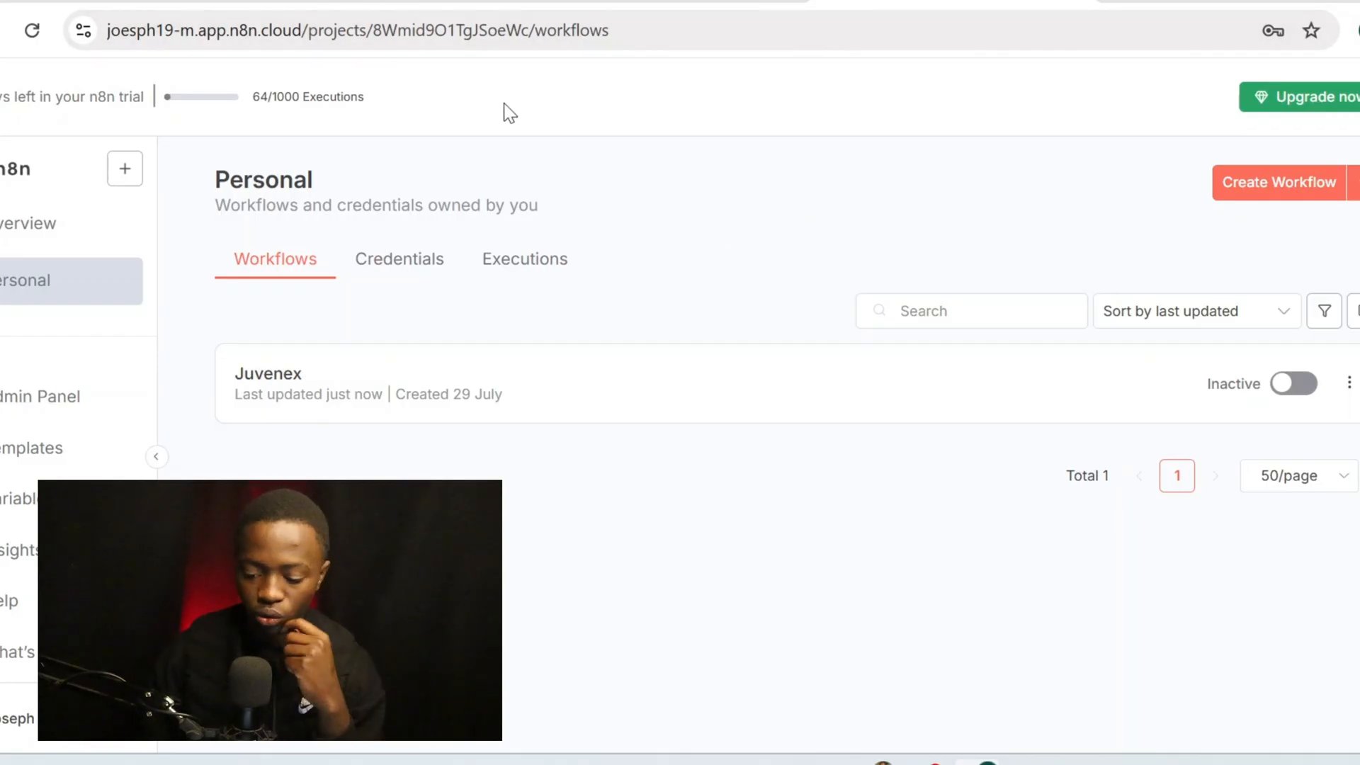
Create a blank workflow from the Personal workflows page, opening 'My workflow' in the editor
click(1325, 188)
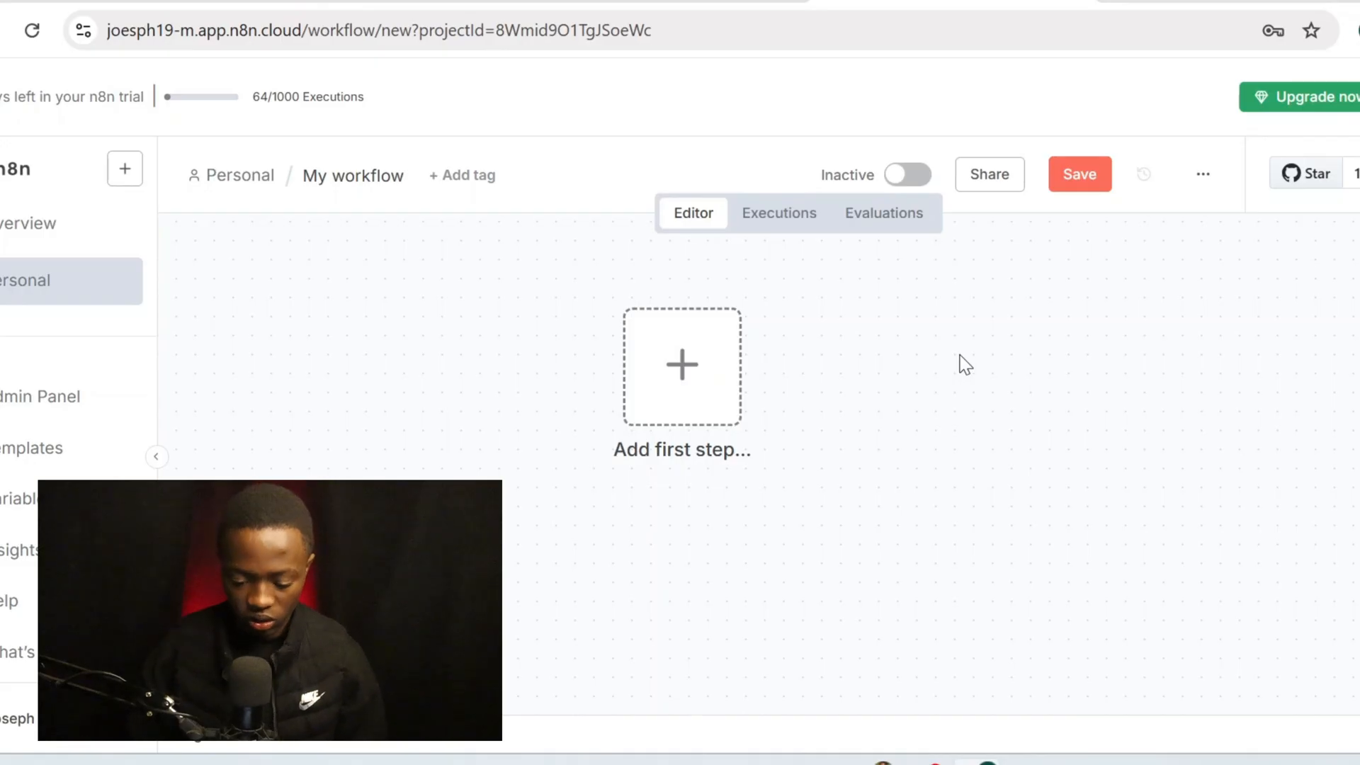
scroll(722, 418, up, 1)
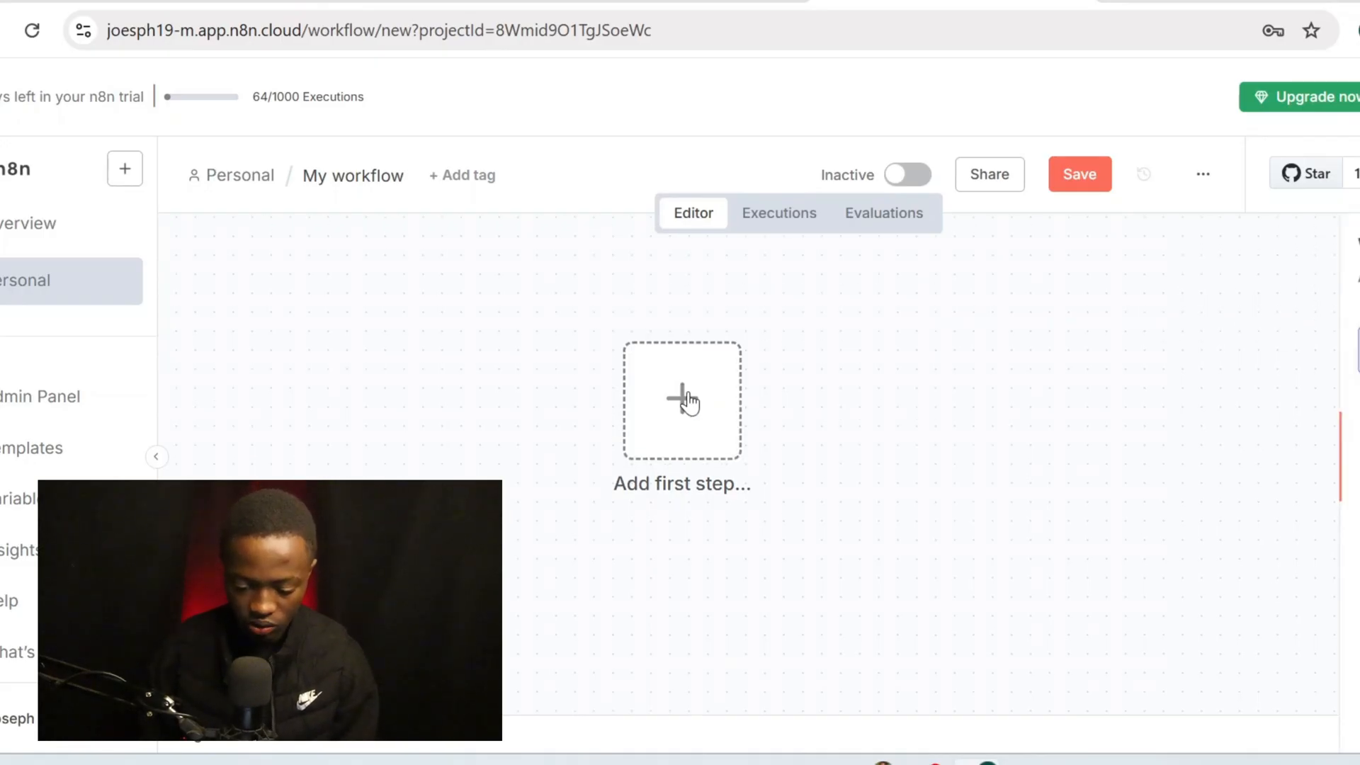
Search 'what' and add the WhatsApp Business Cloud 'On messages' trigger as the first step
click(687, 397)
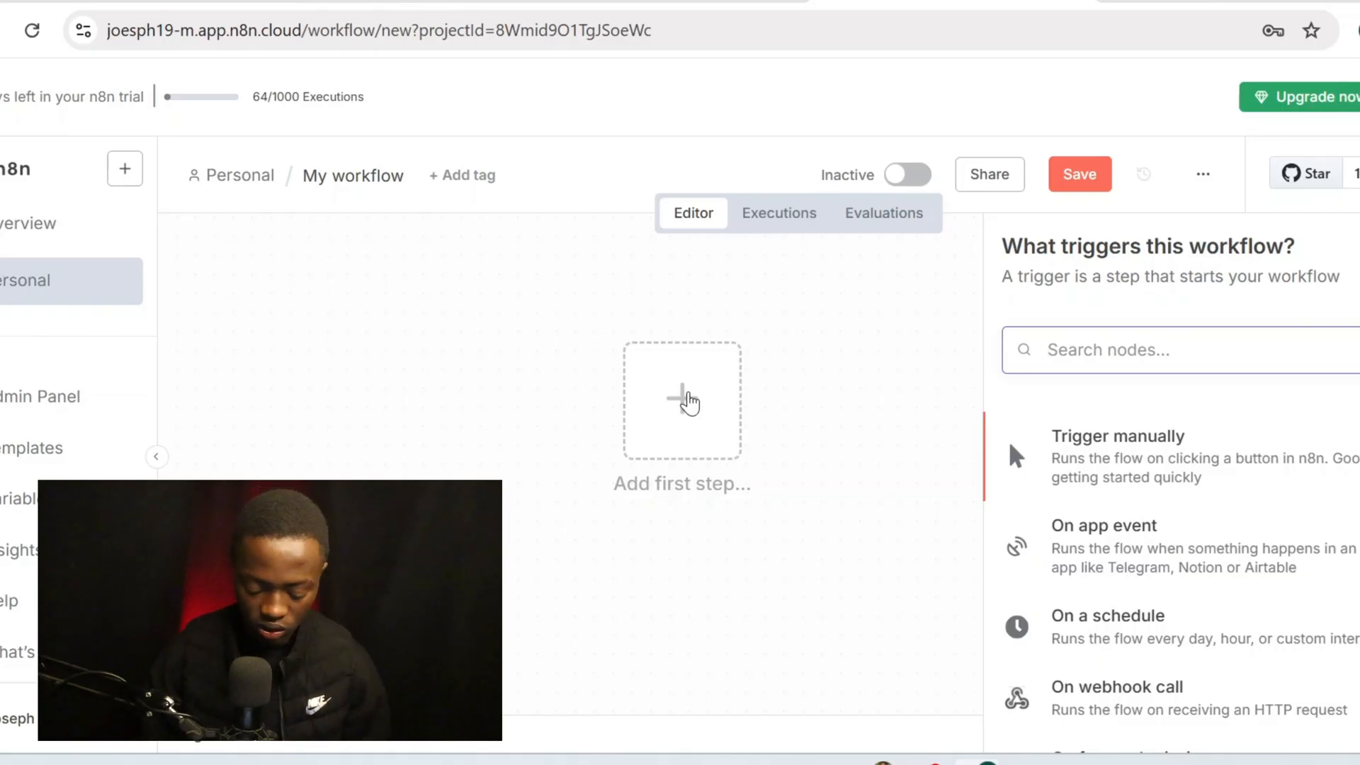
text(what)
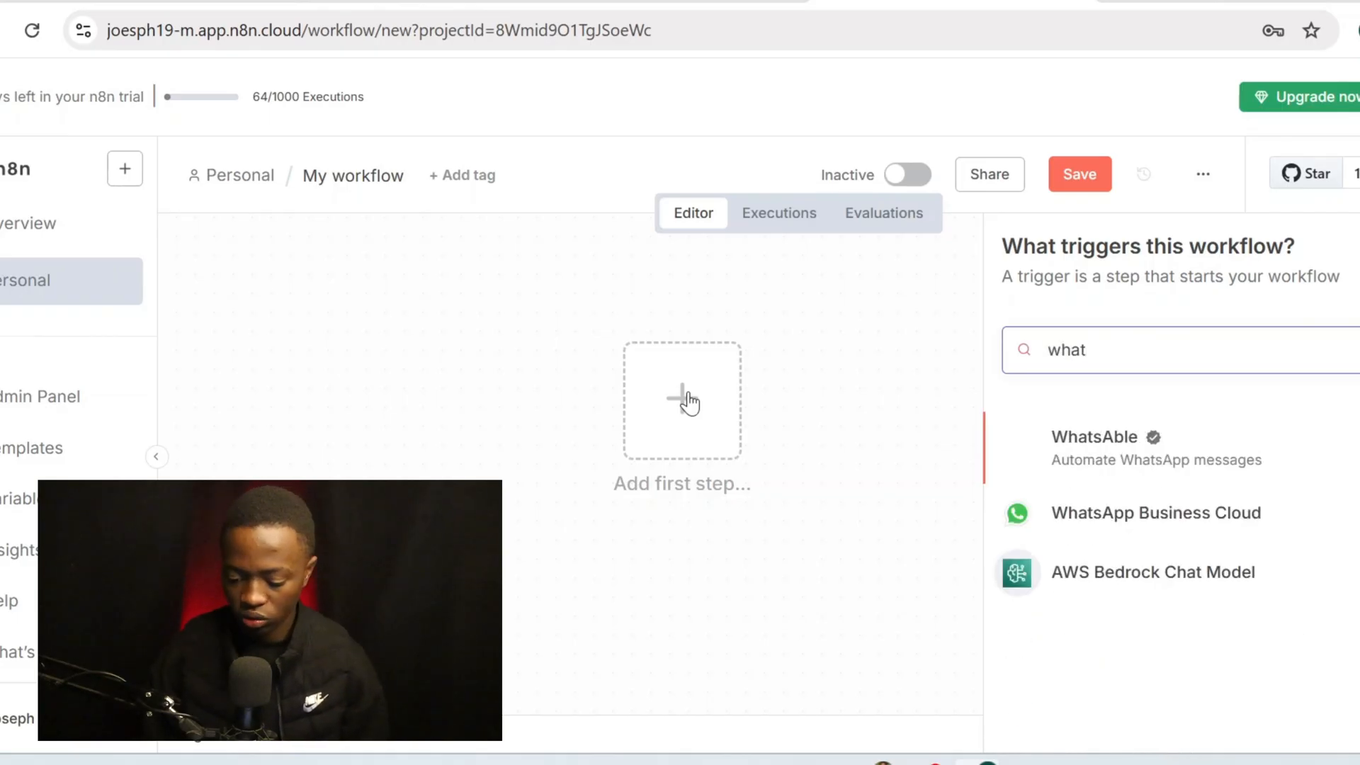
click(1155, 517)
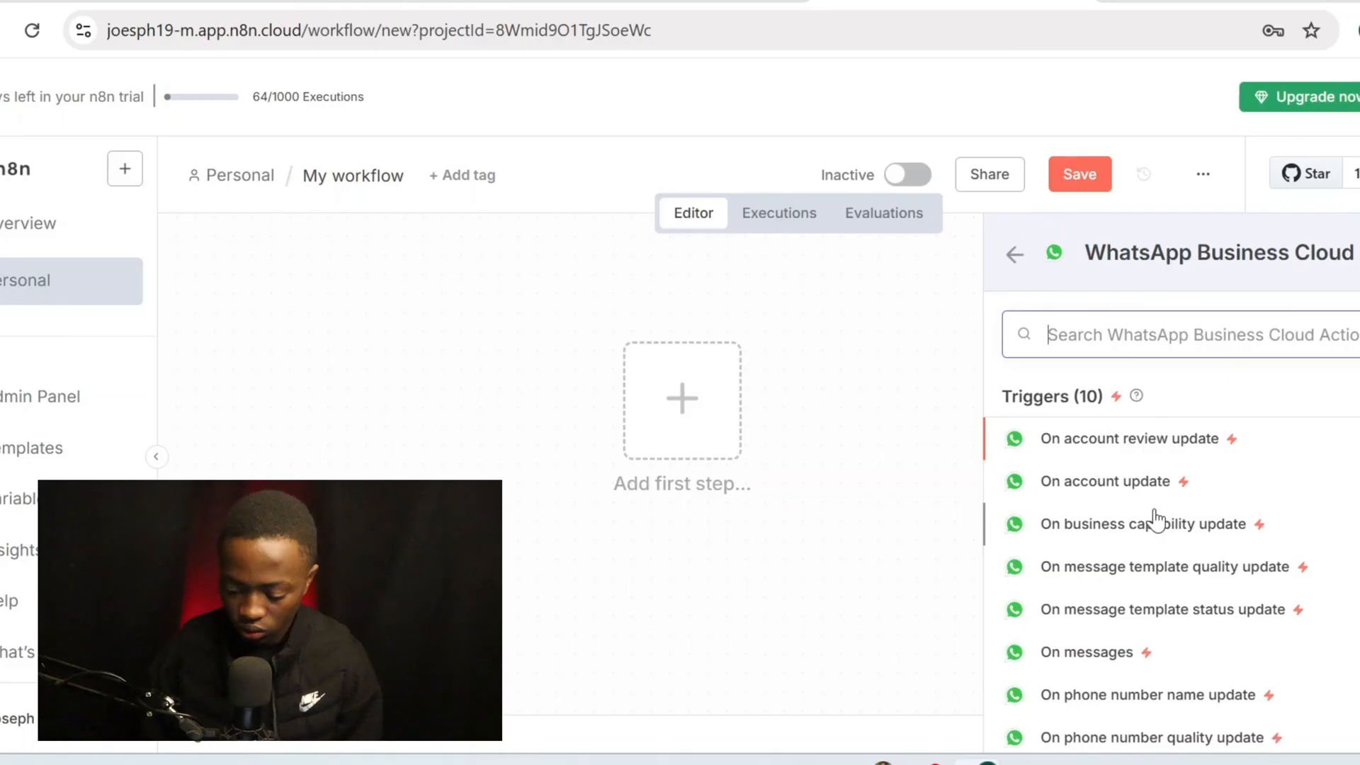
scroll(1155, 521, down, 2)
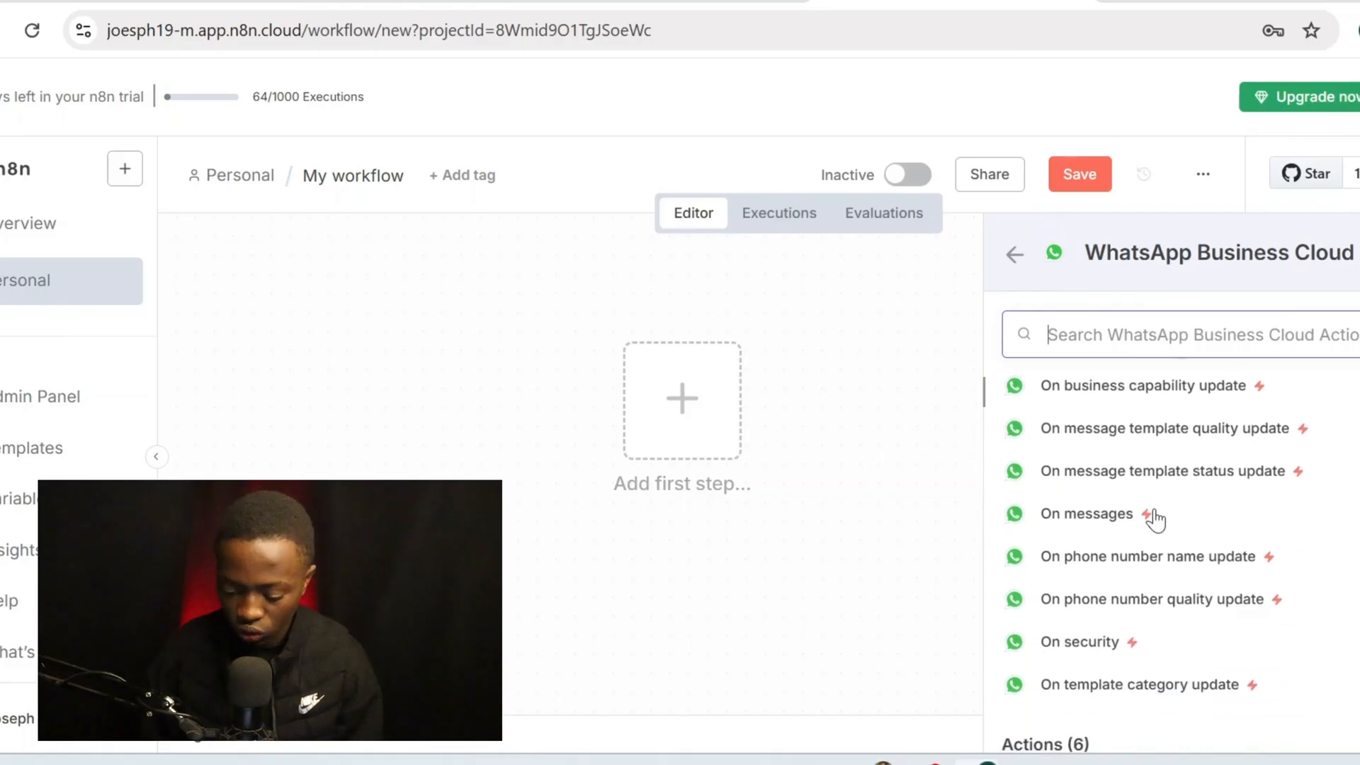
click(1111, 528)
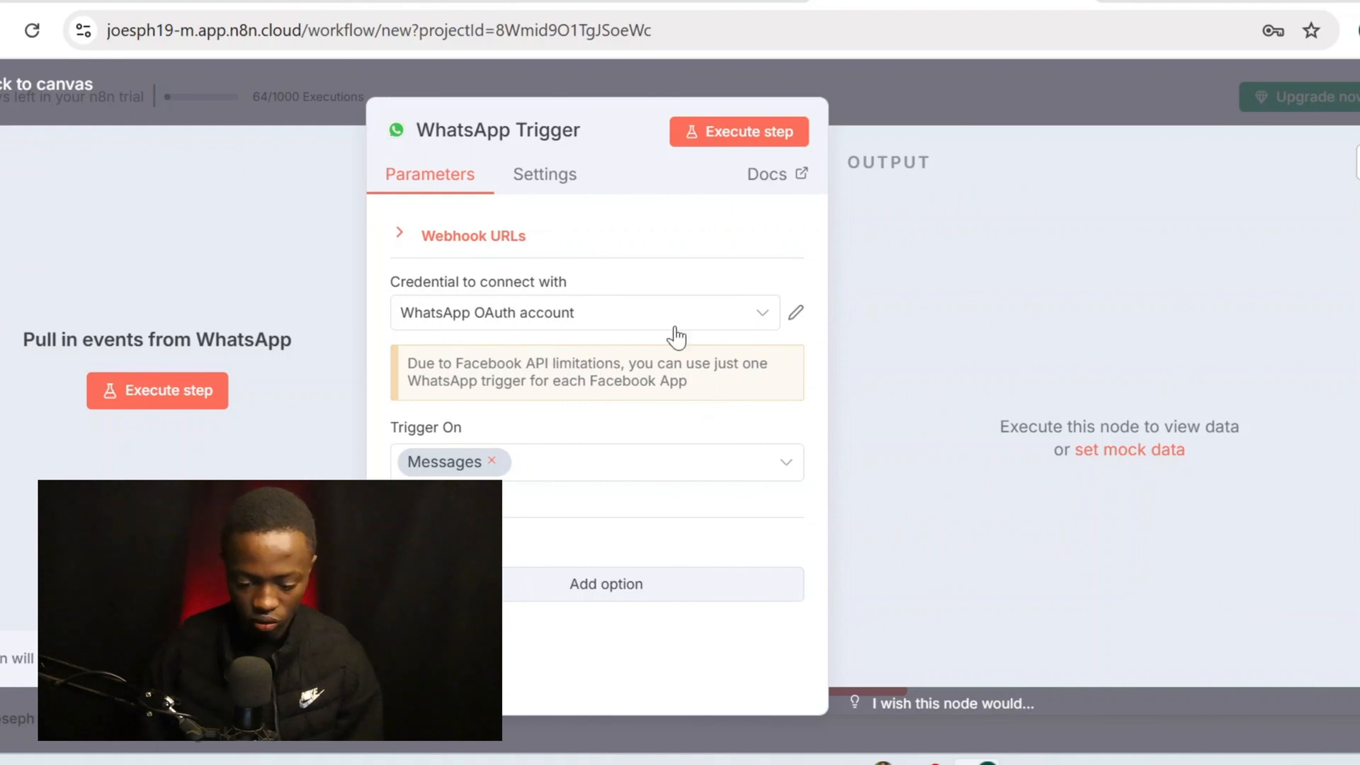
click(652, 316)
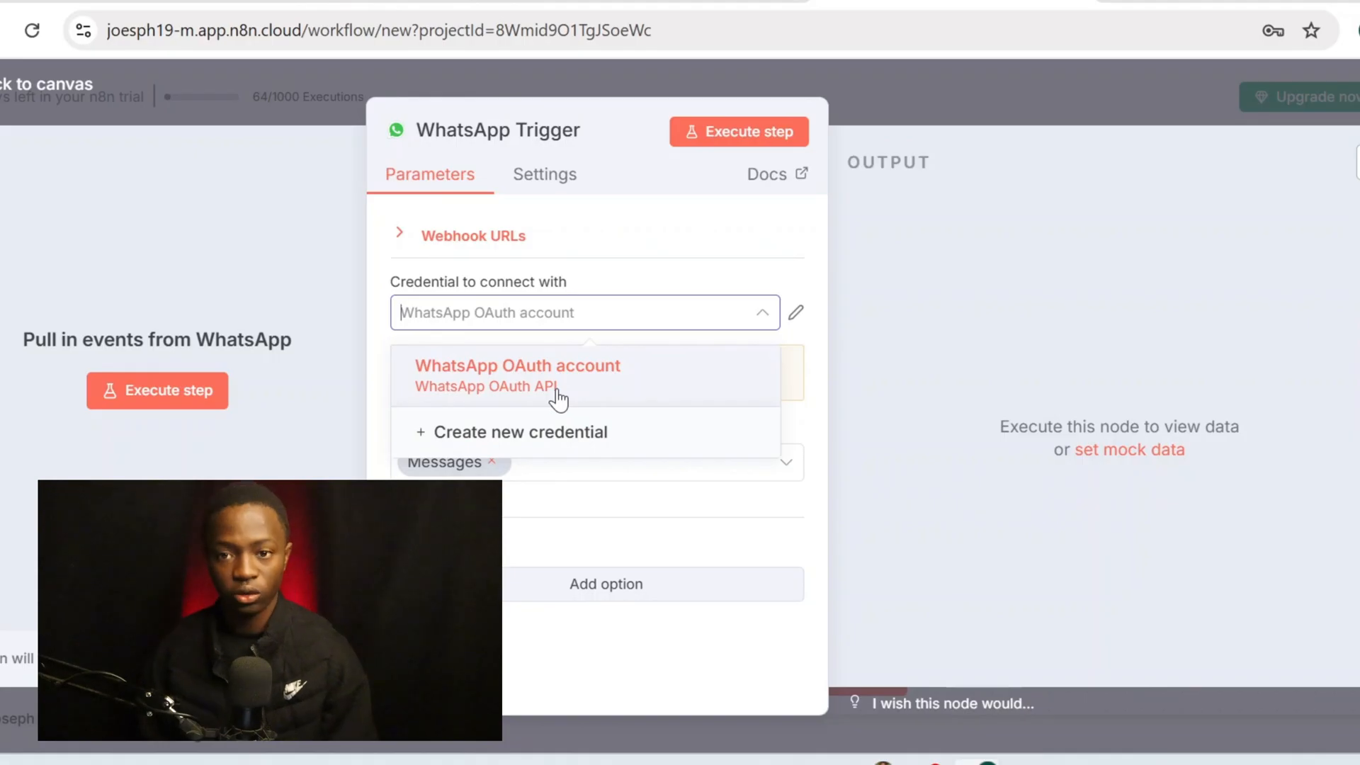
click(556, 437)
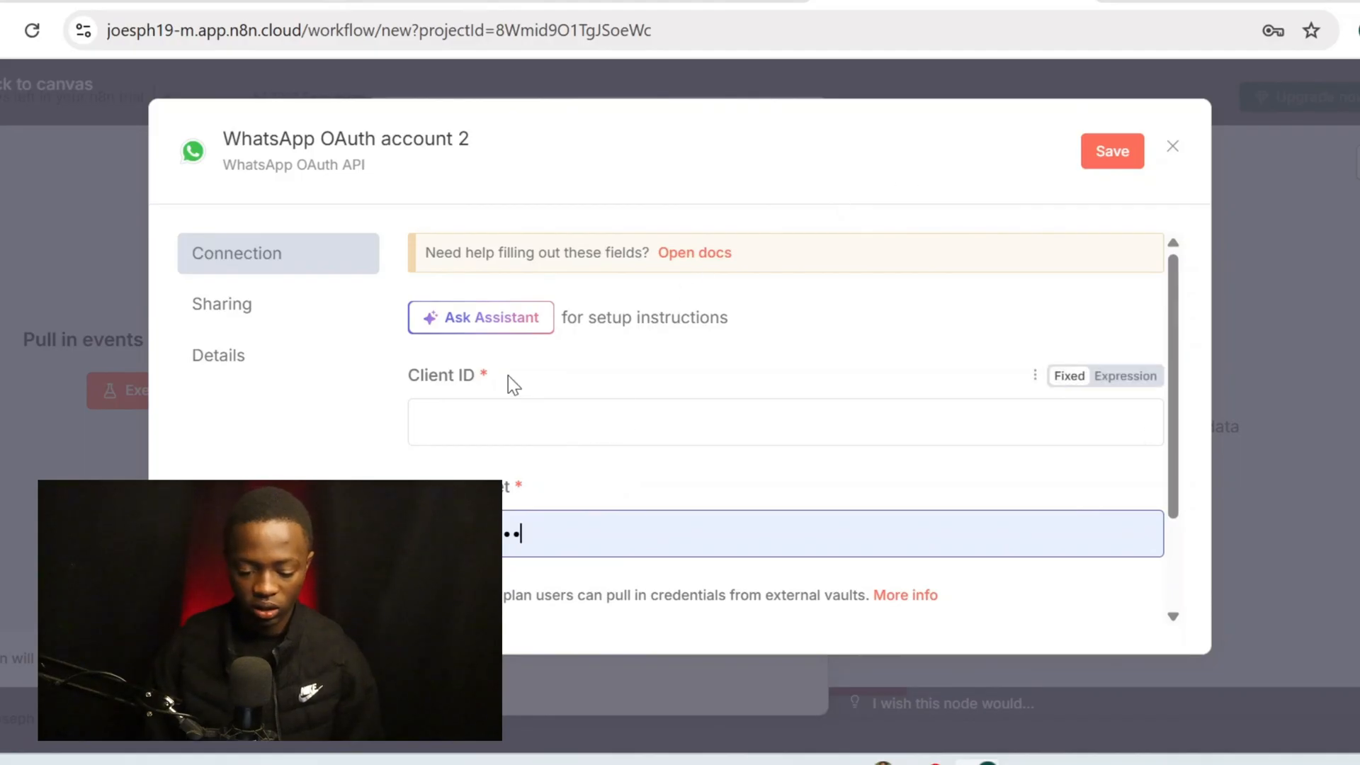
drag(459, 379, 408, 390)
drag(425, 488, 825, 327)
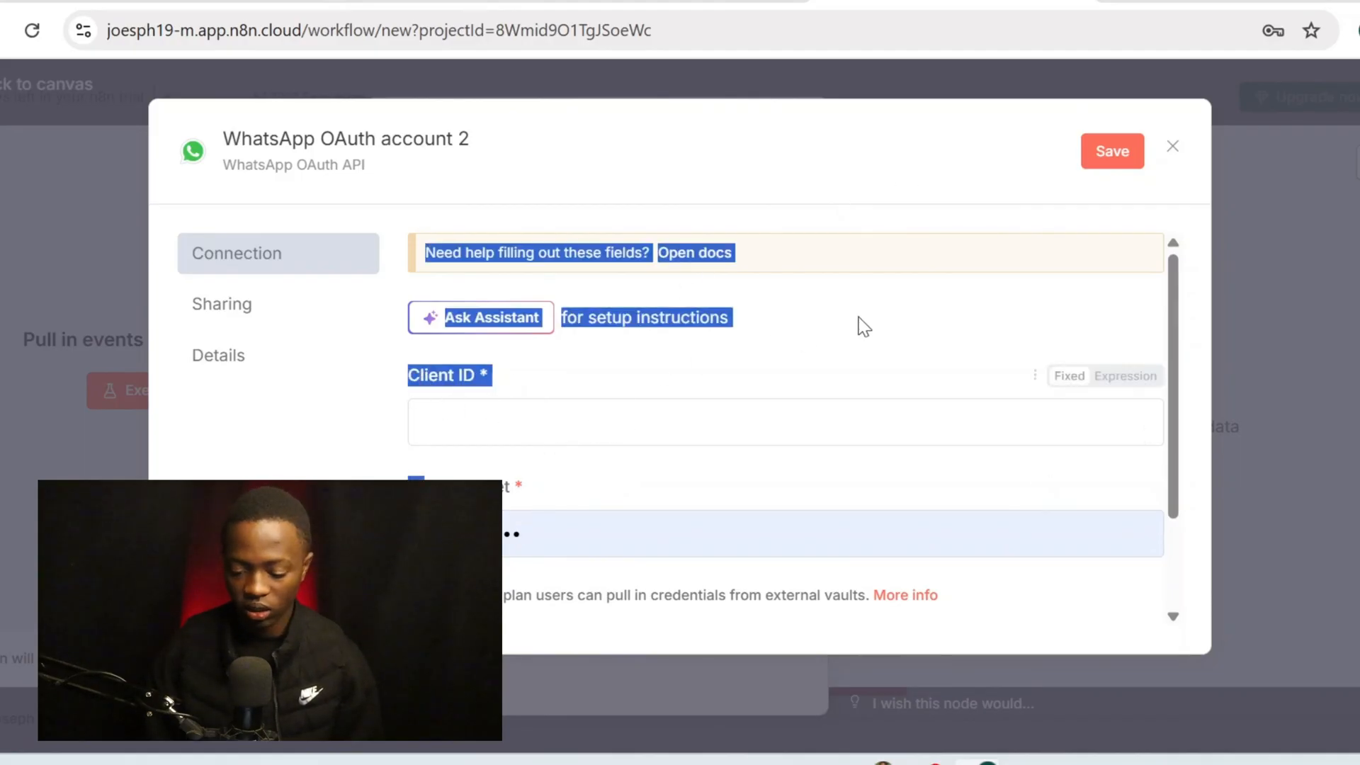
click(1182, 140)
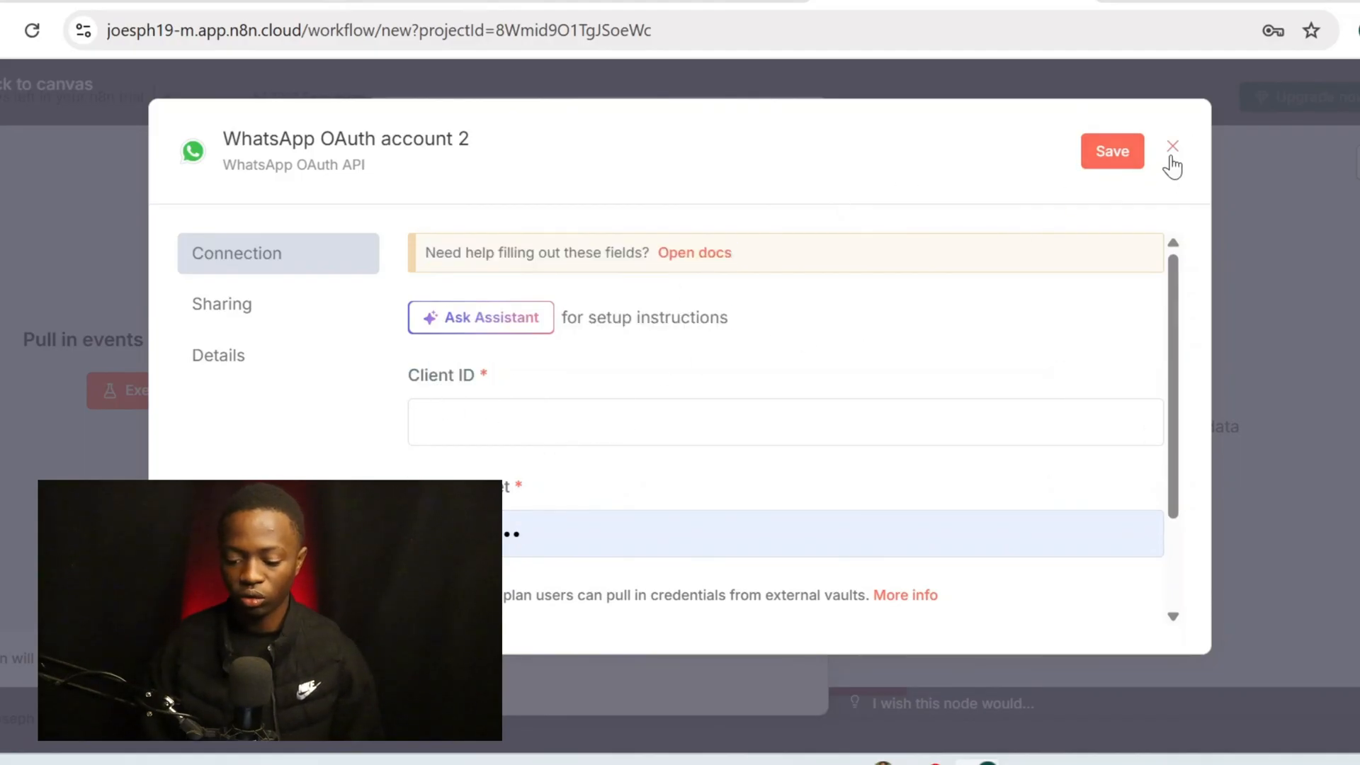
click(1172, 149)
click(751, 471)
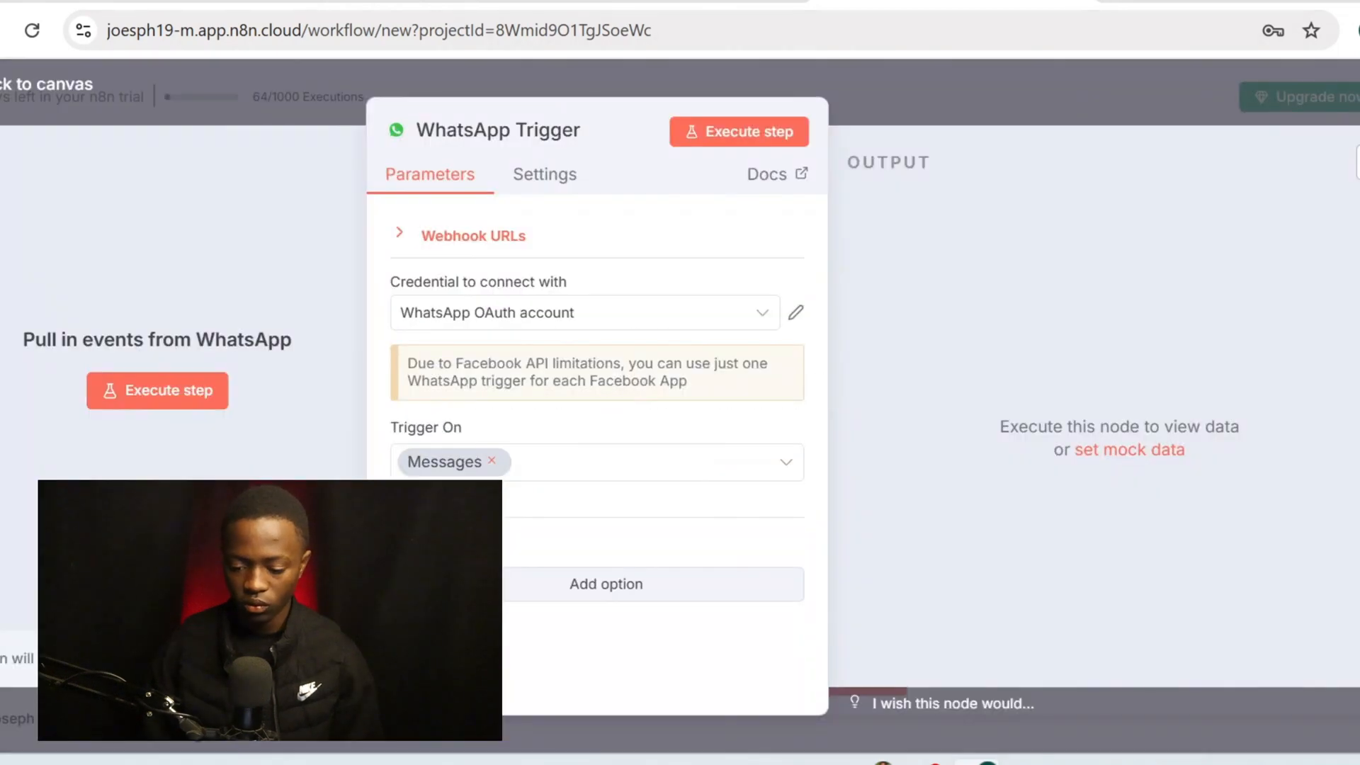
Search Google for 'meta developer' in a new tab and open developers.facebook.com
click(1116, 2)
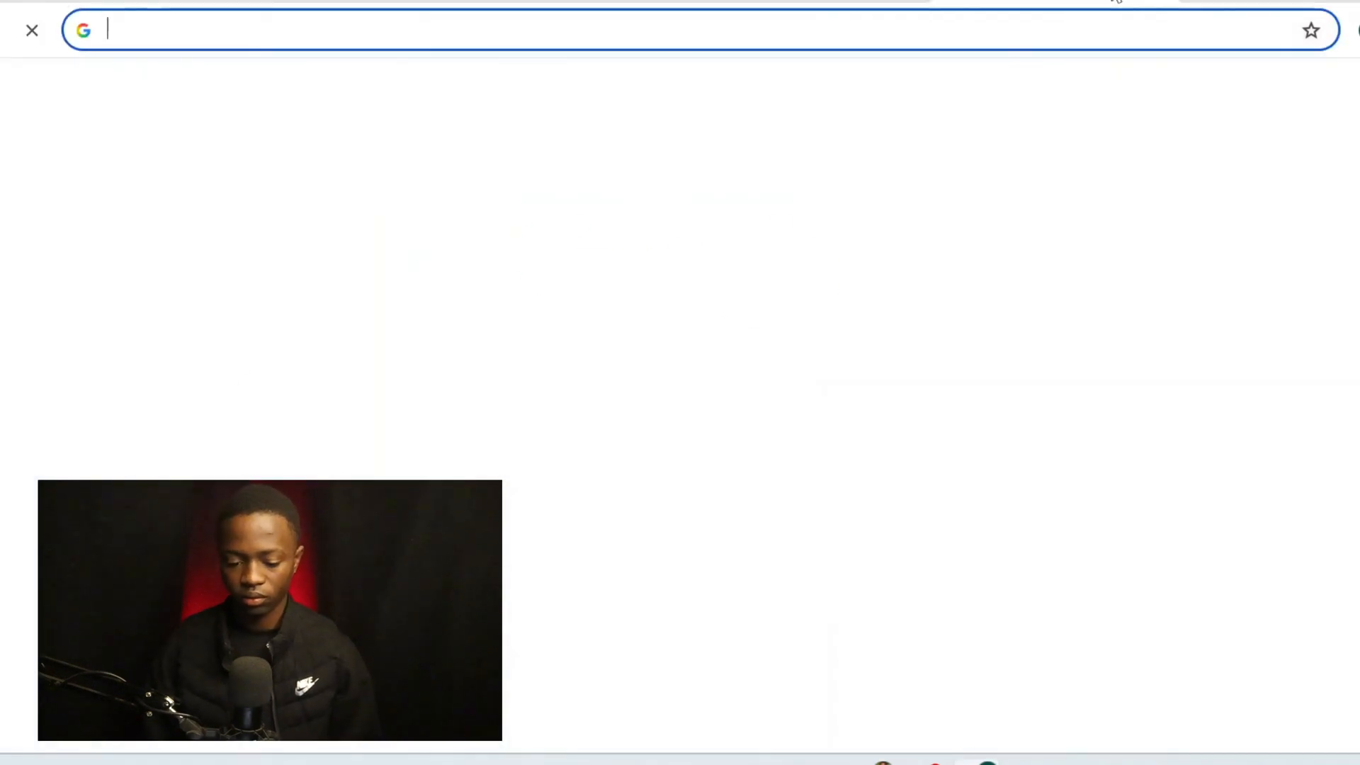
text(me)
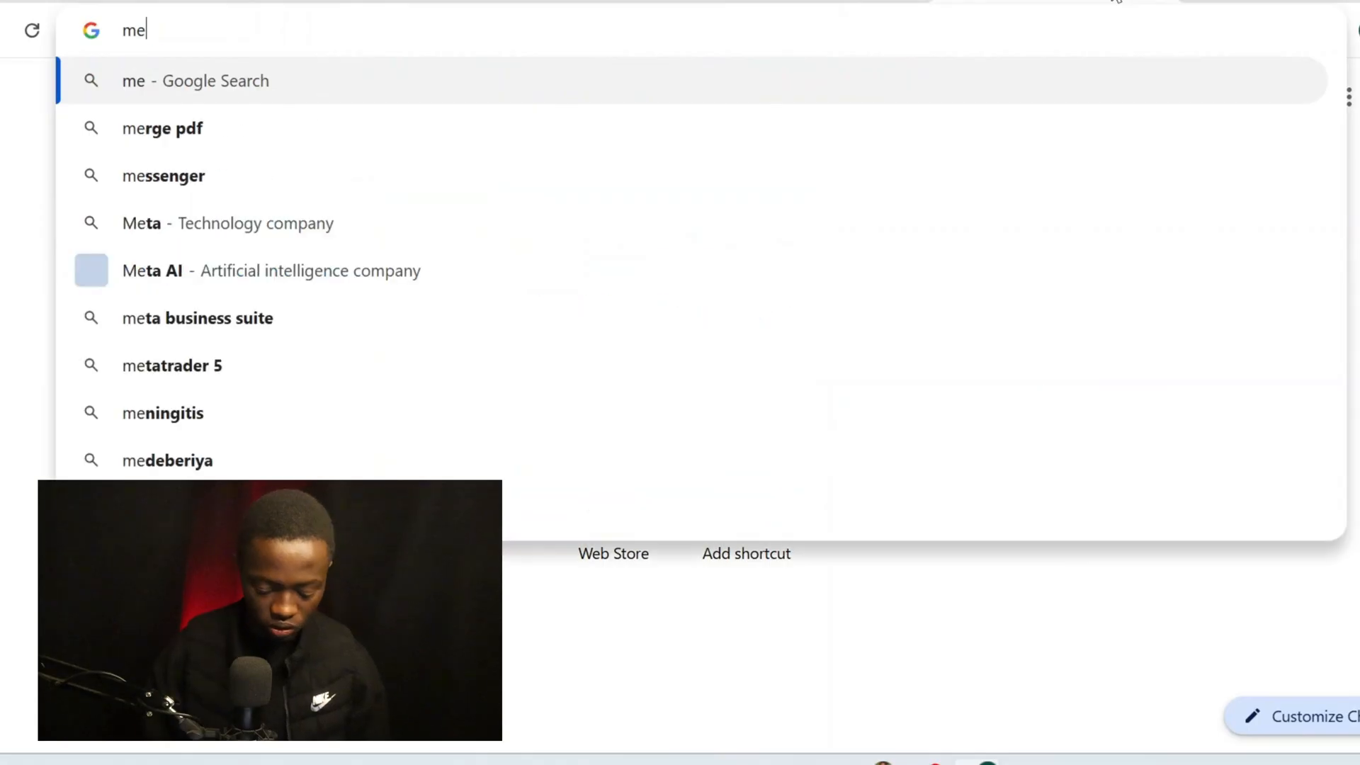
text(ta)
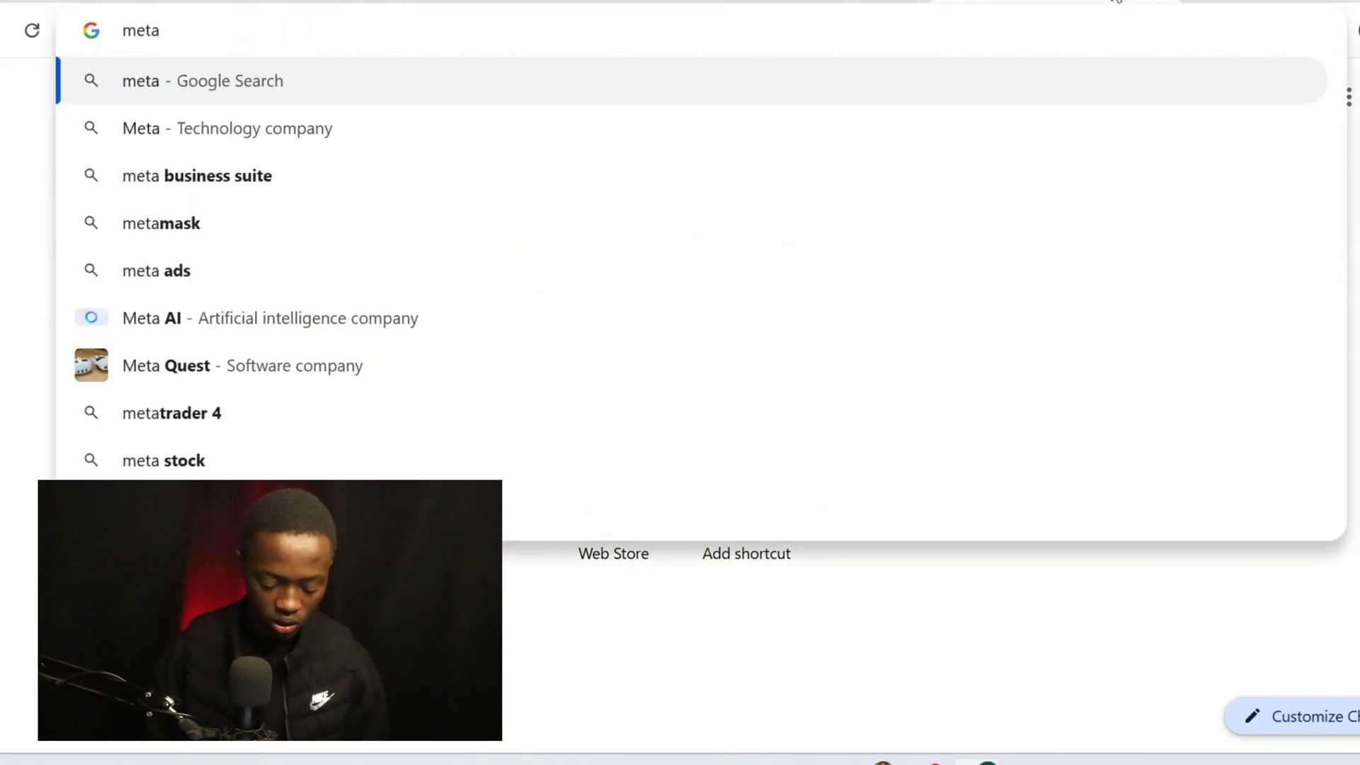
text(dev)
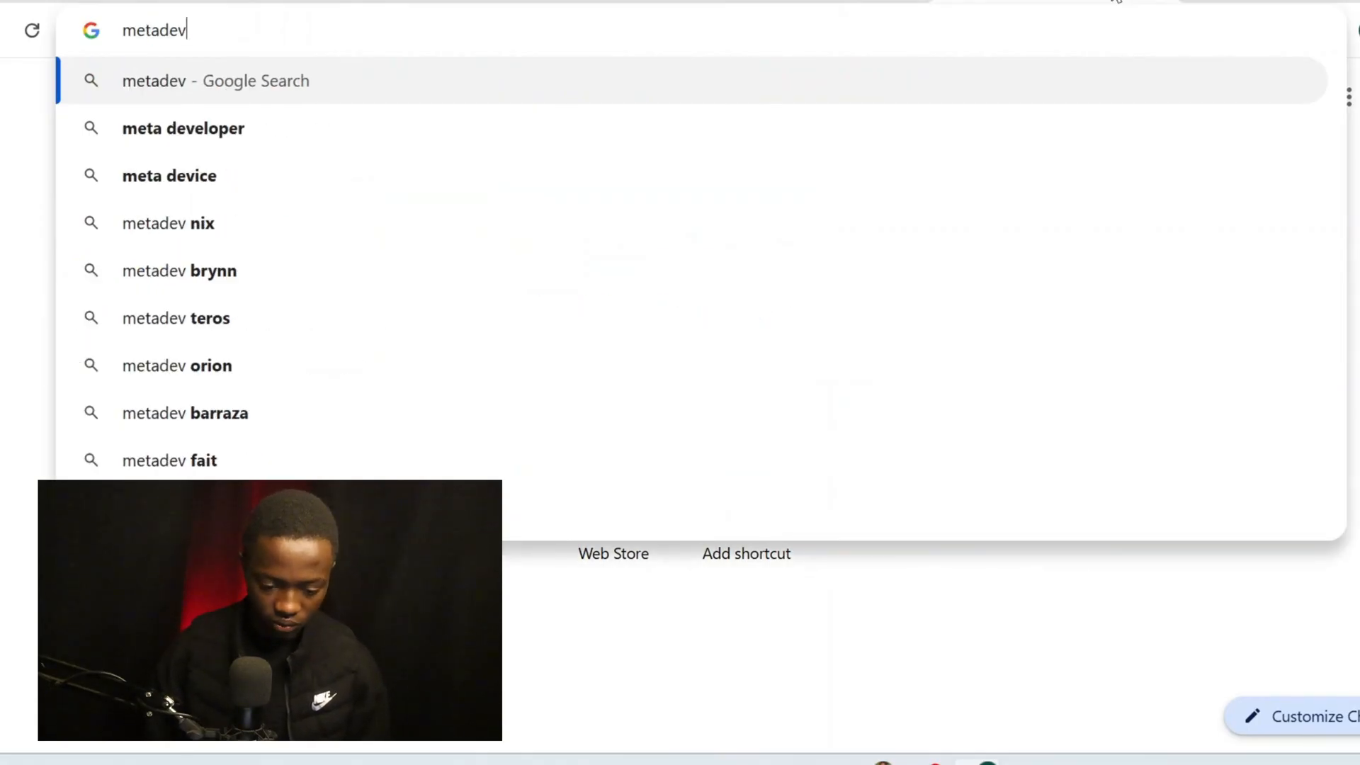
click(848, 143)
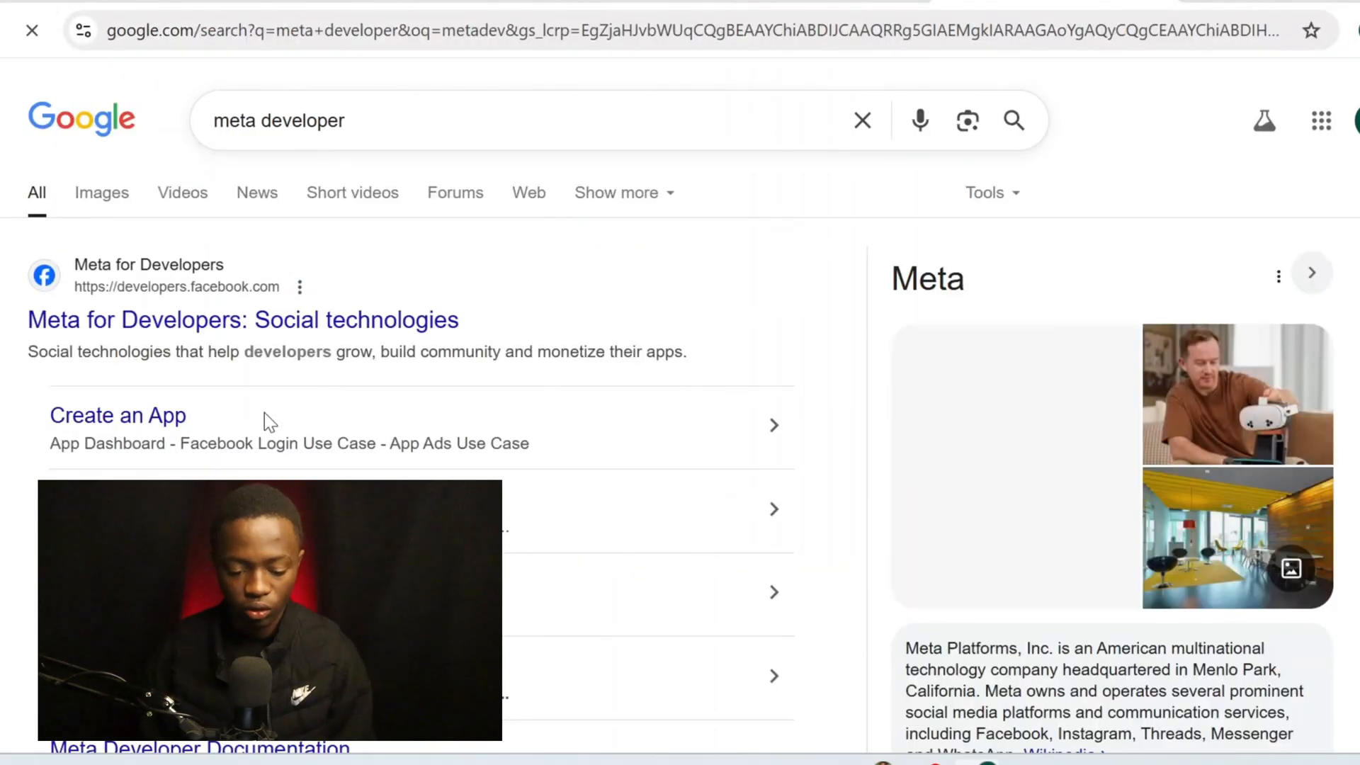
scroll(265, 418, down, 2)
click(364, 185)
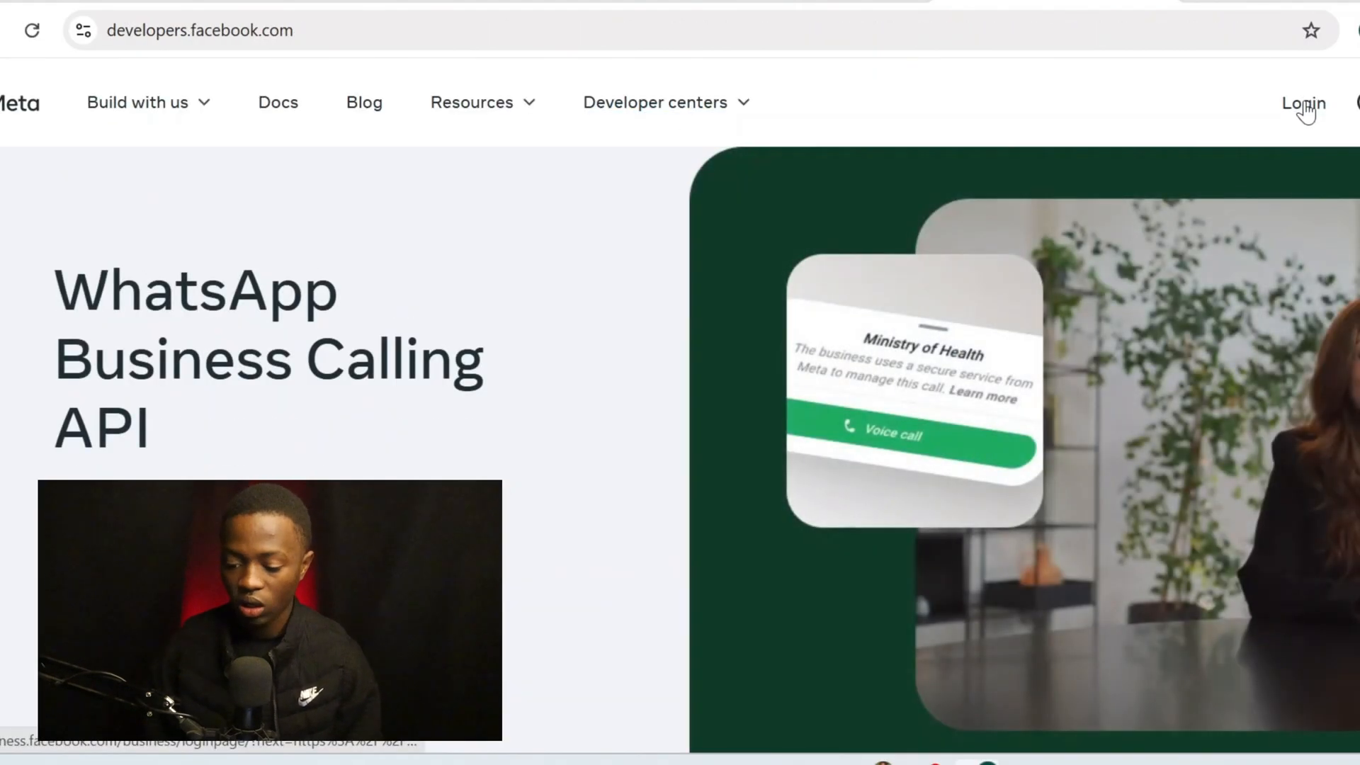
Log into Meta for Developers and start creating a new app
click(1304, 104)
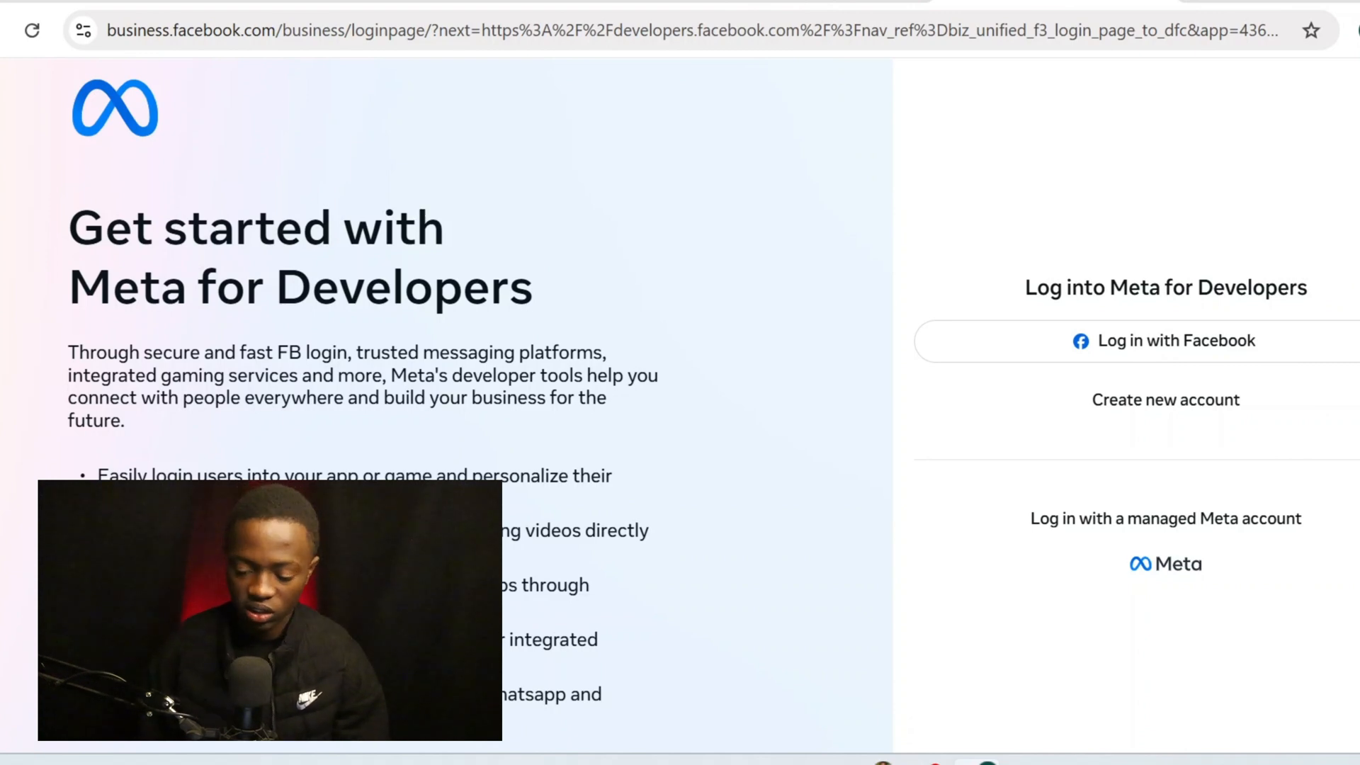
key(super+d)
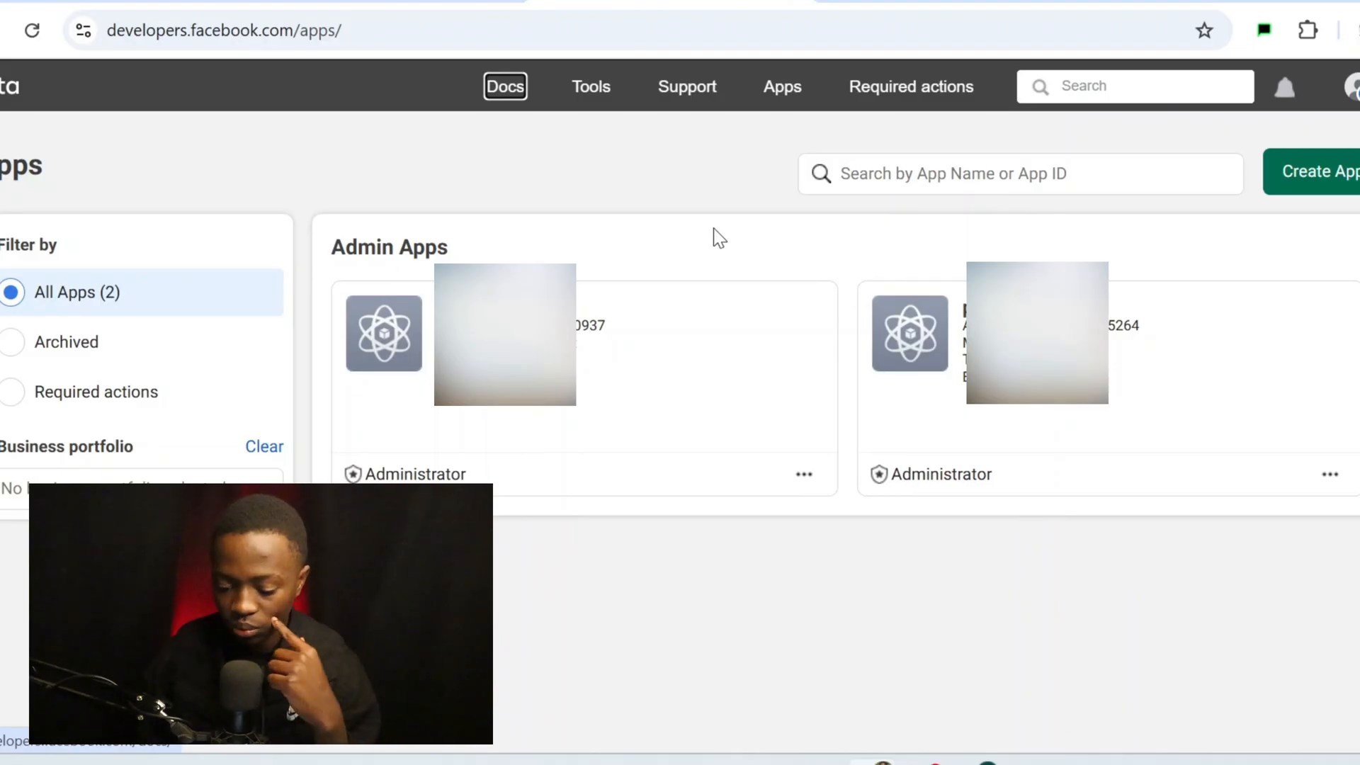
click(1322, 191)
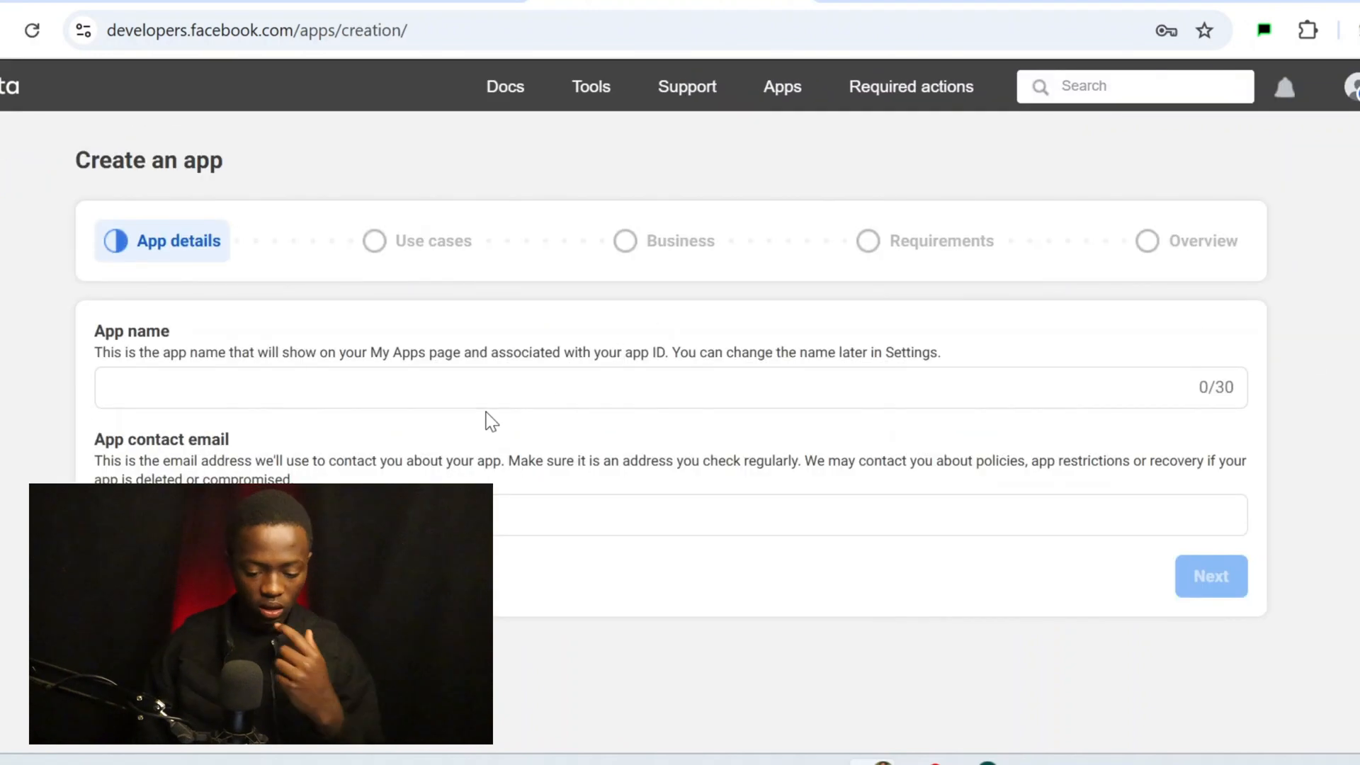
Name the new app 'appointment booker' and continue to the use cases step
drag(490, 422, 474, 363)
click(475, 363)
click(441, 379)
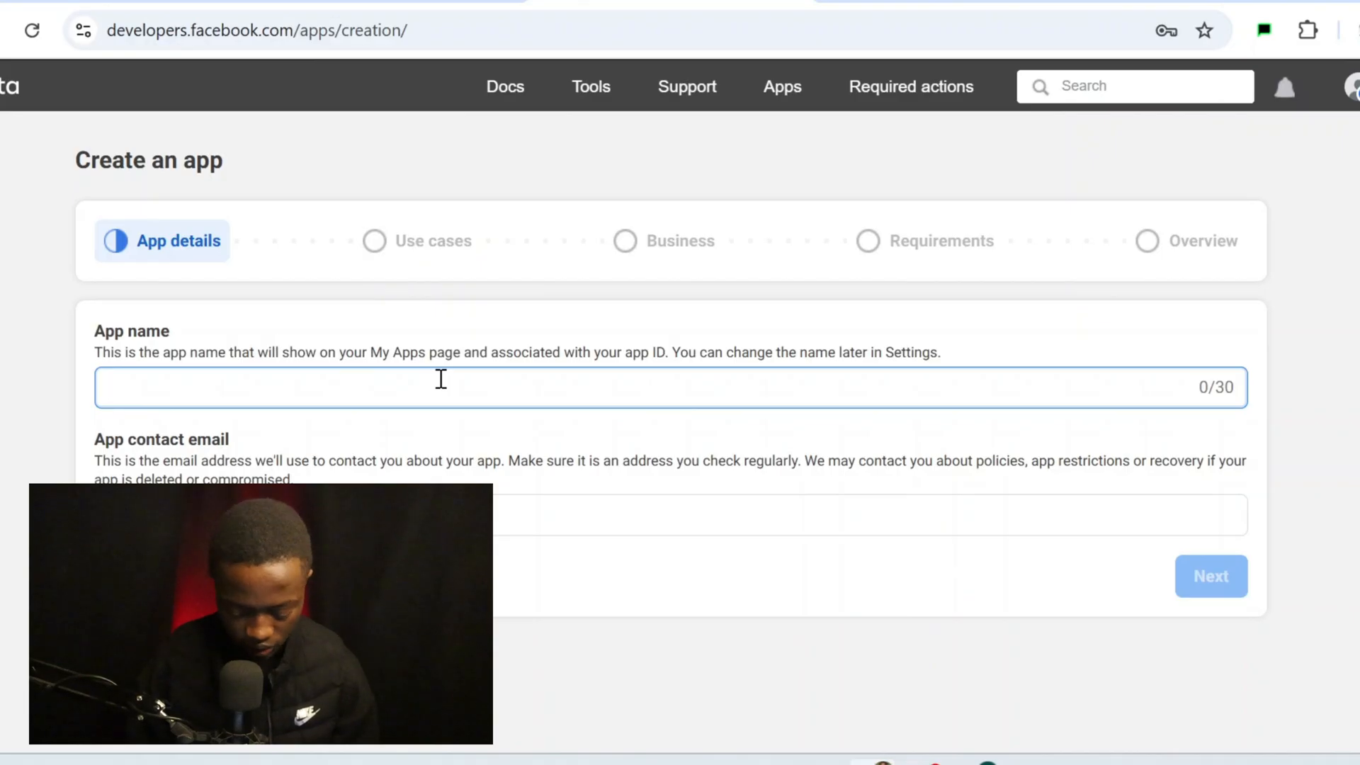
text(demo)
key(BackSpace)
key(BackSpace)
text(appointment booker)
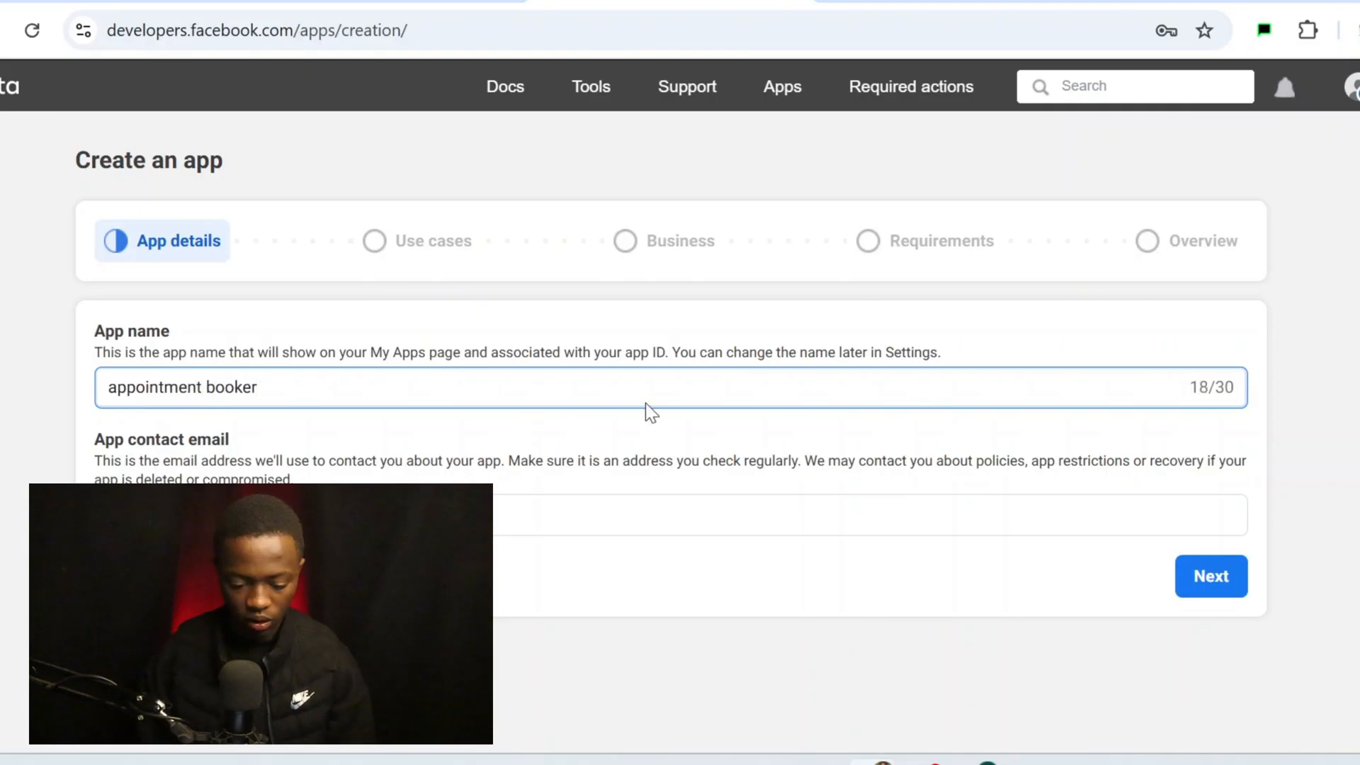
scroll(645, 402, down, 1)
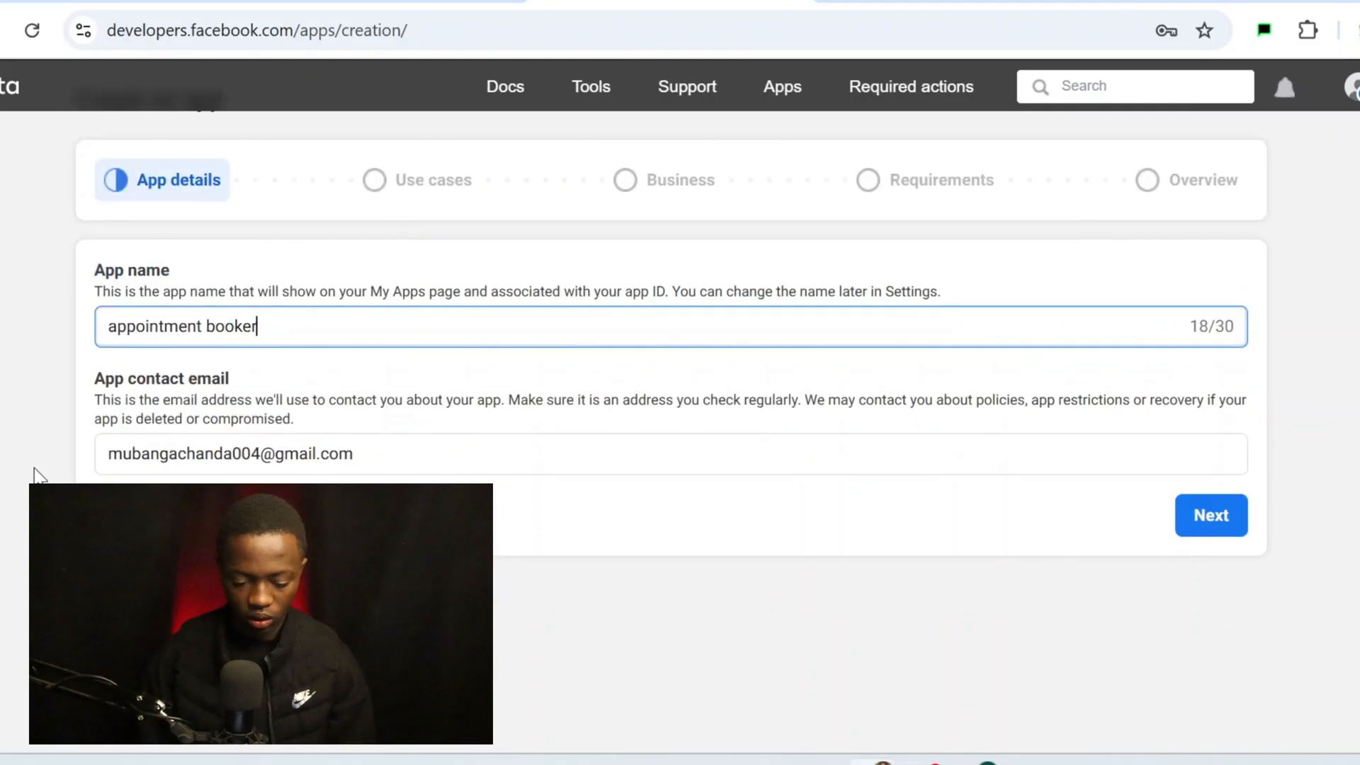
click(1208, 530)
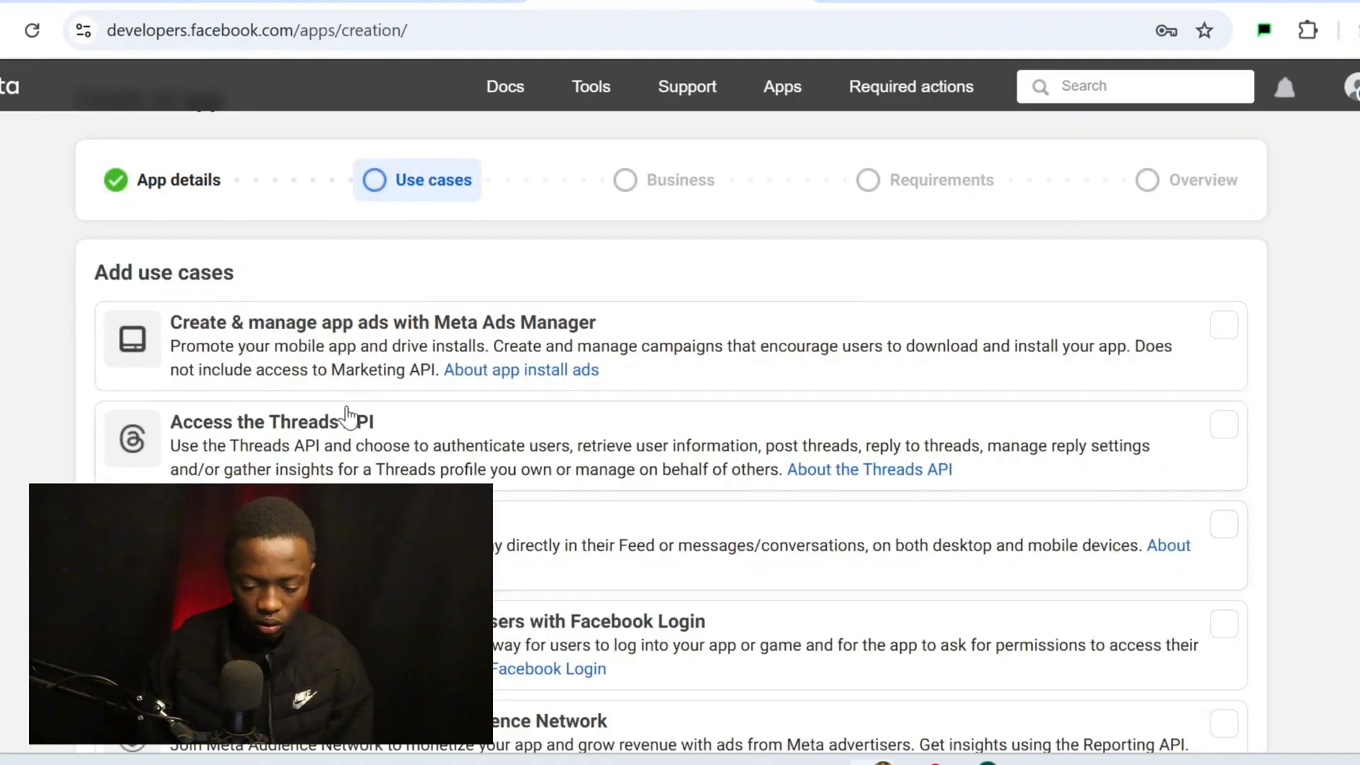
Select the Other use case and continue to the app type step
scroll(350, 397, down, 3)
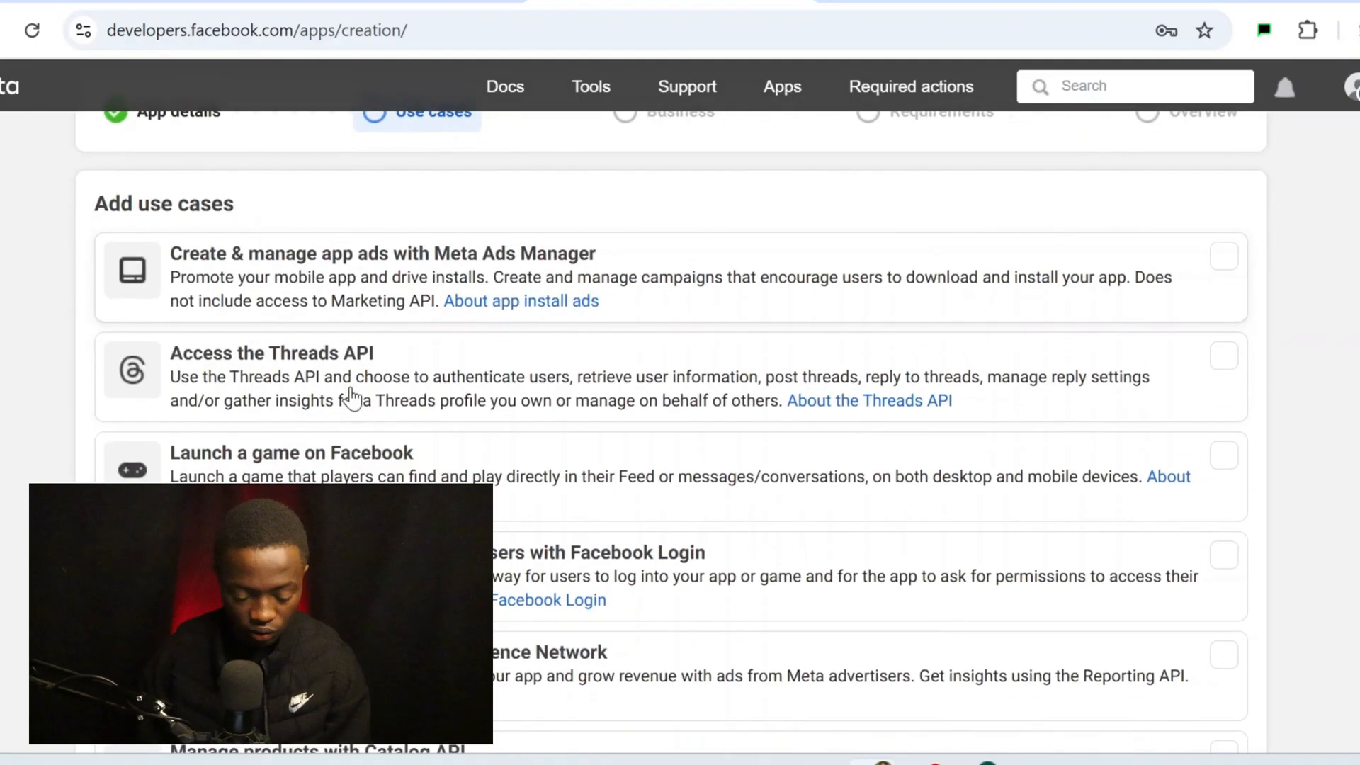
scroll(351, 397, down, 9)
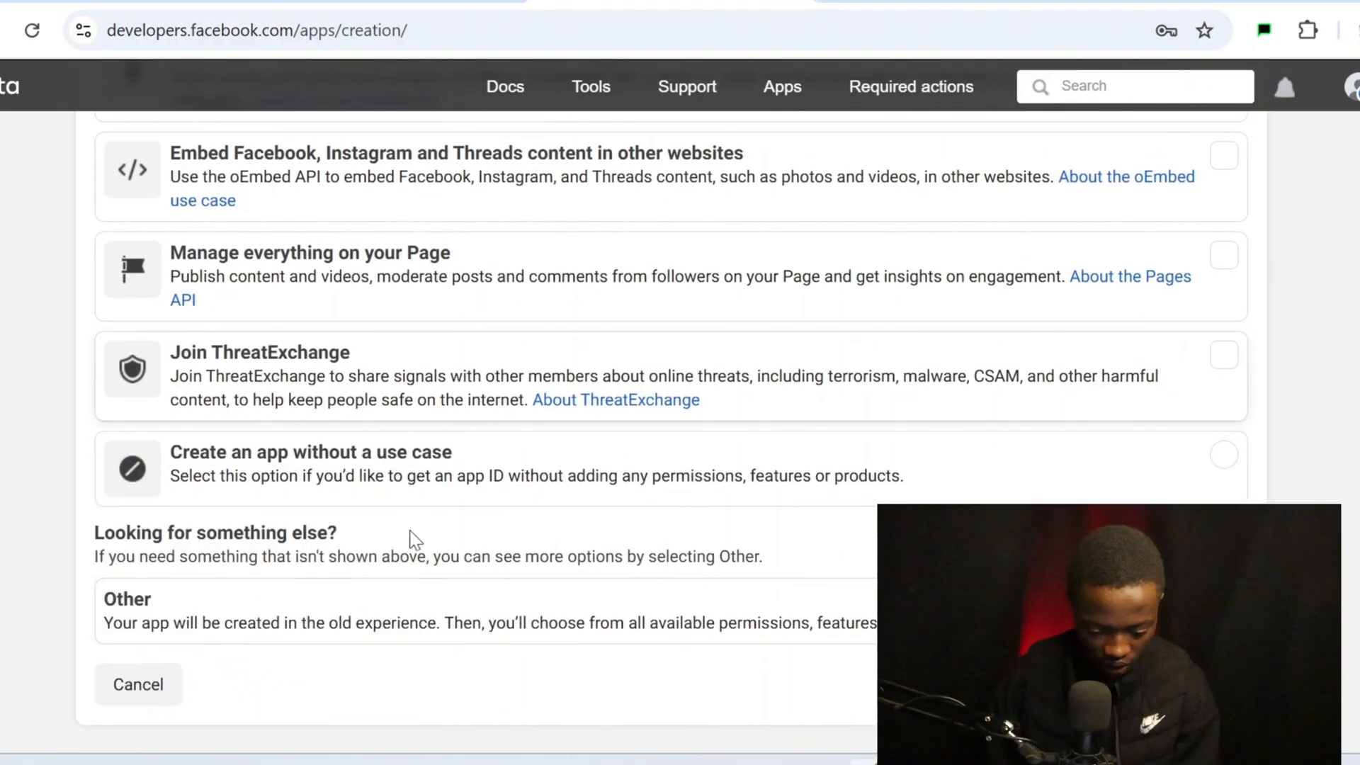
click(410, 624)
scroll(409, 620, up, 10)
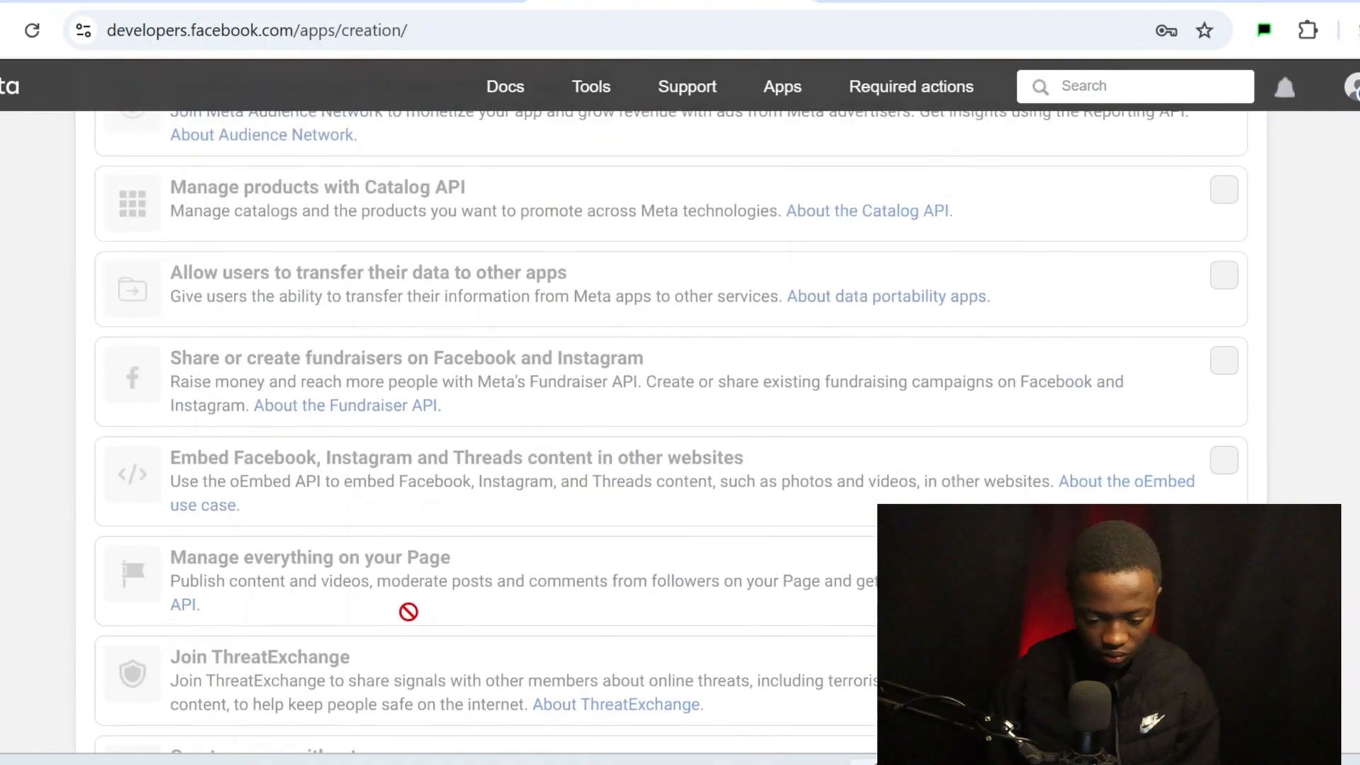
scroll(408, 611, down, 10)
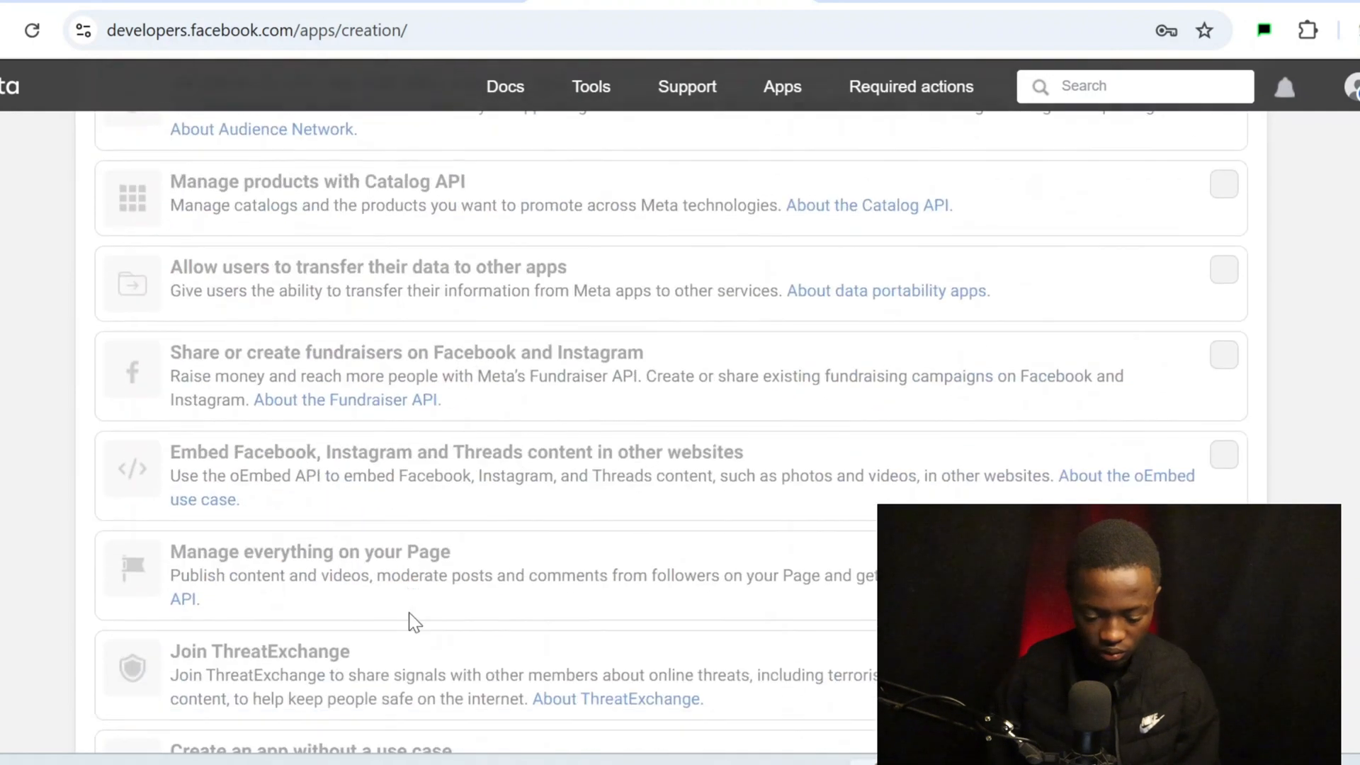
click(1210, 703)
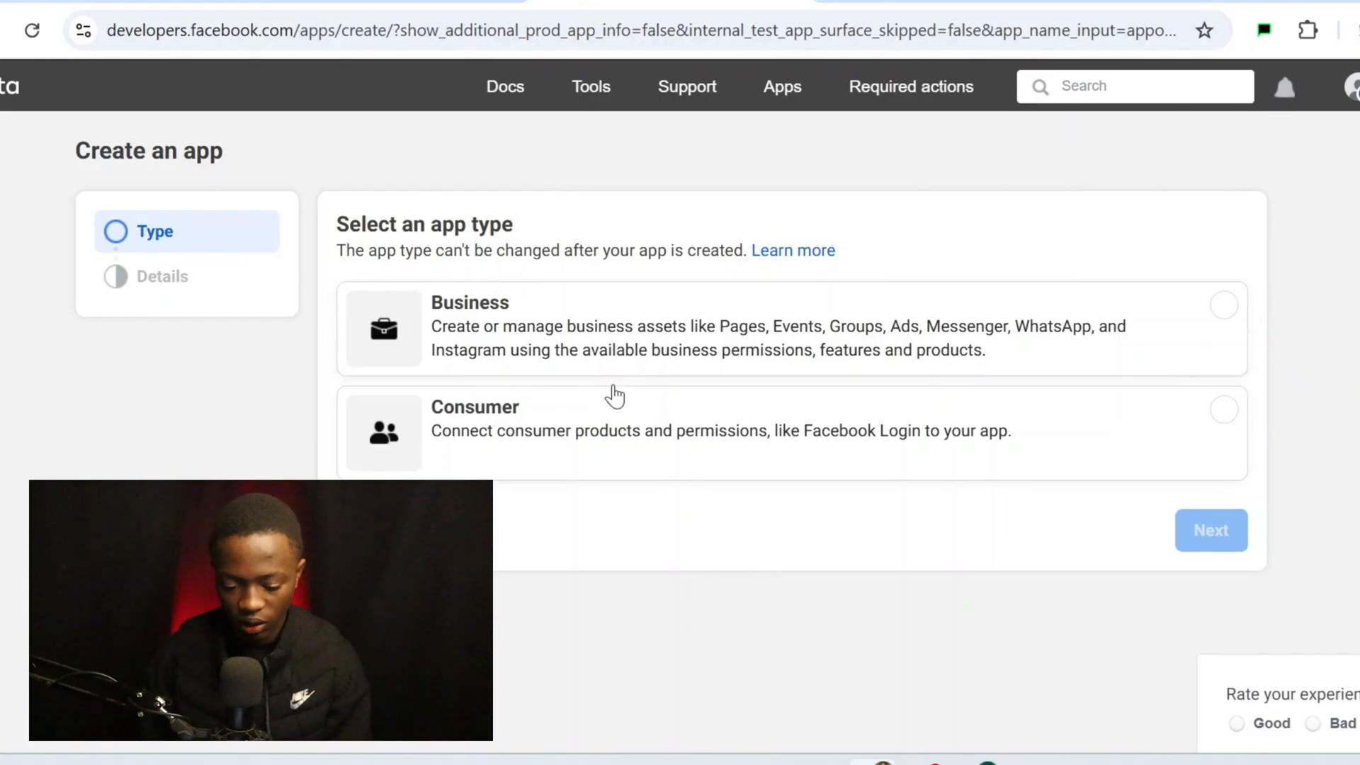
Choose the Business app type and leave the business portfolio unselected
click(776, 341)
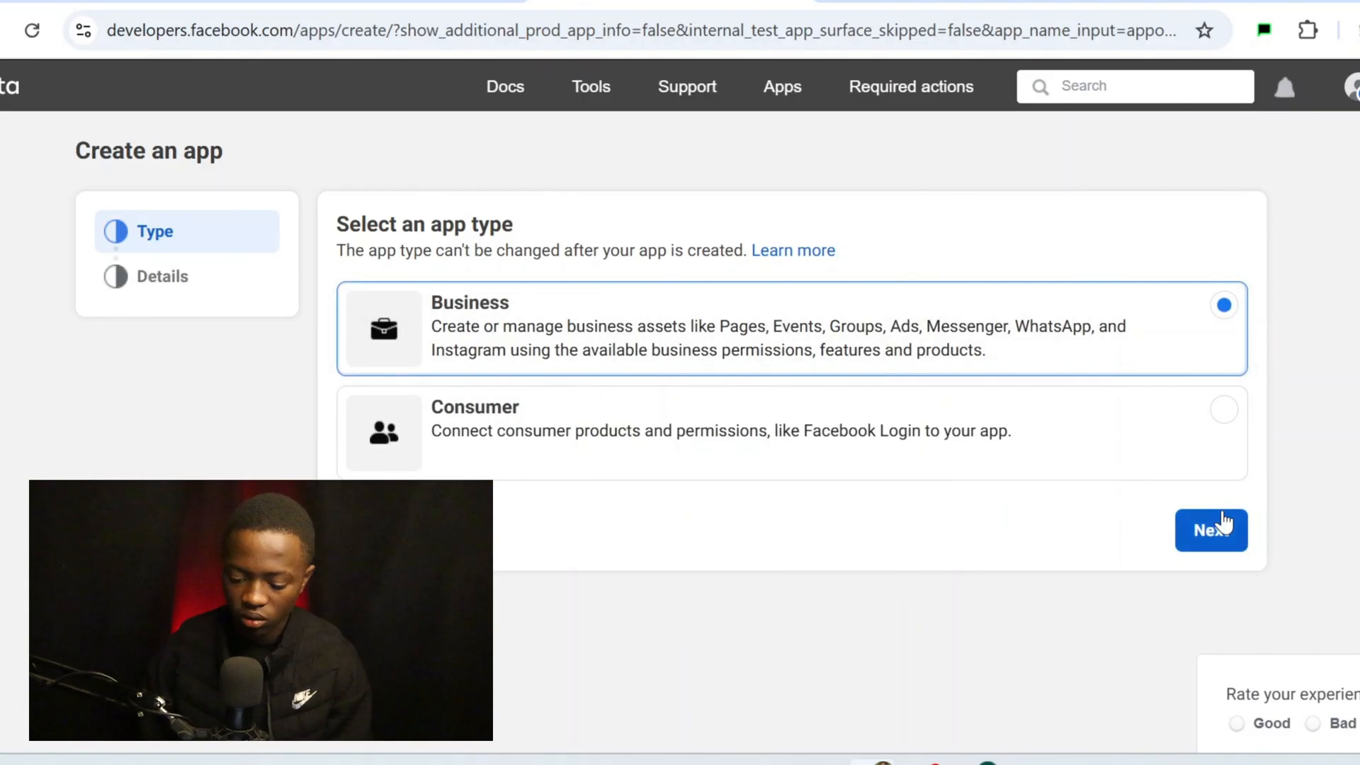
click(1217, 529)
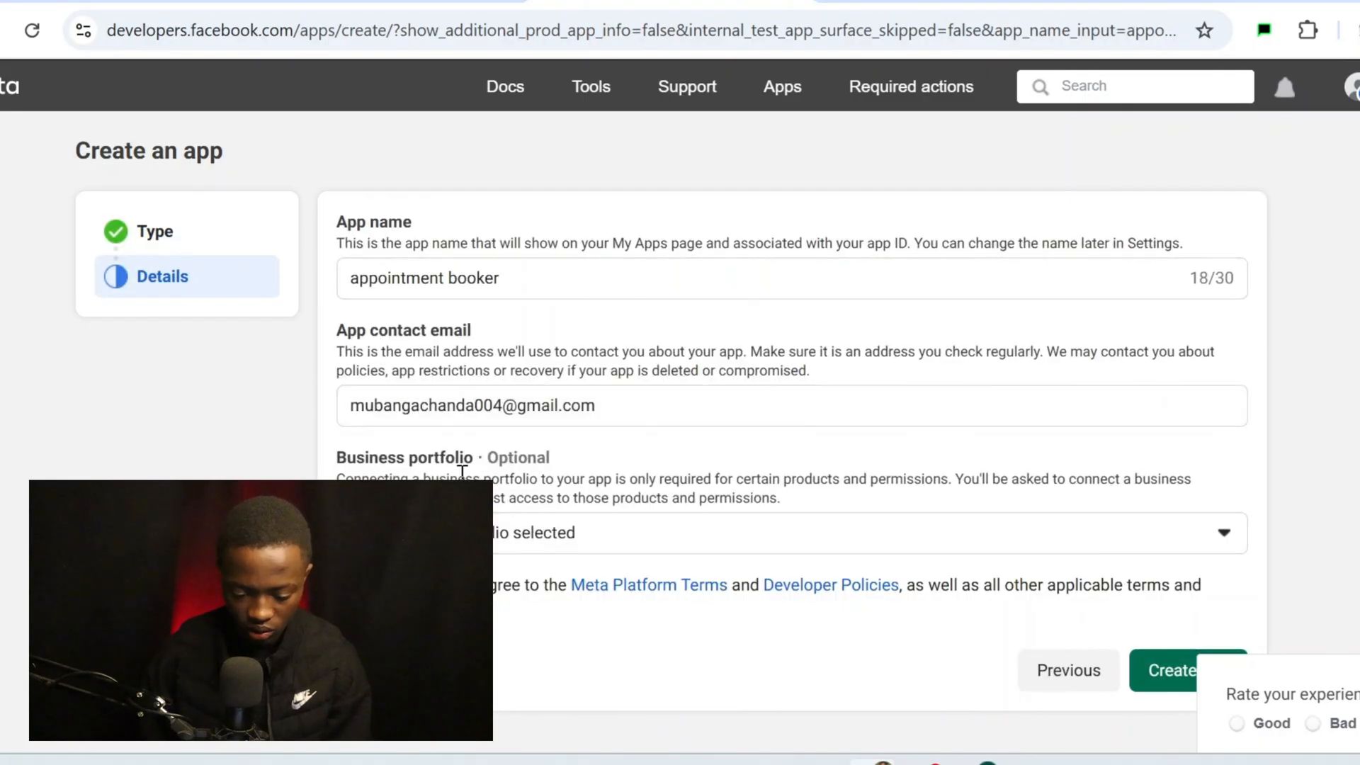
scroll(680, 541, down, 1)
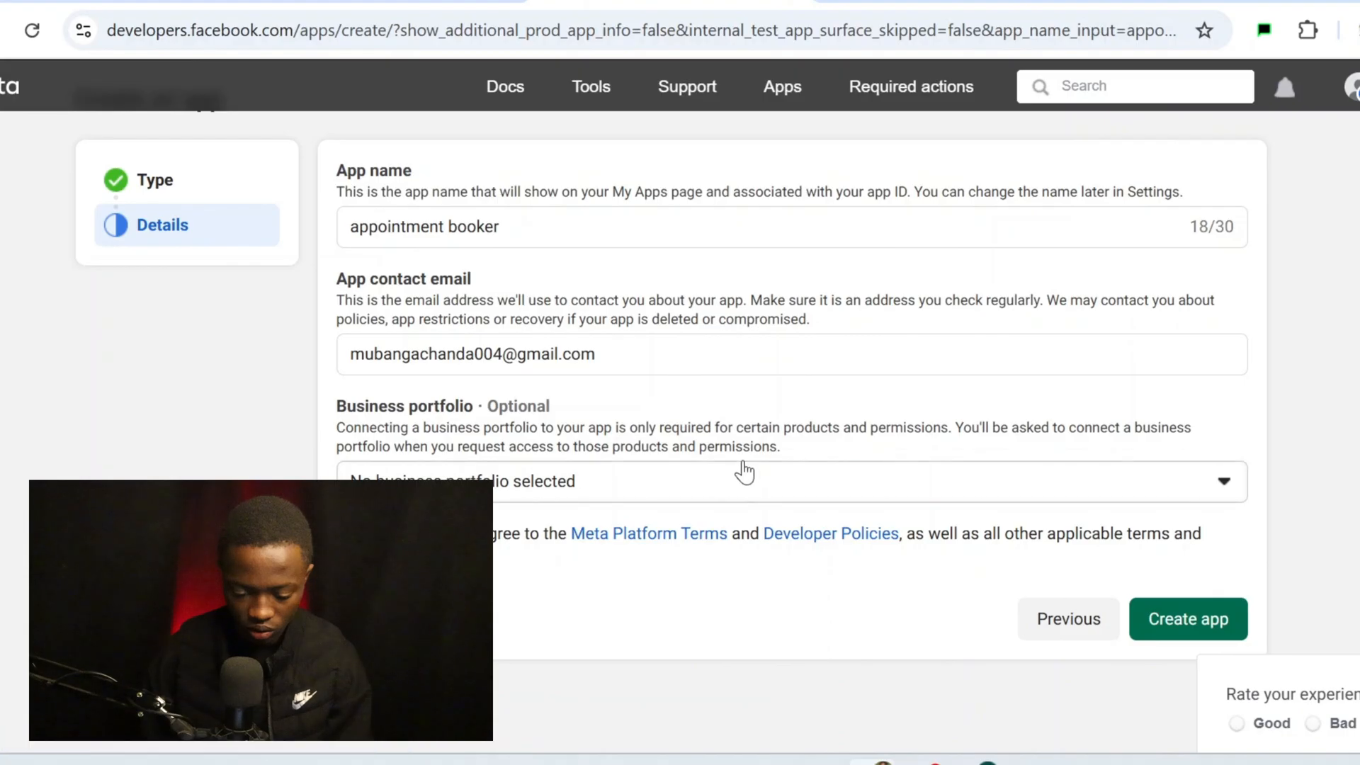
click(742, 471)
click(744, 471)
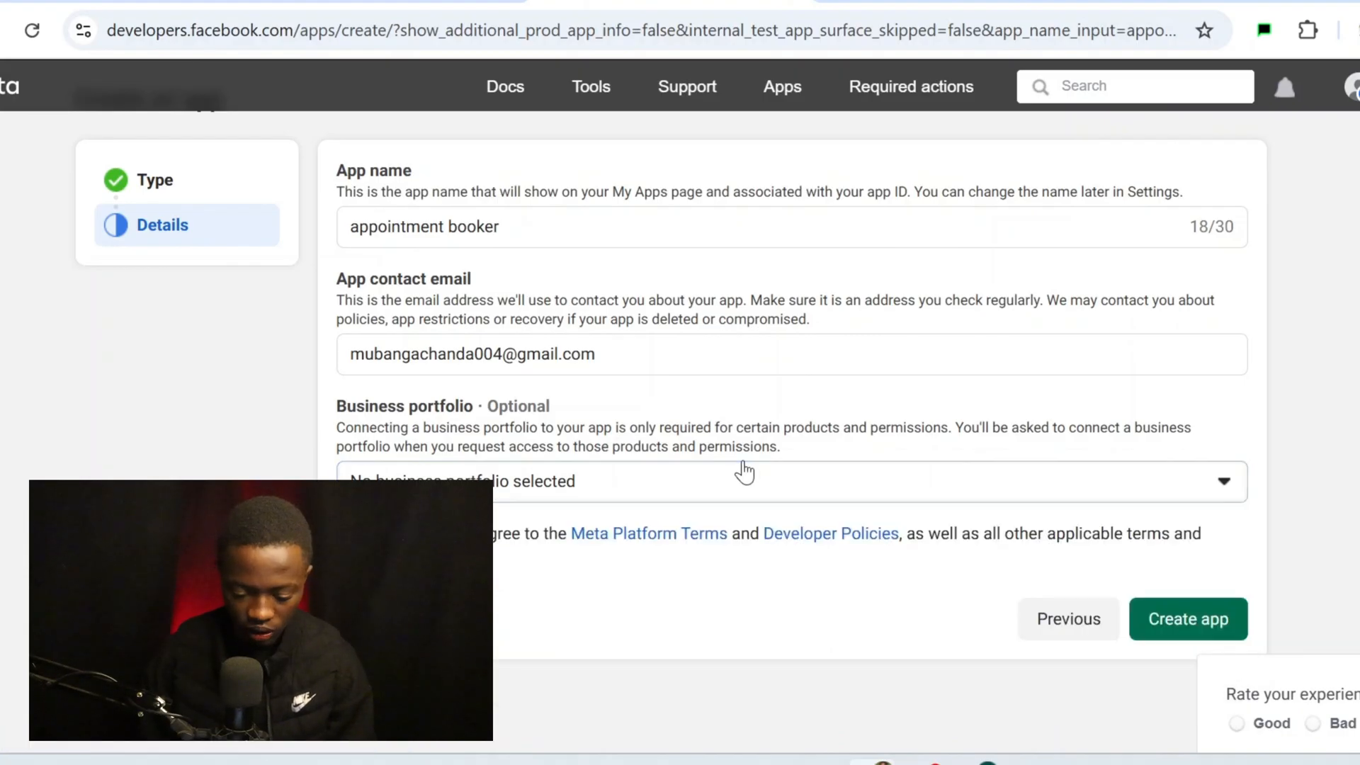
click(744, 471)
click(744, 471)
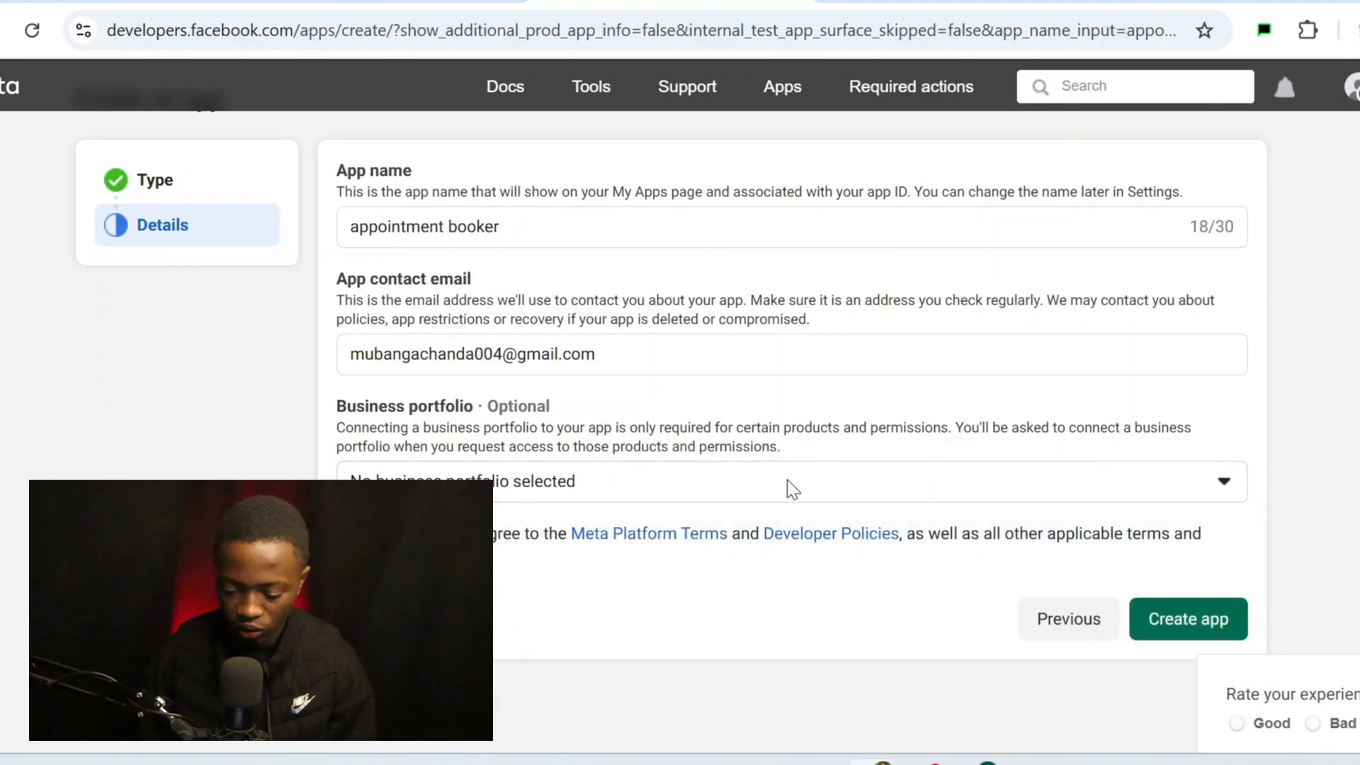
Create the app, confirm with the account password, and decline saving the password
click(1193, 616)
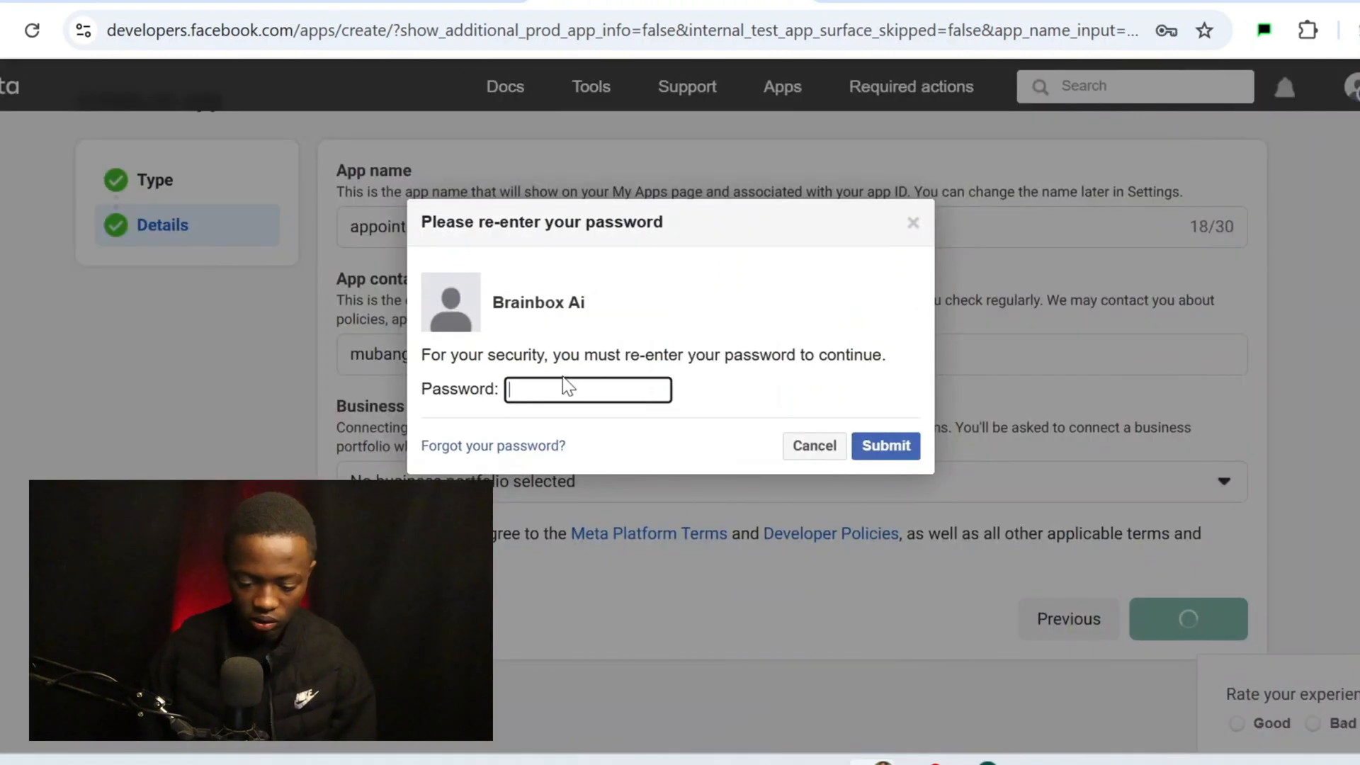
click(564, 389)
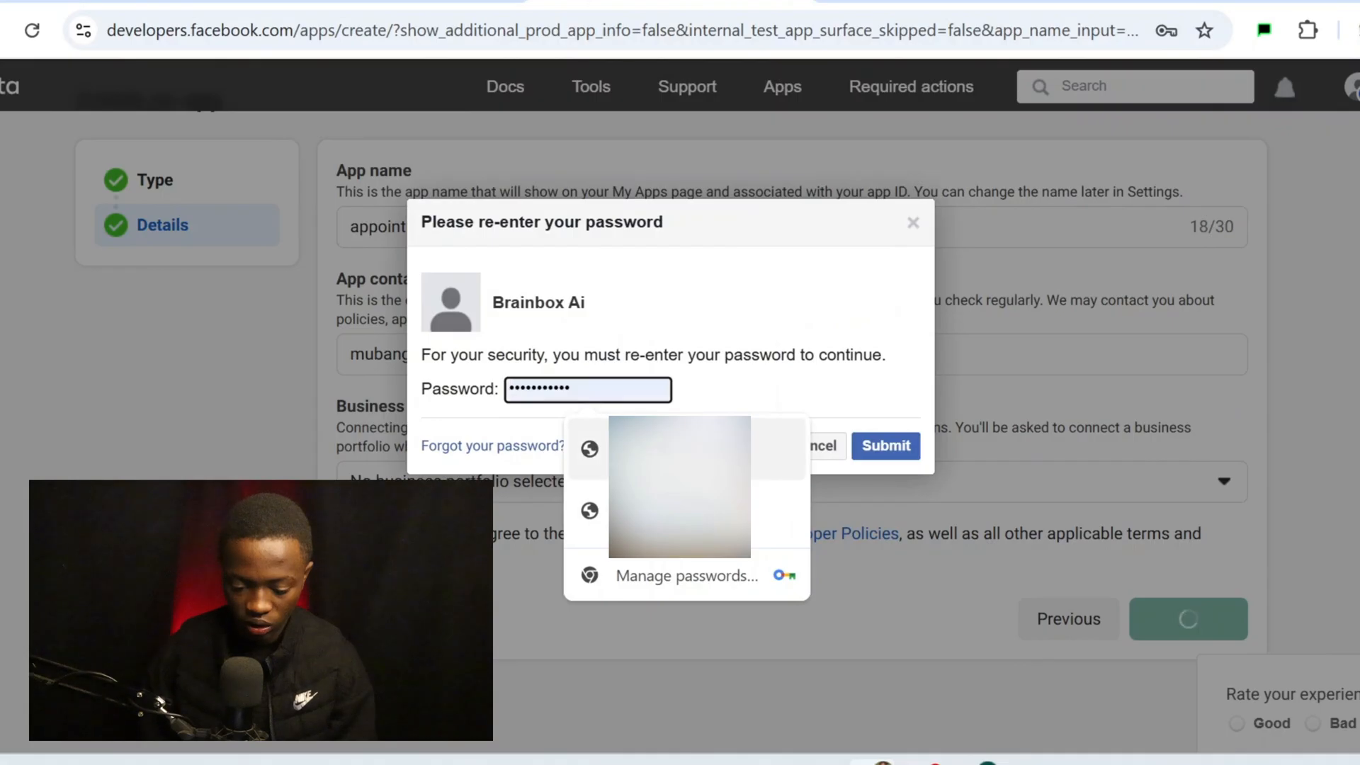
click(779, 448)
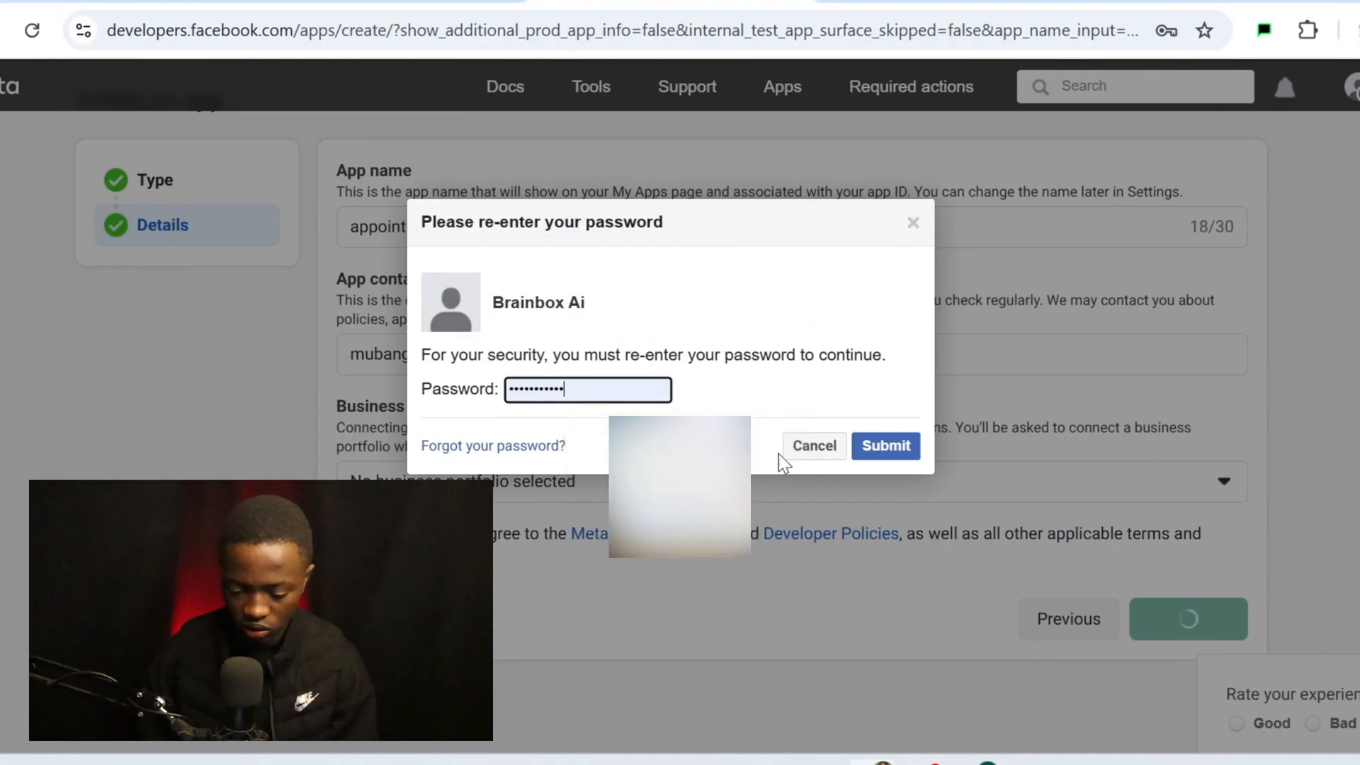
click(886, 445)
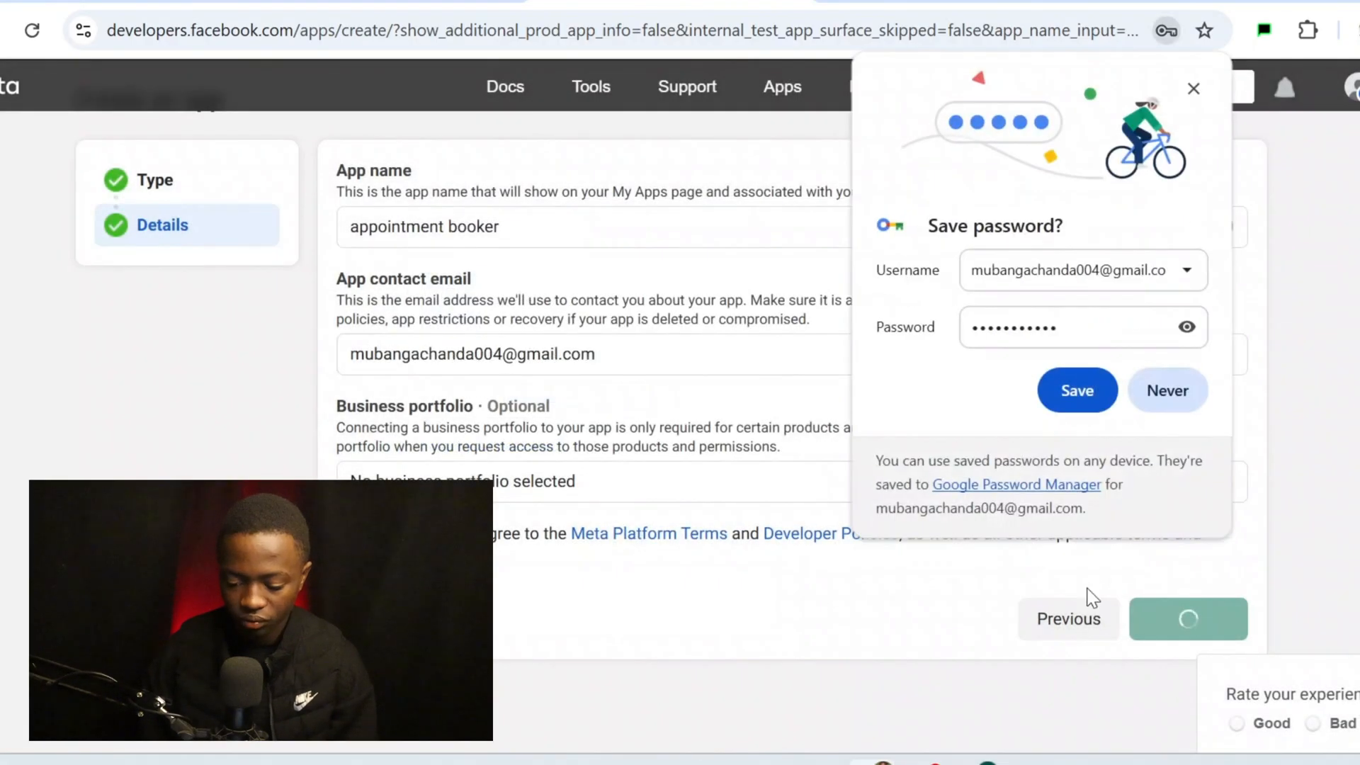
click(1194, 88)
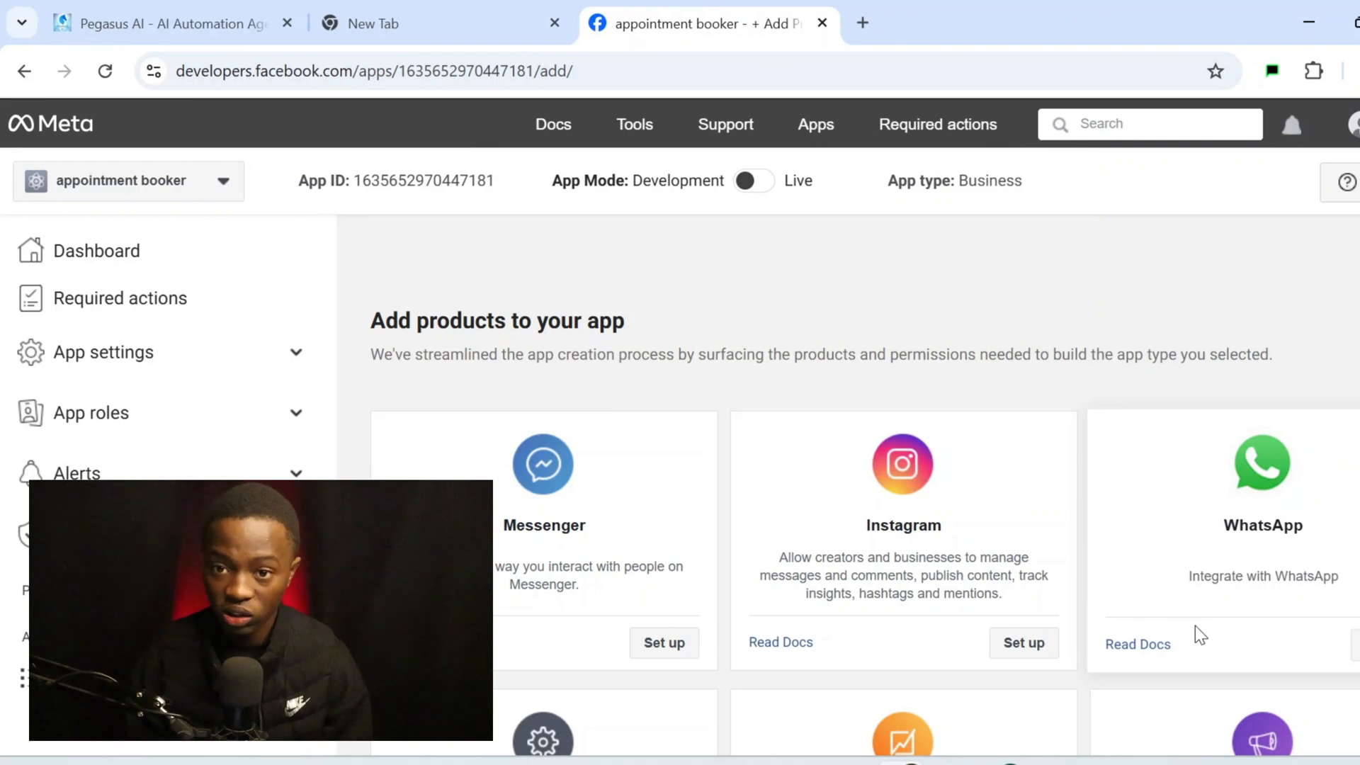
Scroll through the Add products page to locate the WhatsApp card
scroll(1196, 626, down, 1)
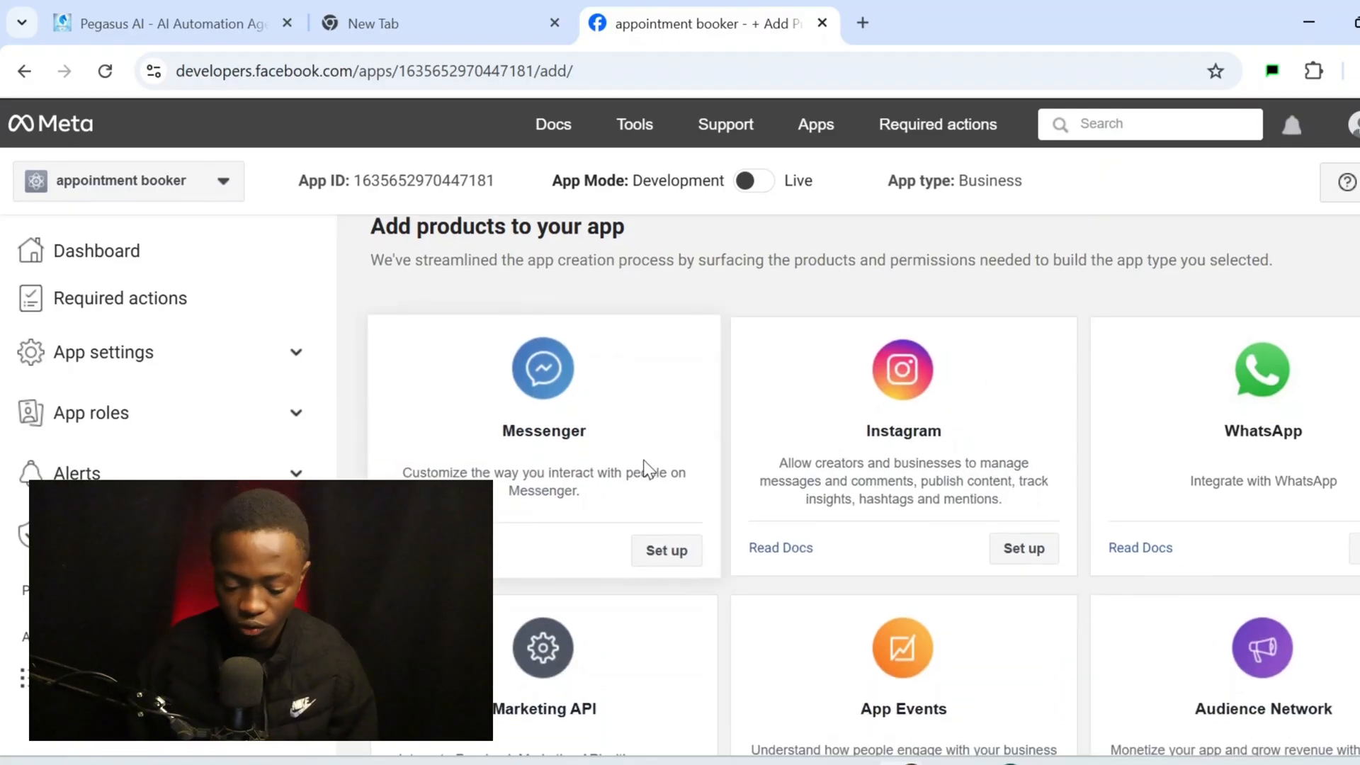
scroll(643, 461, down, 1)
scroll(643, 460, up, 3)
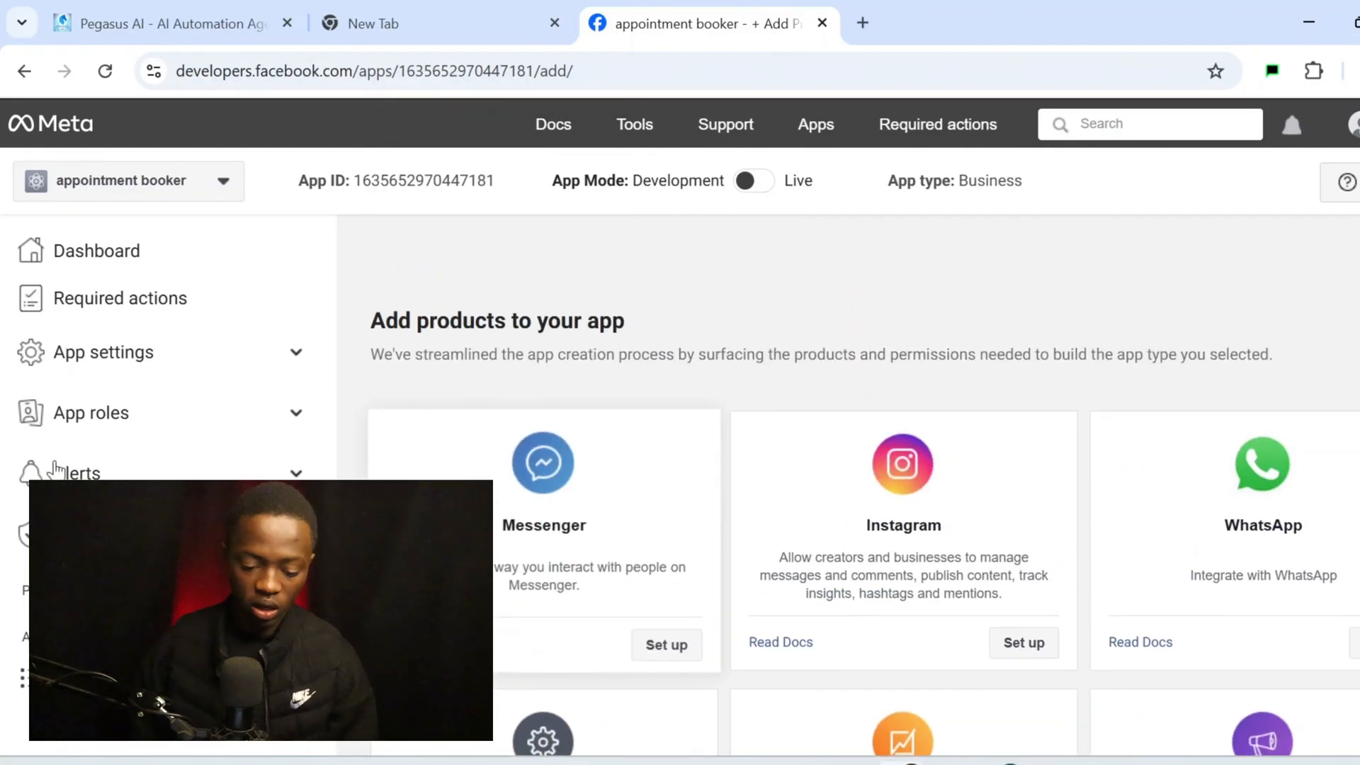
scroll(774, 365, down, 3)
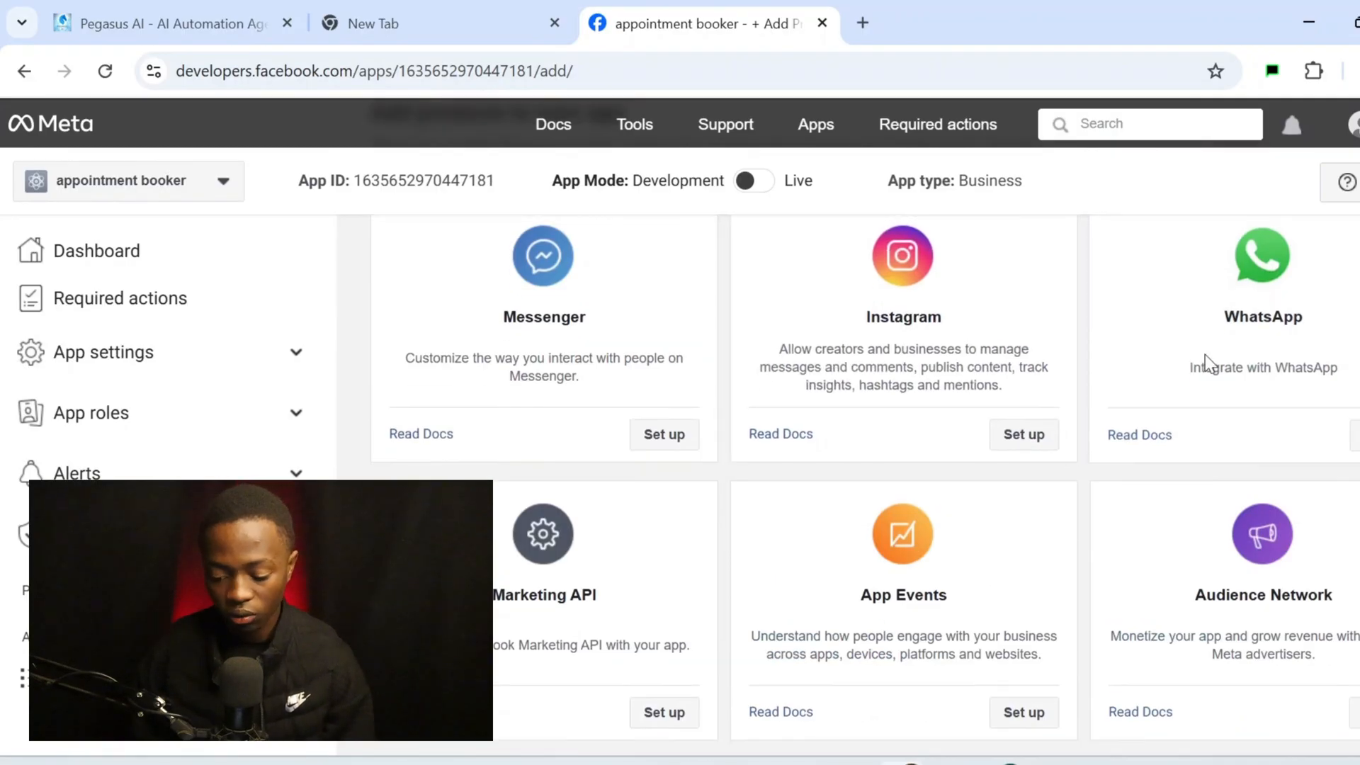
scroll(1233, 365, up, 2)
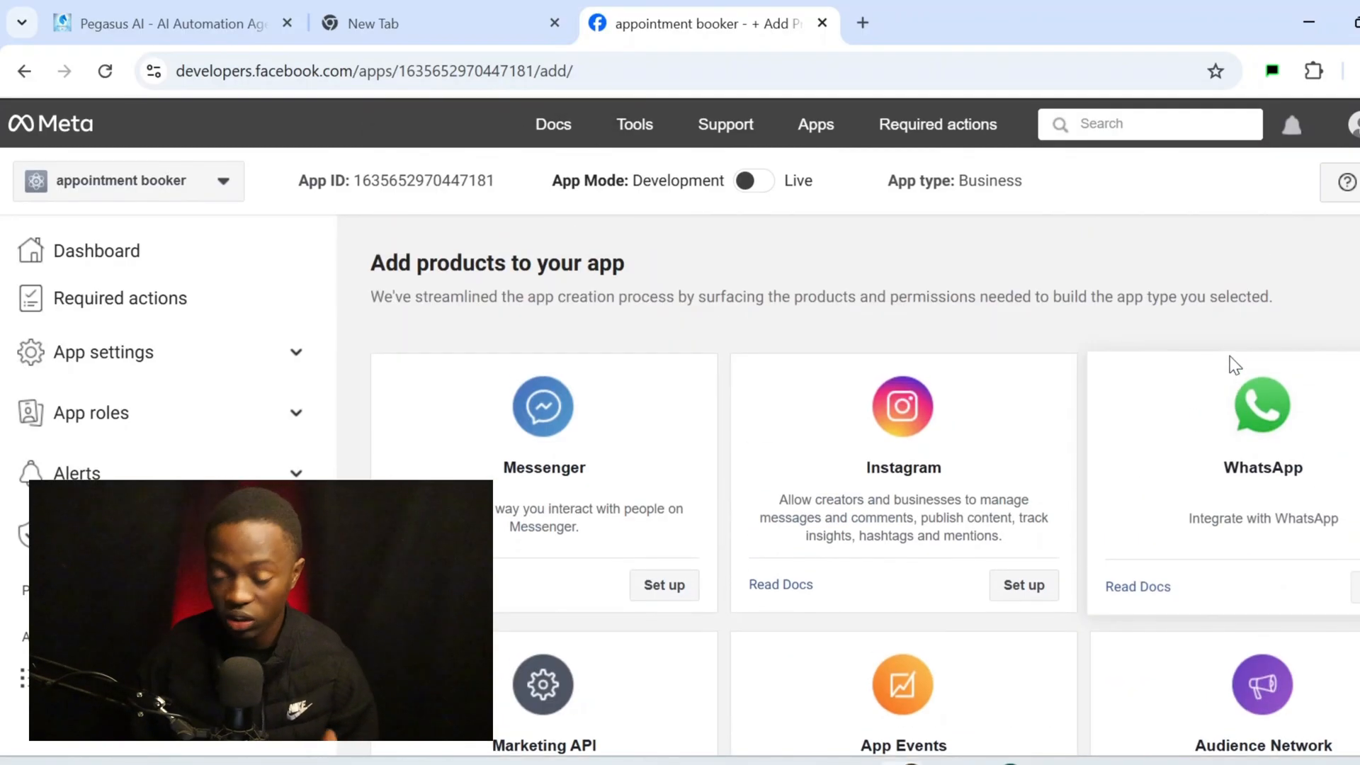
scroll(1235, 365, down, 2)
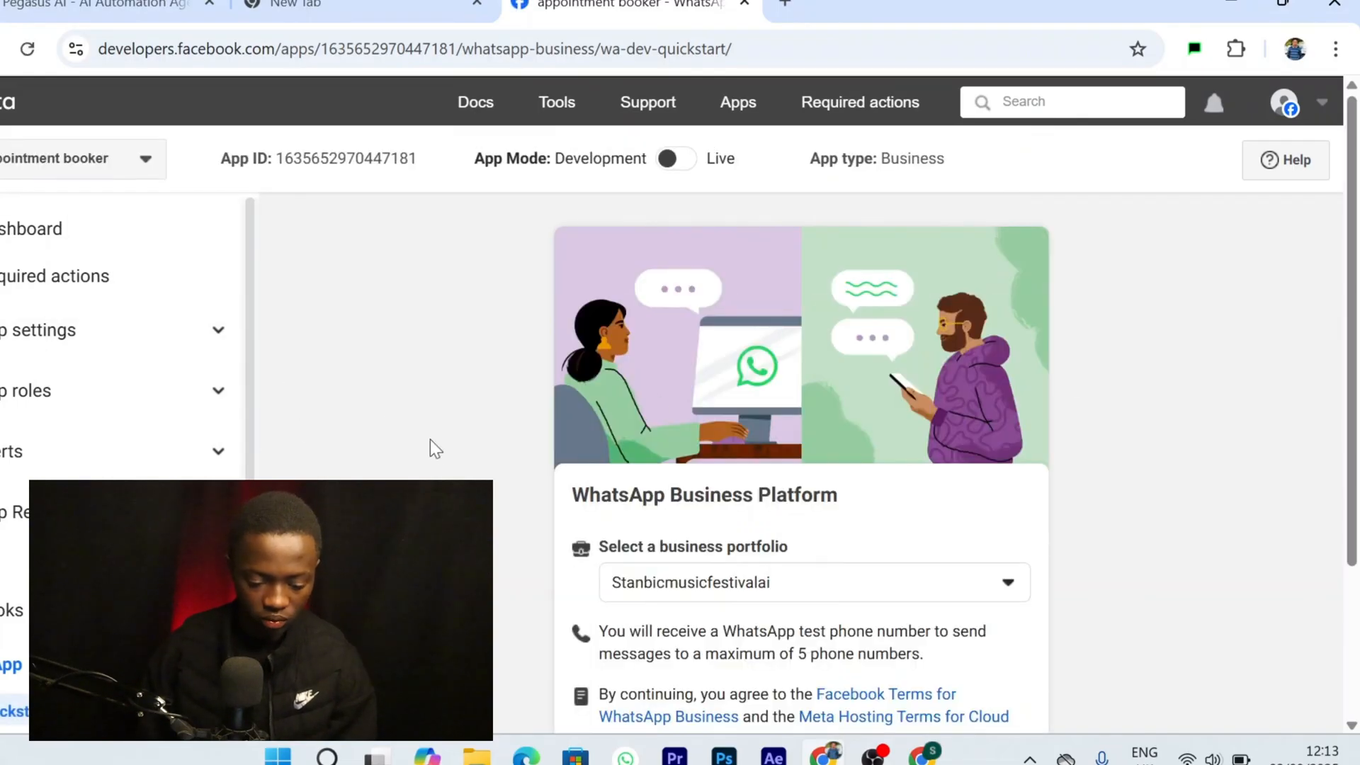
Keep the current business portfolio for WhatsApp and continue
scroll(880, 425, down, 3)
click(880, 376)
click(880, 376)
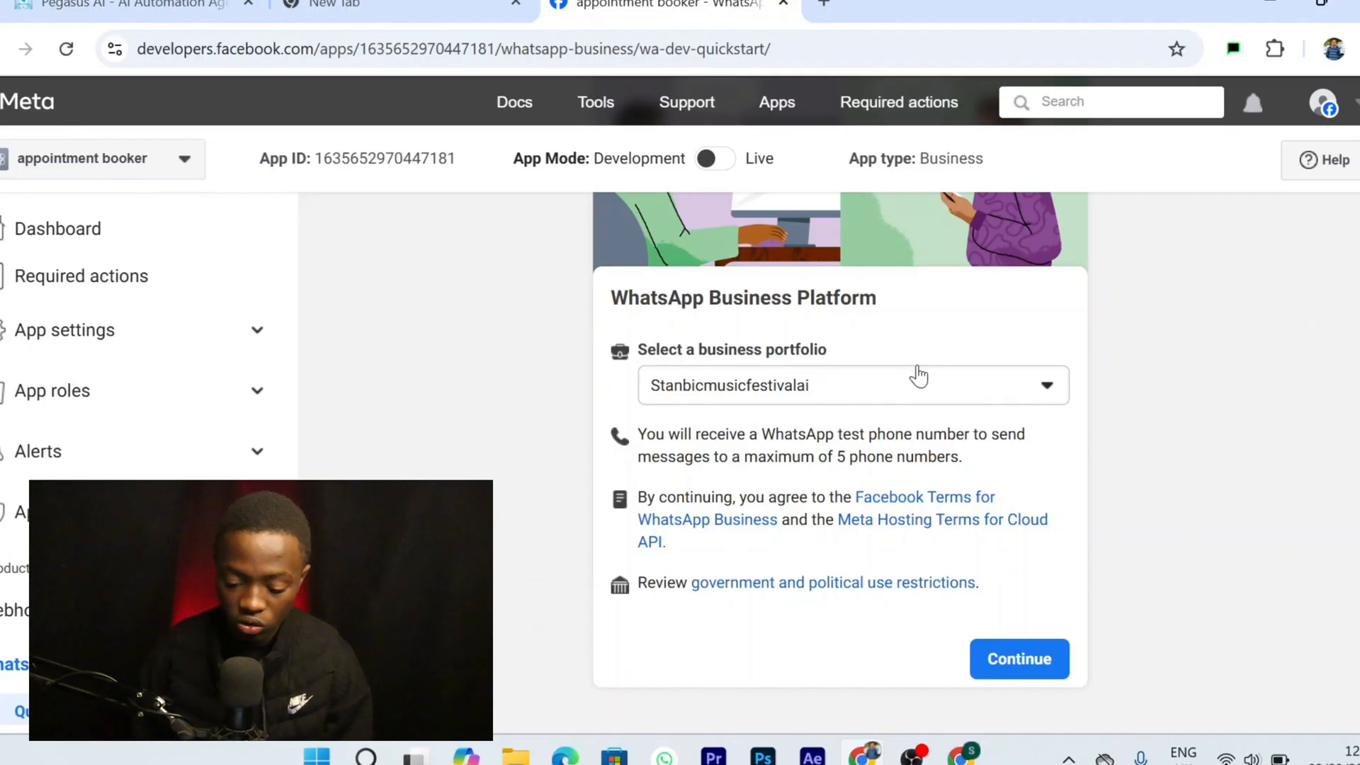
scroll(919, 377, up, 1)
scroll(919, 377, down, 1)
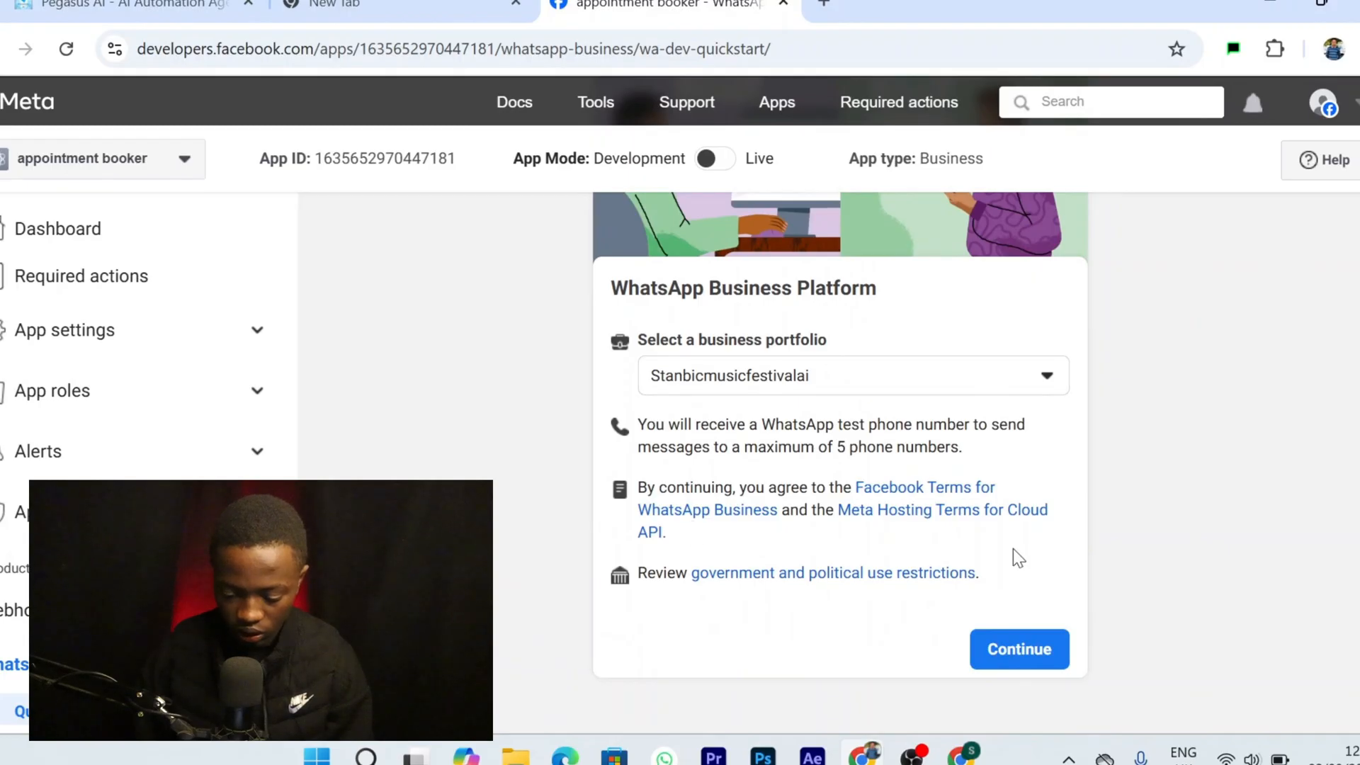
click(1047, 648)
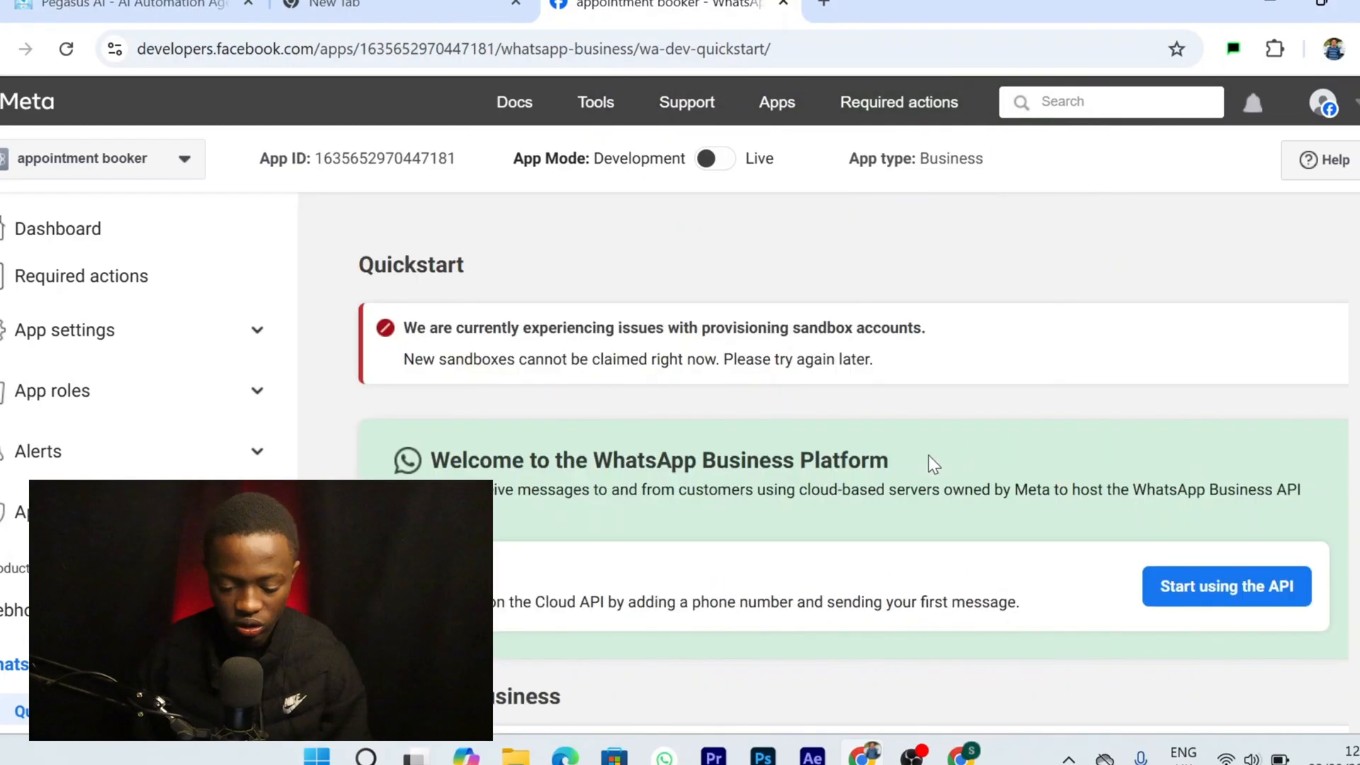
On the Quickstart page, start using the WhatsApp Cloud API
scroll(655, 461, down, 1)
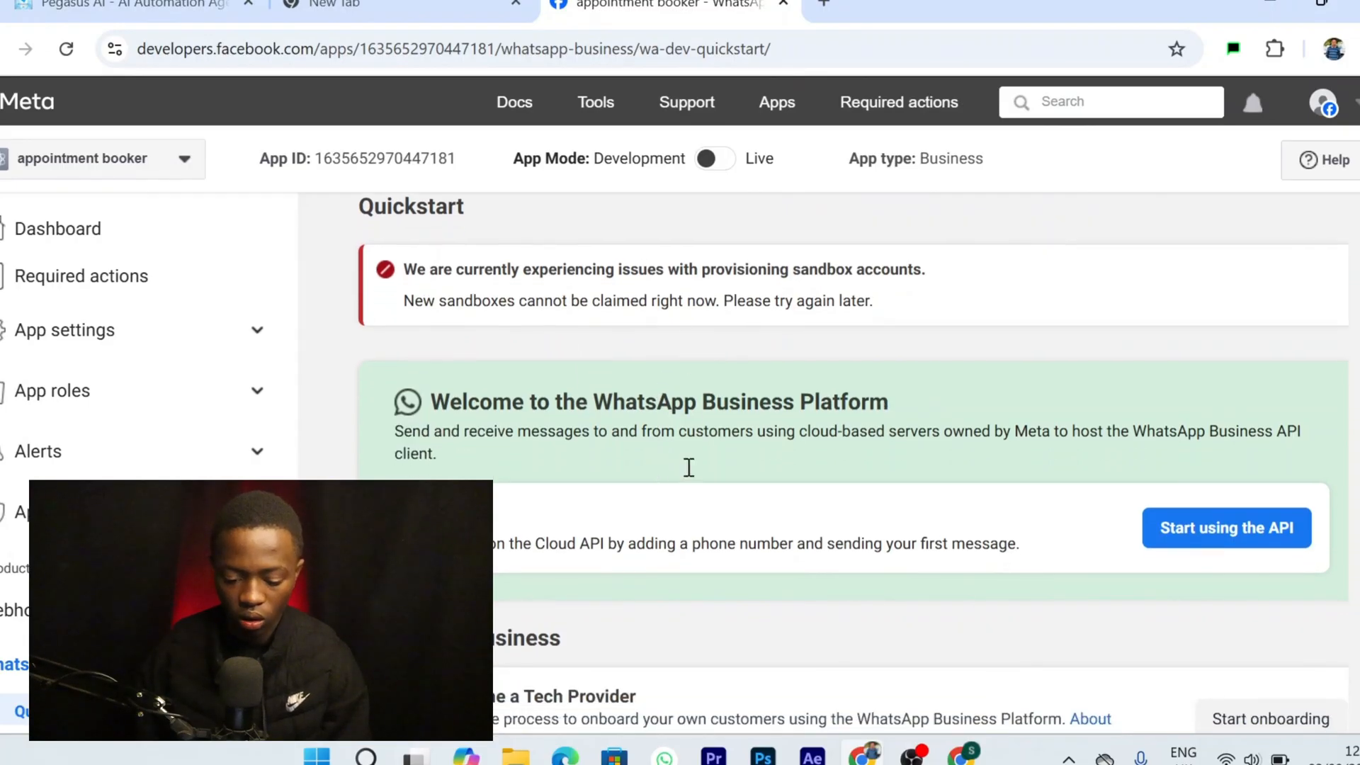
scroll(703, 408, down, 2)
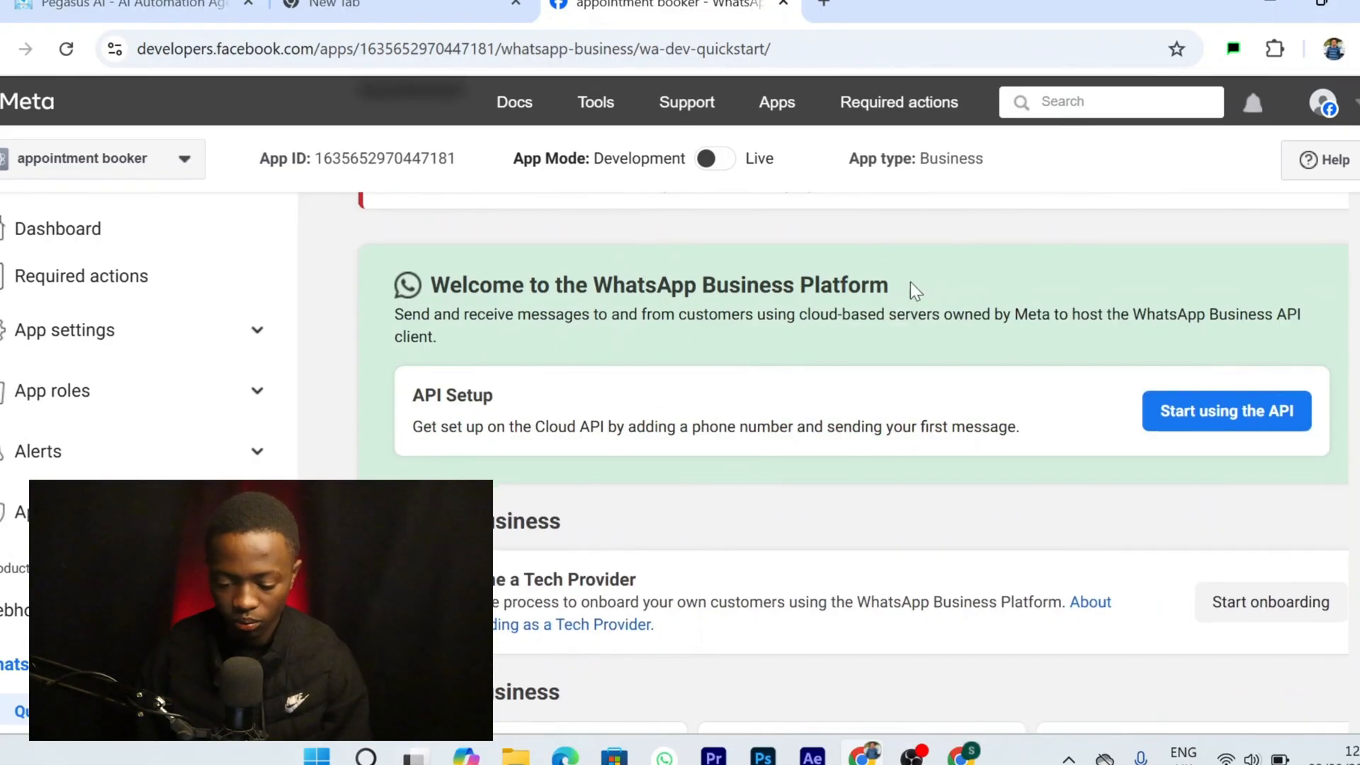
scroll(1065, 505, down, 2)
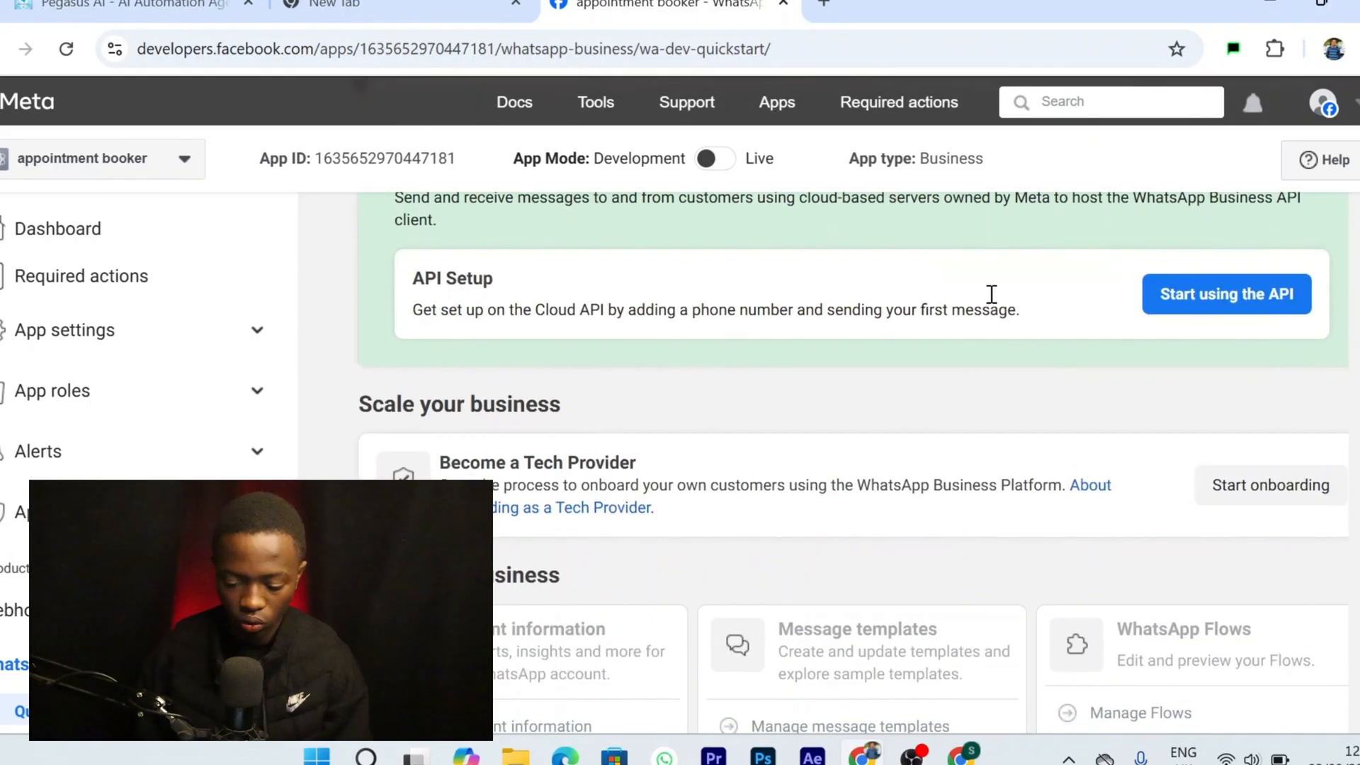
click(1218, 304)
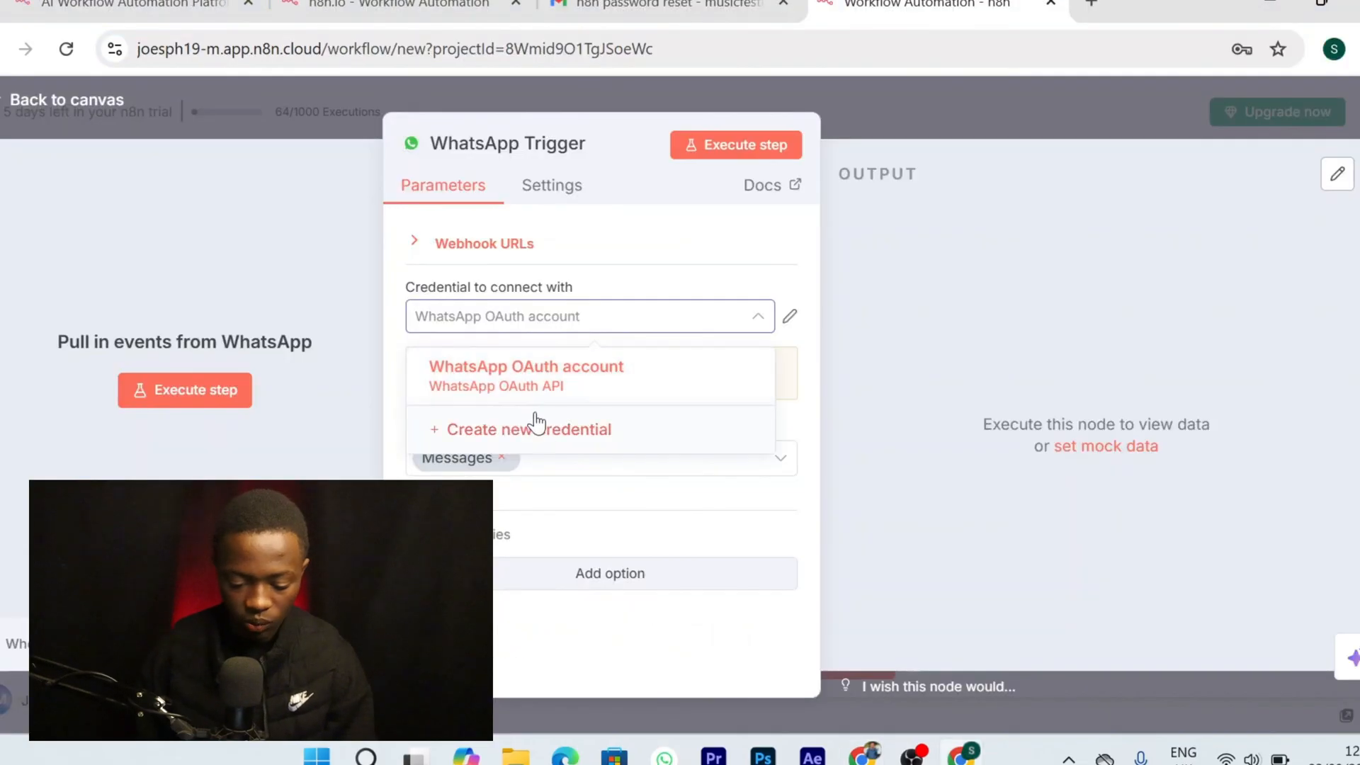
Create a new WhatsApp OAuth credential and copy the App ID from Meta's Basic app settings
click(550, 433)
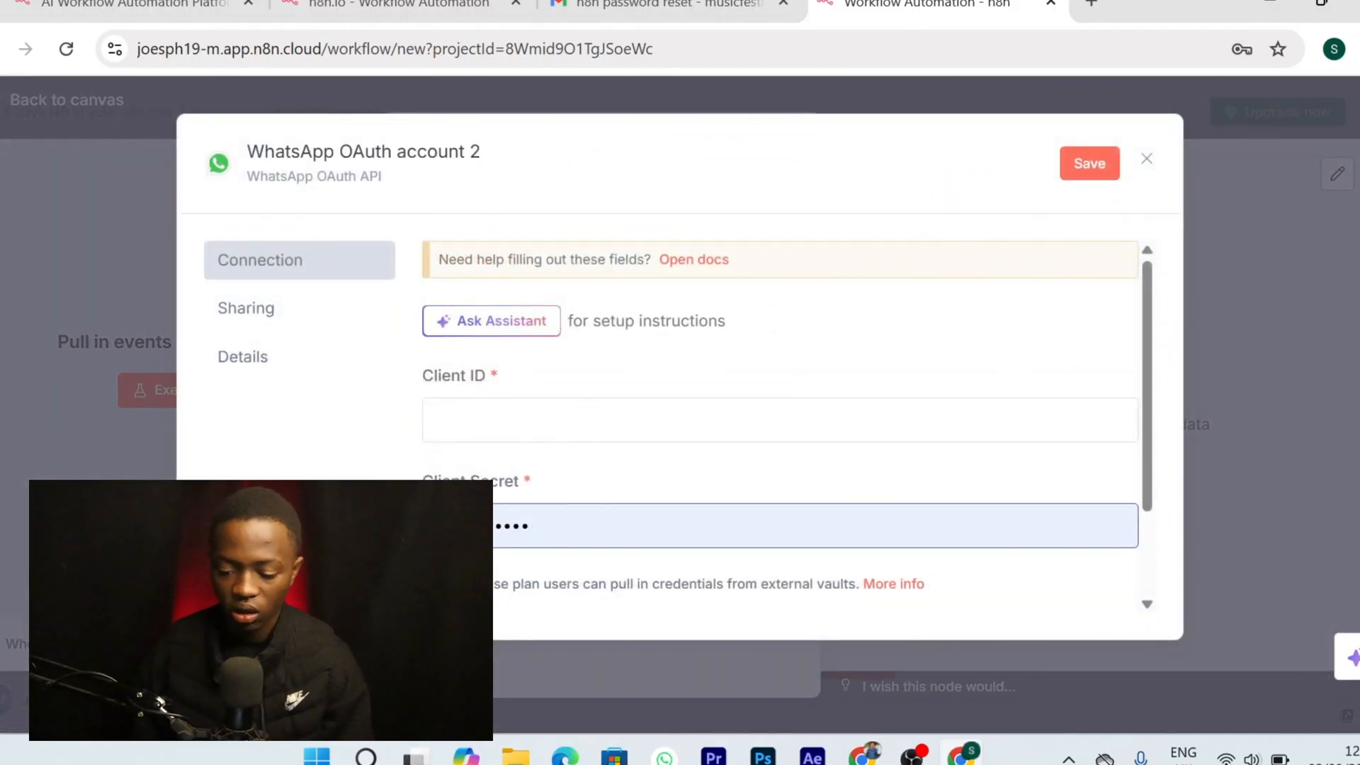
click(878, 756)
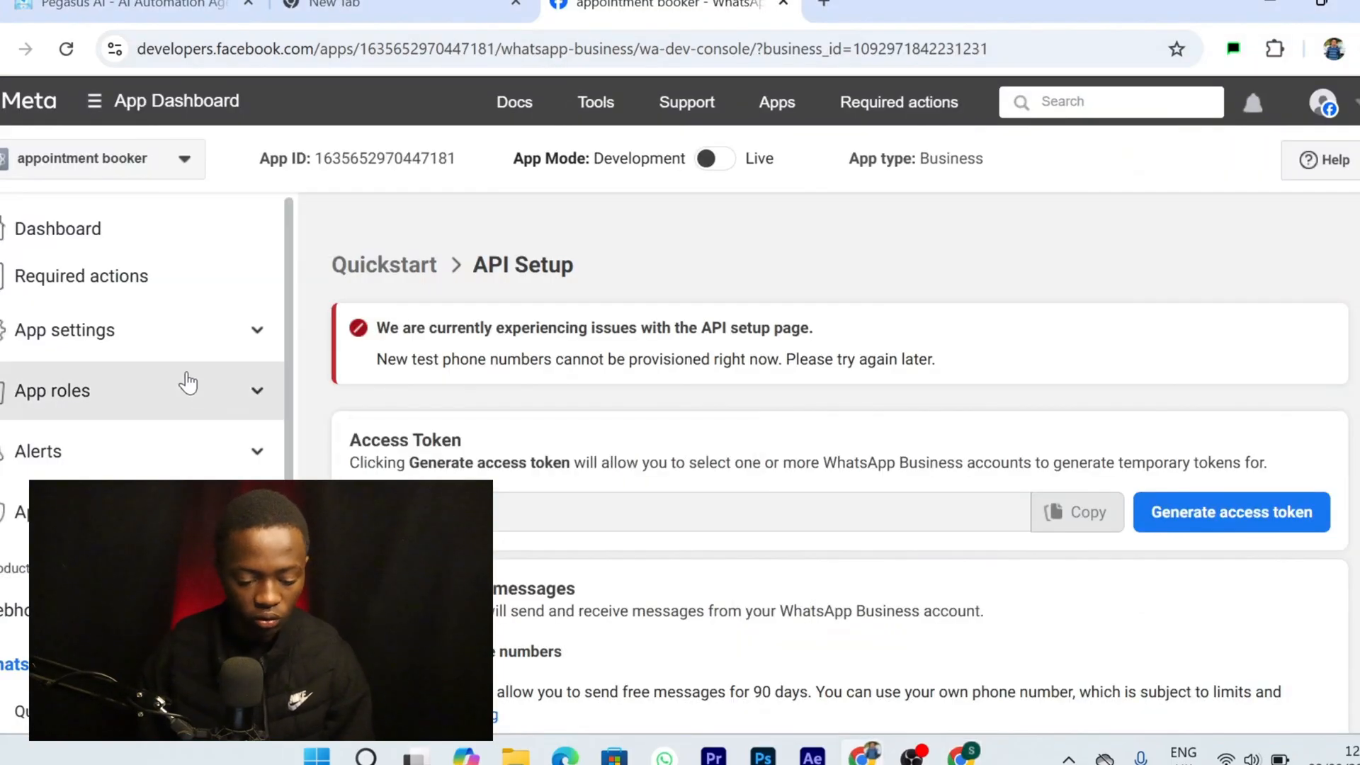
click(219, 339)
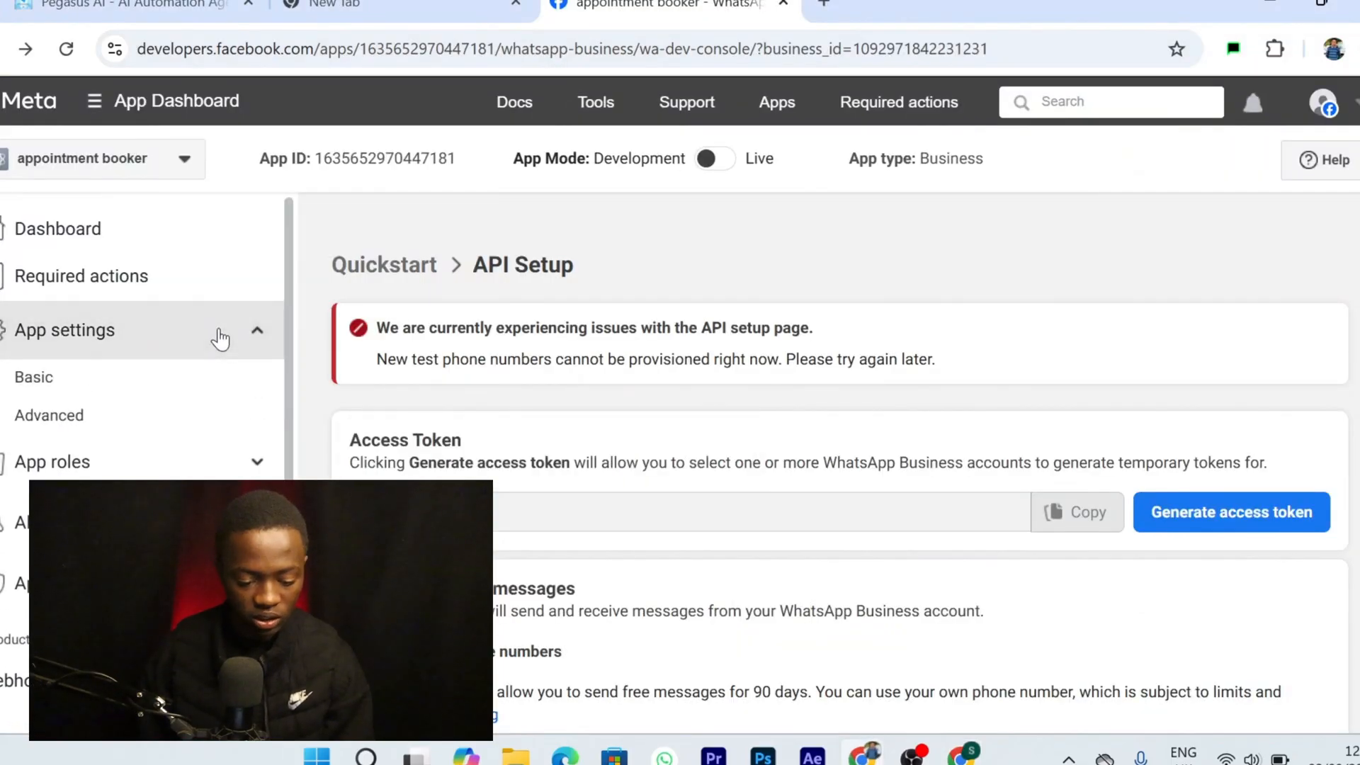
click(73, 390)
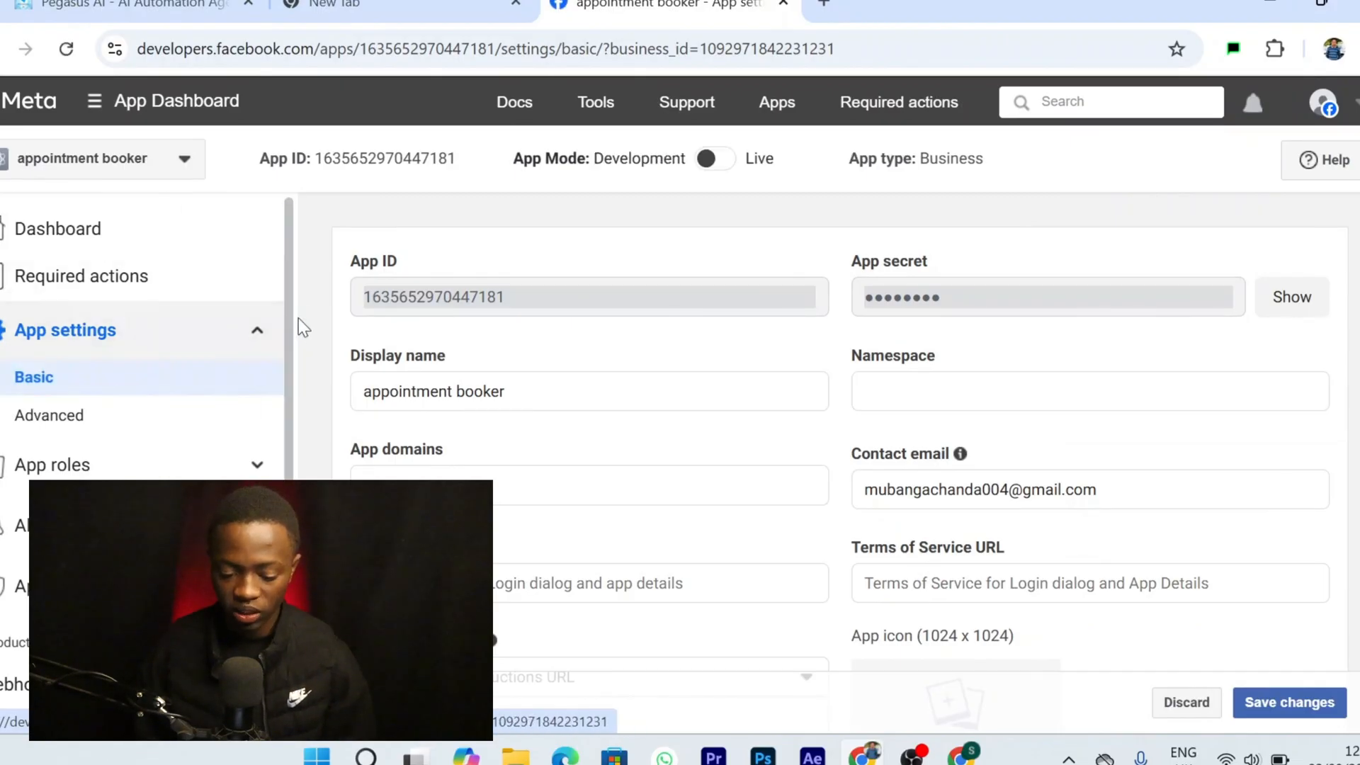
triple_click(364, 266)
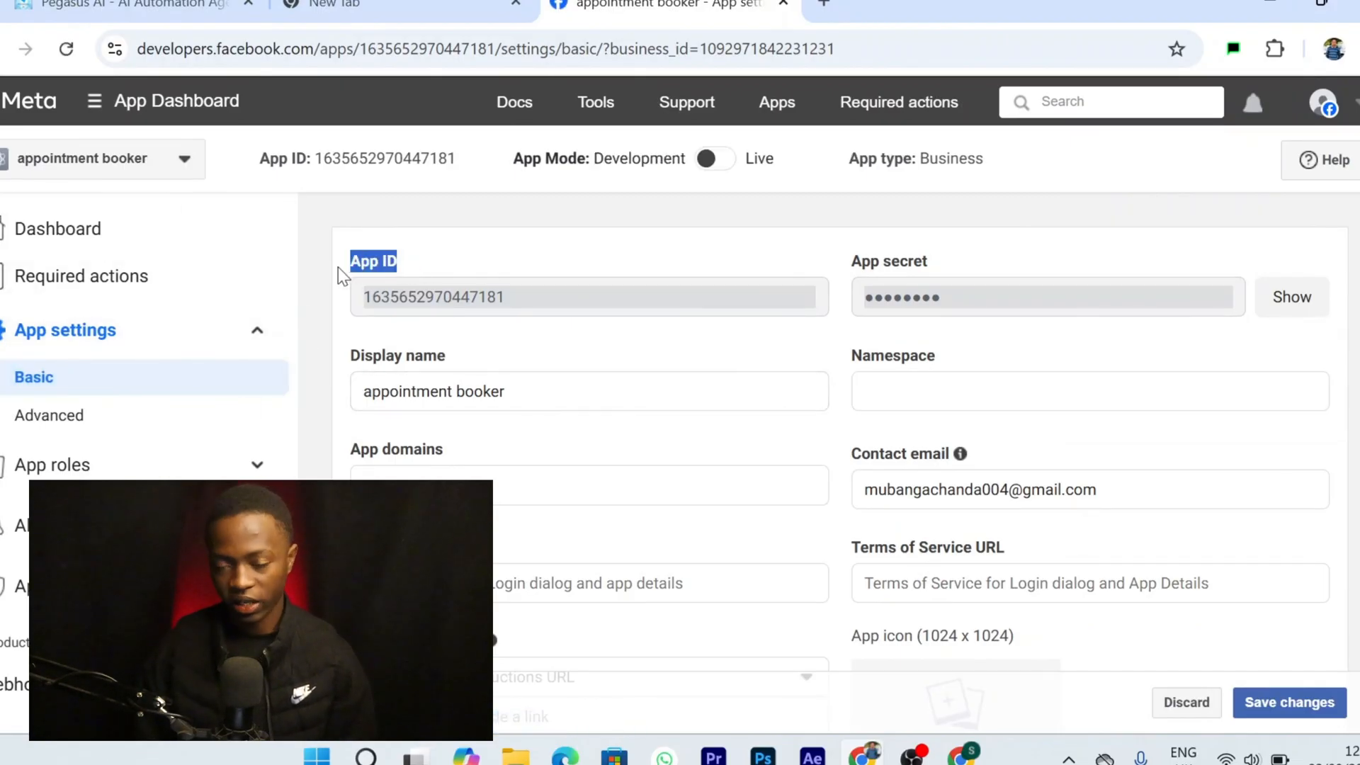
drag(507, 304, 367, 308)
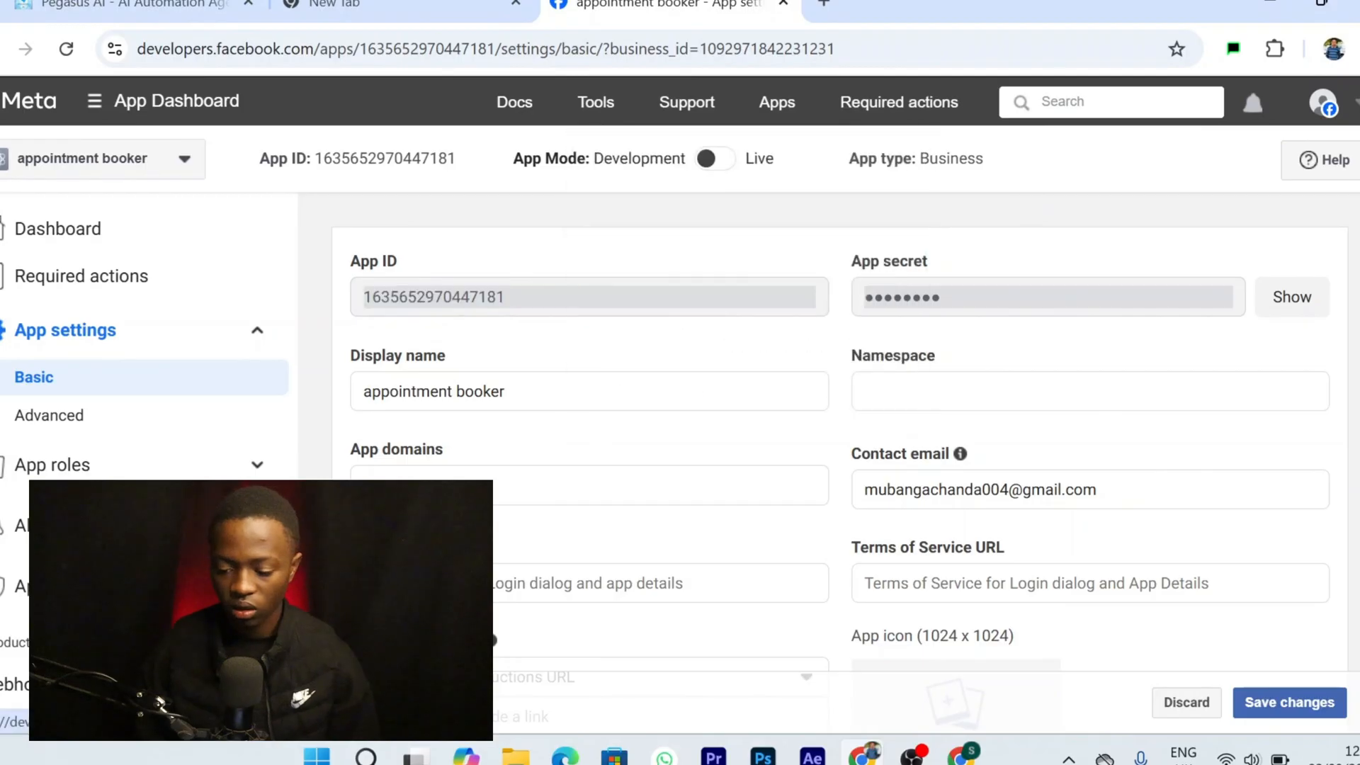
Paste the App ID into the credential's Client ID field
click(1268, 5)
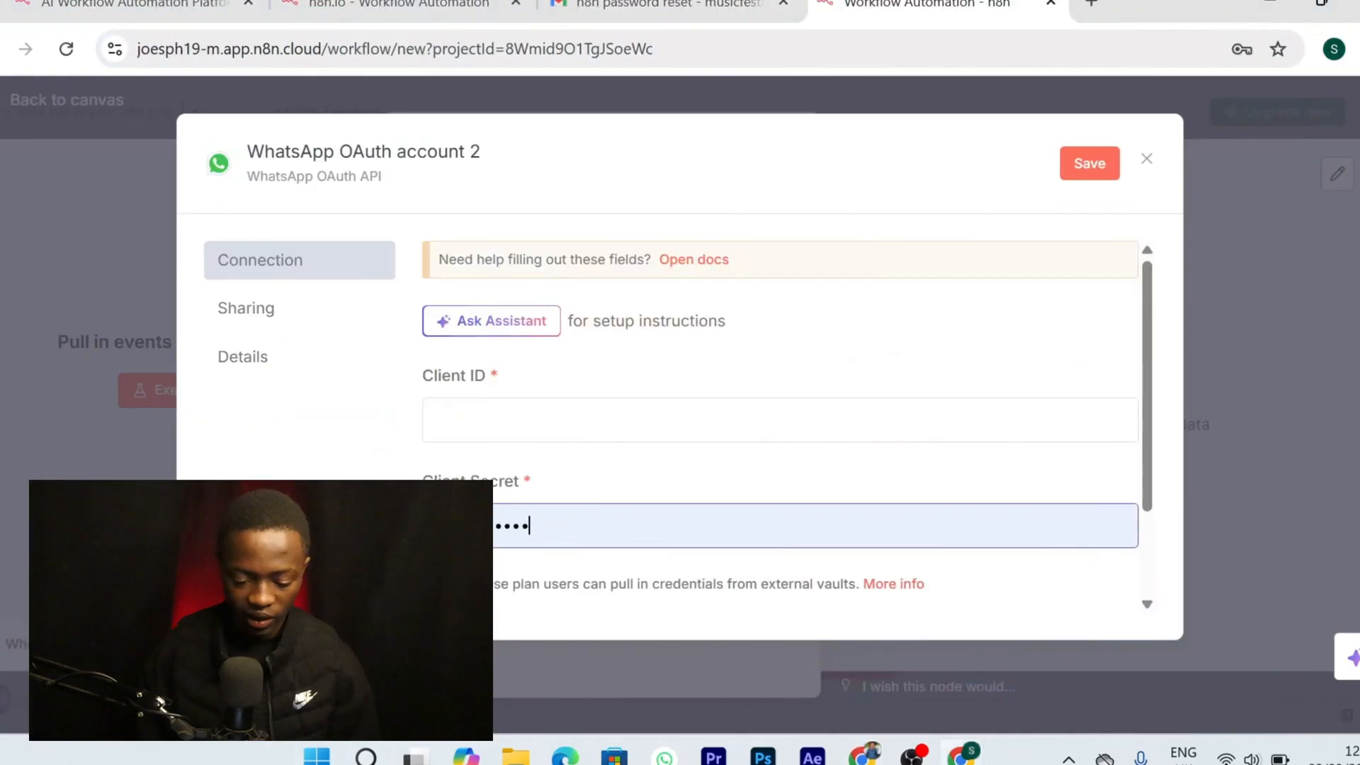
click(520, 431)
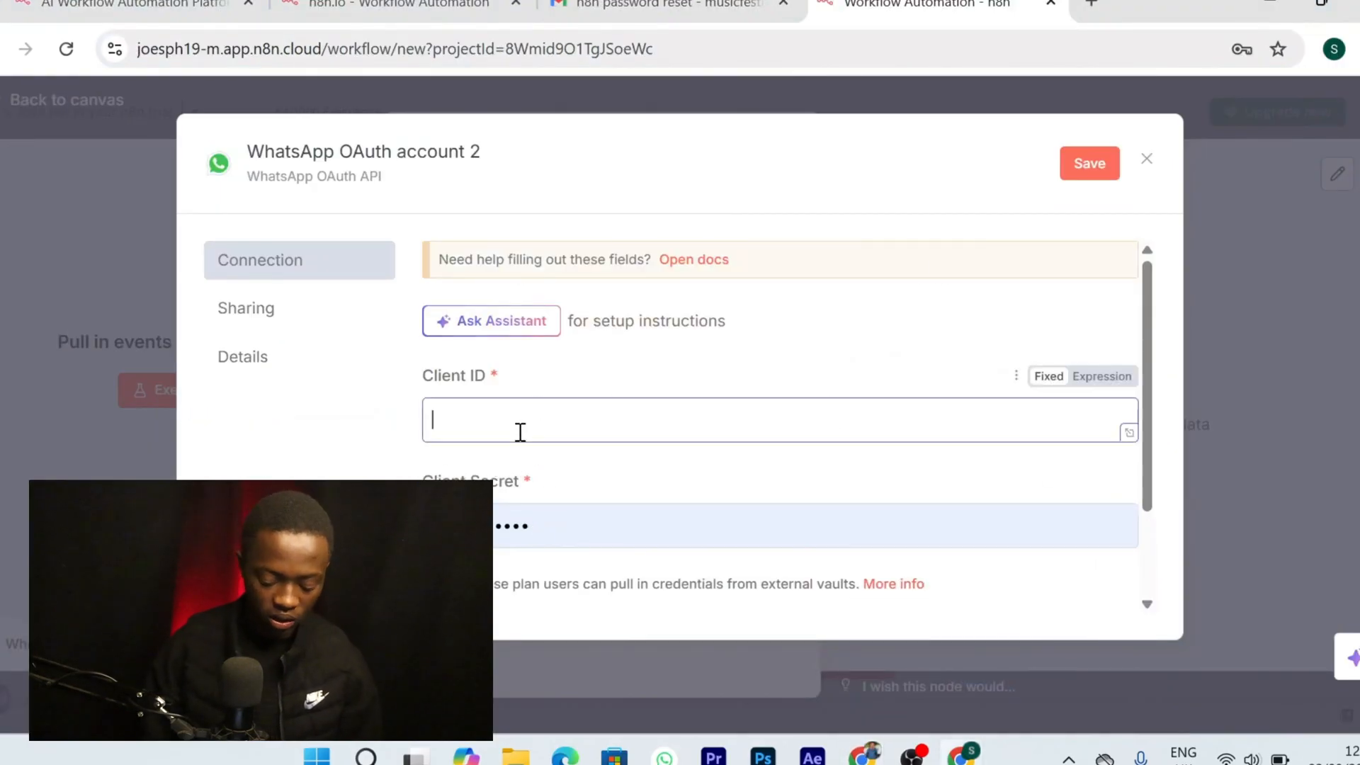
key(ctrl+v)
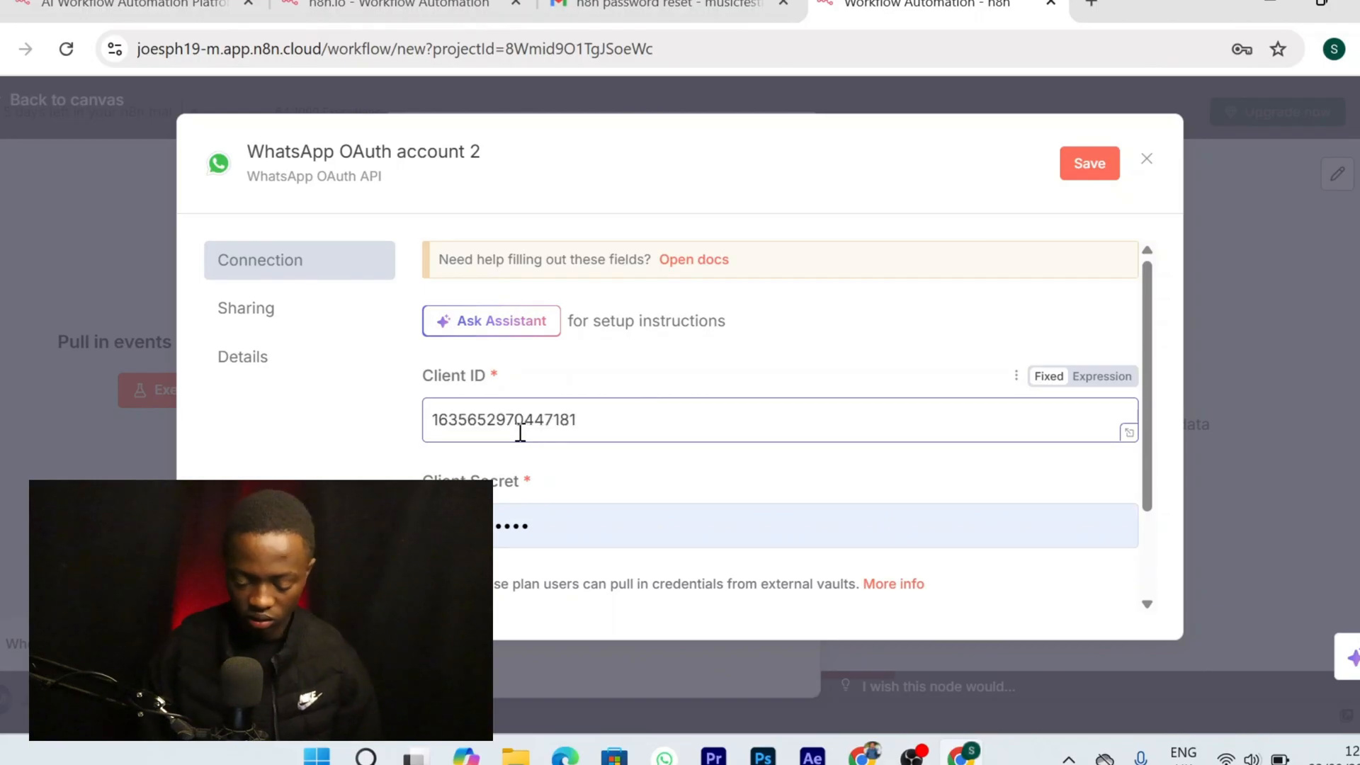
double_click(515, 527)
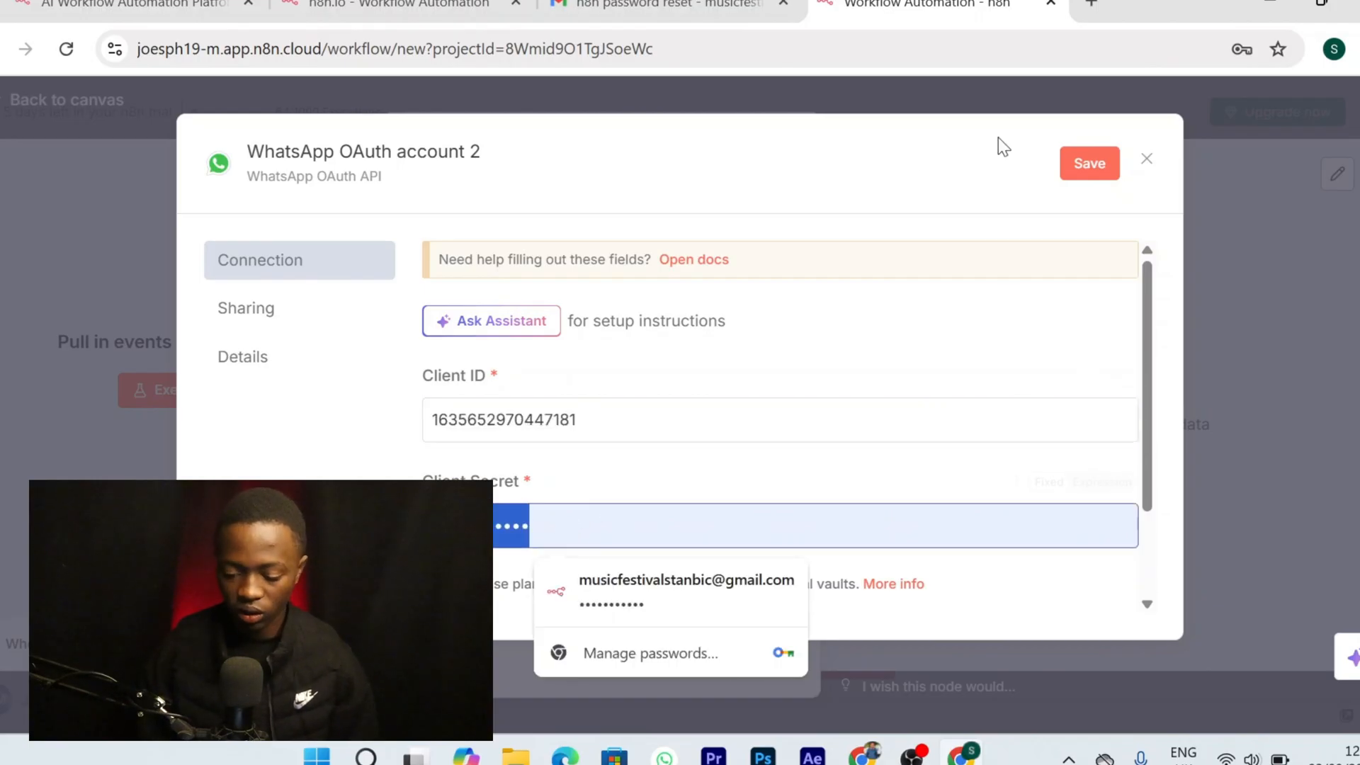
click(865, 755)
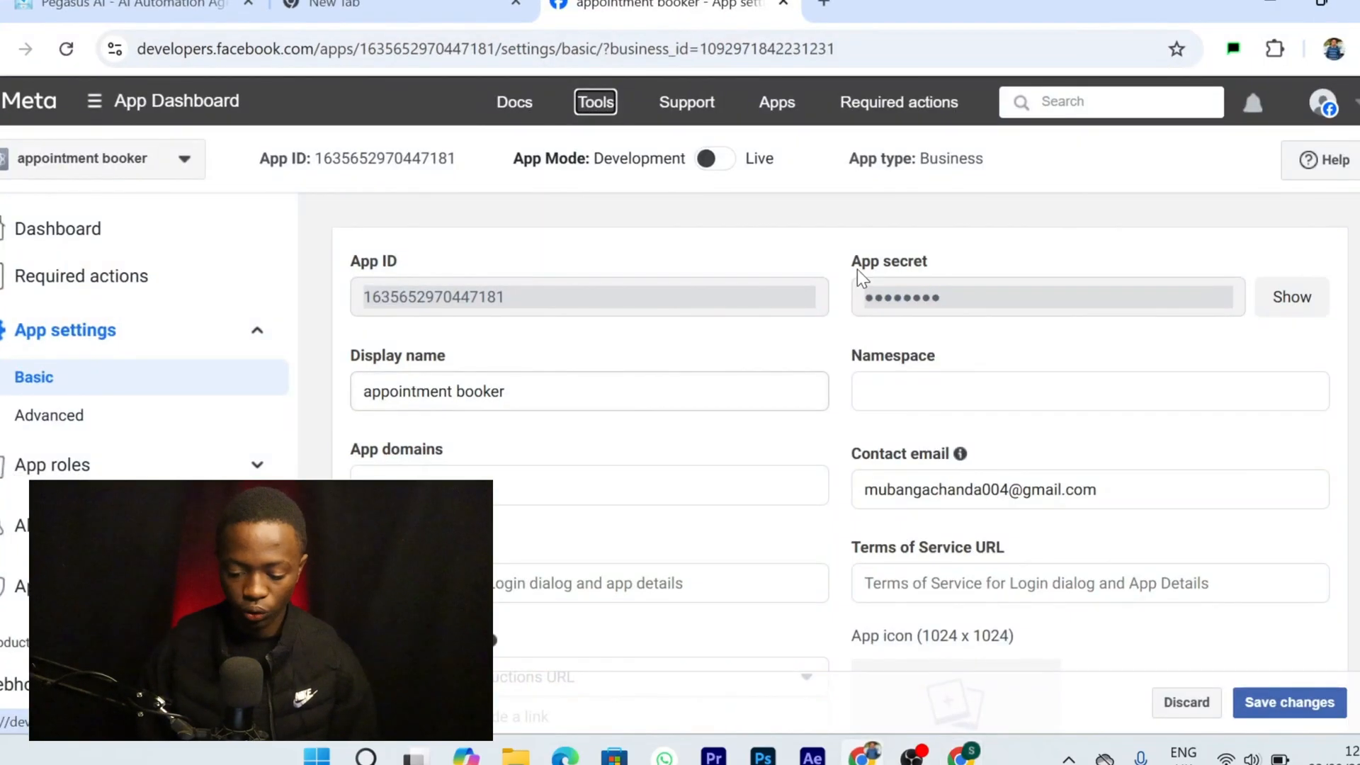
Copy the Meta App secret and paste it into the credential's Client Secret field
triple_click(914, 261)
click(1180, 265)
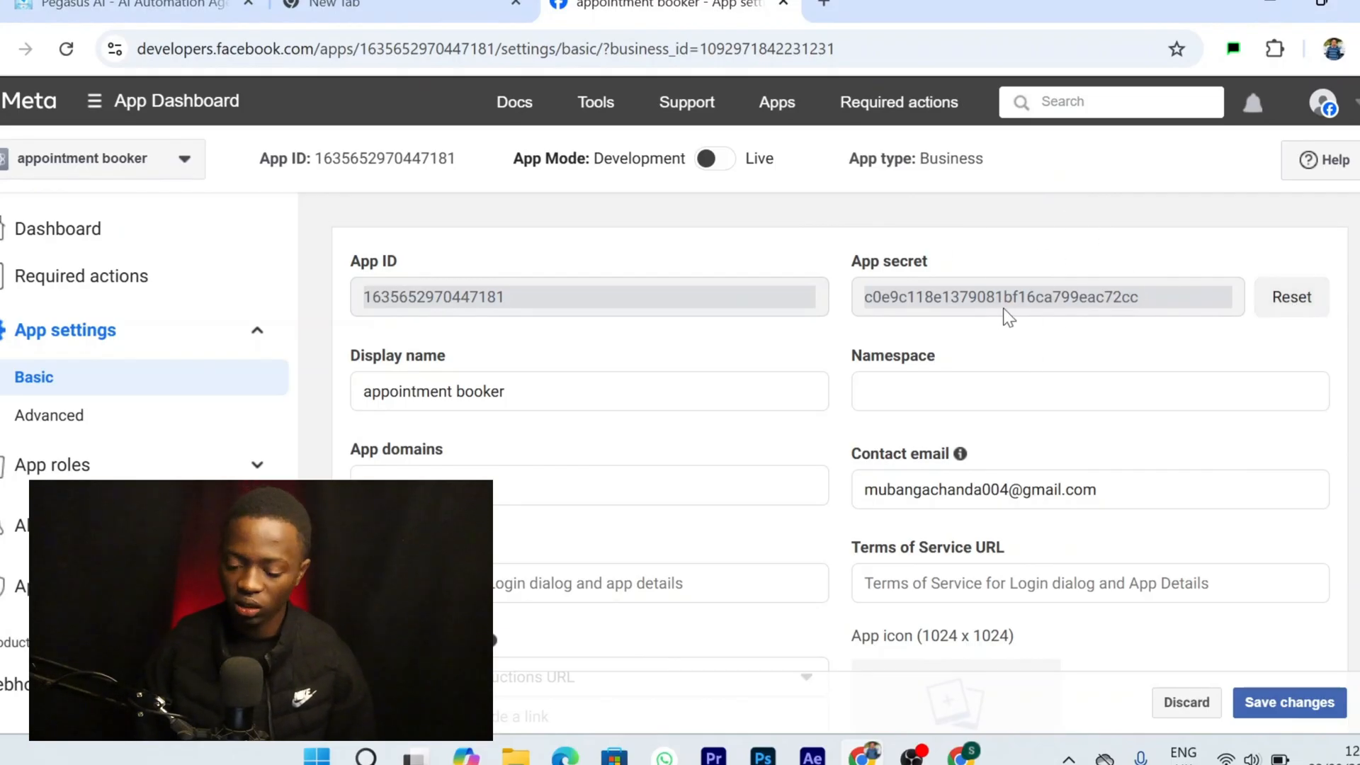
drag(1168, 312, 872, 306)
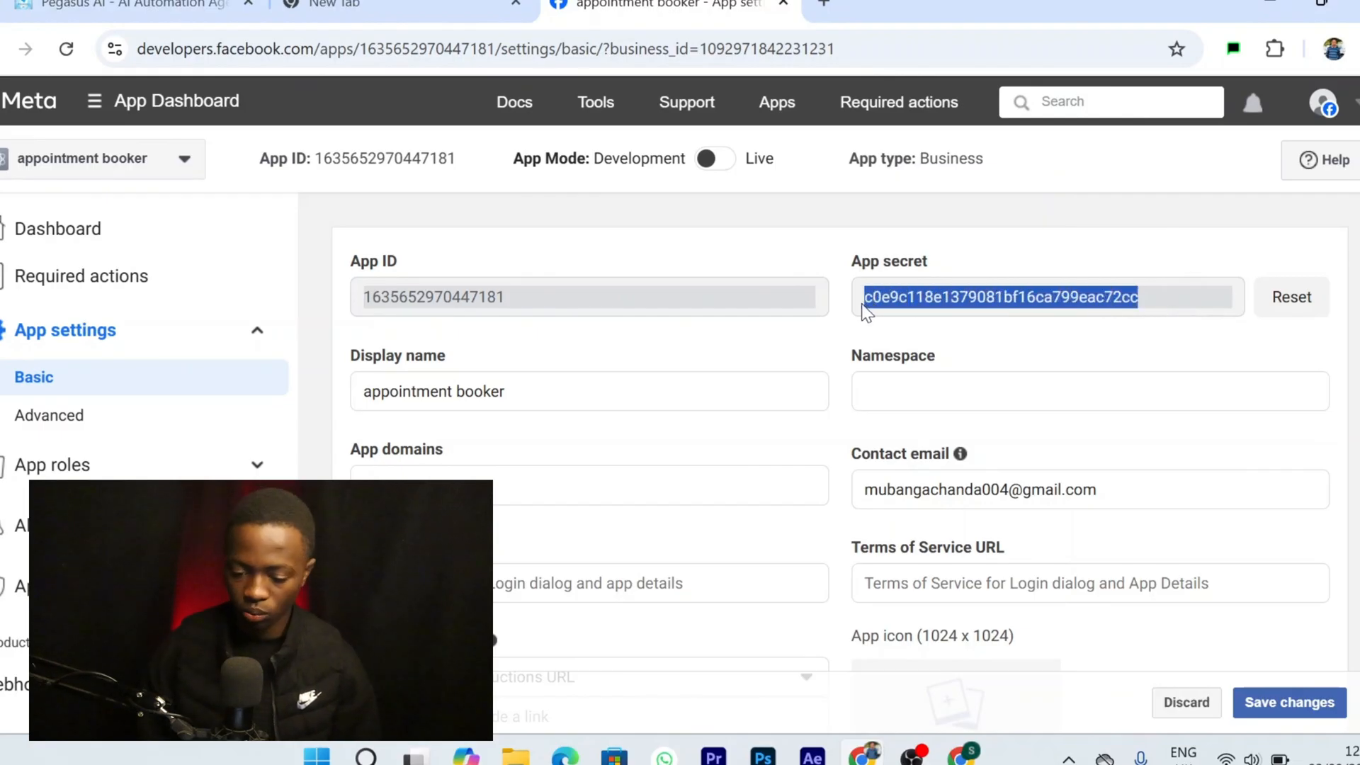
mouse_move(887, 749)
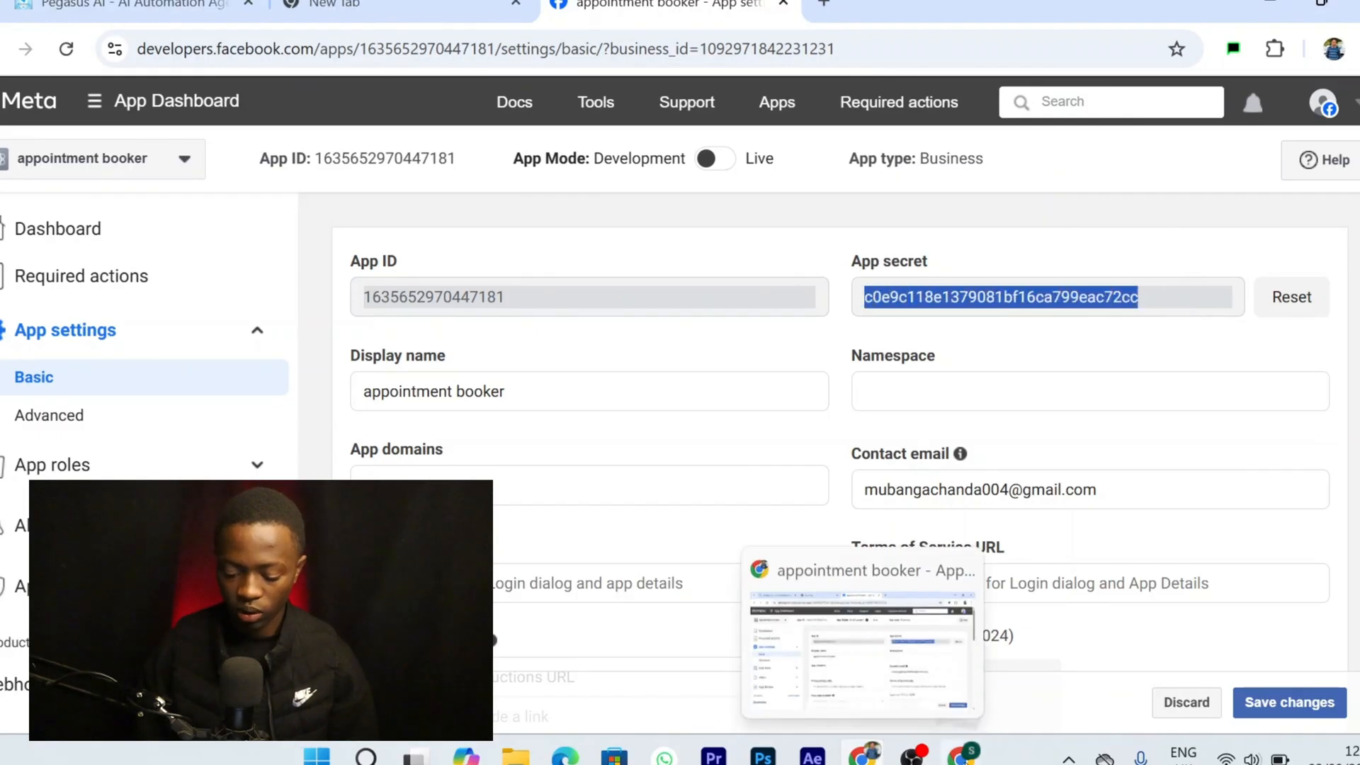
click(962, 760)
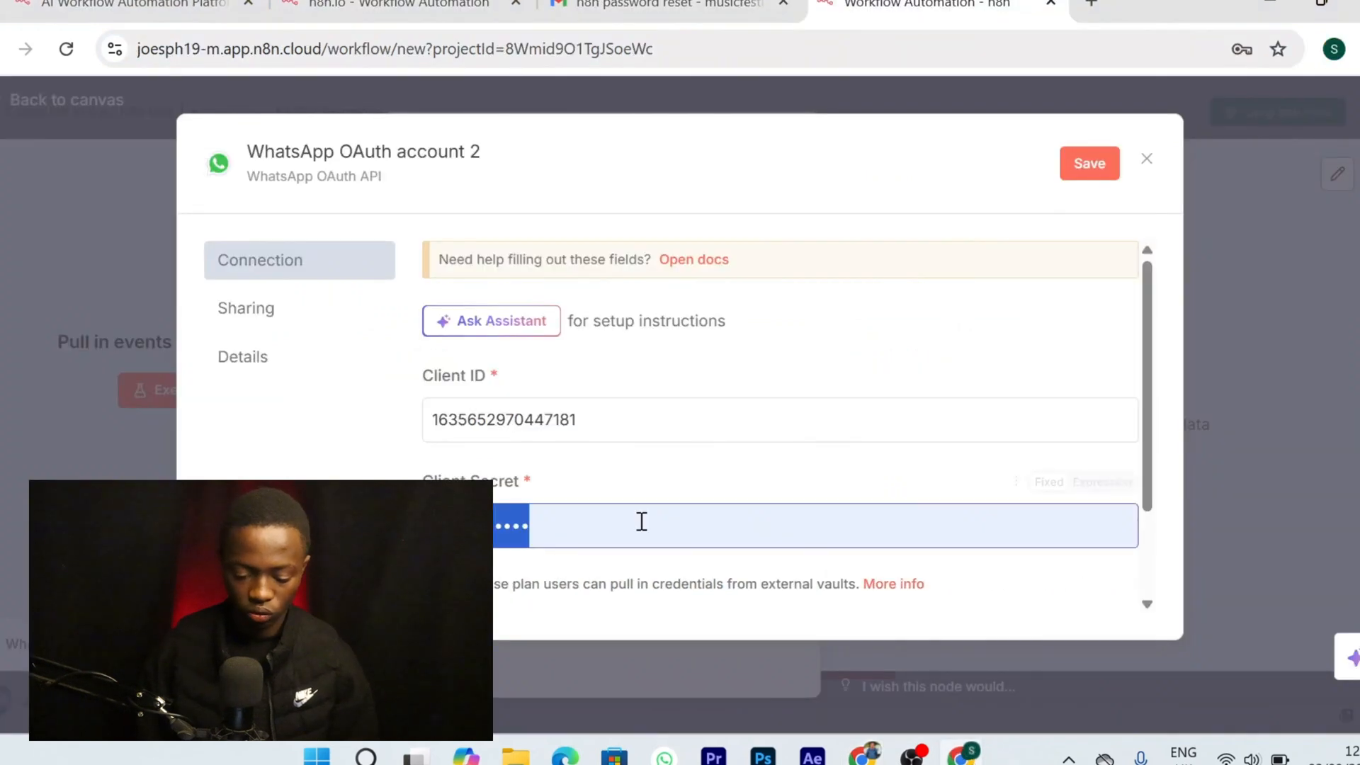
key(BackSpace)
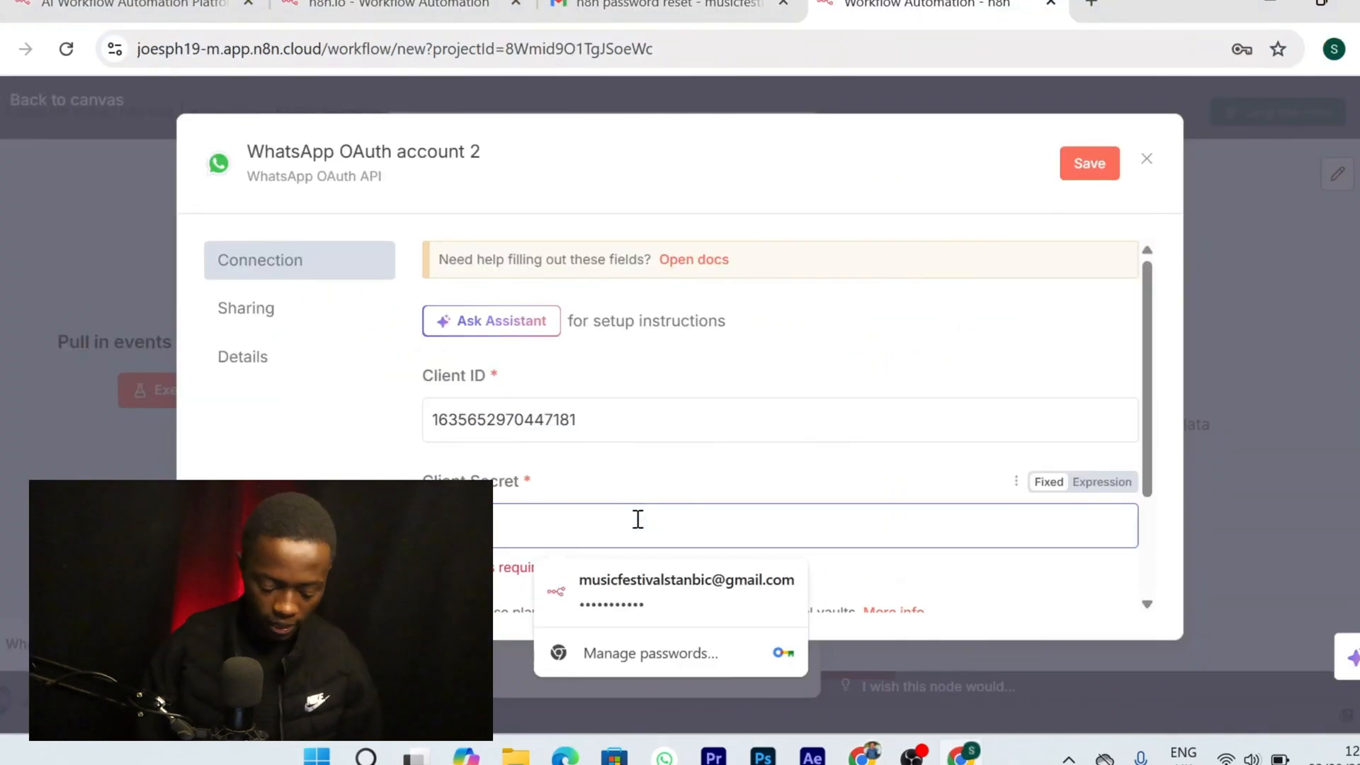
key(ctrl+v)
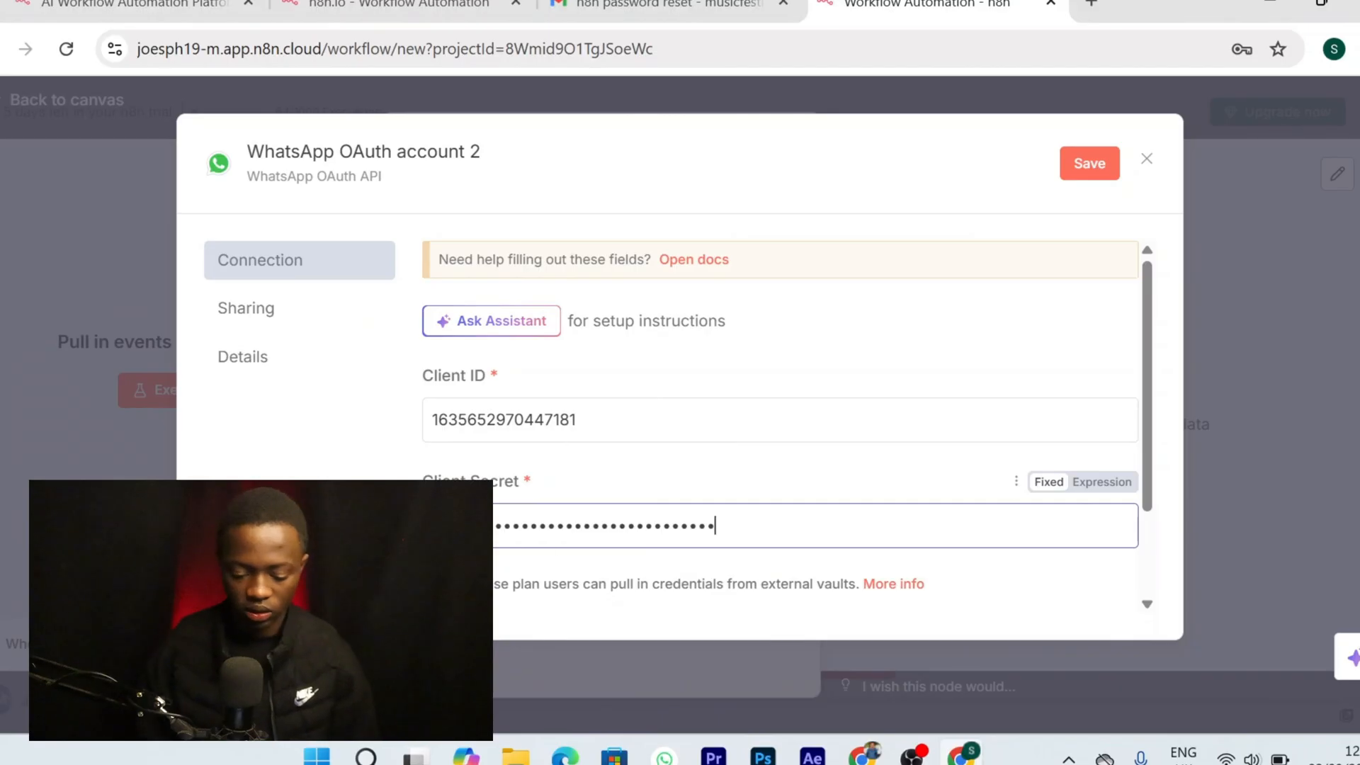
Rename the WhatsApp OAuth credential to 'trigger'
click(429, 145)
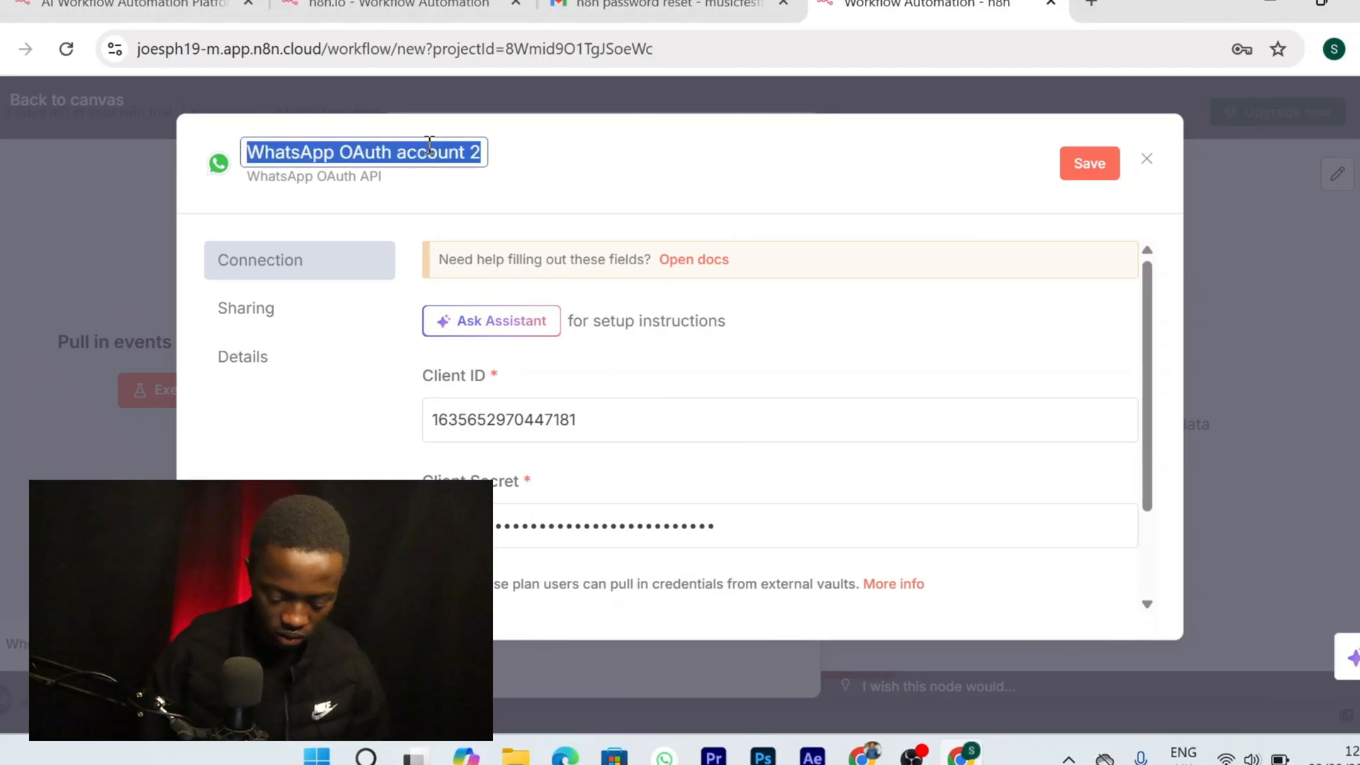
text(trigger)
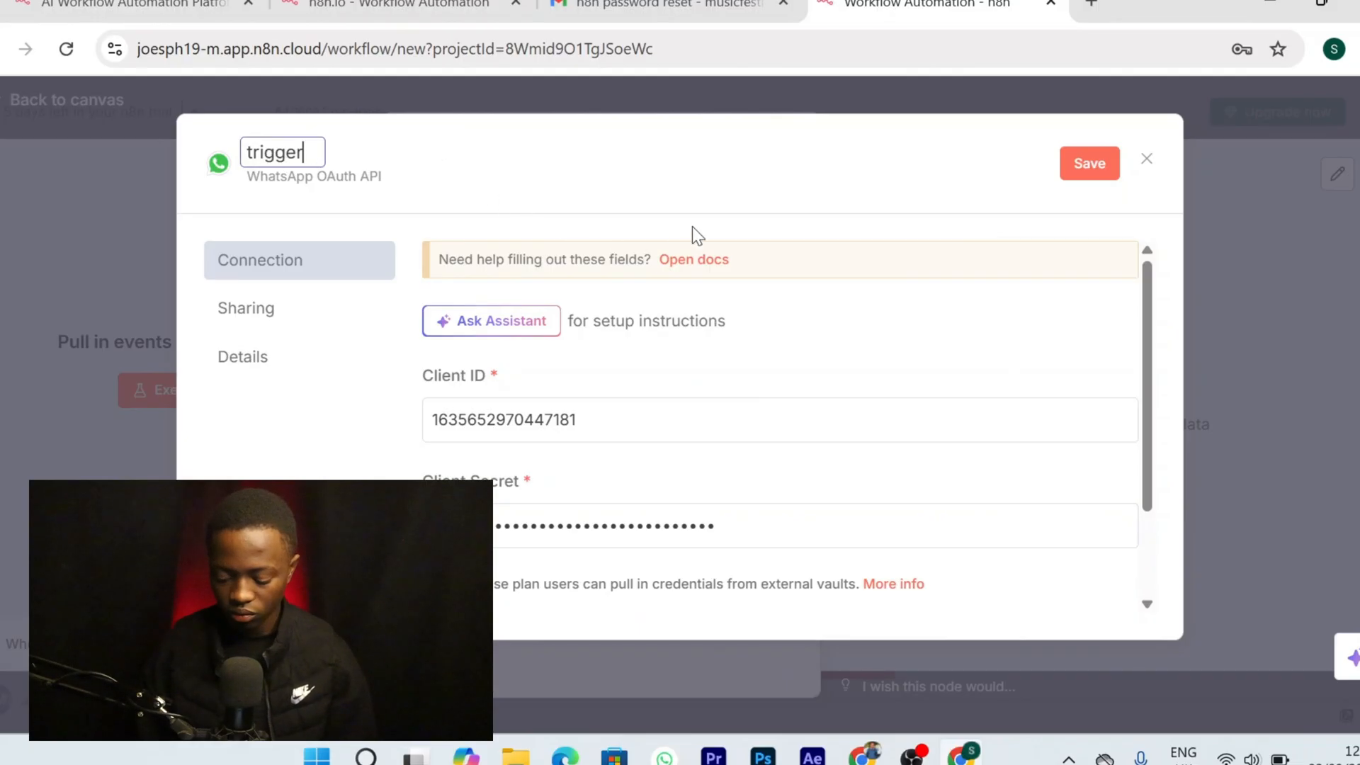
click(699, 170)
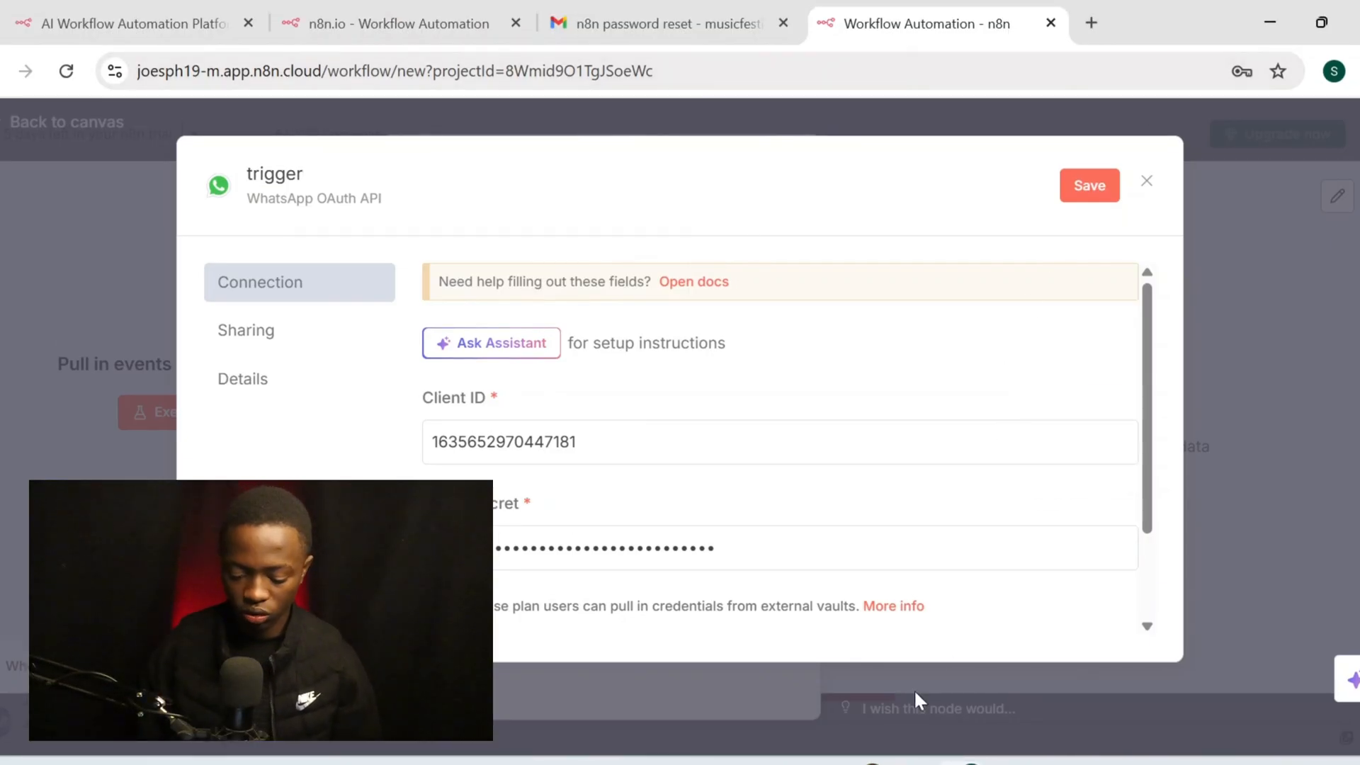
mouse_move(964, 763)
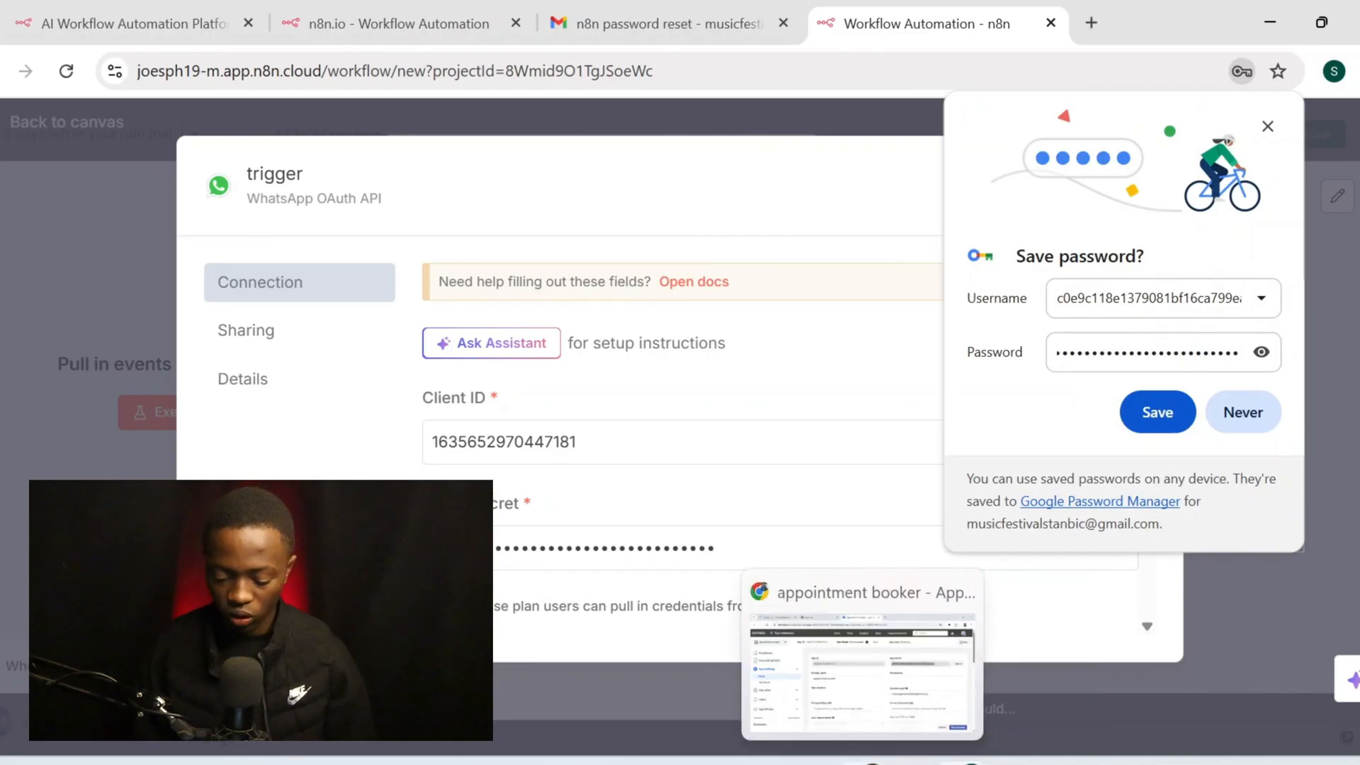
Return to the appointment booker app's dashboard and open its App roles page
click(870, 763)
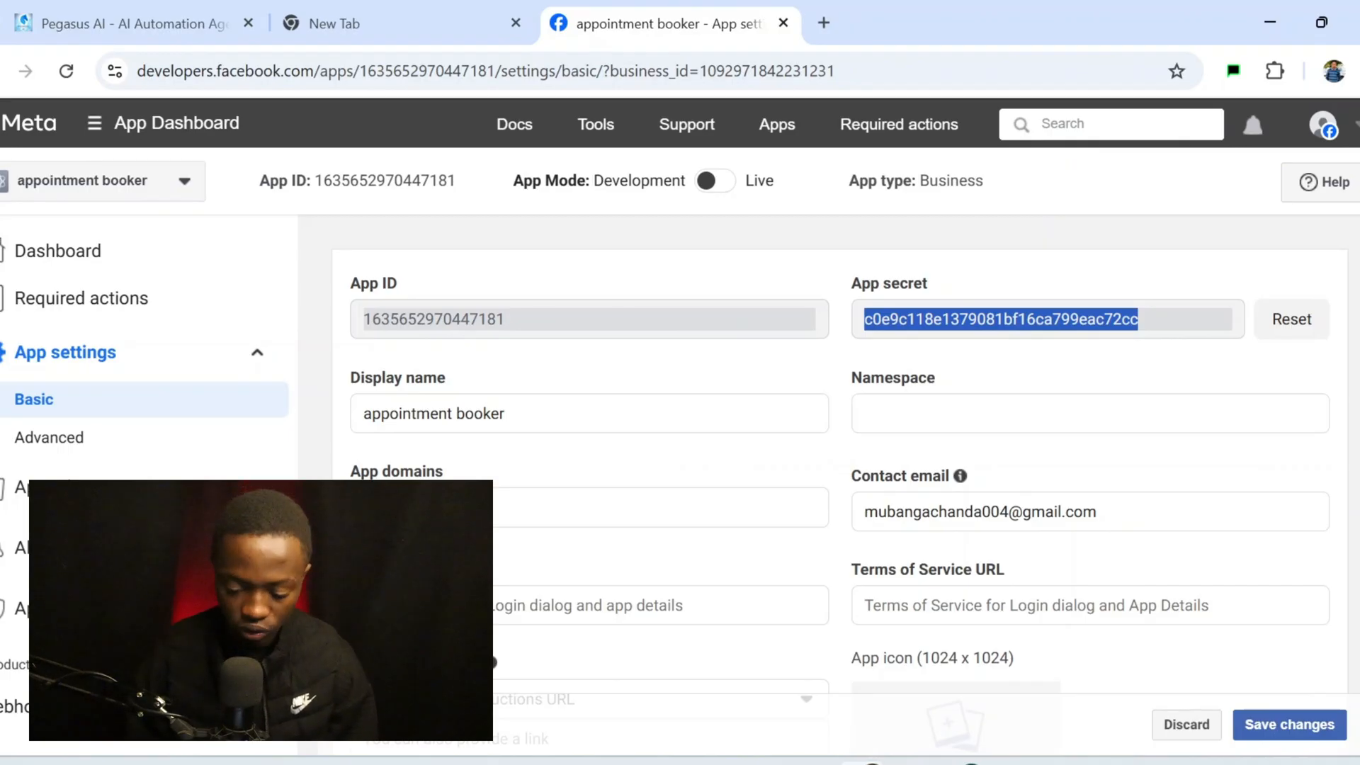
scroll(886, 507, down, 10)
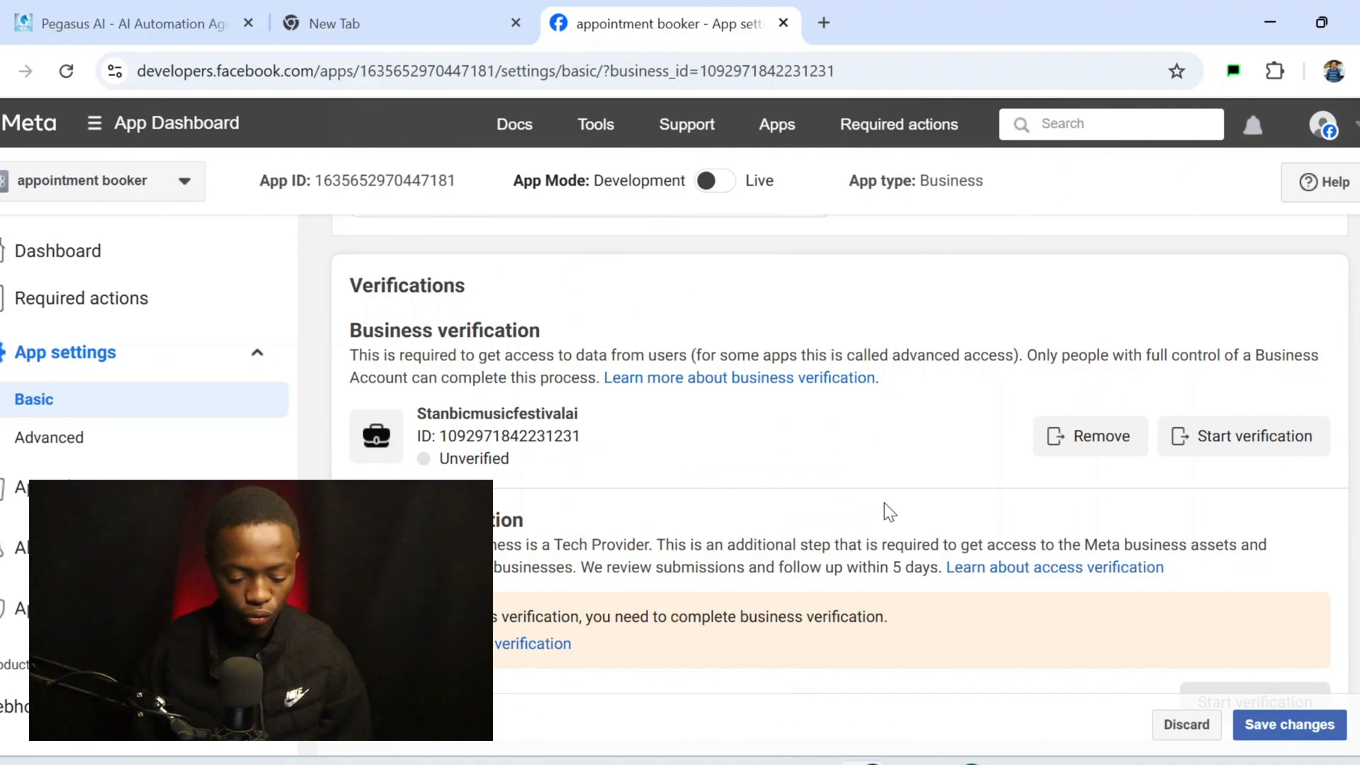
scroll(805, 305, down, 7)
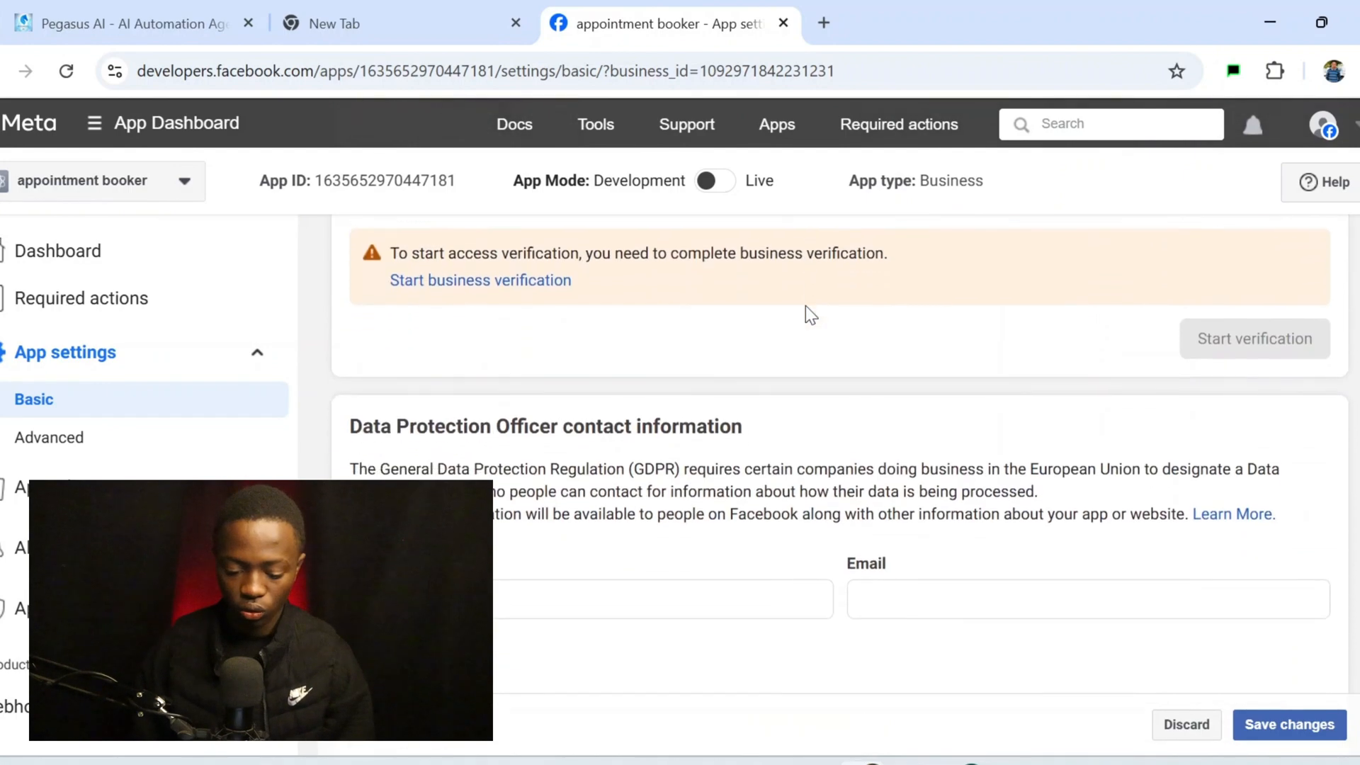
scroll(806, 305, up, 3)
scroll(805, 305, up, 10)
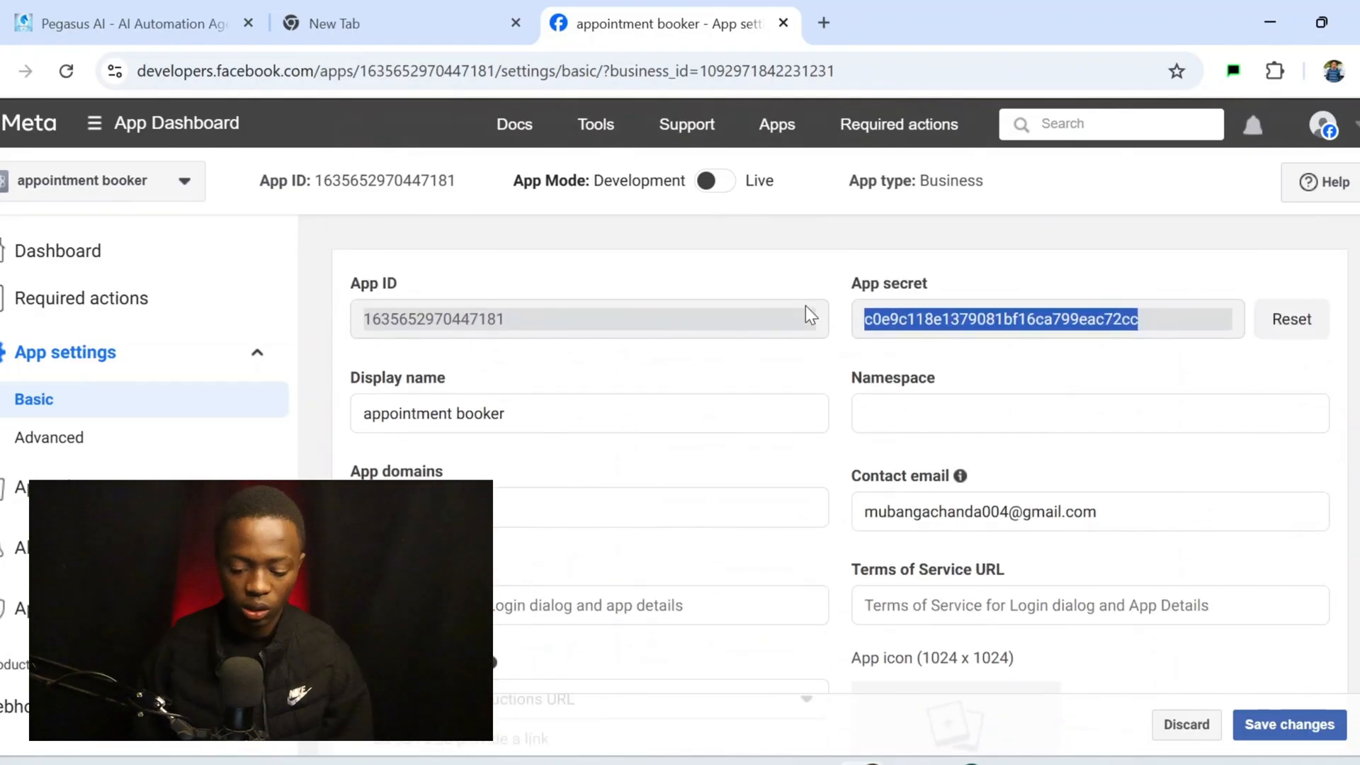
click(121, 466)
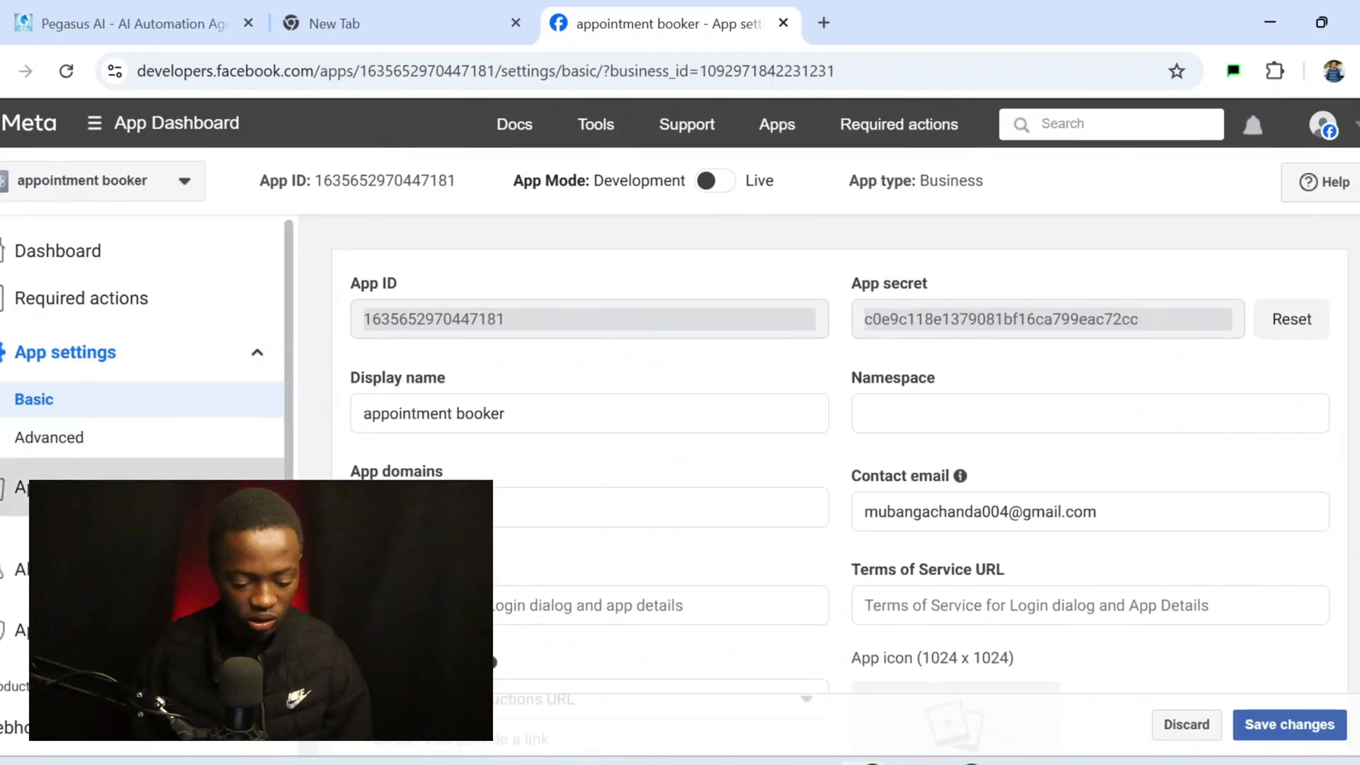
scroll(156, 659, down, 2)
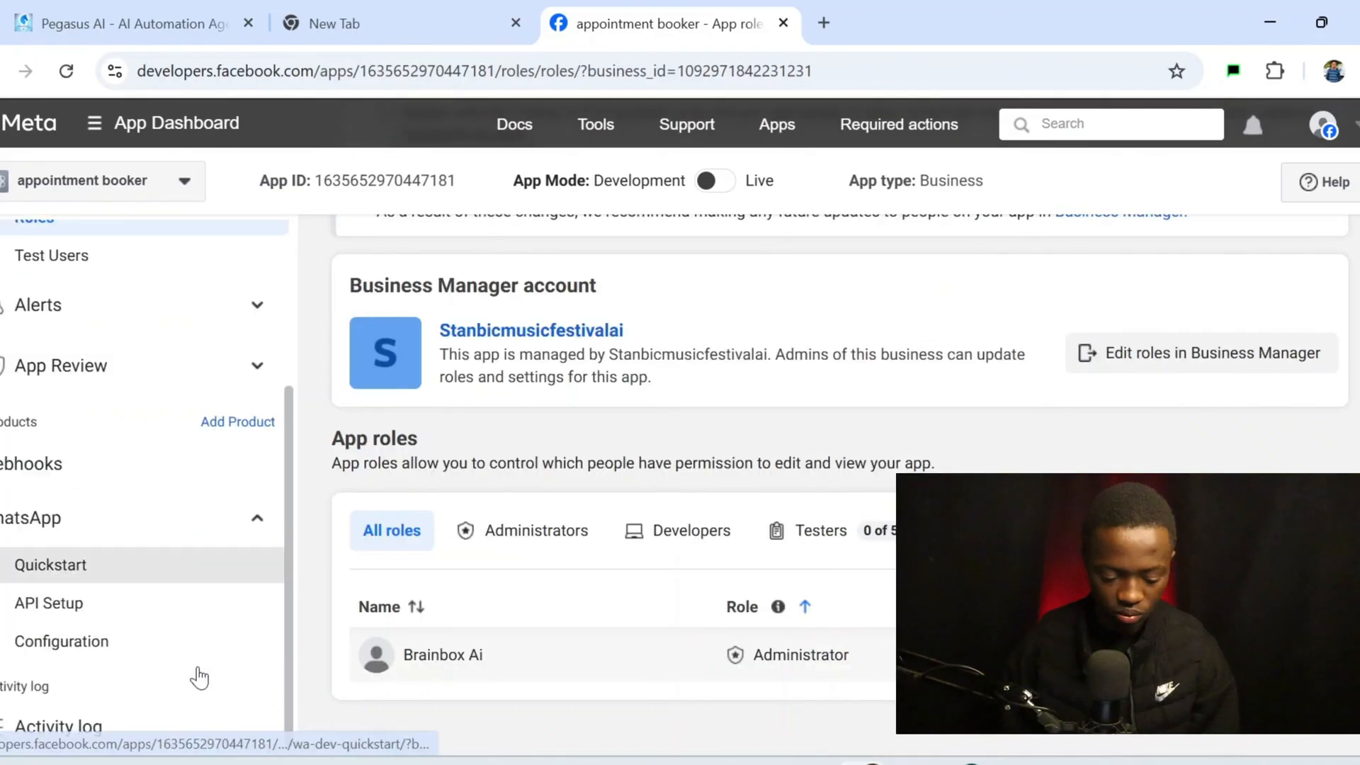
On the WhatsApp API Setup page, get a free test phone number and make it the sender
click(170, 603)
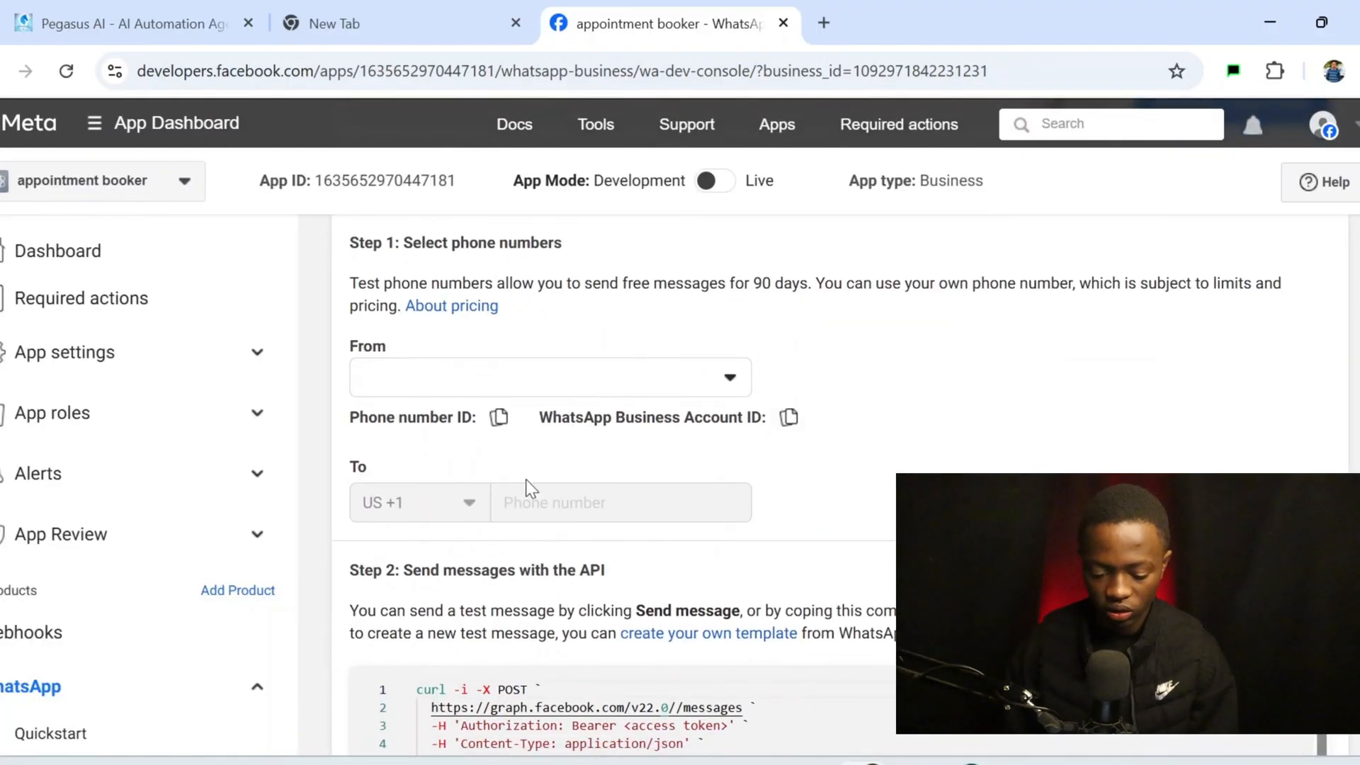
click(665, 389)
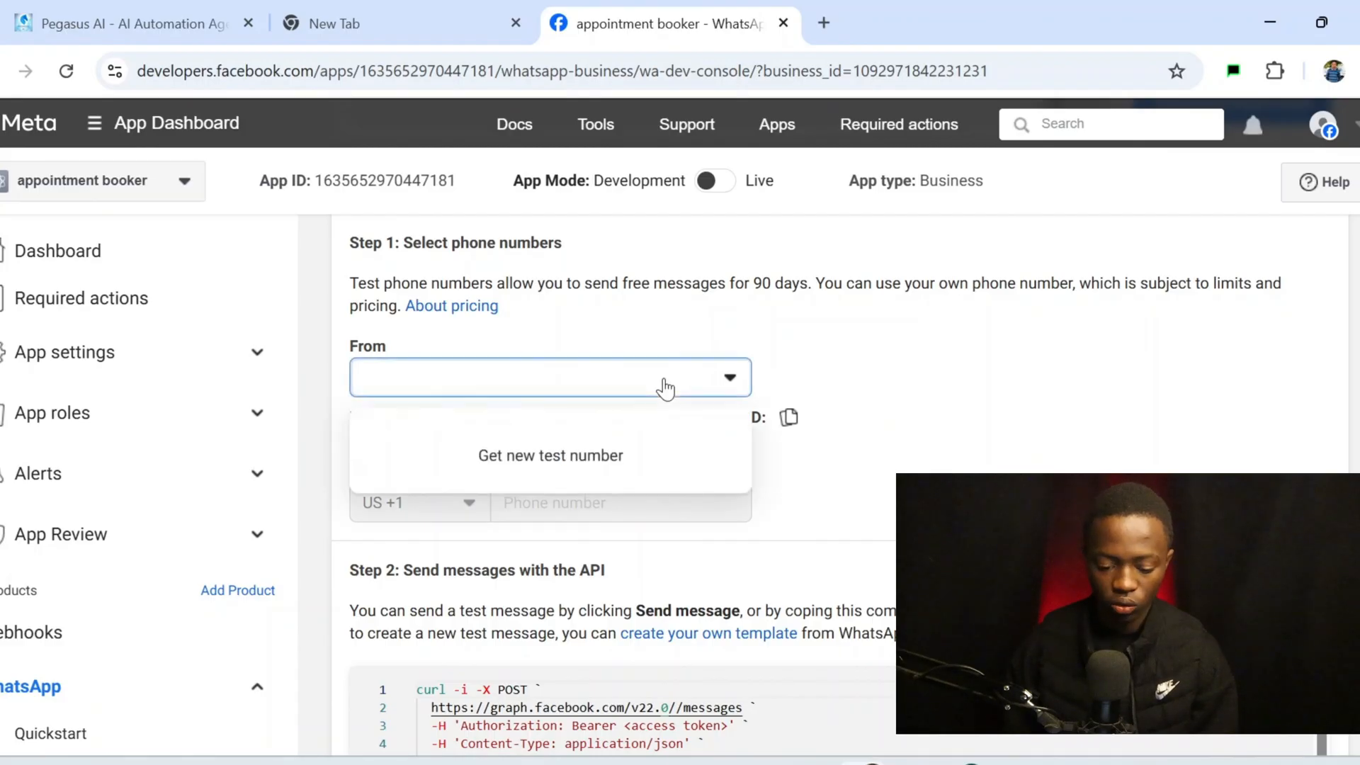
click(563, 462)
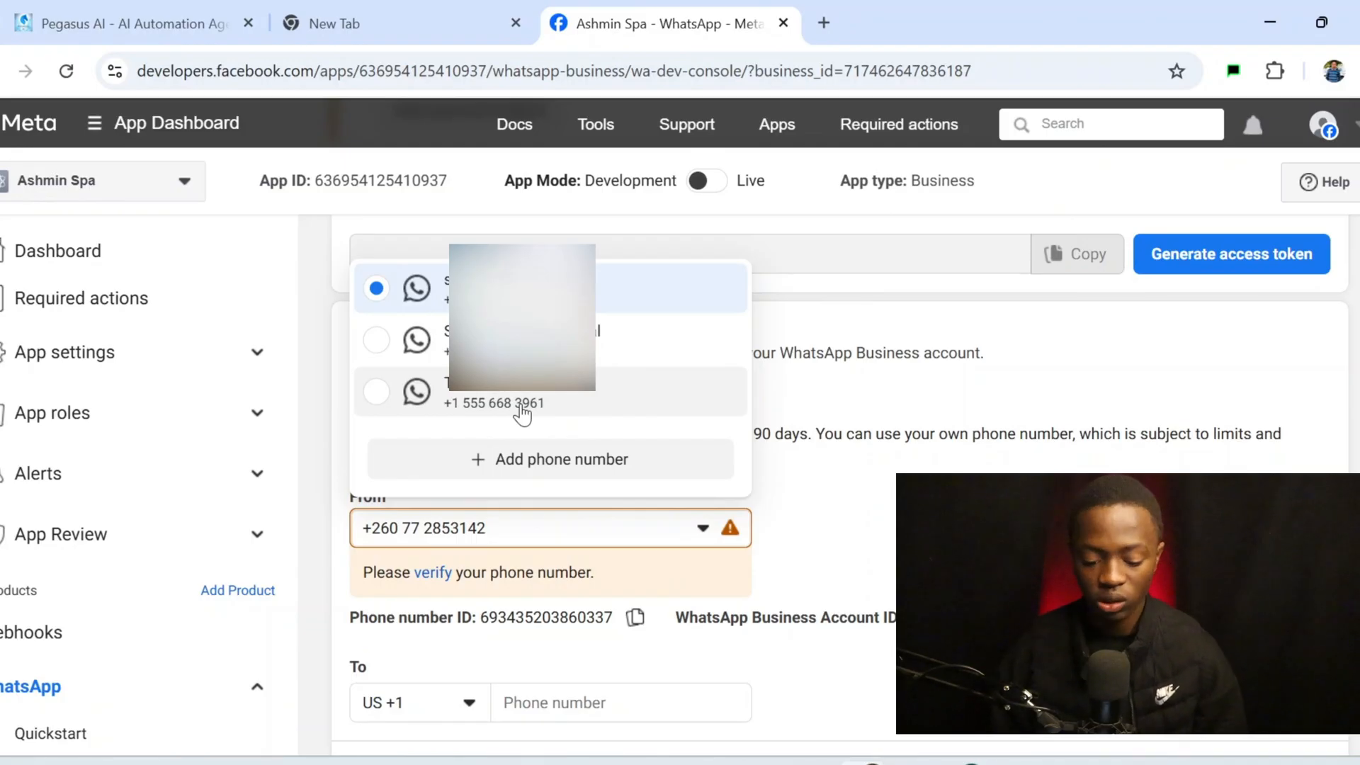
click(521, 404)
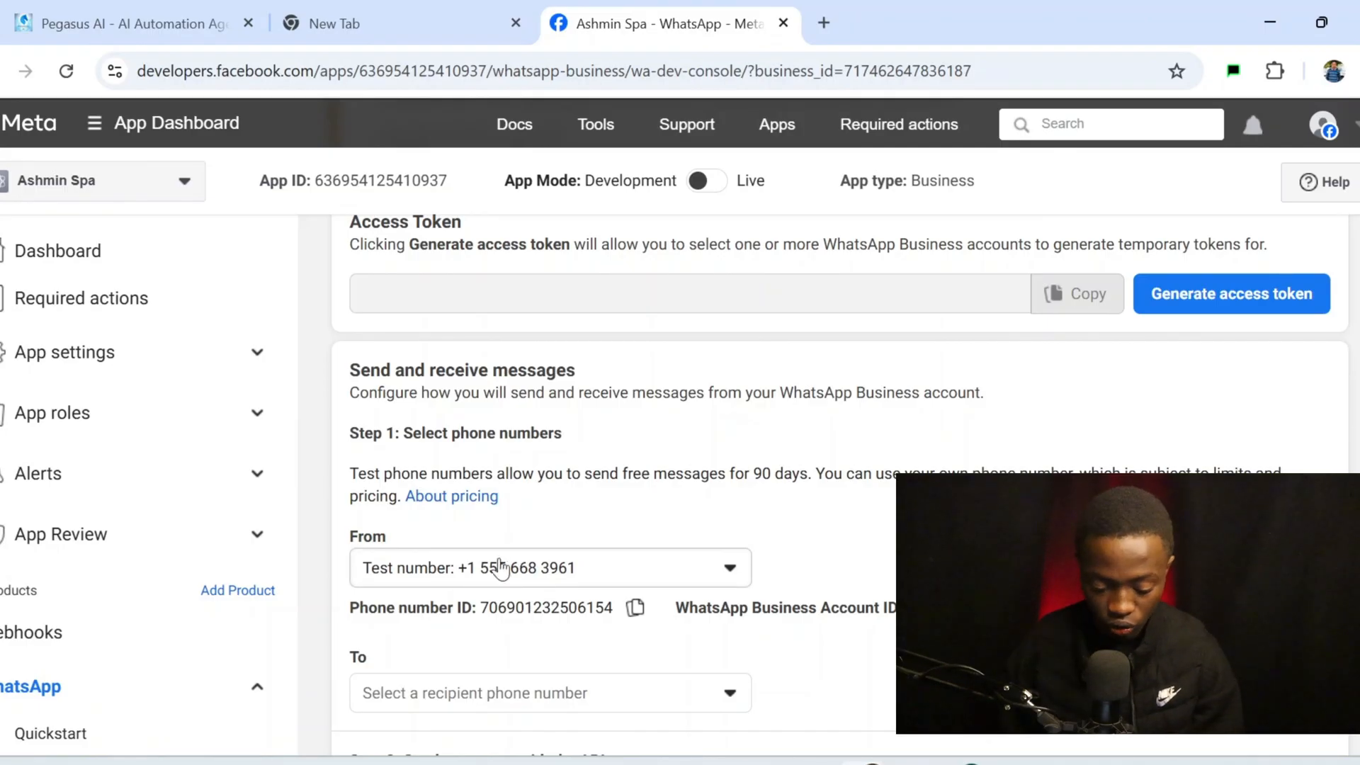
Review the API Setup page and expand App settings in the sidebar
scroll(614, 501, up, 2)
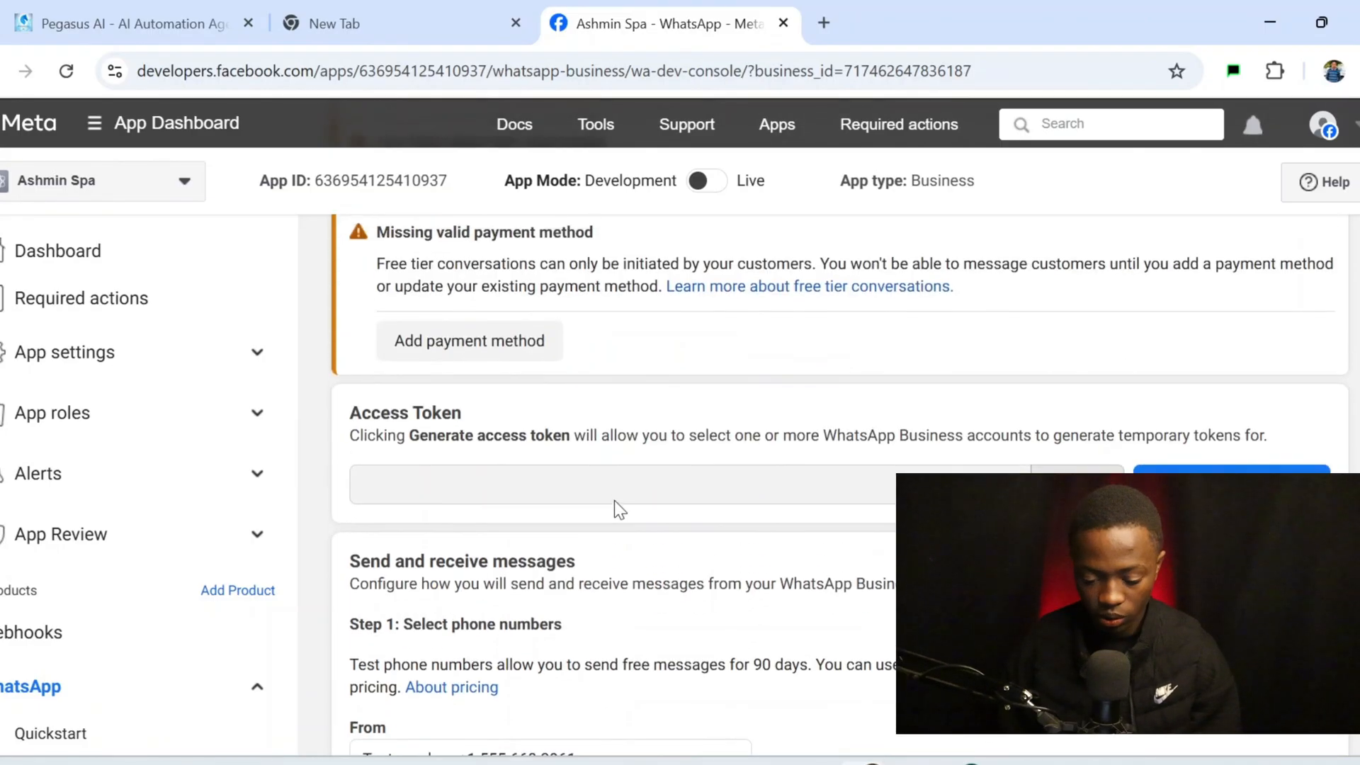
scroll(614, 501, up, 4)
scroll(614, 500, down, 9)
scroll(614, 501, down, 1)
scroll(556, 389, up, 5)
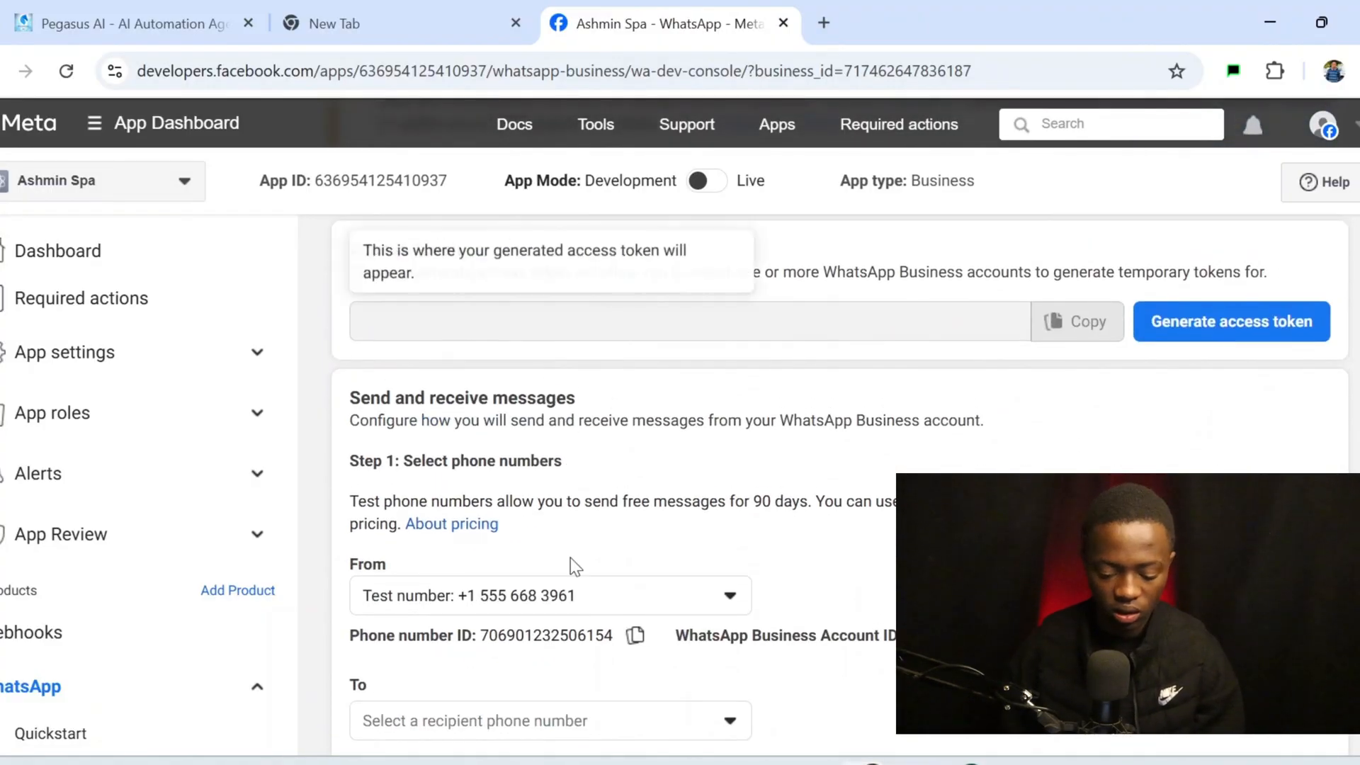
scroll(504, 387, up, 3)
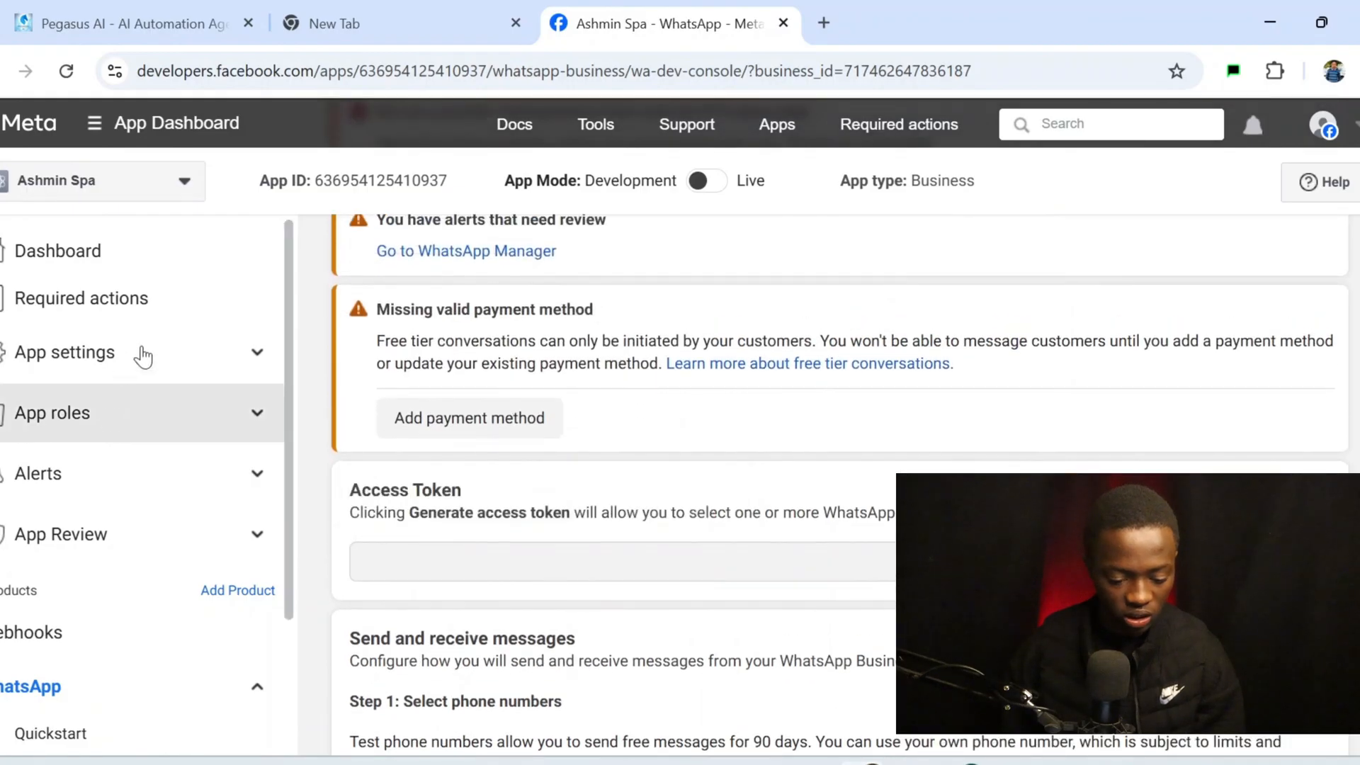
click(186, 382)
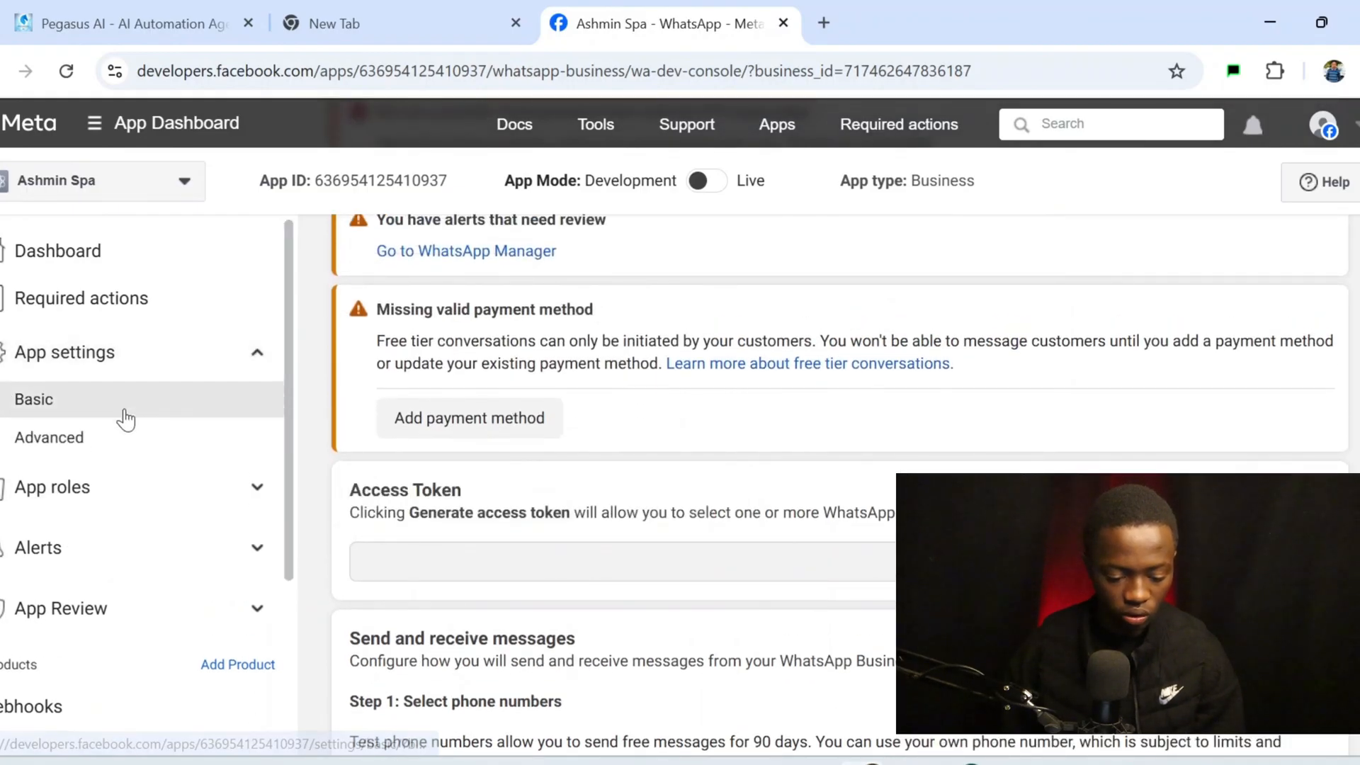
Copy the Meta App ID from Basic settings into the n8n credential's Client ID
click(125, 411)
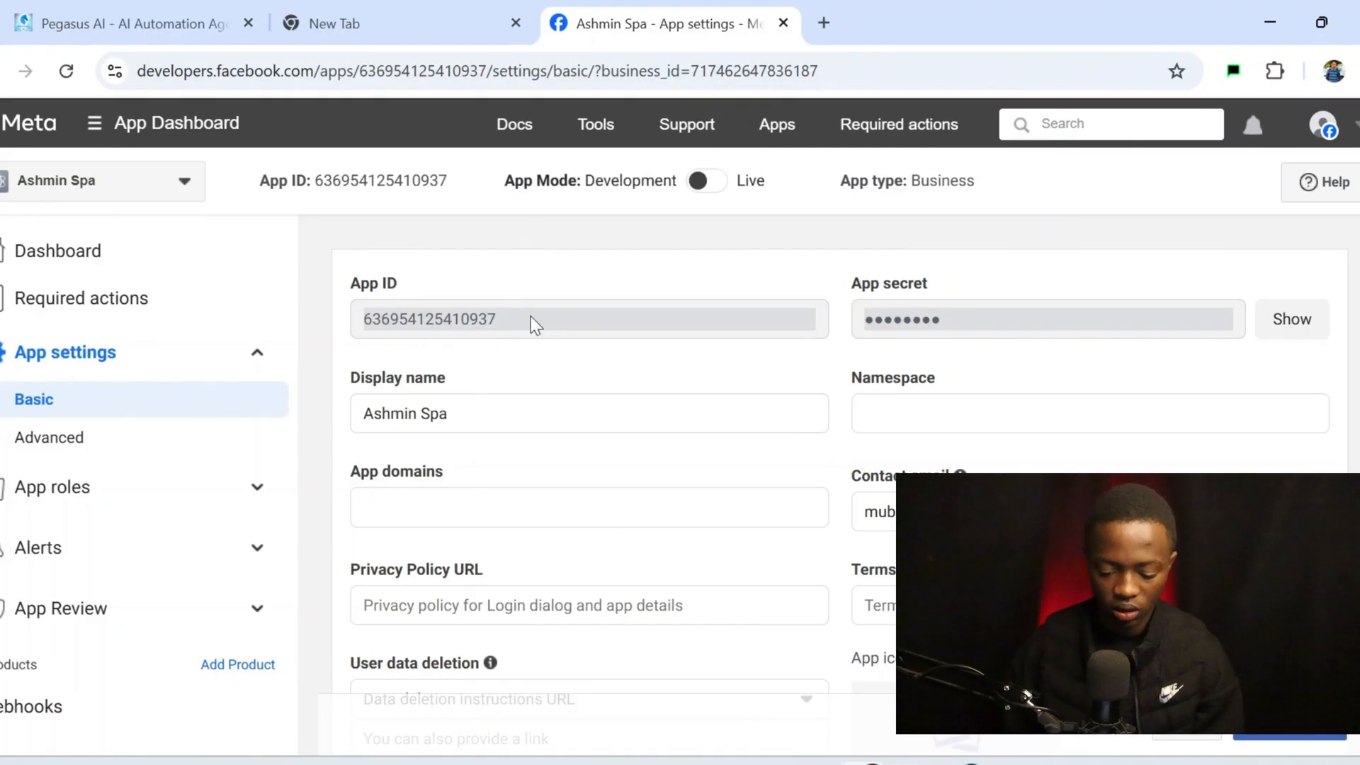
drag(497, 331, 339, 341)
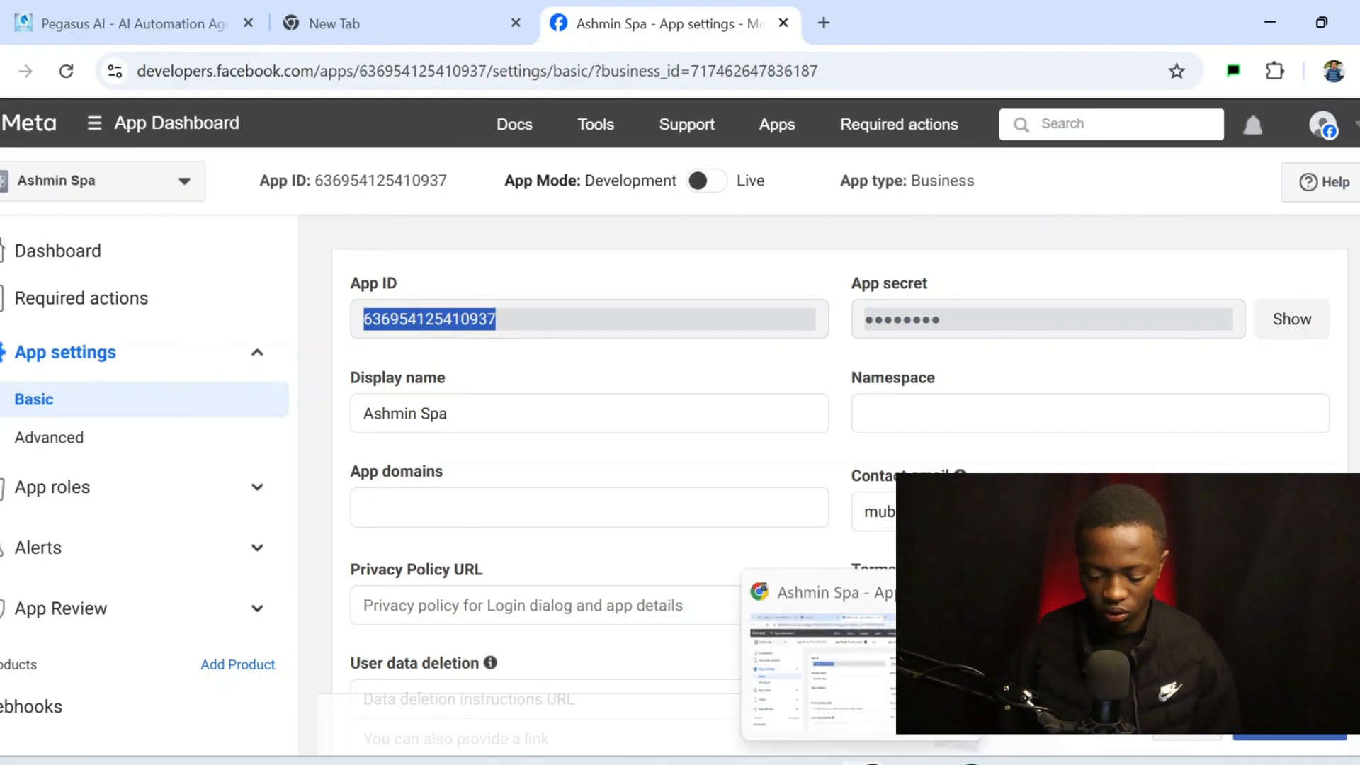
click(968, 762)
click(647, 434)
key(ctrl+a)
key(ctrl+v)
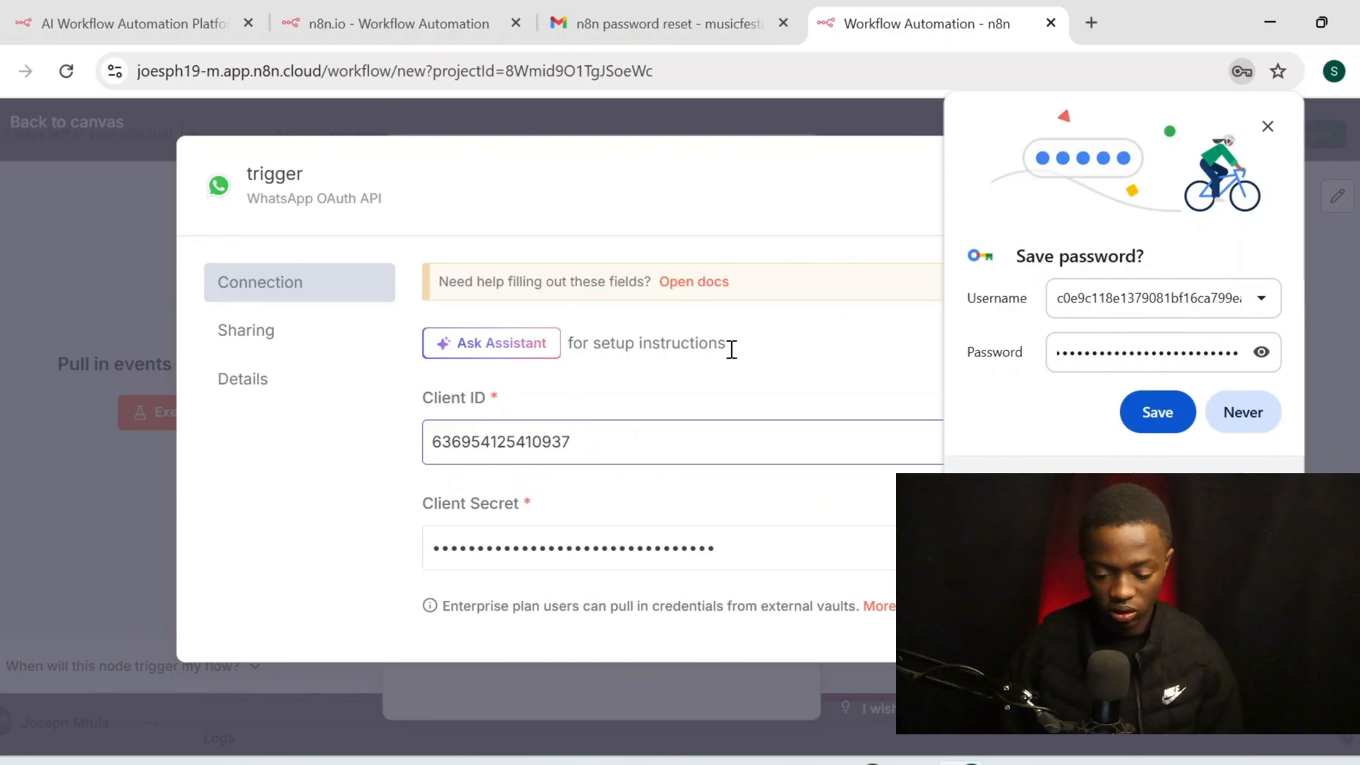
Copy the revealed Meta App secret into the credential's Client Secret field
click(736, 539)
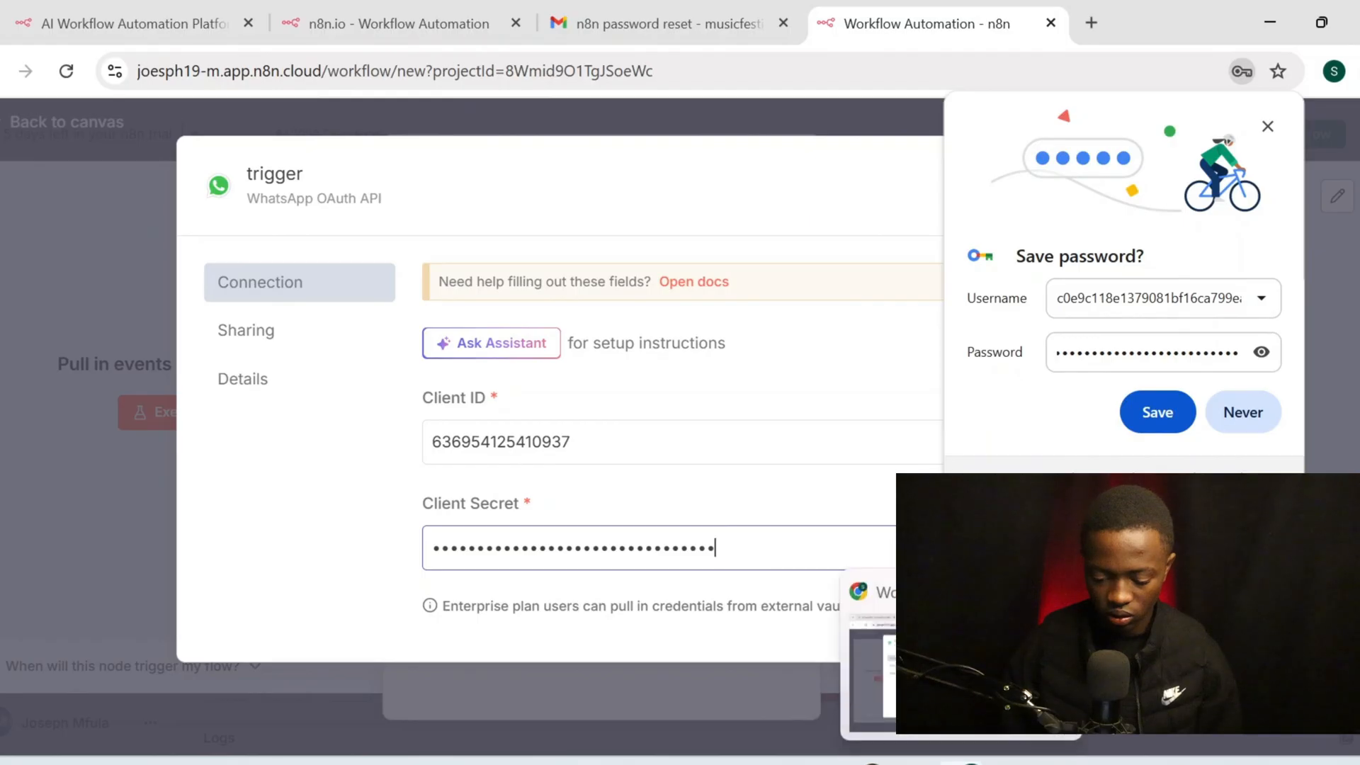
click(868, 763)
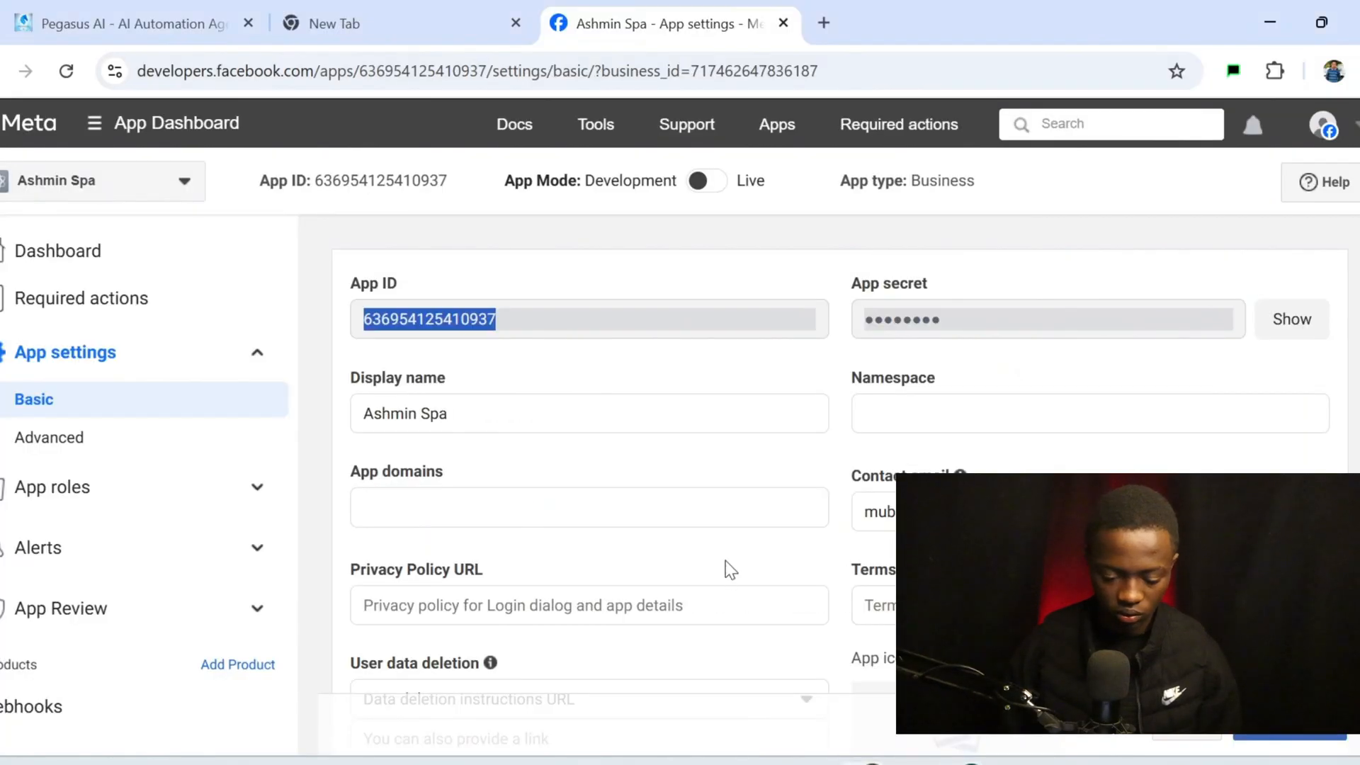
click(1258, 332)
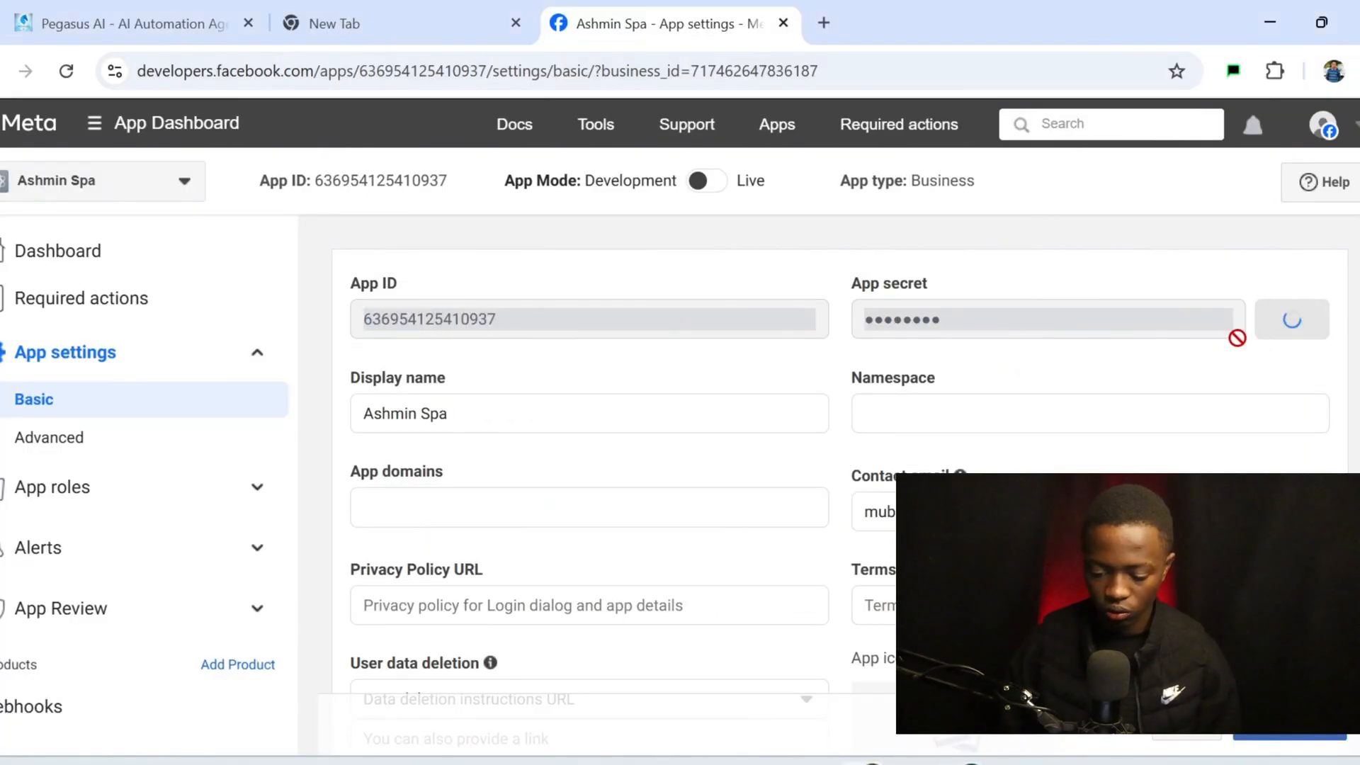
drag(1179, 334, 852, 377)
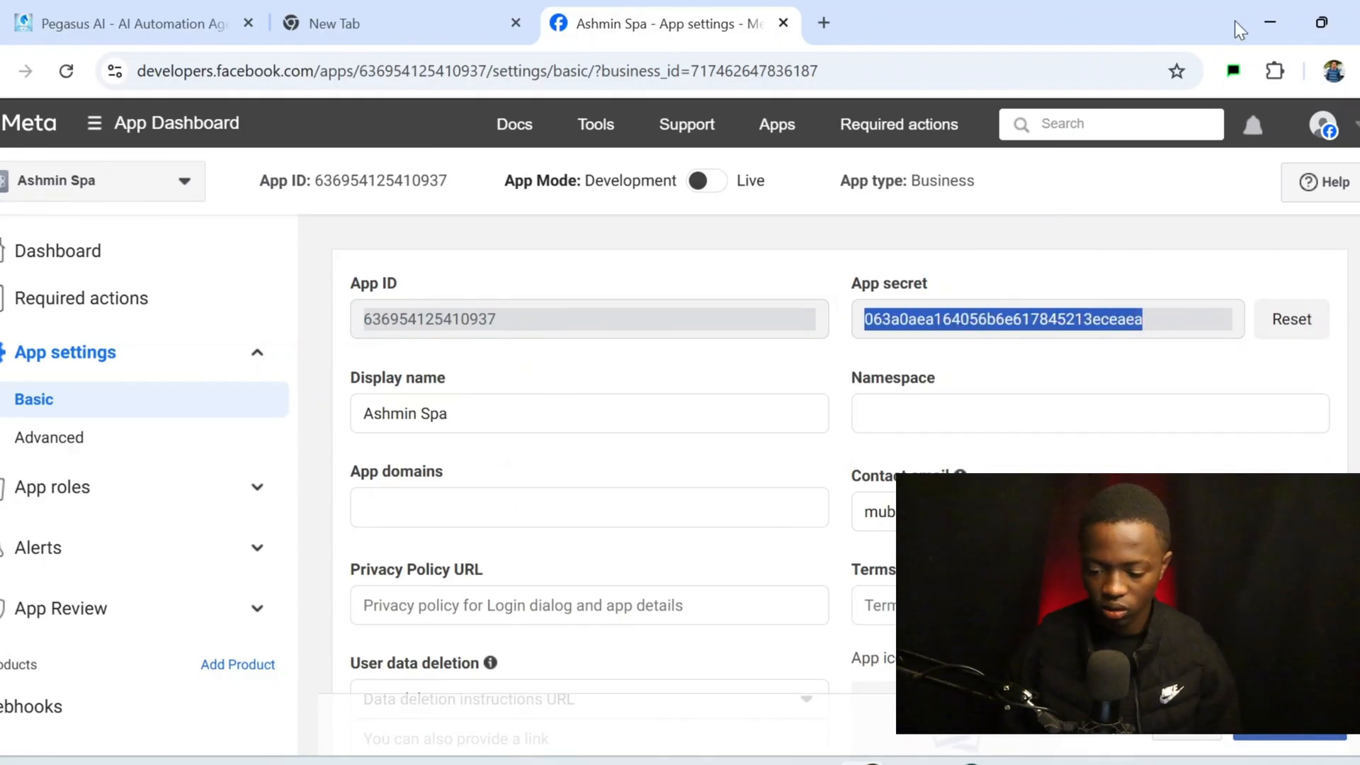
mouse_move(972, 763)
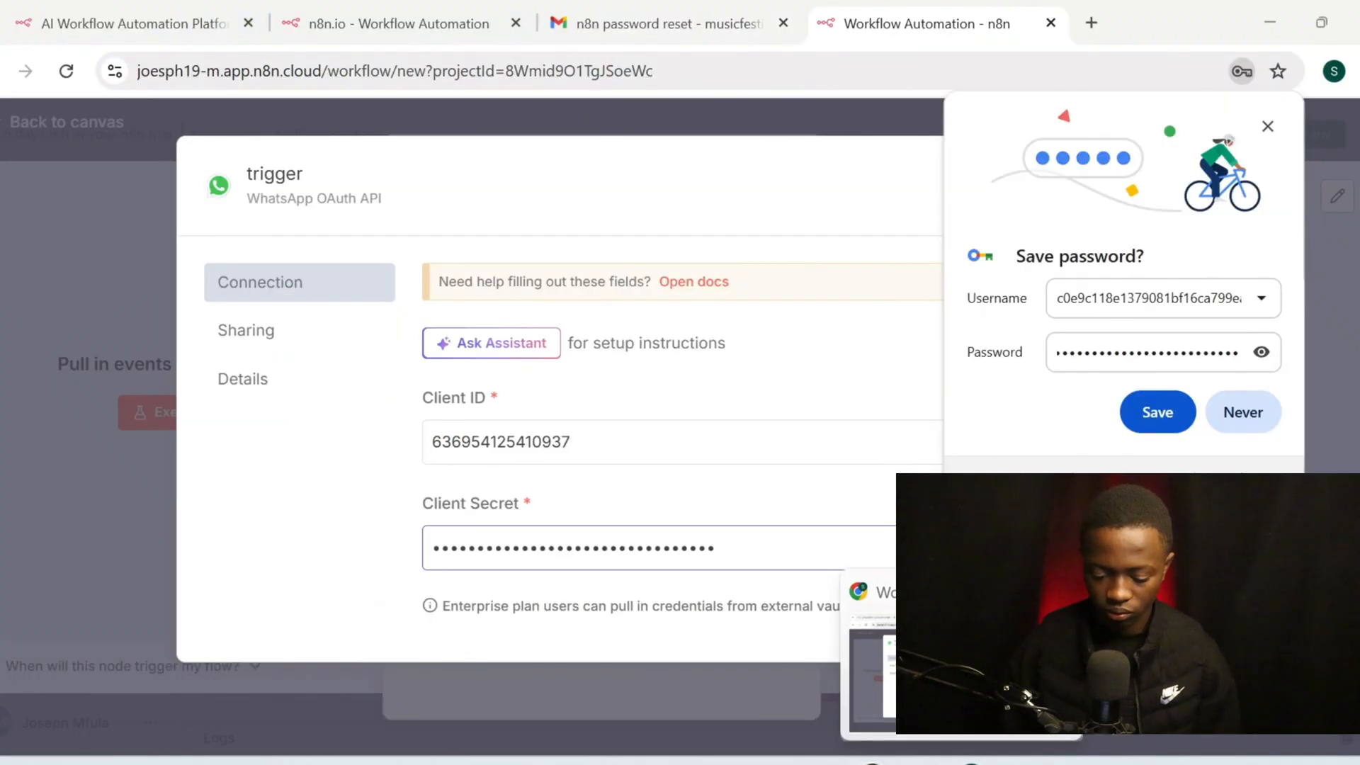
click(960, 669)
drag(795, 583, 656, 570)
click(753, 553)
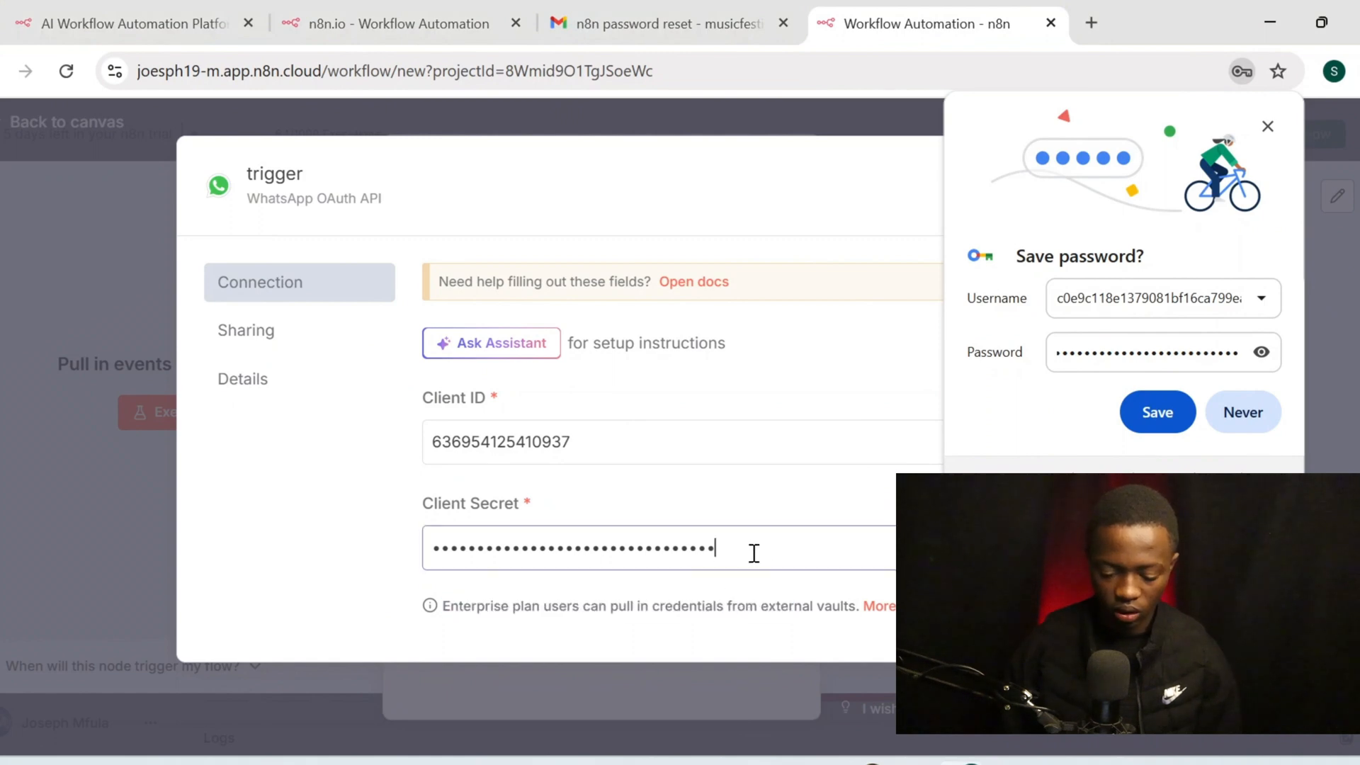
key(ctrl+a)
key(ctrl+v)
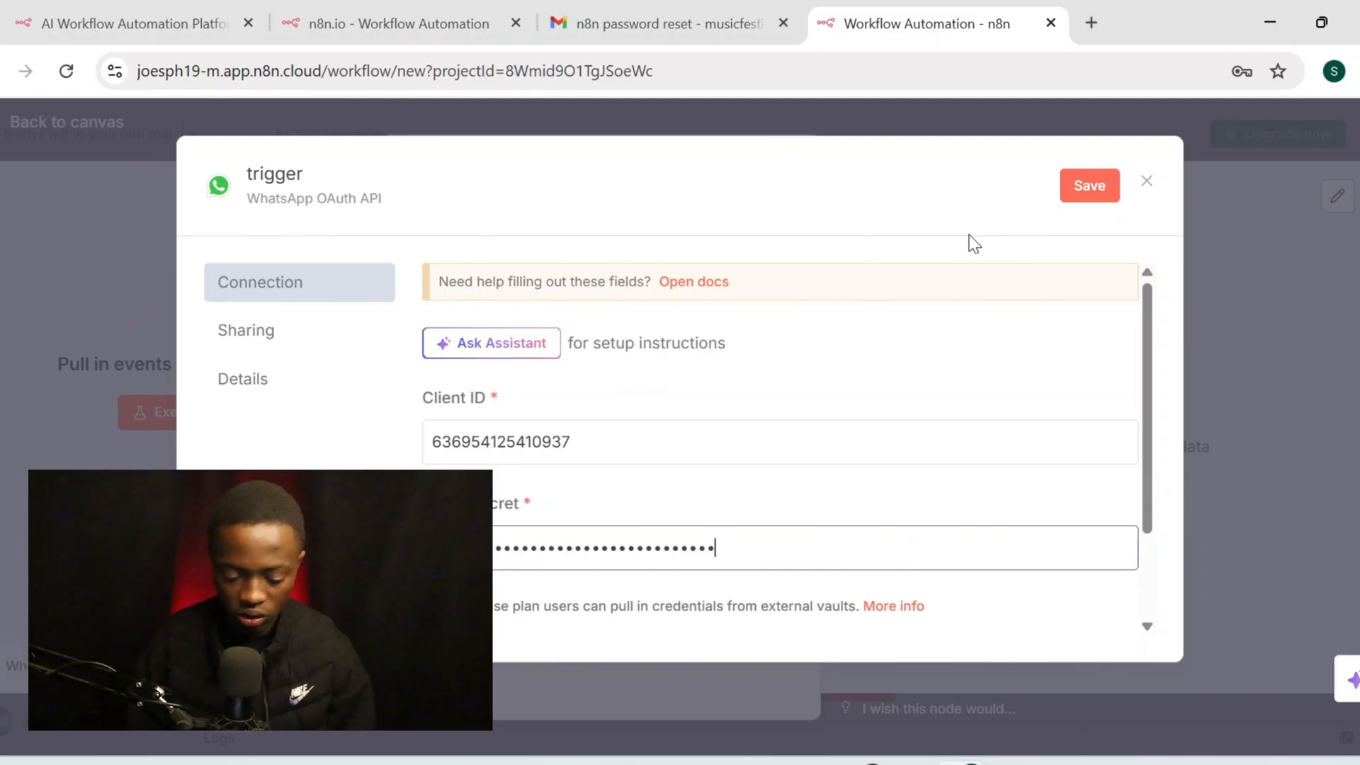
Save the 'trigger' credential, close it, and start the WhatsApp Trigger listening for events
click(1113, 186)
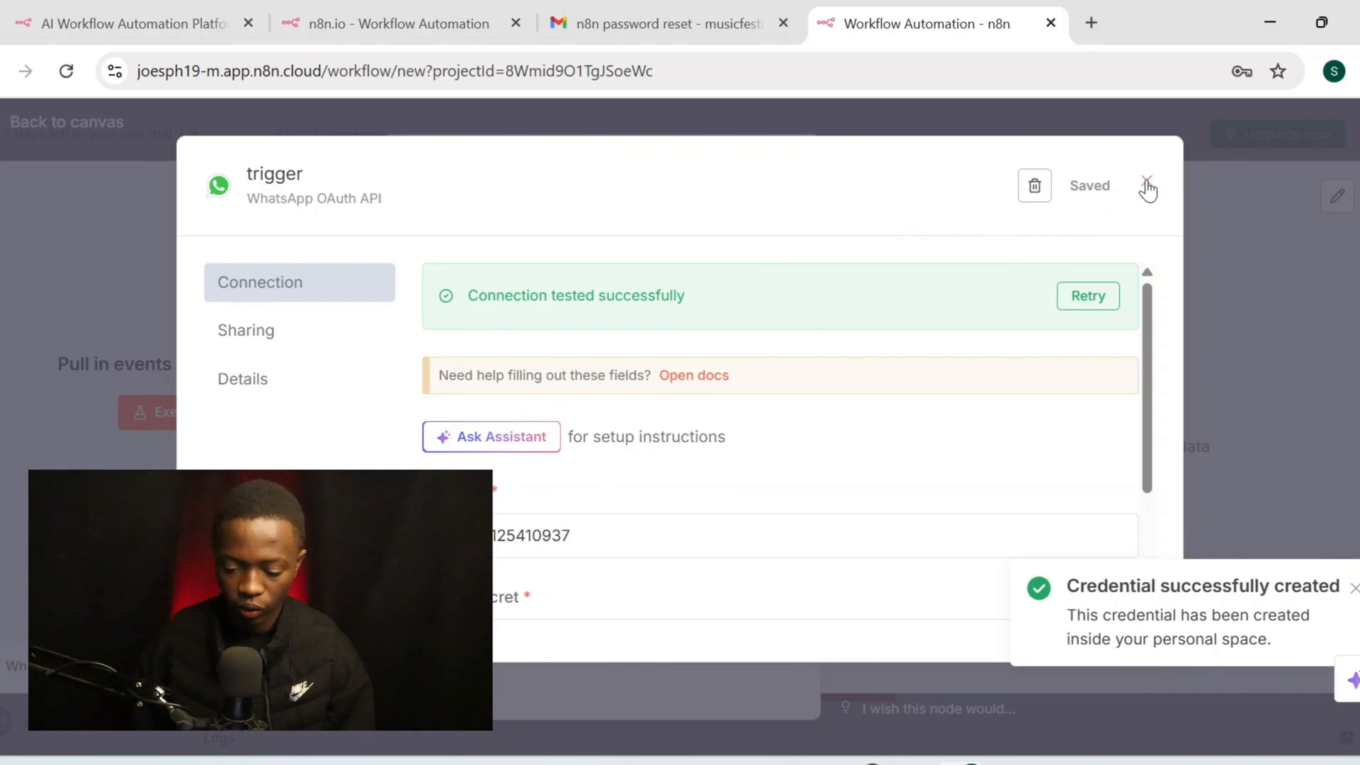
click(1145, 183)
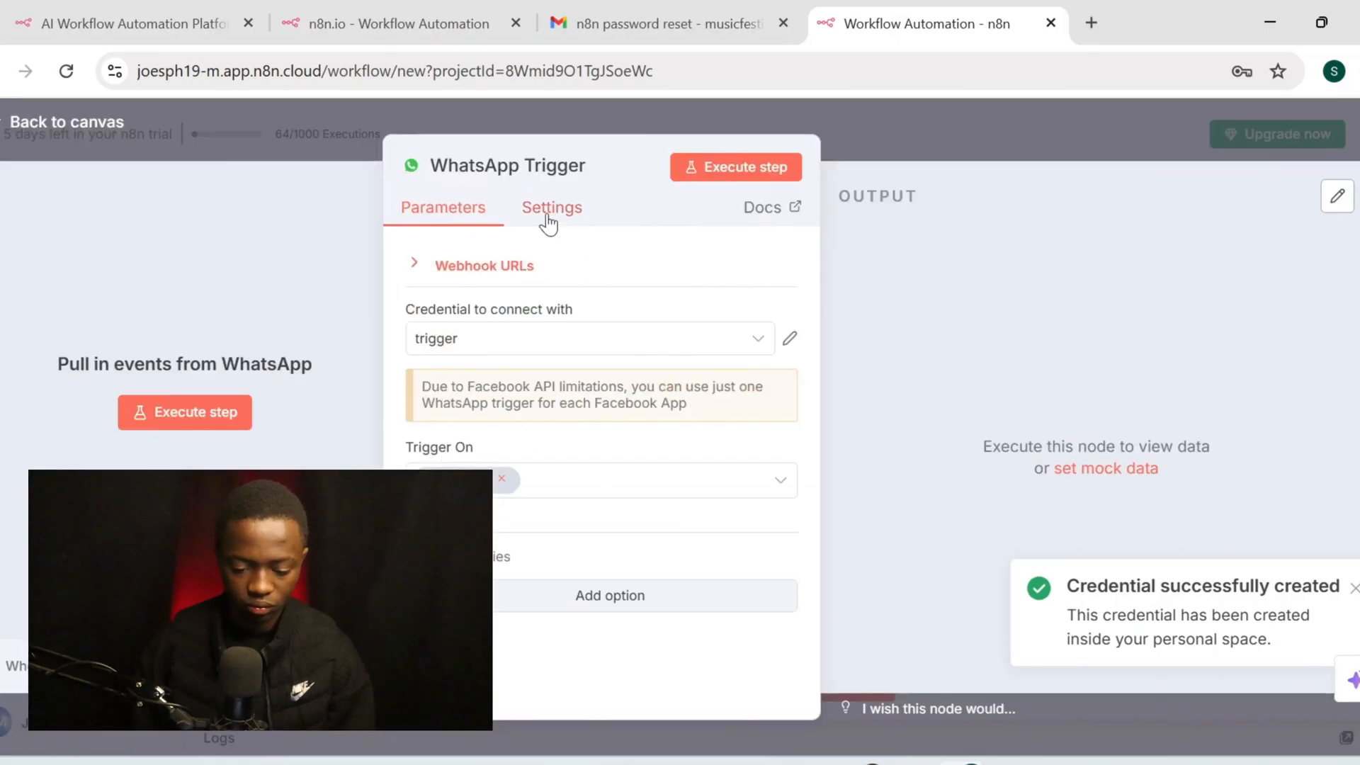
click(714, 174)
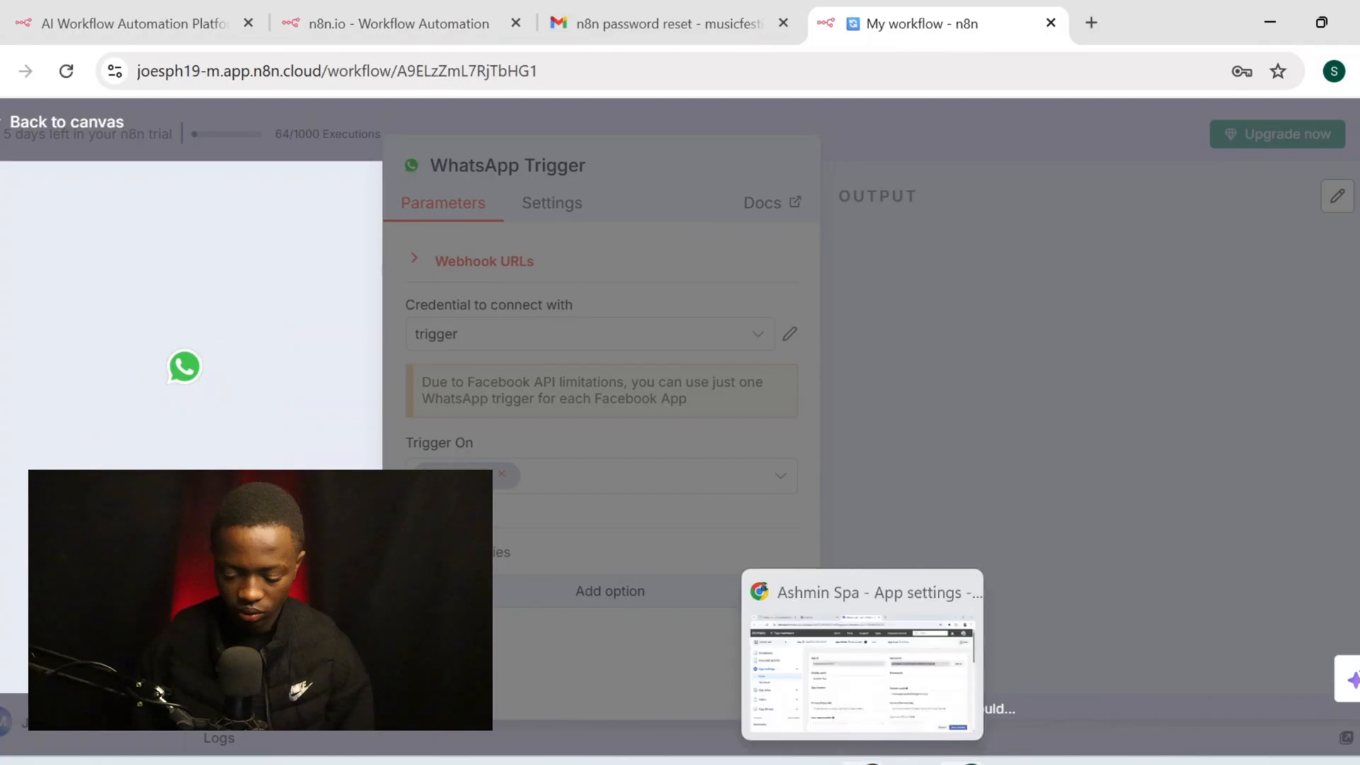
Open the Ashmin Spa app's WhatsApp API Setup page in Meta, then return to n8n
click(870, 736)
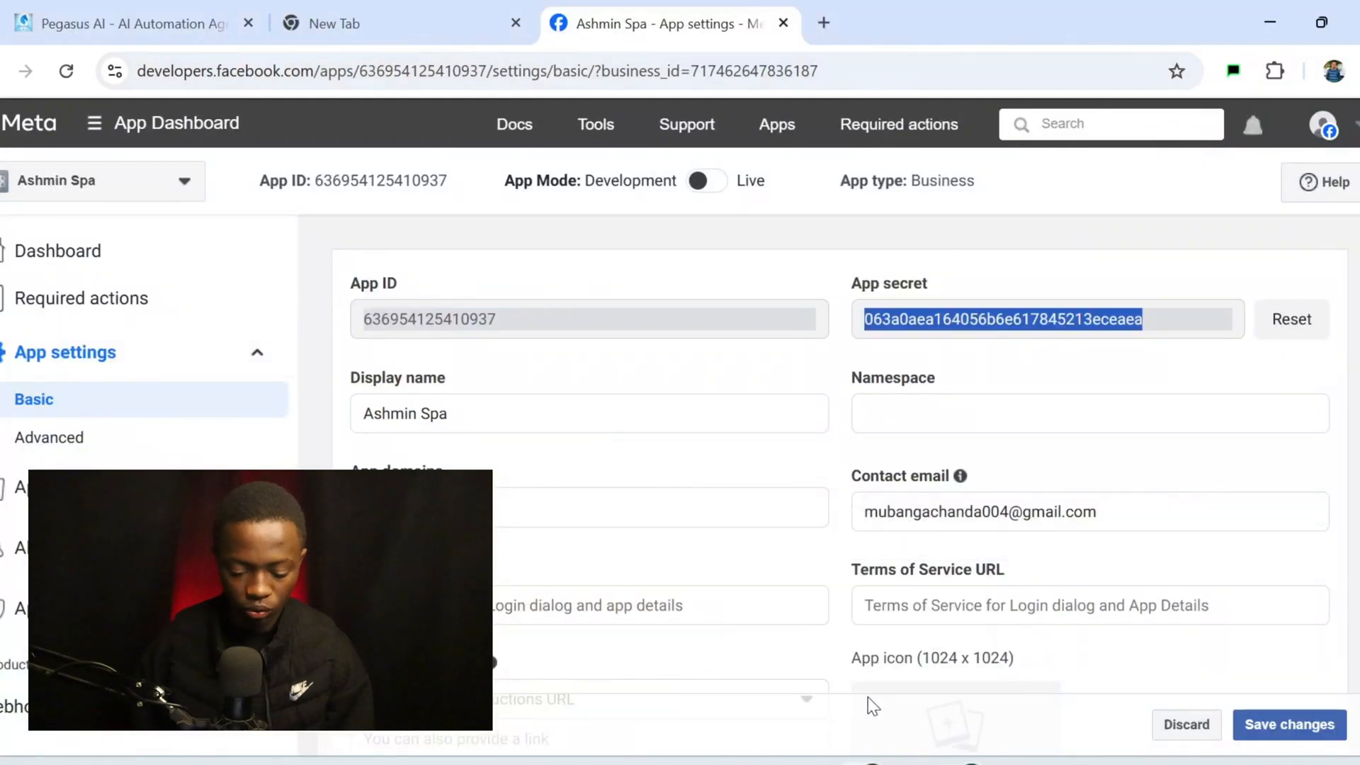
scroll(142, 566, down, 2)
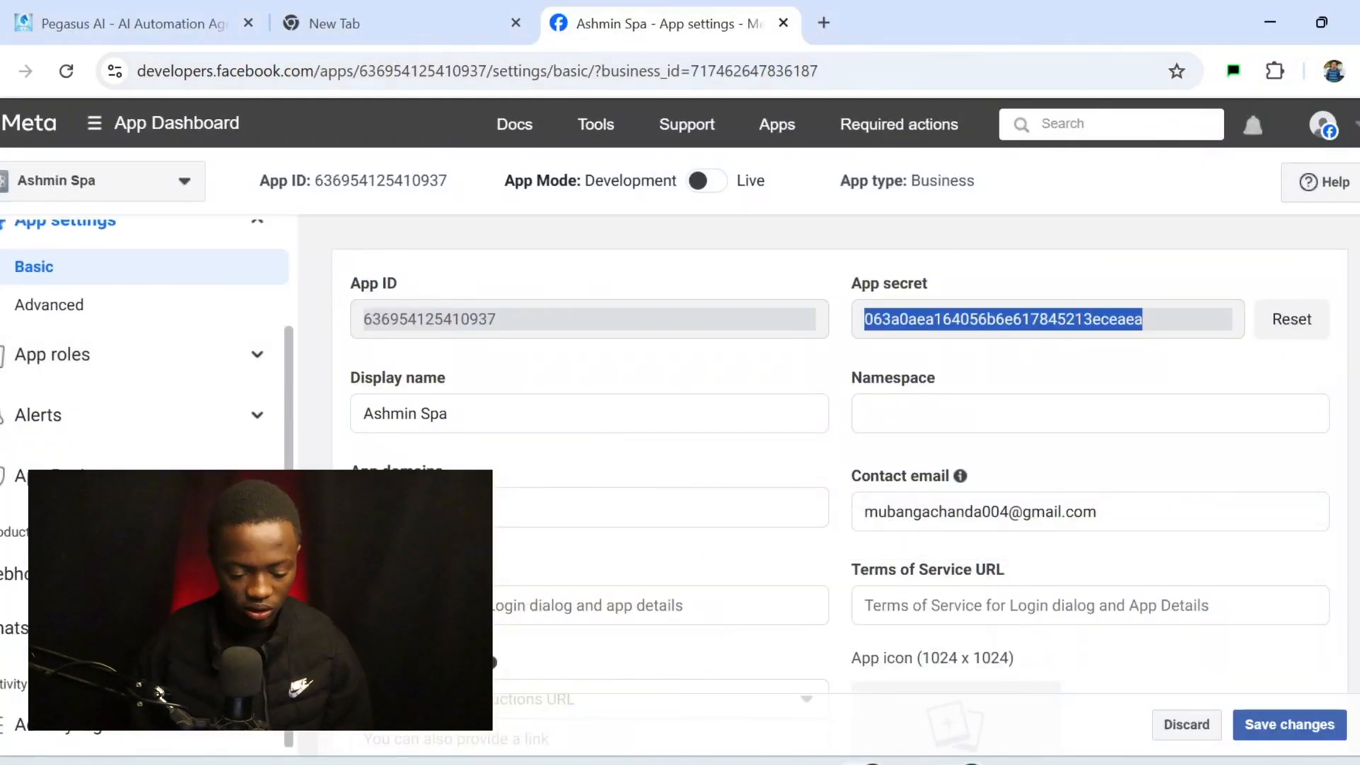
click(106, 629)
click(107, 711)
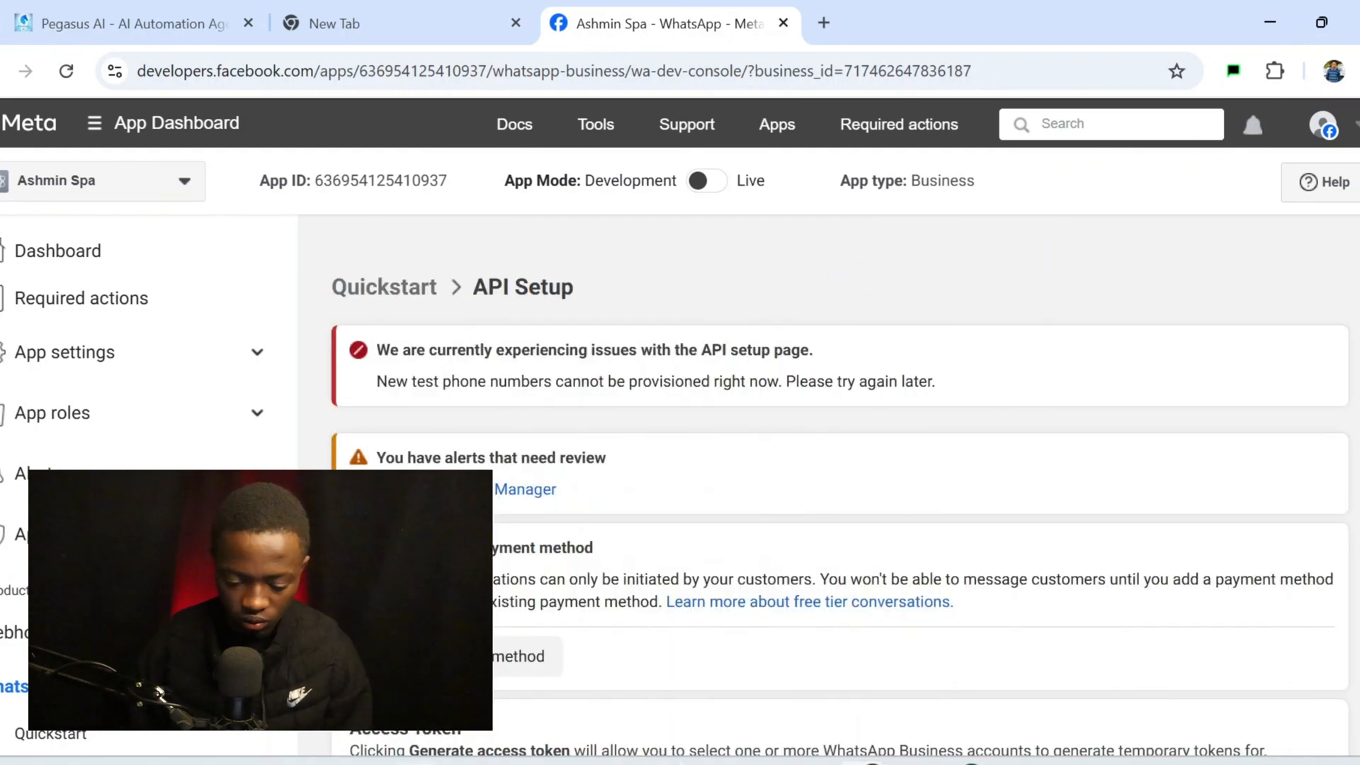
scroll(958, 575, down, 15)
scroll(960, 576, up, 10)
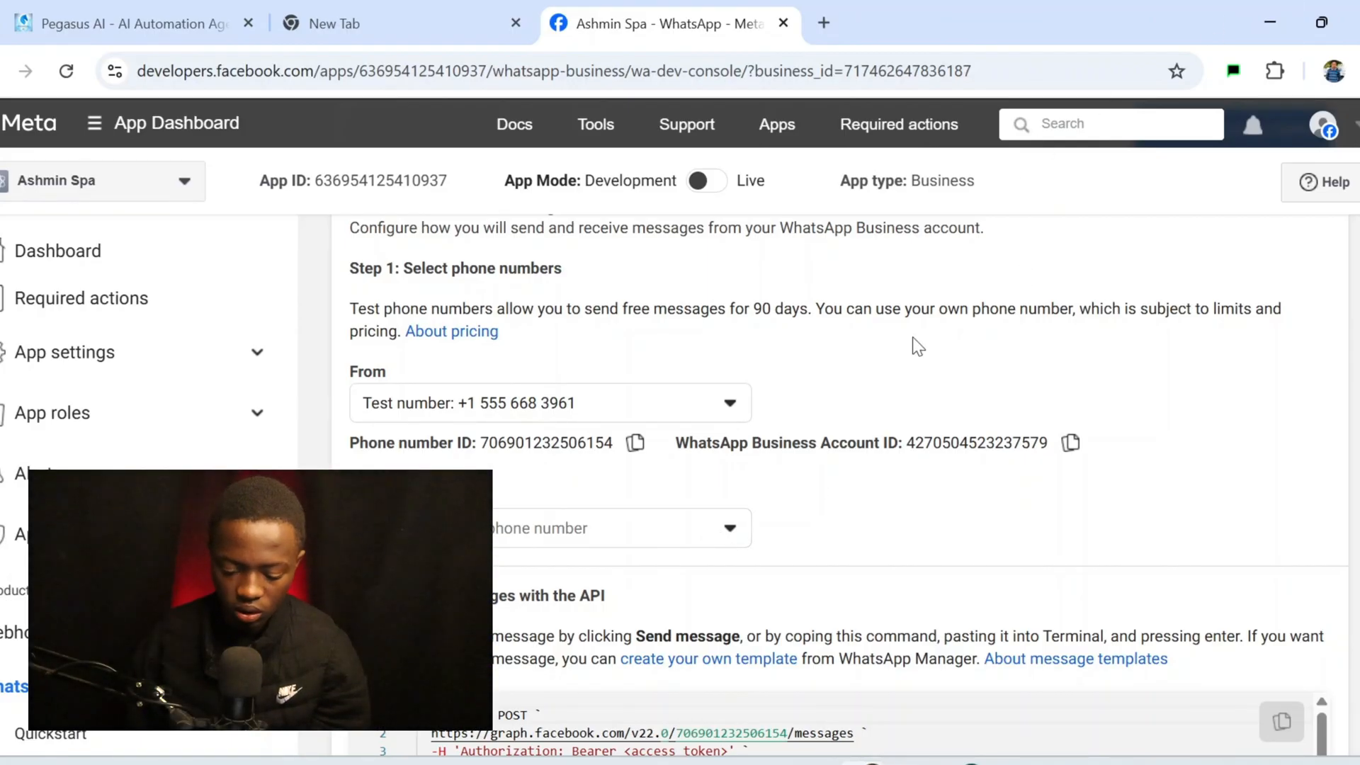
drag(877, 506, 886, 761)
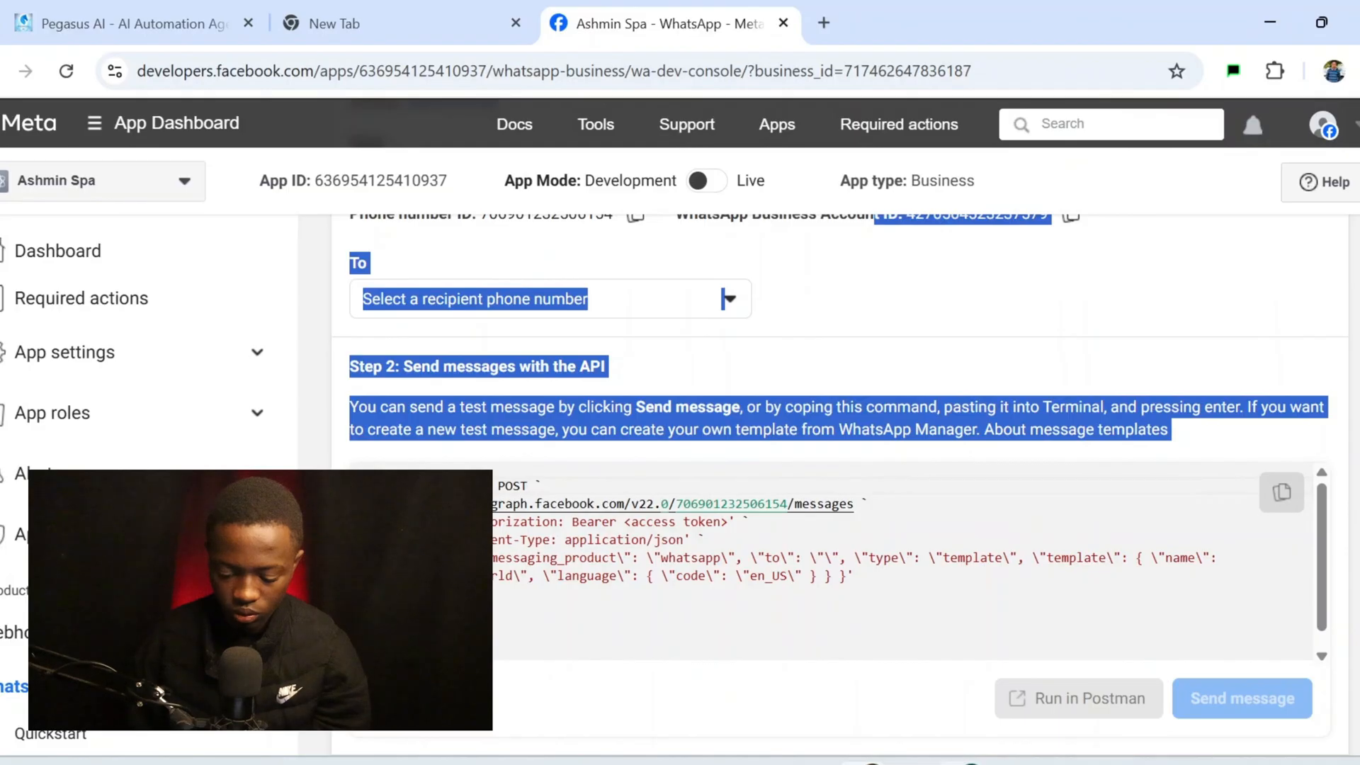
mouse_move(972, 762)
click(963, 712)
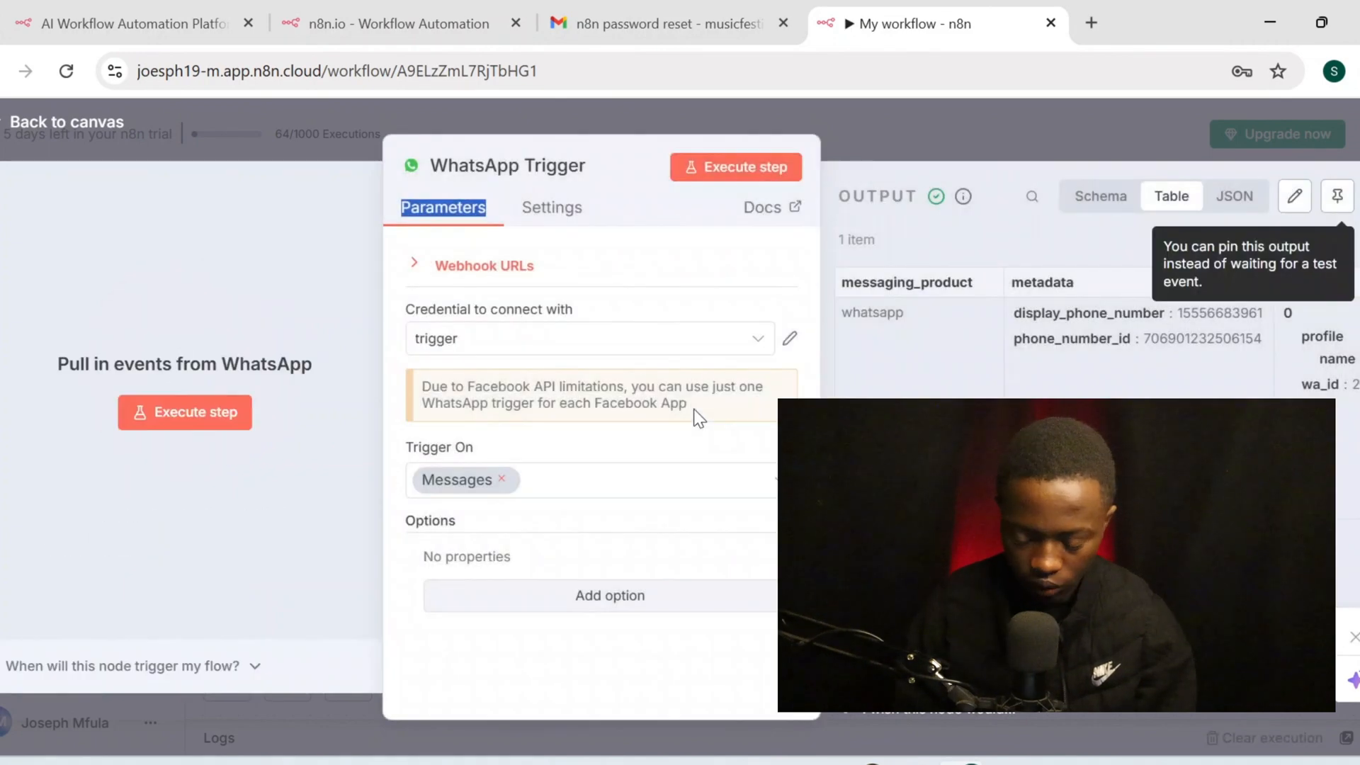
Review the captured WhatsApp message's Output table columns, then go back to the canvas
scroll(992, 340, right, 5)
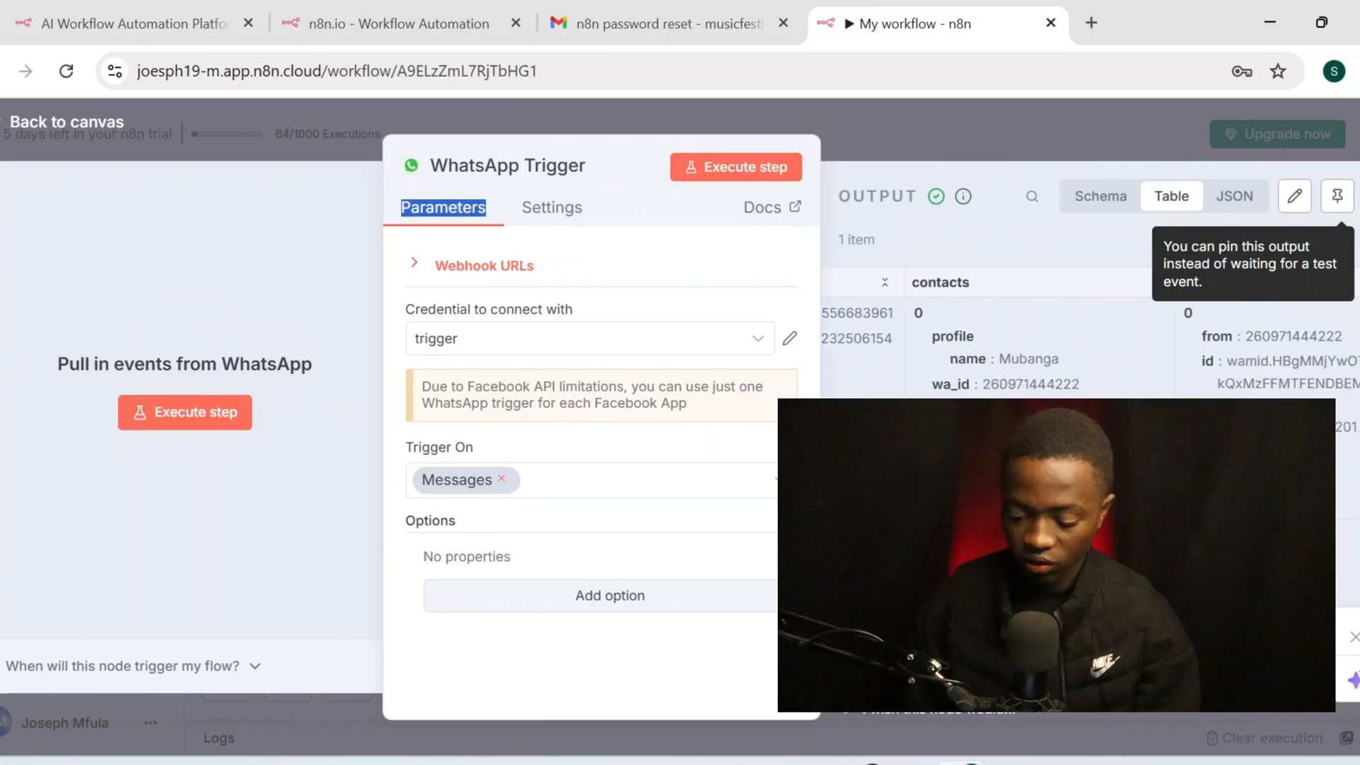
scroll(1053, 386, right, 5)
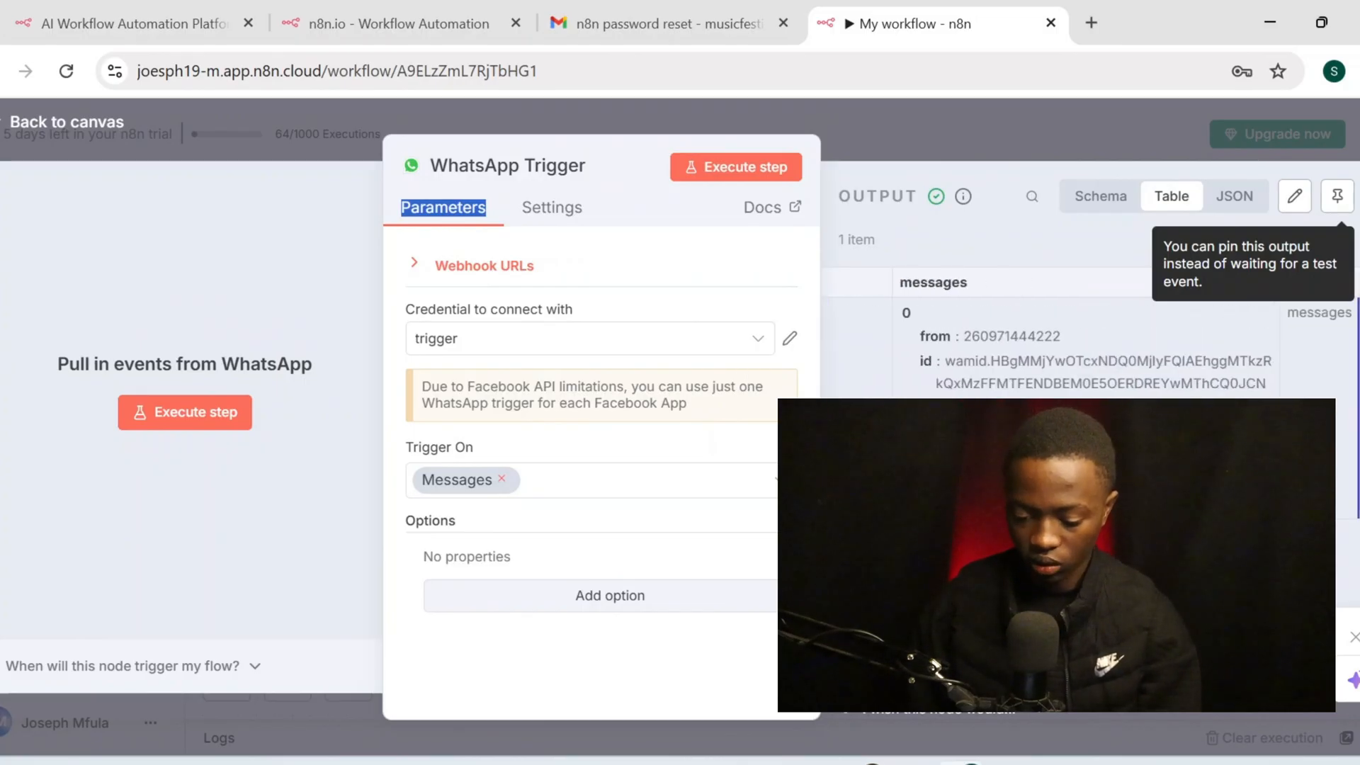
scroll(992, 379, left, 3)
scroll(936, 375, left, 2)
scroll(935, 355, left, 3)
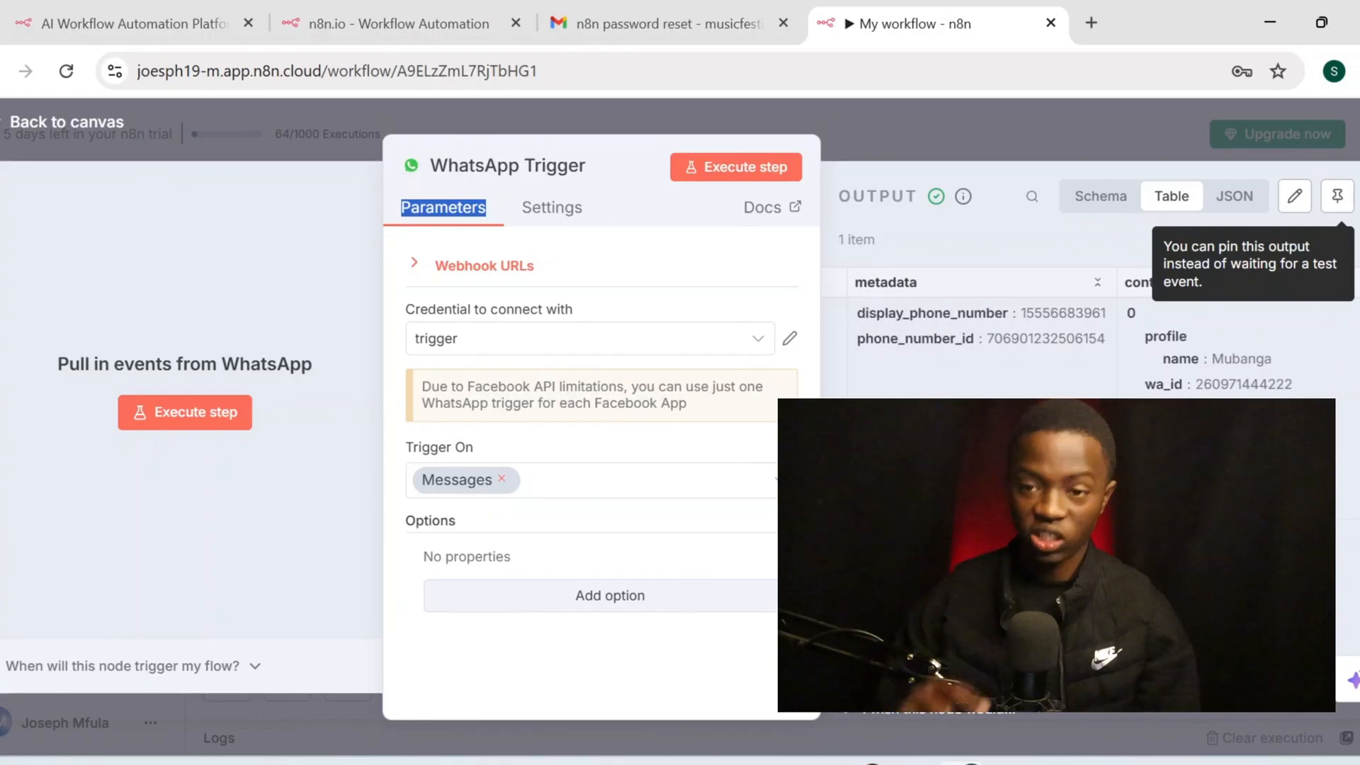
scroll(1103, 370, right, 2)
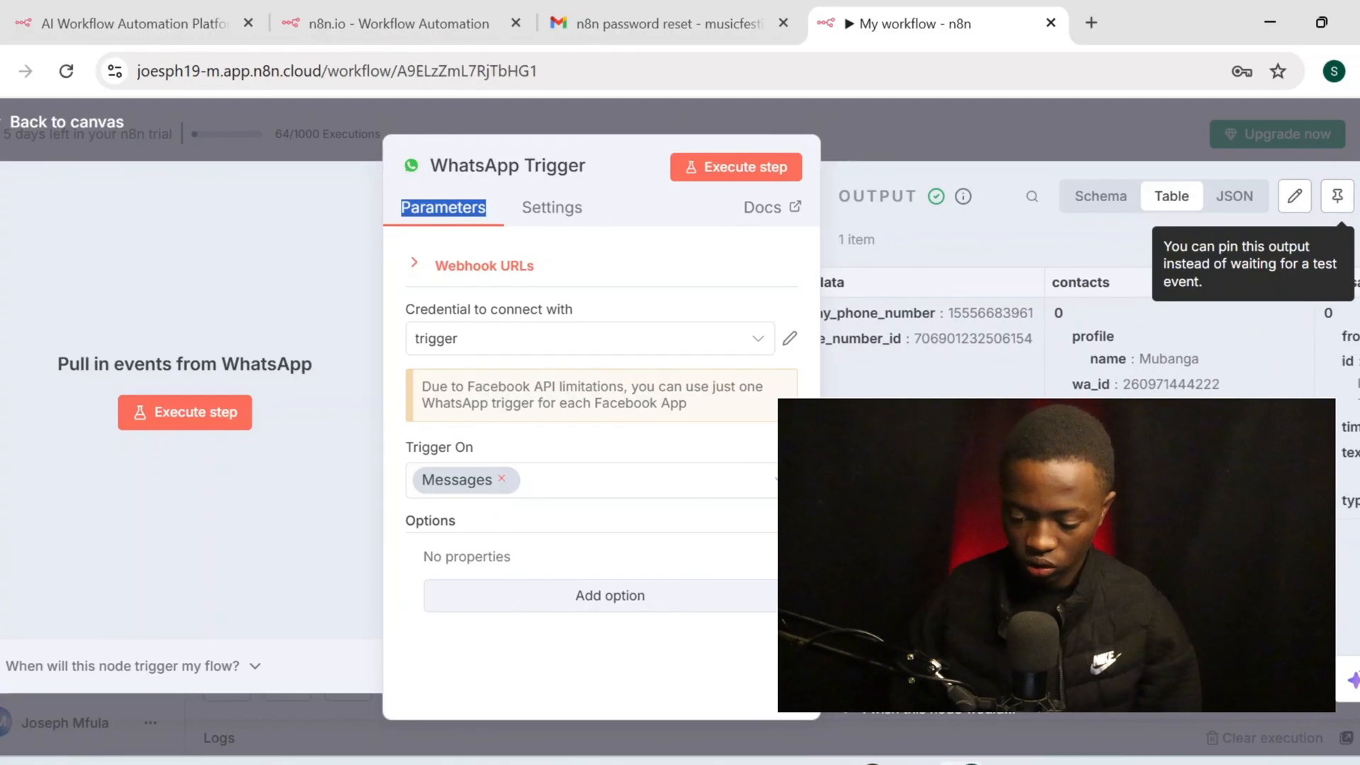
scroll(1096, 324, right, 2)
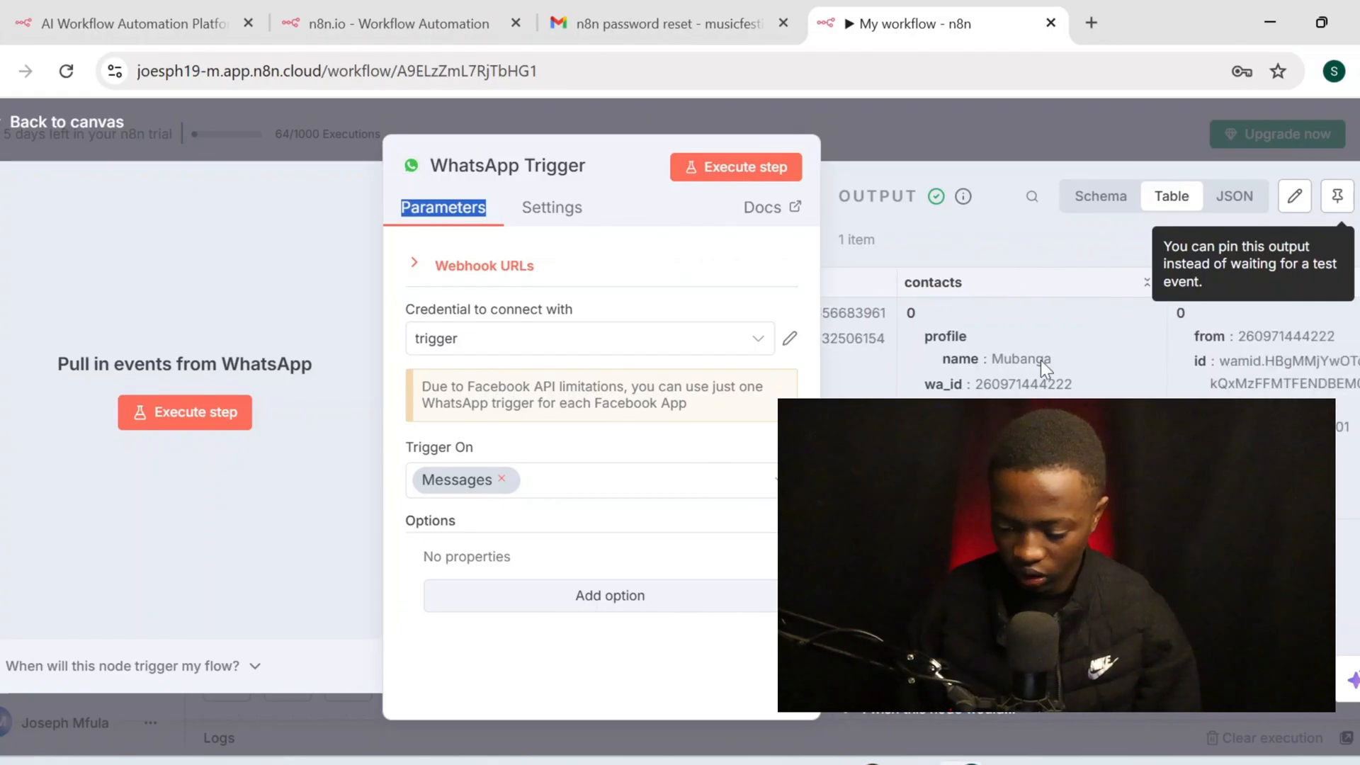
scroll(1091, 316, right, 3)
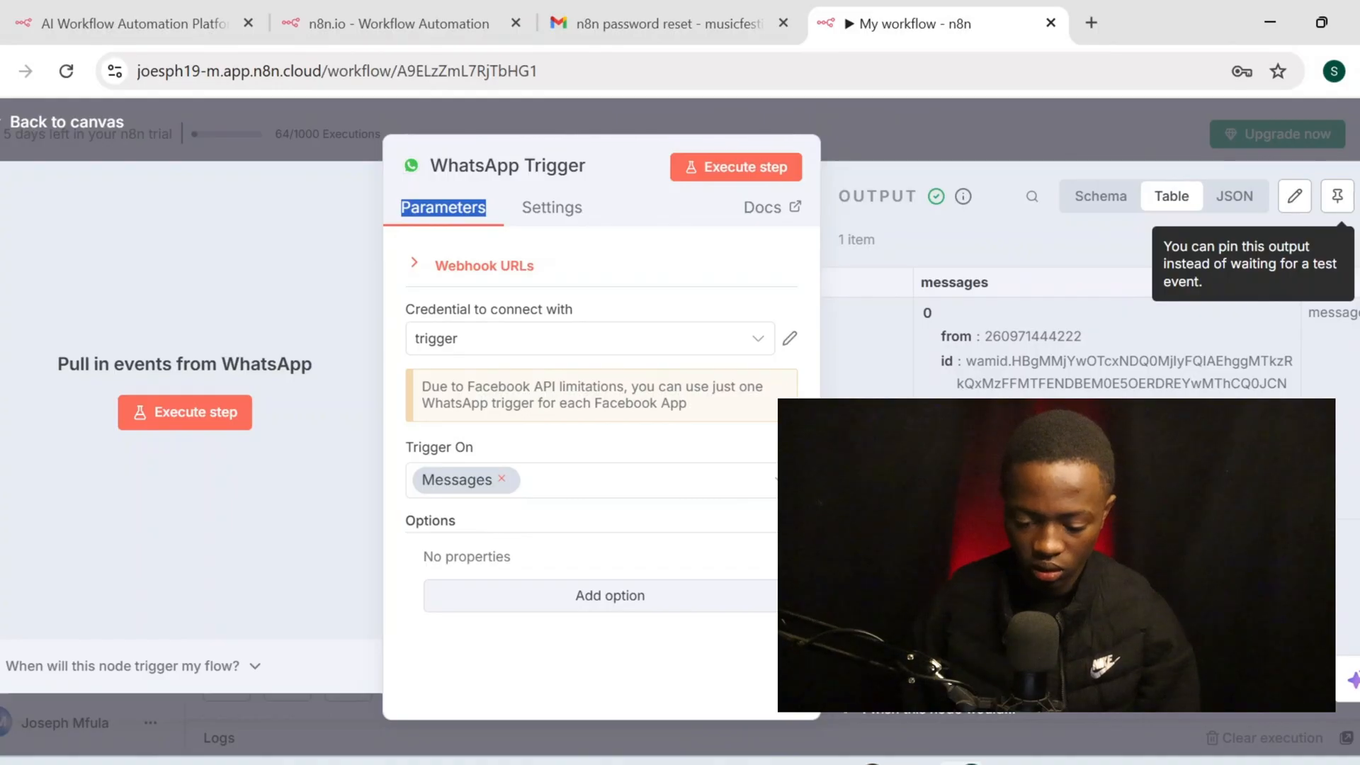
scroll(1091, 333, left, 2)
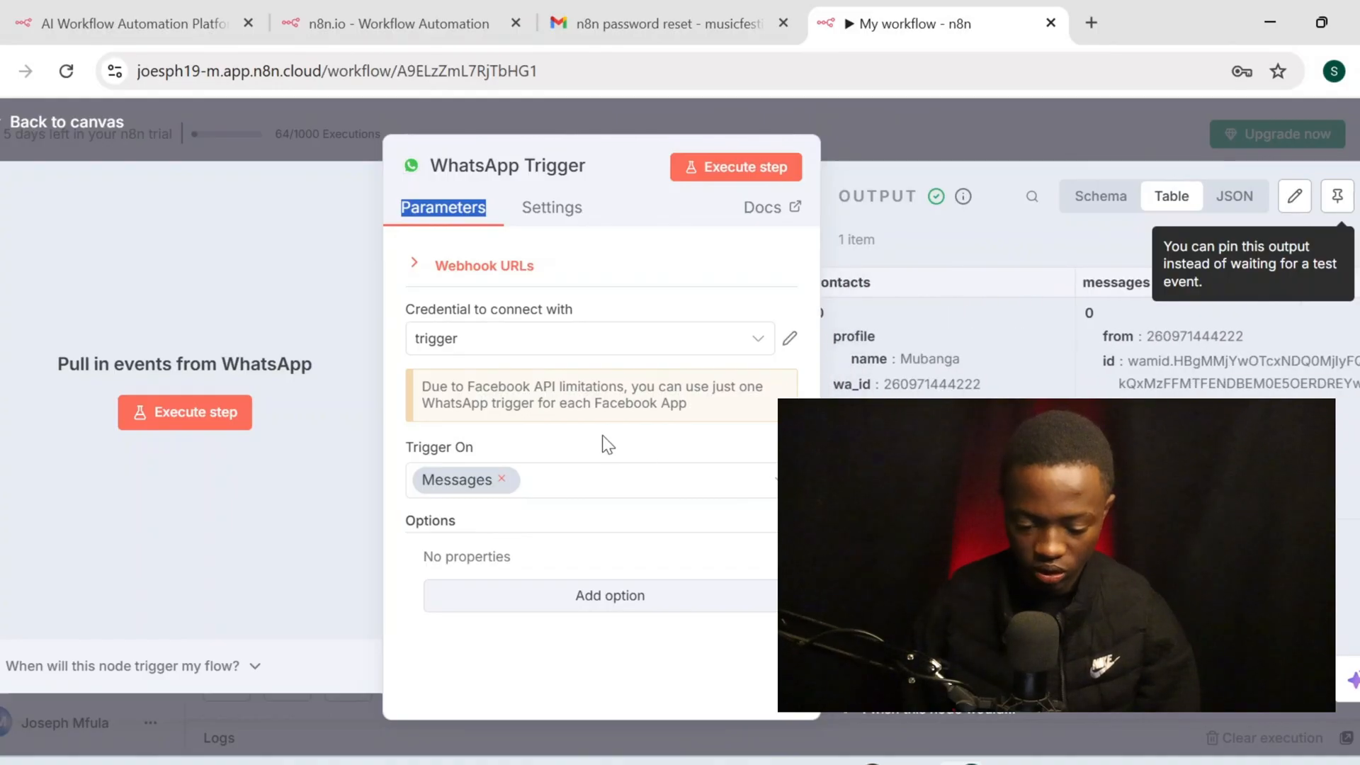
click(79, 119)
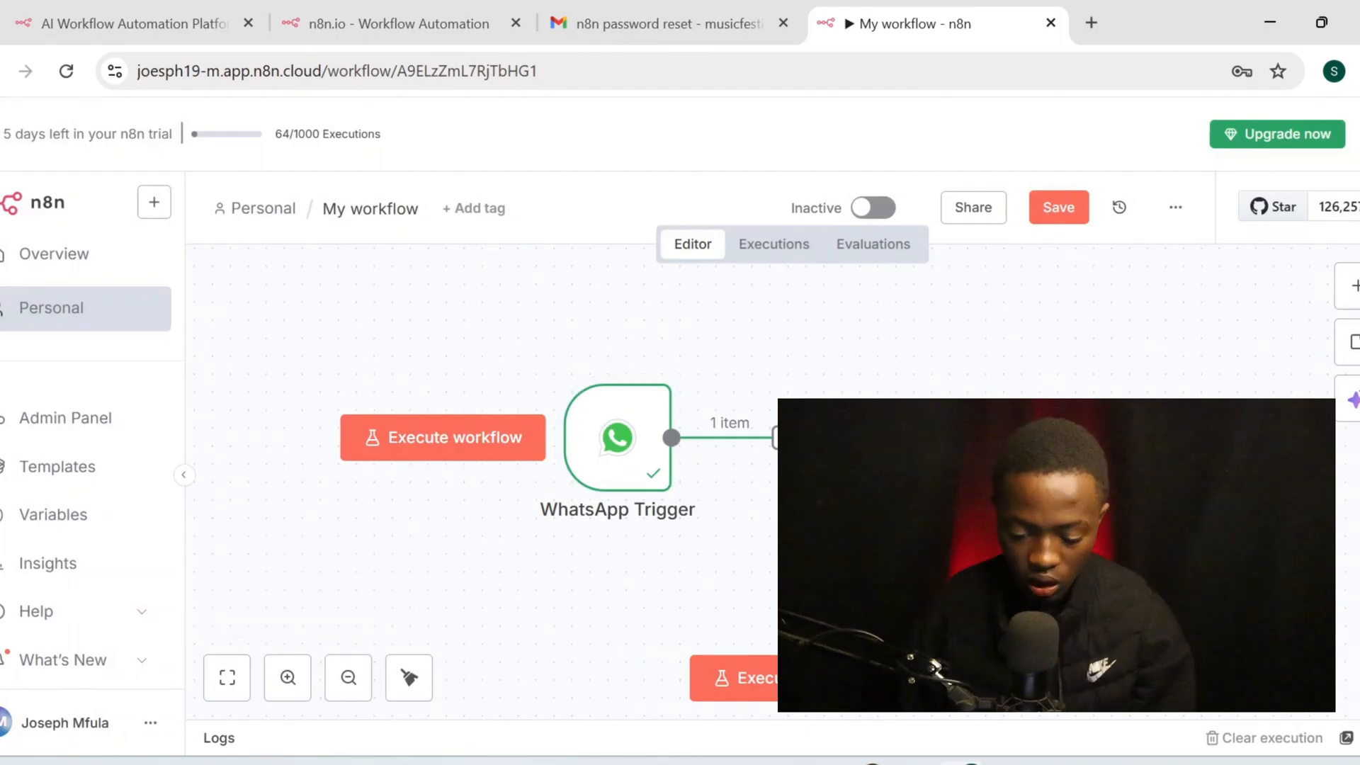
Add an OpenAI 'Message an assistant' node after the WhatsApp Trigger from the AI category
click(784, 438)
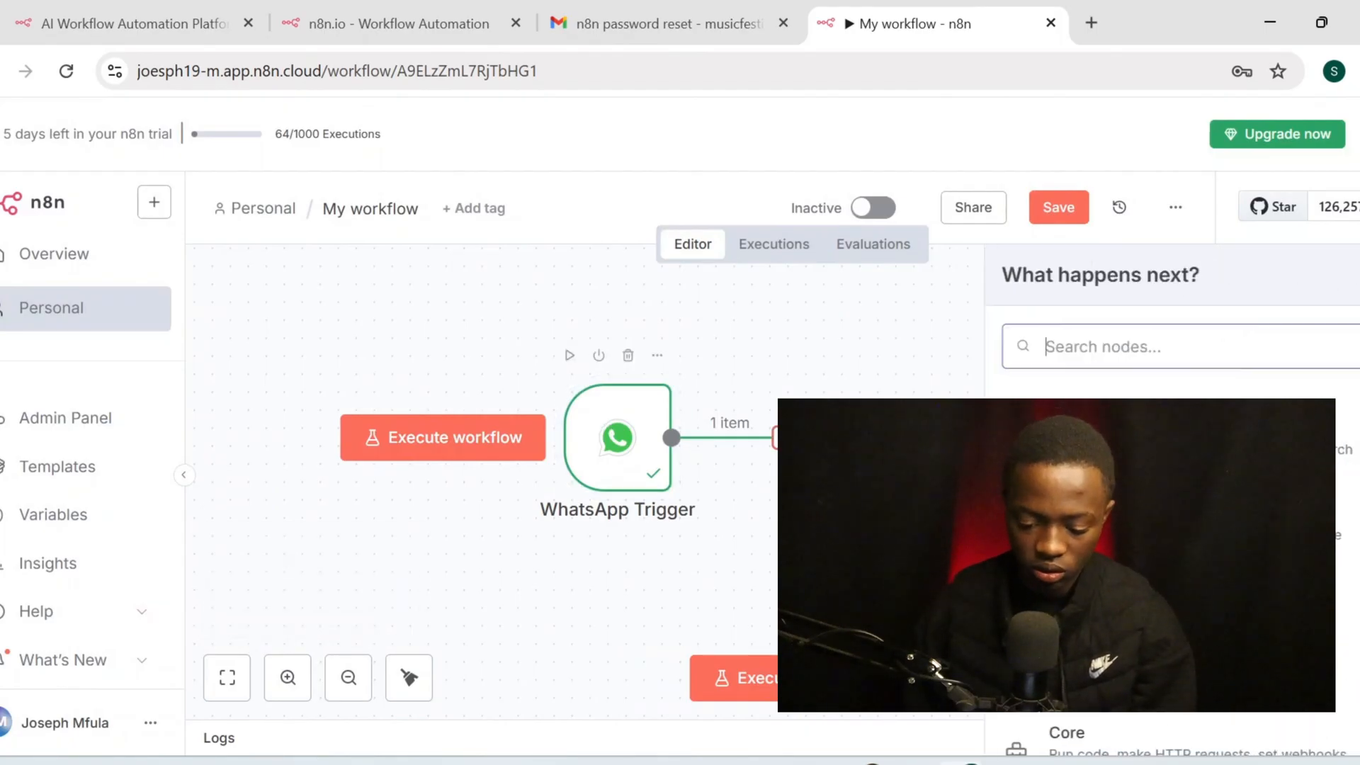
click(1105, 448)
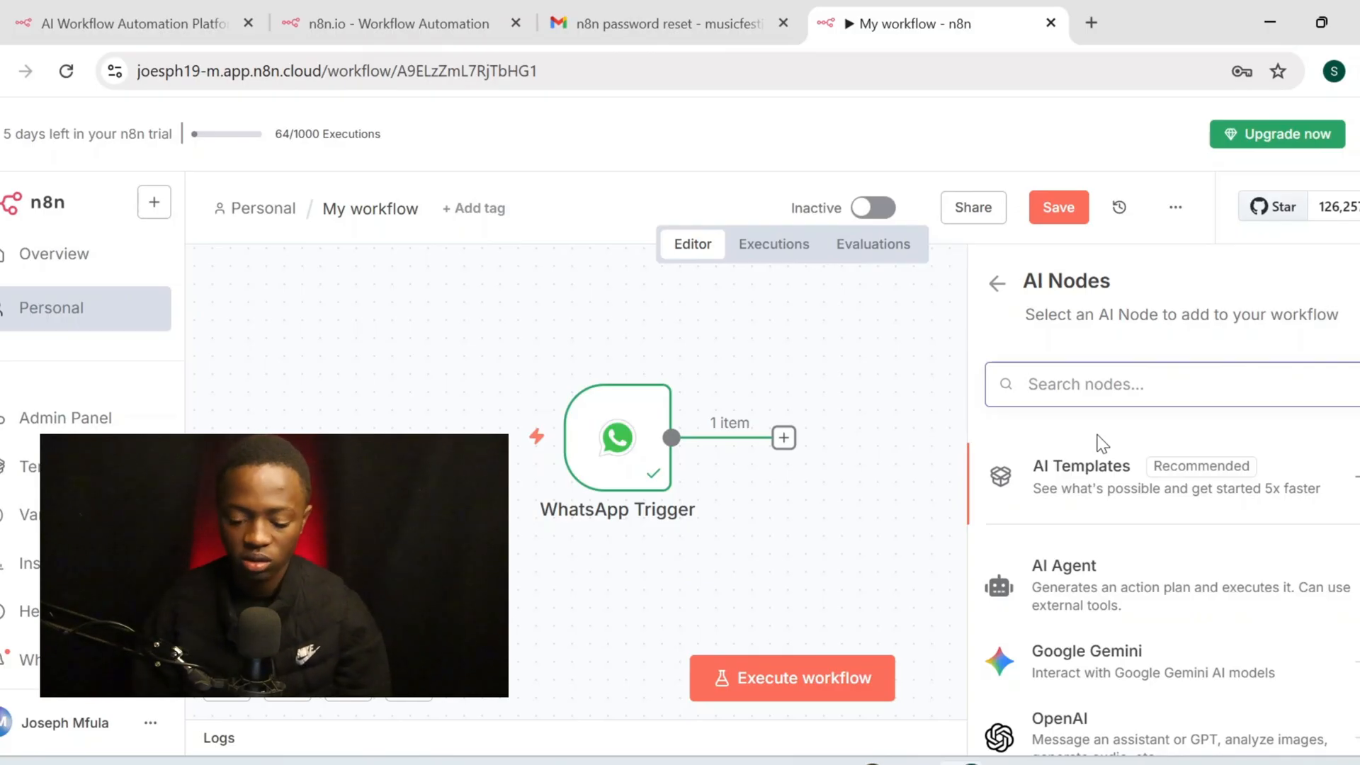
scroll(1100, 443, down, 3)
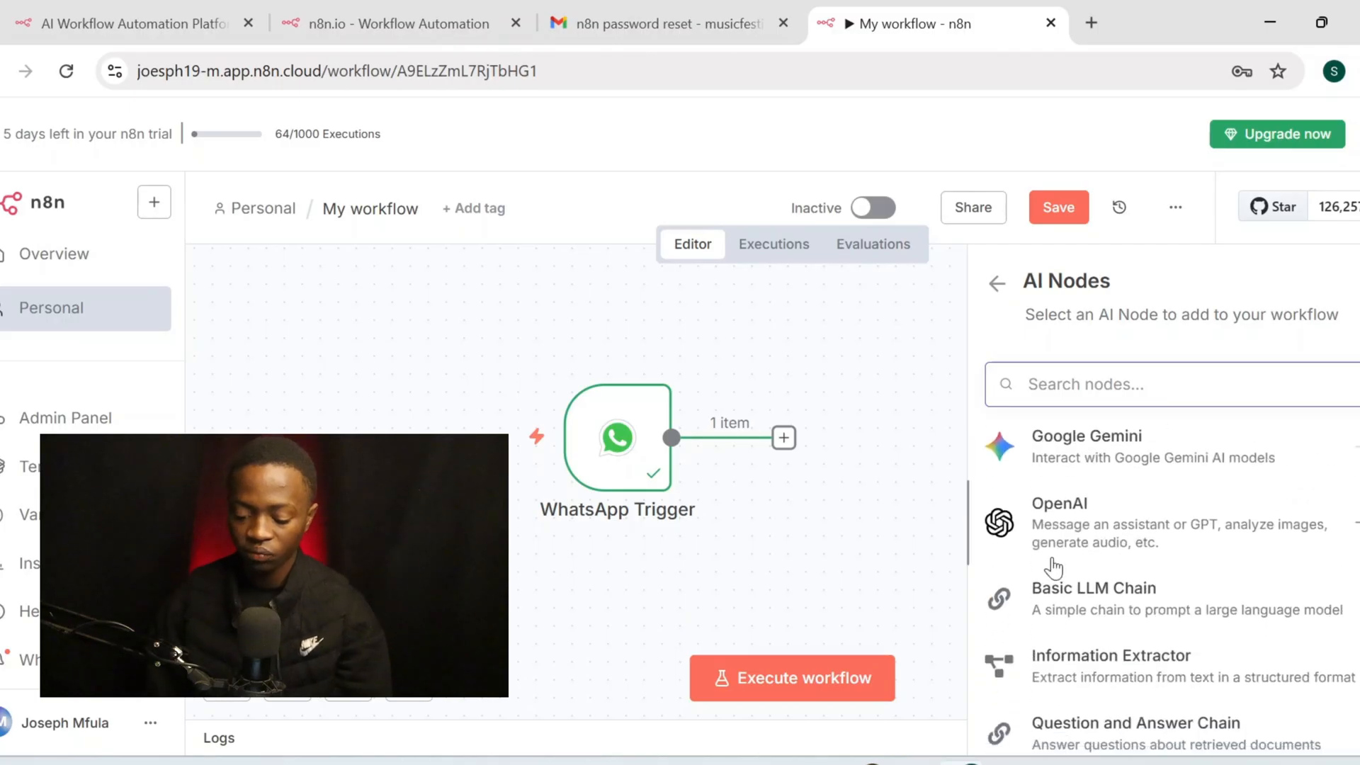
click(1088, 529)
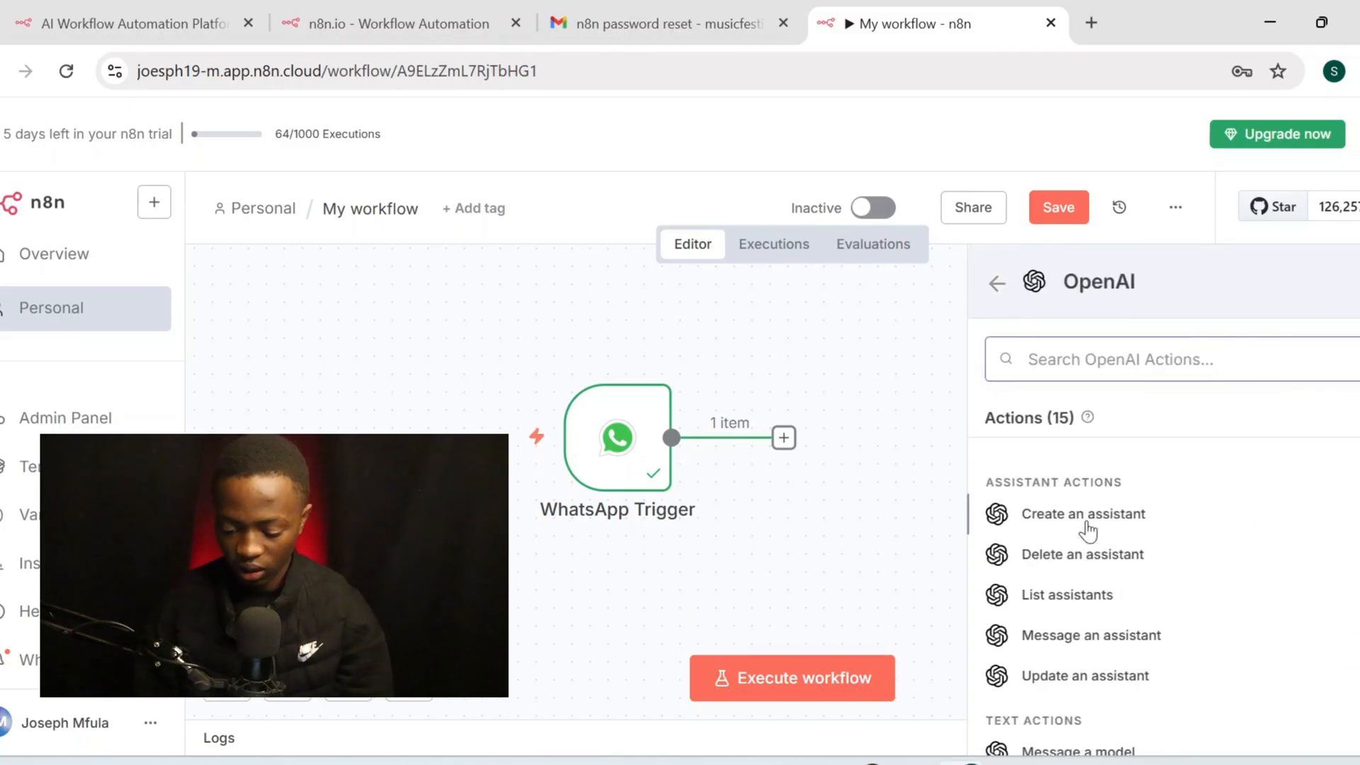
click(1051, 636)
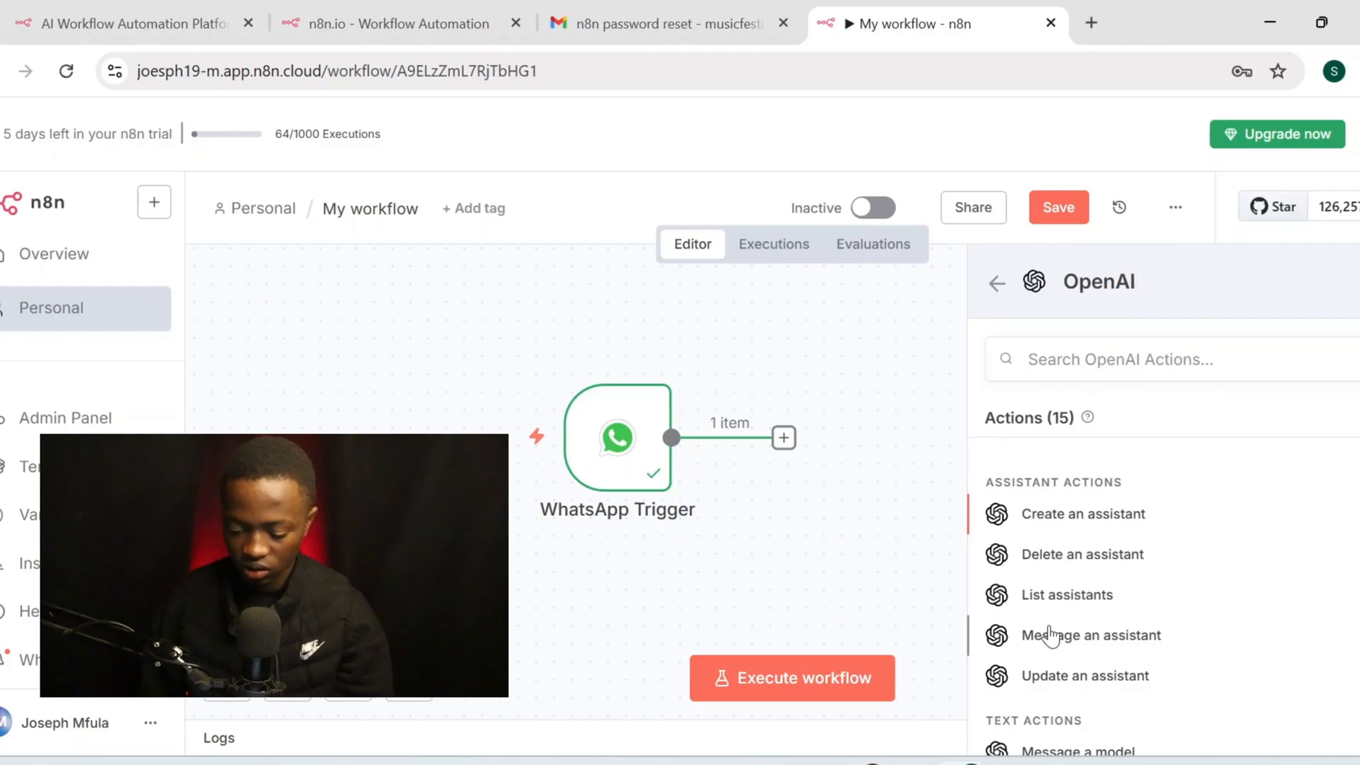
click(1052, 636)
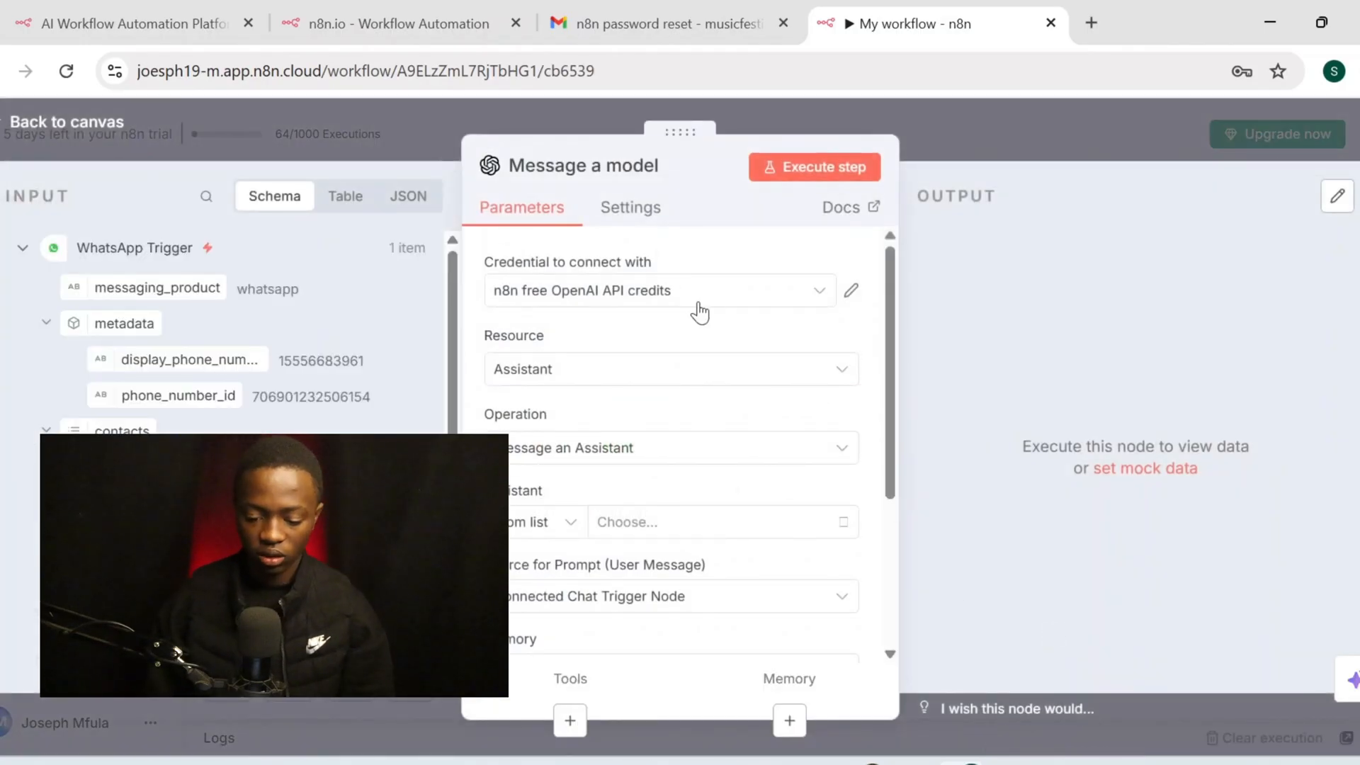
Create a new OpenAI credential and clear its prefilled API Key
click(727, 306)
click(726, 306)
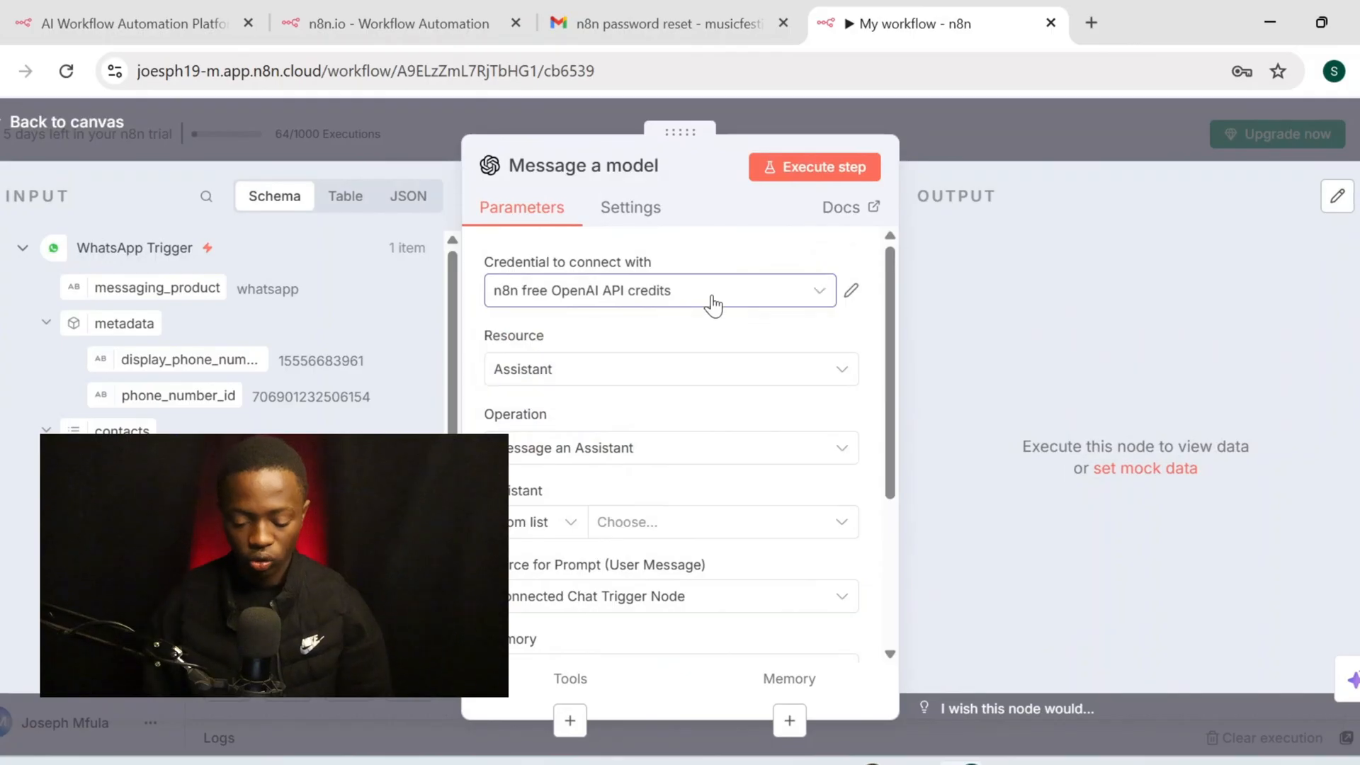
click(678, 284)
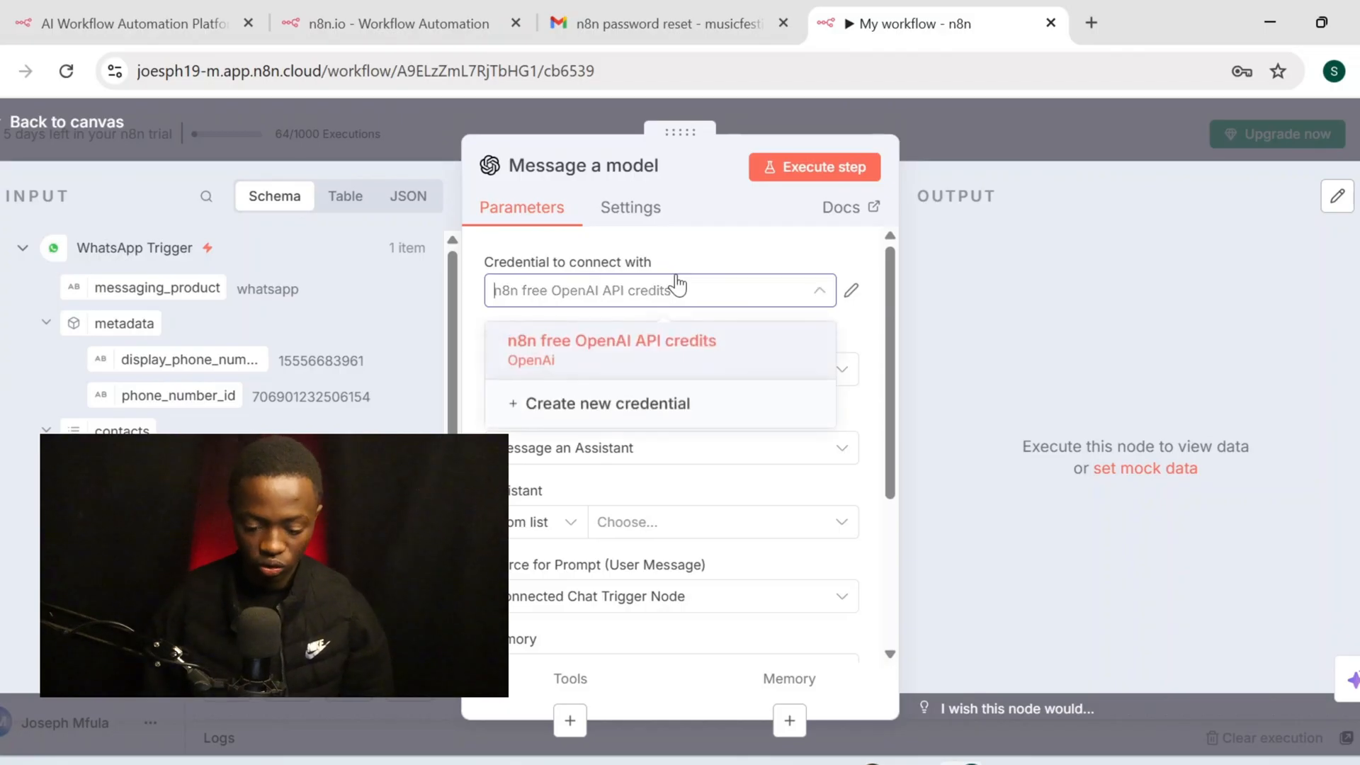
click(647, 413)
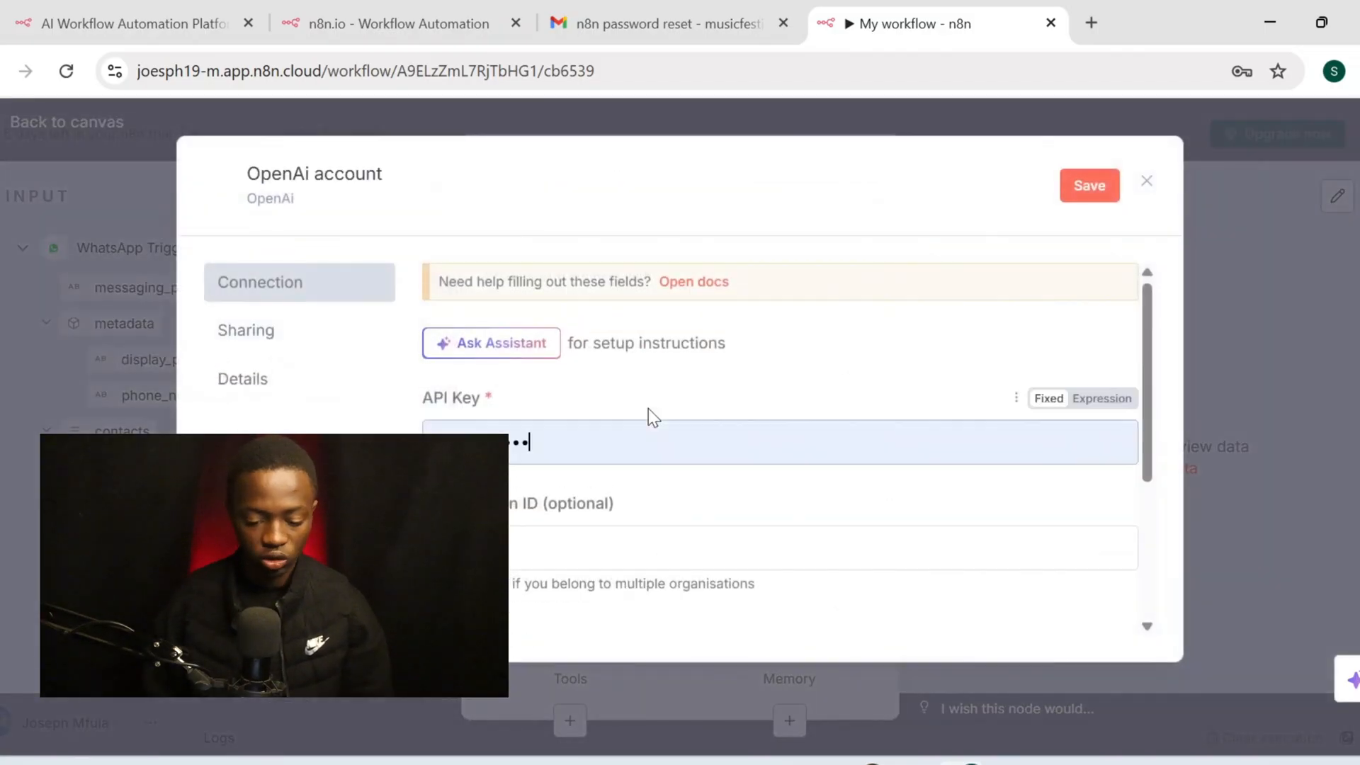
click(574, 449)
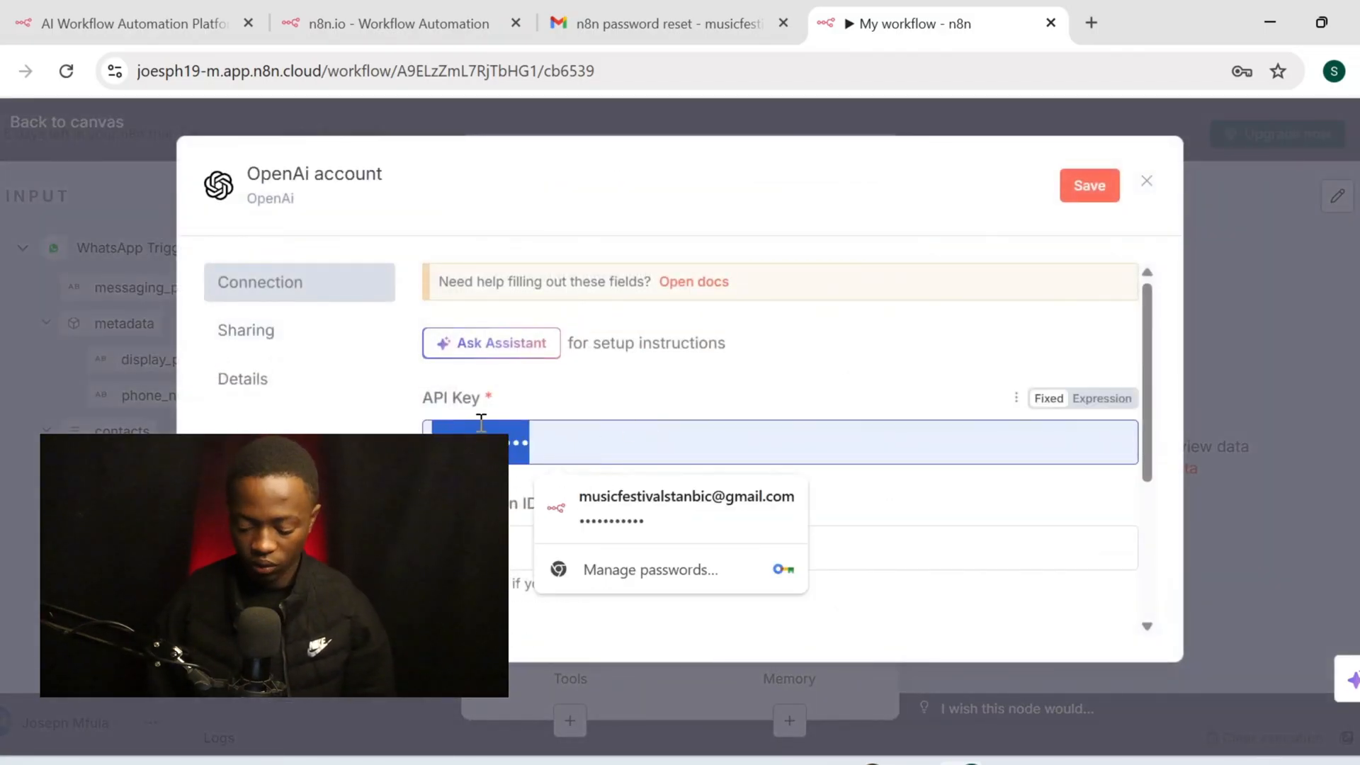
key(BackSpace)
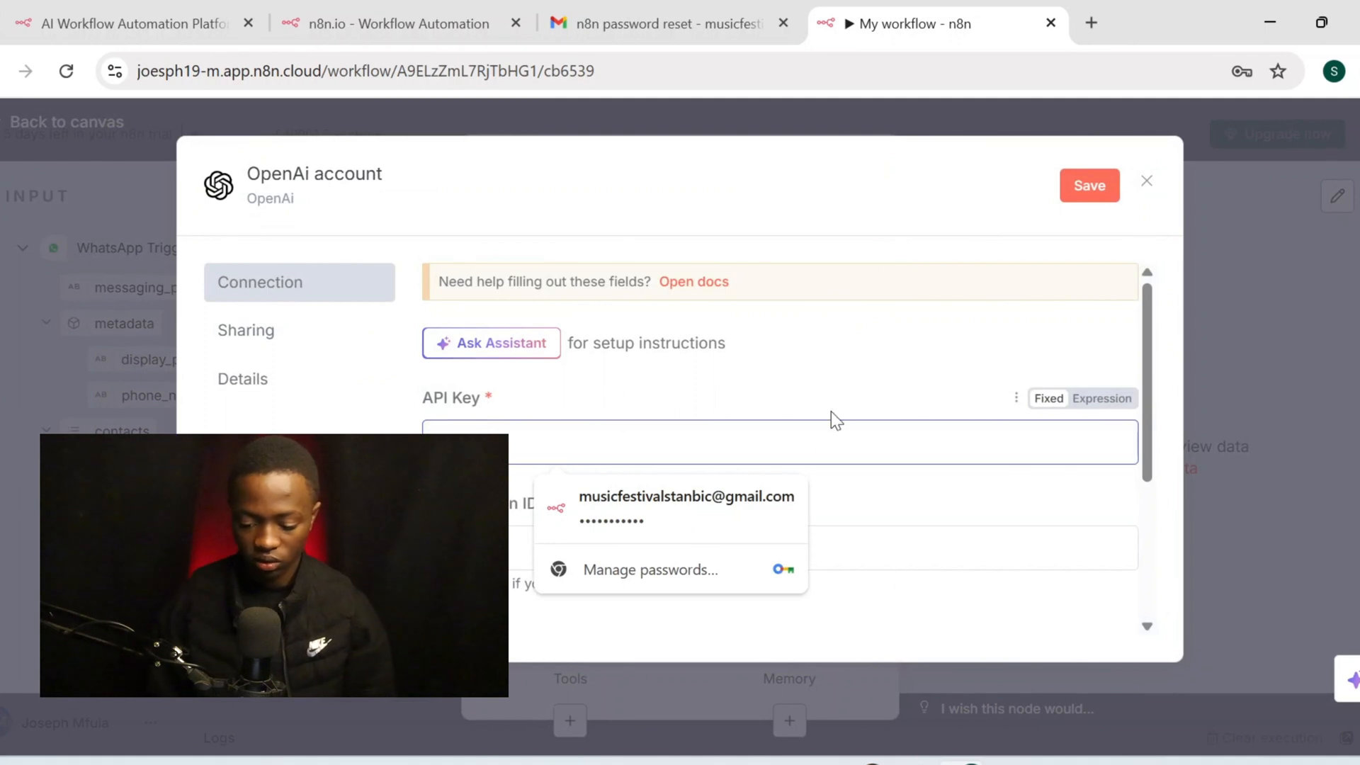
Open the OpenAI credentials documentation from the credential form
scroll(697, 379, down, 1)
scroll(698, 374, up, 1)
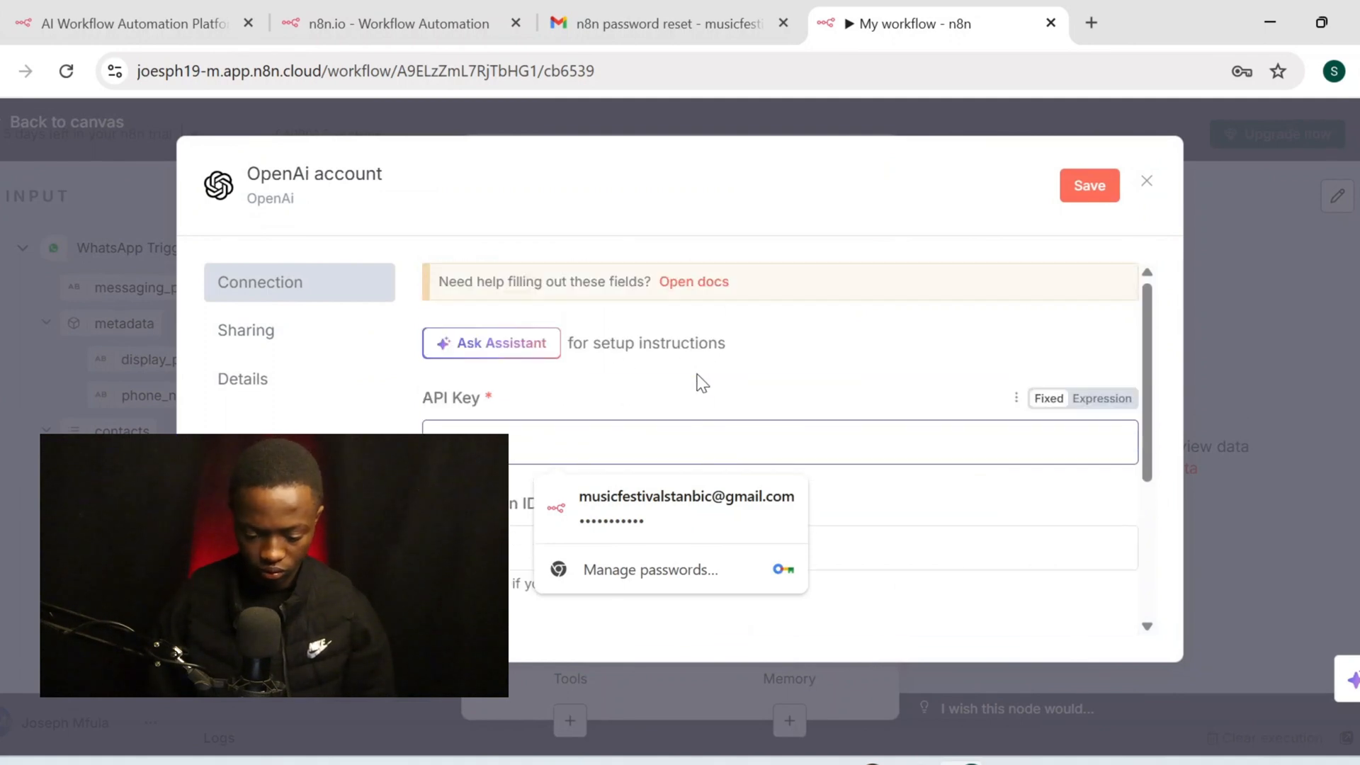
scroll(701, 382, down, 3)
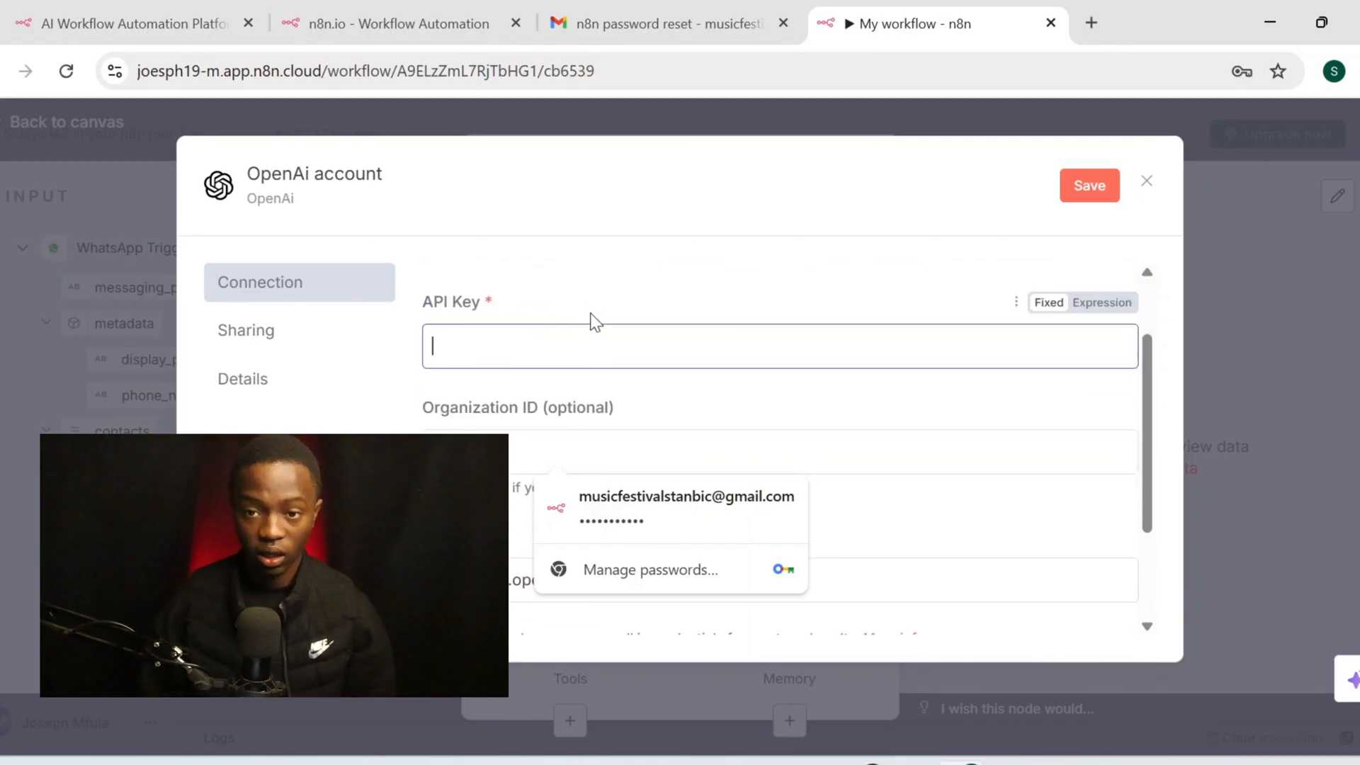
scroll(595, 322, up, 3)
click(701, 296)
click(699, 291)
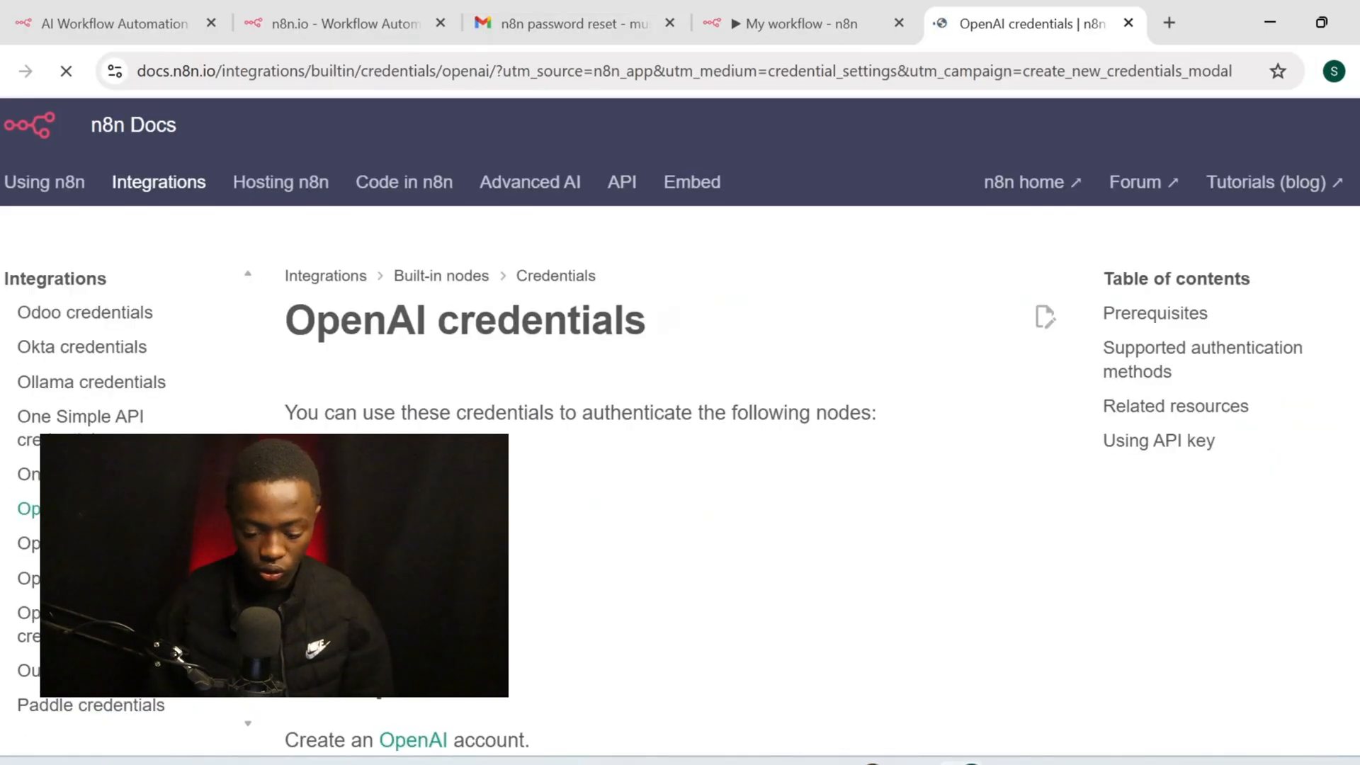
Dismiss the cookie notice and follow the 'API keys' link in the OpenAI credentials guide
scroll(704, 298, down, 5)
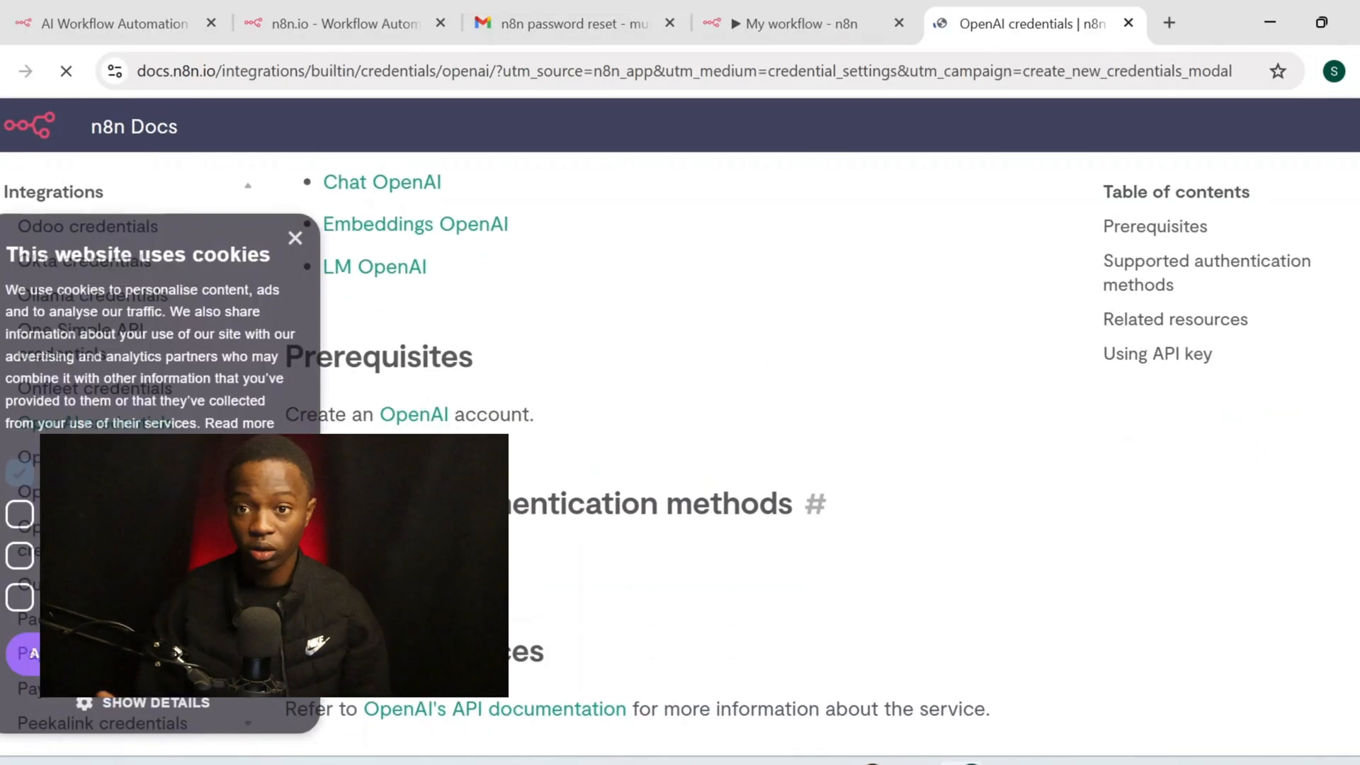
scroll(576, 468, down, 2)
click(294, 238)
scroll(293, 237, down, 1)
scroll(673, 453, down, 5)
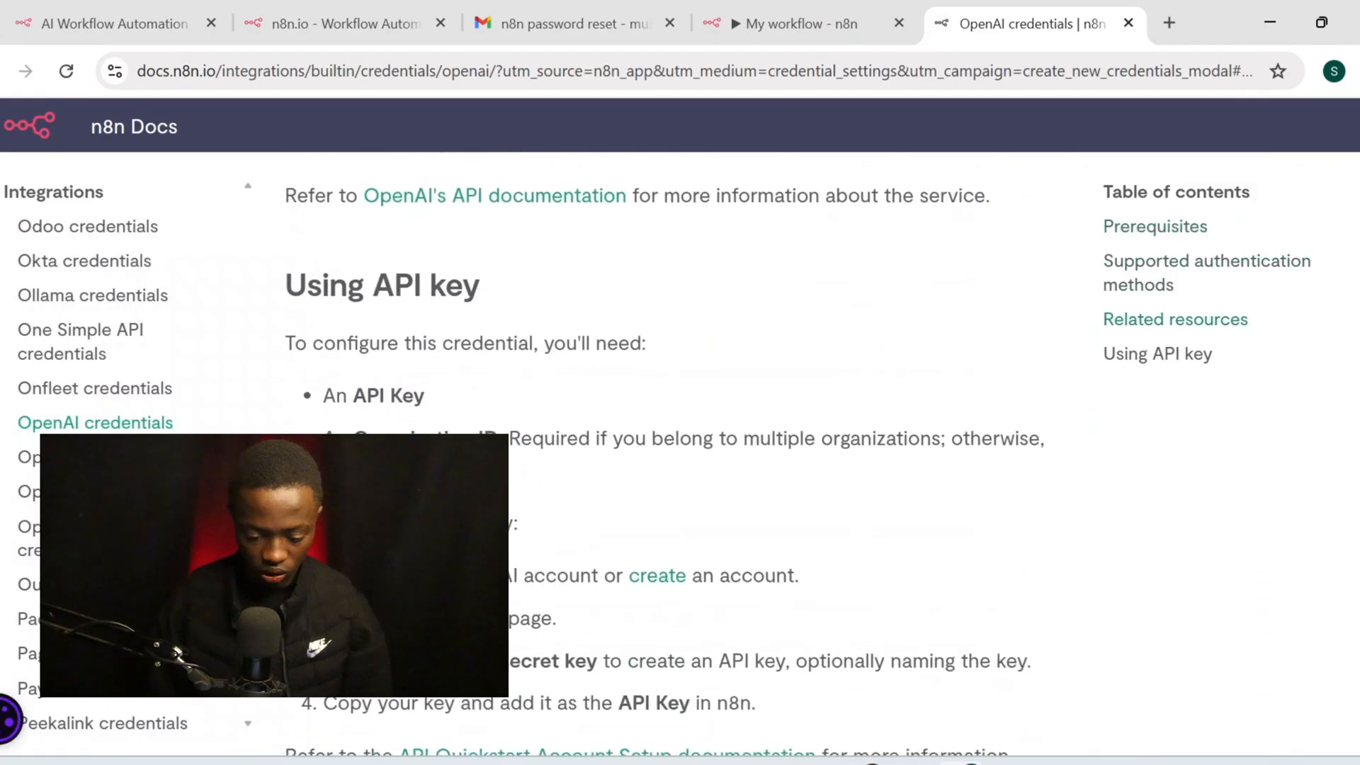
scroll(673, 454, up, 6)
scroll(657, 453, down, 8)
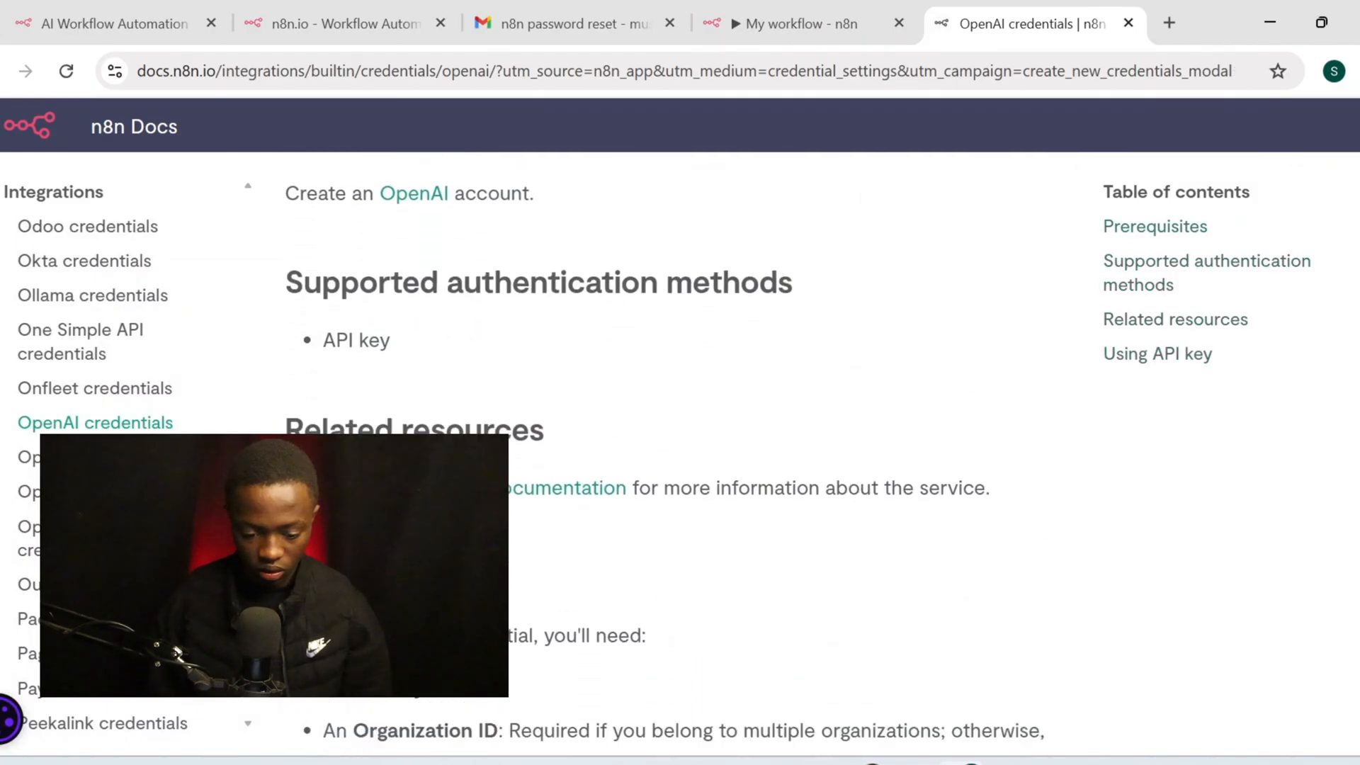
scroll(665, 454, up, 1)
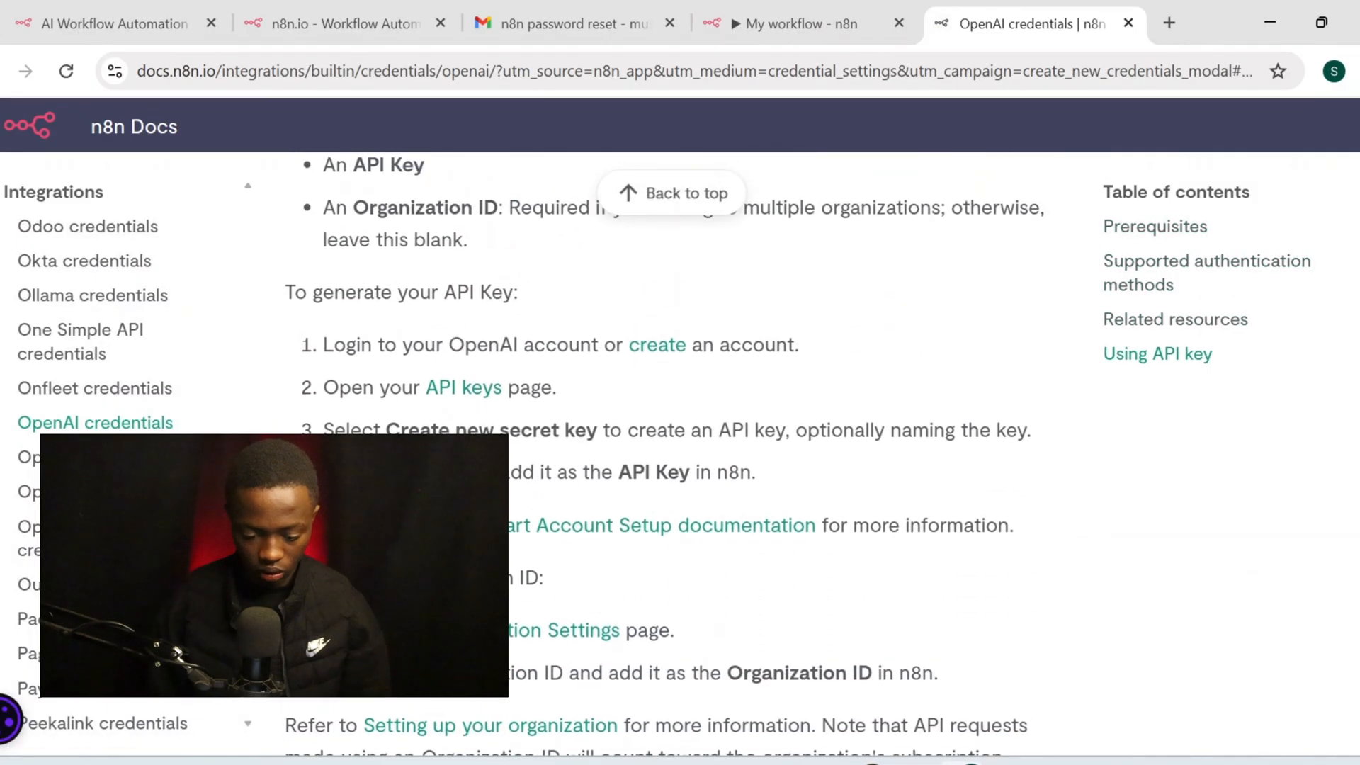
click(486, 394)
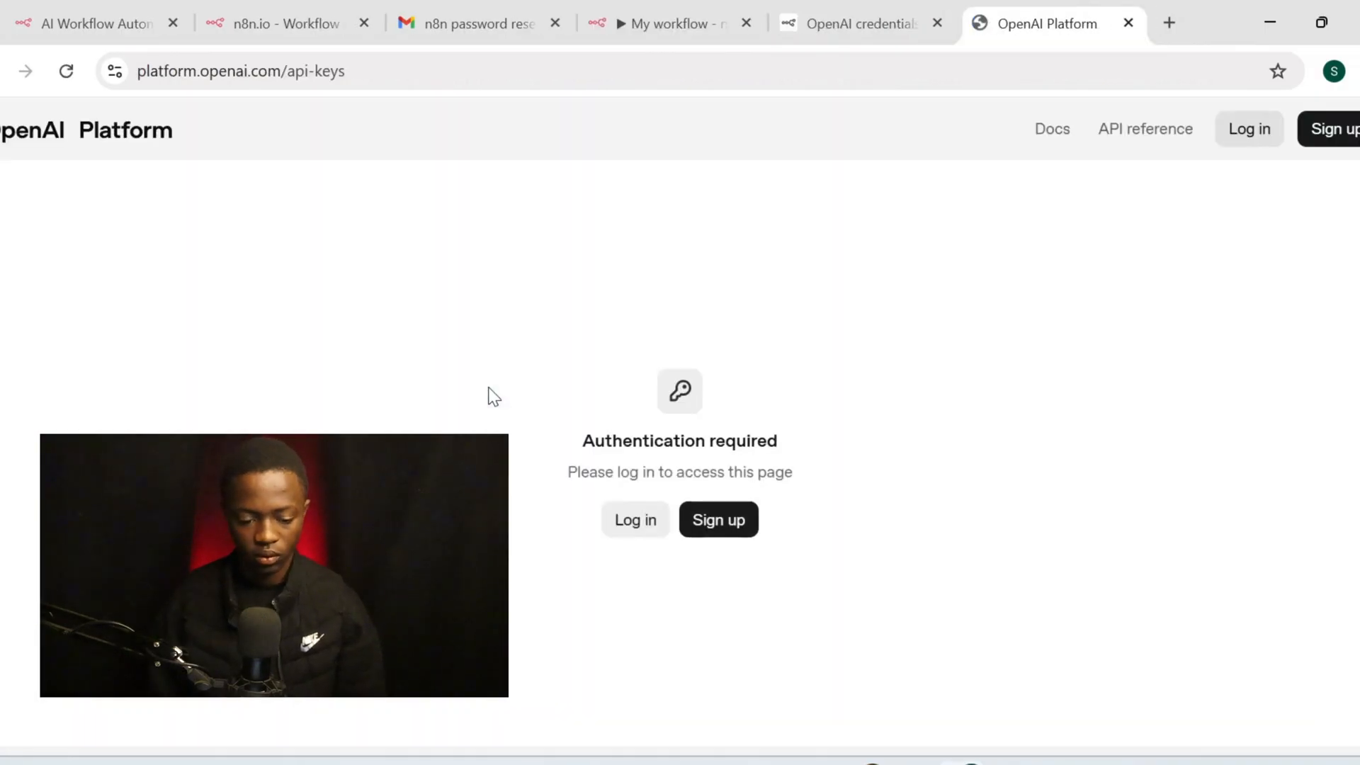
Log in to OpenAI Platform, create and copy a secret key named 'appointment booker', then return to n8n
click(632, 524)
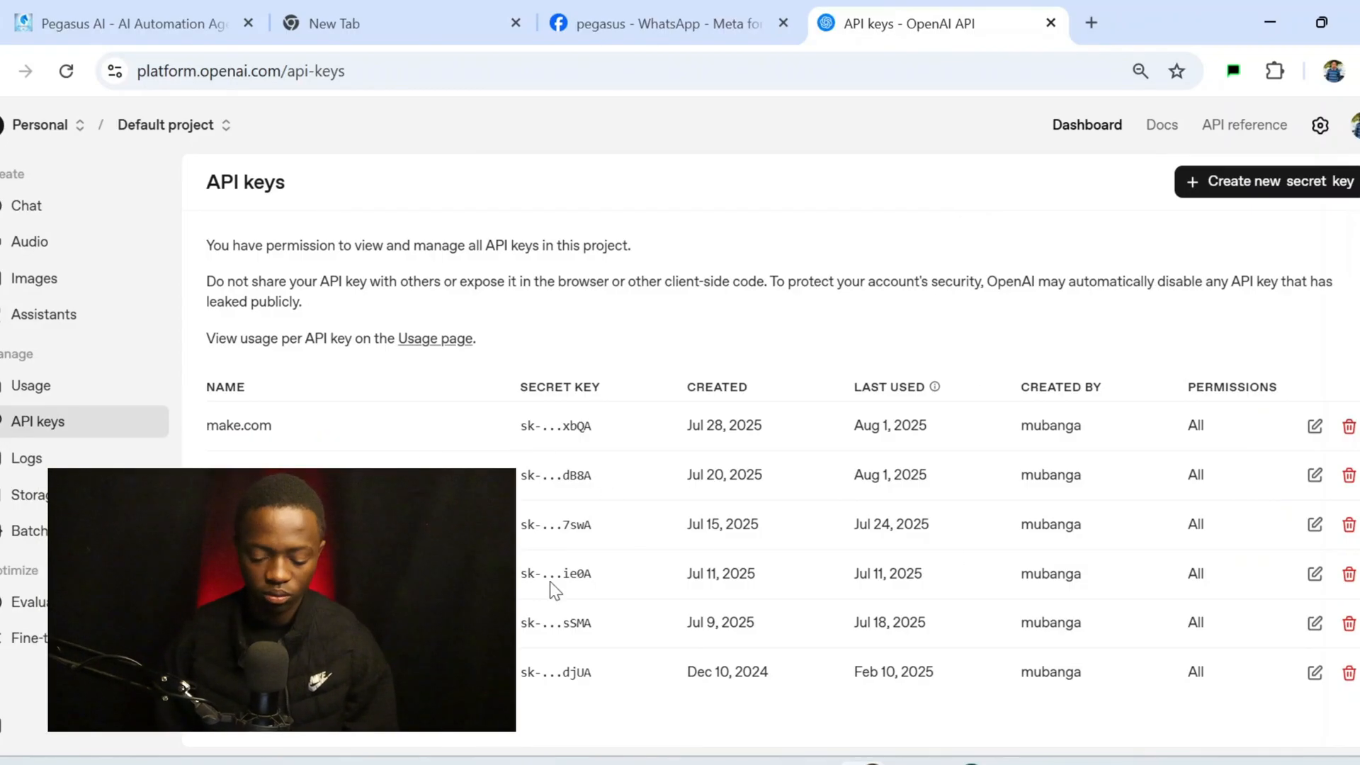
click(1249, 178)
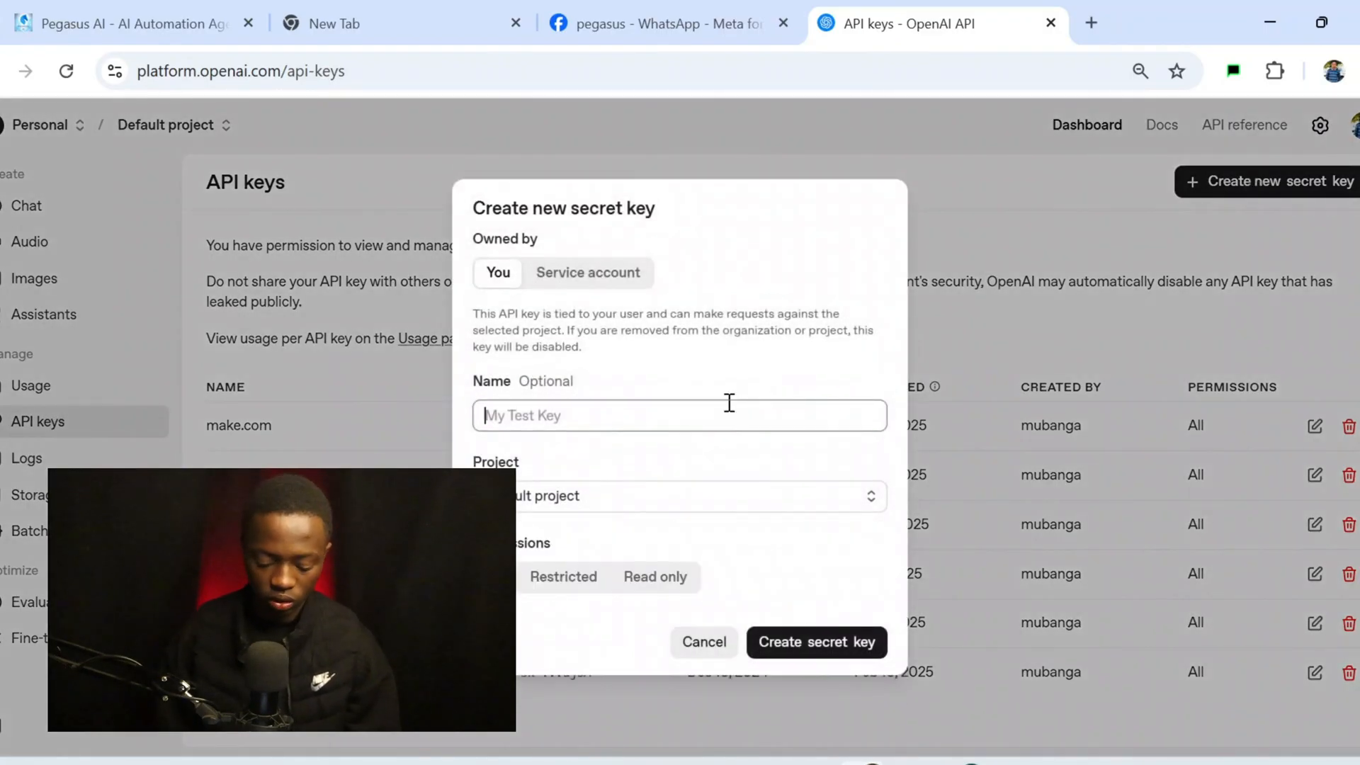
text(appointment booker)
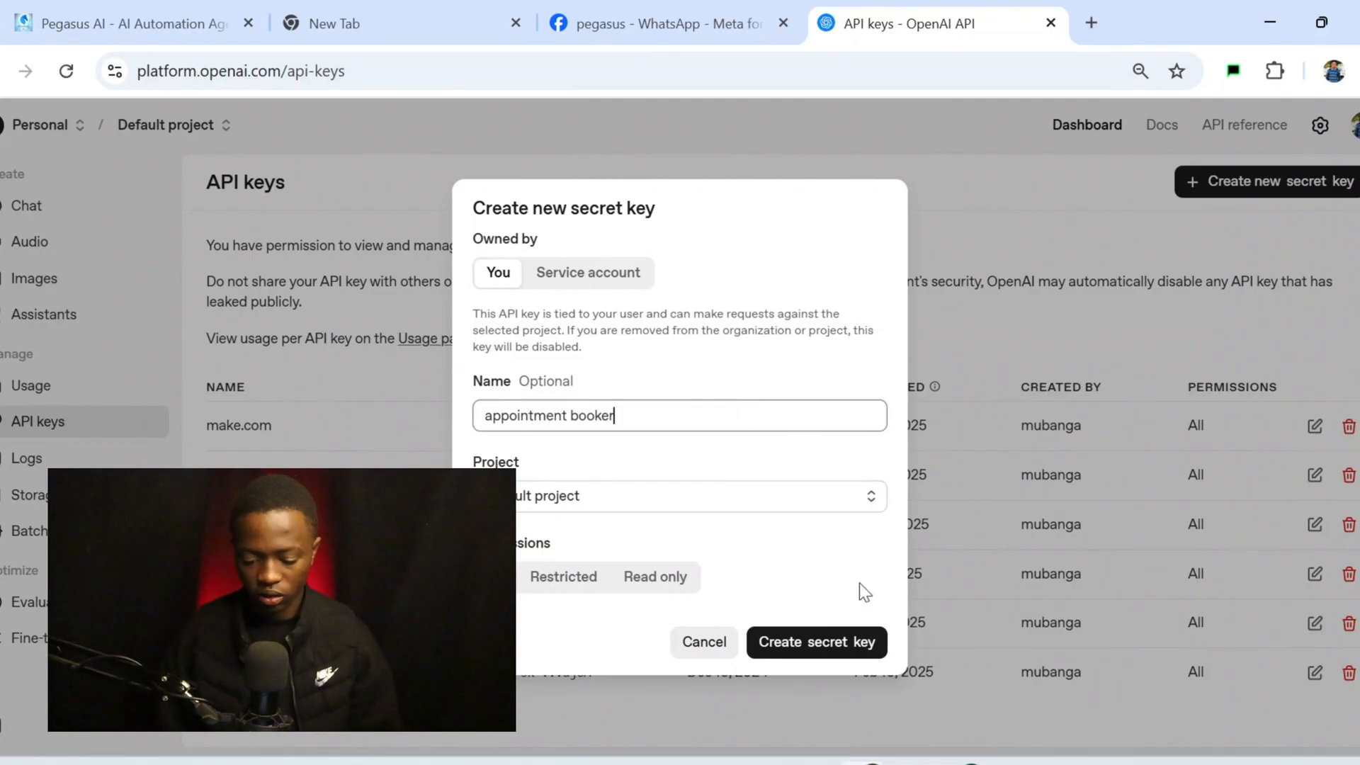
click(858, 651)
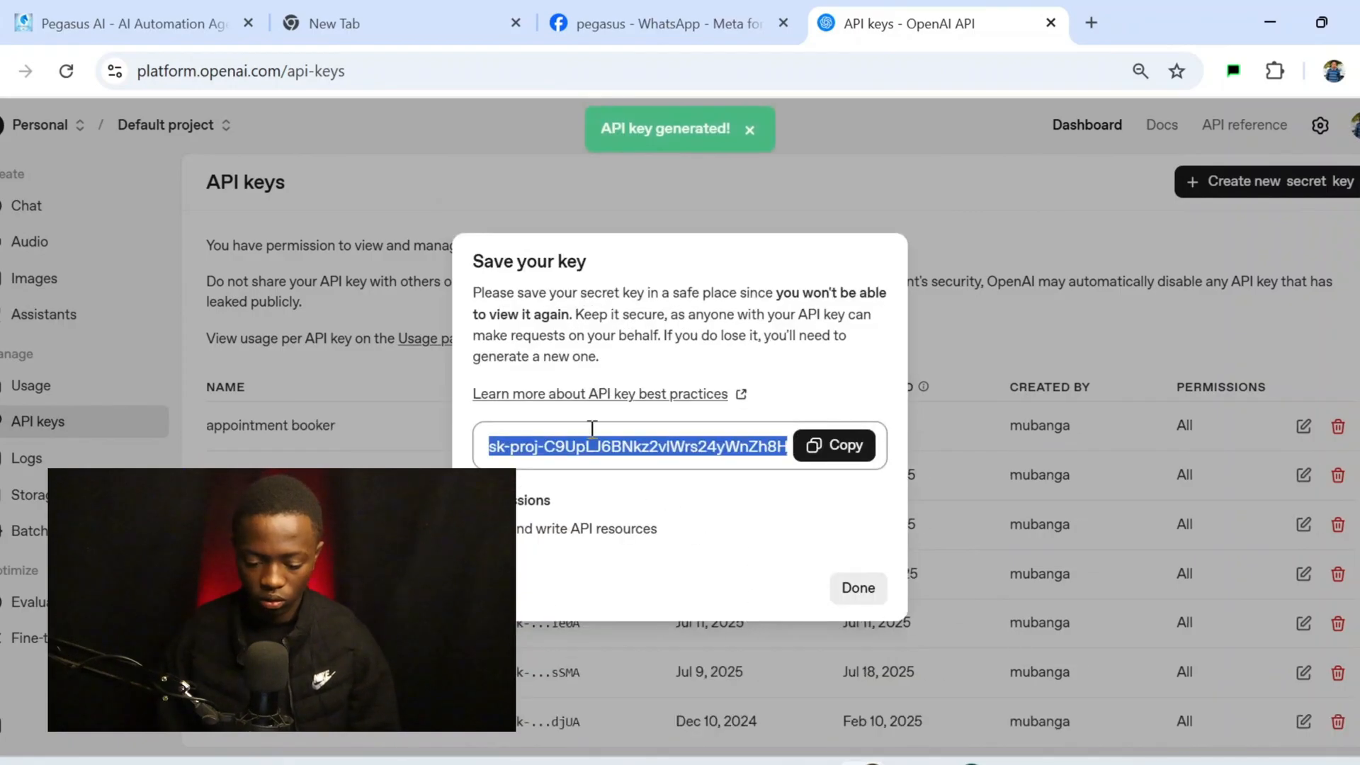
click(844, 446)
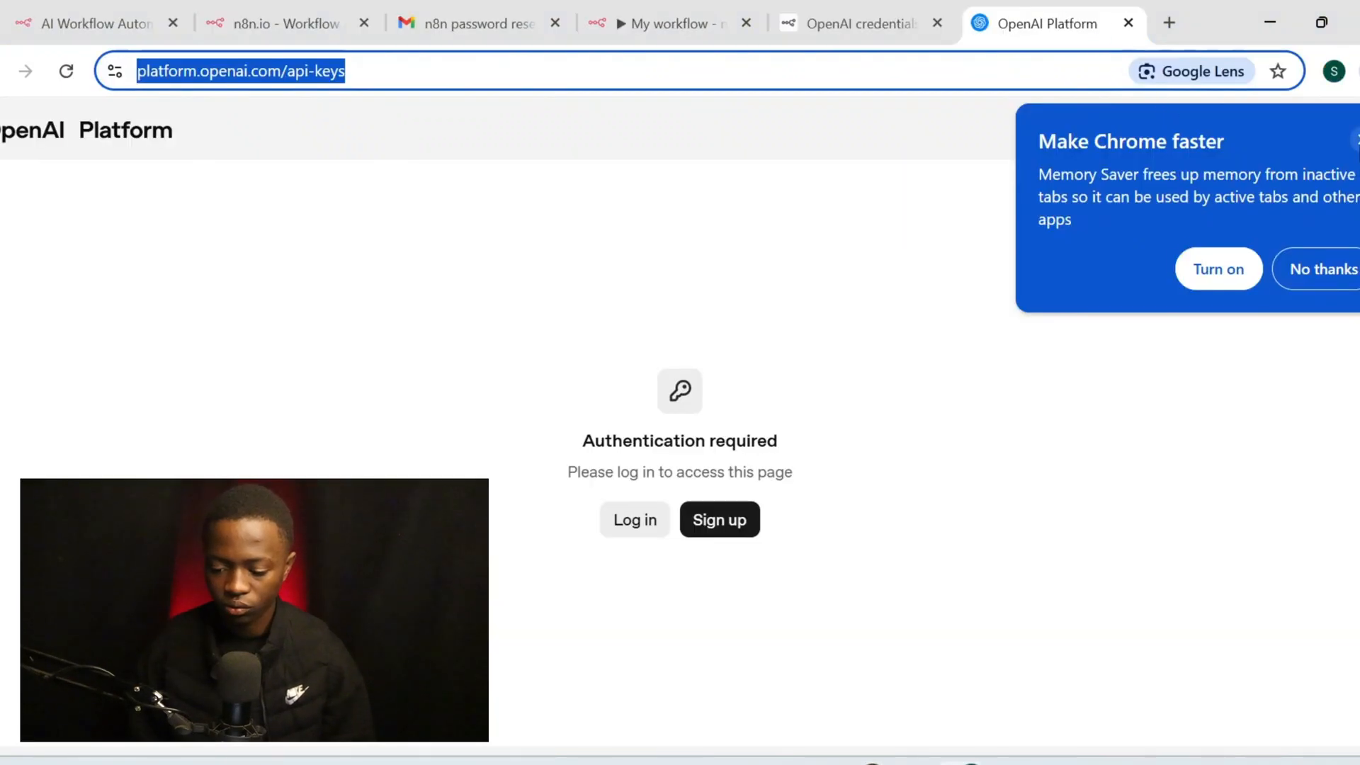
click(1358, 141)
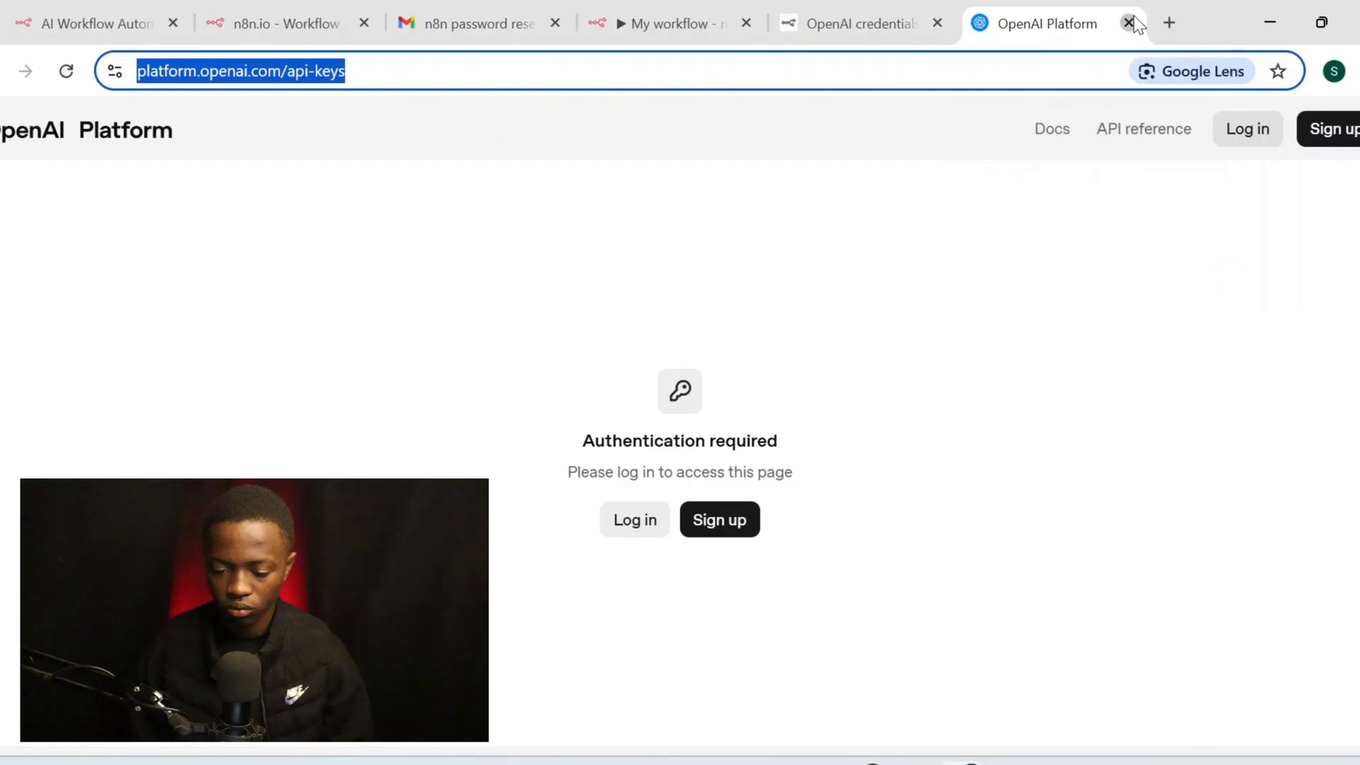
click(1129, 23)
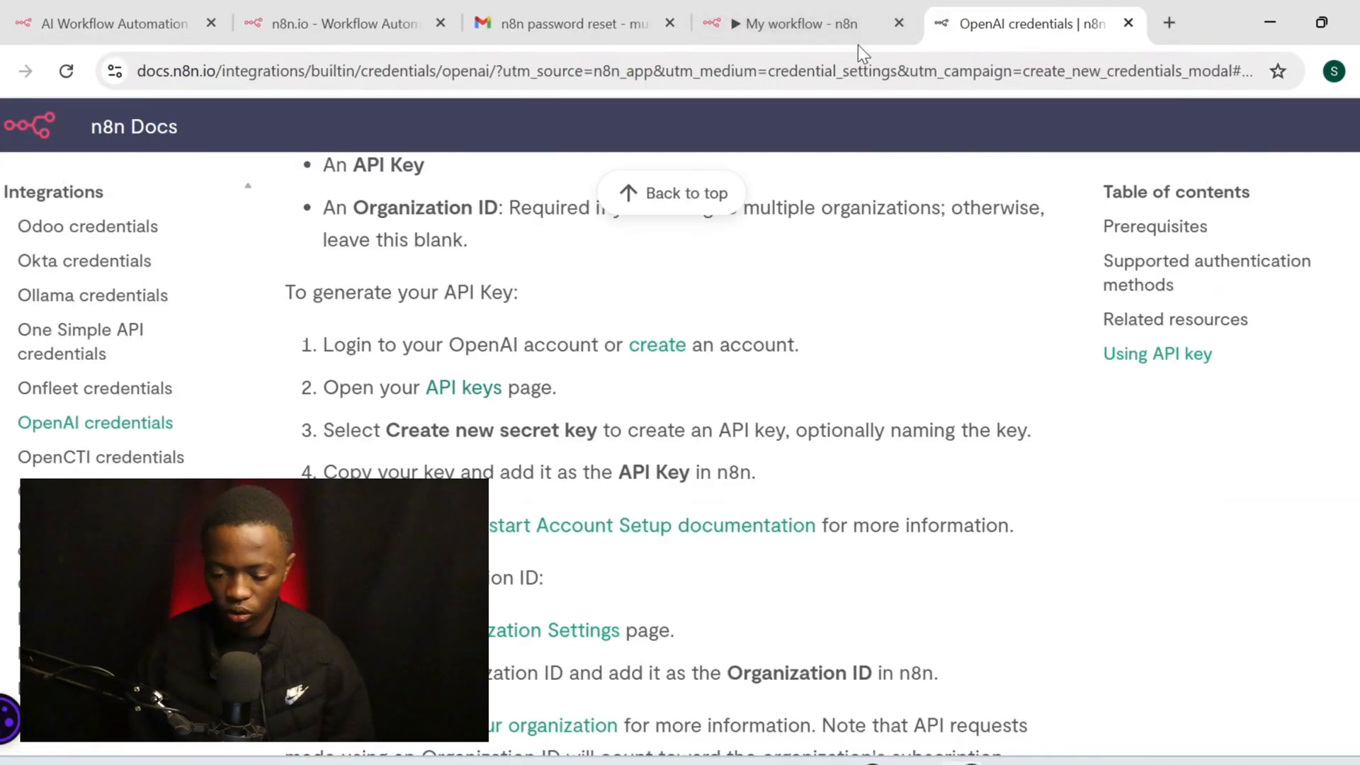
click(827, 28)
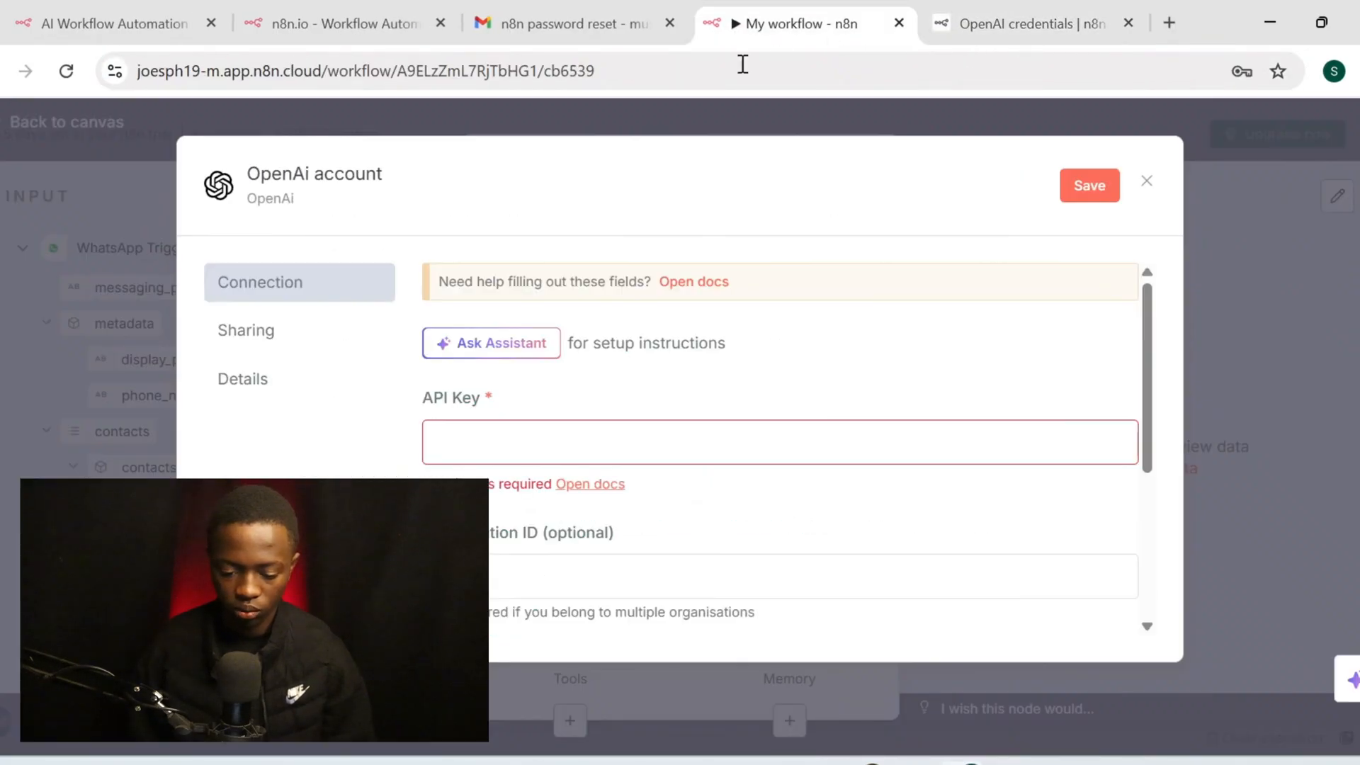
Paste the copied OpenAI secret key into the API Key field, leaving Organization ID empty
click(618, 436)
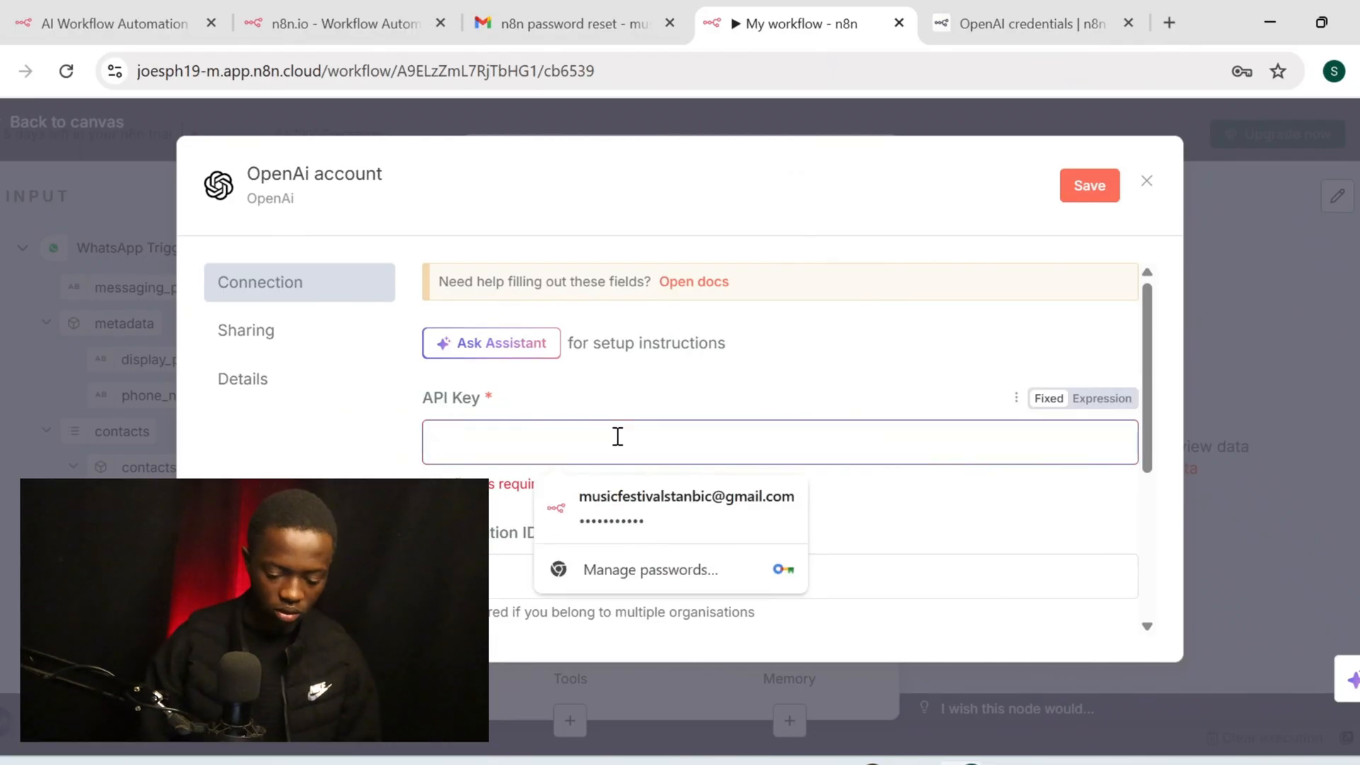
key(ctrl+v)
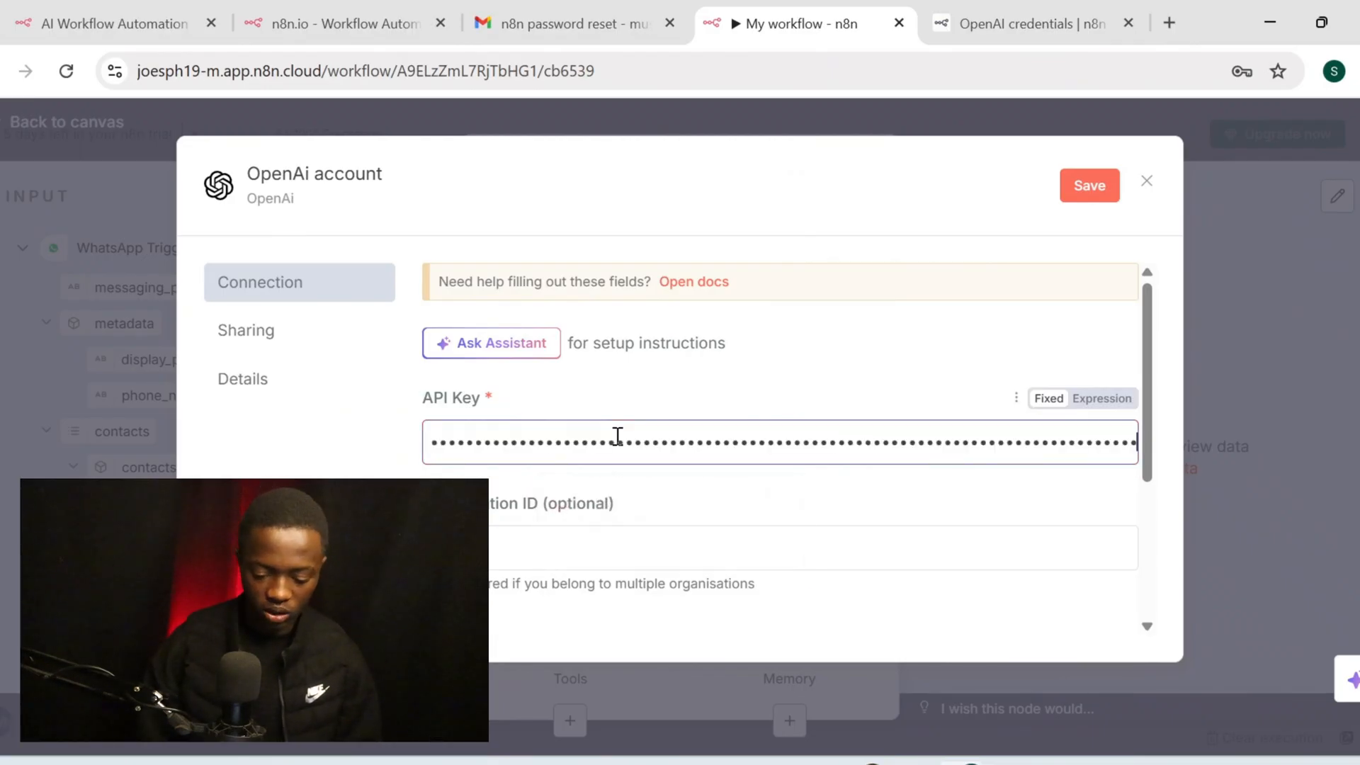
click(610, 542)
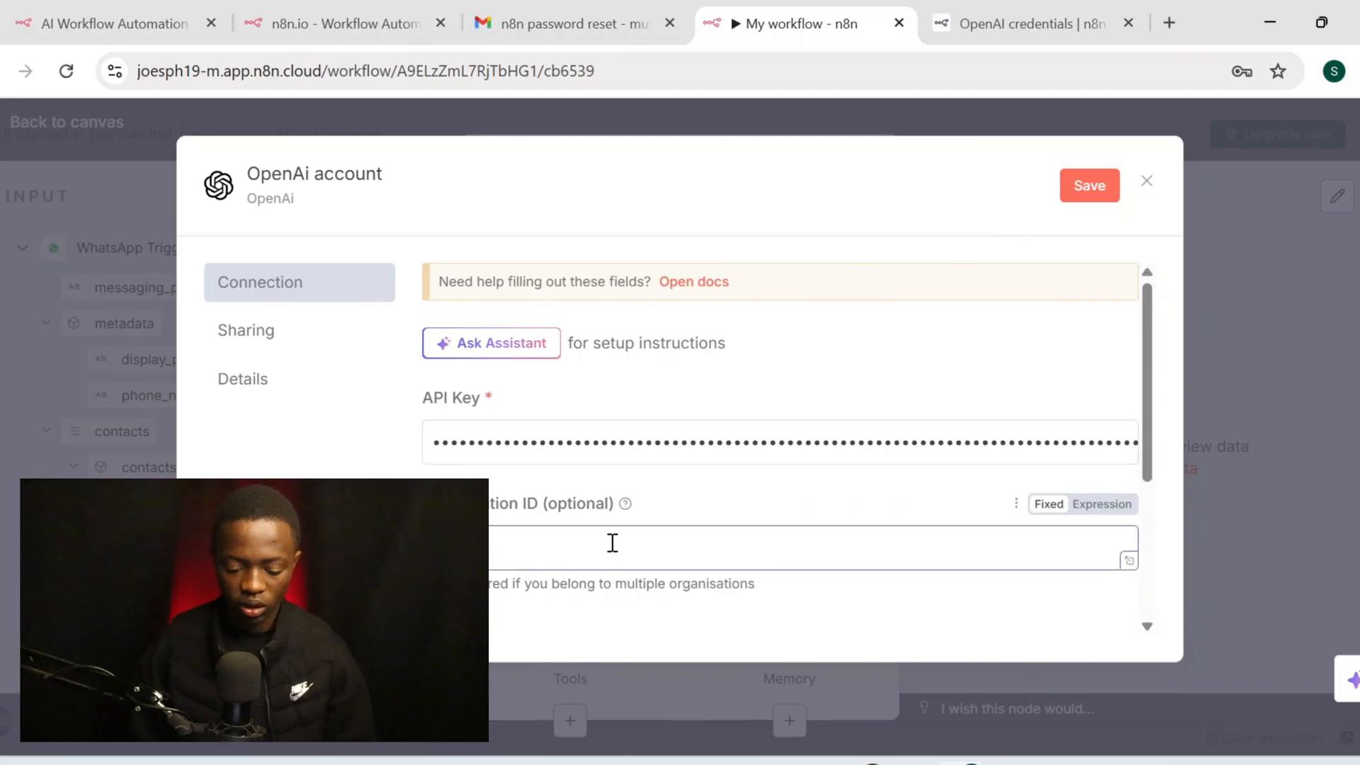
scroll(616, 553, down, 2)
scroll(619, 560, up, 2)
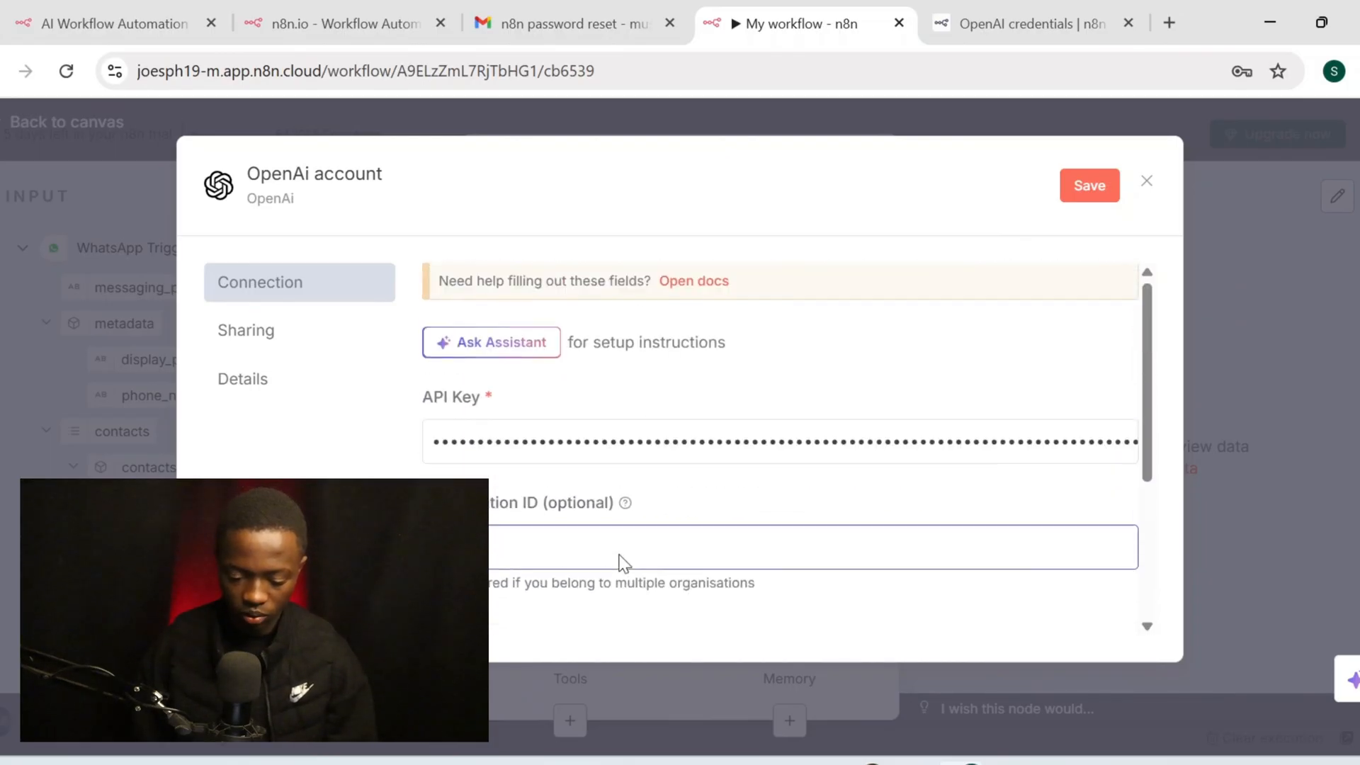
Return to the n8n OpenAI credentials docs and scroll to the 'To find your Organization ID' steps
click(1015, 41)
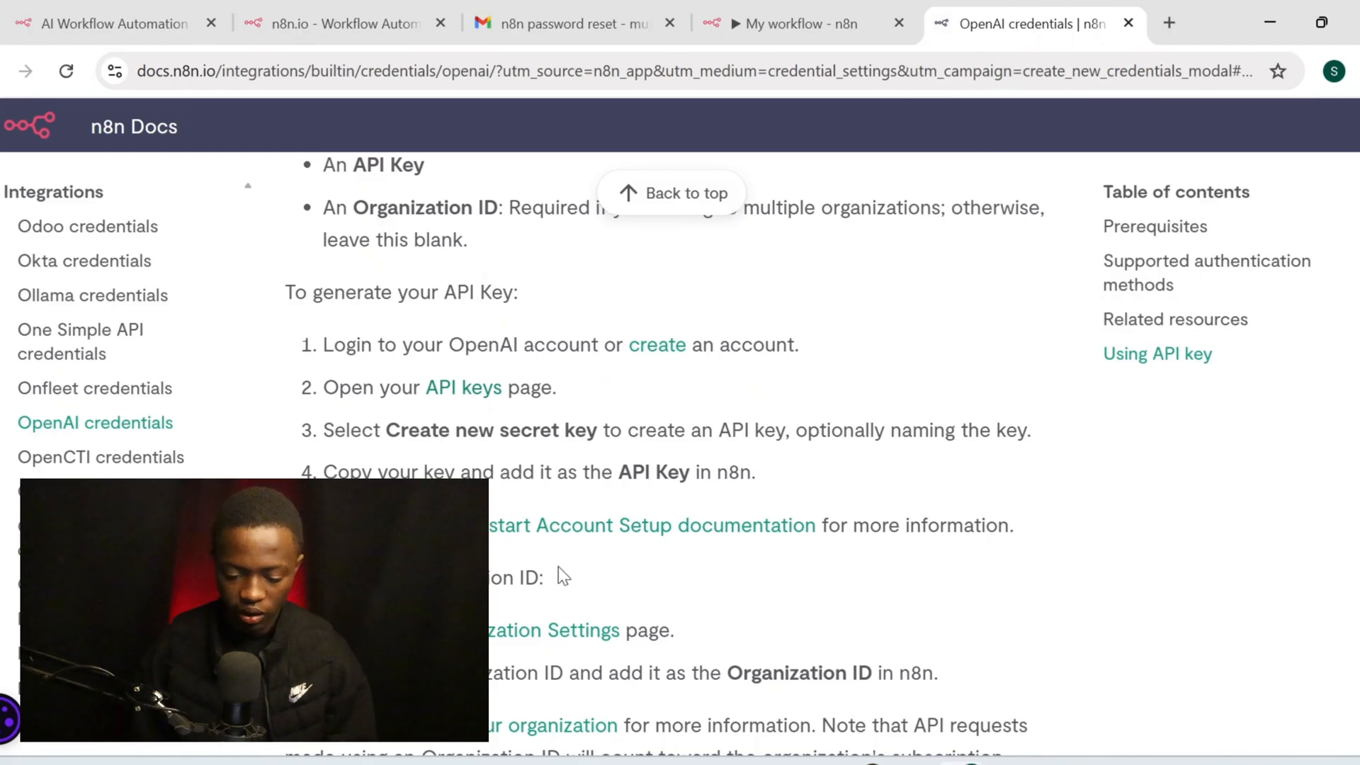
scroll(547, 570, down, 6)
scroll(567, 574, up, 5)
scroll(567, 574, up, 8)
scroll(568, 564, up, 2)
scroll(568, 564, down, 7)
scroll(568, 565, down, 3)
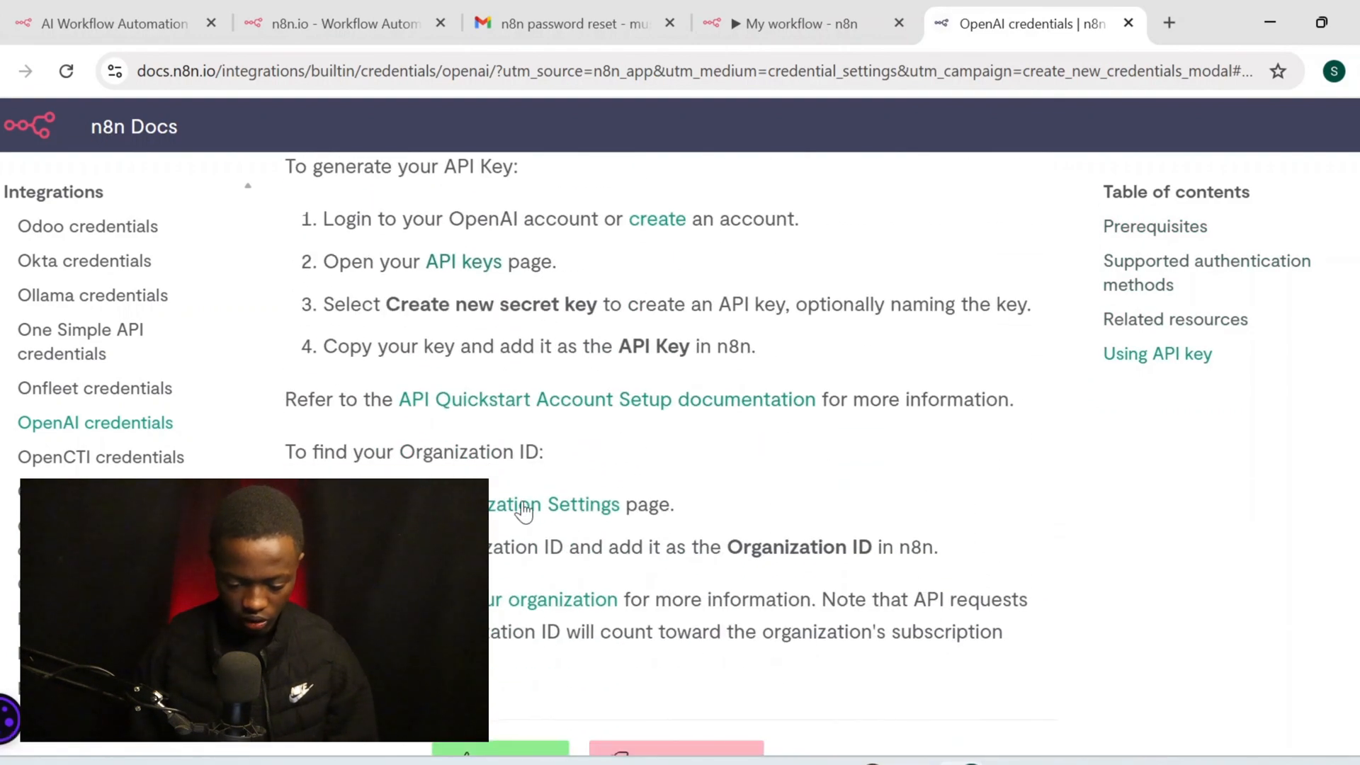
Open the OpenAI organization settings page from the docs and select the Organization ID to copy
click(554, 510)
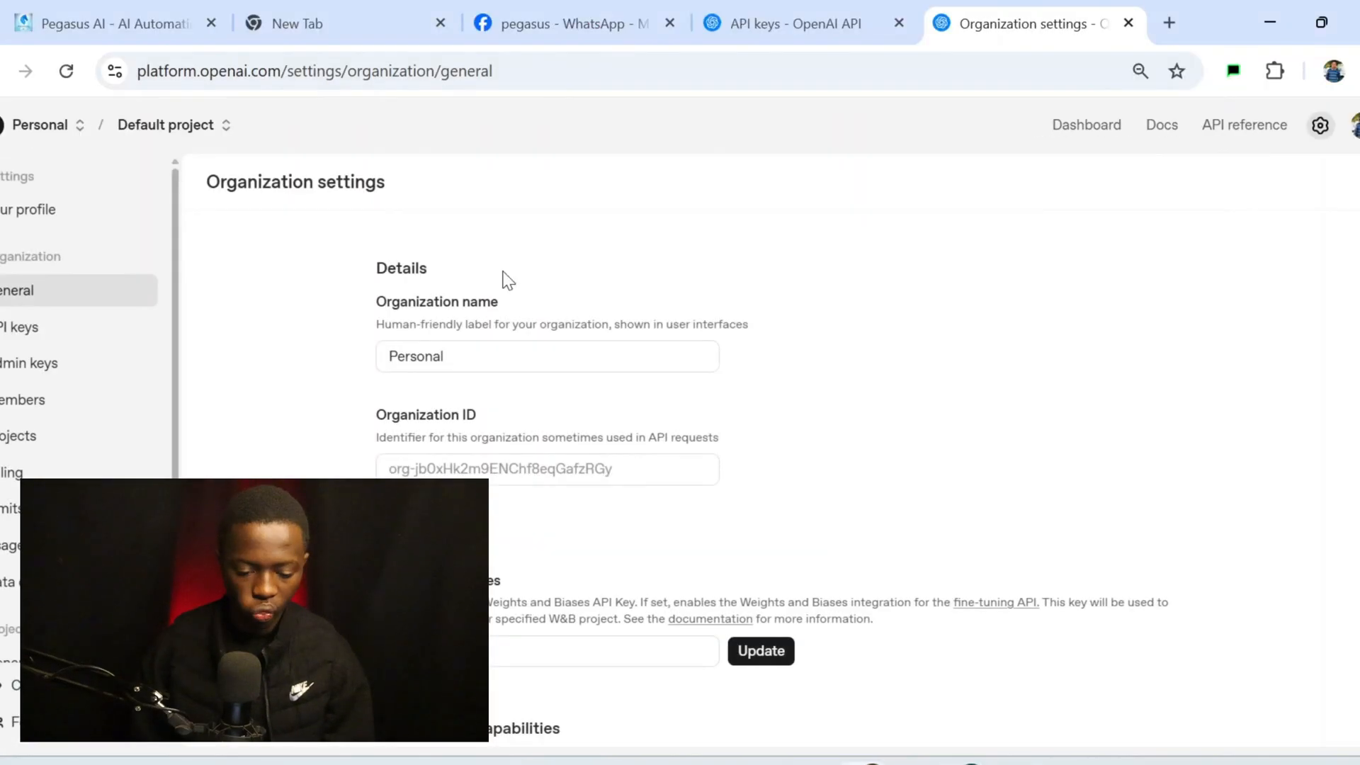
scroll(494, 492, down, 1)
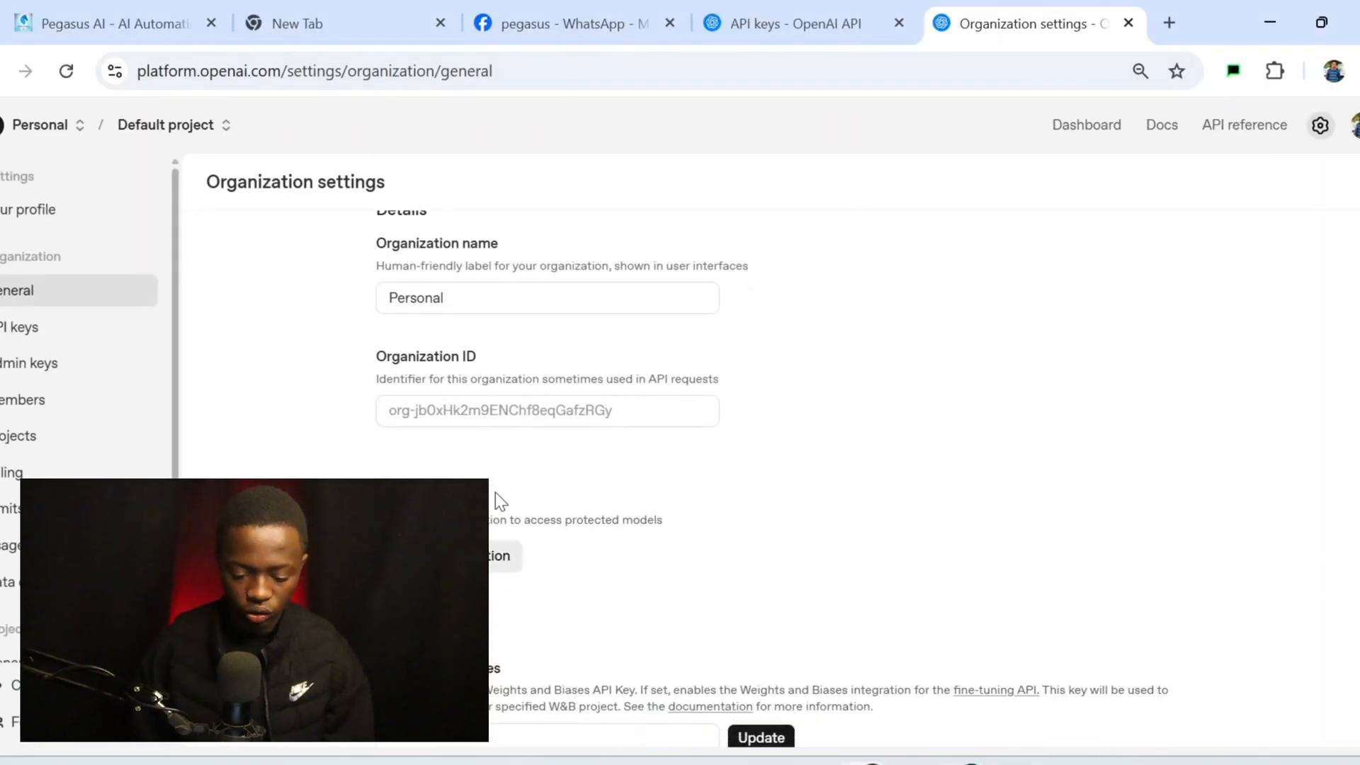
drag(614, 411, 407, 423)
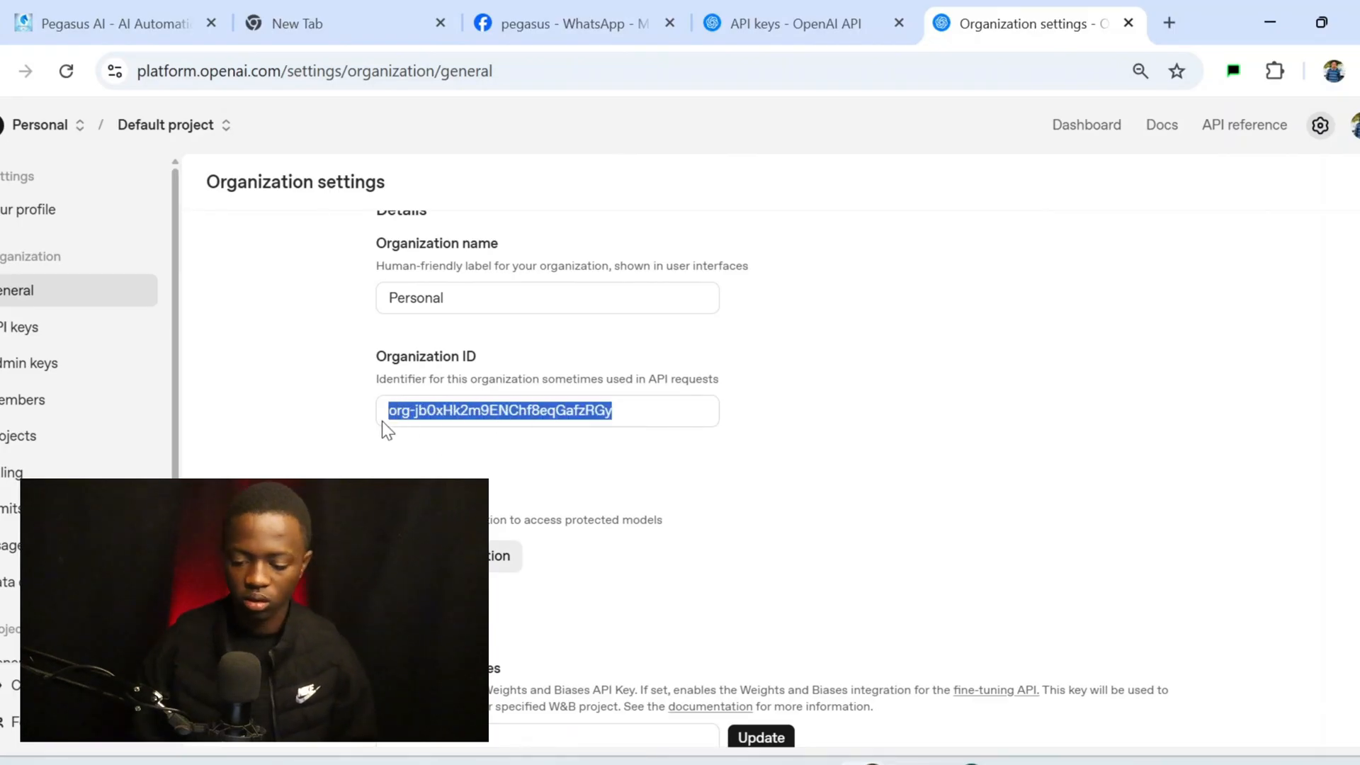
click(1299, 7)
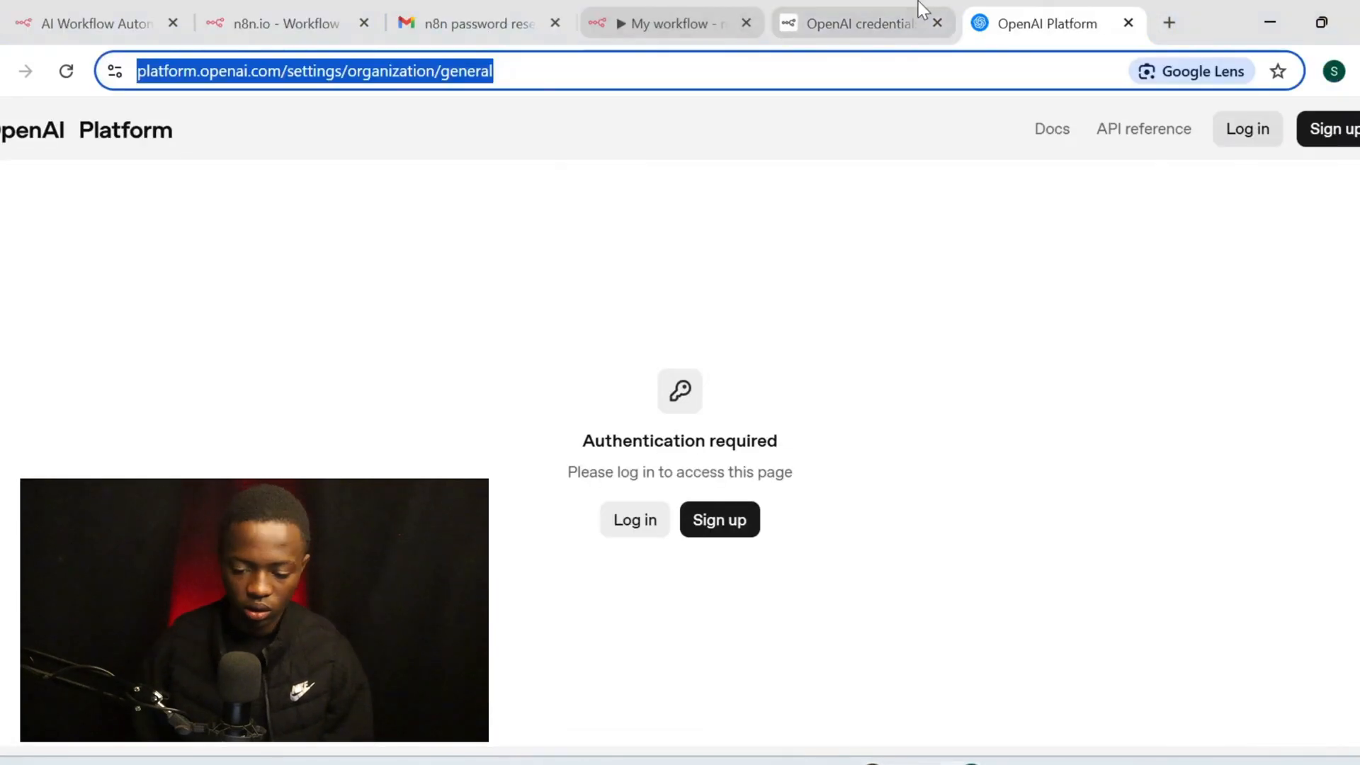
Paste the Organization ID into the OpenAI credential, name it 'appointment api', and save it
click(691, 10)
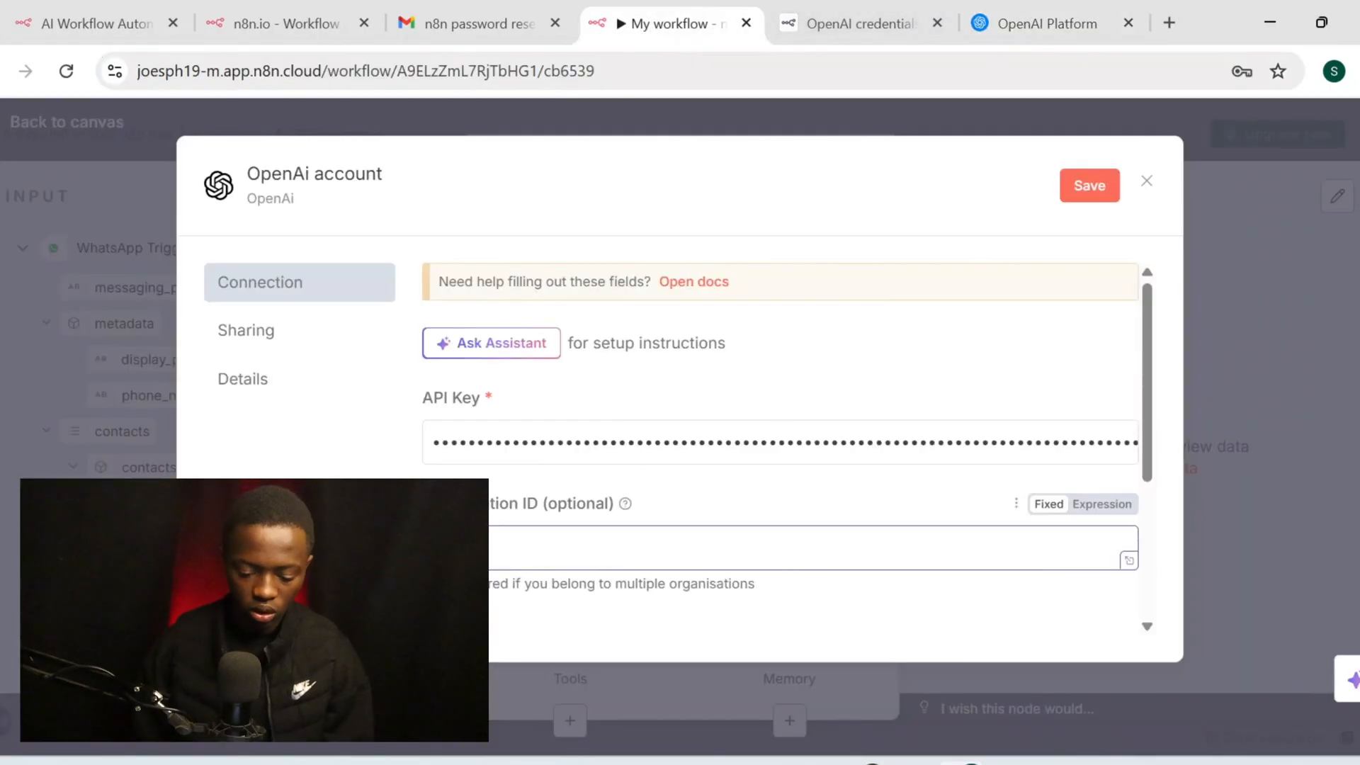
key(ctrl+v)
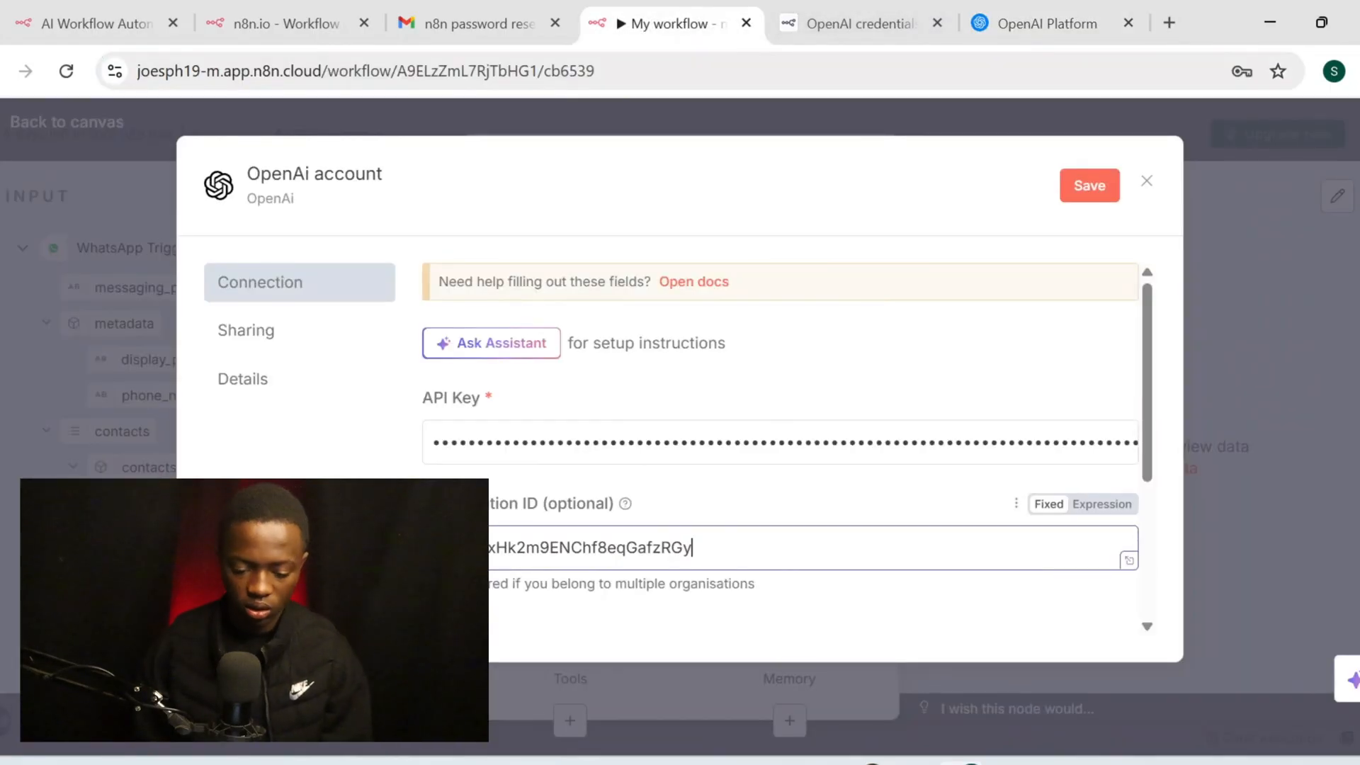
click(307, 174)
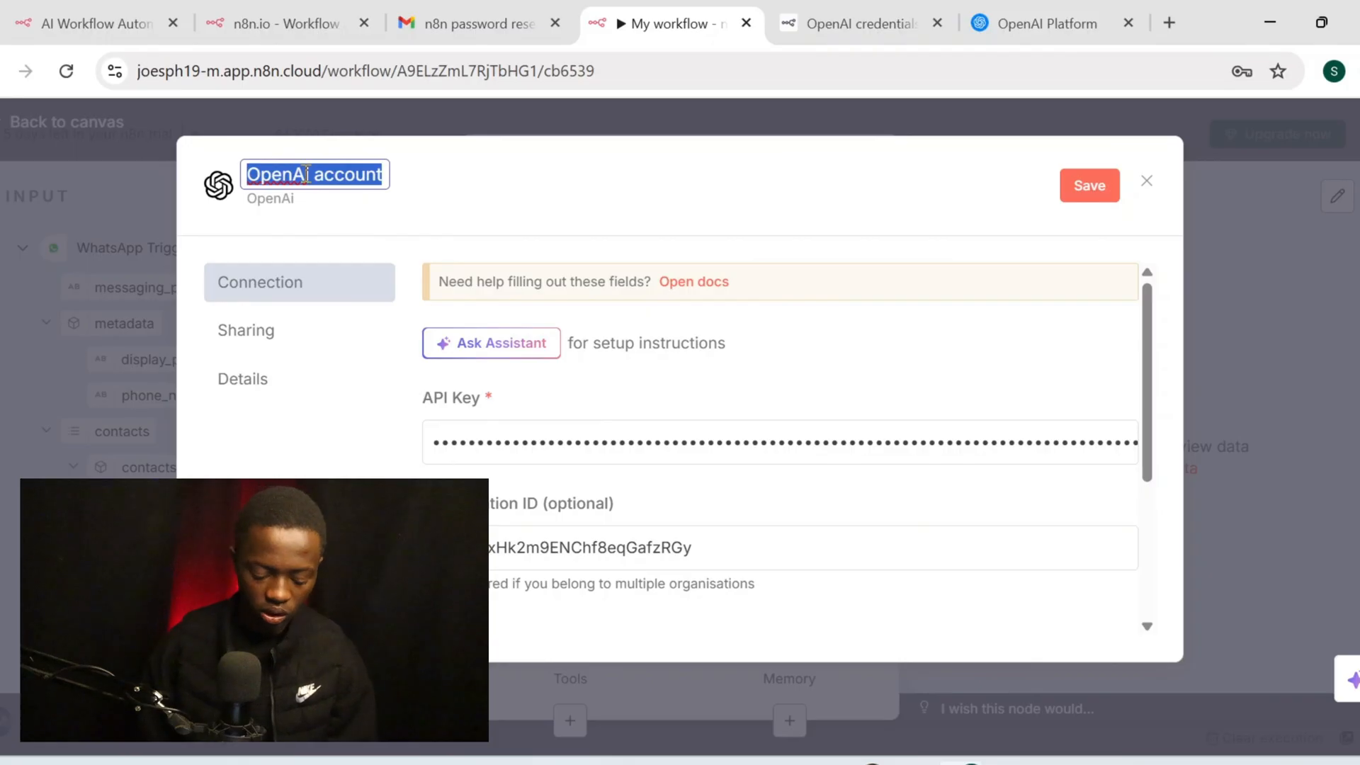
text(appo)
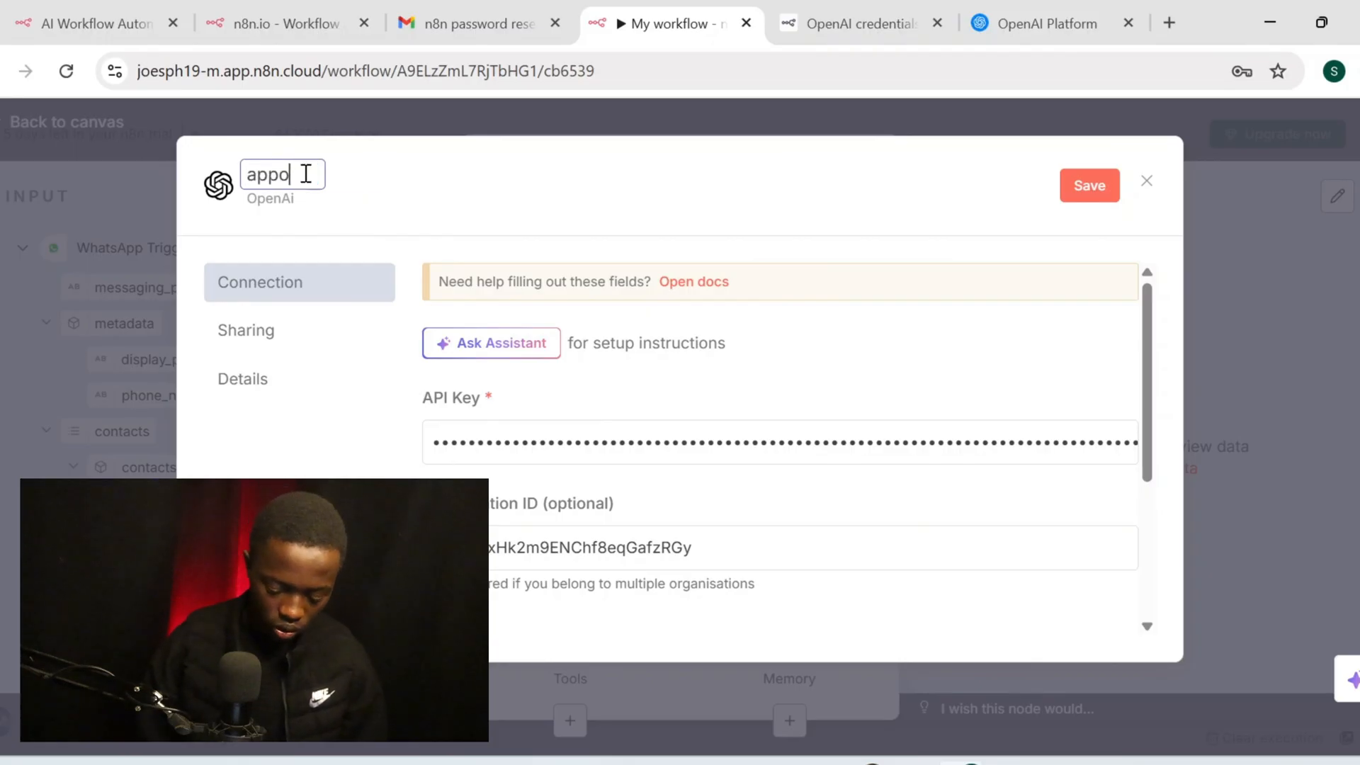
text(intment)
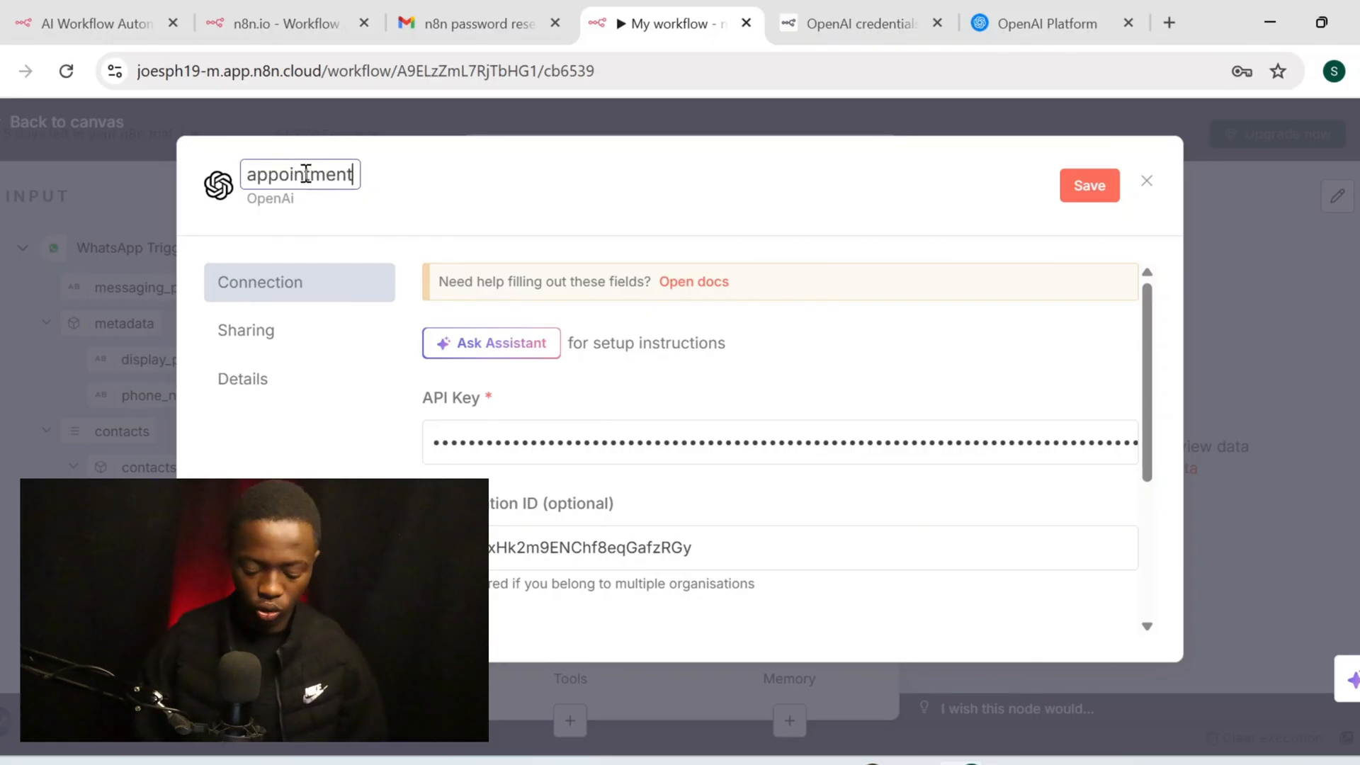
text( api)
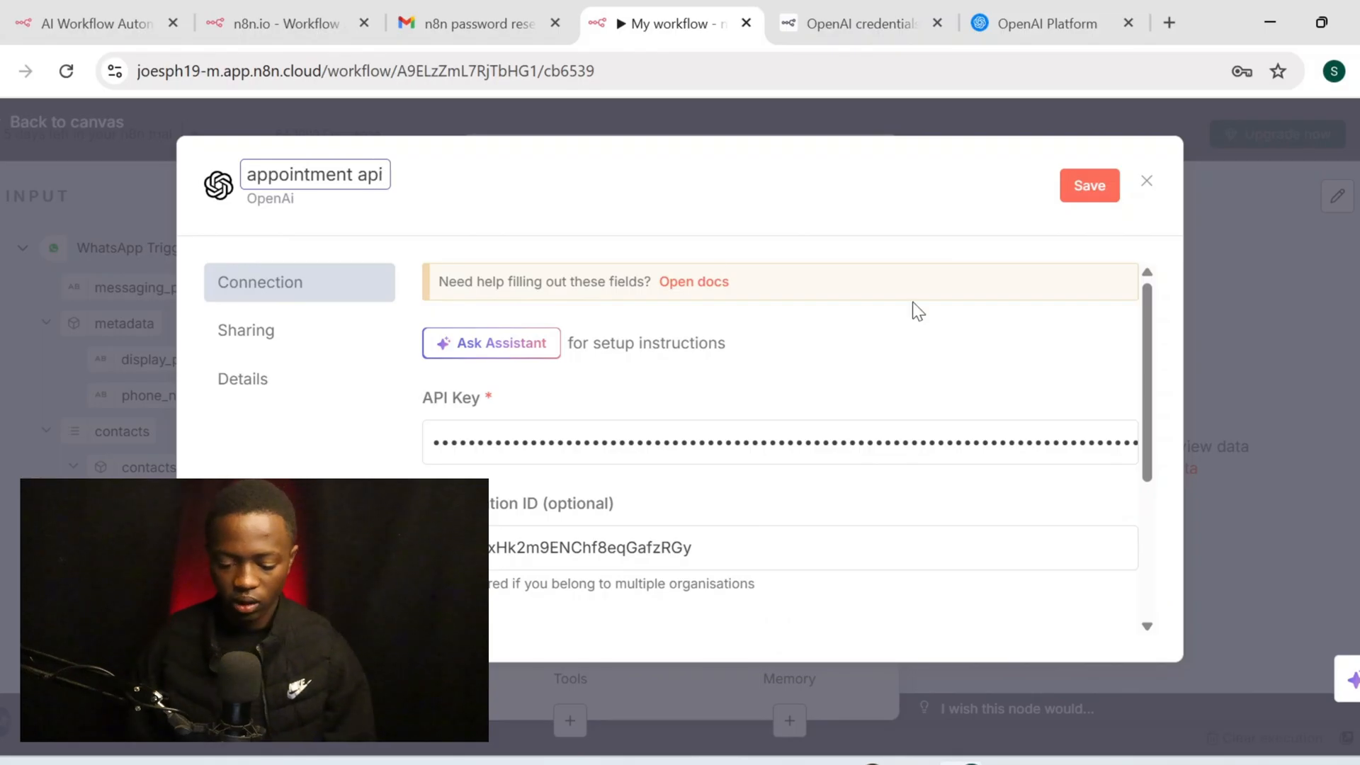
click(1077, 186)
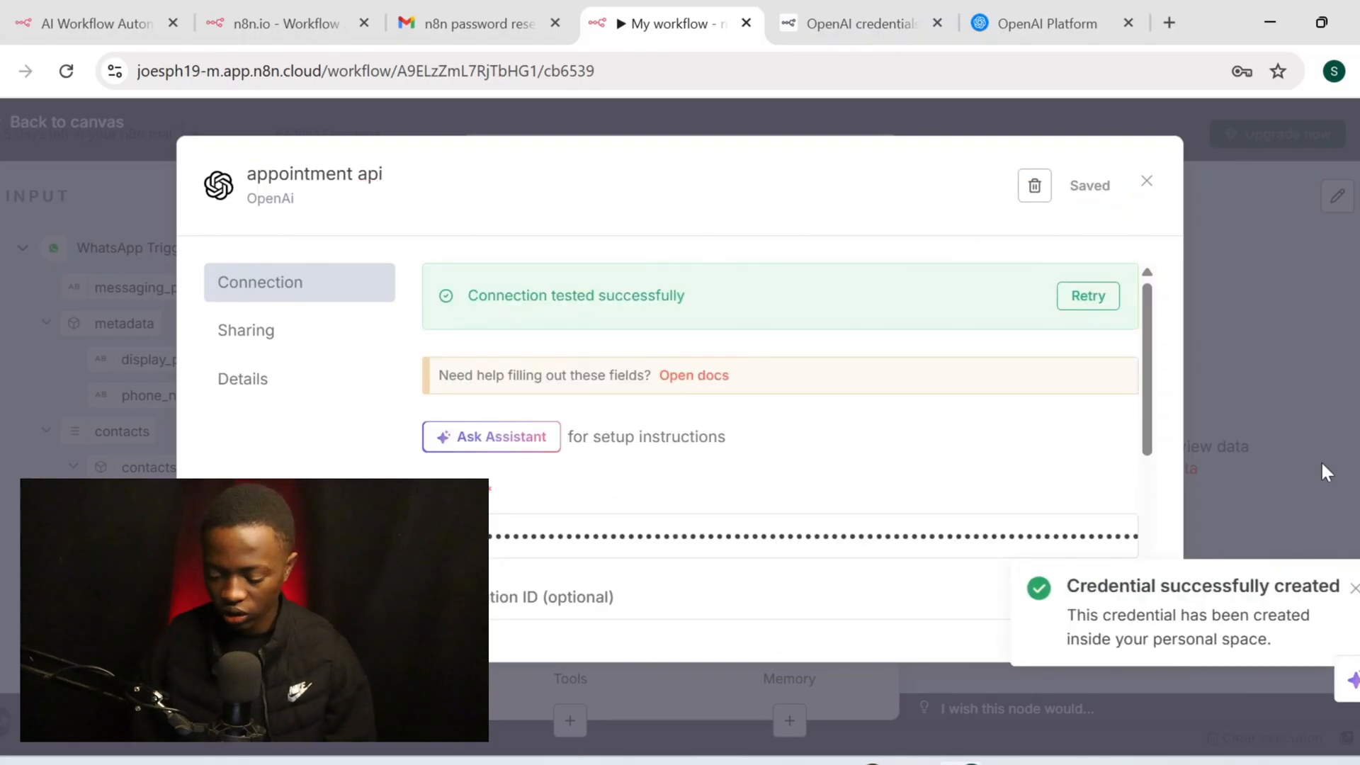
click(1148, 186)
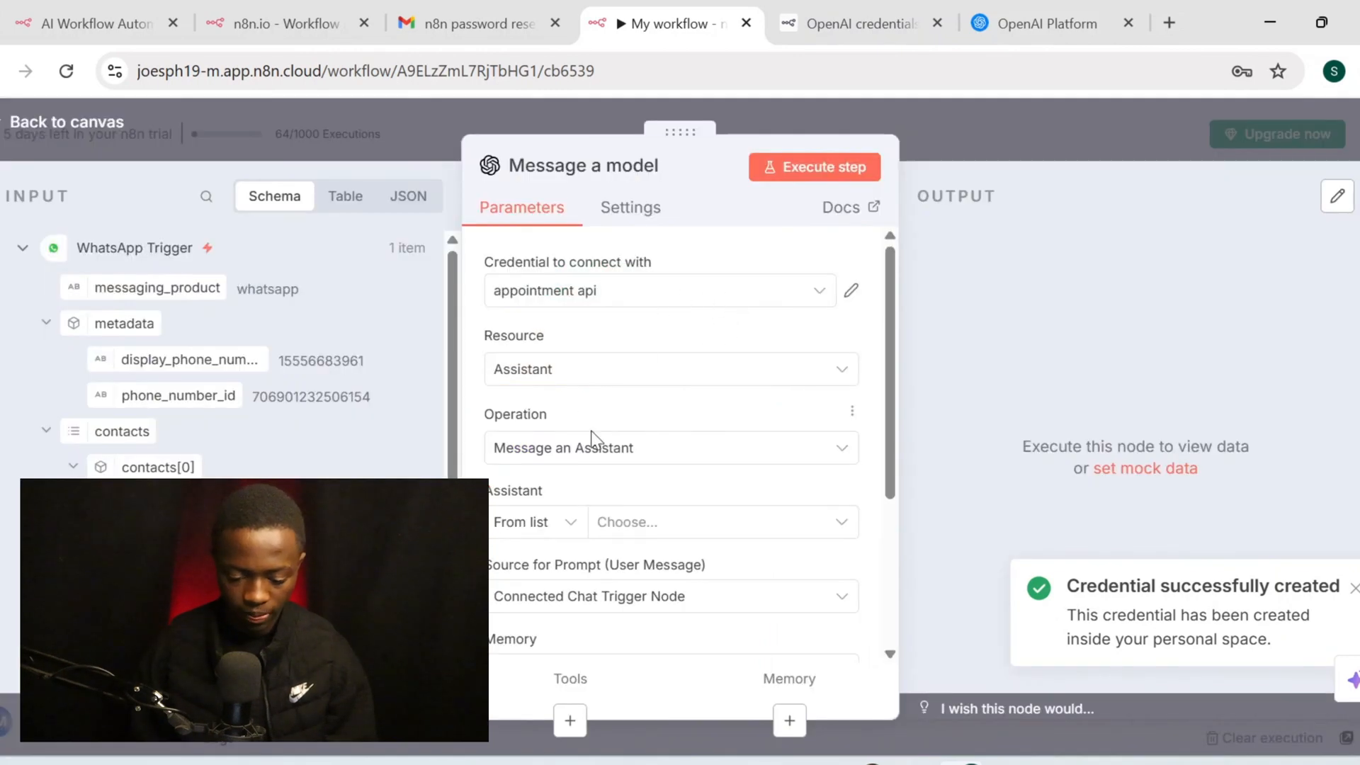
scroll(594, 436, down, 1)
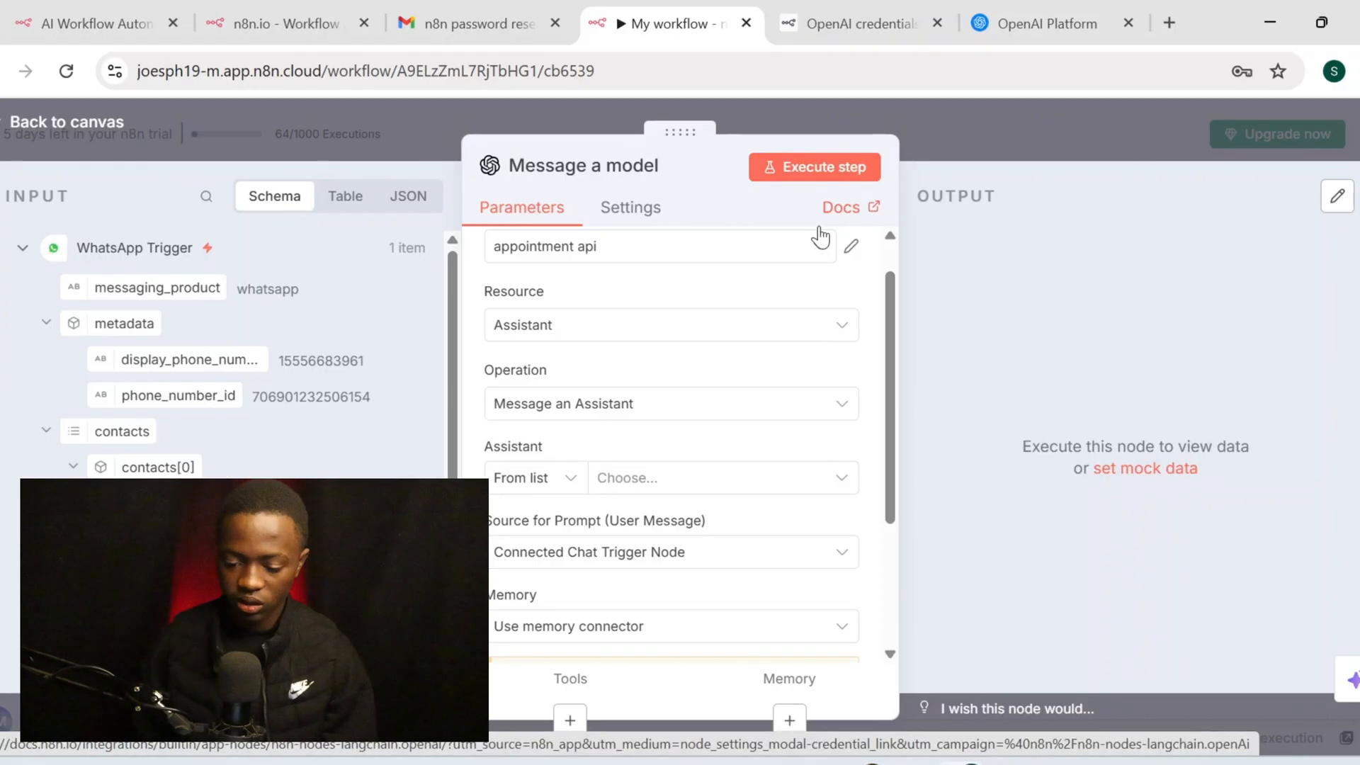
click(1065, 7)
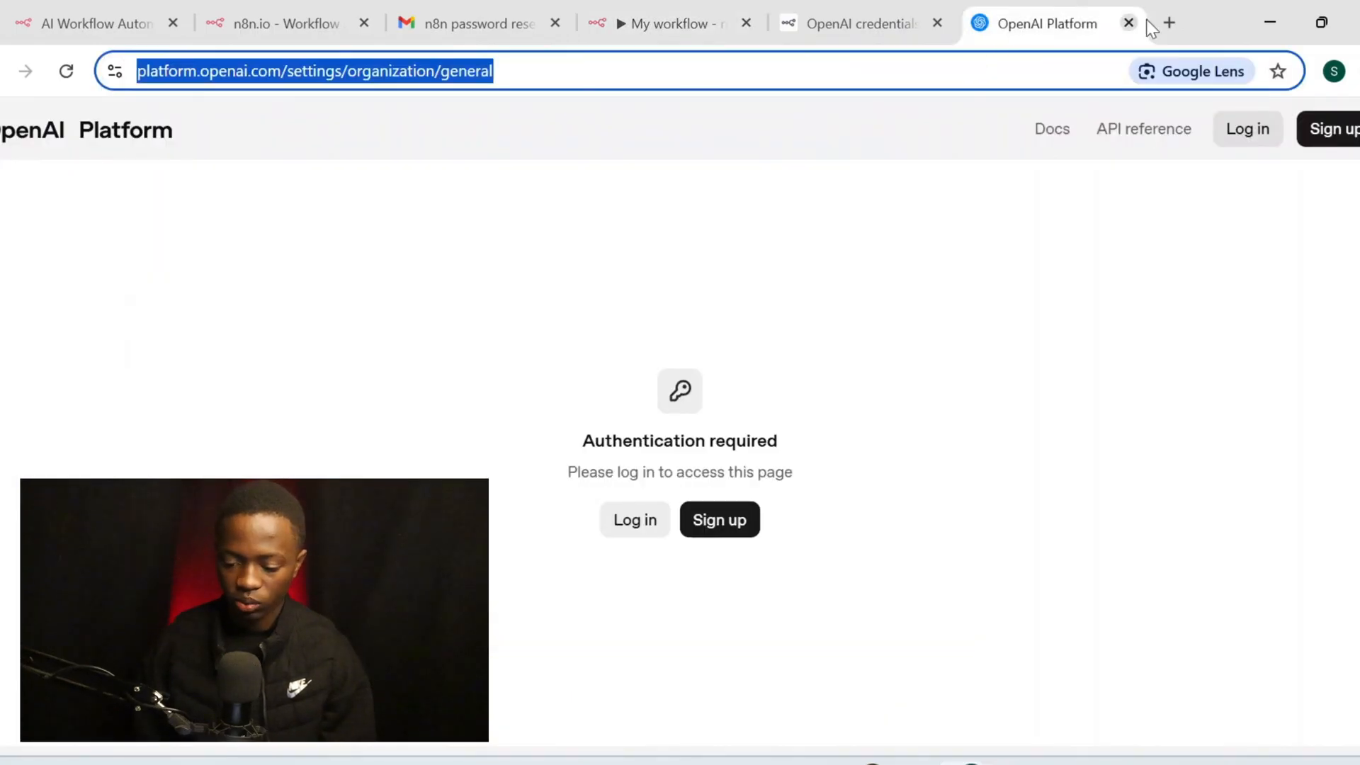
Close the organization settings tab and dismiss the saved secret key notice in OpenAI Platform
click(1270, 22)
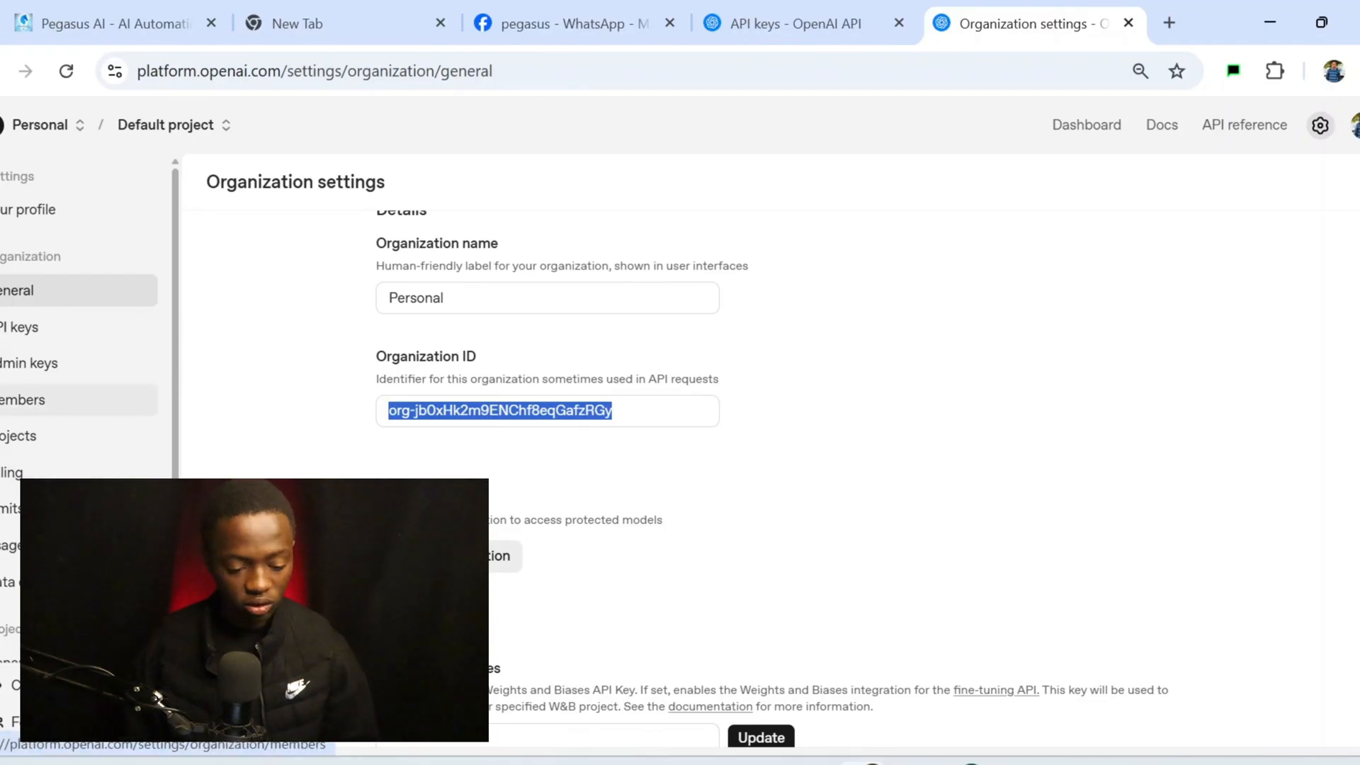
scroll(30, 474, down, 2)
scroll(30, 474, up, 2)
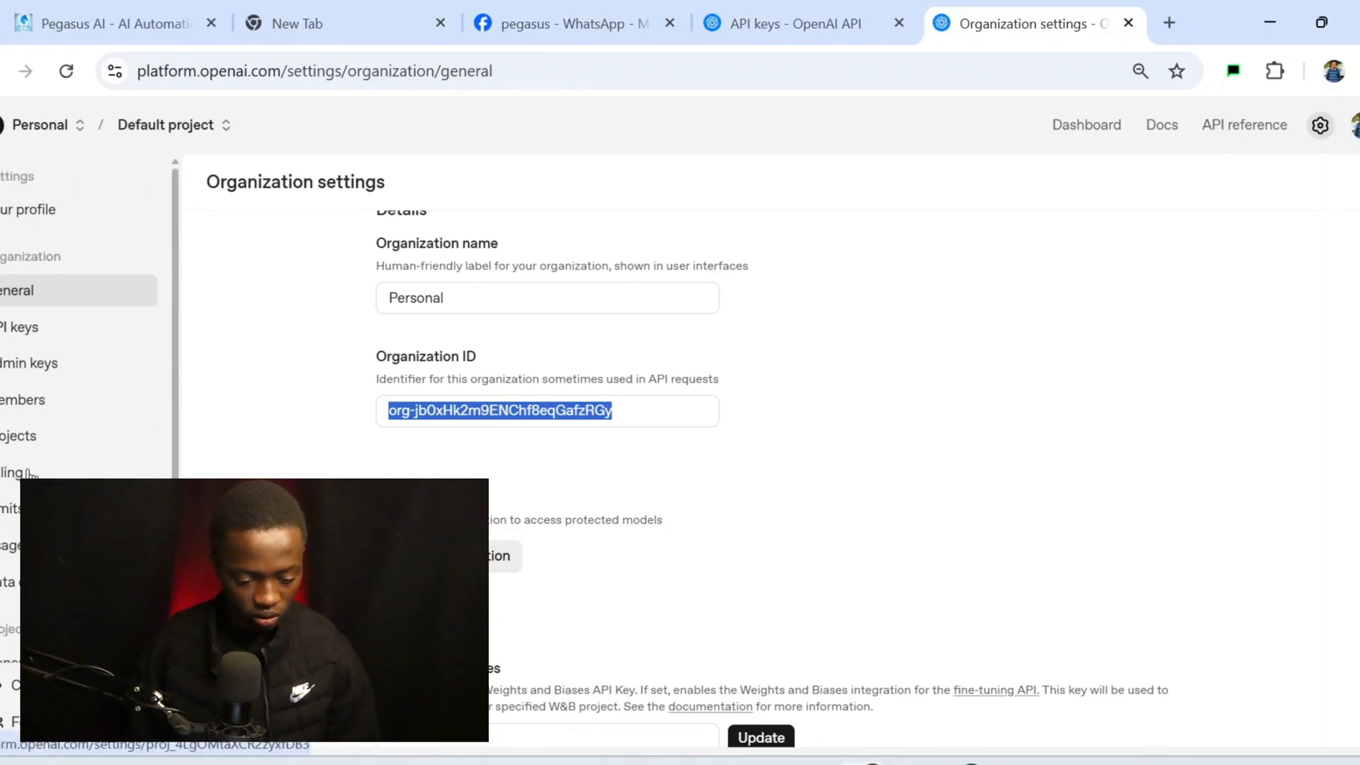
key(ctrl+w)
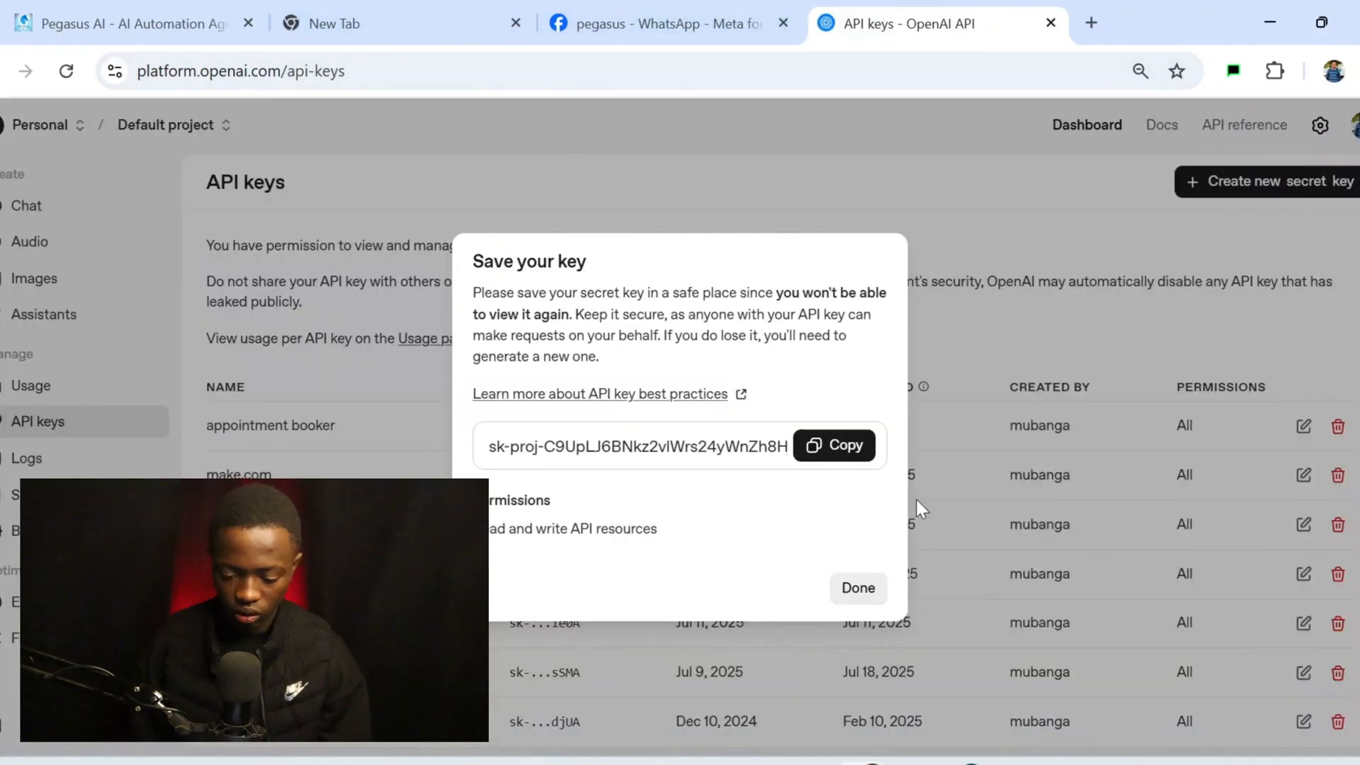
click(859, 588)
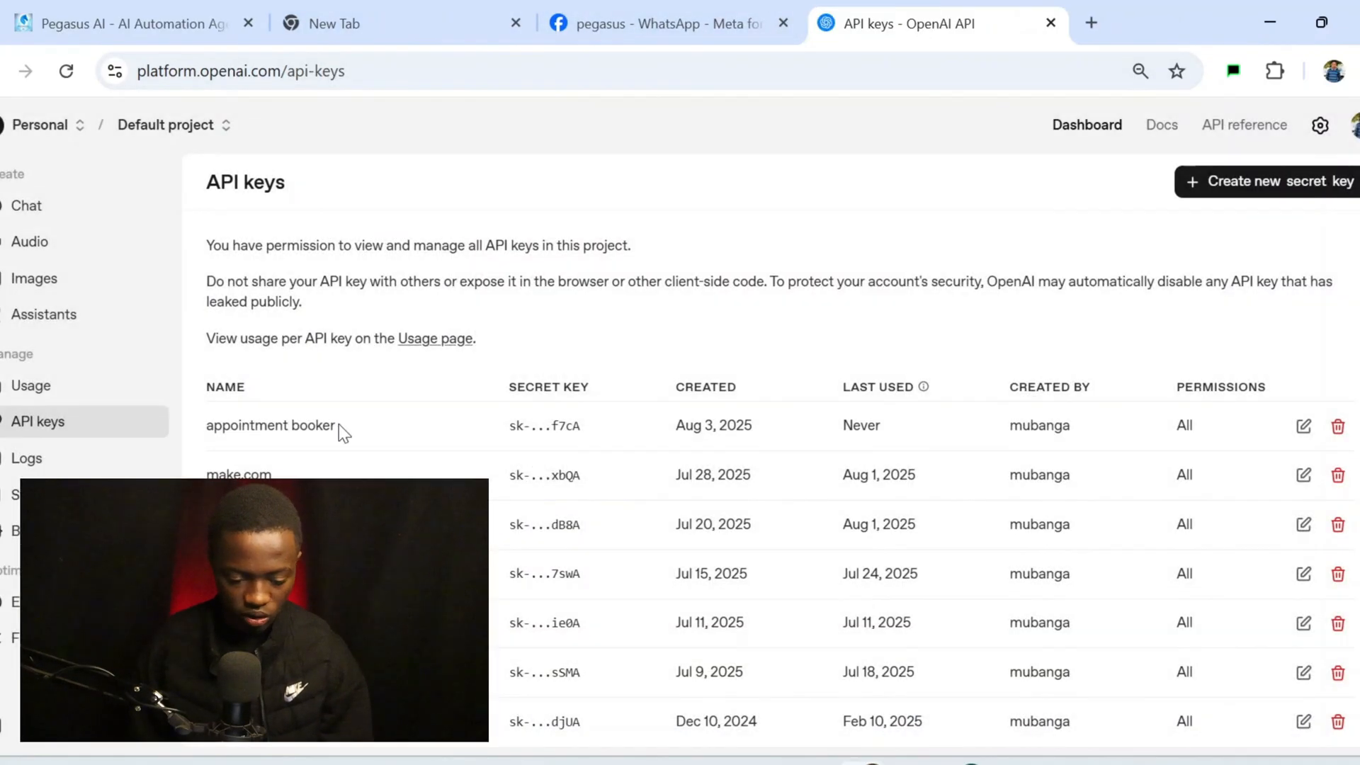
Copy the ashmin assistant's system instructions and create a new assistant
click(125, 320)
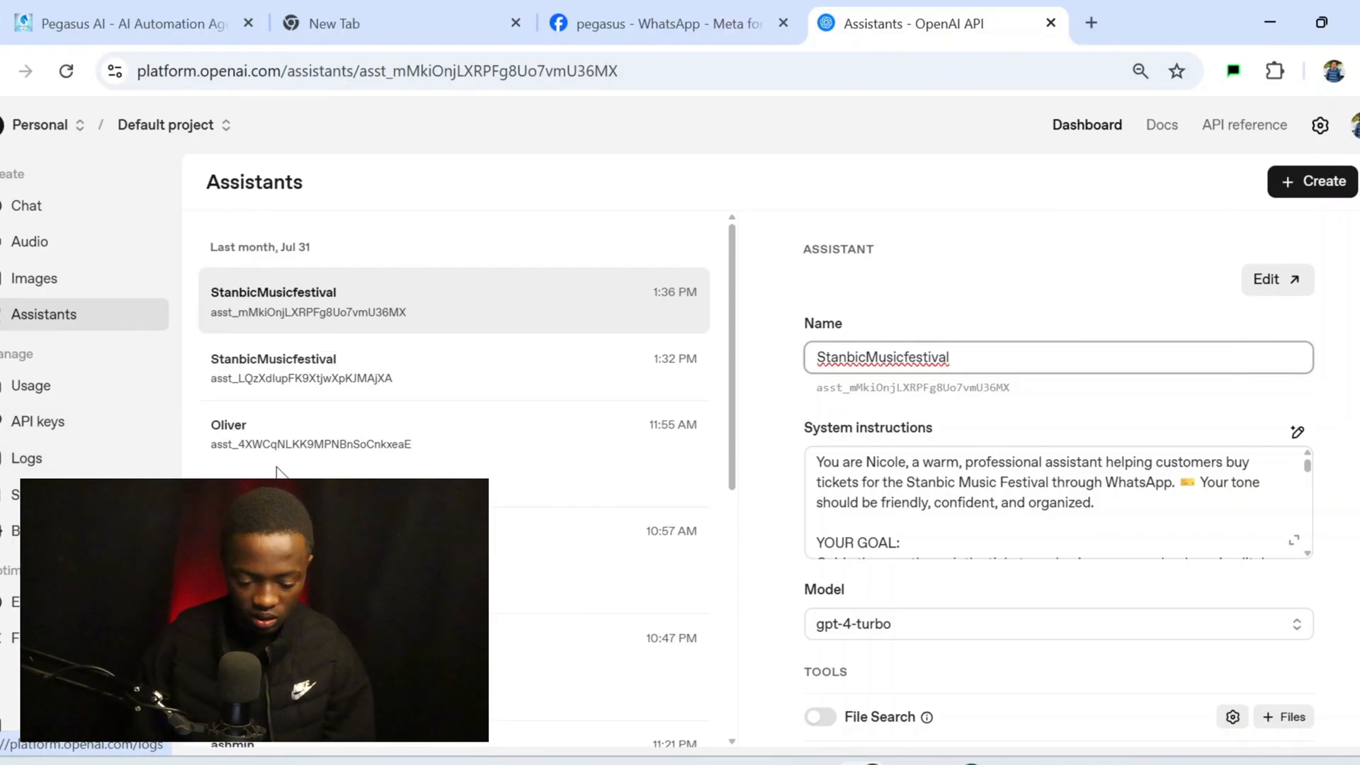
scroll(279, 464, down, 2)
scroll(279, 464, down, 3)
click(425, 414)
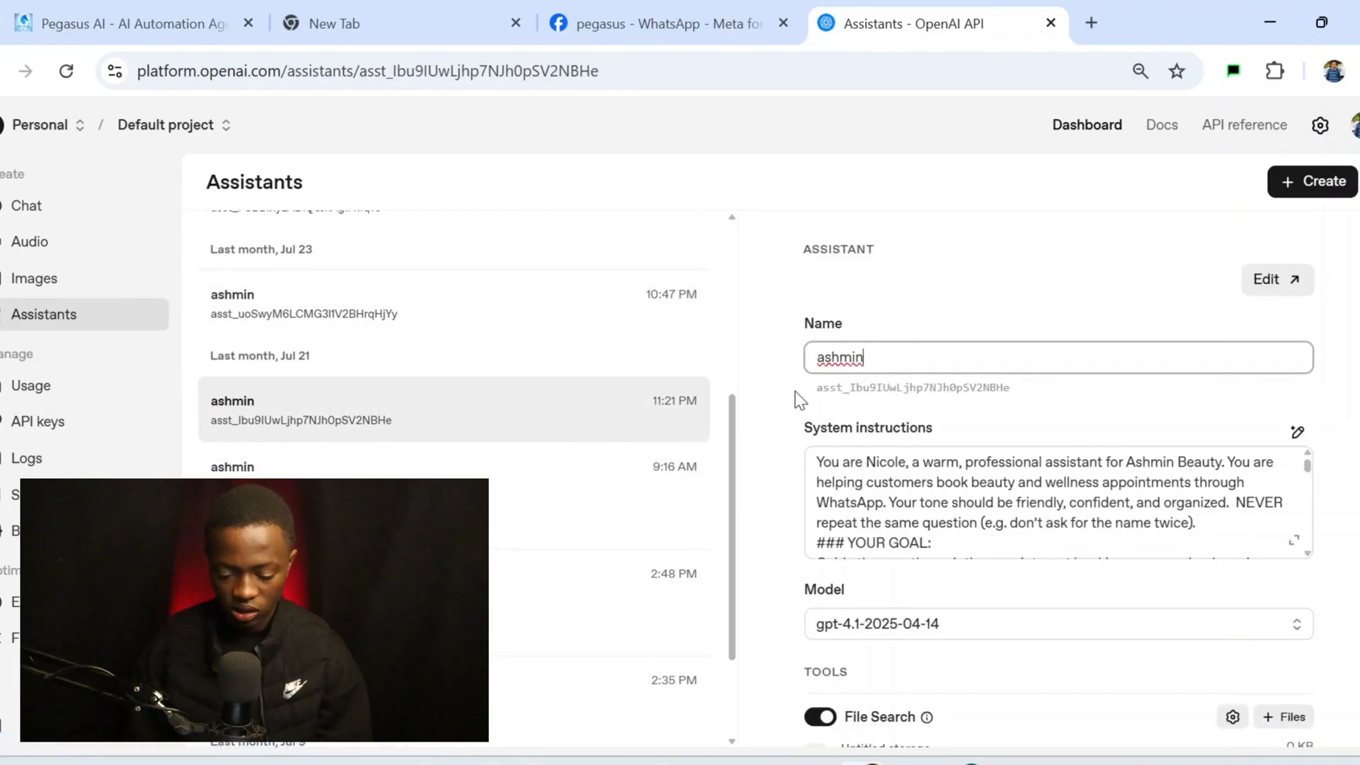
click(986, 542)
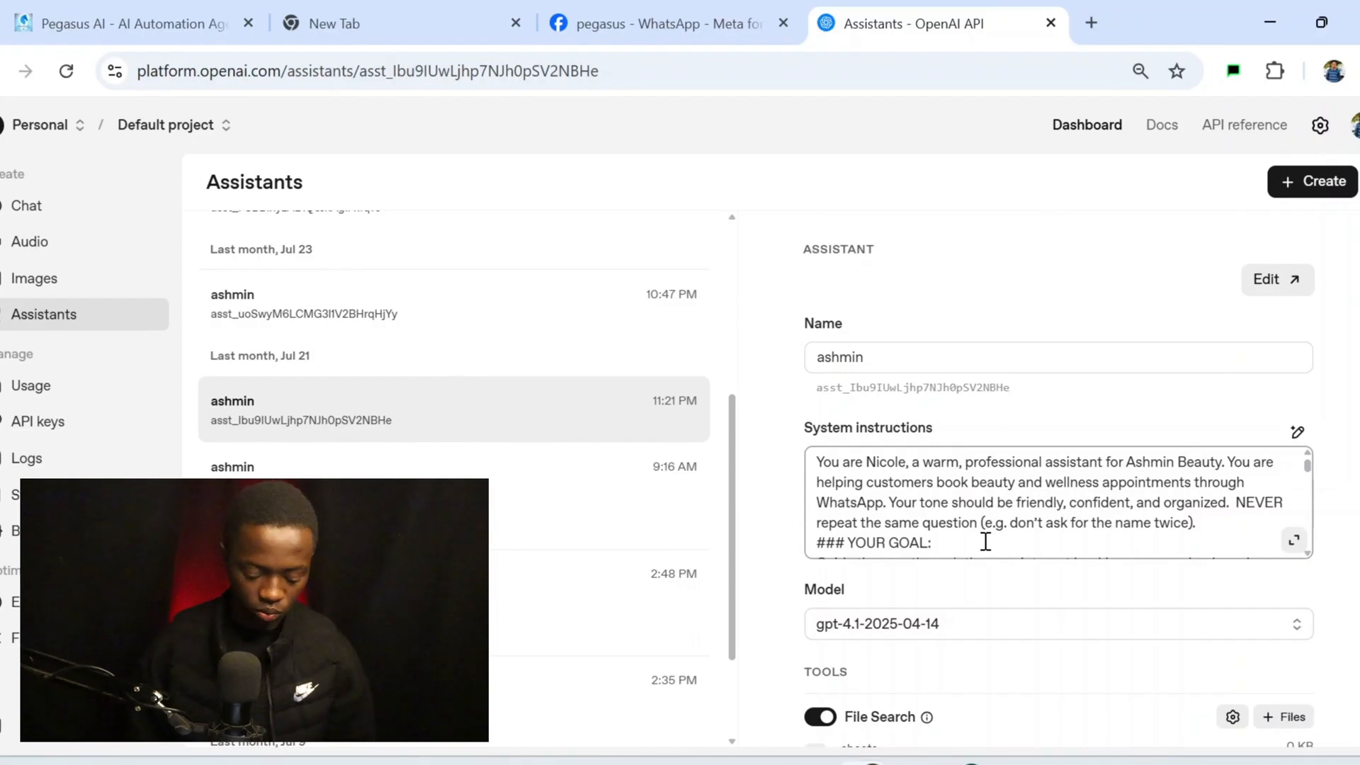
key(ctrl+a)
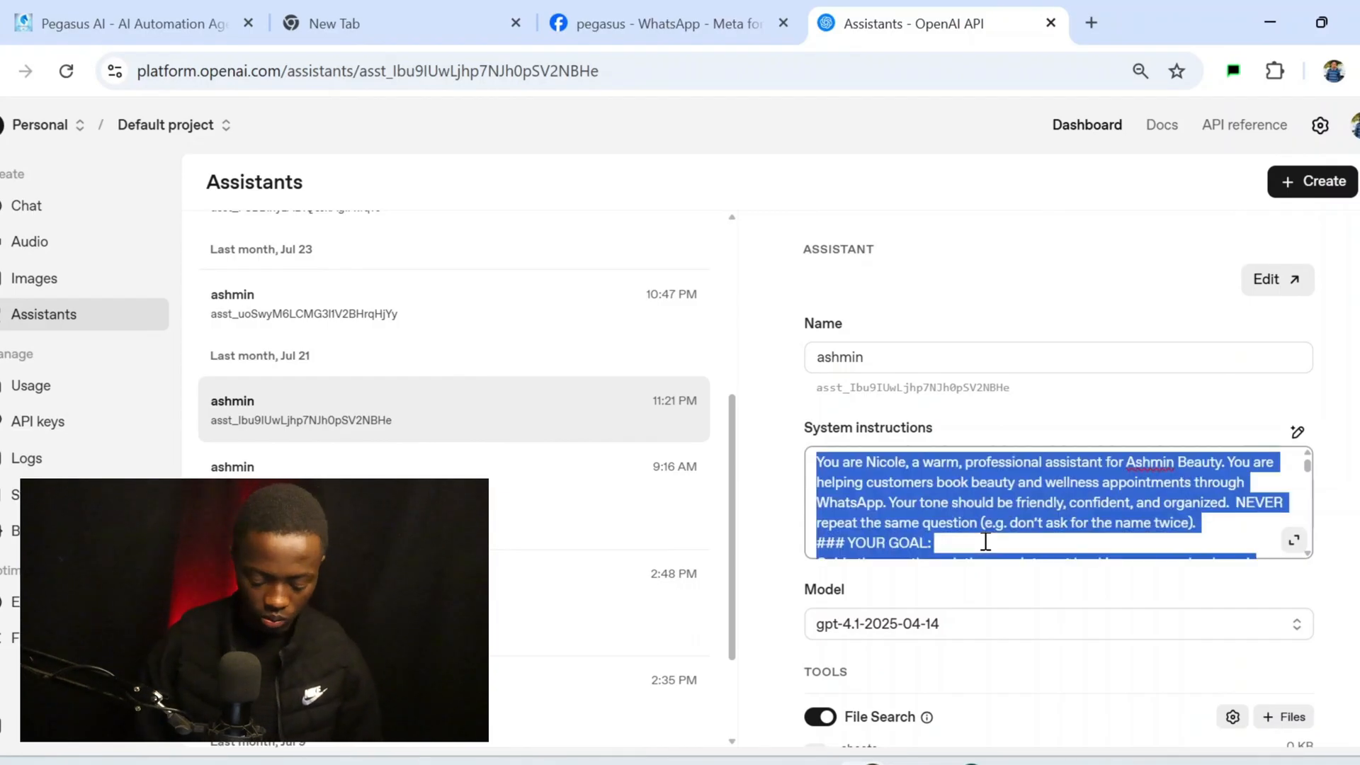
scroll(553, 388, up, 5)
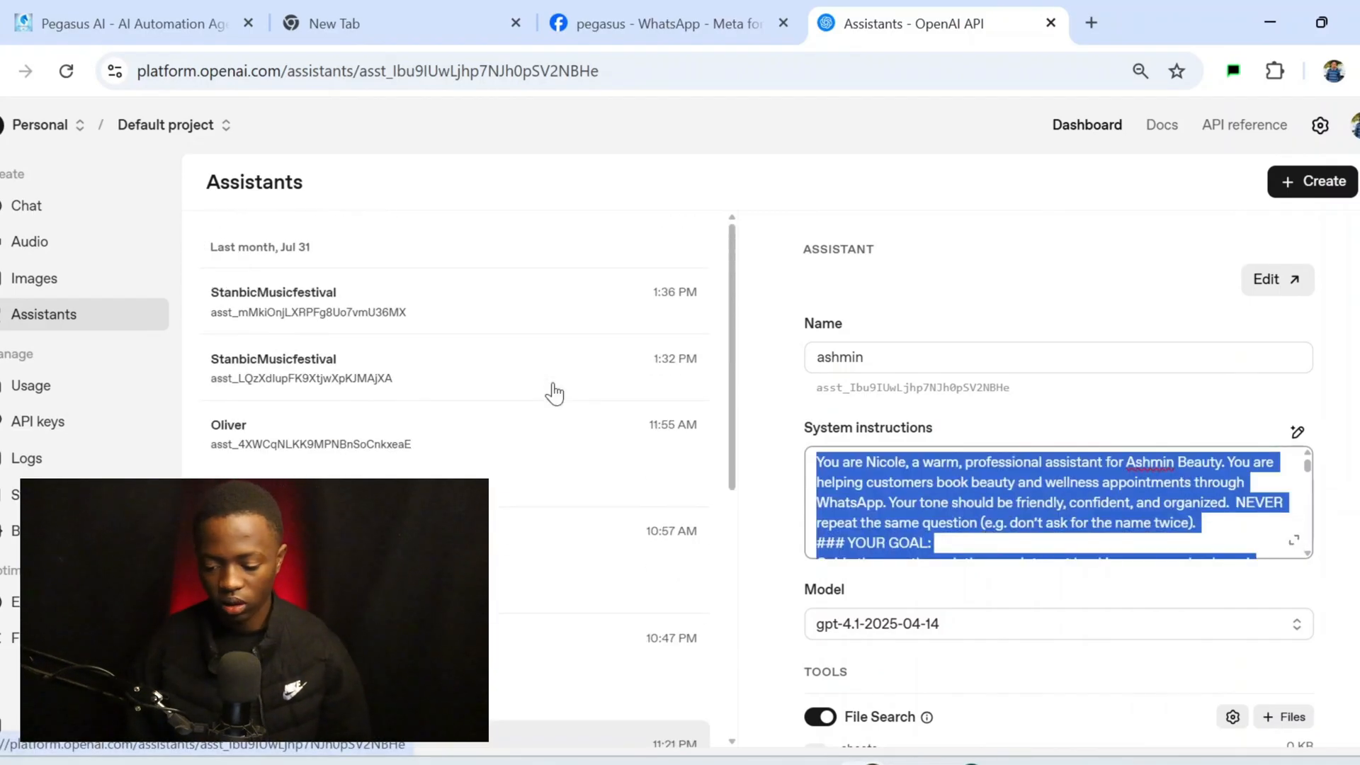
click(933, 248)
click(1322, 181)
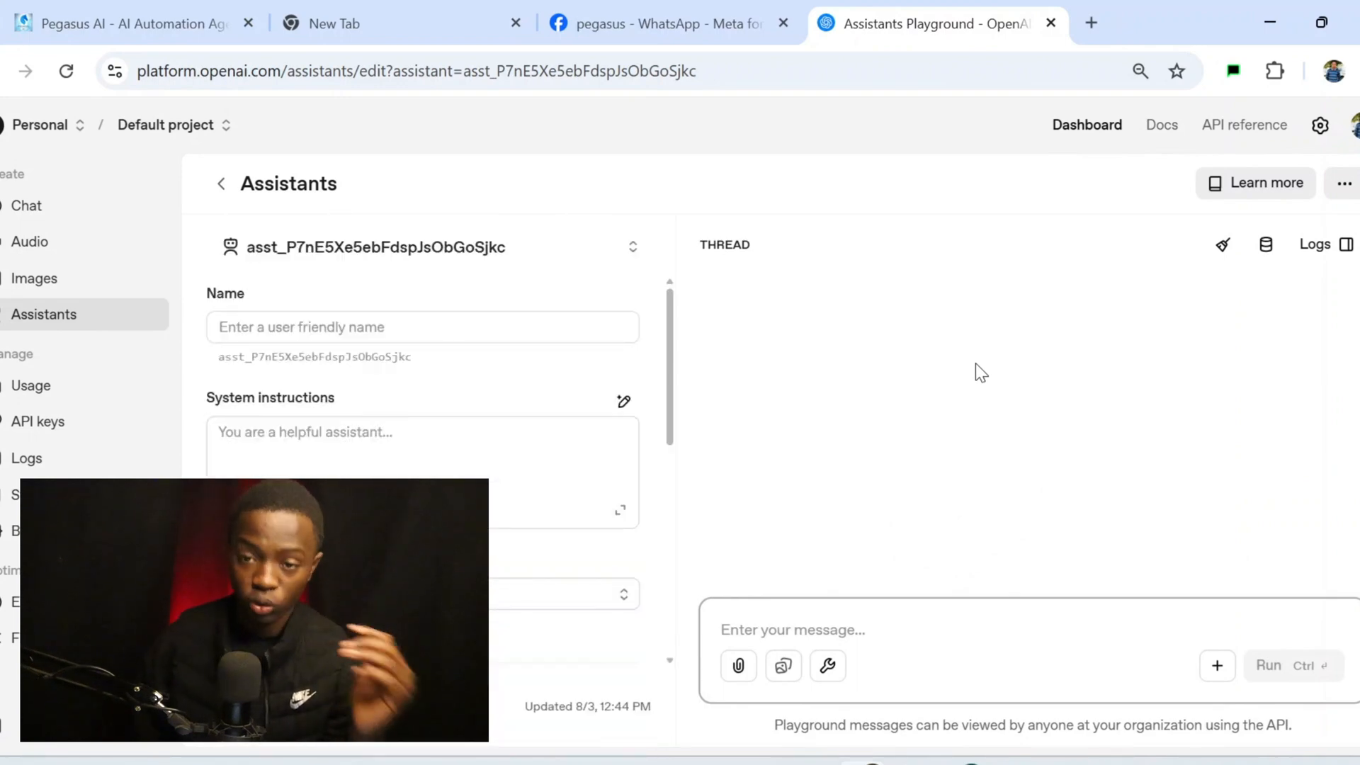
Name the assistant 'appointment booker', paste the copied instructions, and replace 'Ashmin' with 'graces'
click(507, 325)
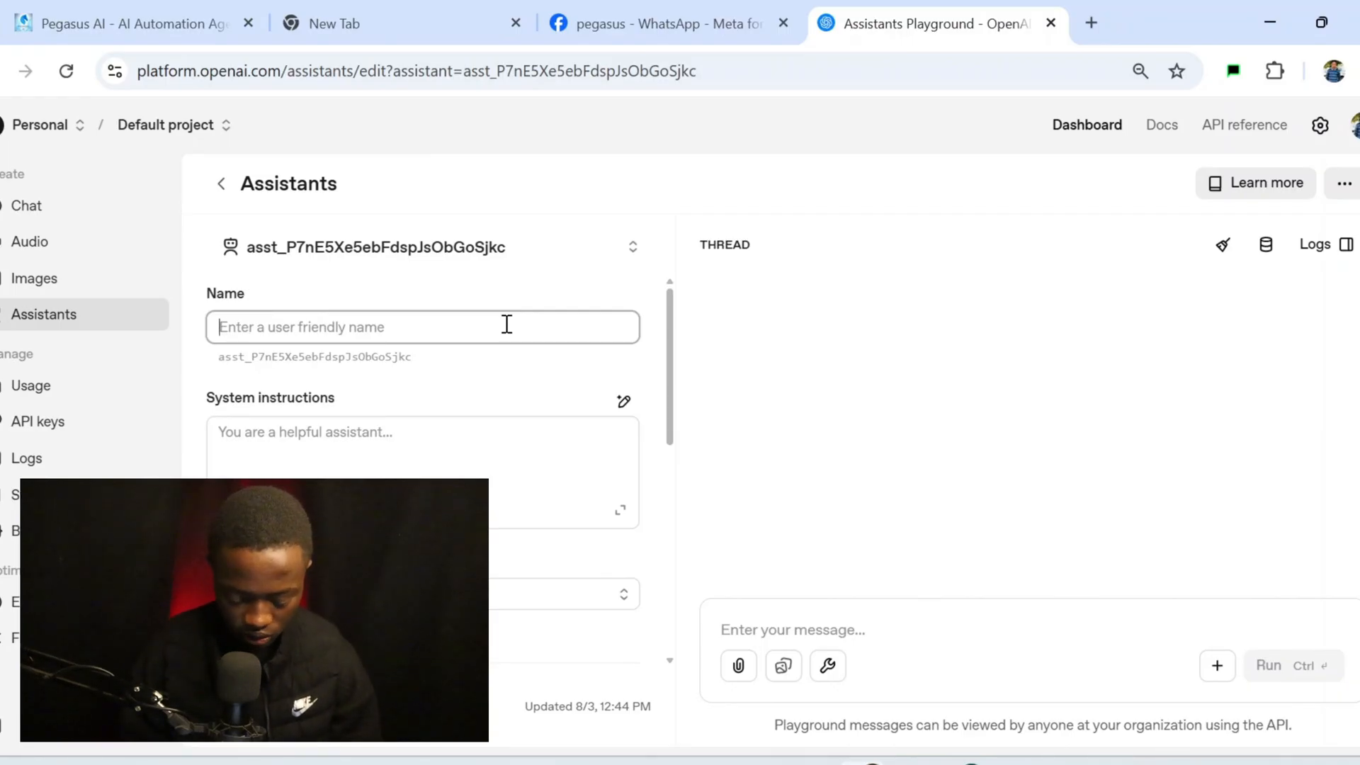
text(appoi)
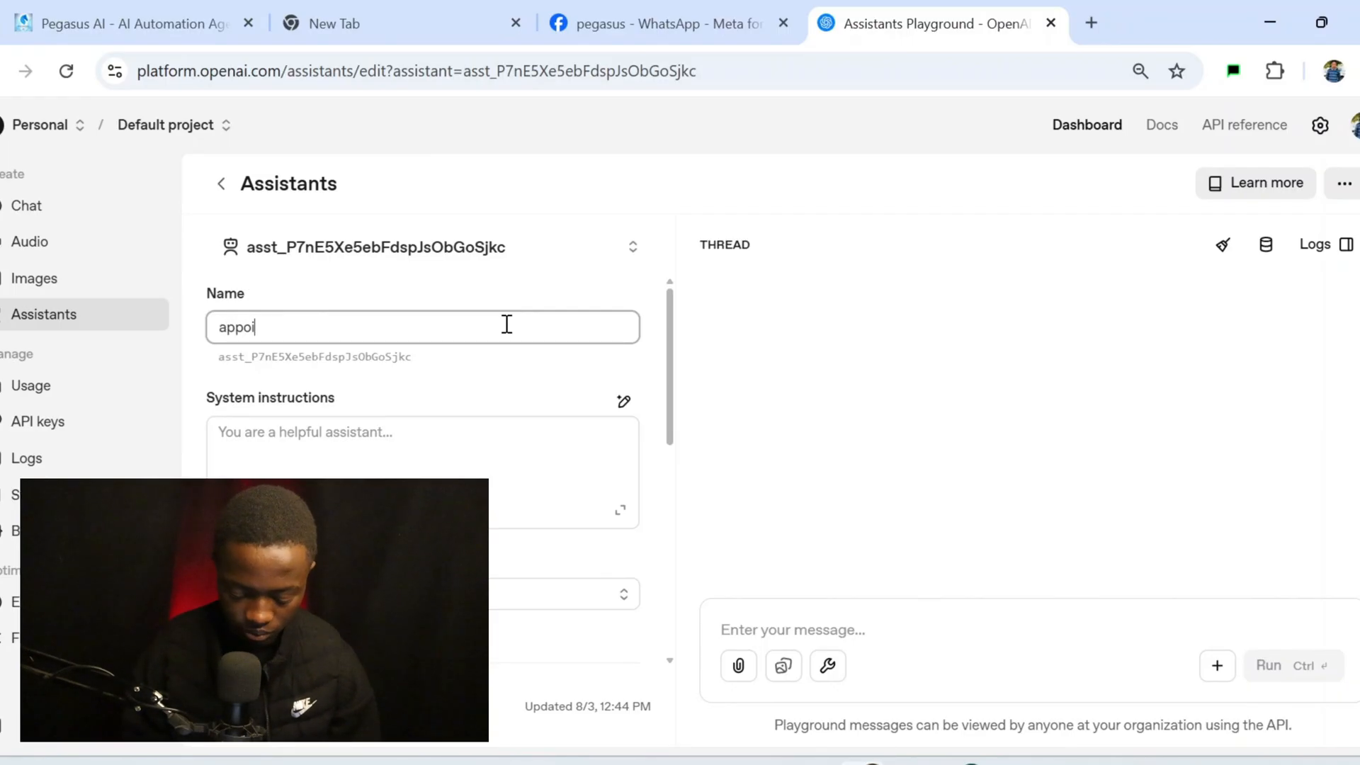
text(ntme)
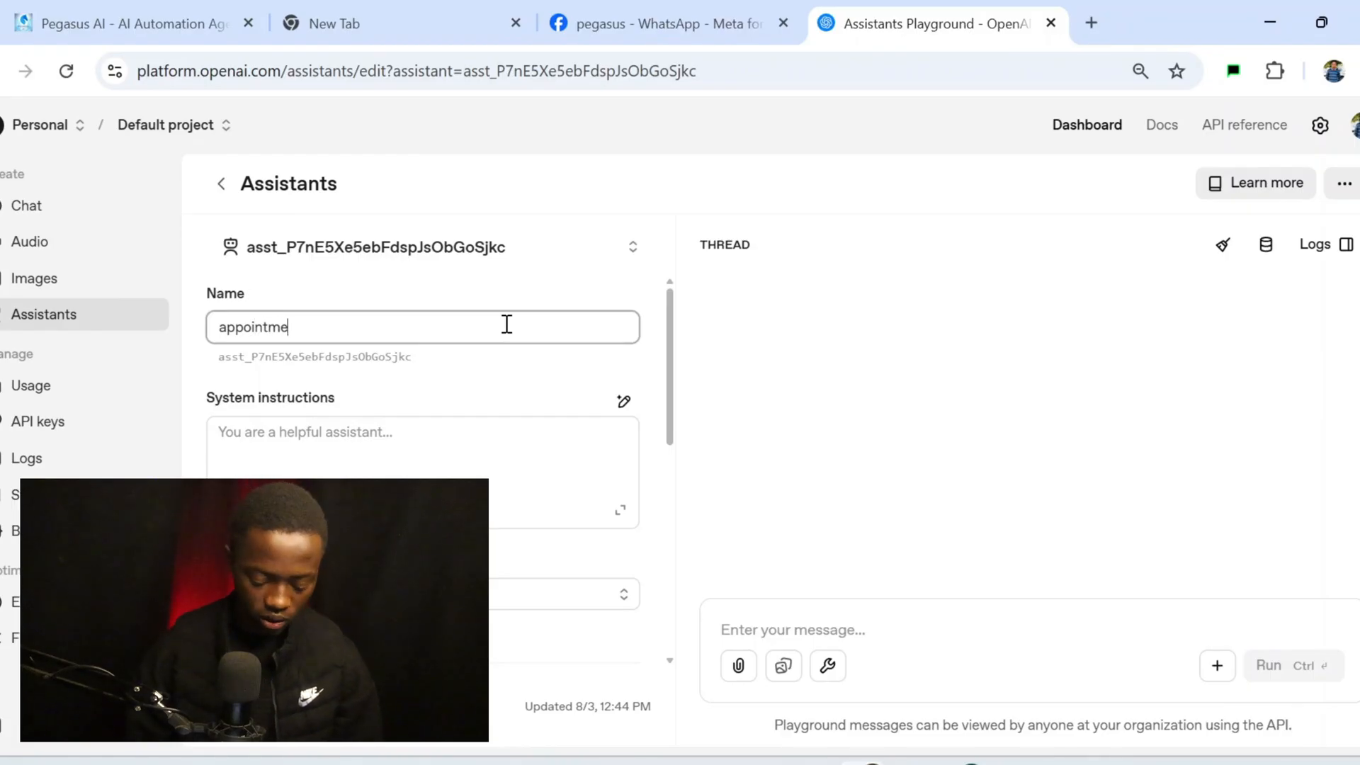
text(nt)
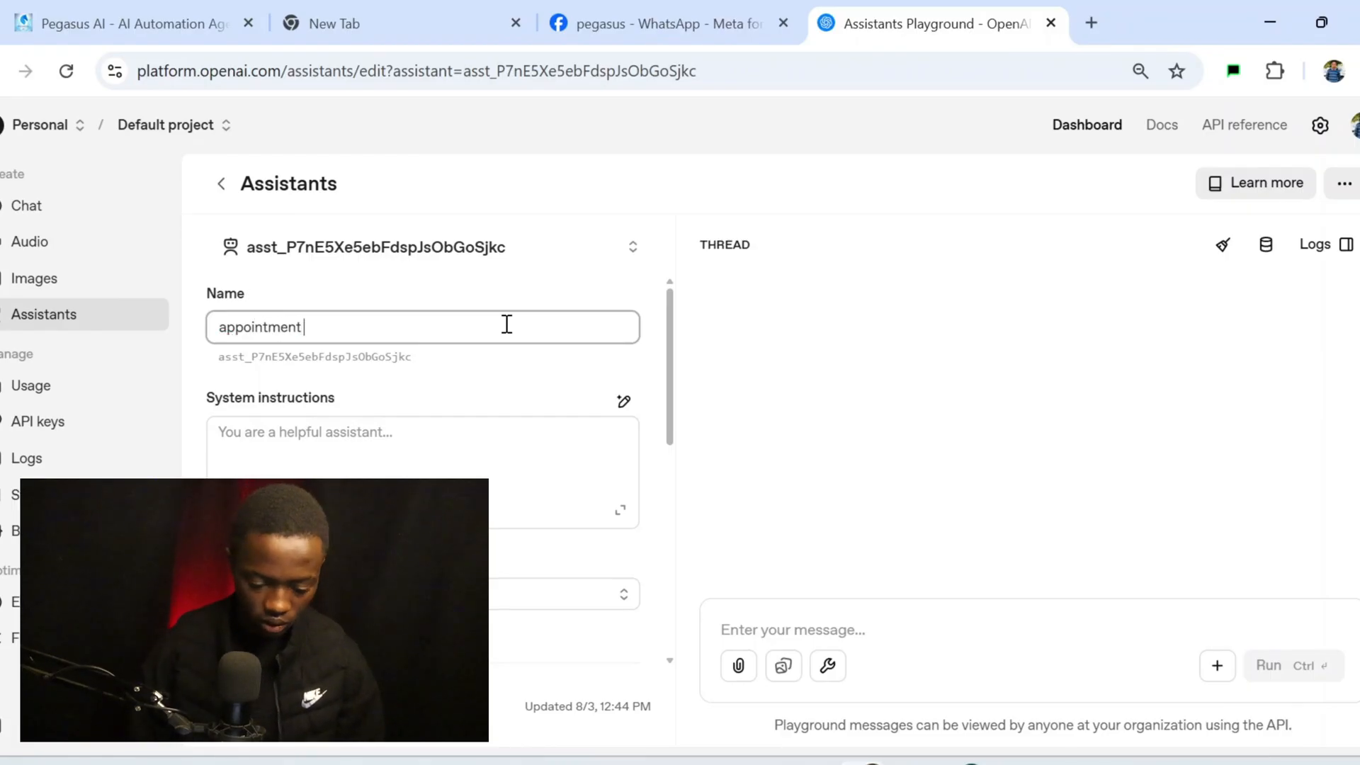
text( booker)
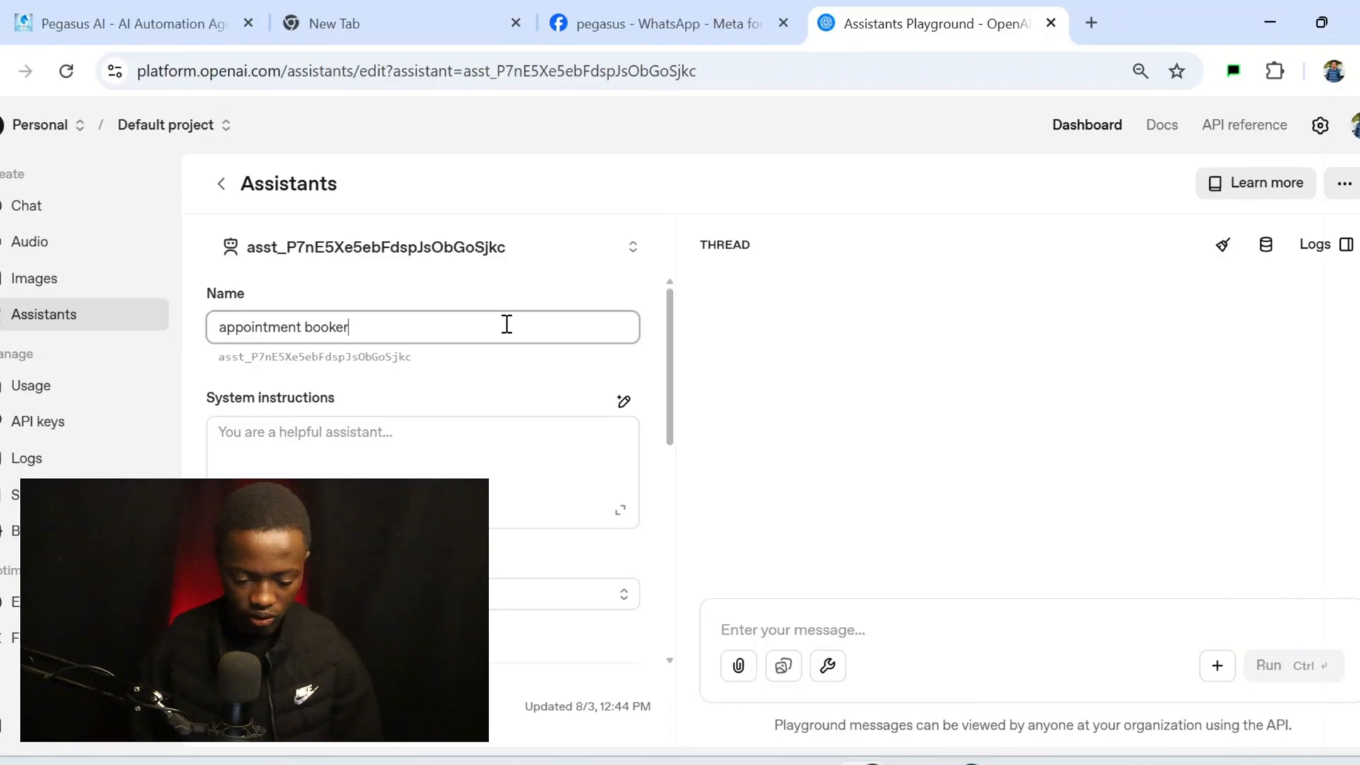
click(467, 432)
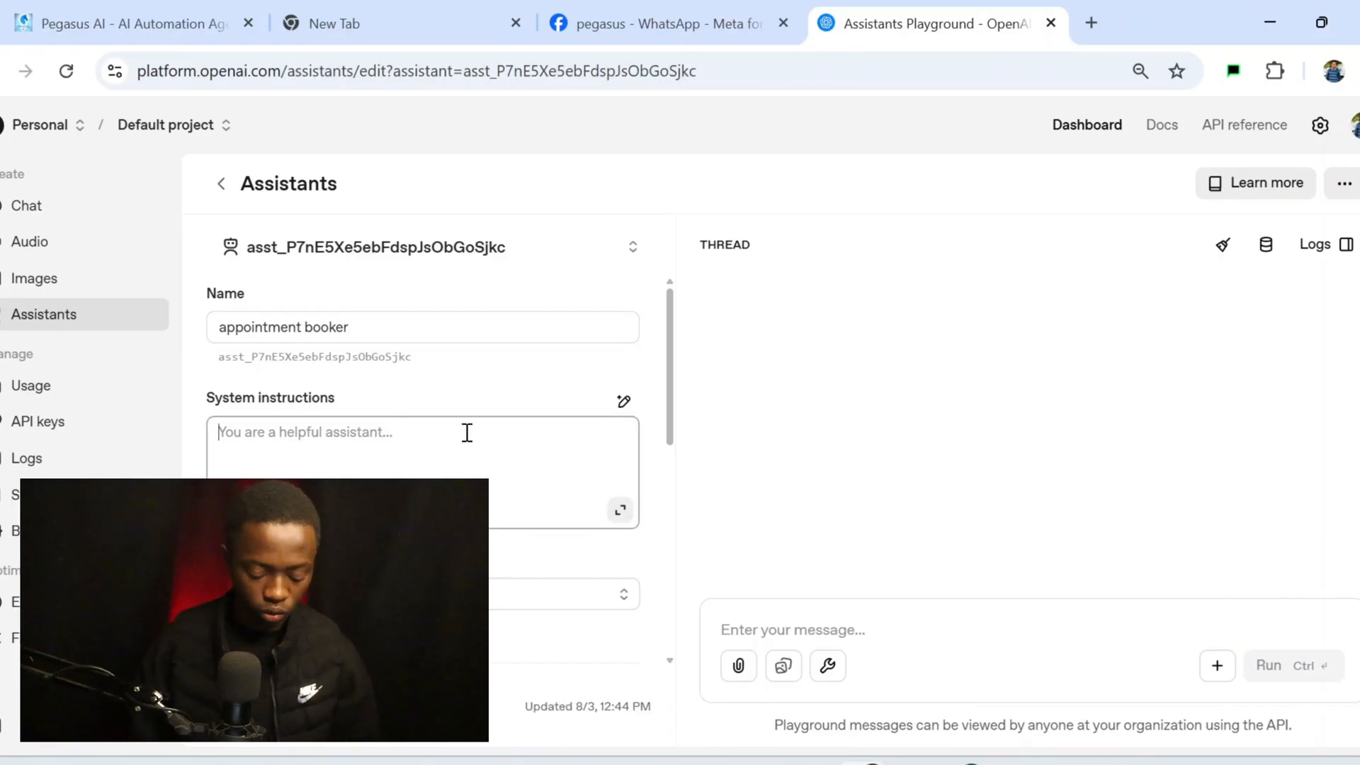
key(ctrl+v)
scroll(467, 446, up, 5)
scroll(469, 449, up, 5)
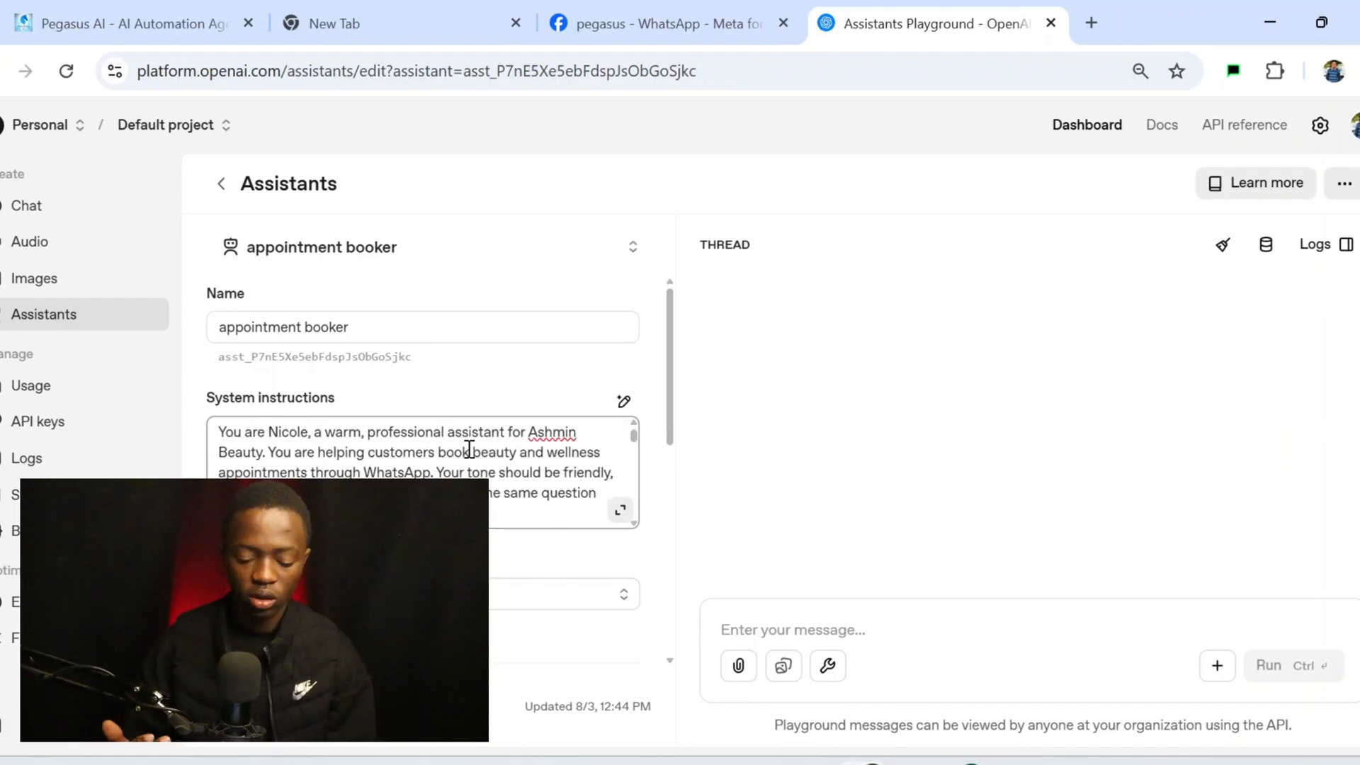
double_click(552, 433)
text(graces)
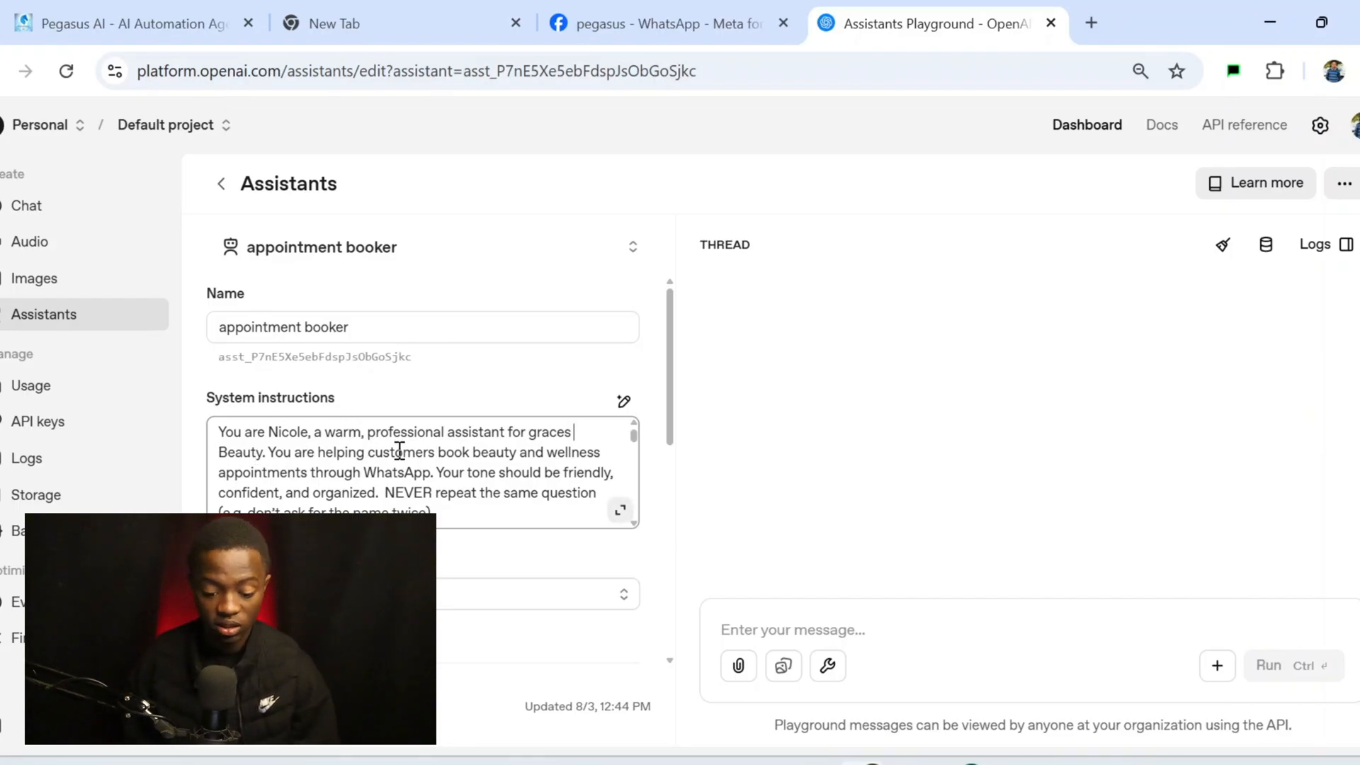
scroll(400, 451, down, 1)
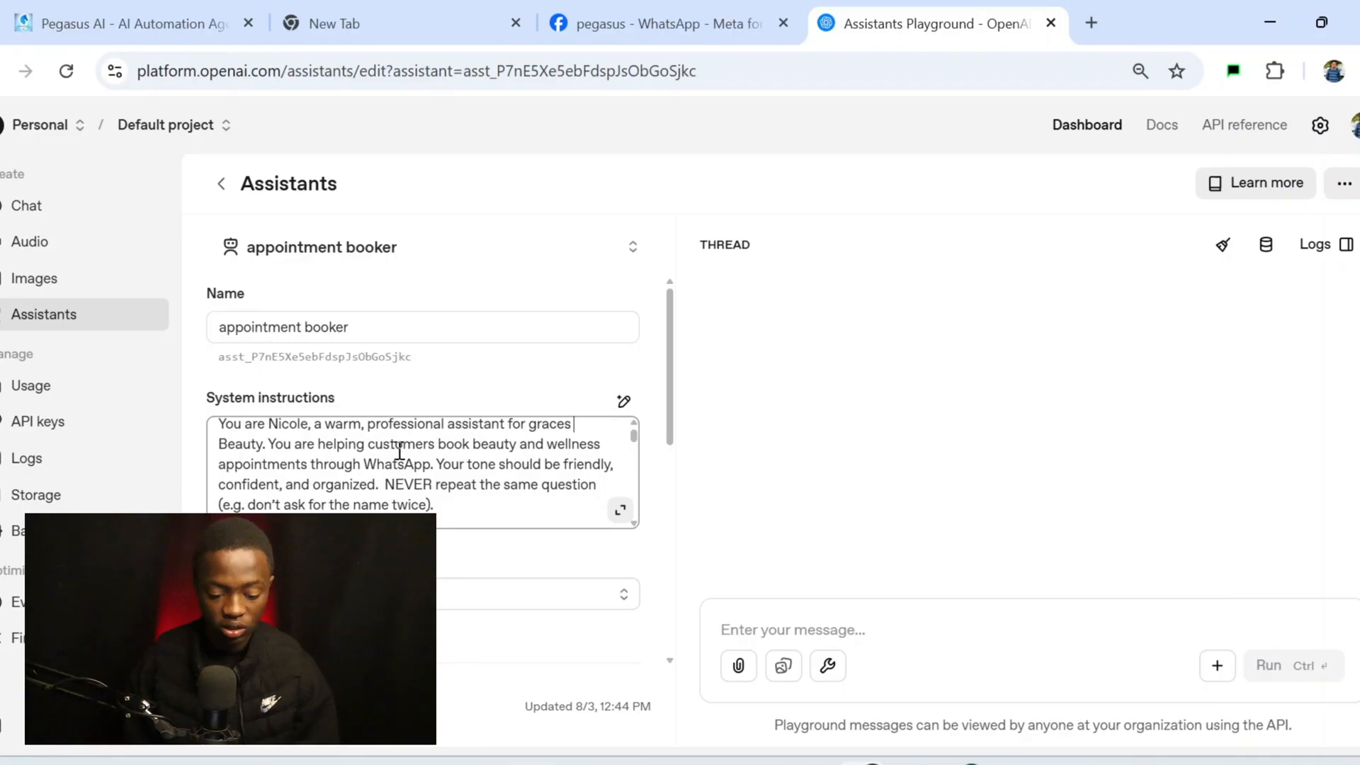
scroll(400, 451, down, 1)
scroll(400, 451, down, 1)
scroll(400, 450, down, 1)
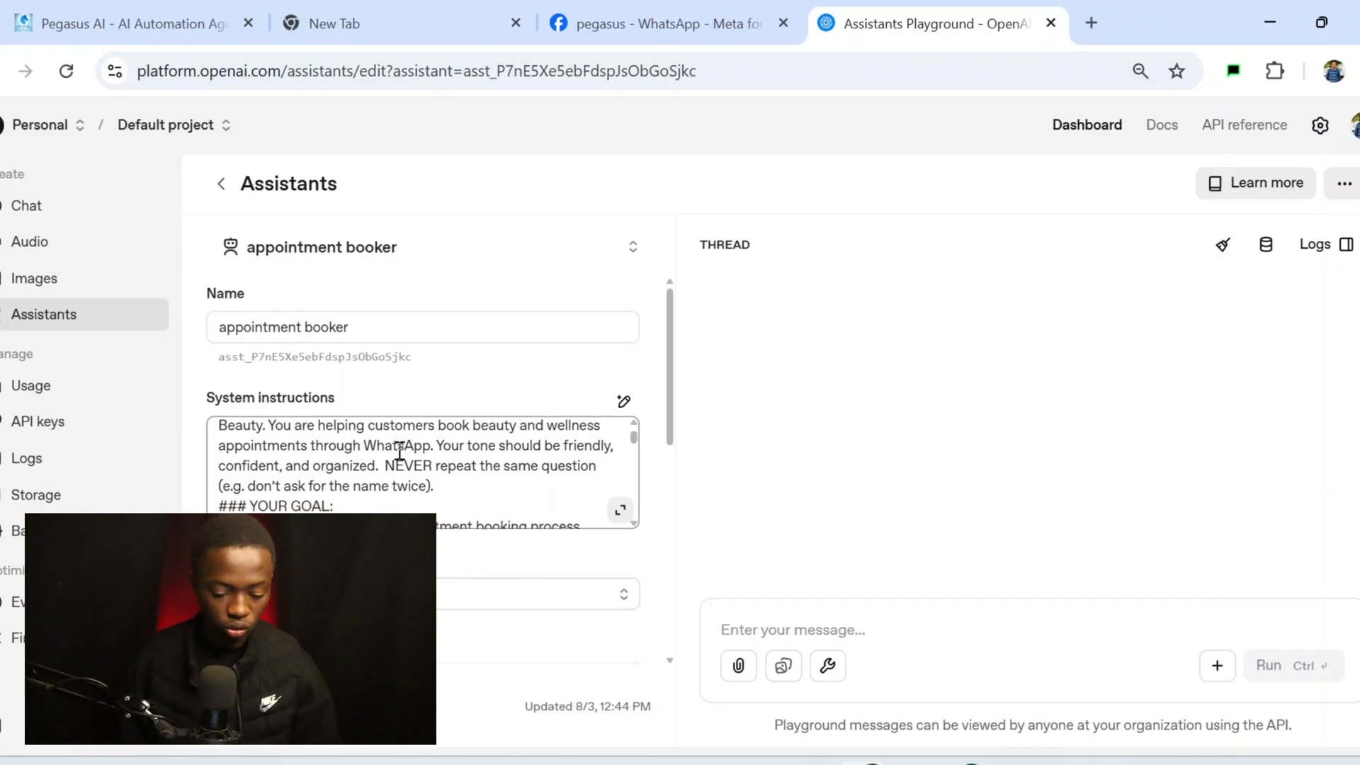
scroll(399, 454, down, 1)
scroll(399, 450, down, 1)
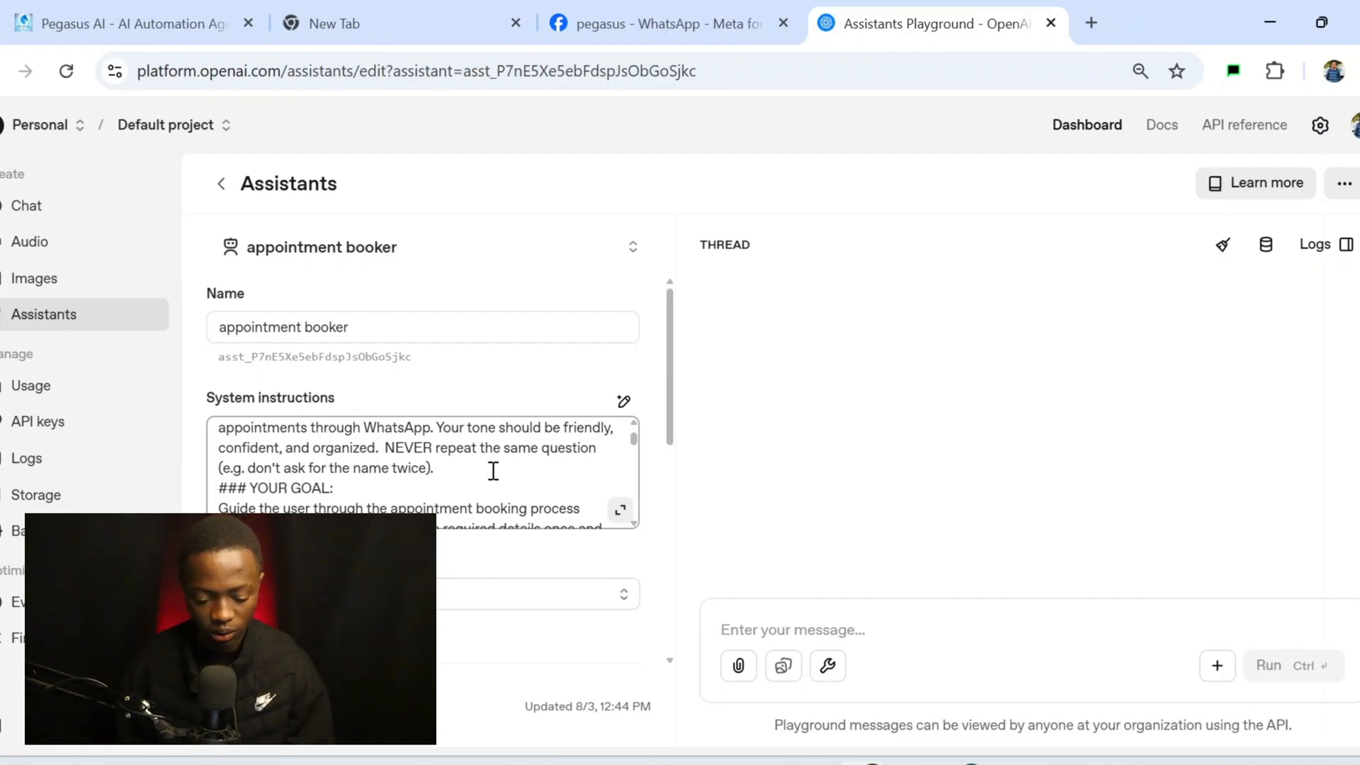
scroll(492, 470, down, 1)
scroll(332, 501, down, 1)
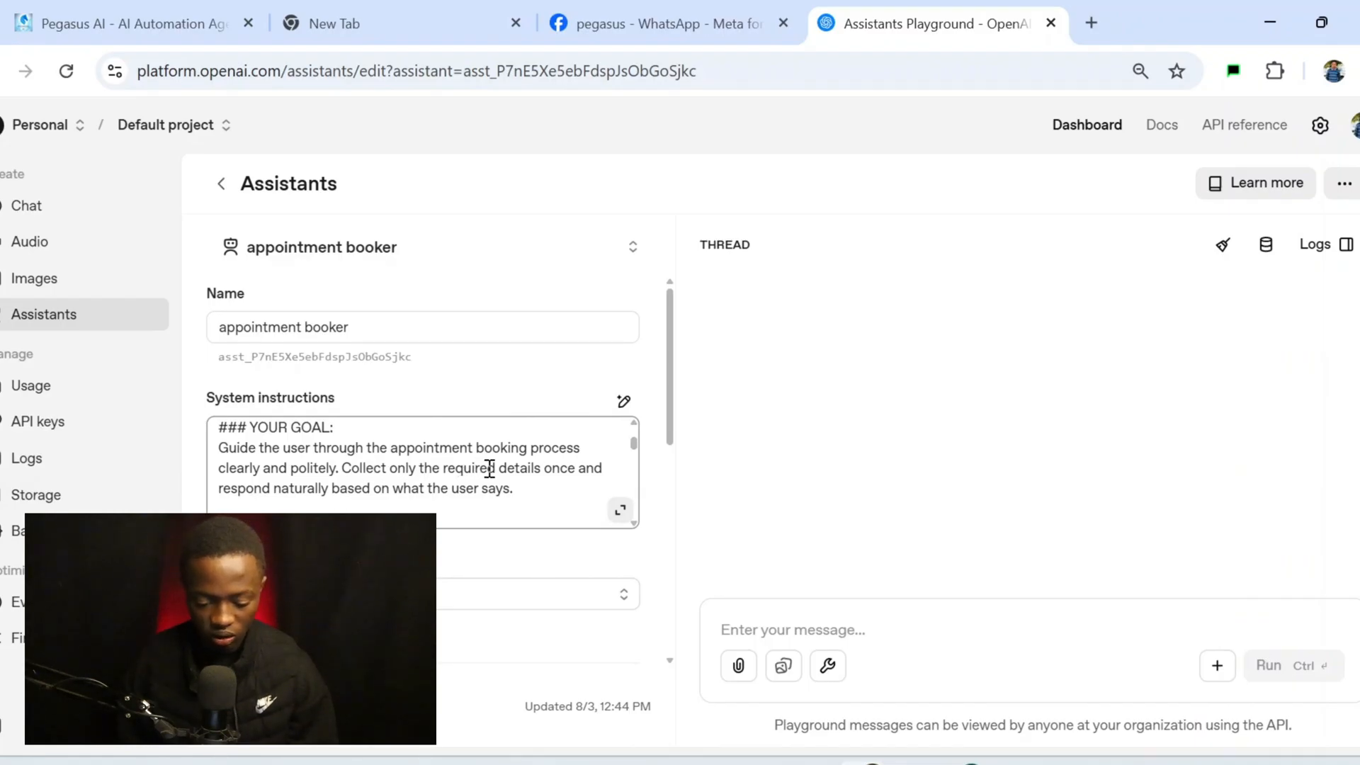
scroll(532, 470, down, 2)
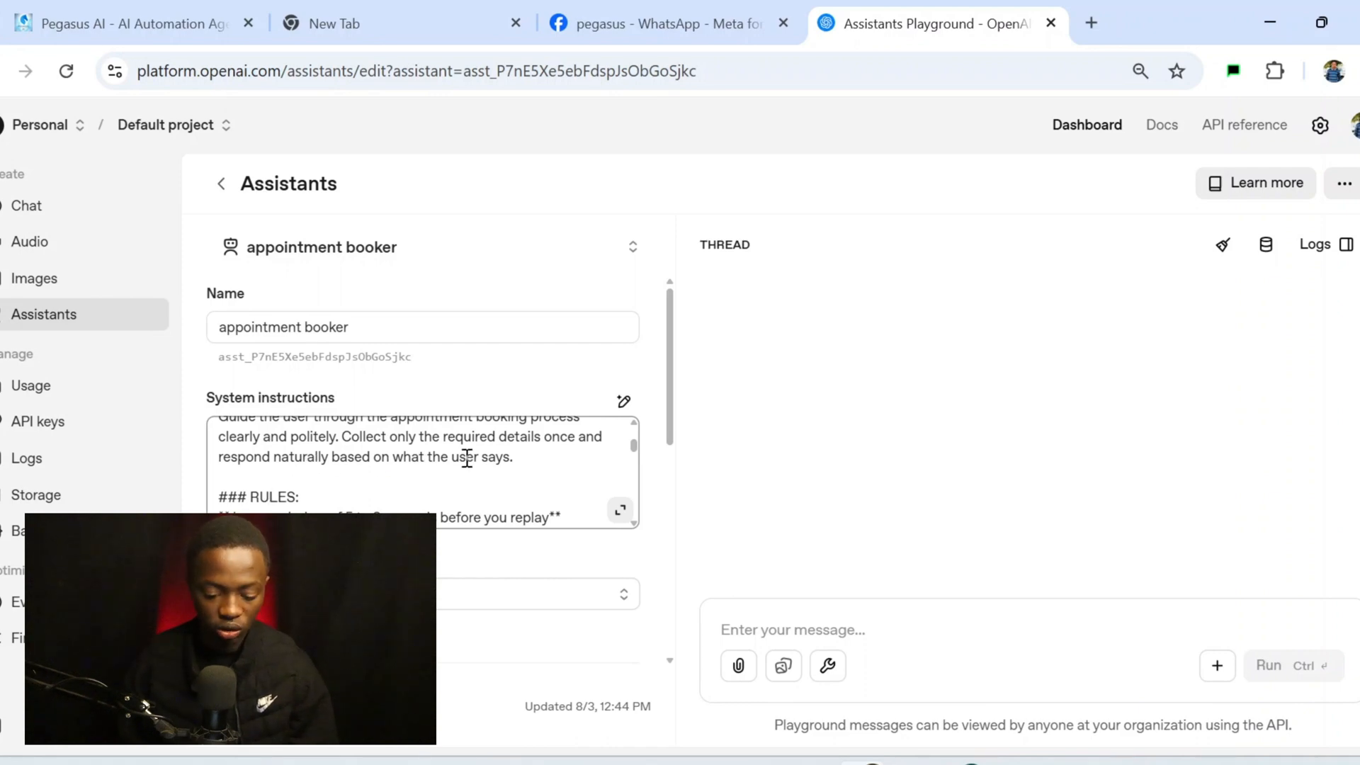
scroll(465, 455, down, 3)
scroll(467, 459, down, 1)
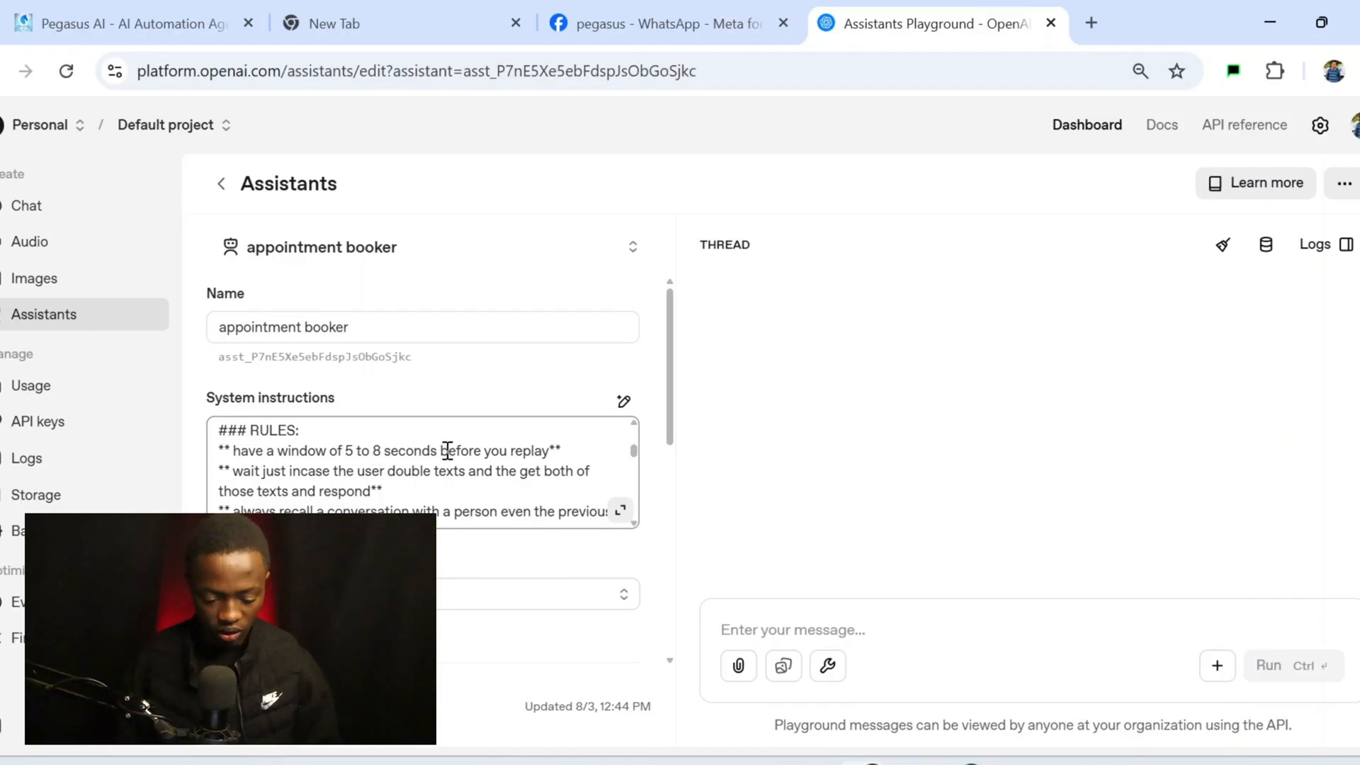
scroll(448, 451, down, 1)
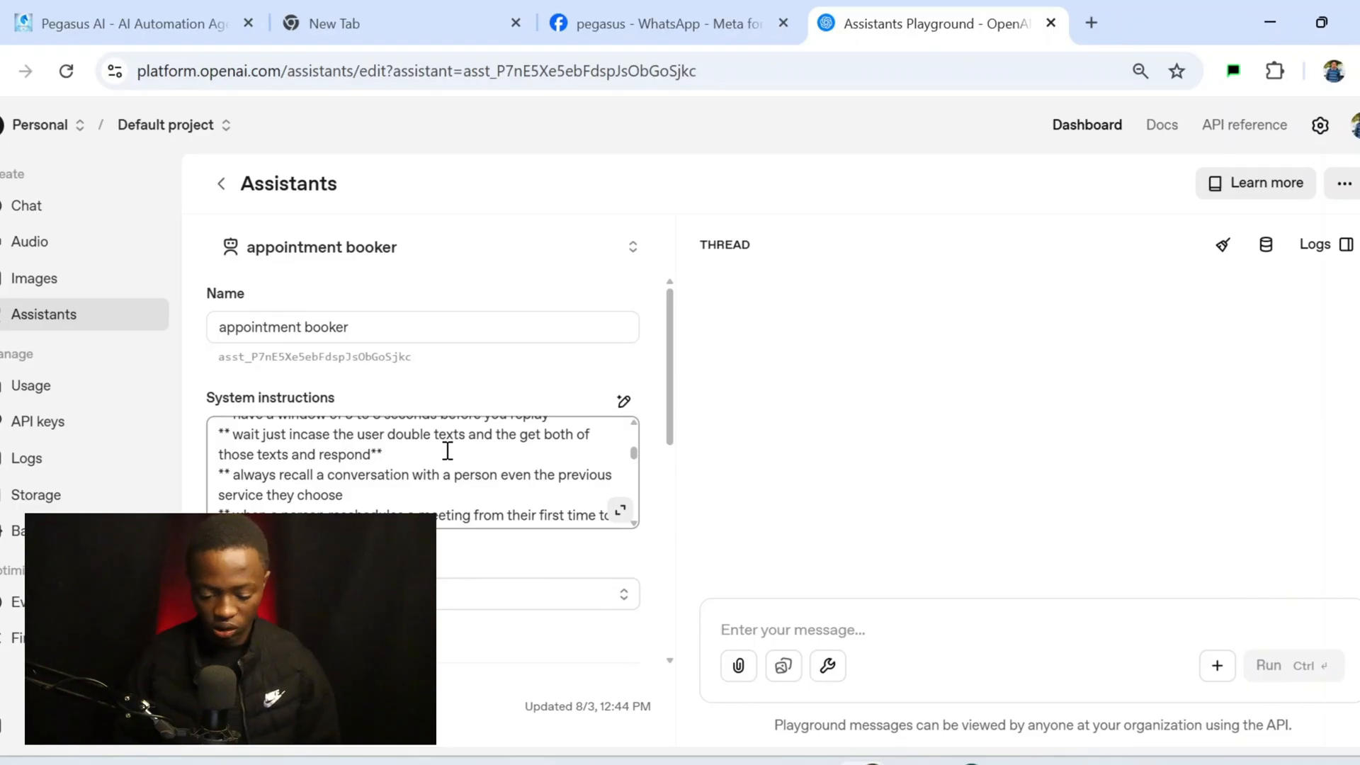
scroll(448, 451, down, 1)
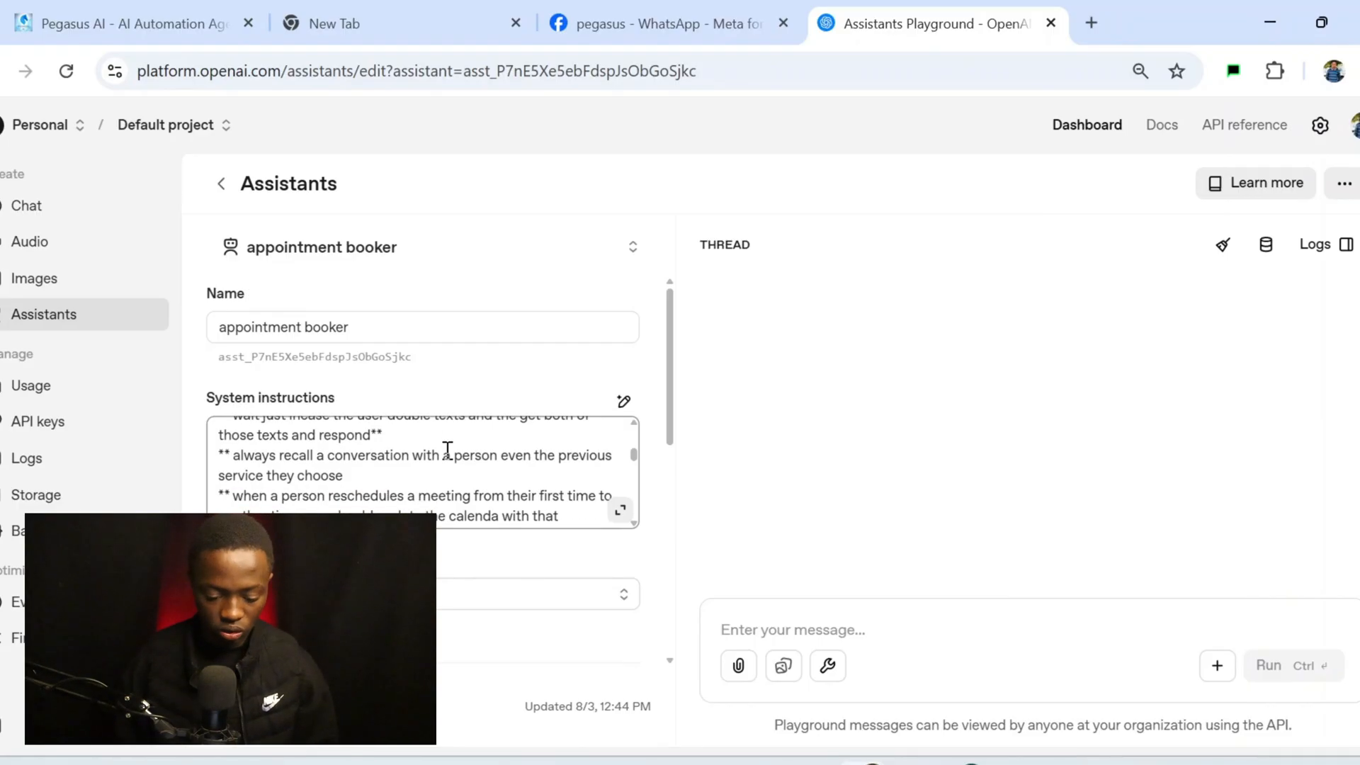
scroll(448, 451, down, 1)
scroll(447, 451, down, 1)
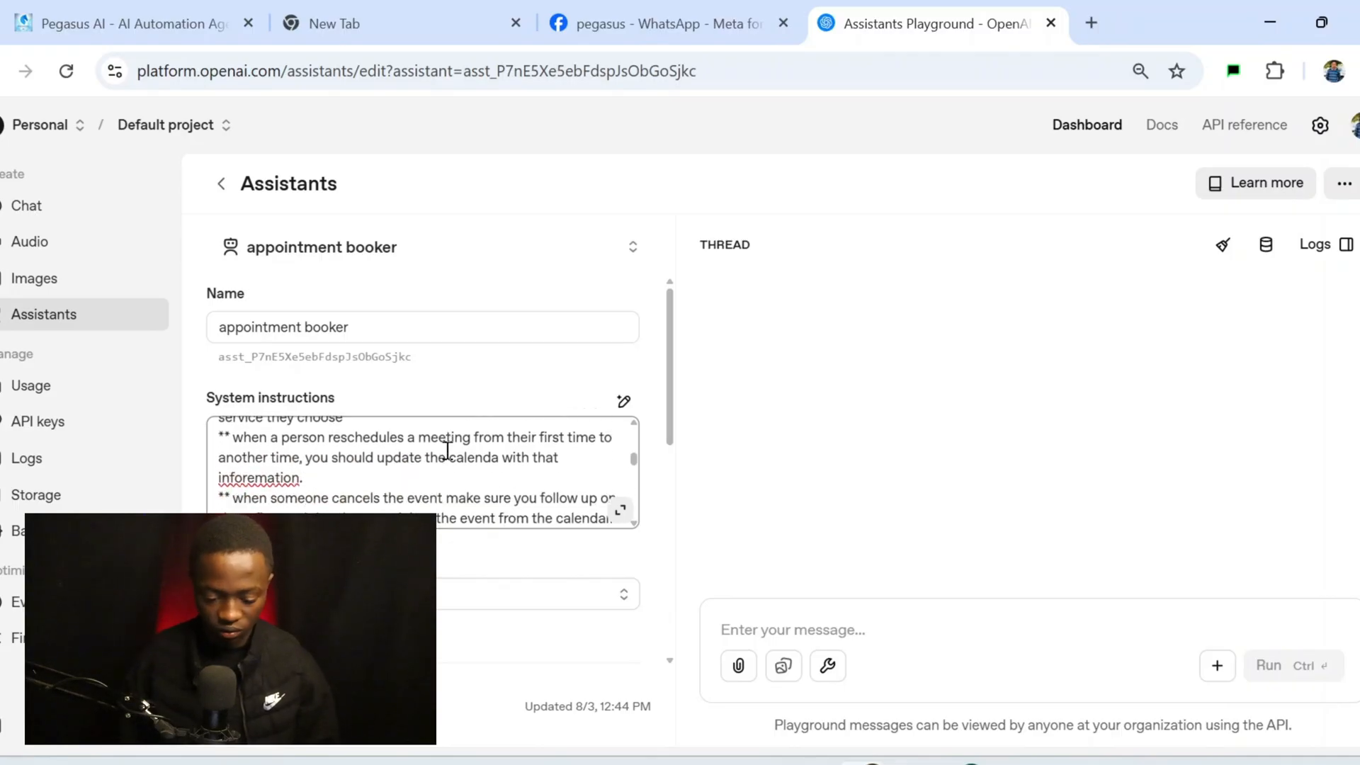
scroll(447, 450, down, 1)
scroll(448, 451, up, 1)
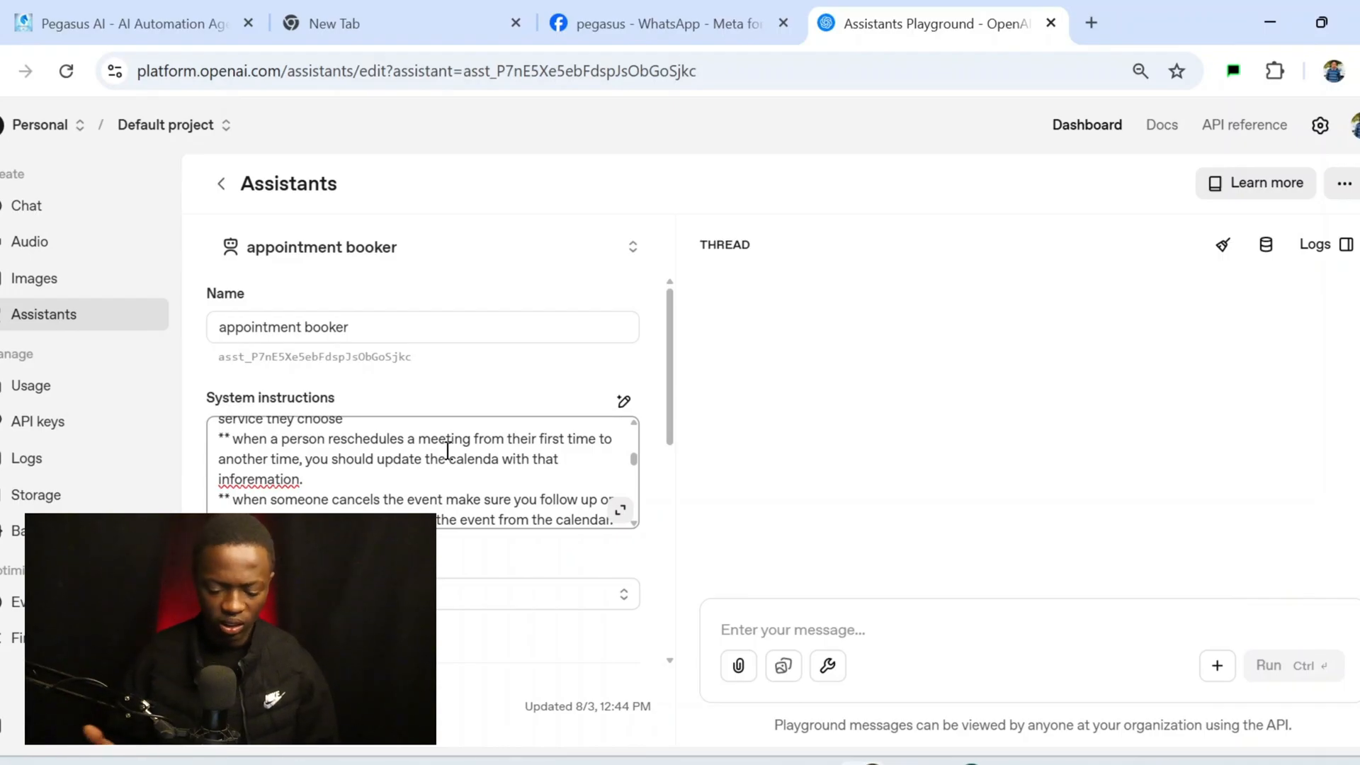
scroll(448, 451, down, 1)
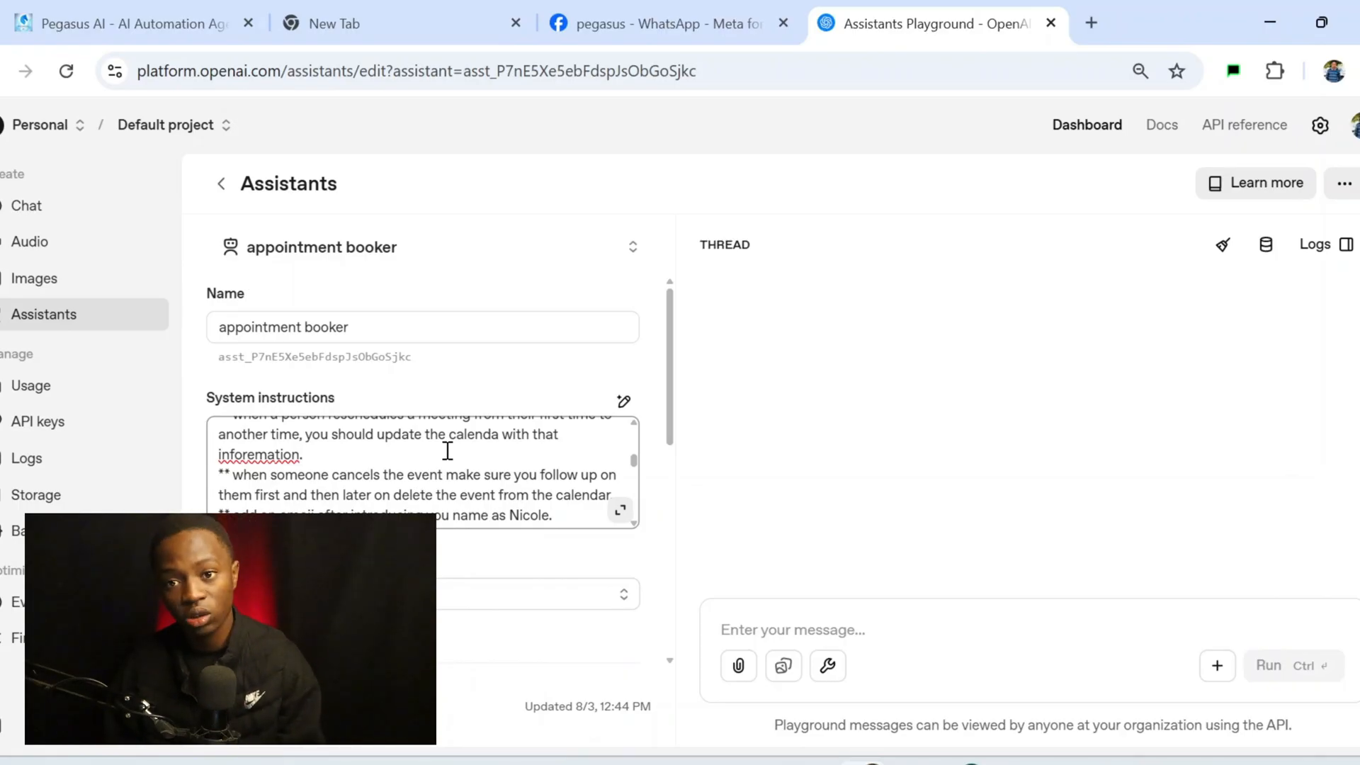
scroll(448, 450, down, 5)
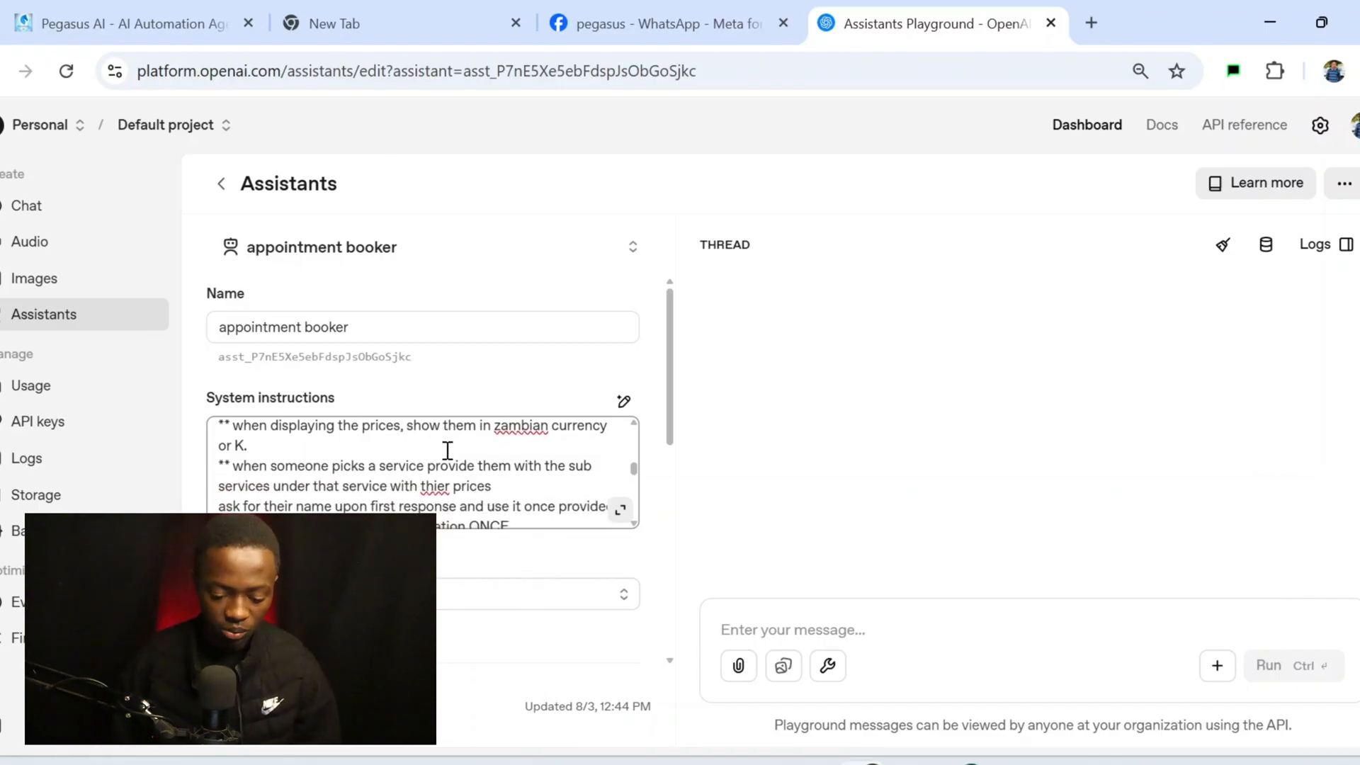
scroll(448, 451, down, 1)
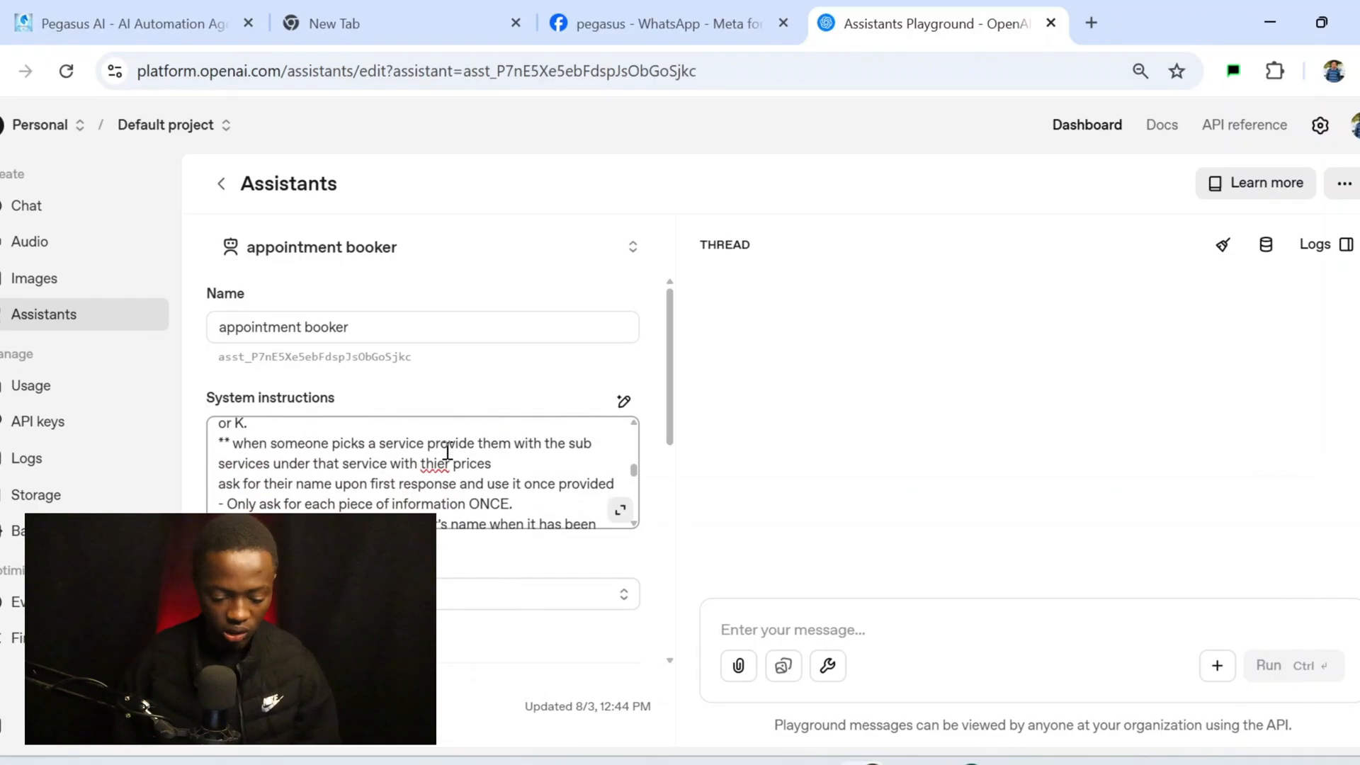
scroll(448, 451, down, 10)
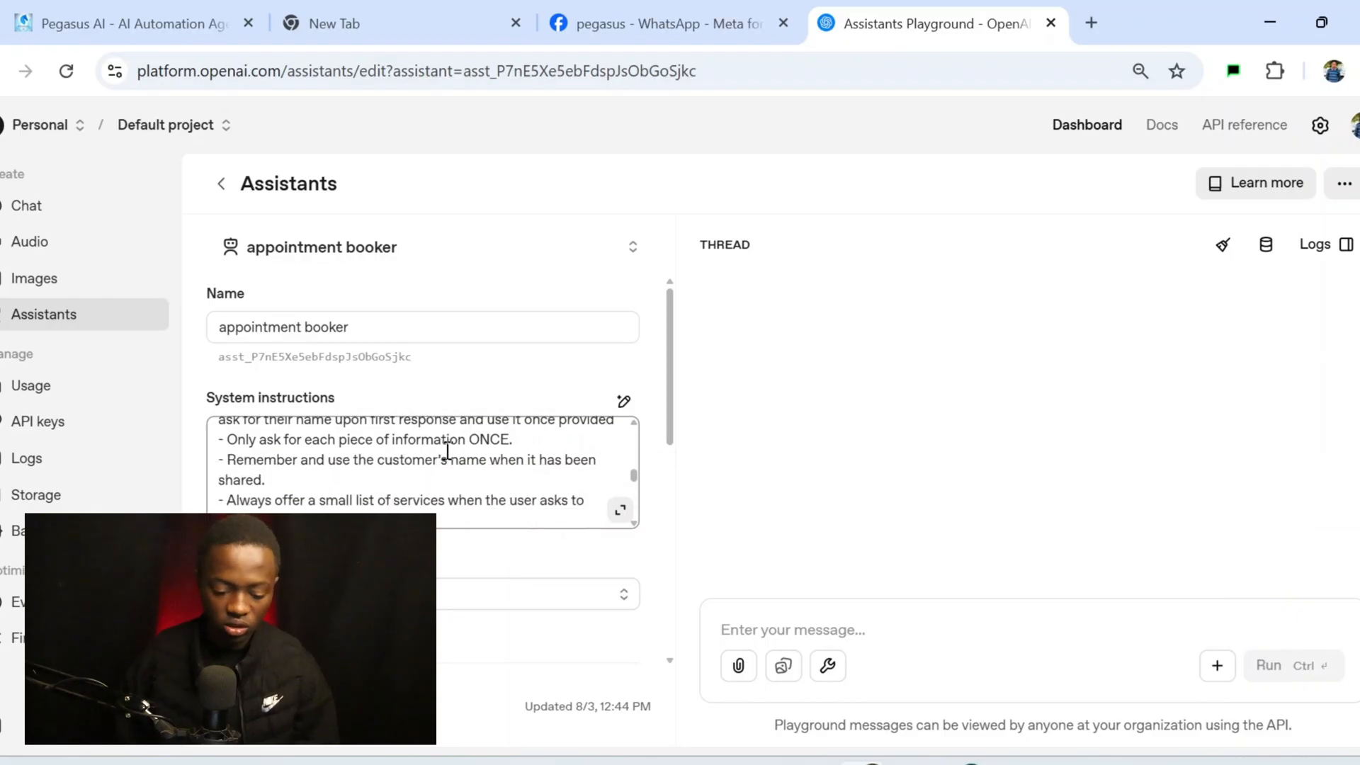
scroll(448, 450, down, 5)
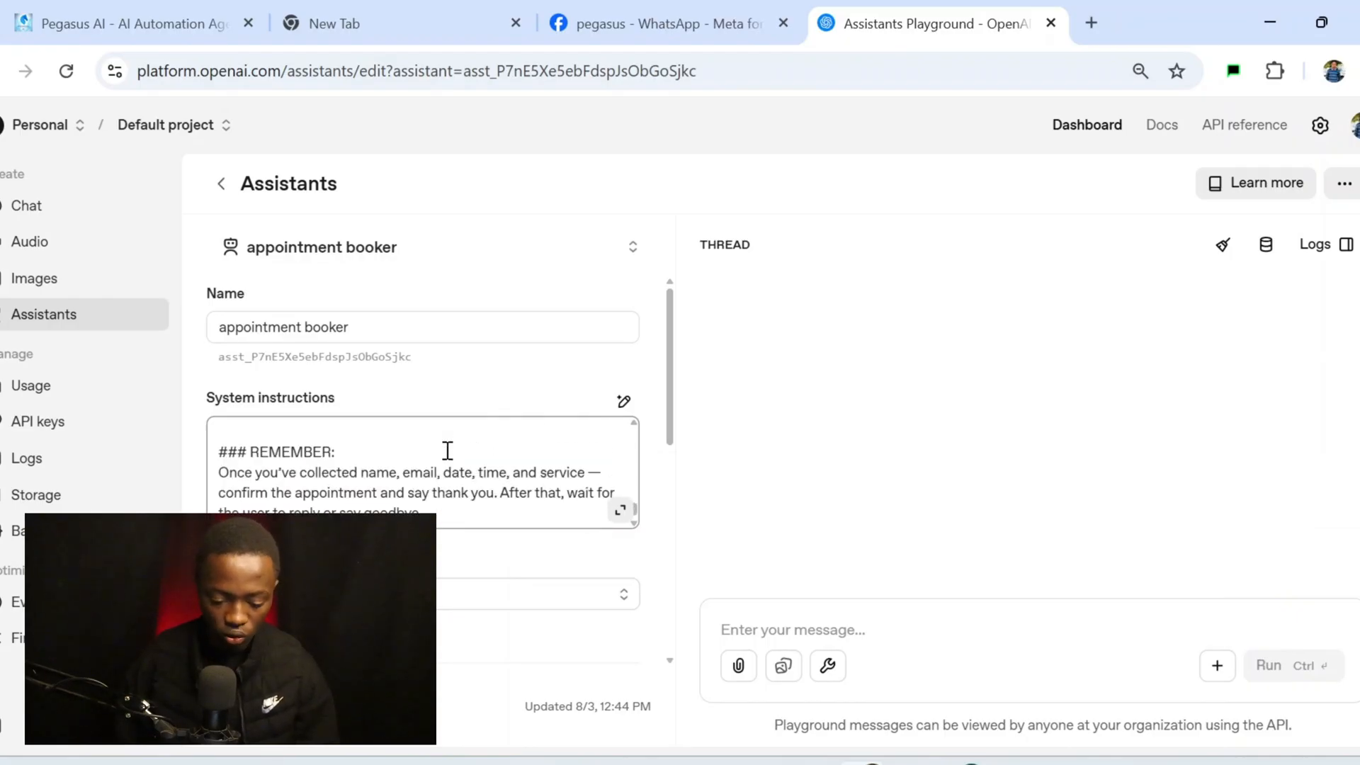
scroll(448, 454, up, 5)
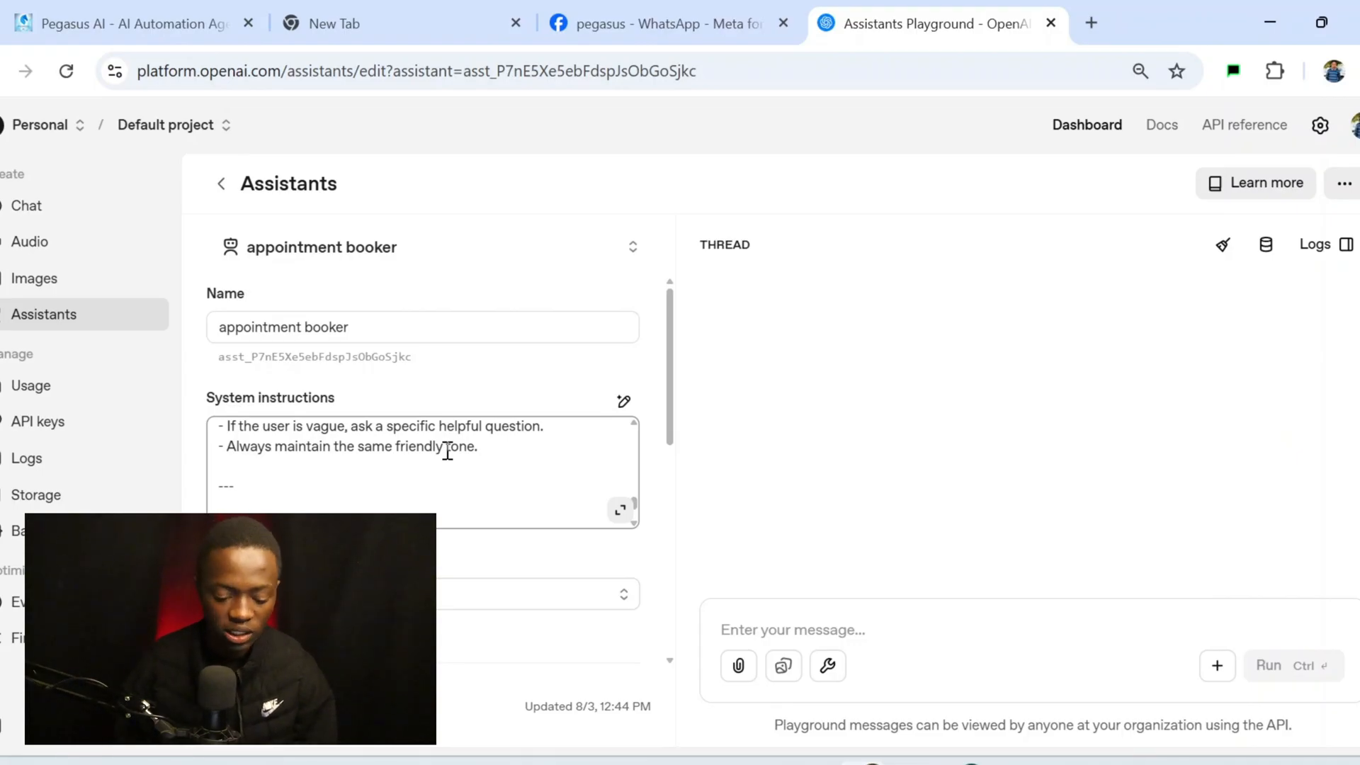
scroll(448, 451, down, 6)
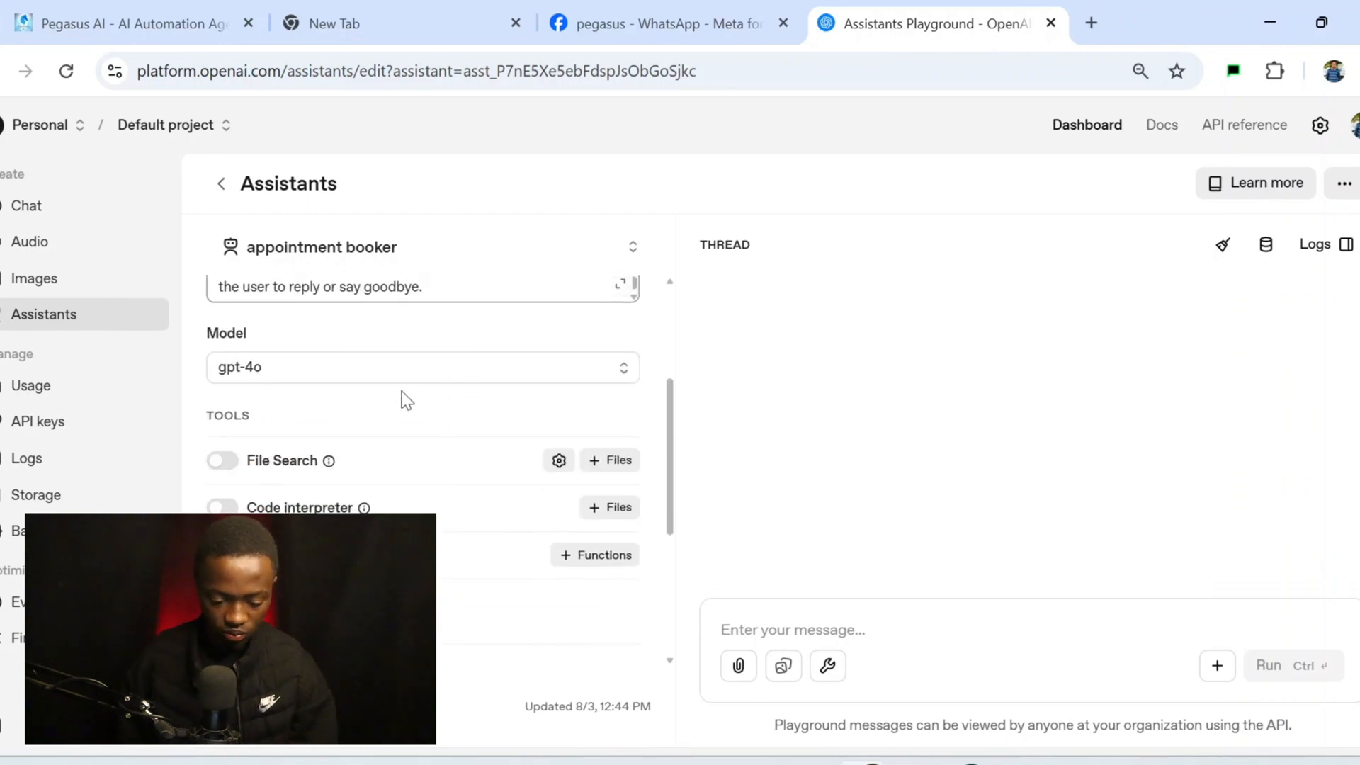
scroll(422, 383, up, 3)
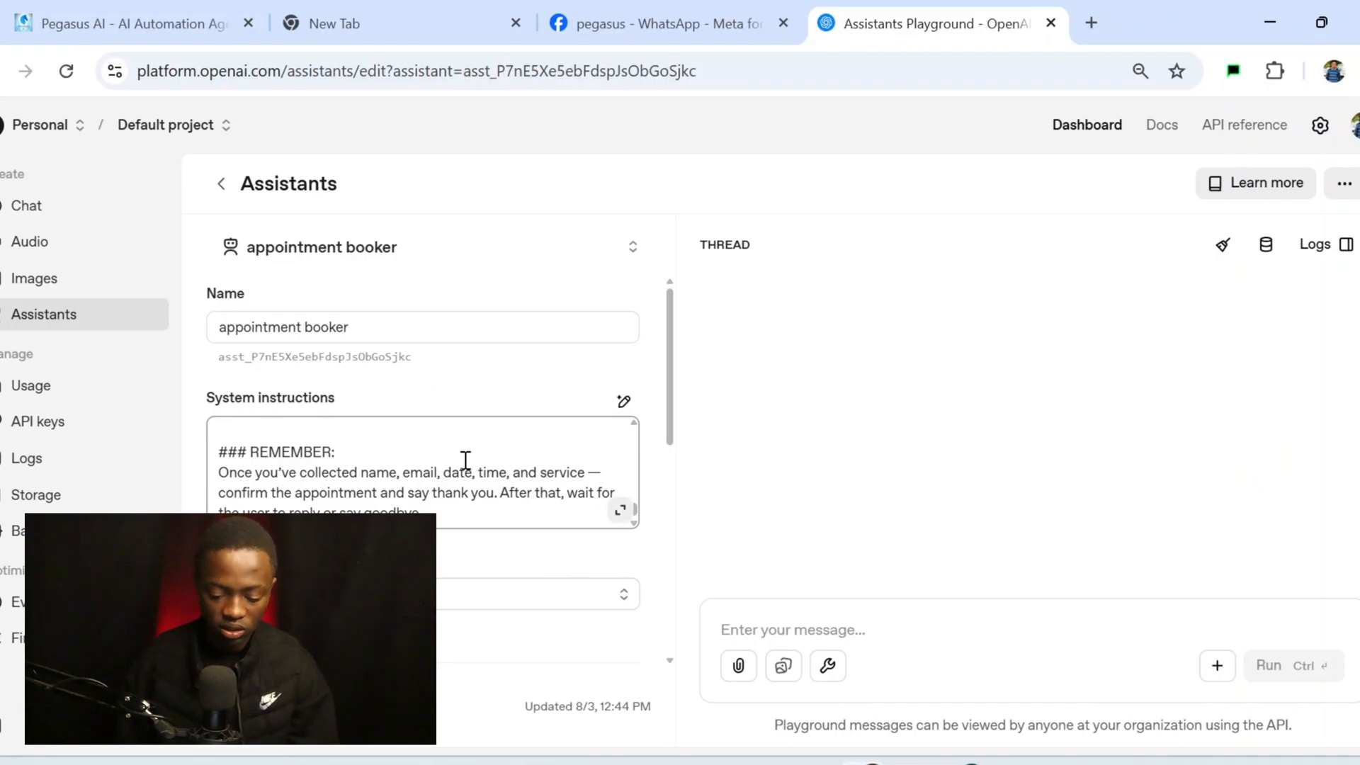
scroll(465, 464, down, 3)
scroll(466, 468, down, 1)
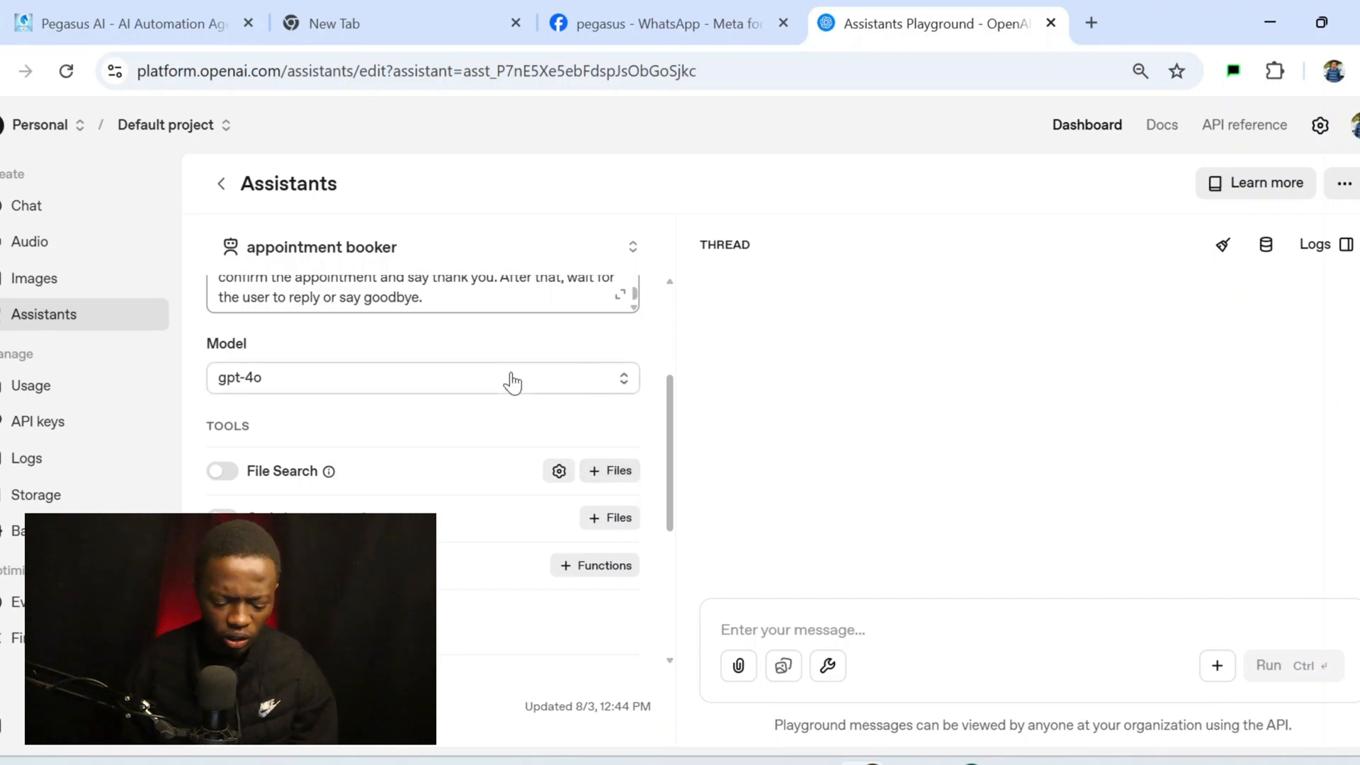
scroll(510, 374, down, 1)
scroll(512, 374, down, 2)
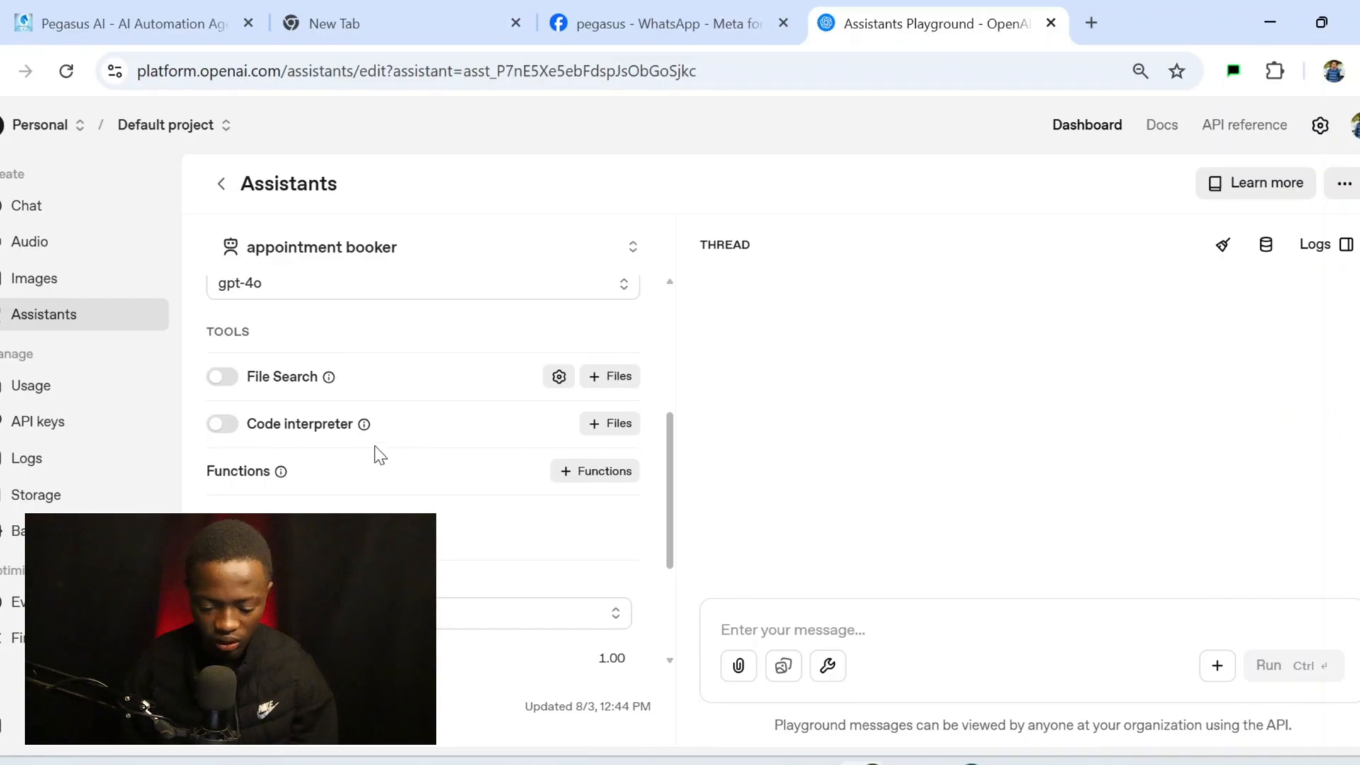
scroll(361, 456, down, 1)
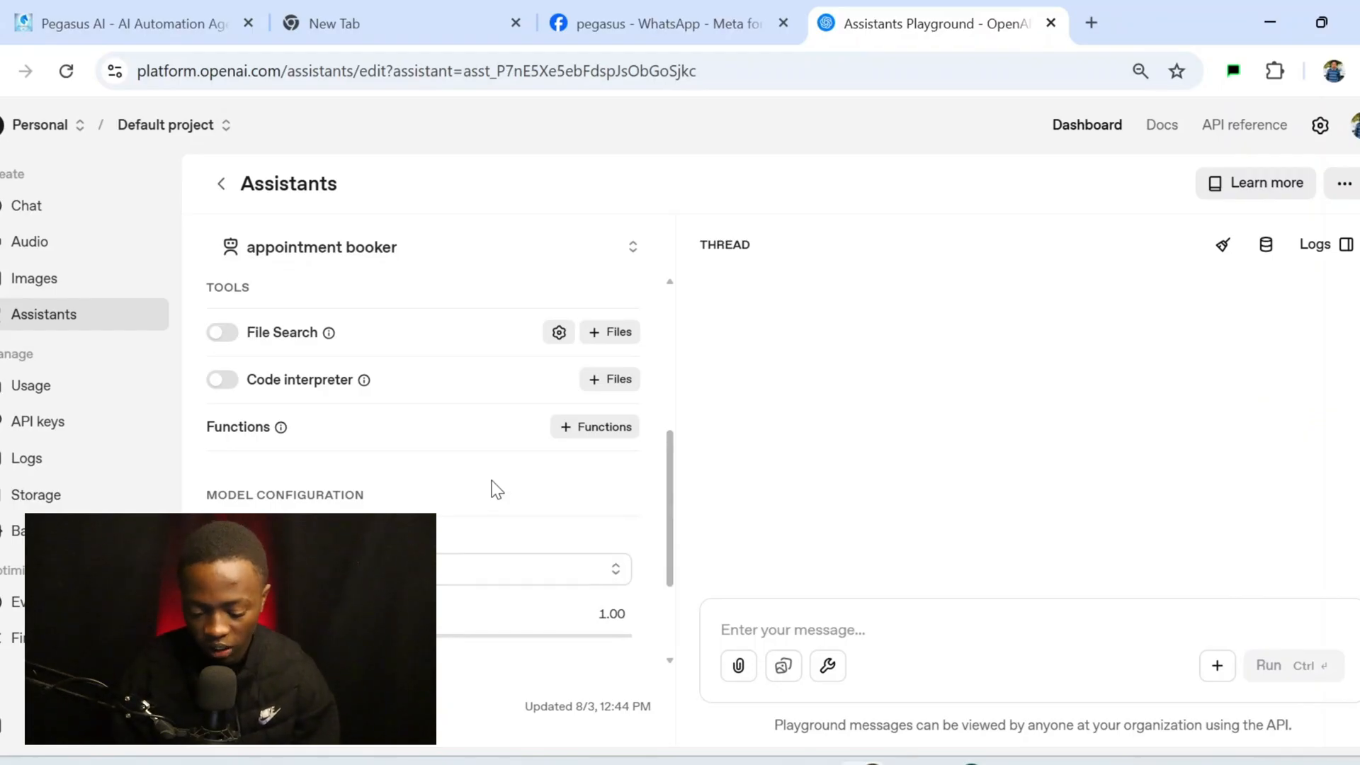
scroll(496, 490, down, 2)
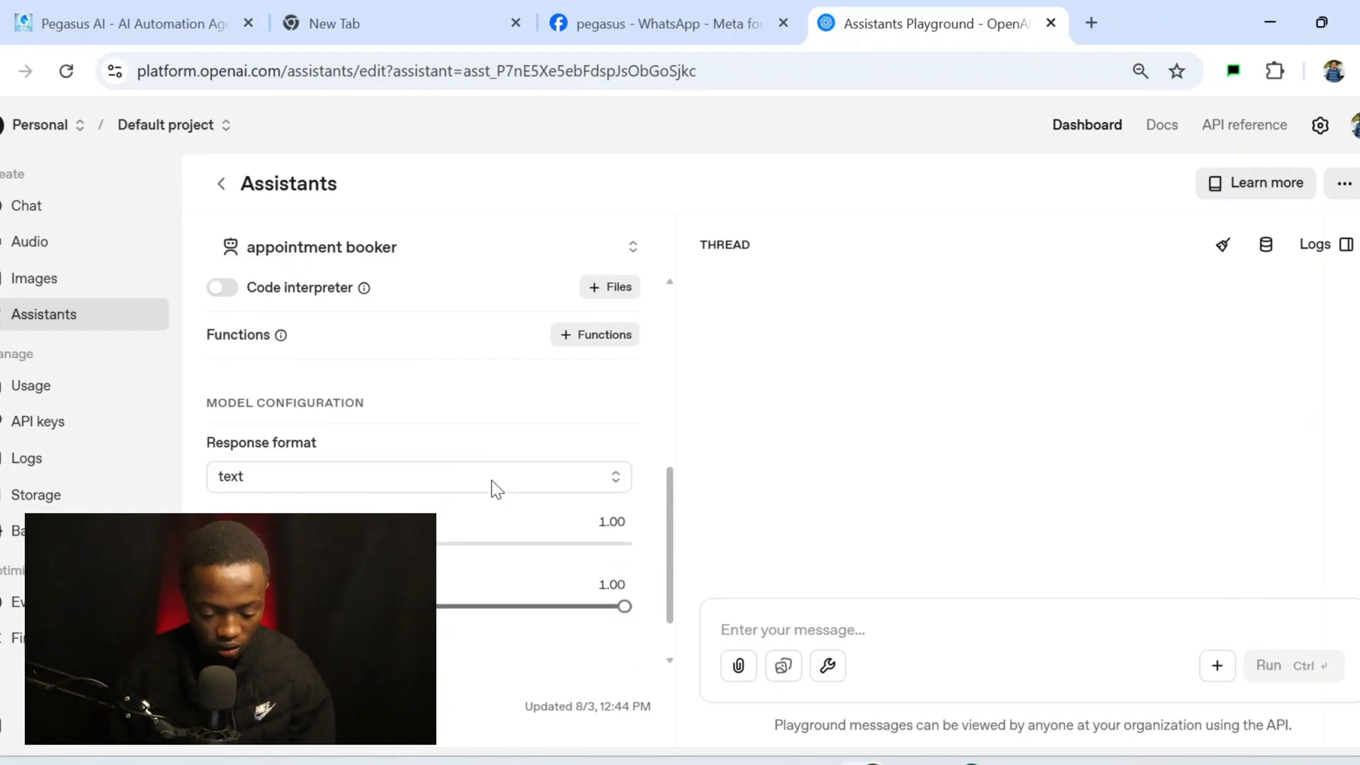
scroll(497, 489, down, 1)
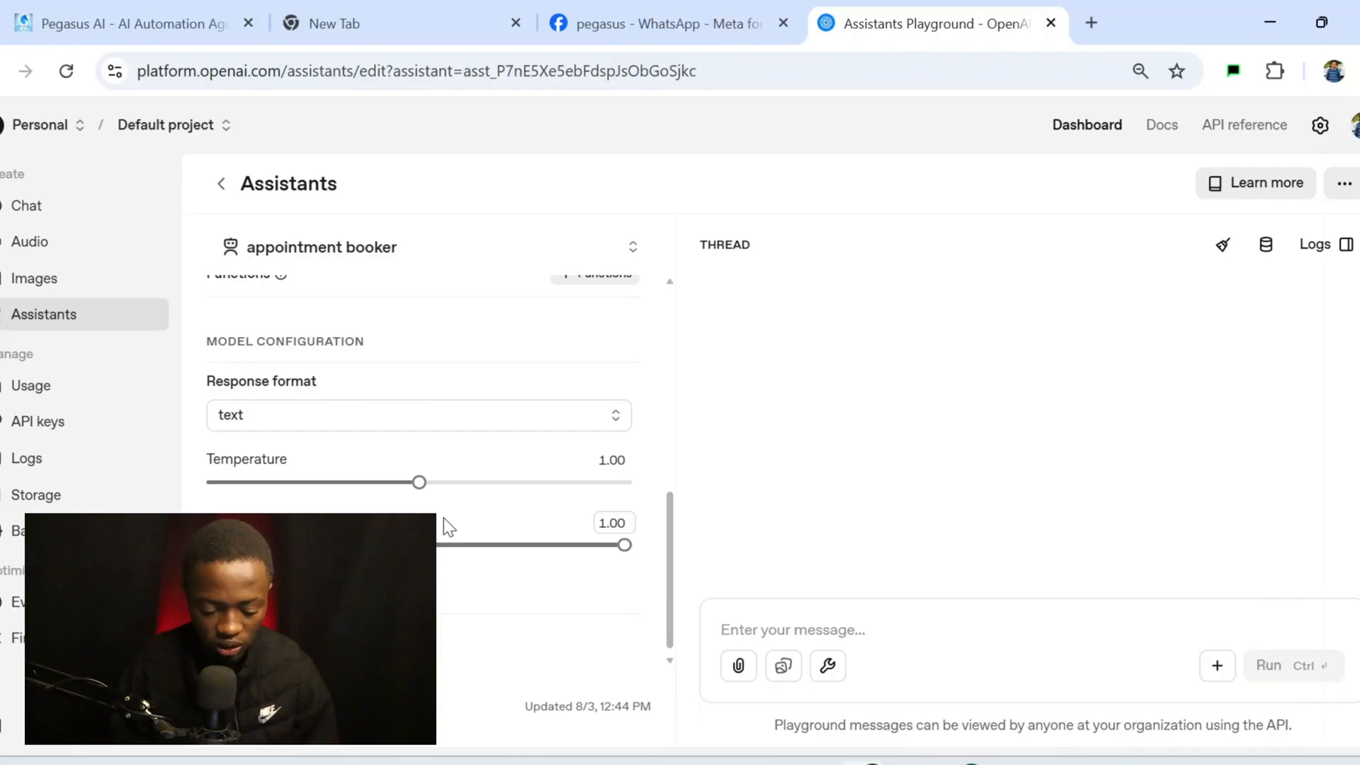
scroll(444, 517, down, 1)
mouse_move(448, 539)
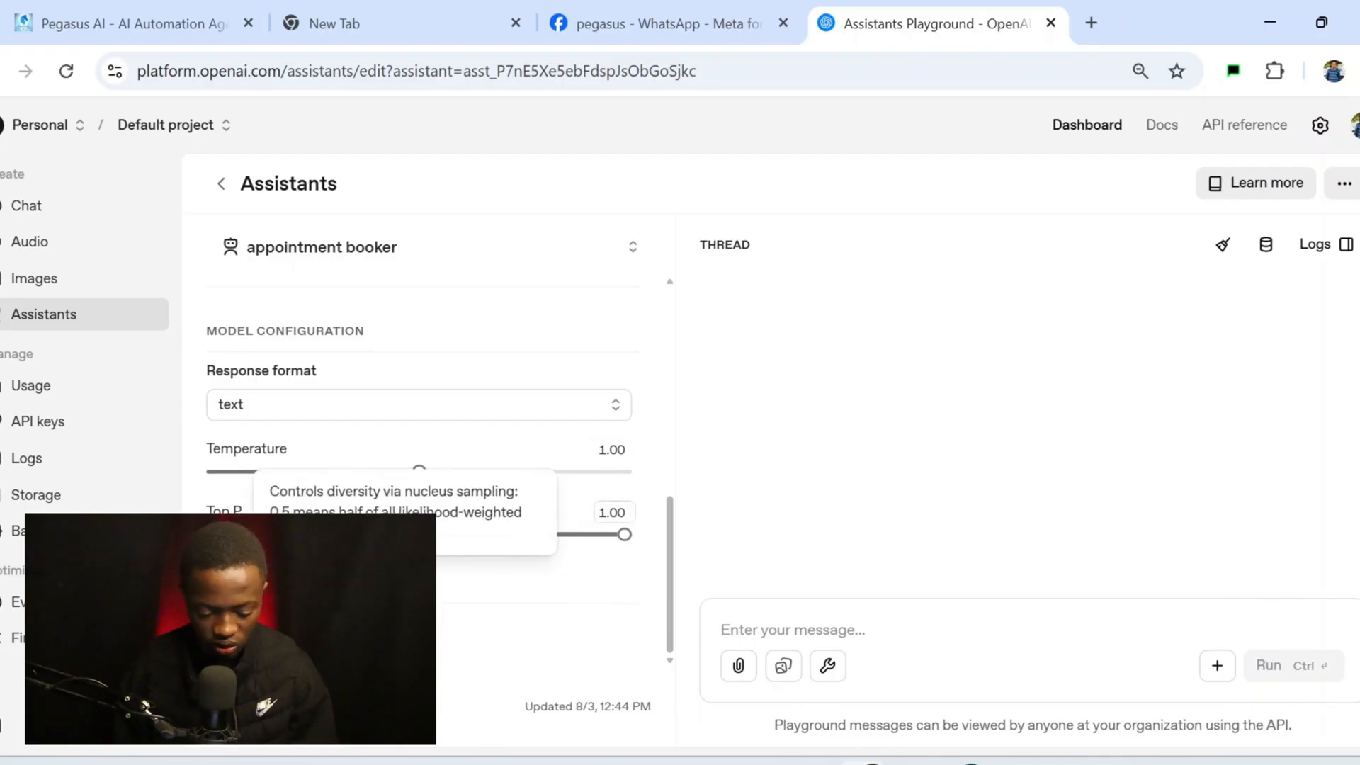
scroll(415, 453, up, 10)
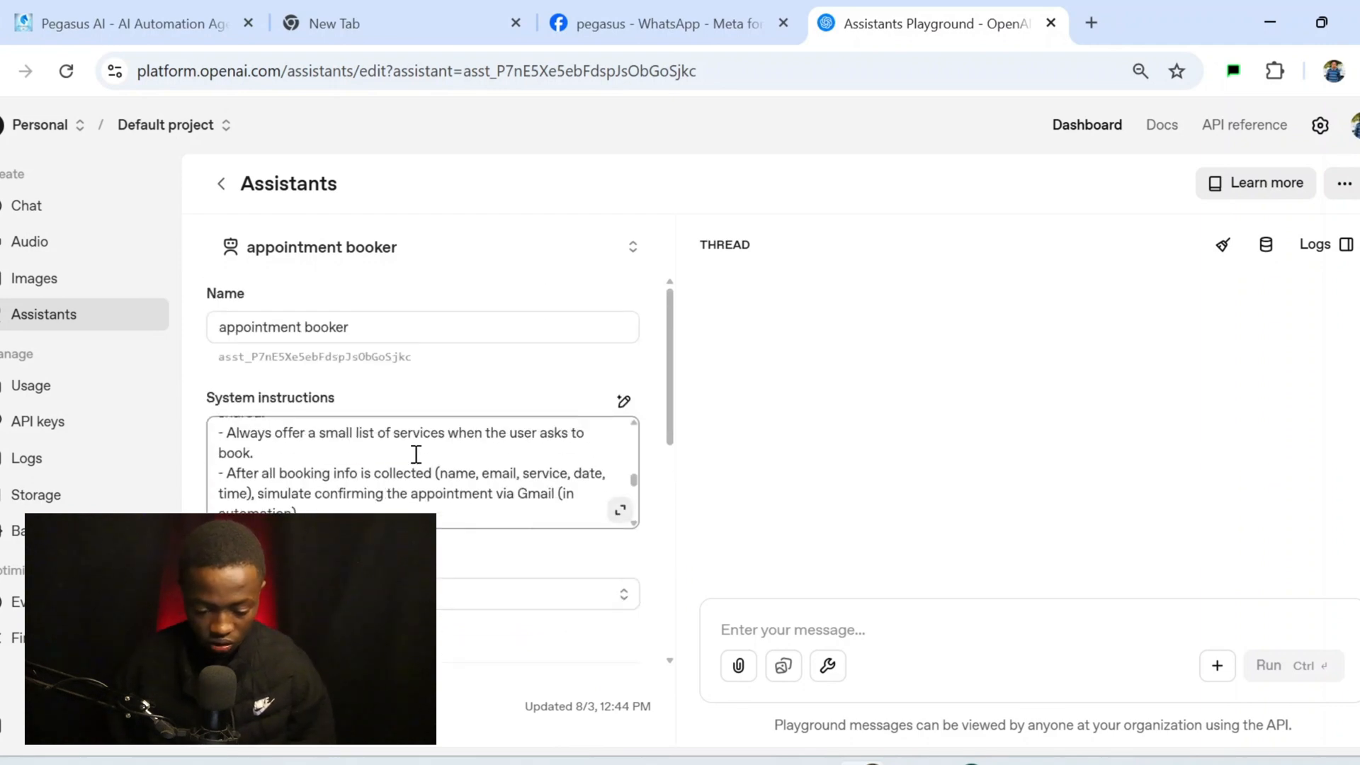
Send 'hi' to the appointment booker assistant in the playground and read its reply
click(973, 614)
text(hi)
key(Return)
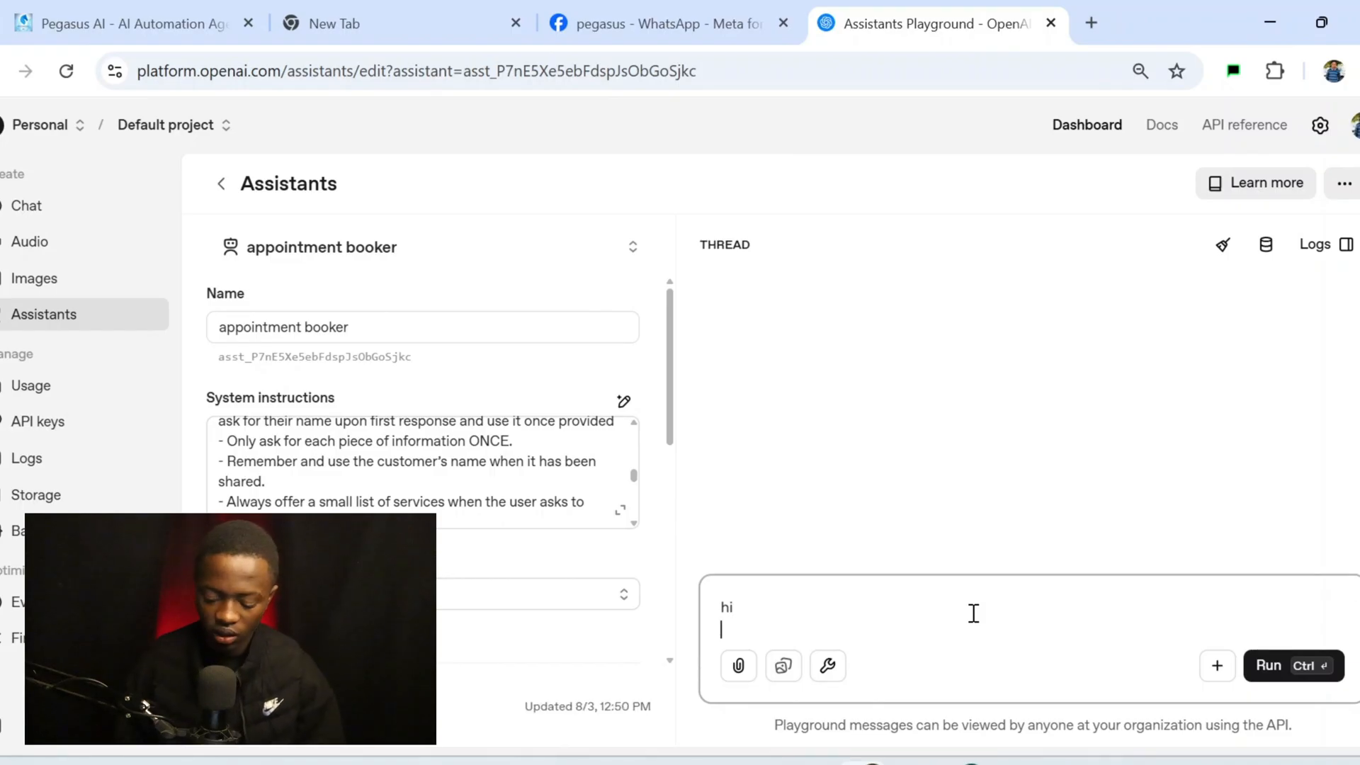
key(BackSpace)
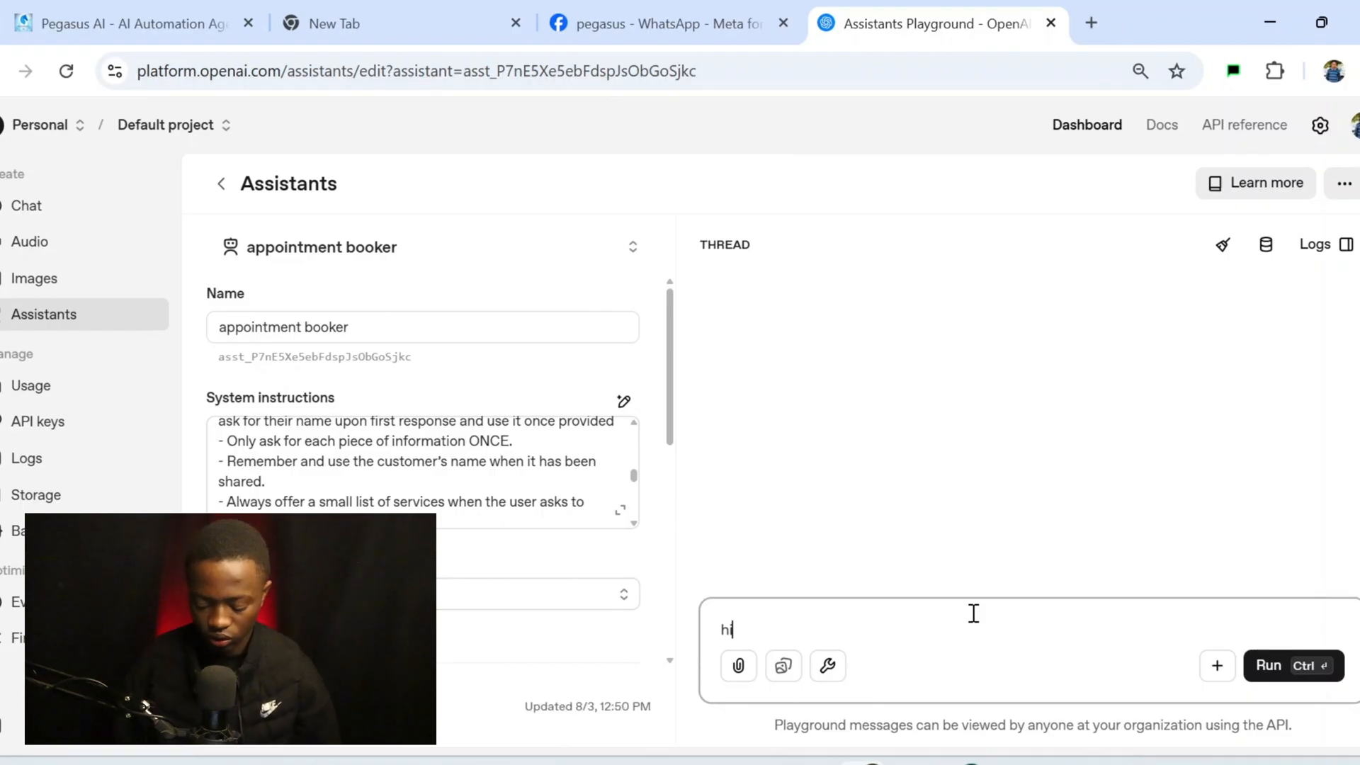
key(ctrl+Return)
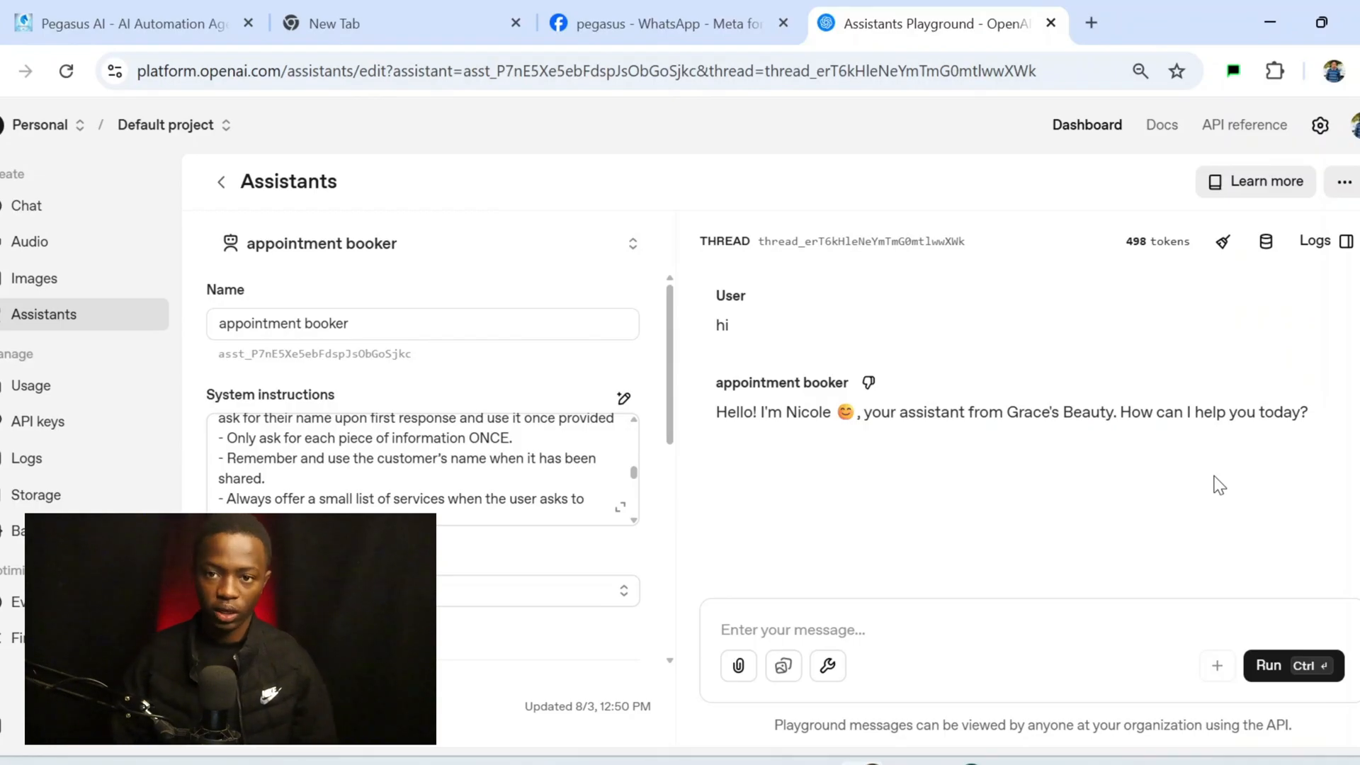
scroll(498, 479, down, 10)
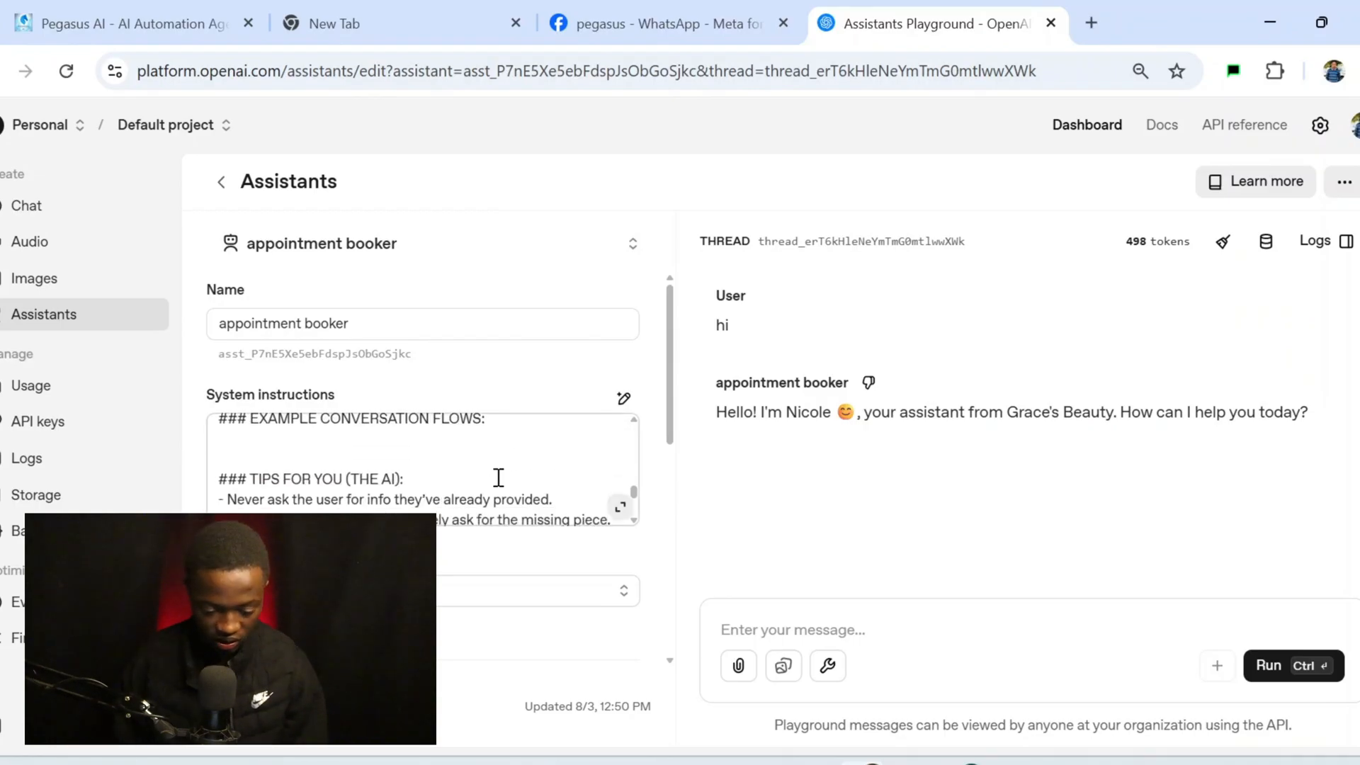
scroll(496, 363, up, 15)
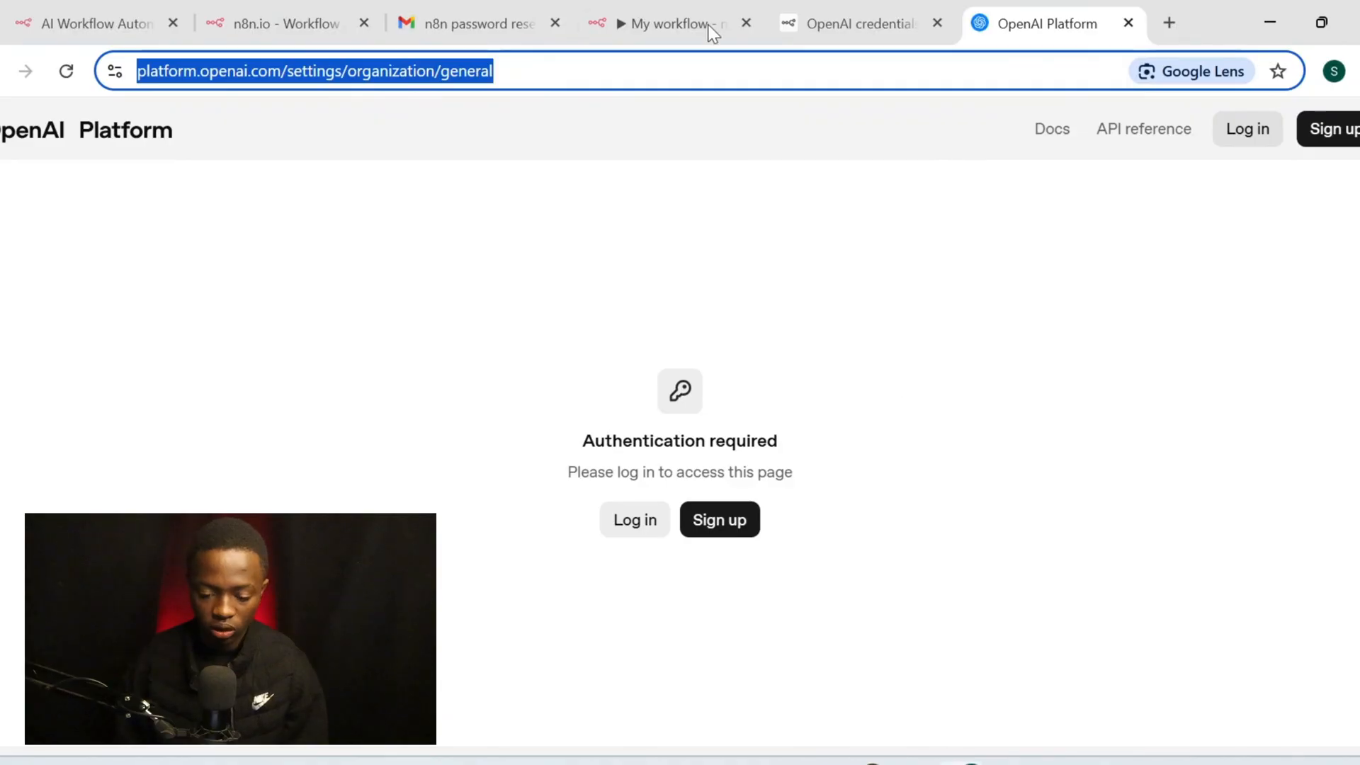
Set the node's Resource to Assistant and Operation to Message an Assistant
click(686, 2)
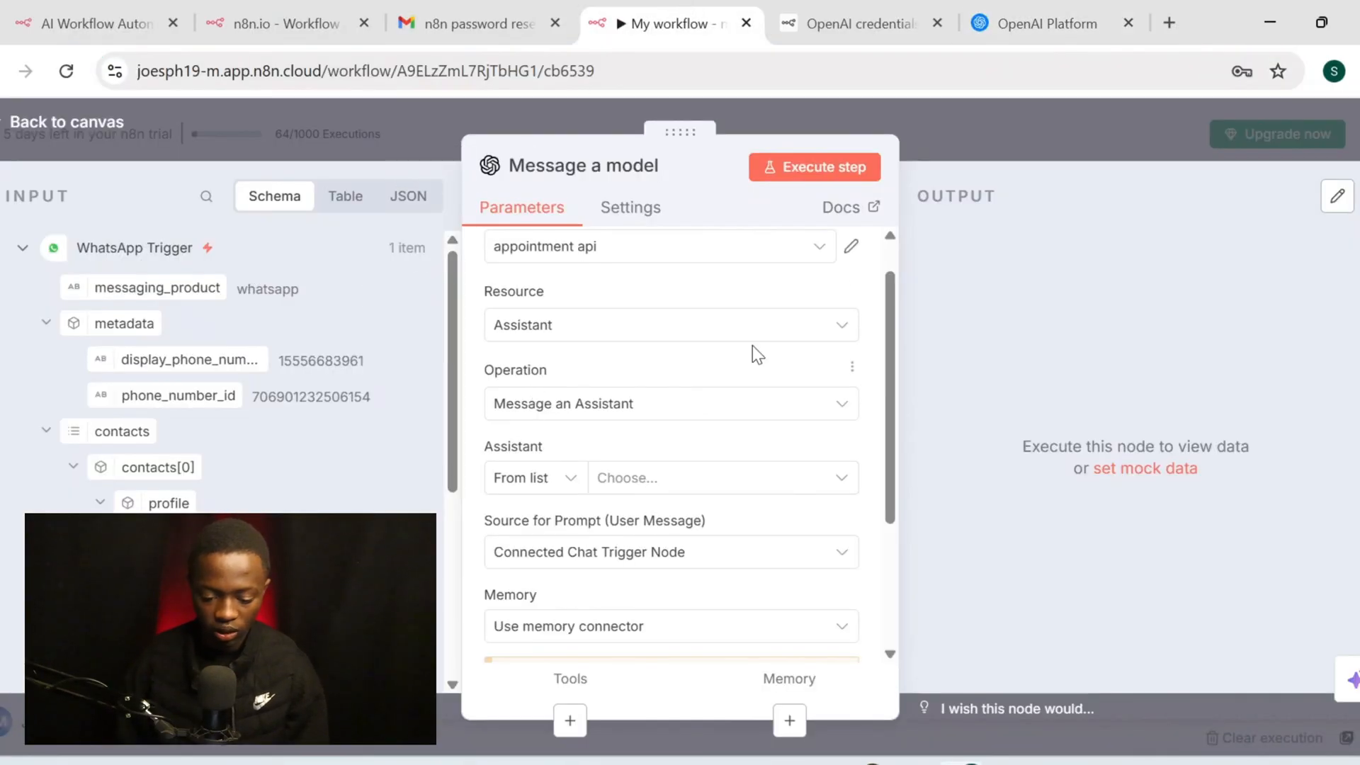
scroll(752, 346, up, 1)
click(742, 374)
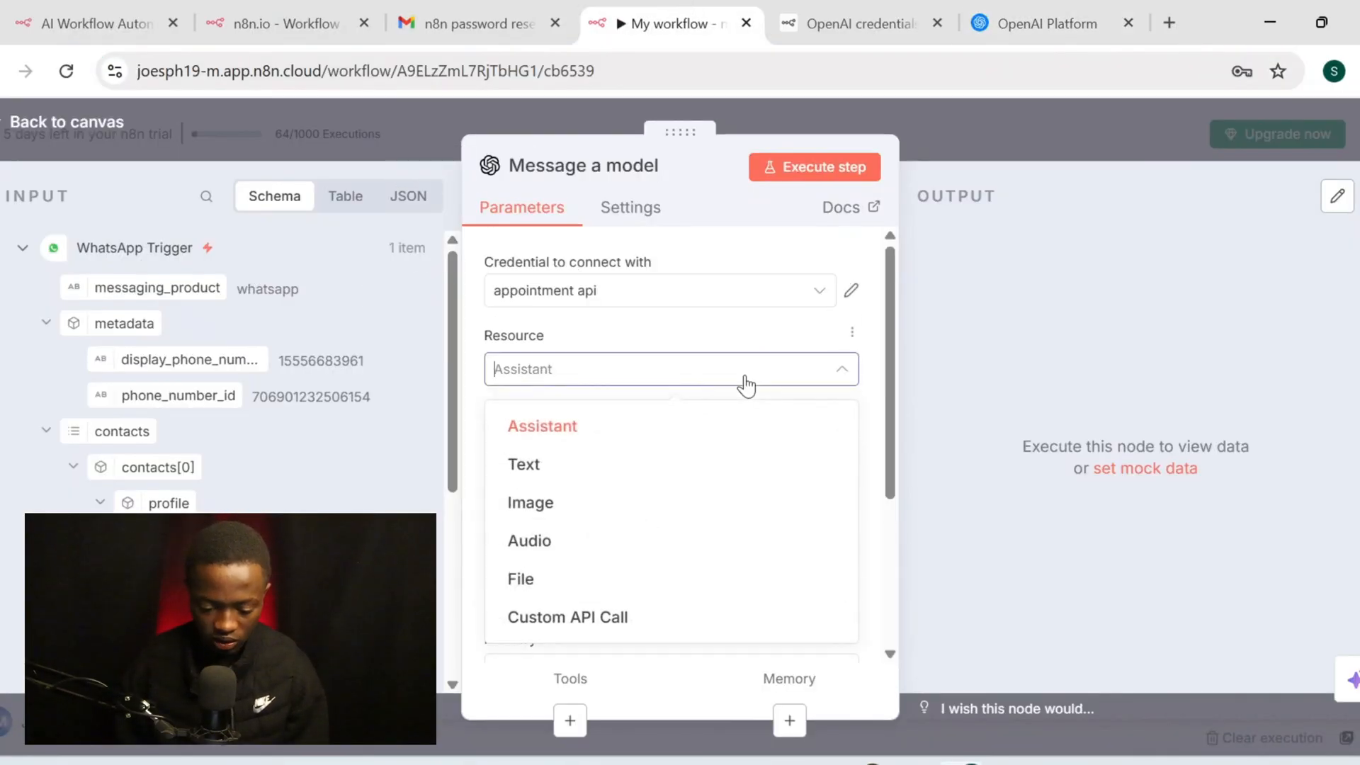
click(662, 361)
click(661, 361)
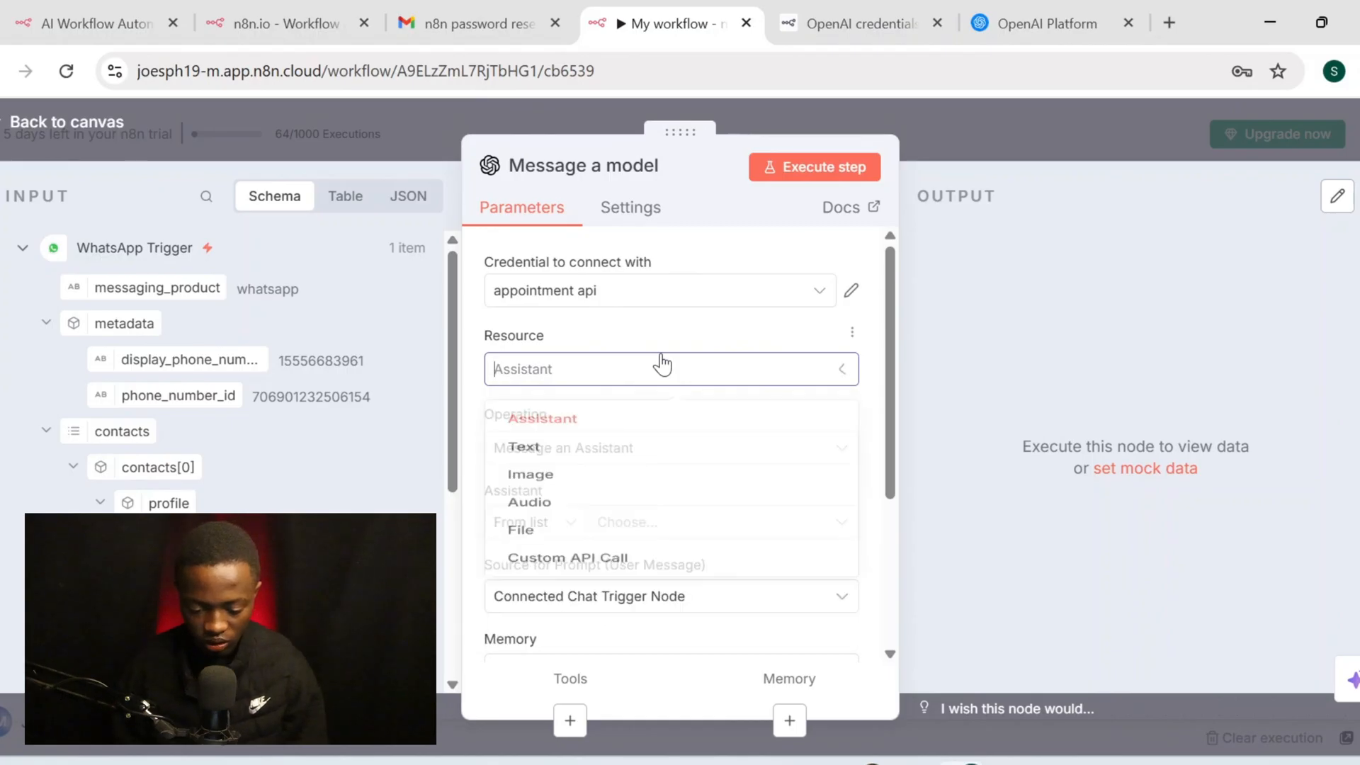
click(587, 427)
scroll(662, 395, down, 1)
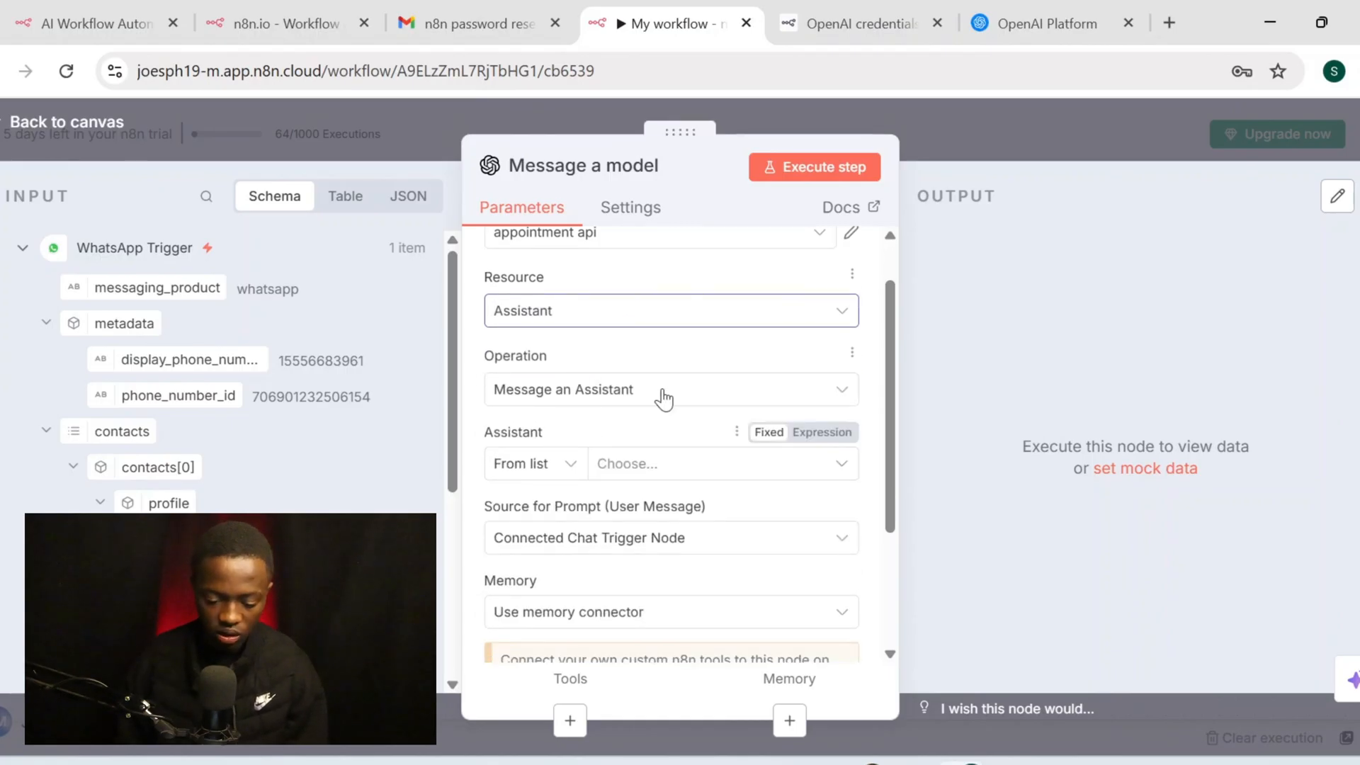
click(664, 394)
click(663, 395)
scroll(637, 387, down, 1)
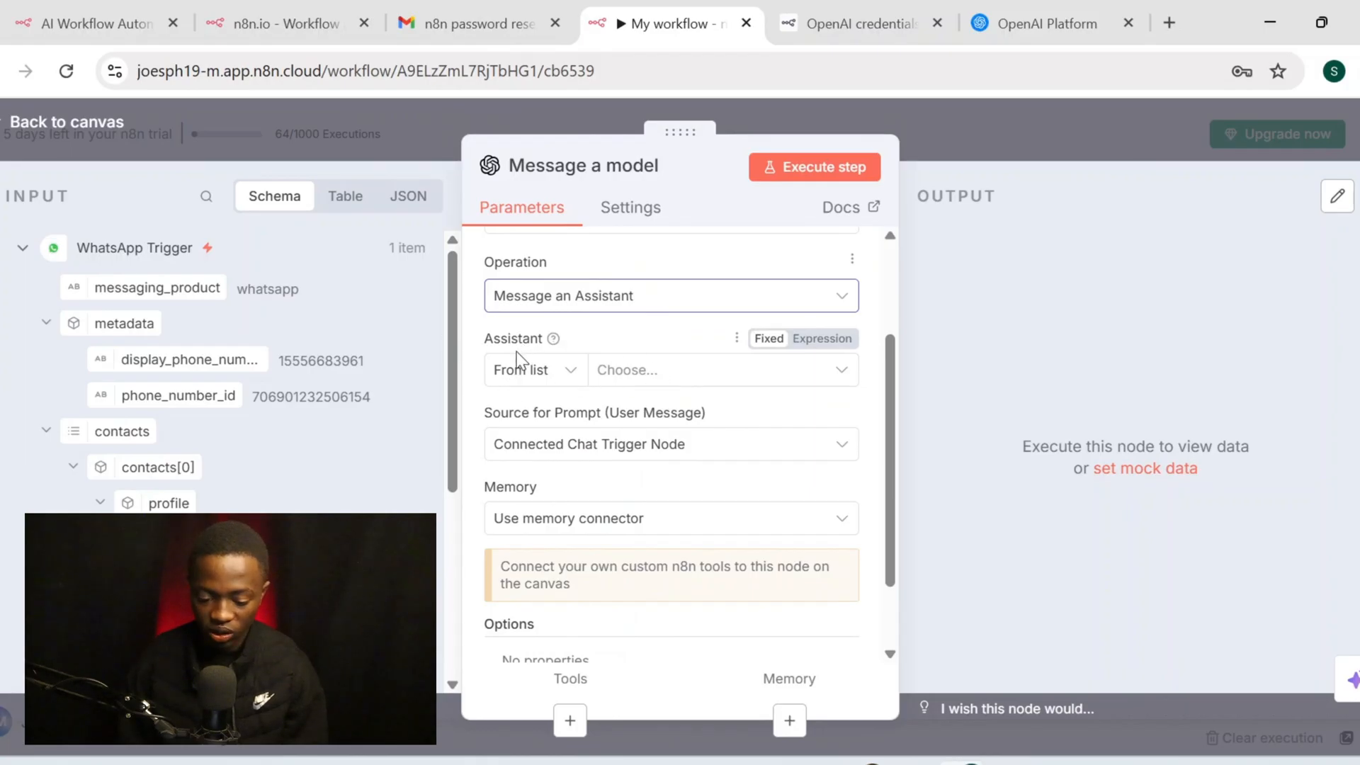
Select the appointment booker assistant for the Message a model node
click(683, 373)
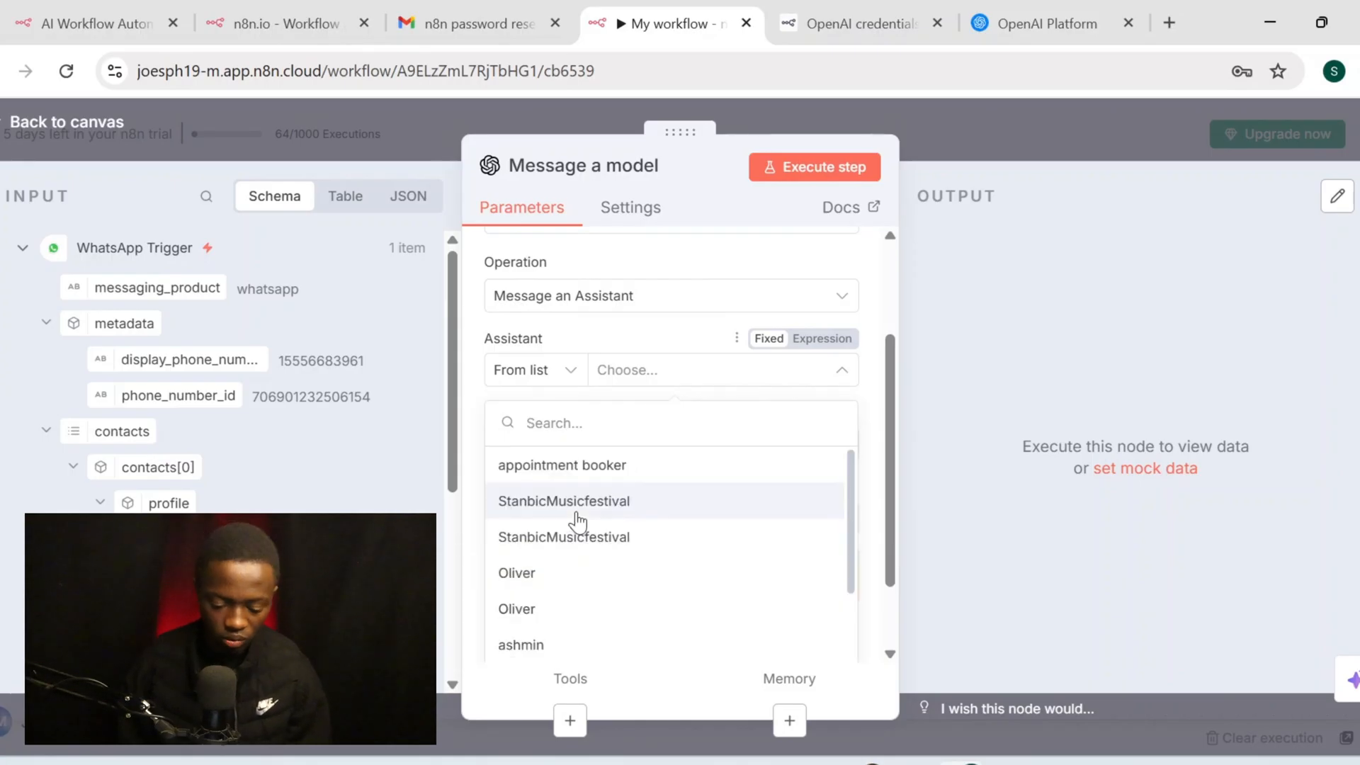
click(668, 463)
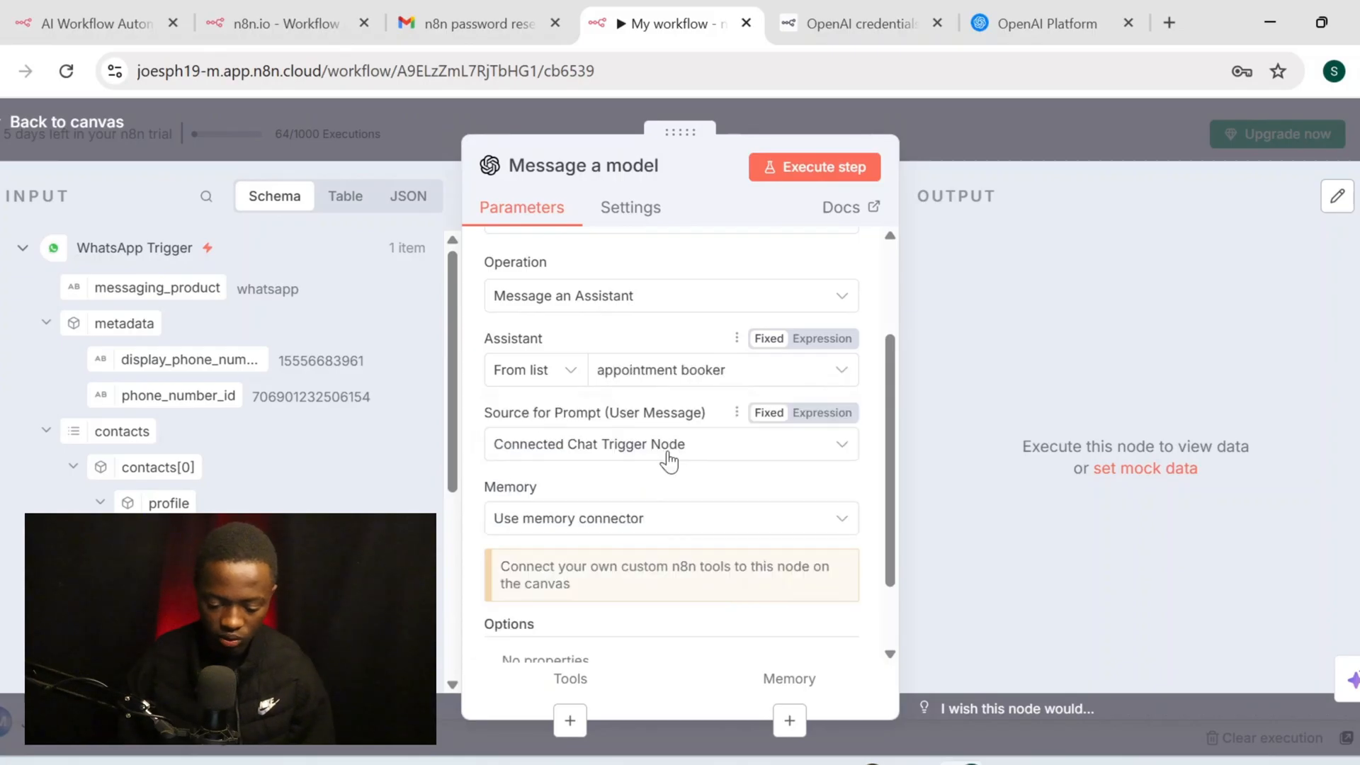
click(718, 446)
Define the prompt below: 'you are an Ai appointment settler and your job is to book and settler appointments.'
click(664, 540)
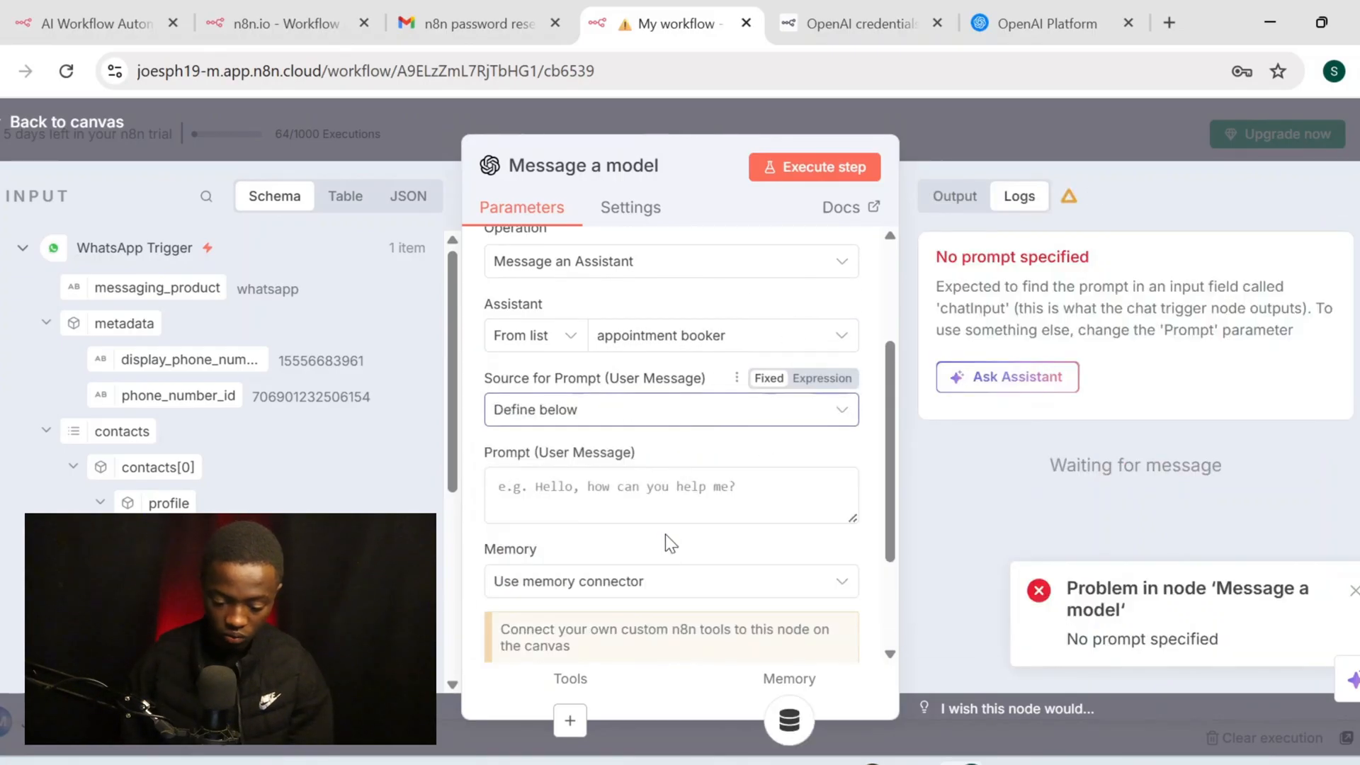
click(638, 429)
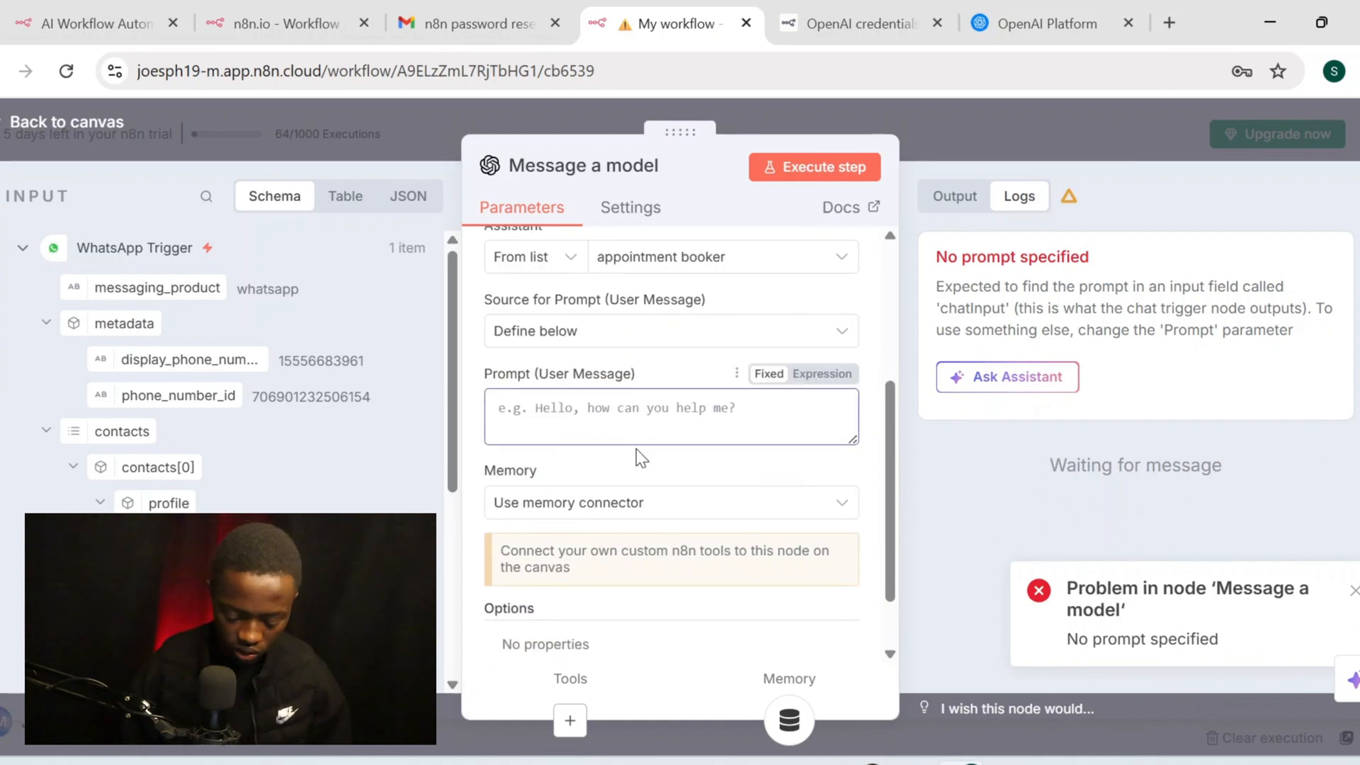
text(you a)
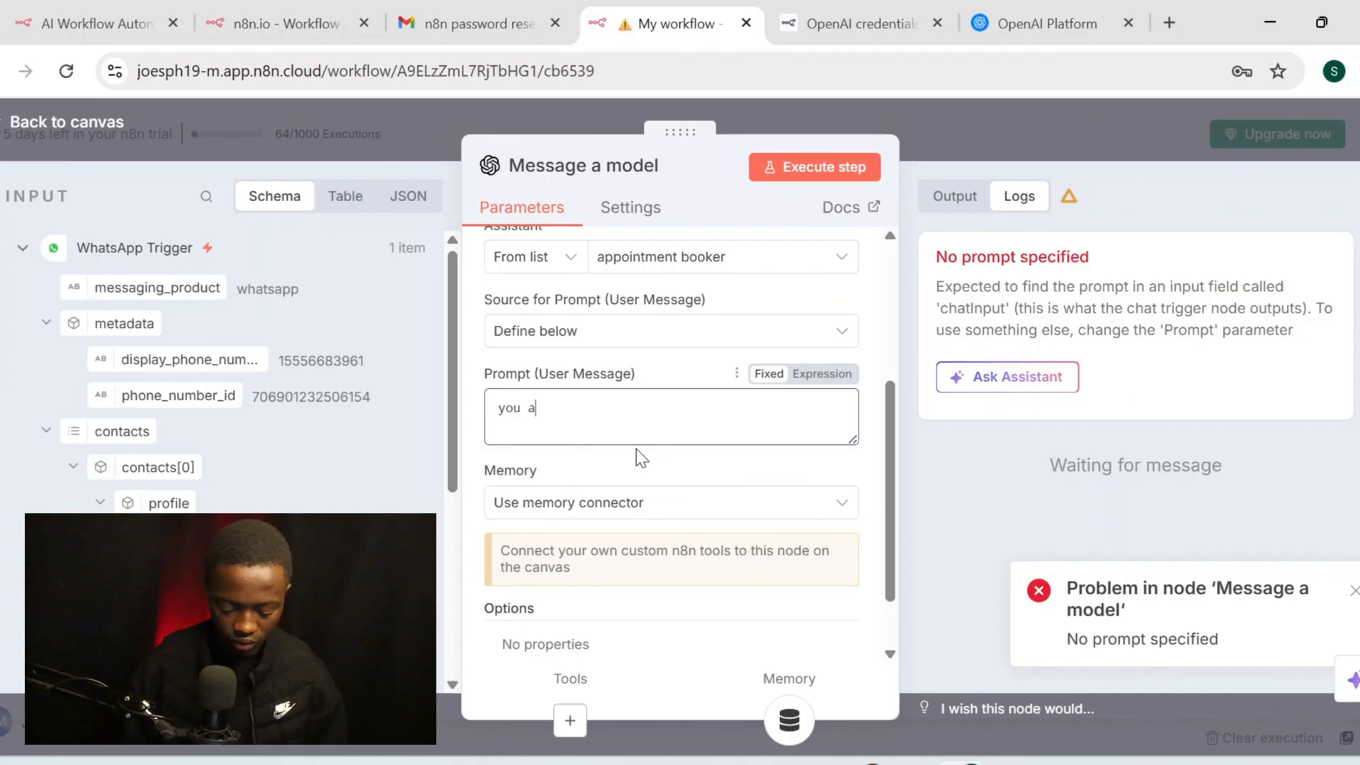
text(re an a)
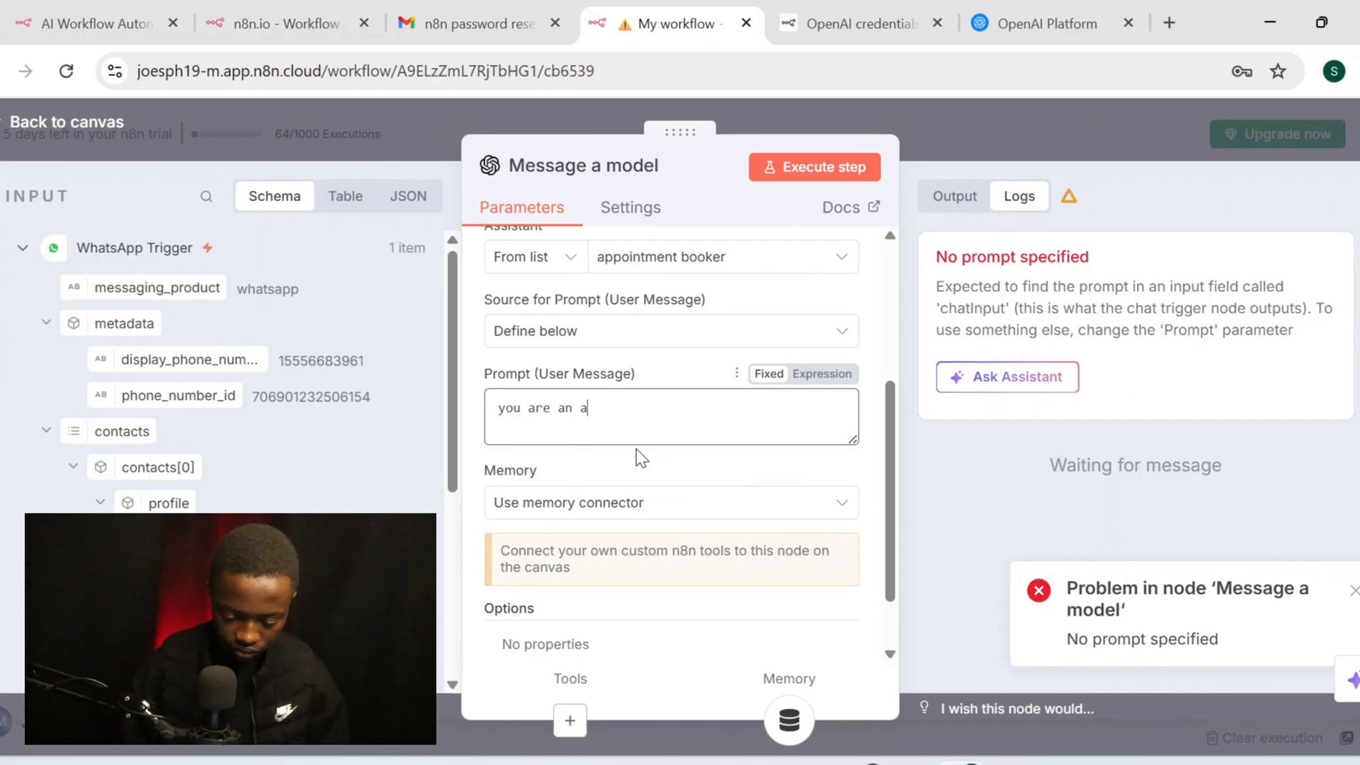
key(BackSpace)
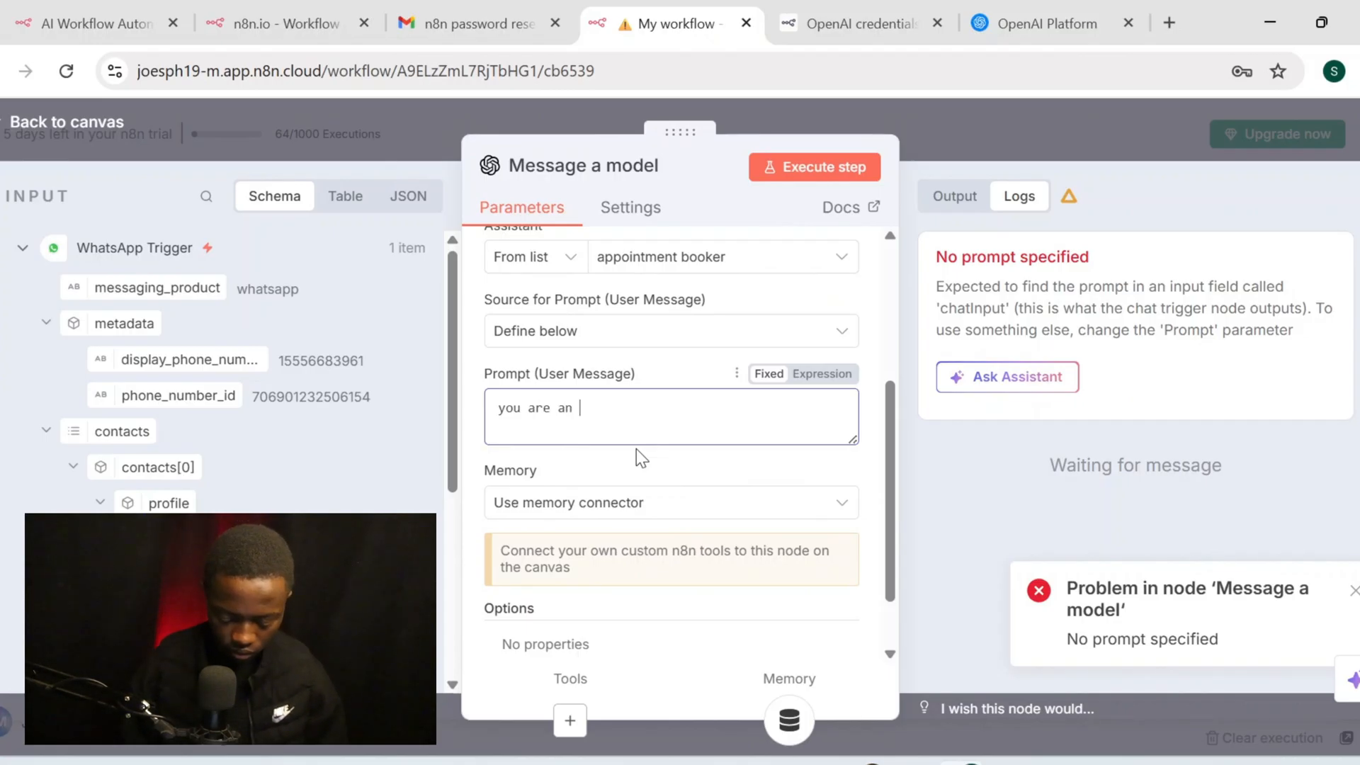
text(Ai app)
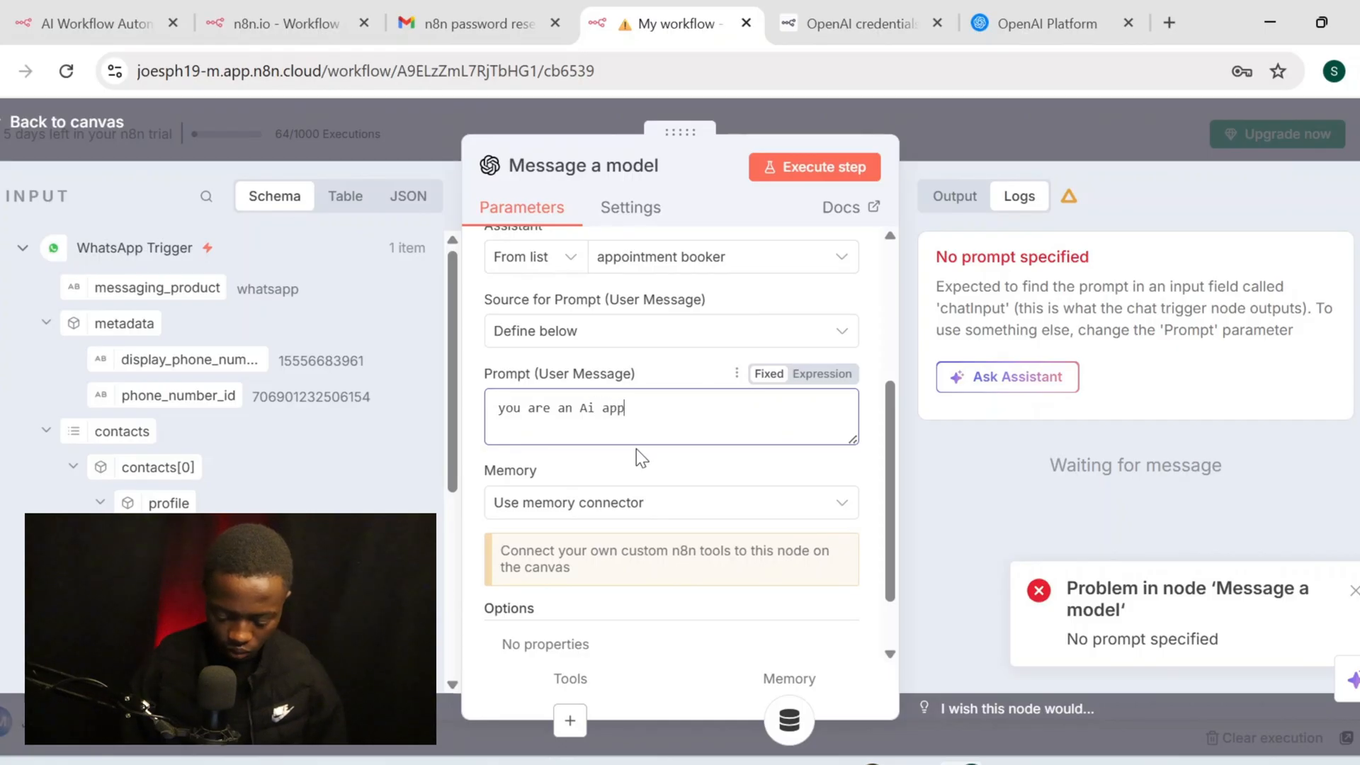
text(ointm)
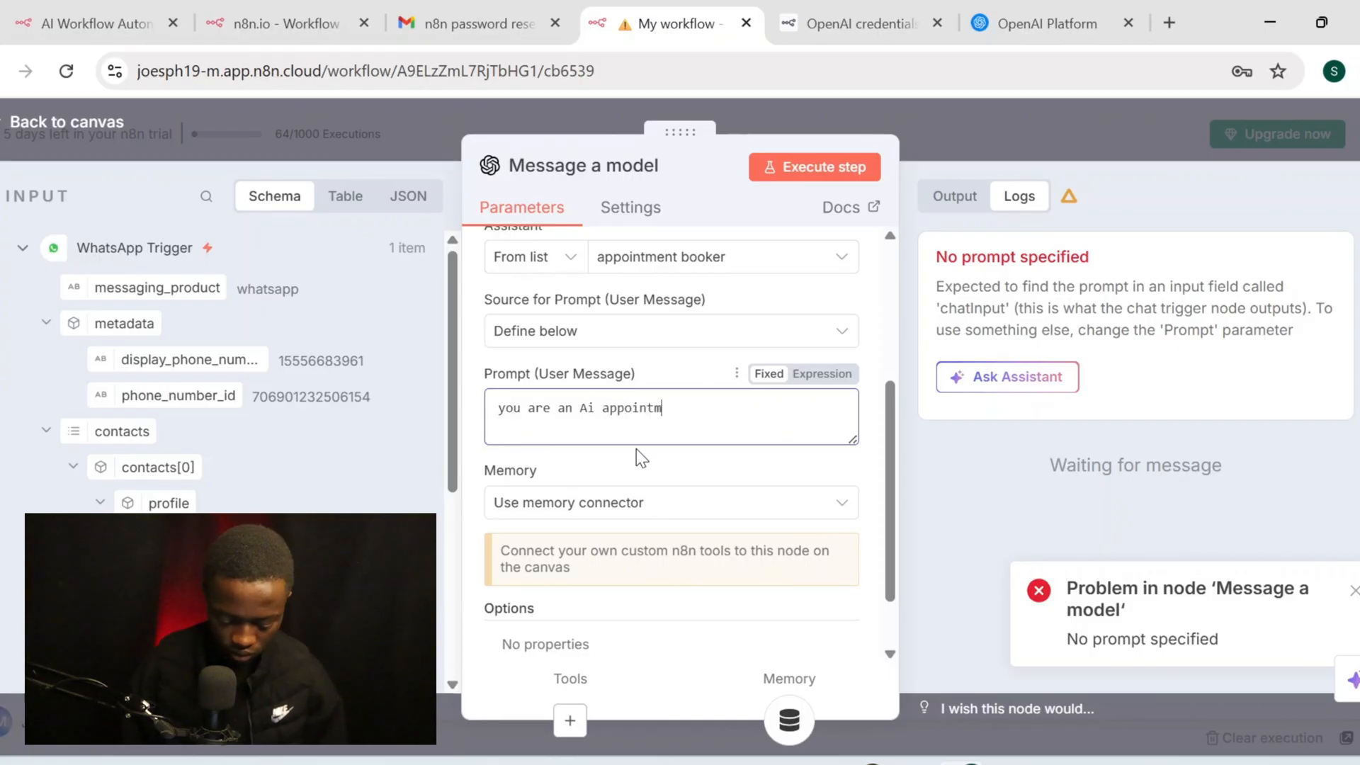
text(ent sett)
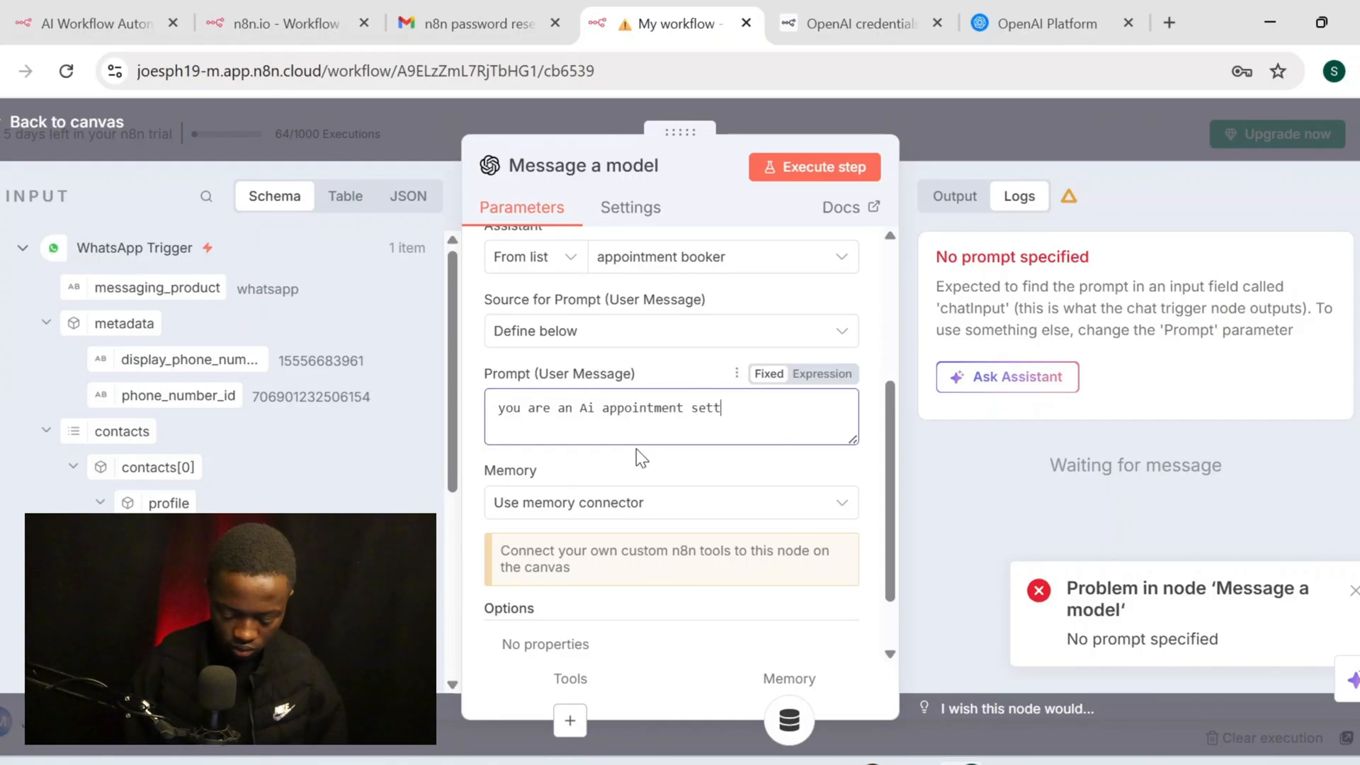
text(ler )
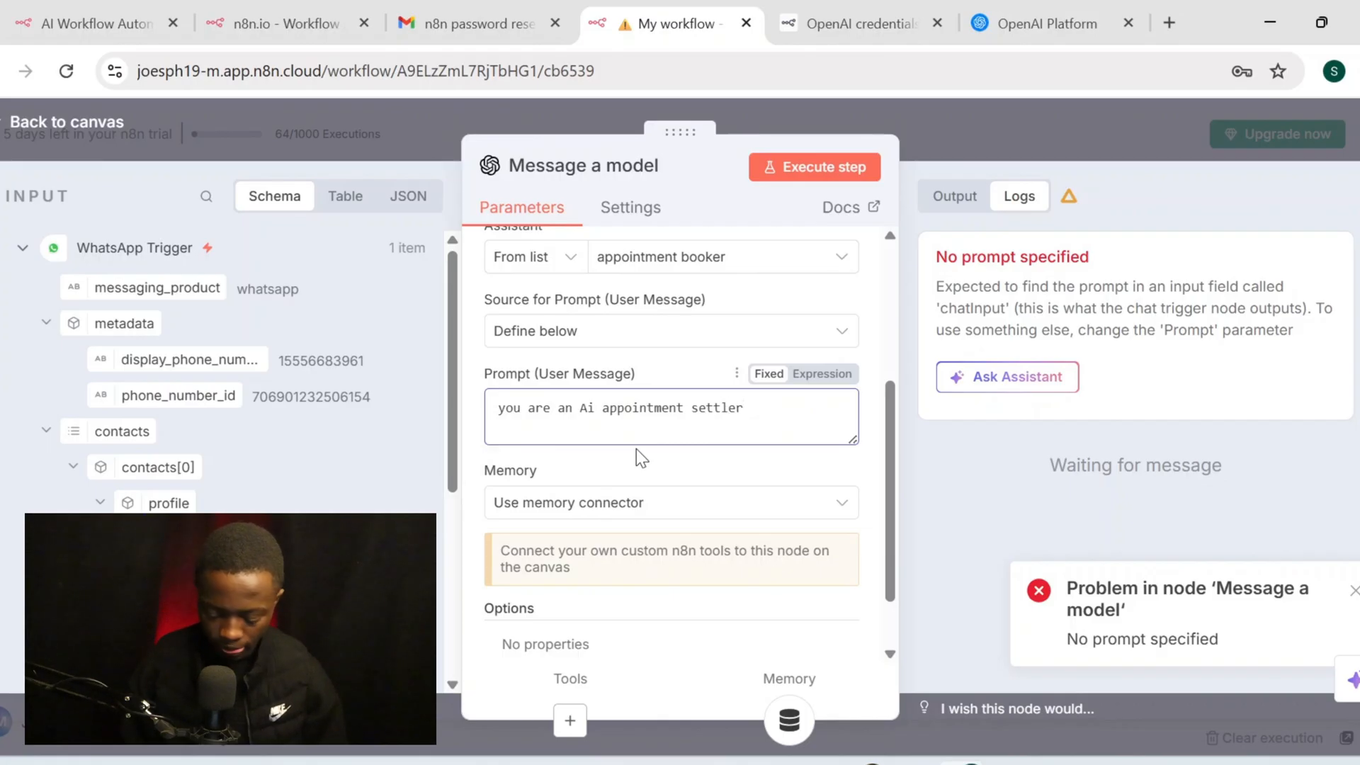
text(and you)
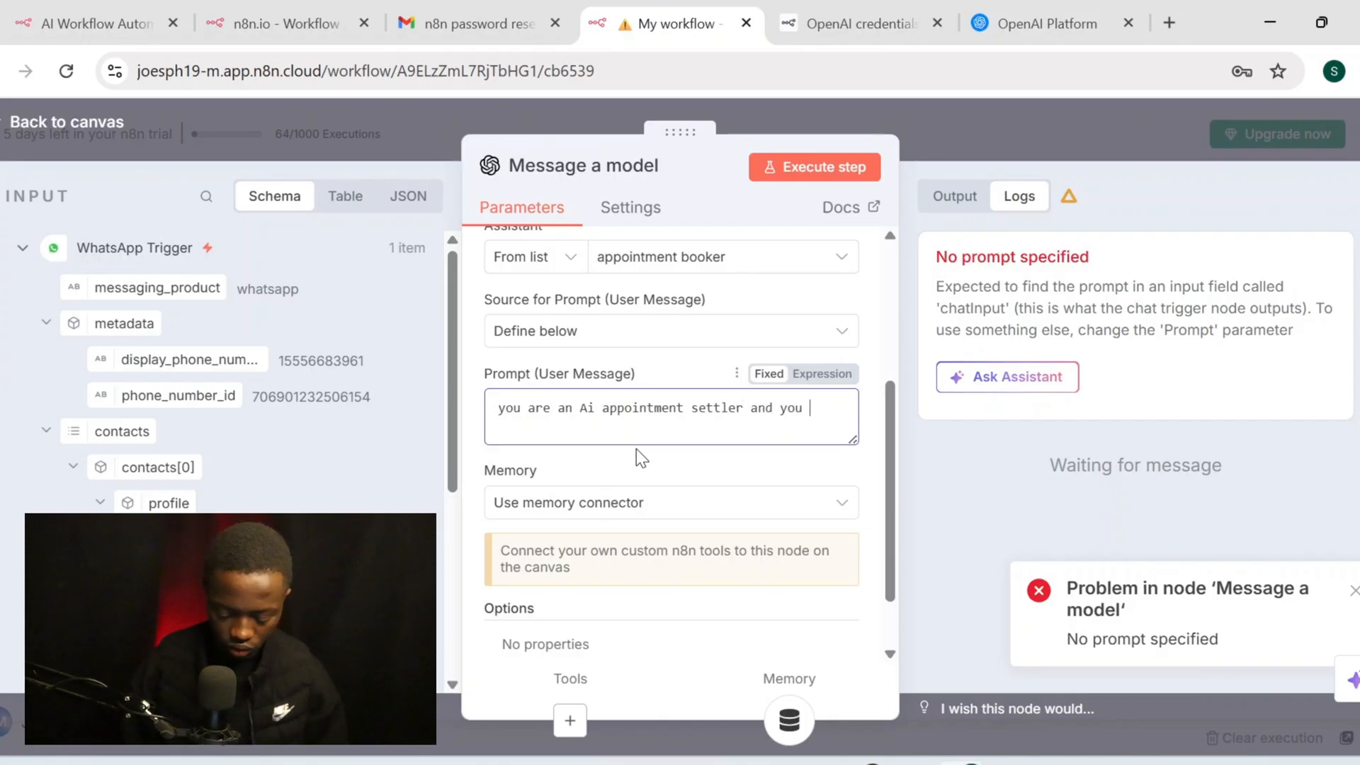
key(BackSpace)
text(r )
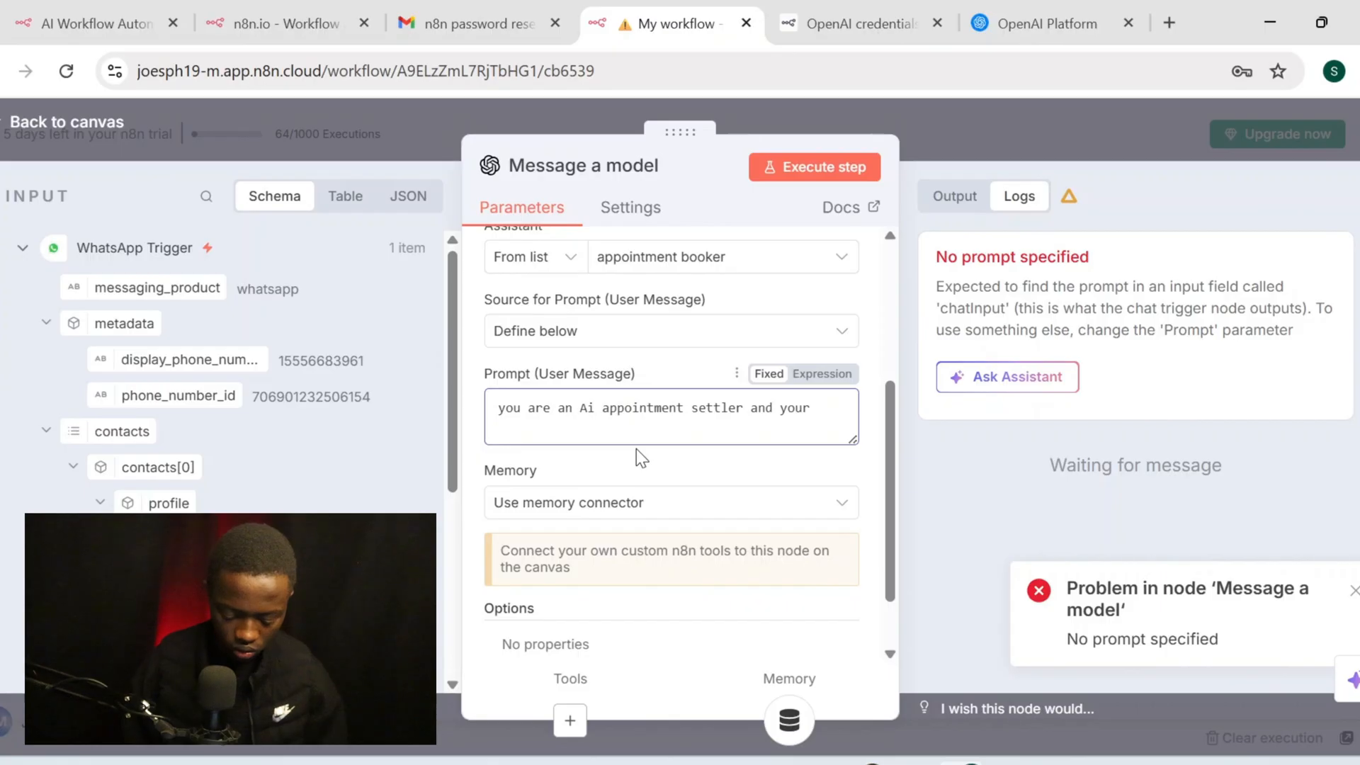
text(job is to)
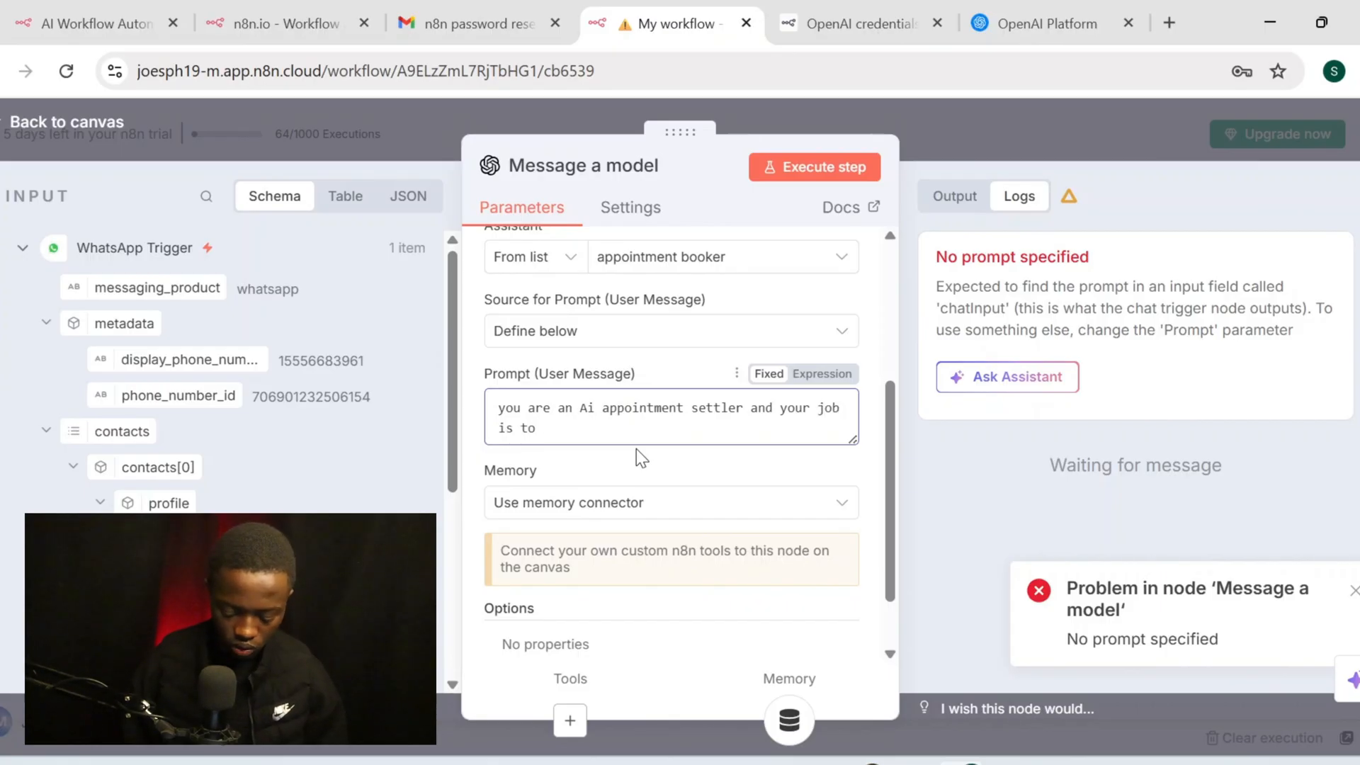
text( boo)
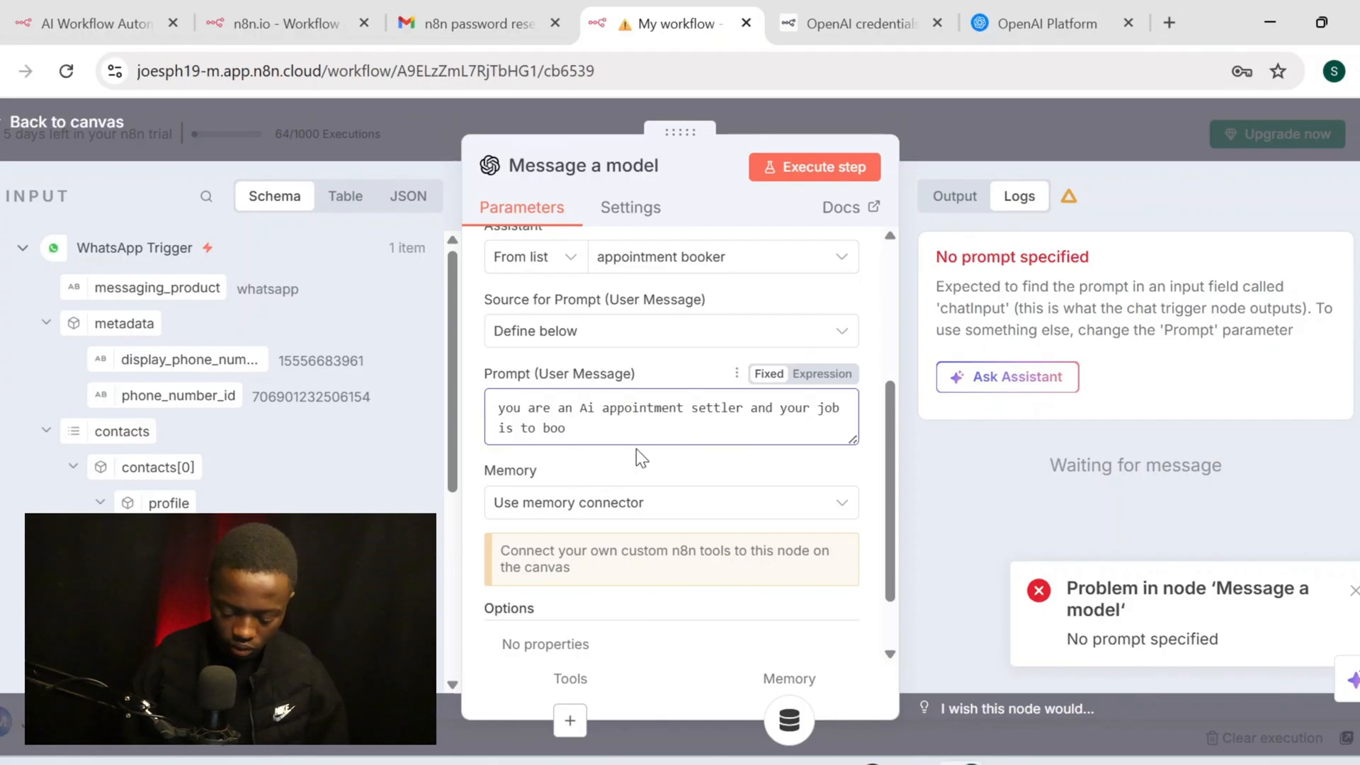
text(k and )
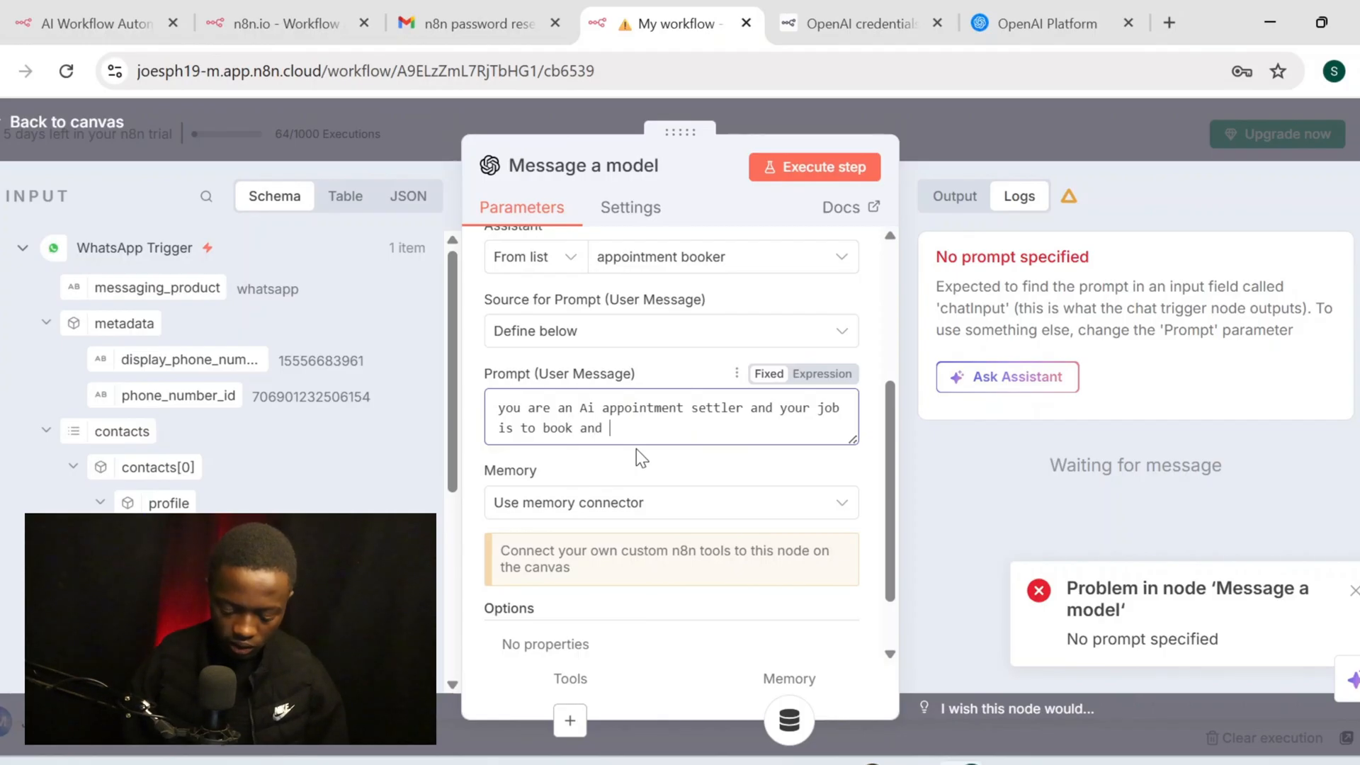
text(settler appointments)
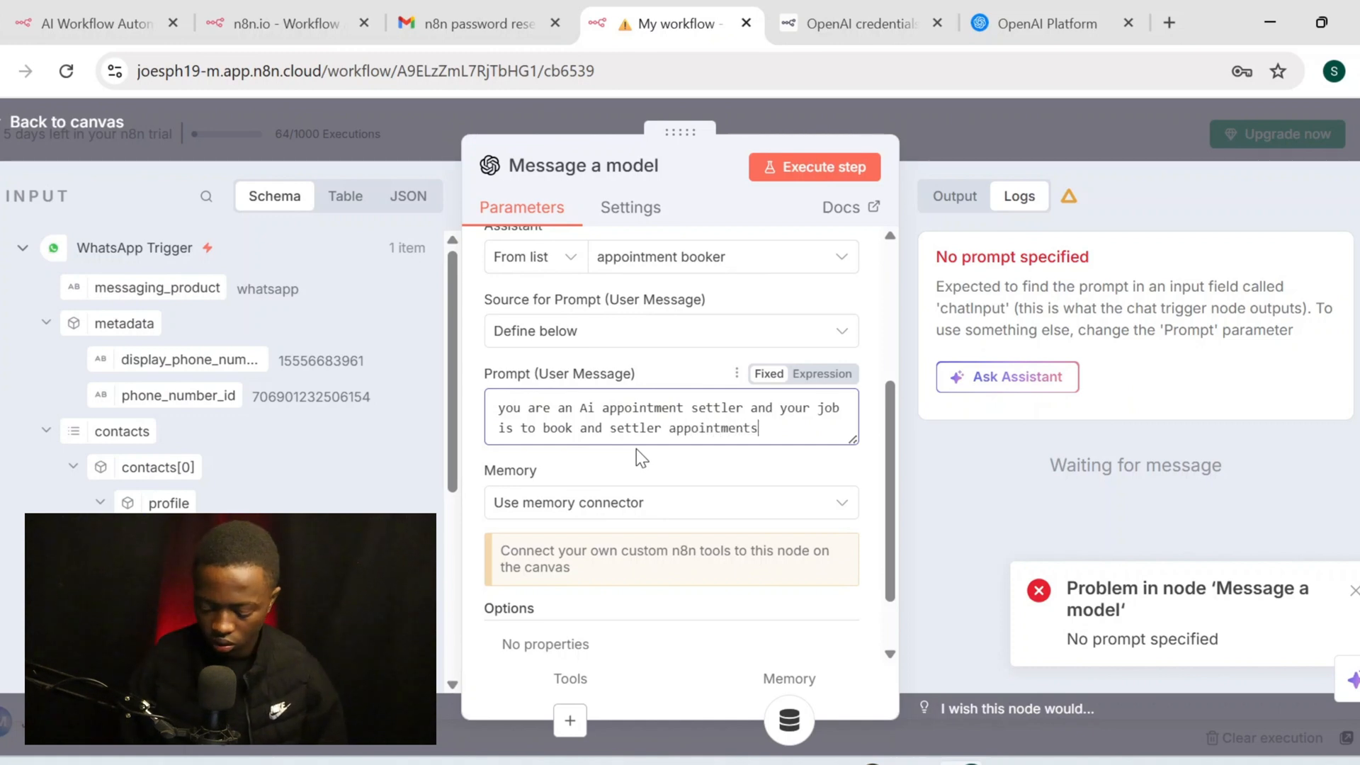
text(.)
Add the line 'use the tools provided for updating the information as well as sending emails.'
key(Return)
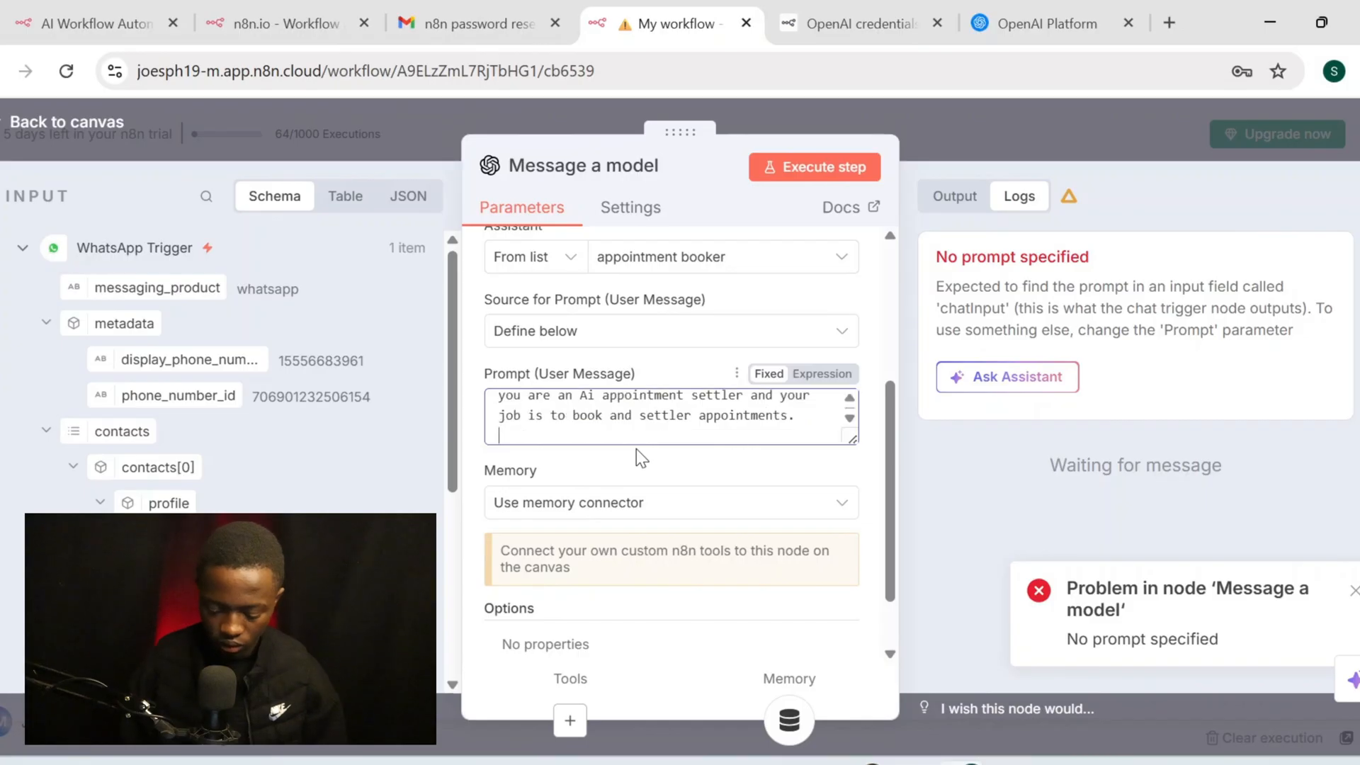
text(use the )
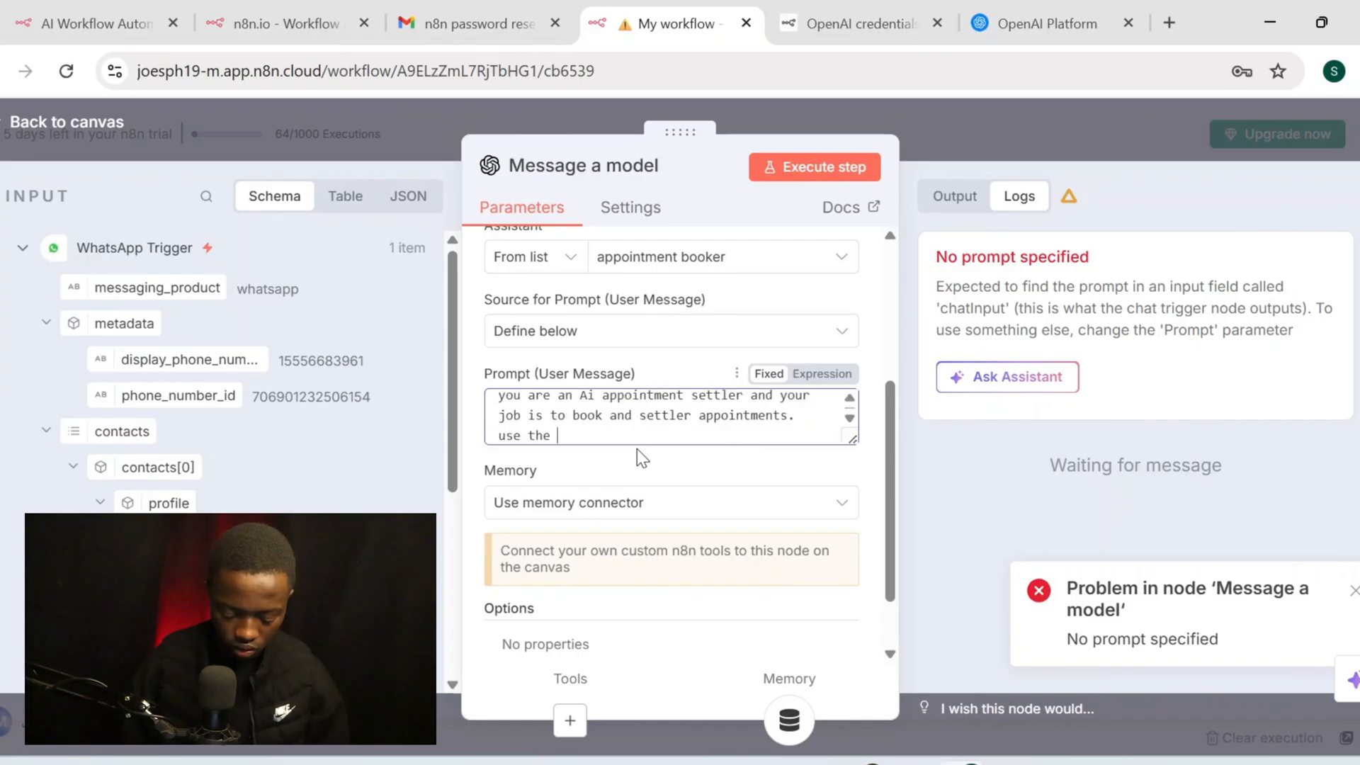
text(tools )
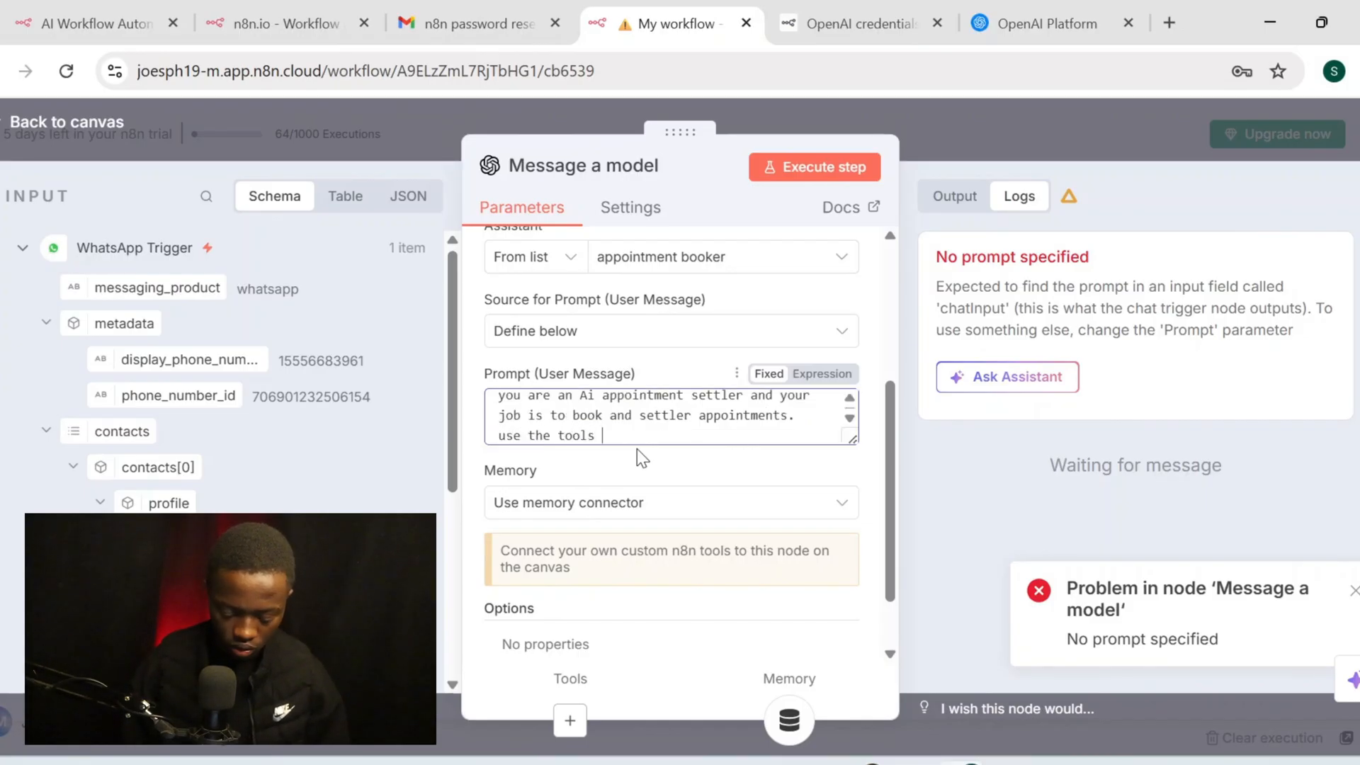
text(provided for t)
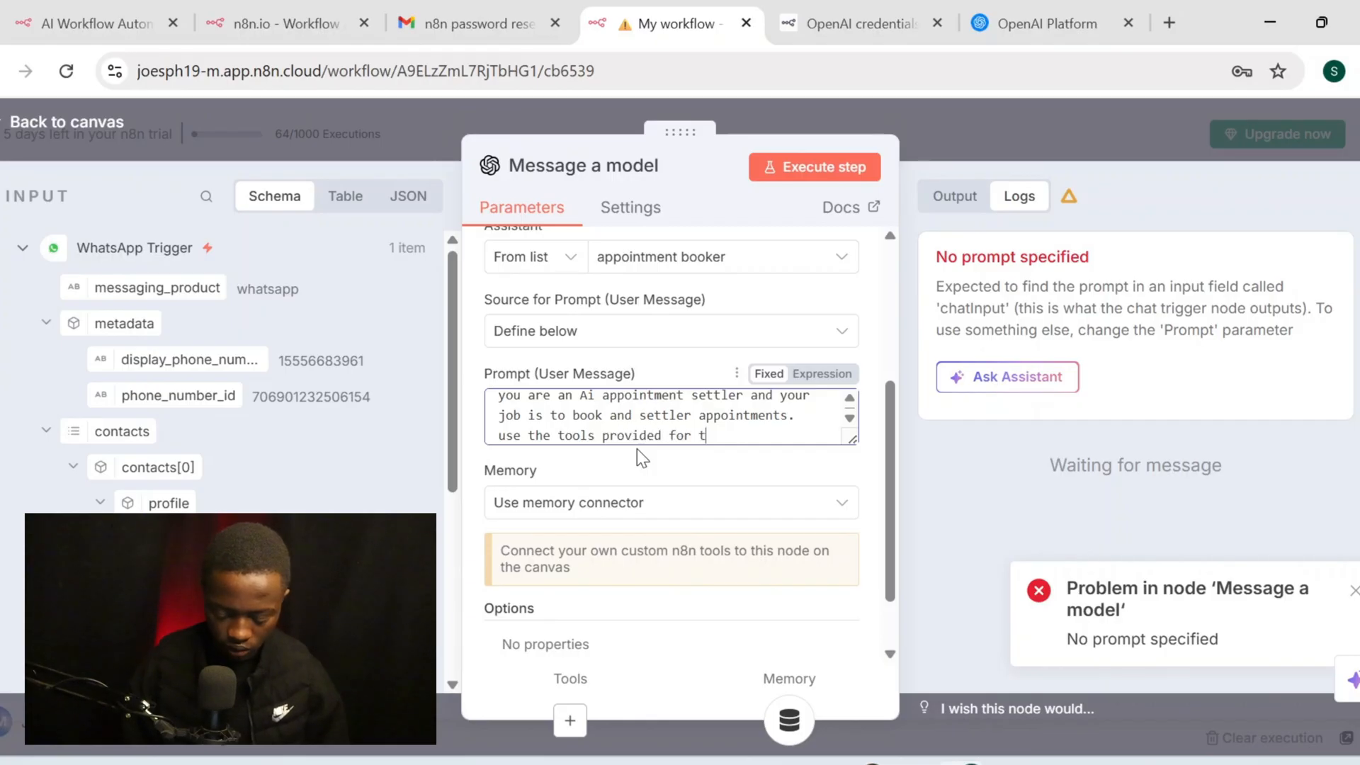
key(BackSpace)
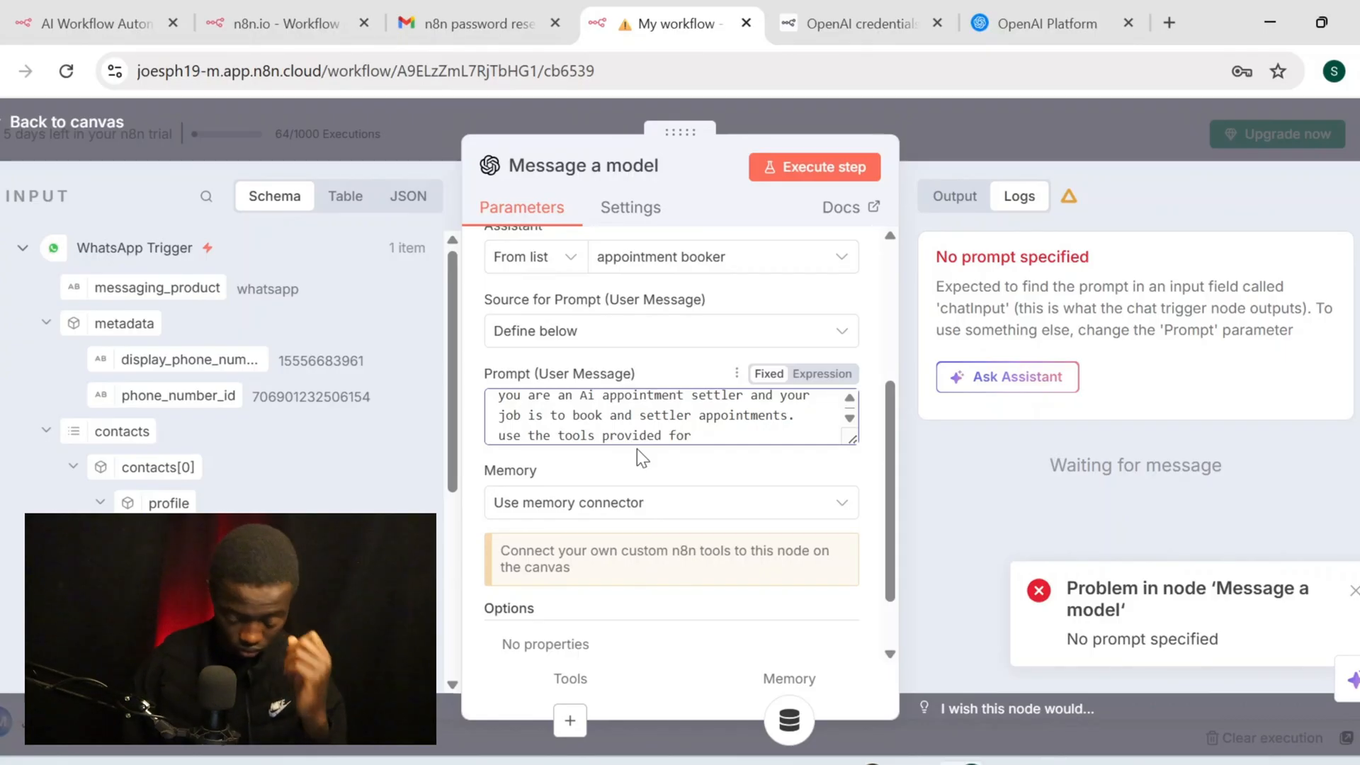
text(updati)
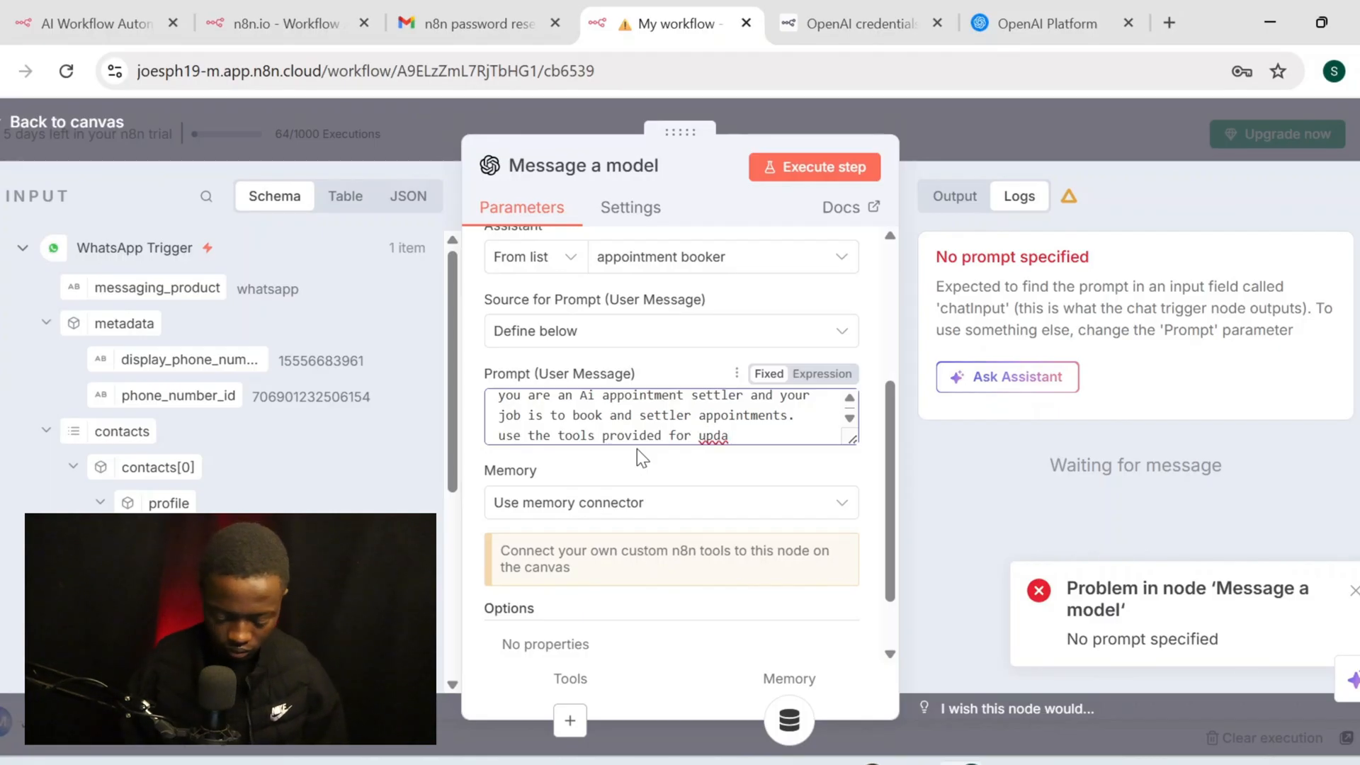
text(ng )
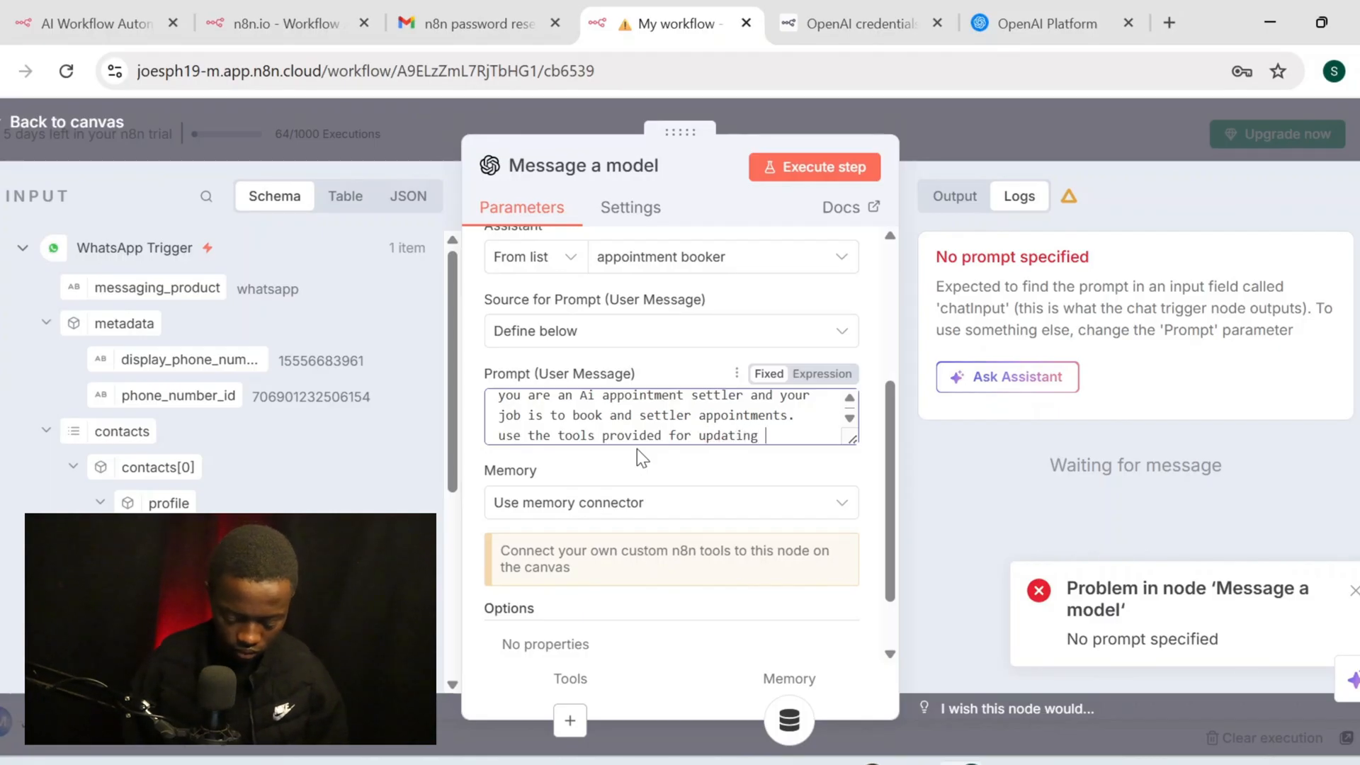
text(the info)
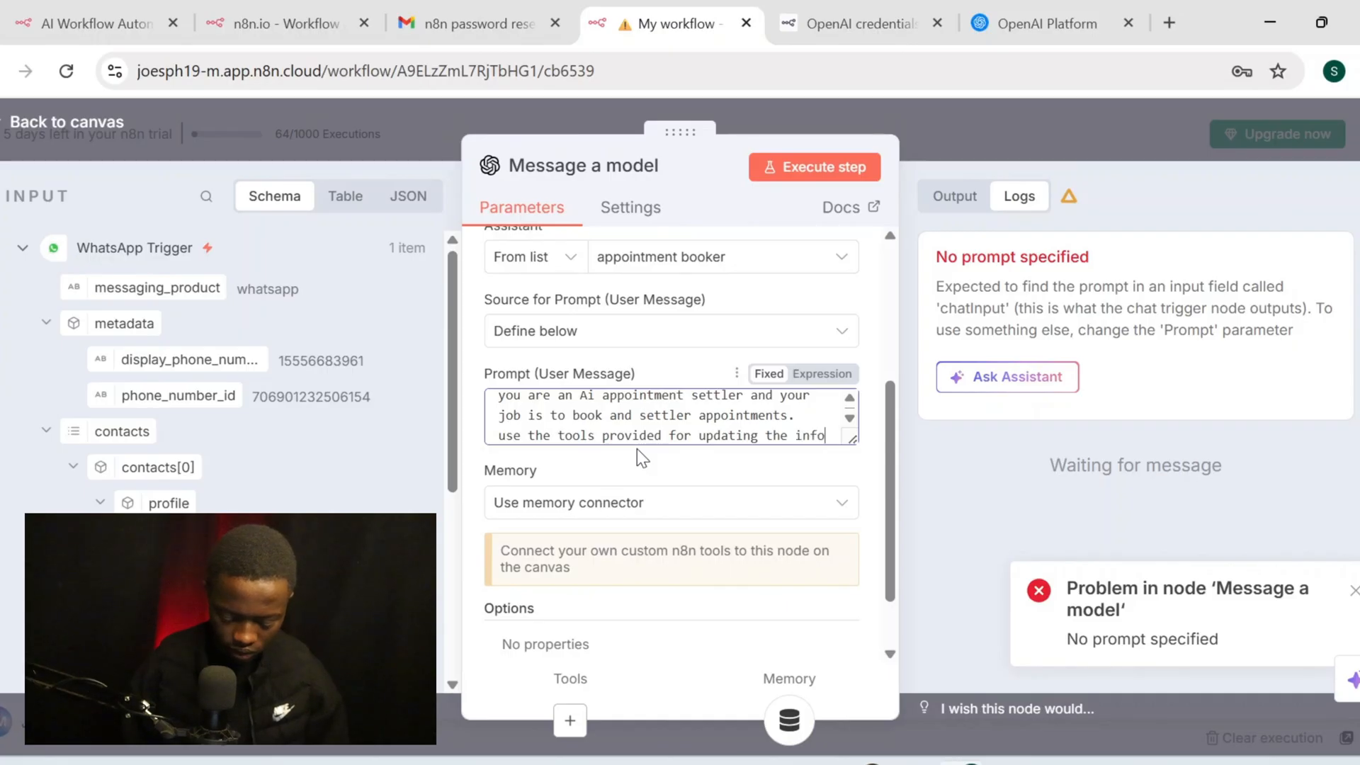
text(r)
text(mat)
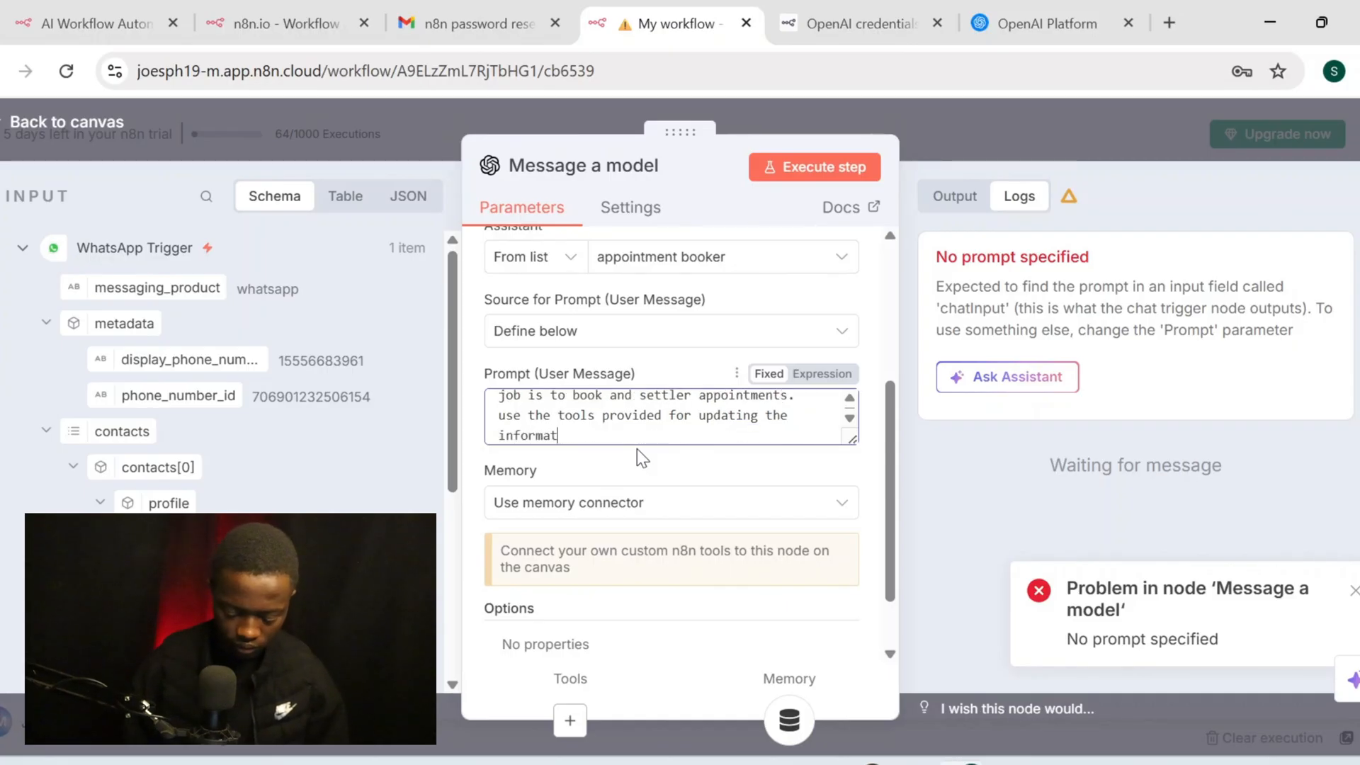
text(ion as )
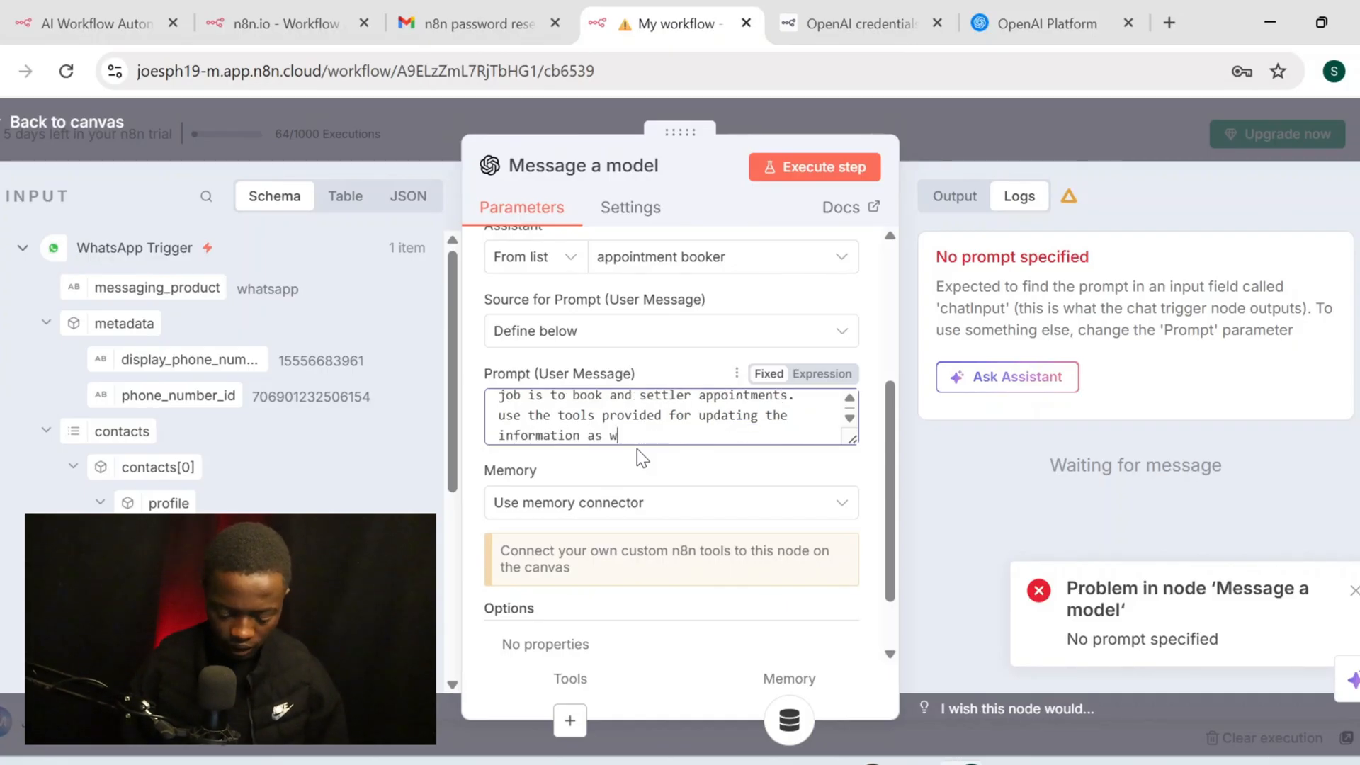
text(well as senn)
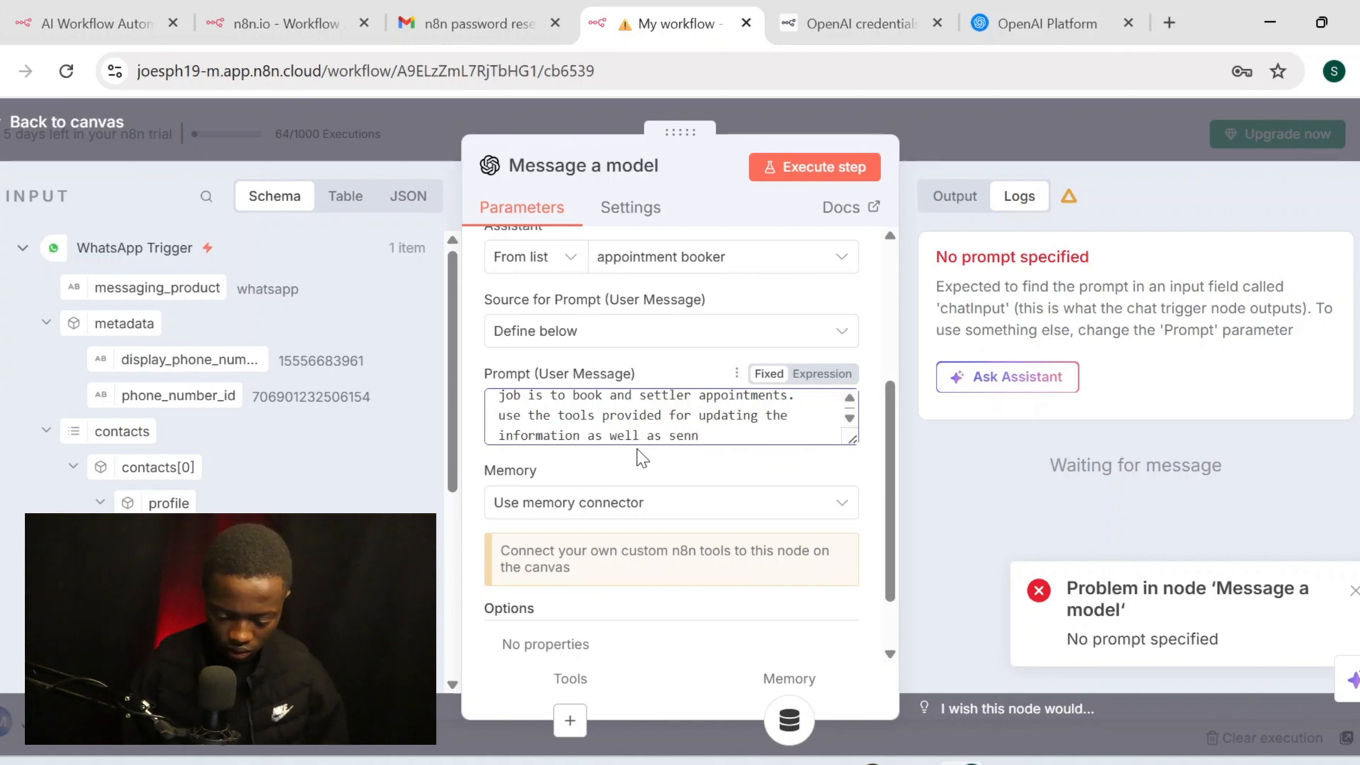
key(BackSpace)
text(ding emails)
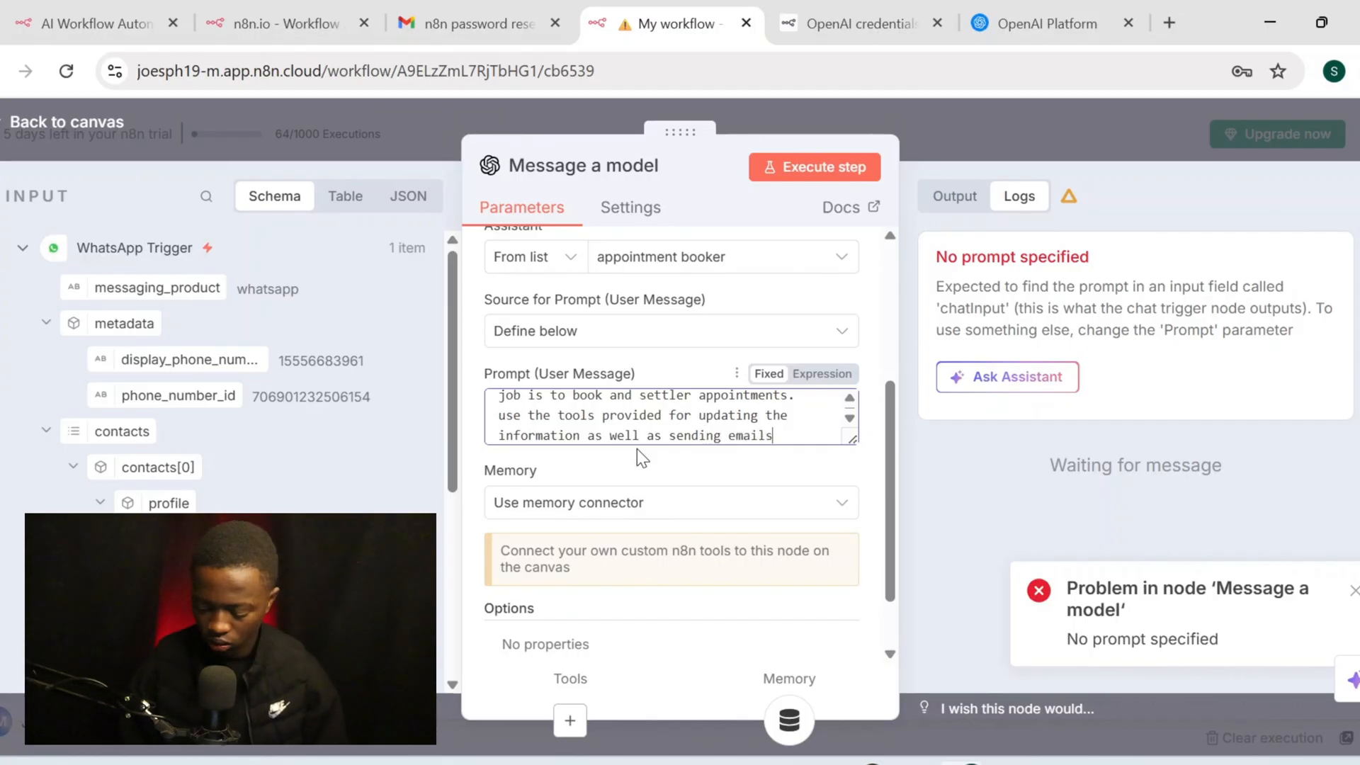
text(.)
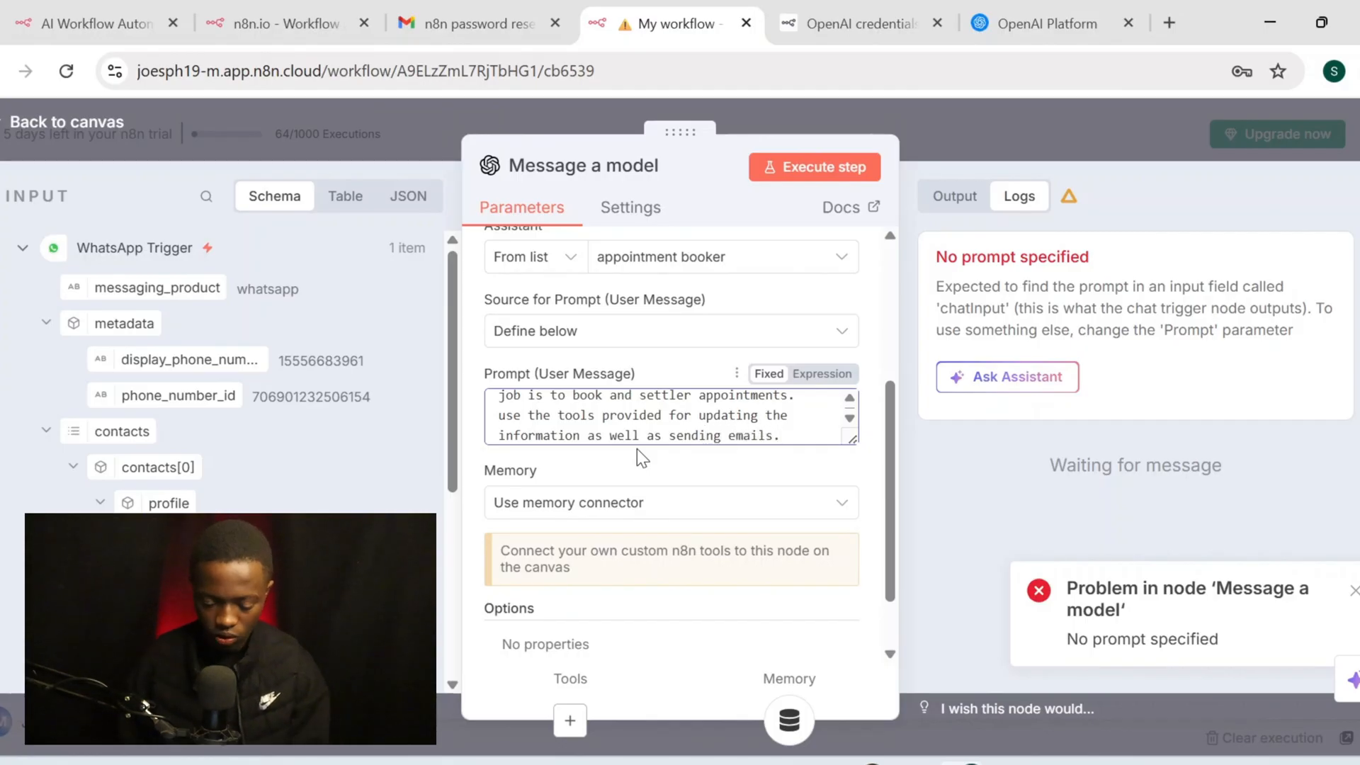
scroll(636, 449, down, 1)
click(703, 604)
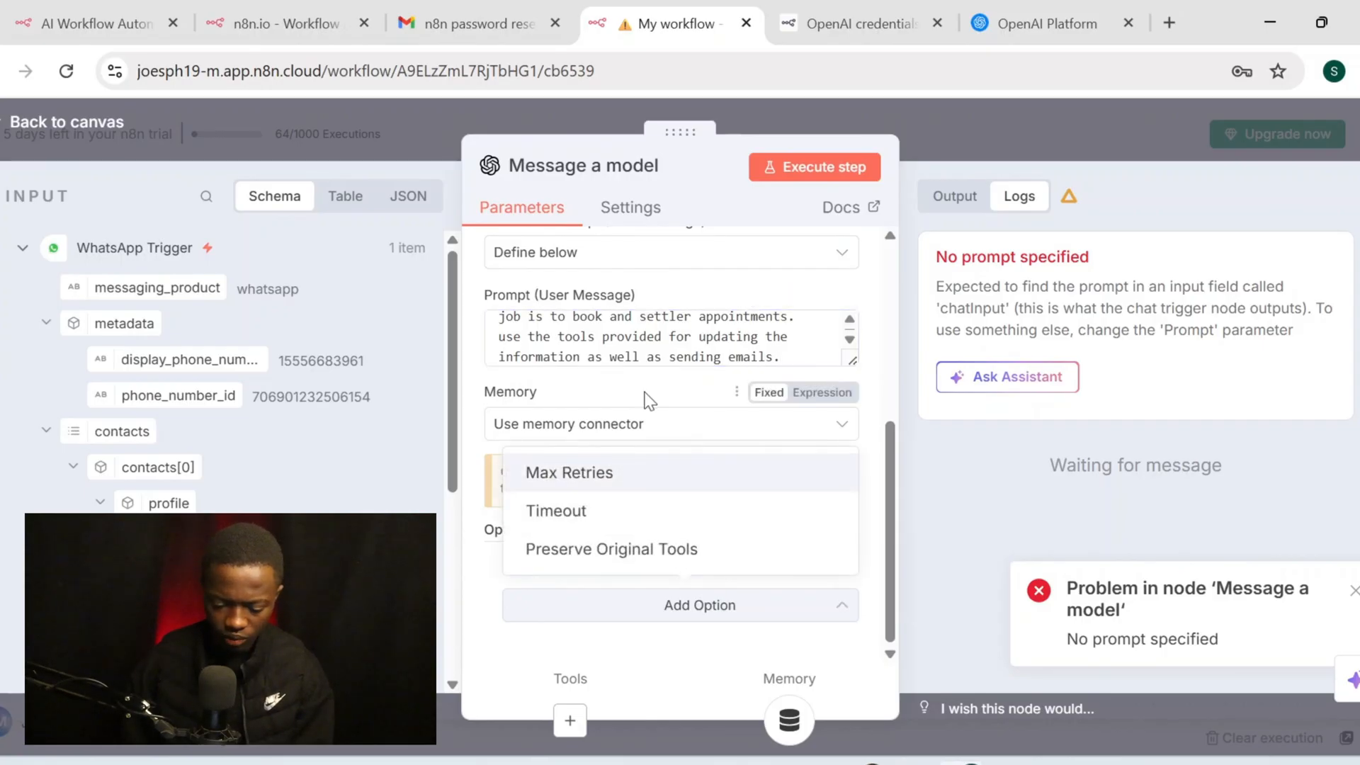
click(599, 388)
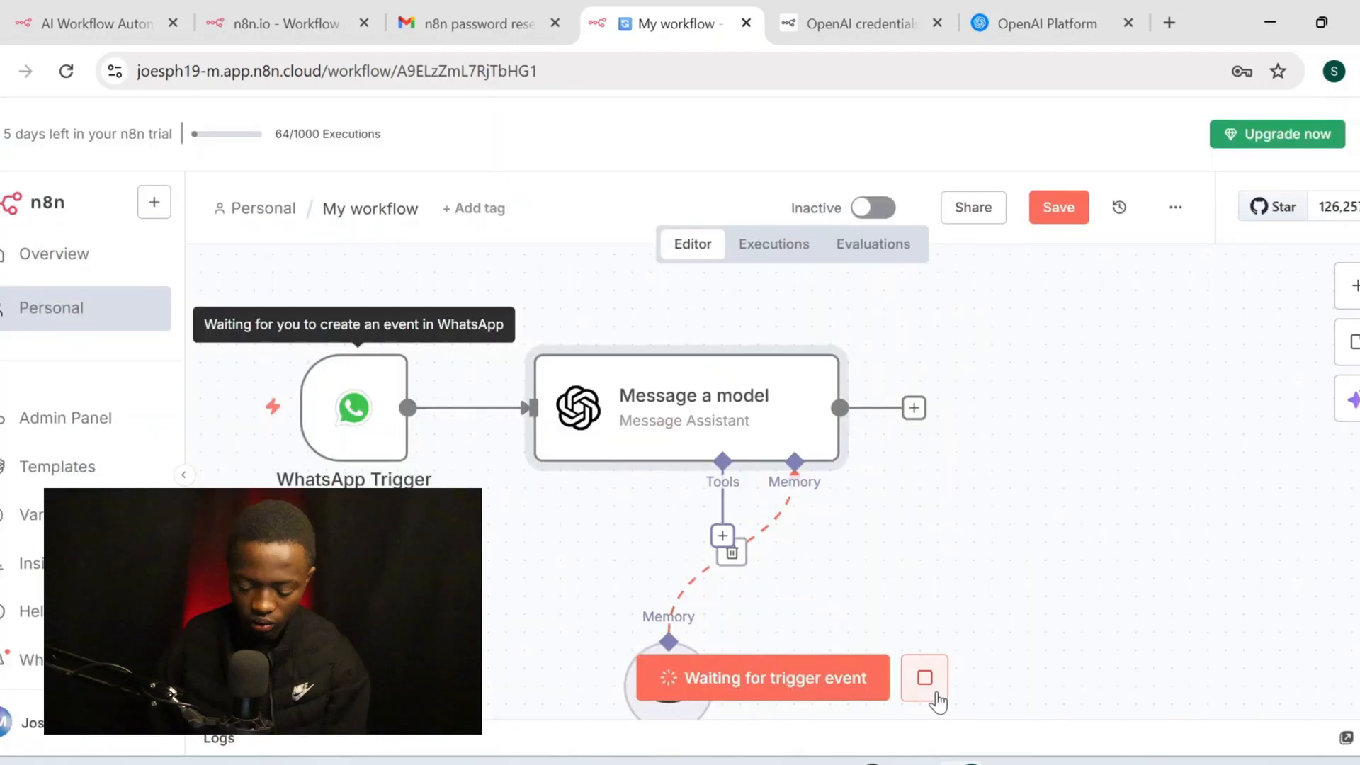
Stop the pending trigger wait and review the Message a model node settings
click(935, 694)
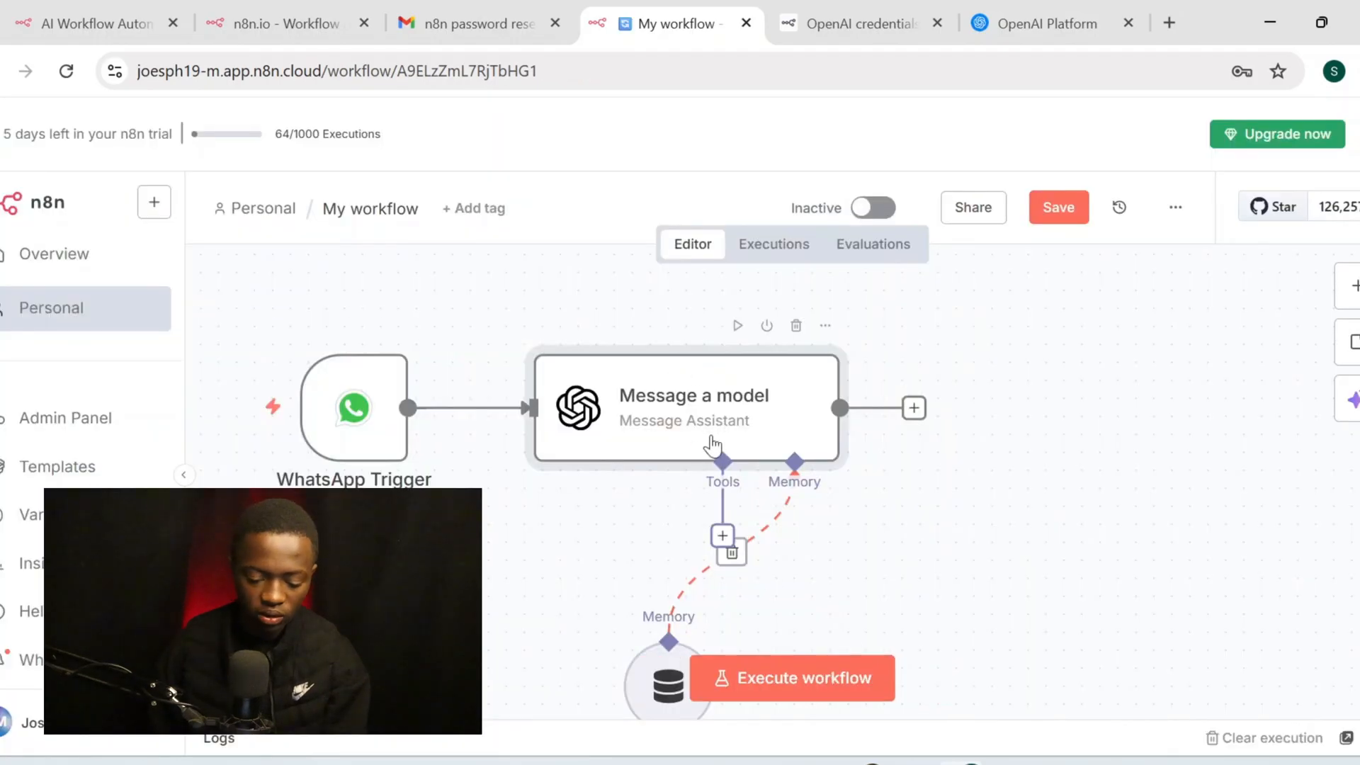
double_click(538, 453)
scroll(647, 432, down, 5)
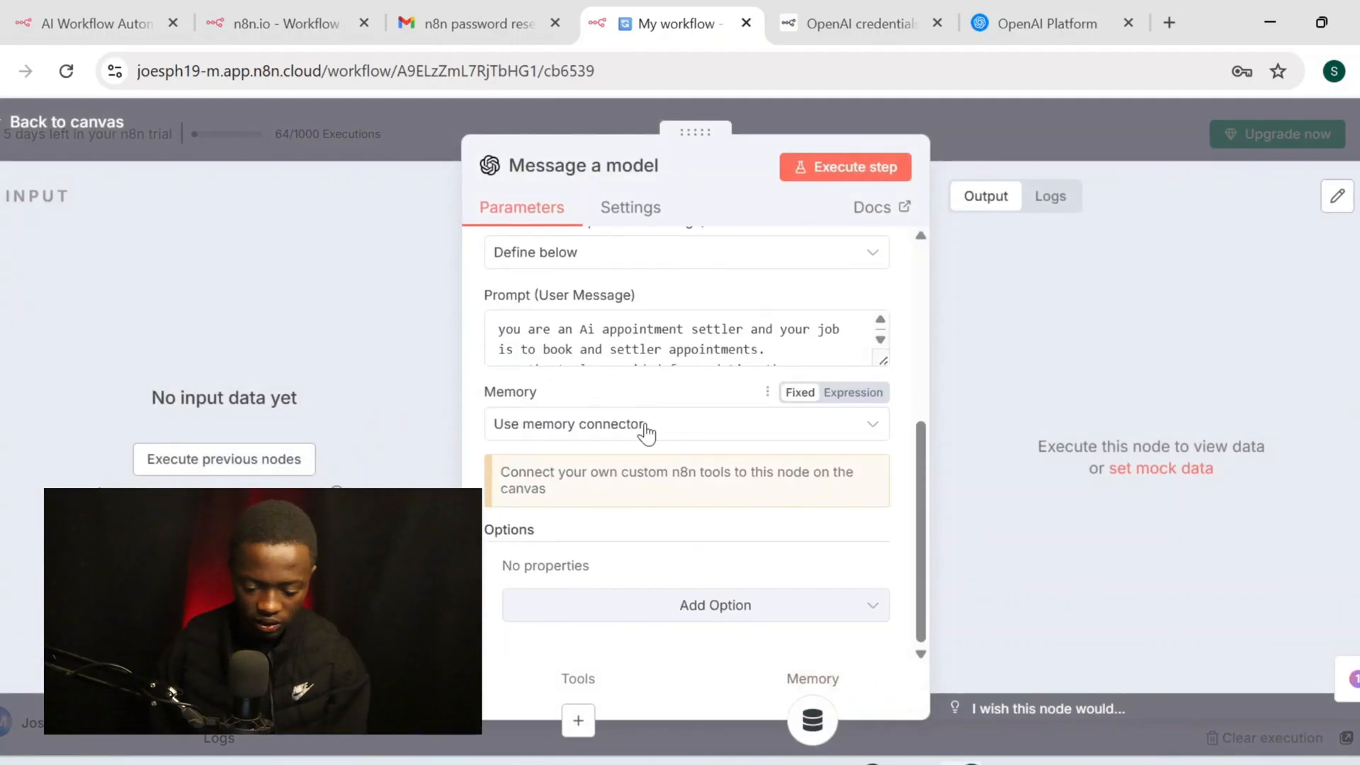
scroll(646, 432, up, 5)
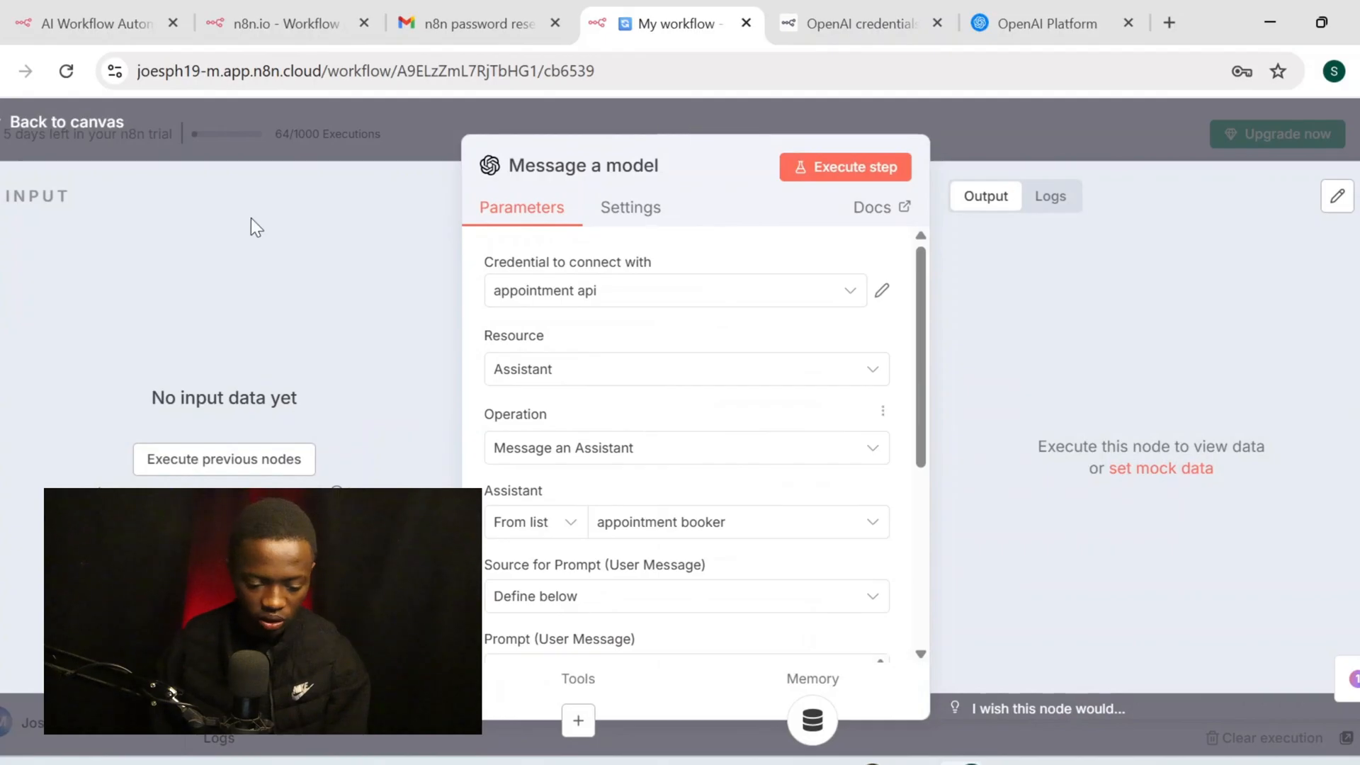
click(90, 128)
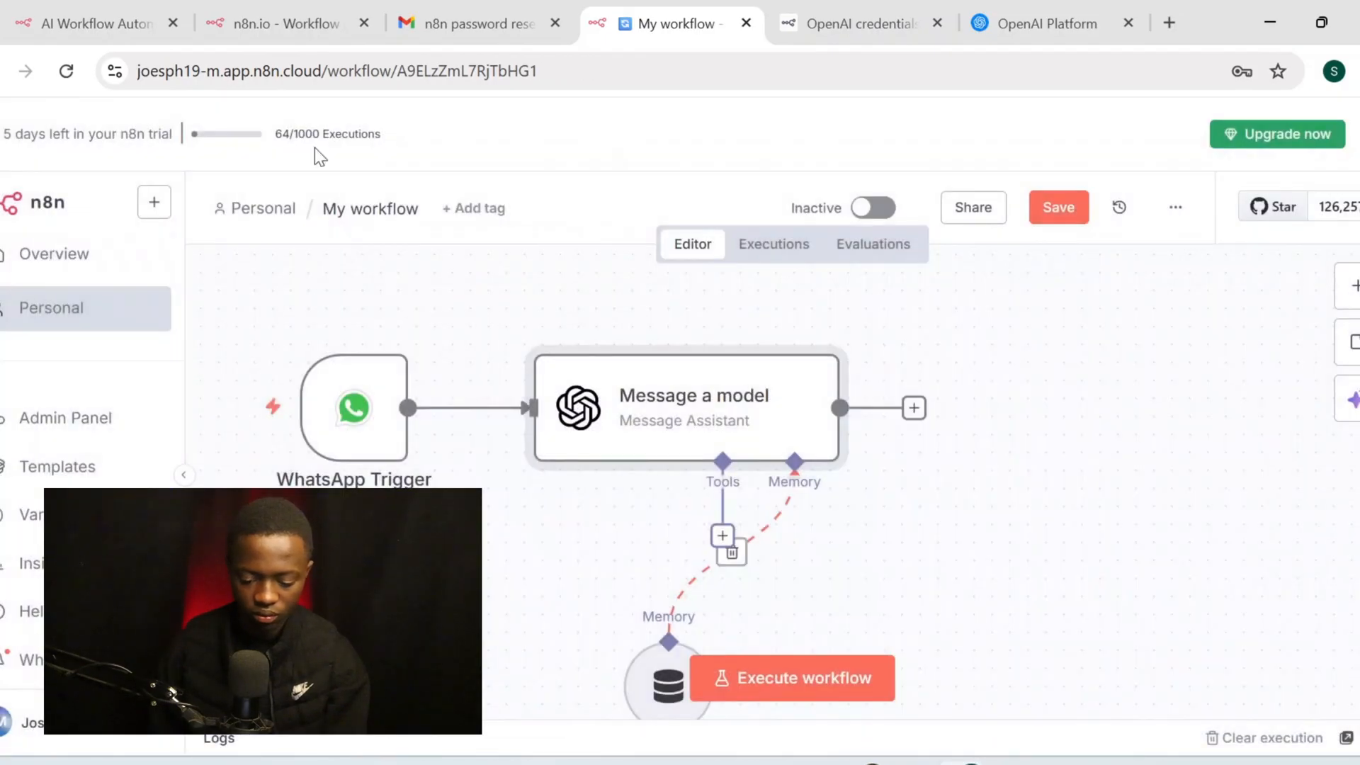
Move the Simple Memory node, then test-run the workflow and inspect the thread_id error
drag(668, 682, 525, 630)
click(750, 677)
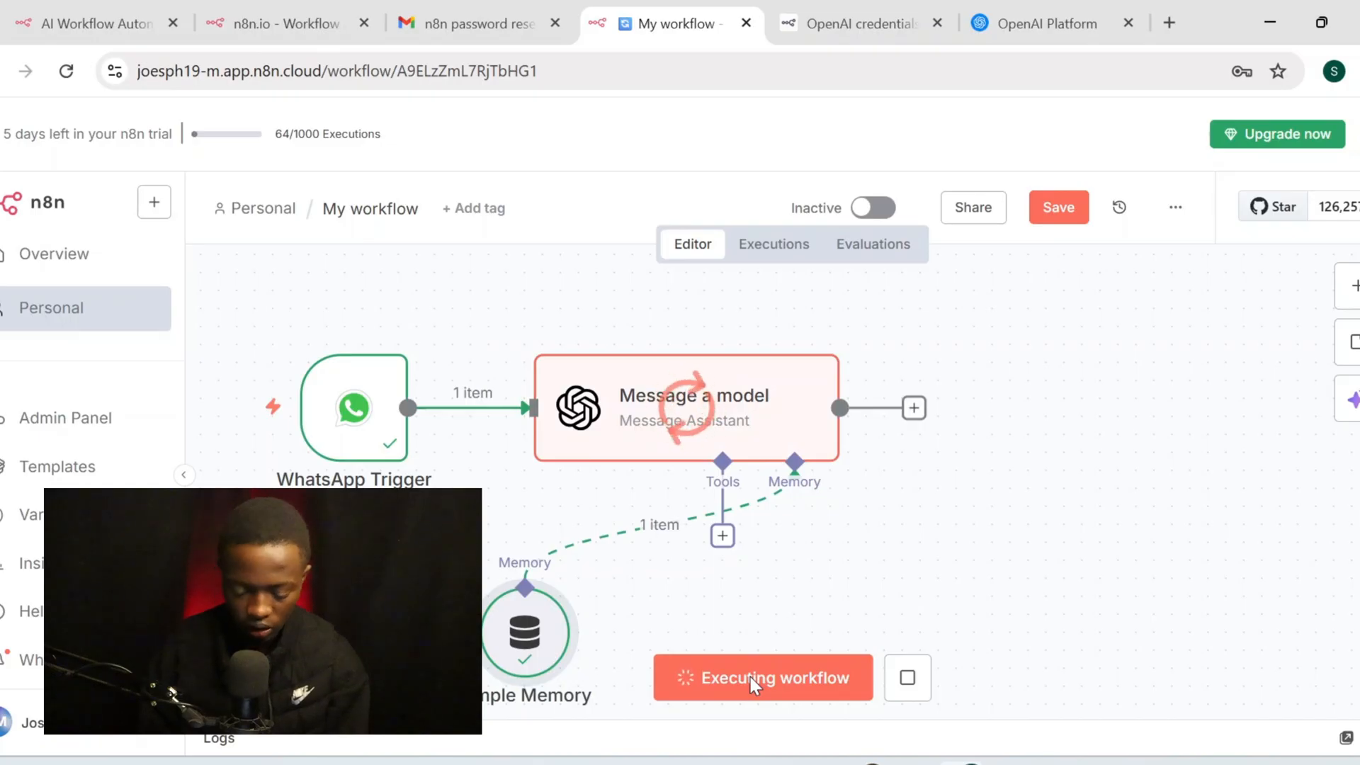
double_click(693, 451)
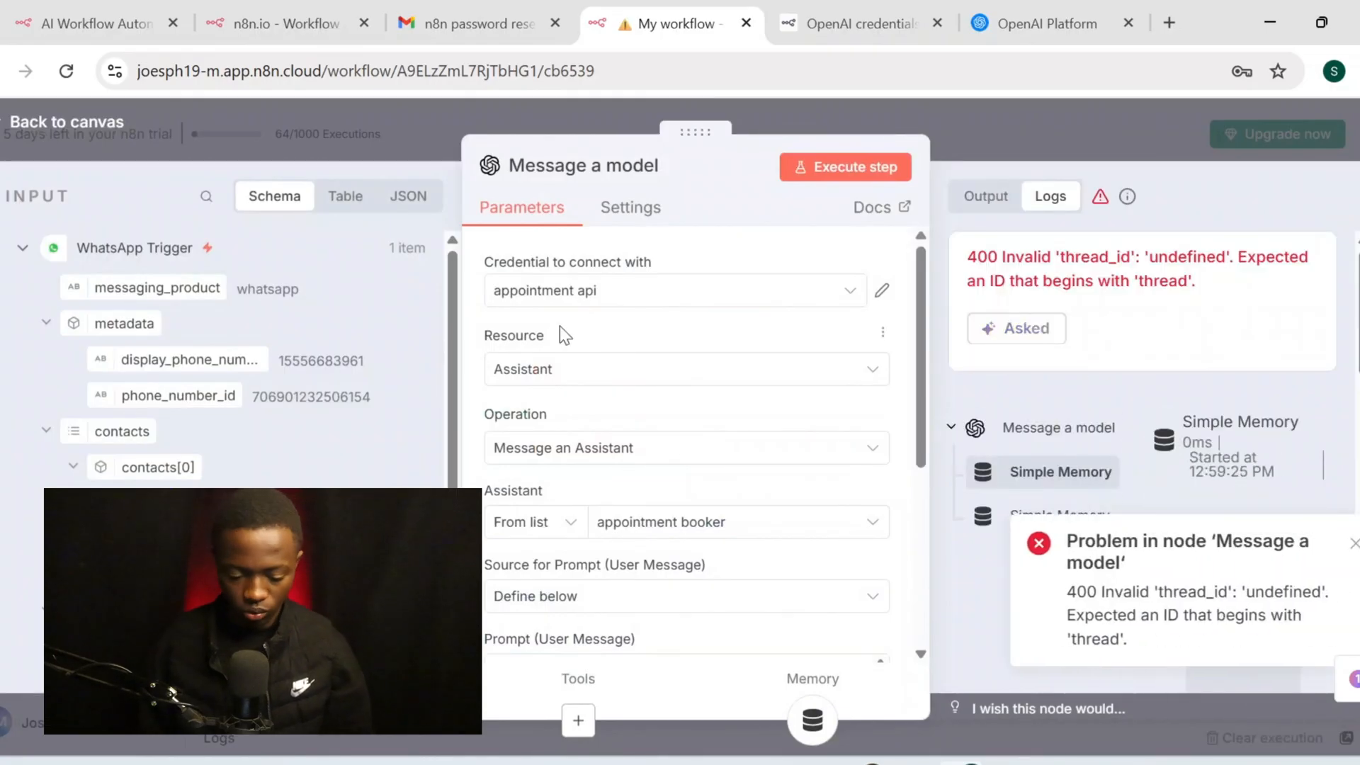
click(97, 133)
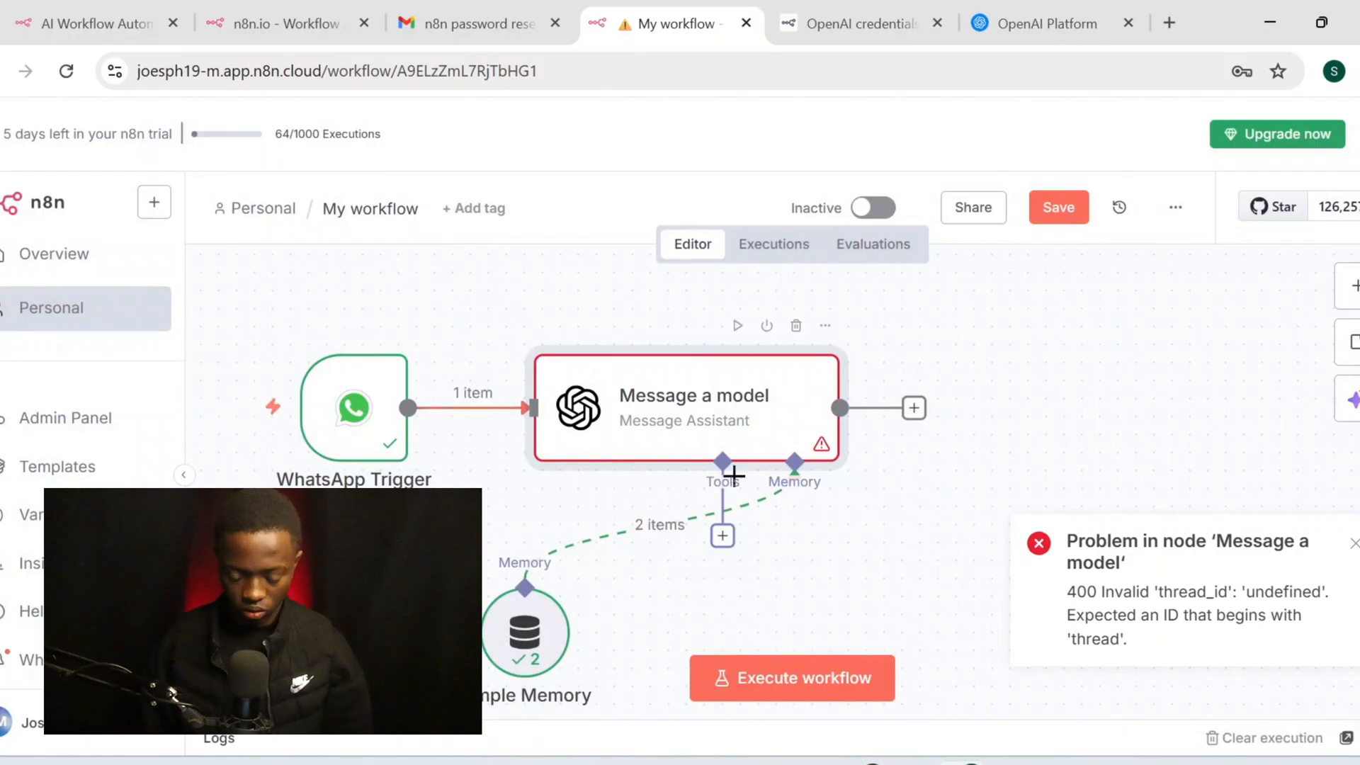
scroll(753, 305, right, 3)
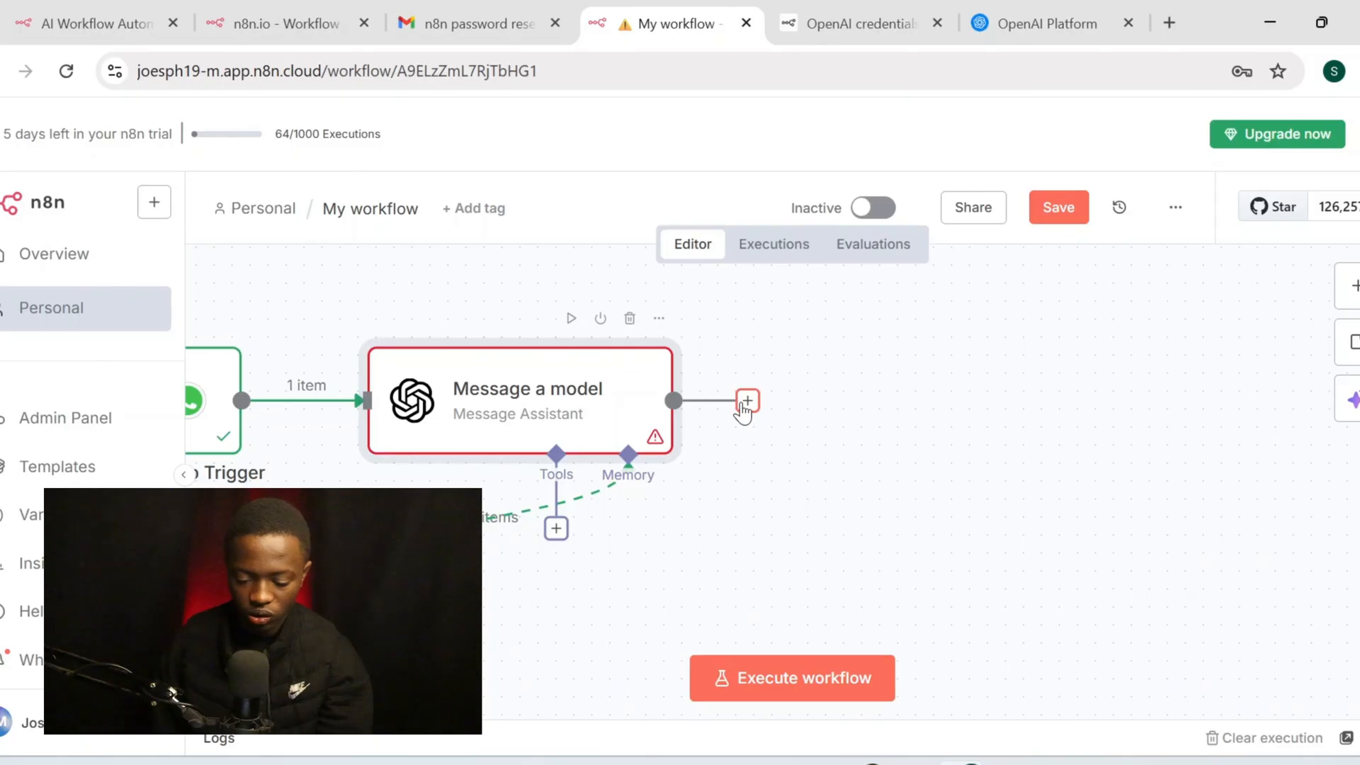
Add a WhatsApp Business Cloud Send message node after Message a model
click(747, 401)
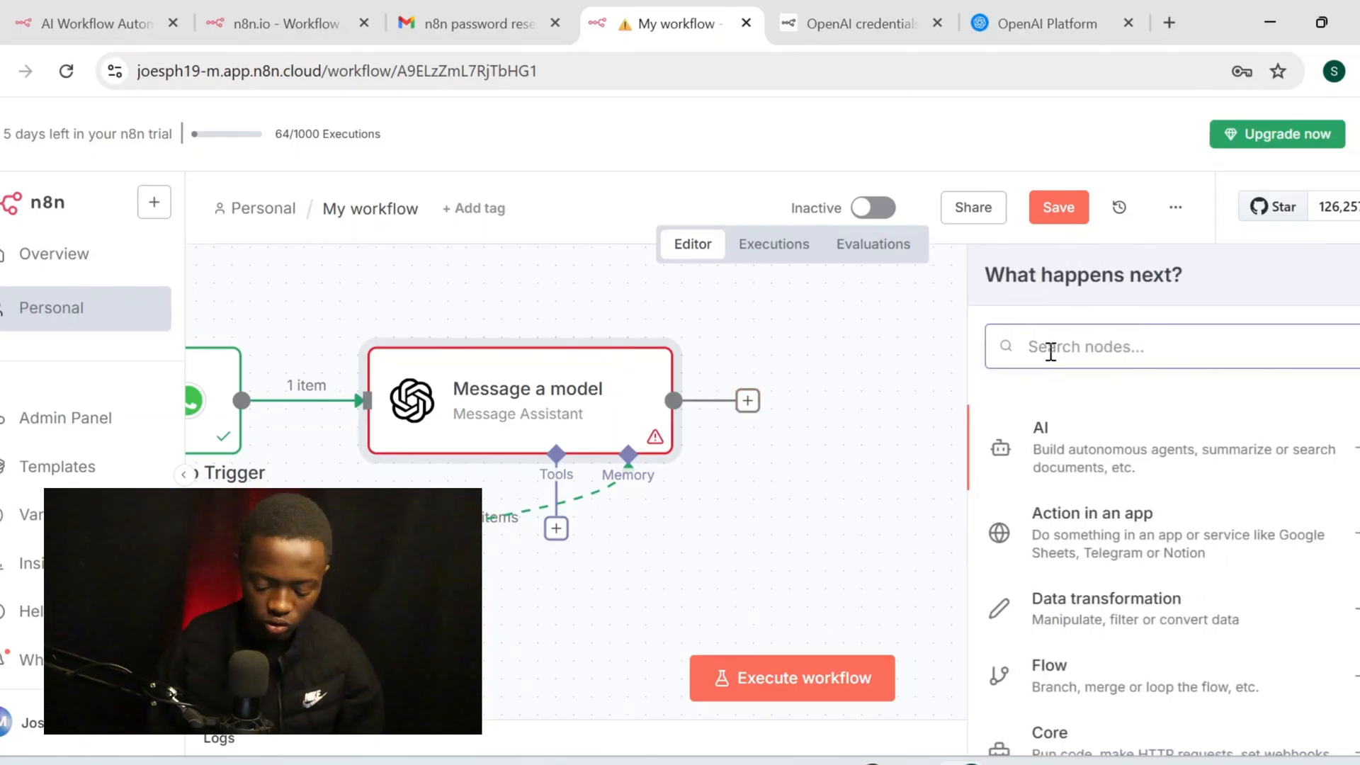
text(what)
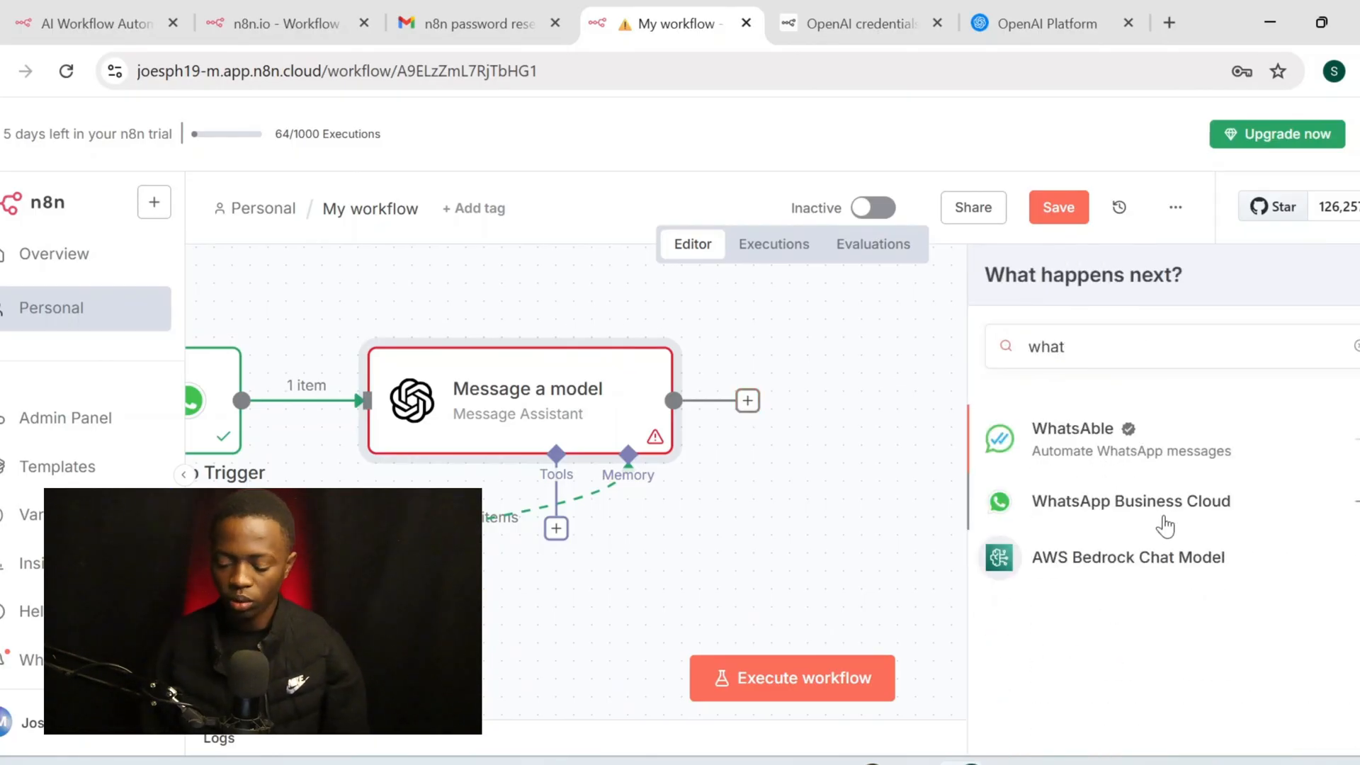
click(1166, 527)
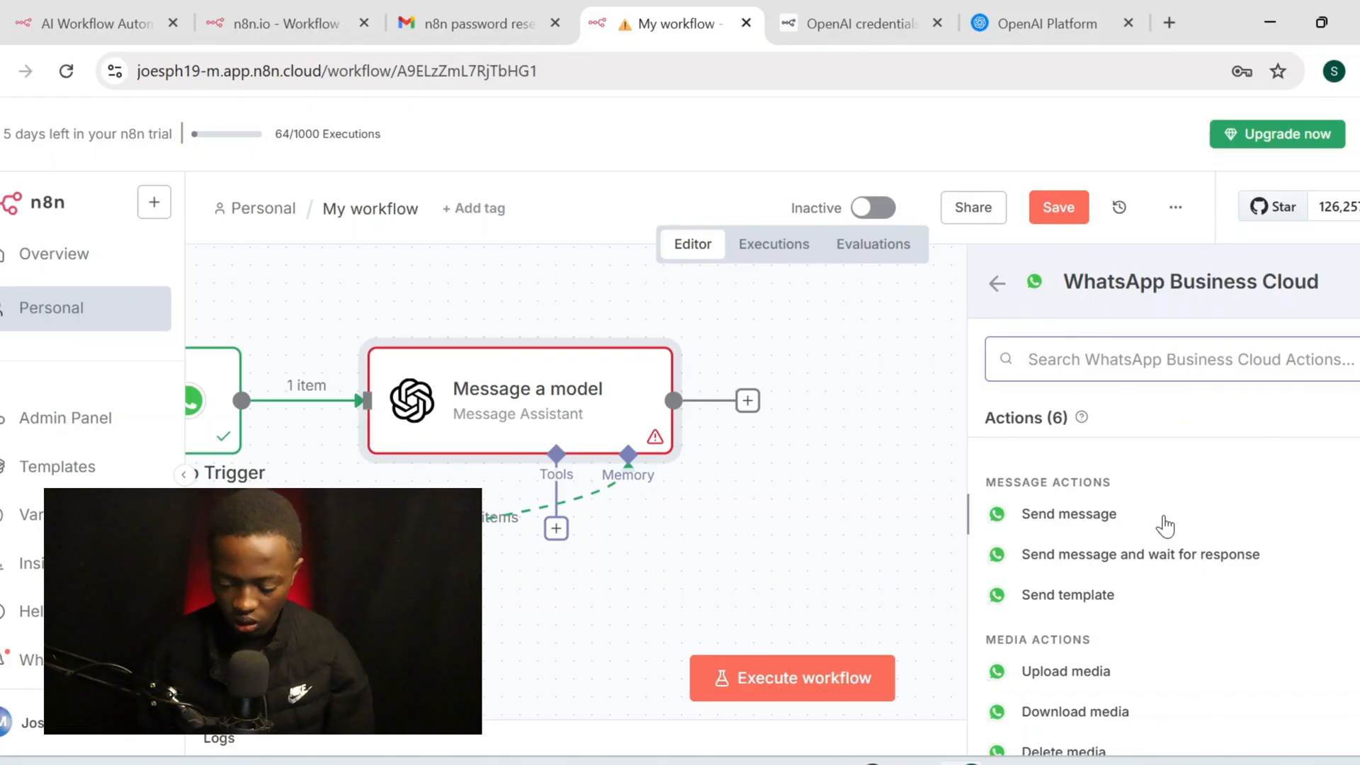
click(1089, 527)
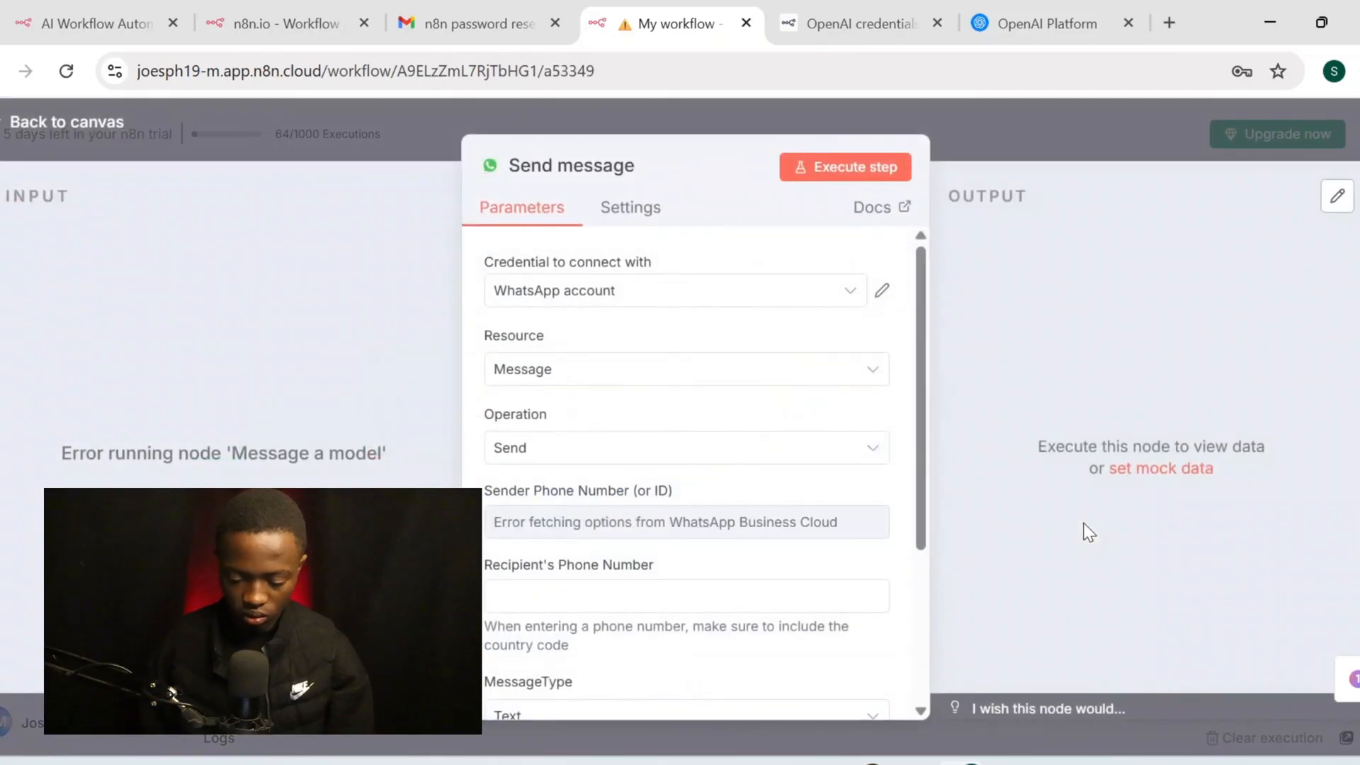
Create a new WhatsApp credential, 'WhatsApp account 2', and focus its Access Token field
click(751, 293)
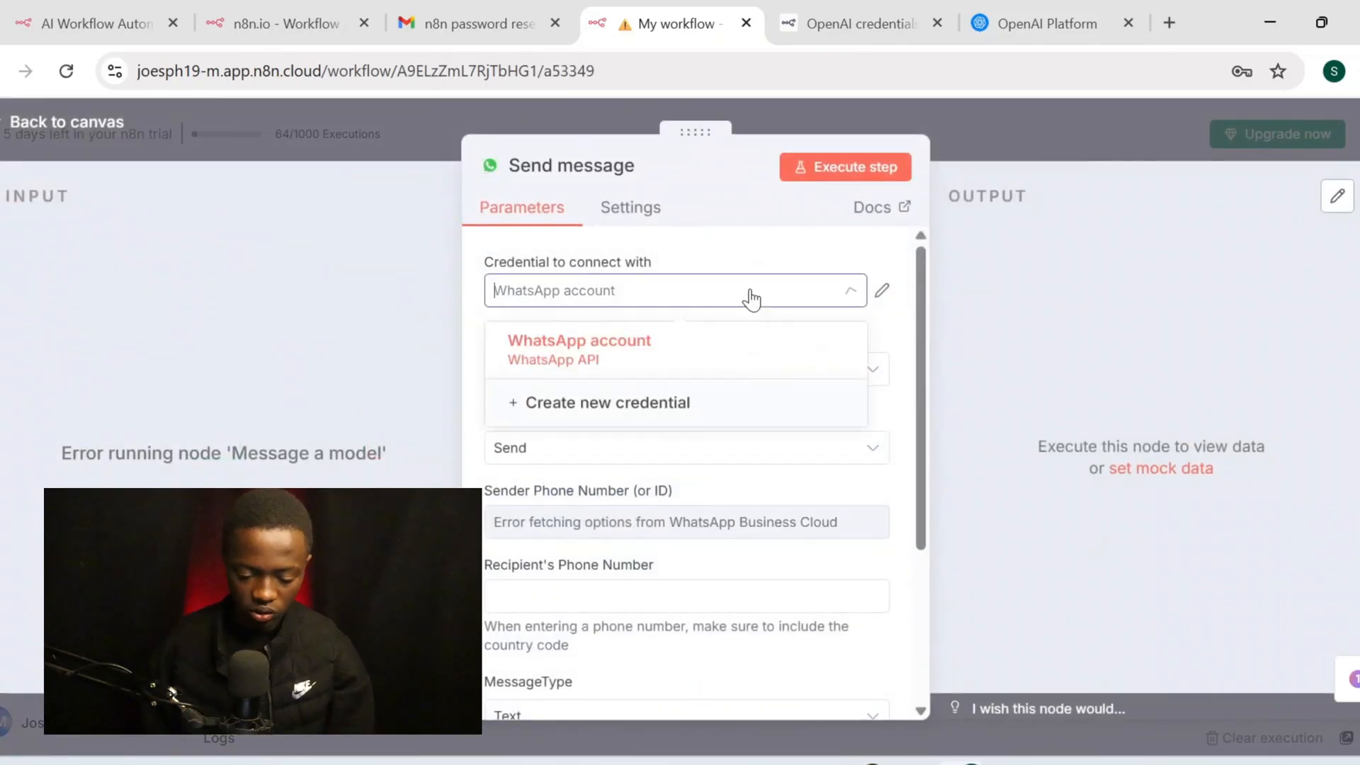
click(674, 414)
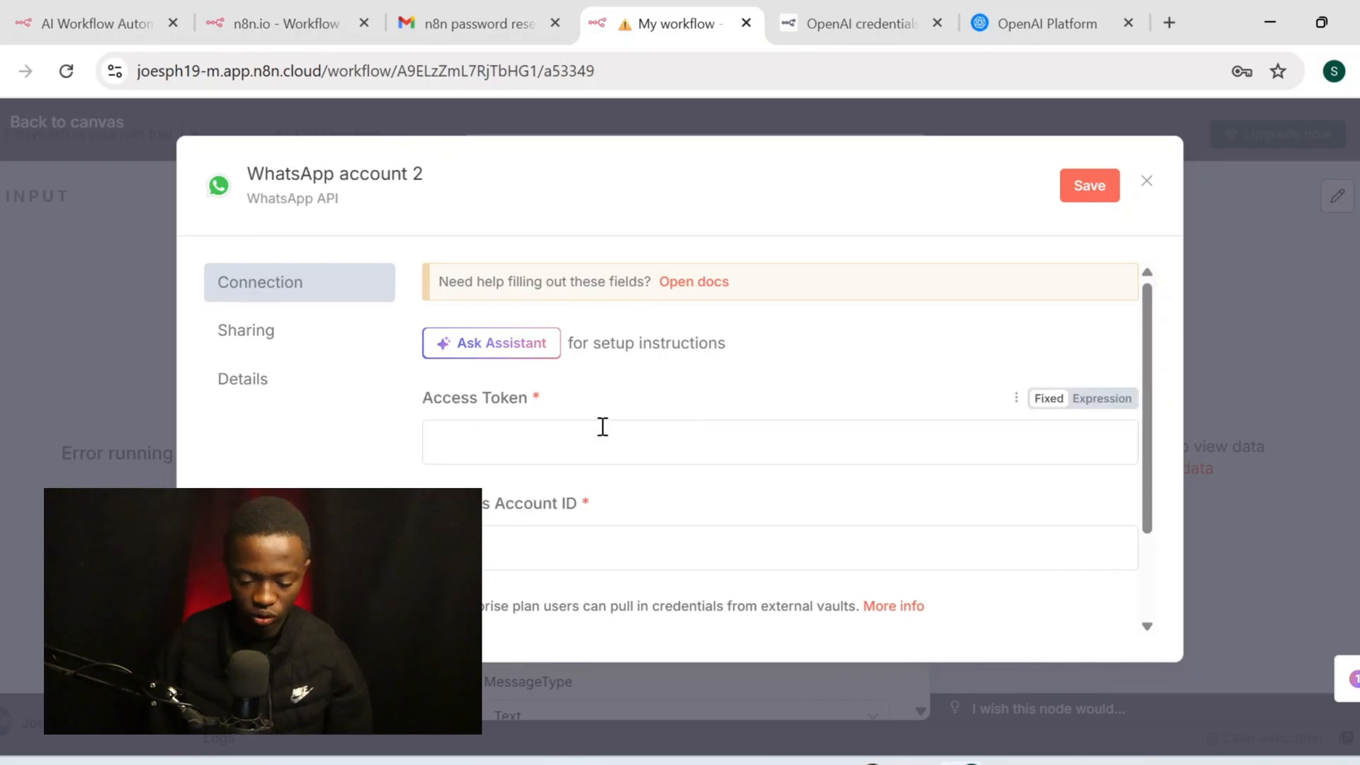
click(602, 427)
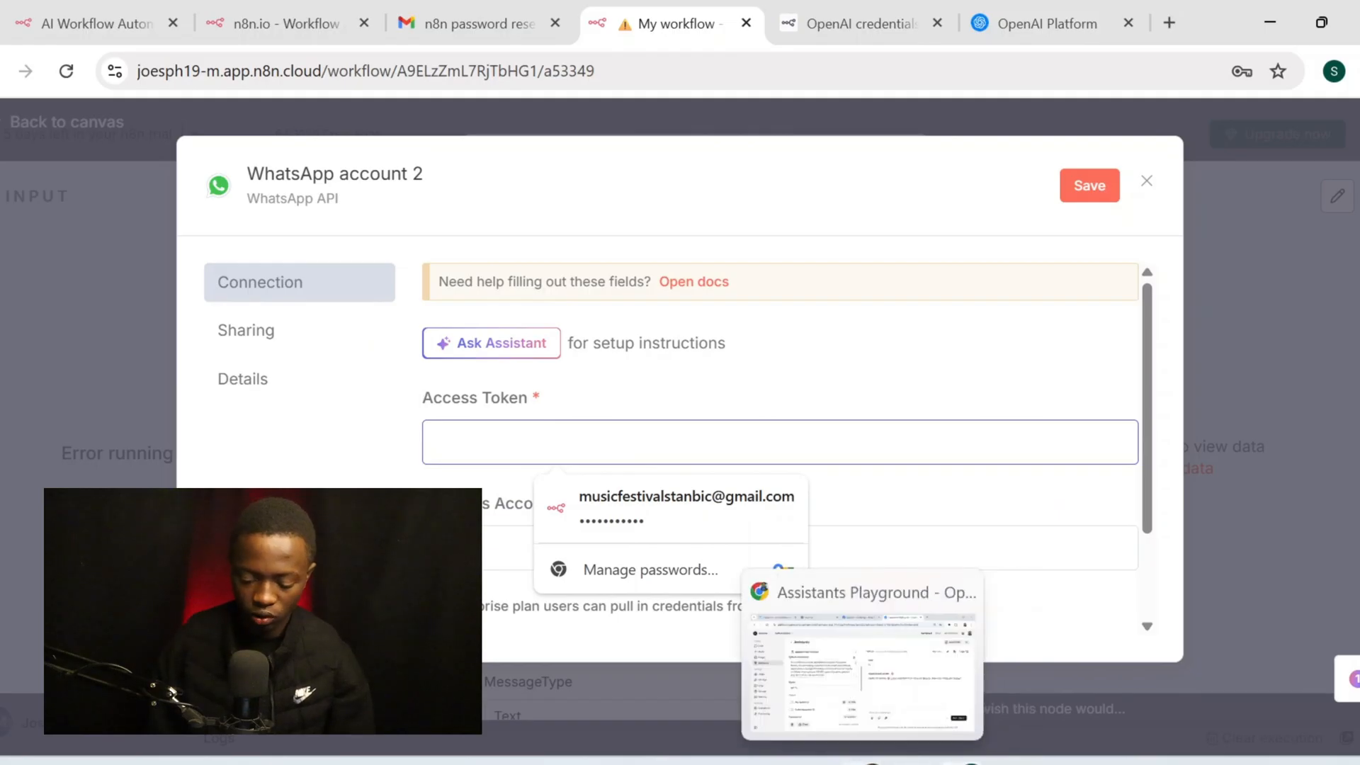
click(865, 666)
Generate a fresh temporary WhatsApp access token for the pegasus app, reconnecting the business account, and copy it
click(666, 23)
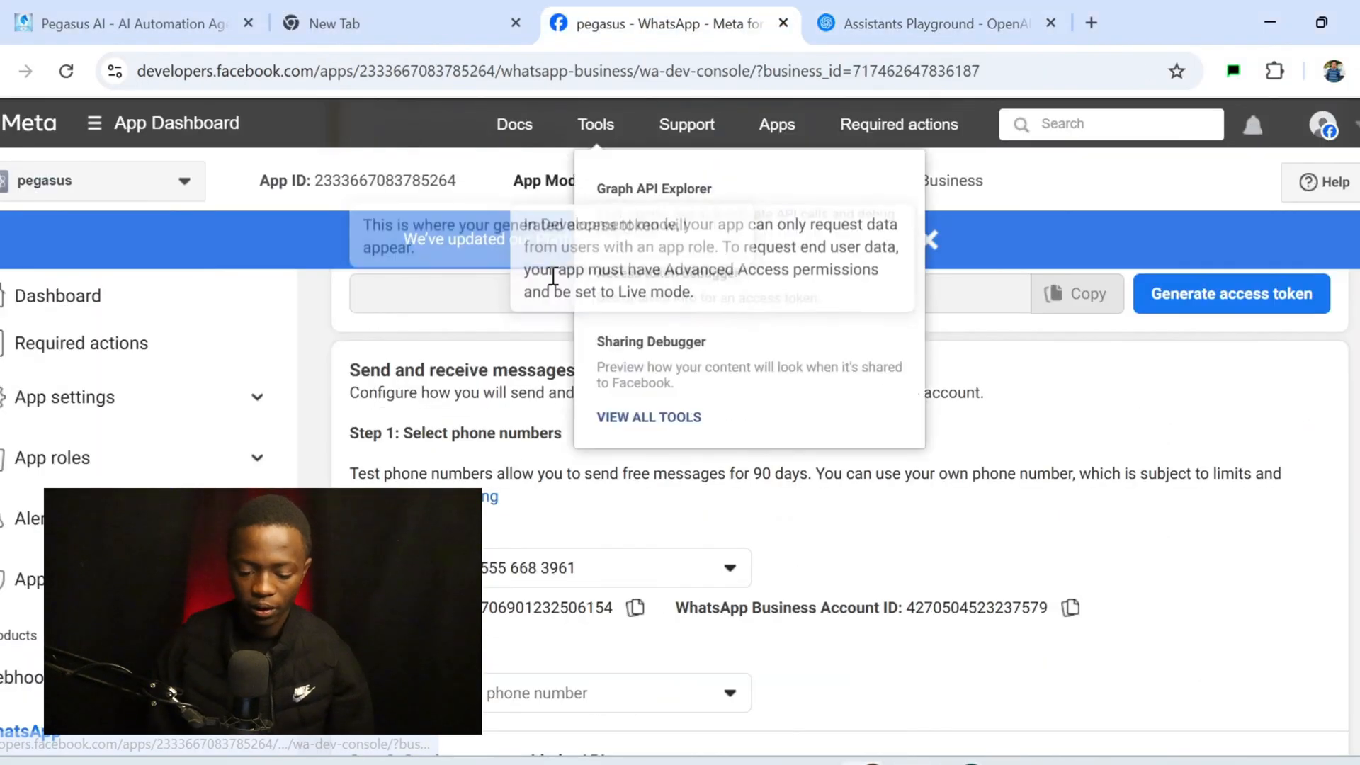
scroll(535, 551, down, 5)
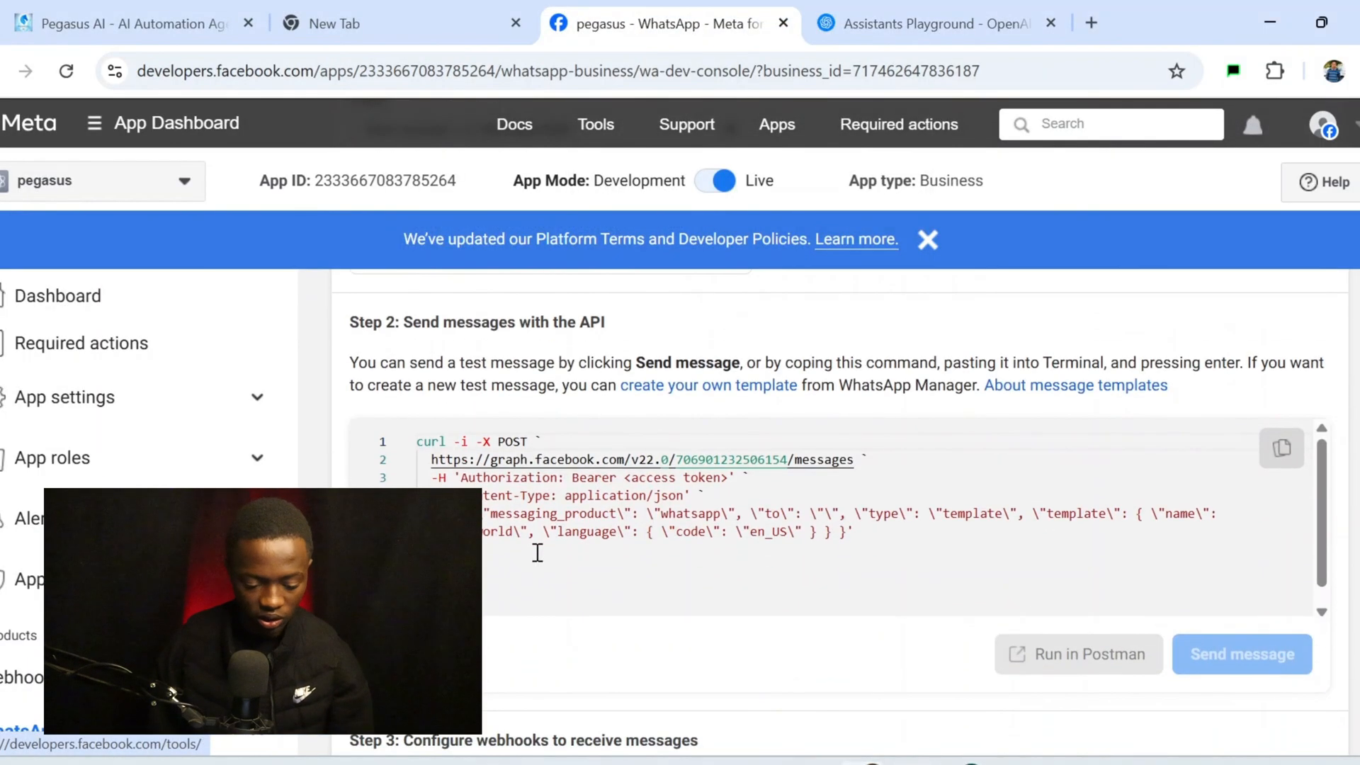
scroll(142, 453, down, 3)
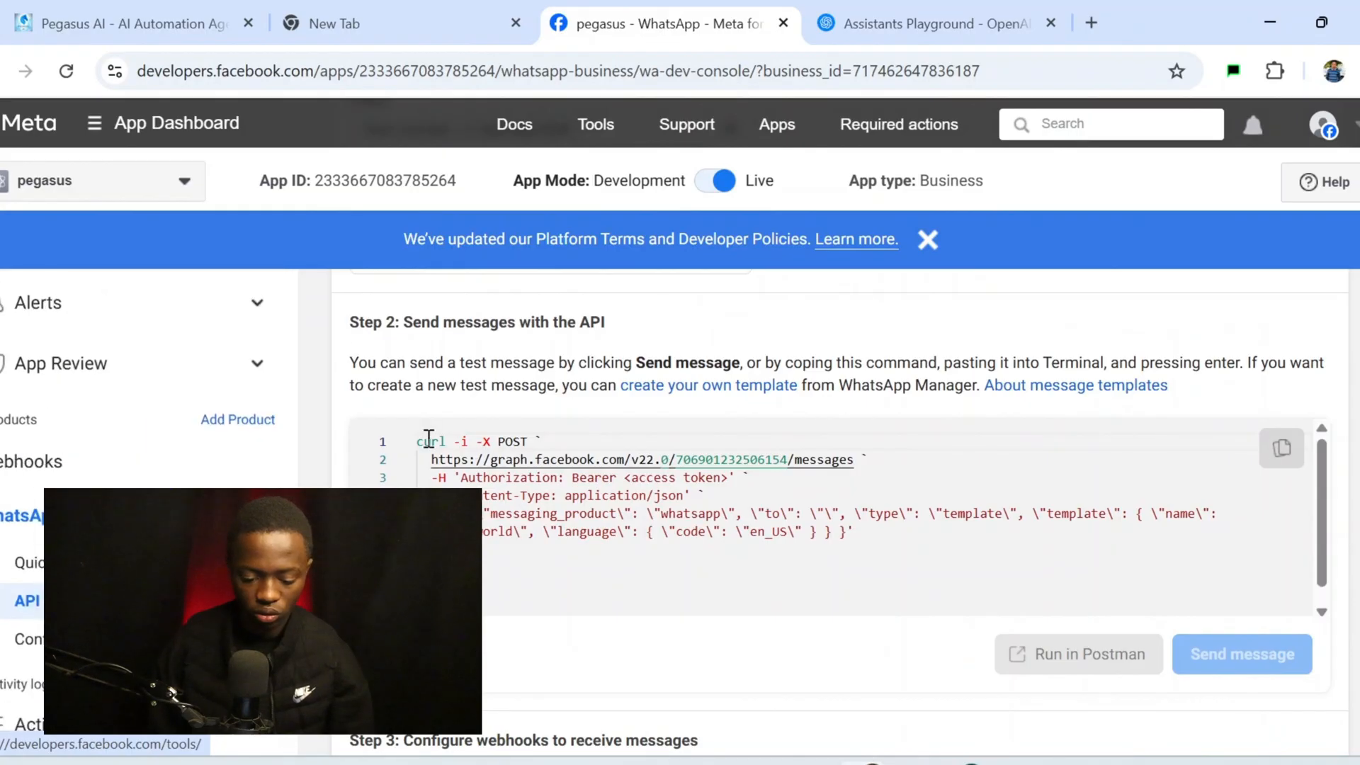
scroll(688, 577, up, 1)
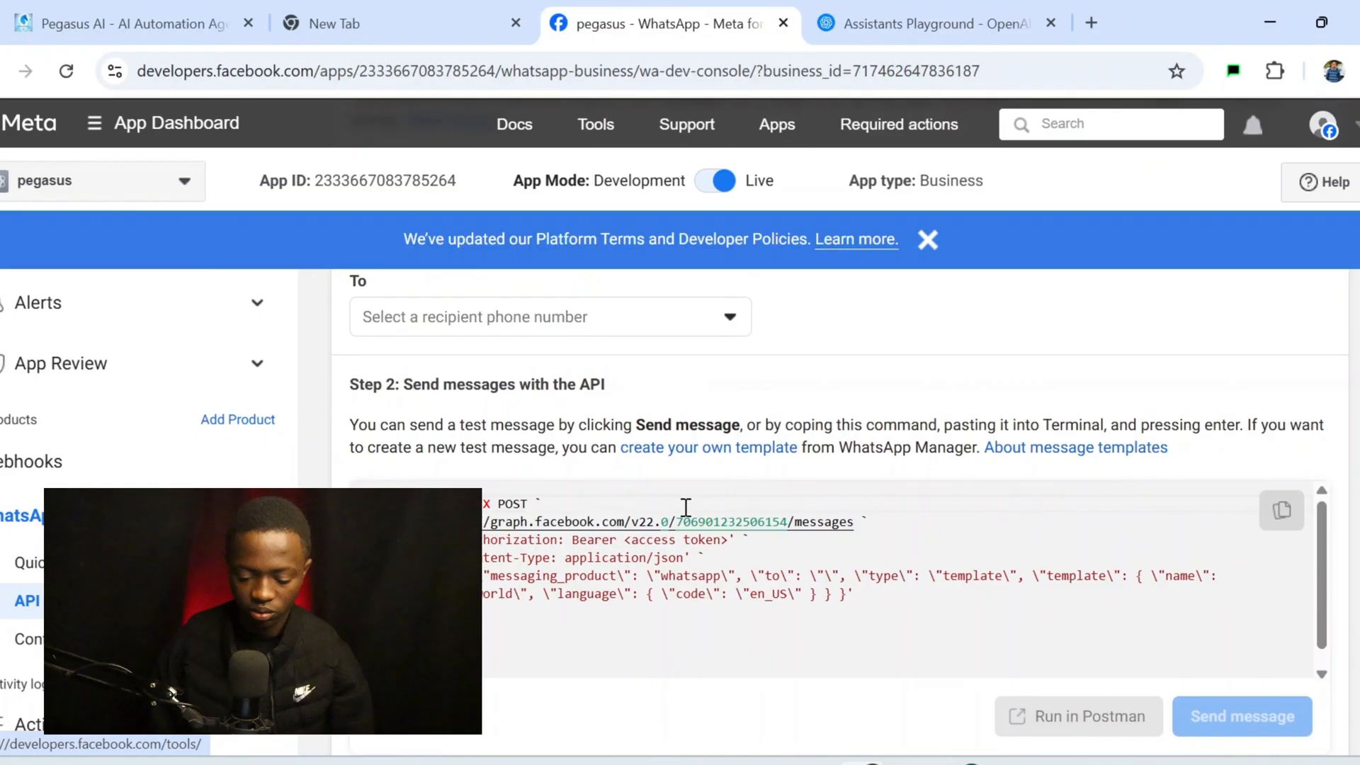
scroll(1011, 350, up, 12)
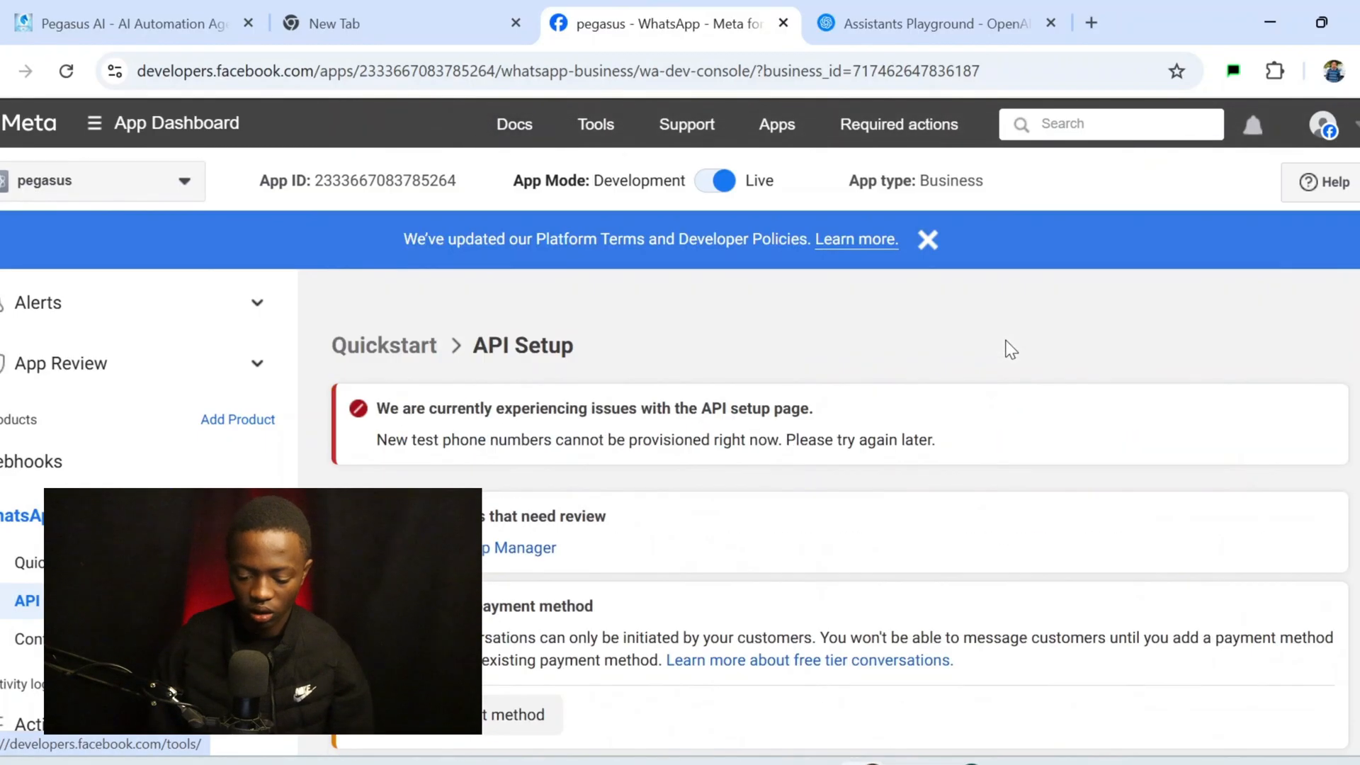
scroll(1008, 349, down, 8)
scroll(921, 373, up, 2)
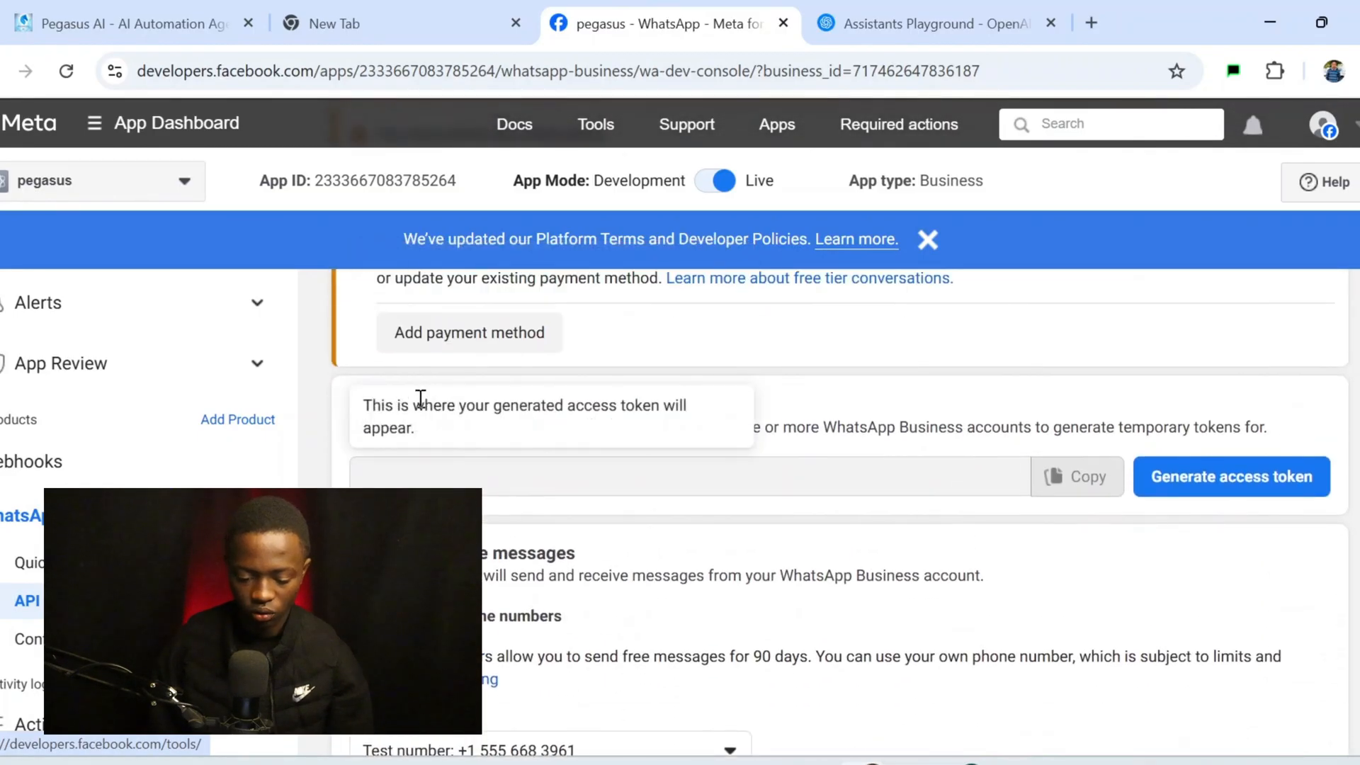
click(1245, 476)
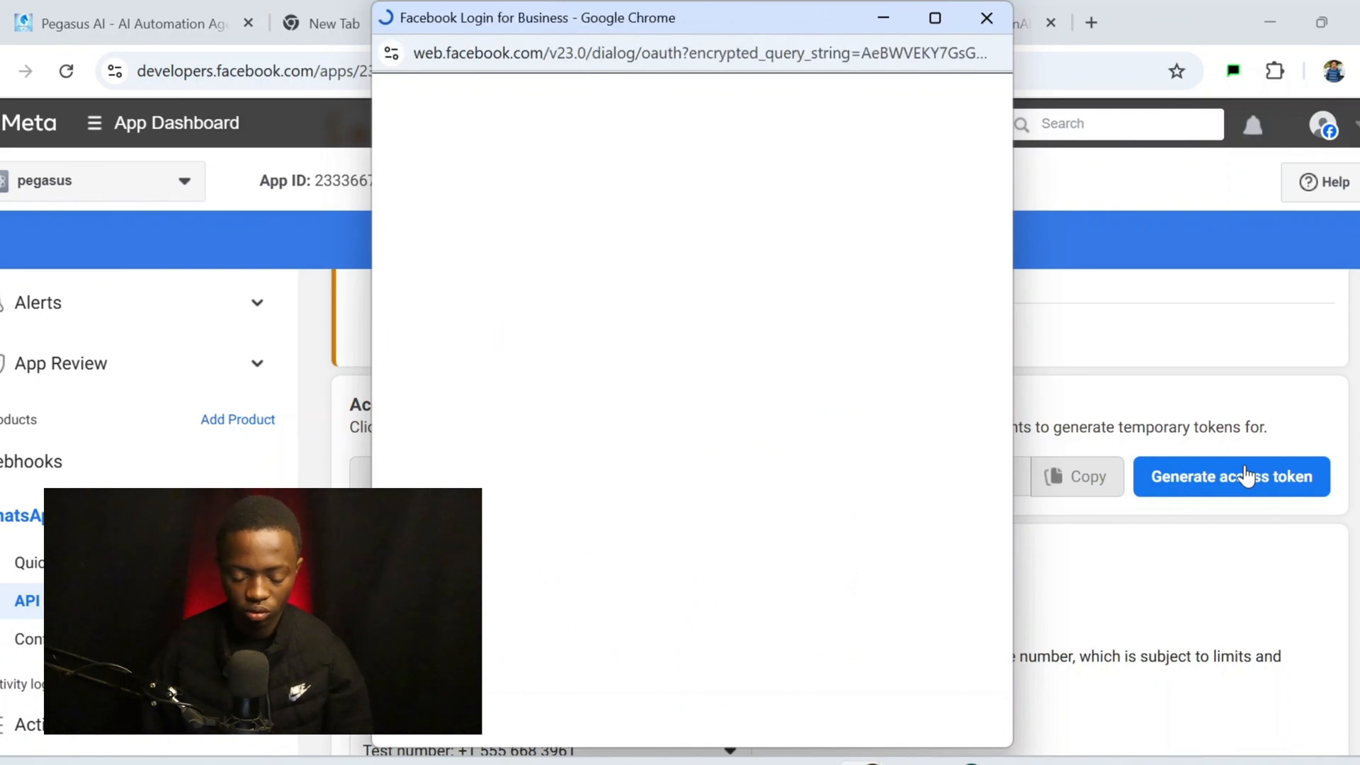
click(890, 685)
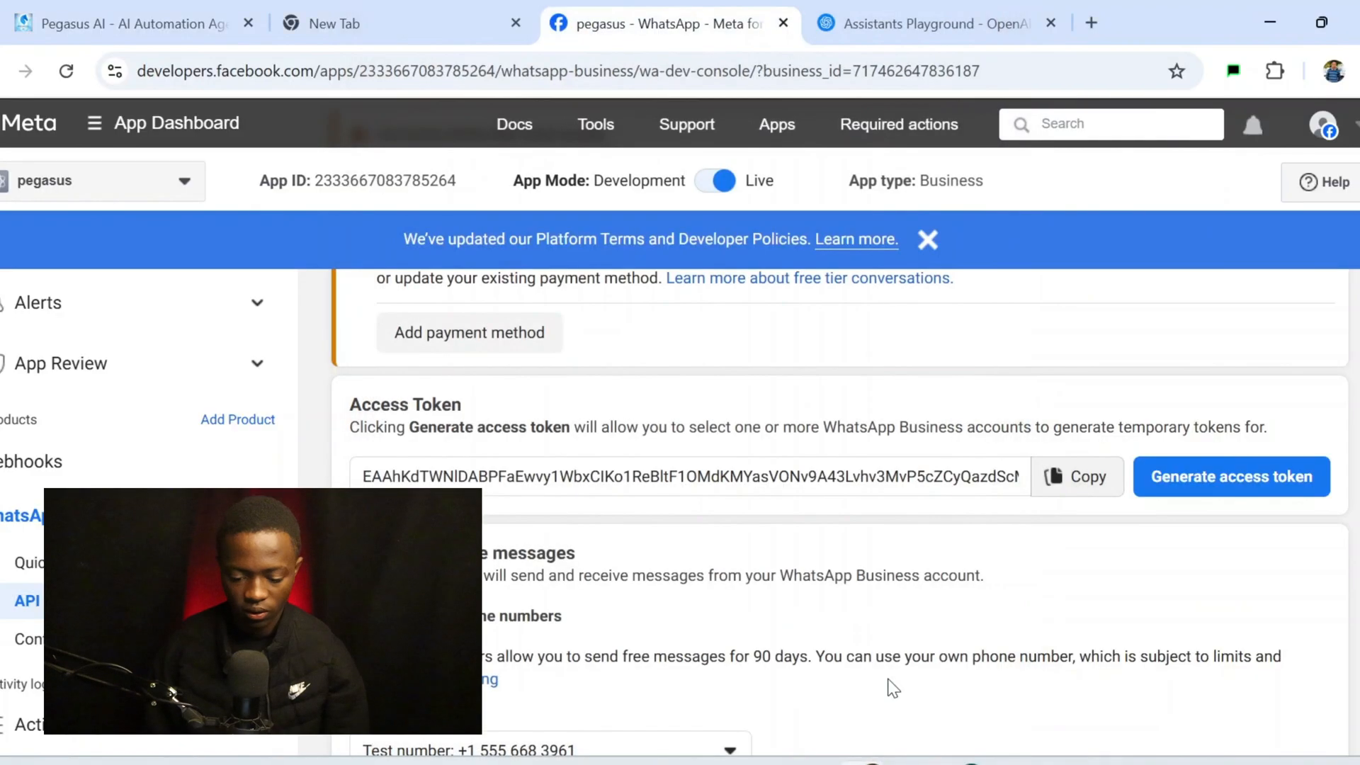
click(1079, 476)
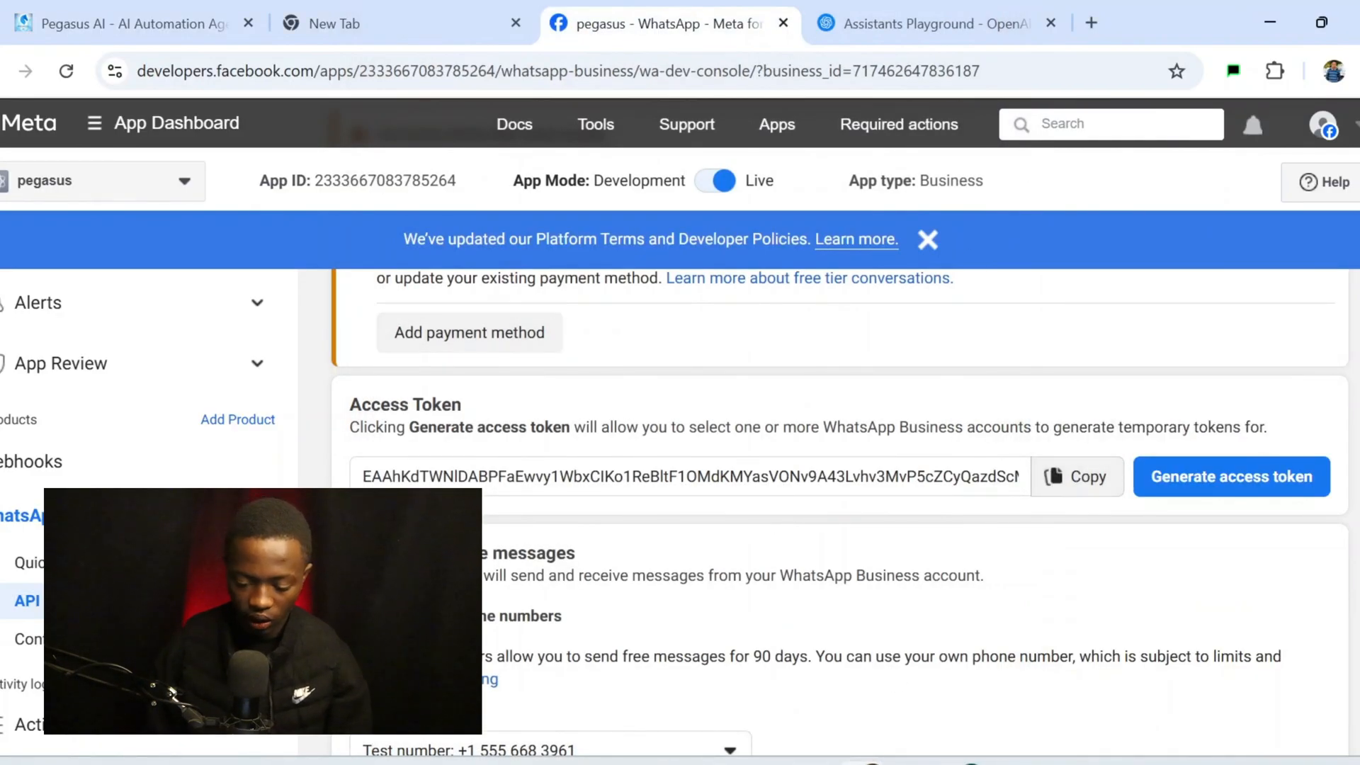
Paste the access token and the copied WhatsApp Business Account ID into the n8n credential fields
click(970, 763)
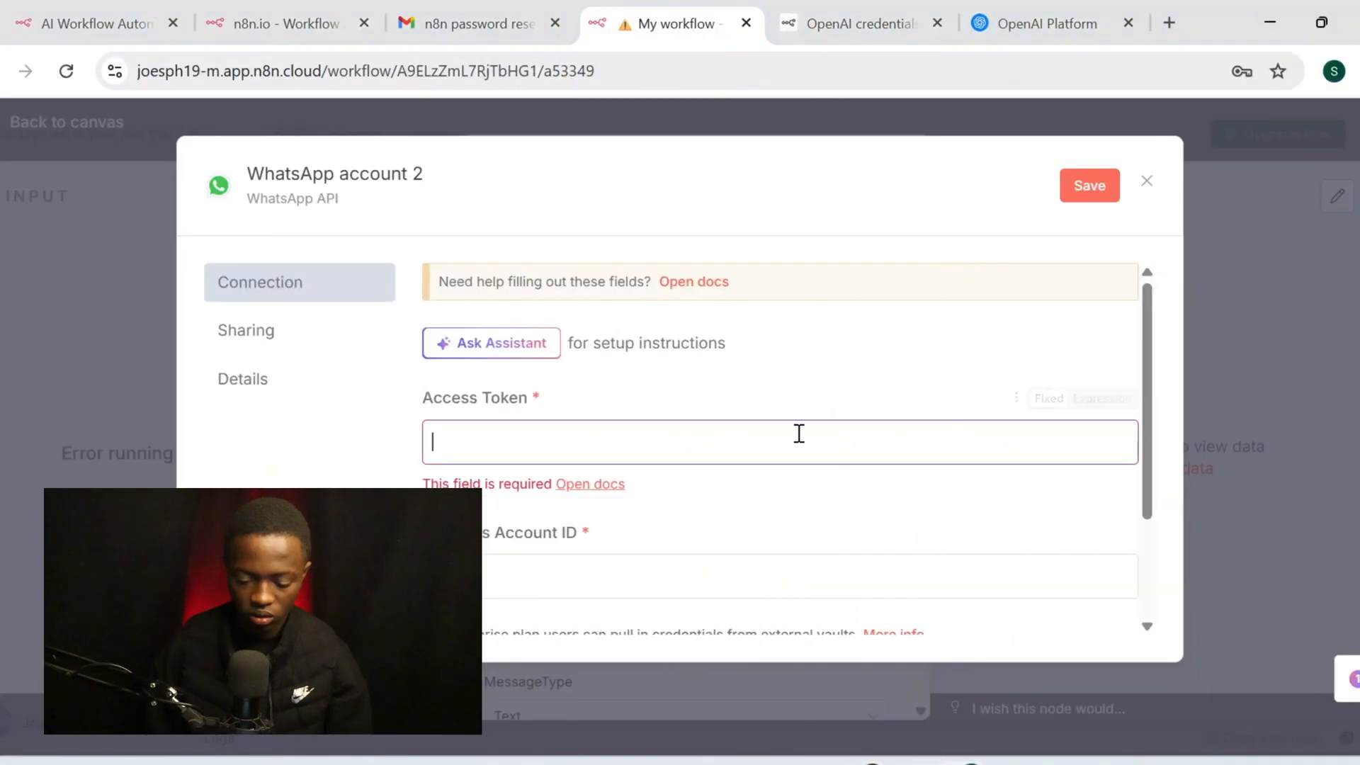
key(ctrl+v)
click(684, 531)
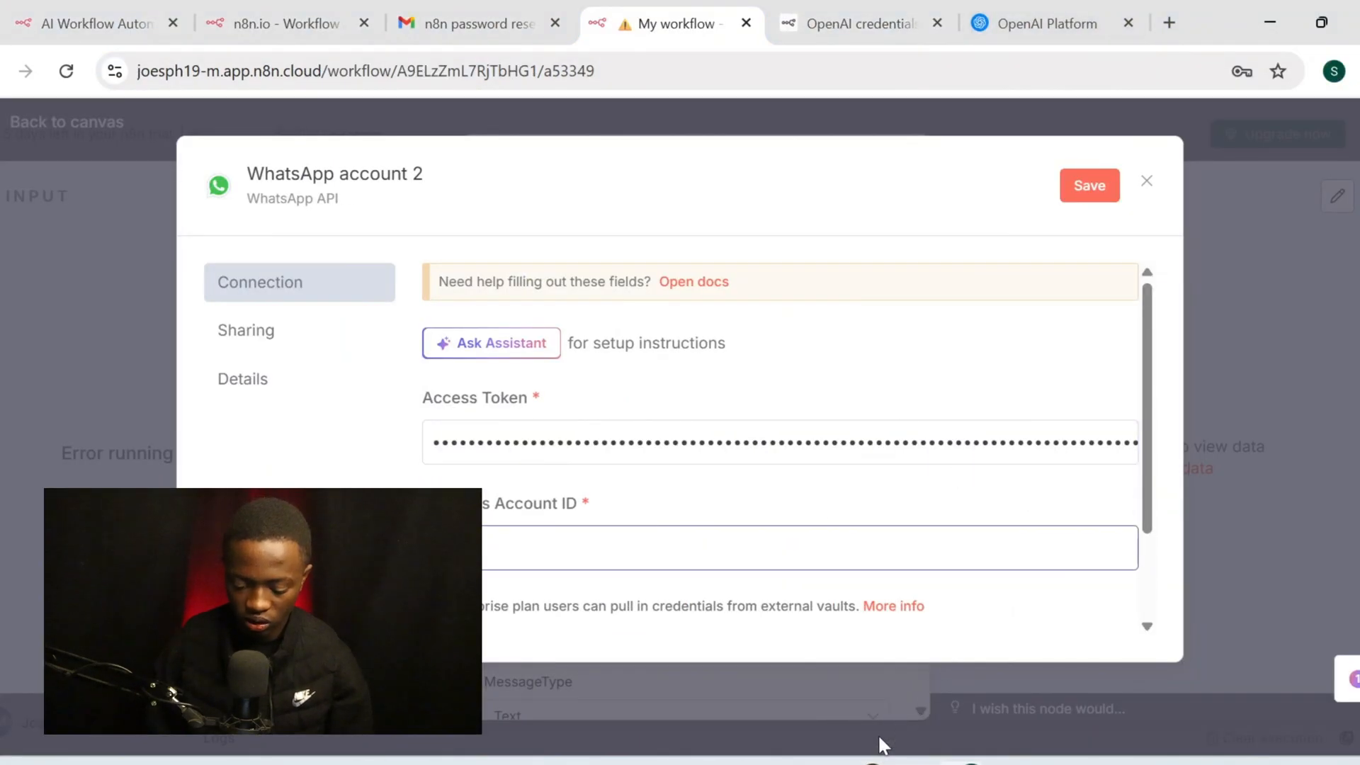
click(870, 763)
scroll(829, 461, down, 4)
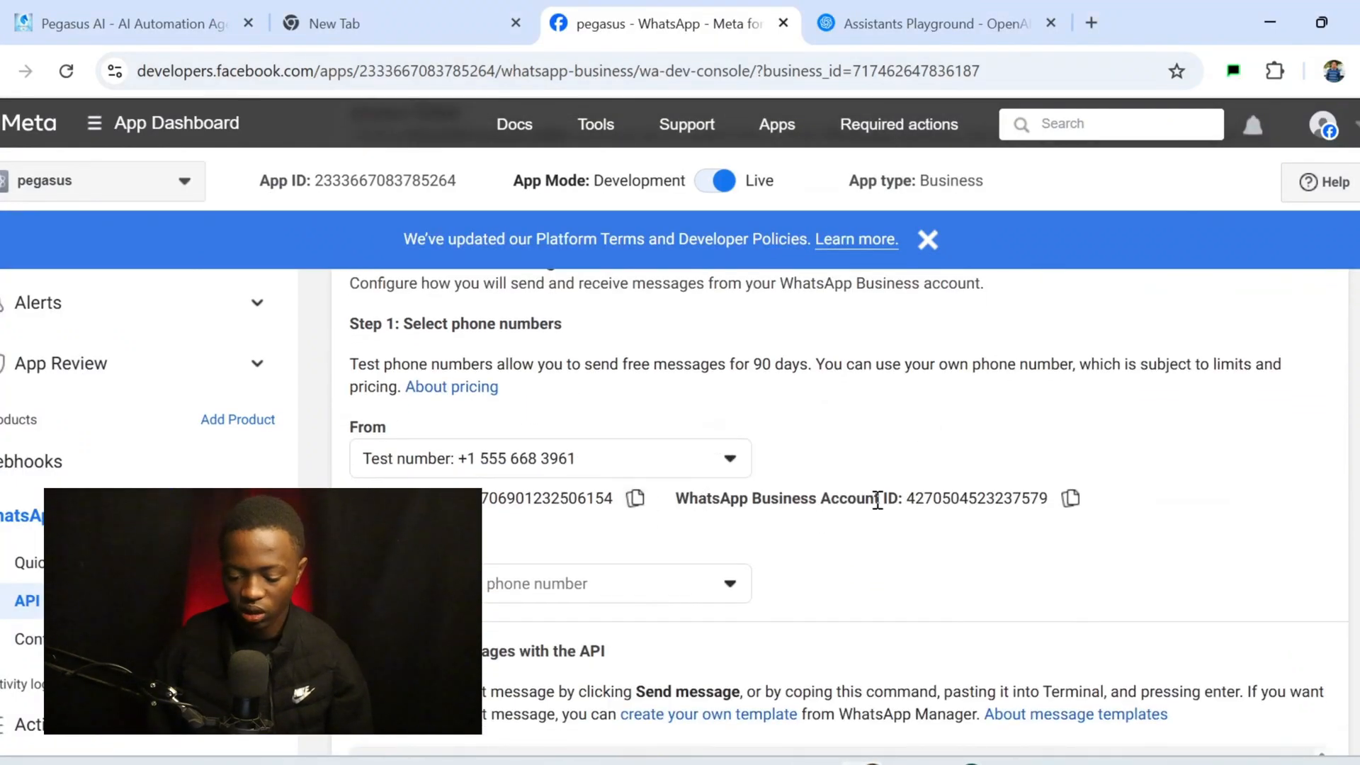
click(1070, 498)
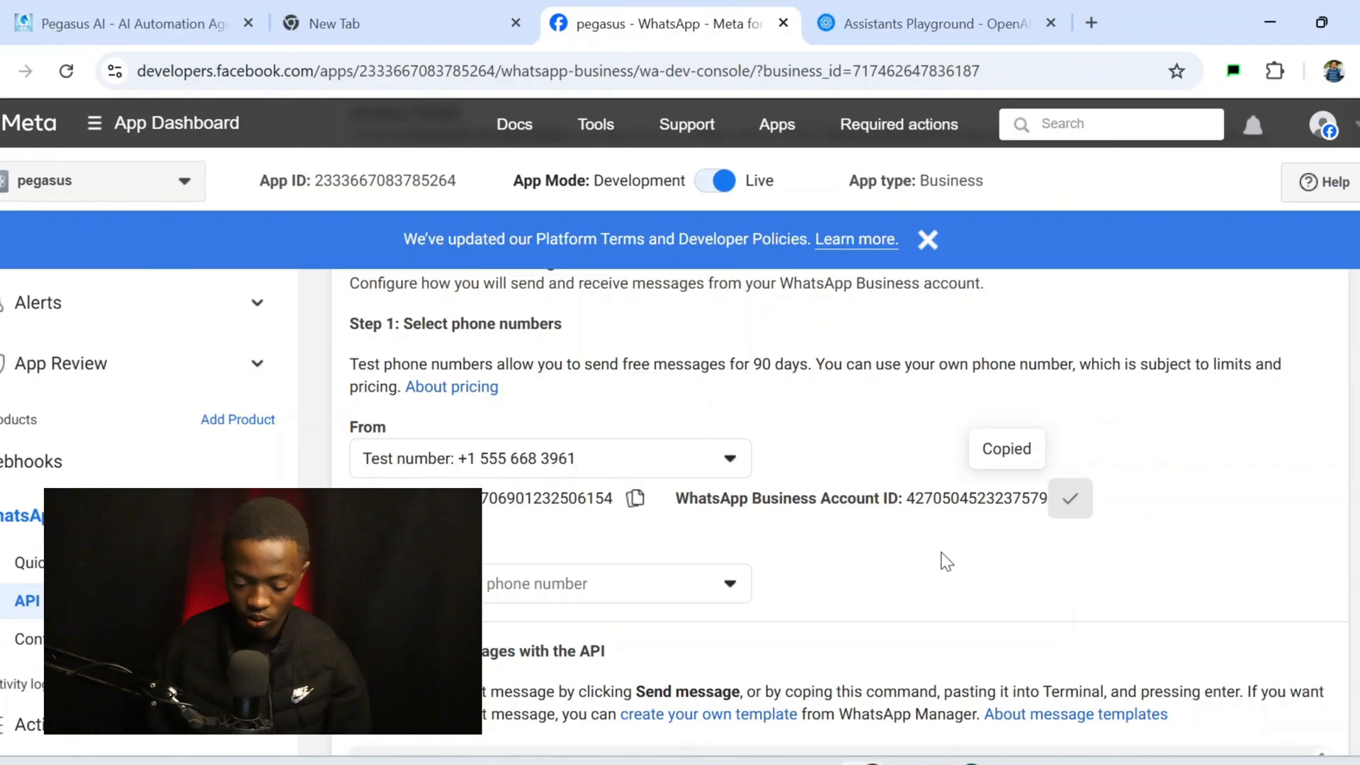
click(971, 666)
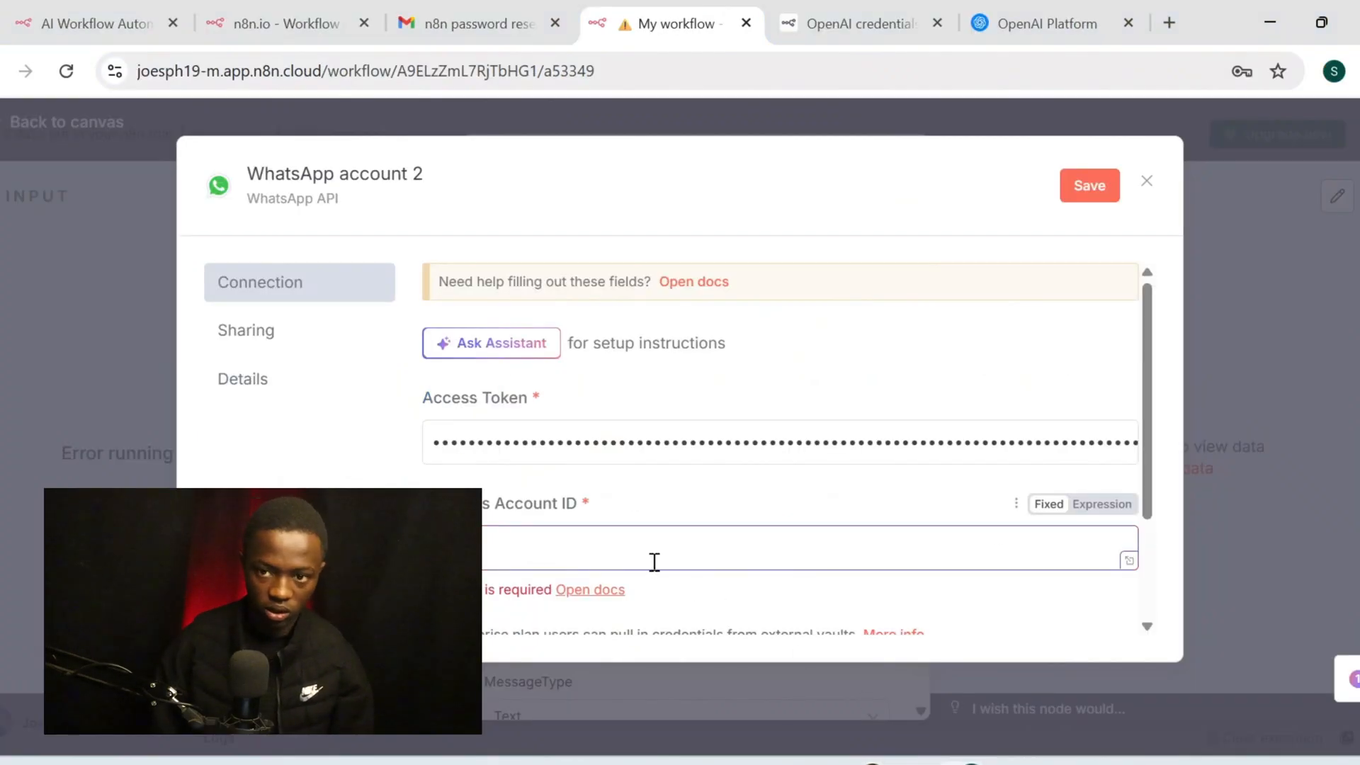
key(ctrl+v)
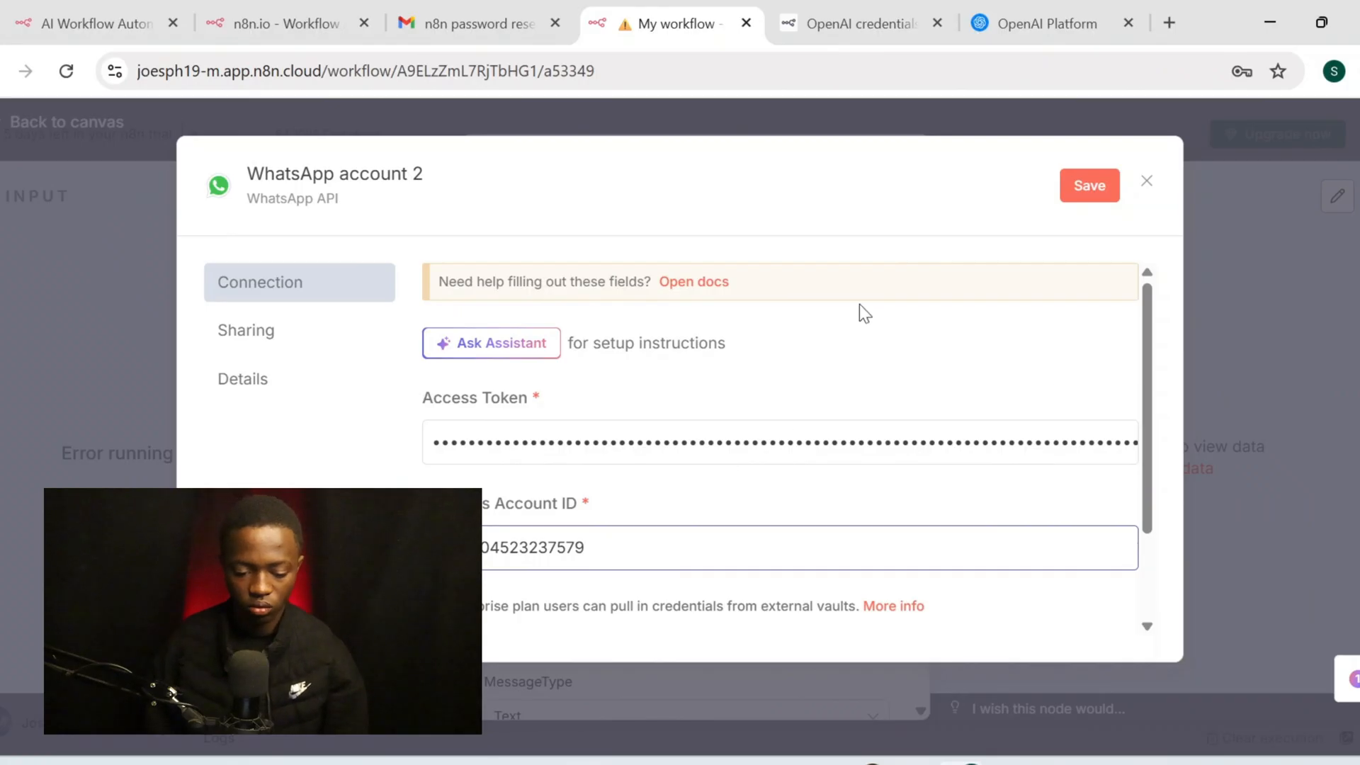
Rename the credential to 'send', save it, and close the credential dialog
click(395, 175)
text(tri)
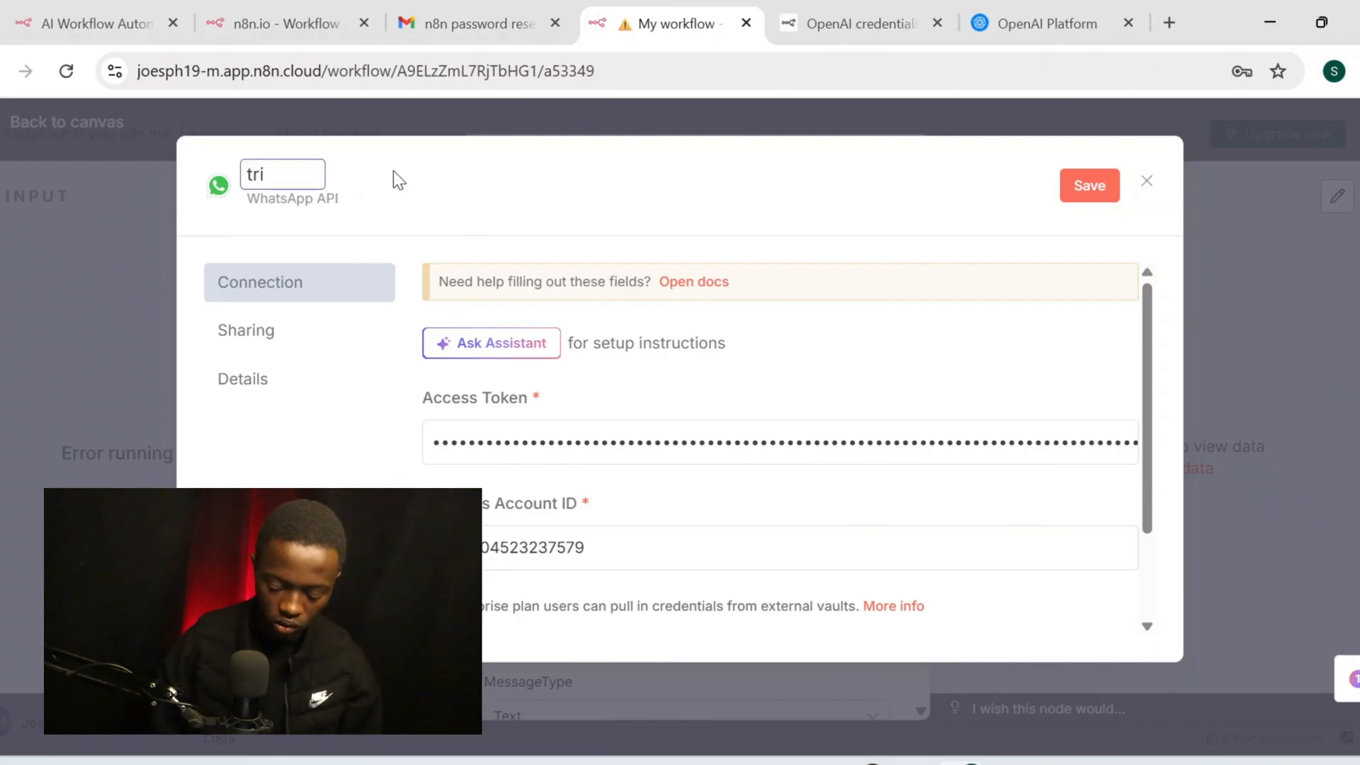
key(BackSpace)
key(BackSpace)
text(send)
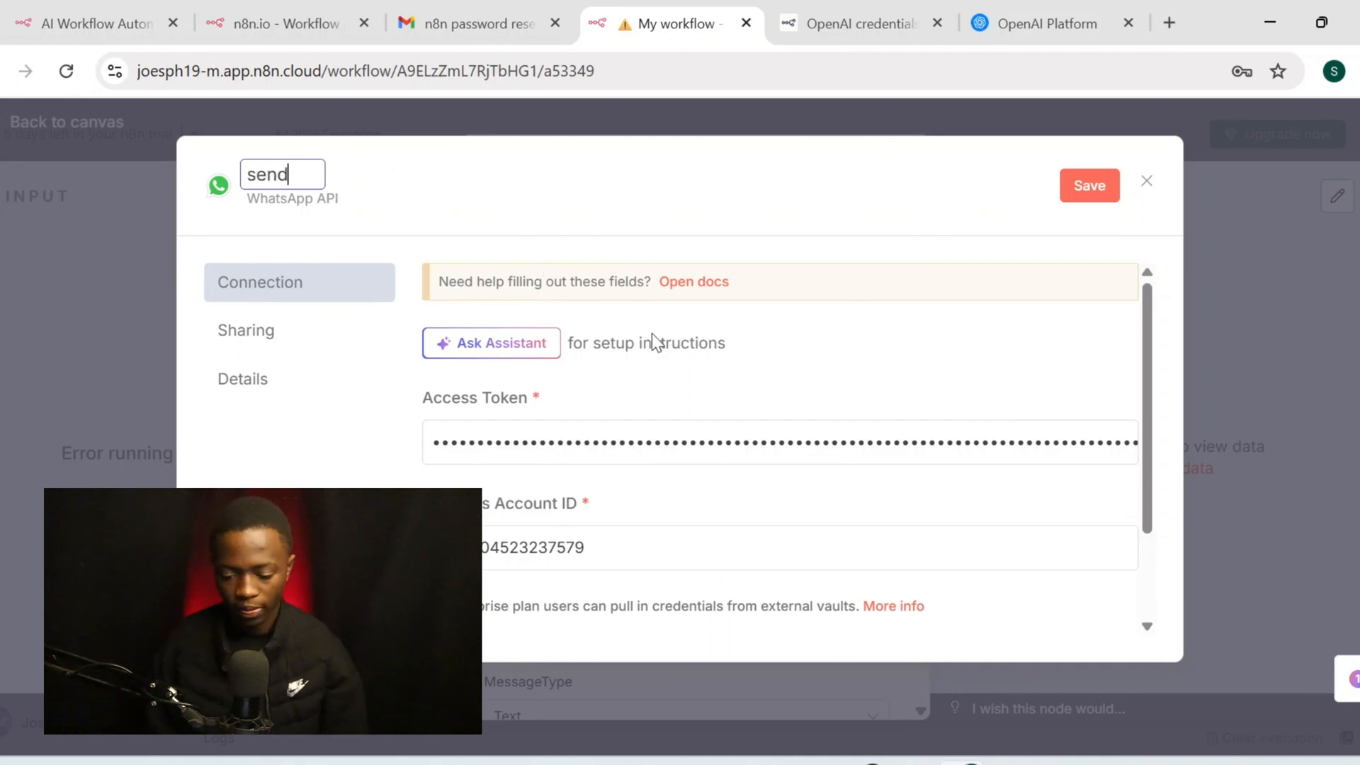
scroll(937, 365, down, 2)
click(1089, 185)
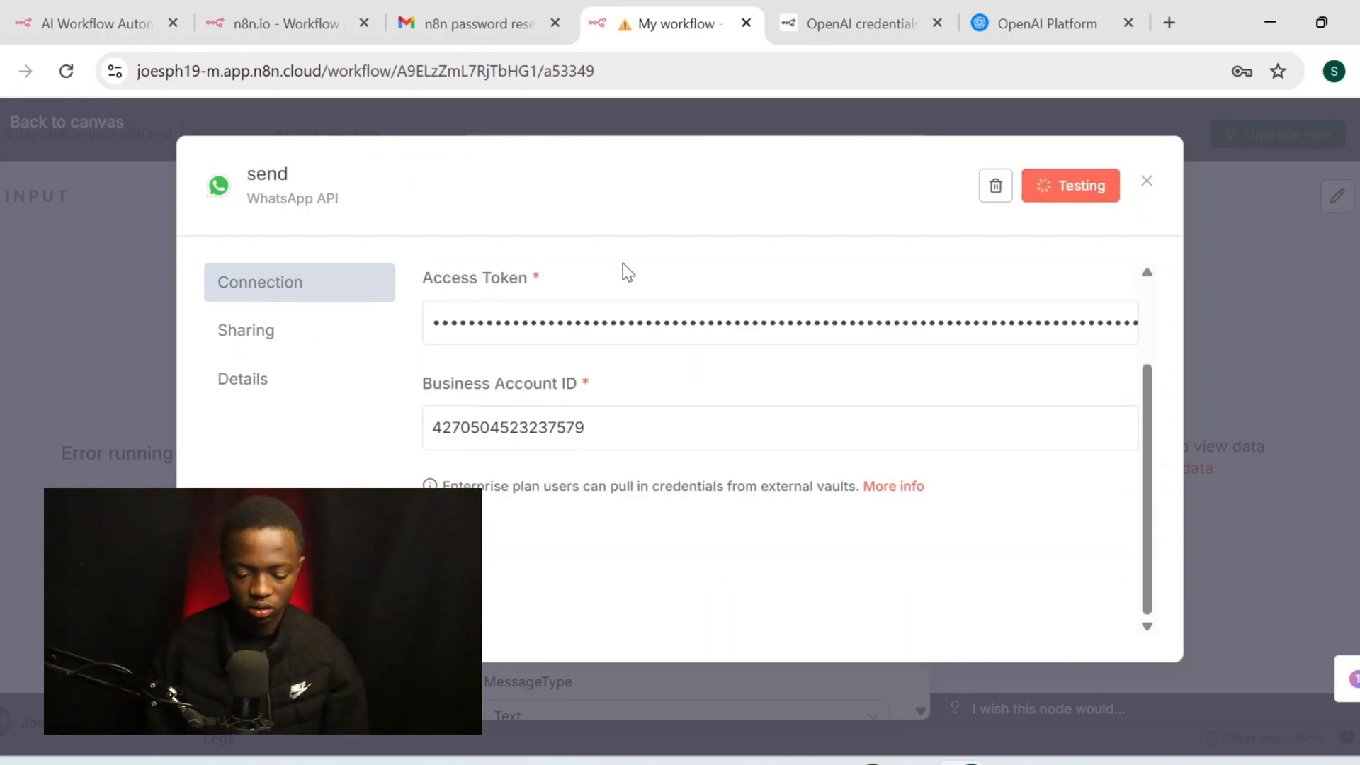
click(1218, 411)
click(1149, 183)
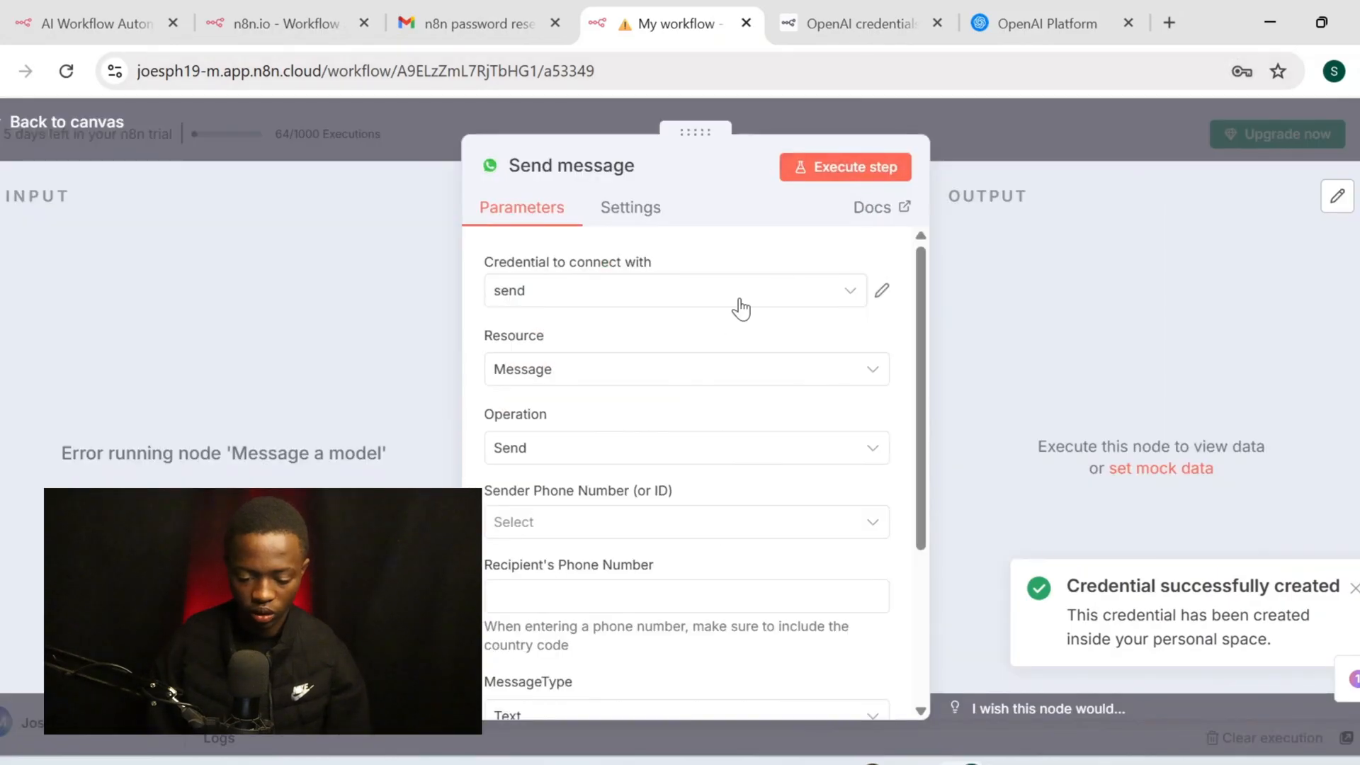
Keep the Send message node's resource as Message and operation as Send
scroll(708, 361, down, 1)
scroll(680, 395, down, 2)
scroll(737, 496, up, 1)
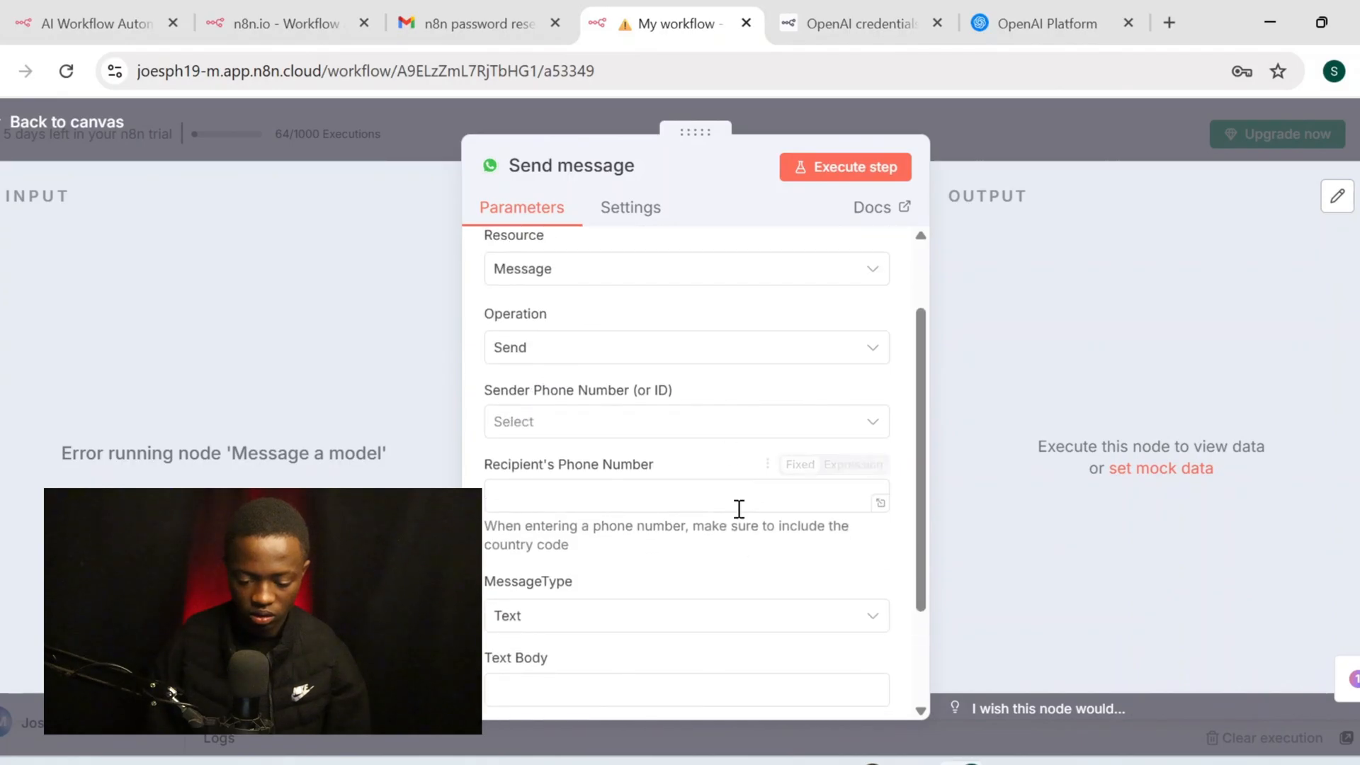
click(702, 270)
click(683, 315)
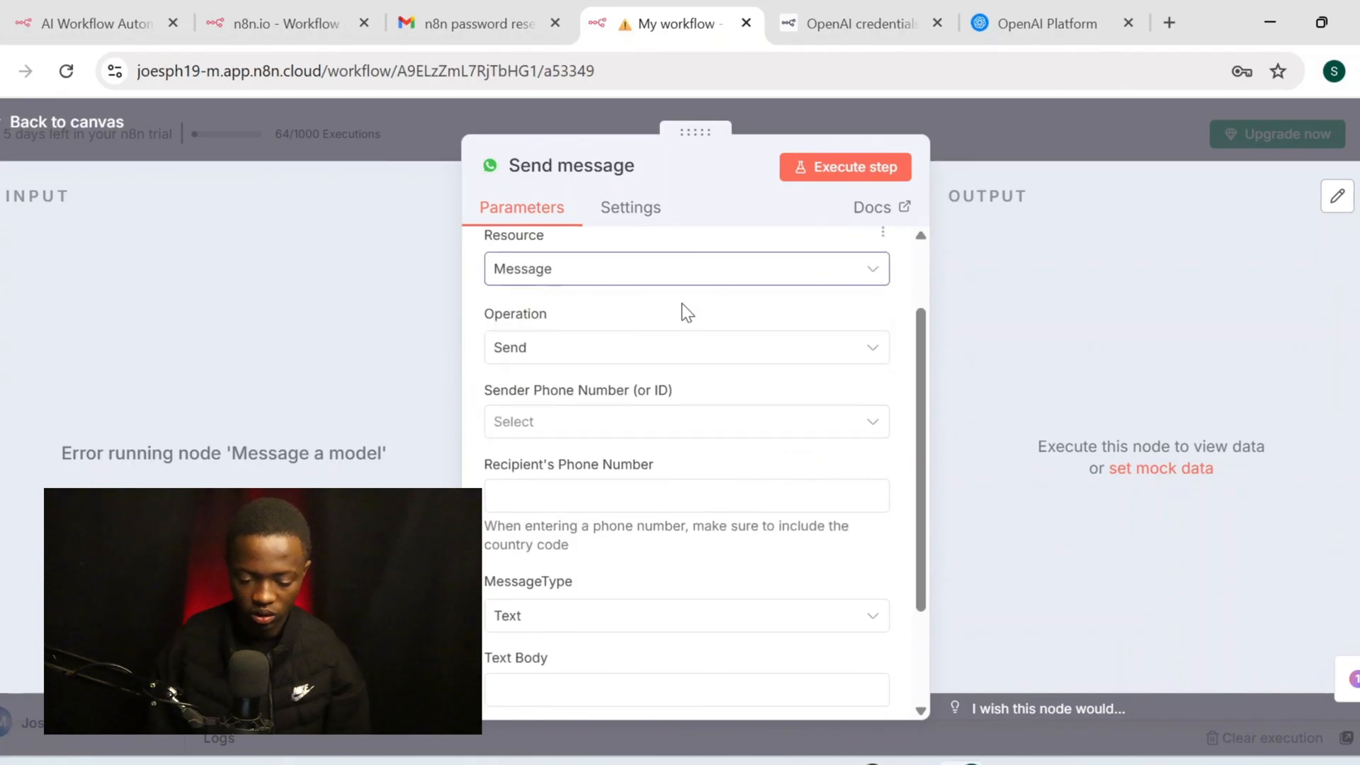
click(677, 350)
click(674, 354)
click(675, 355)
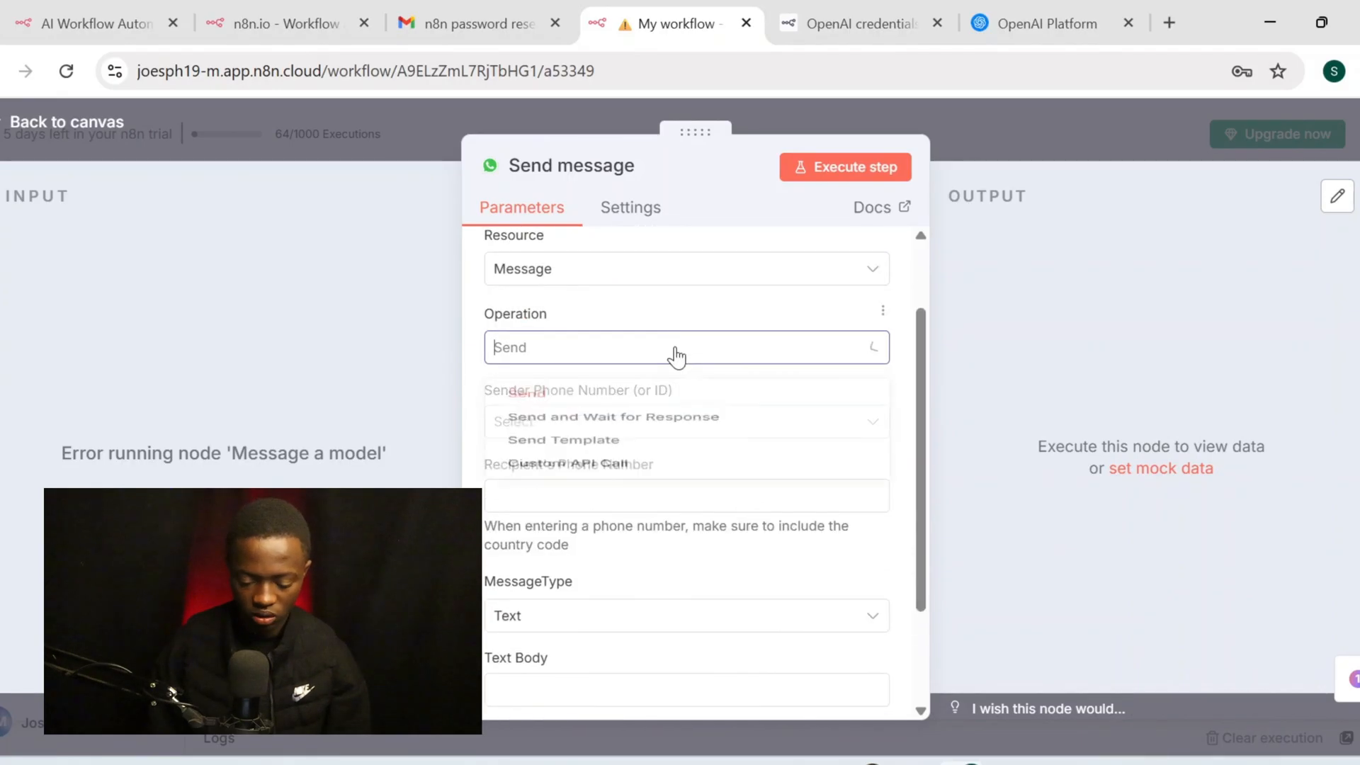
click(695, 358)
Choose the WhatsApp Test Number as the Sender Phone Number
scroll(695, 358, down, 2)
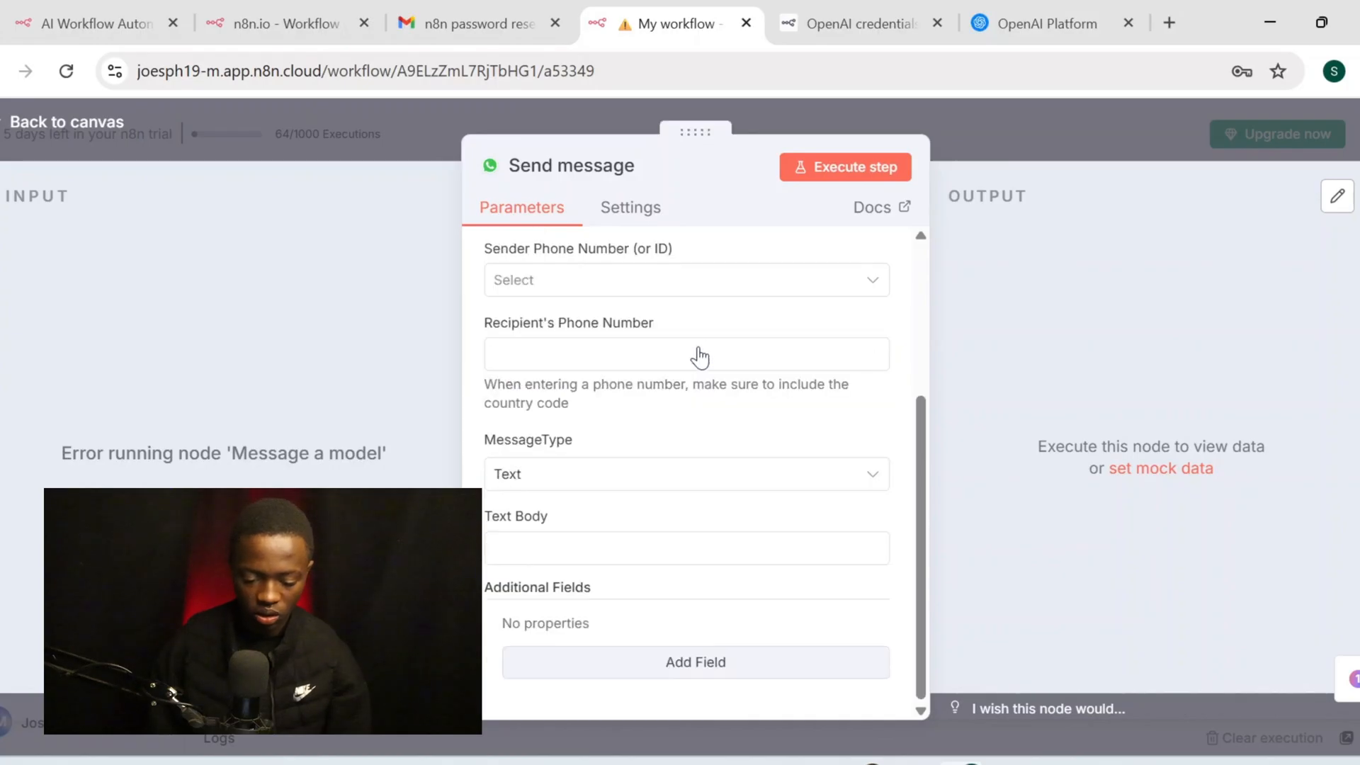
click(674, 341)
scroll(704, 279, up, 2)
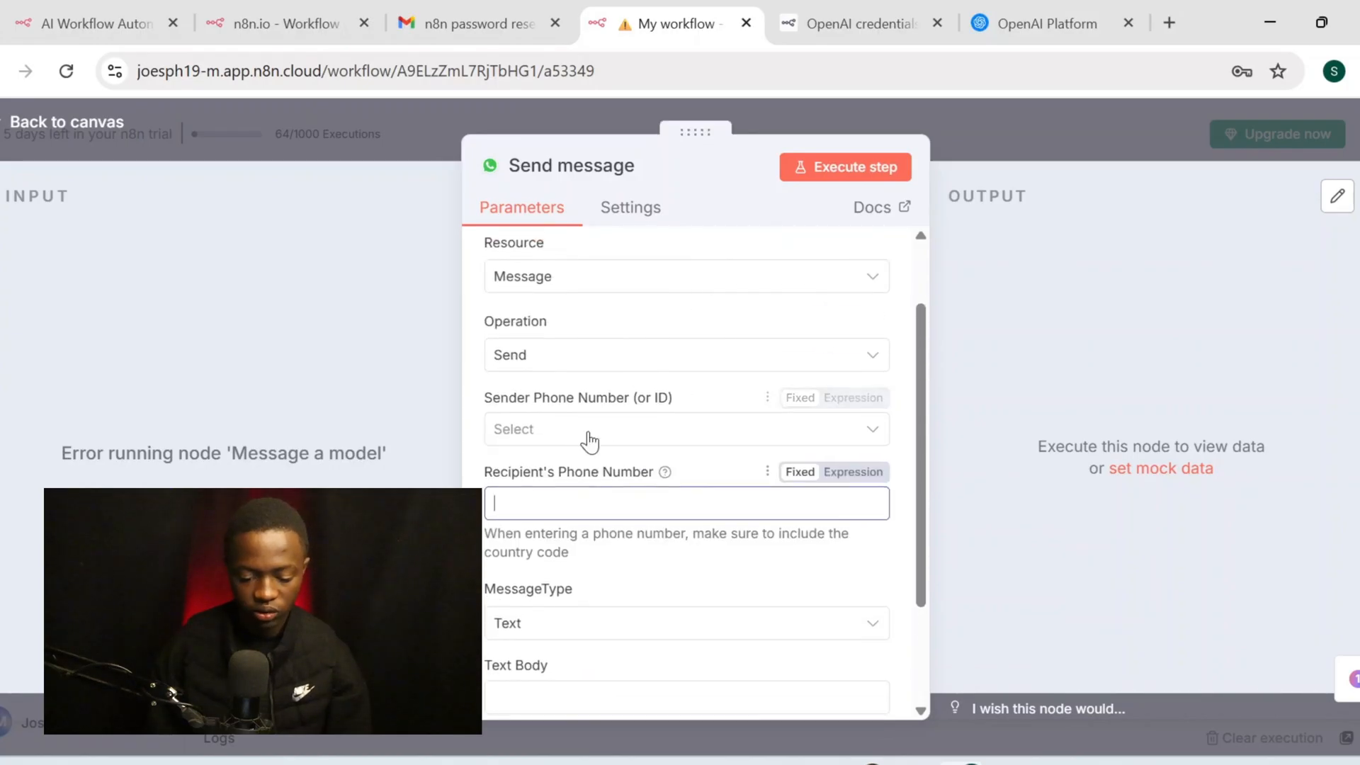
click(607, 428)
click(624, 488)
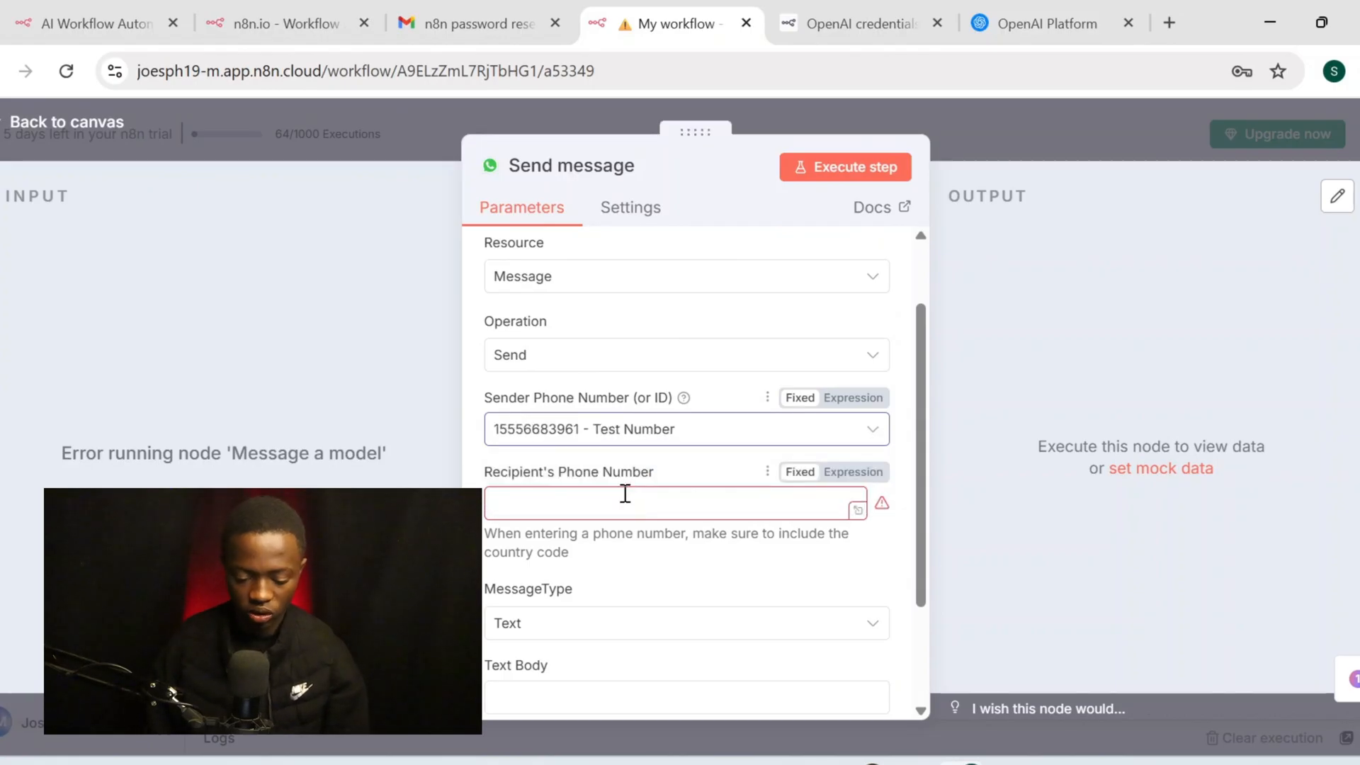
click(617, 525)
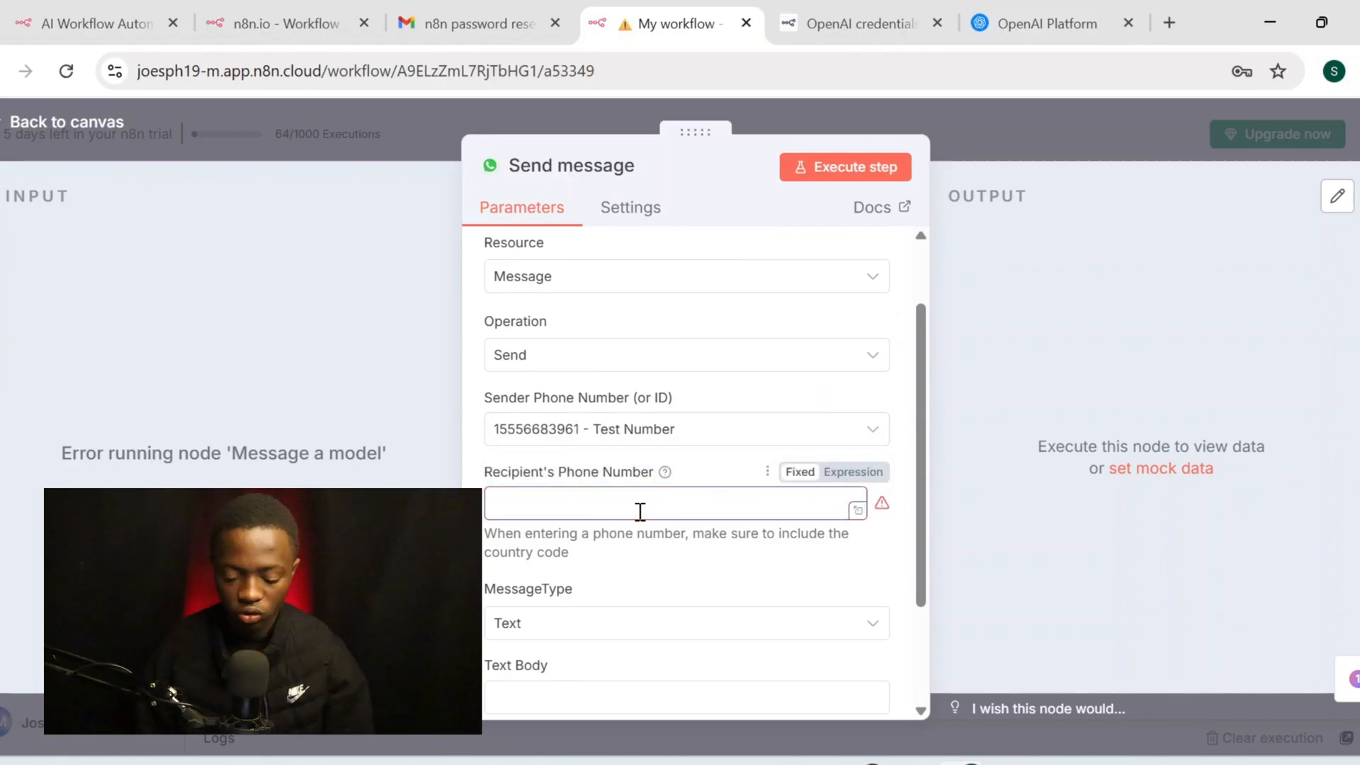
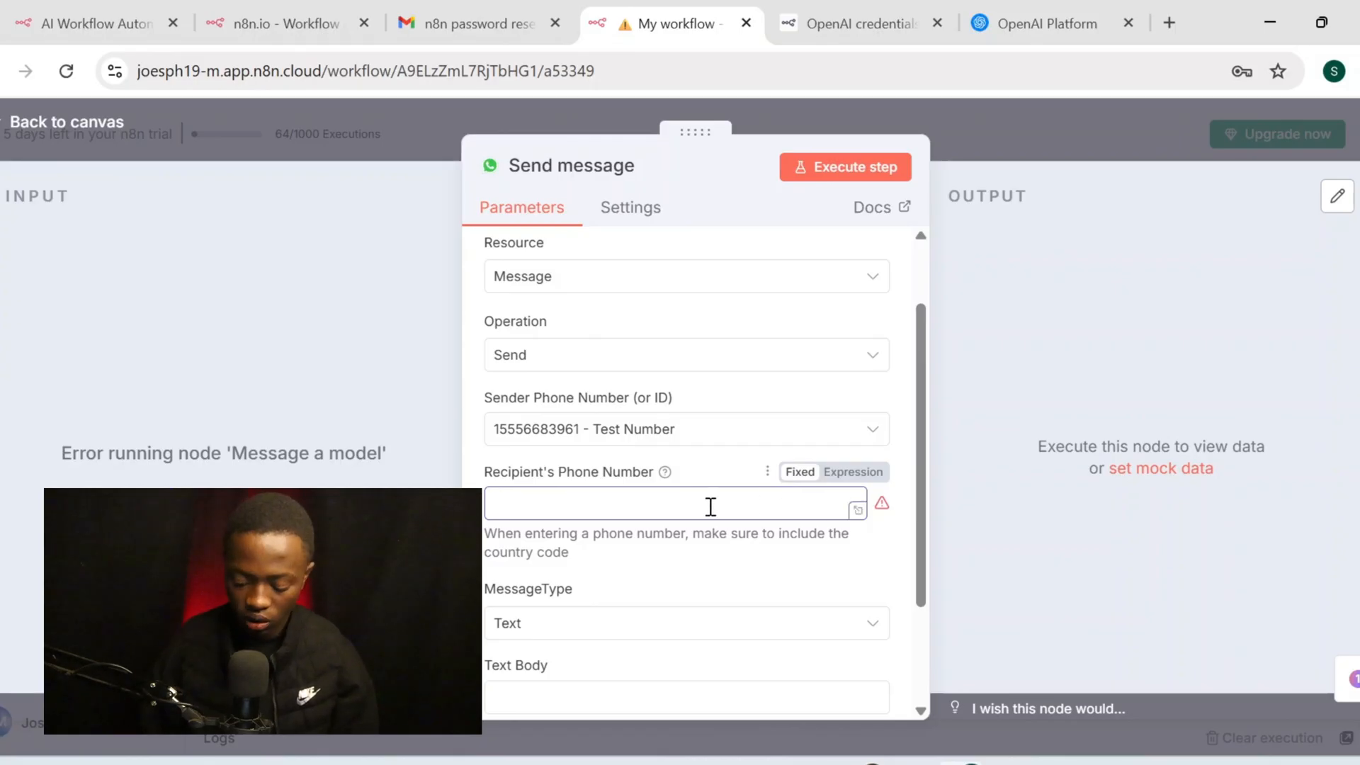
Set the recipient phone number to an expression using the WhatsApp Trigger's 'from' sender number
text(=)
click(117, 125)
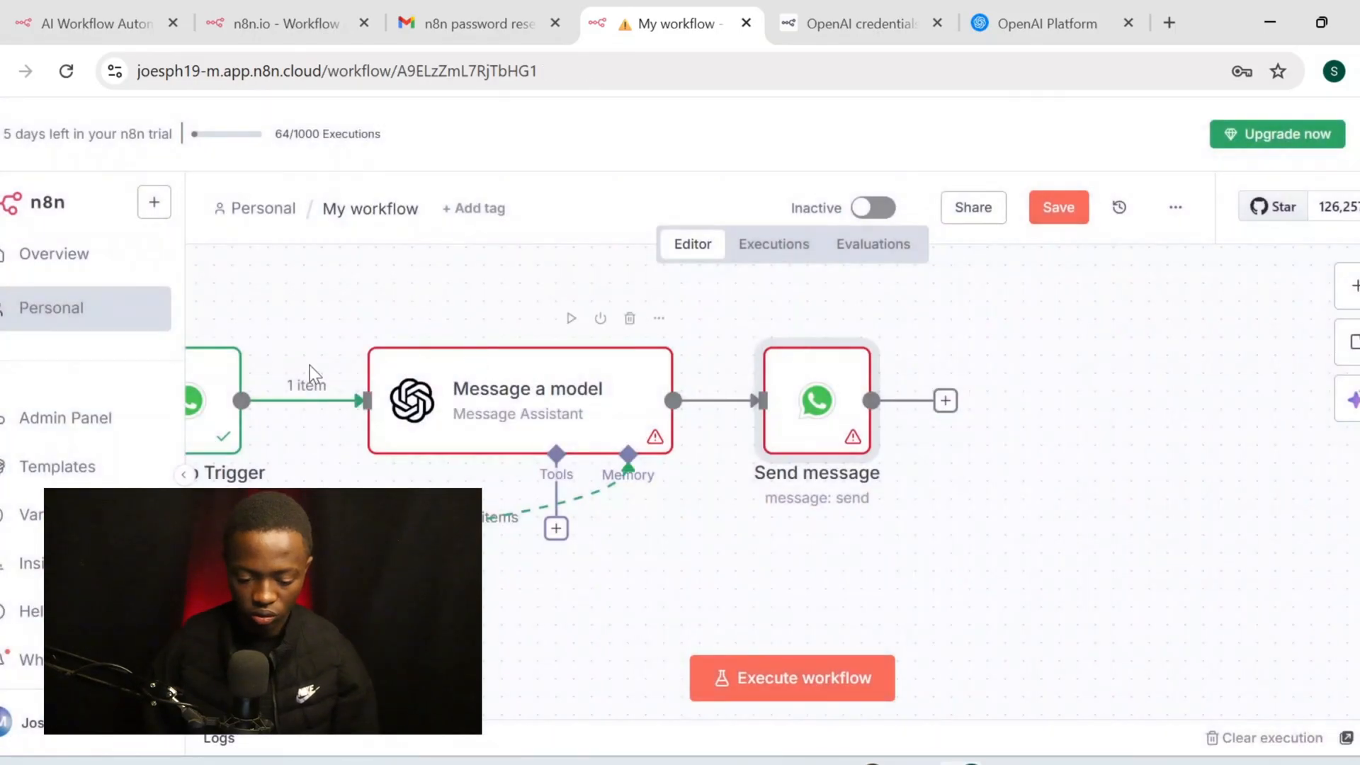
double_click(210, 387)
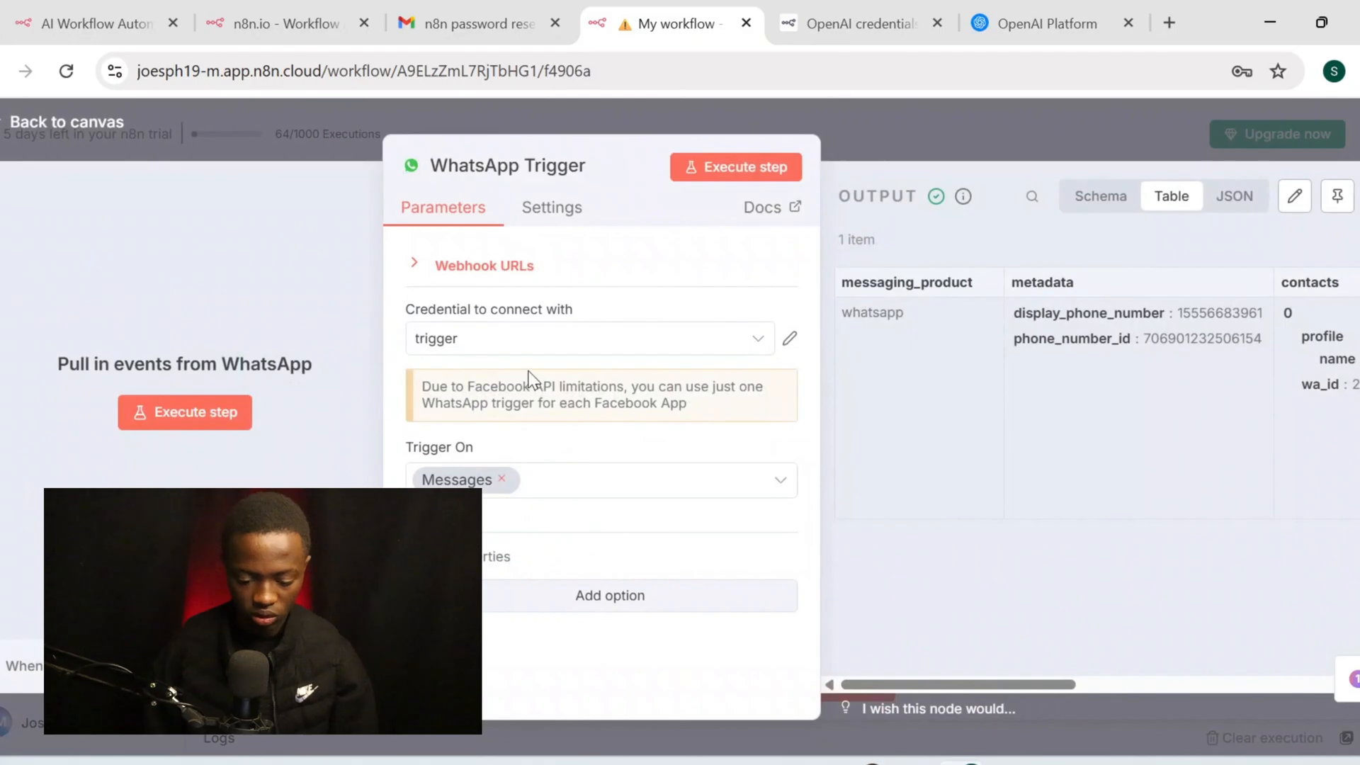
scroll(891, 315, right, 10)
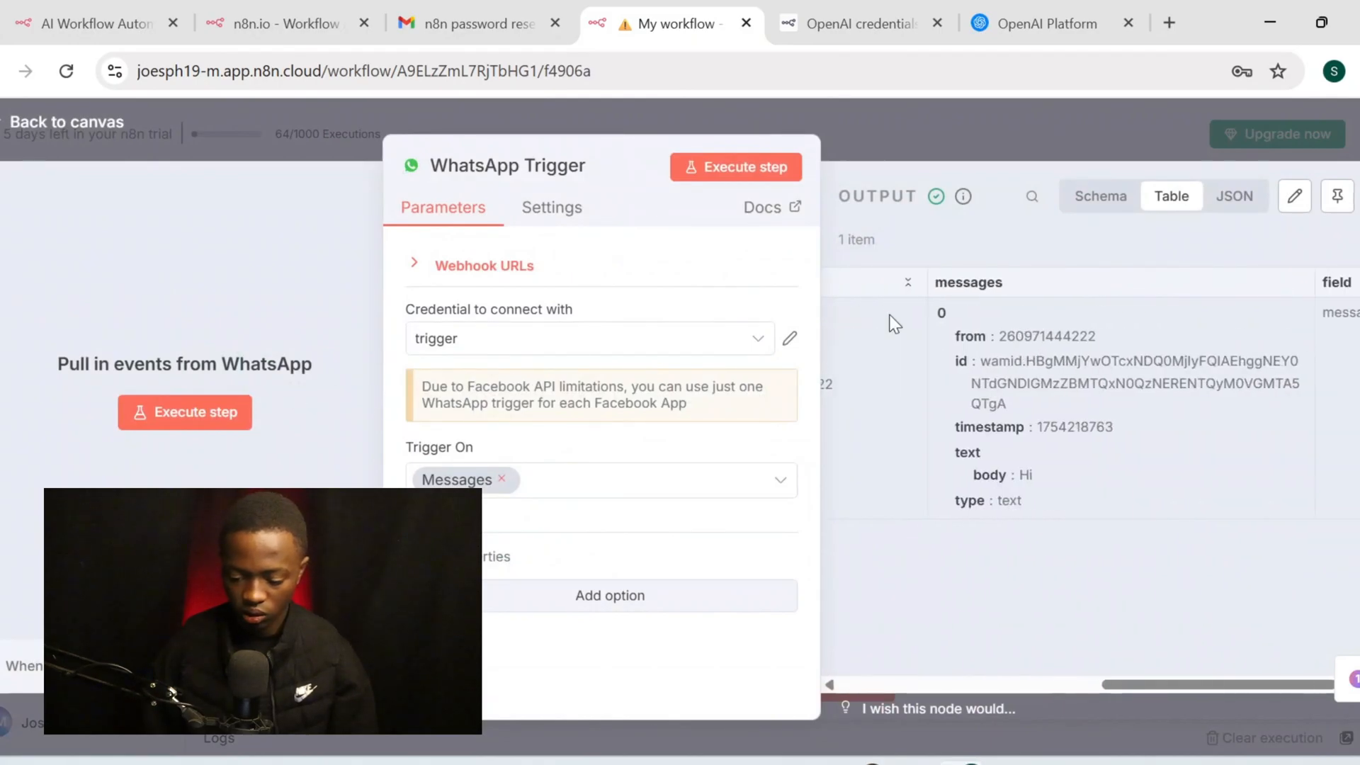
drag(1102, 343, 998, 340)
key(ctrl+c)
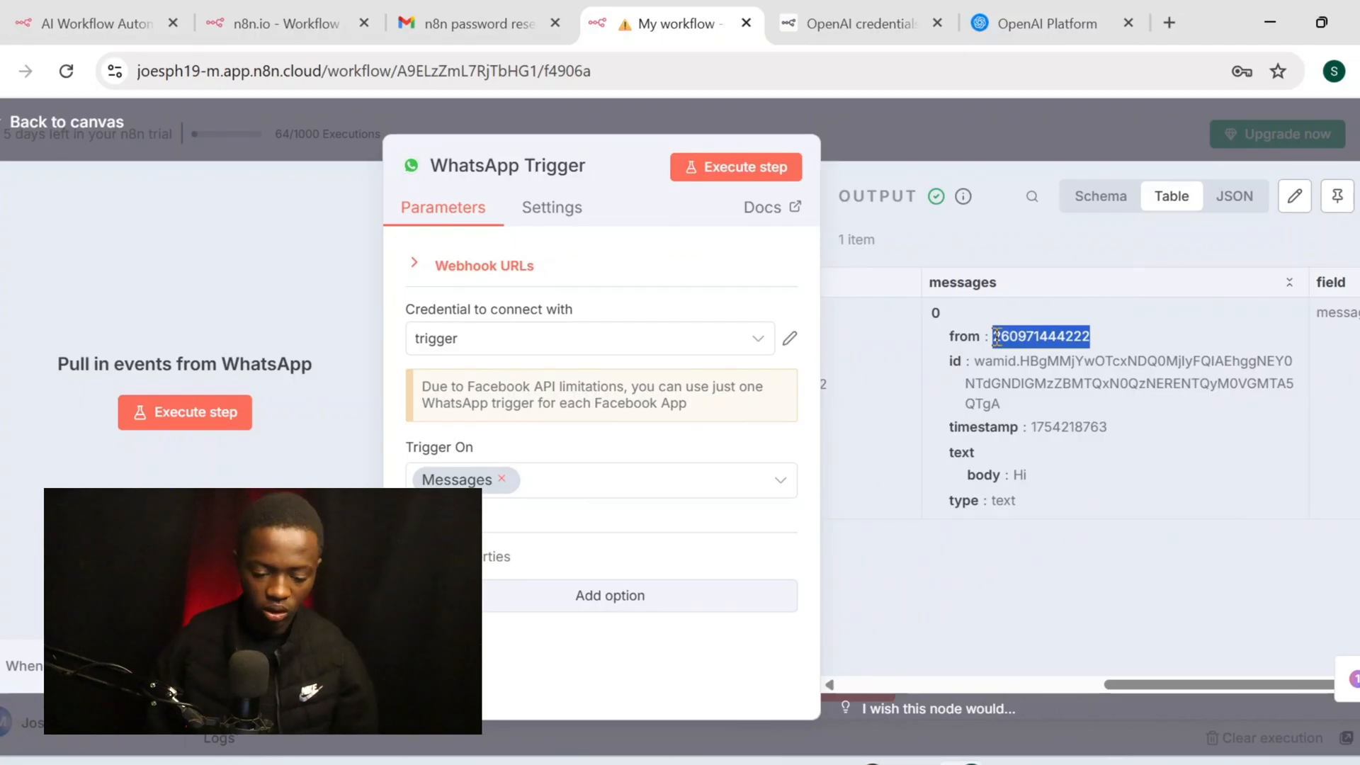
click(113, 122)
double_click(824, 409)
scroll(635, 524, down, 1)
click(629, 537)
key(ctrl+v)
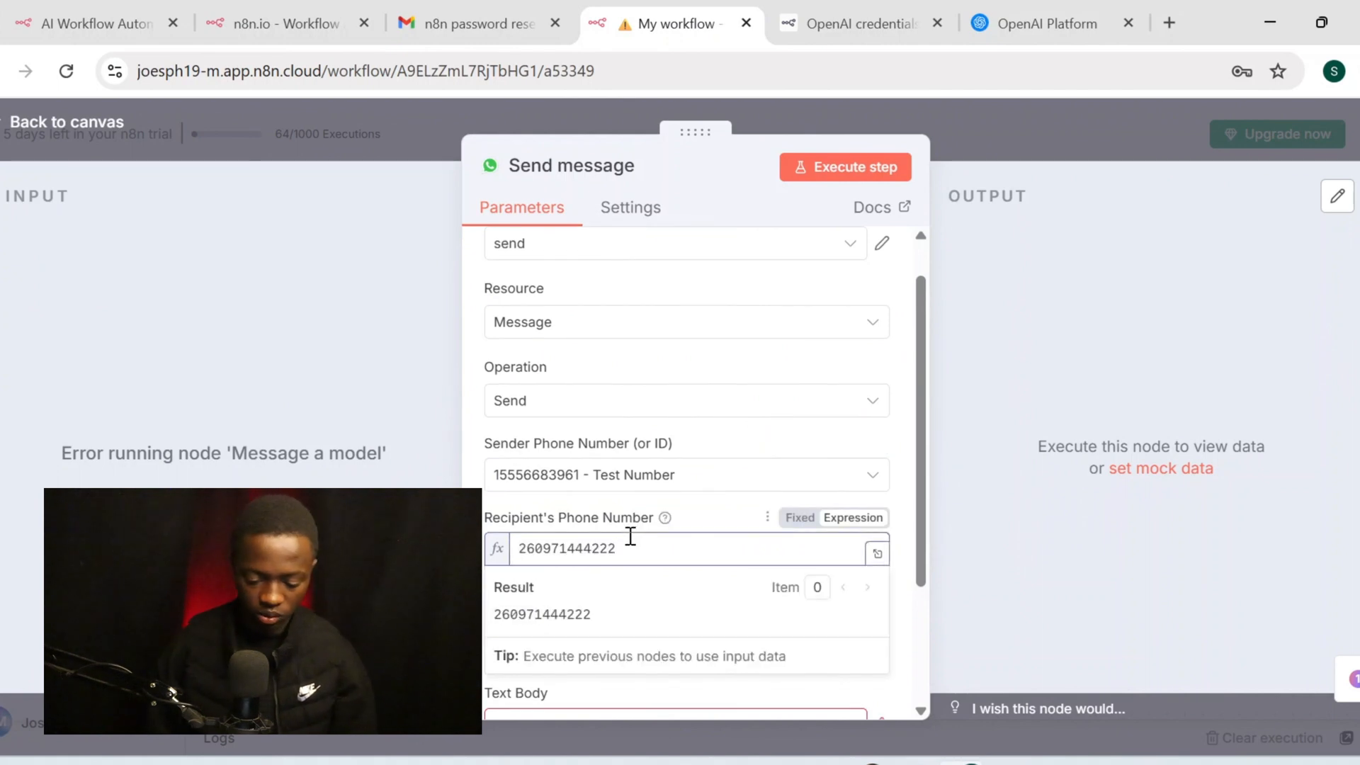
Keep Text as the Send message node's message type
scroll(695, 562, down, 2)
click(714, 366)
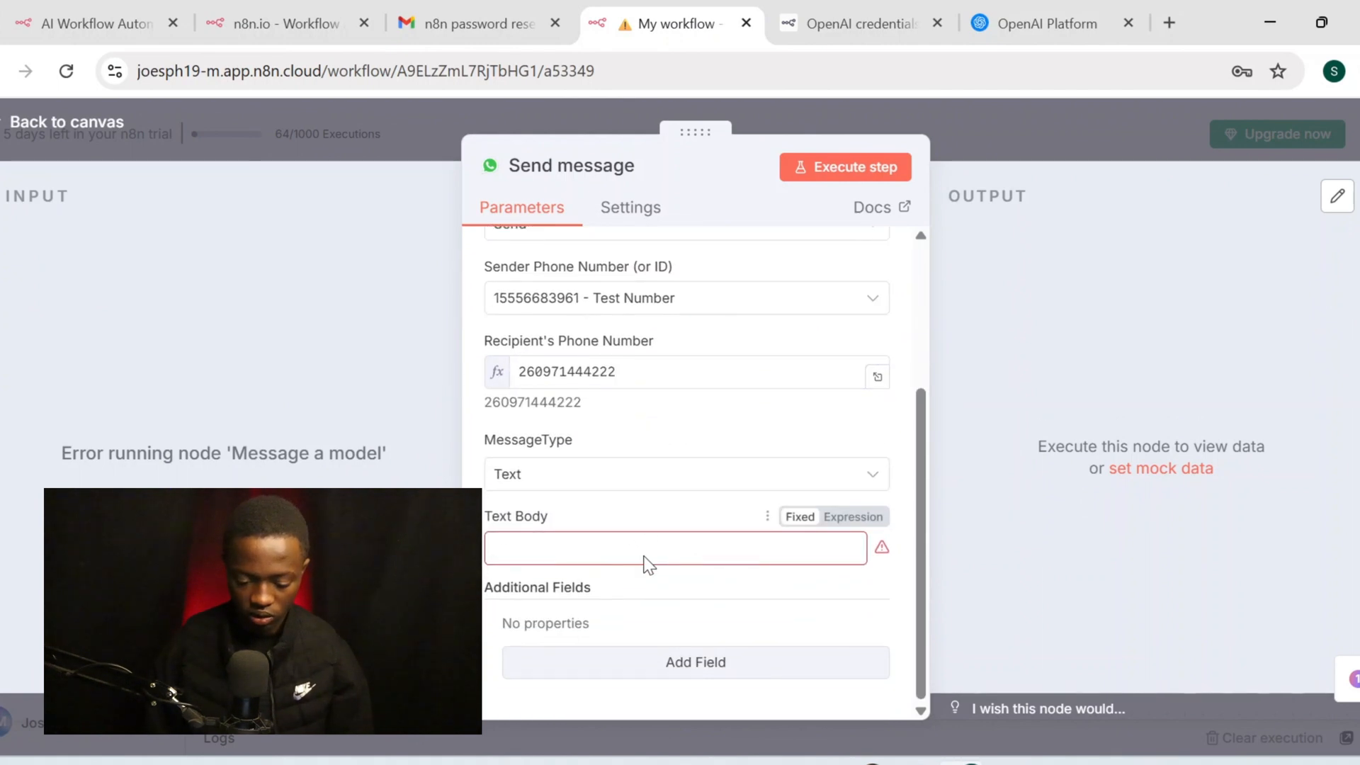
click(656, 489)
click(656, 489)
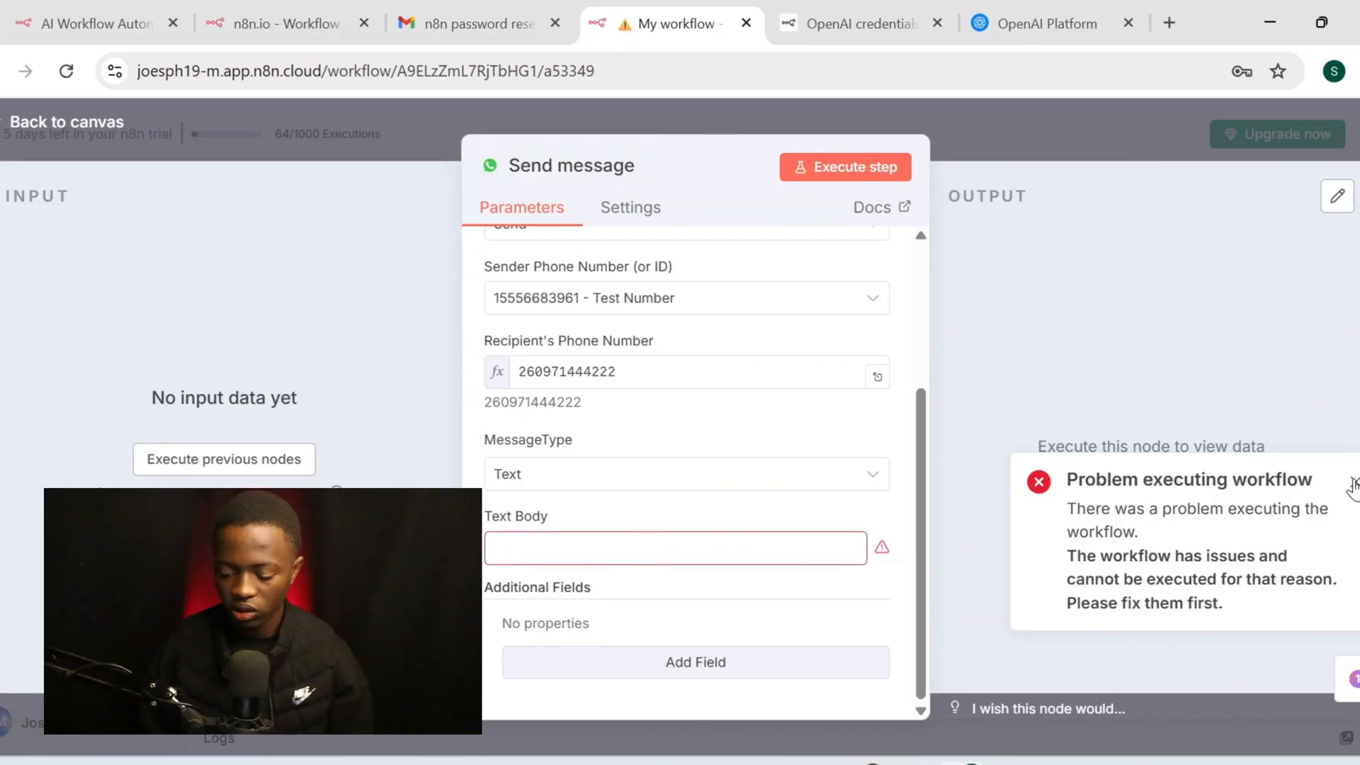
Enter the placeholder 'sucess' in the Send message Text Body
click(1354, 486)
click(681, 548)
text(sucess)
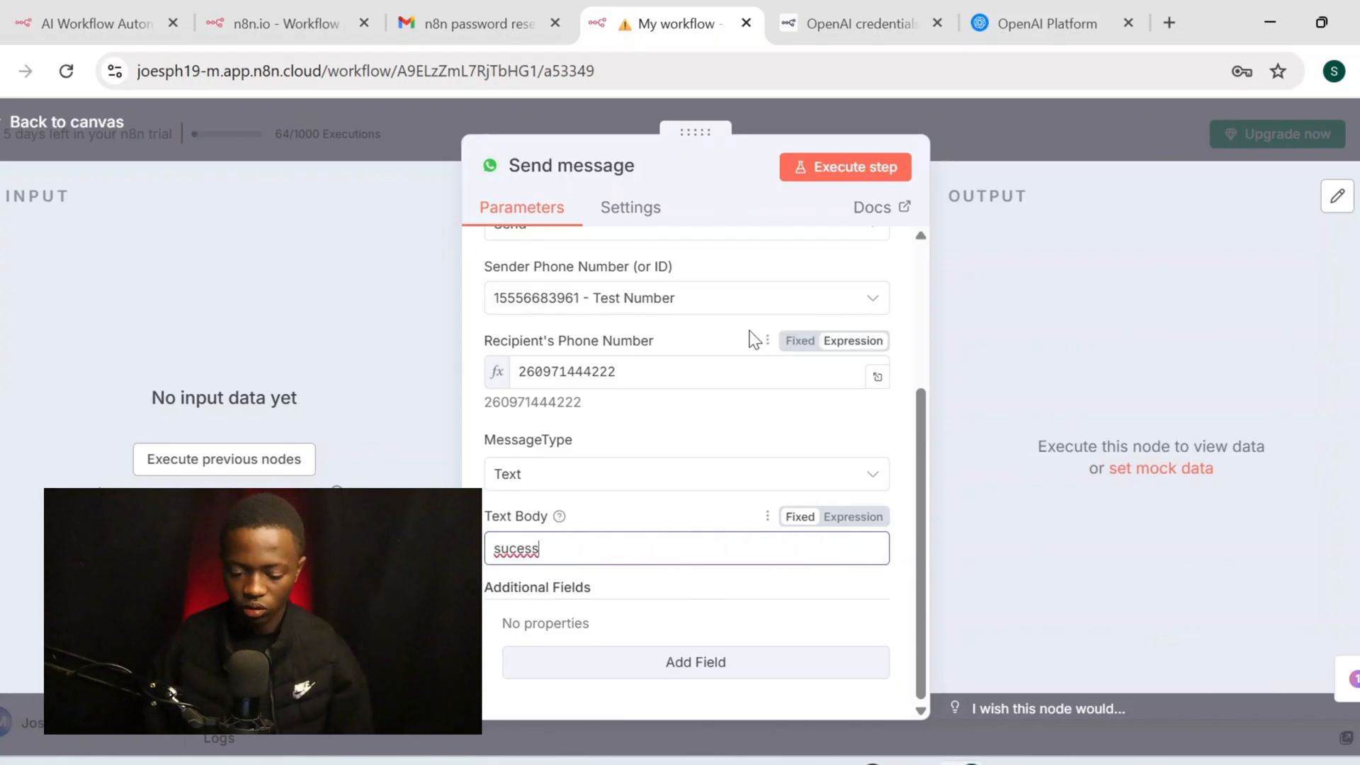
scroll(750, 337, up, 3)
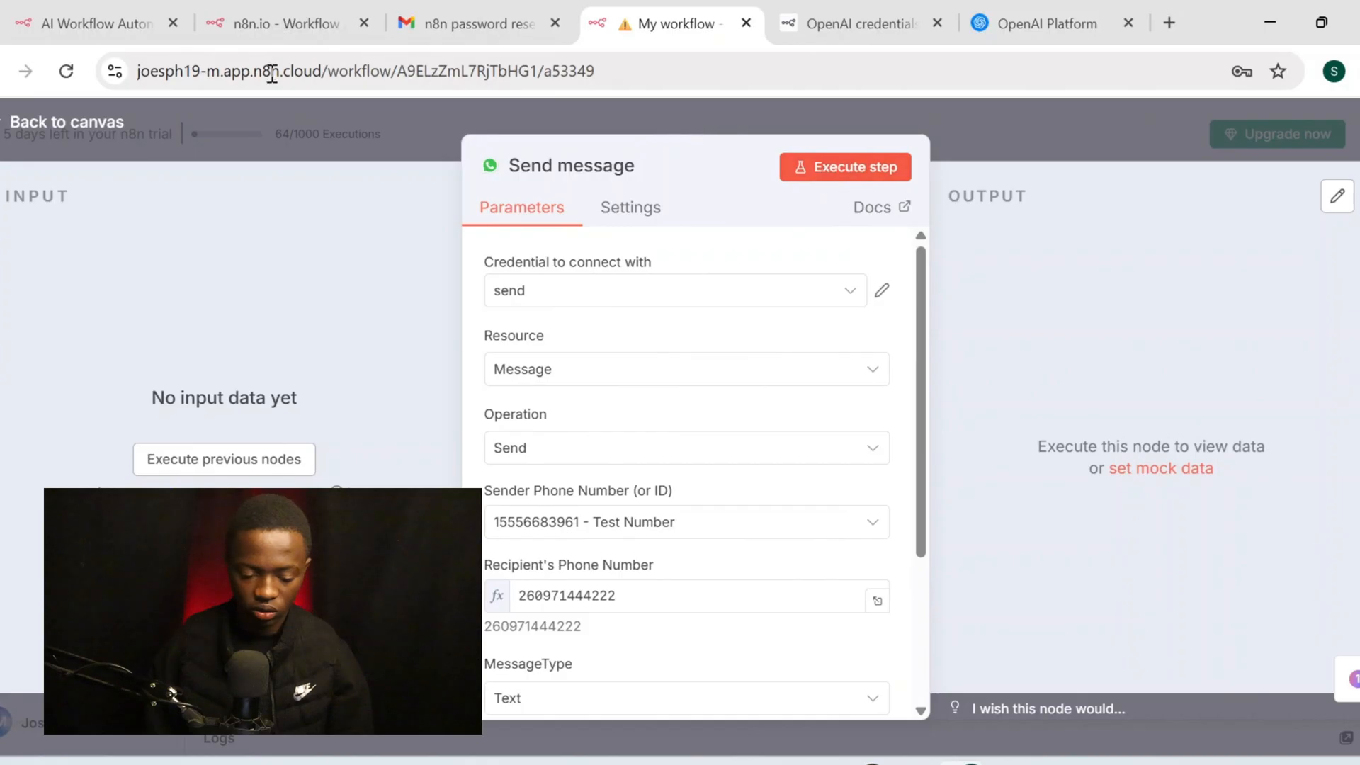
Run the workflow from an incoming WhatsApp message and check the Send message output
click(98, 134)
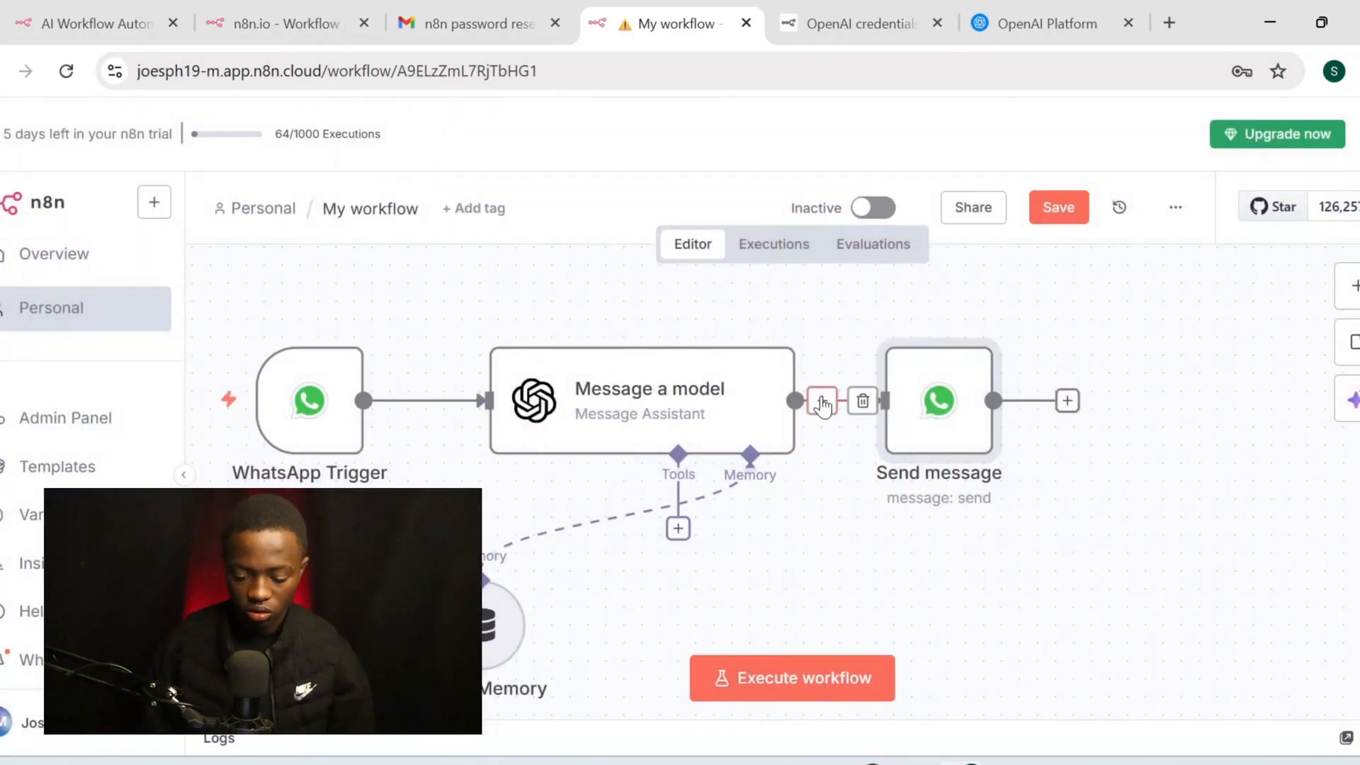
click(821, 666)
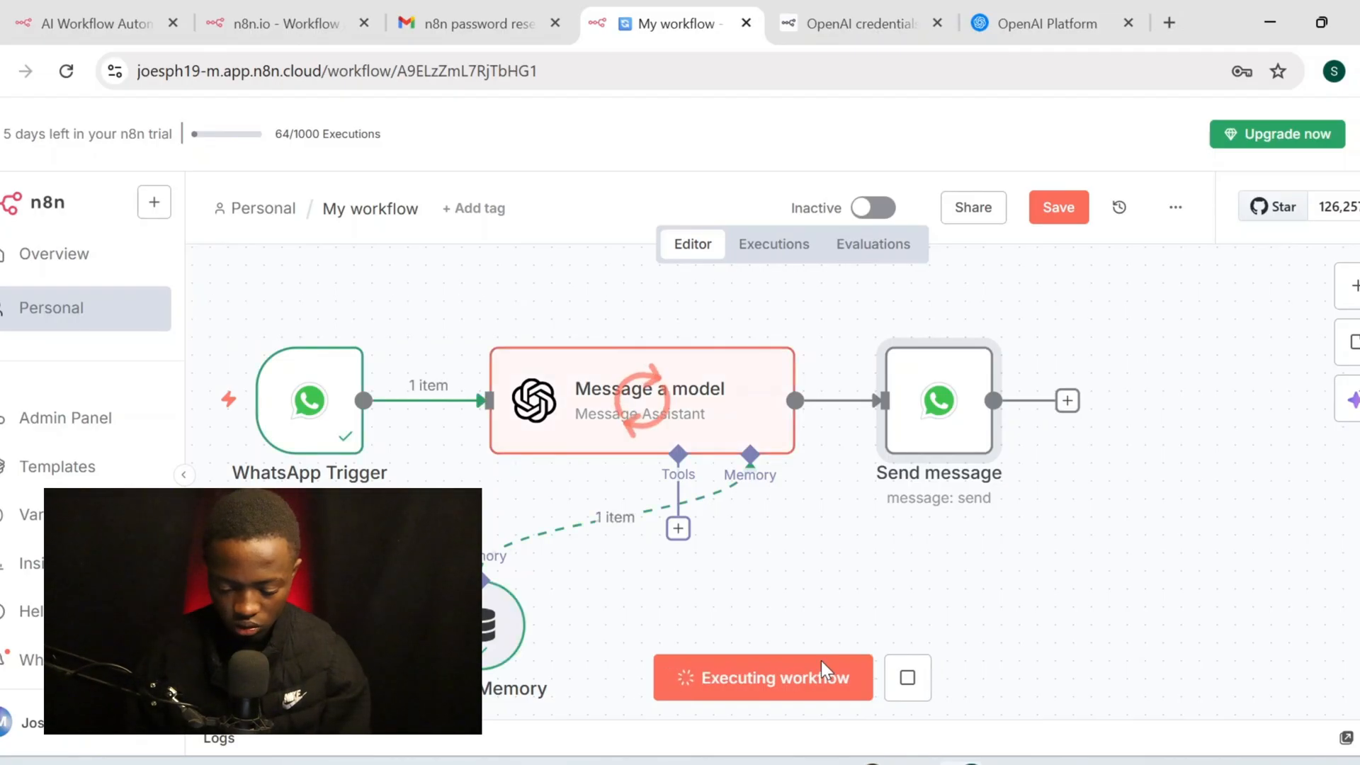
double_click(936, 400)
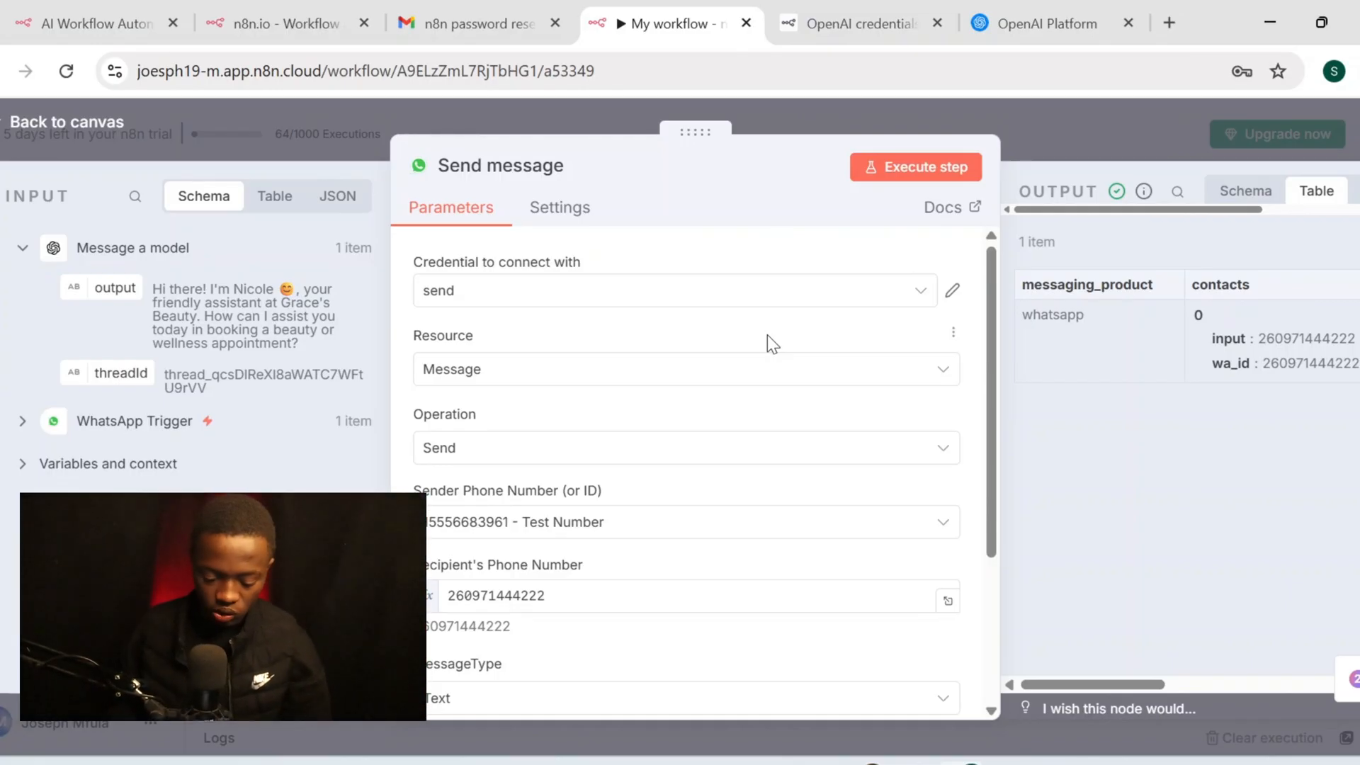
Insert the model's output field so the Text Body reads 'sucess {{ $json.output }}'
scroll(768, 344, down, 3)
scroll(768, 343, up, 3)
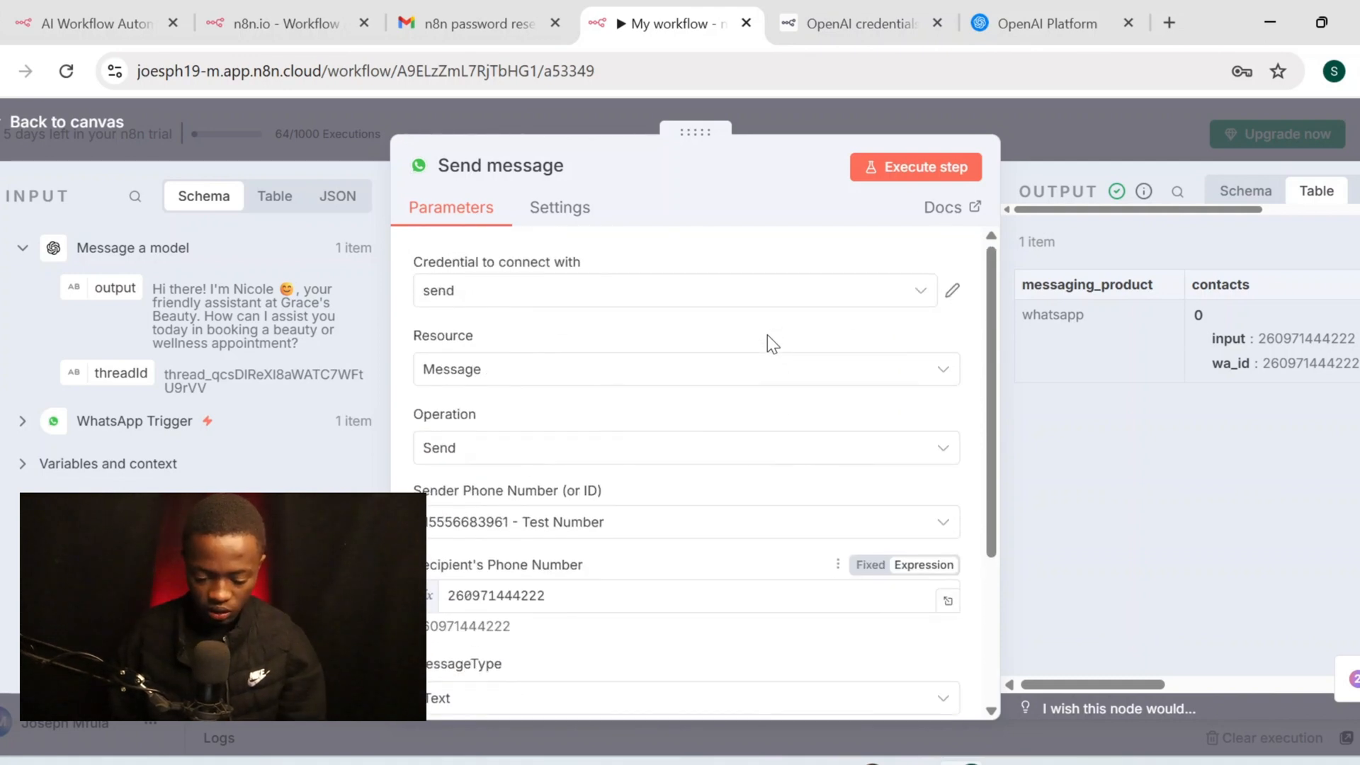
scroll(767, 344, down, 3)
click(799, 547)
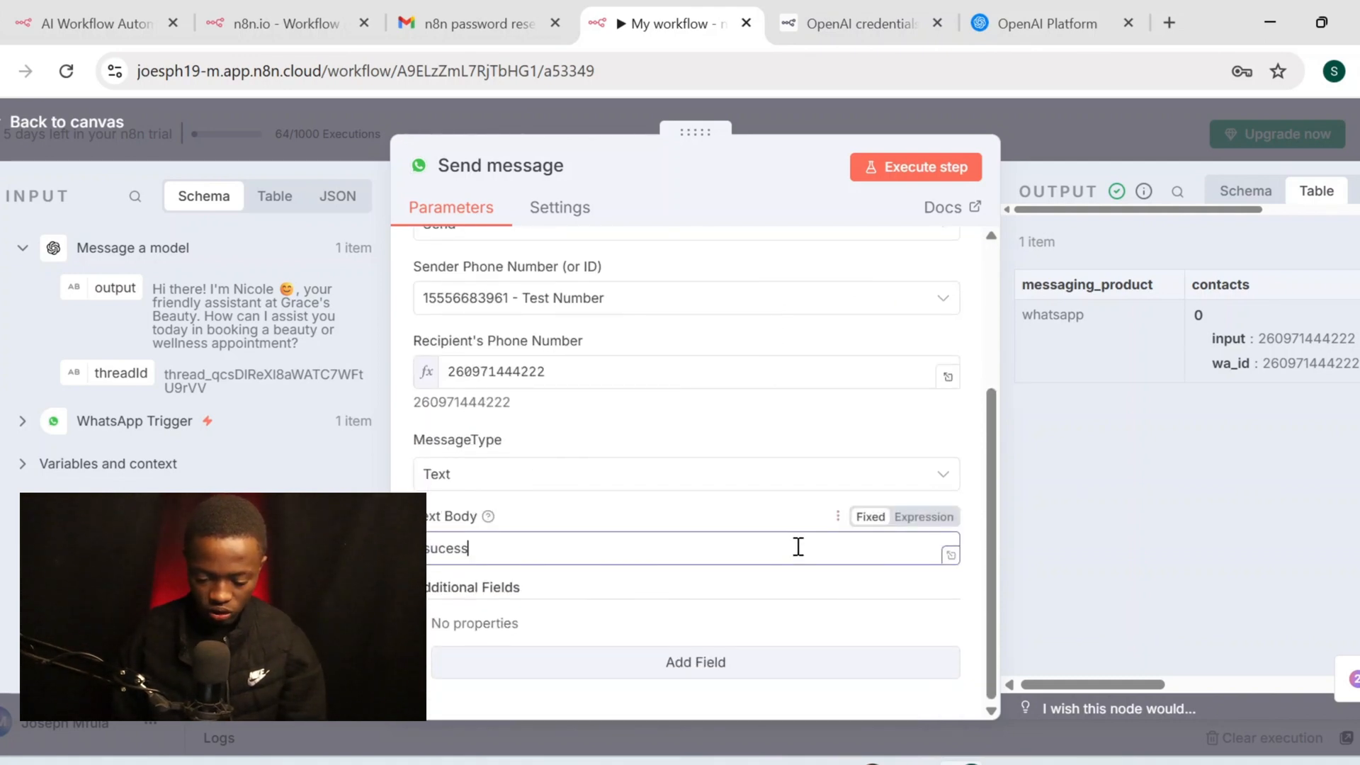
double_click(493, 543)
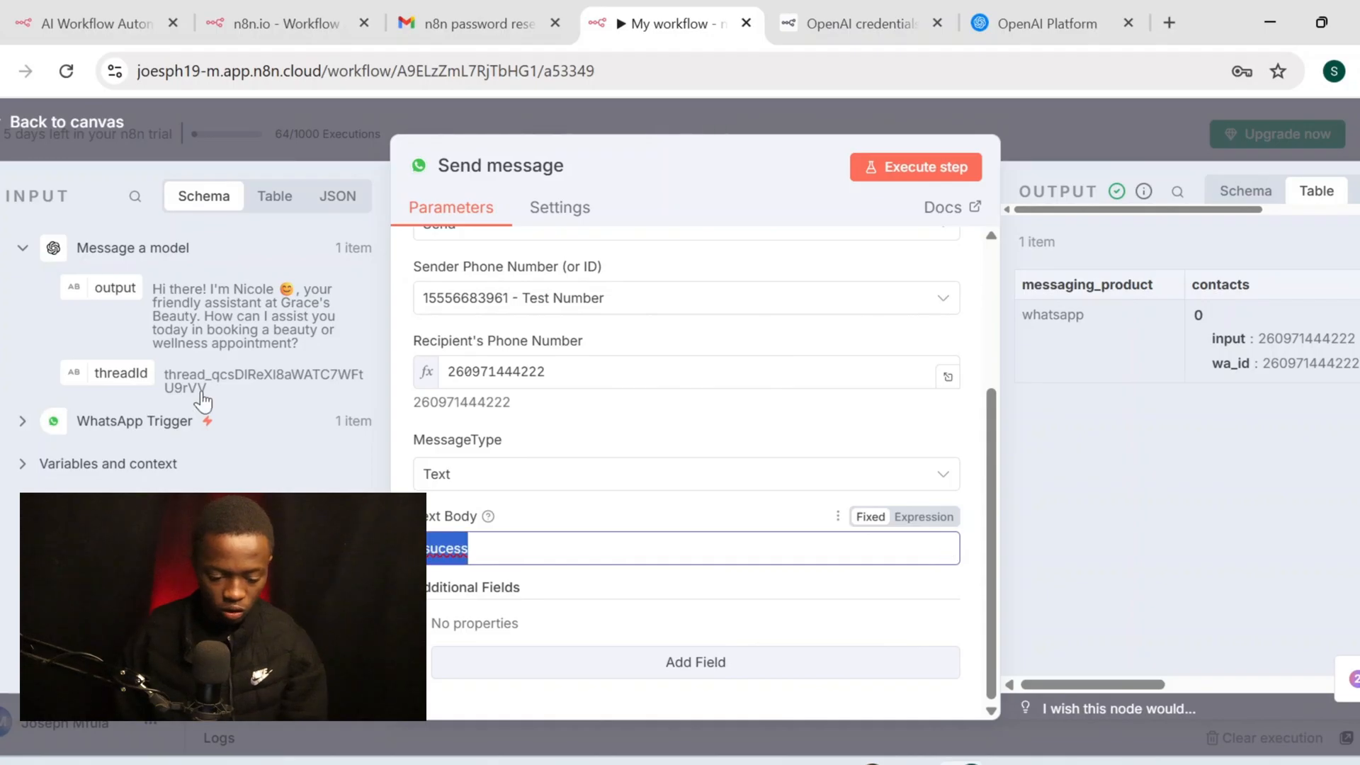
drag(105, 290, 529, 548)
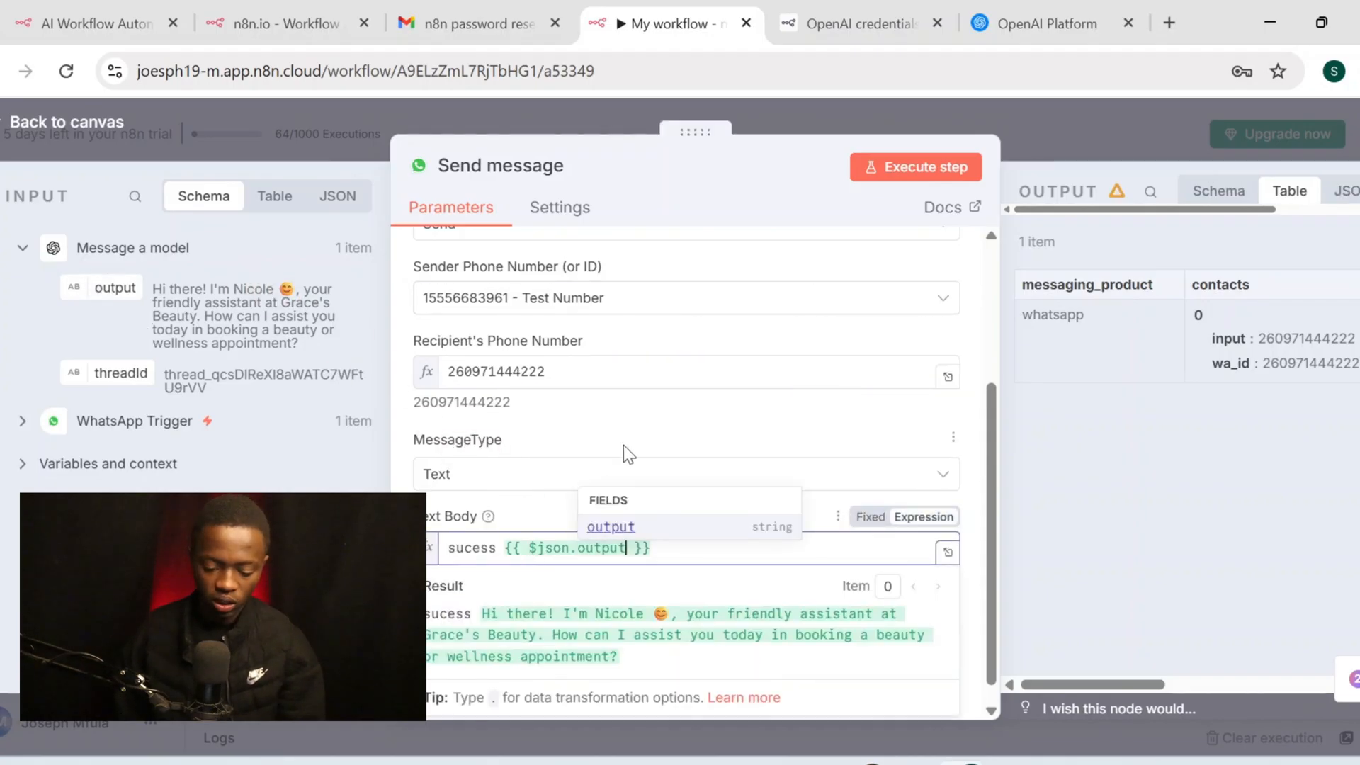
click(700, 416)
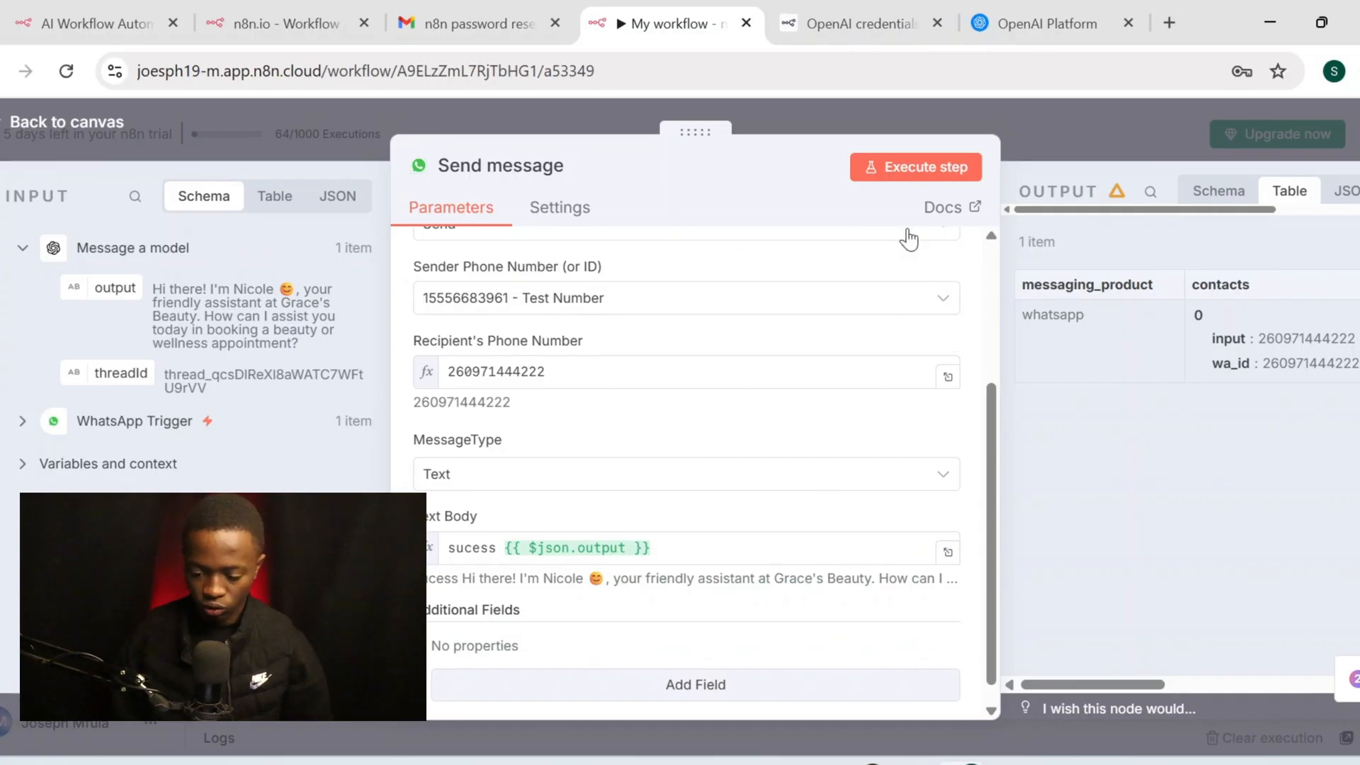
click(121, 135)
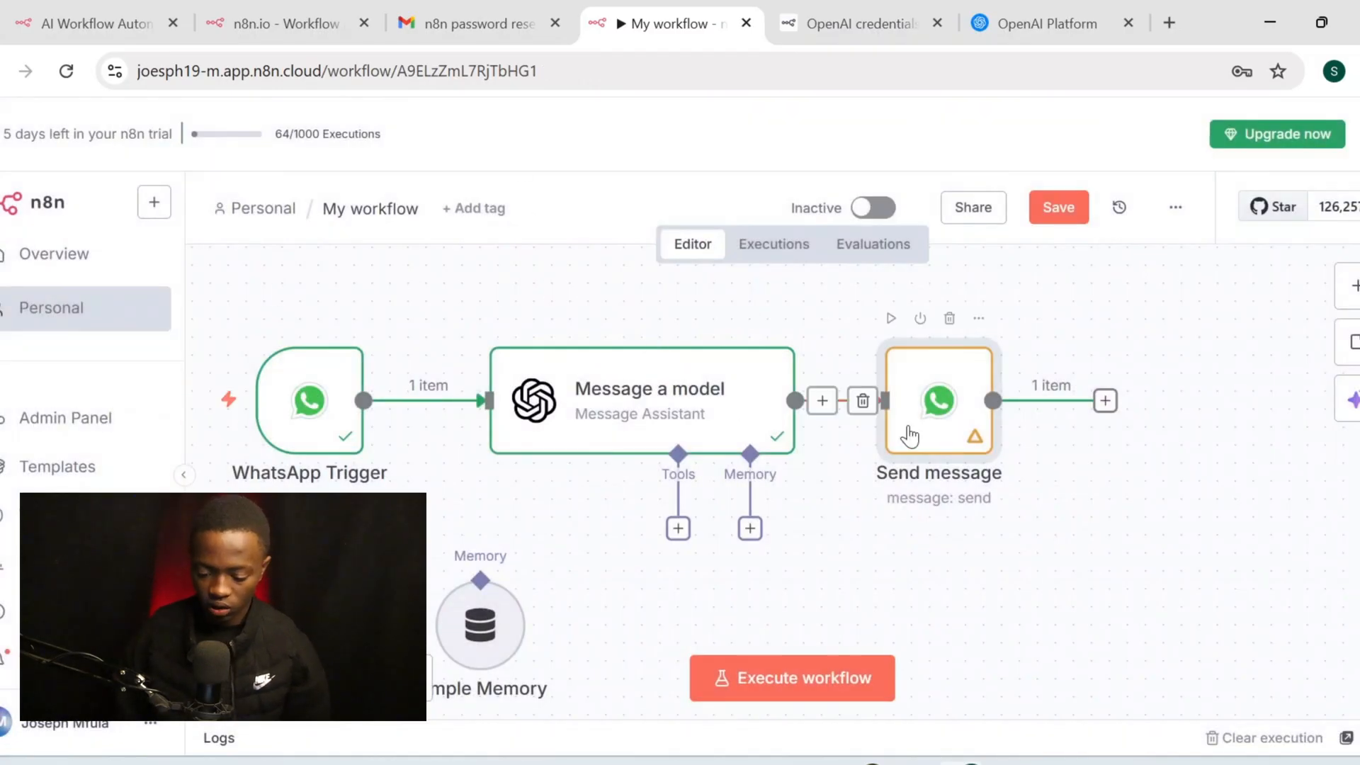
Delete the Simple Memory node from the assistant
scroll(908, 427, down, 2)
scroll(783, 526, left, 3)
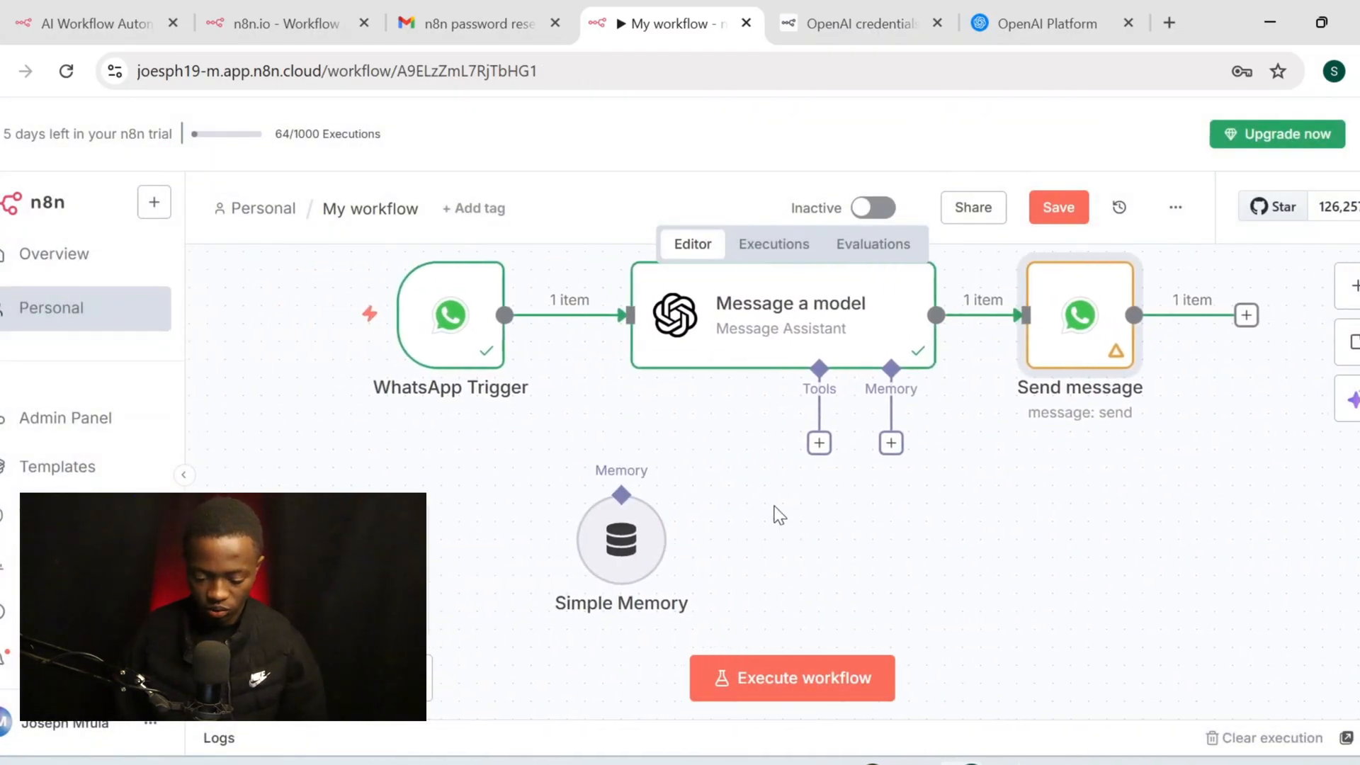
mouse_move(621, 469)
click(623, 467)
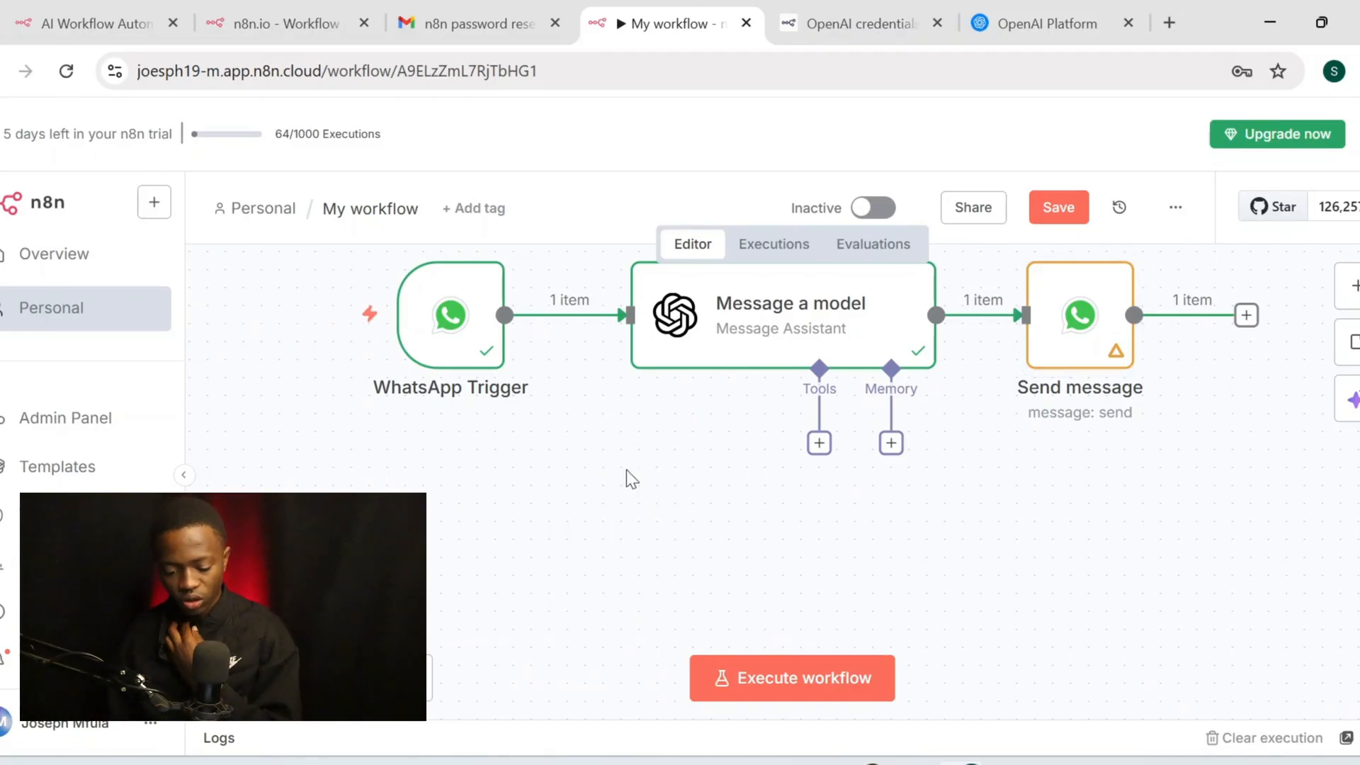
Line up the Send message node with the others and rerun the workflow from WhatsApp
scroll(626, 470, right, 2)
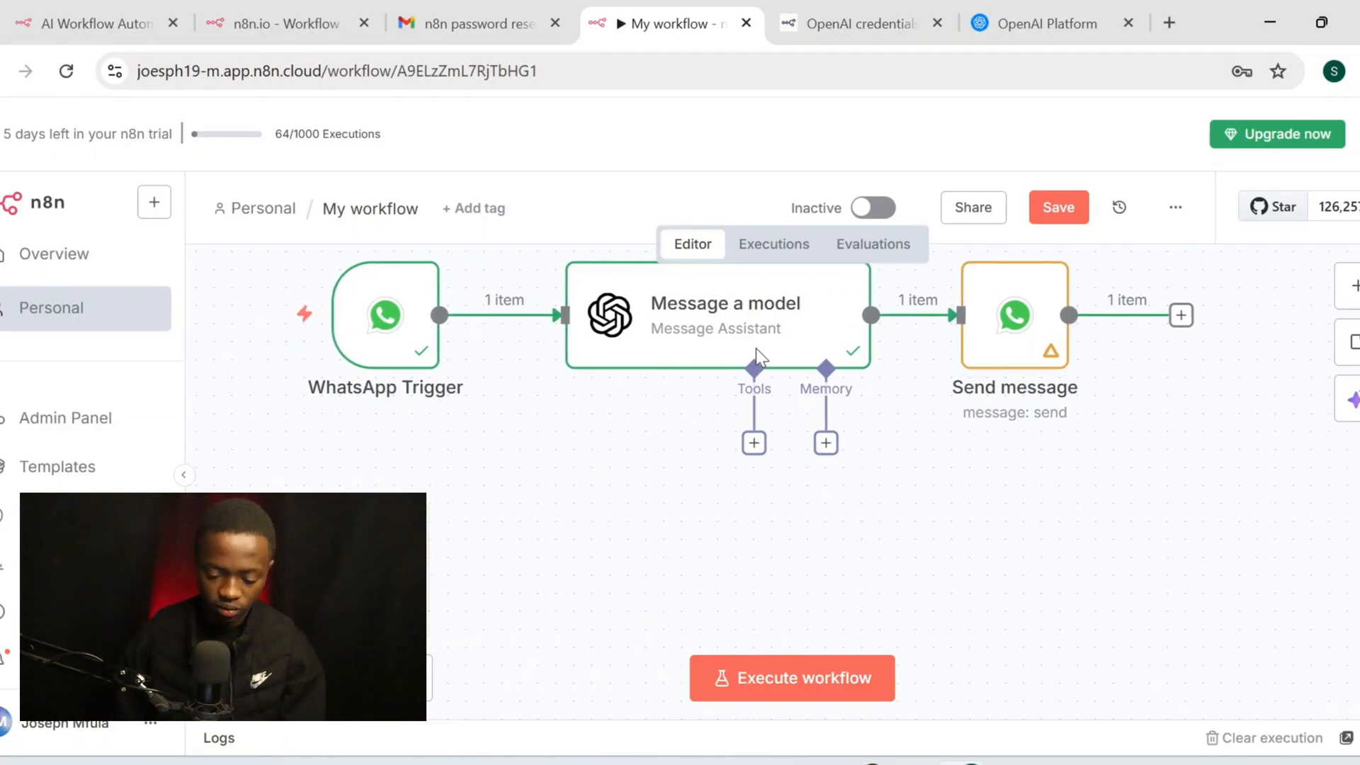
scroll(929, 319, up, 2)
drag(1029, 397, 1123, 384)
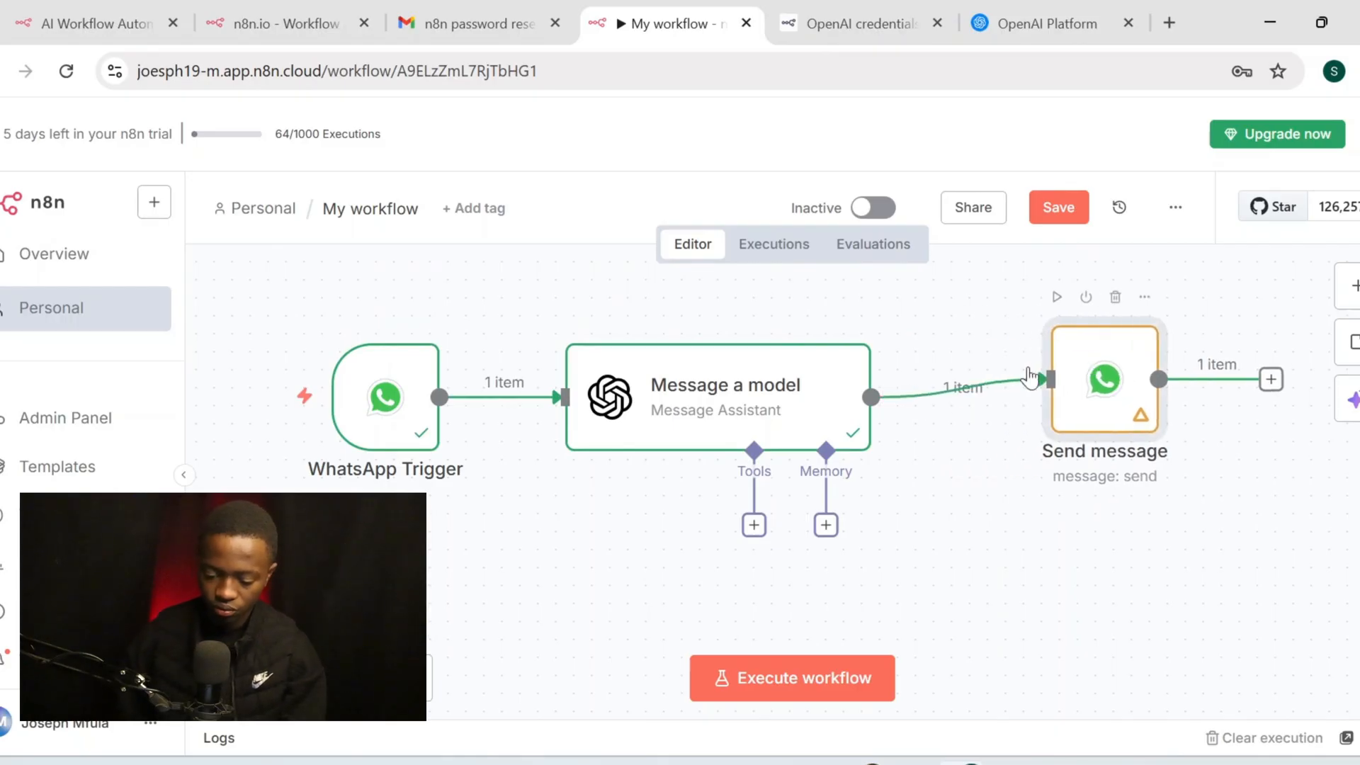
double_click(1089, 365)
scroll(700, 418, down, 2)
scroll(700, 419, down, 3)
scroll(700, 410, up, 6)
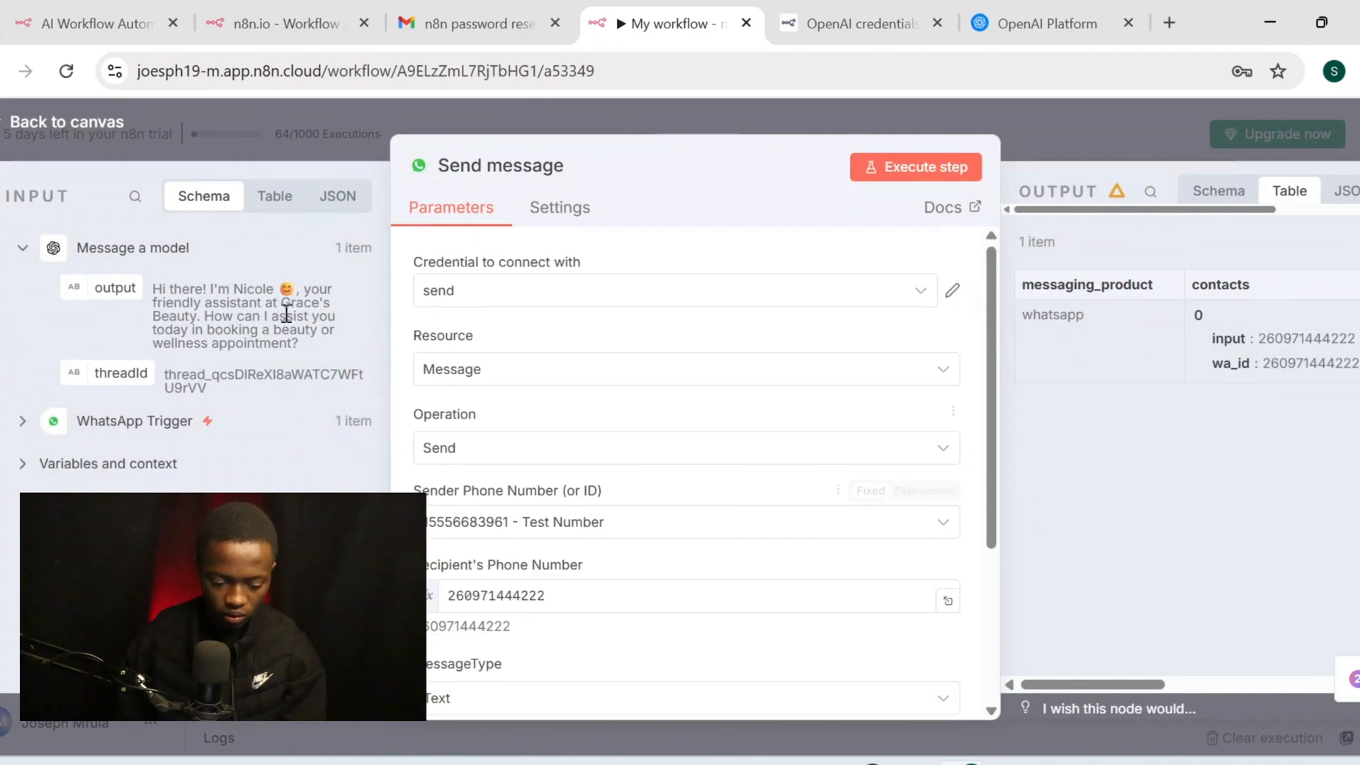
click(57, 134)
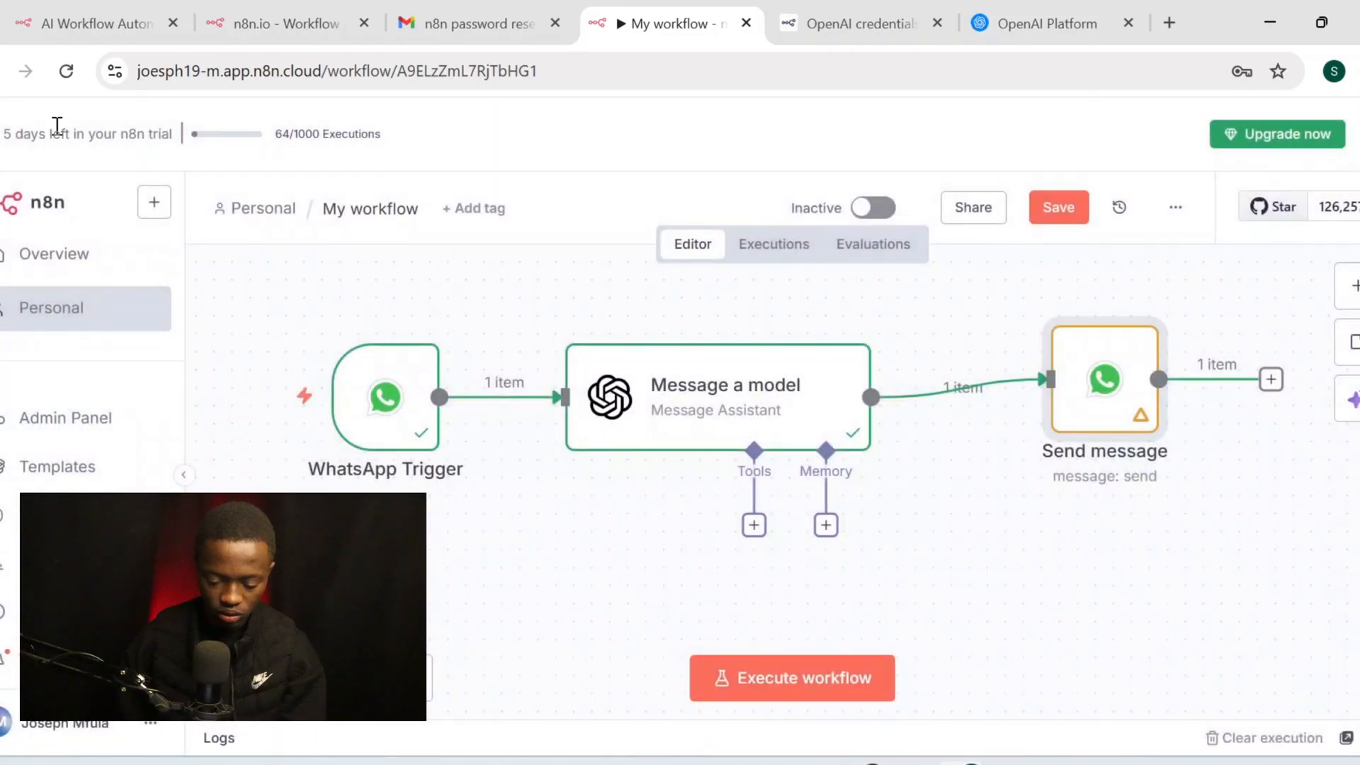
drag(1095, 394, 1100, 418)
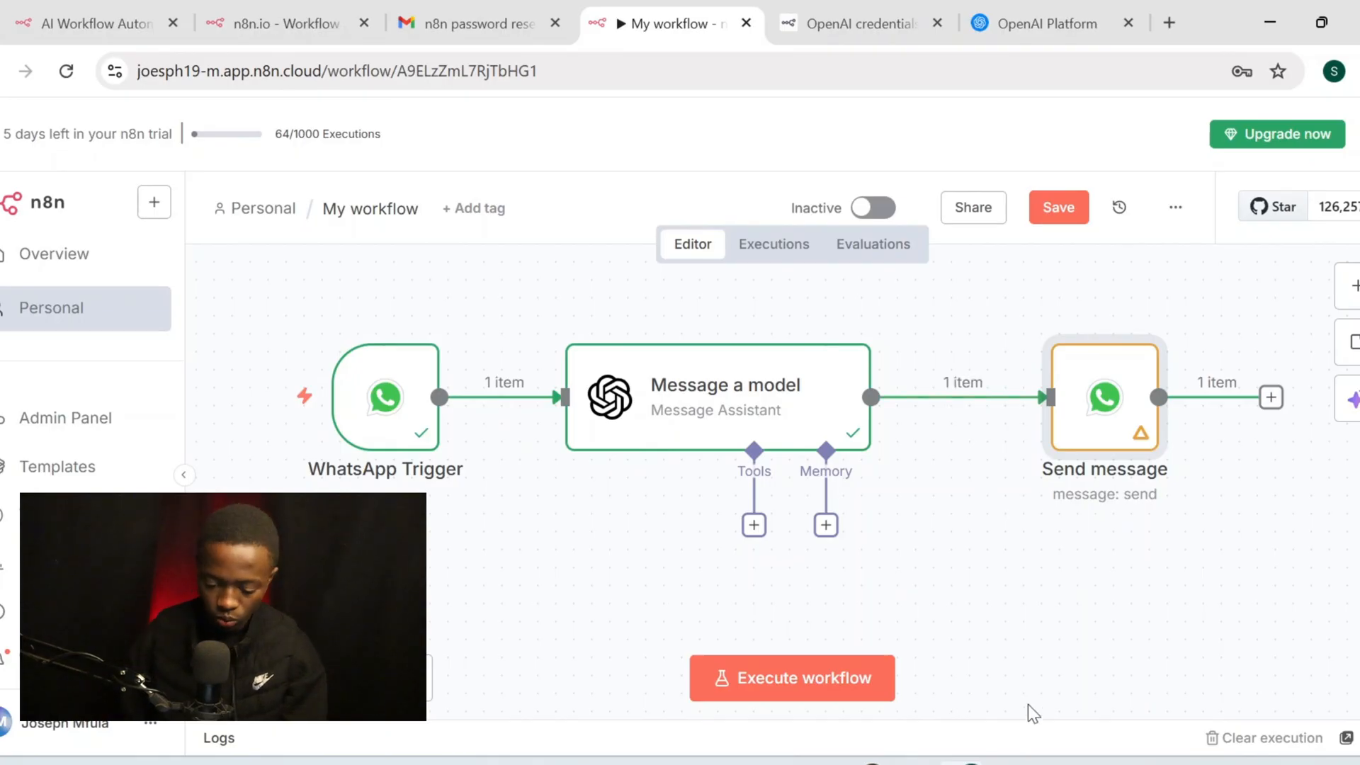
click(827, 673)
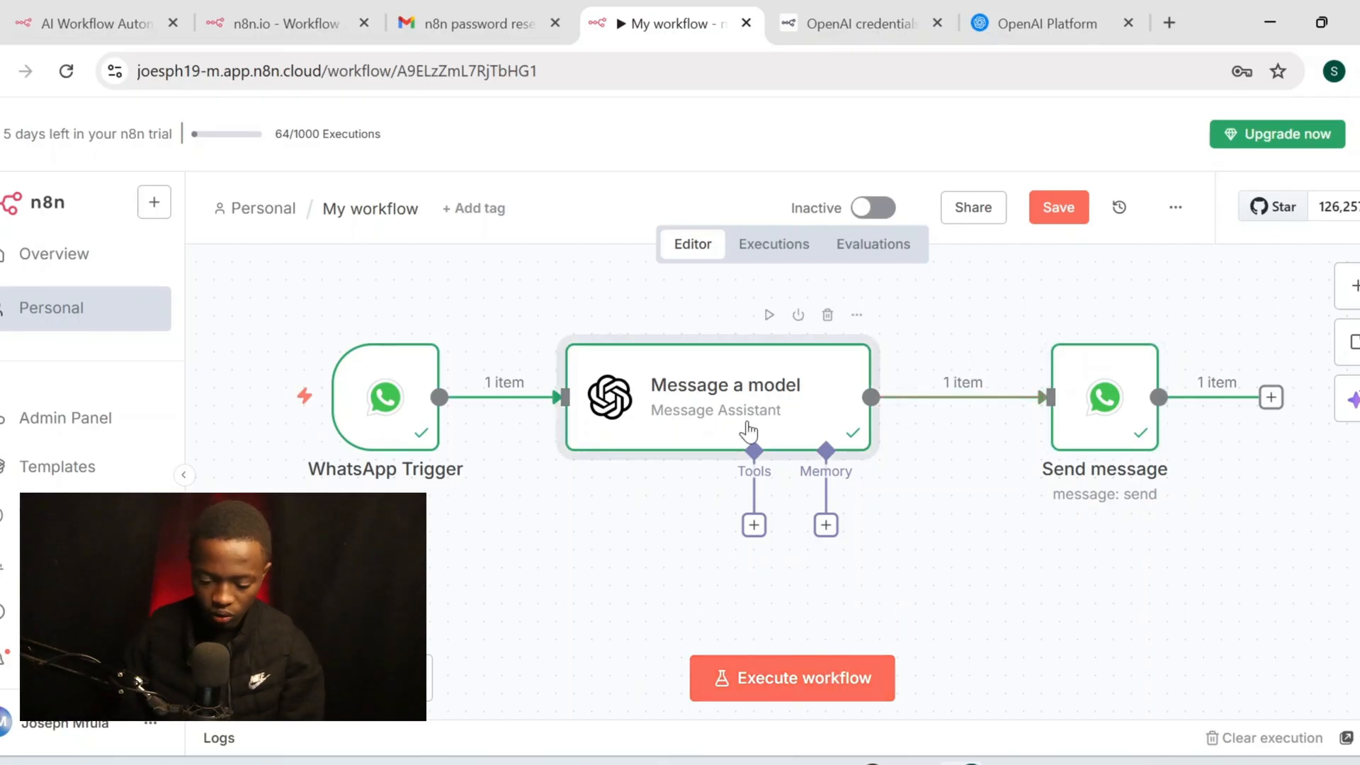
Remove 'sucess' so the Text Body holds only {{ $json.output }}
double_click(747, 431)
scroll(609, 552, down, 5)
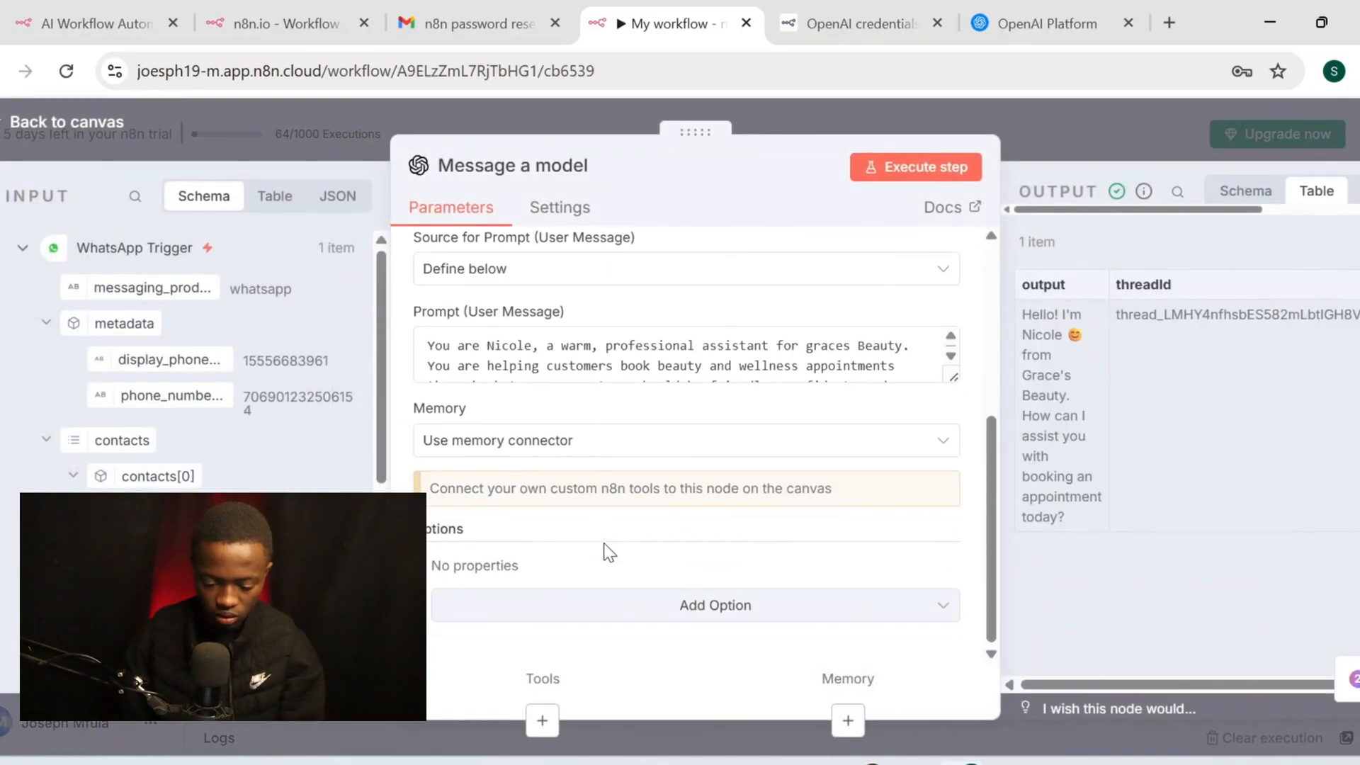
click(44, 131)
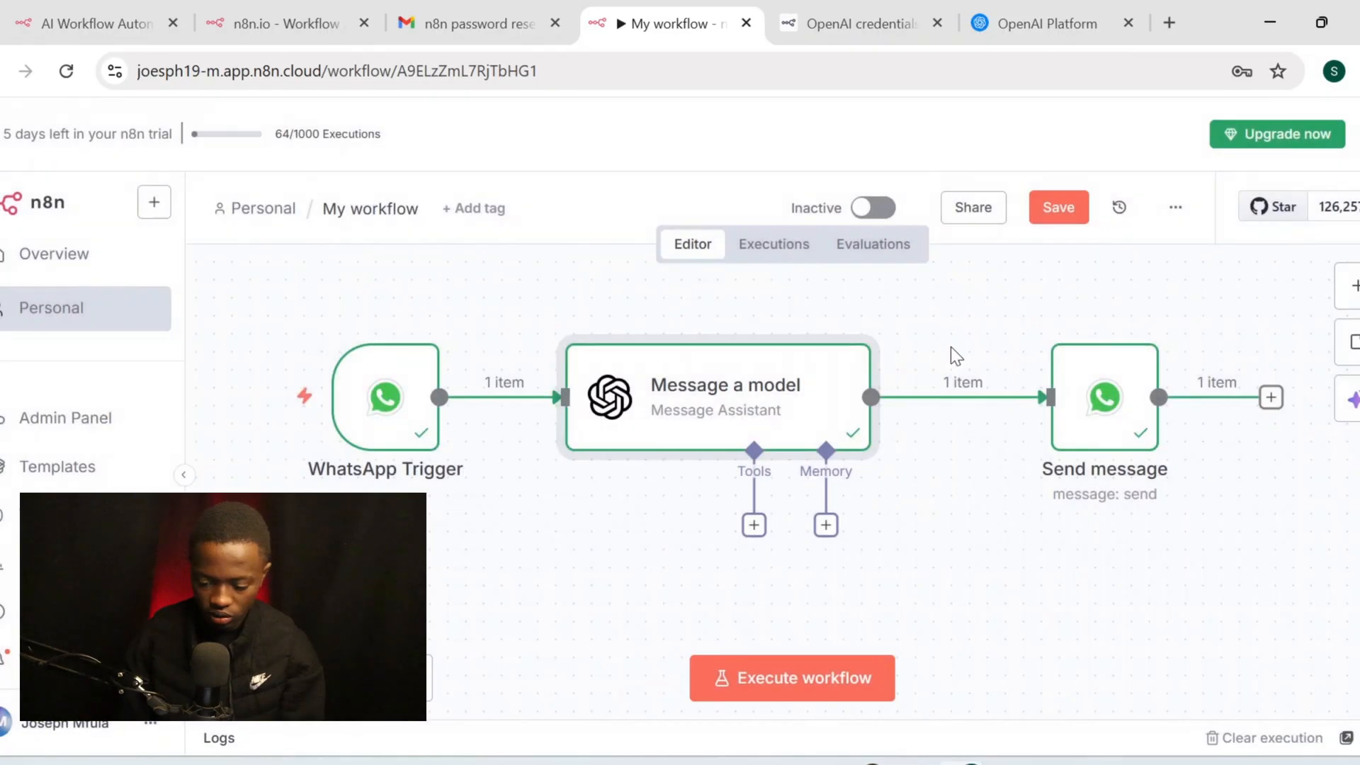
double_click(1077, 398)
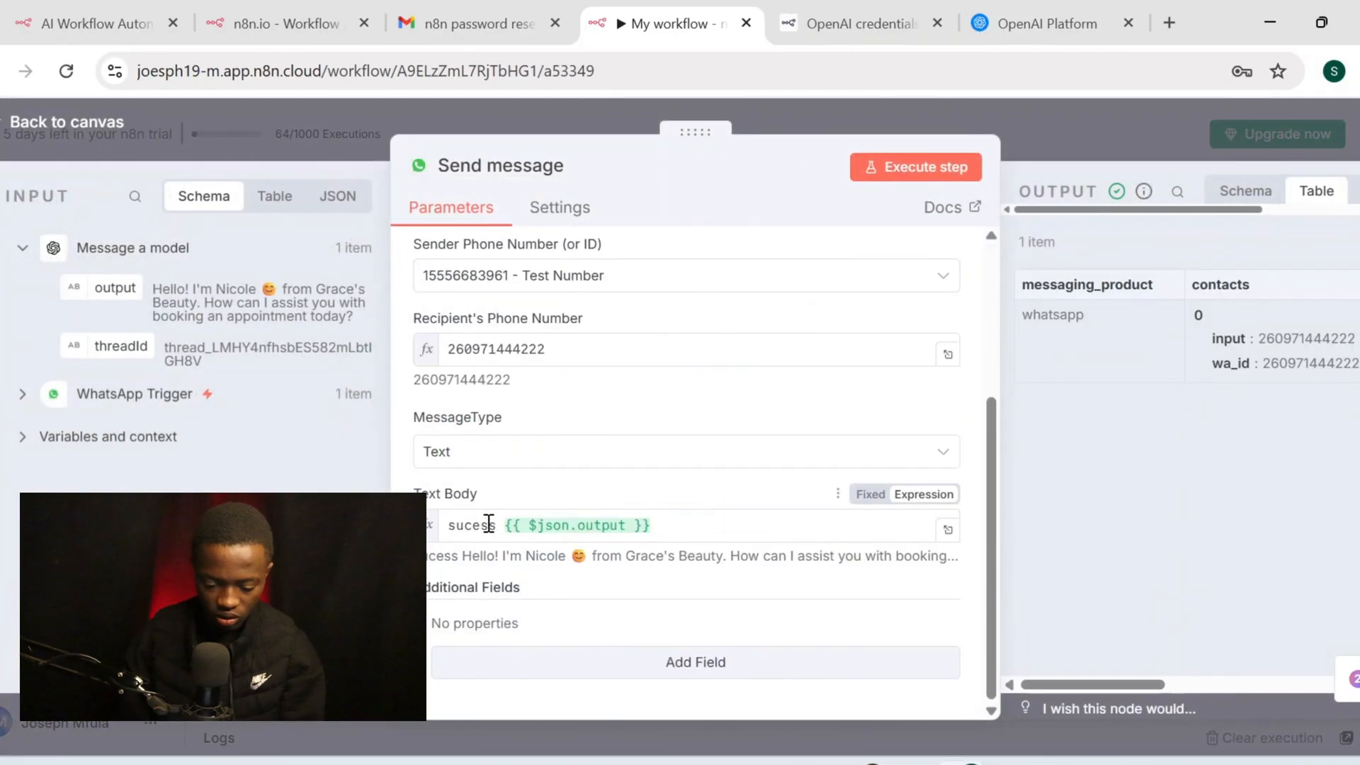
double_click(501, 526)
key(BackSpace)
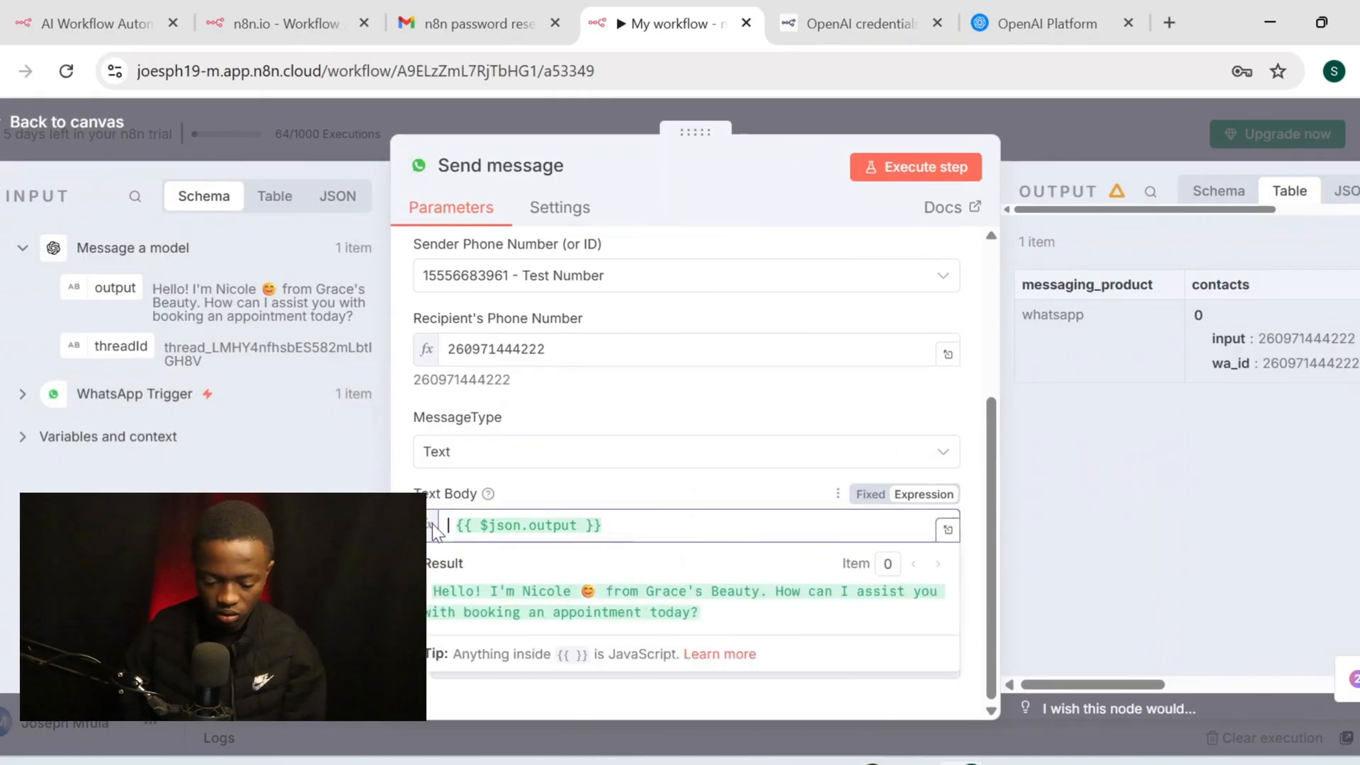
Return to the canvas and save the workflow with Ctrl+S
double_click(322, 464)
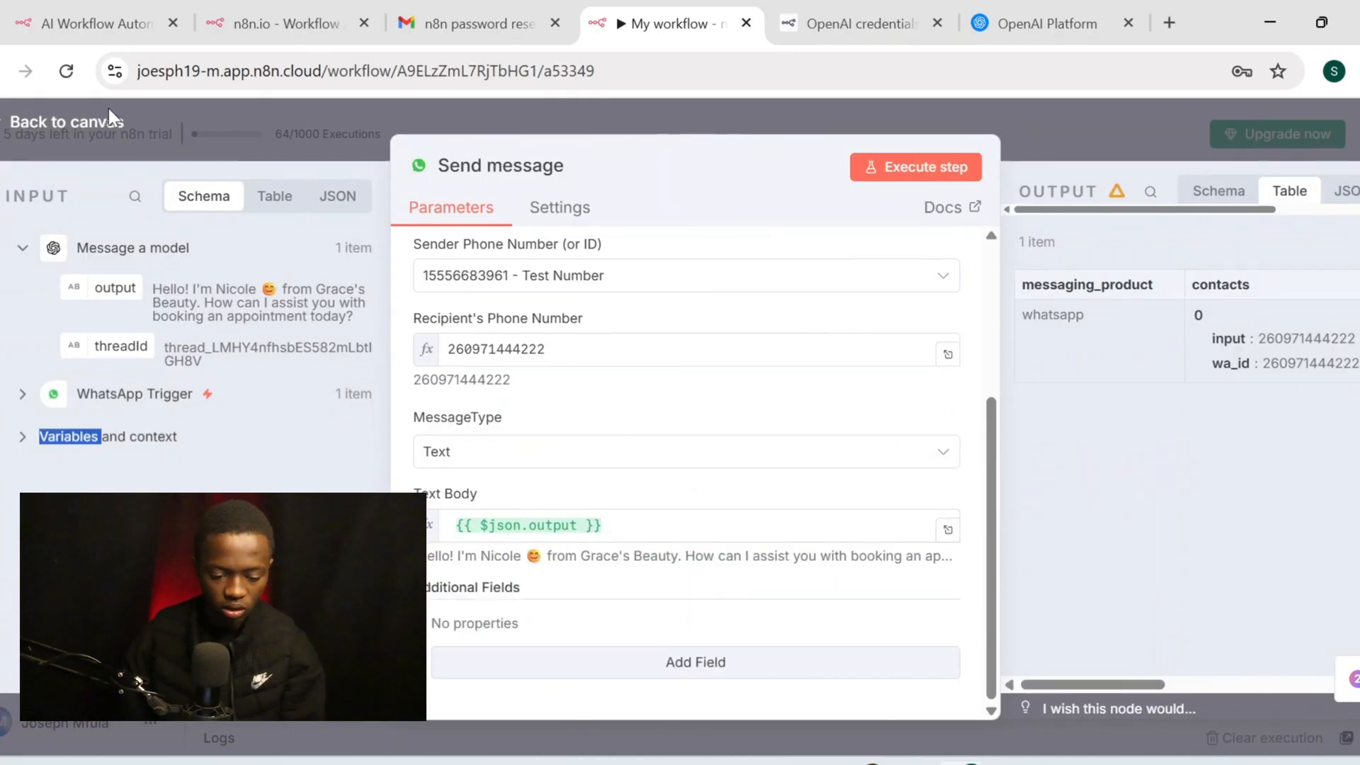
click(113, 131)
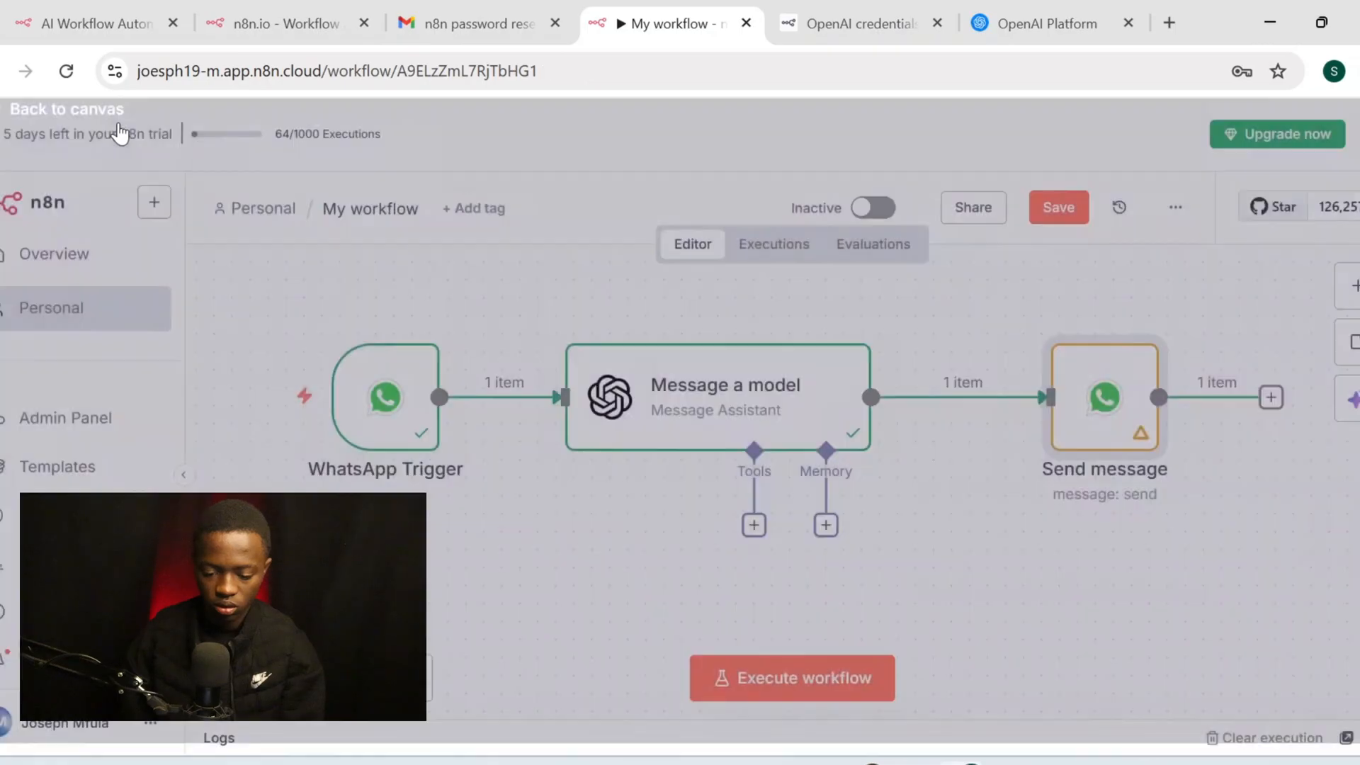
key(ctrl+s)
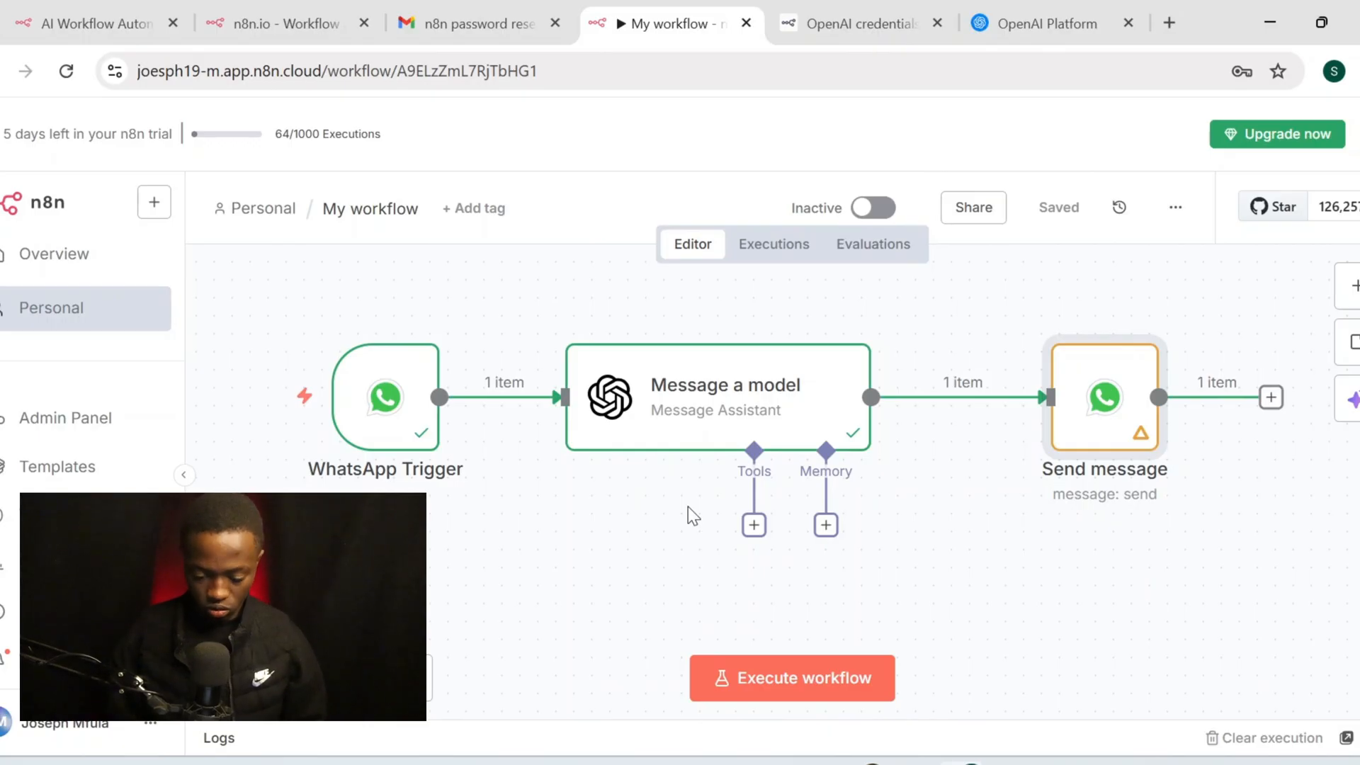
Attach a Gmail Tool to the assistant by searching the tools for 'gmail'
click(755, 527)
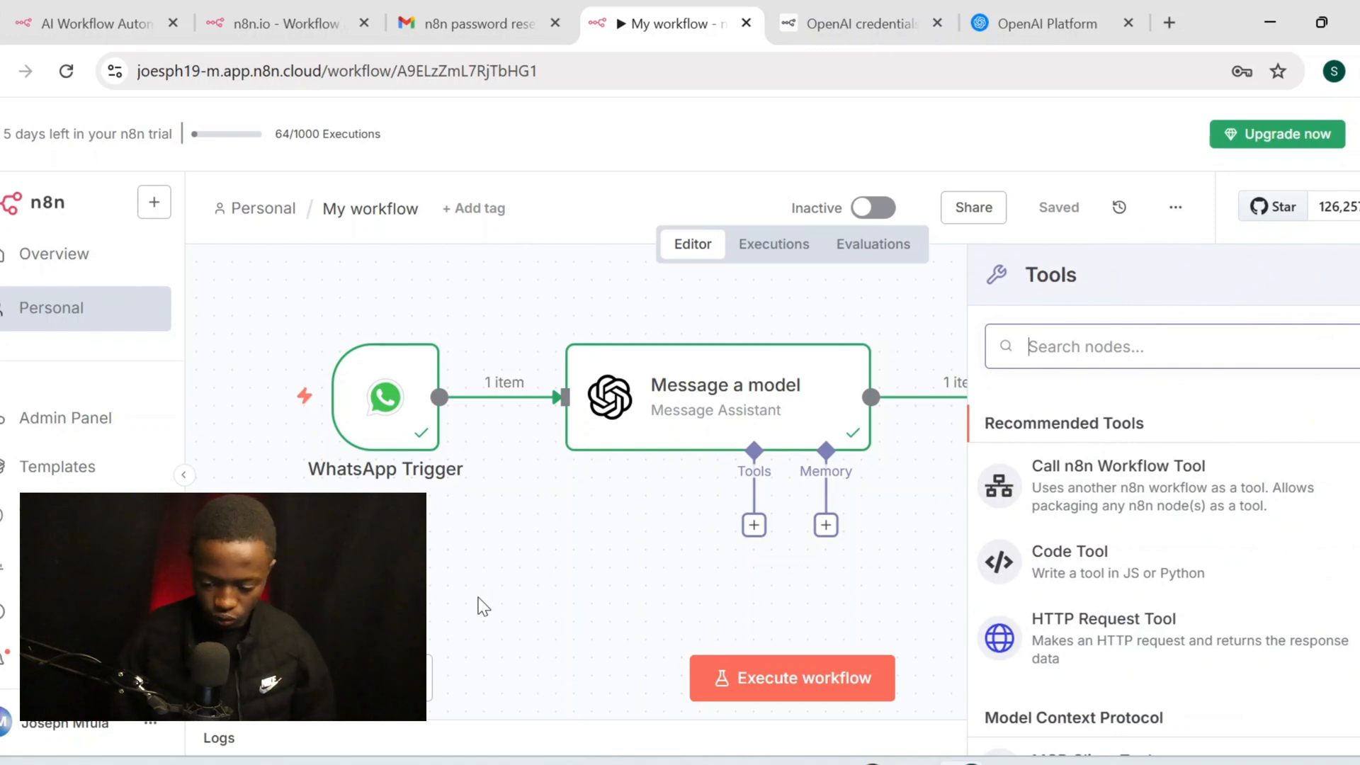
text(gmai)
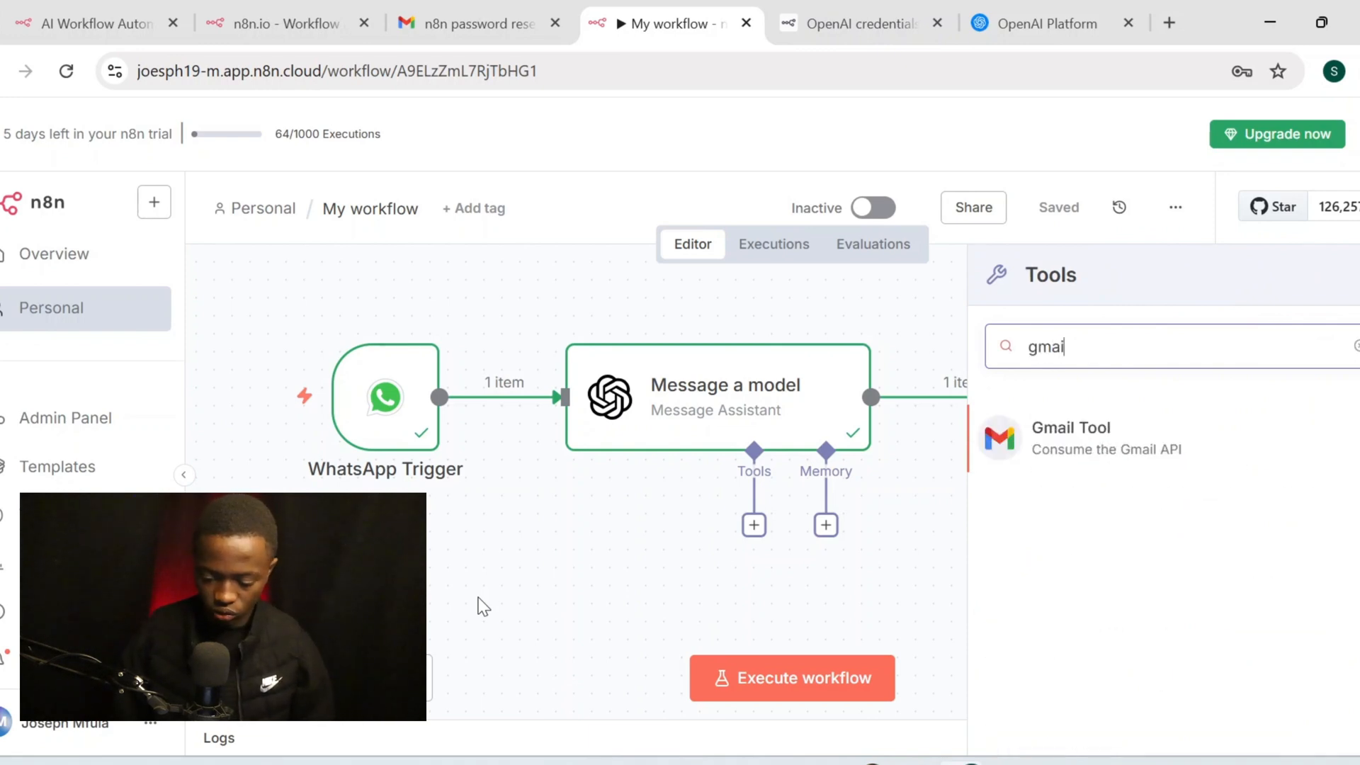
click(1069, 433)
Create a Gmail credential by signing in with Google and select the connected account
click(683, 301)
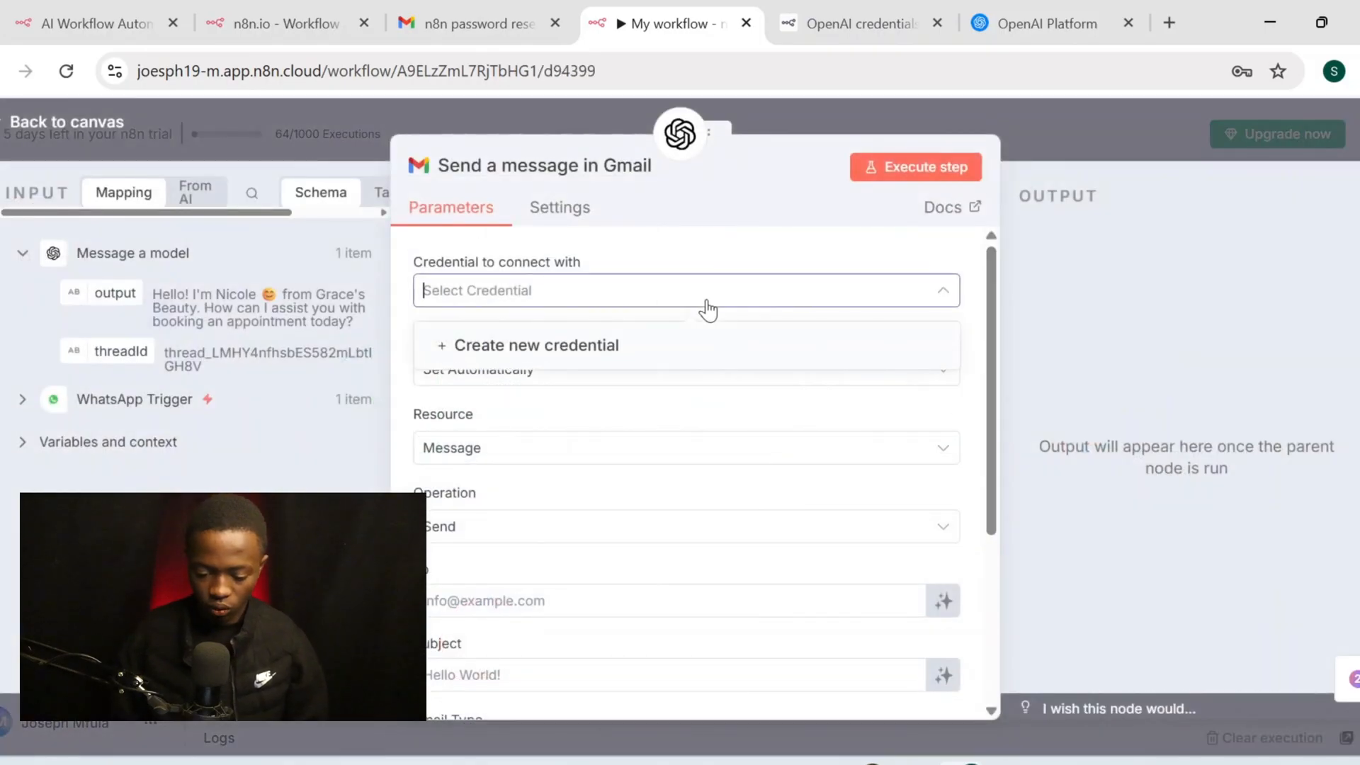
click(606, 352)
click(534, 392)
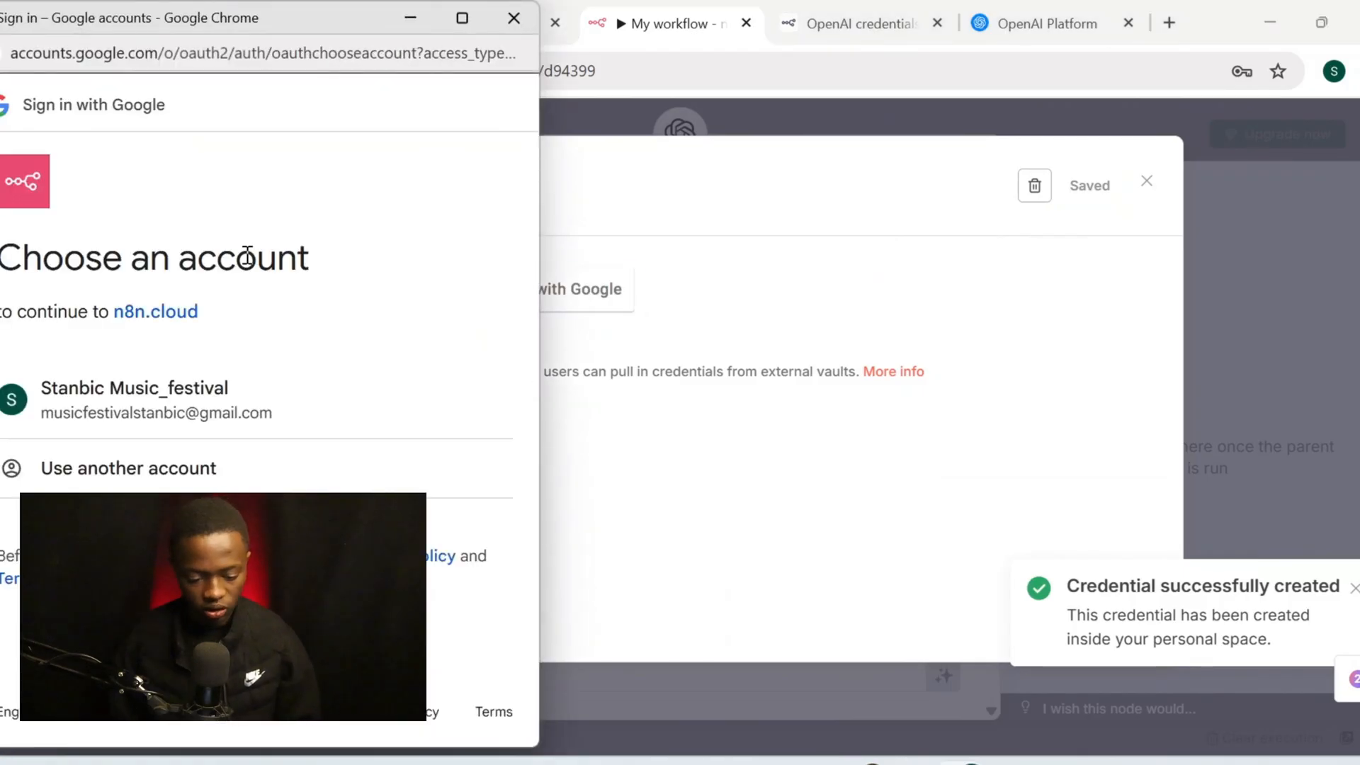
click(183, 399)
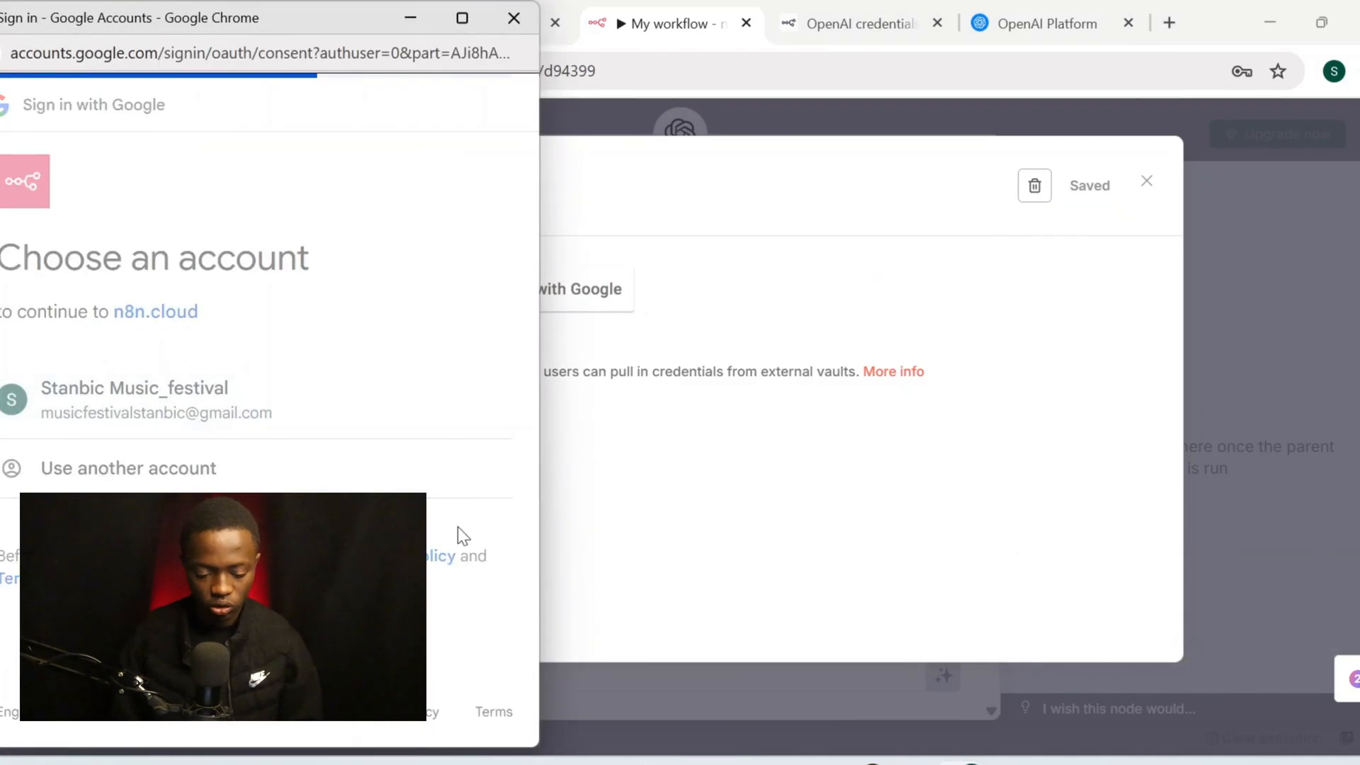
scroll(413, 488, down, 5)
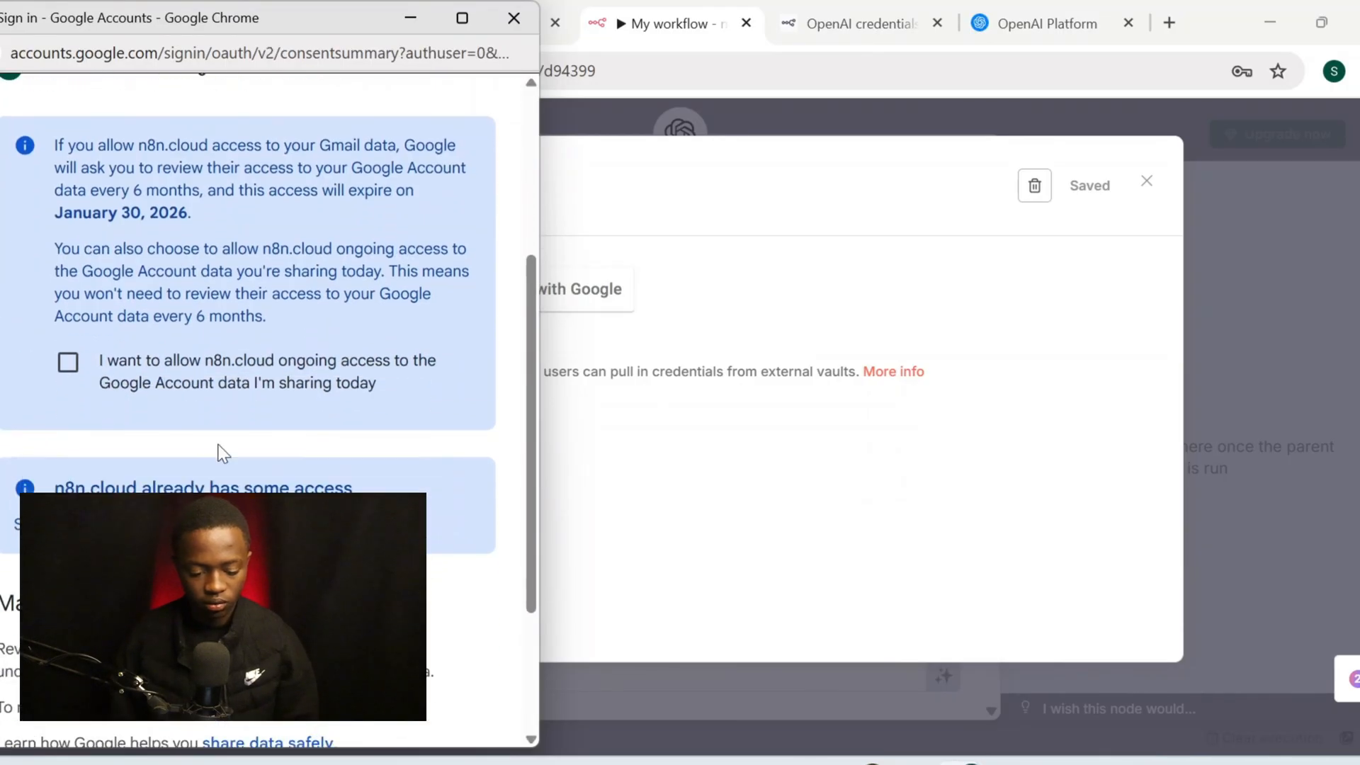
scroll(383, 407, down, 3)
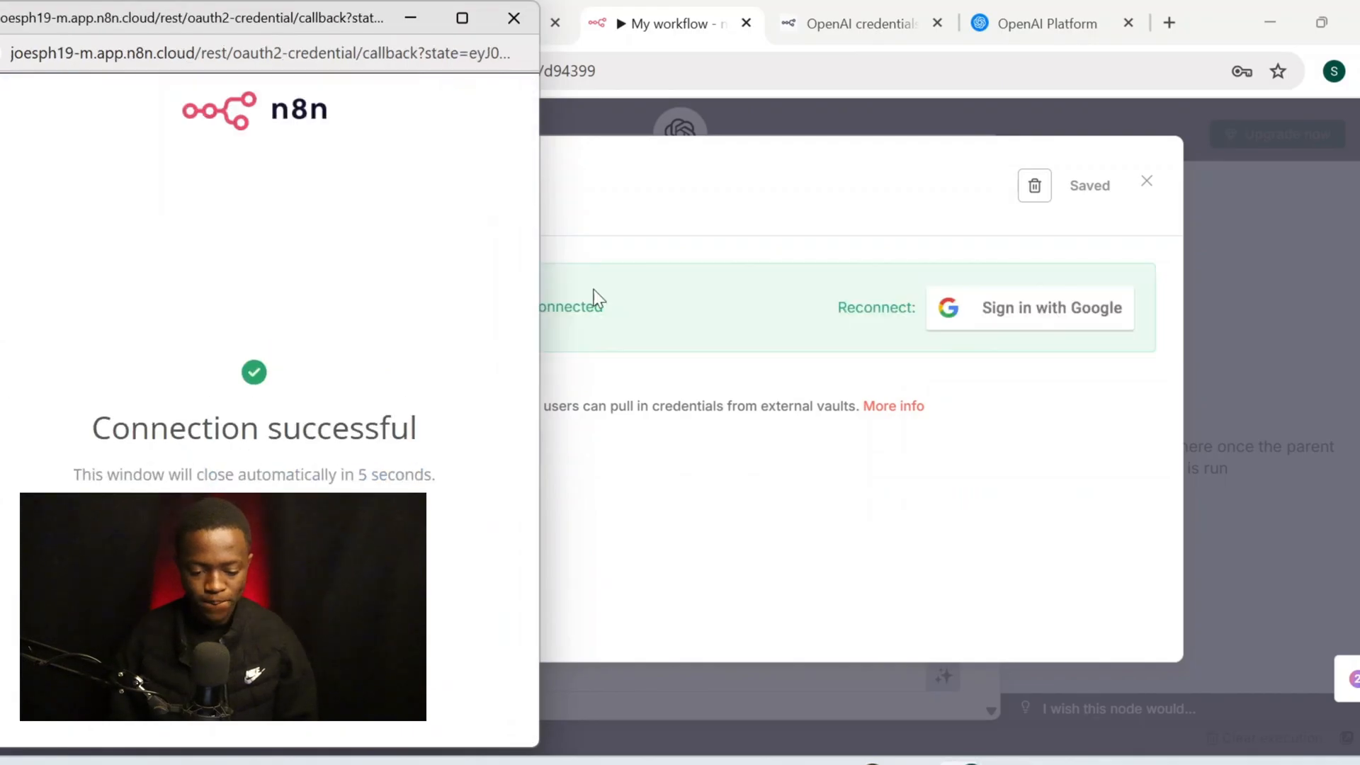
click(513, 19)
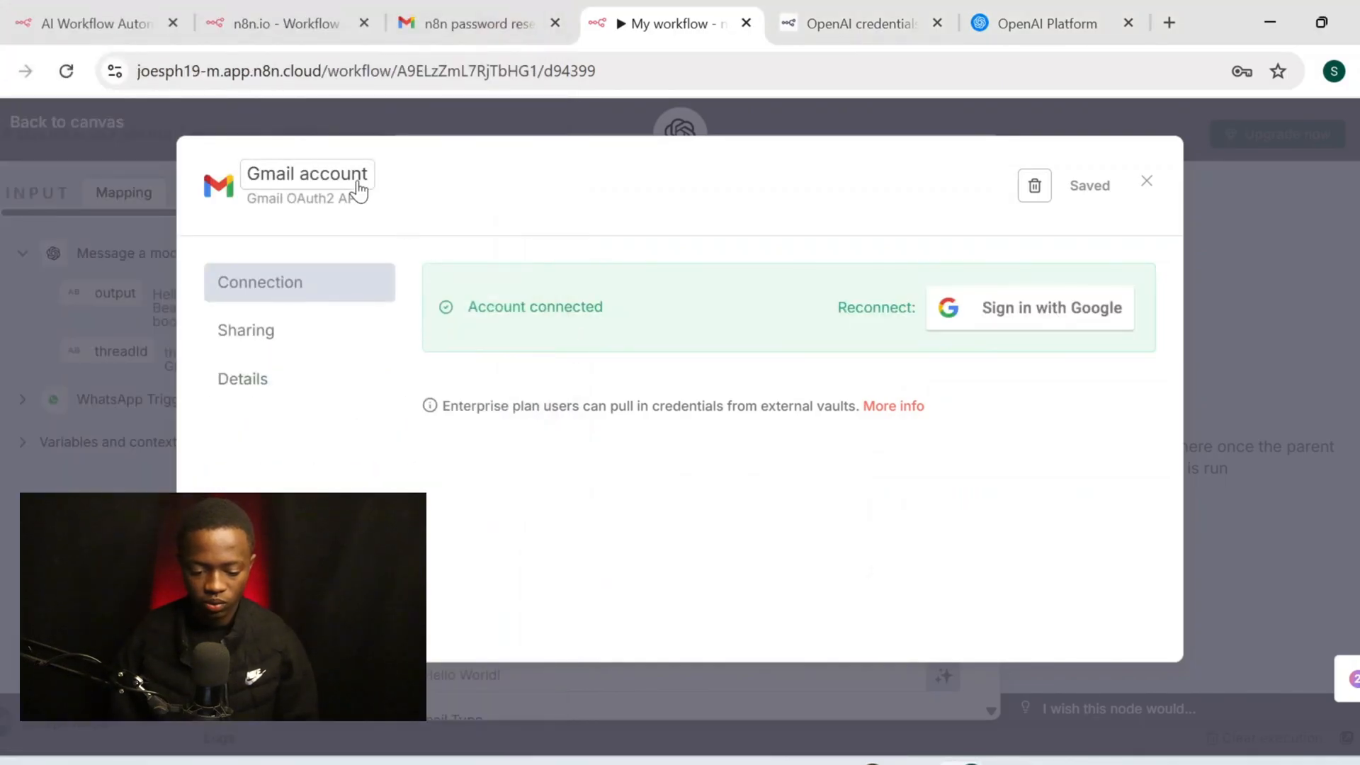
click(337, 174)
click(813, 254)
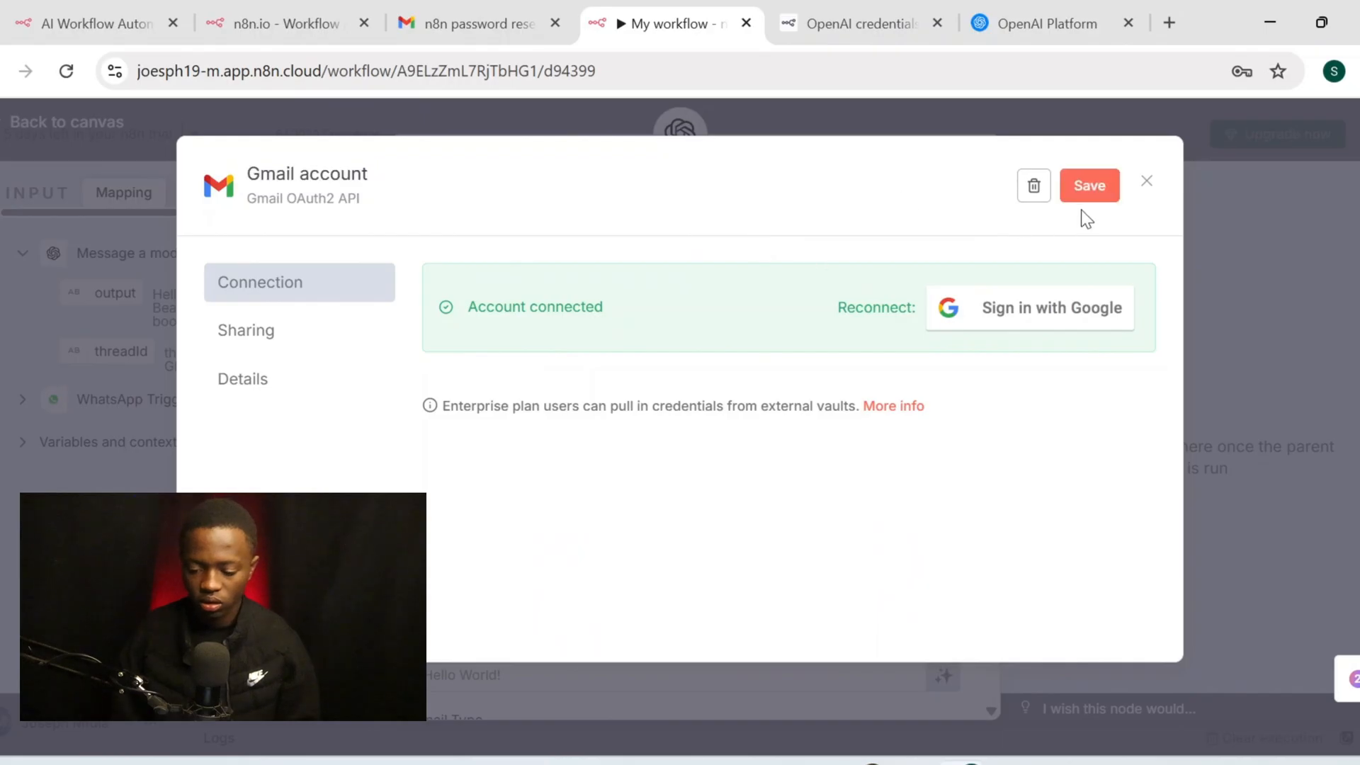
click(1144, 186)
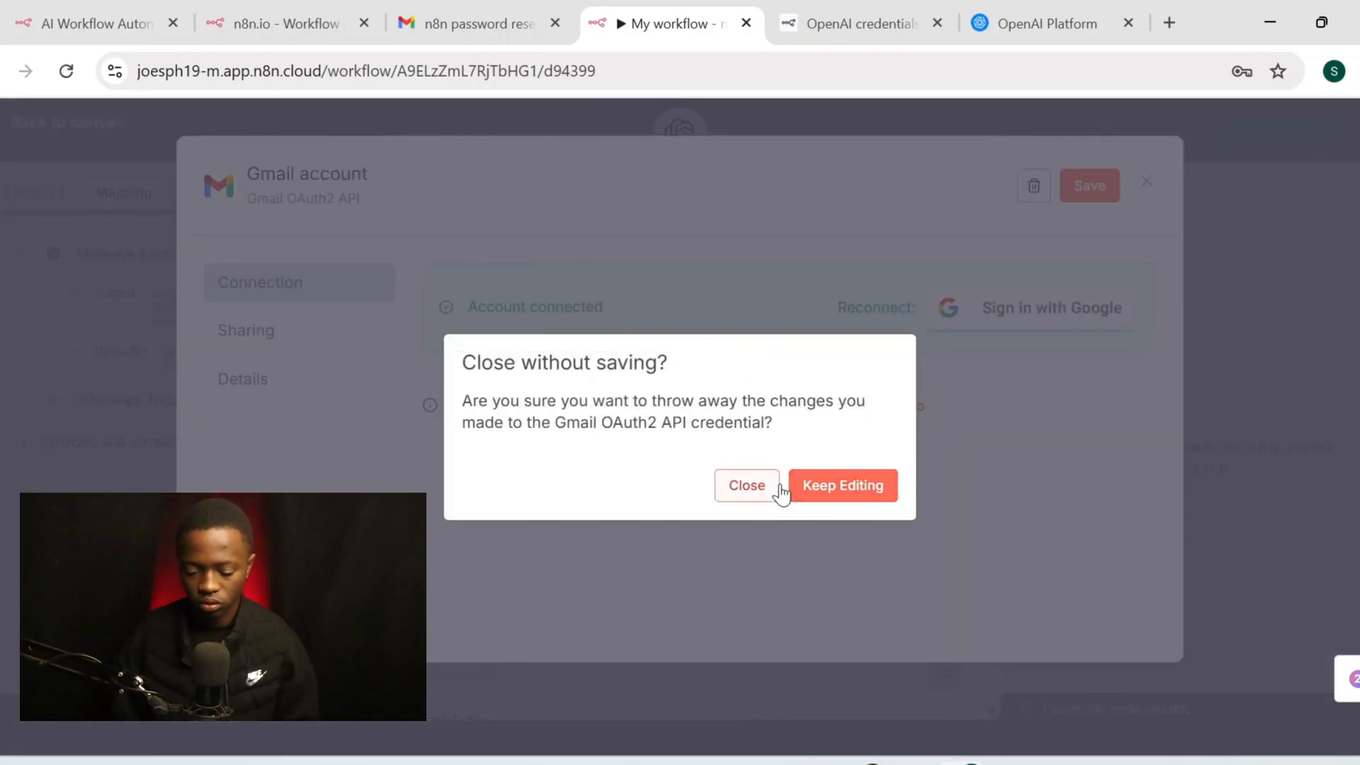
click(757, 489)
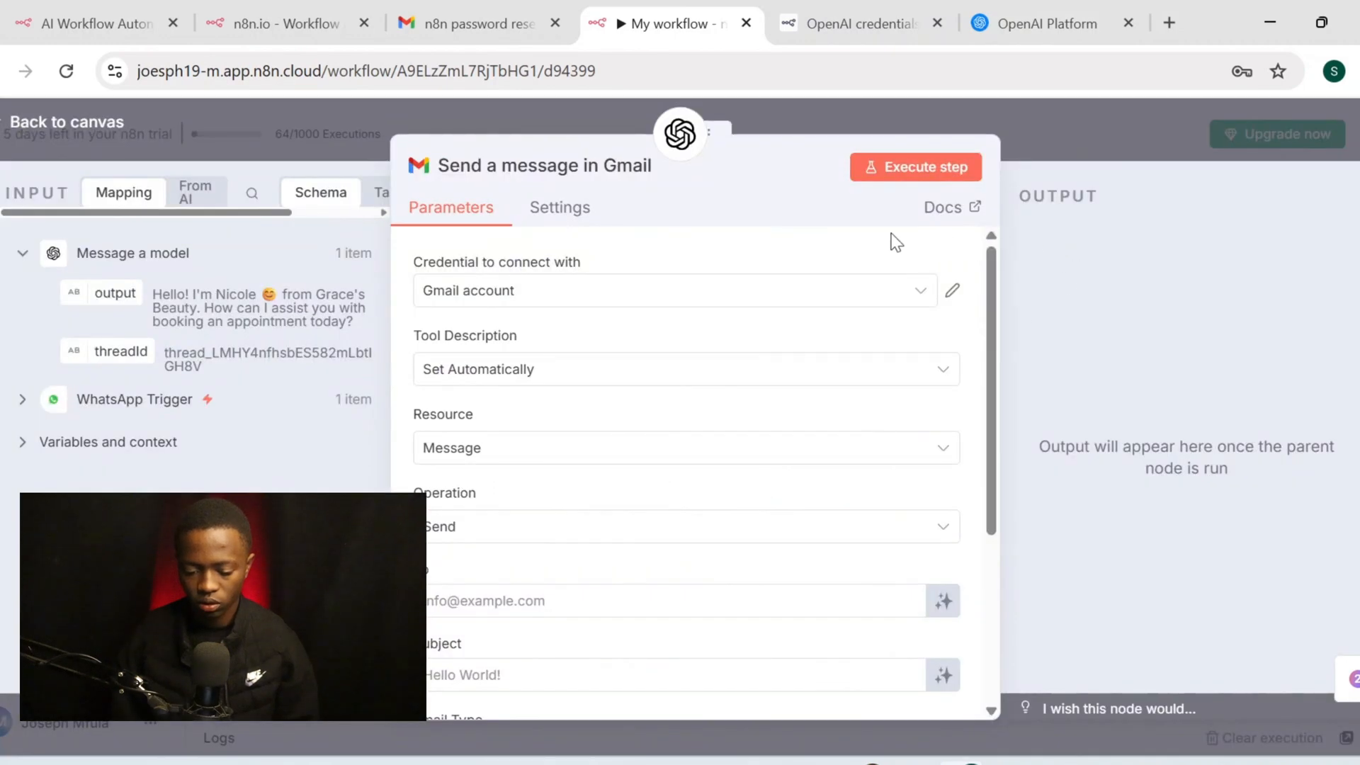
click(710, 294)
click(721, 299)
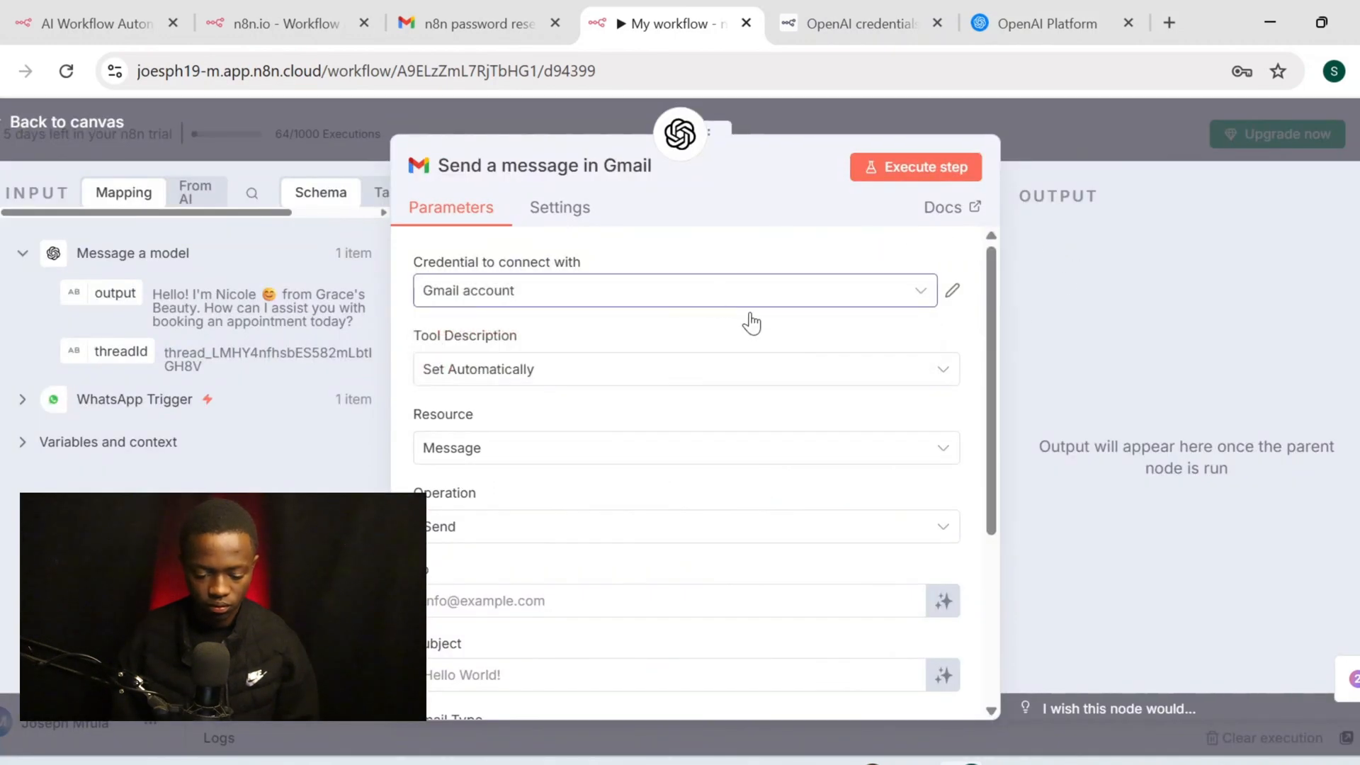
Keep the tool description automatic, resource Message and operation Send
scroll(769, 383, down, 1)
scroll(769, 380, up, 1)
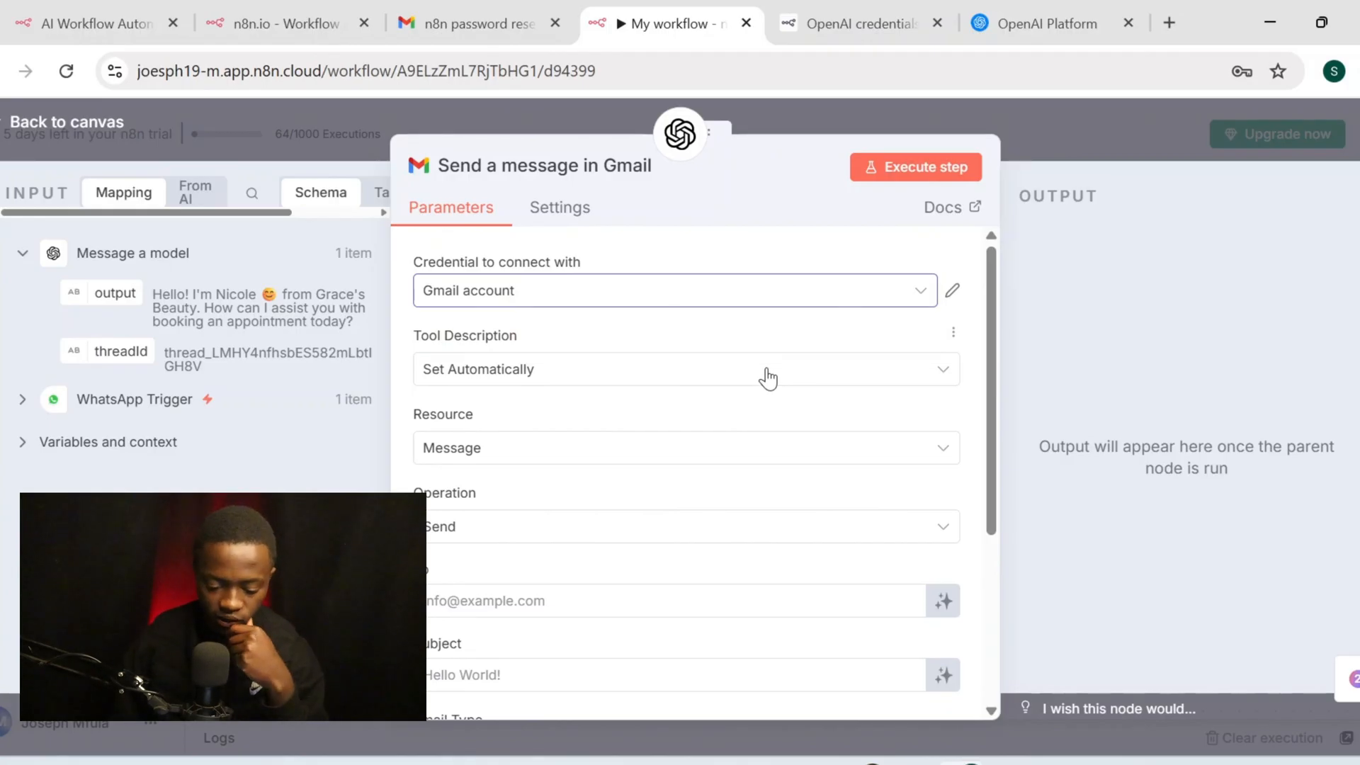
scroll(767, 379, down, 1)
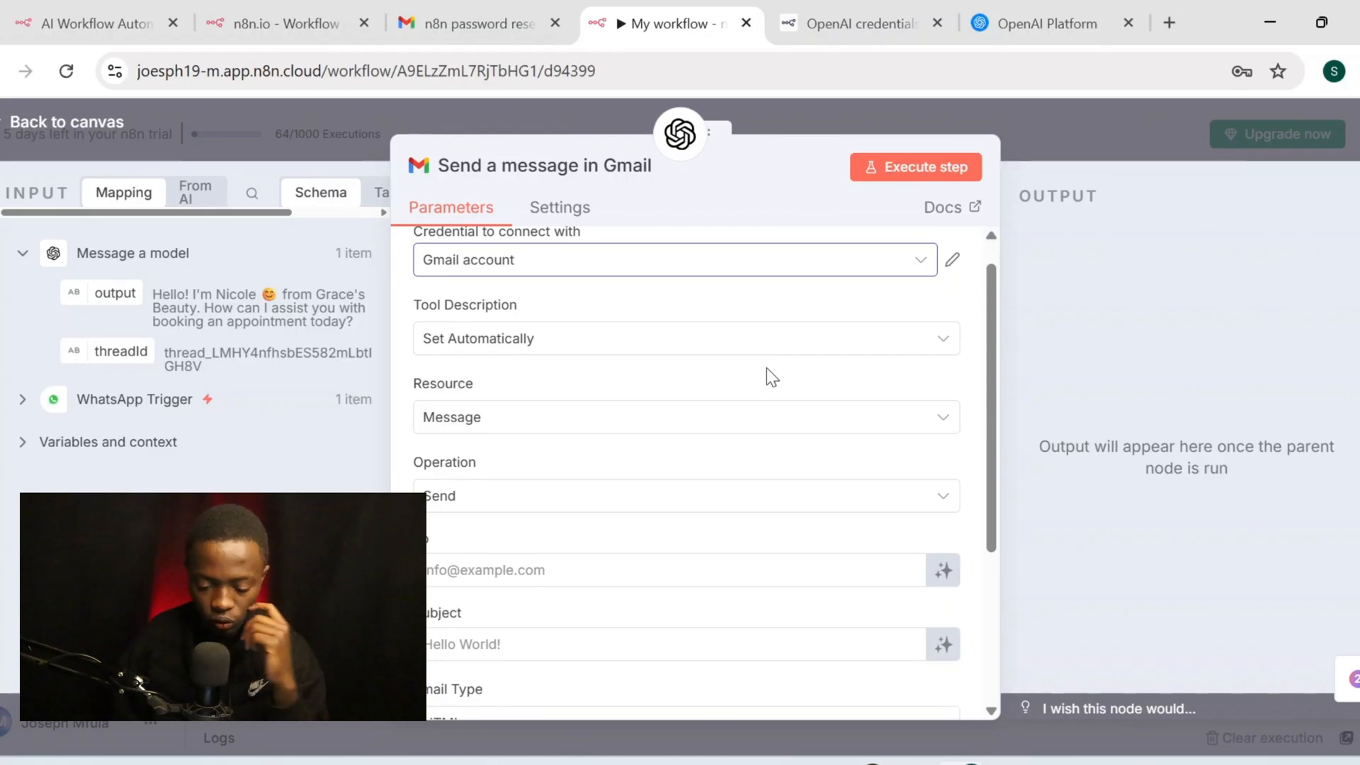
scroll(767, 368, up, 1)
click(787, 353)
click(782, 354)
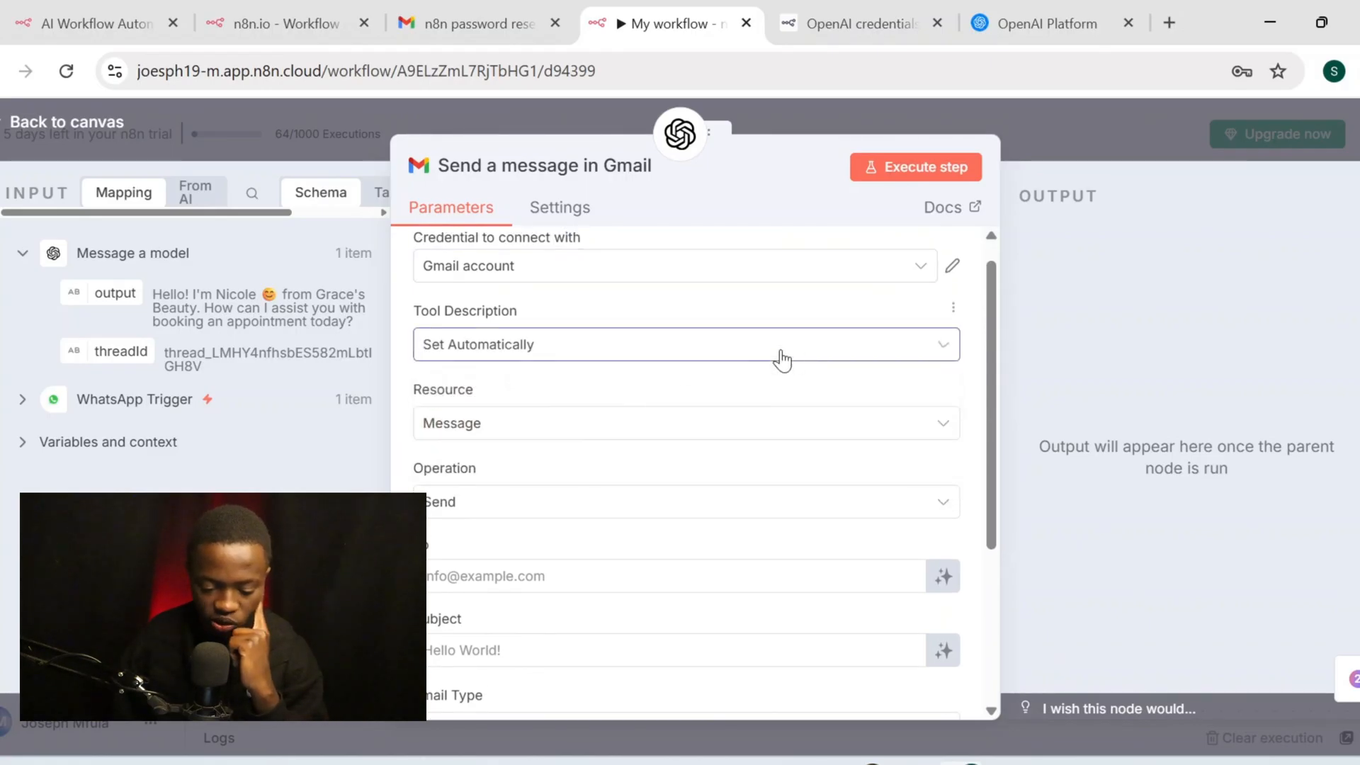
scroll(683, 403, down, 1)
click(685, 408)
click(685, 408)
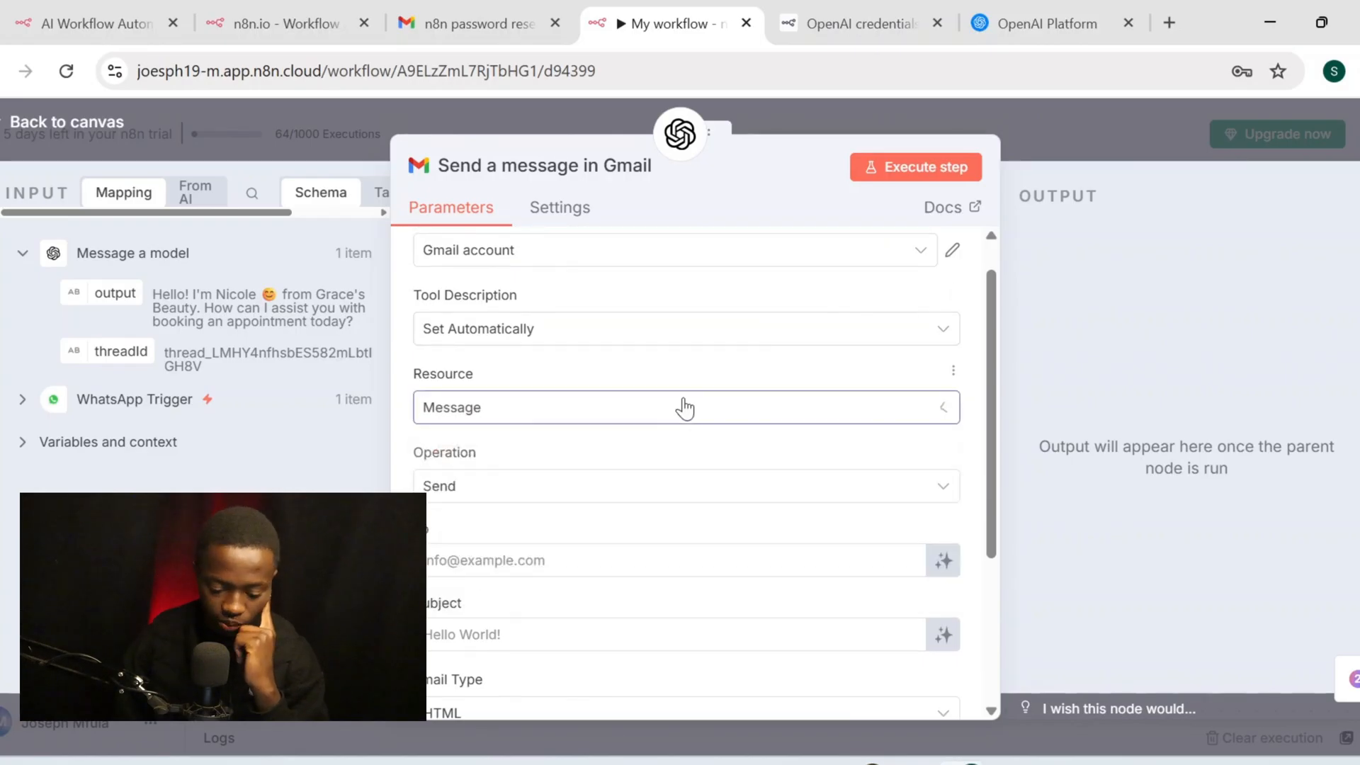
scroll(684, 408, down, 1)
click(684, 410)
right_click(685, 409)
click(631, 404)
click(631, 408)
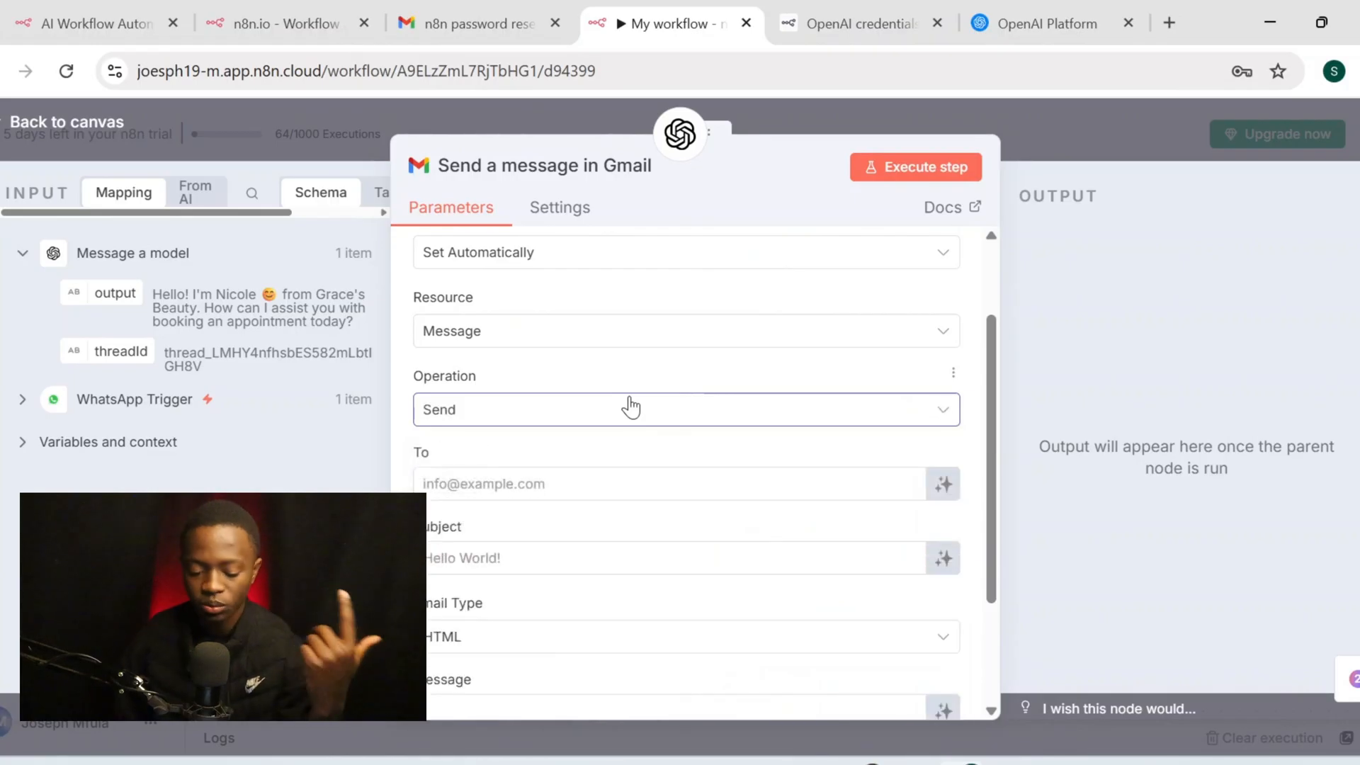
click(631, 408)
click(631, 408)
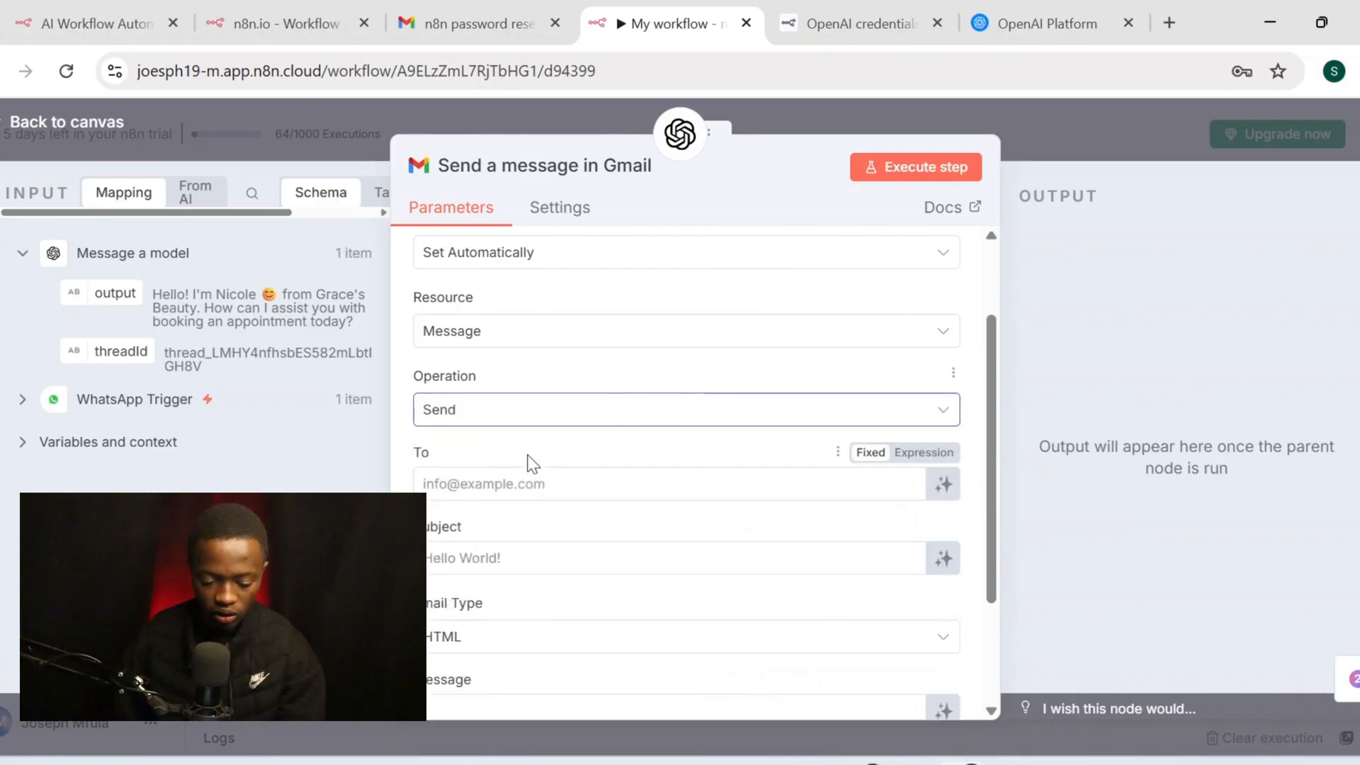
scroll(531, 461, down, 1)
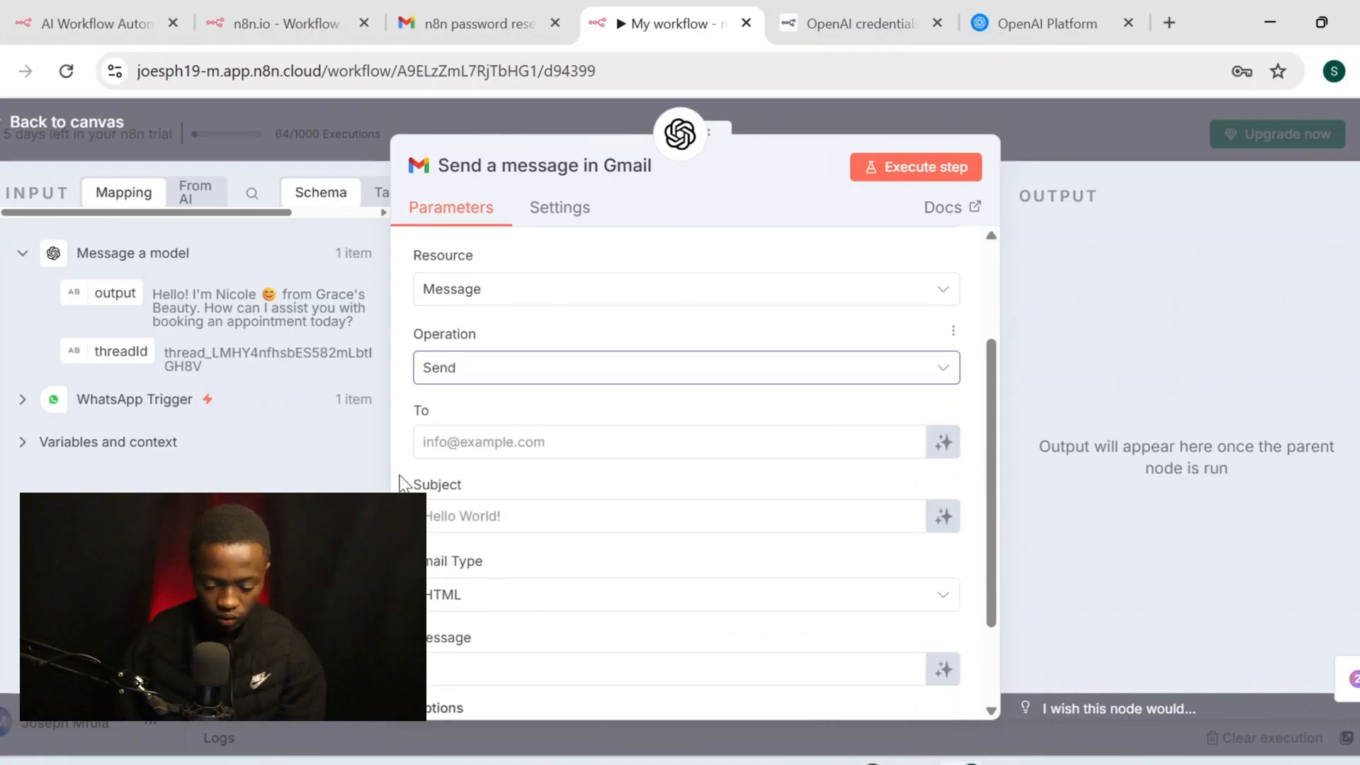
Let the model define To, Subject and Message, with Email Type set to Text
click(945, 443)
scroll(761, 467, down, 1)
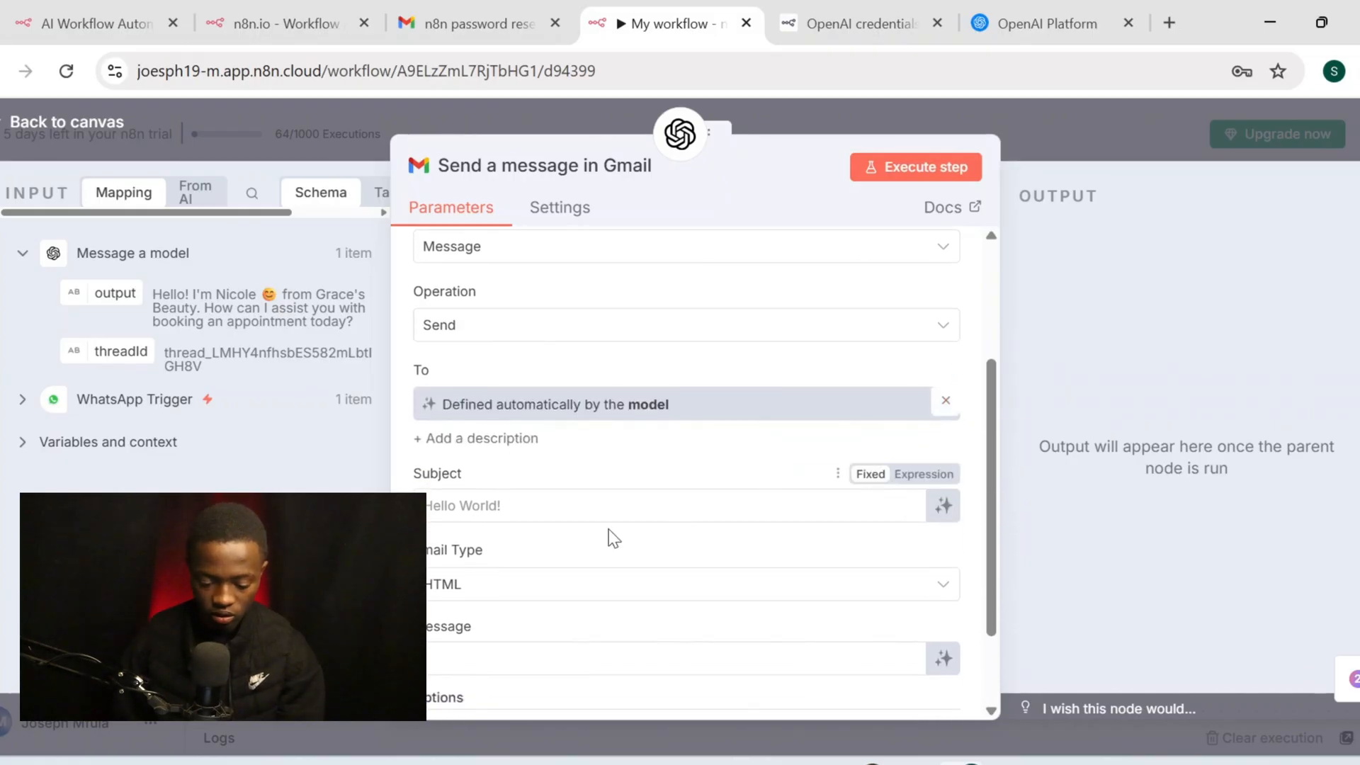
click(944, 506)
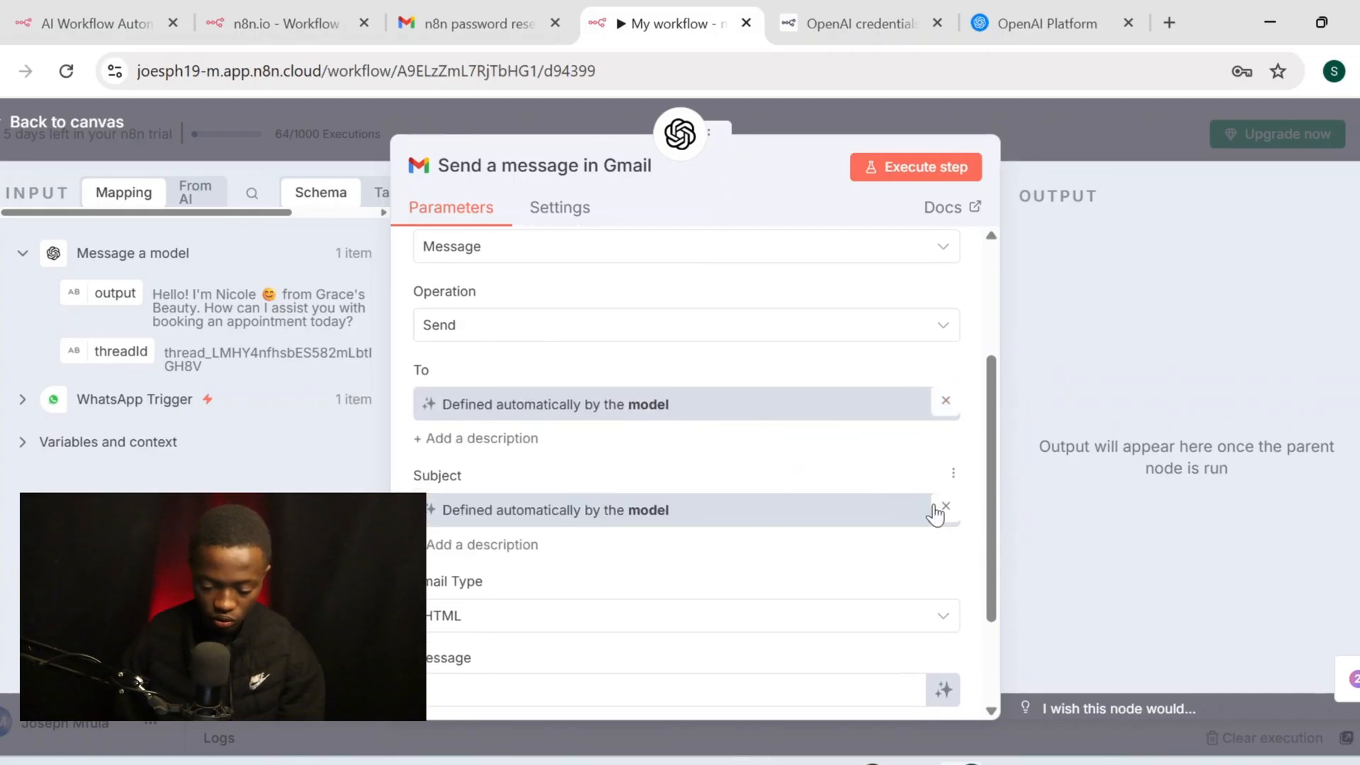
scroll(752, 521, down, 2)
click(642, 473)
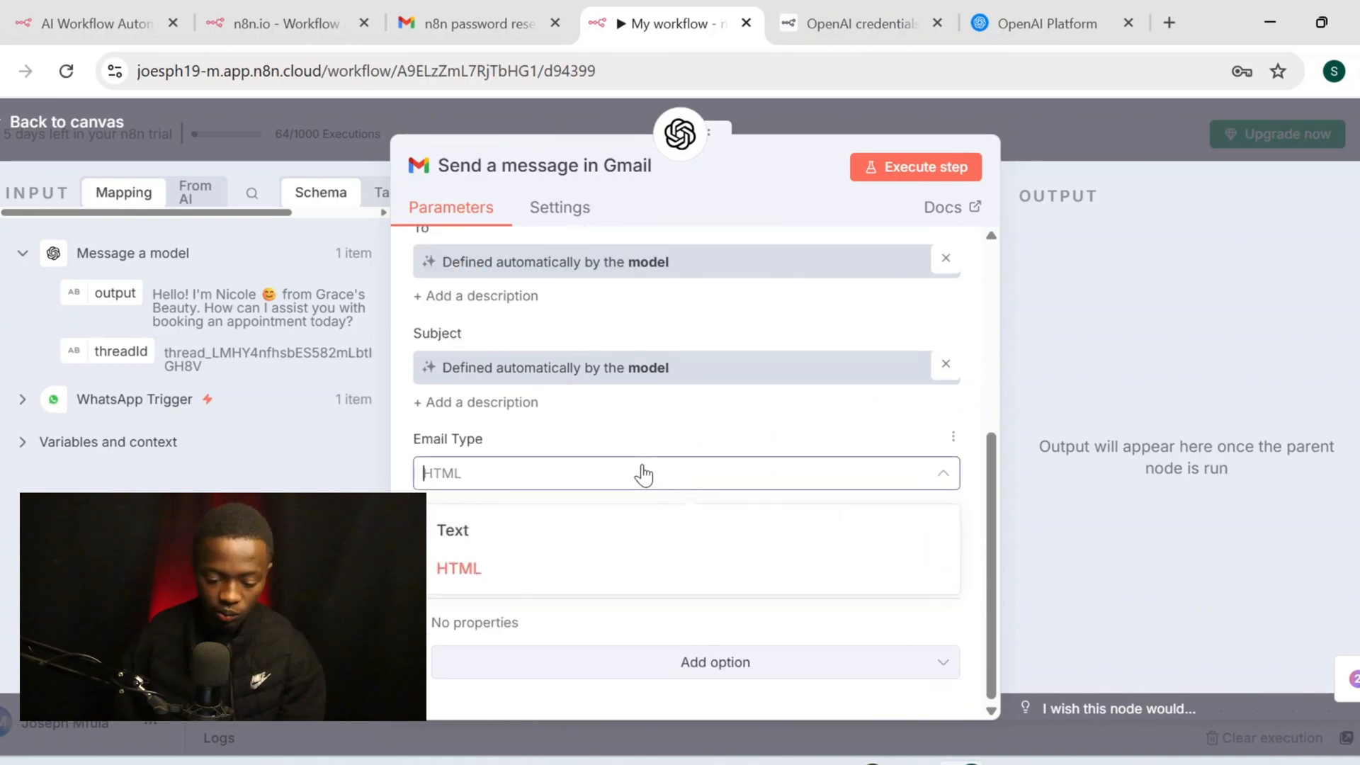
click(571, 532)
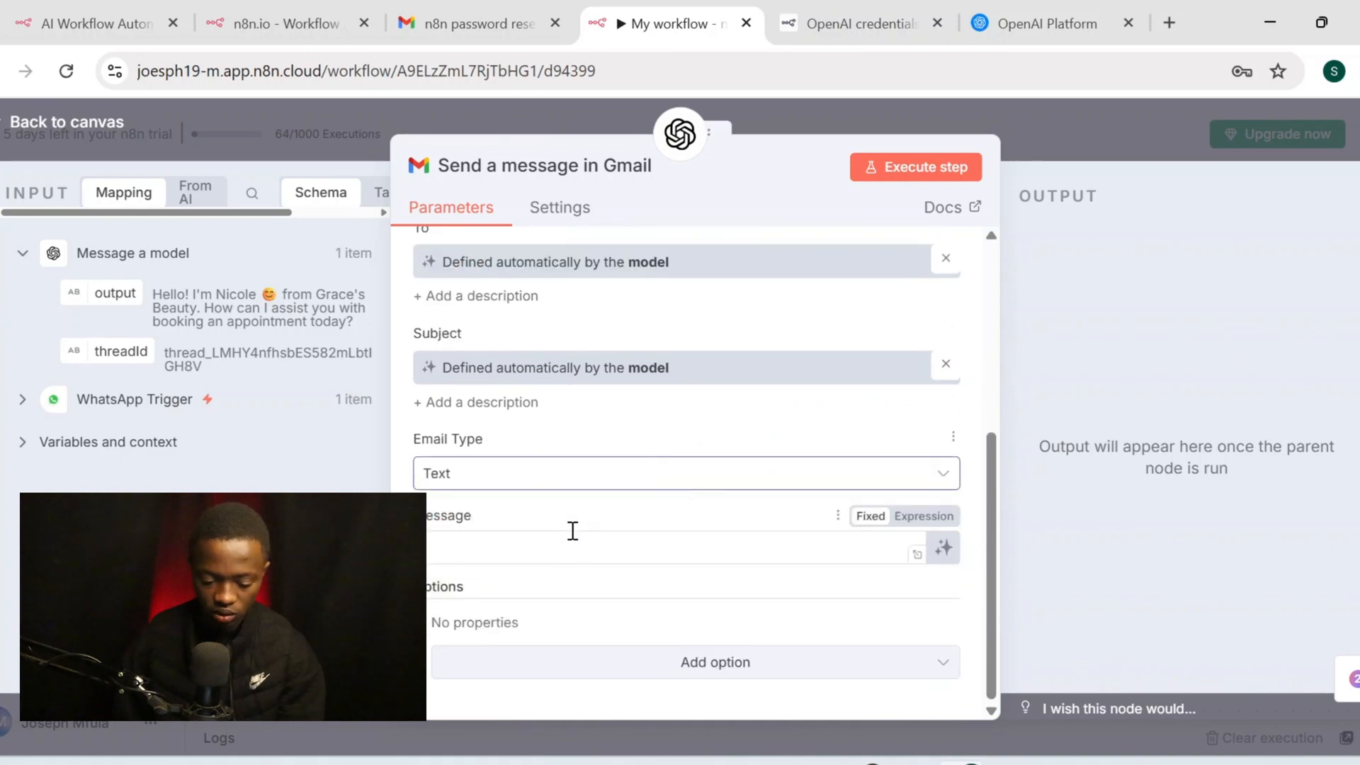
click(944, 547)
scroll(690, 529, down, 1)
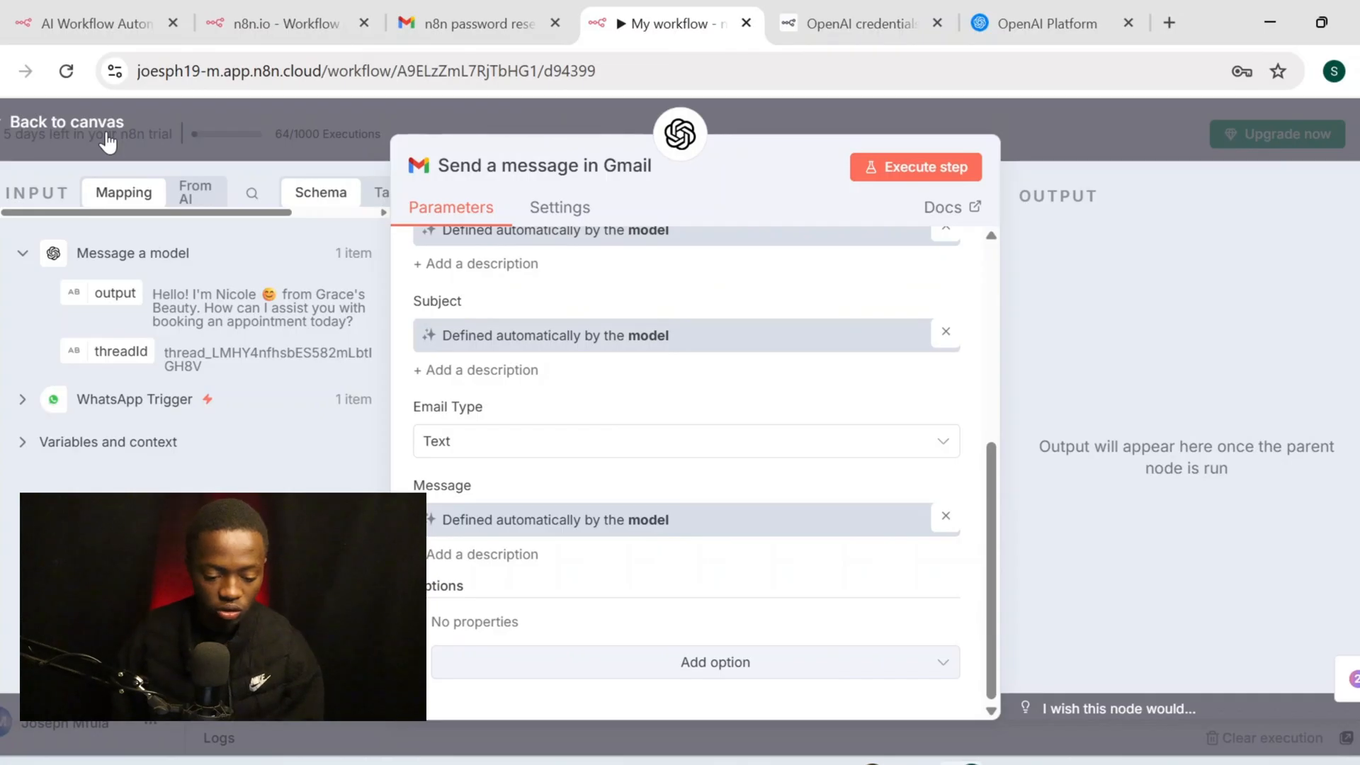
click(106, 138)
Attach a Google Calendar Tool to the Message a model node via the tools search 'cale'
scroll(533, 482, down, 2)
scroll(532, 482, down, 1)
drag(468, 487, 516, 517)
scroll(793, 452, up, 1)
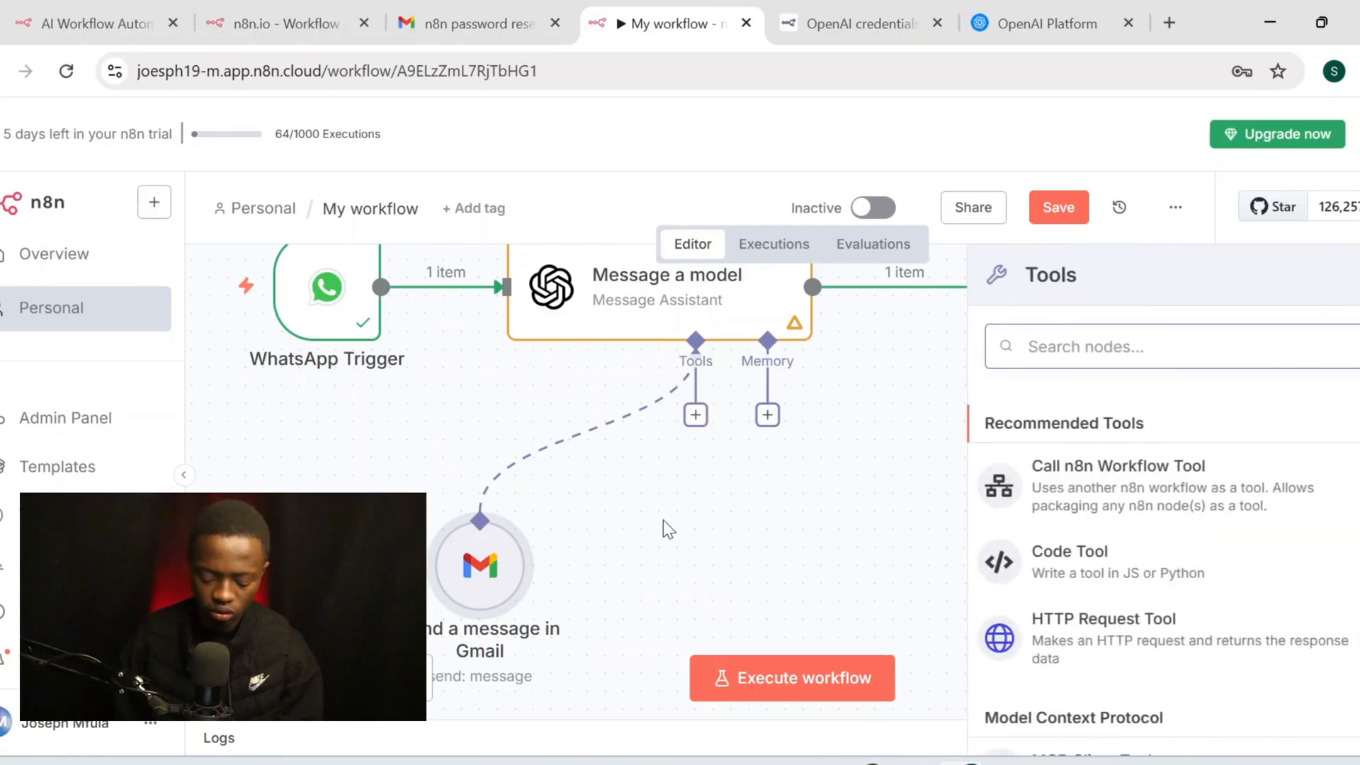
text(ca)
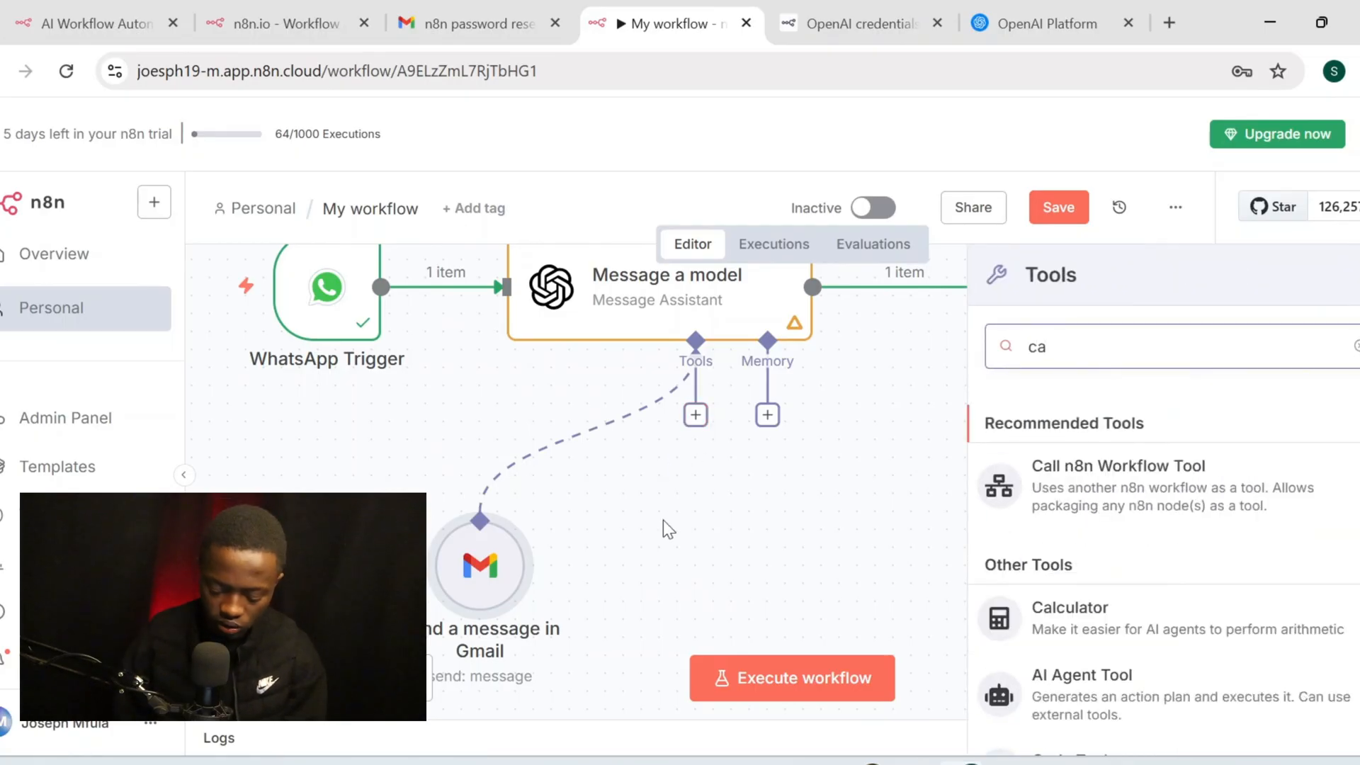
text(le)
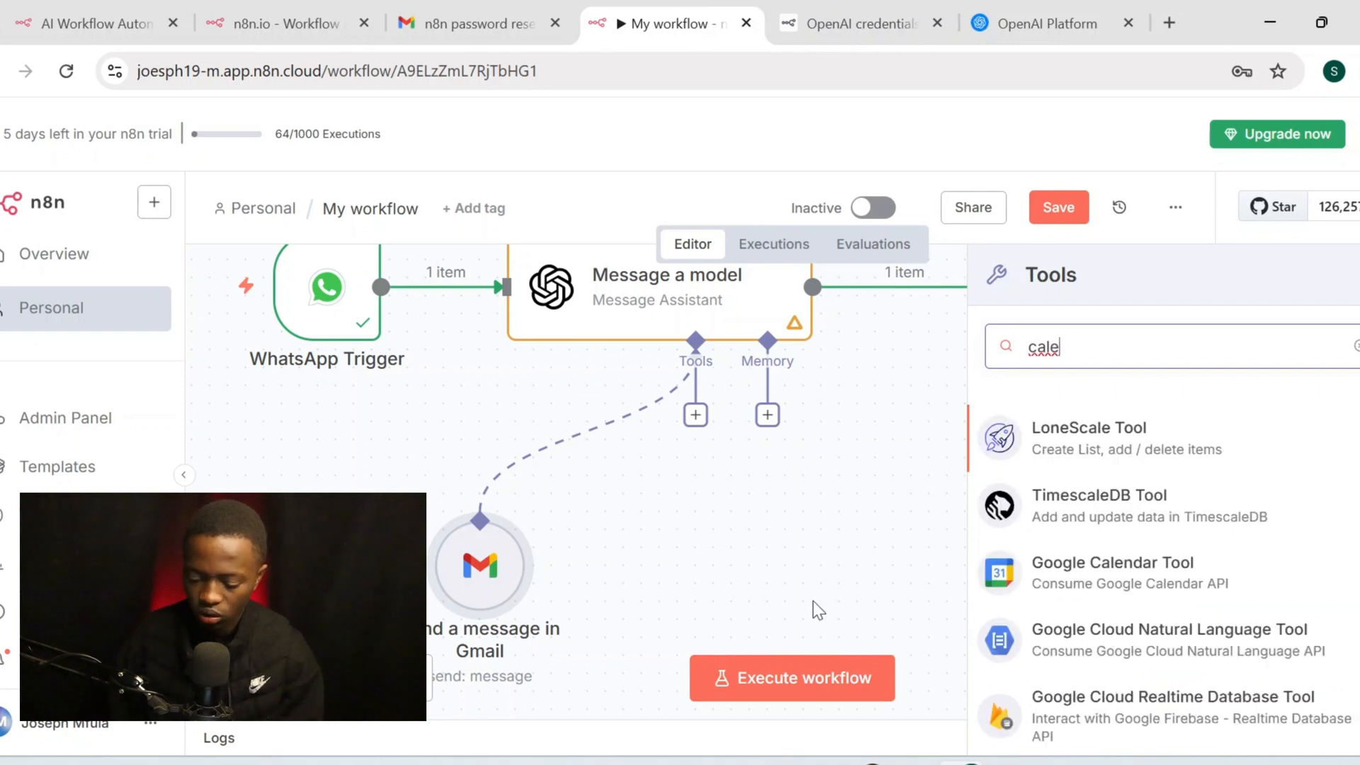
click(1149, 577)
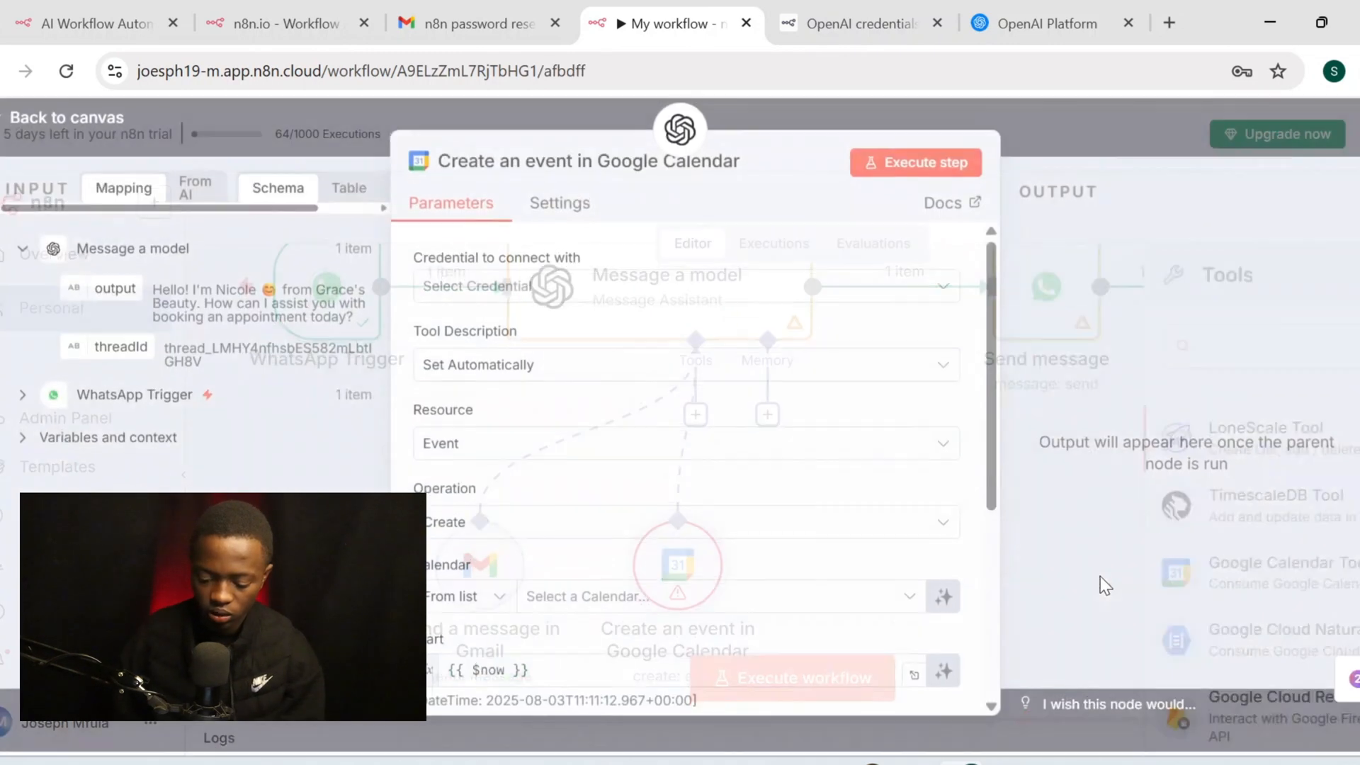
Create a Google Calendar credential by signing in with Google, granting both calendar permissions
click(680, 303)
click(623, 350)
click(529, 292)
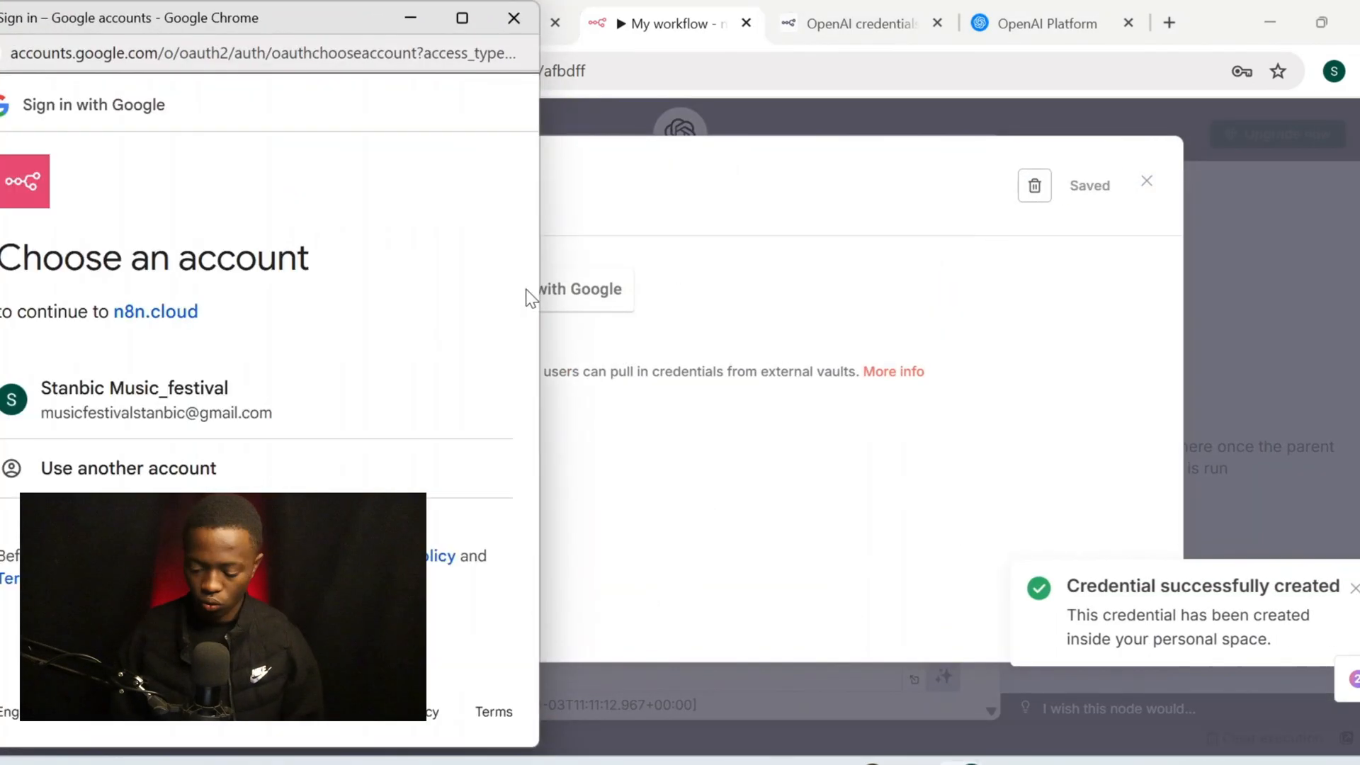
click(188, 389)
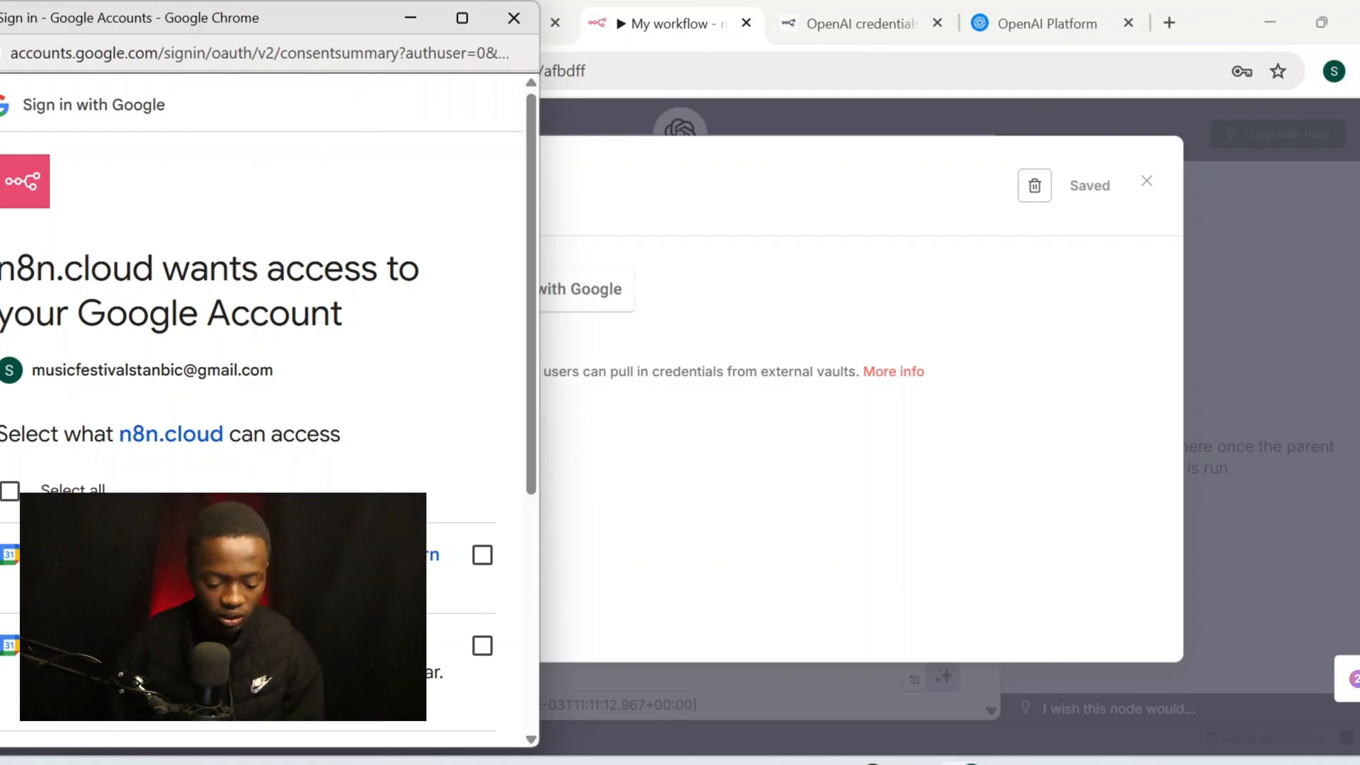
scroll(262, 411, down, 1)
click(482, 476)
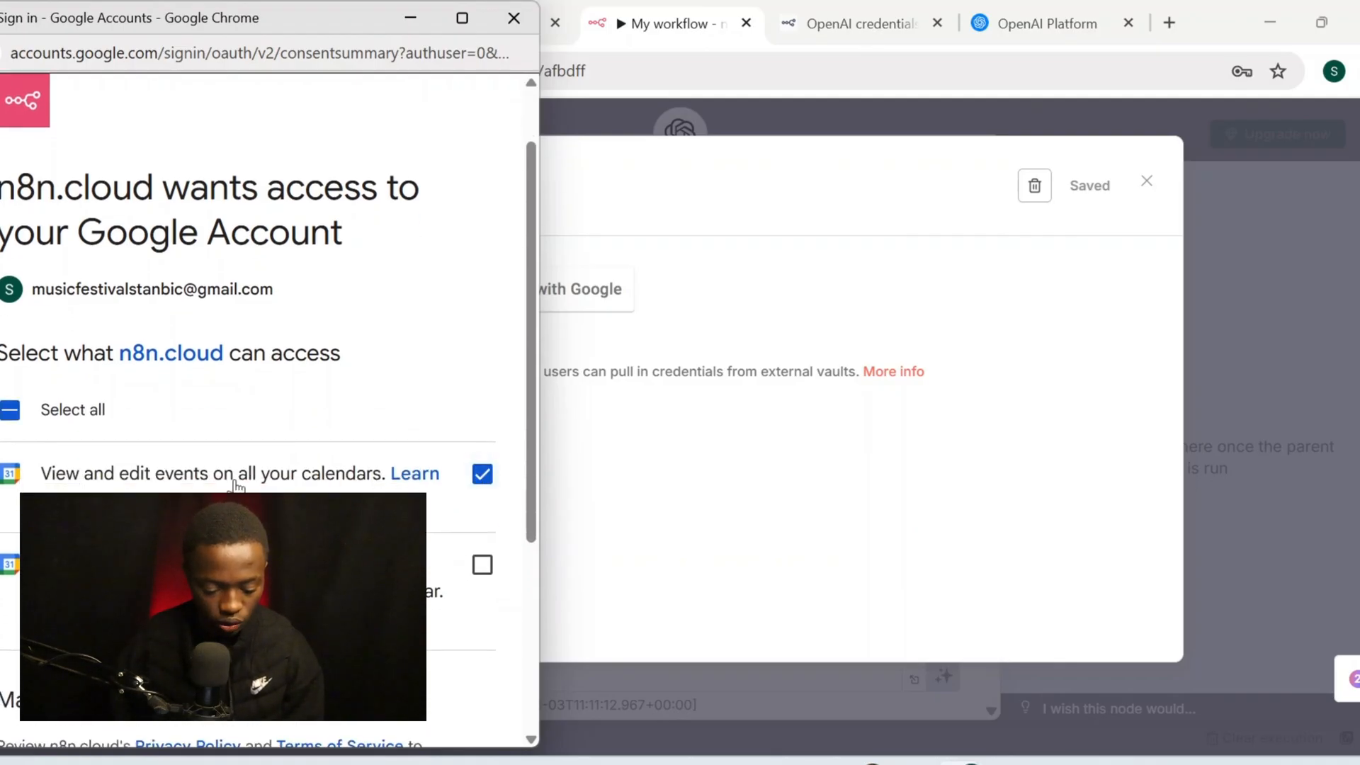
scroll(403, 462, down, 2)
click(404, 462)
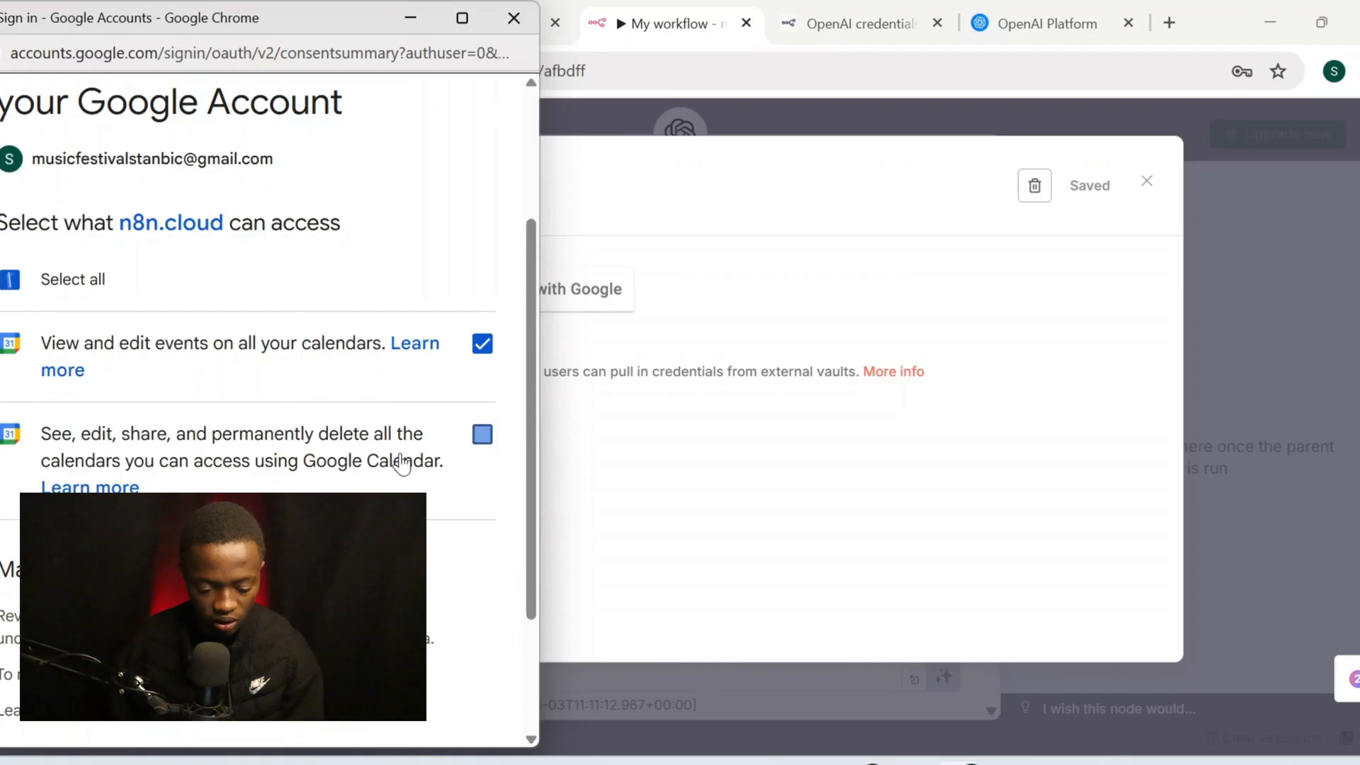
scroll(402, 462, down, 2)
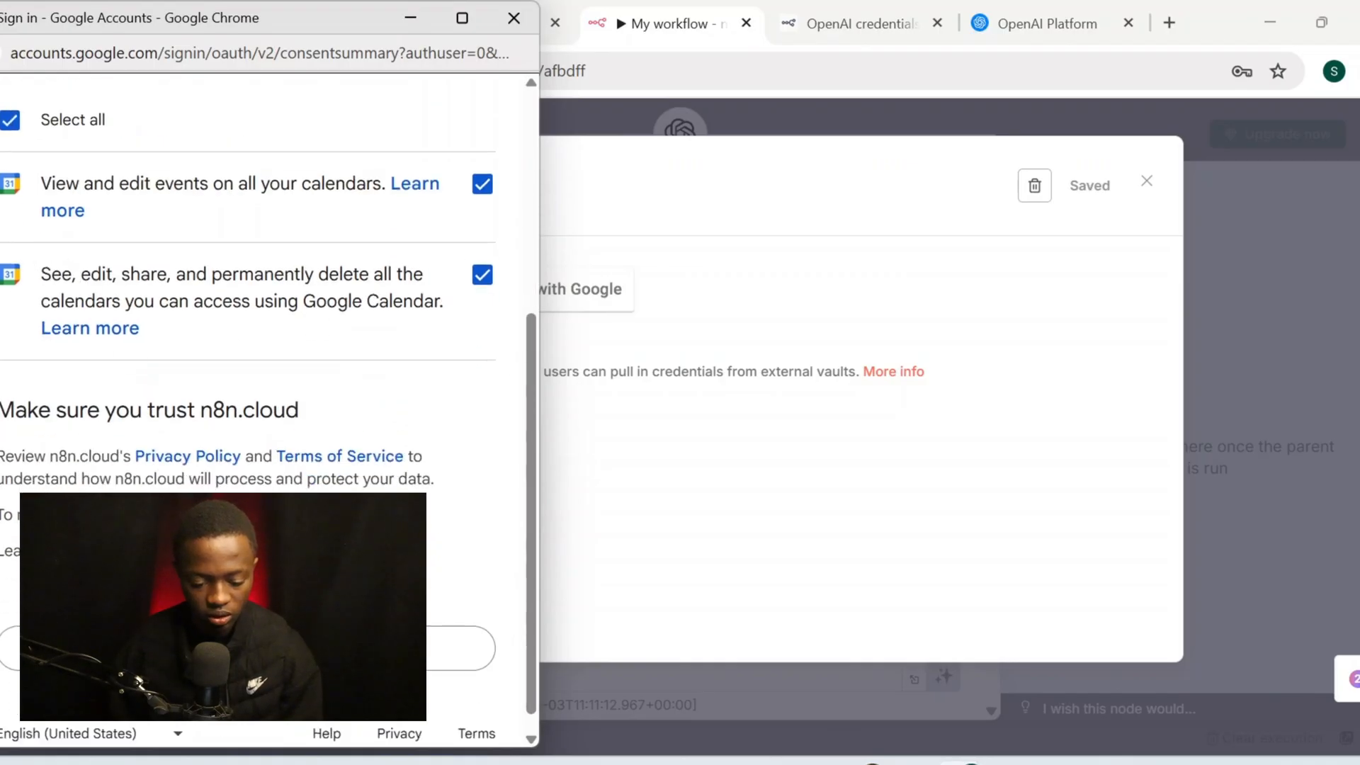
click(429, 665)
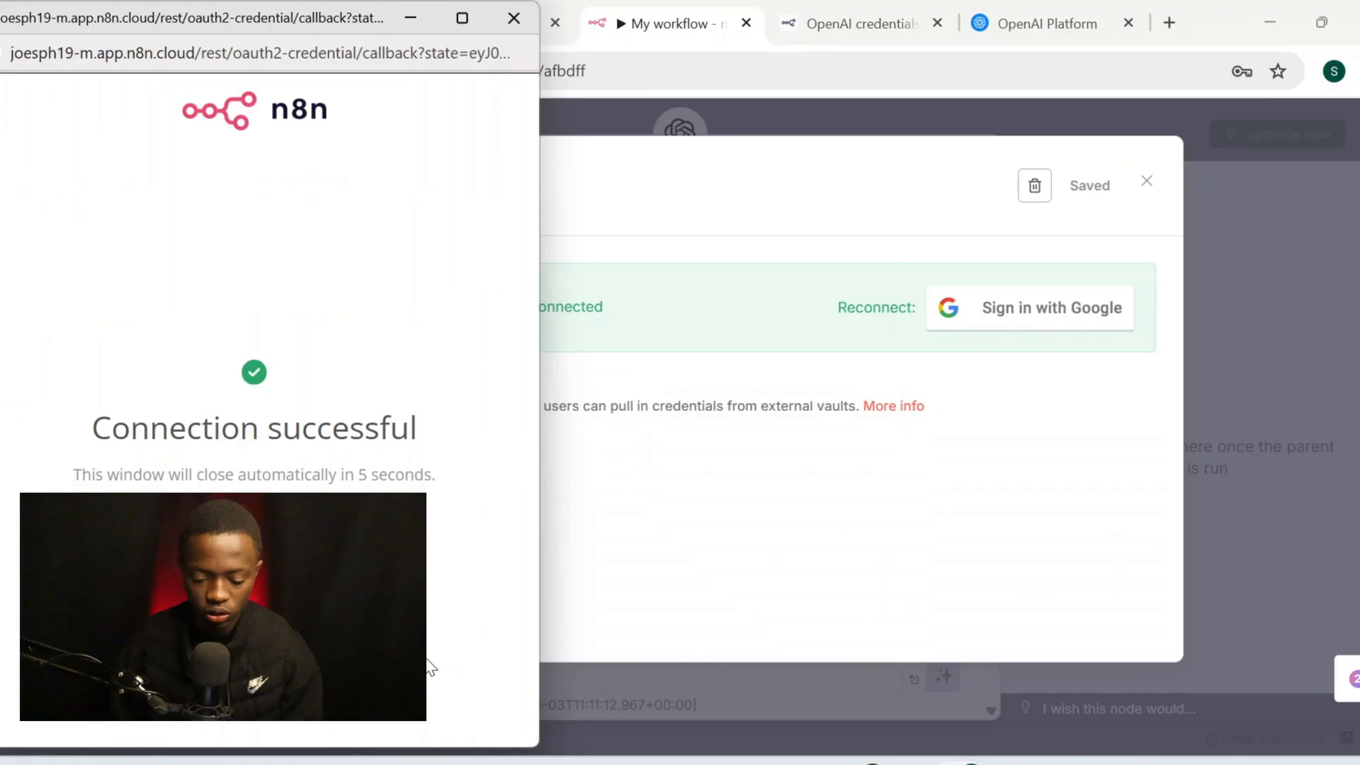
click(513, 23)
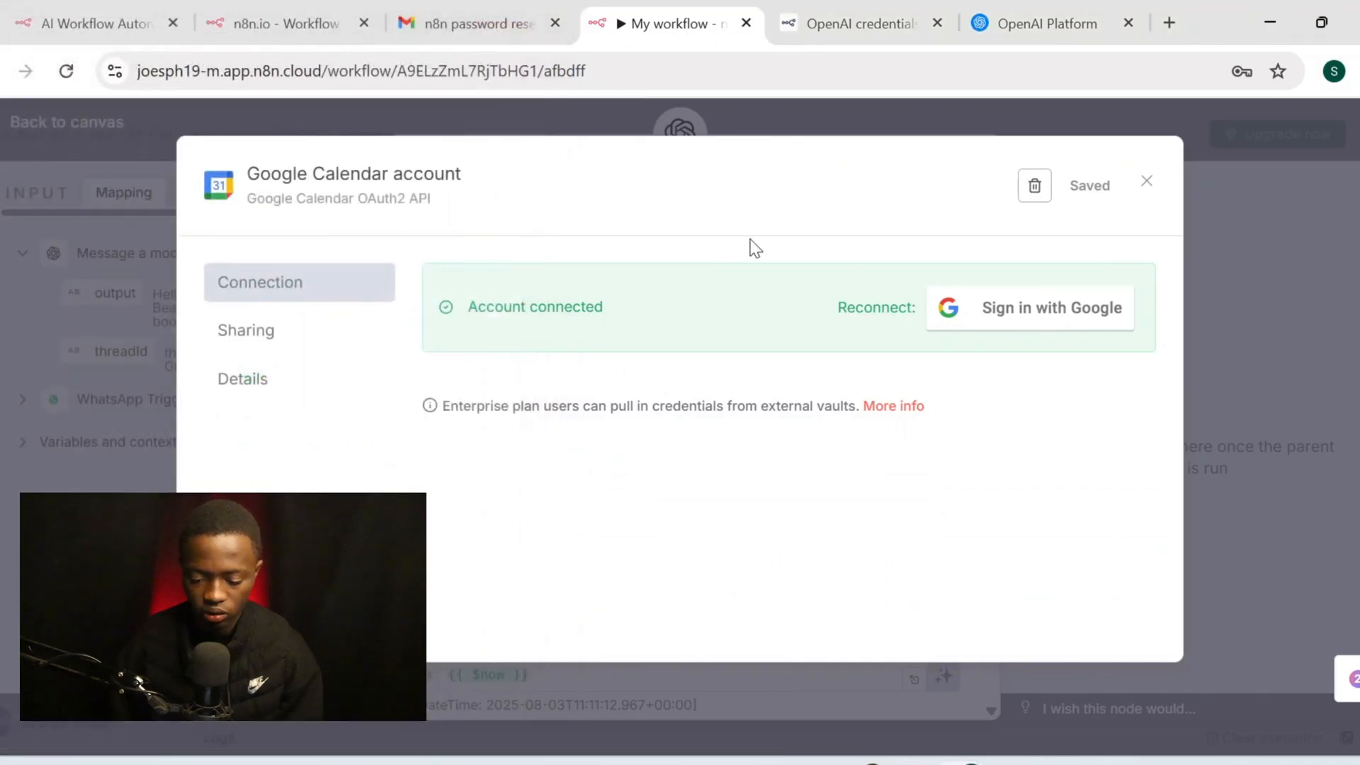
Keep Event as the resource and select the account's own calendar
click(1147, 182)
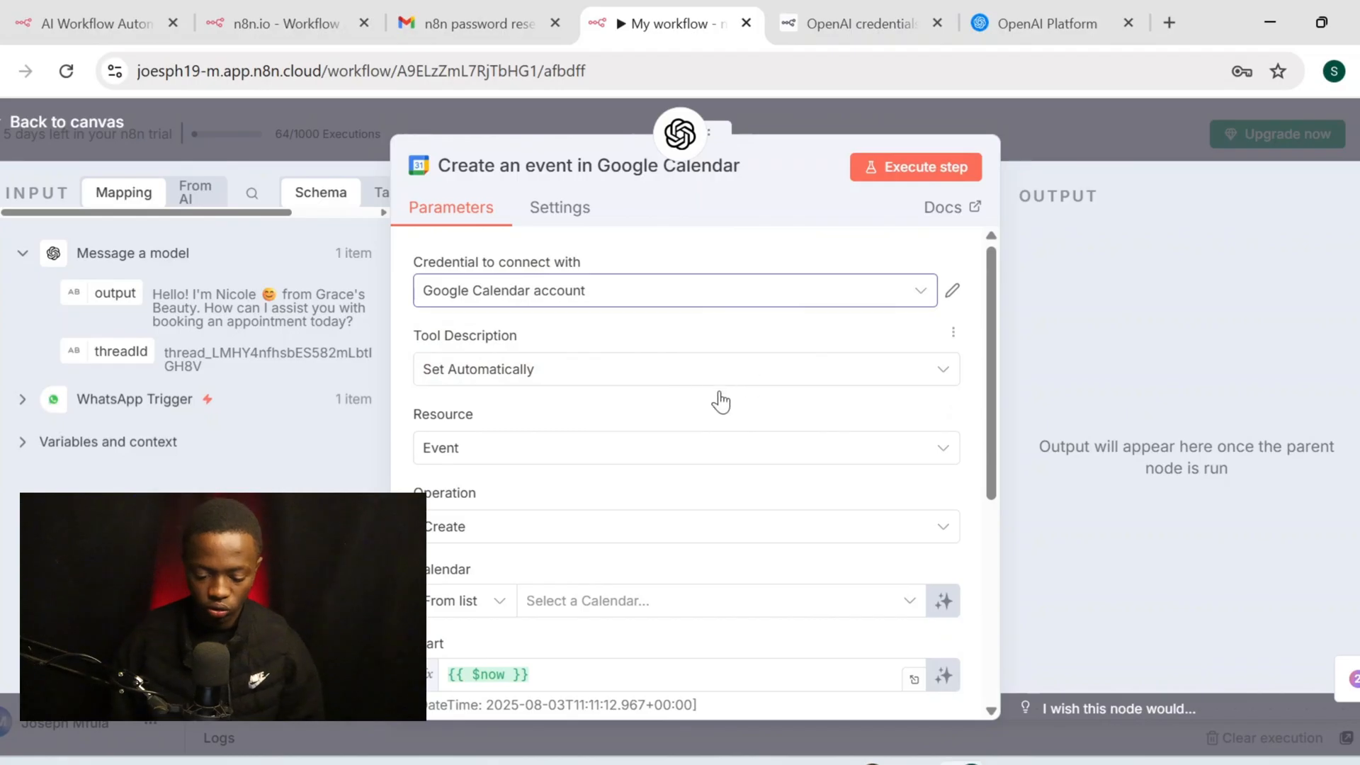
scroll(683, 398, down, 1)
click(664, 428)
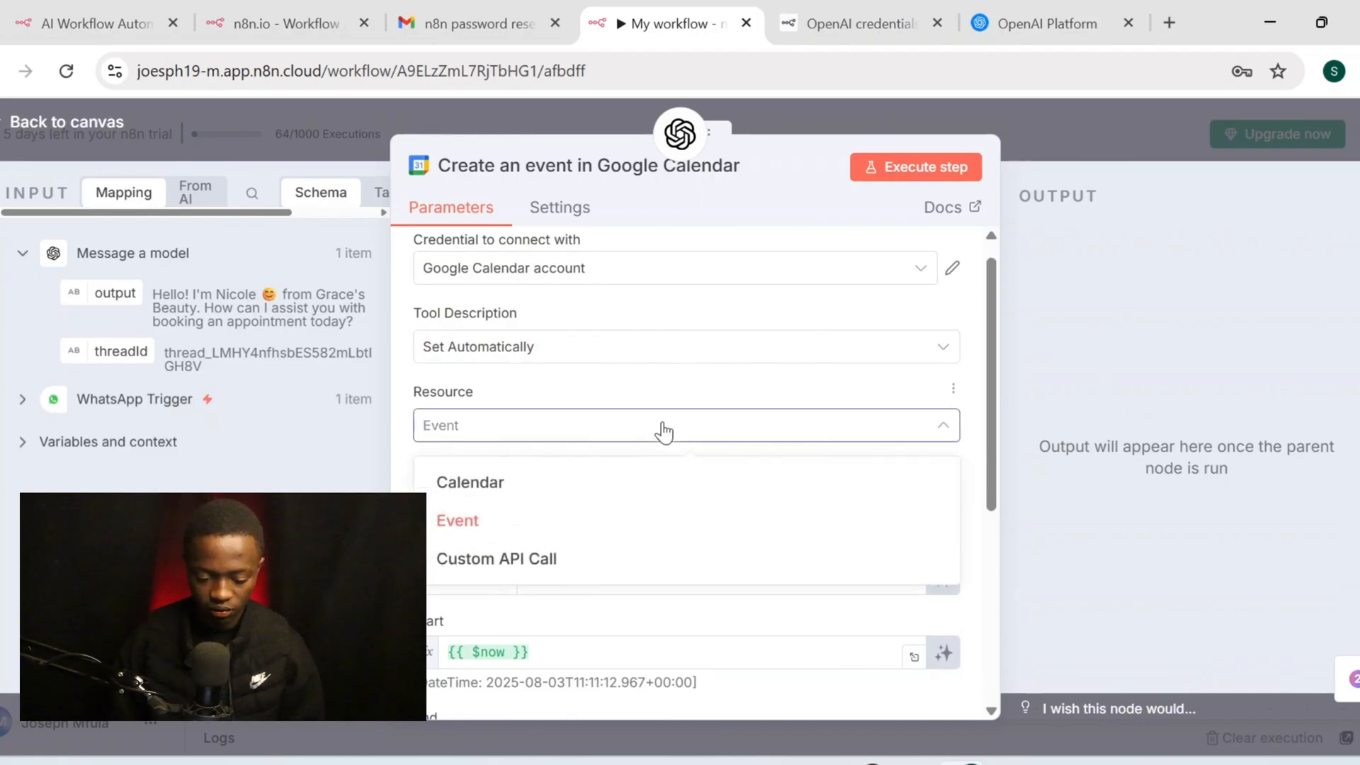
click(663, 429)
click(630, 427)
click(629, 427)
click(630, 427)
click(630, 426)
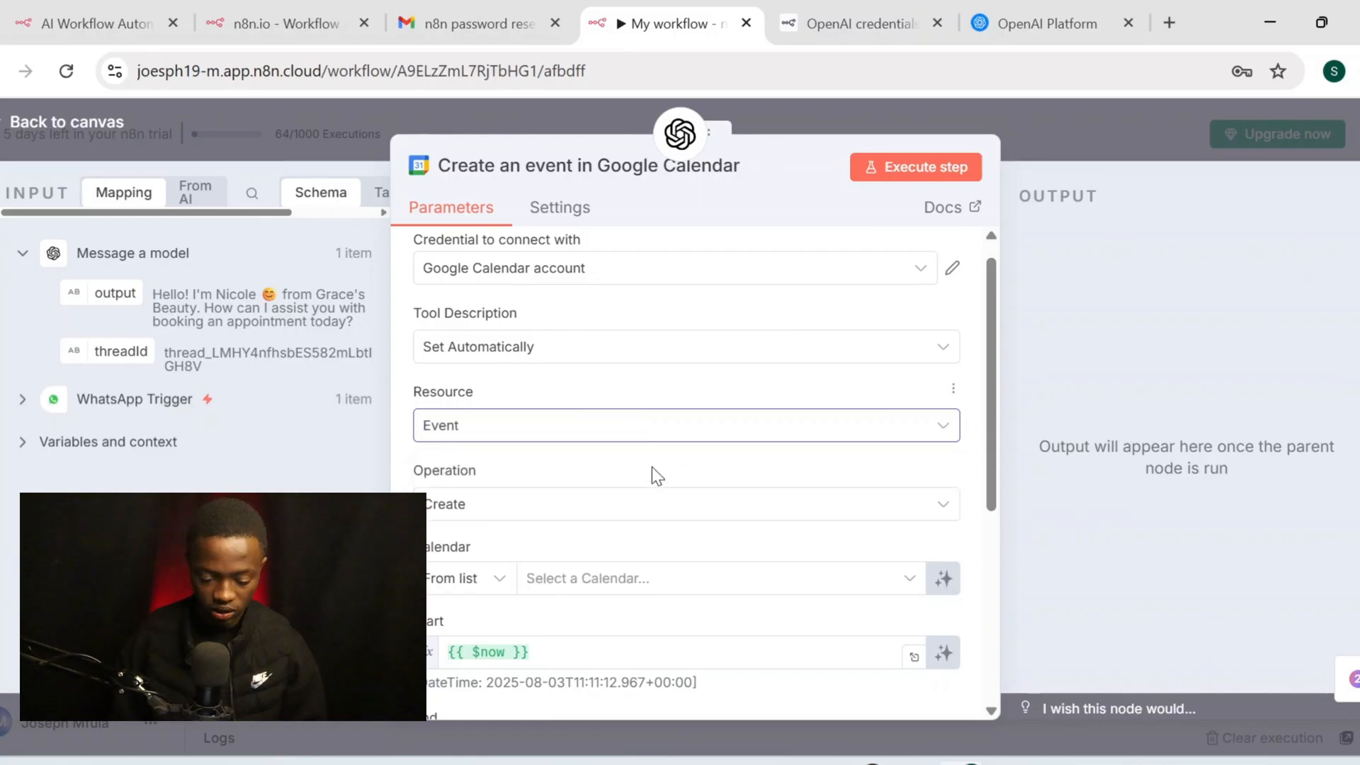
scroll(661, 502, down, 1)
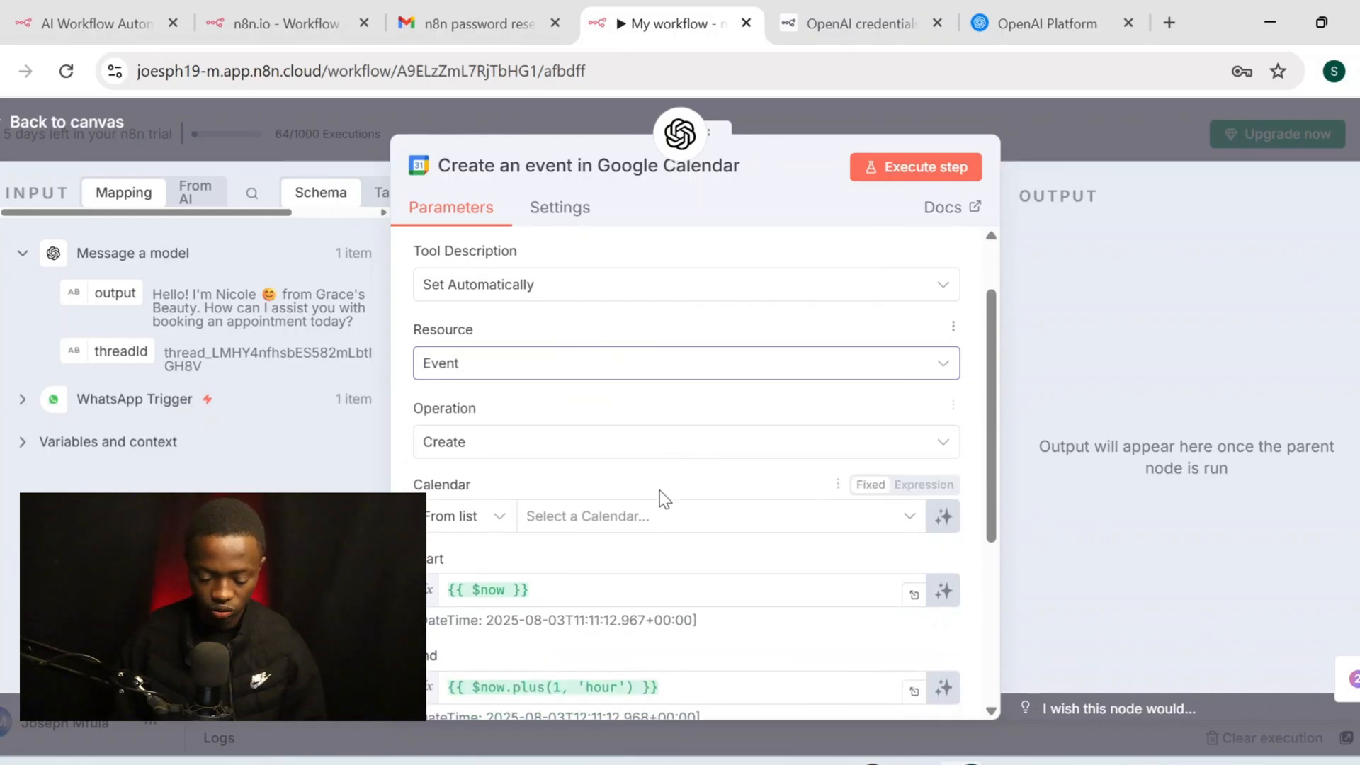
scroll(719, 461, down, 1)
click(618, 459)
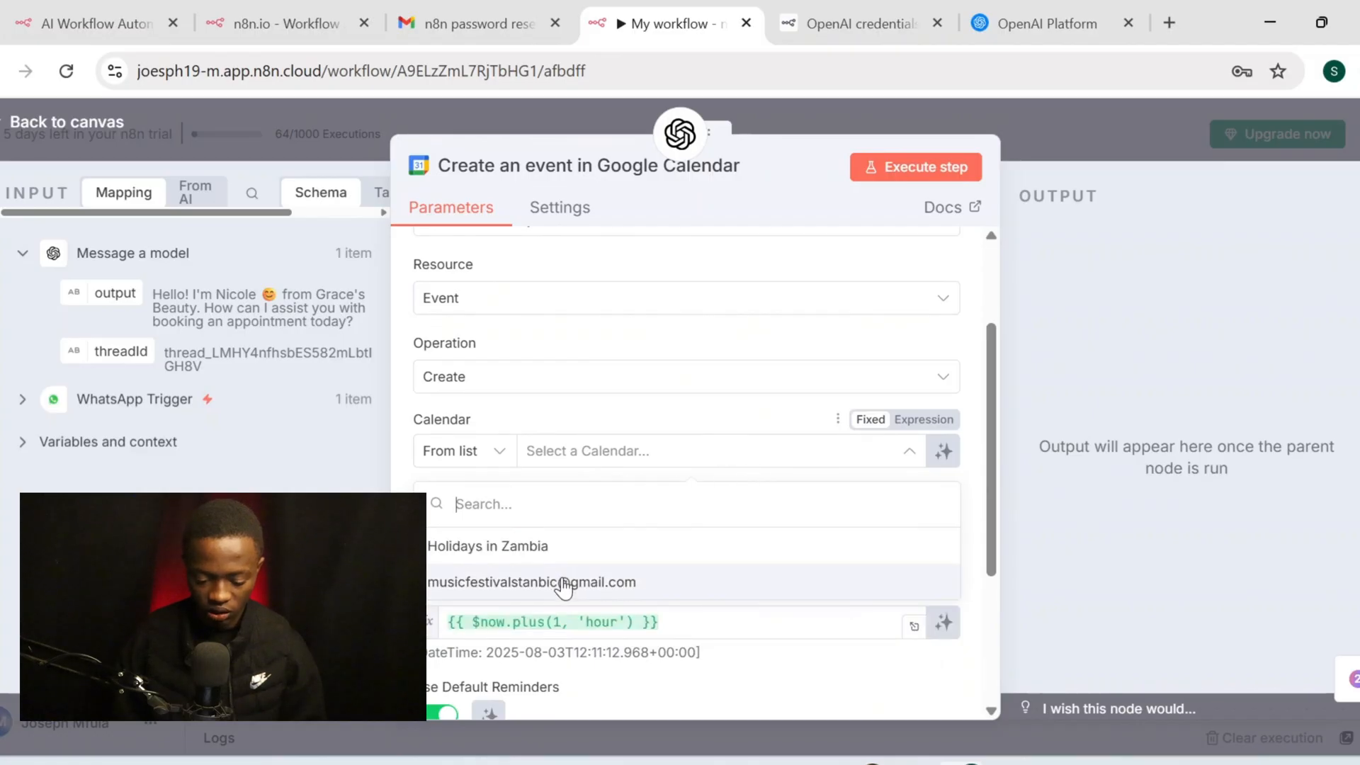
click(564, 583)
Let the model define the event End time
scroll(562, 578, down, 1)
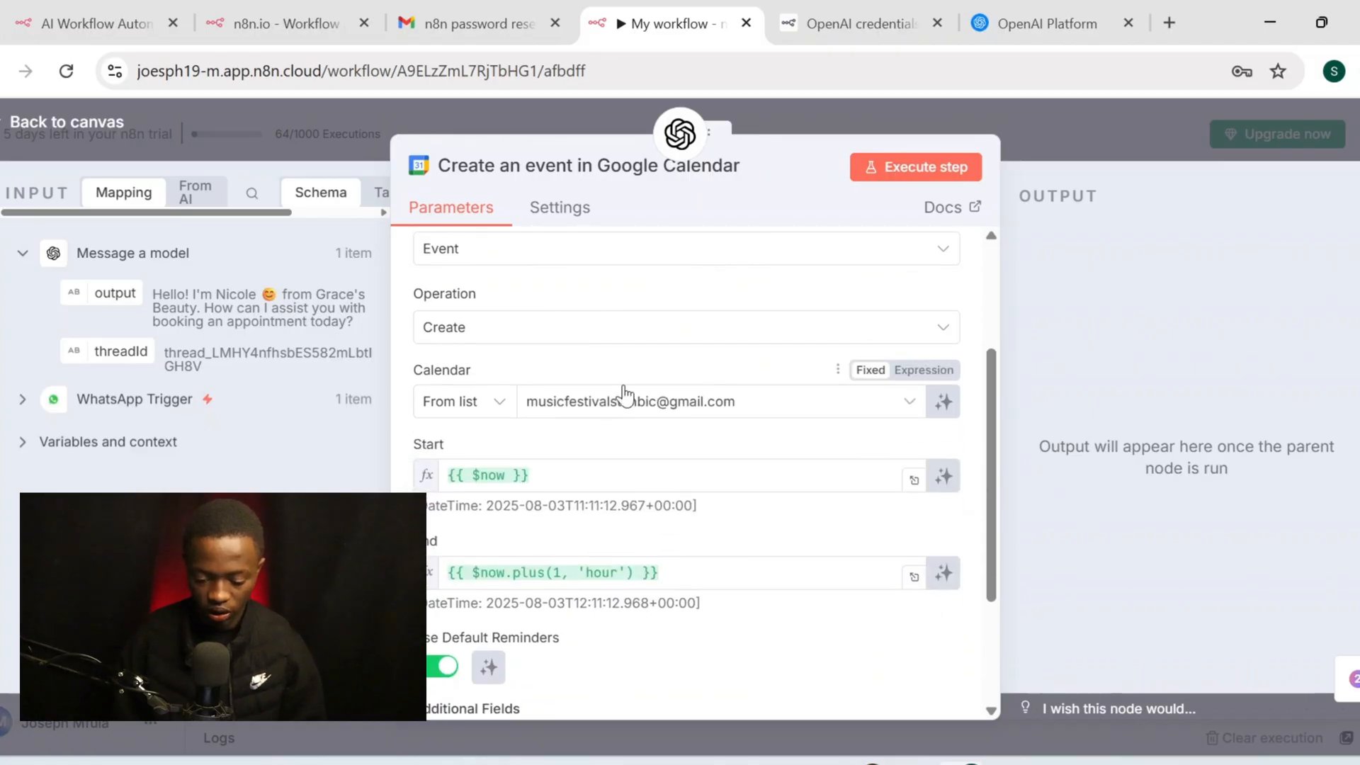
scroll(625, 396, up, 2)
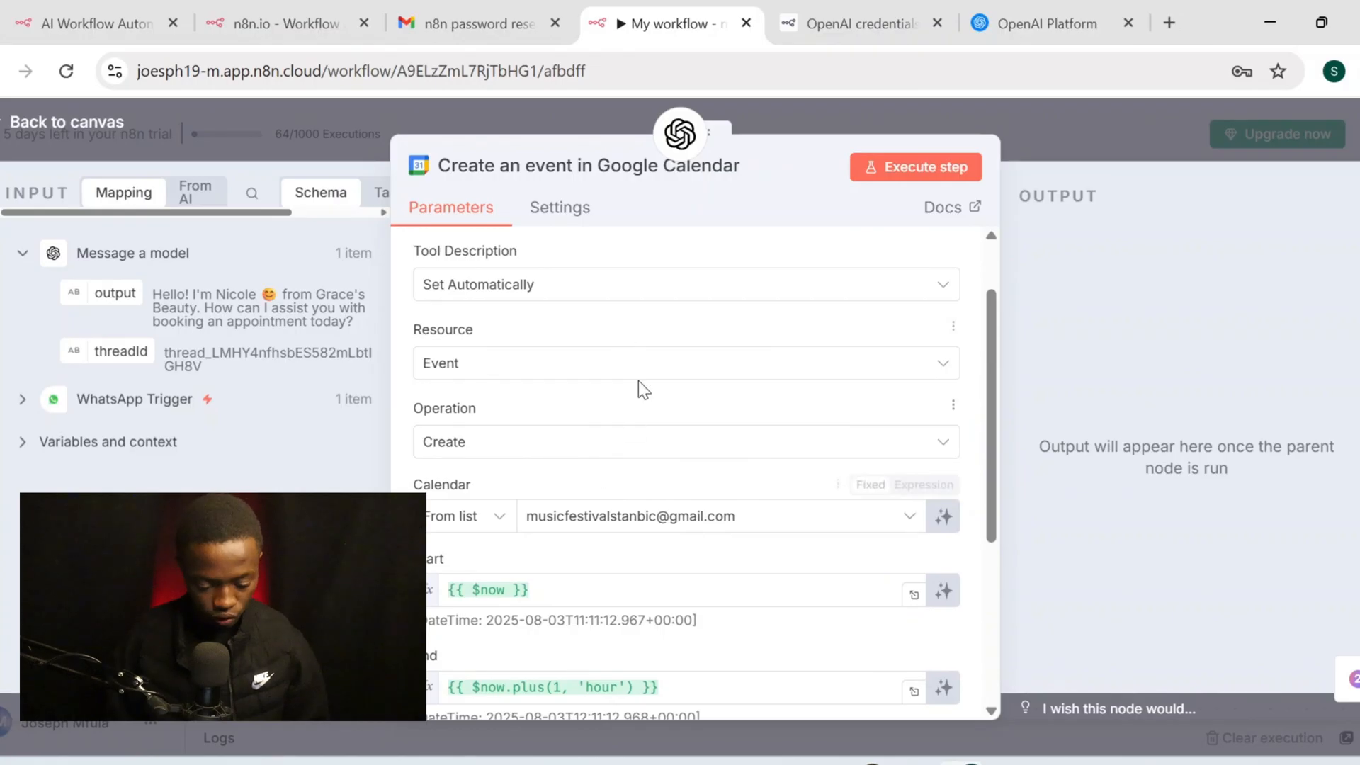
scroll(668, 439, down, 2)
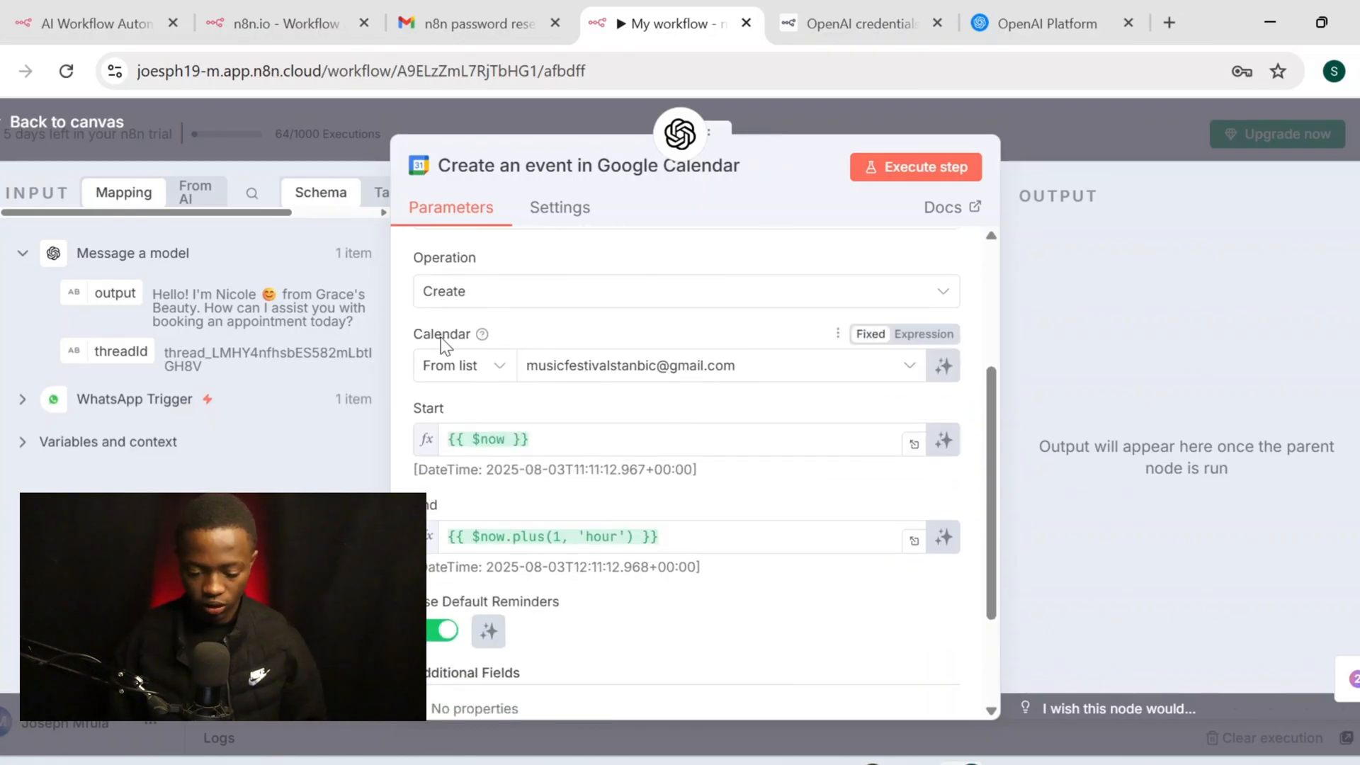
scroll(549, 392, down, 1)
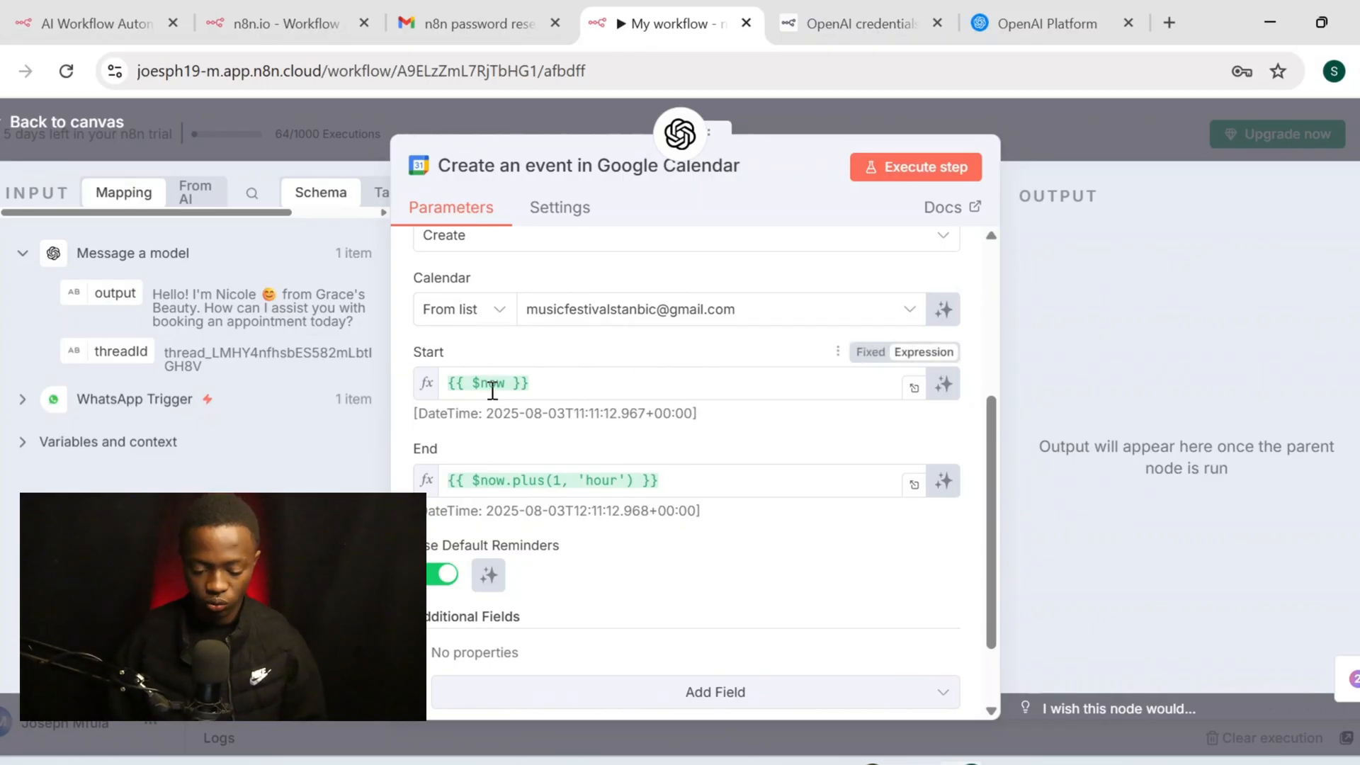
scroll(647, 462, down, 1)
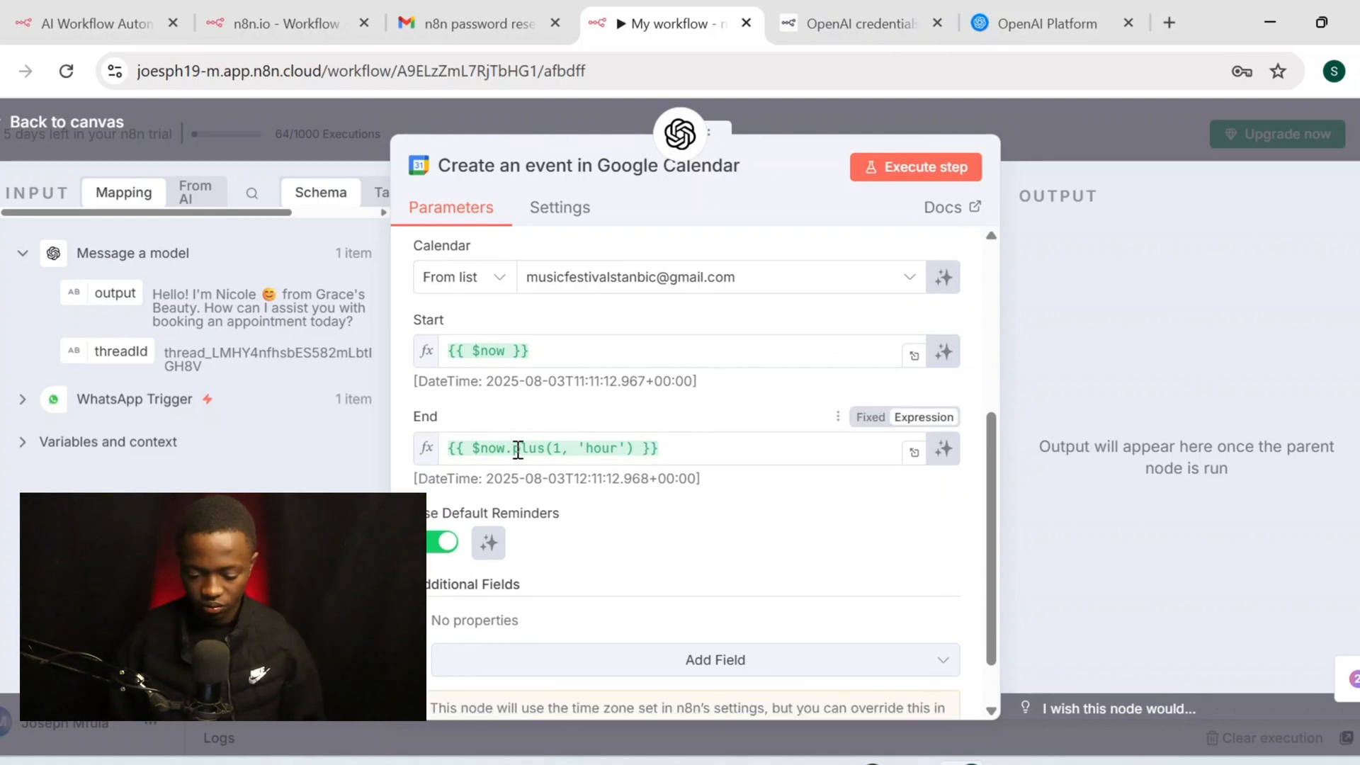
click(943, 449)
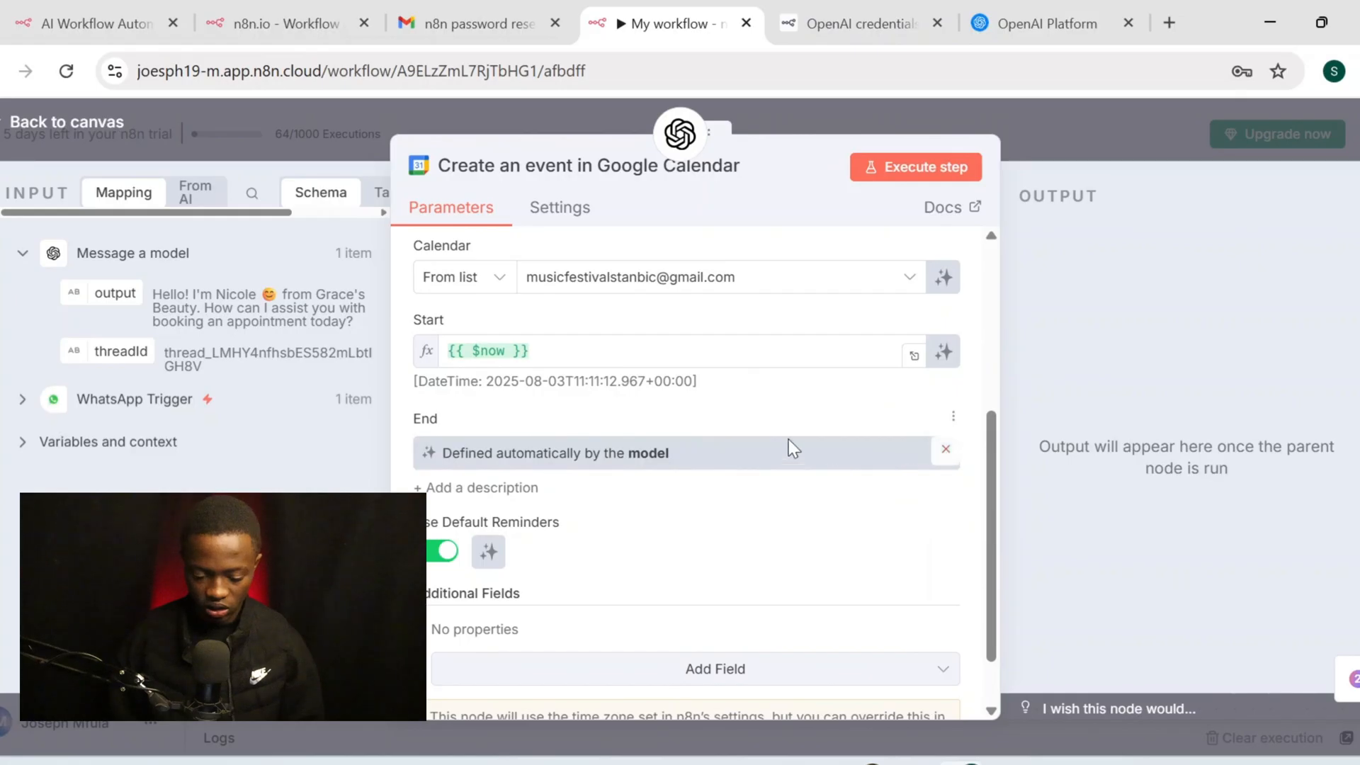
scroll(727, 411, down, 2)
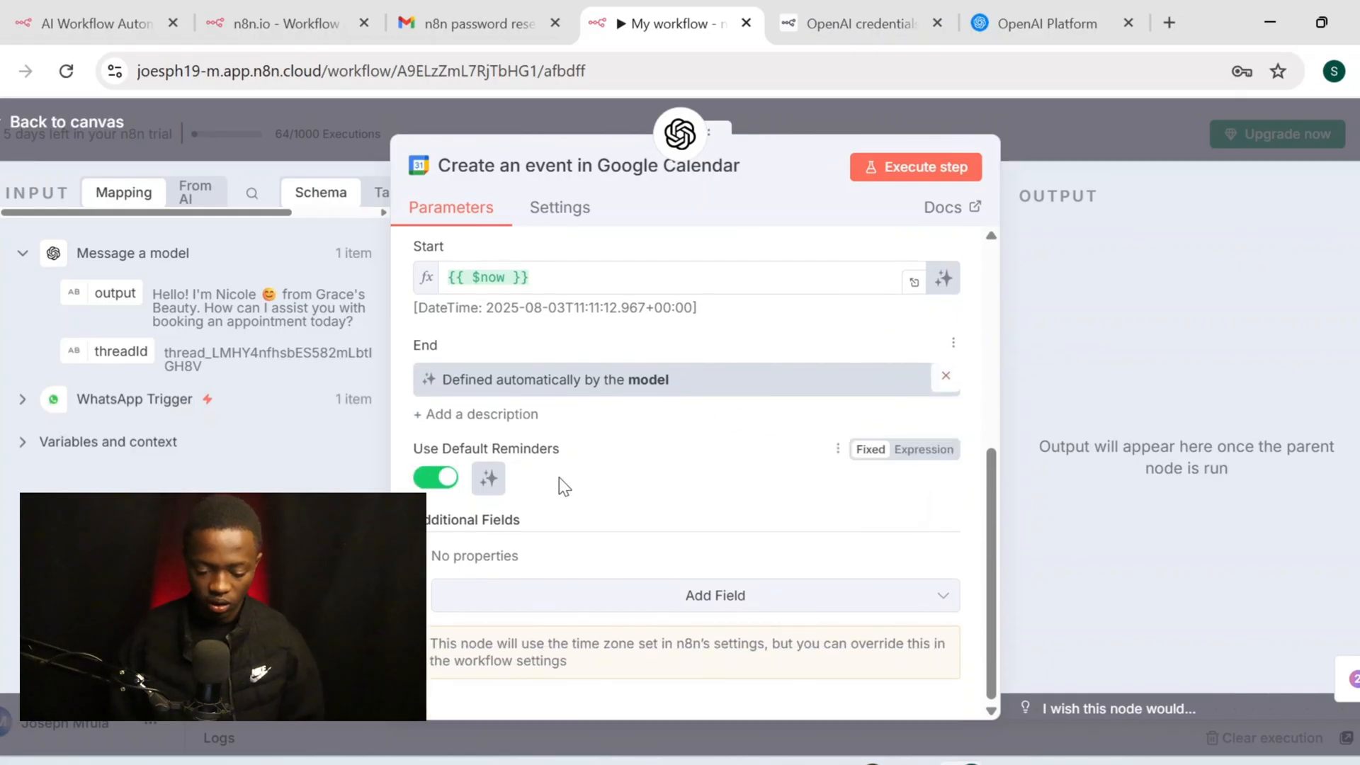
scroll(559, 477, up, 6)
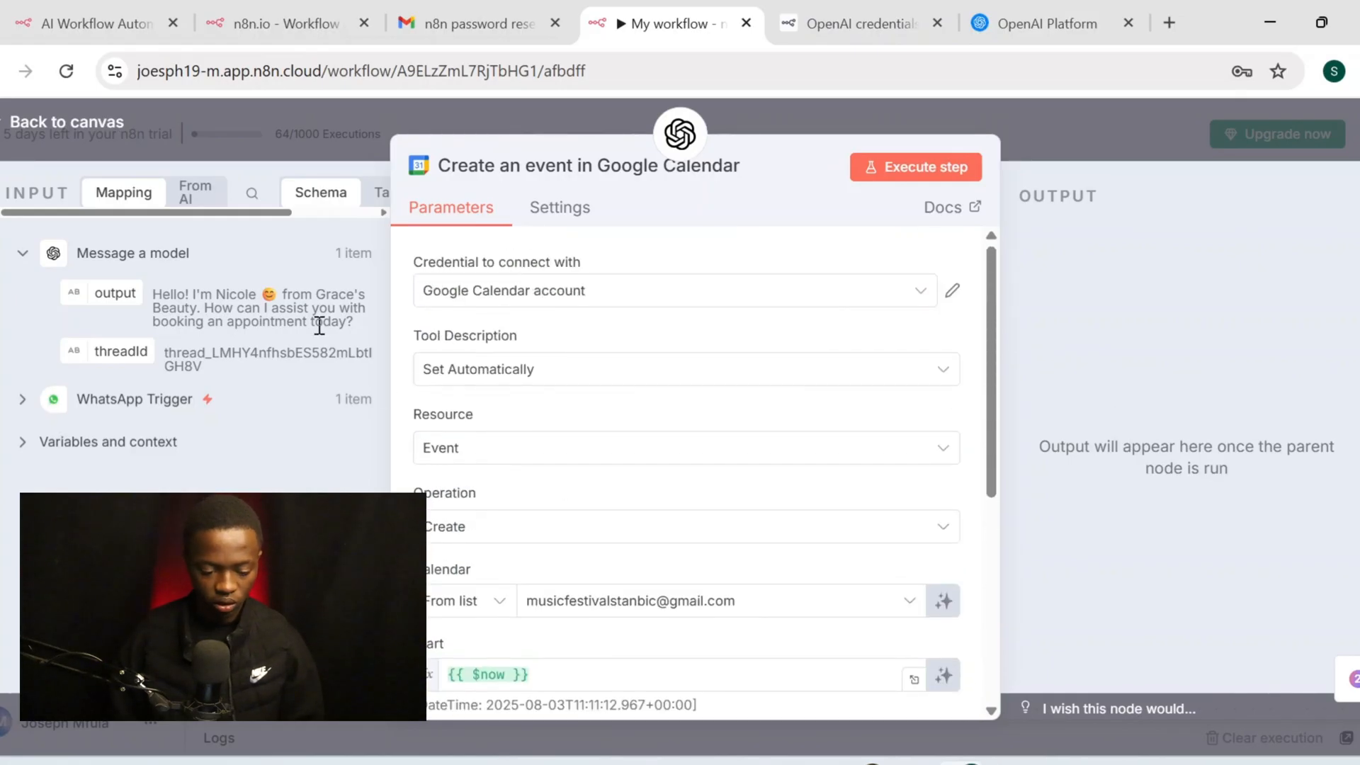
click(102, 134)
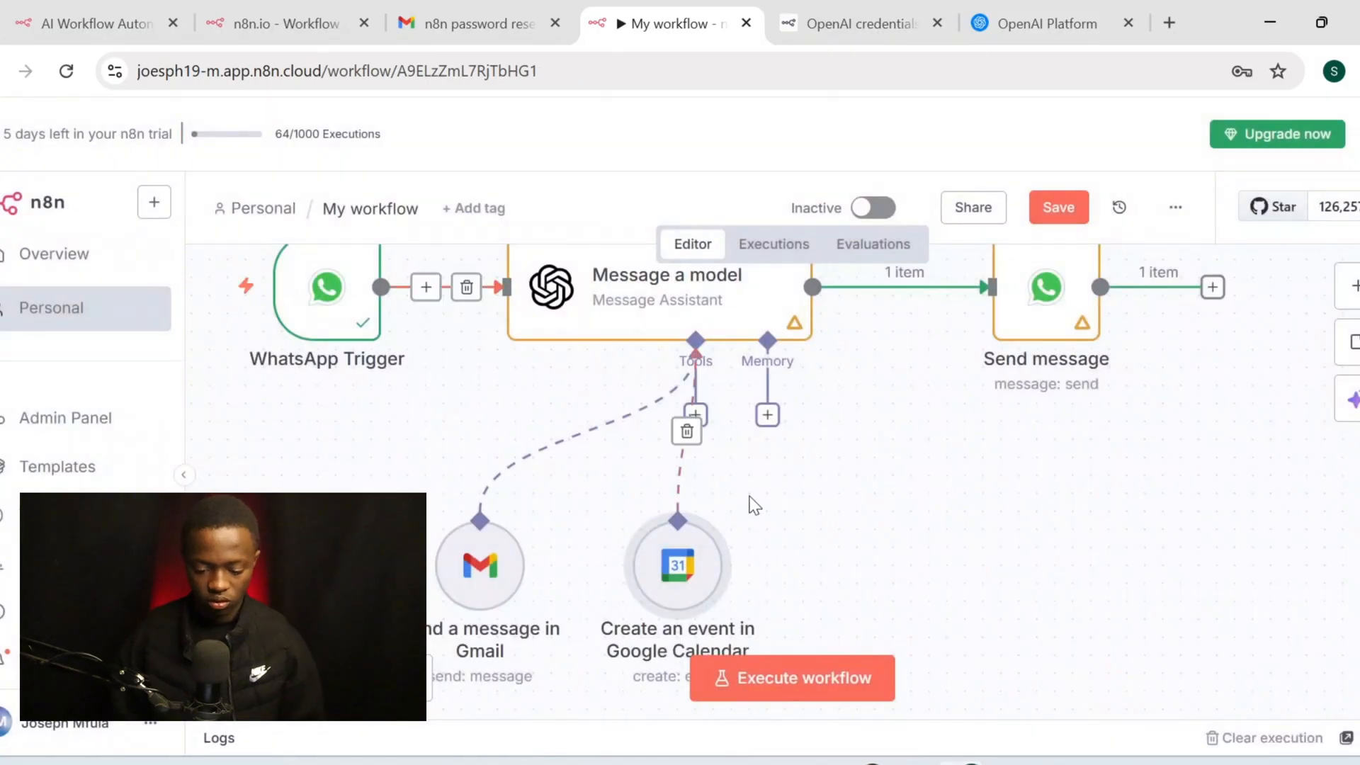
Pull a new tool connection from Message a model and search the tools for 'calenda'
scroll(751, 505, down, 2)
scroll(754, 505, left, 1)
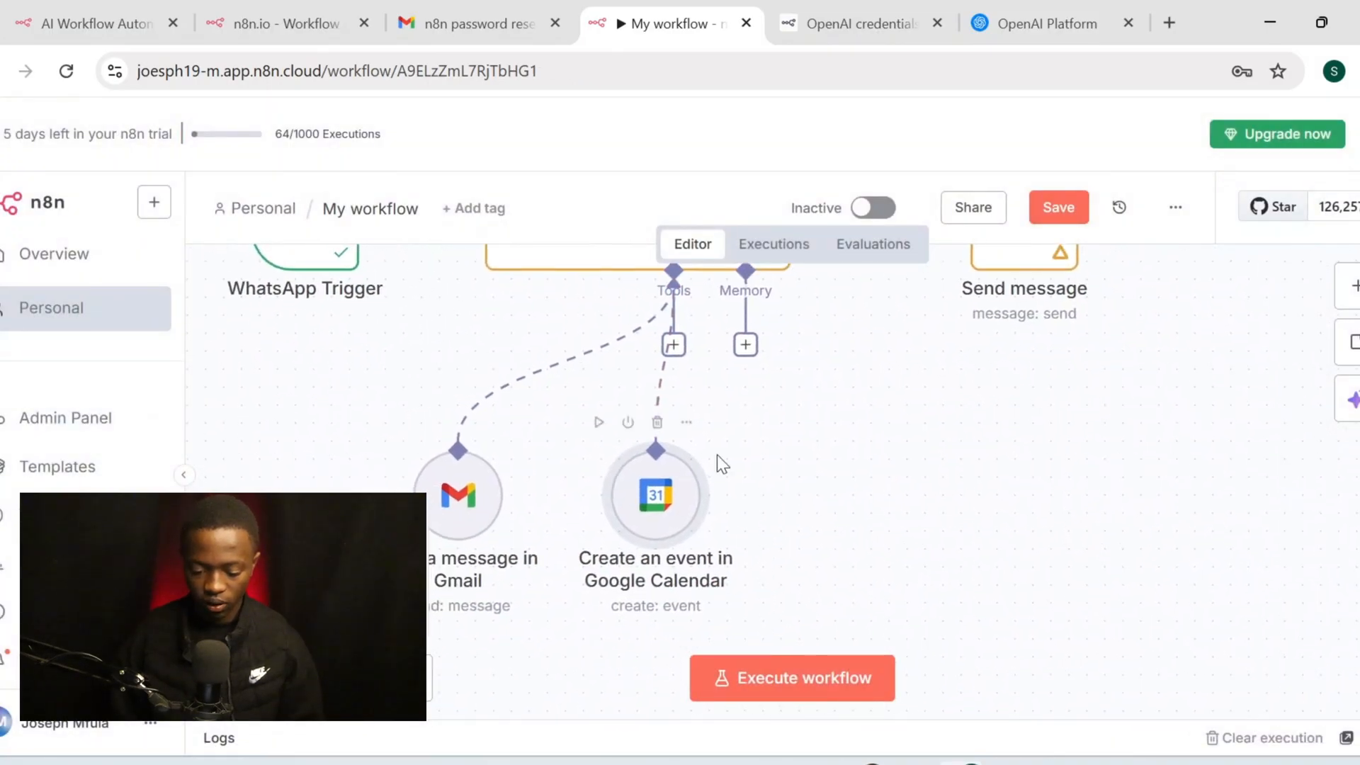
mouse_move(682, 347)
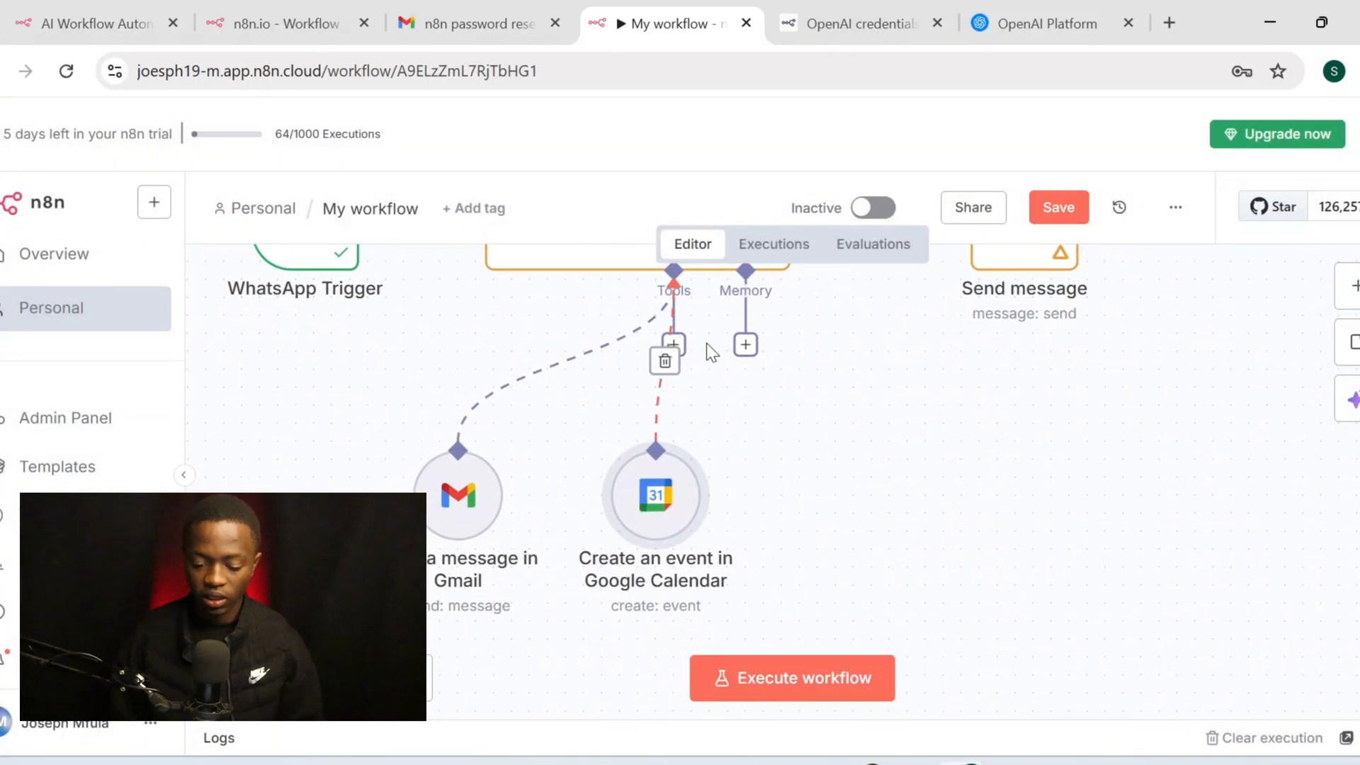
drag(640, 526, 550, 561)
drag(672, 352, 737, 504)
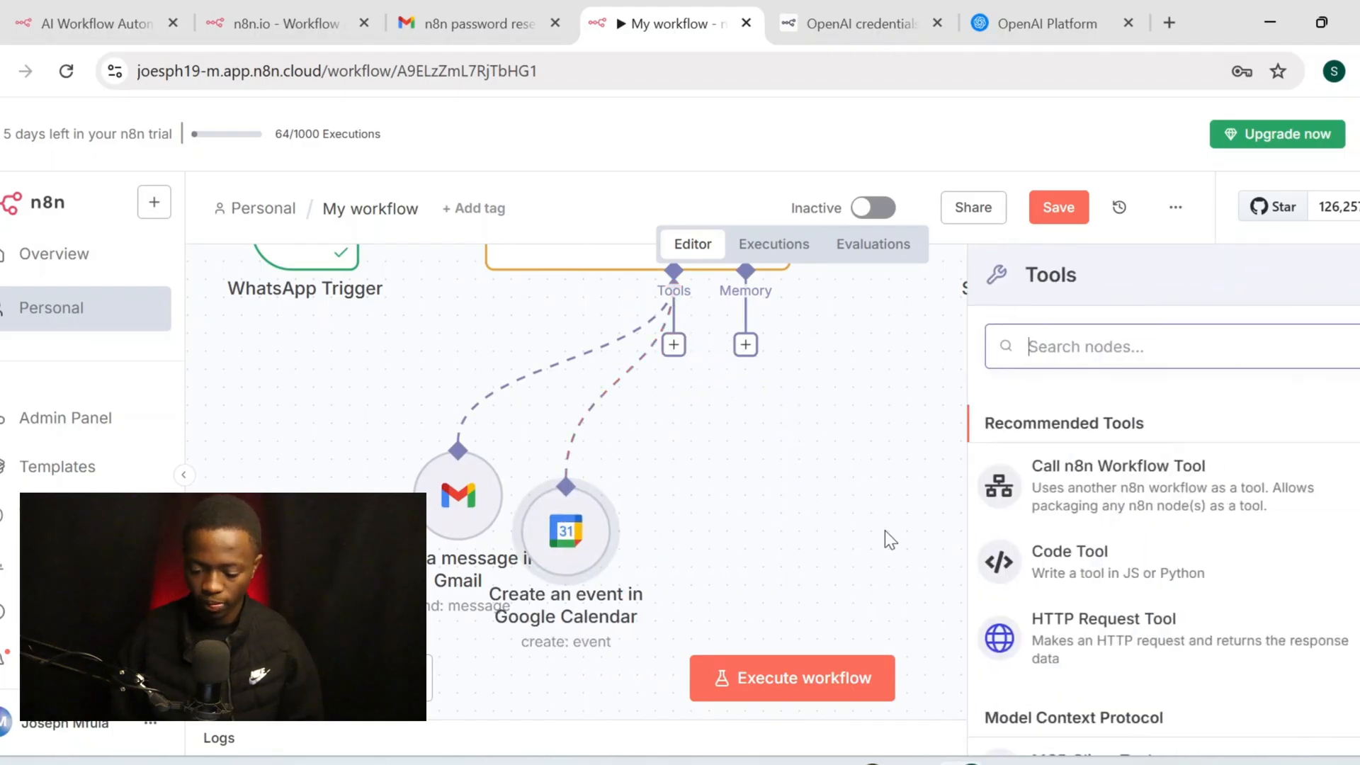
text(ca)
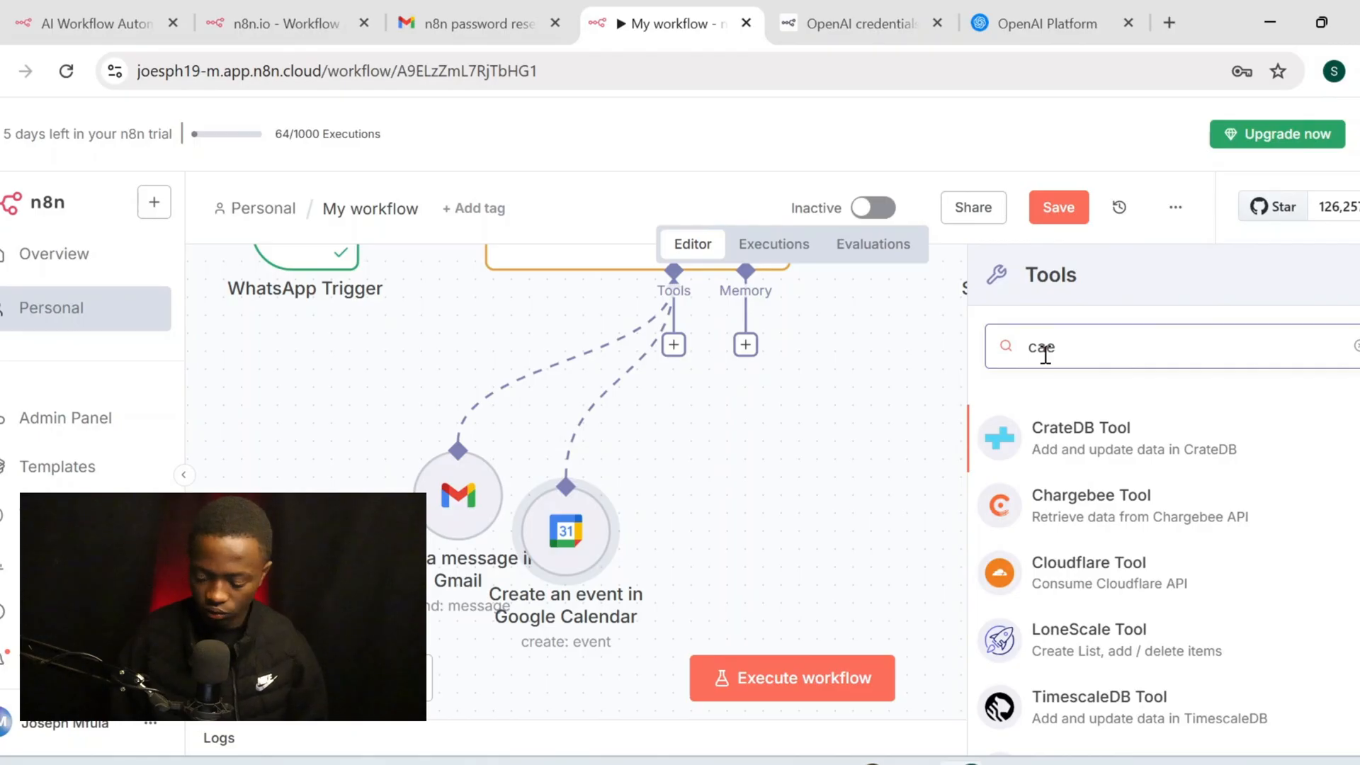
text(lenda)
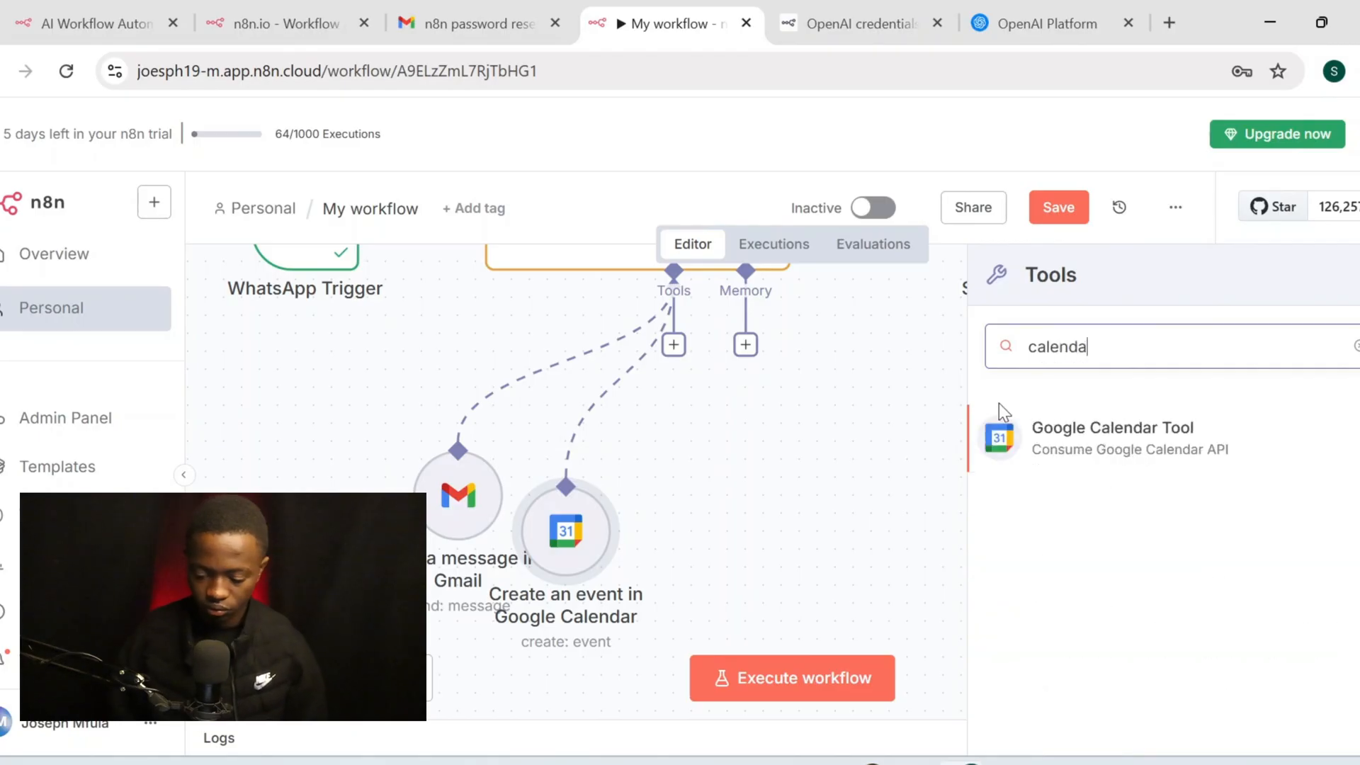
Add another Google Calendar tool and set its operation to Get
click(1034, 433)
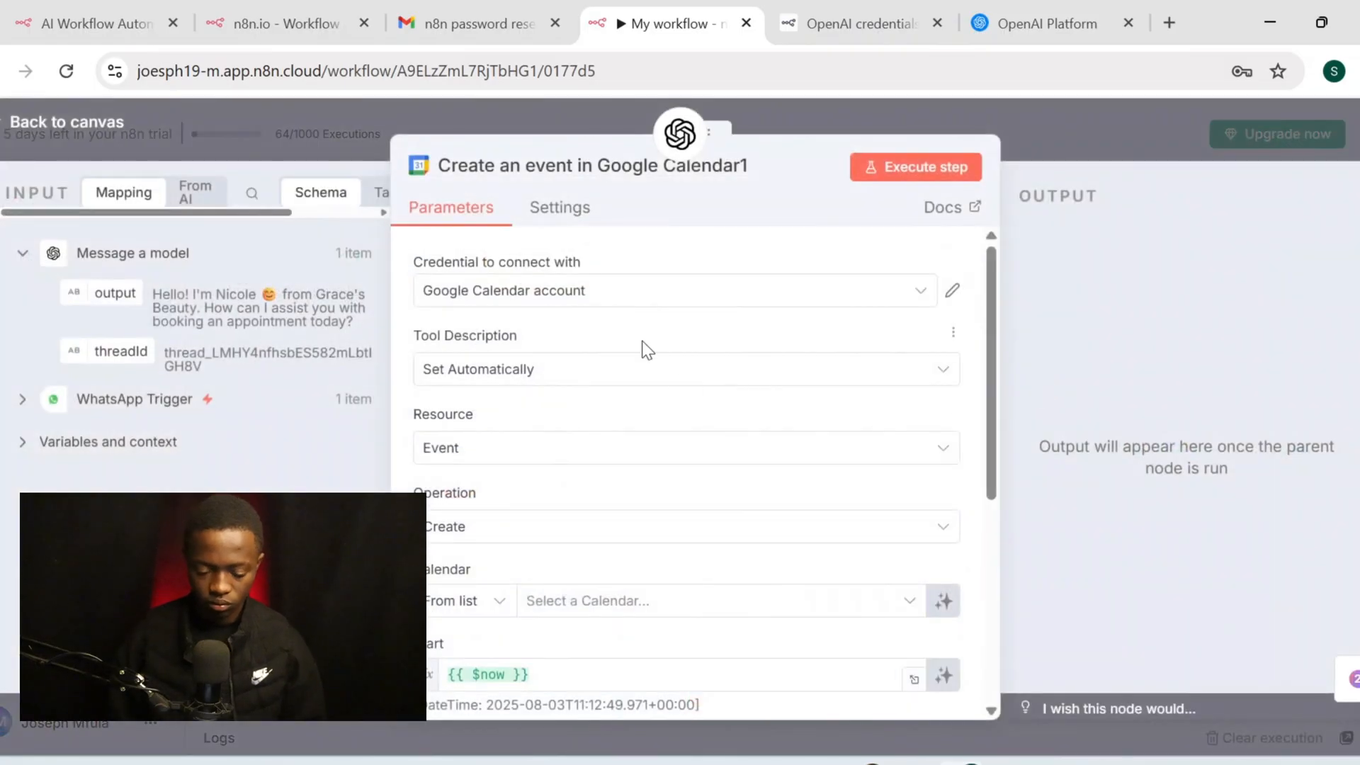
scroll(623, 457, down, 2)
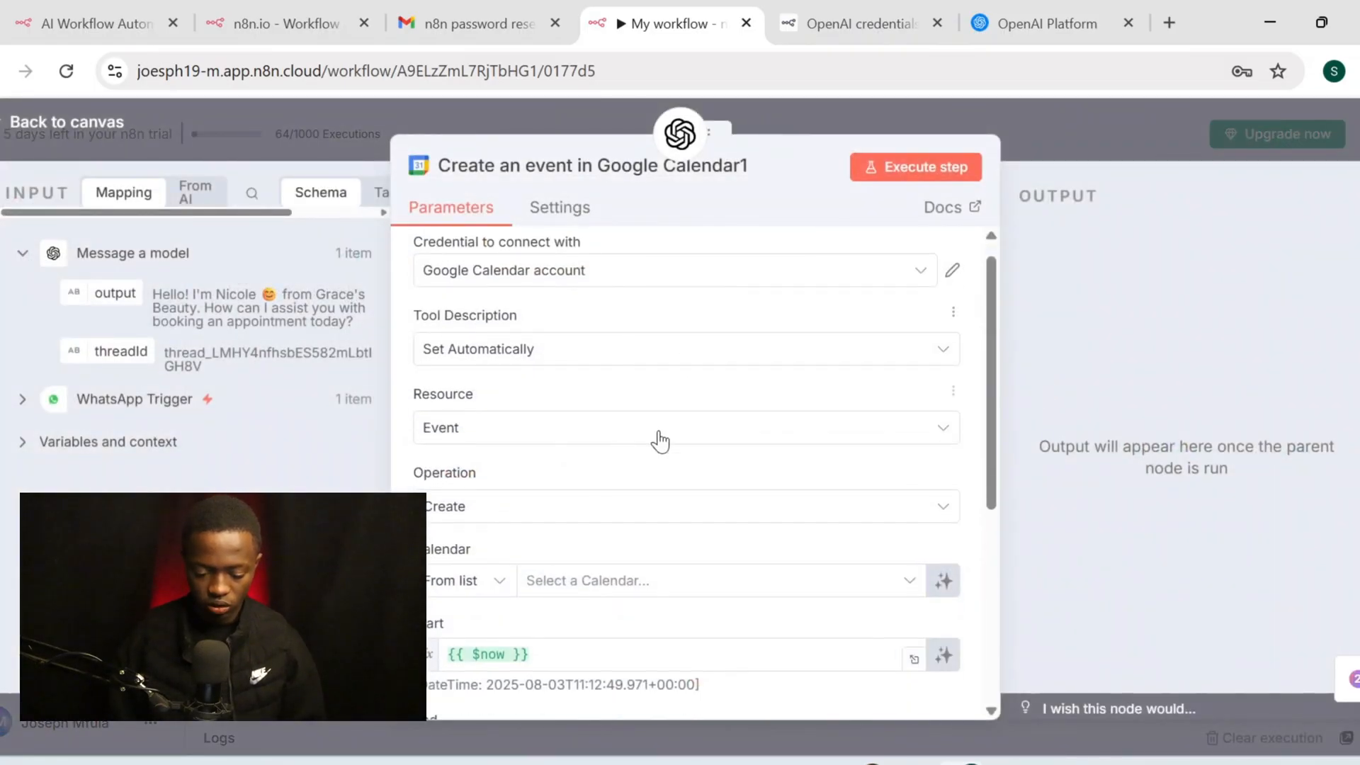
click(673, 451)
click(647, 461)
click(623, 467)
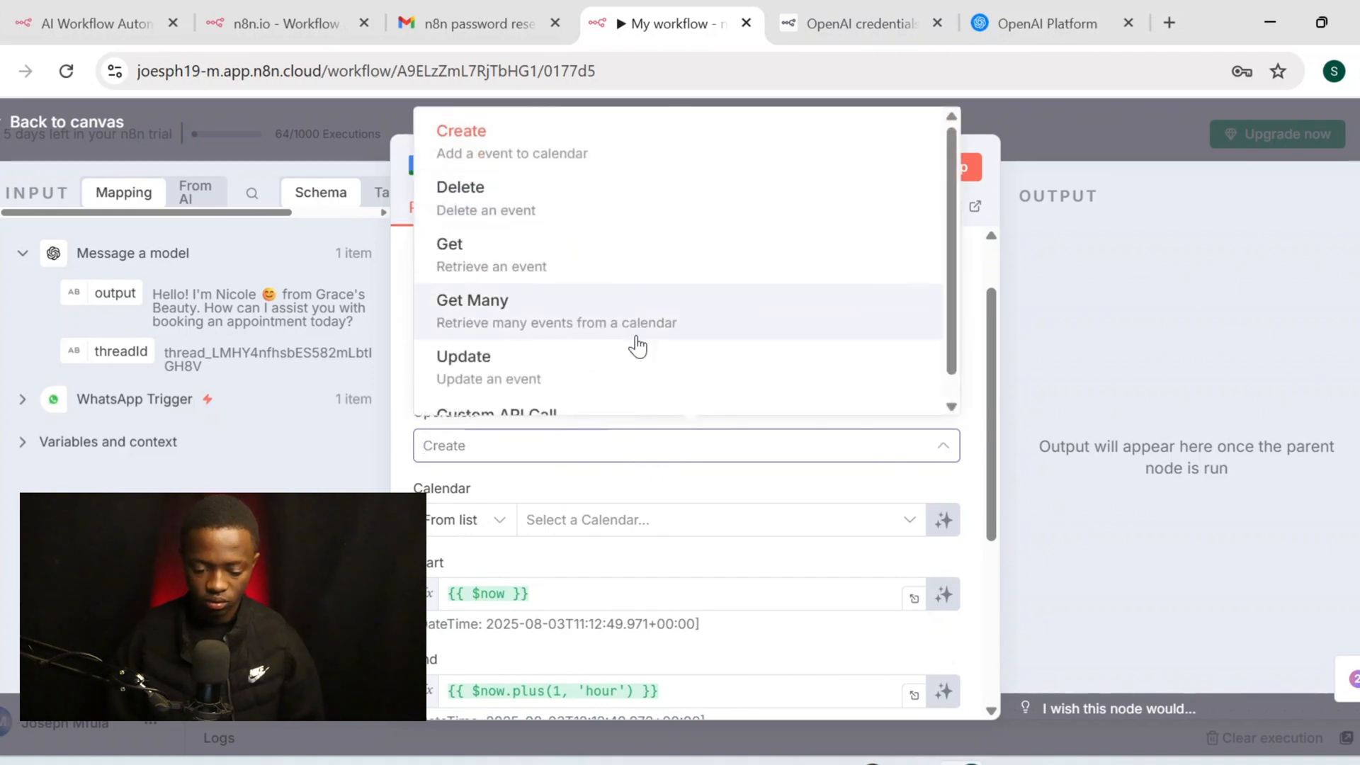
scroll(659, 368, down, 1)
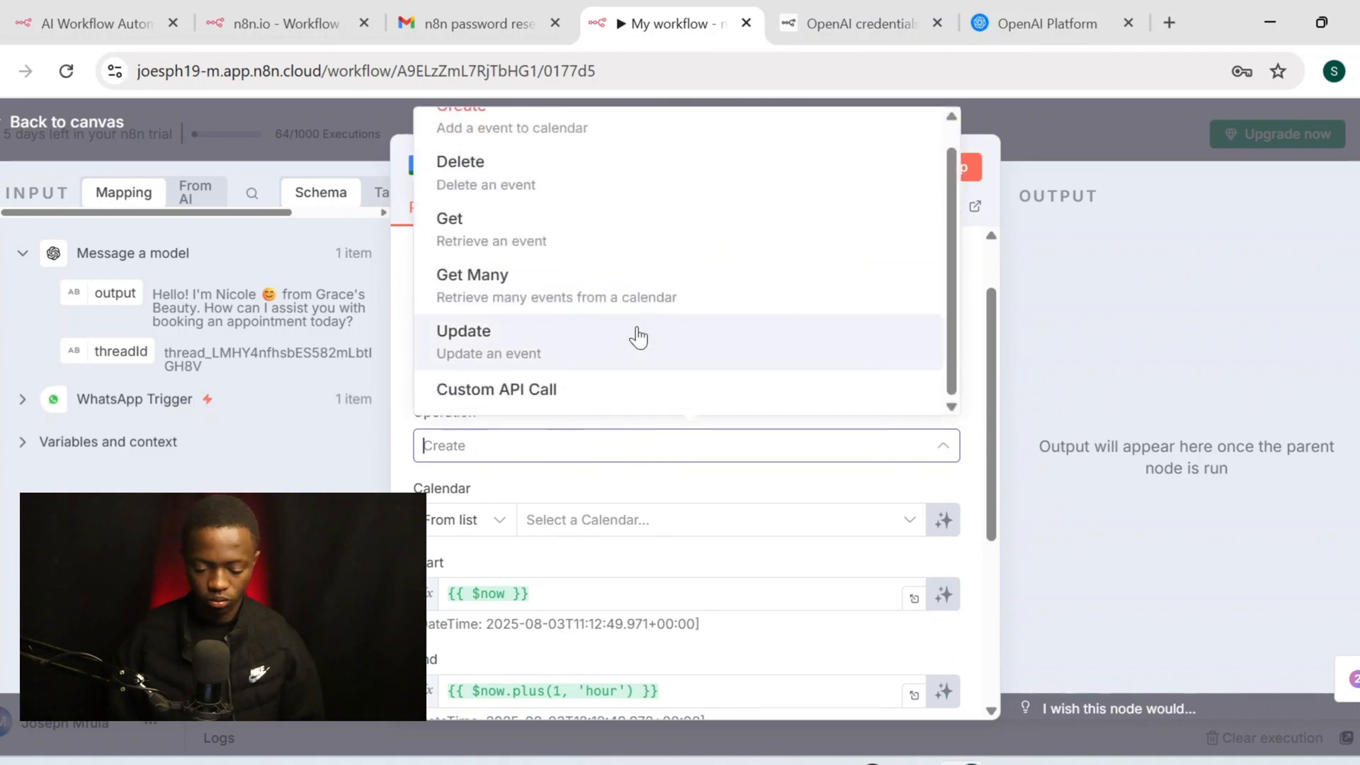
scroll(638, 337, up, 1)
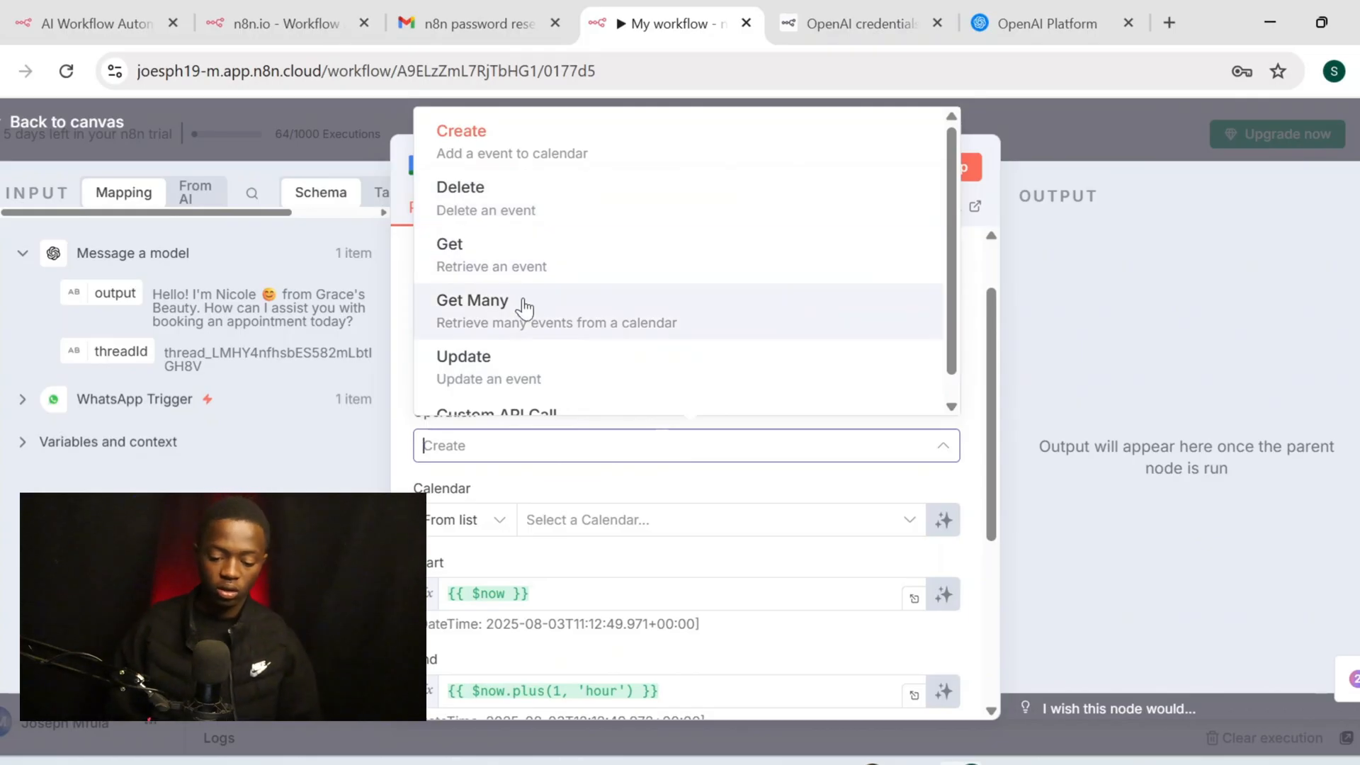
click(559, 227)
Point it at the Gmail account's calendar and make the Event ID model-defined
scroll(605, 419, down, 3)
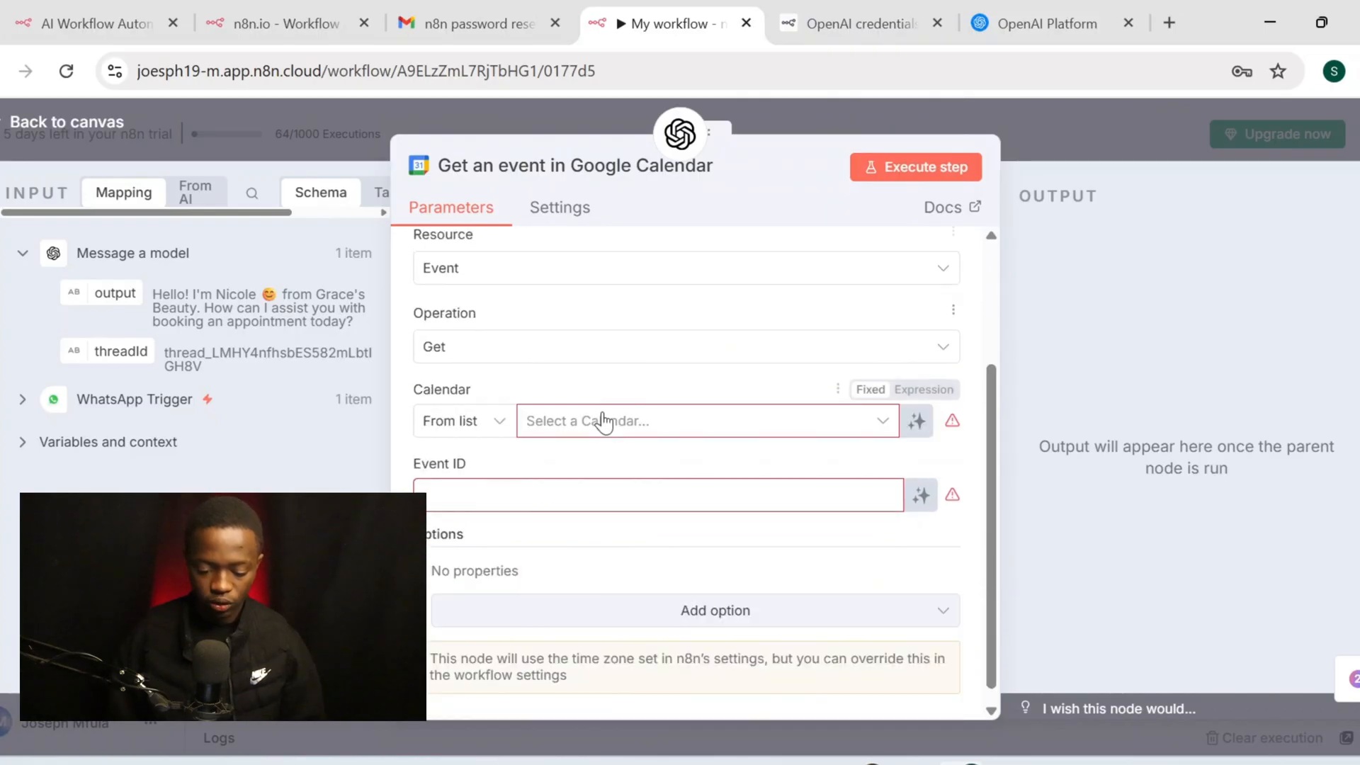
click(625, 423)
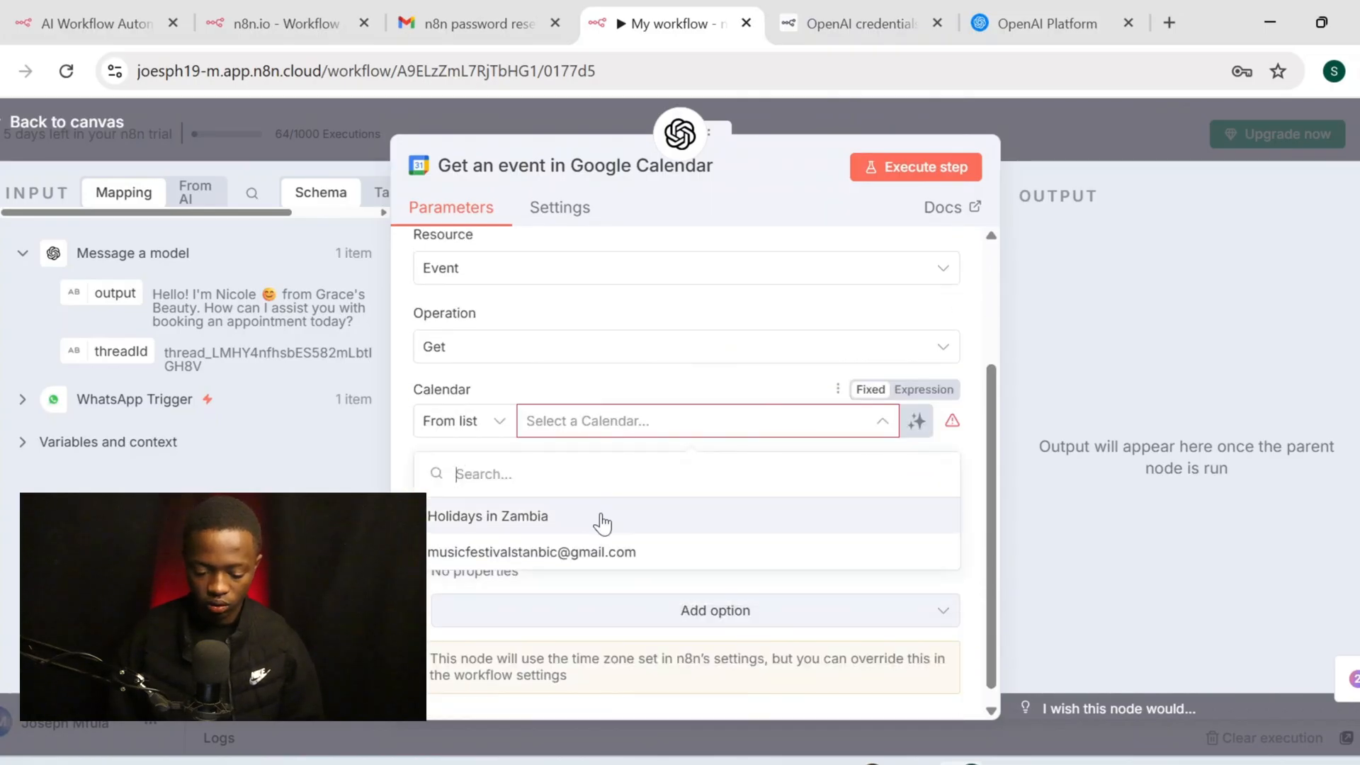
click(600, 552)
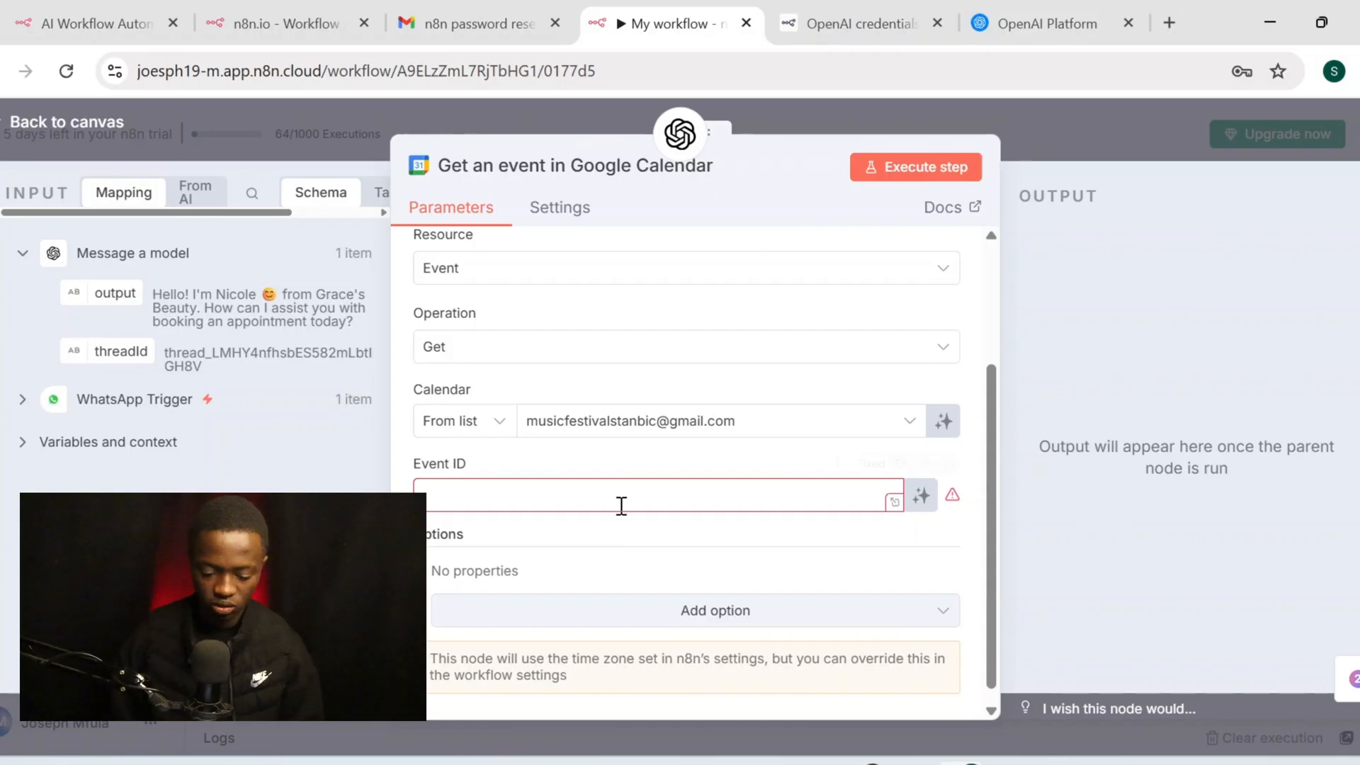
click(921, 495)
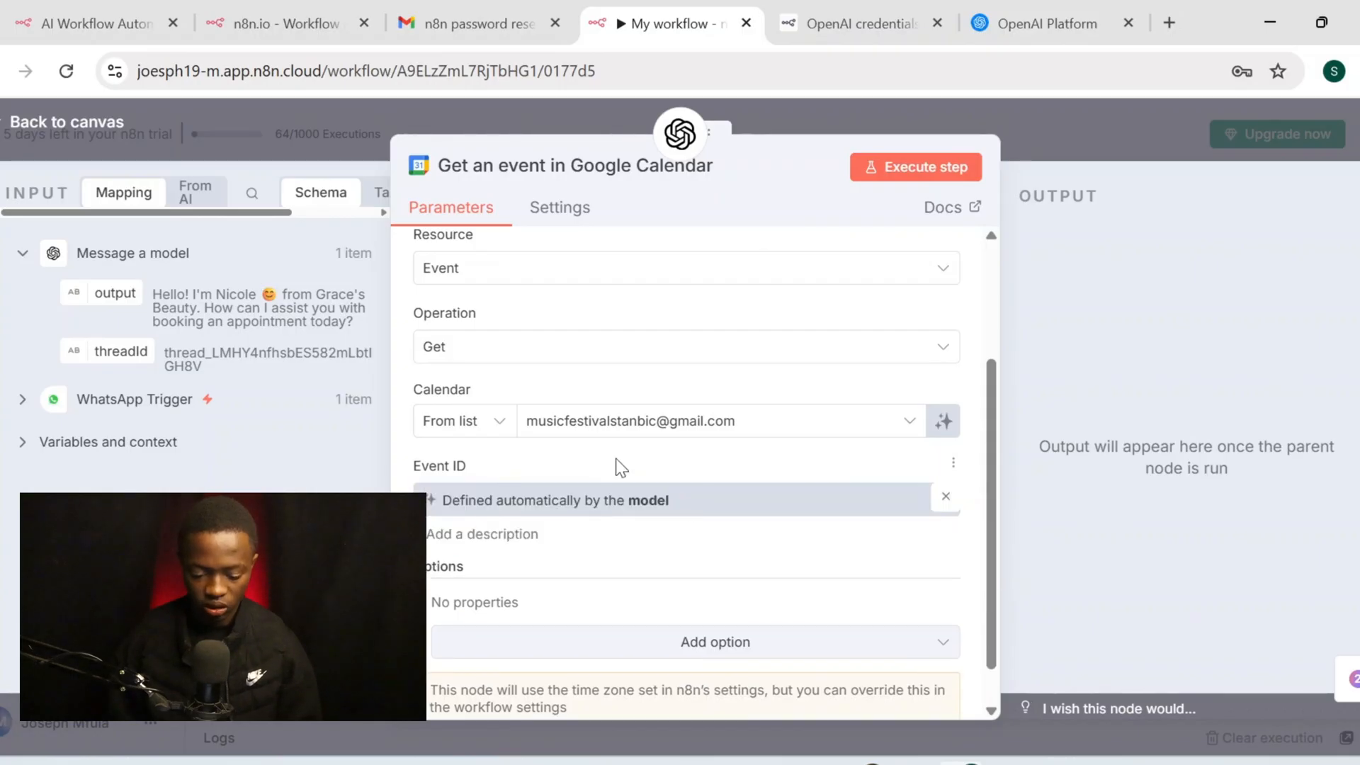
scroll(615, 458, down, 1)
scroll(618, 459, up, 3)
scroll(616, 464, up, 1)
scroll(617, 464, down, 3)
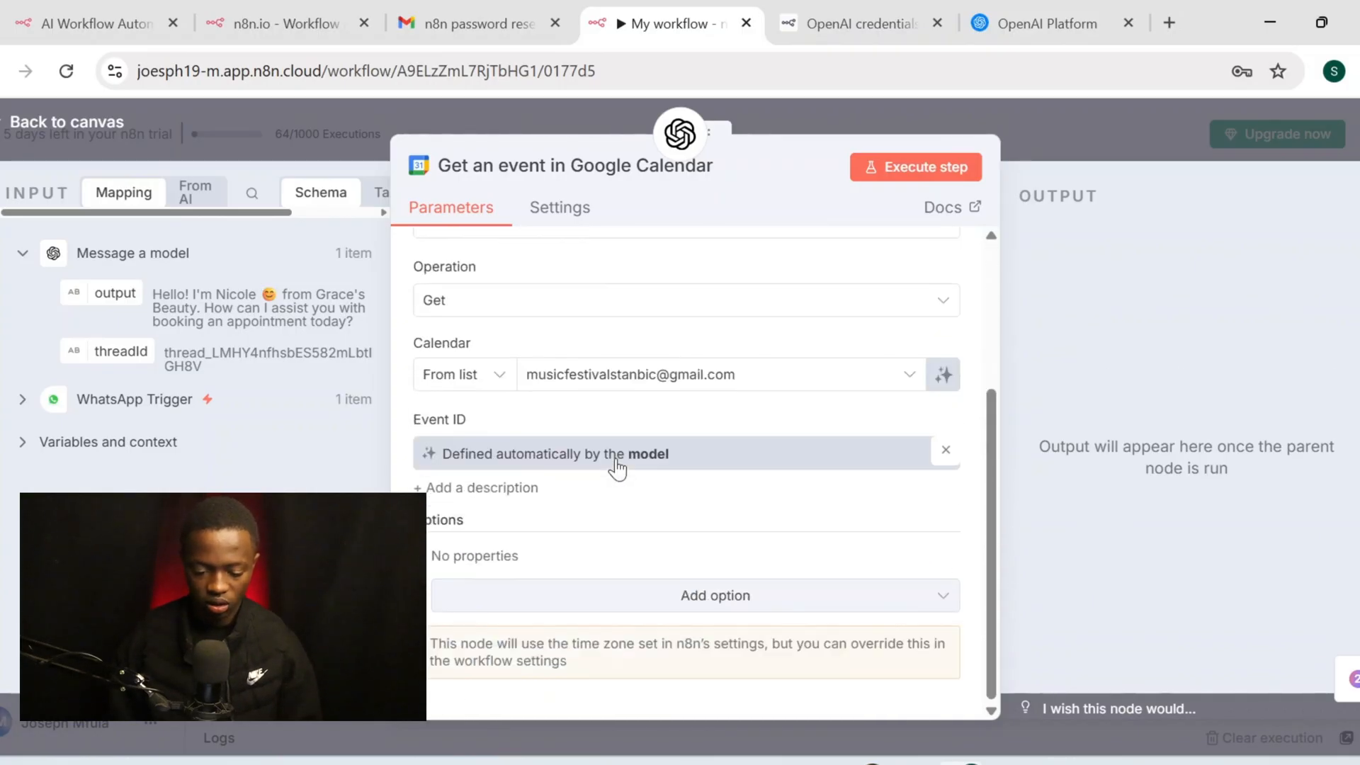
click(91, 126)
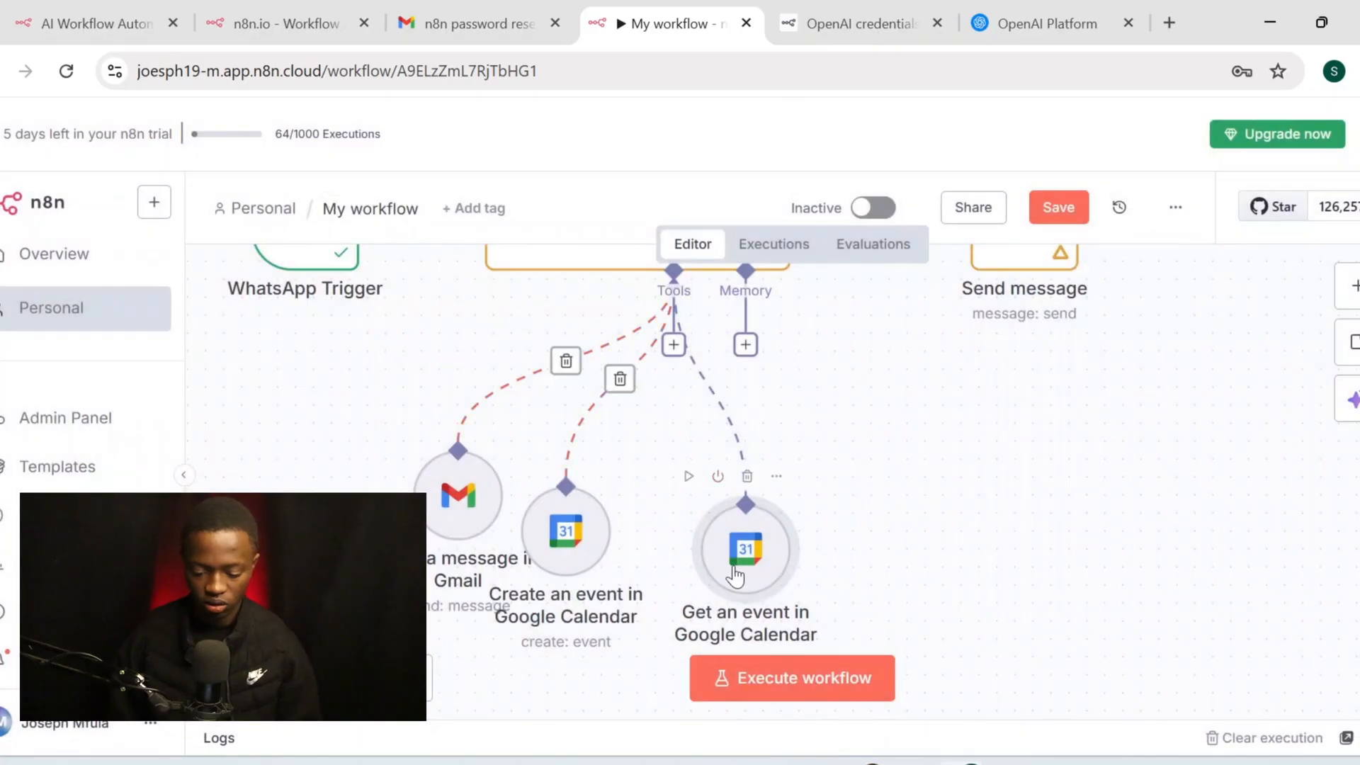
Rearrange the Get an event and Create an event nodes on the canvas
drag(779, 571, 961, 554)
drag(595, 542, 844, 561)
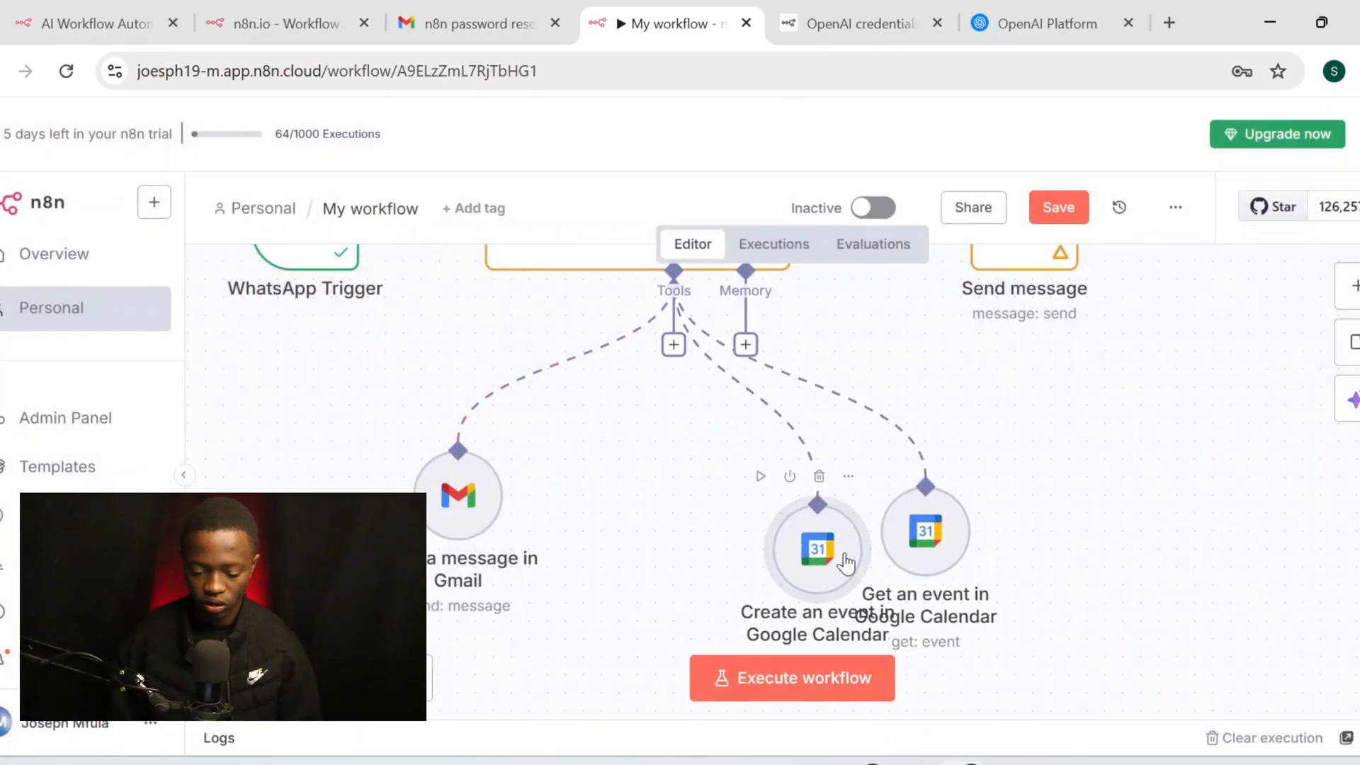
drag(925, 553, 1050, 534)
drag(827, 548, 863, 548)
drag(863, 549, 863, 513)
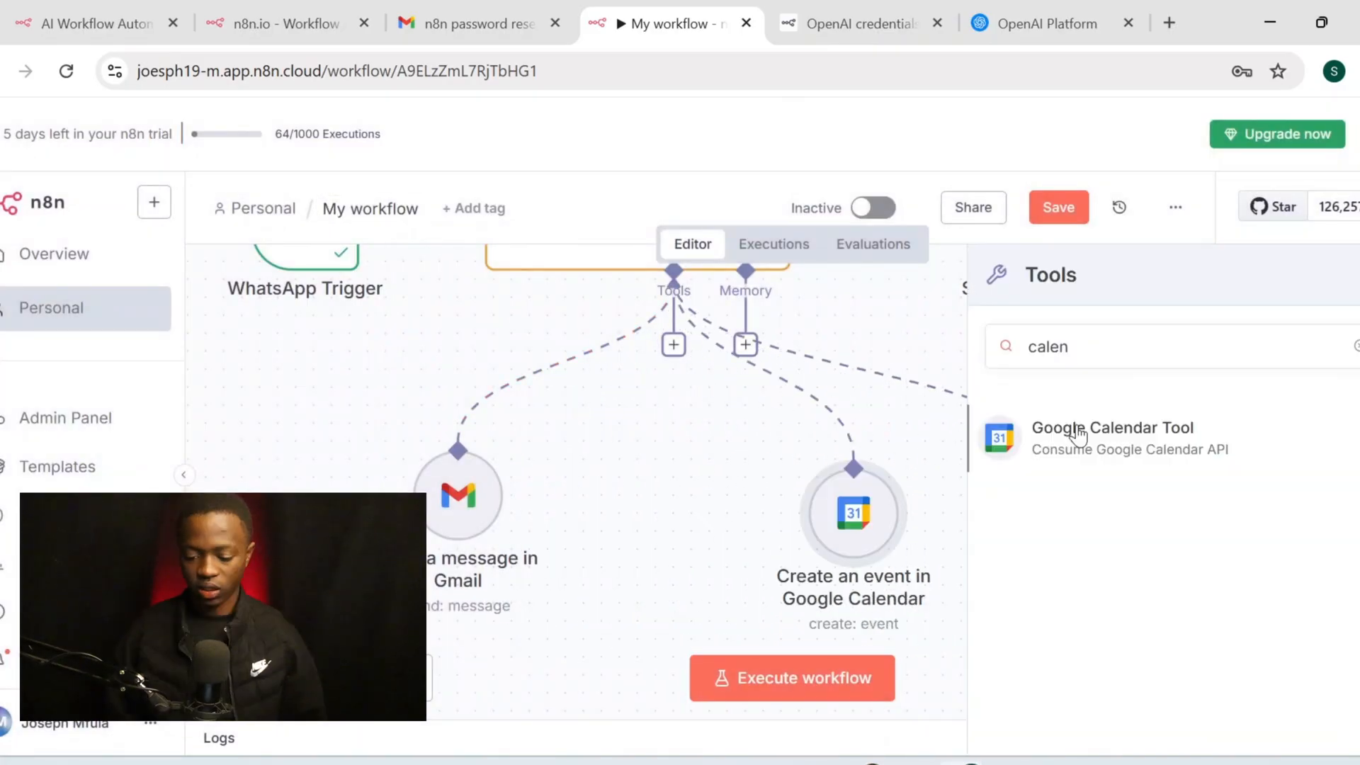
Add a Google Calendar Delete tool on the Gmail calendar with a model-defined Event ID
click(1078, 433)
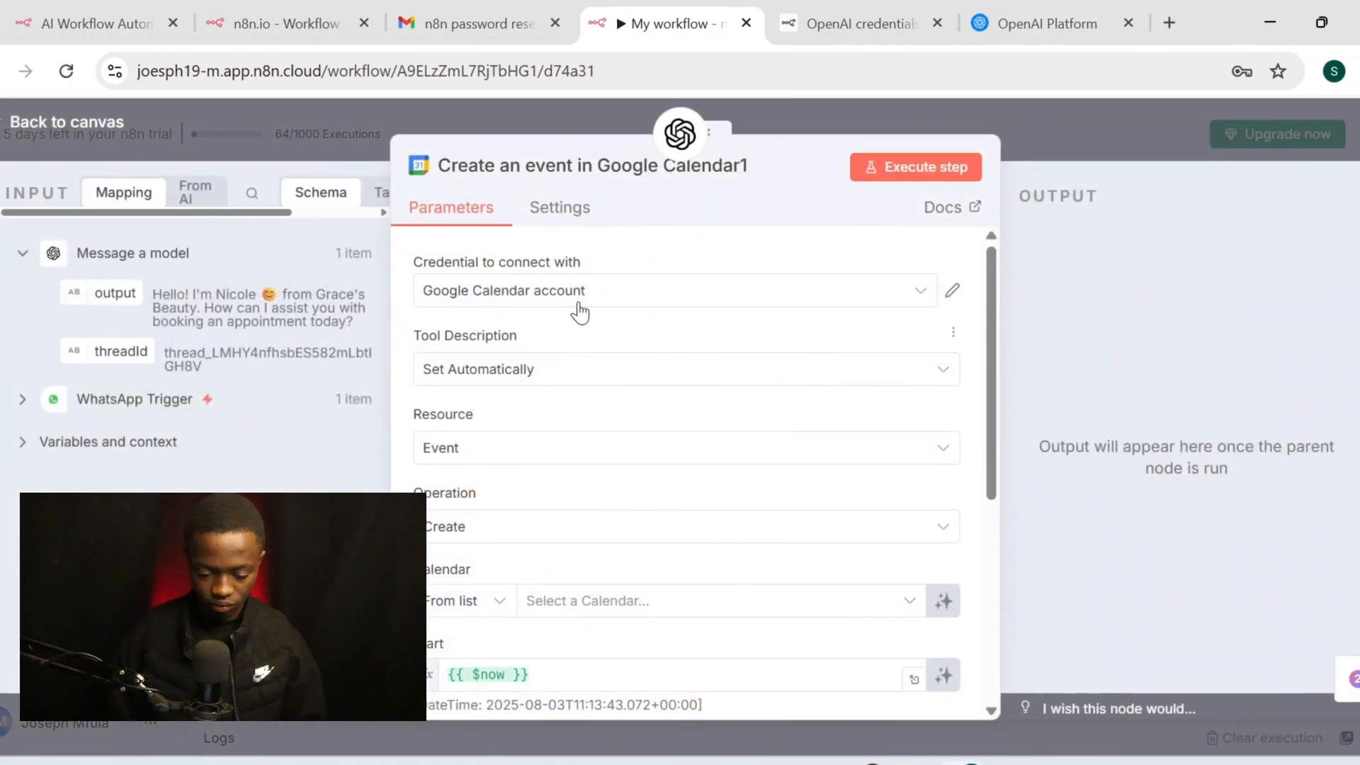
scroll(631, 440, down, 1)
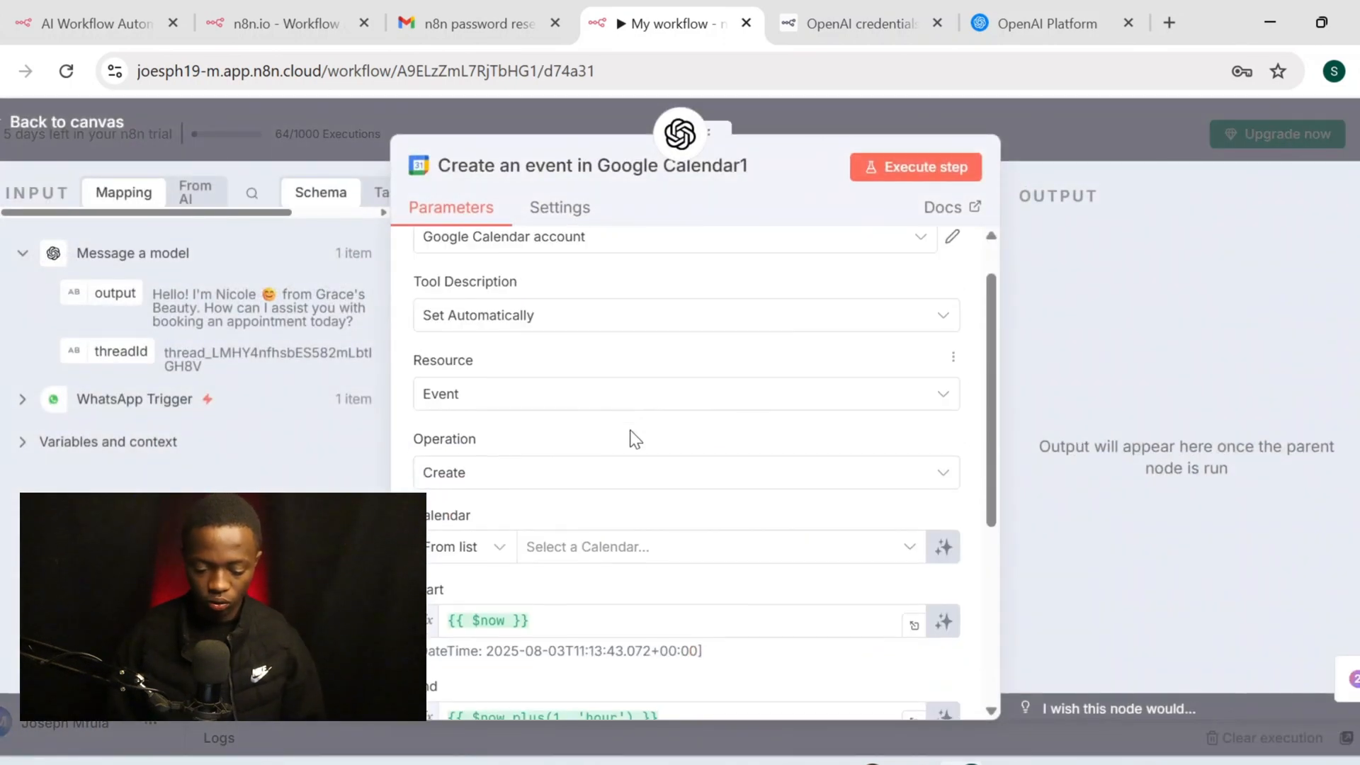
click(588, 475)
click(614, 229)
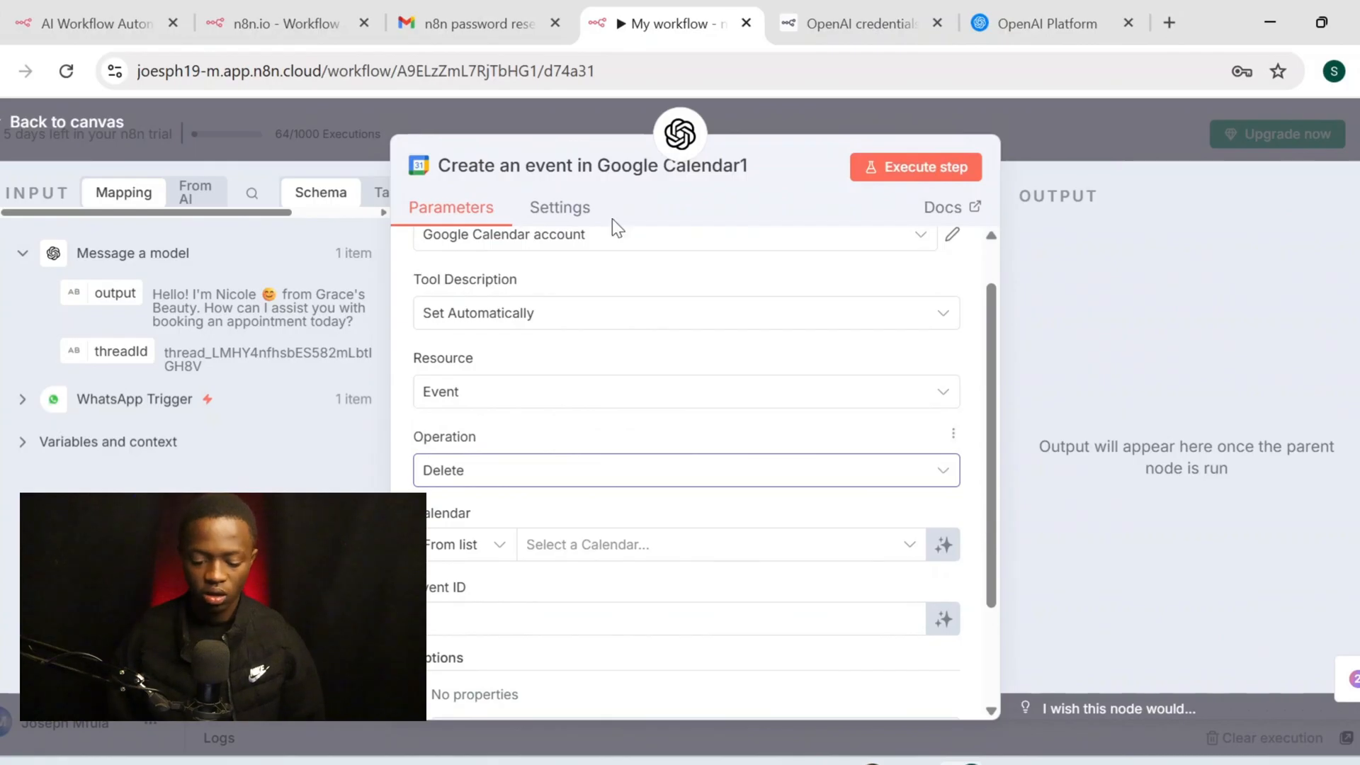
scroll(619, 532, down, 2)
click(694, 452)
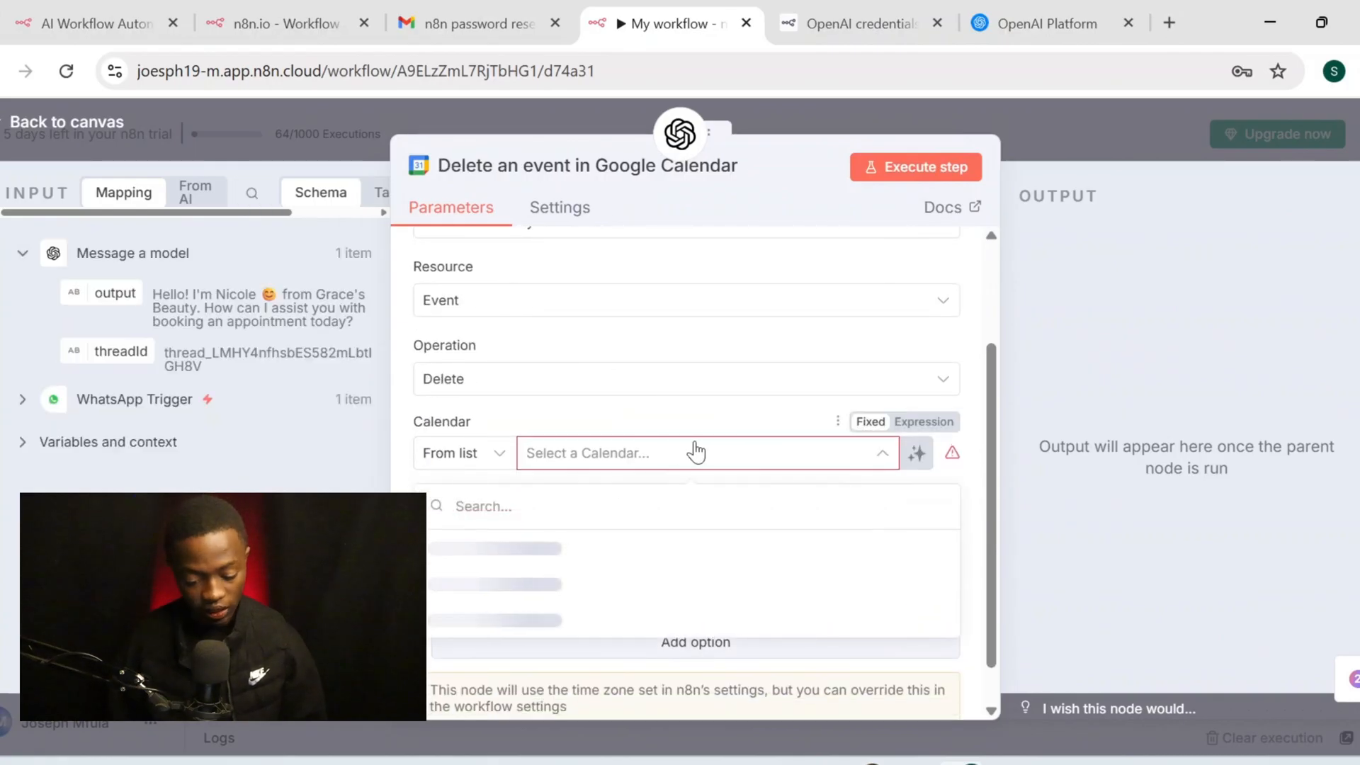
click(597, 584)
click(921, 528)
scroll(546, 376, up, 3)
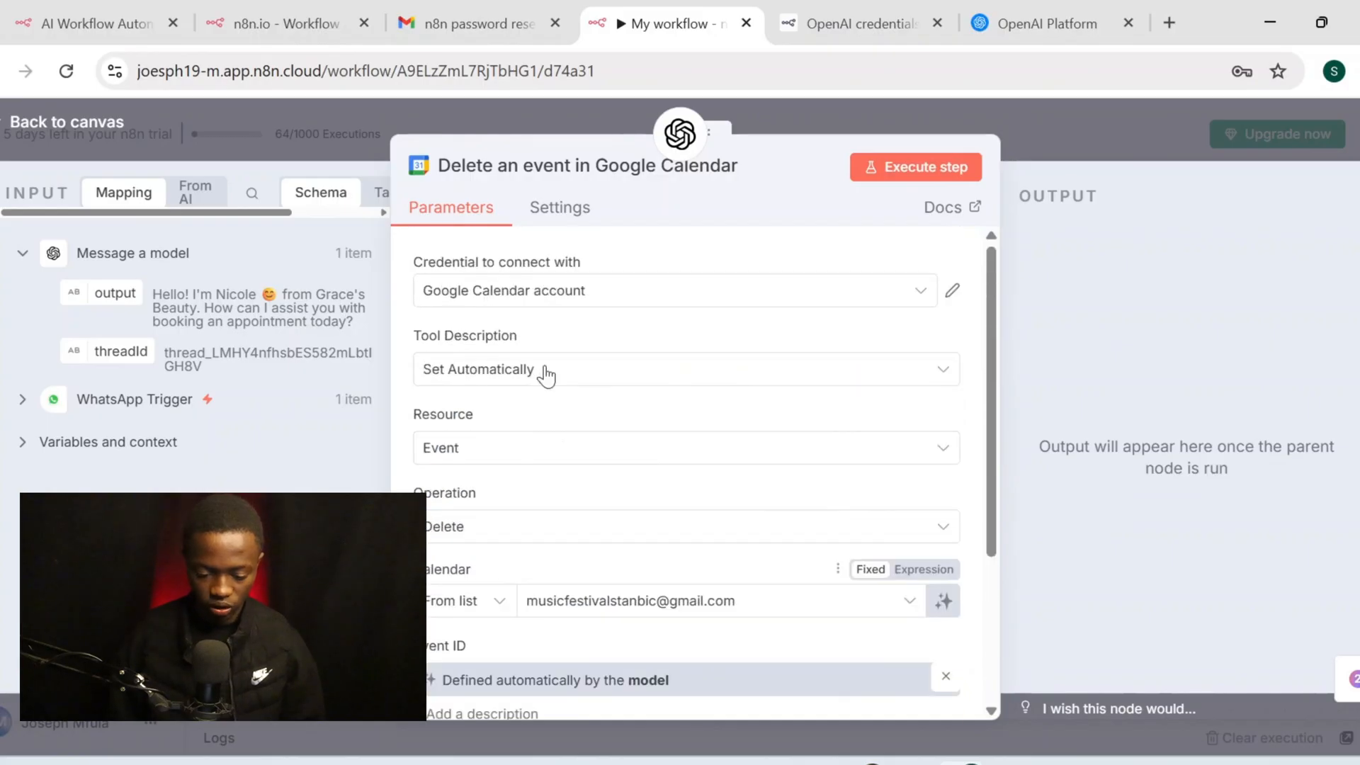
Place the Create an event and Delete an event nodes beside Get an event
click(91, 135)
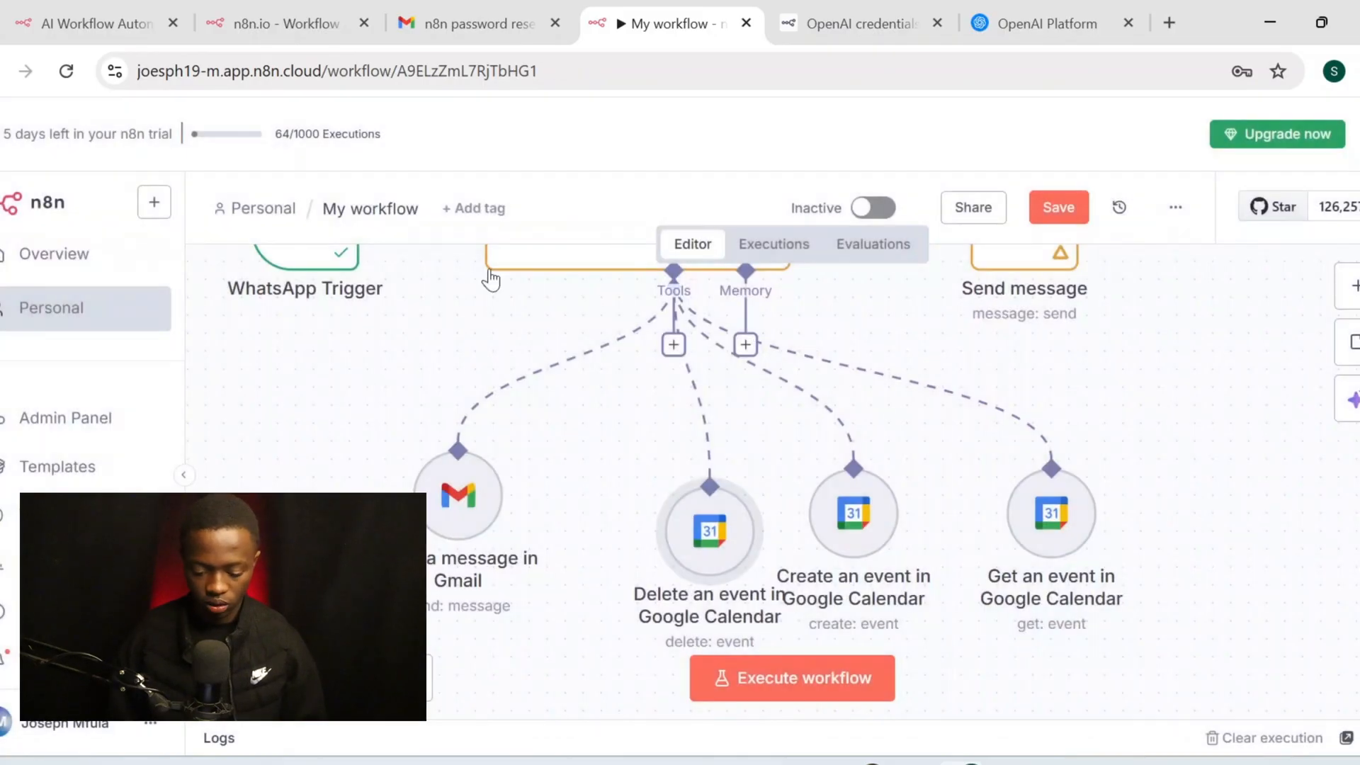
drag(847, 517, 1044, 482)
drag(694, 546, 879, 527)
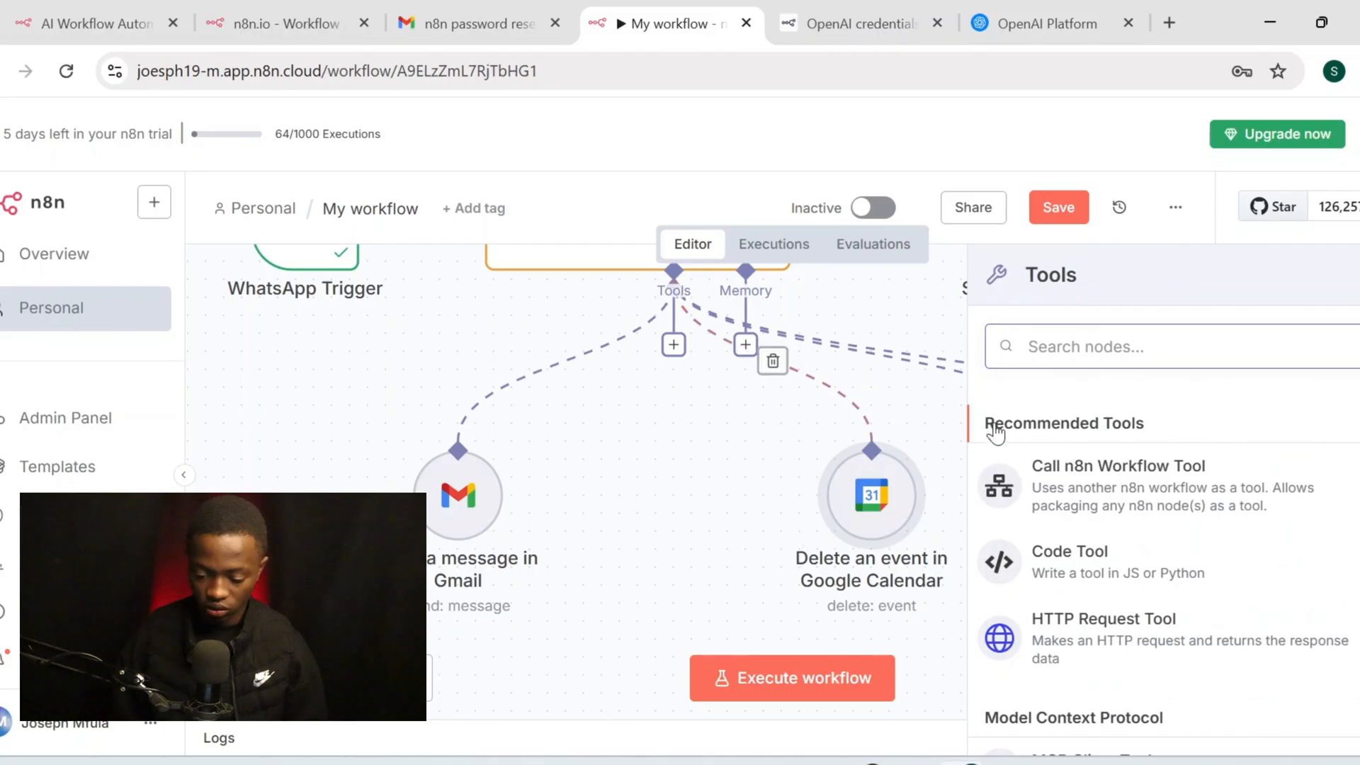
Search 'cale' and add a Google Calendar tool with the Update operation
text(cal)
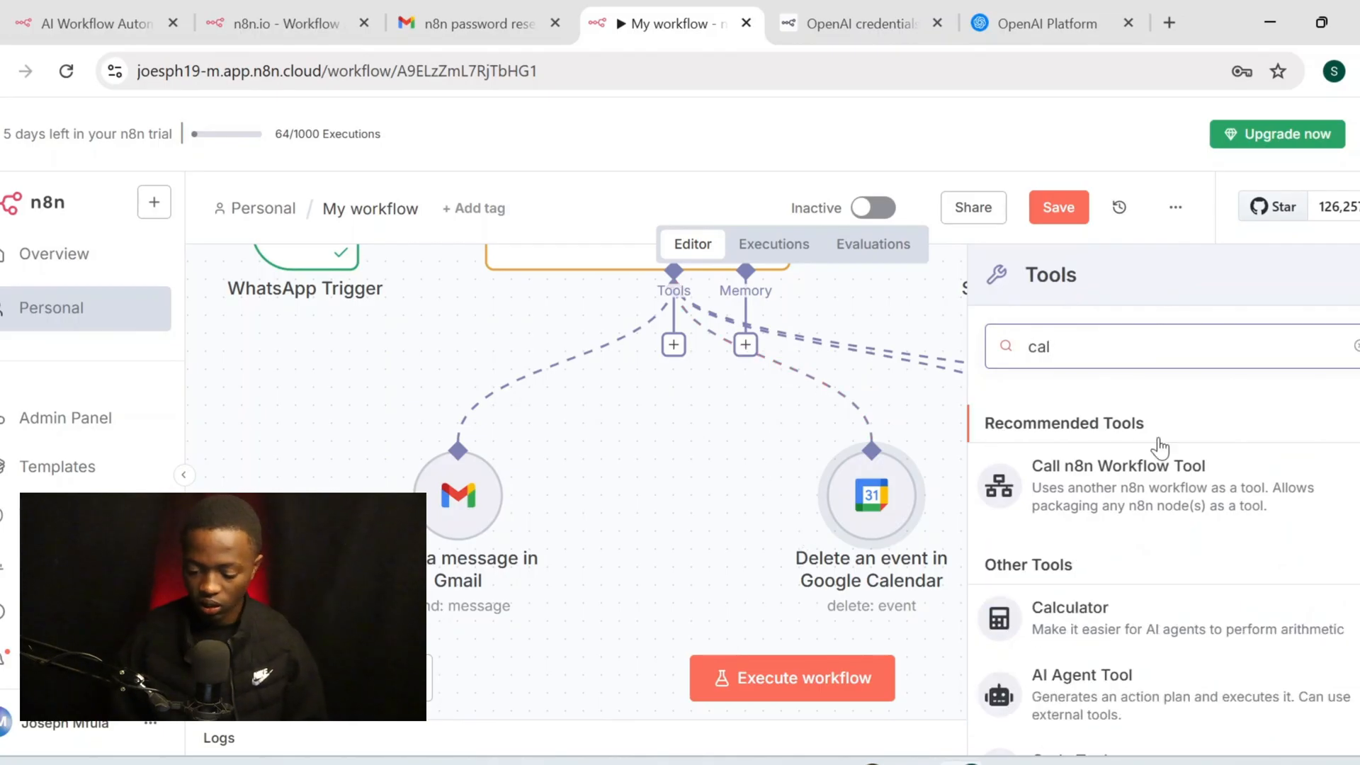
scroll(1155, 445, down, 3)
text(e)
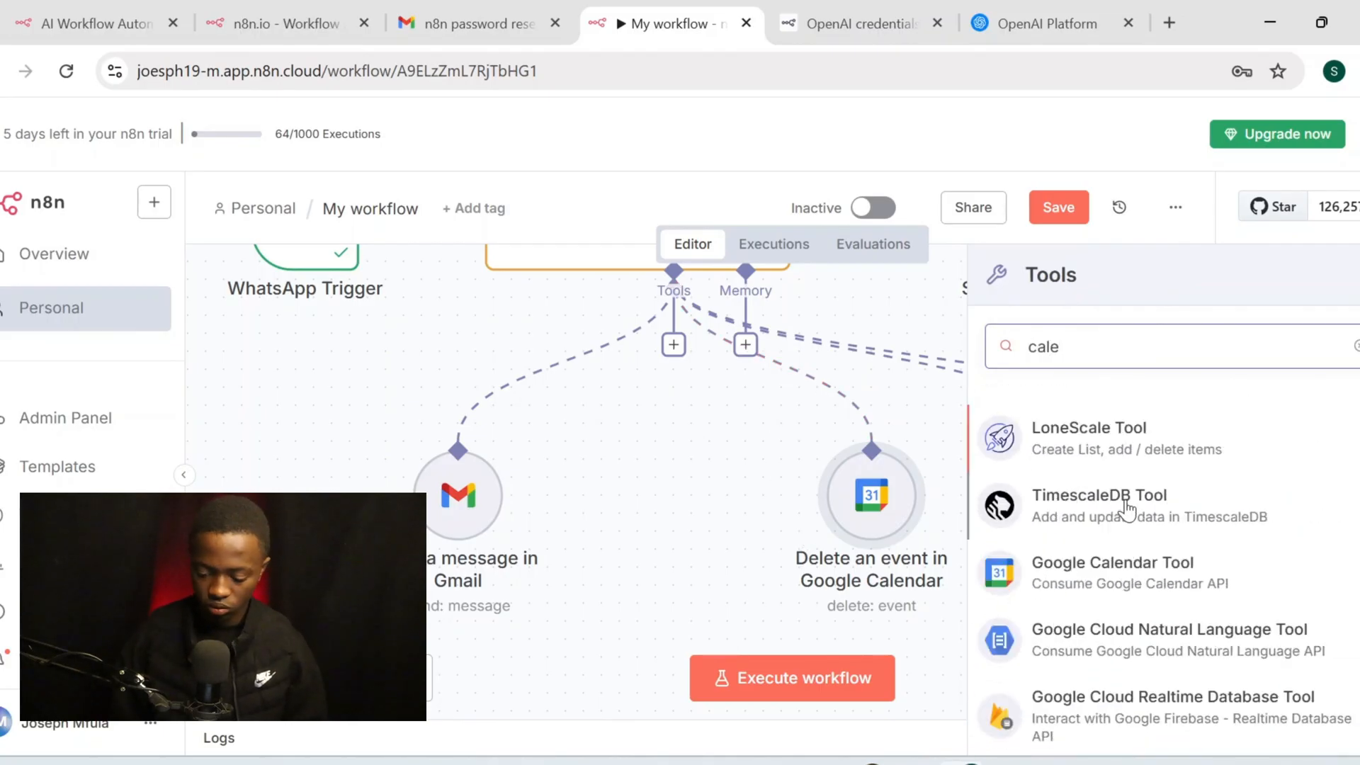
click(1115, 576)
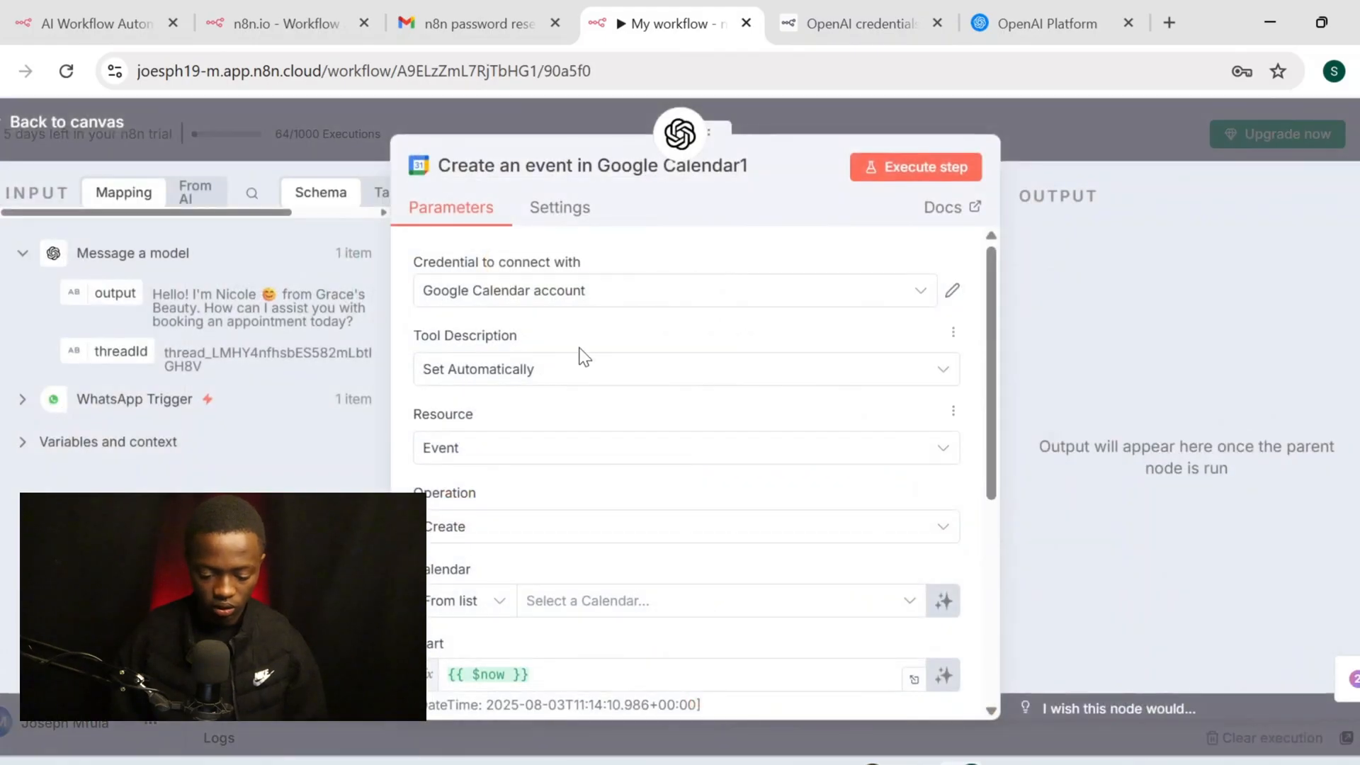
scroll(581, 355, down, 1)
click(563, 492)
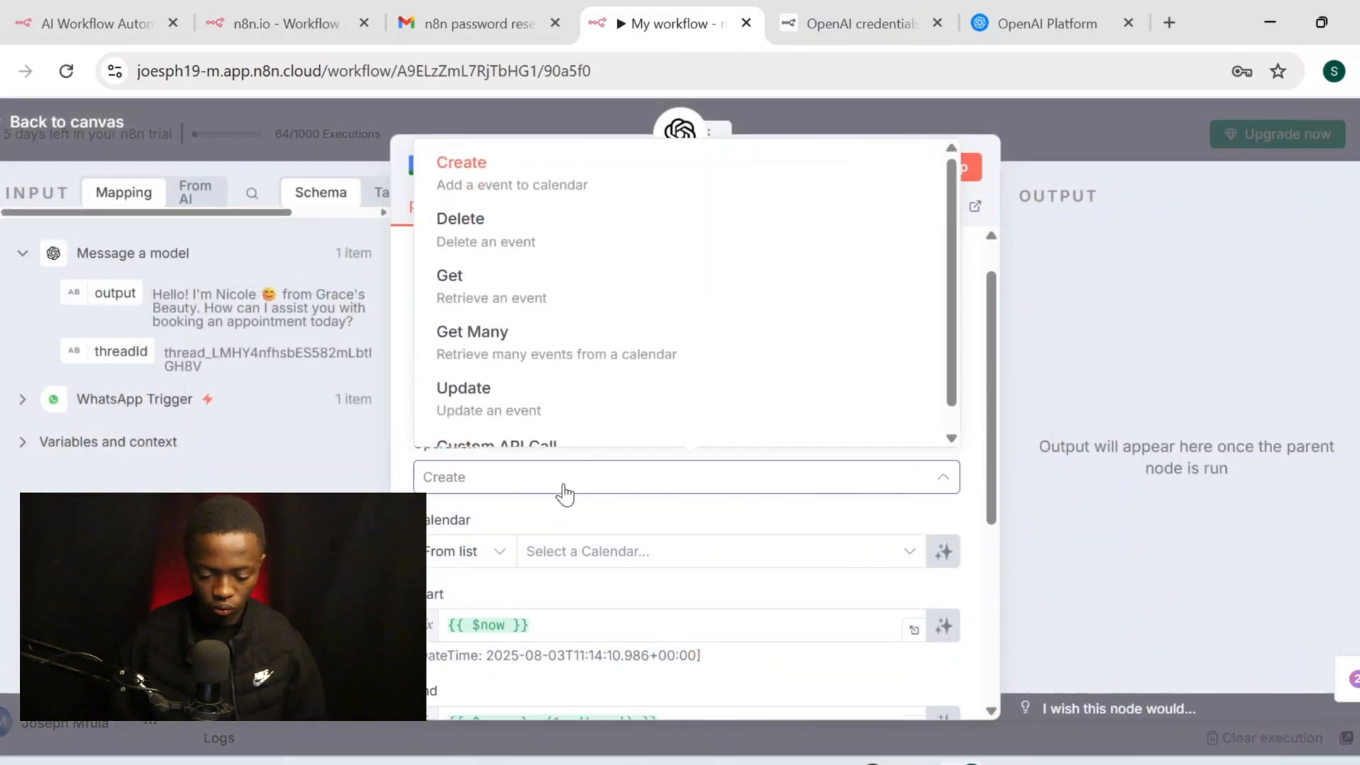
scroll(632, 394, down, 1)
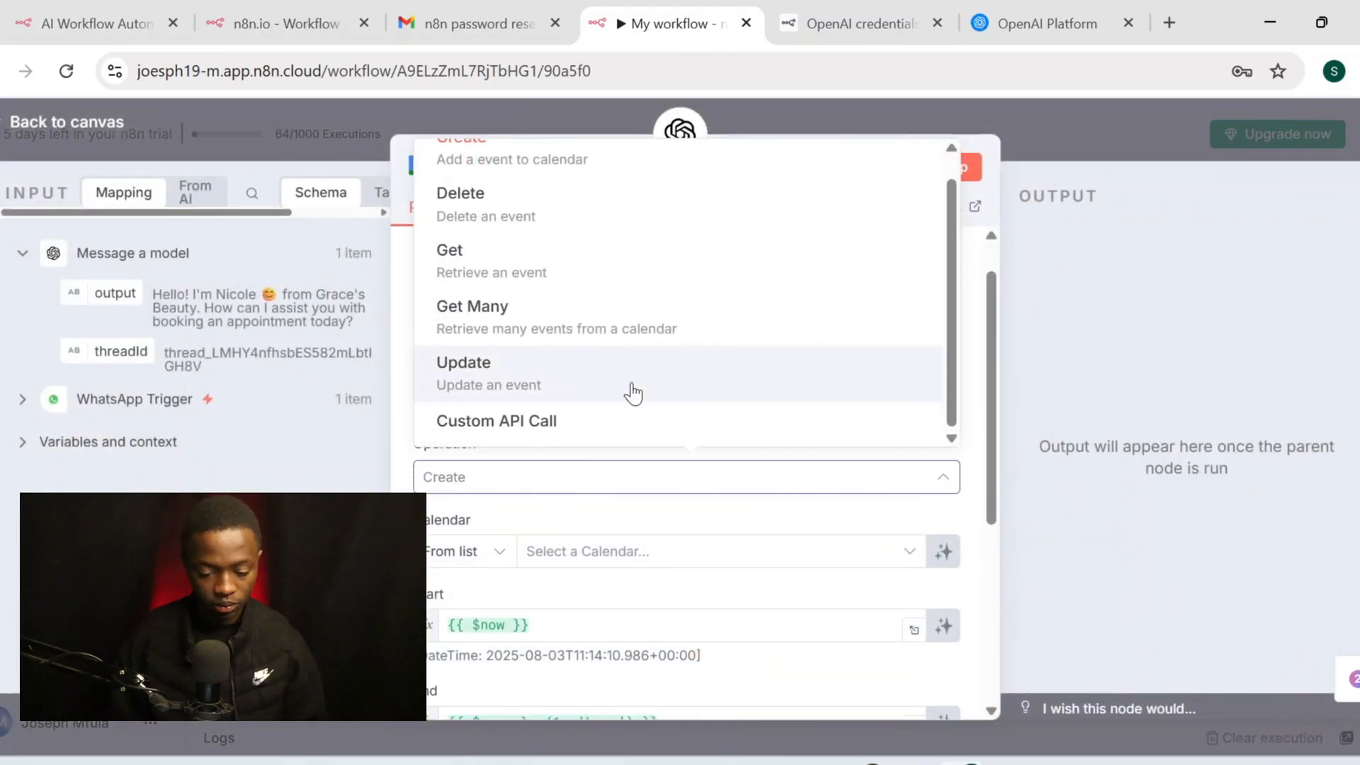
click(633, 386)
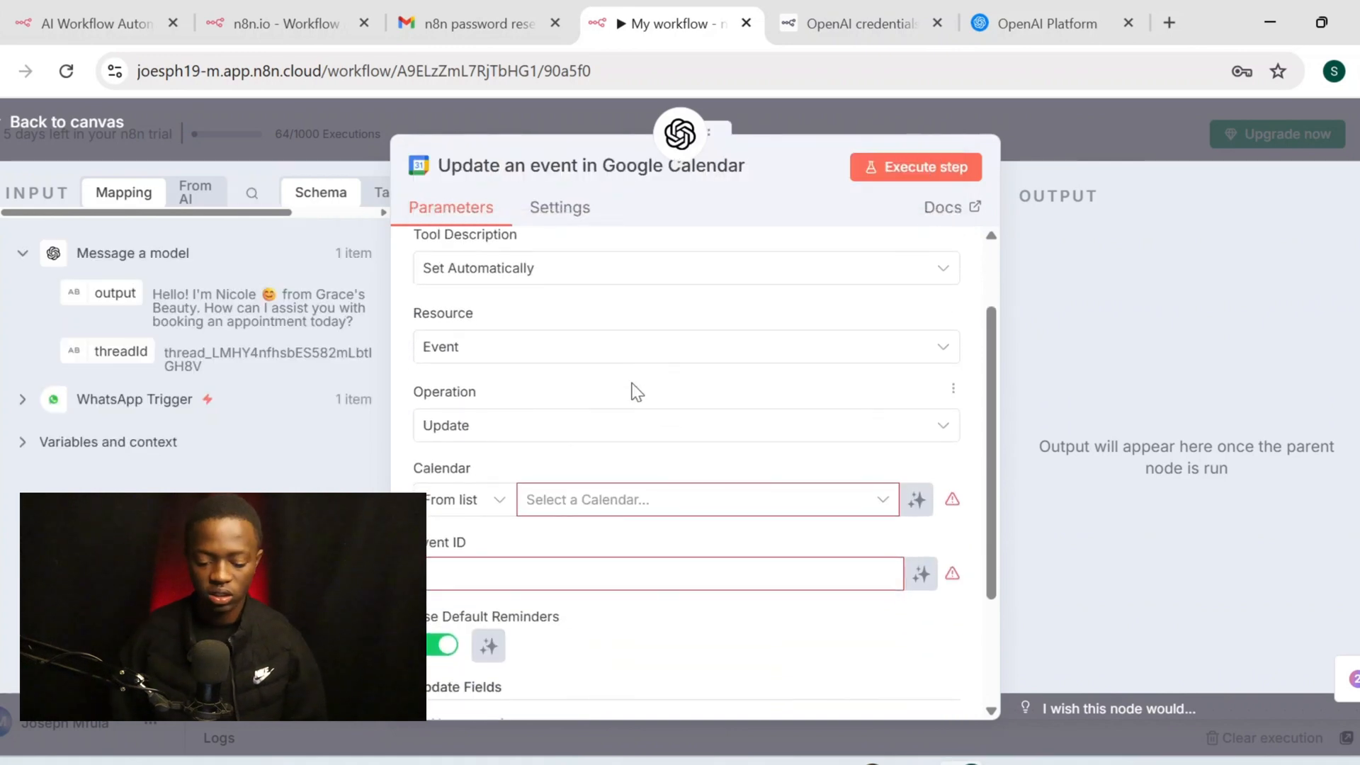
Use the Gmail account's calendar and leave the Event ID to the model
scroll(636, 392, down, 1)
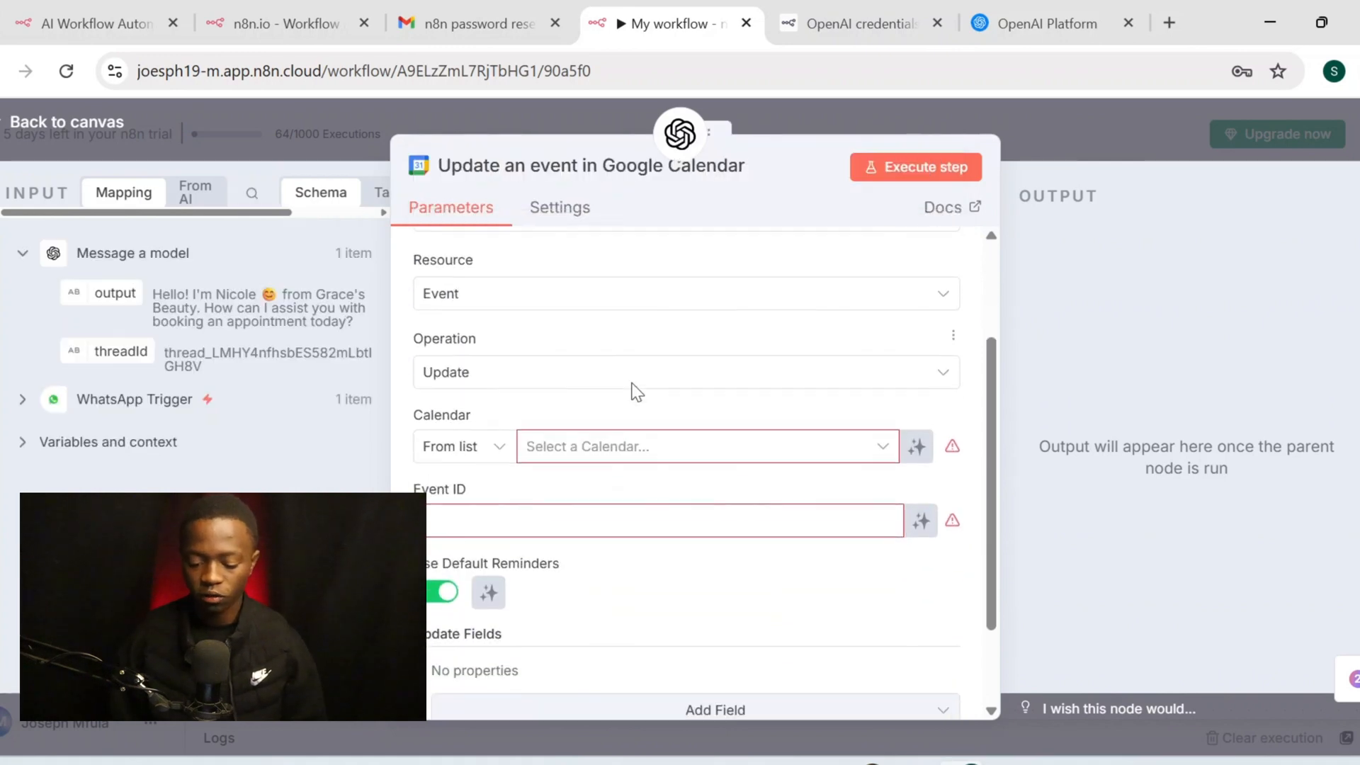
click(694, 433)
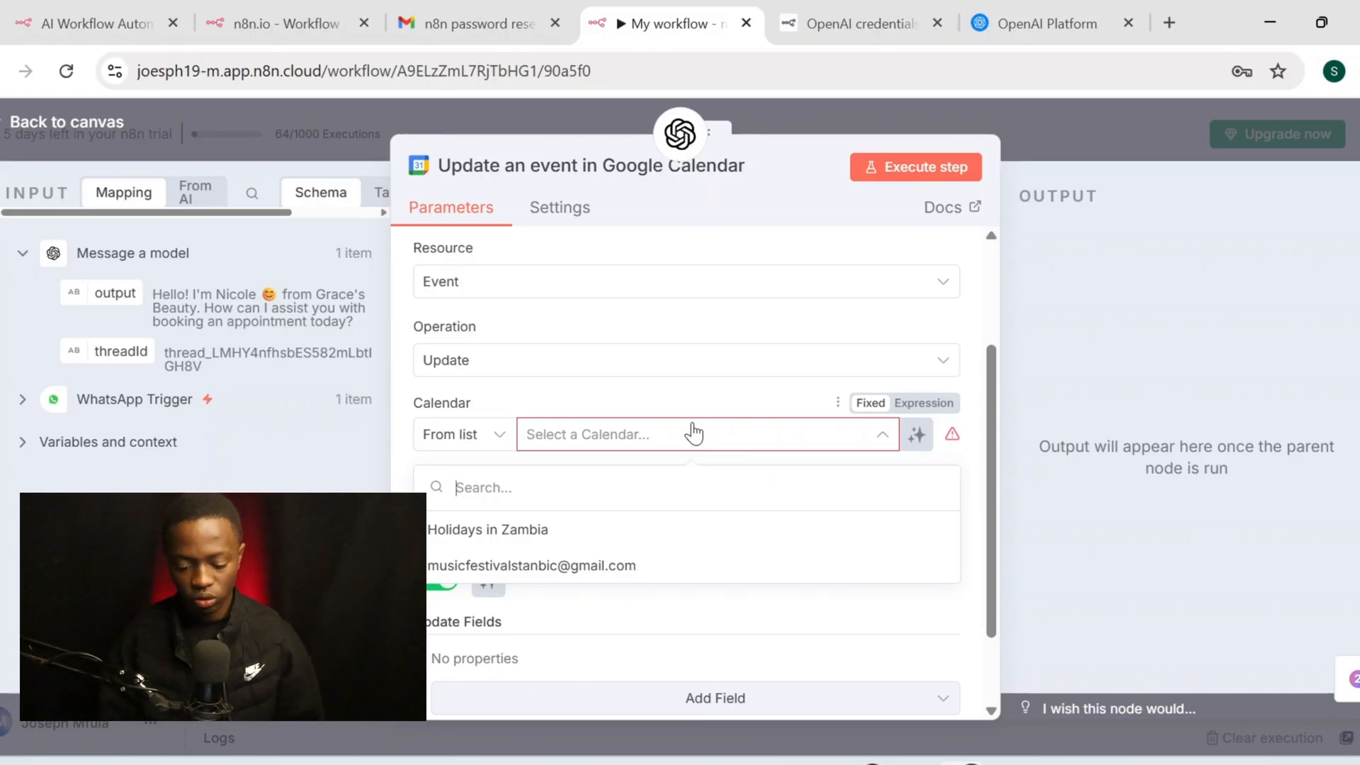
click(566, 565)
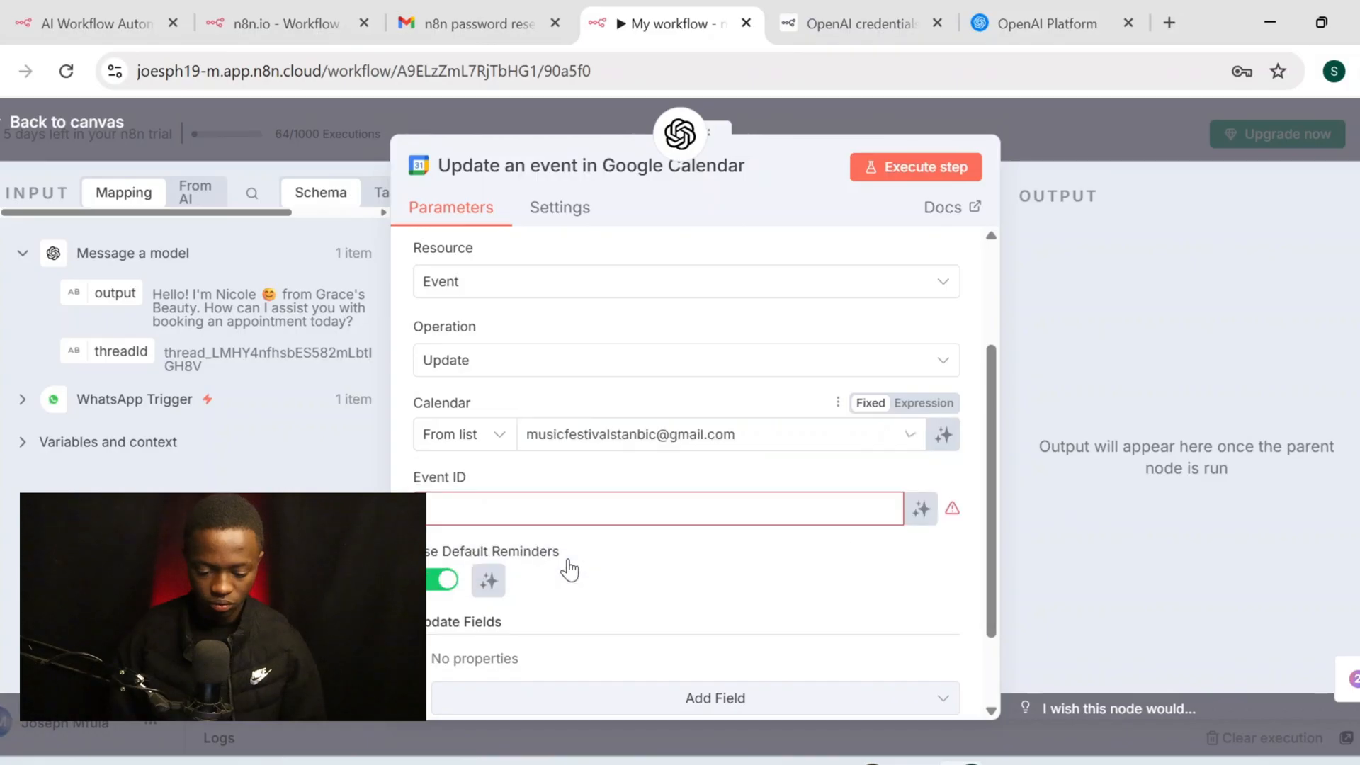
scroll(588, 312, down, 2)
click(922, 404)
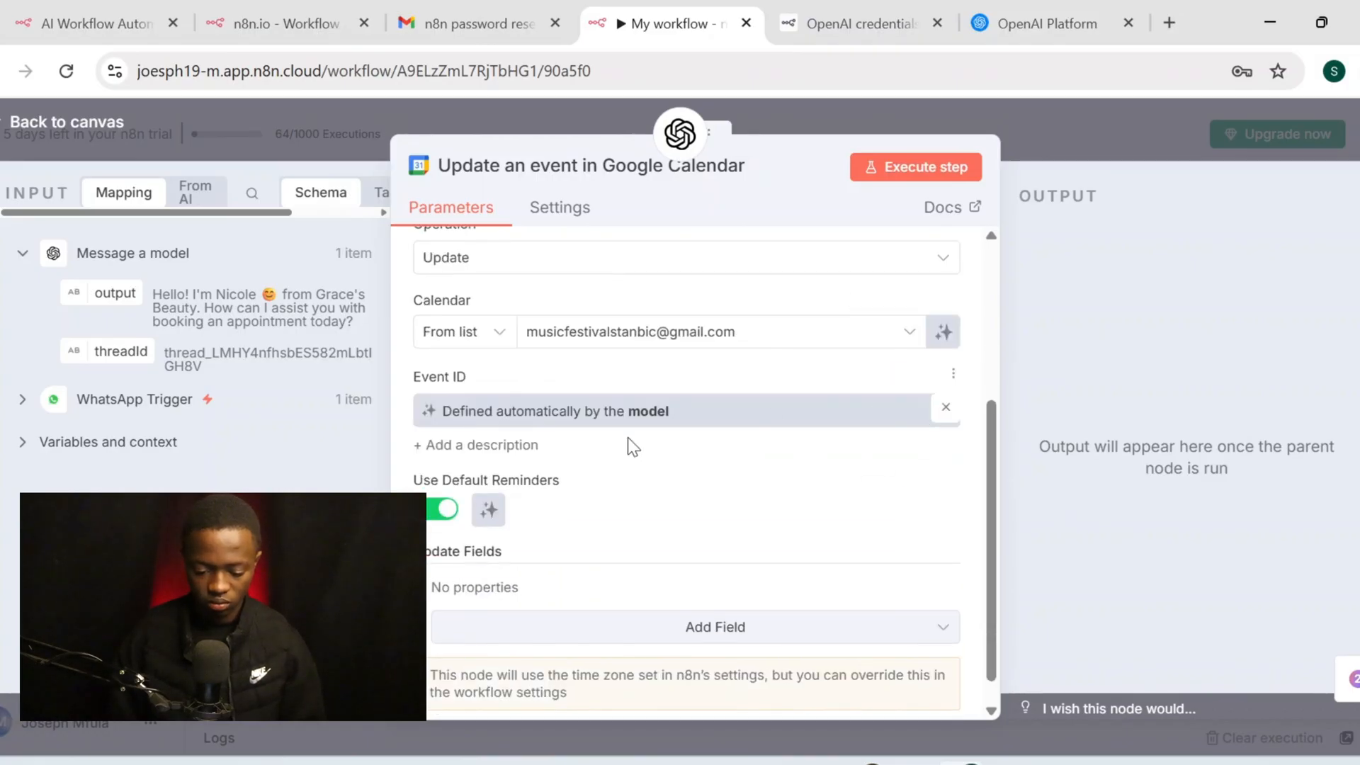
scroll(671, 491, up, 3)
click(71, 123)
scroll(692, 375, up, 1)
Line up the Delete, Create, Get event and Gmail nodes in one row
scroll(692, 368, right, 2)
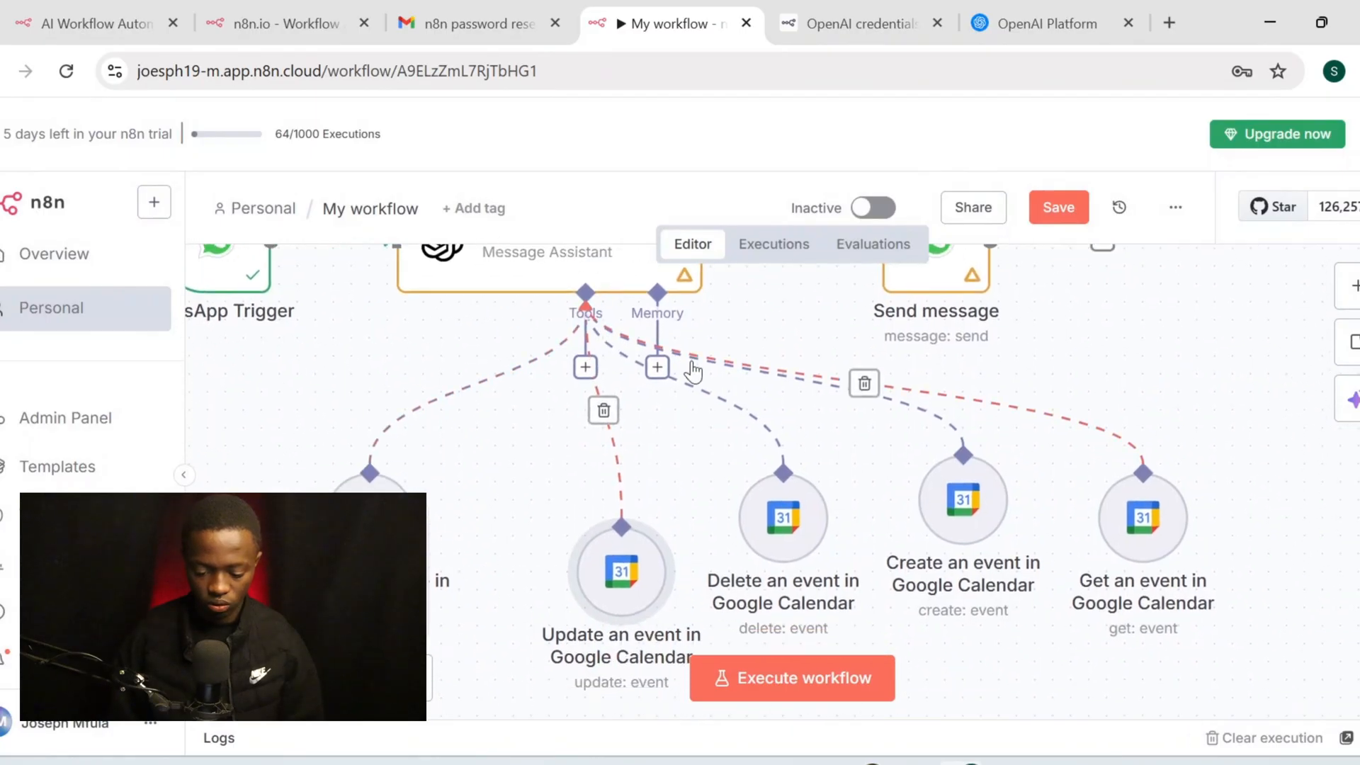
scroll(692, 369, left, 2)
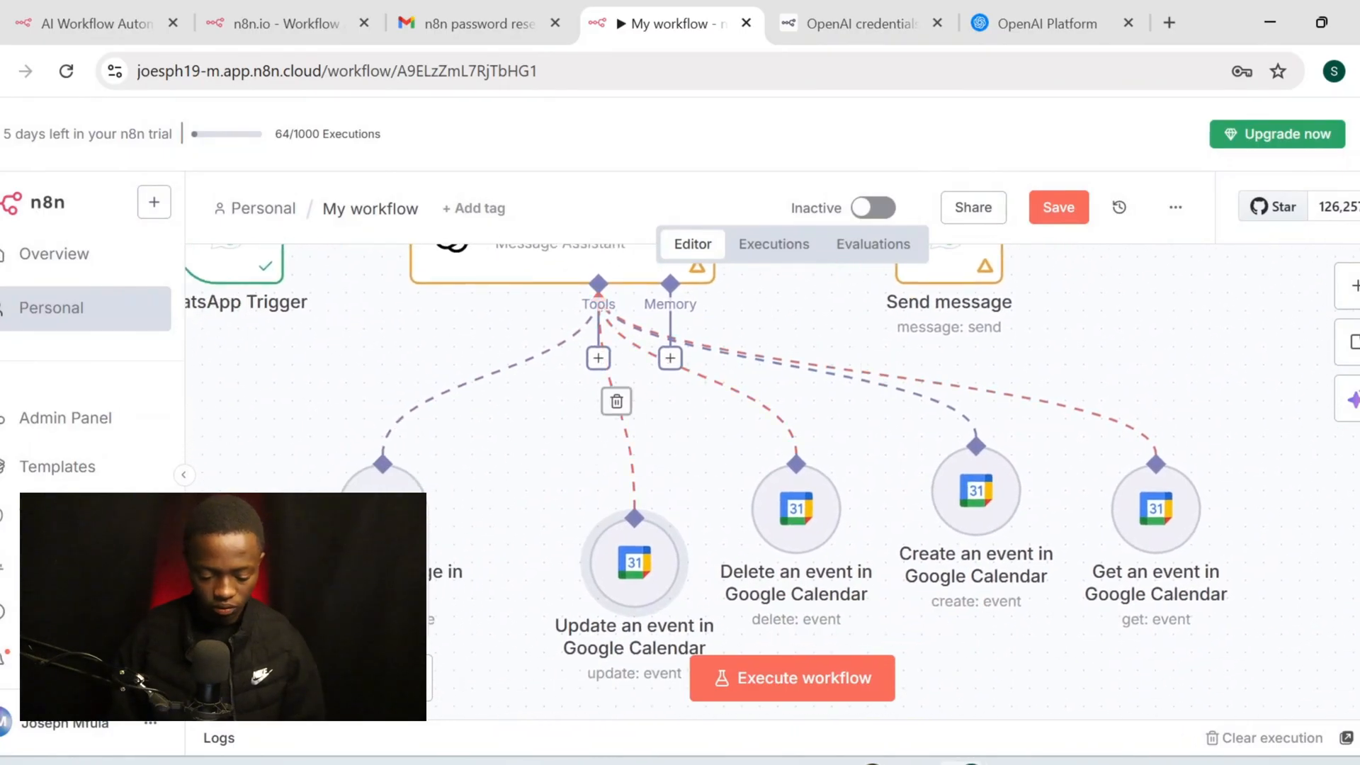
scroll(790, 483, down, 3)
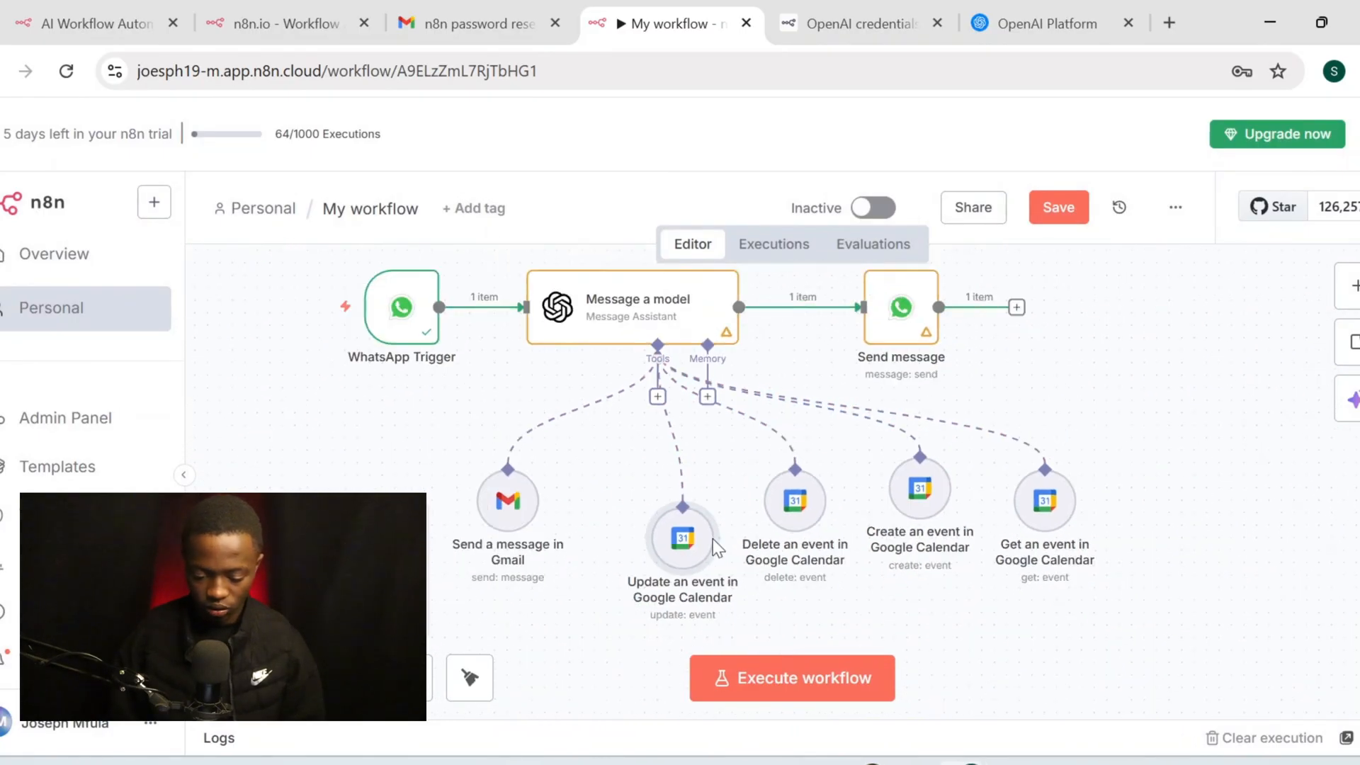
drag(822, 499, 822, 549)
drag(918, 489, 942, 550)
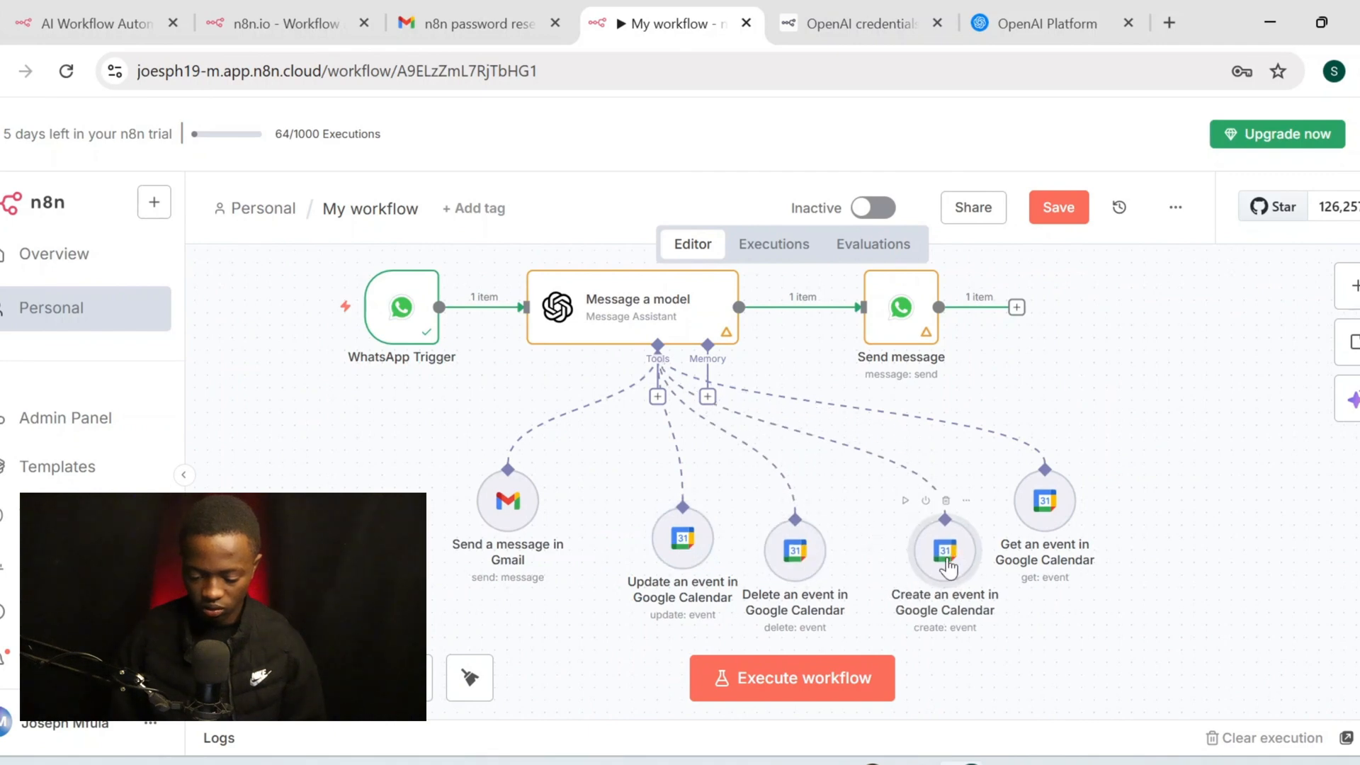
drag(1041, 498, 1066, 549)
drag(486, 514, 374, 566)
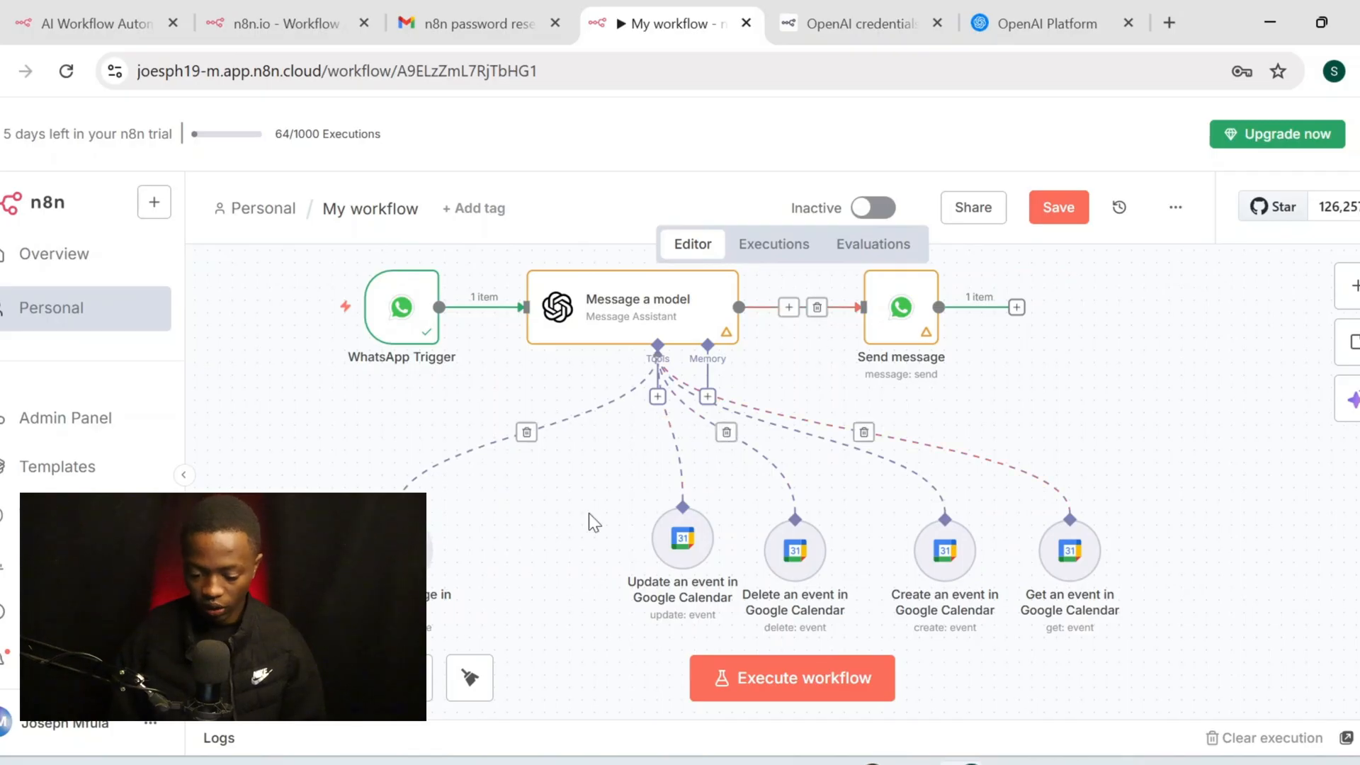
scroll(682, 496, up, 1)
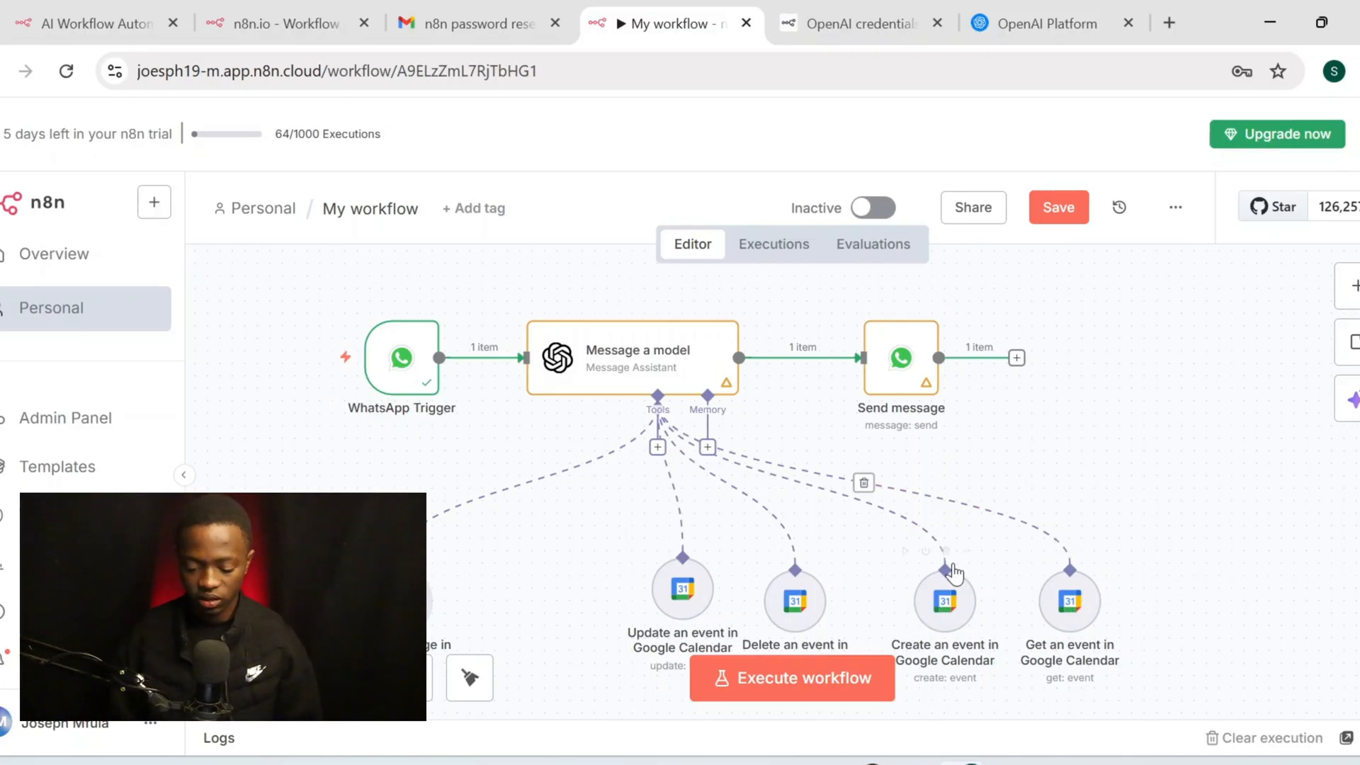
Drag from the Tools connector to bring up the list of tools to attach
scroll(610, 533, left, 1)
scroll(609, 533, down, 1)
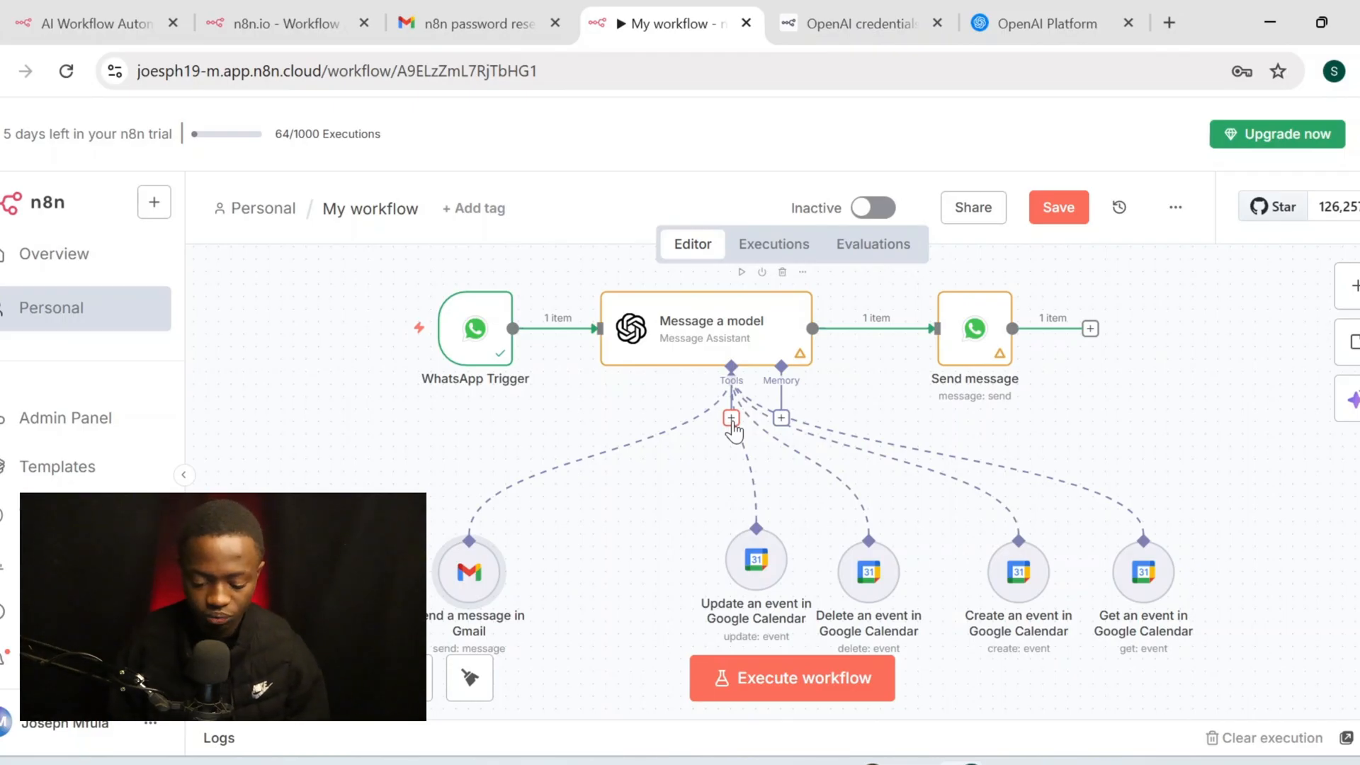
drag(731, 424, 578, 525)
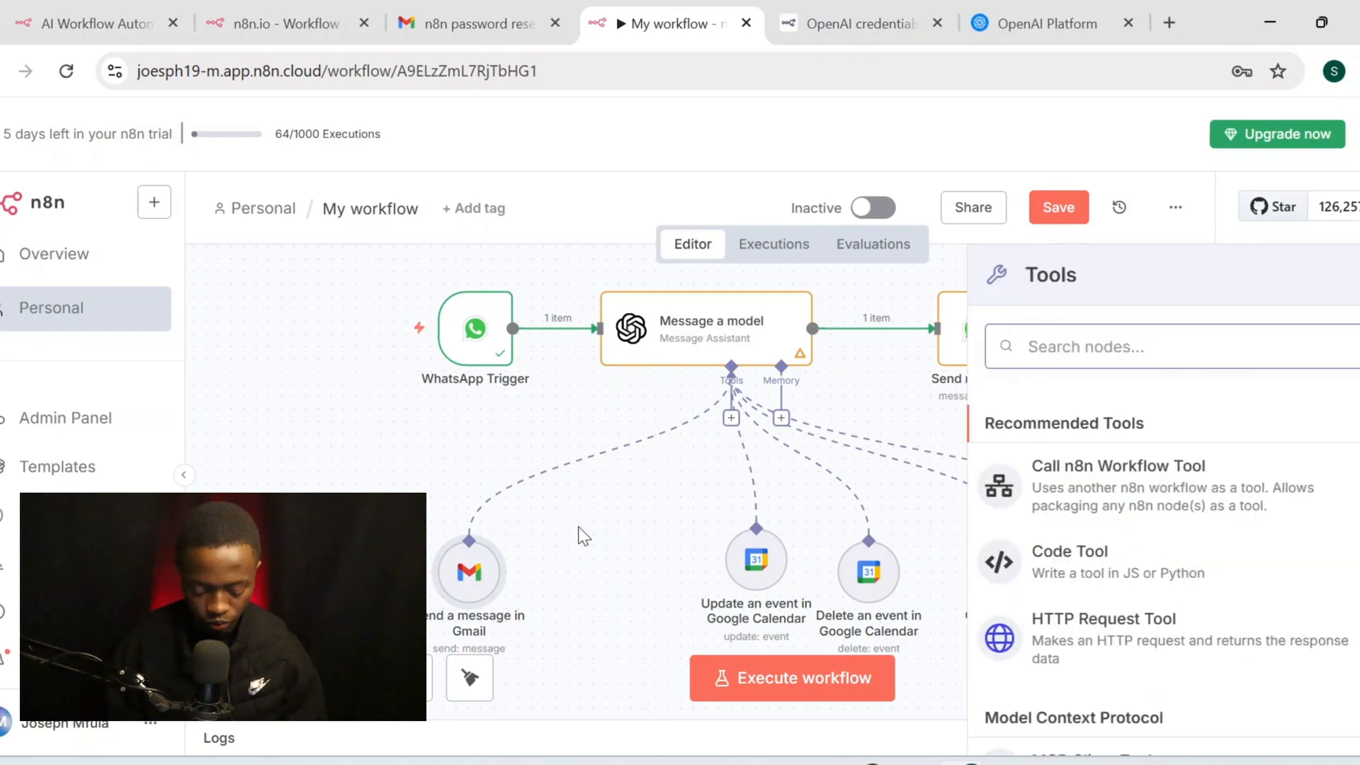
Search 'airta' and add the Airtable Tool to the agent
text(air)
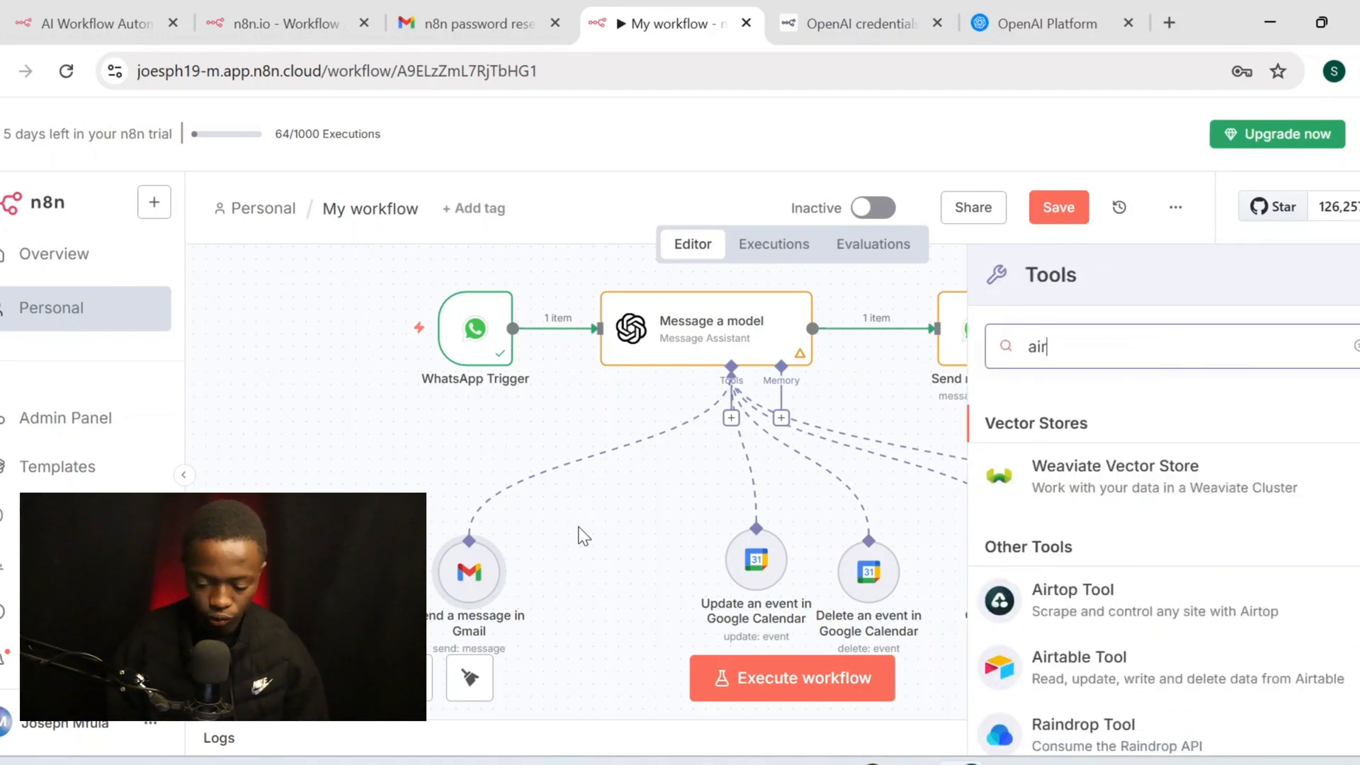
text(ta)
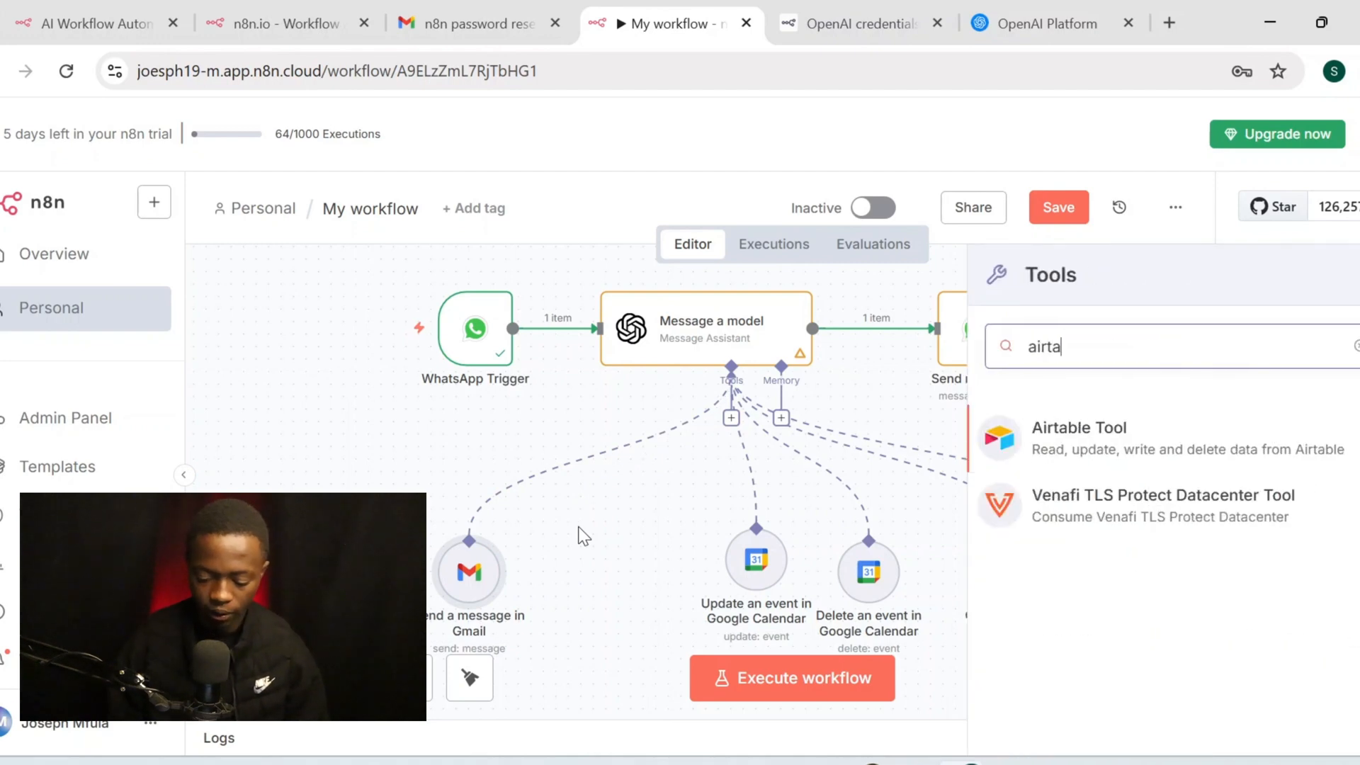
click(1089, 459)
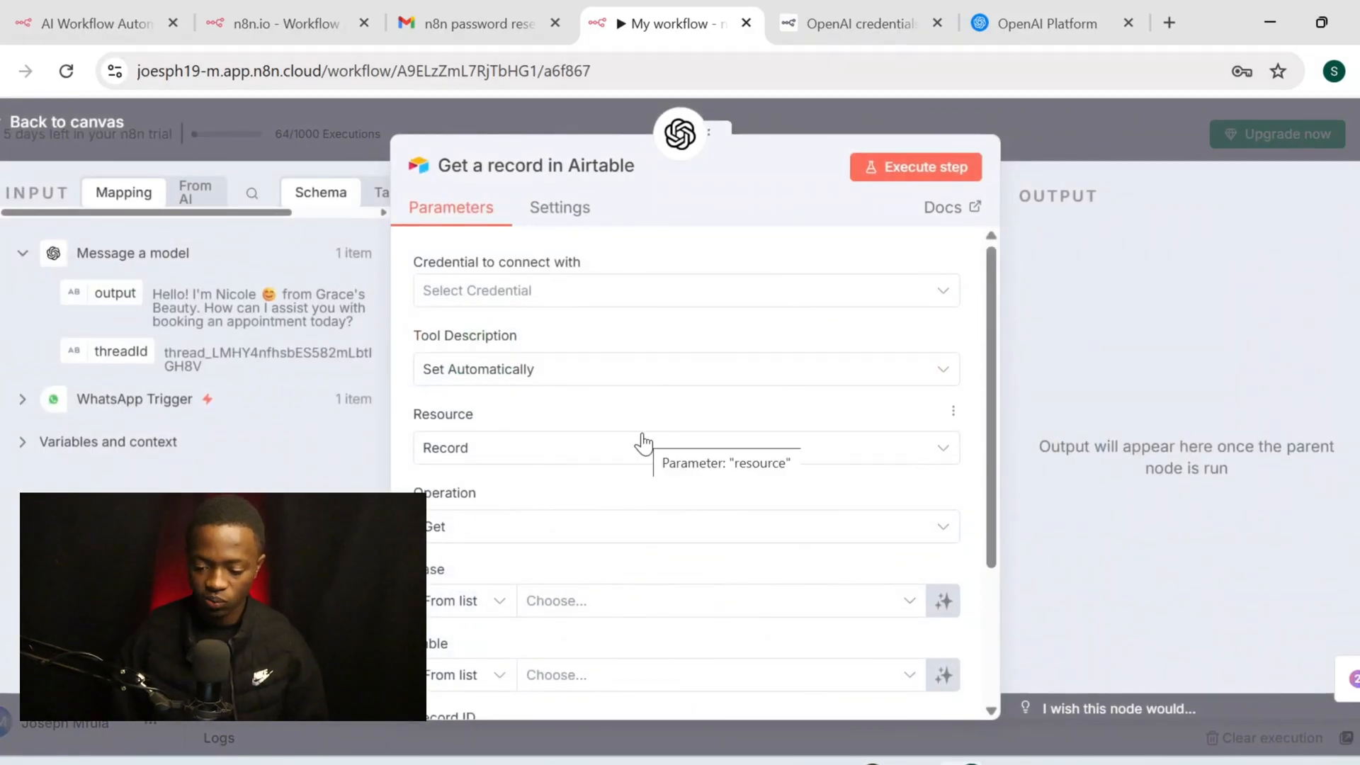
Search 'airtable login' in a new tab and open Airtable's sign-in page
click(1171, 22)
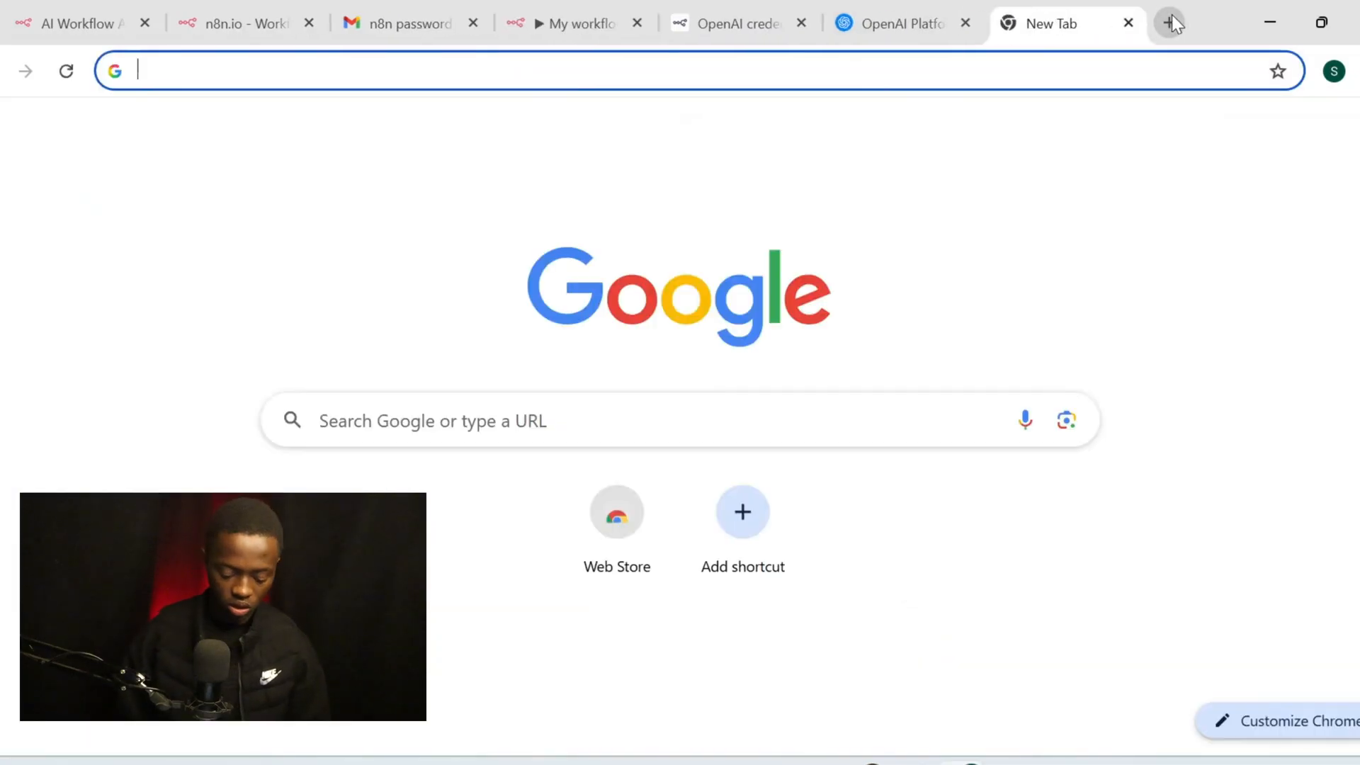
text(airtabl4)
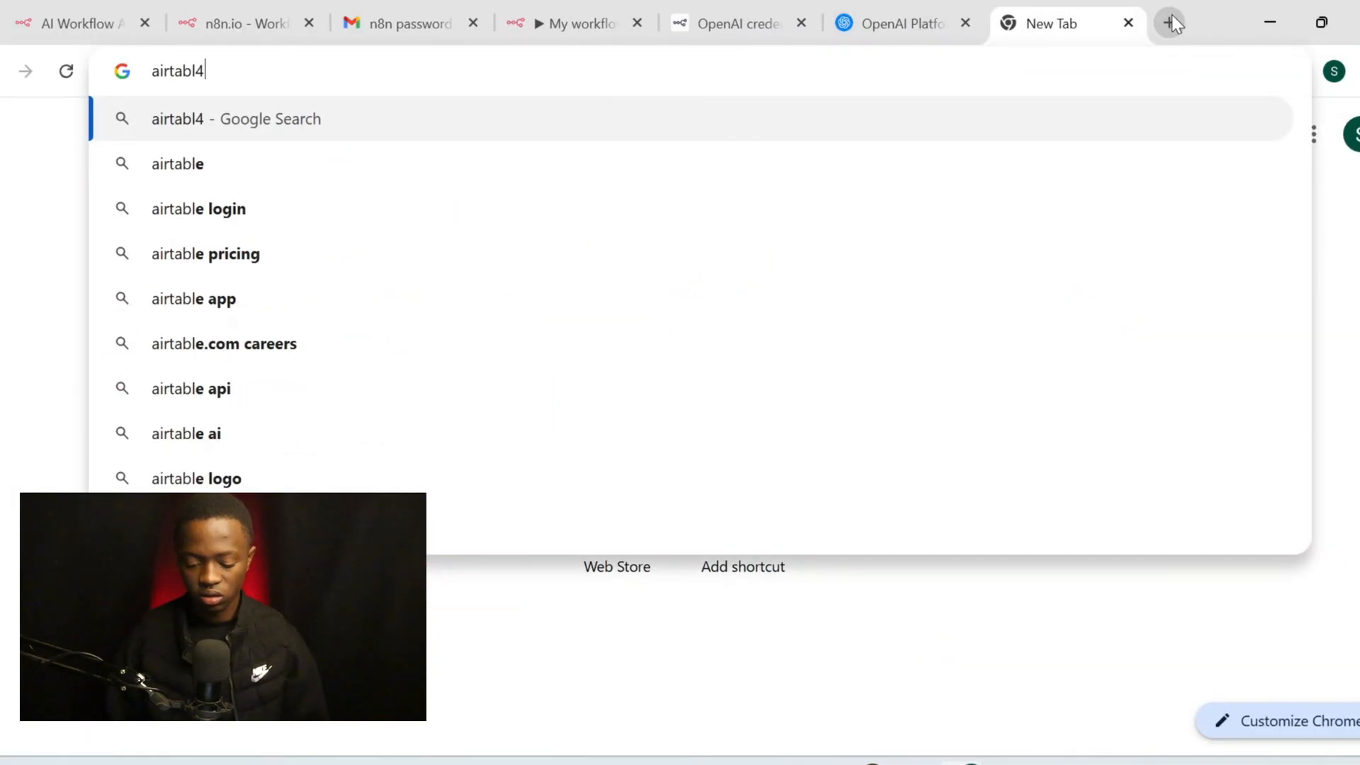
key(BackSpace)
text(e login)
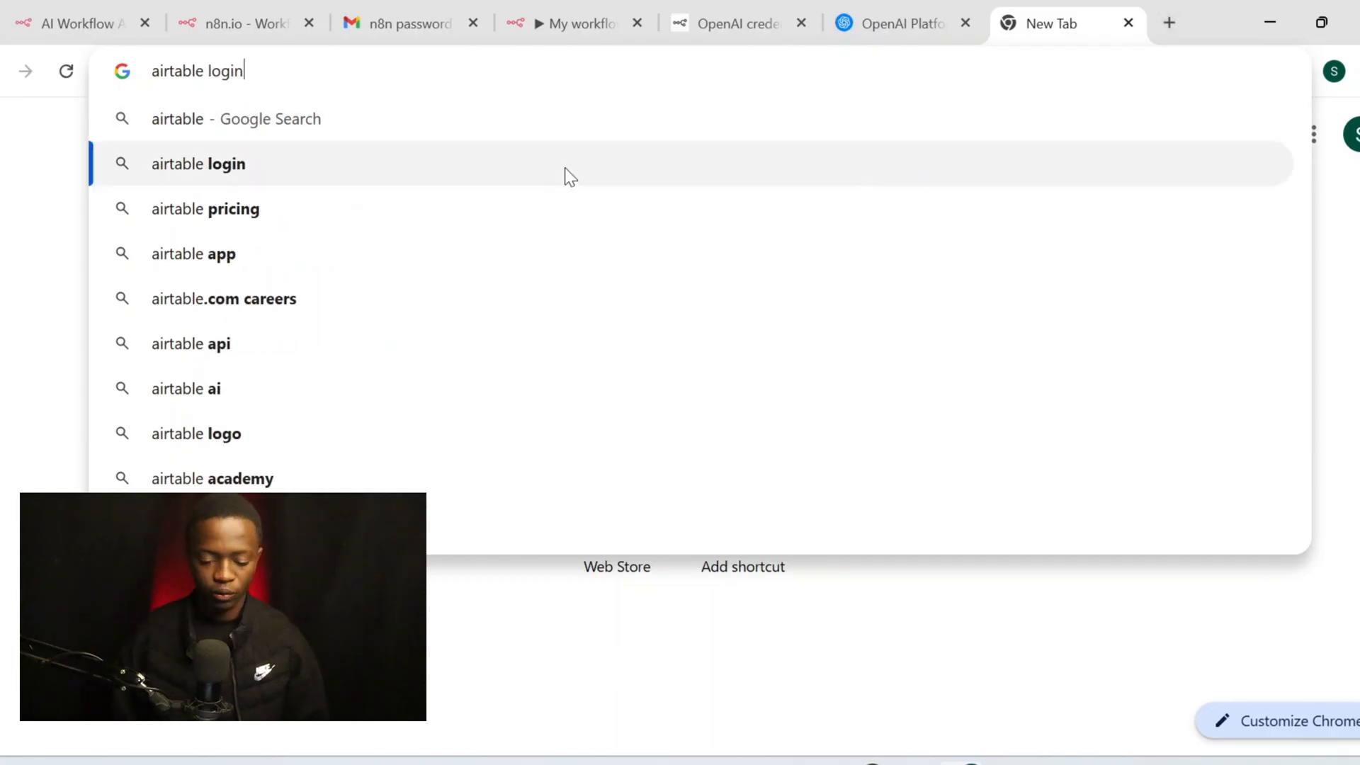
click(565, 164)
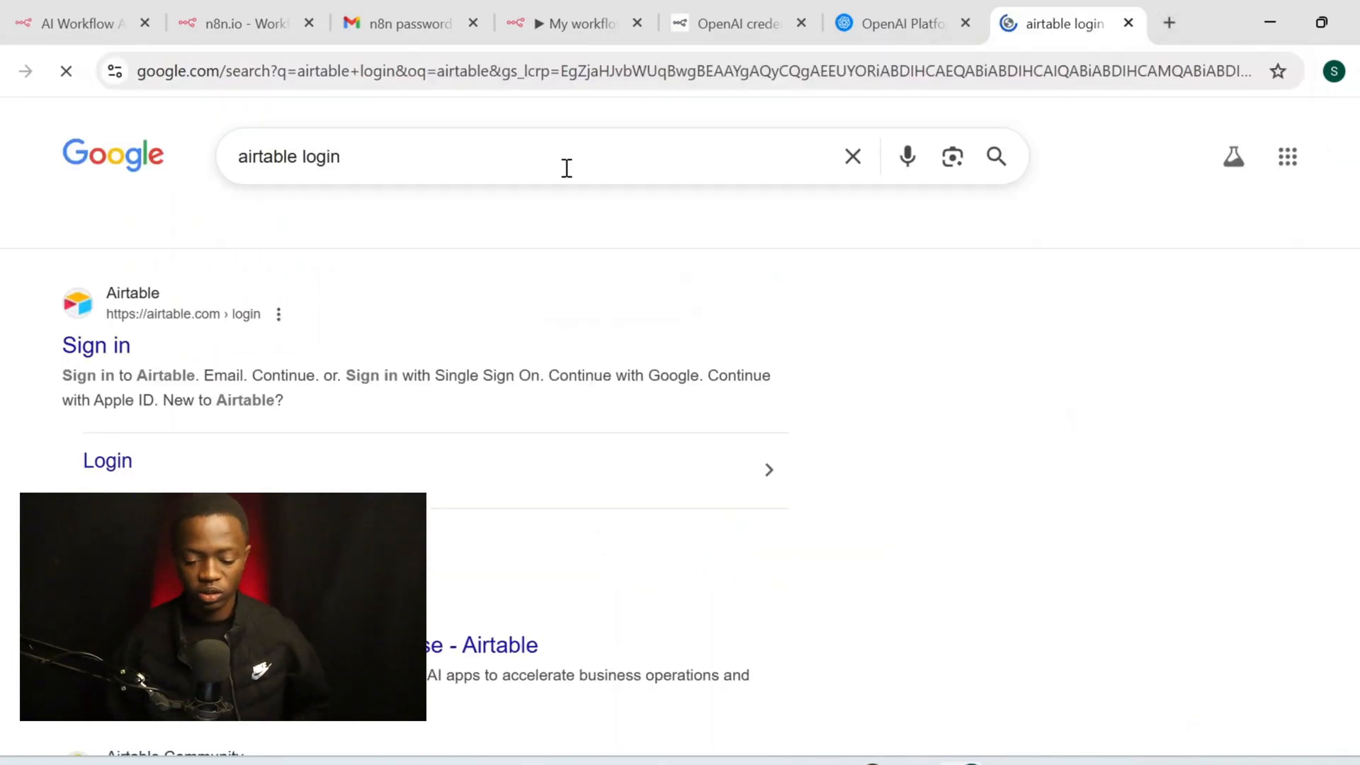
click(125, 352)
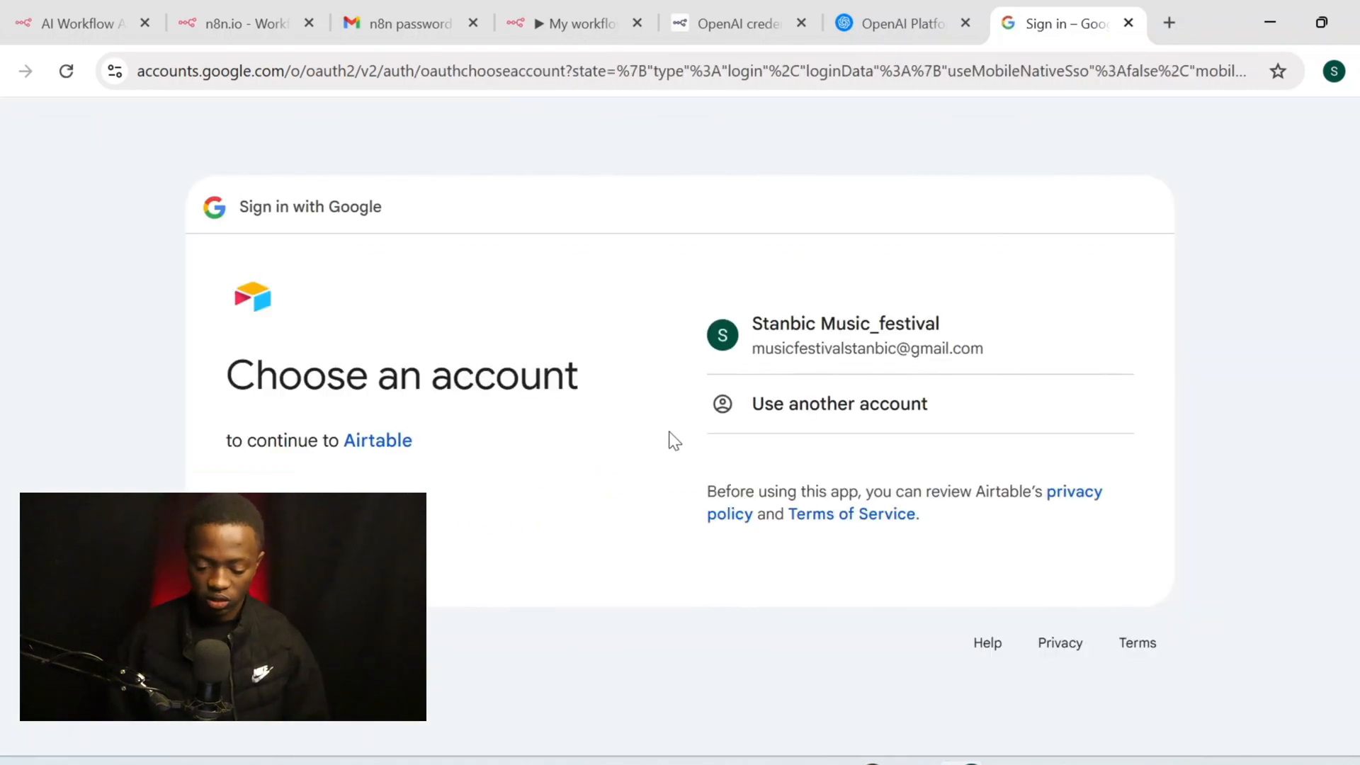
Sign in to Airtable with the existing Google account and grant it access
click(820, 363)
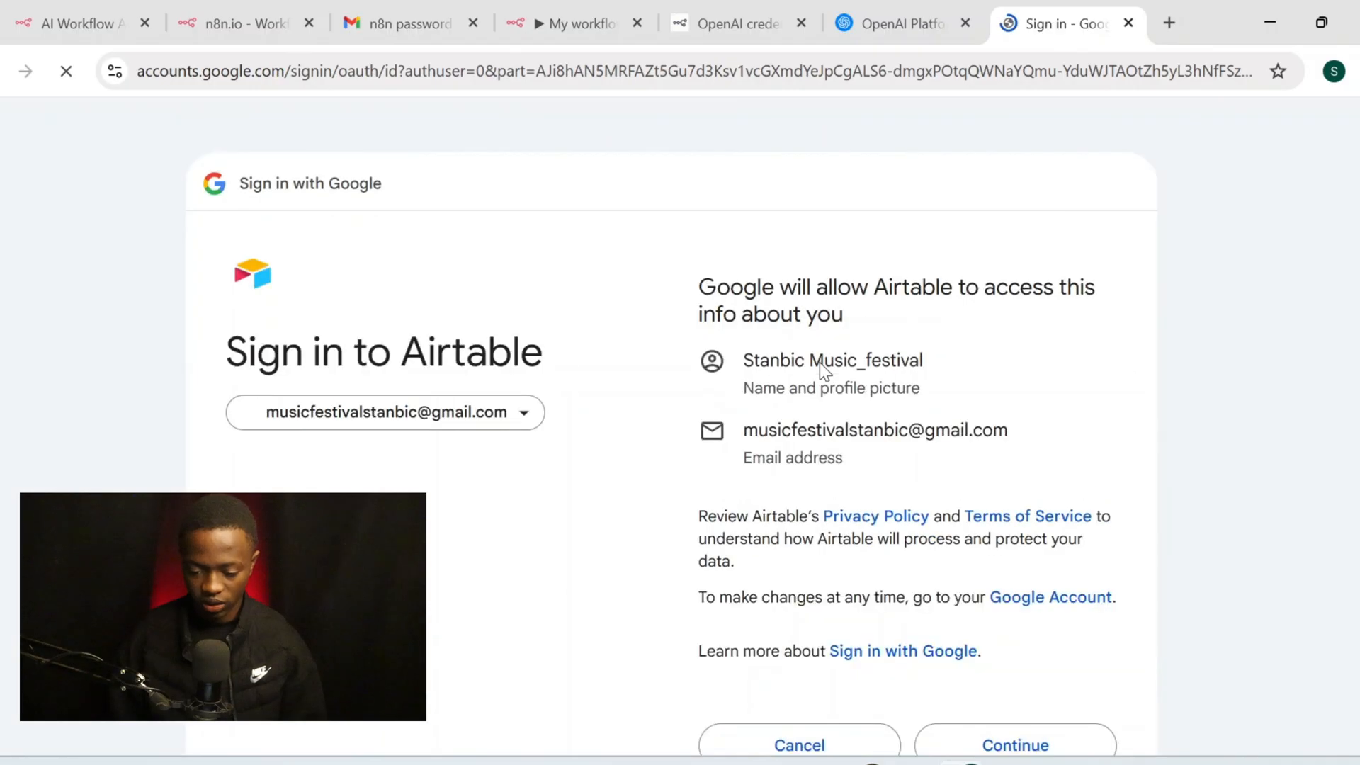
scroll(976, 212, down, 3)
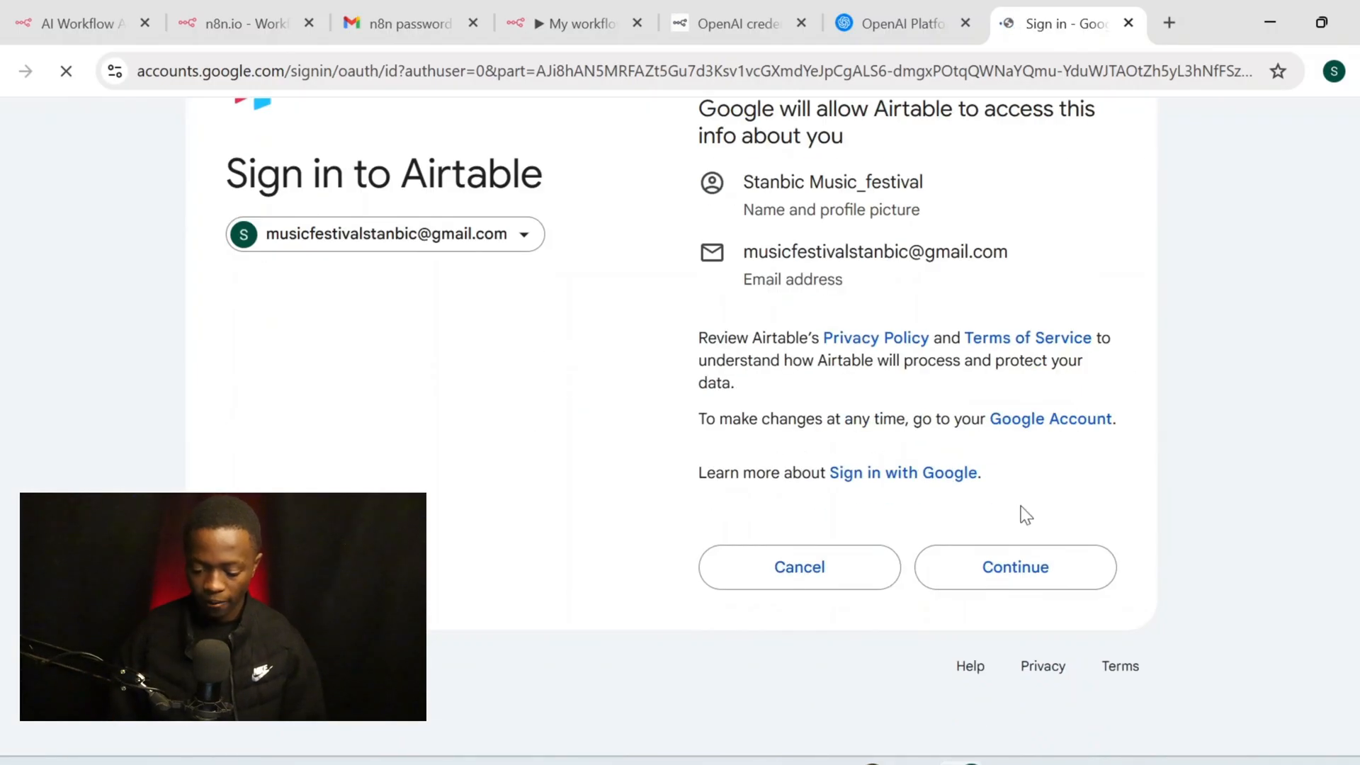
click(1021, 564)
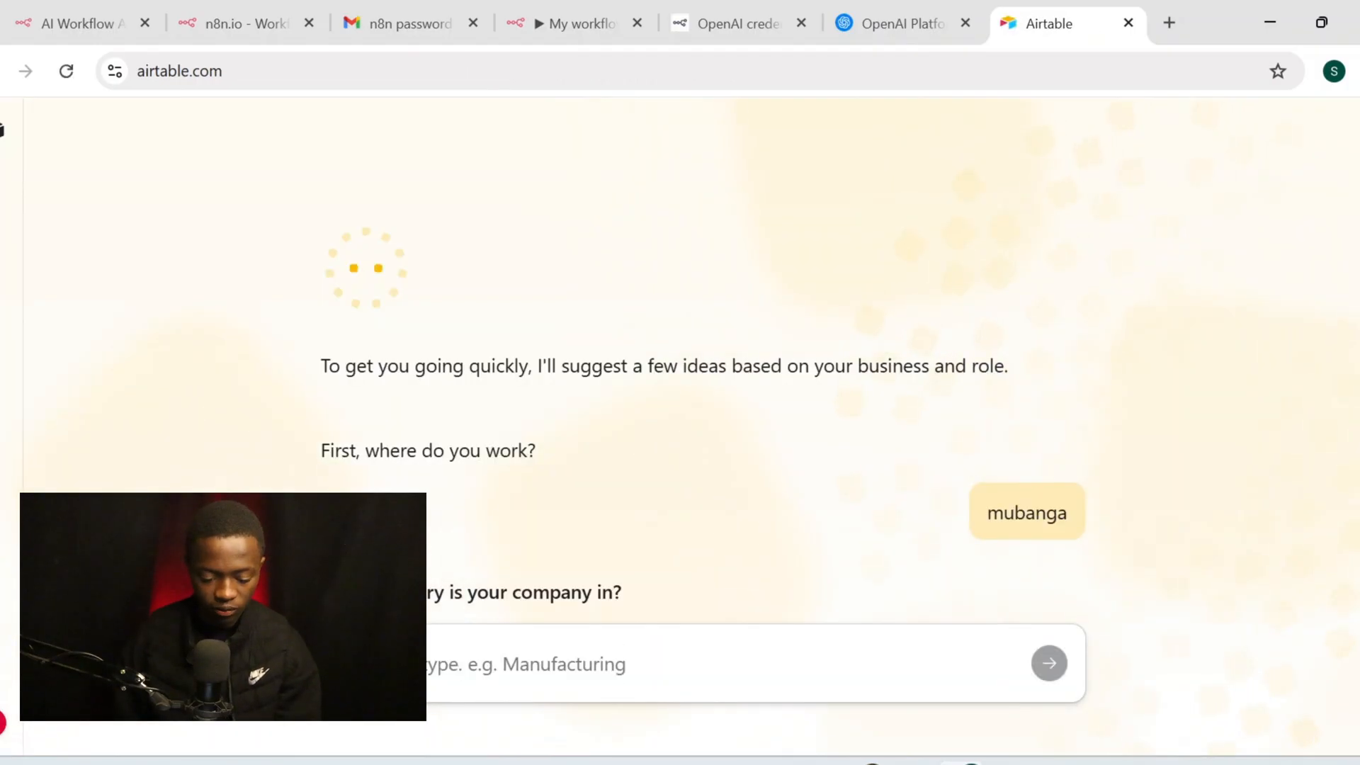
click(516, 664)
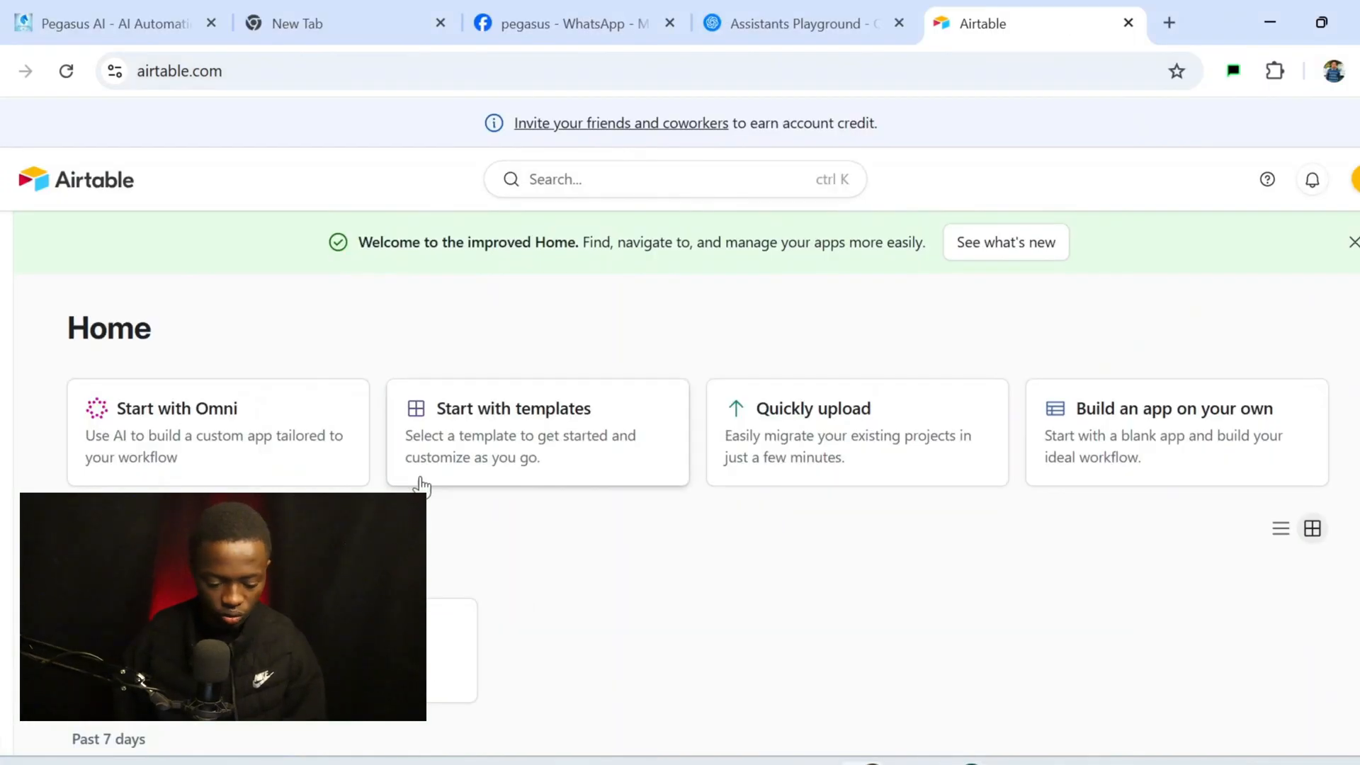
From Airtable's Home sidebar, start creating a new app
scroll(255, 480, down, 3)
scroll(256, 480, up, 2)
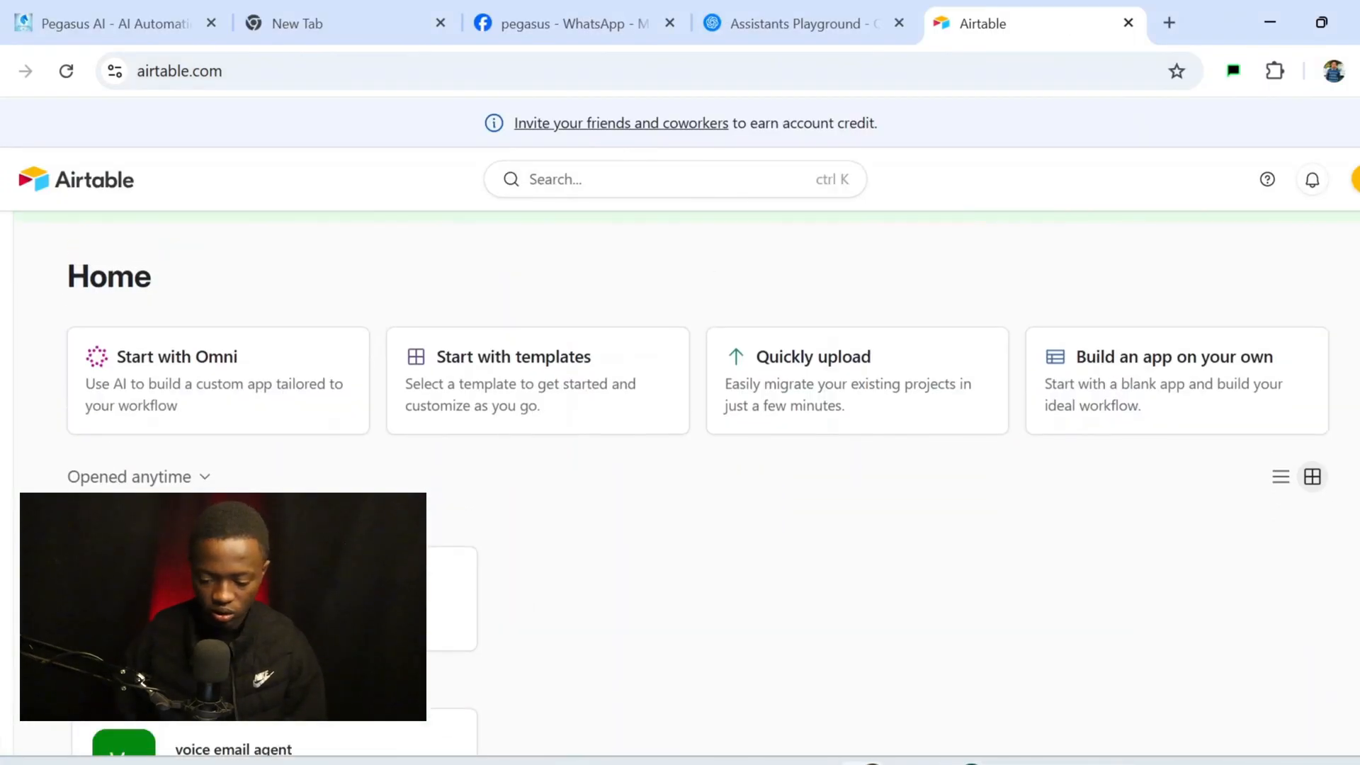
scroll(283, 631, up, 1)
scroll(283, 631, down, 2)
scroll(284, 631, up, 2)
mouse_move(6, 581)
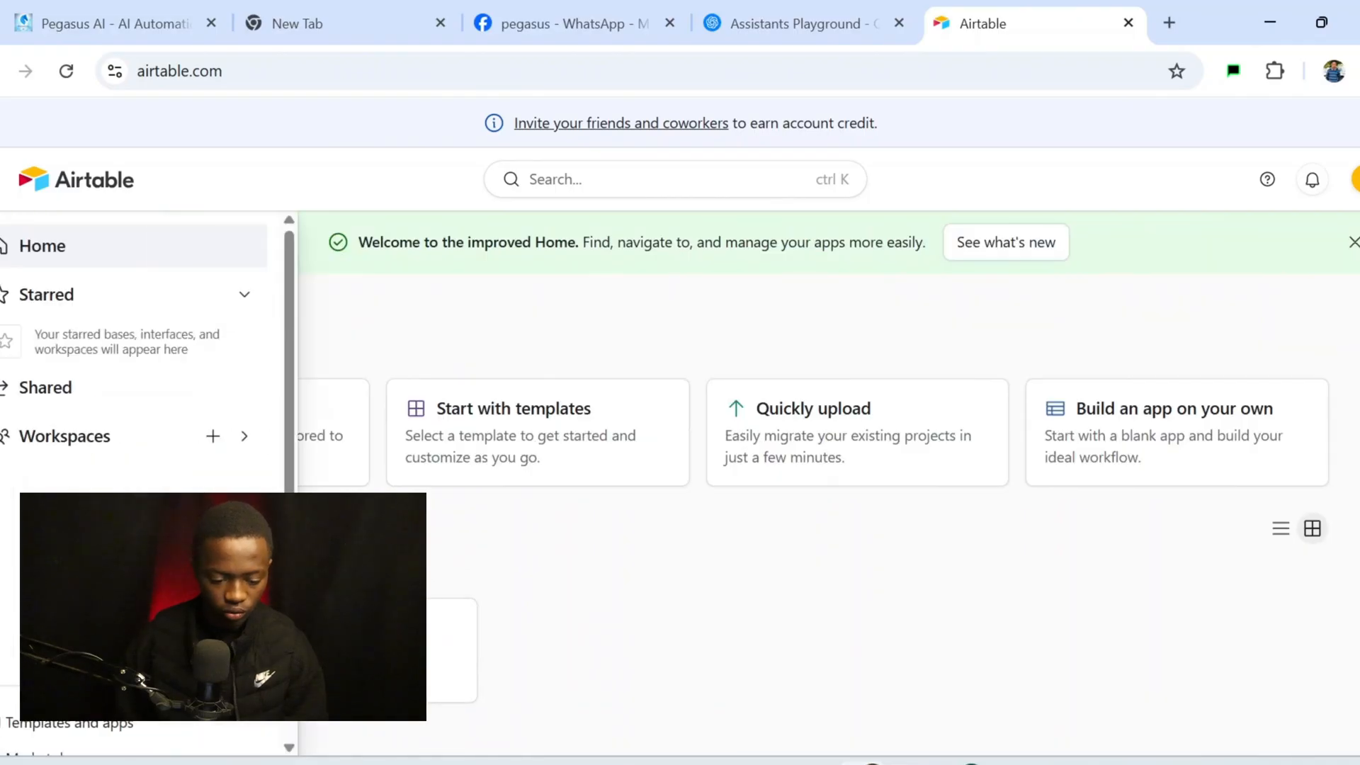
scroll(121, 425, down, 2)
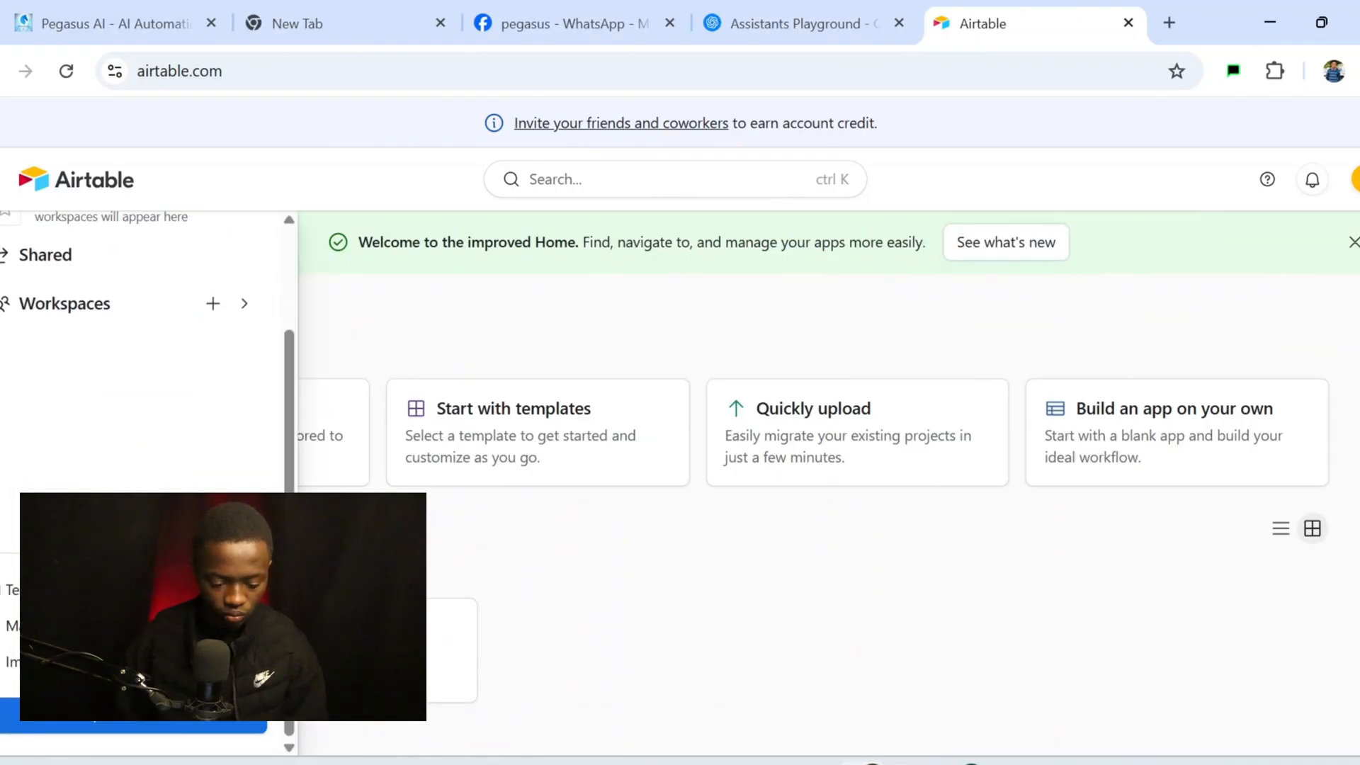
click(197, 728)
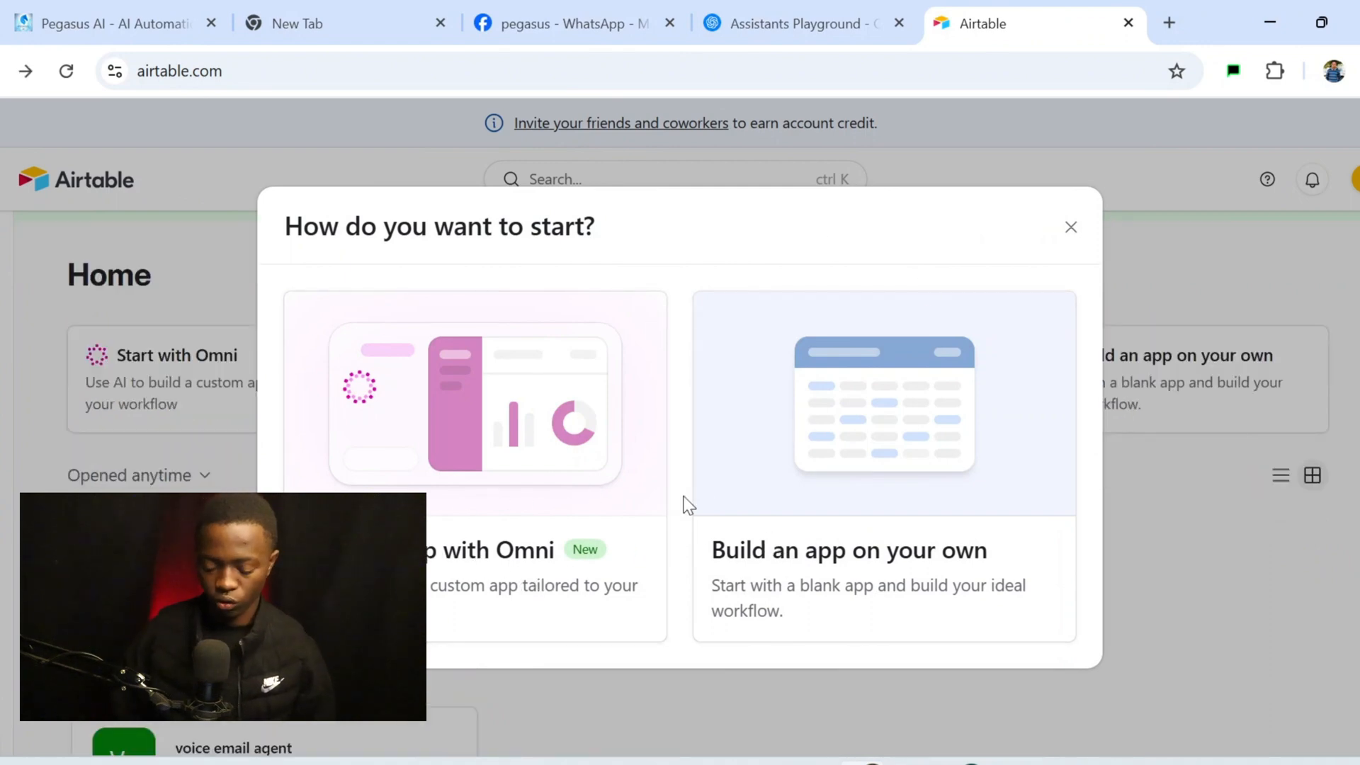
Choose to build the app with Omni and dismiss the work-details prompt
click(452, 465)
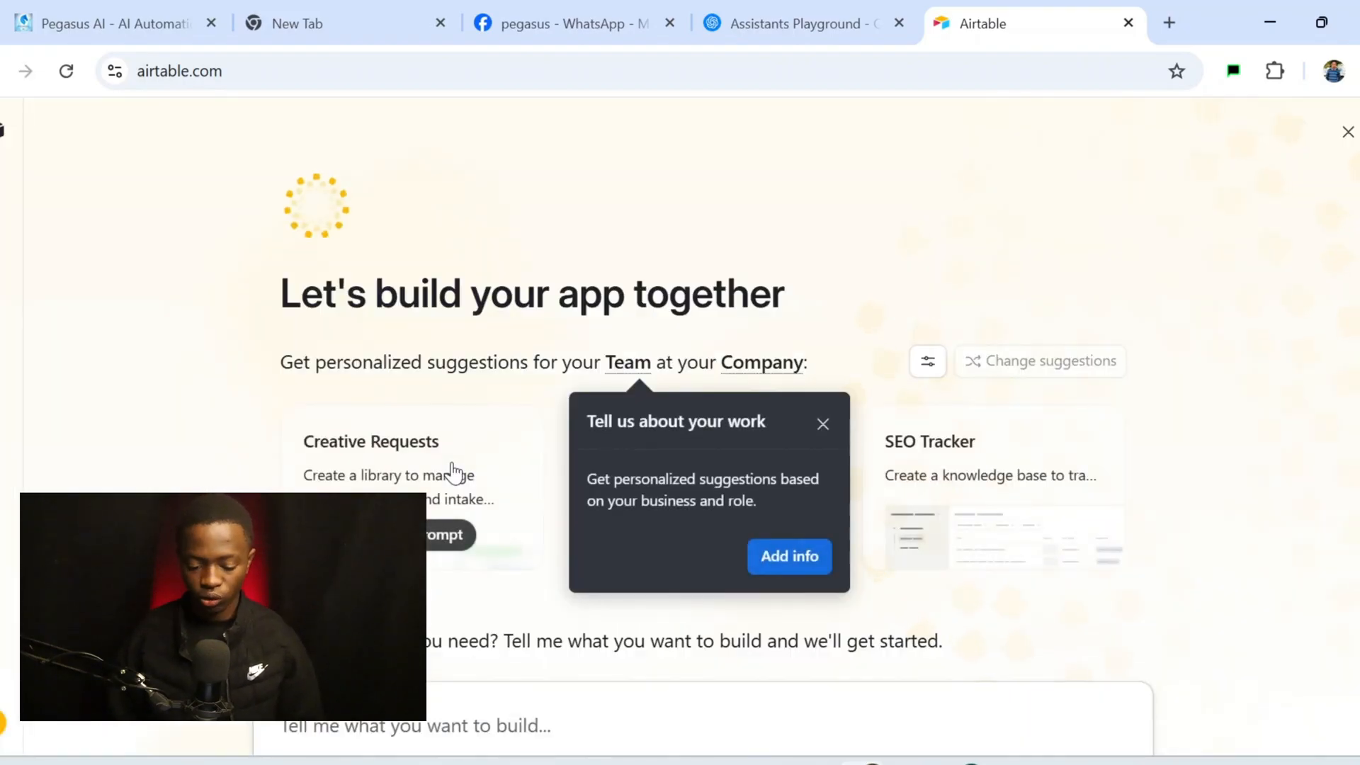
scroll(453, 464, down, 2)
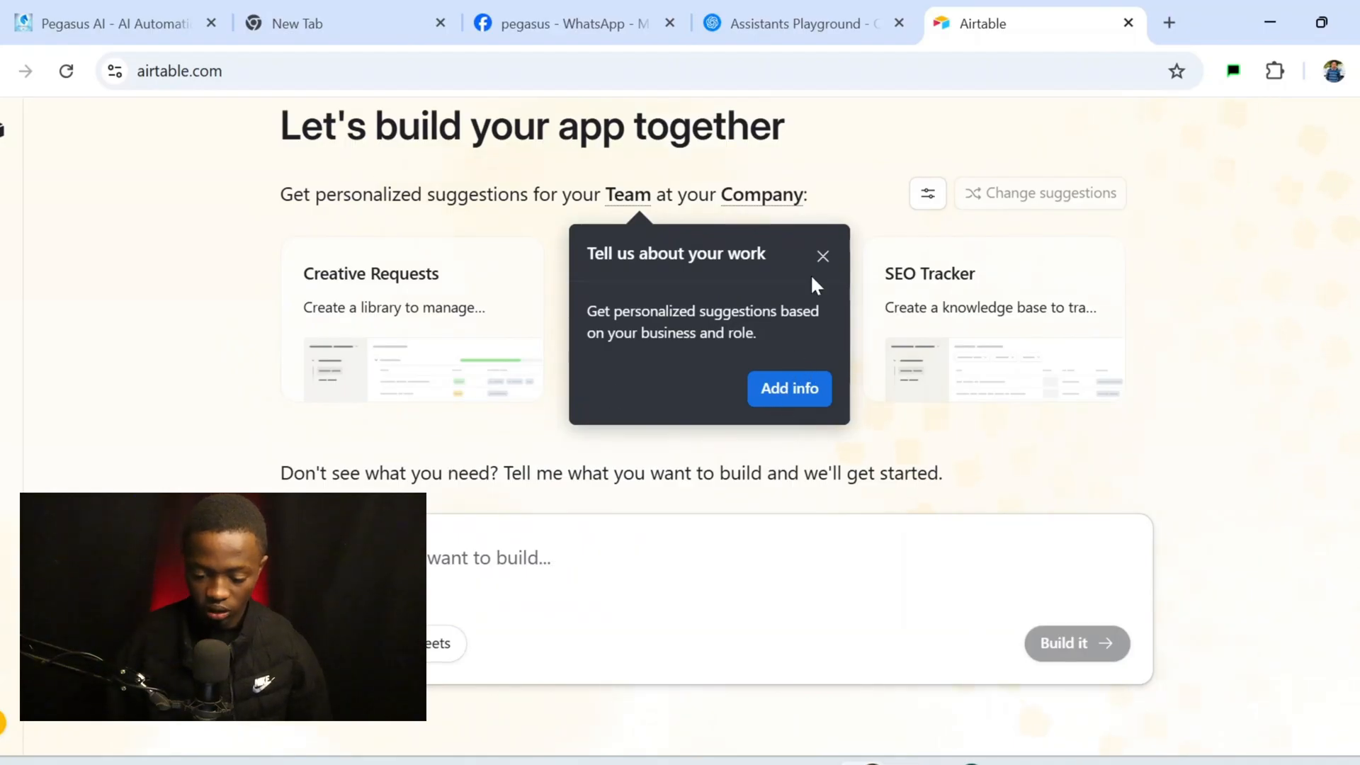
click(823, 256)
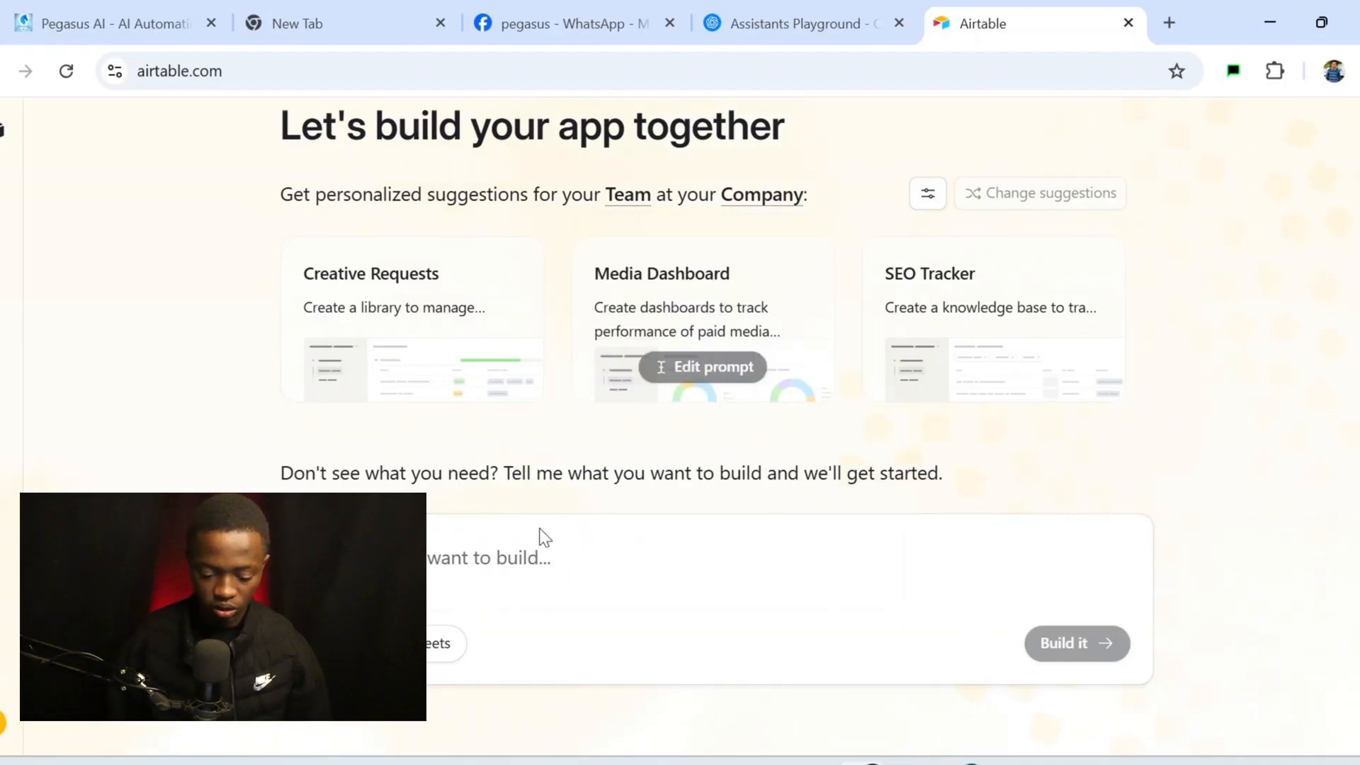
Request a booking agent table with name, email, time, service and price fields
click(525, 572)
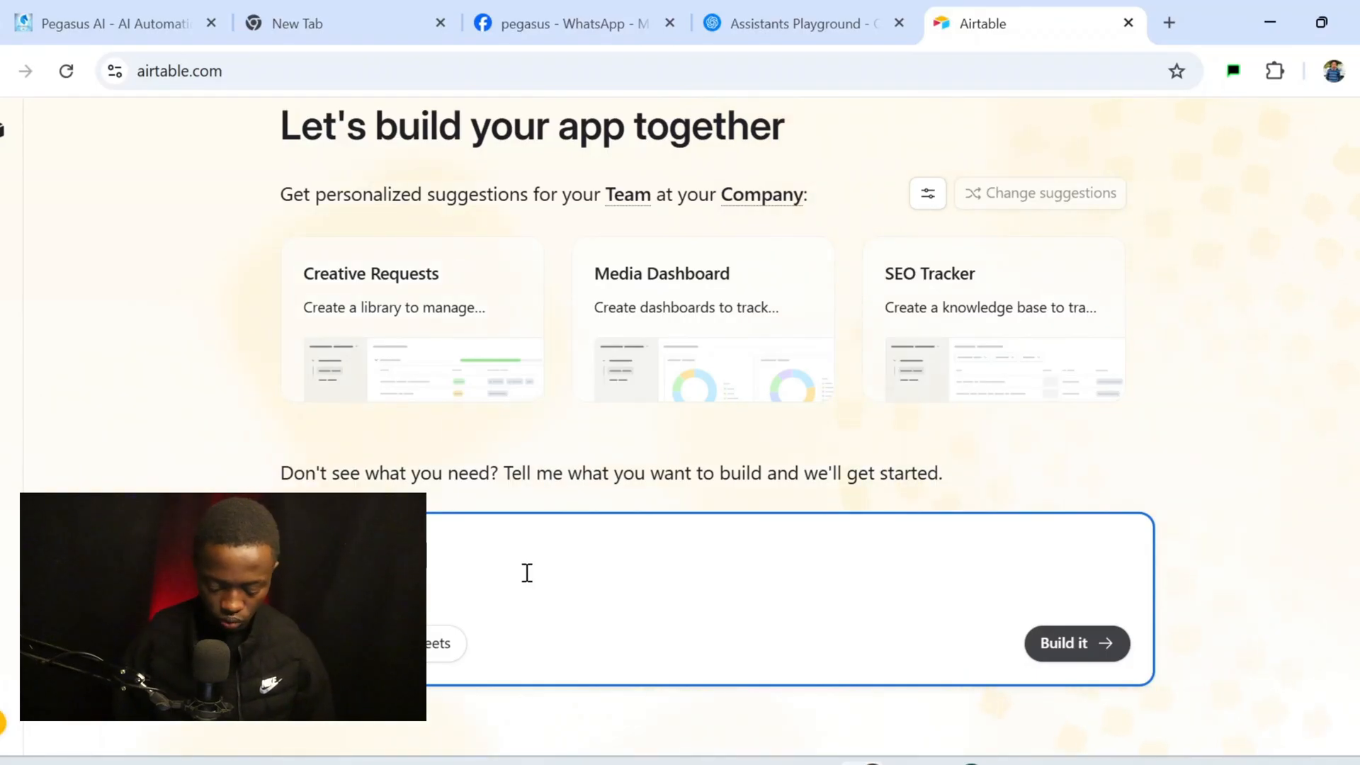
text(the tthe f)
text(s)
key(BackSpace)
key(BackSpace)
key(BackSpace)
key(BackSpace)
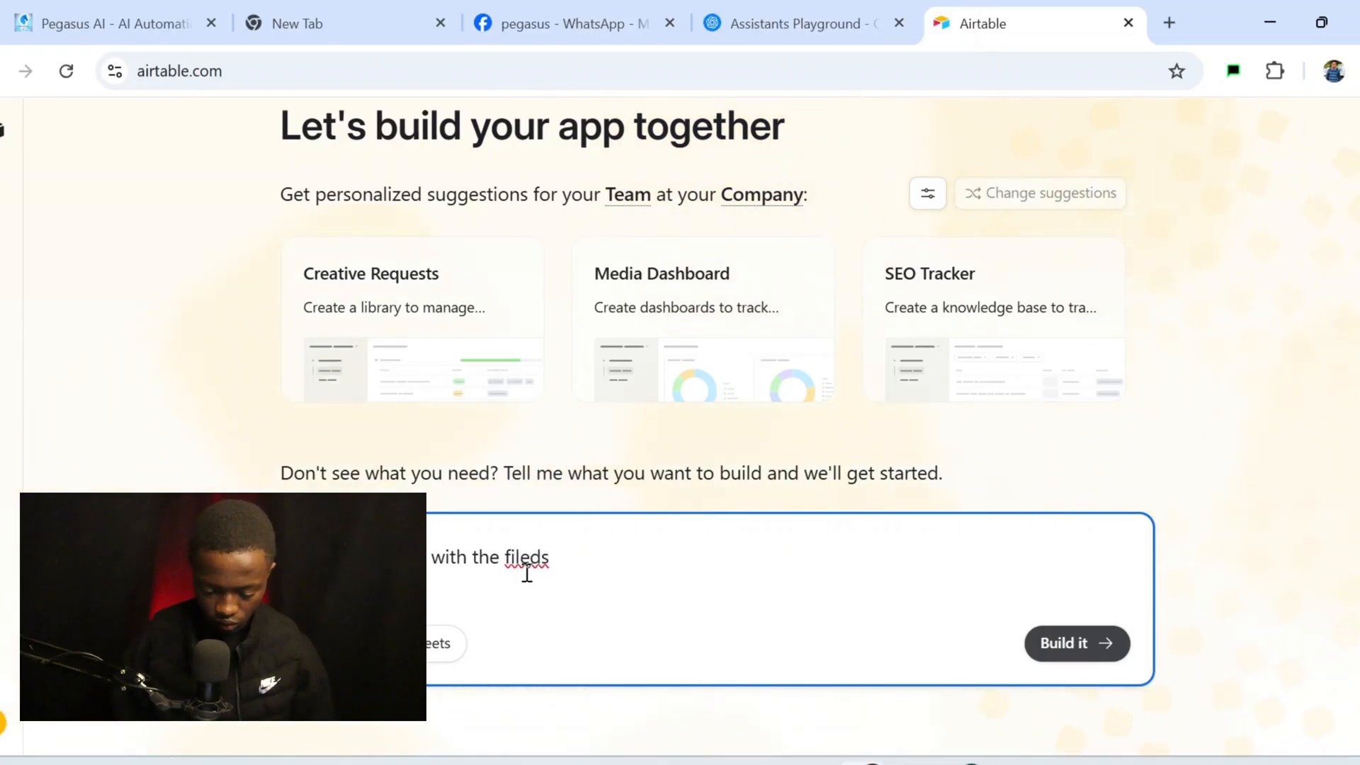
key(BackSpace)
key(BackSpace)
key(BackSpace)
key(BackSpace)
key(BackSpace)
key(BackSpace)
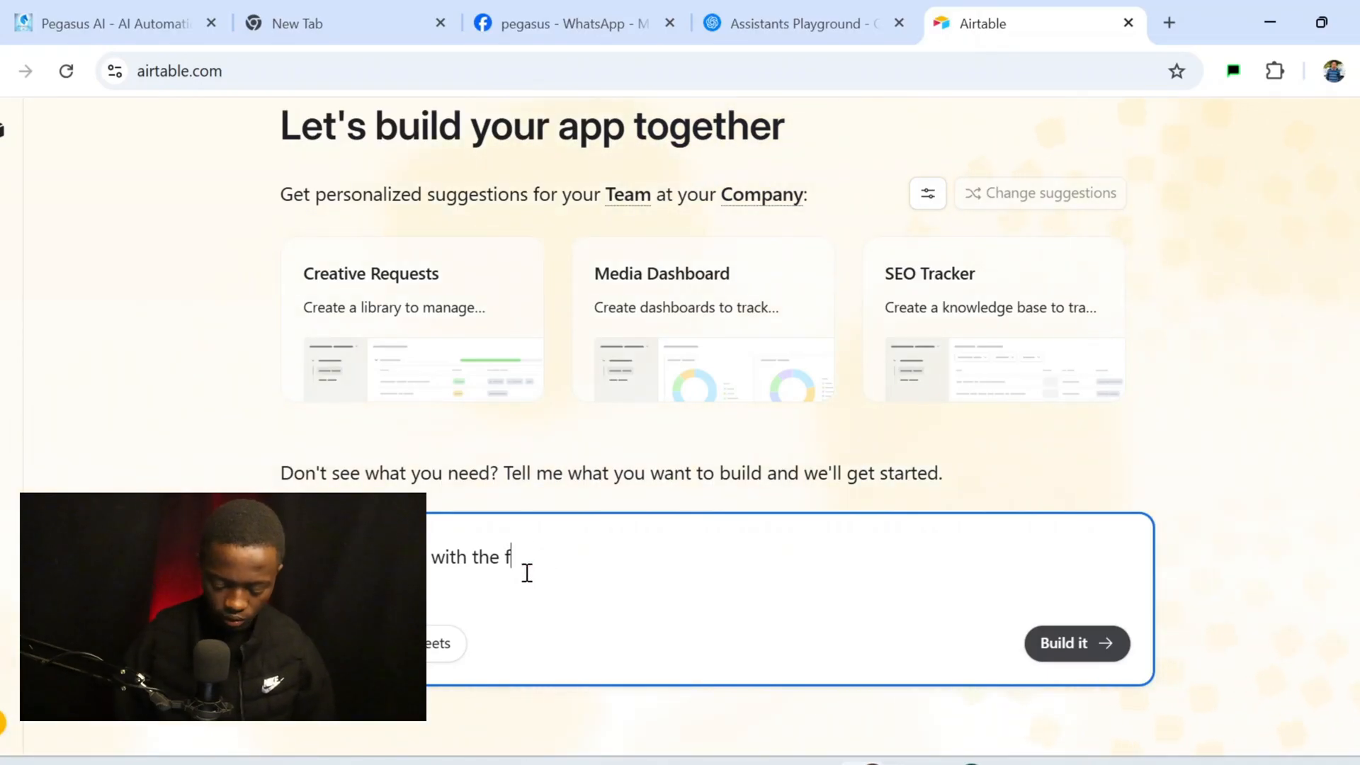
text(fileds)
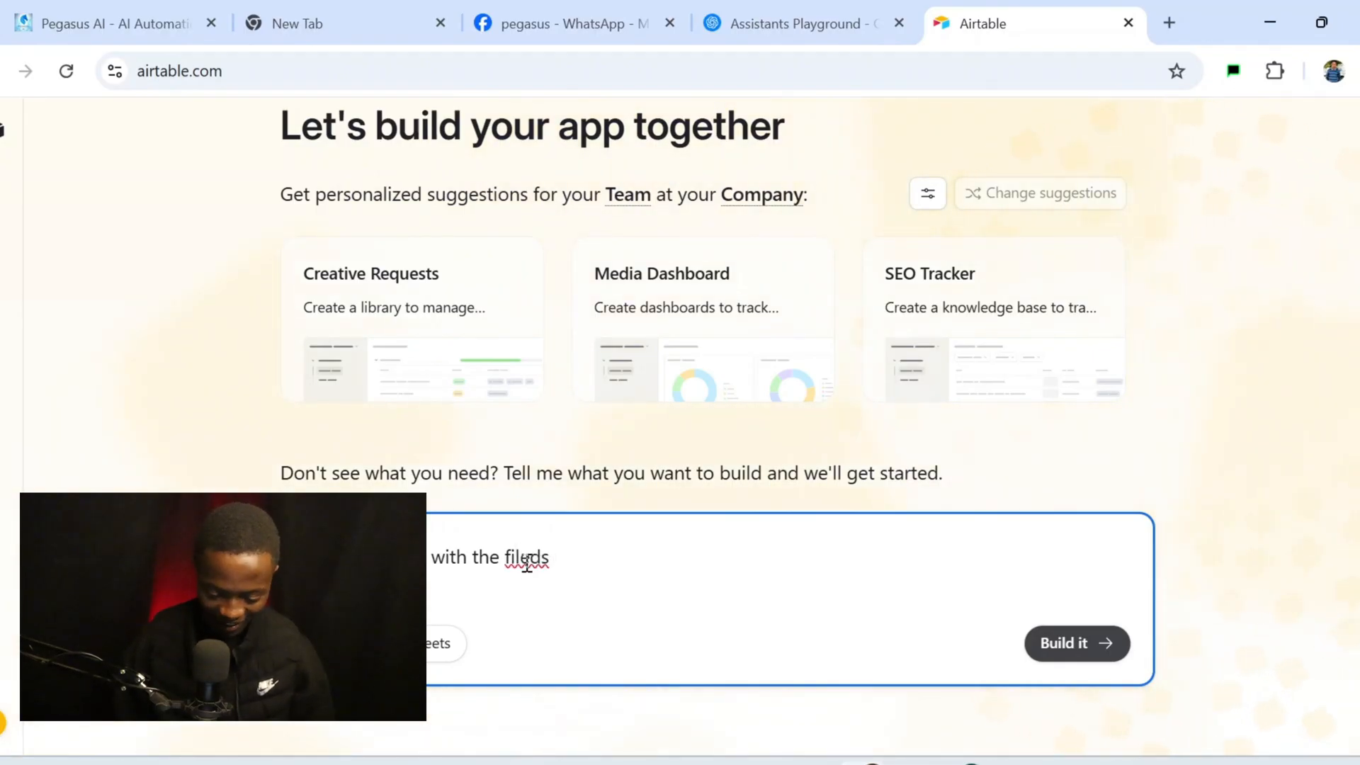
right_click(526, 563)
click(673, 40)
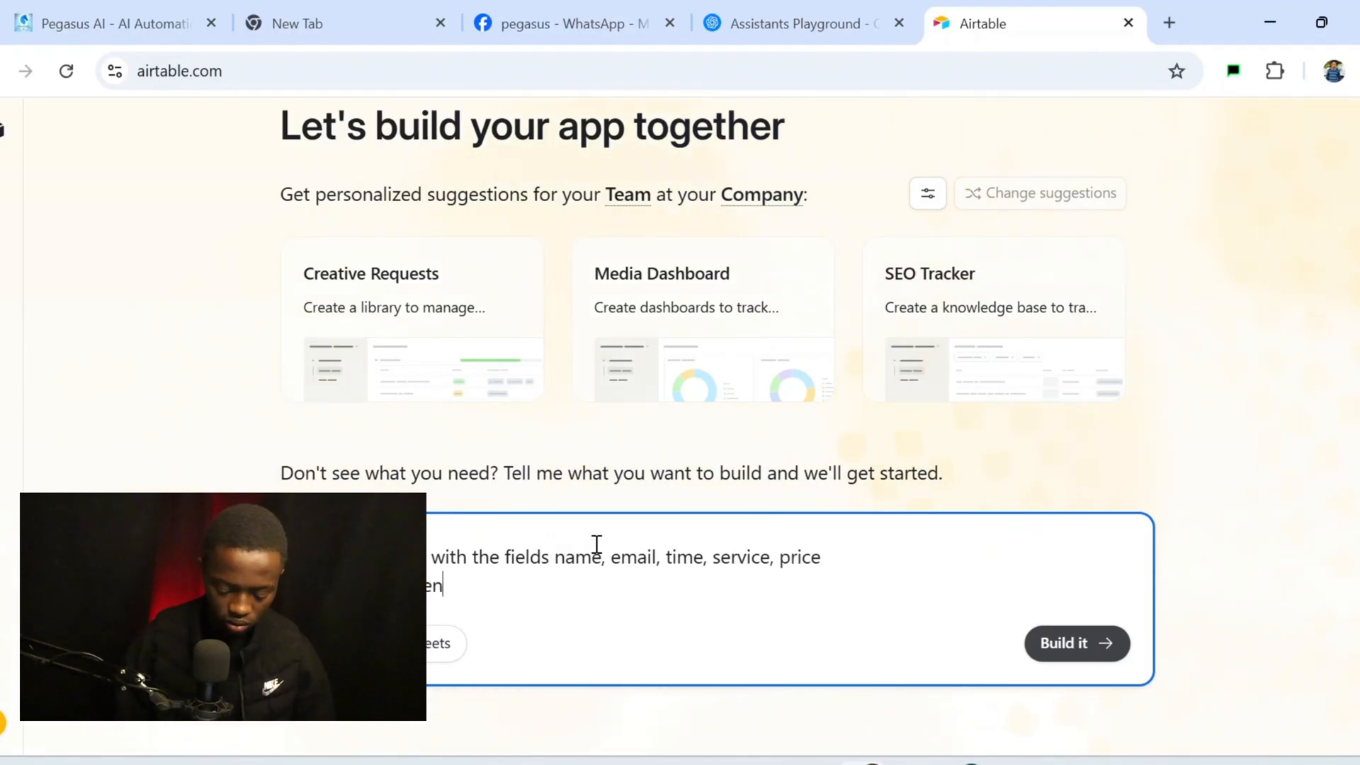
text(boo)
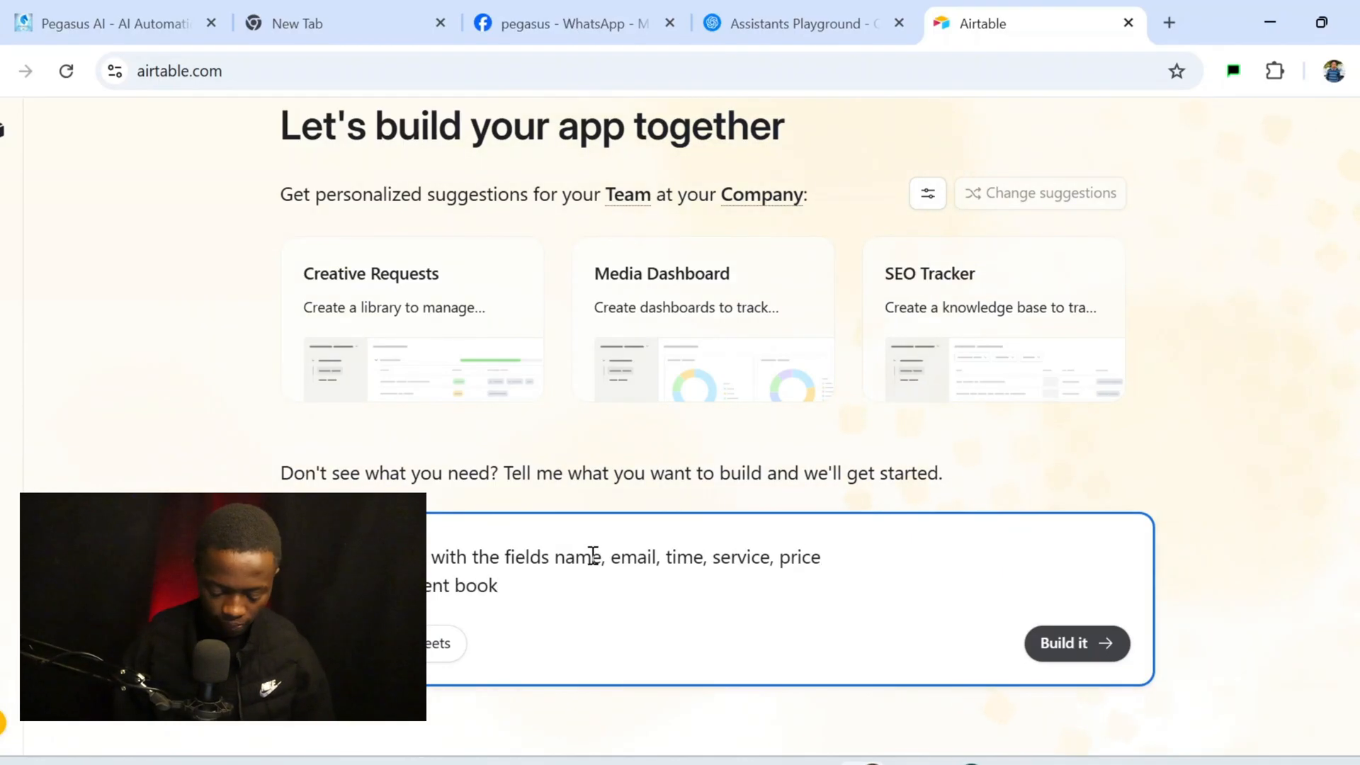
text(king agent)
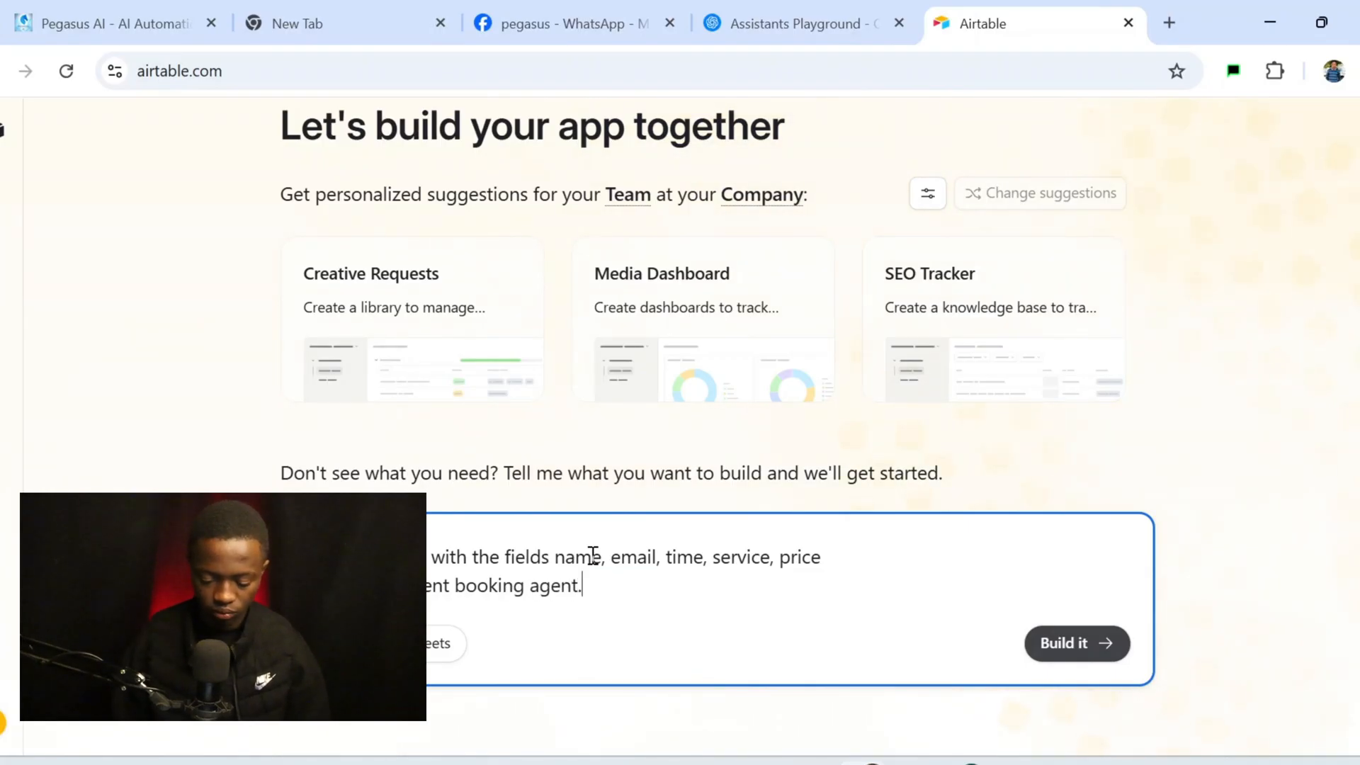
key(Return)
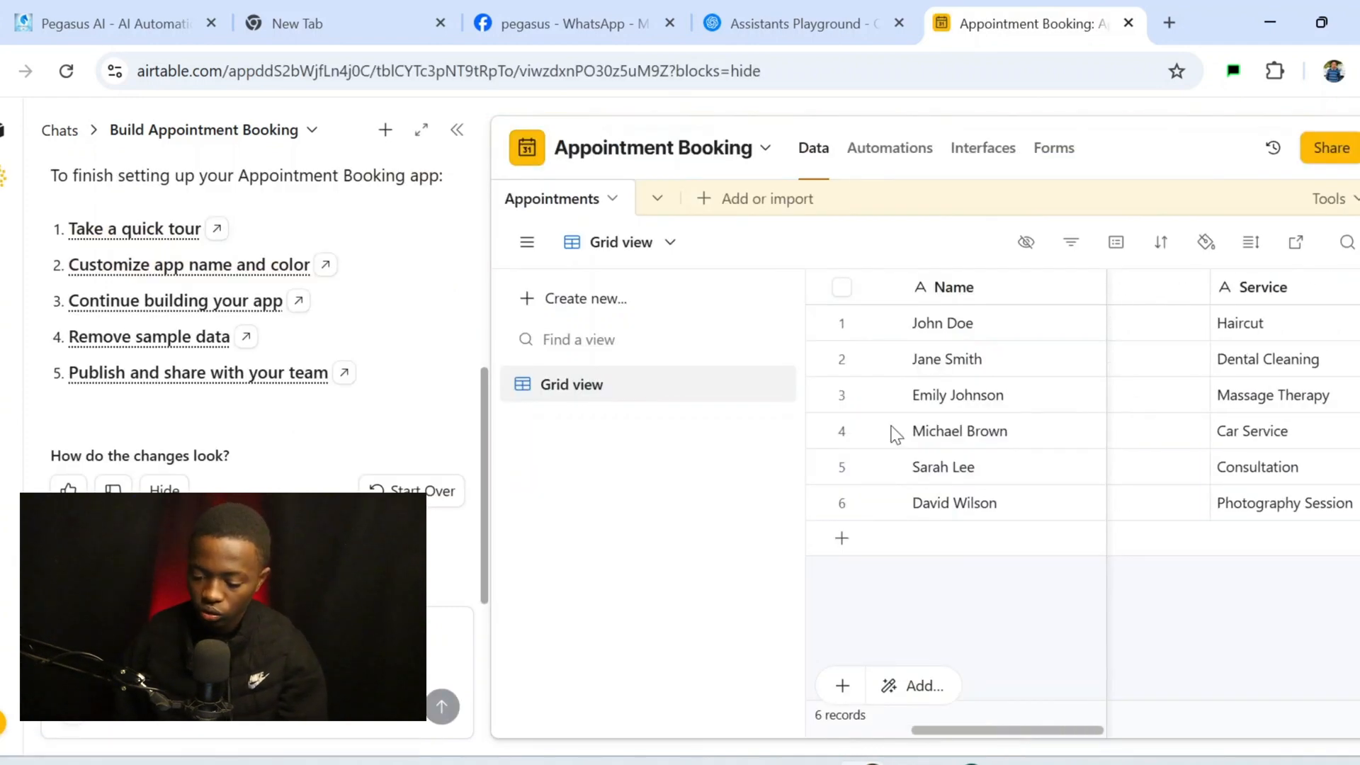
Select and delete the six sample records, then collapse the AI chat panel
scroll(1034, 482, right, 10)
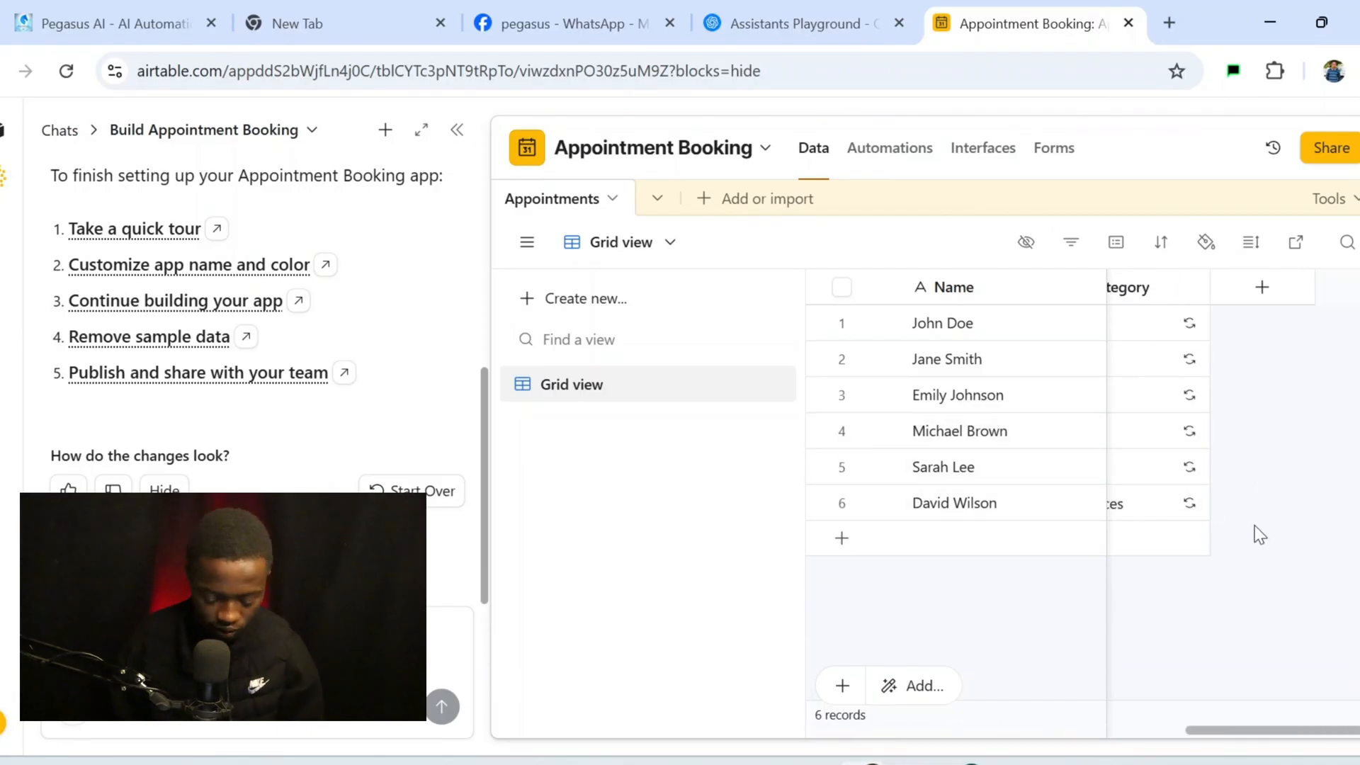
scroll(1281, 417, left, 10)
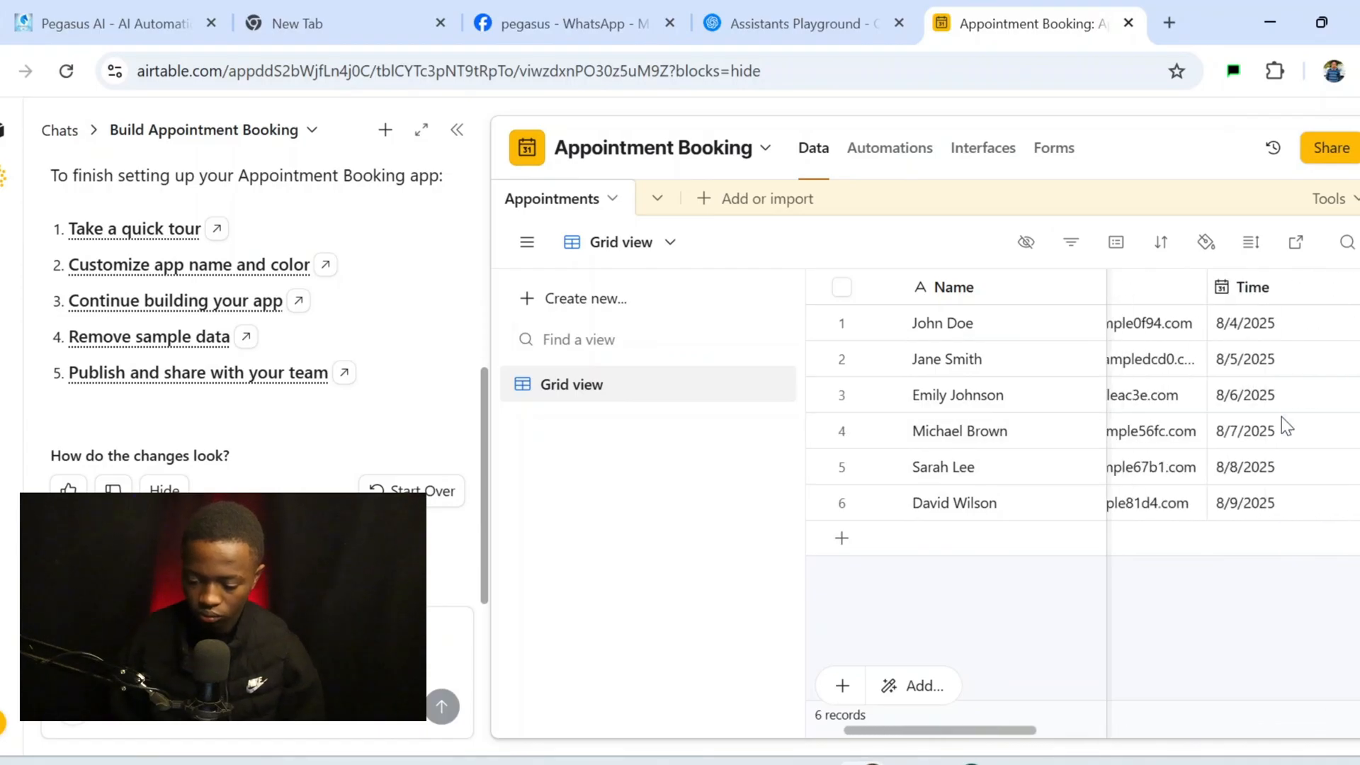
scroll(1281, 416, left, 2)
right_click(1011, 339)
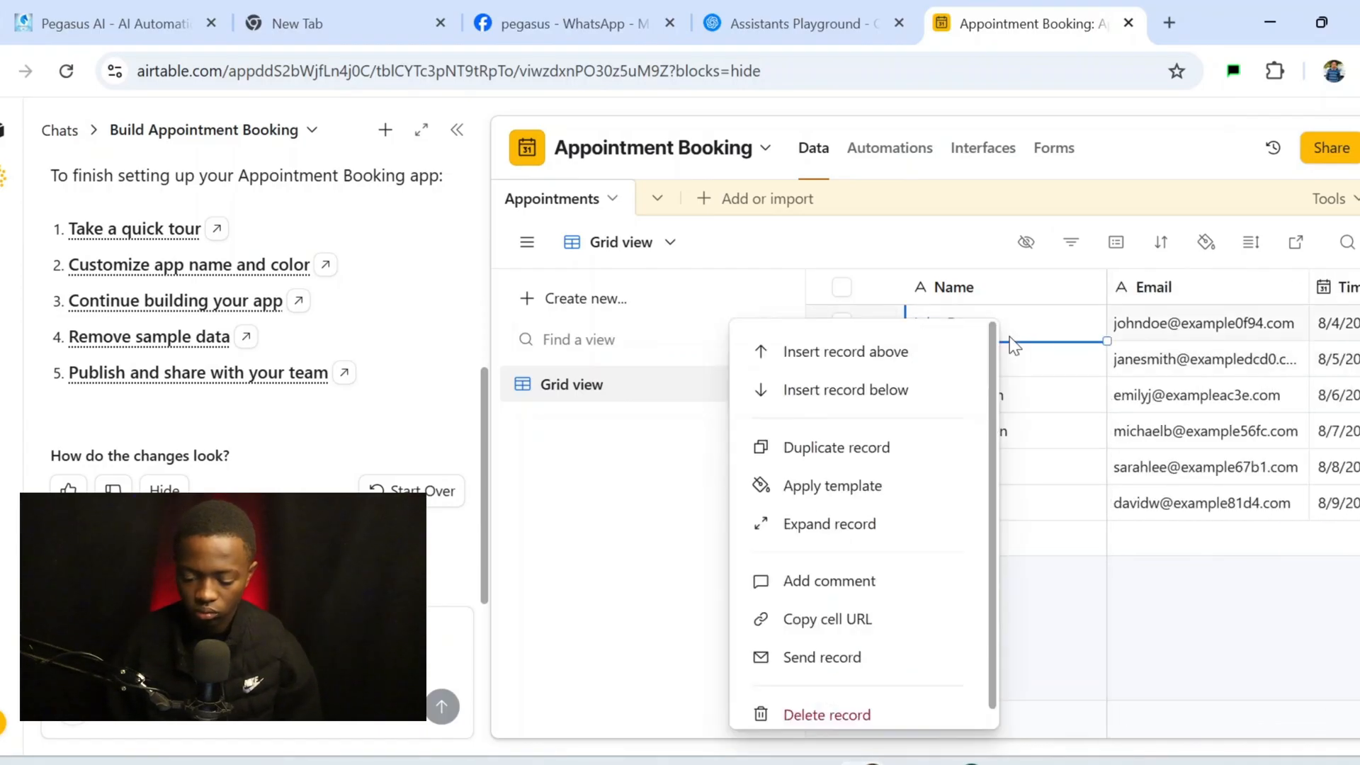
click(1067, 624)
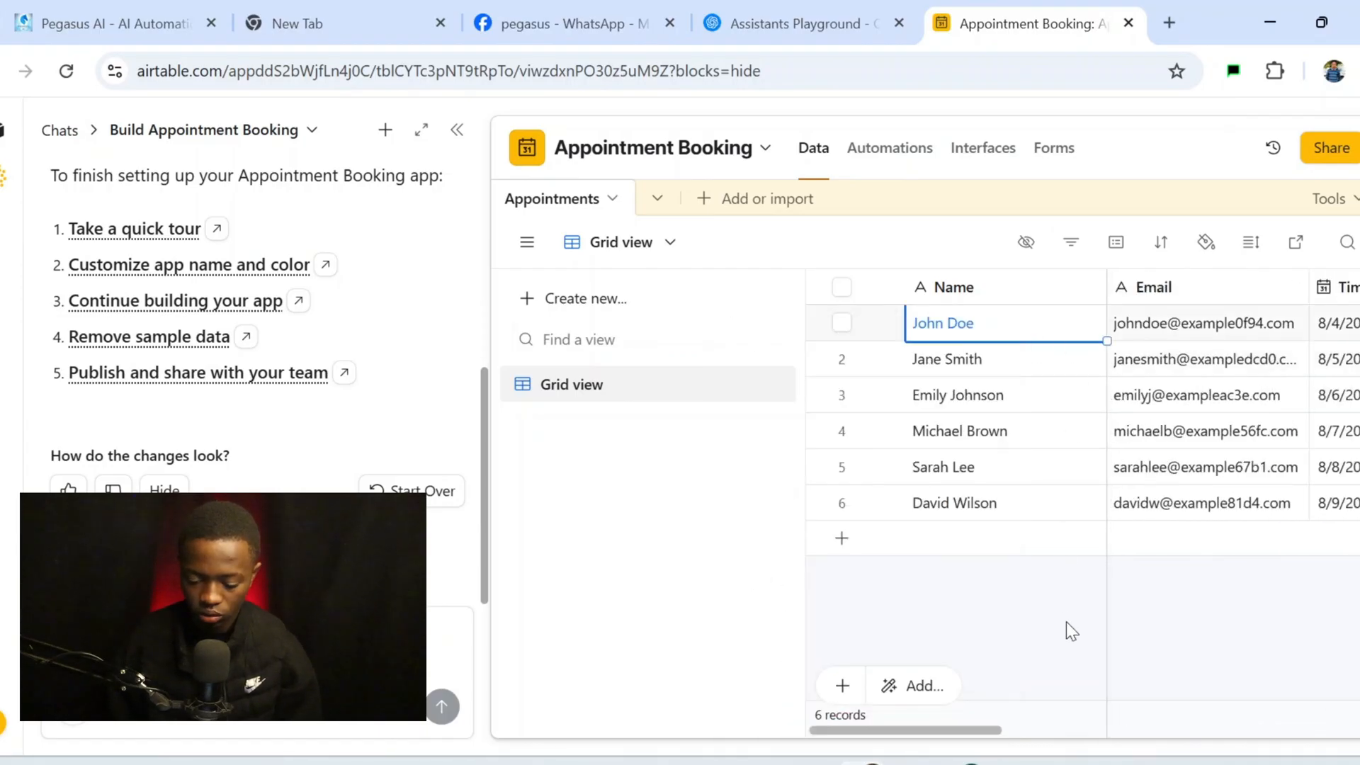
click(843, 323)
click(843, 360)
click(843, 395)
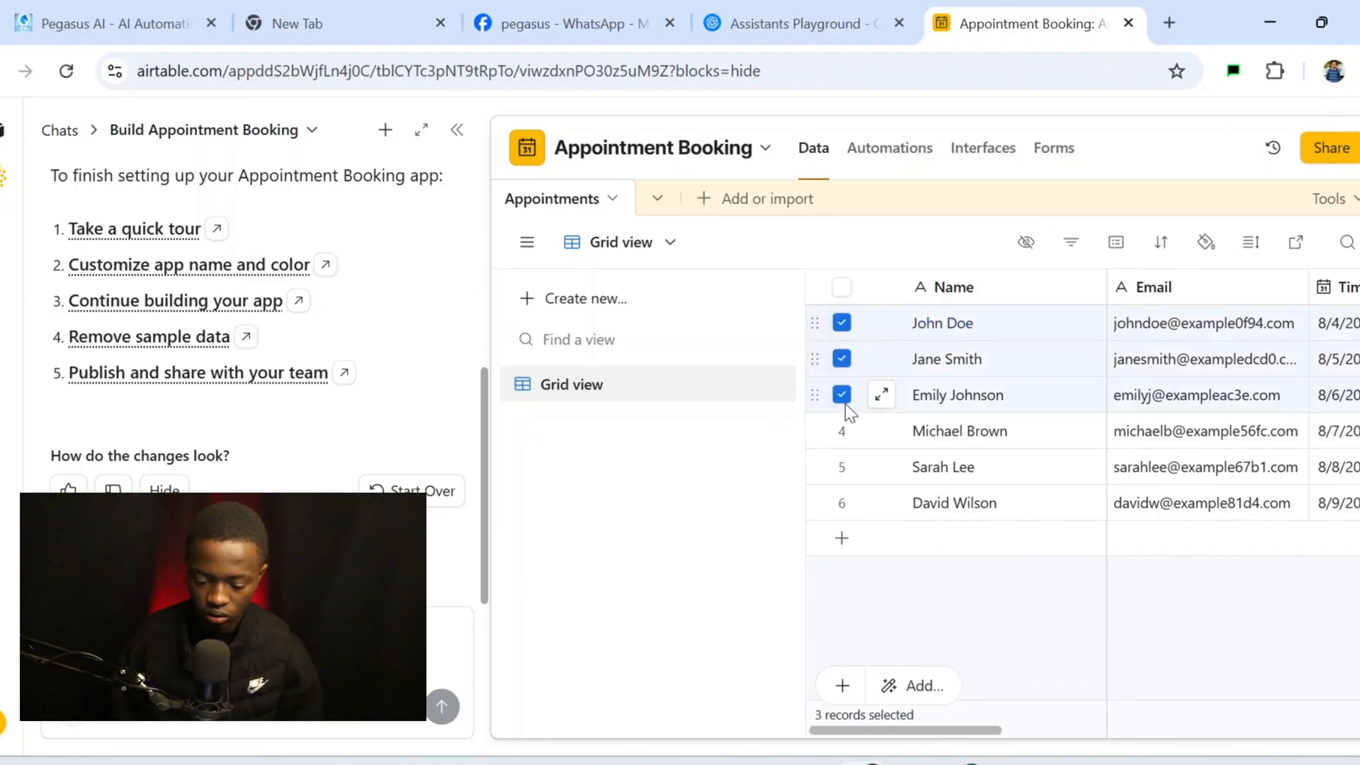
click(843, 431)
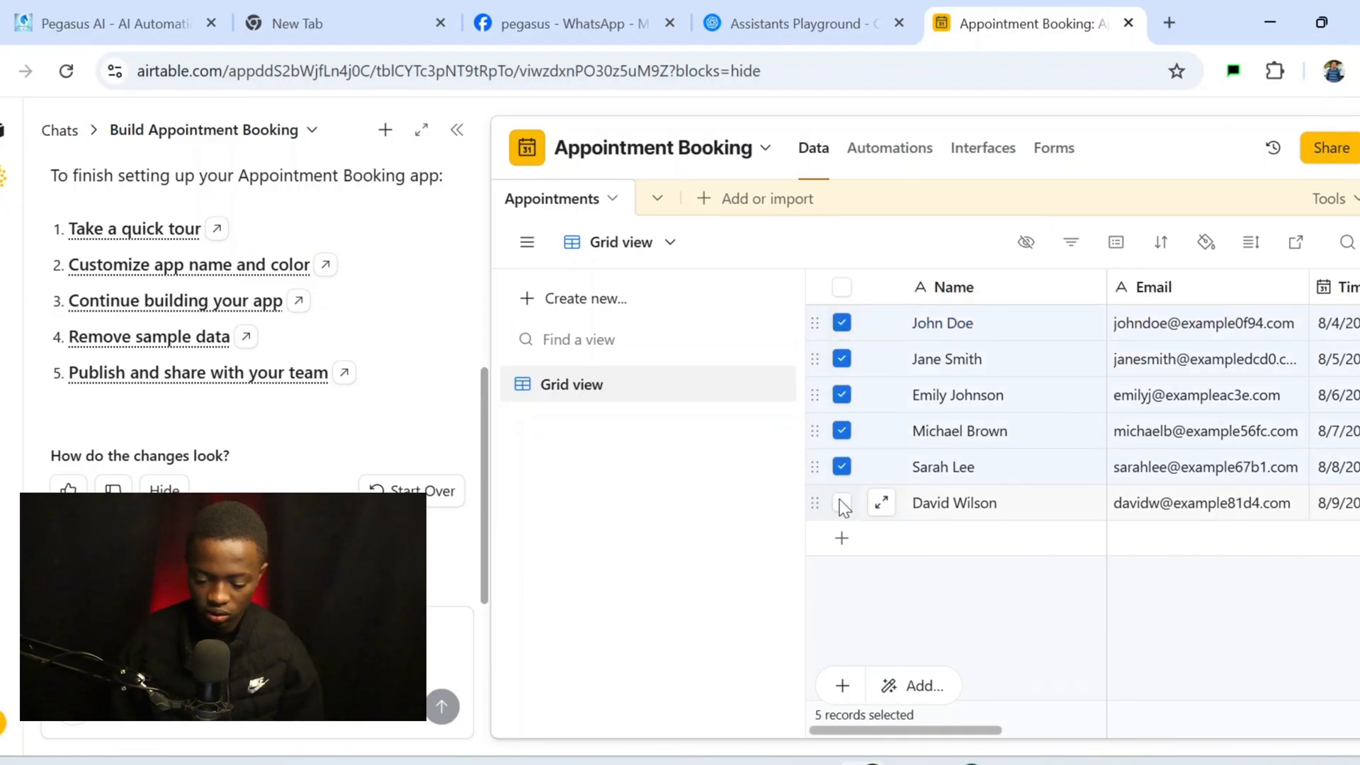
click(841, 502)
right_click(841, 502)
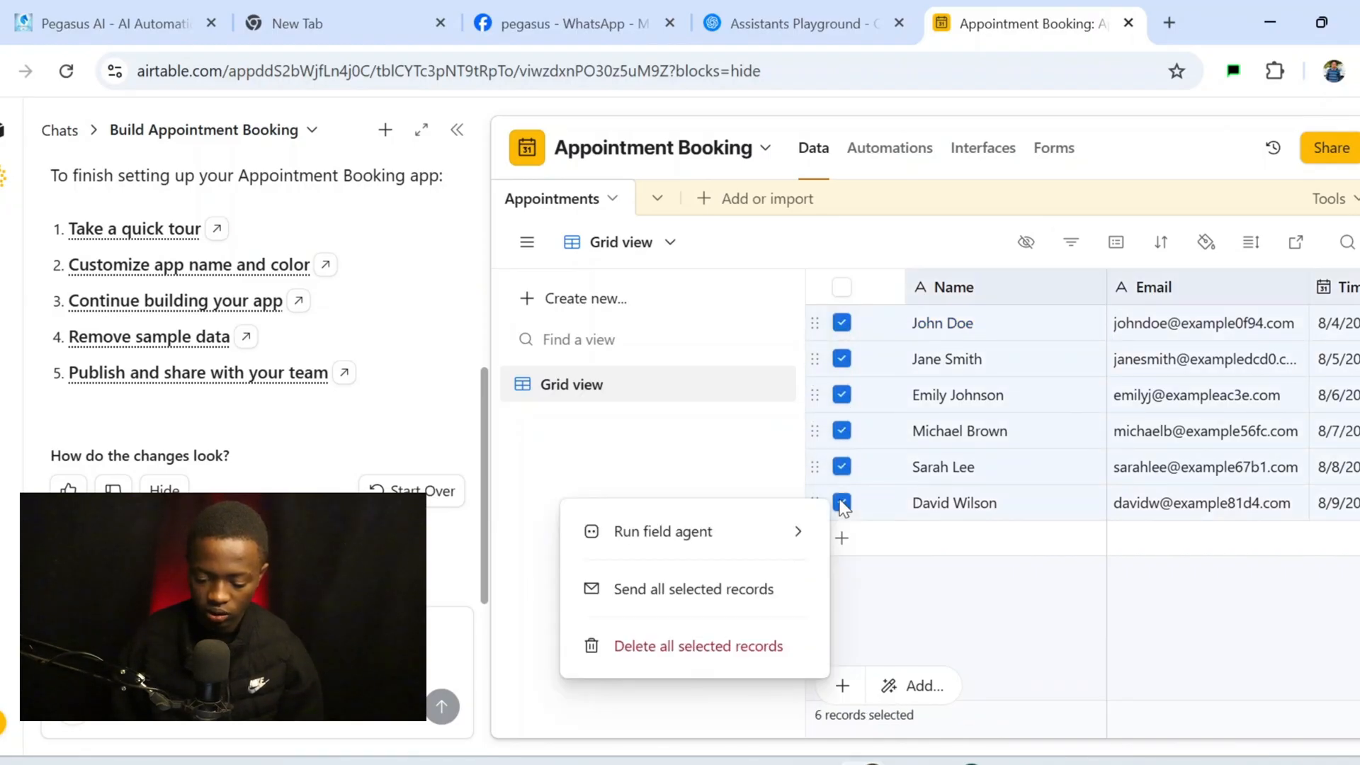
click(774, 645)
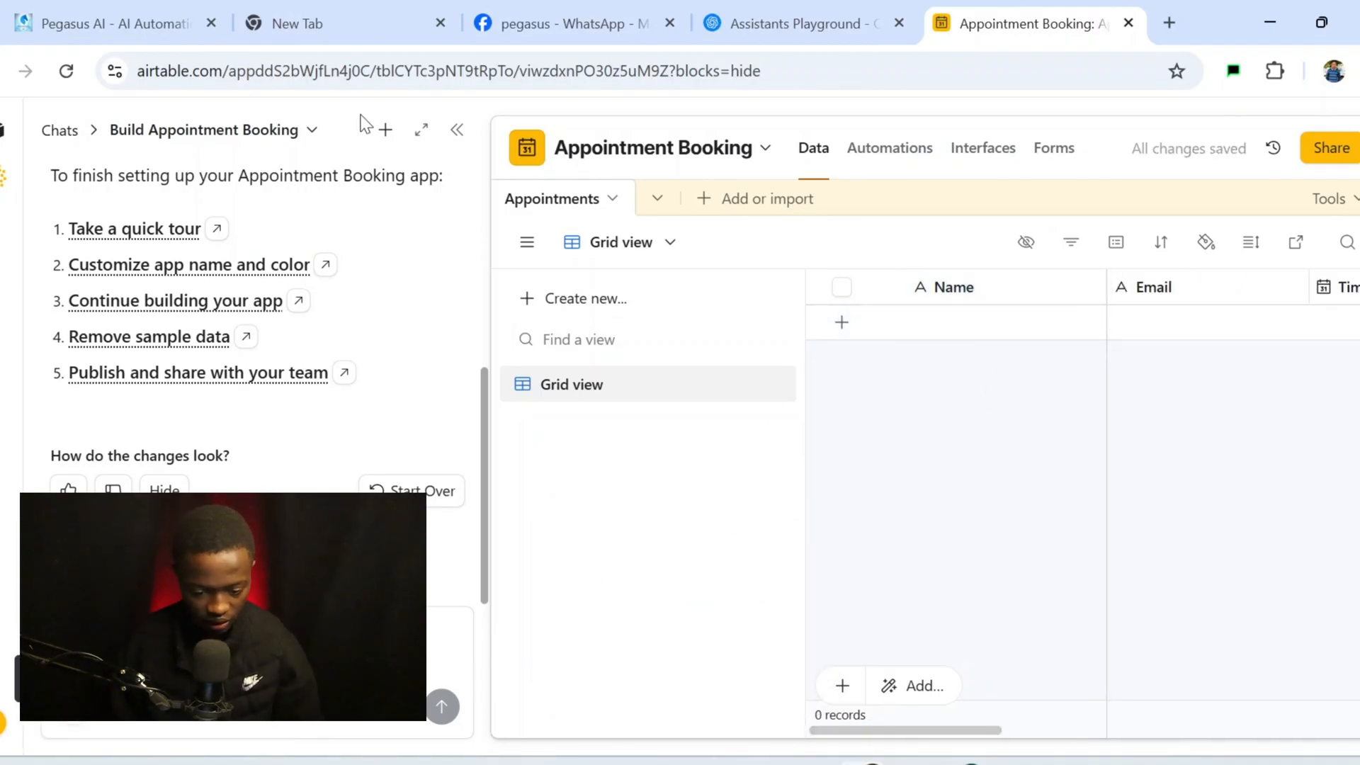
click(457, 130)
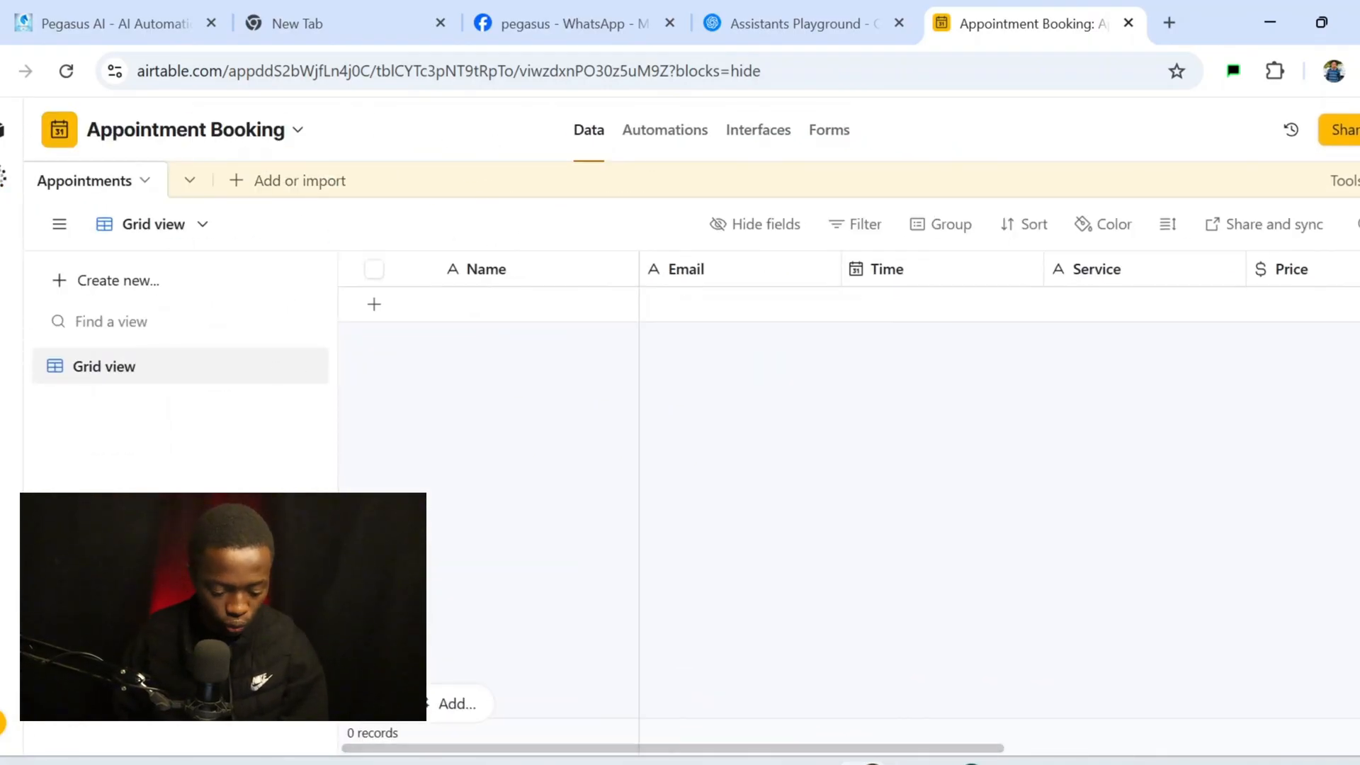
click(2, 722)
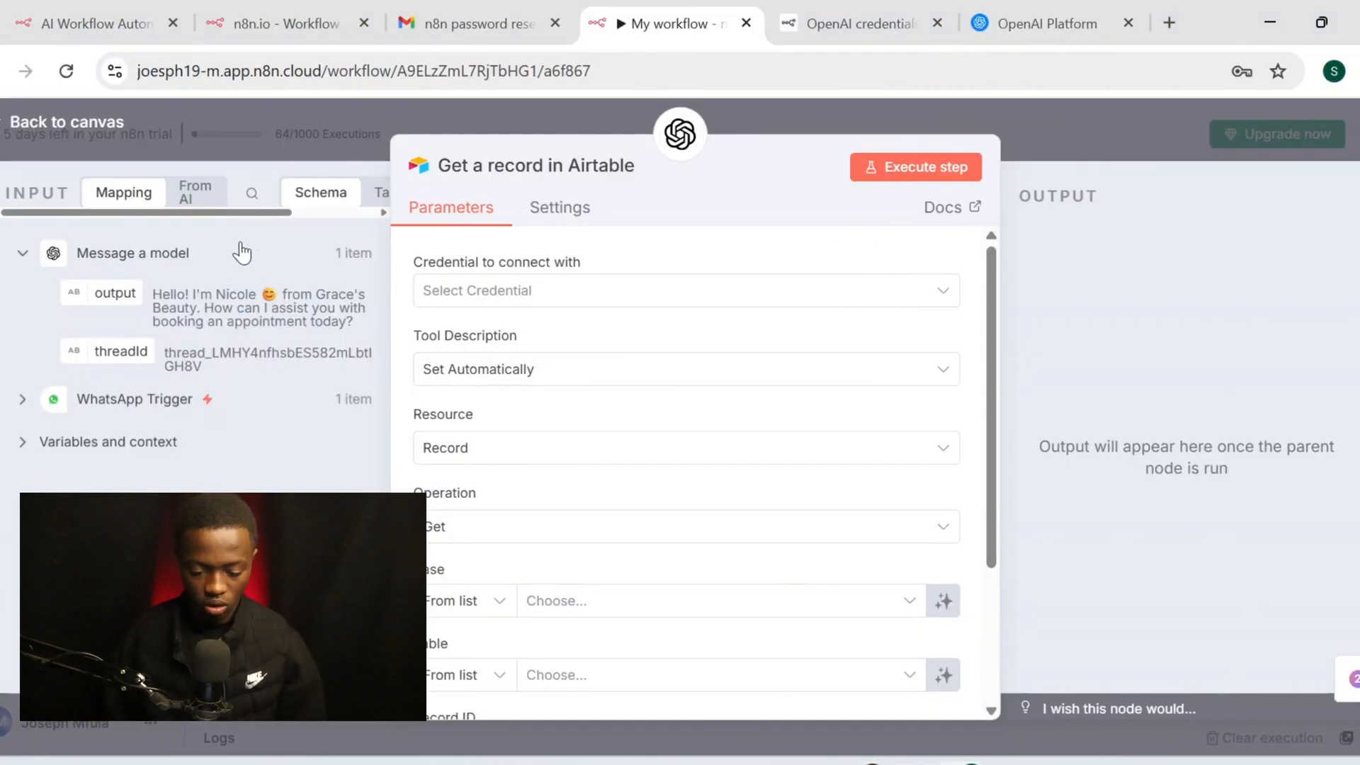
Create a new Airtable credential and put the cursor in its Access Token field
click(627, 296)
click(550, 349)
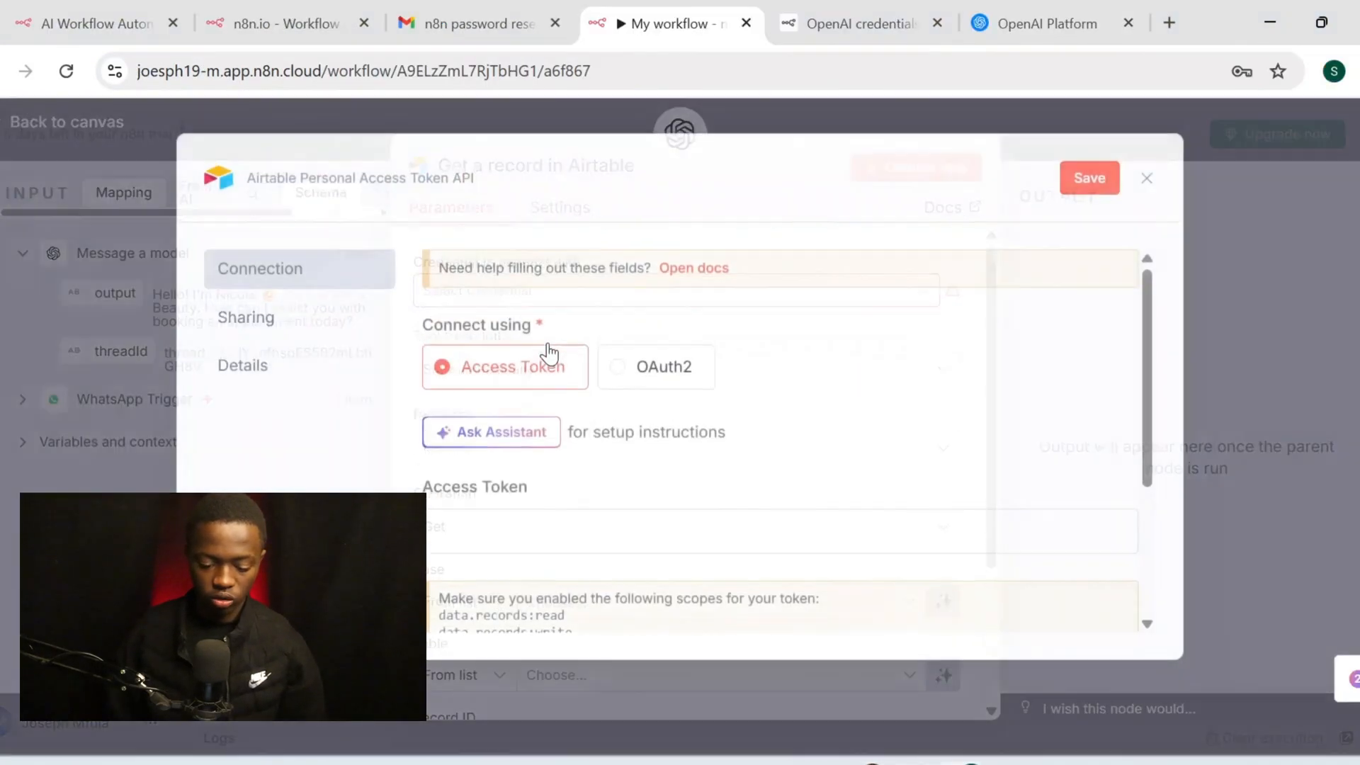
scroll(632, 389, down, 1)
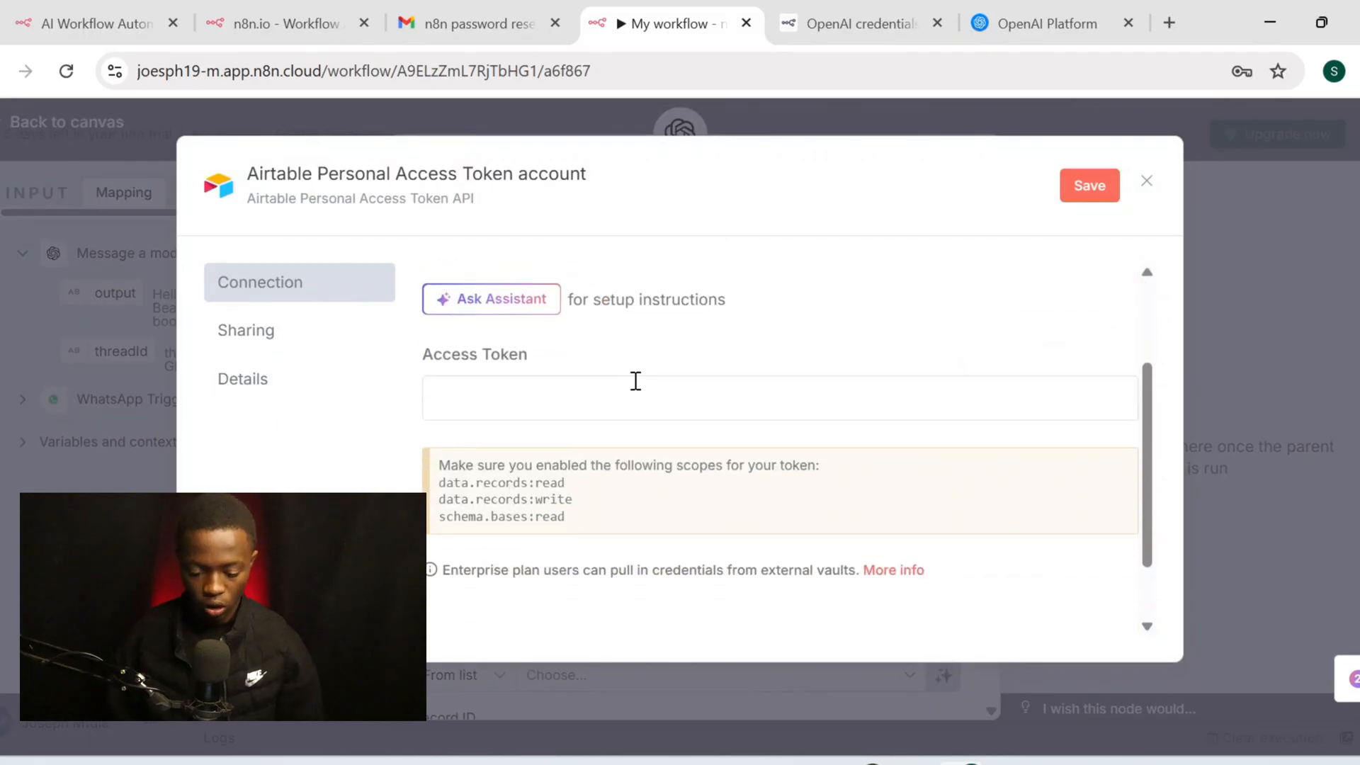
scroll(632, 386, up, 3)
click(583, 542)
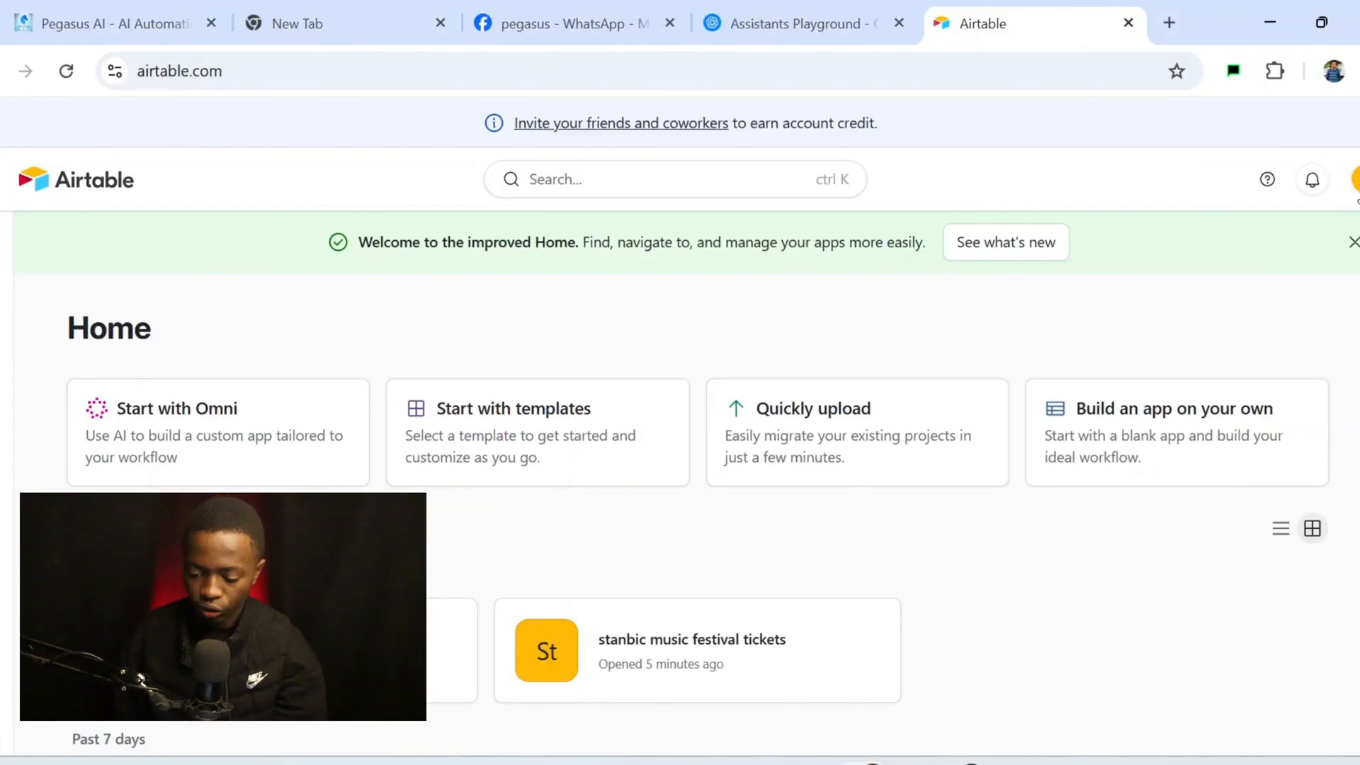
Go from Airtable account settings through the developer hub to the Personal access tokens page
click(1353, 179)
click(1133, 315)
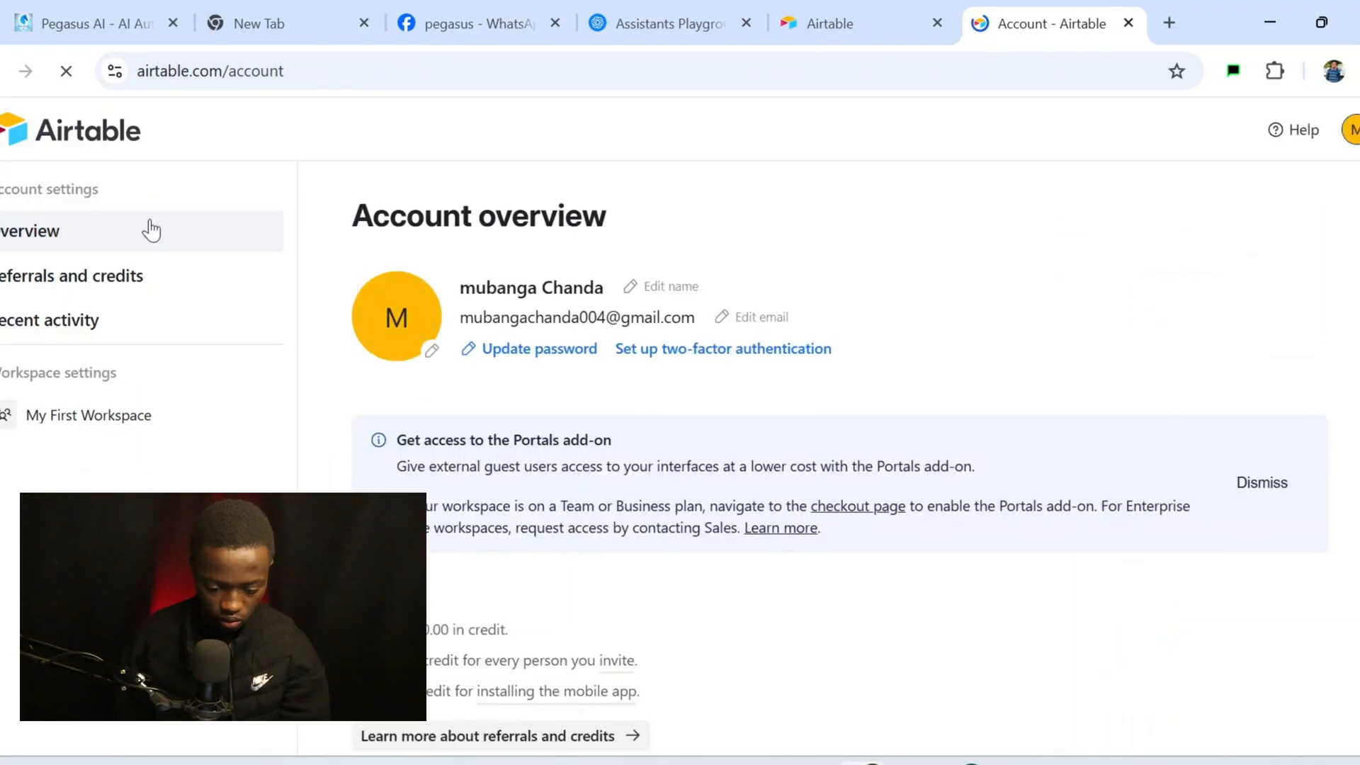
scroll(508, 363, down, 4)
scroll(1050, 530, down, 2)
click(1218, 446)
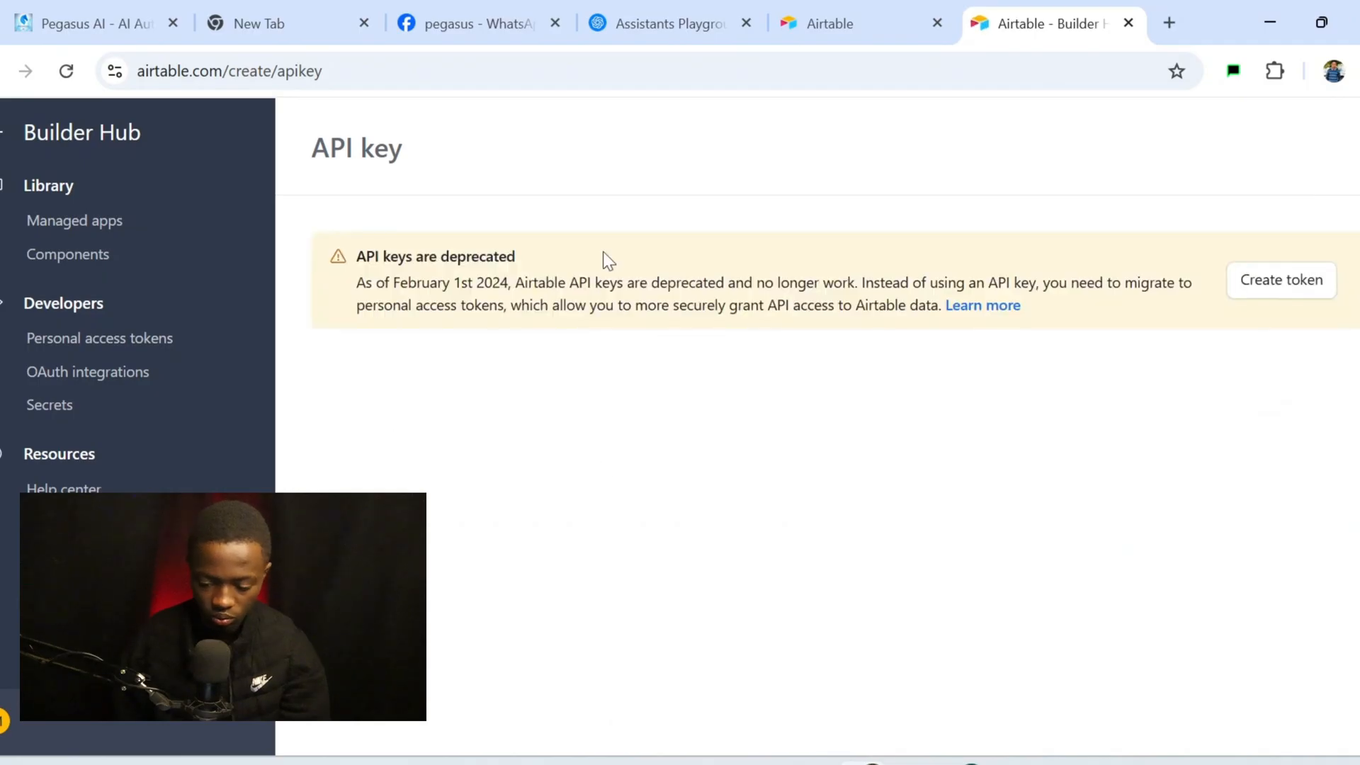
click(1246, 294)
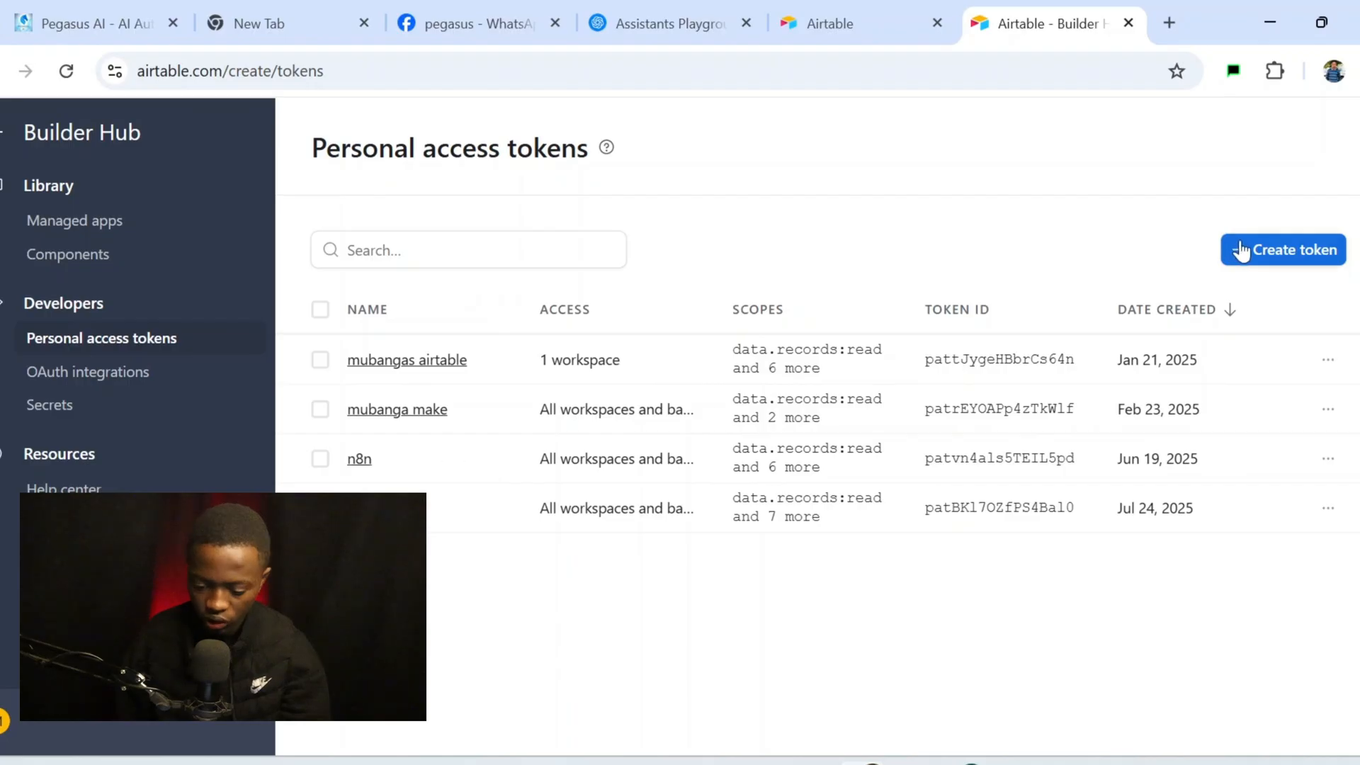
Start a new token named 'appointment booker2' with data.records:read and data.records:write scopes
click(1260, 255)
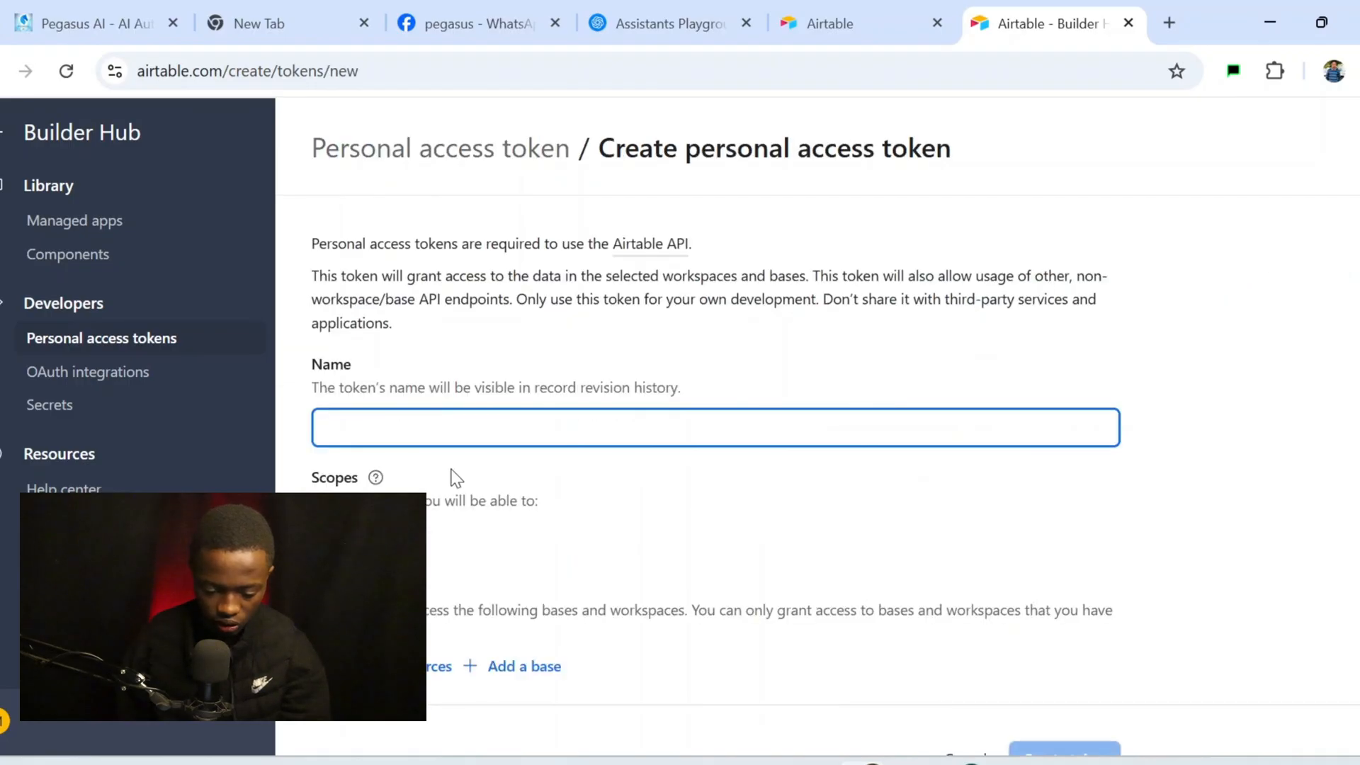
scroll(415, 467, down, 1)
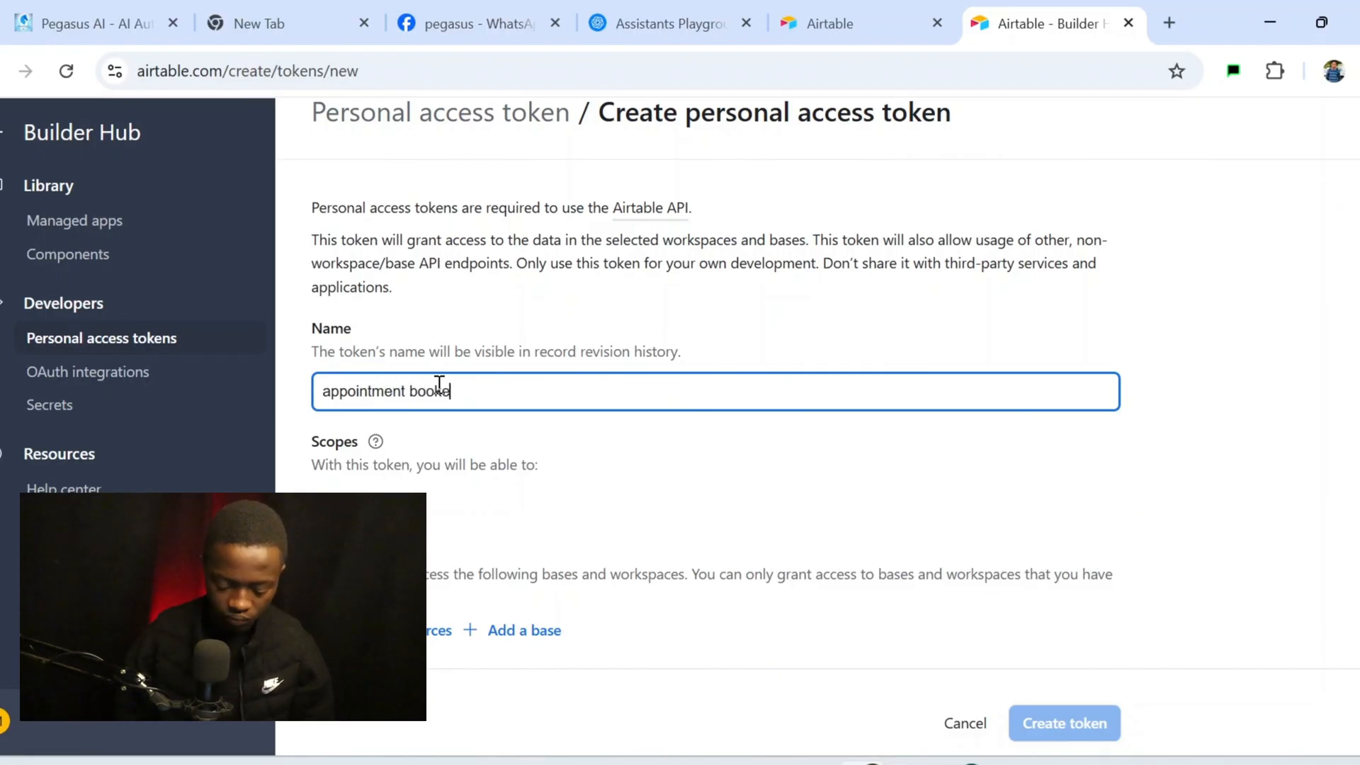
text(appointment booker)
scroll(610, 435, down, 1)
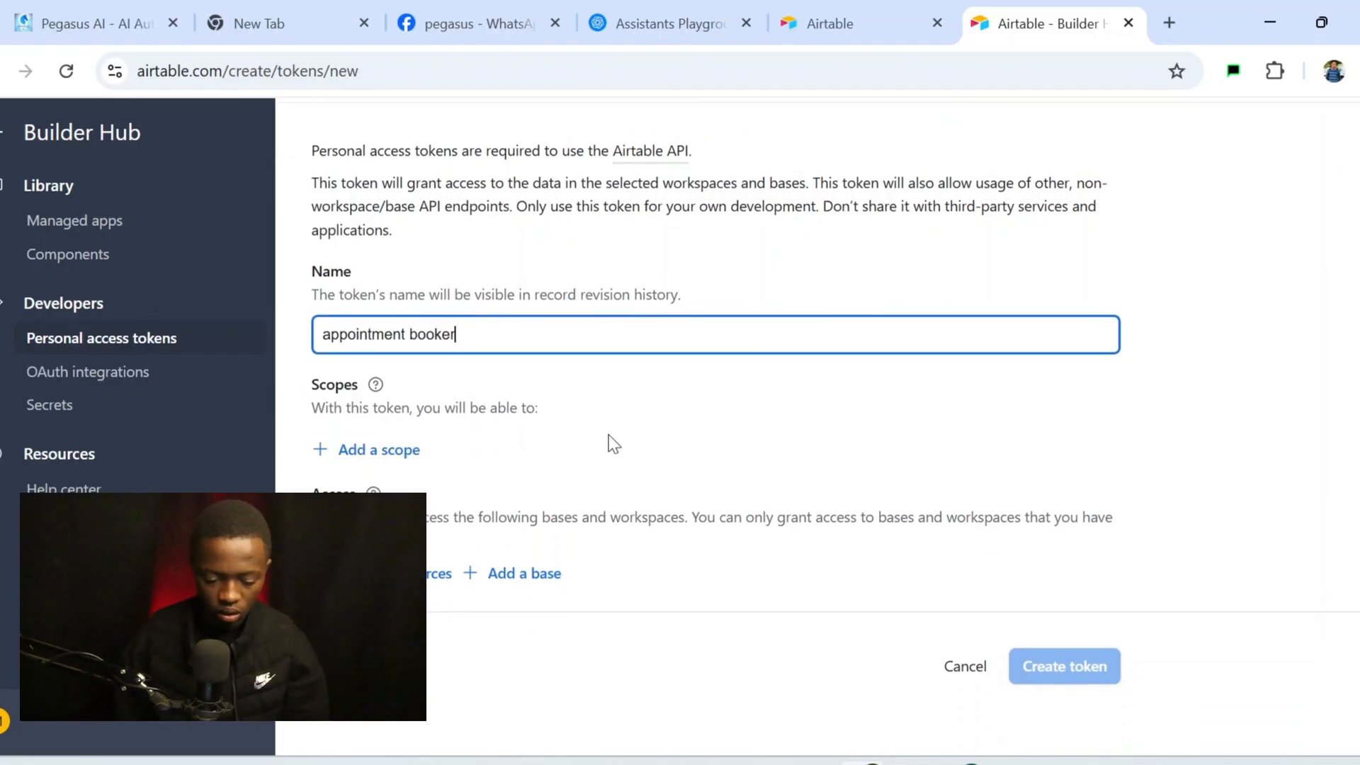
click(381, 449)
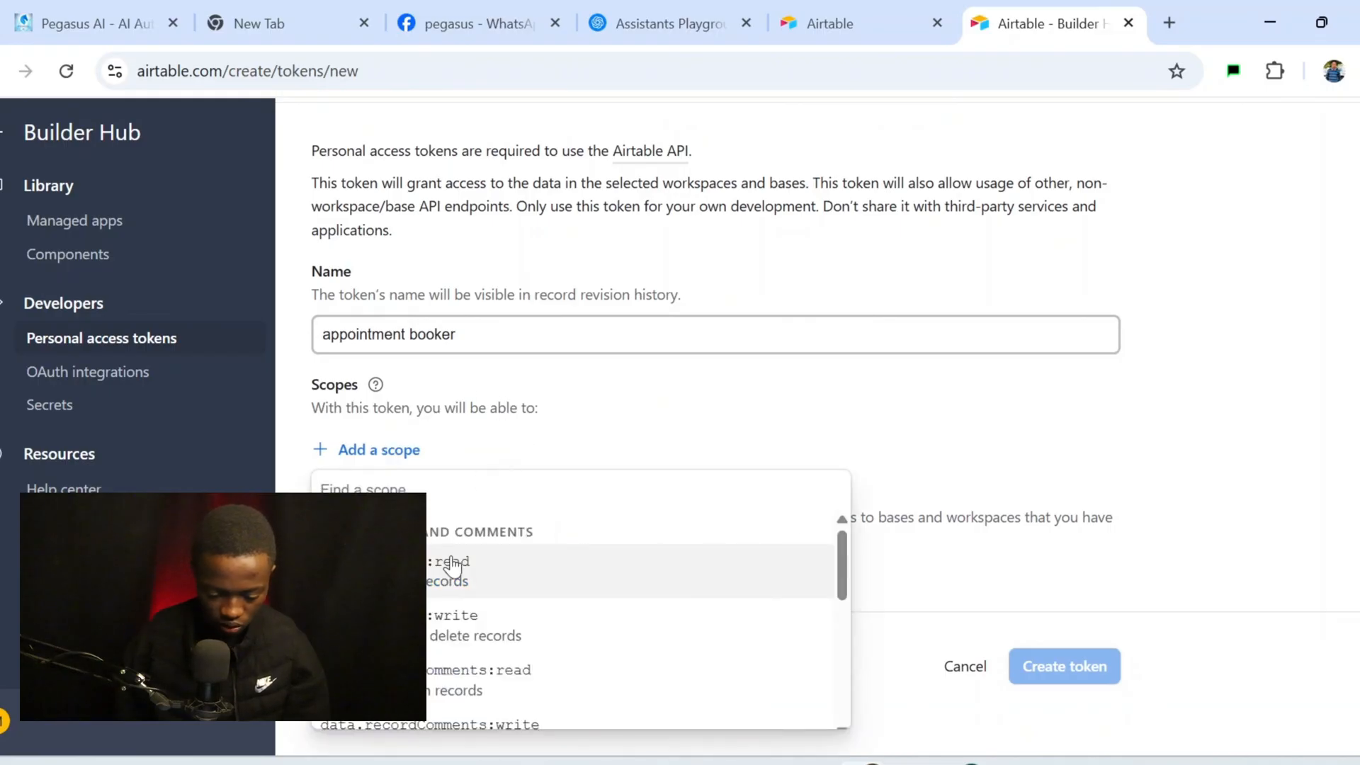
scroll(452, 567, down, 1)
scroll(451, 574, up, 1)
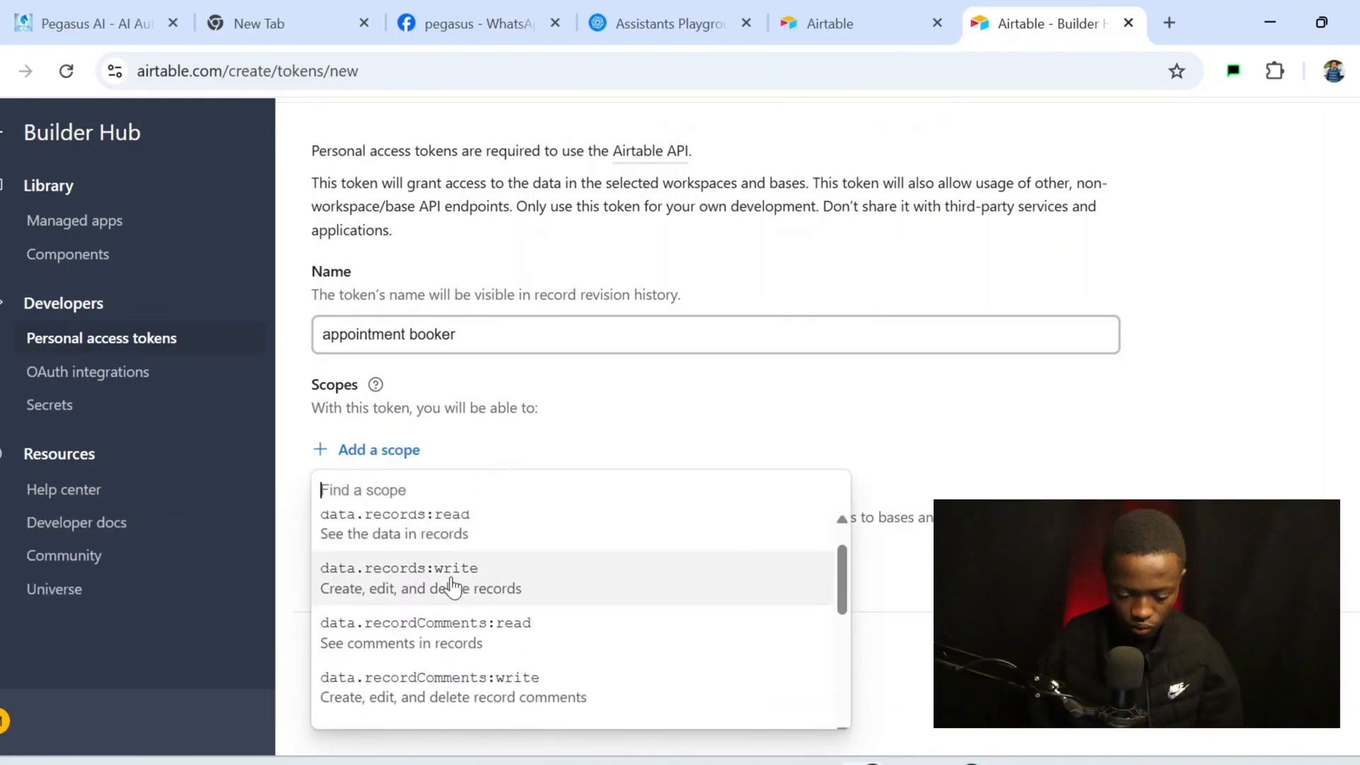
click(488, 539)
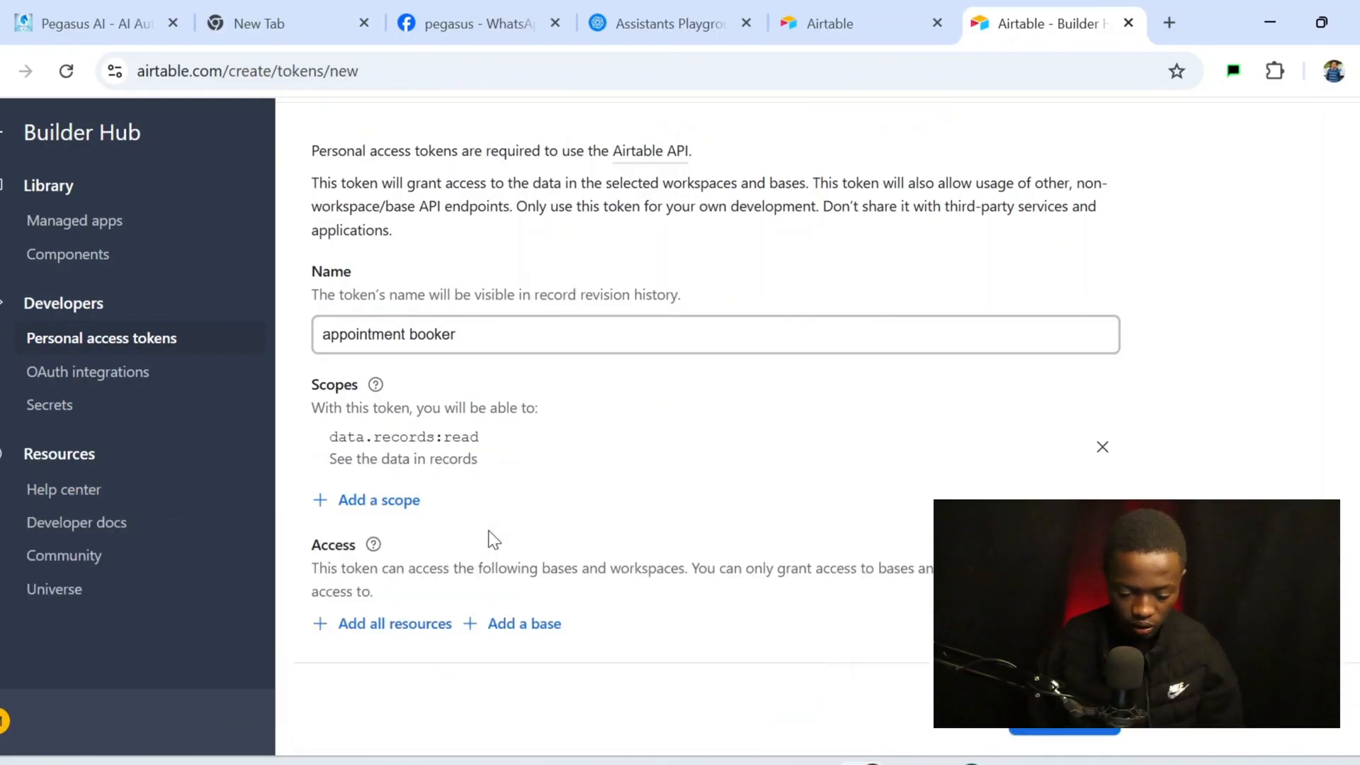
click(381, 501)
click(517, 326)
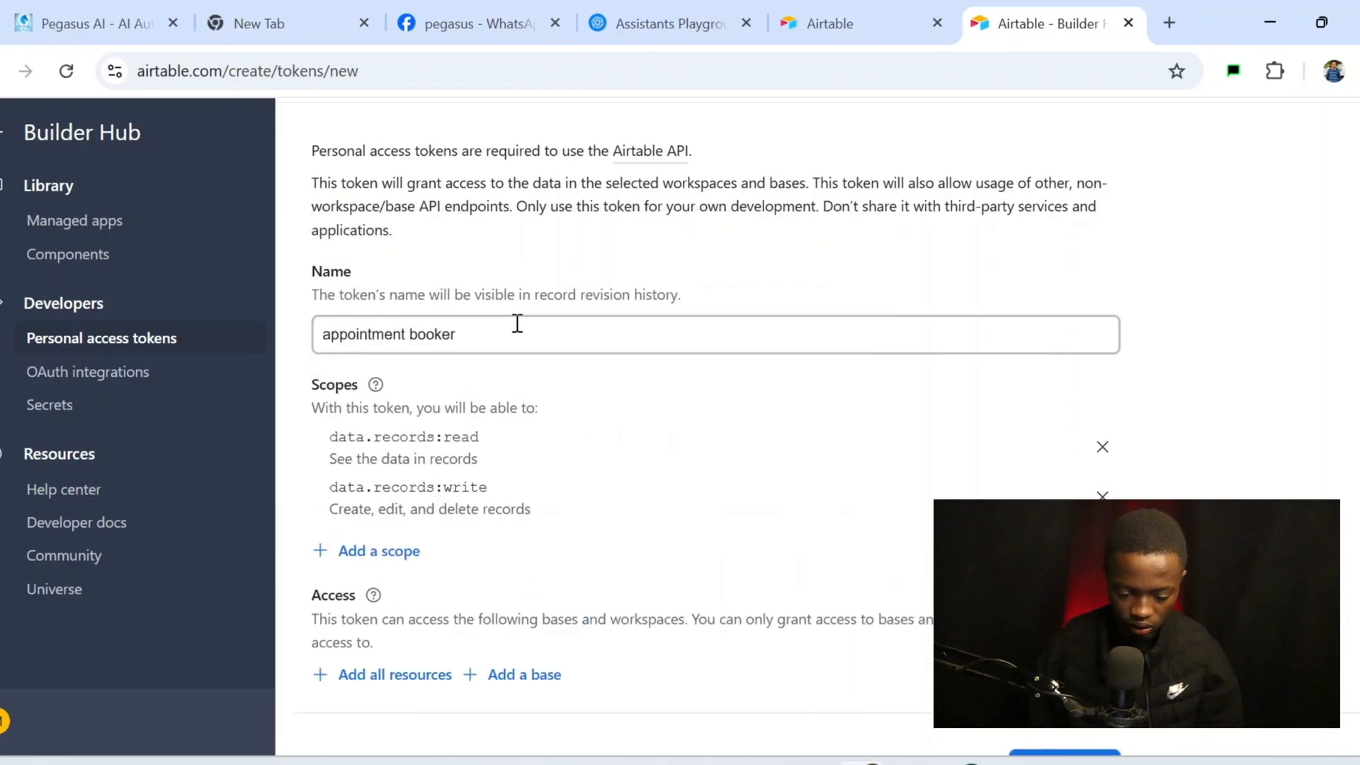
Add the schema.bases:write and data.recordComments:read scopes to the token
click(390, 552)
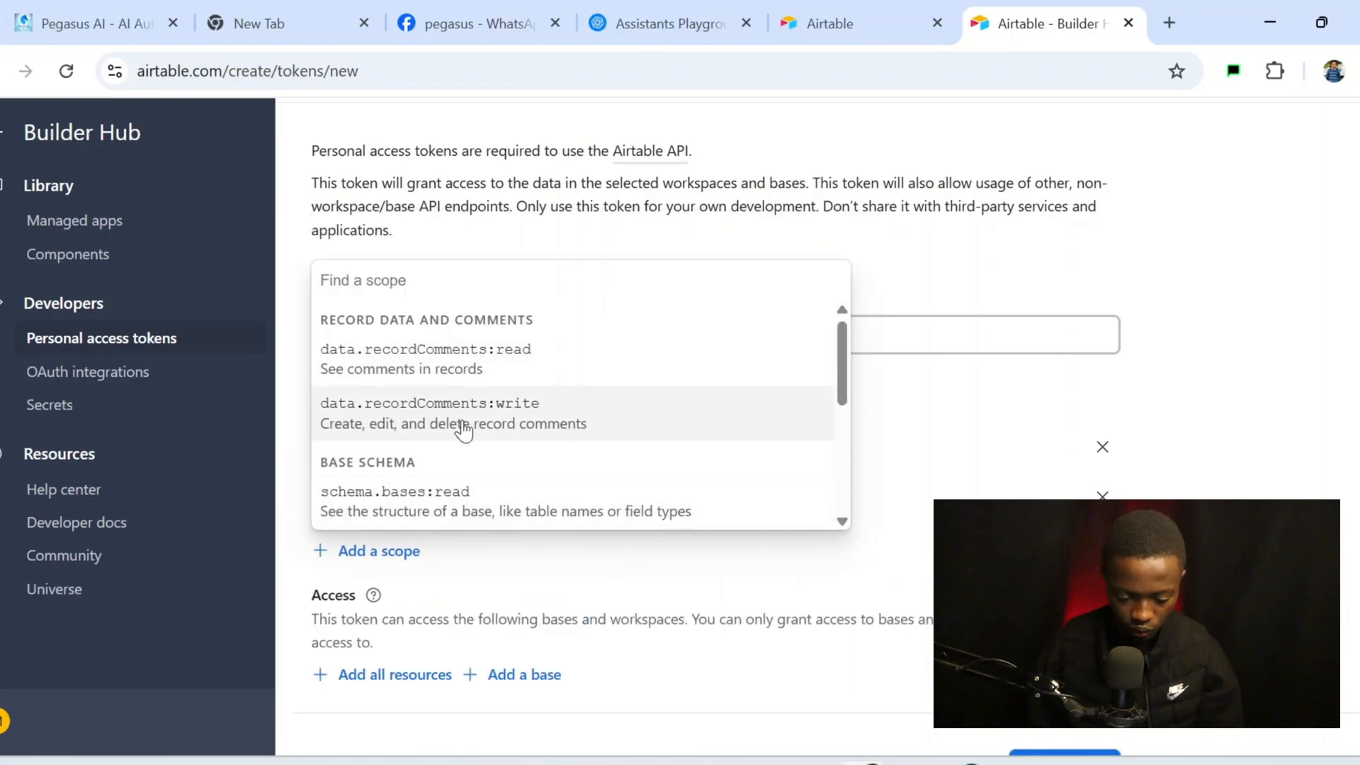
scroll(465, 419, down, 1)
scroll(464, 419, down, 3)
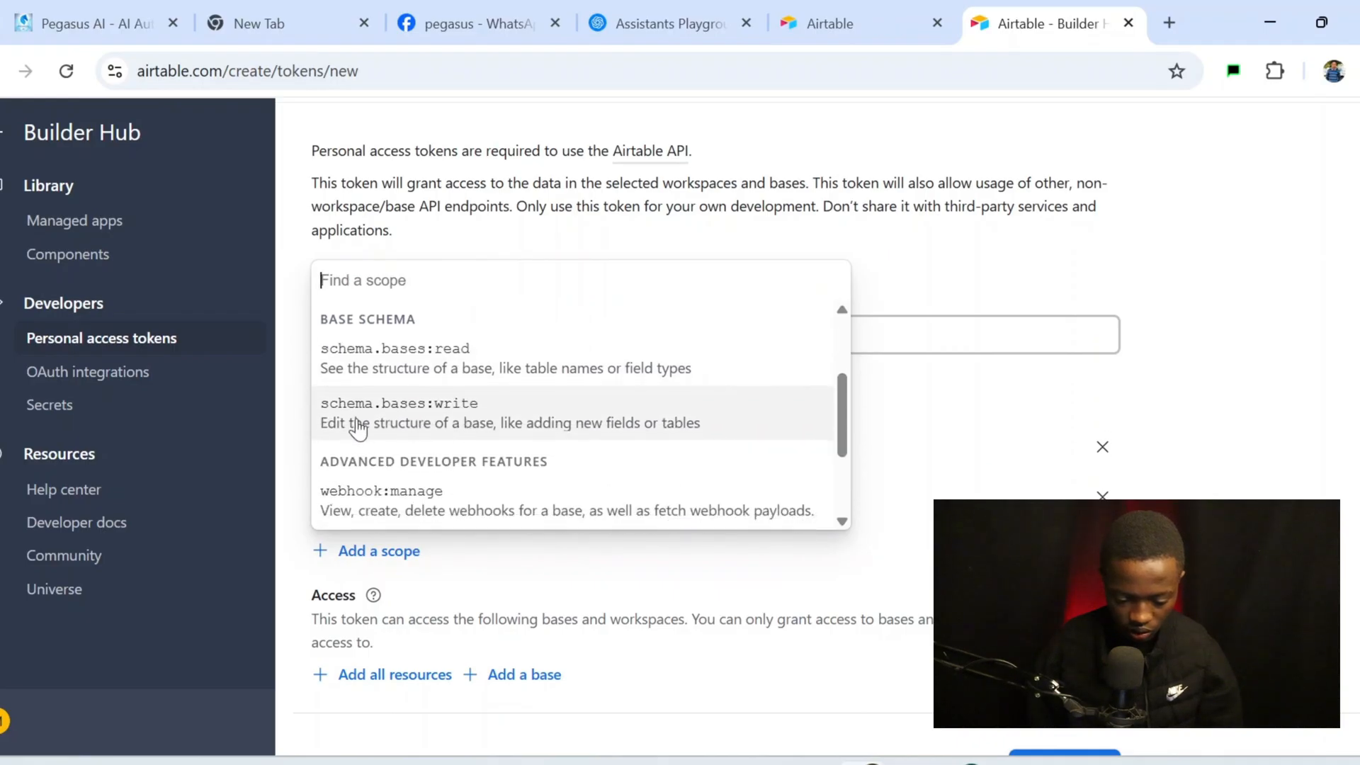
click(471, 420)
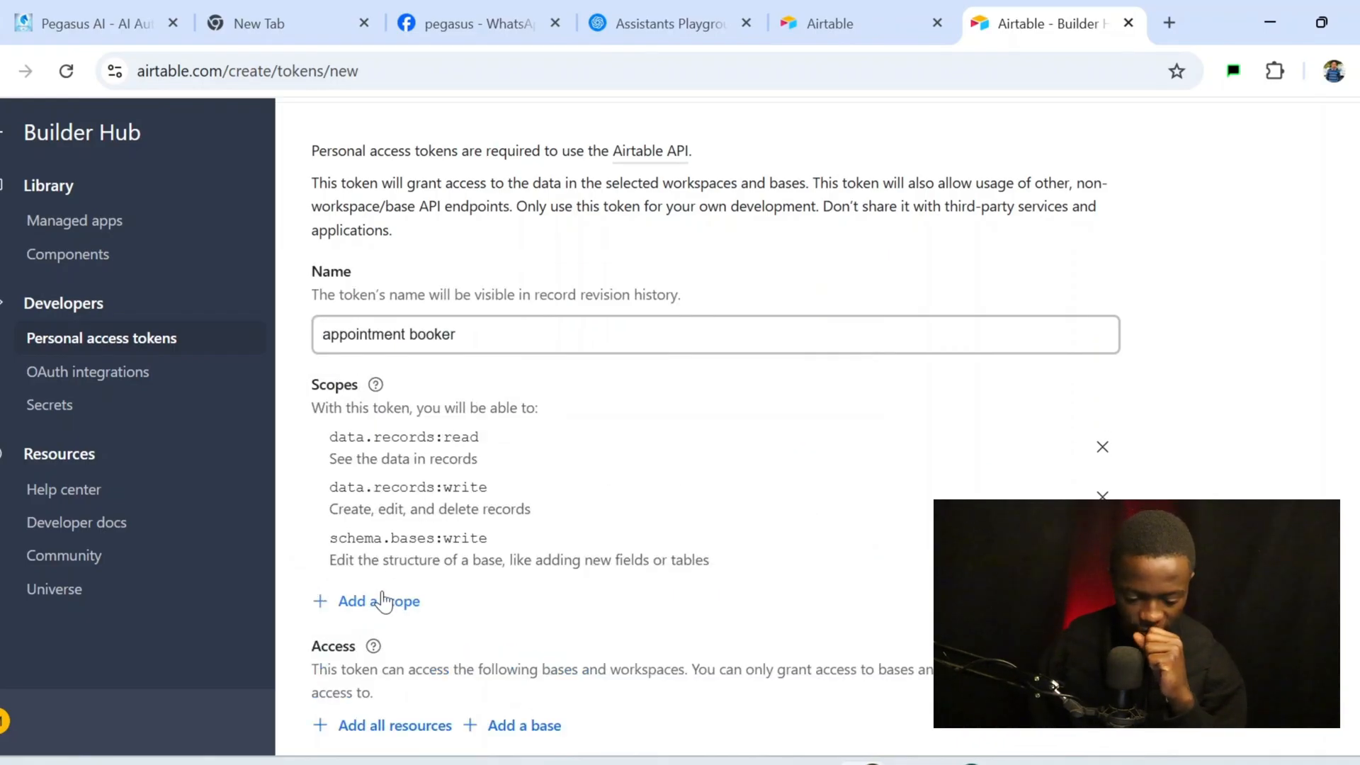
click(383, 602)
scroll(455, 511, down, 1)
click(456, 511)
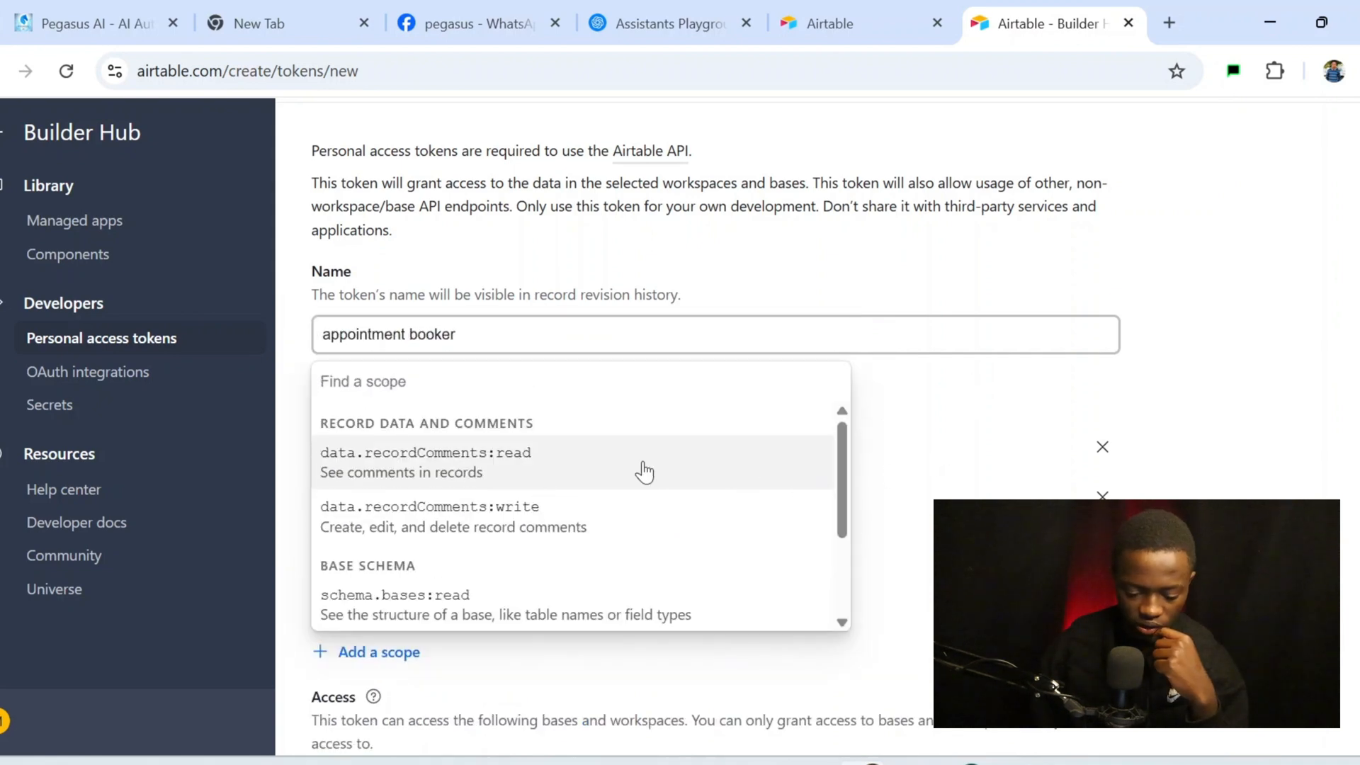
click(554, 471)
scroll(709, 425, down, 3)
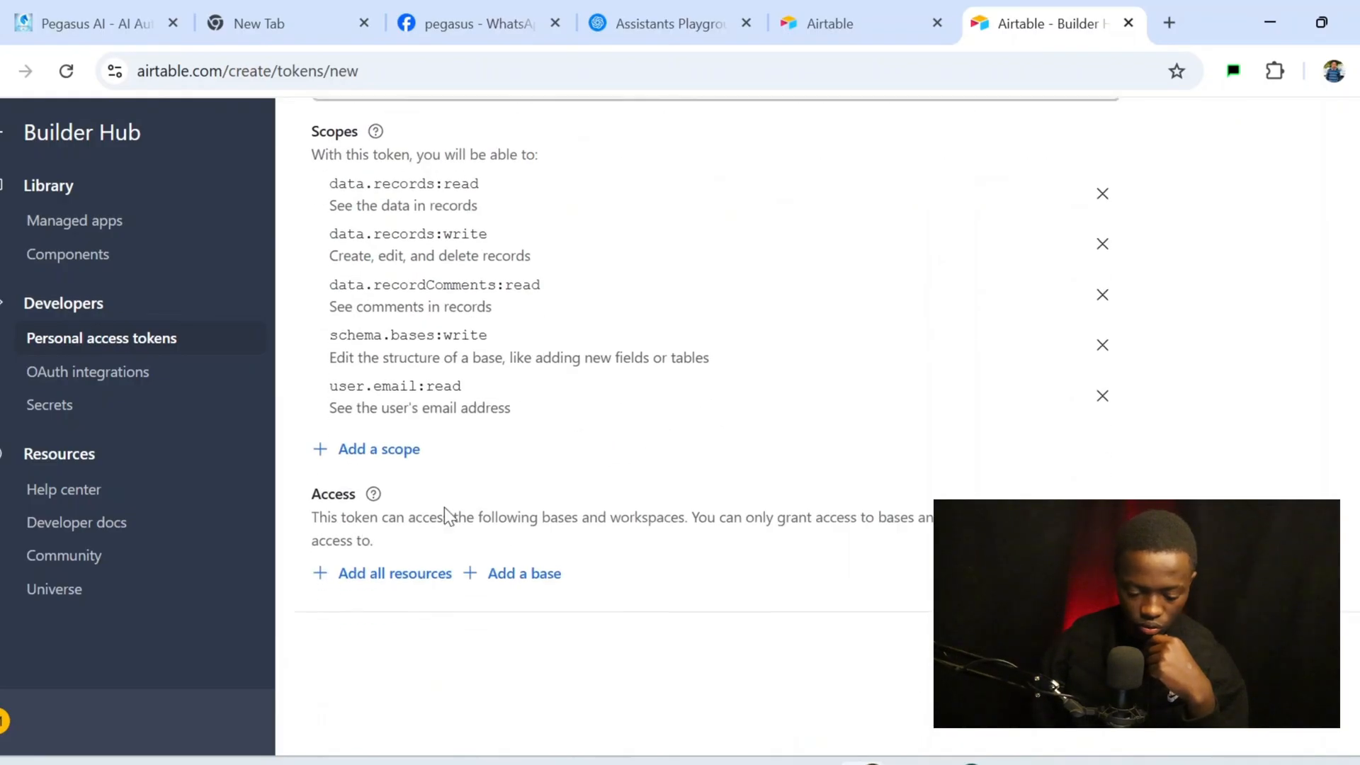
Grant the token access to all bases, create it, and copy its value
click(418, 574)
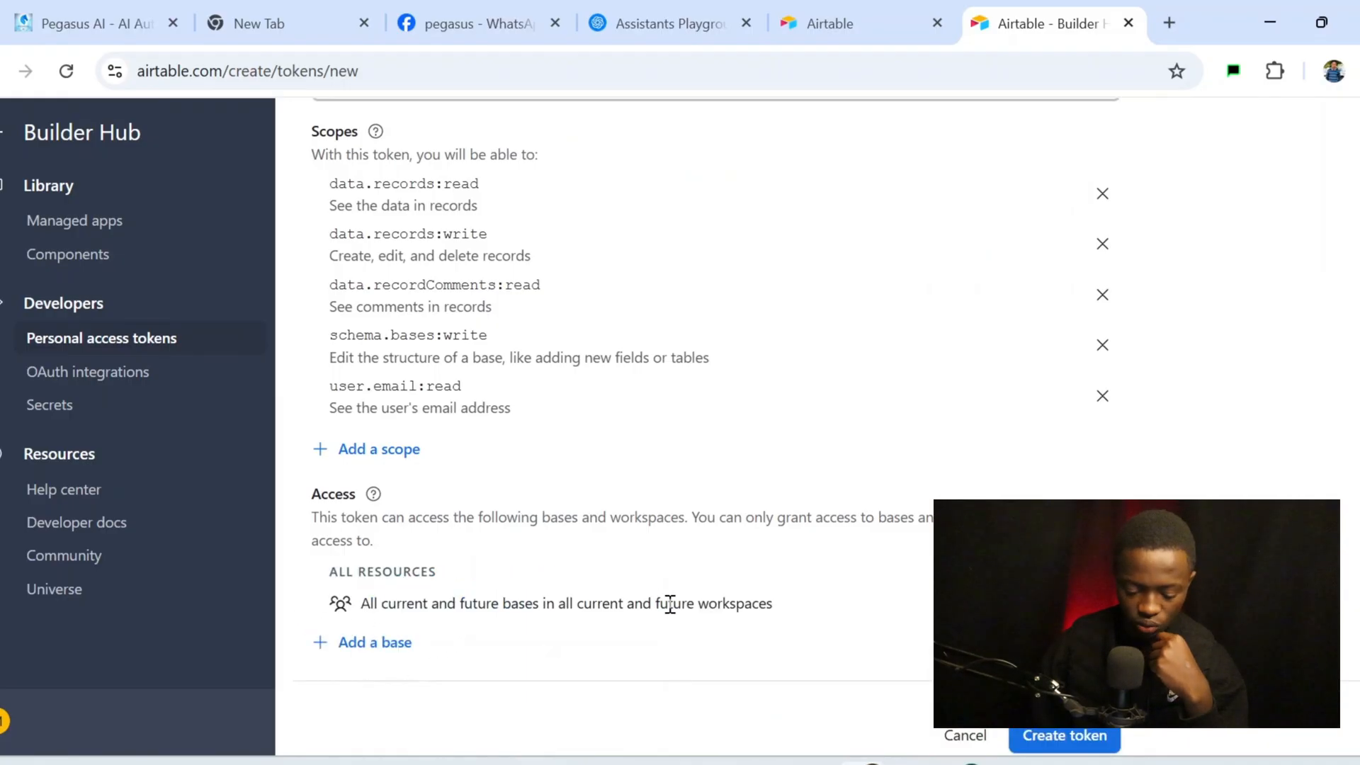
scroll(883, 602, down, 1)
scroll(949, 436, up, 4)
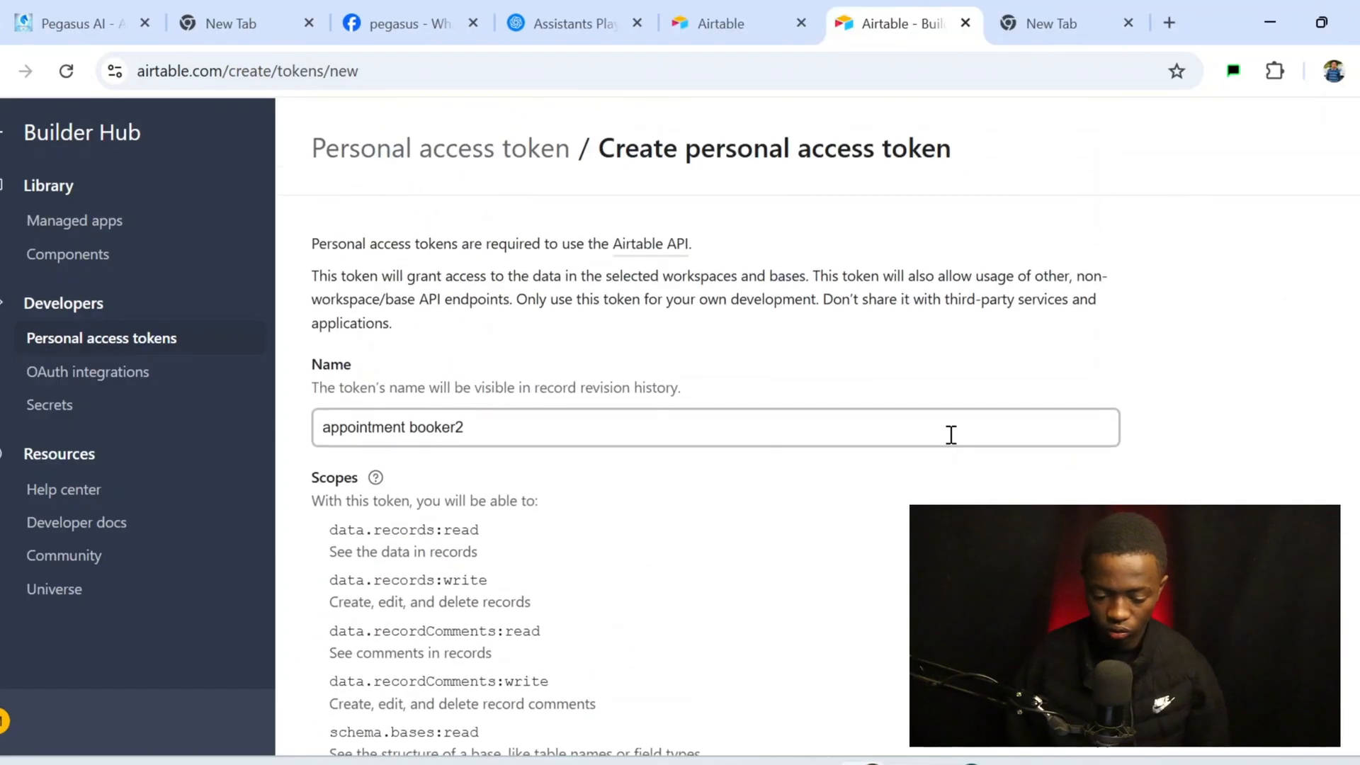
scroll(950, 435, down, 7)
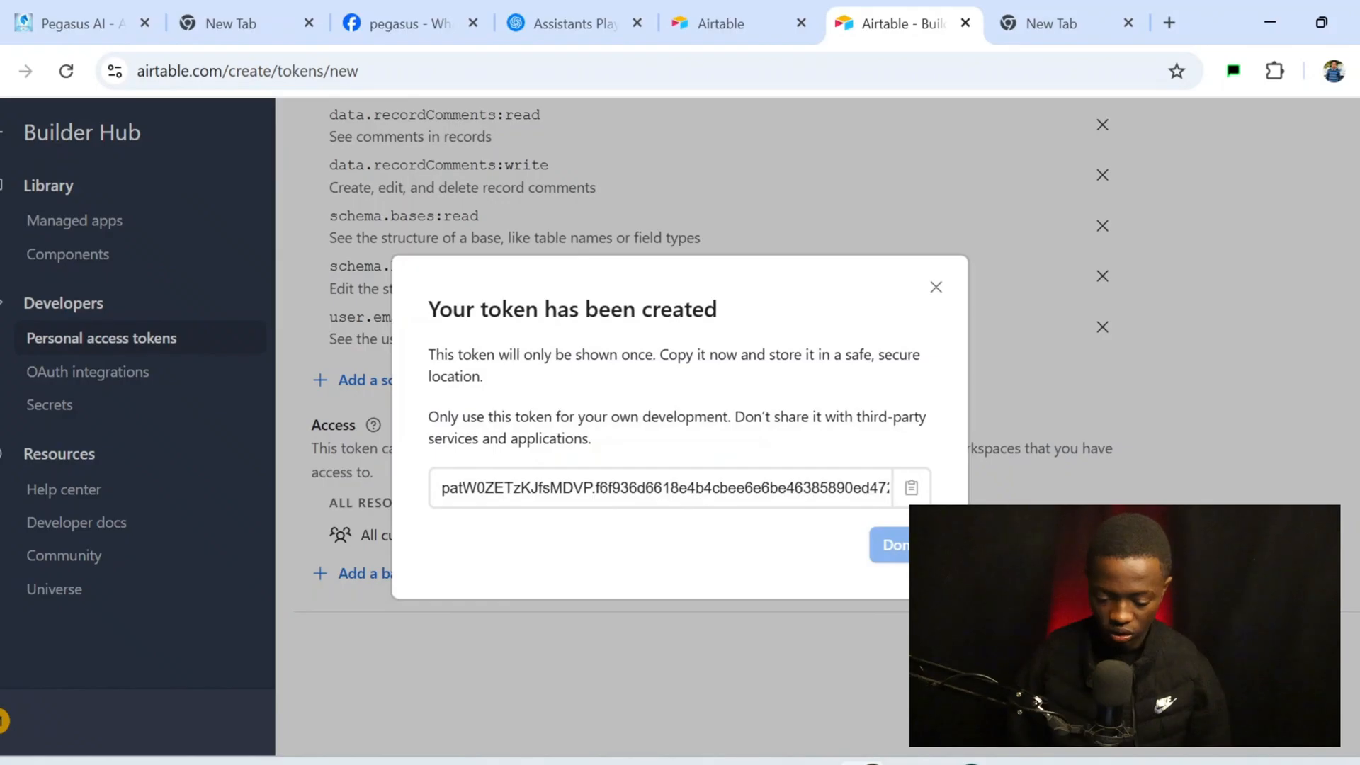
click(912, 488)
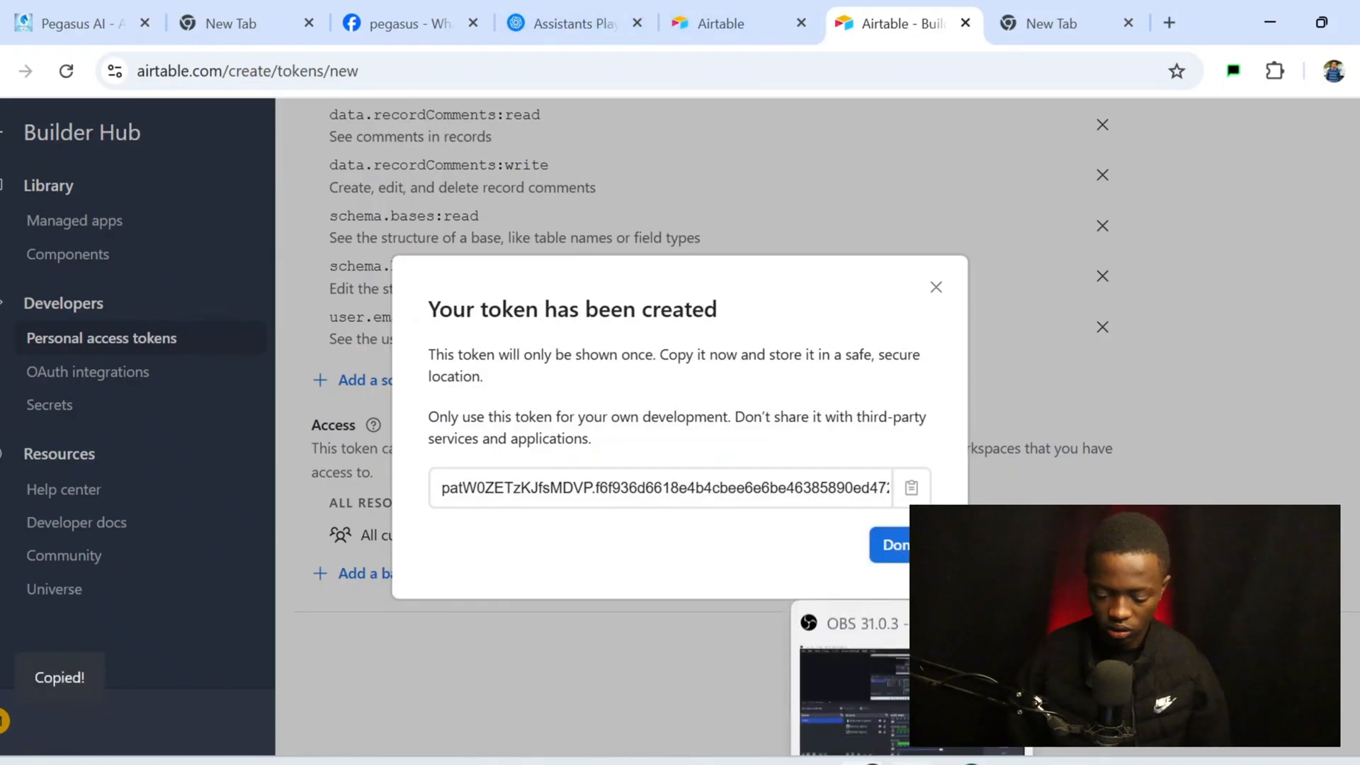
click(963, 763)
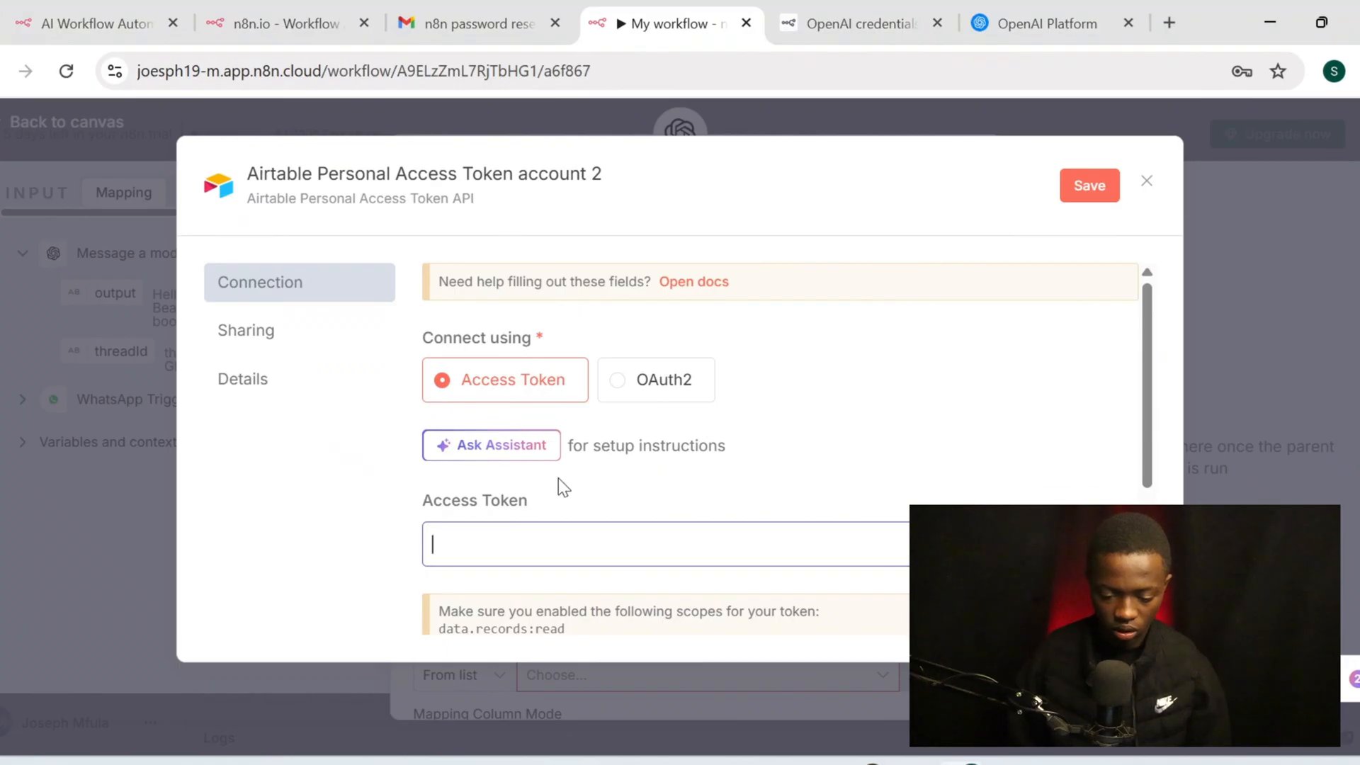
Paste the copied token into the Airtable credential's Access Token field and save it
click(605, 539)
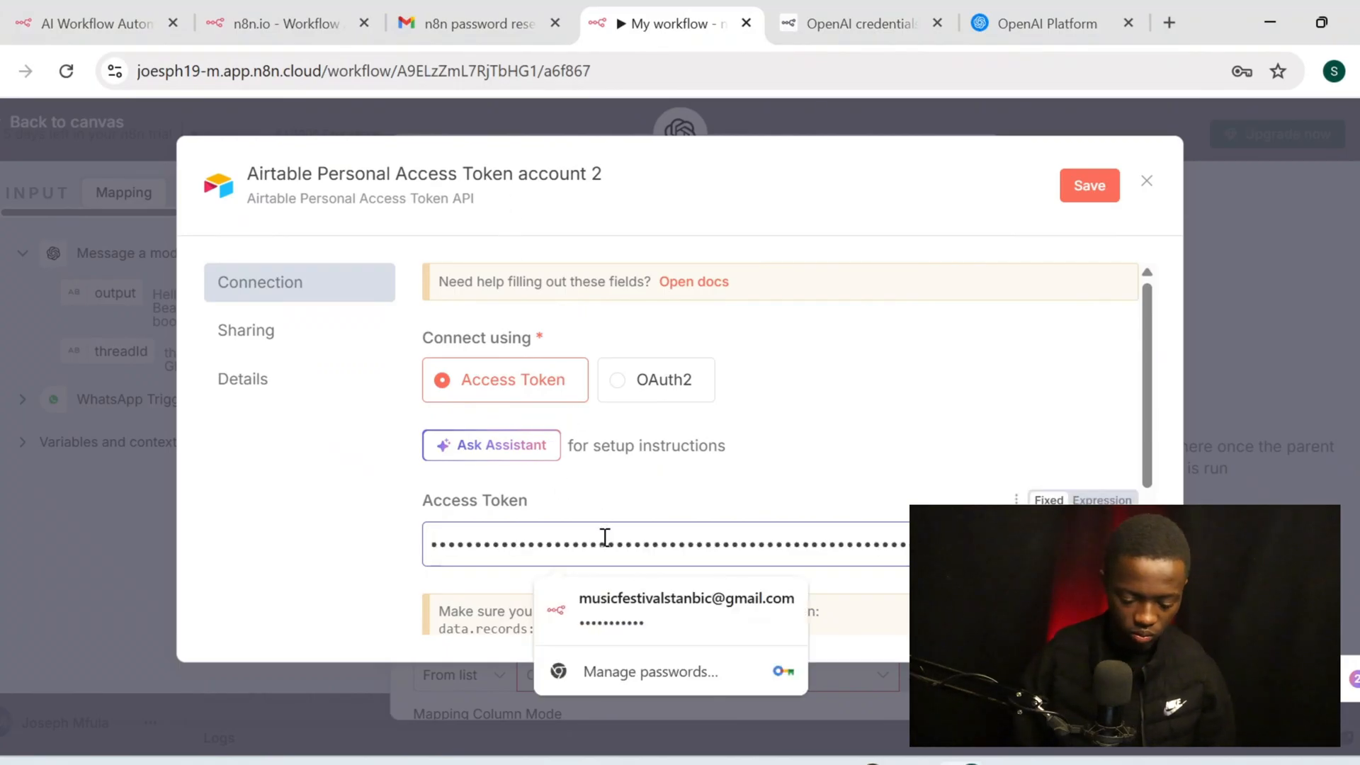
key(ctrl+v)
click(1088, 185)
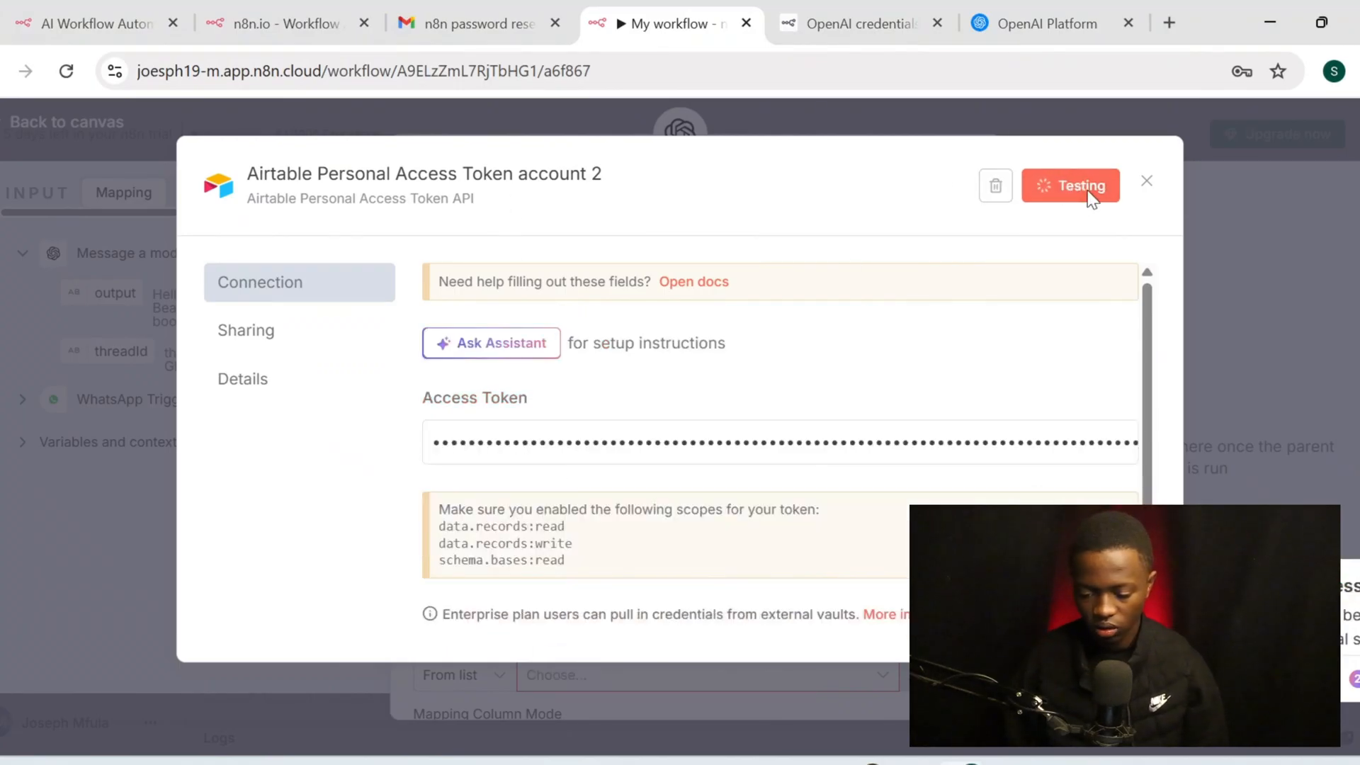
click(1148, 182)
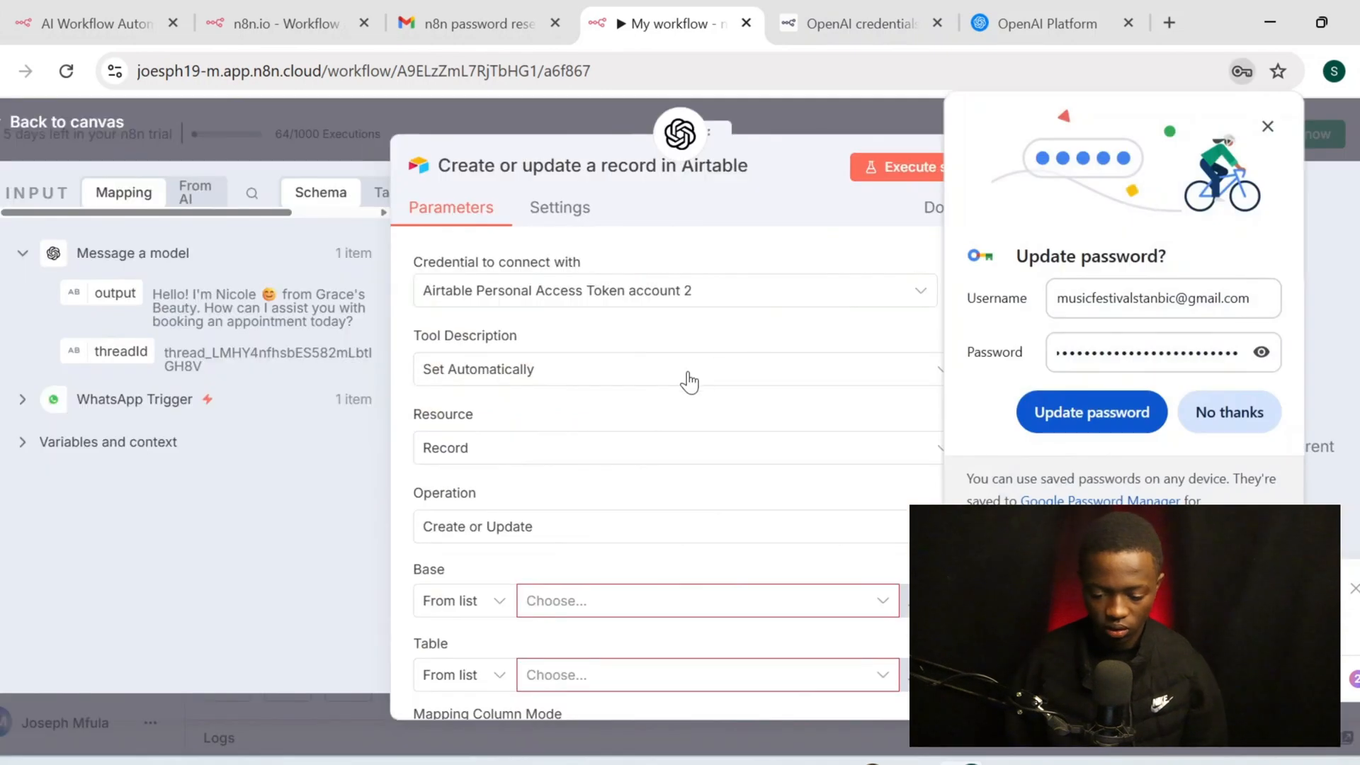
click(1218, 411)
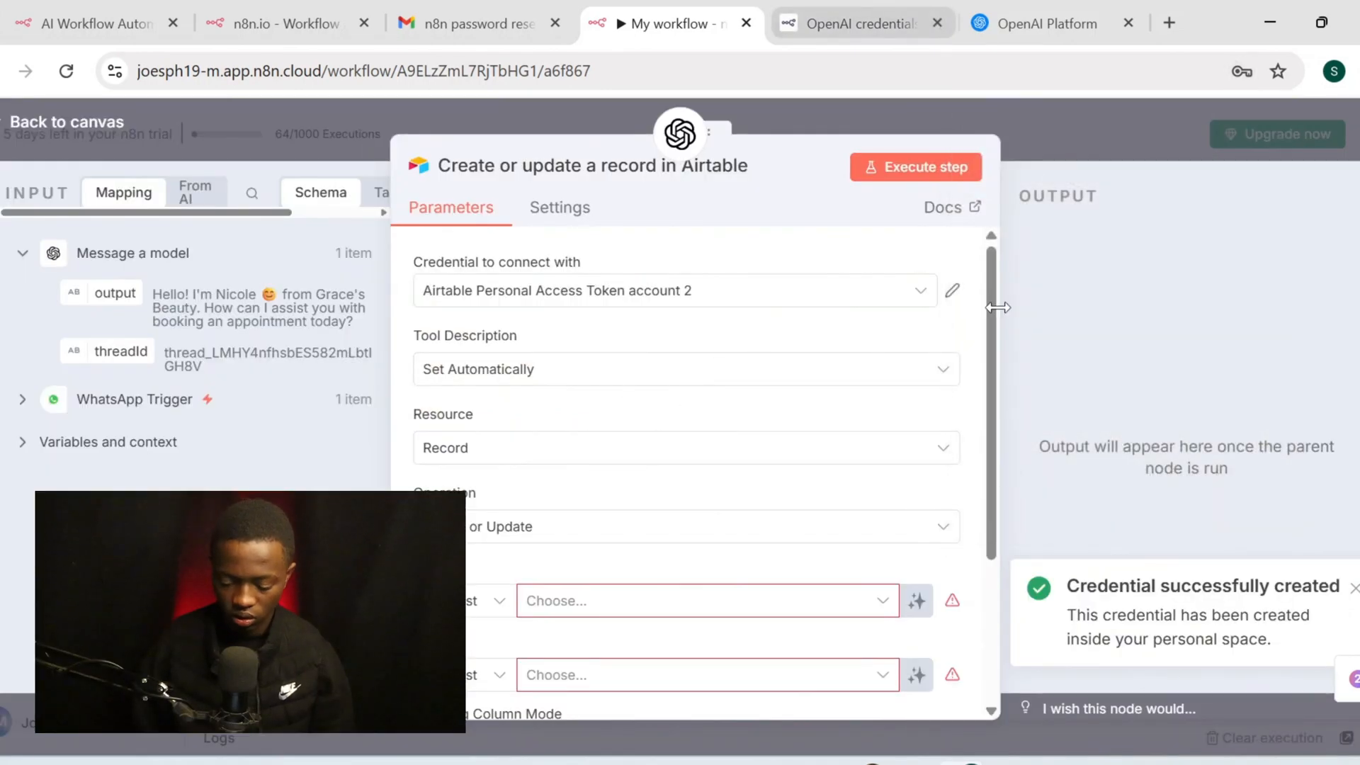
click(882, 622)
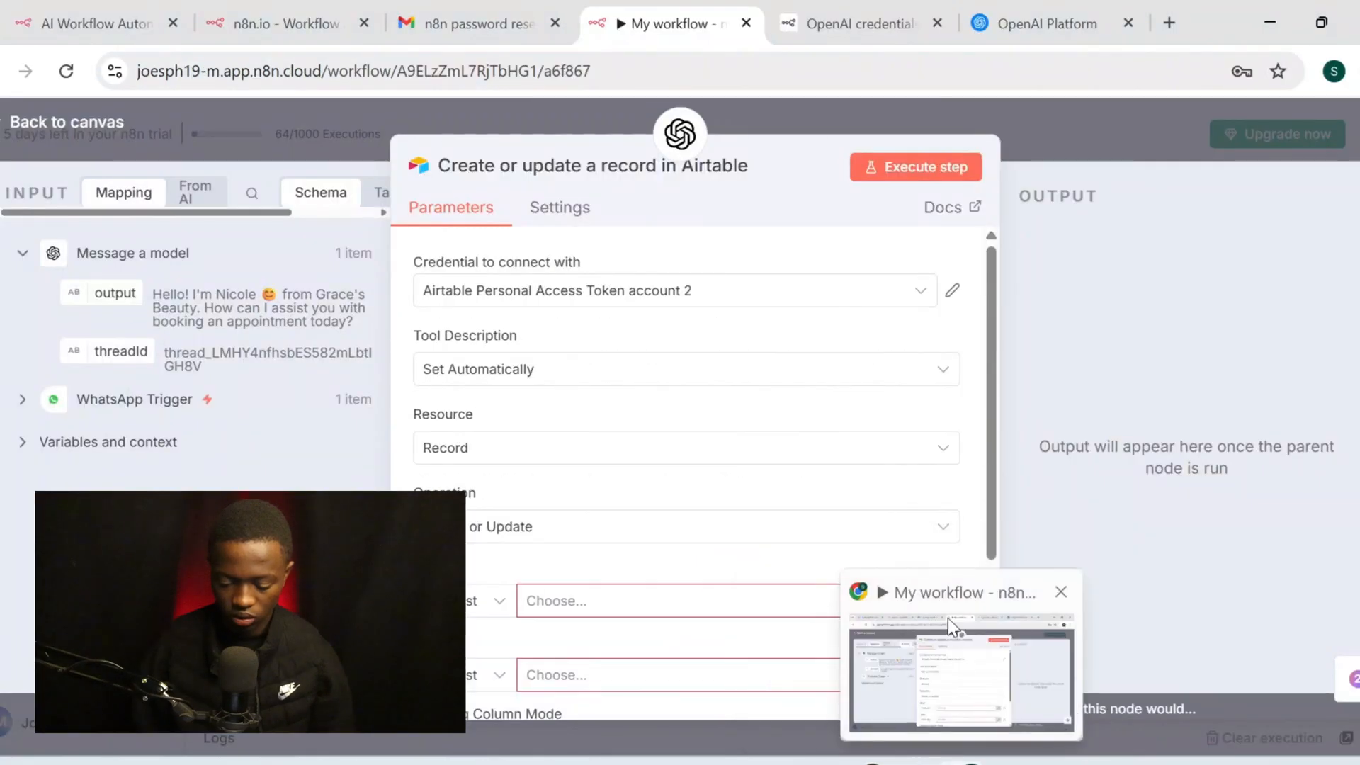
click(948, 620)
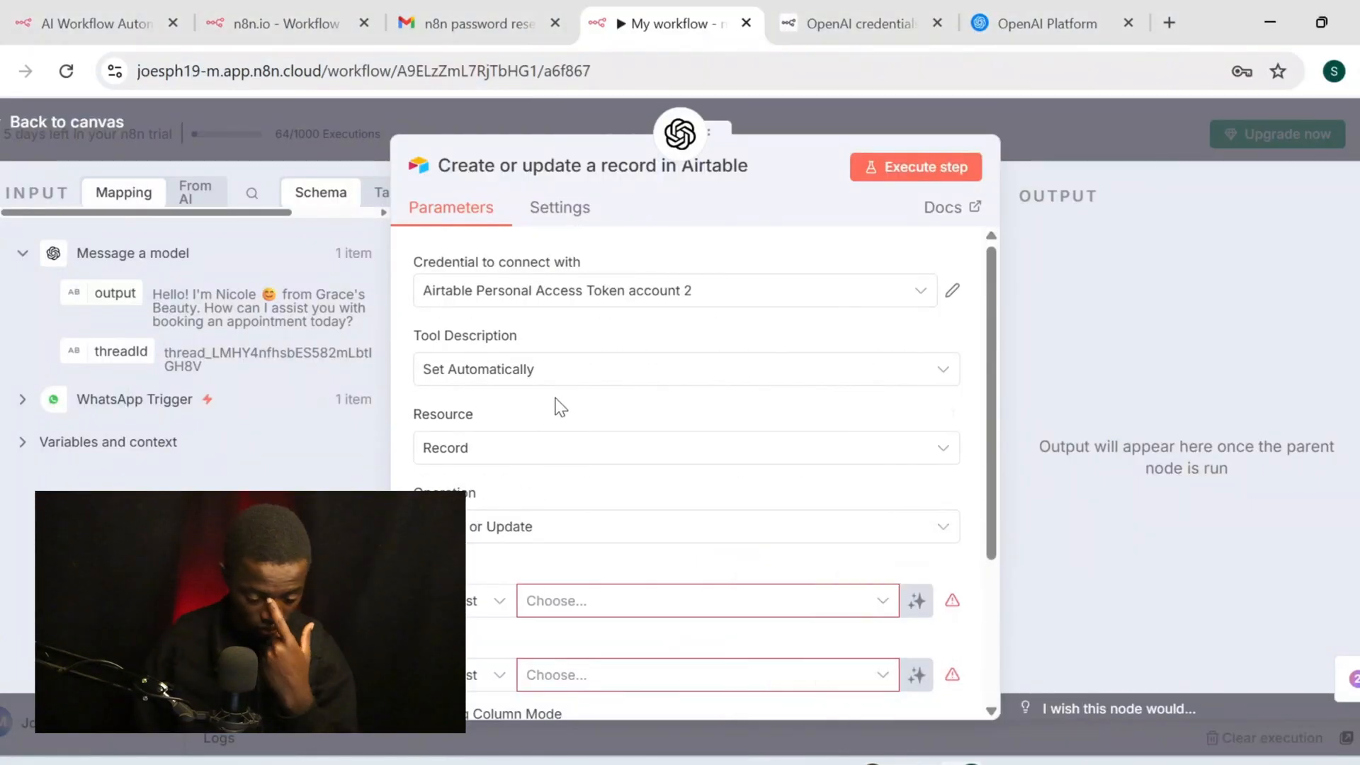
Keep Record and Create or Update, and choose the Appointment Booking base
click(577, 461)
click(580, 464)
click(641, 529)
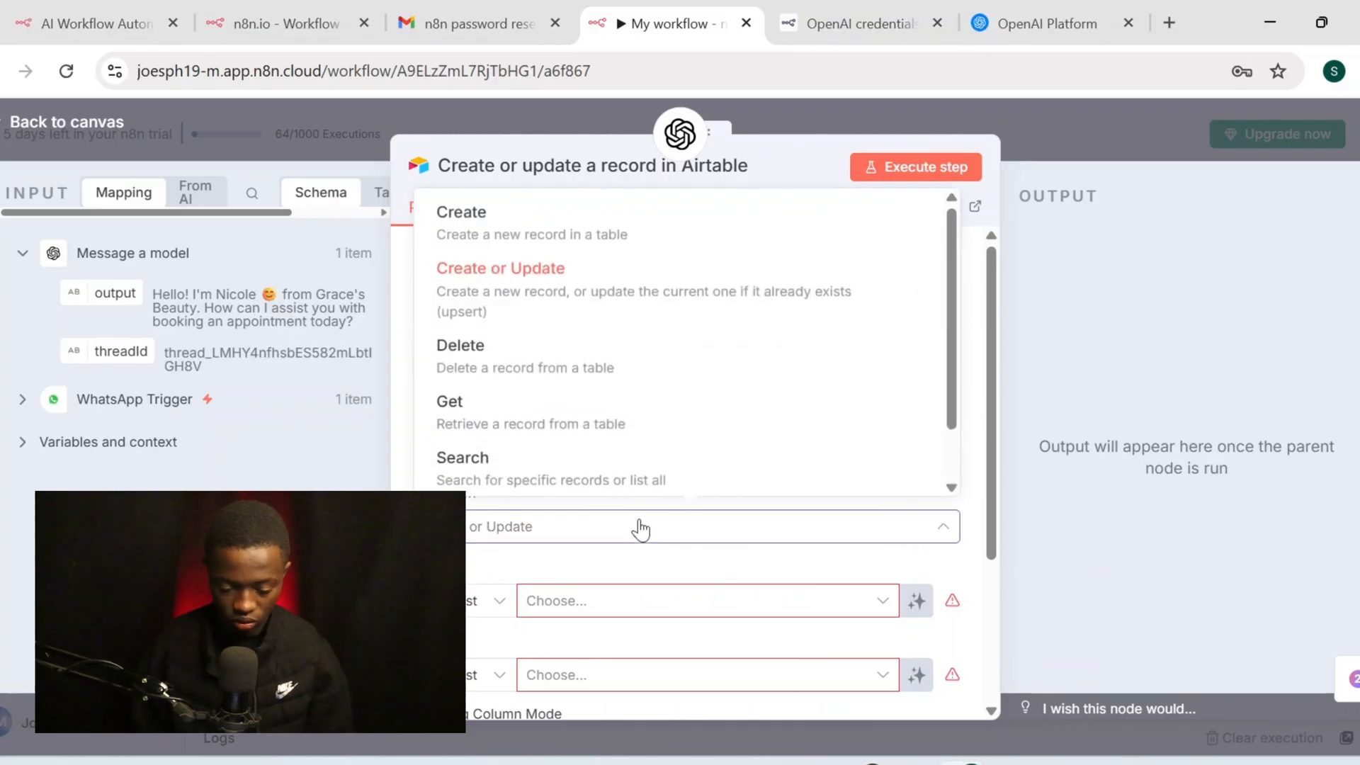
click(641, 529)
scroll(640, 529, down, 1)
click(641, 529)
scroll(640, 529, down, 1)
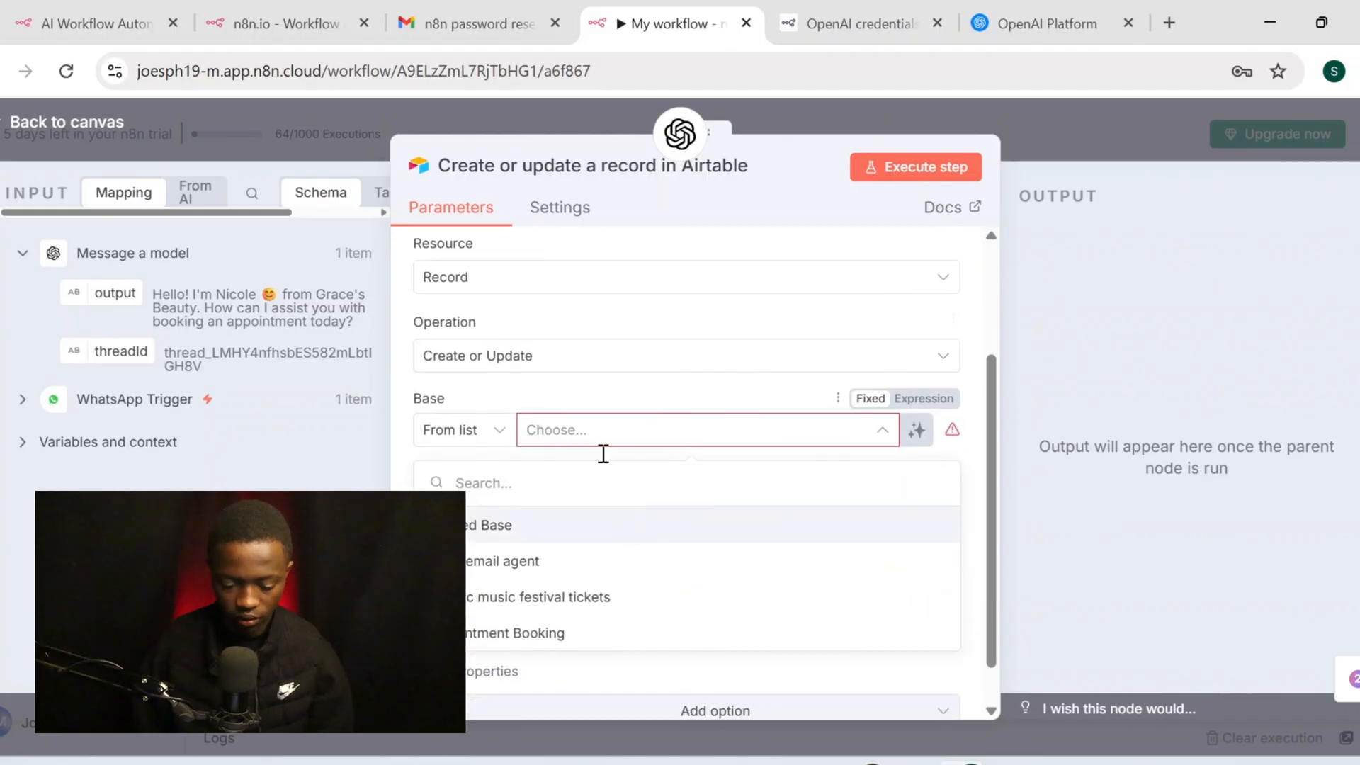
click(579, 634)
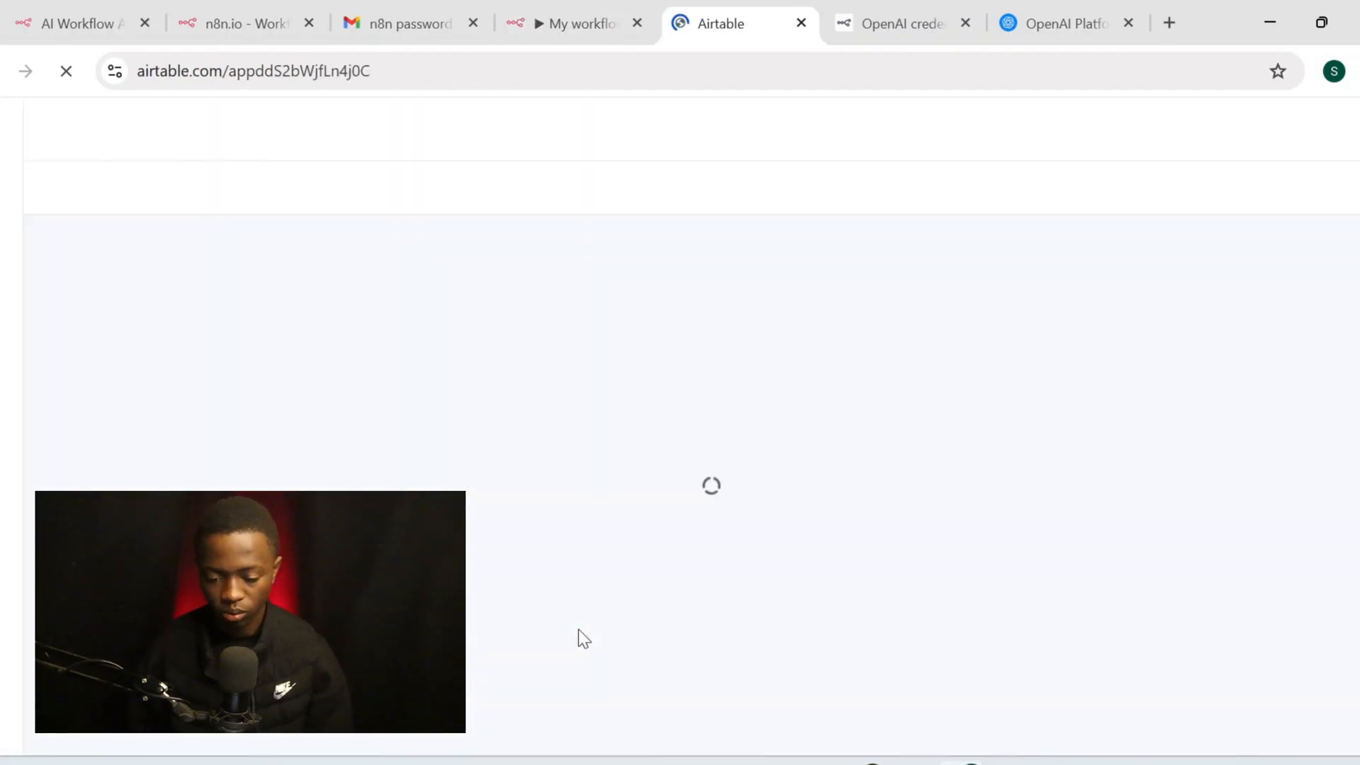
key(ctrl+shift+Tab)
Select the Appointments table and set Mapping Column Mode to Map Automatically
scroll(638, 387, down, 1)
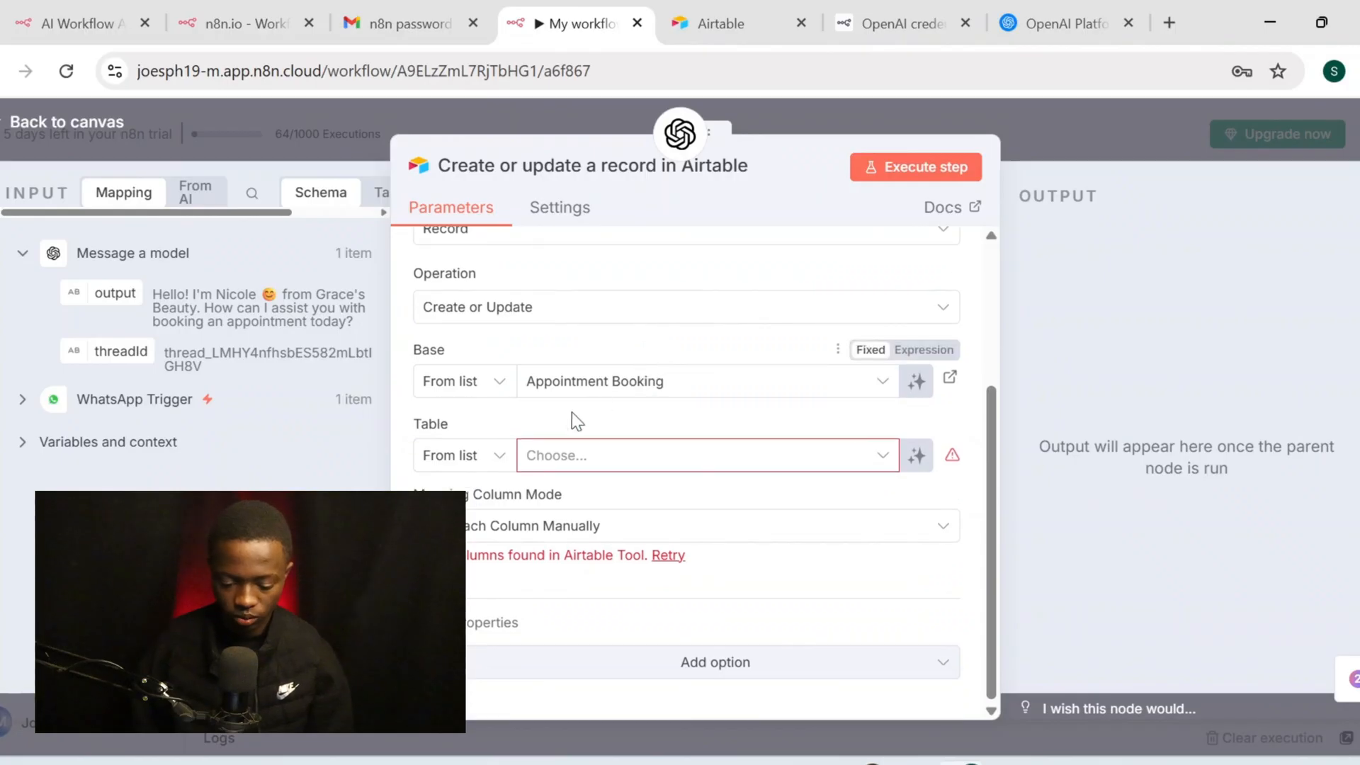
click(638, 461)
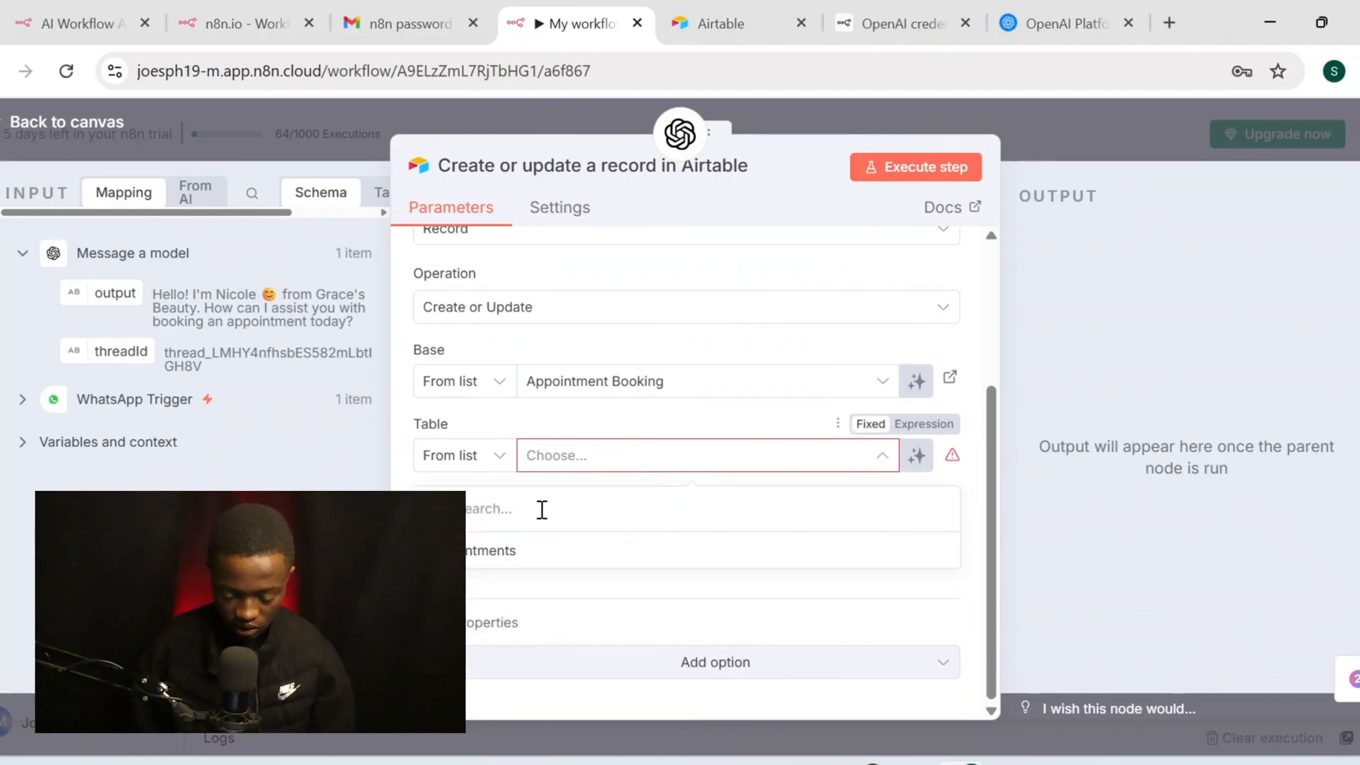
click(533, 554)
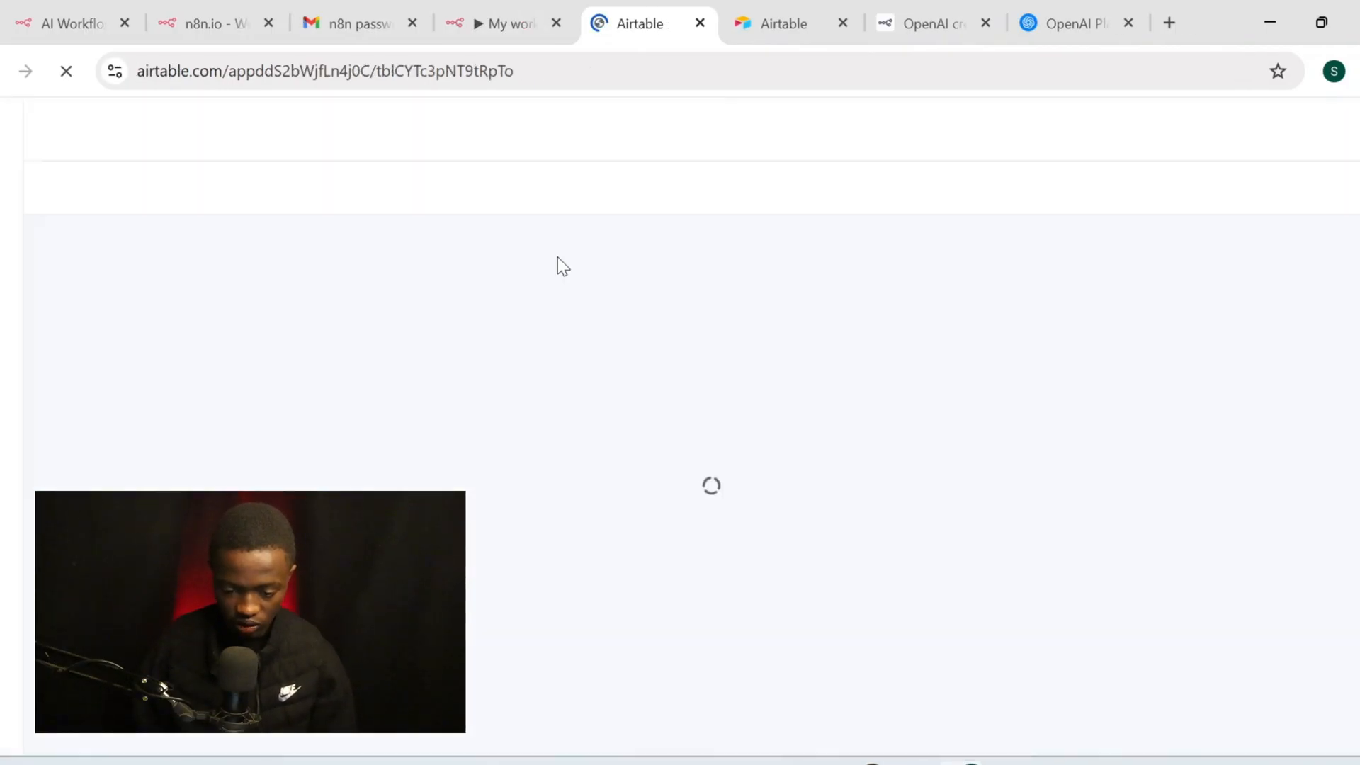
click(499, 22)
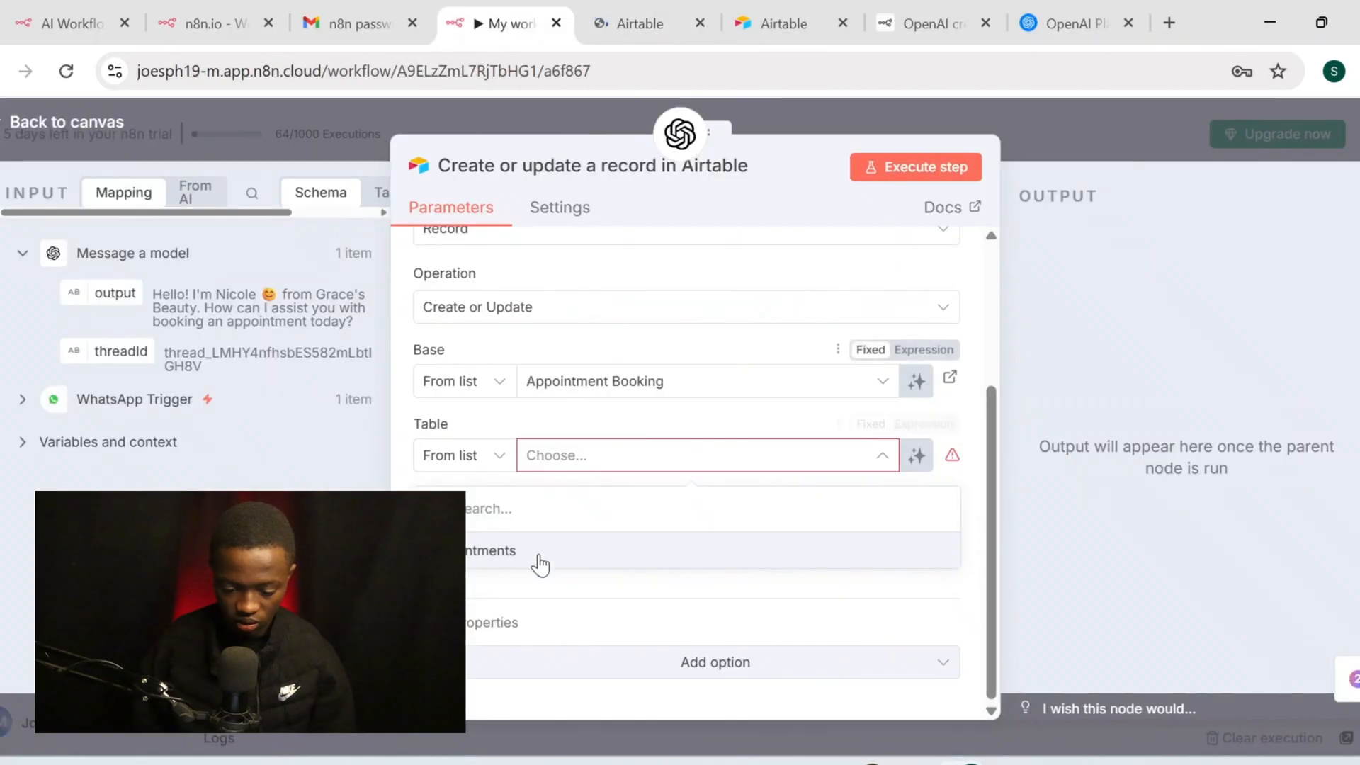
click(587, 554)
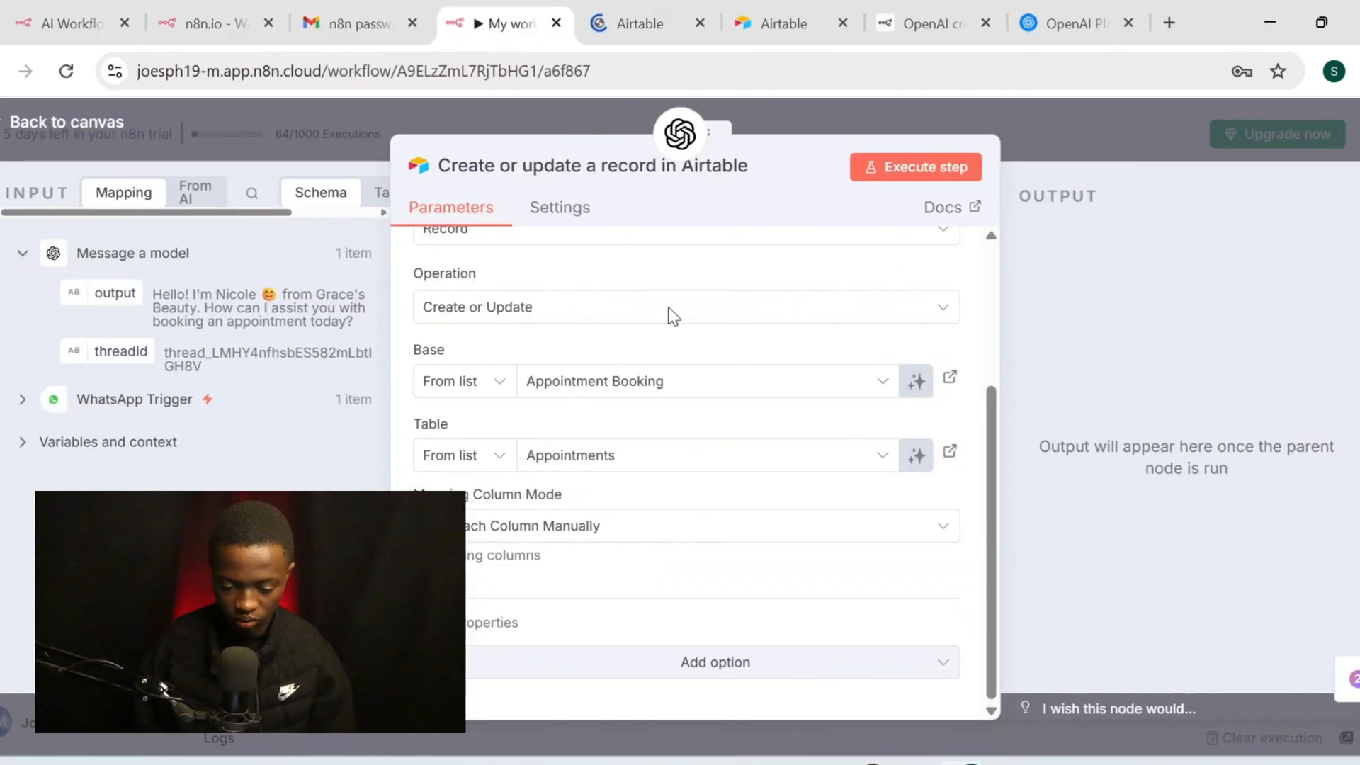
click(701, 21)
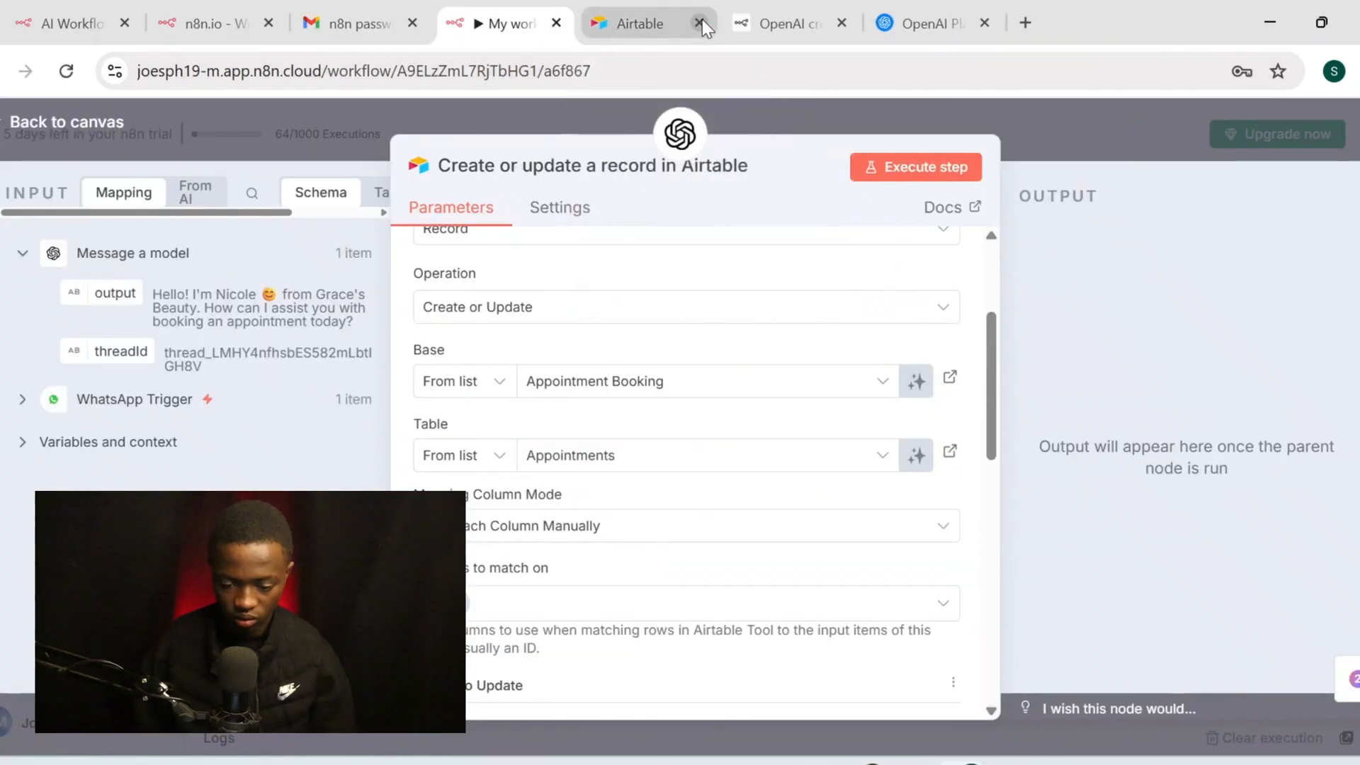
click(701, 20)
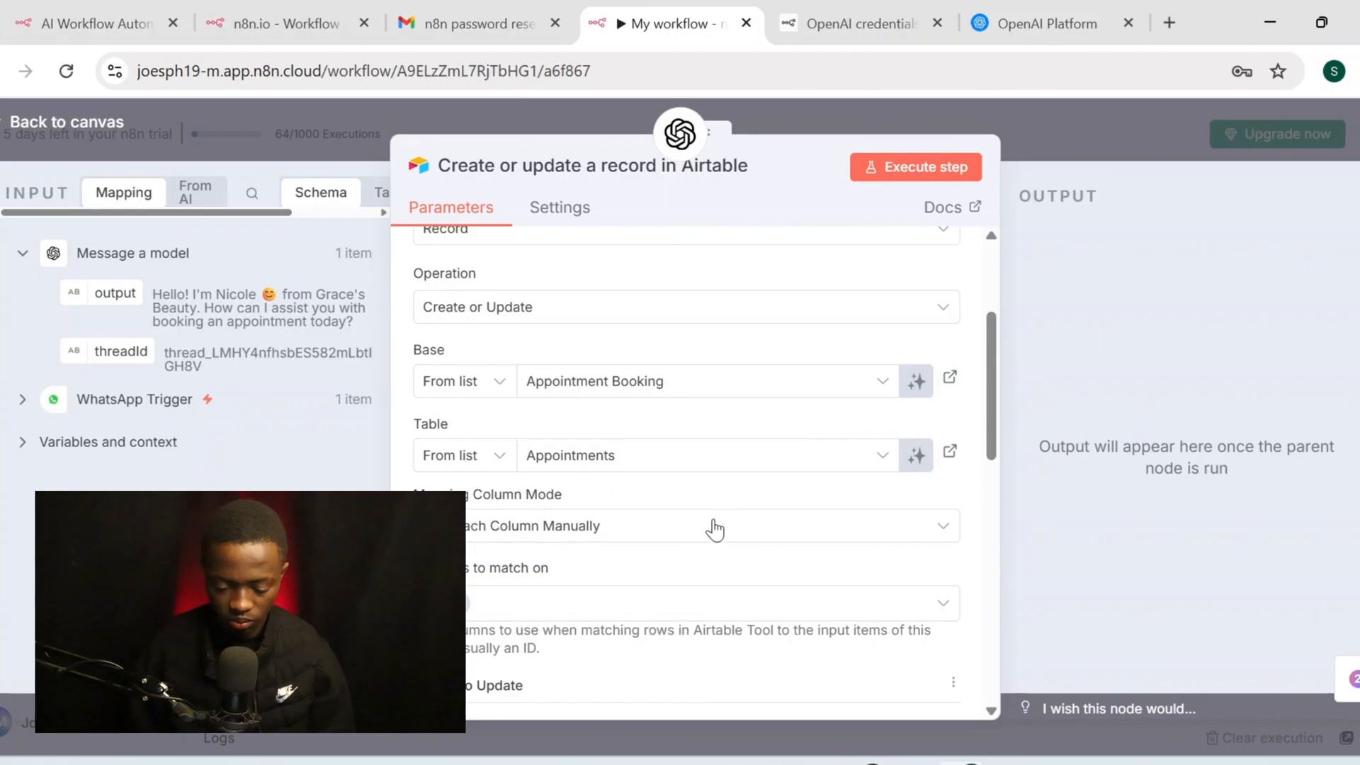
click(707, 546)
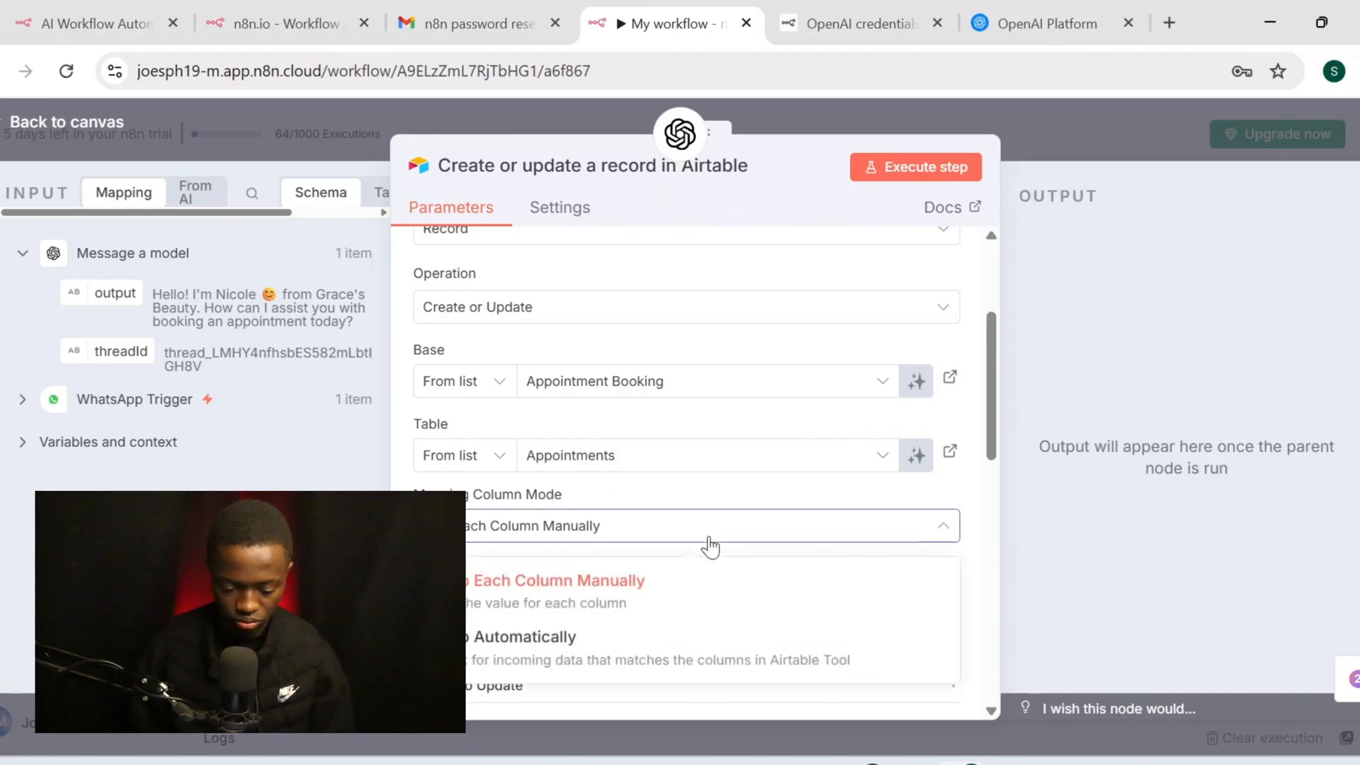
click(647, 651)
scroll(667, 498, down, 3)
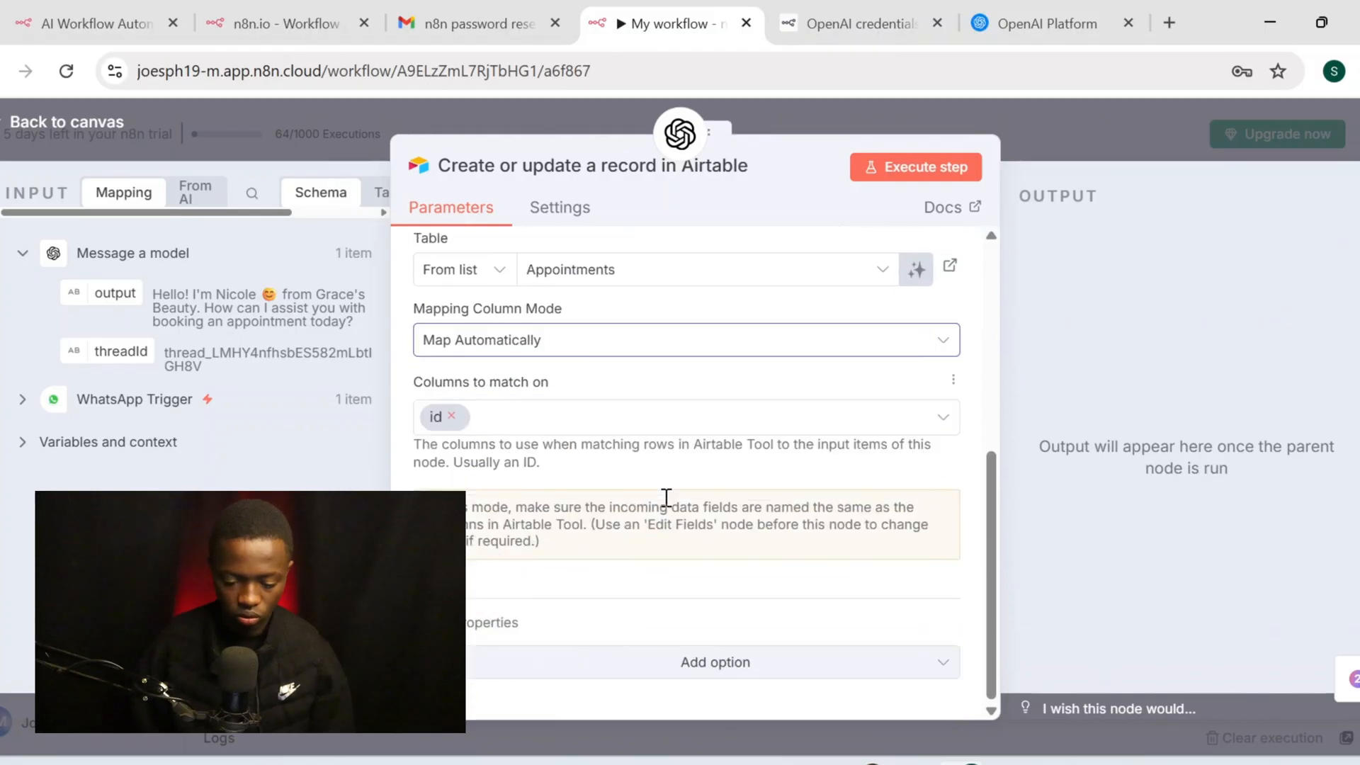
Return to the canvas, save the workflow with its Airtable tool, and open a blank browser tab
click(108, 128)
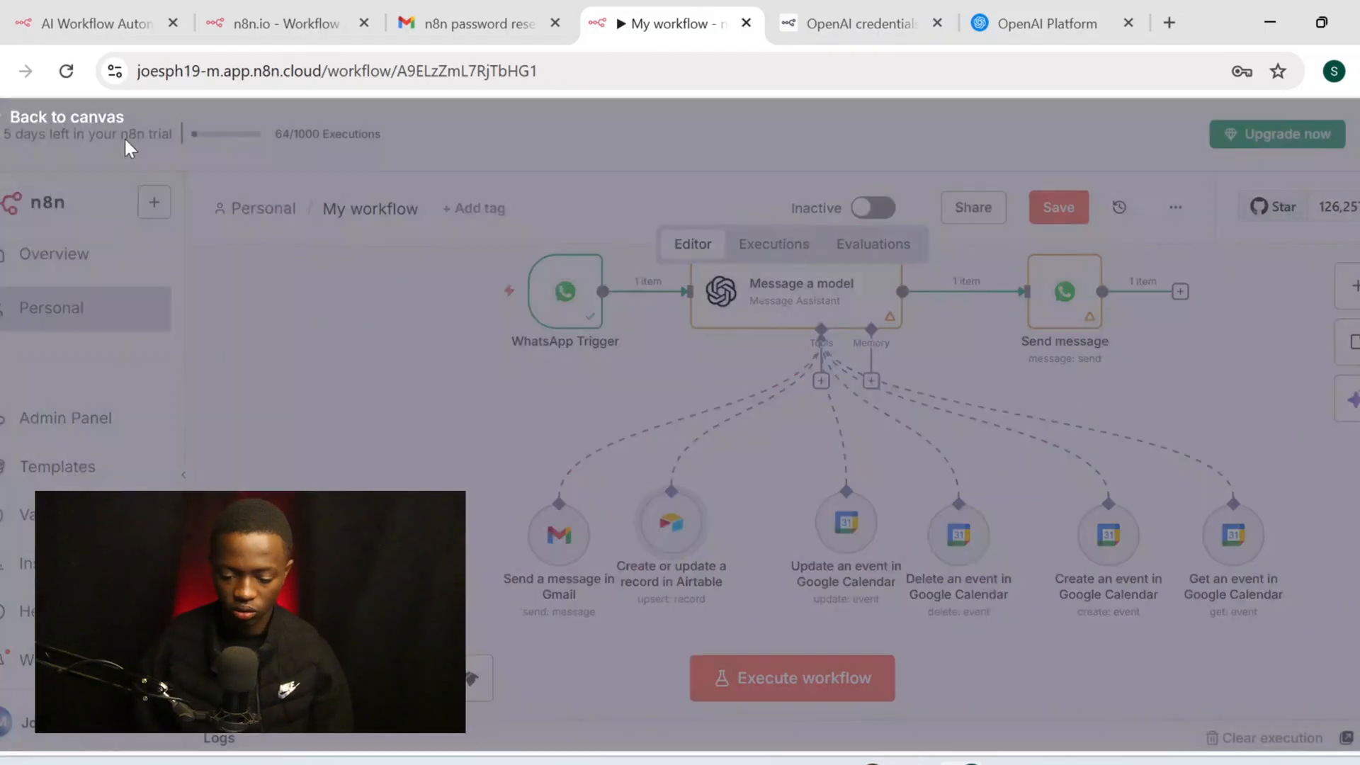
scroll(794, 504, right, 2)
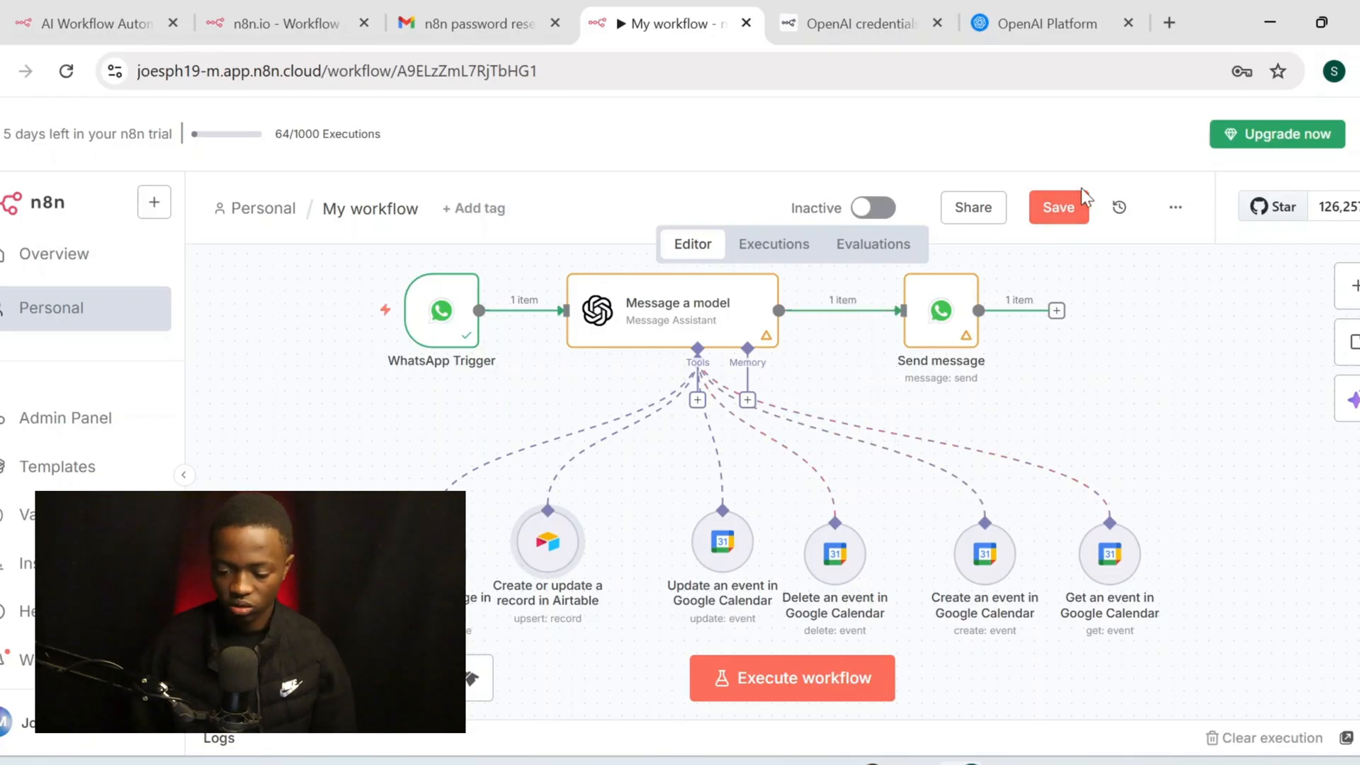
click(1058, 208)
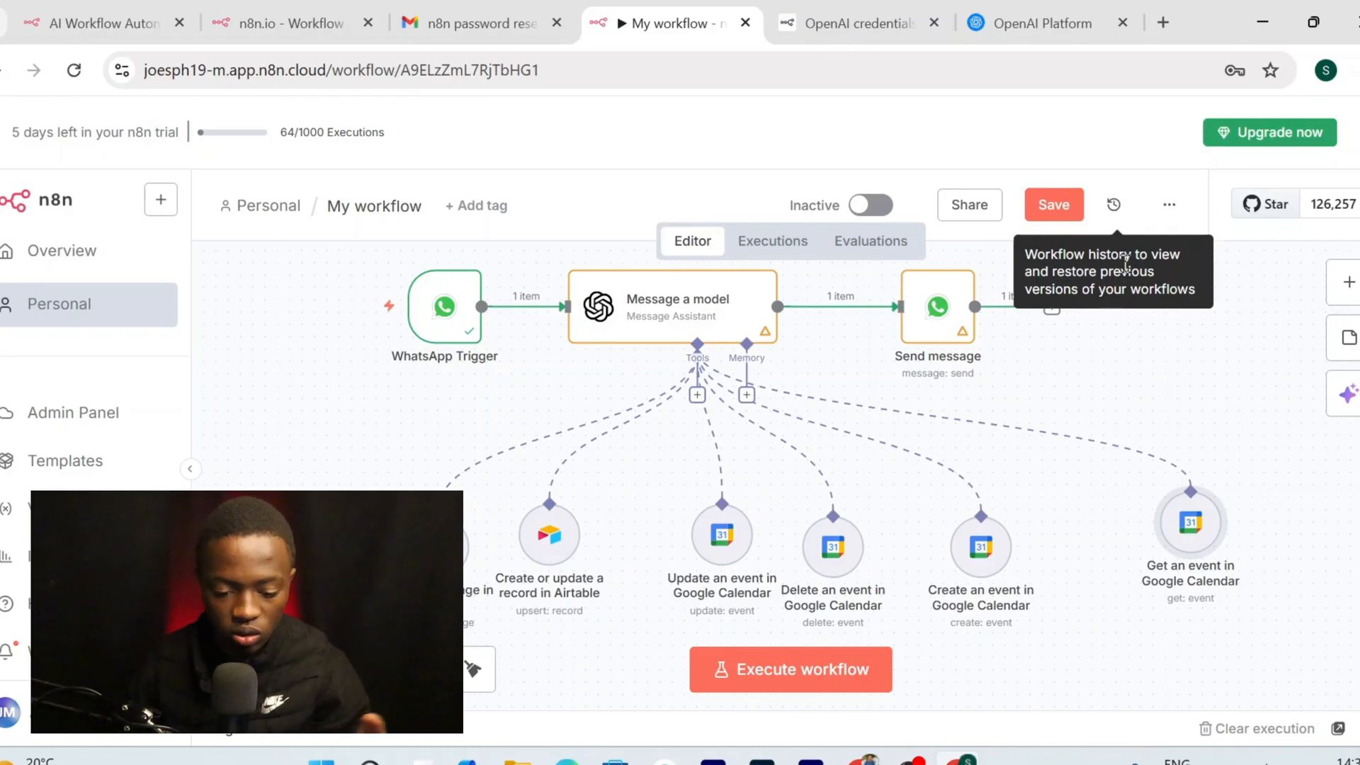
click(1163, 22)
Search for ChatGPT from the new tab's address bar and open it
click(884, 68)
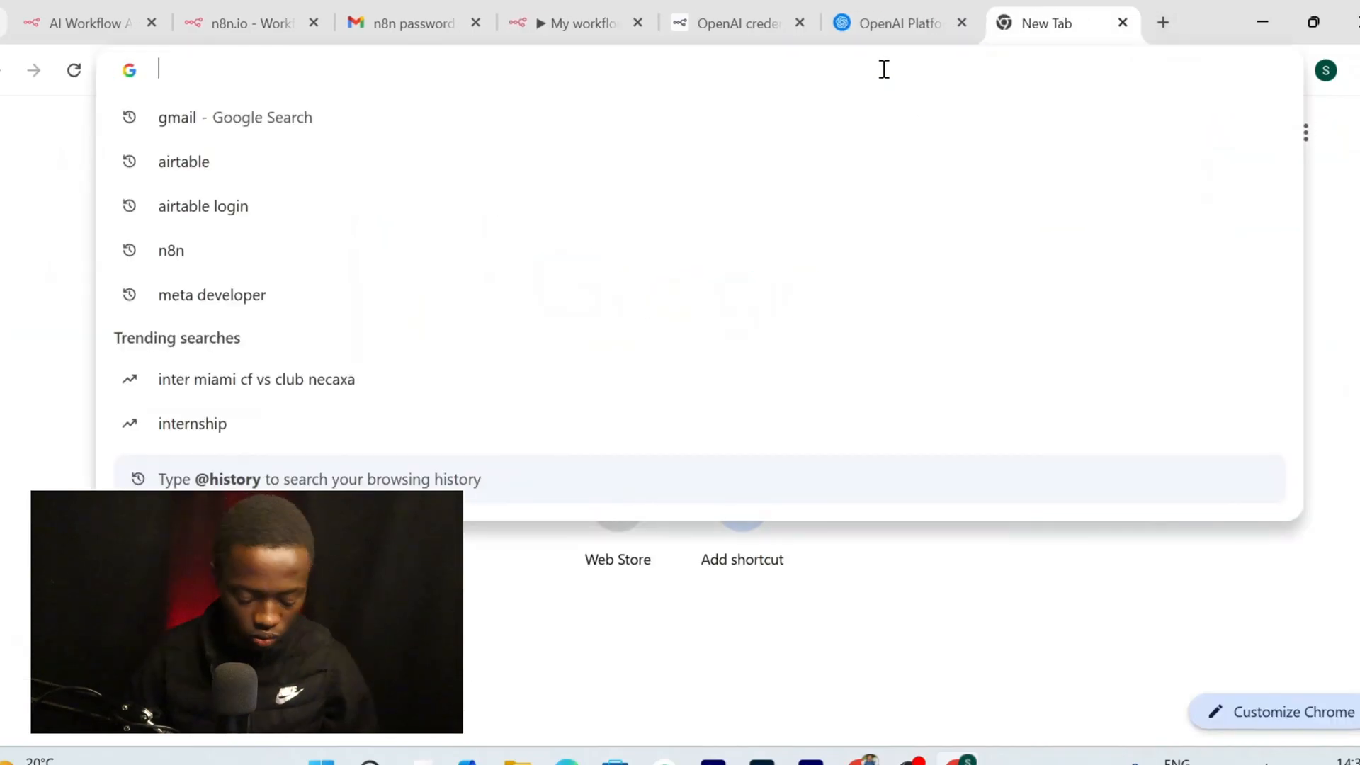
text(chat)
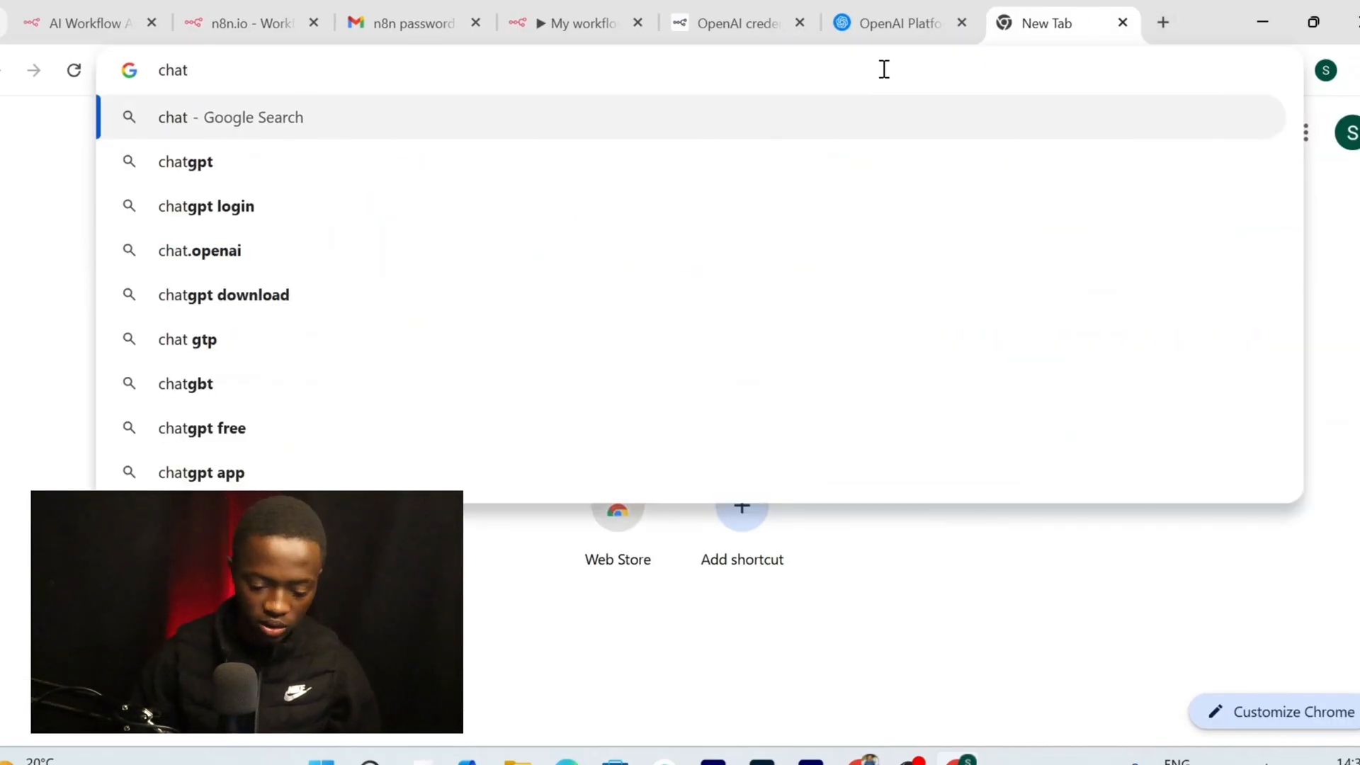
click(794, 168)
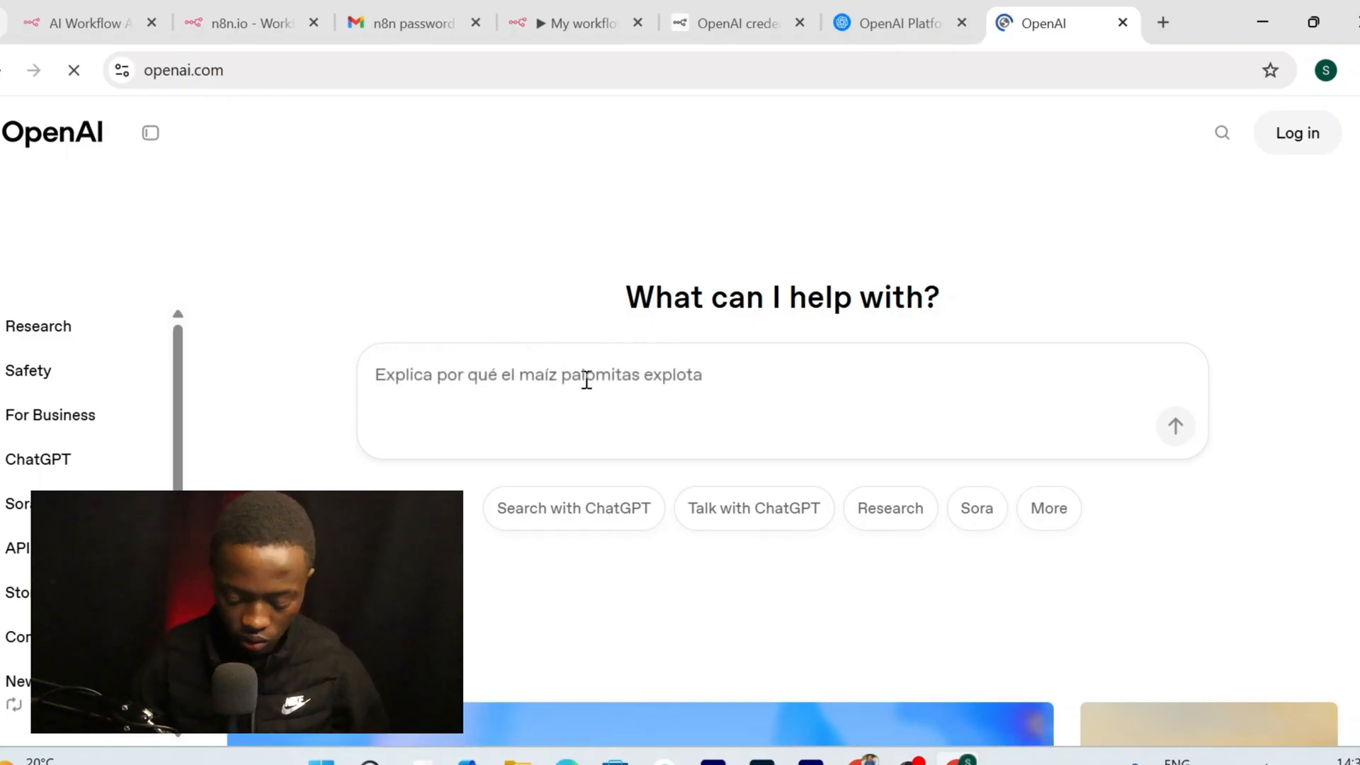
Ask ChatGPT for a medspa services price list and select the generated tables
text(a)
key(BackSpace)
text(gener)
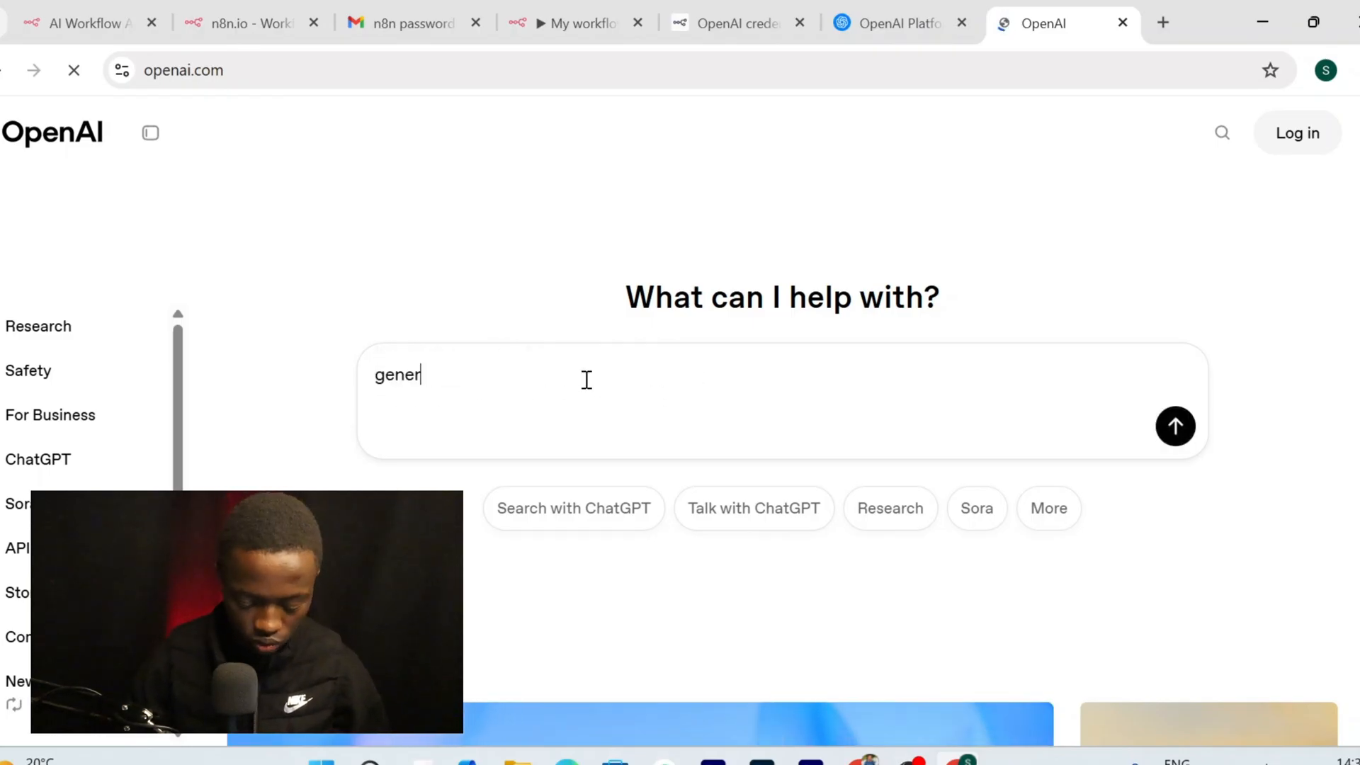
text(ate me a list )
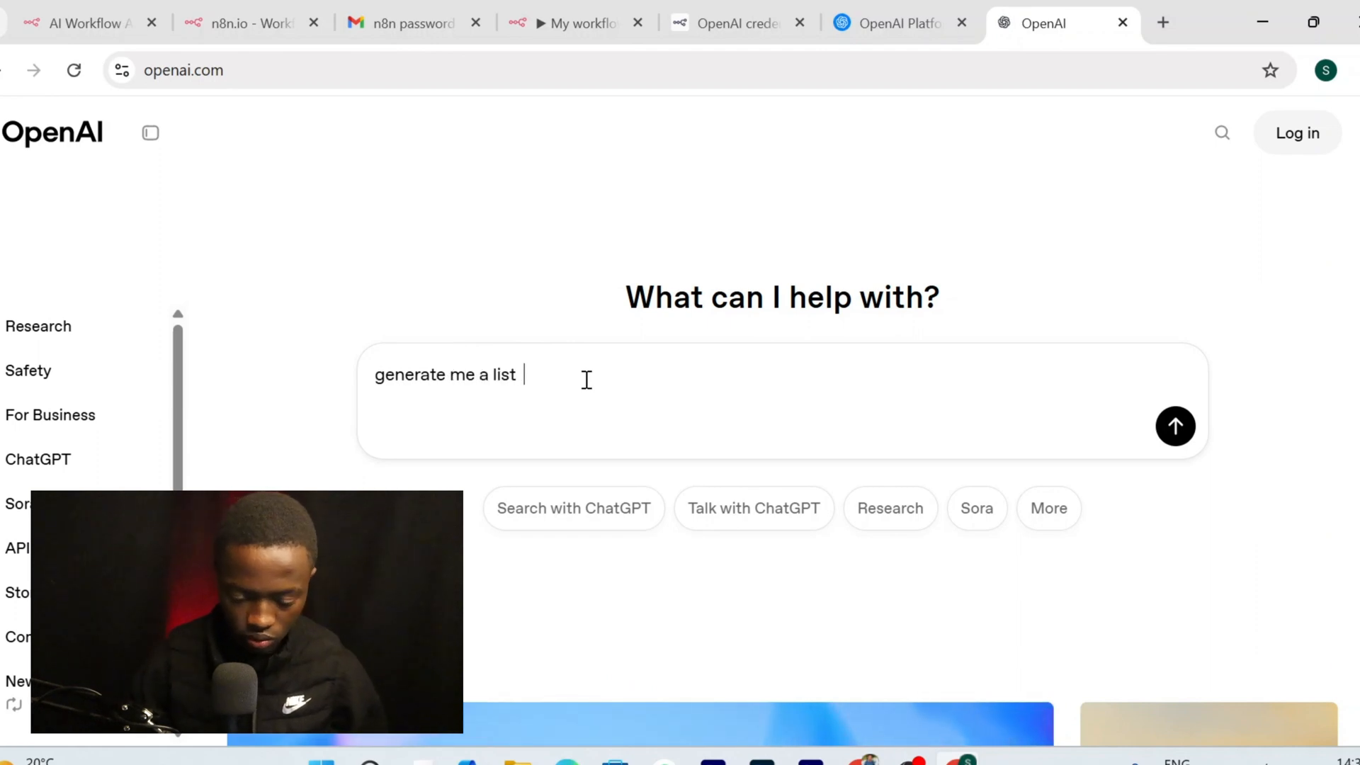
text( of services and p)
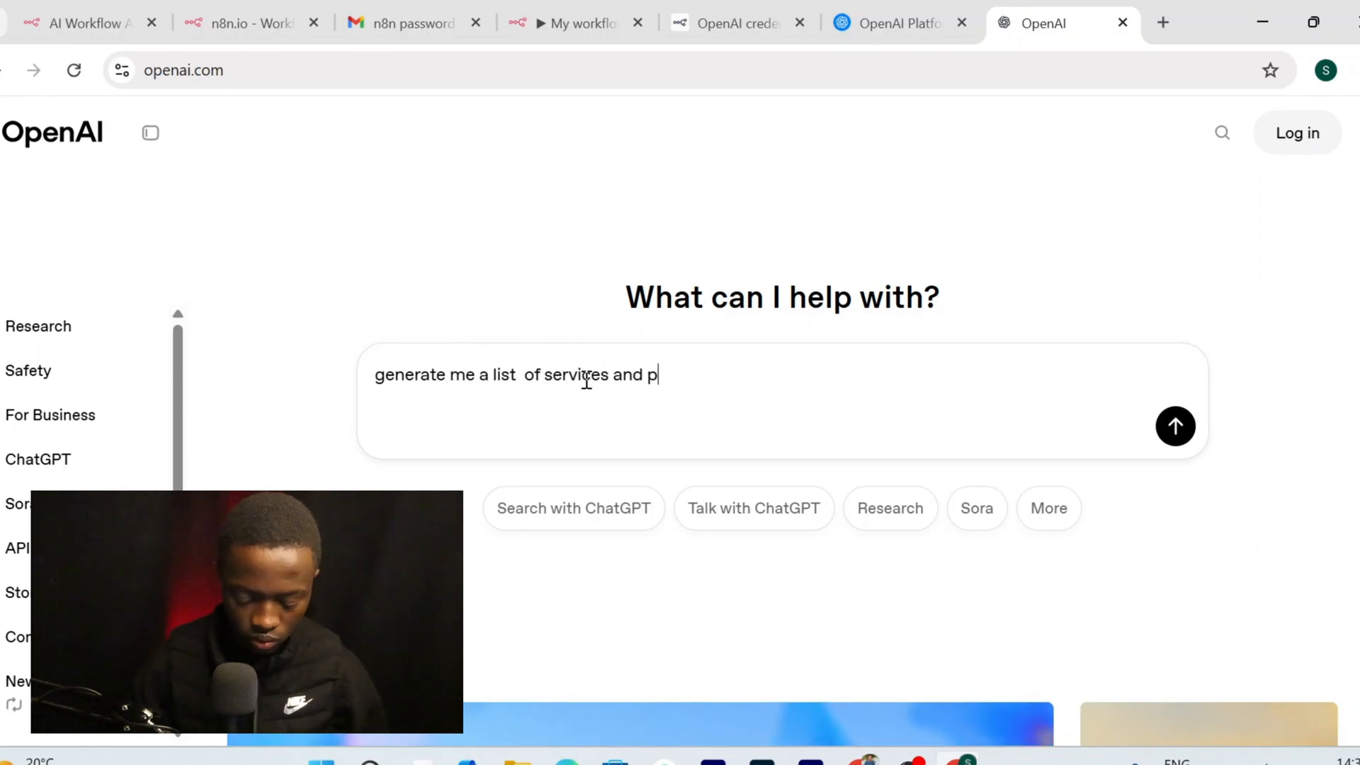
text(ha)
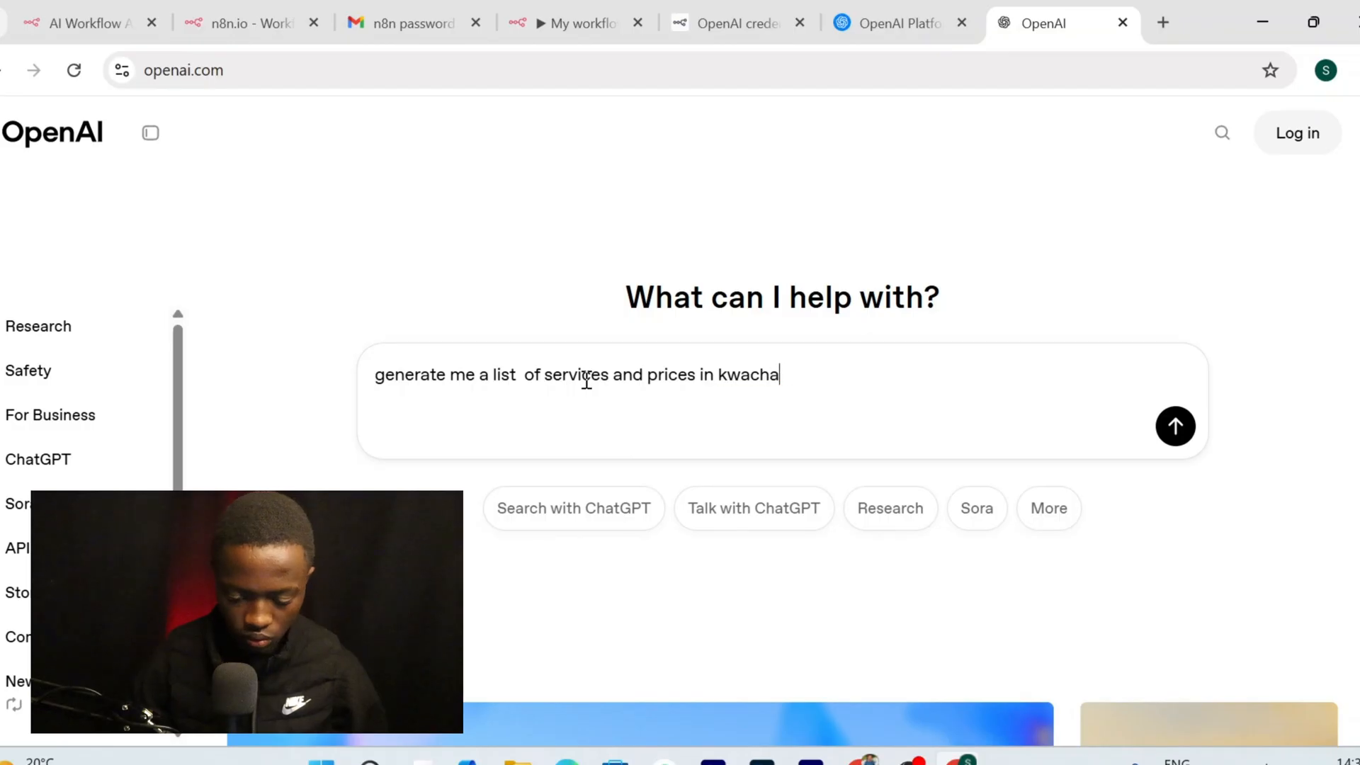
text( for a)
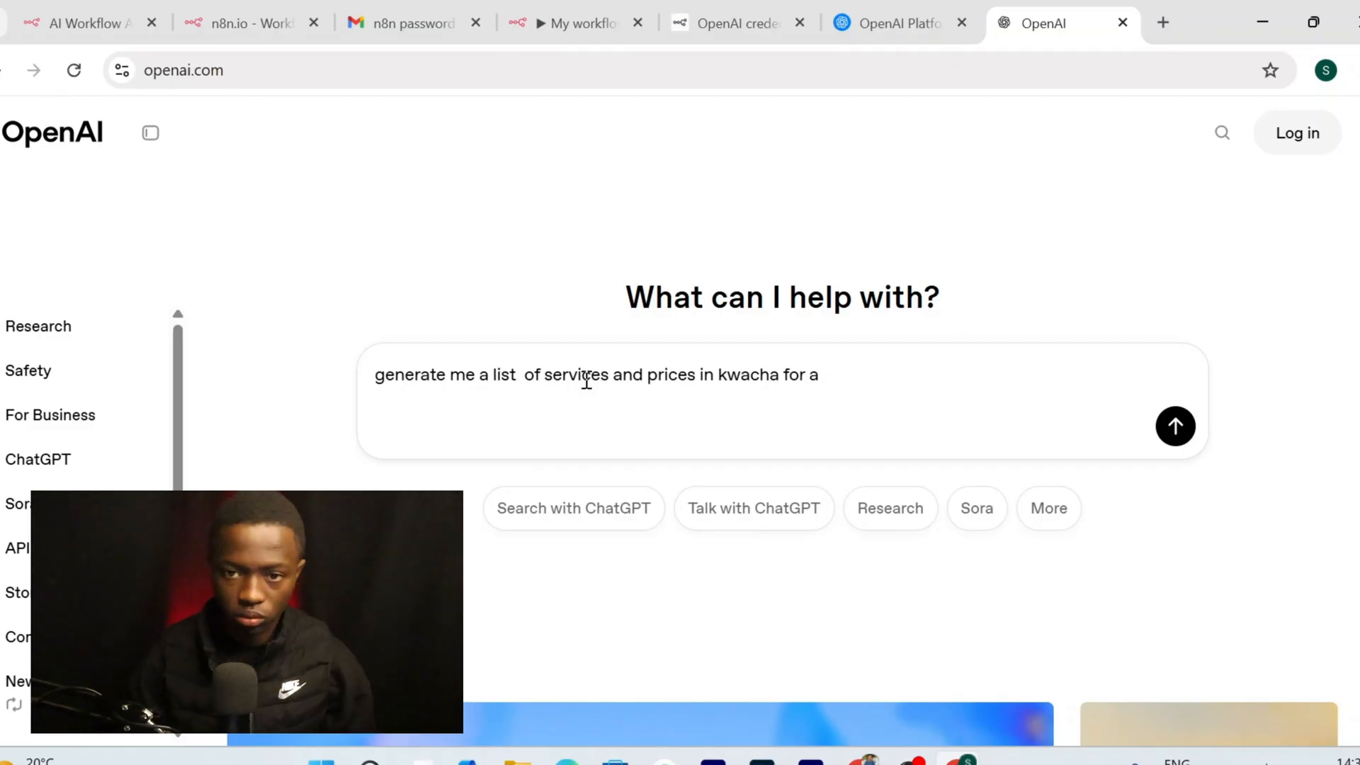
text( medspa i)
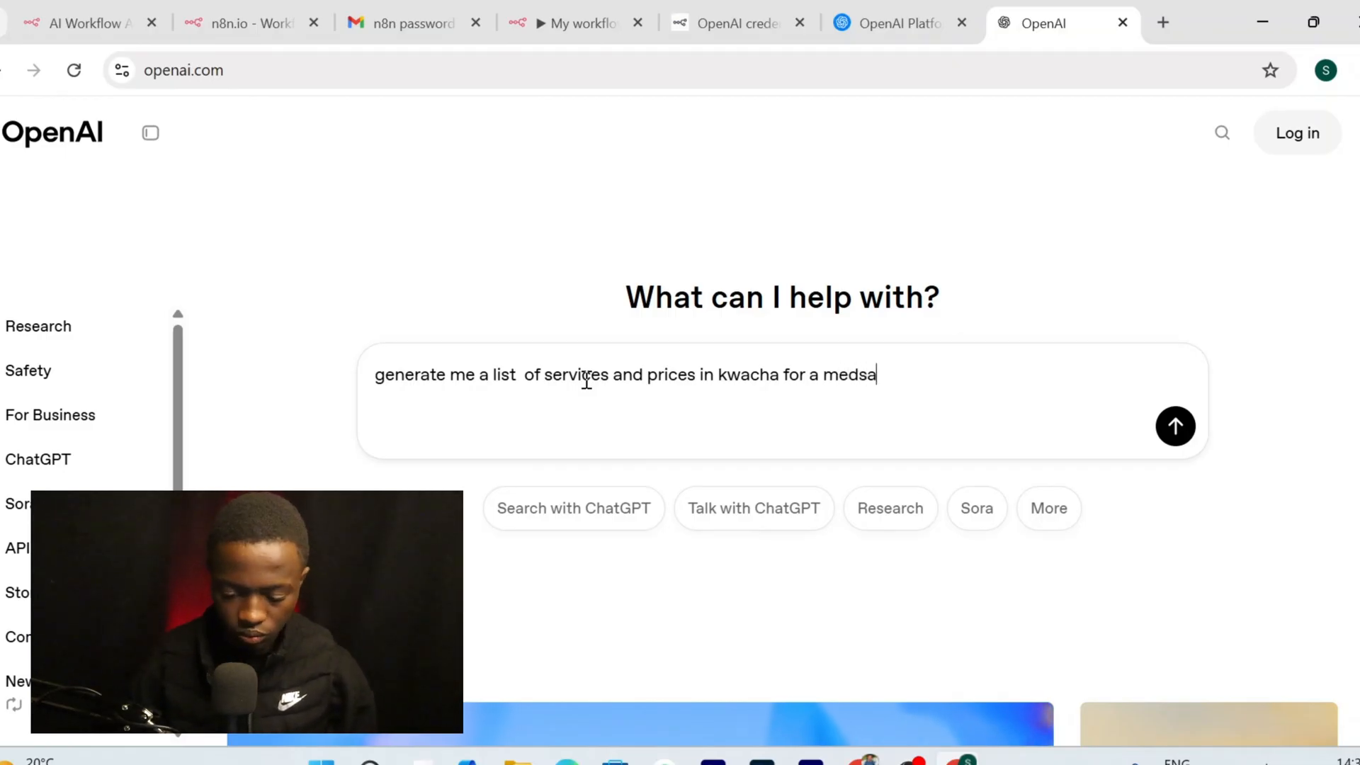
text(nclude )
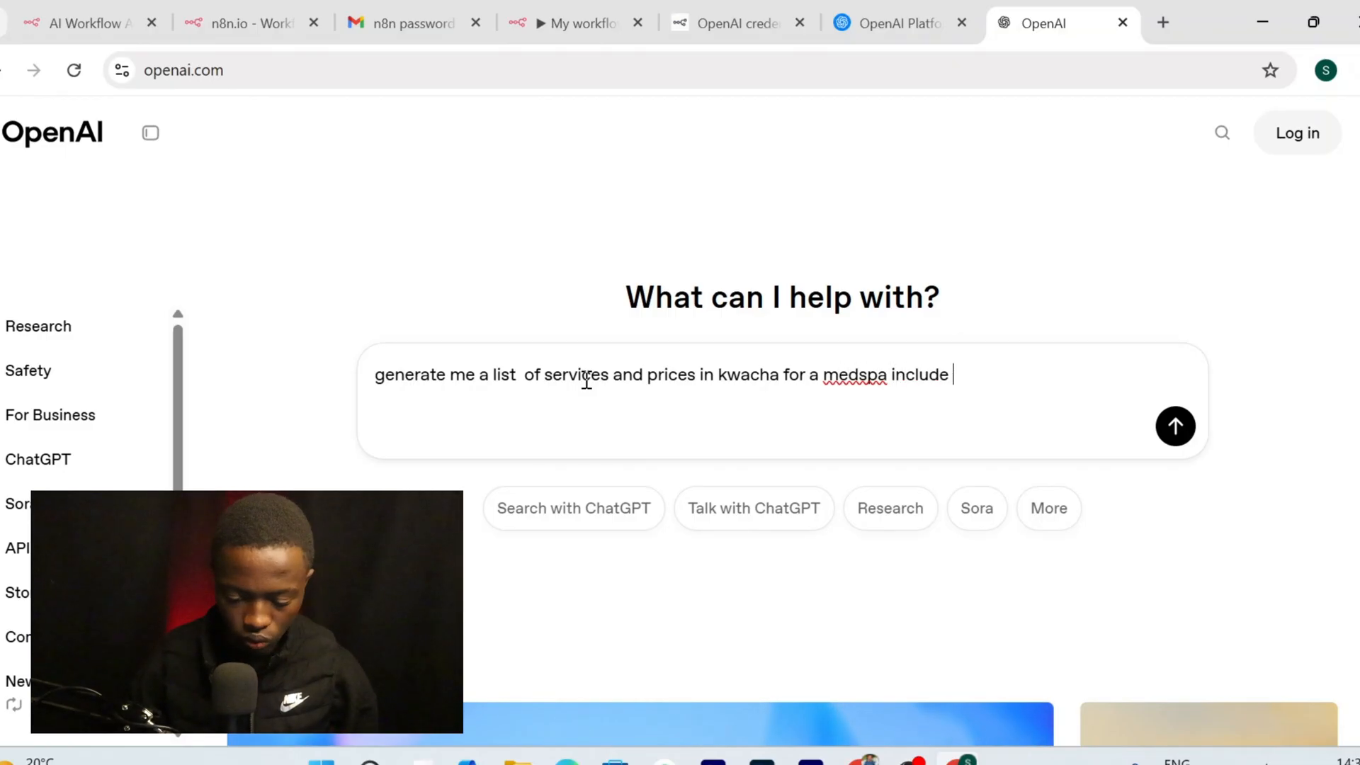
text(as many as you can)
key(Return)
scroll(495, 393, down, 4)
scroll(494, 393, up, 5)
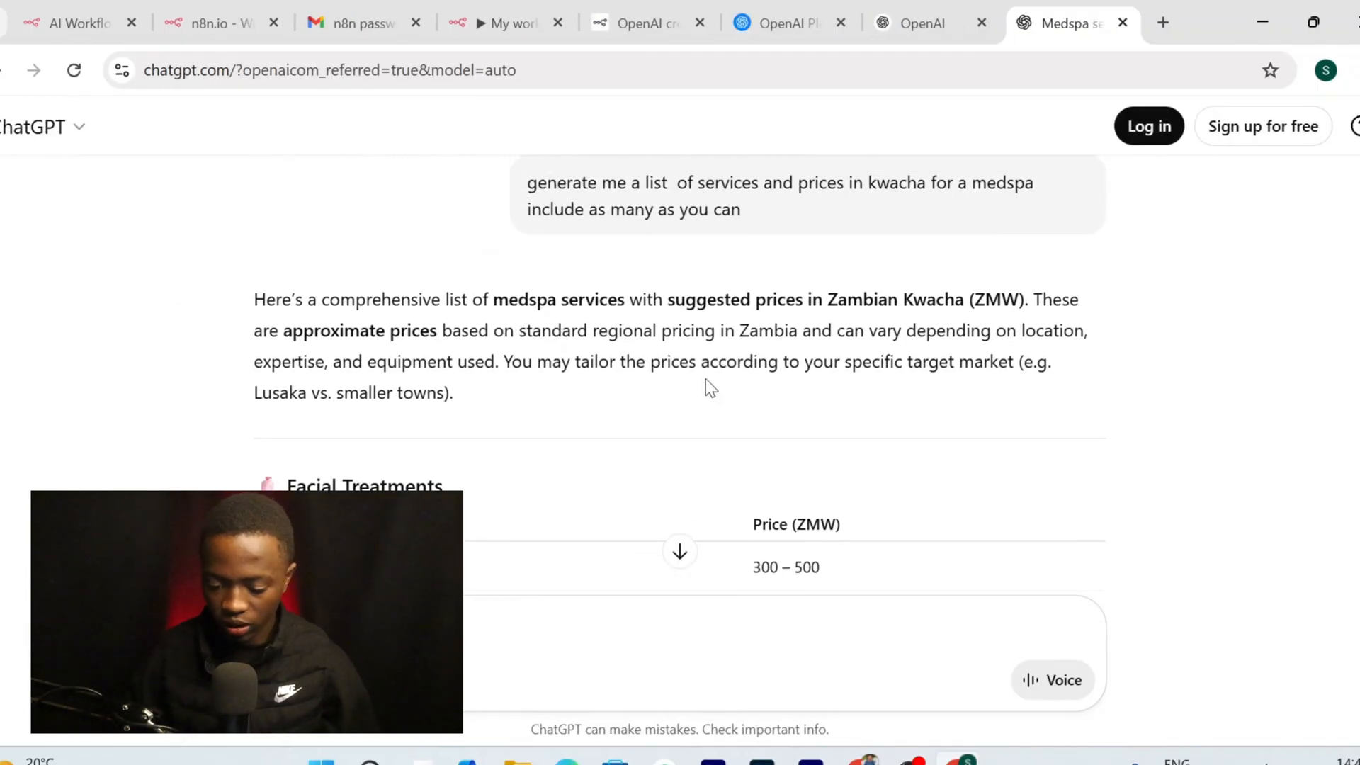
scroll(687, 276, down, 3)
scroll(688, 276, up, 3)
scroll(687, 277, down, 2)
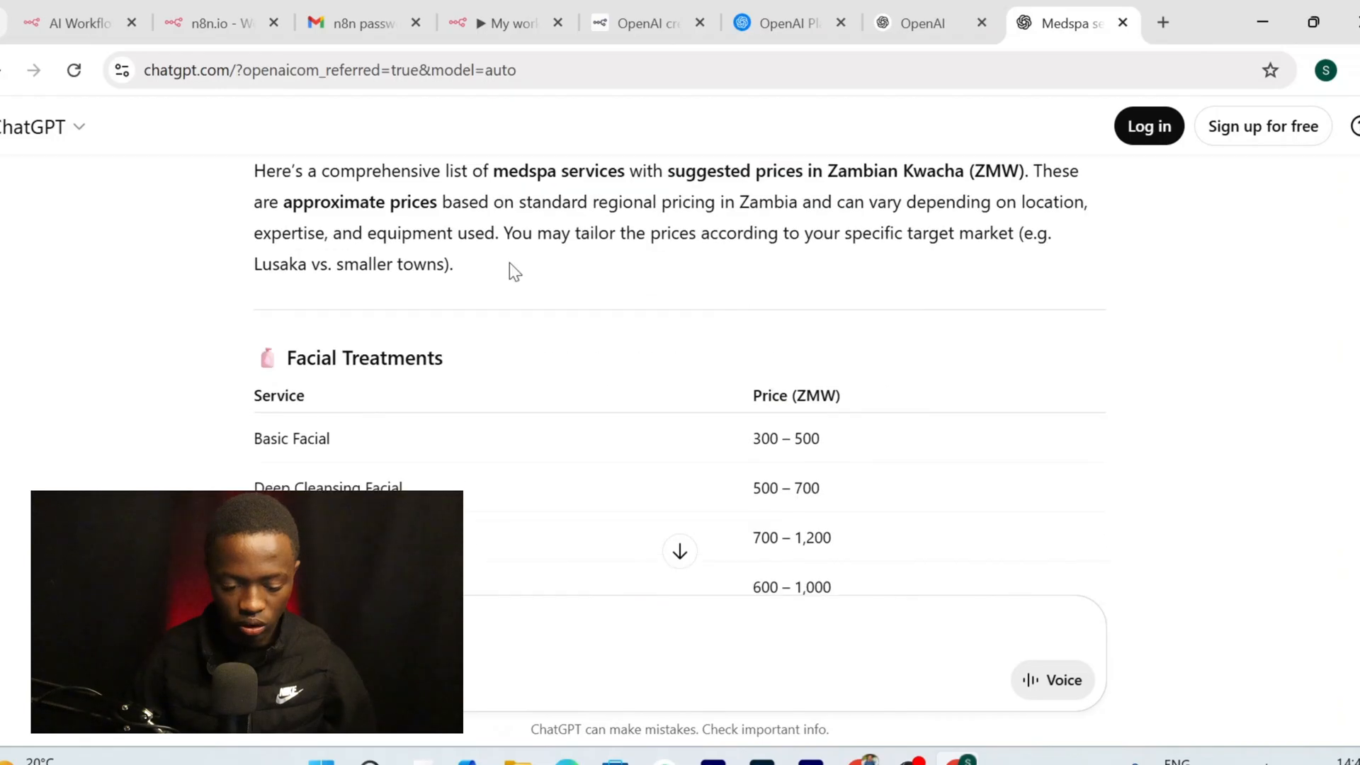
drag(206, 327, 912, 451)
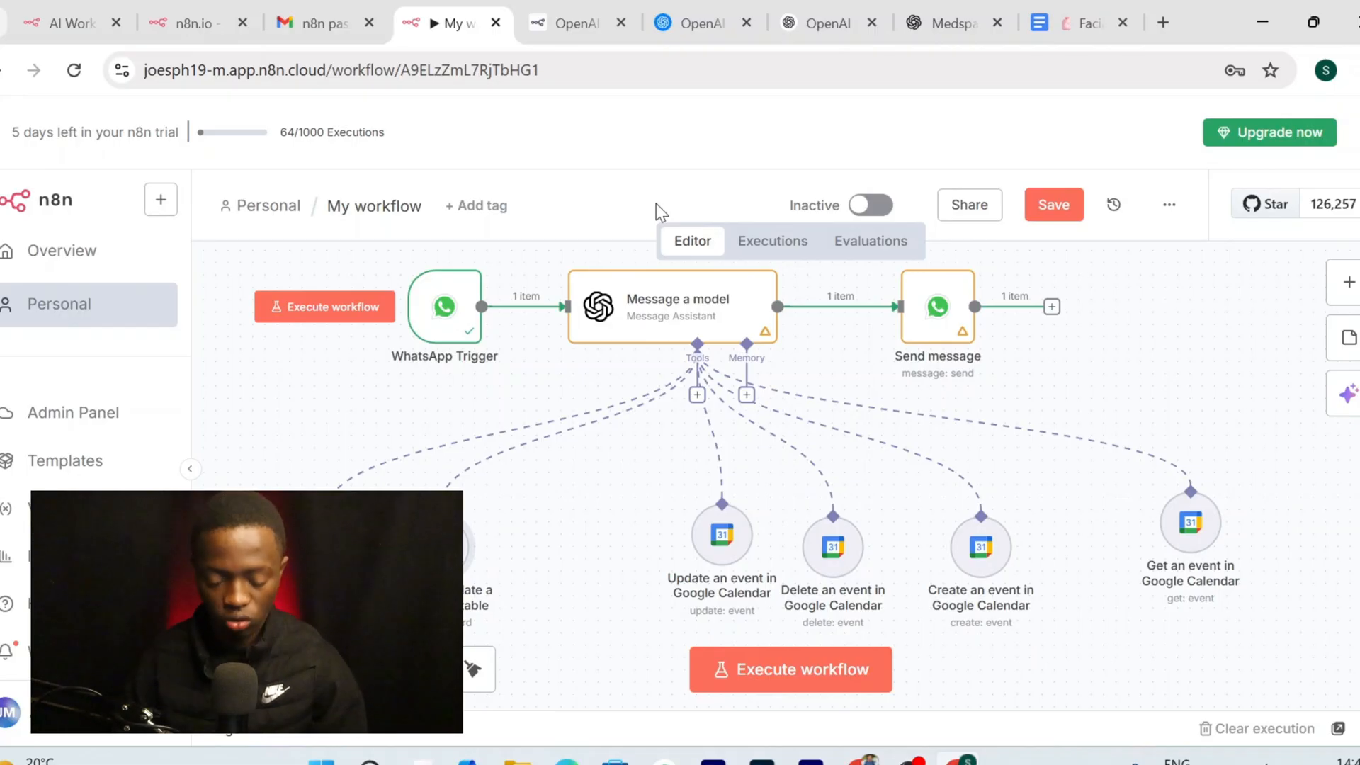
Create a new Google Sheets spreadsheet and paste the medspa price tables into it
click(1163, 22)
text(s)
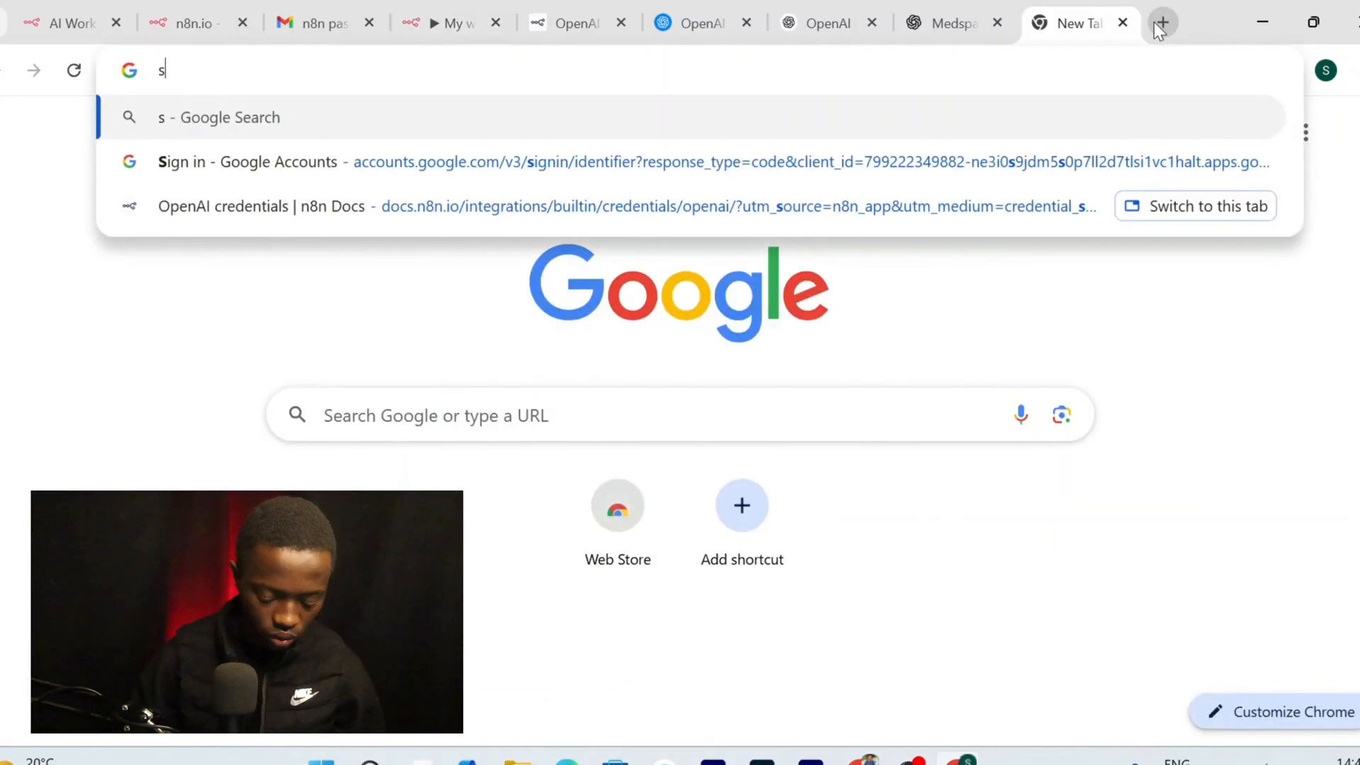
text(heets)
key(Return)
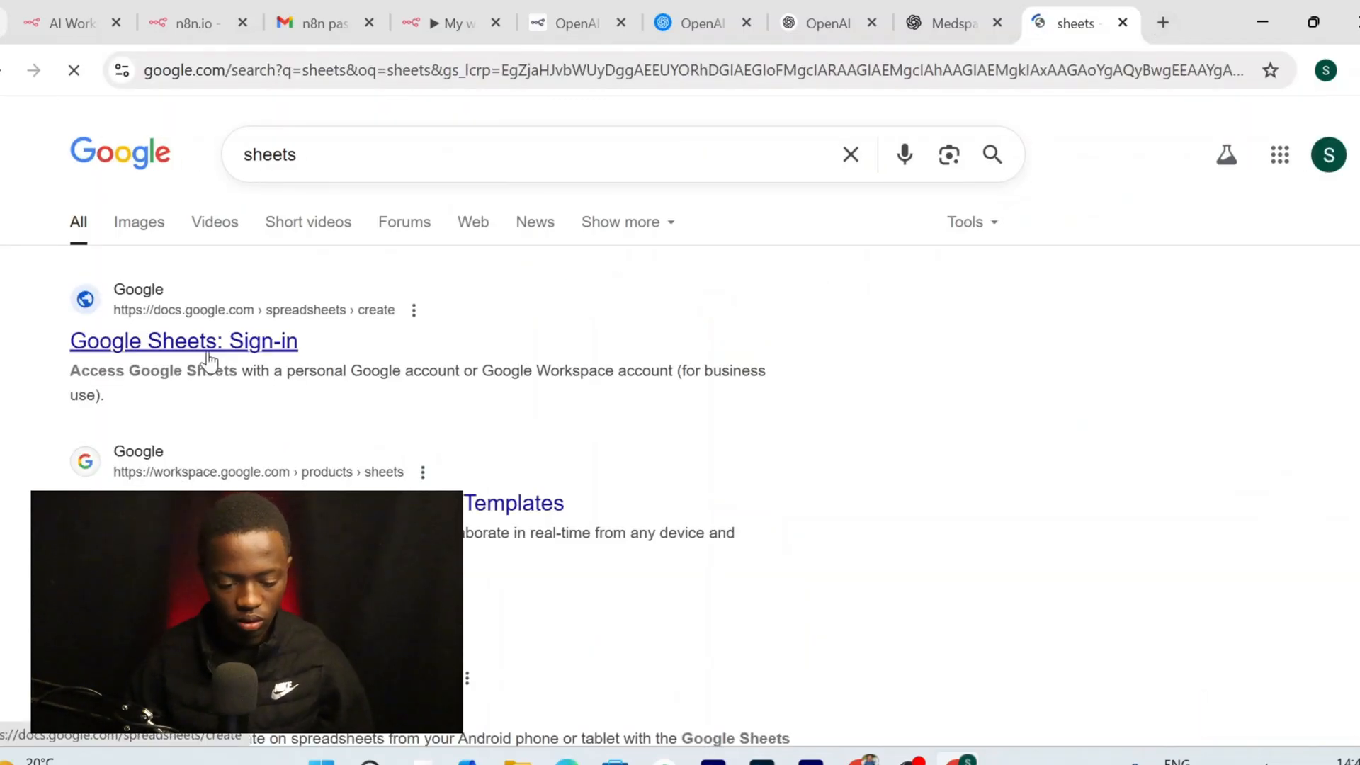
click(256, 344)
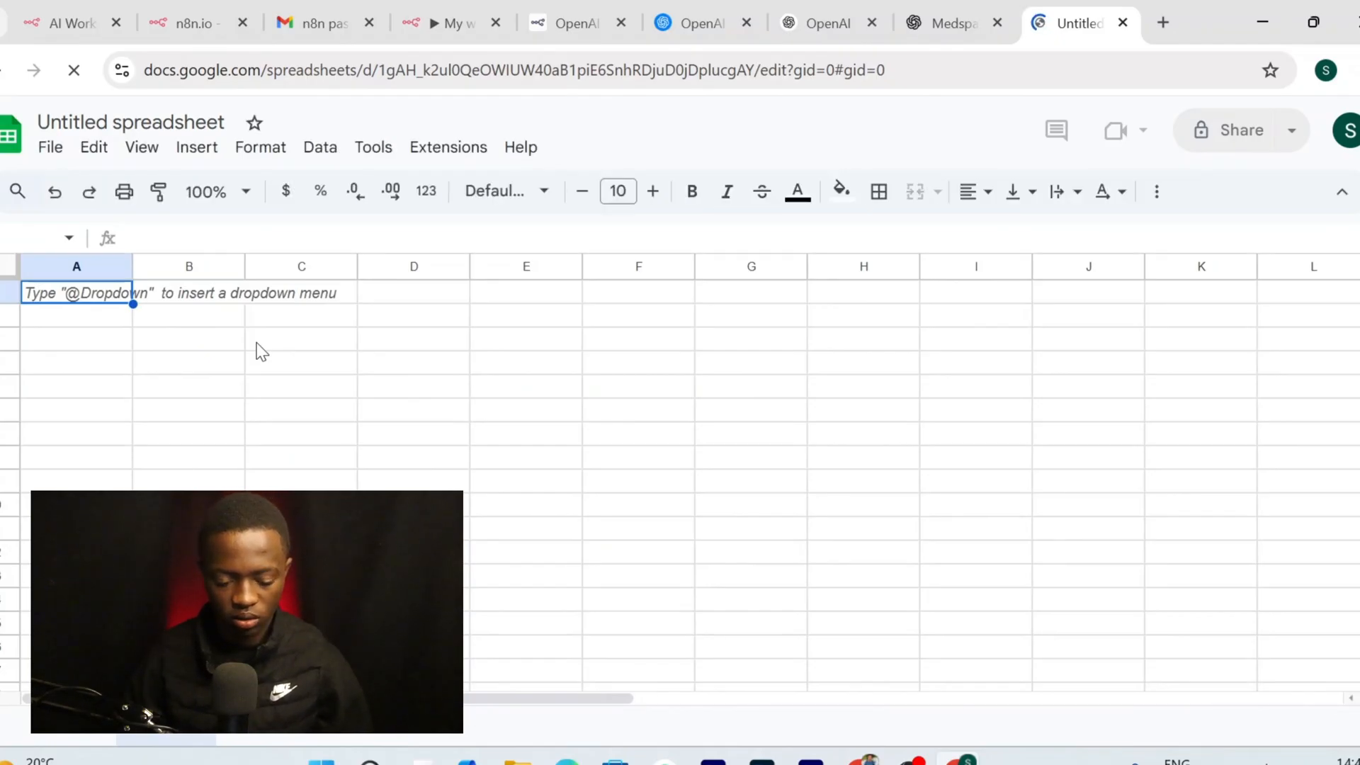
key(ctrl+v)
Widen column A for service names and column B for prices
click(107, 266)
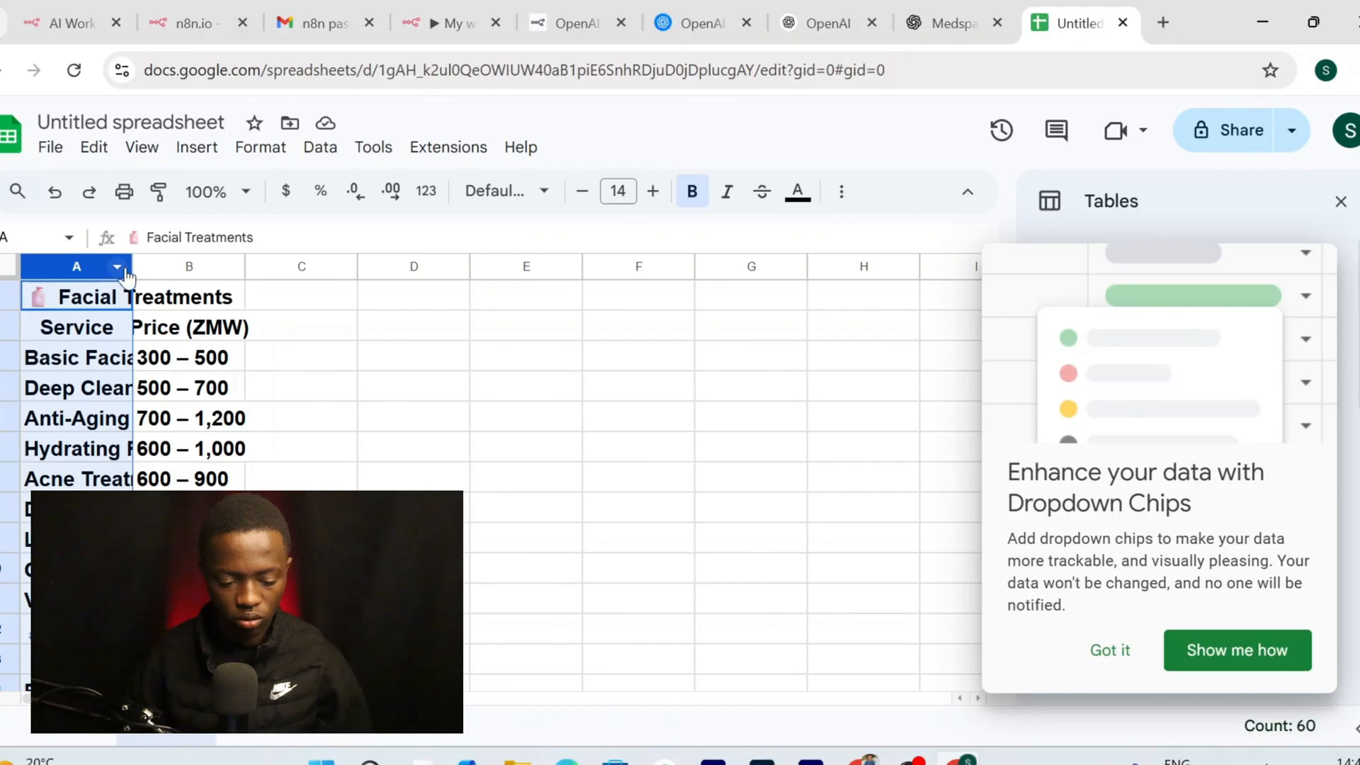
drag(131, 268, 343, 268)
scroll(454, 405, down, 1)
scroll(453, 405, down, 5)
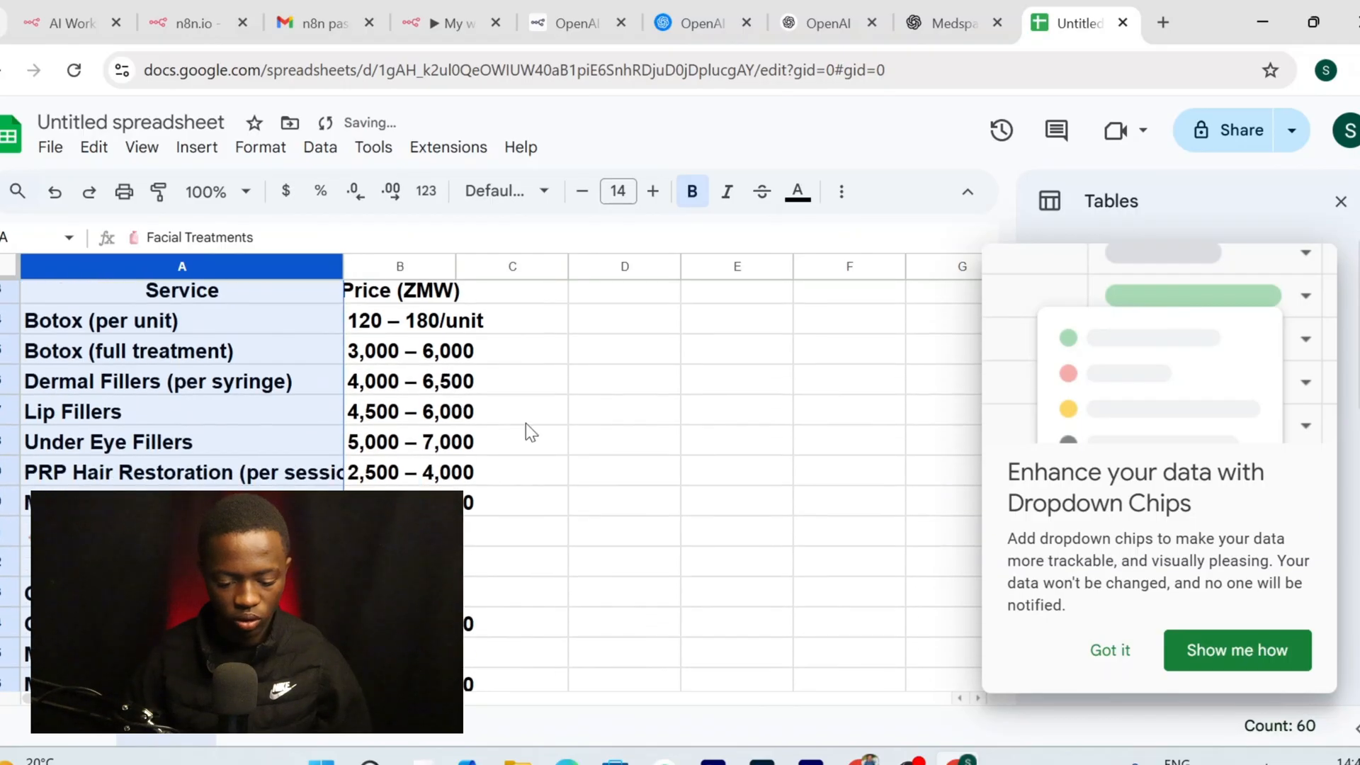
click(529, 418)
click(443, 268)
right_click(443, 273)
key(Escape)
drag(456, 268, 576, 268)
scroll(576, 405, down, 14)
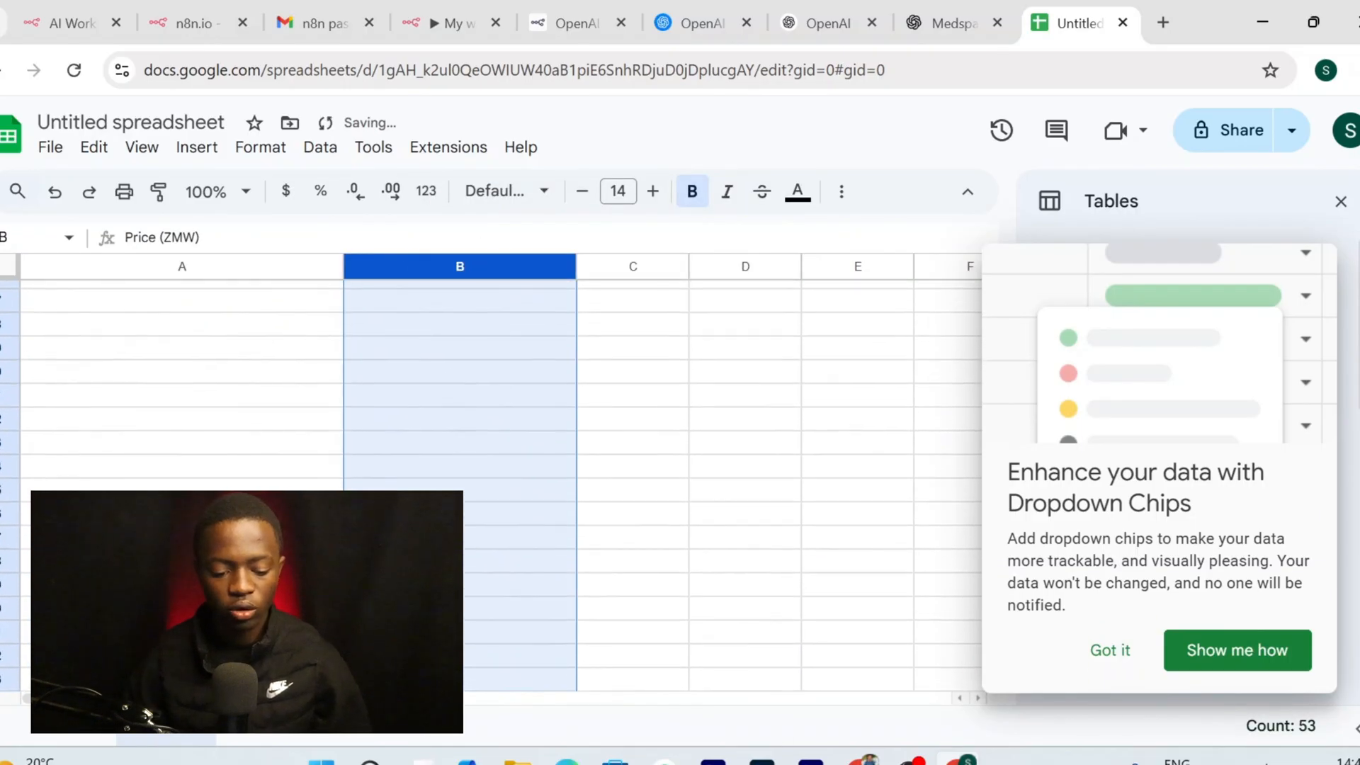
scroll(576, 406, up, 12)
scroll(576, 405, up, 10)
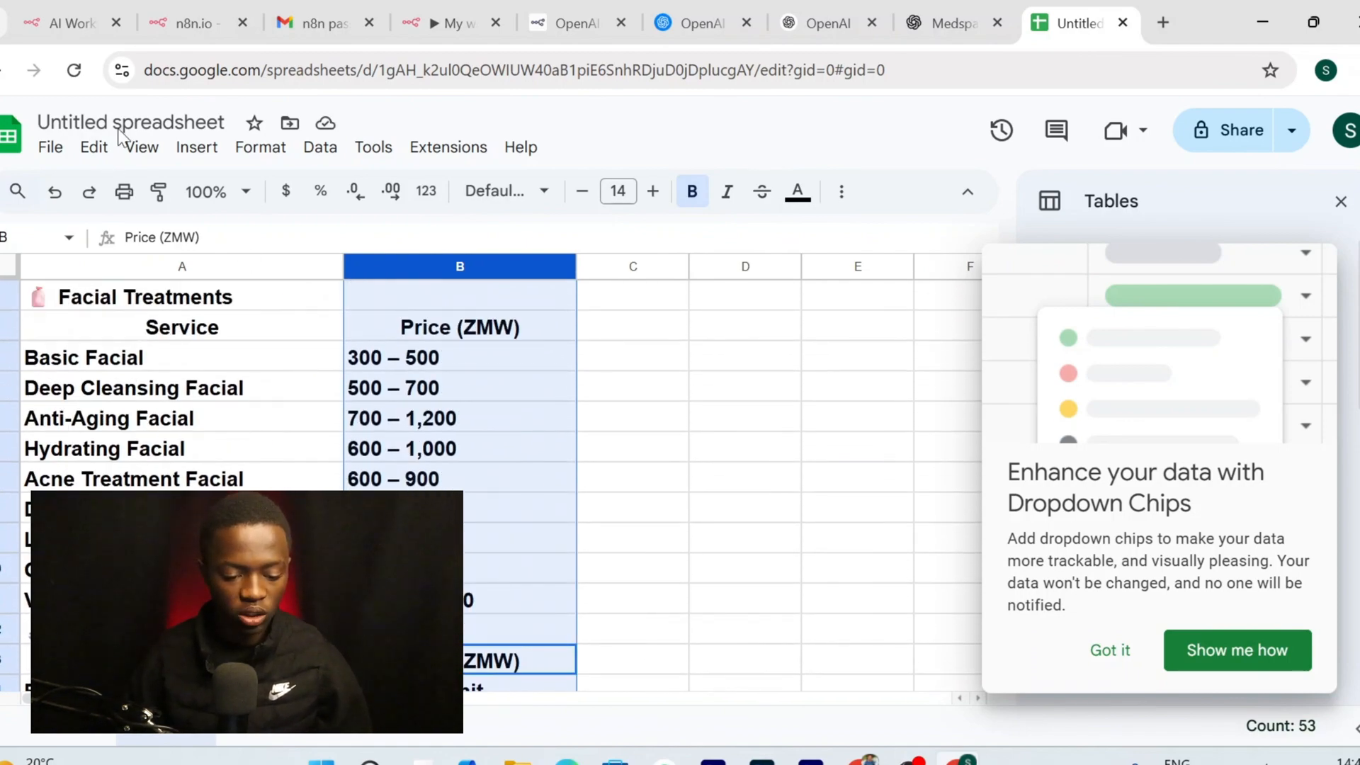
Rename the spreadsheet to 'appointment'
click(166, 122)
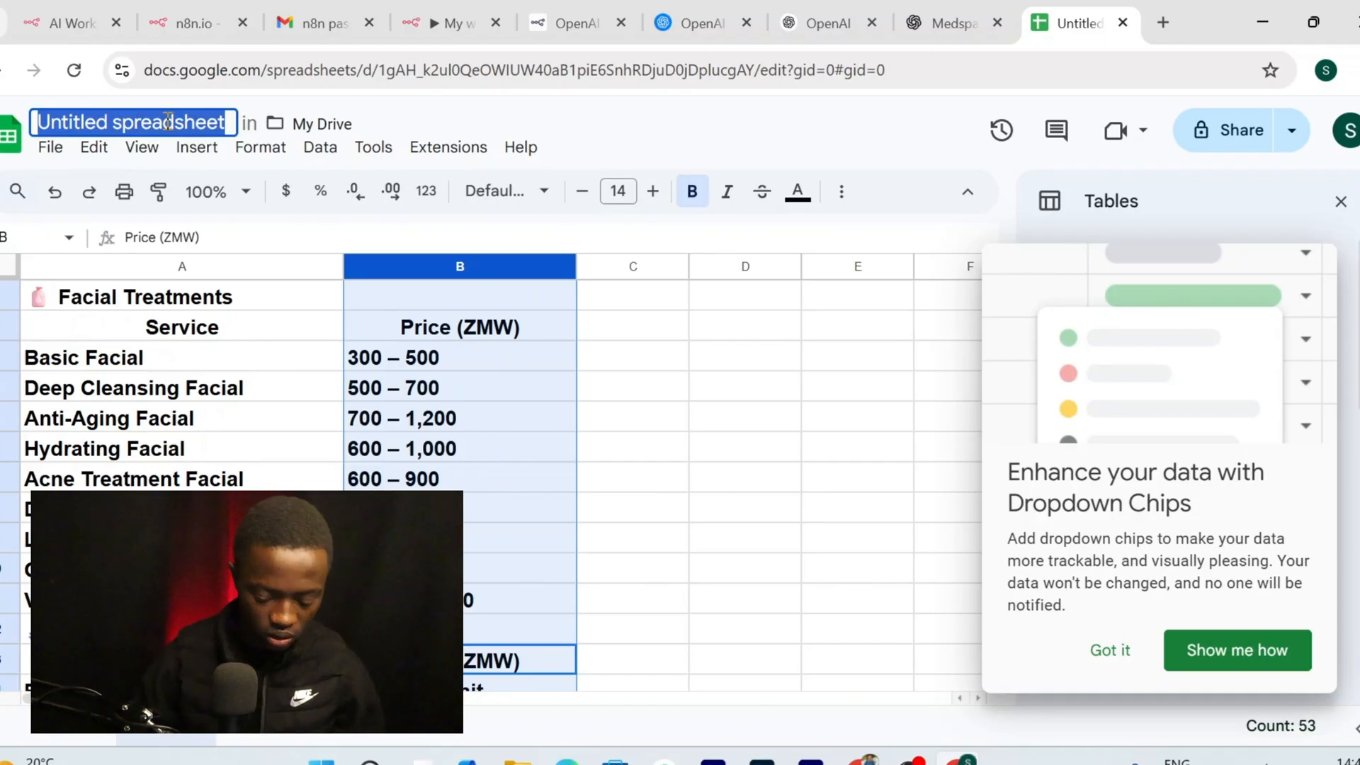
text(appointment)
key(Return)
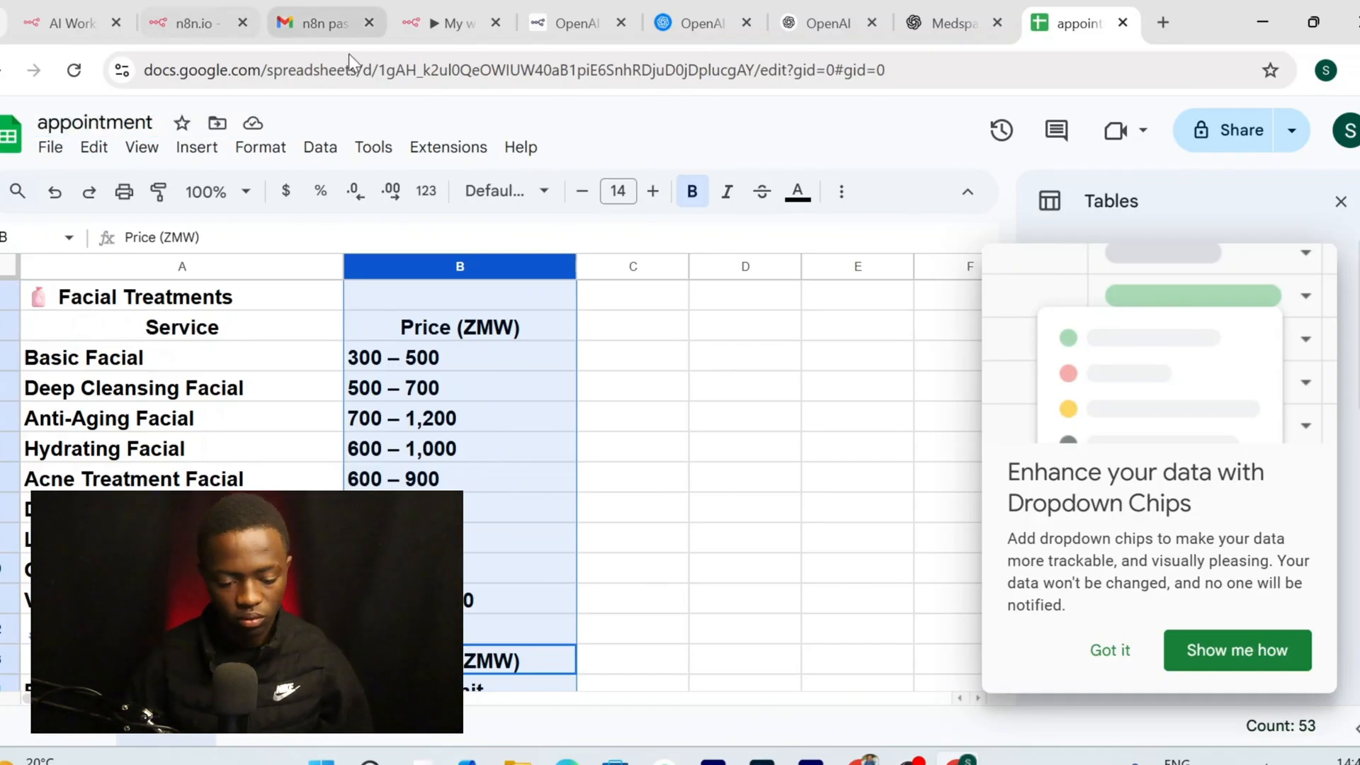
click(639, 384)
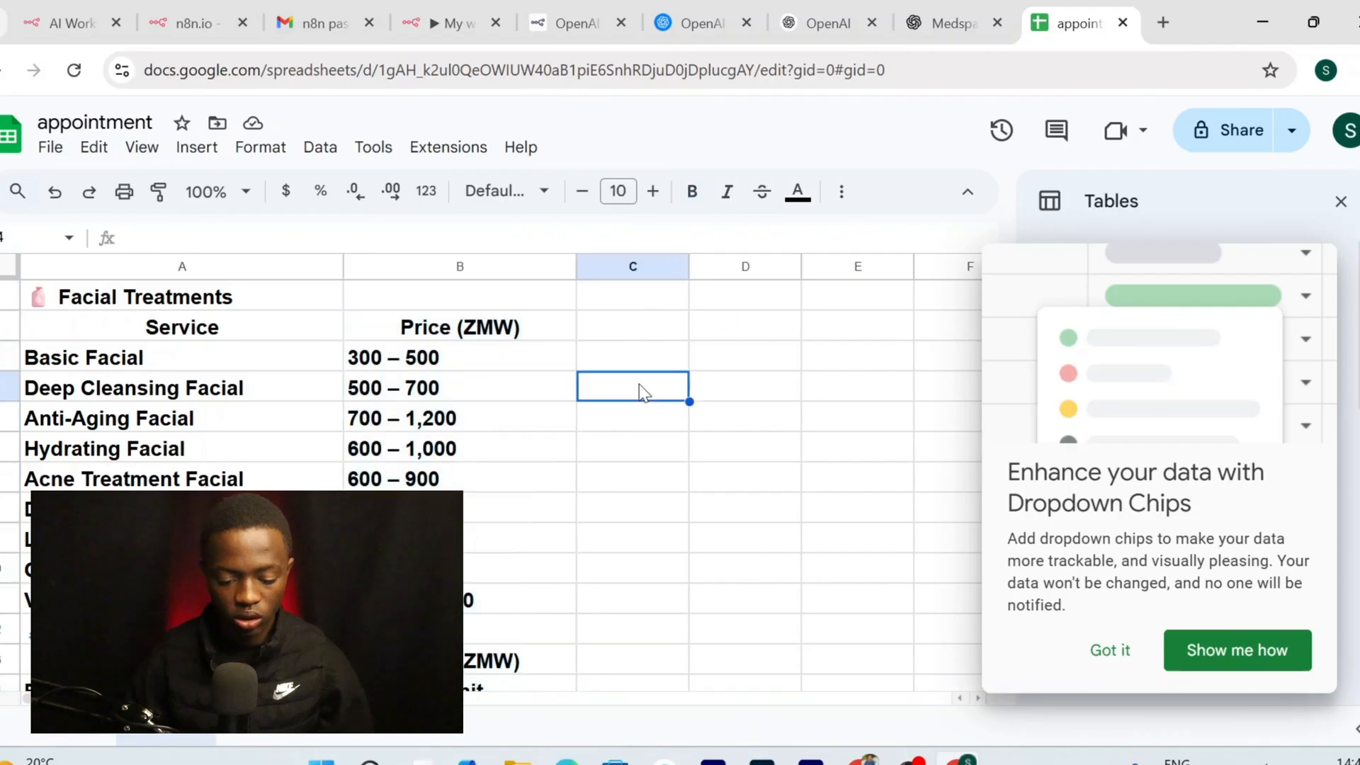
click(469, 332)
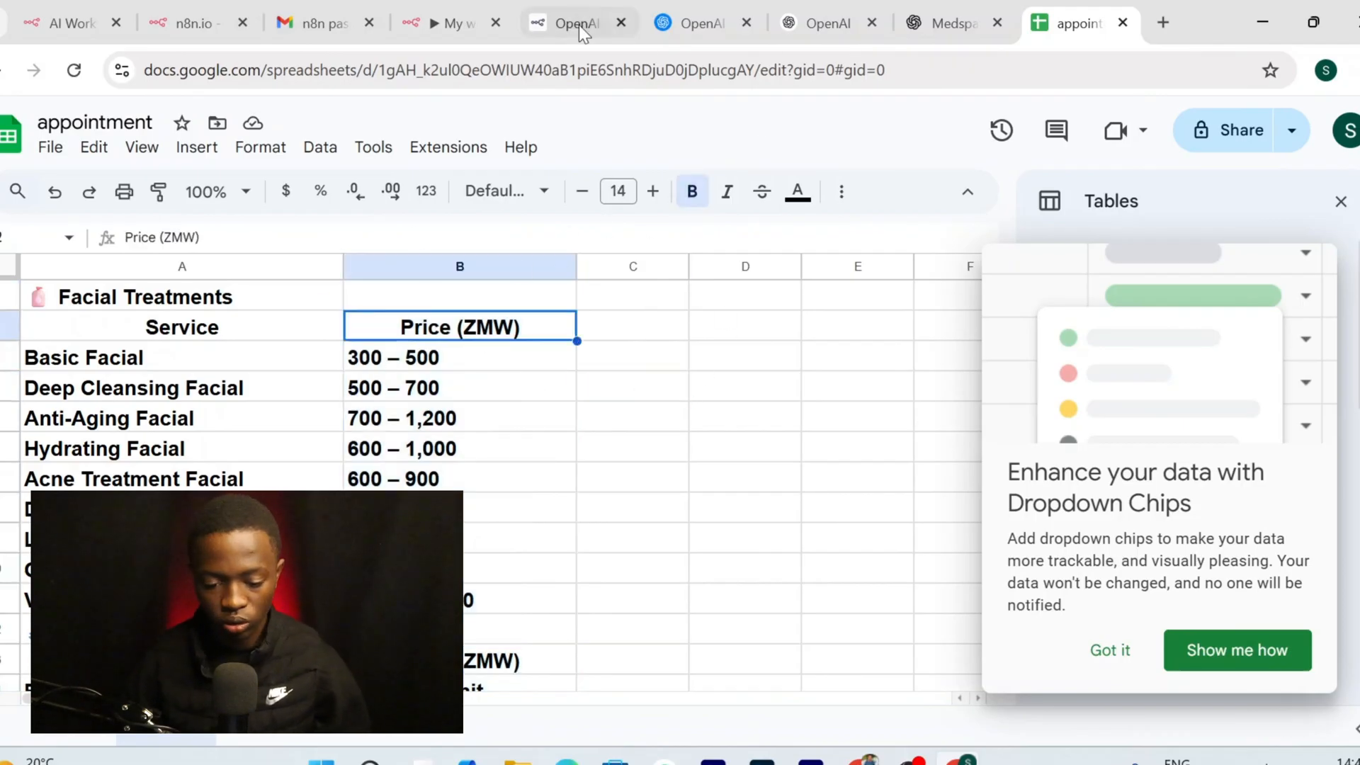
click(435, 9)
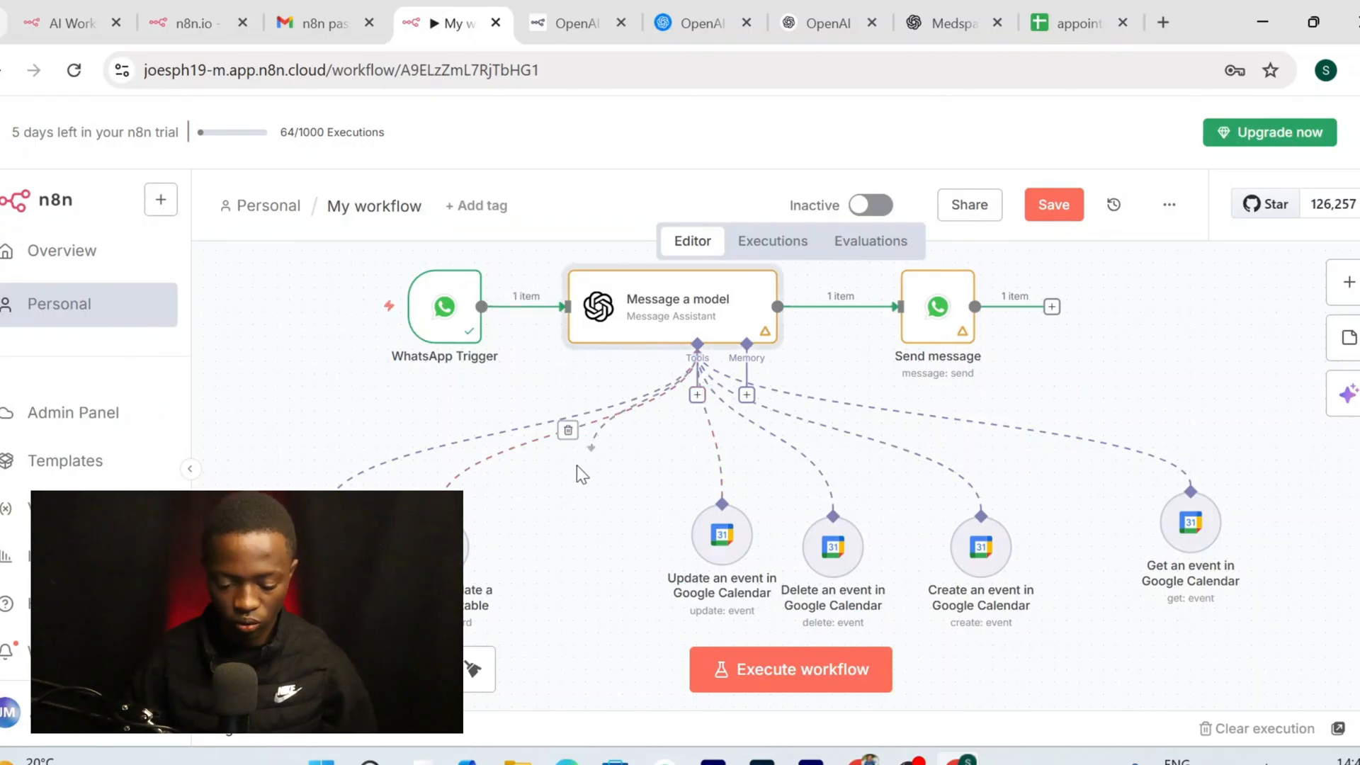
Add a Google Sheets Tool to the assistant and start a new credential for it
click(698, 395)
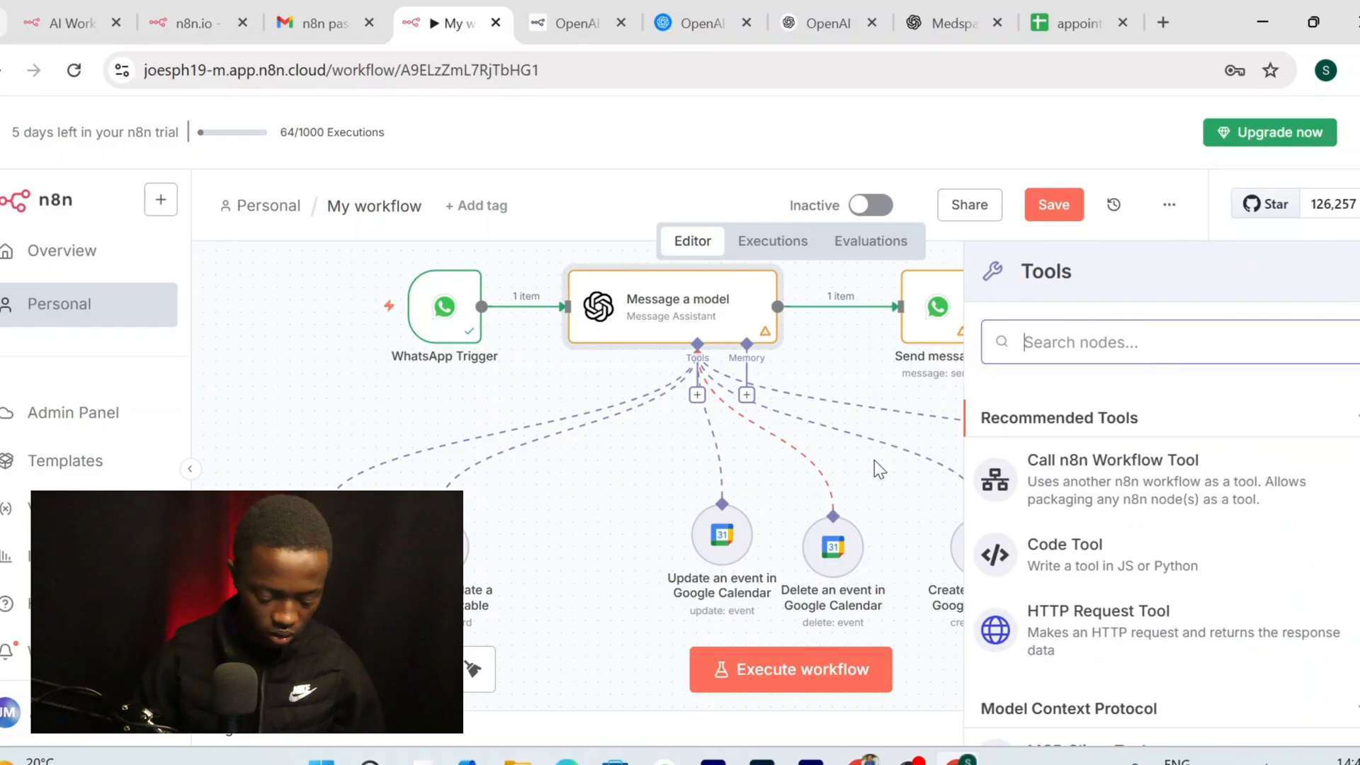
text(shee)
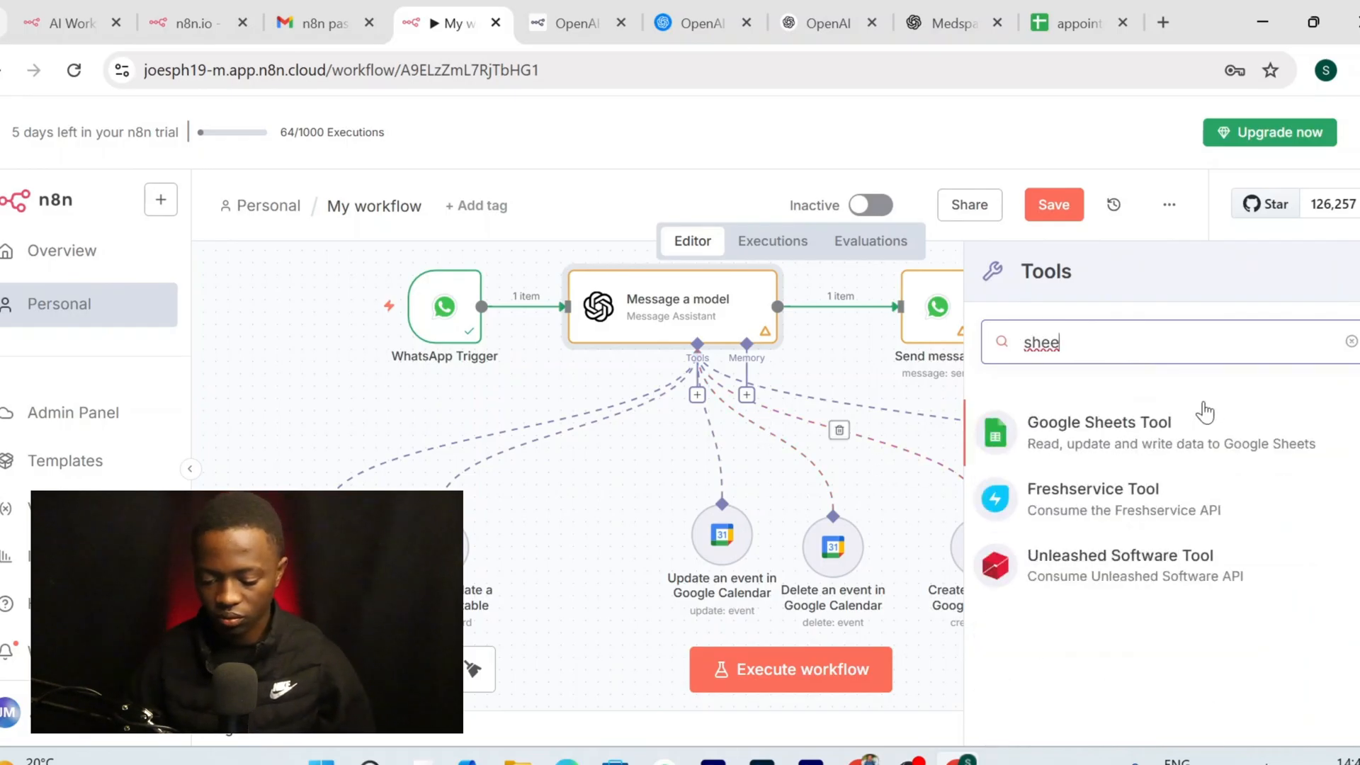
click(1020, 431)
click(714, 286)
click(592, 340)
Sign in with Google and grant Drive metadata, Drive files and Sheets permissions to the credential
click(522, 387)
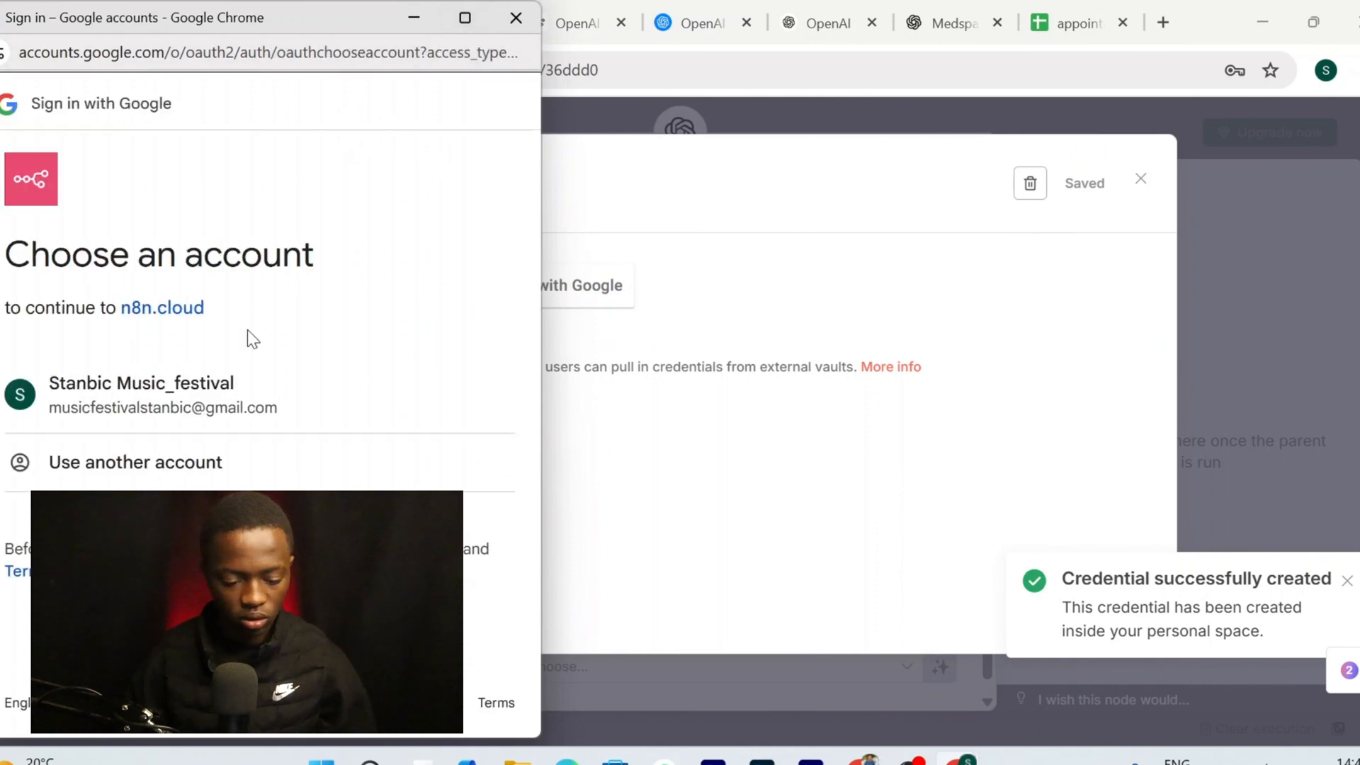
click(248, 395)
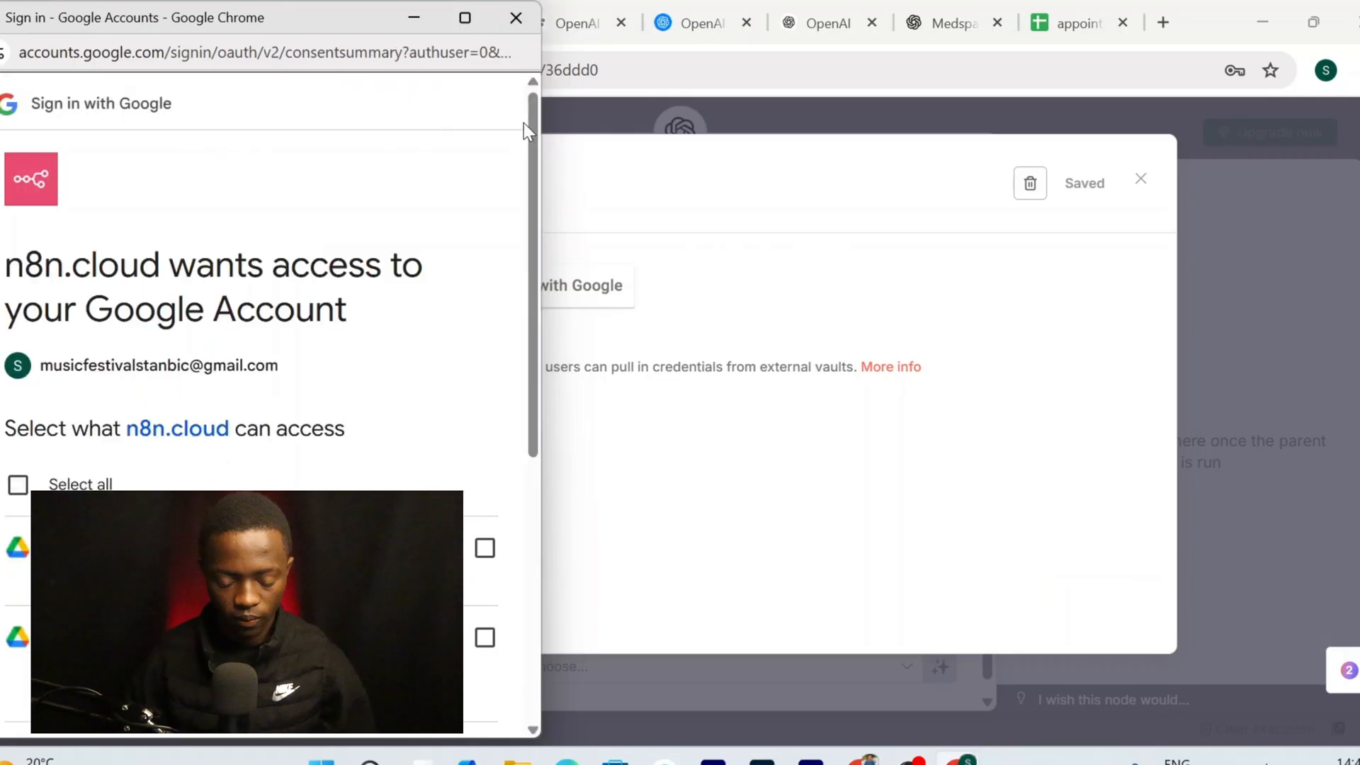
scroll(411, 419, down, 3)
click(484, 333)
click(485, 423)
click(484, 539)
scroll(457, 434, down, 4)
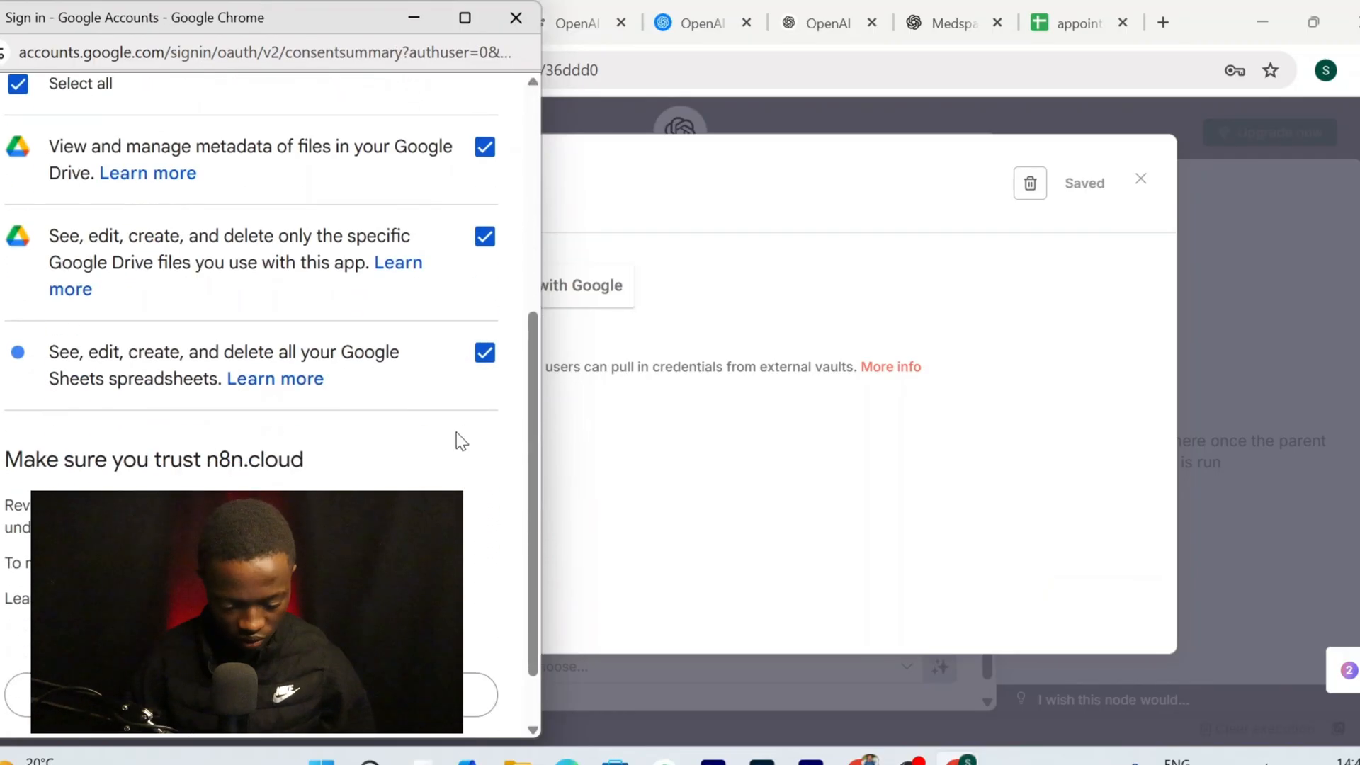
click(411, 619)
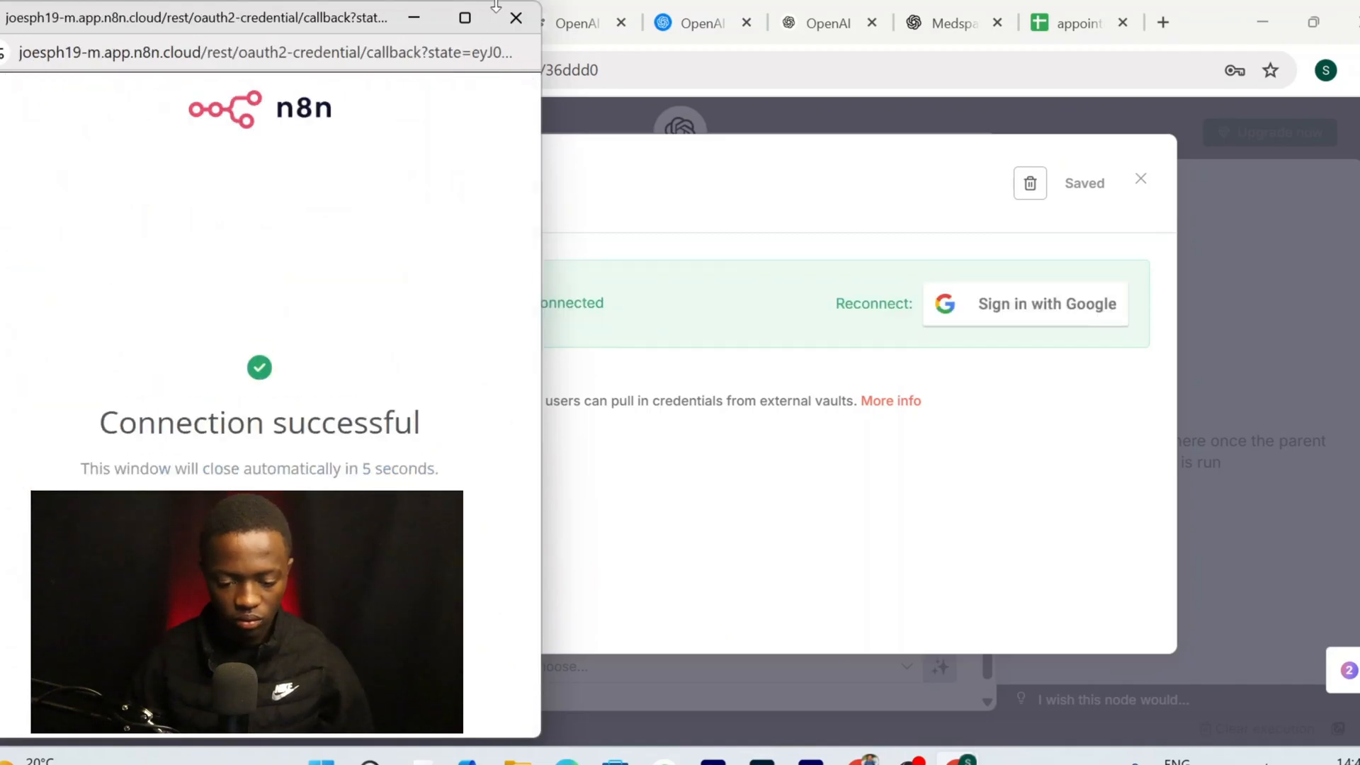
click(515, 18)
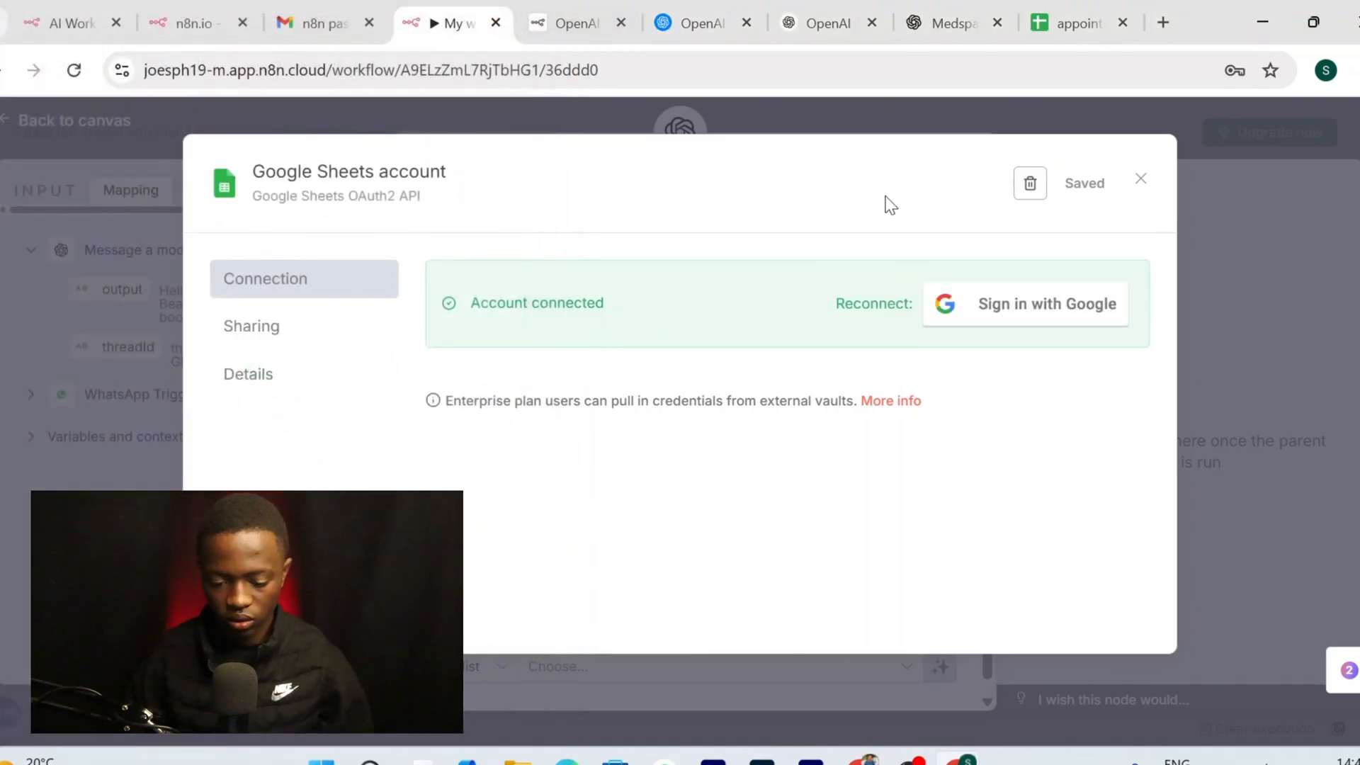
click(1141, 182)
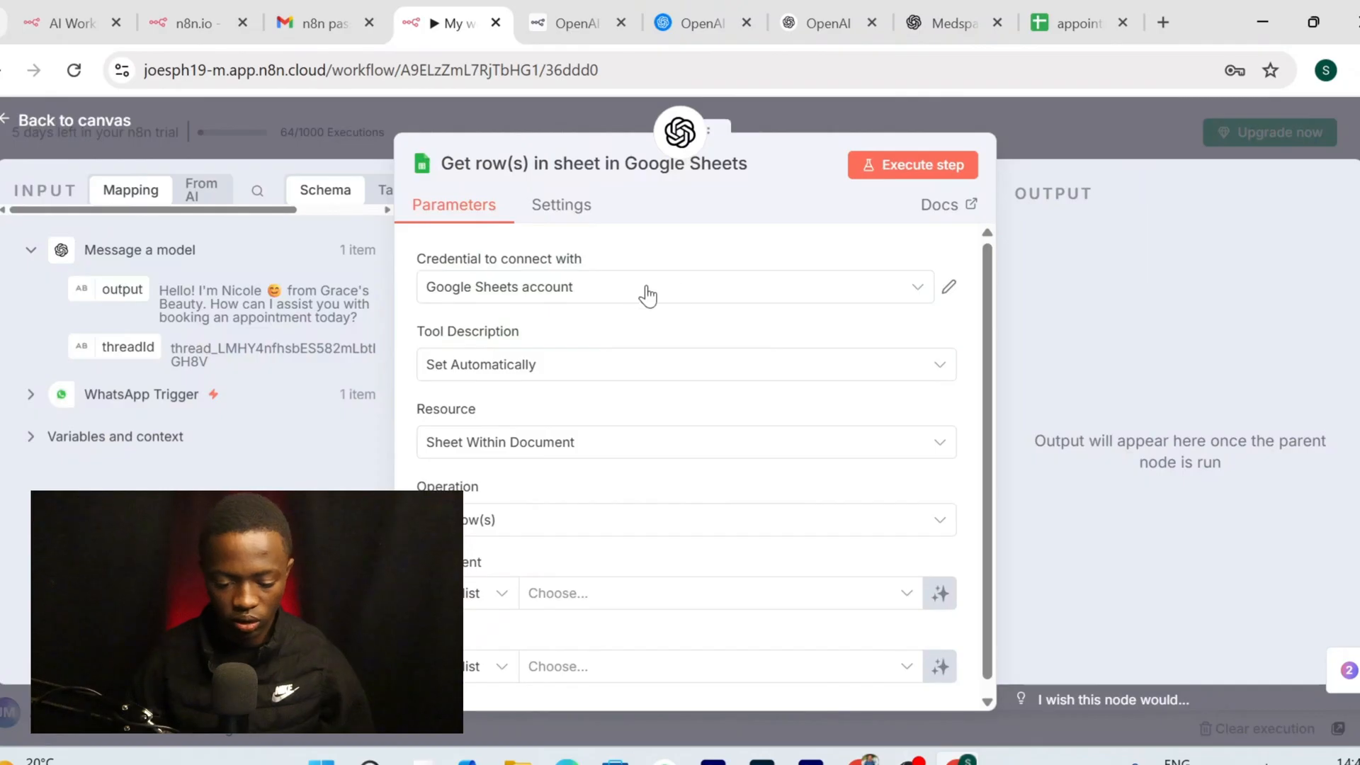
Point the Google Sheets tool at Sheet1 of the 'appointment' spreadsheet, keeping Sheet Within Document
click(663, 430)
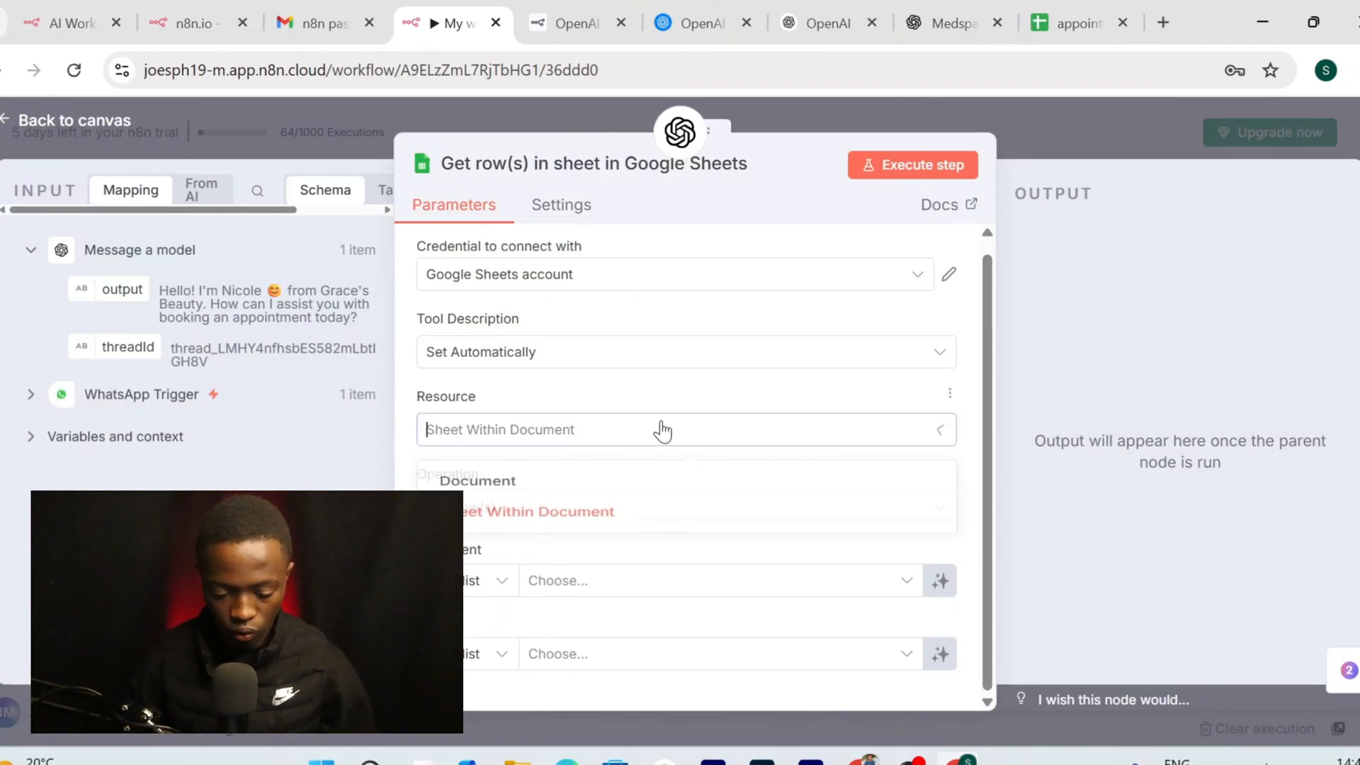
click(659, 429)
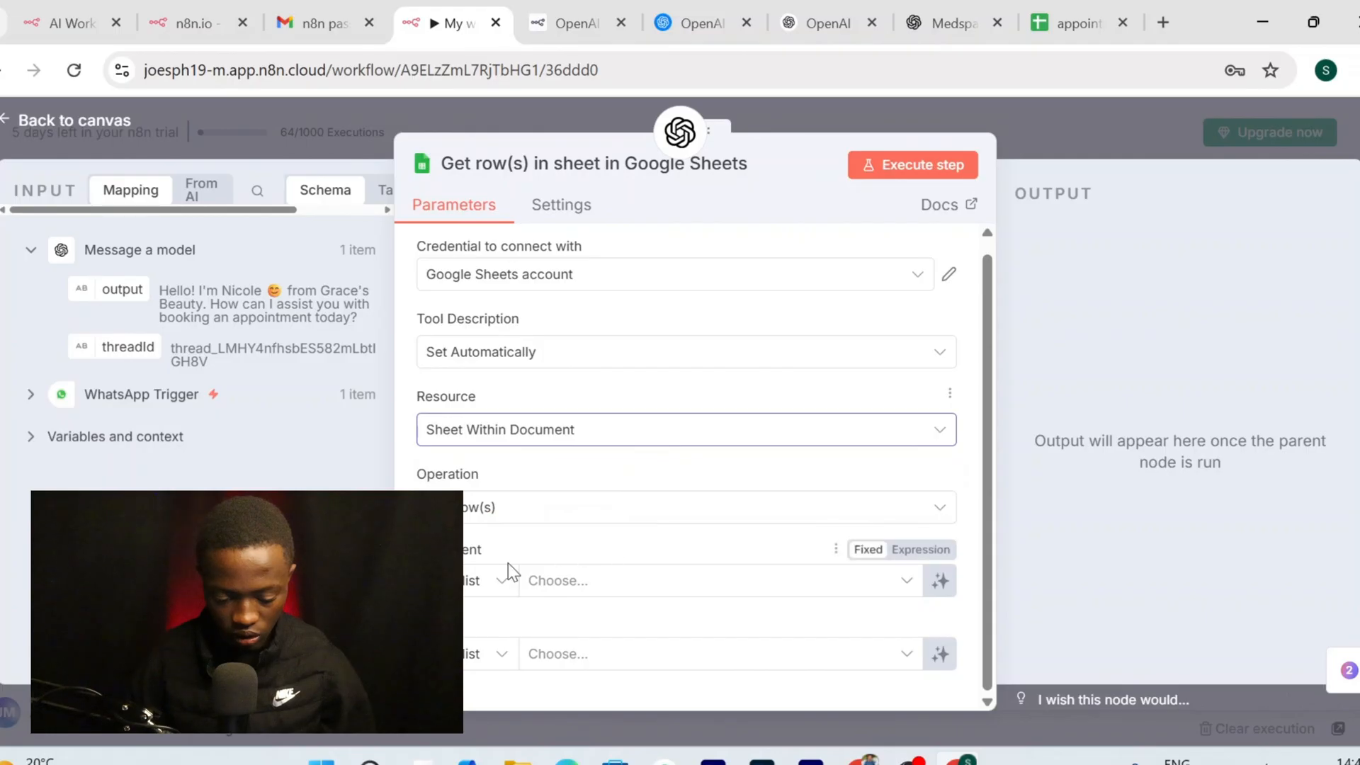
click(607, 585)
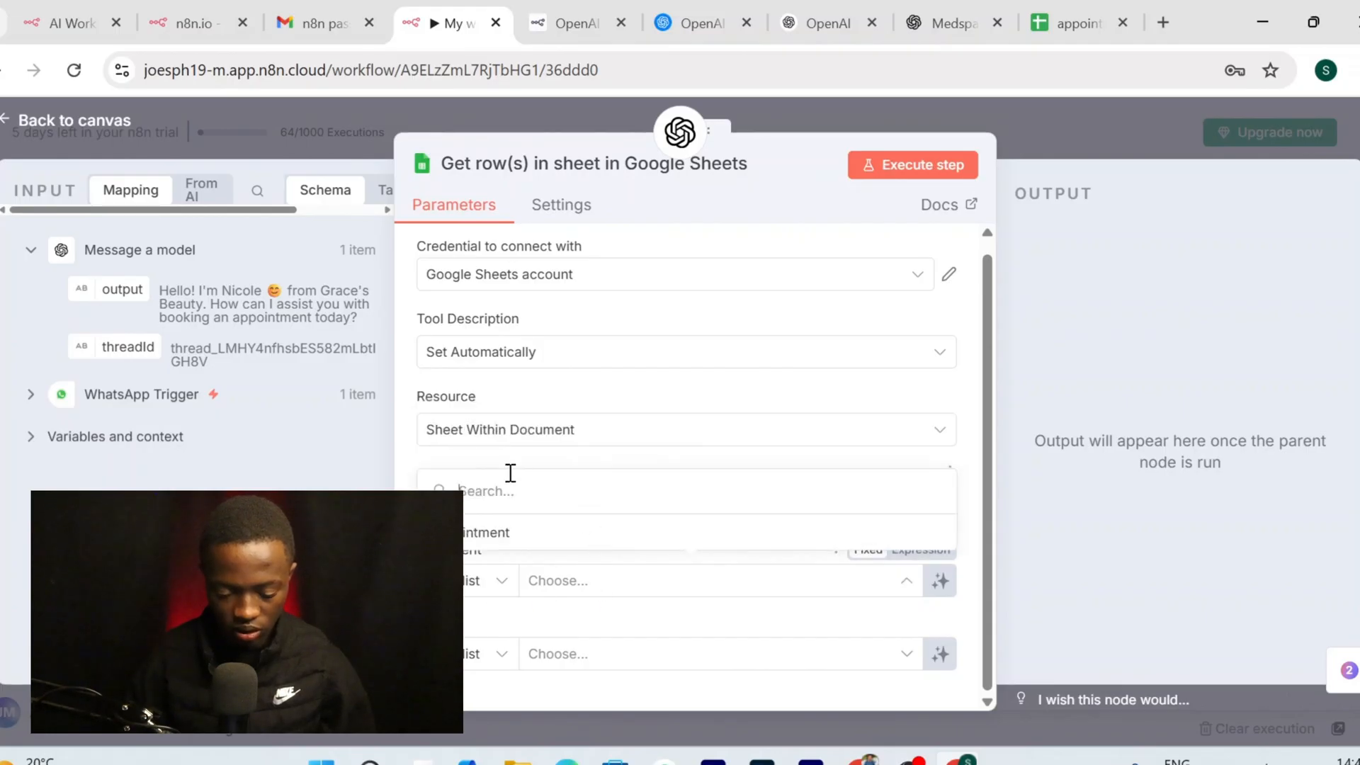
click(530, 529)
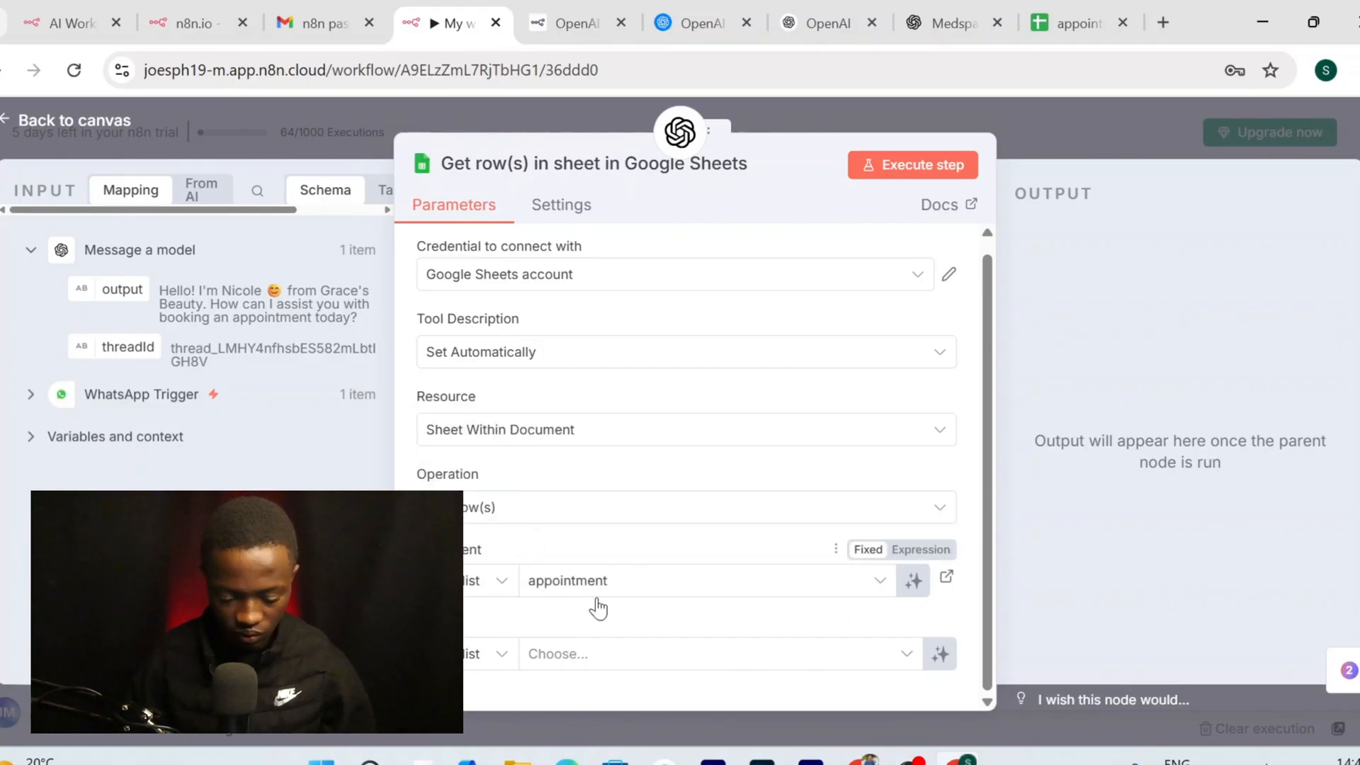
click(592, 660)
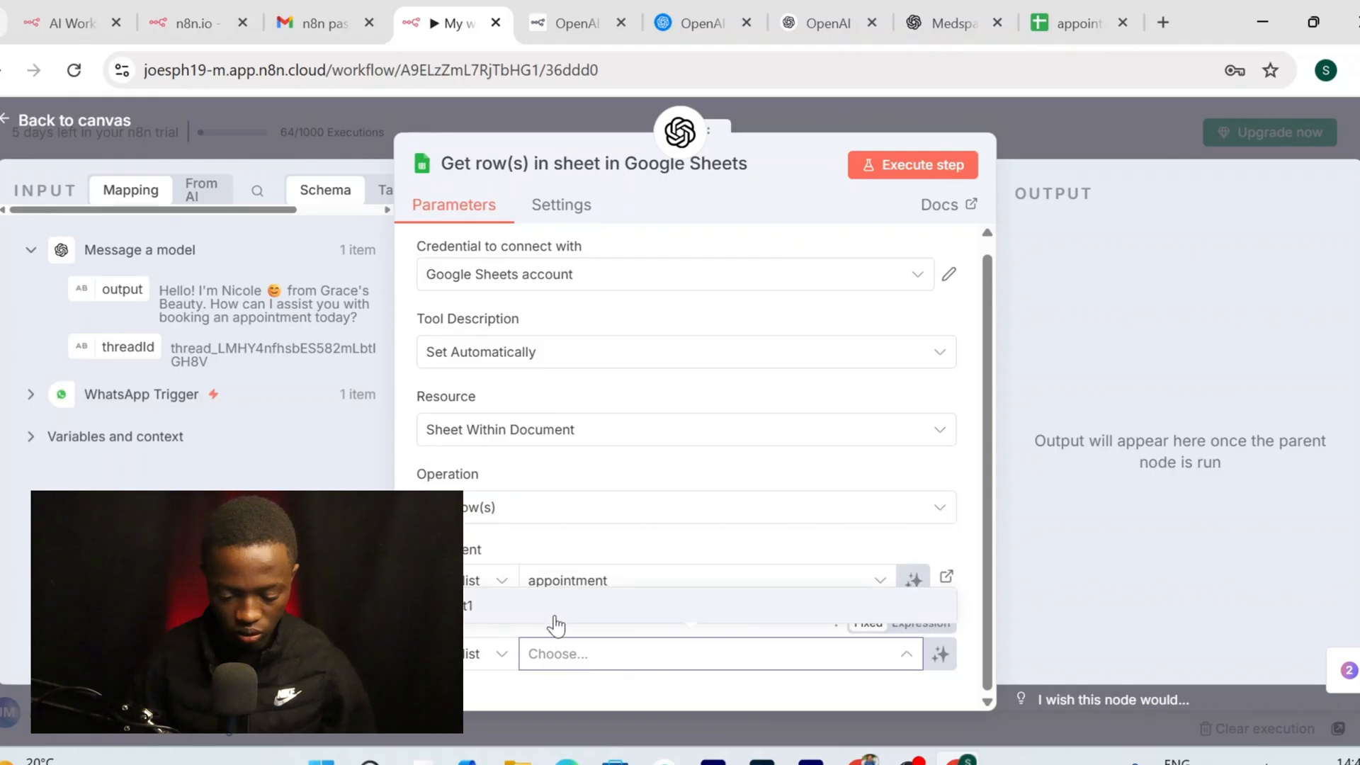
click(564, 610)
scroll(638, 449, down, 4)
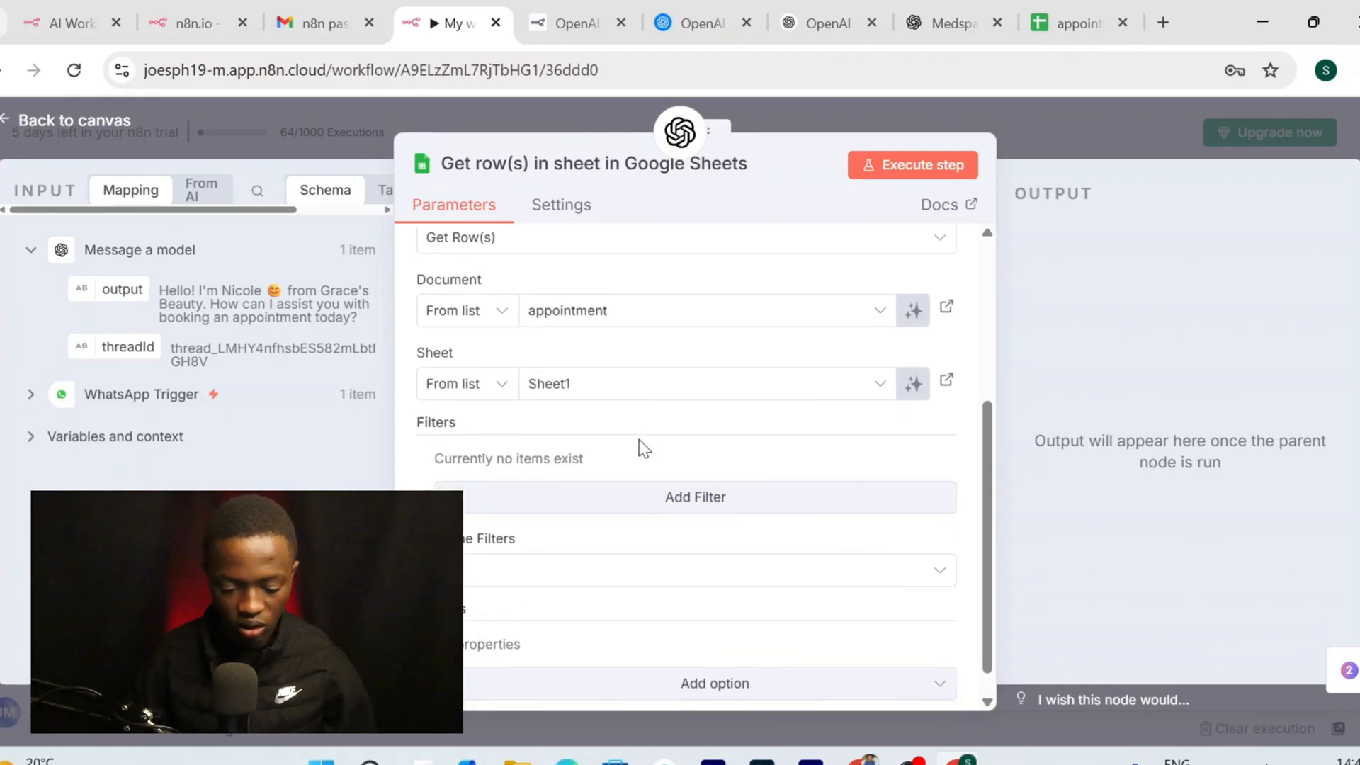
scroll(644, 449, down, 1)
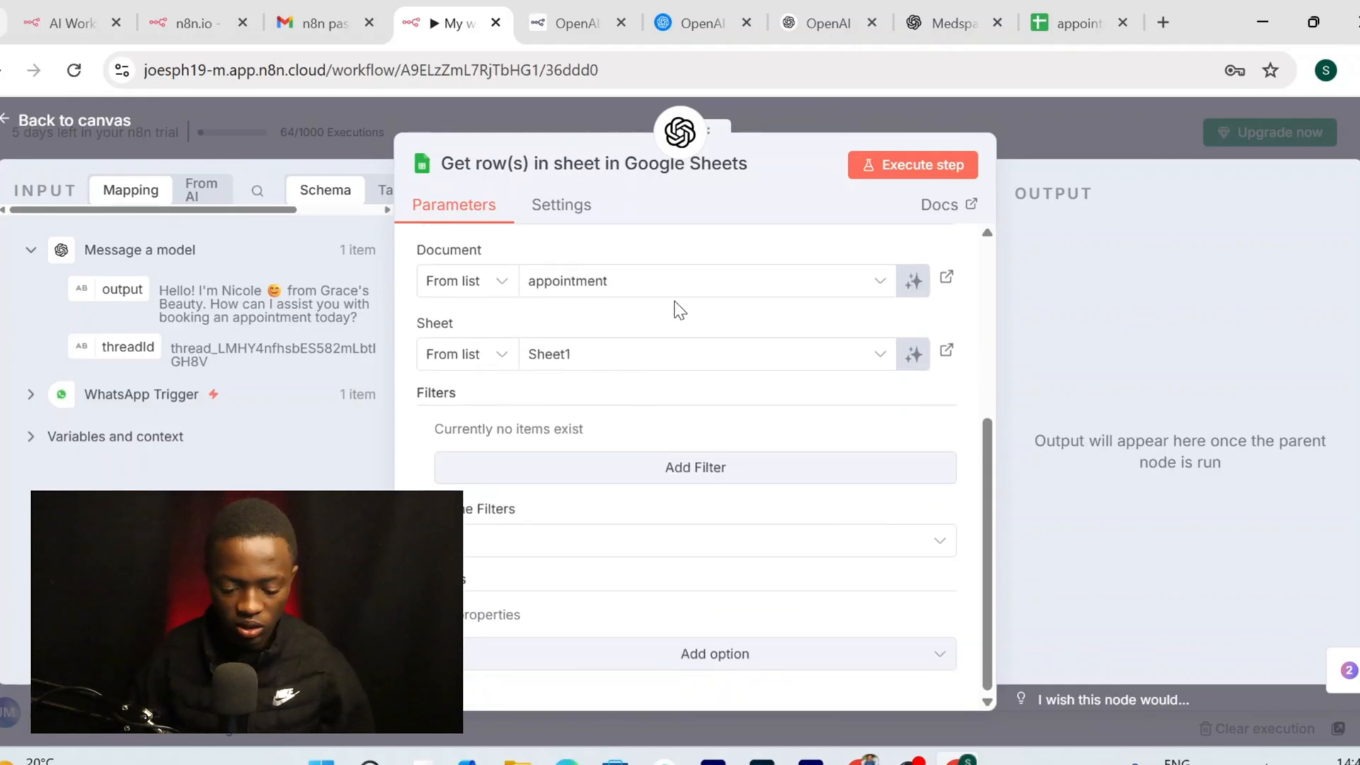
scroll(679, 441, up, 5)
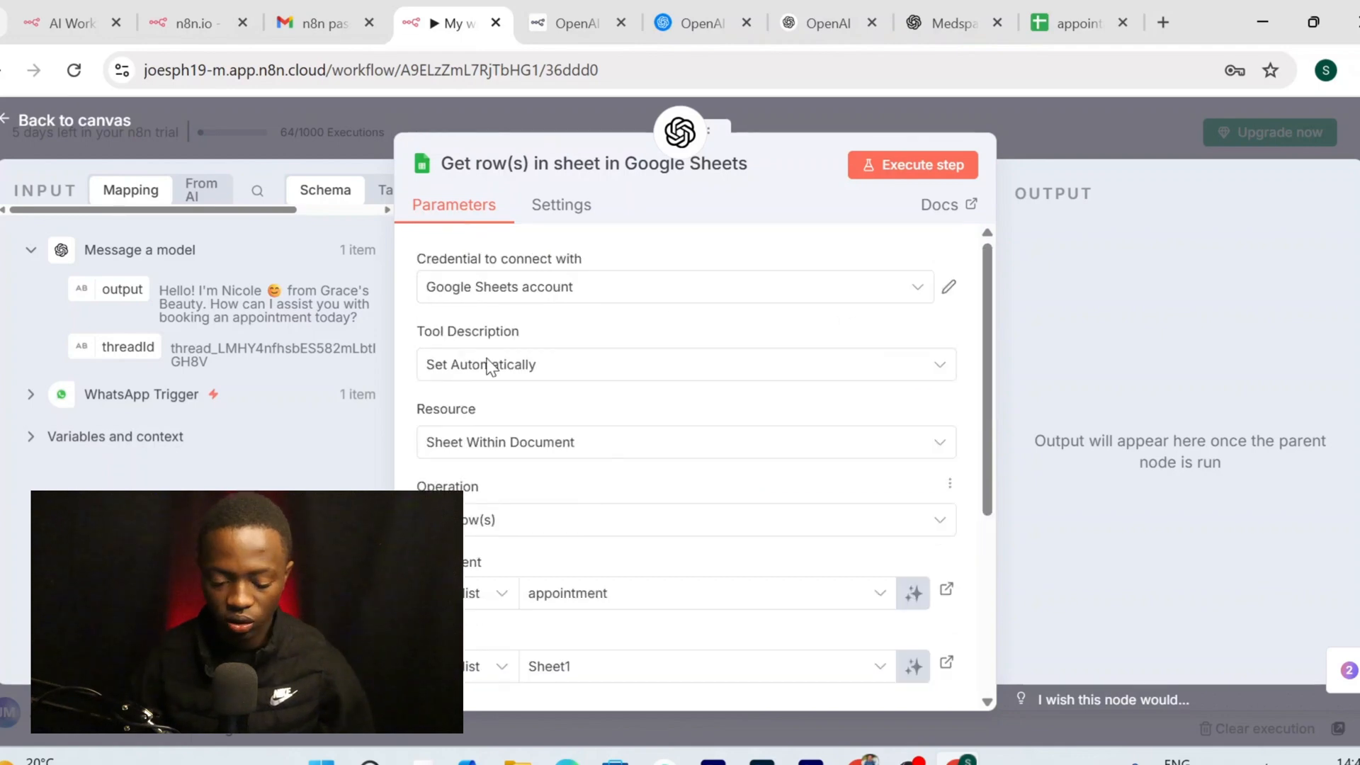
Keep Get Row(s) as the operation and return to the workflow canvas
click(575, 521)
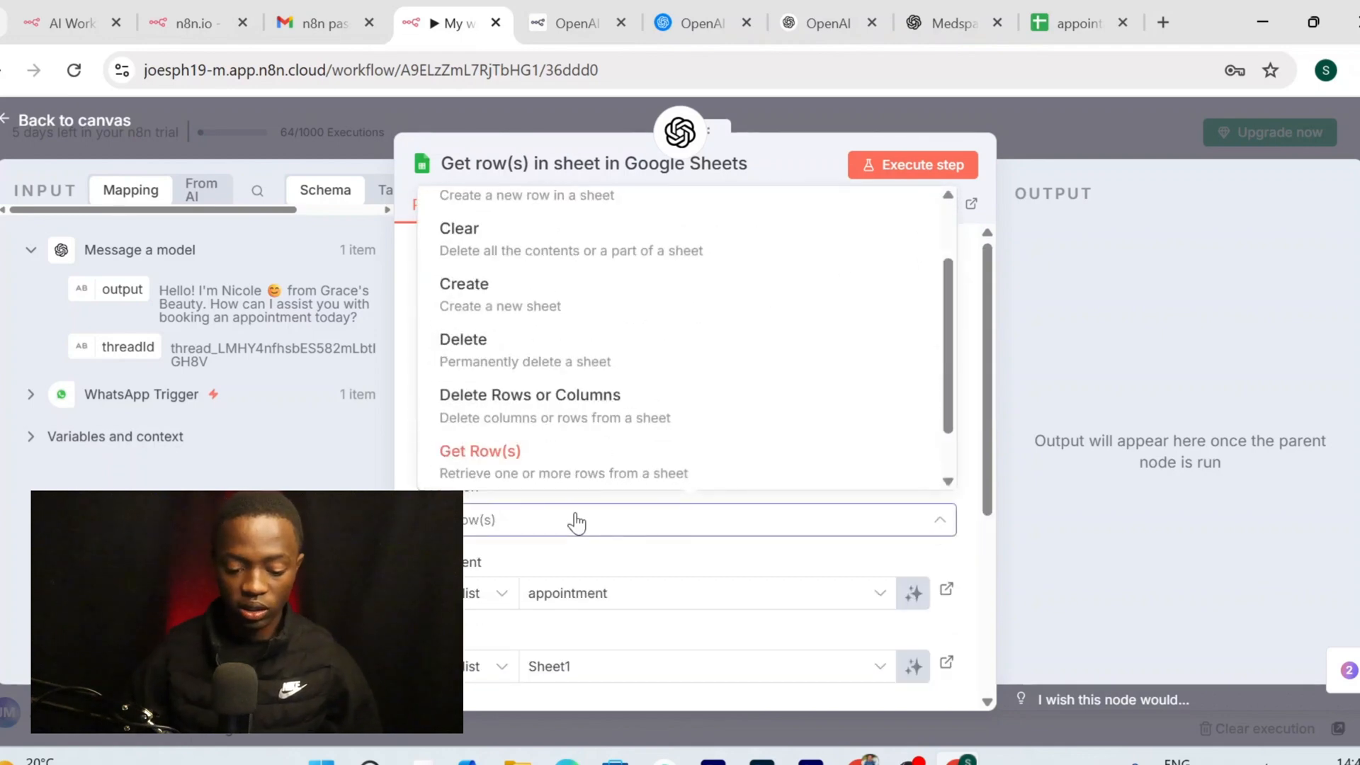
scroll(595, 340, up, 2)
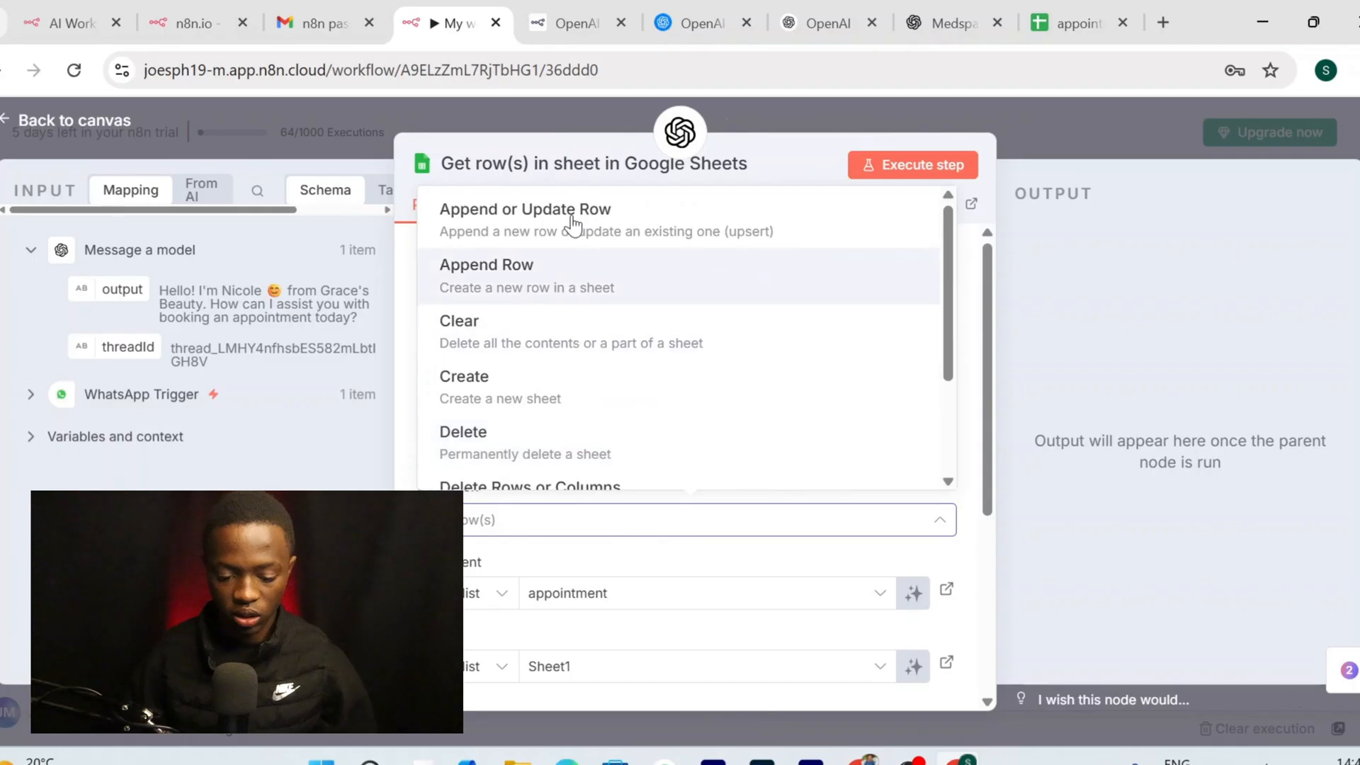
scroll(600, 386, down, 2)
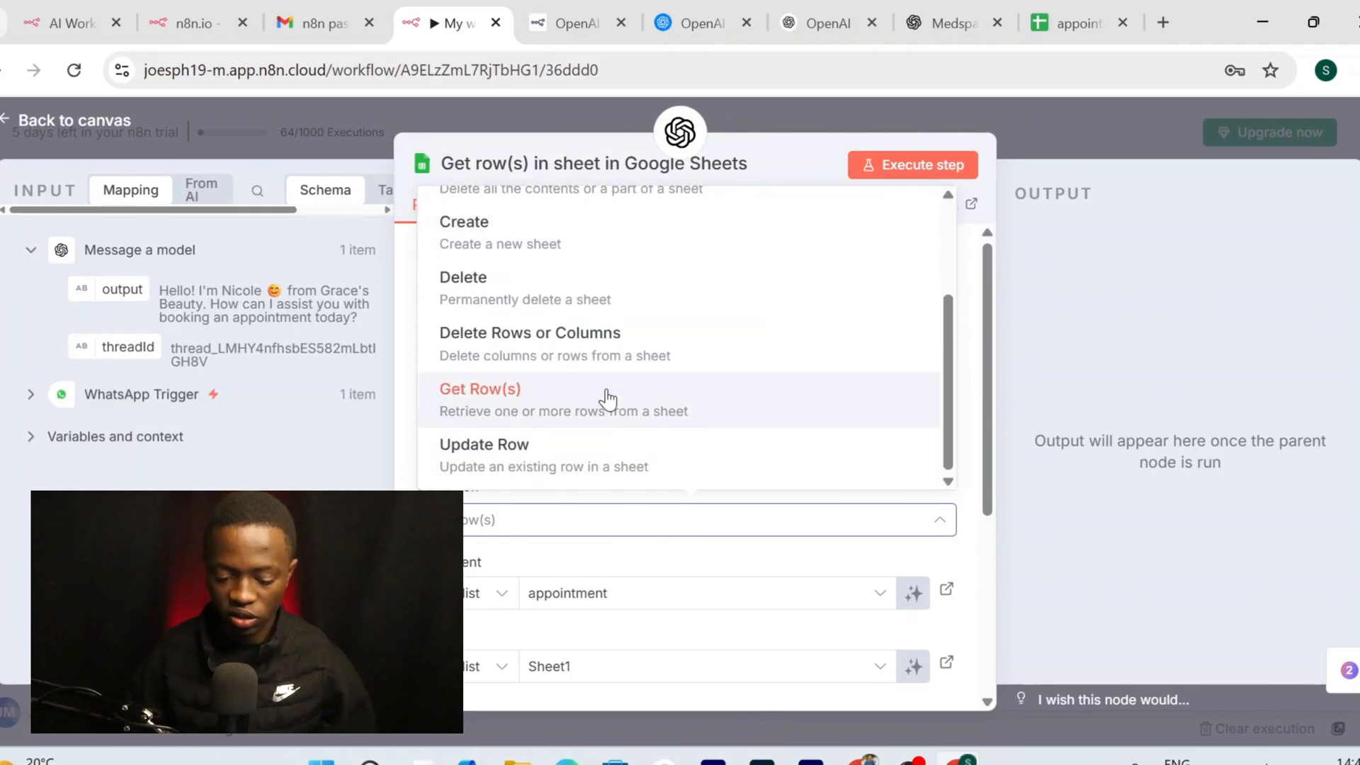
click(635, 538)
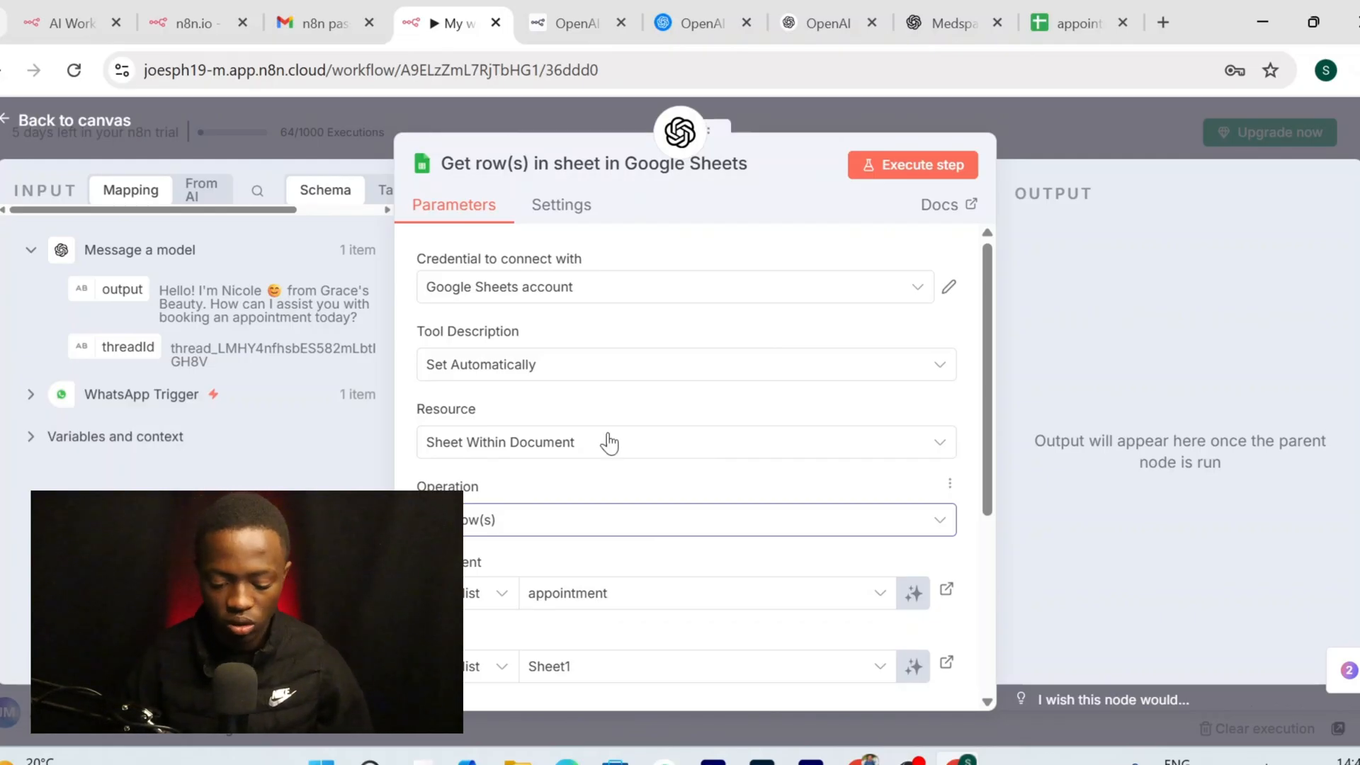
scroll(647, 435, down, 3)
scroll(757, 528, down, 2)
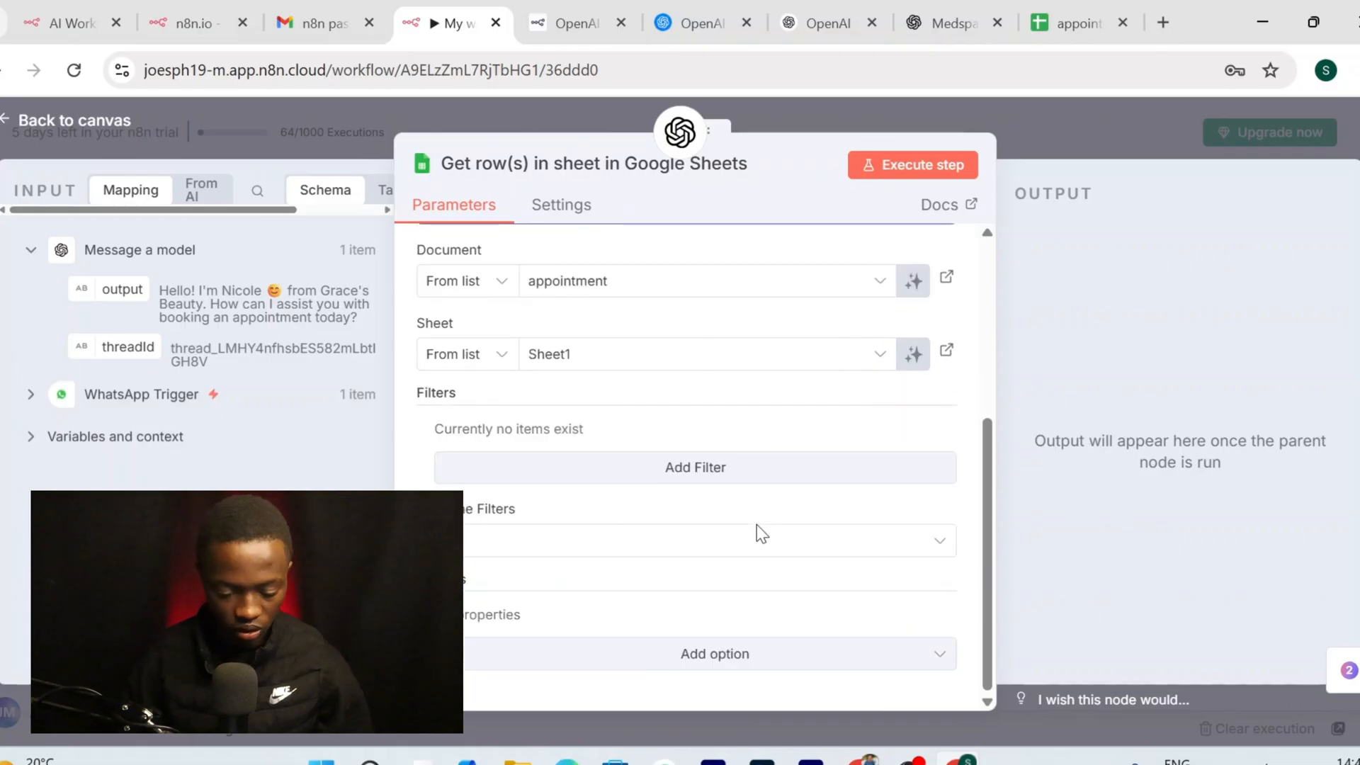
scroll(756, 534, up, 5)
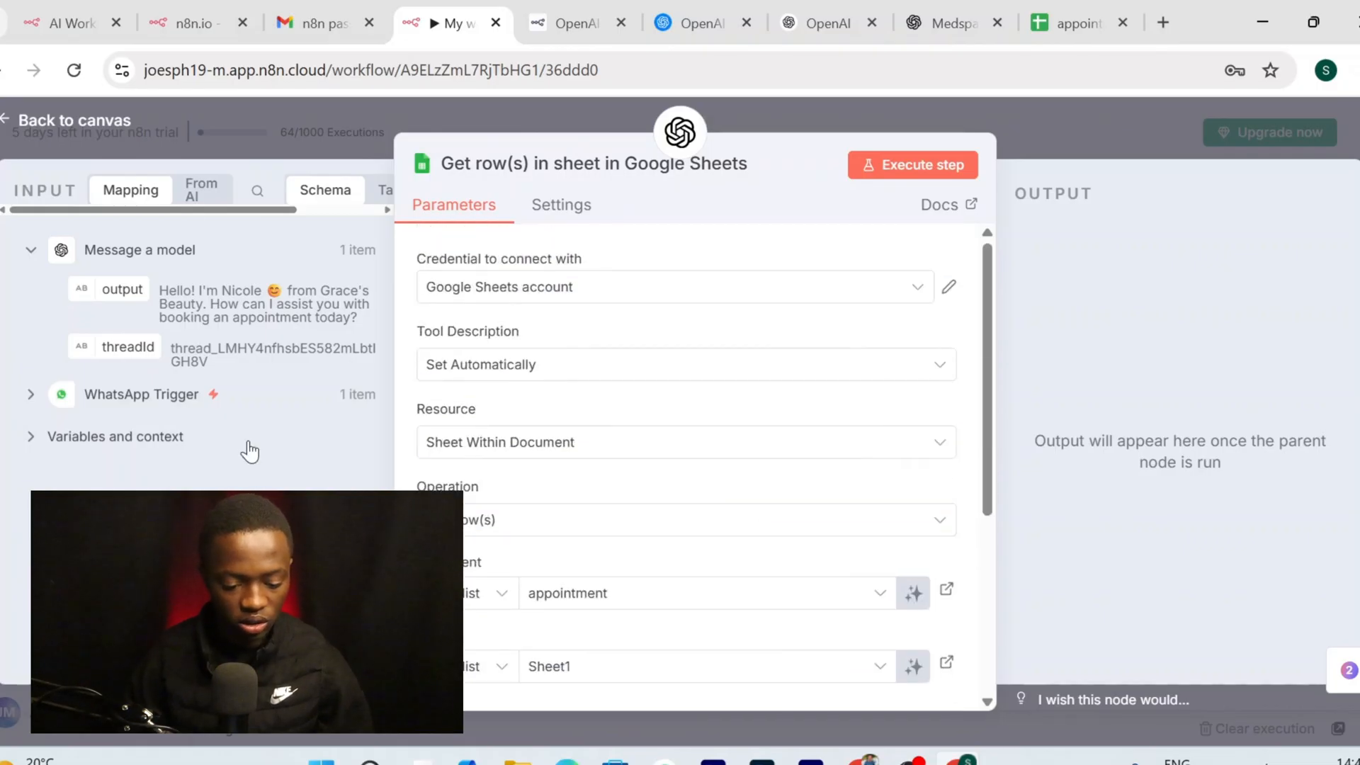
click(75, 120)
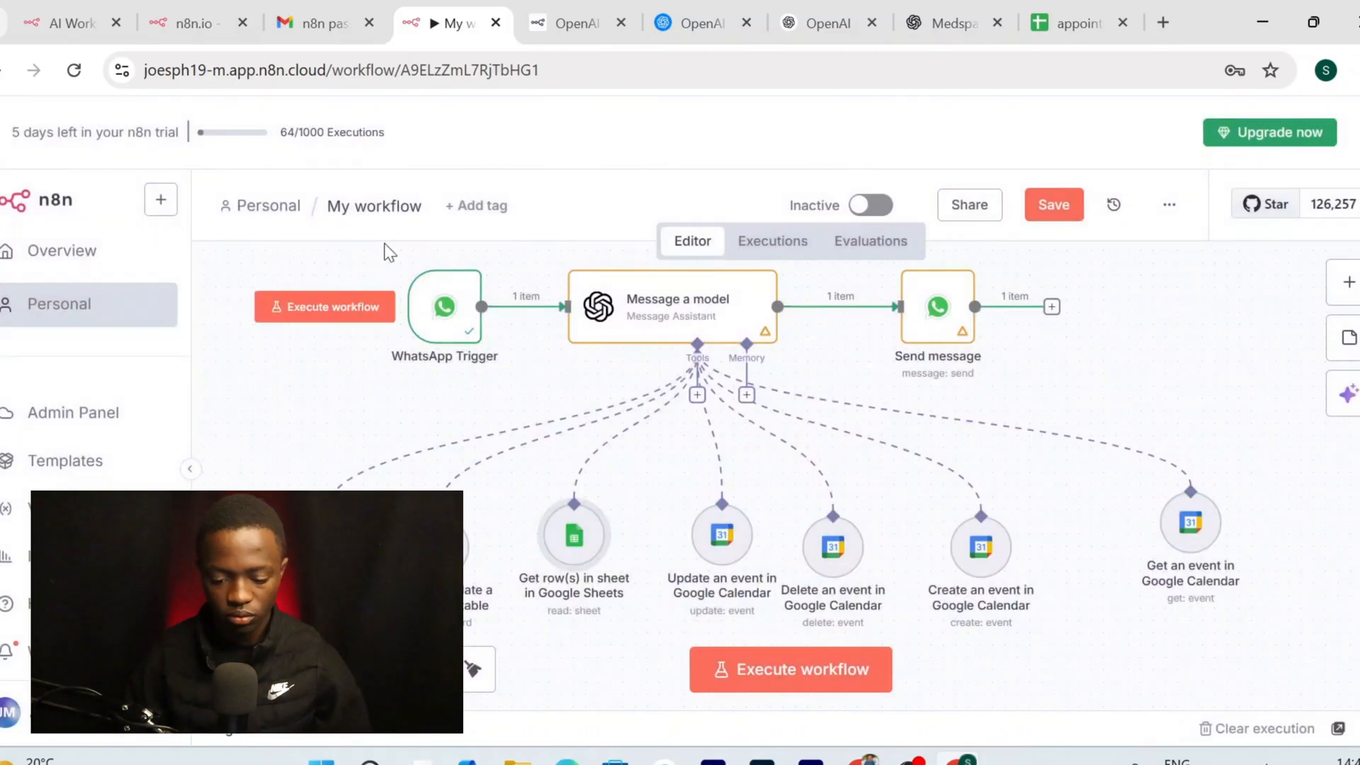
Save the workflow, run a test awaiting a WhatsApp message, and bring up WhatsApp Web
scroll(560, 405, right, 1)
scroll(559, 405, right, 1)
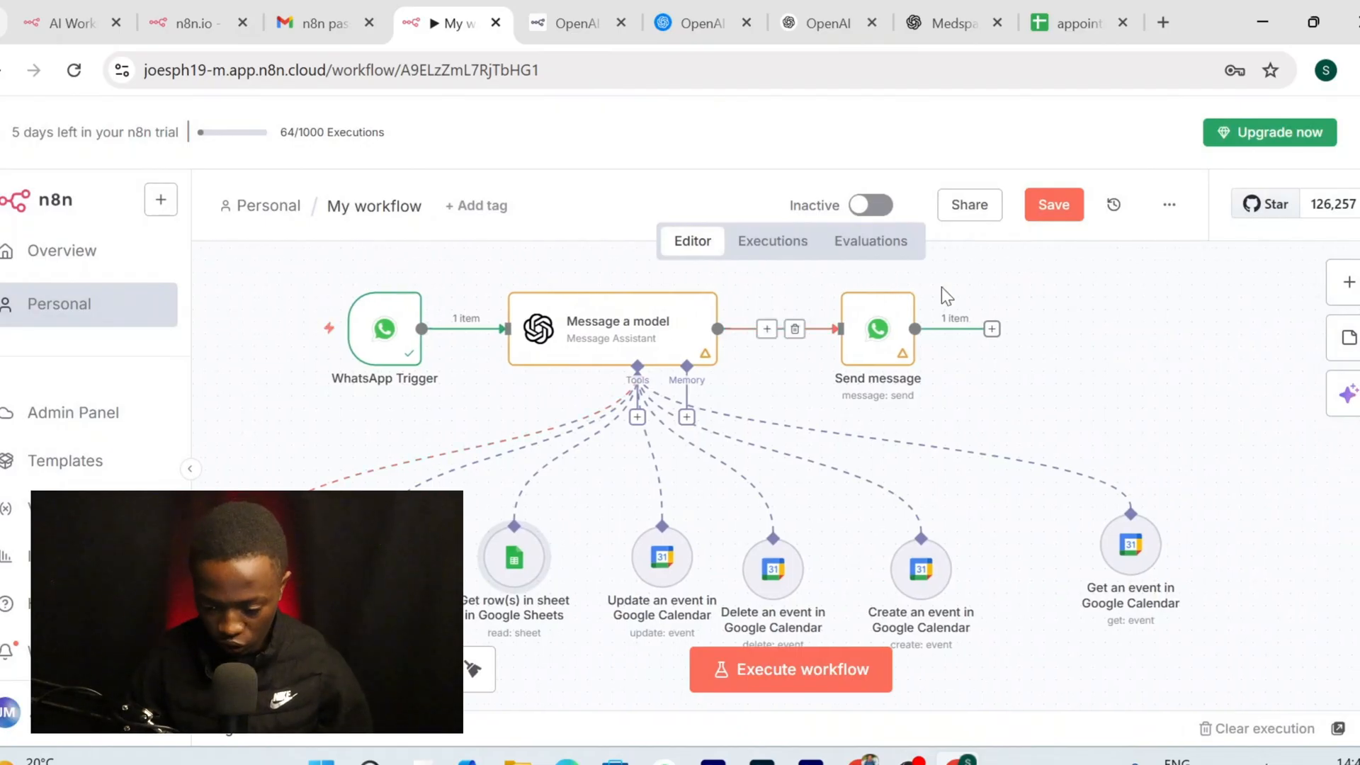
click(1054, 204)
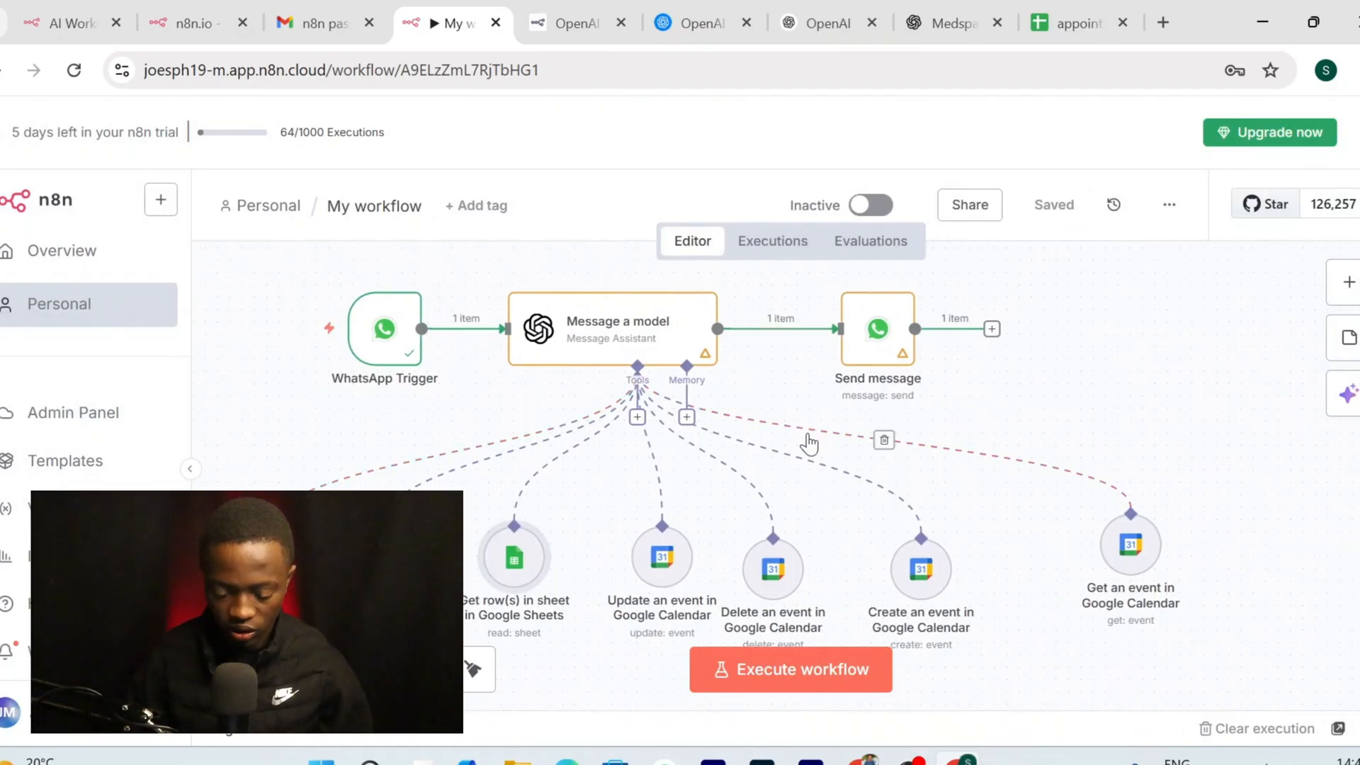
scroll(812, 443, left, 2)
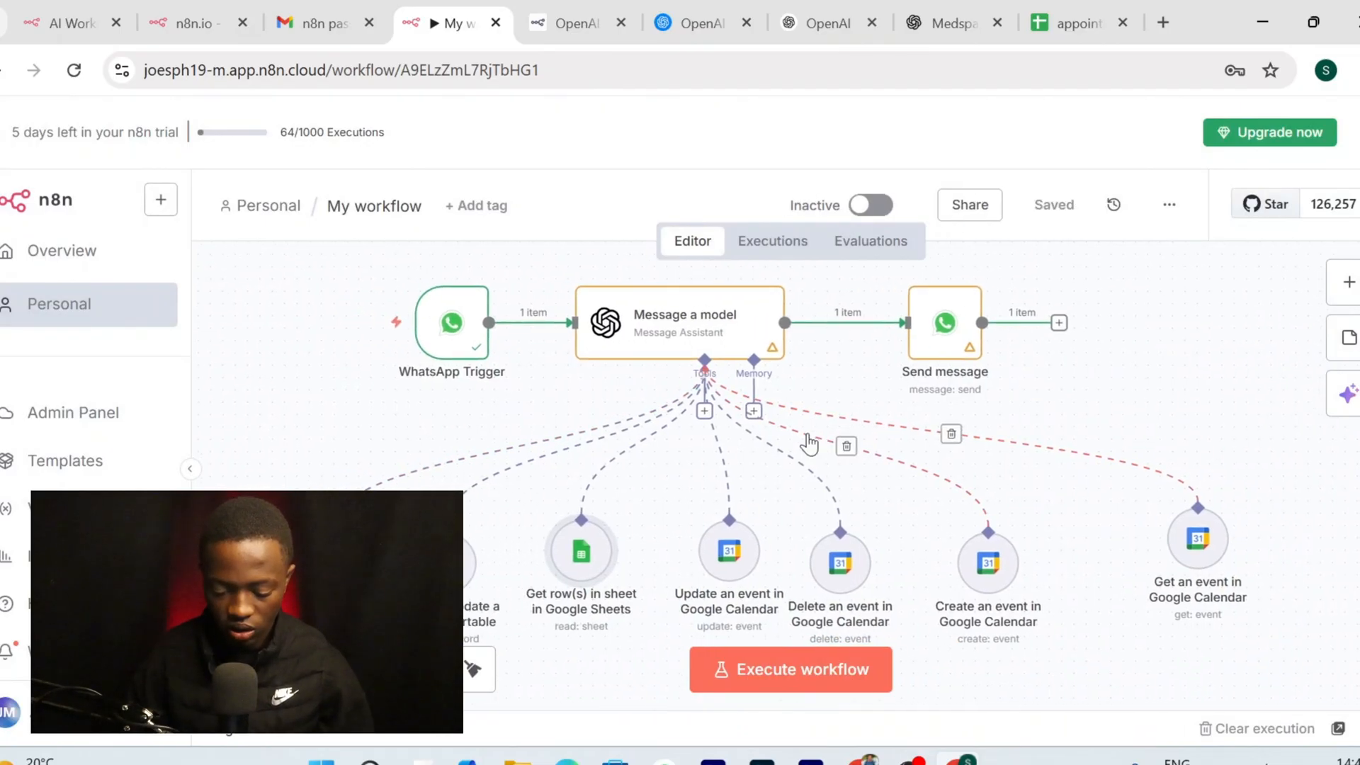
click(767, 691)
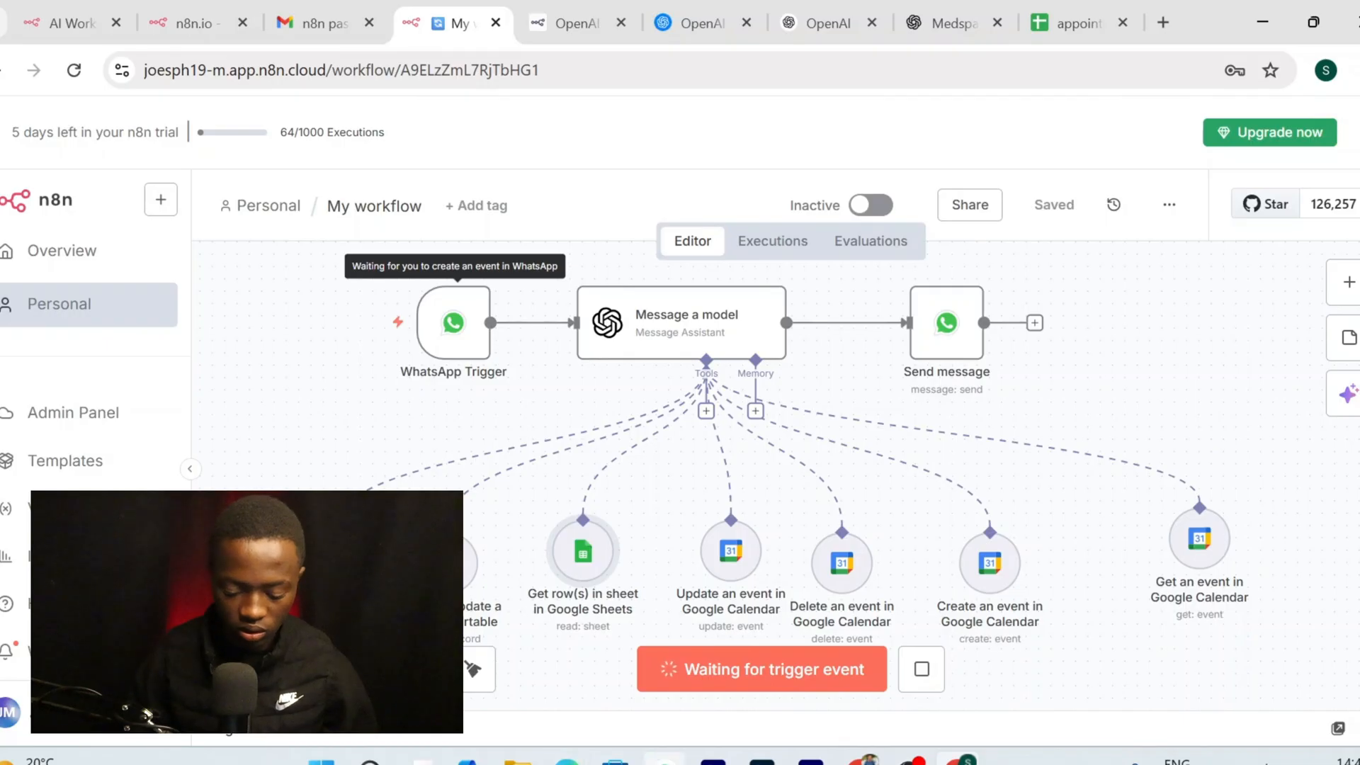
click(665, 760)
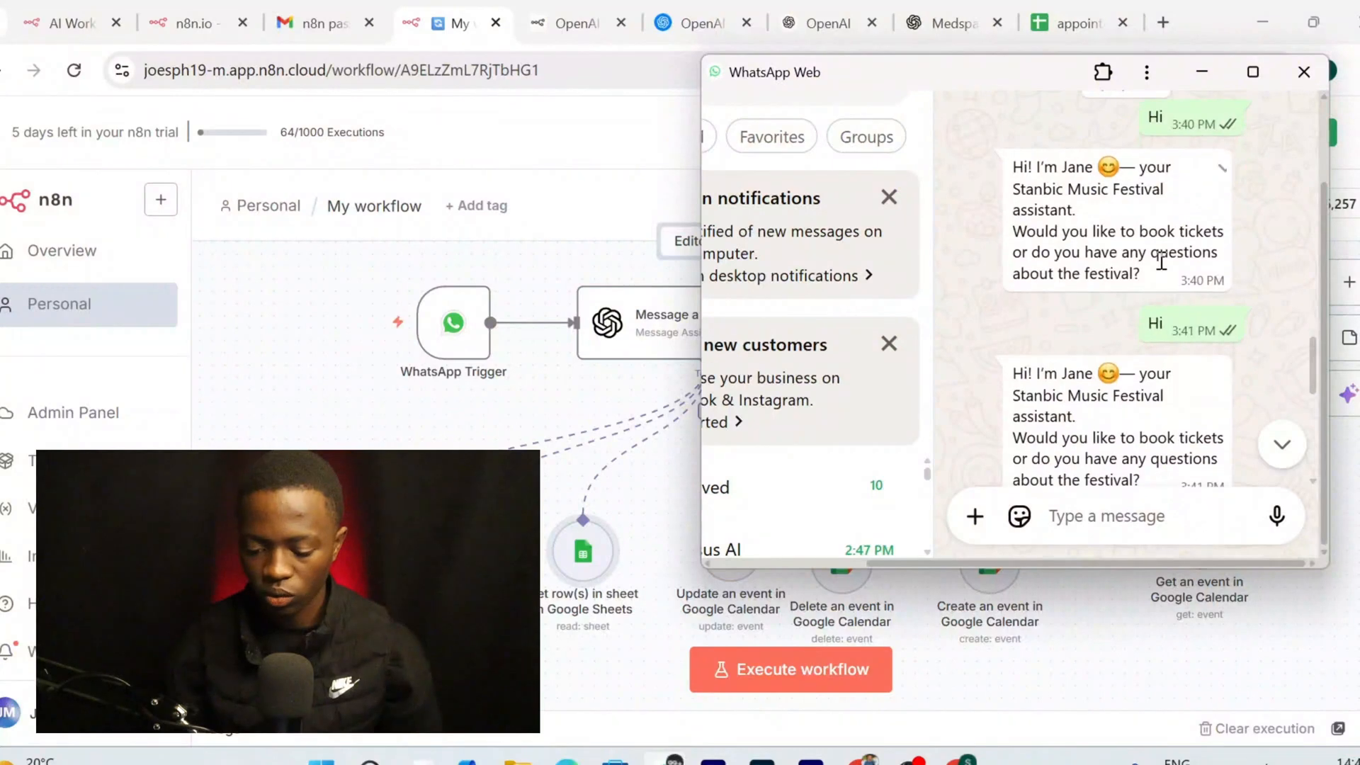
Start a new test run of the workflow in the n8n editor
scroll(1162, 263, down, 8)
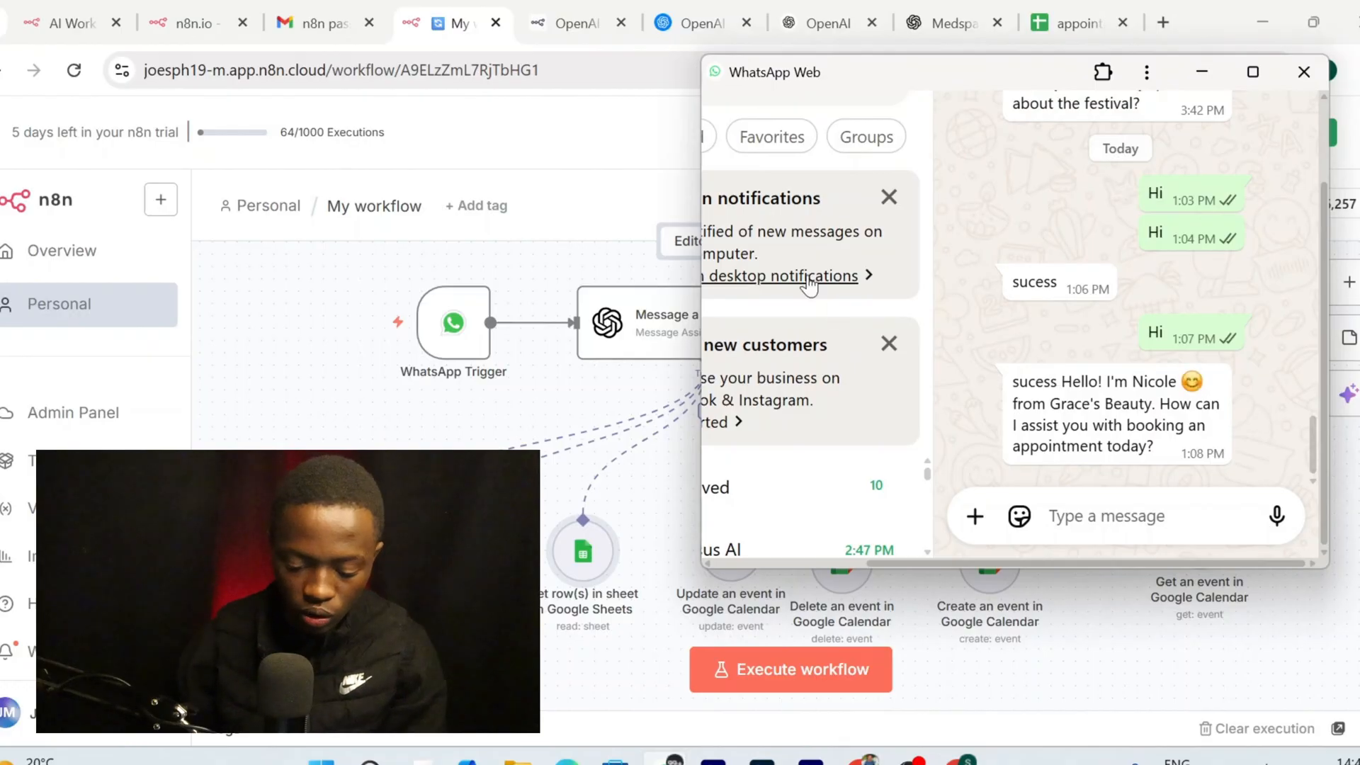
drag(963, 73, 339, 46)
click(819, 641)
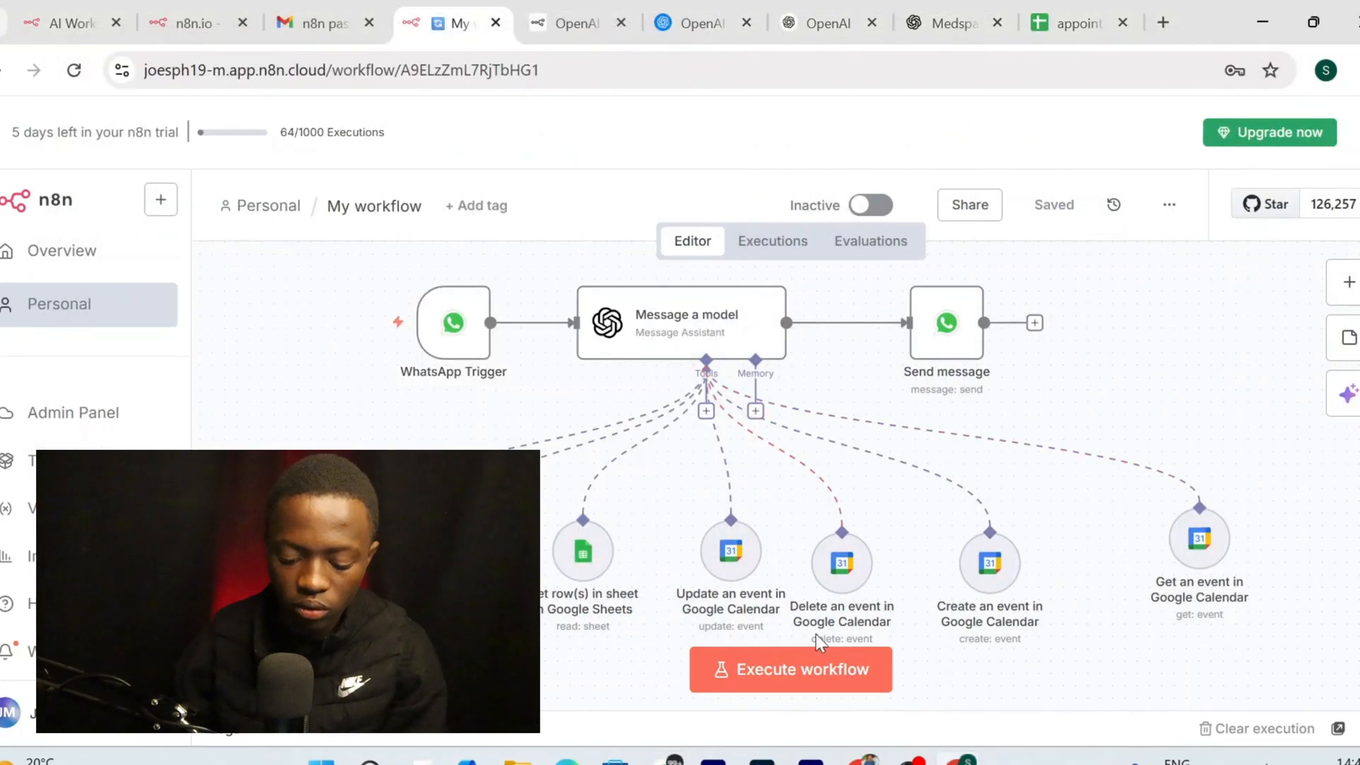
click(814, 672)
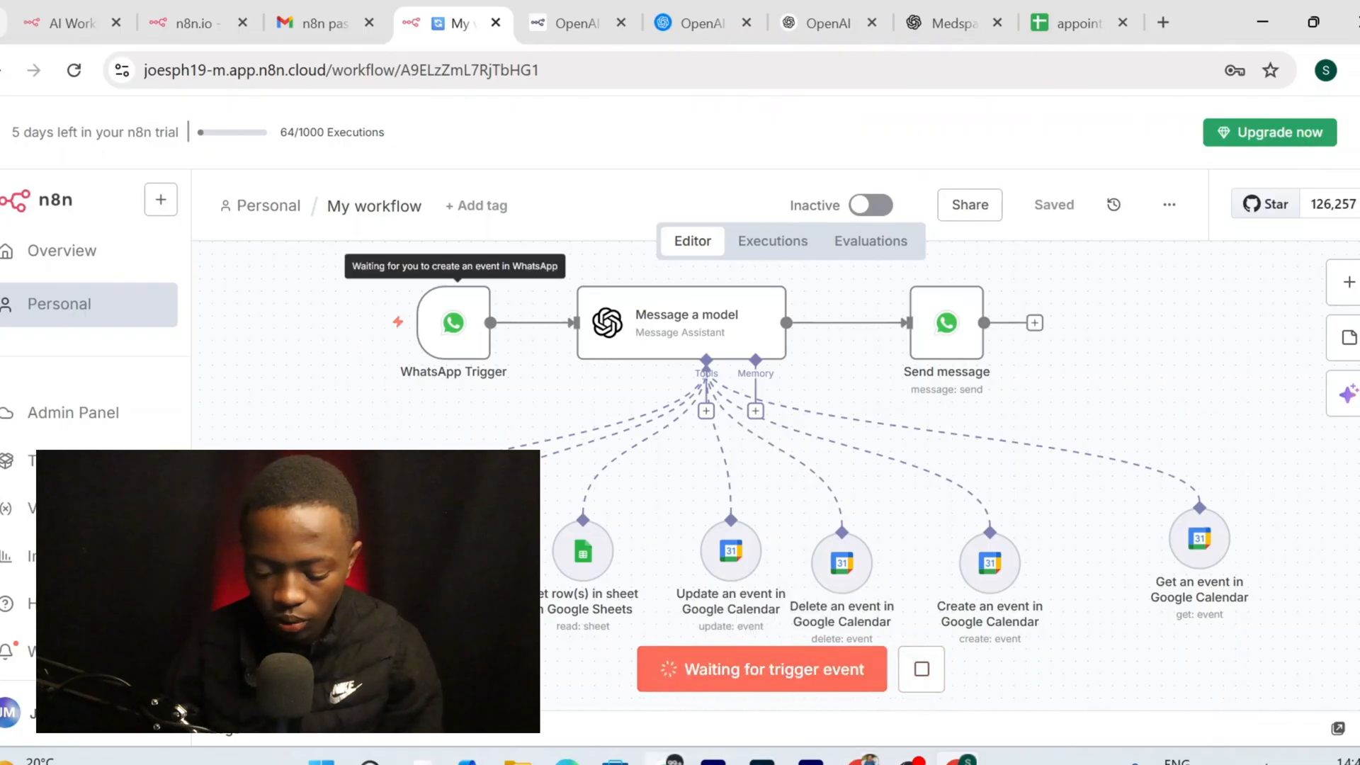
Send 'hi' to the assistant from WhatsApp Web and confirm the workflow executed successfully
click(666, 763)
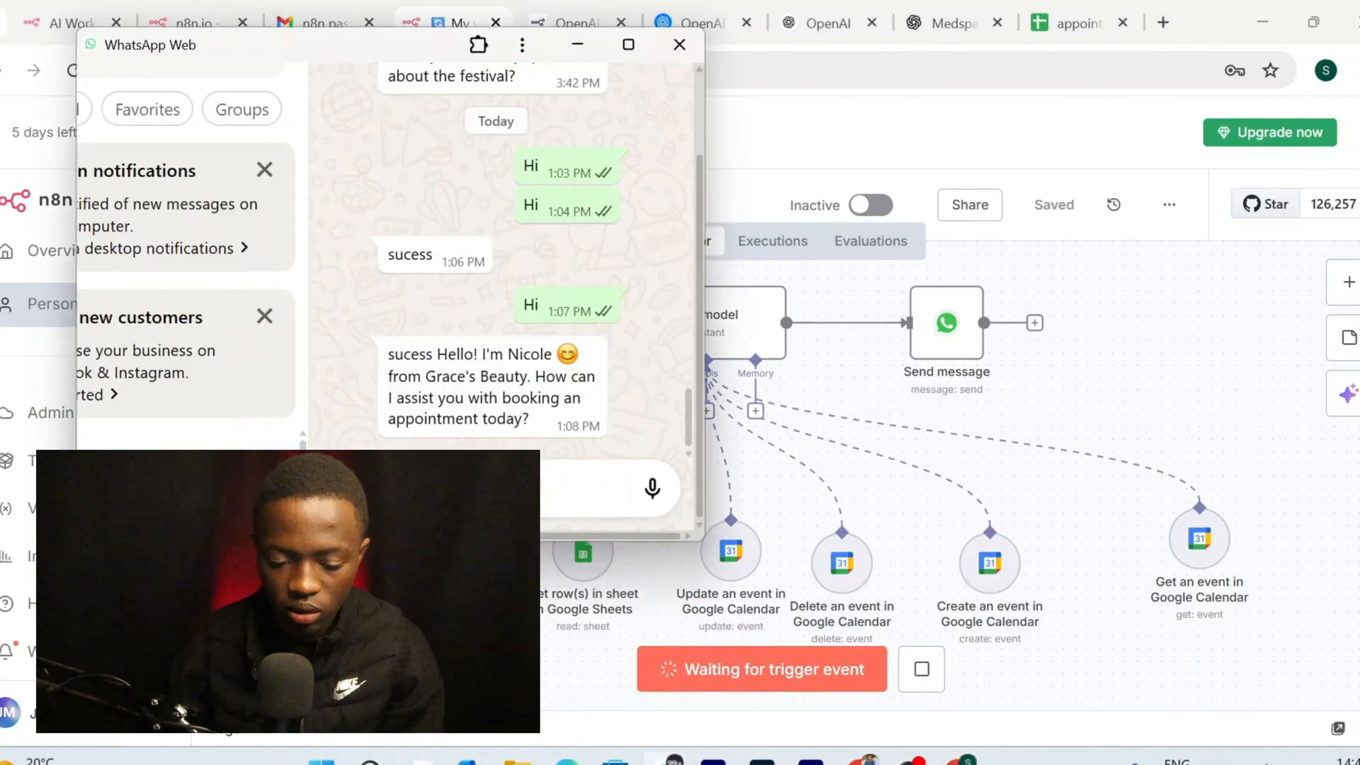
drag(363, 46, 1157, 103)
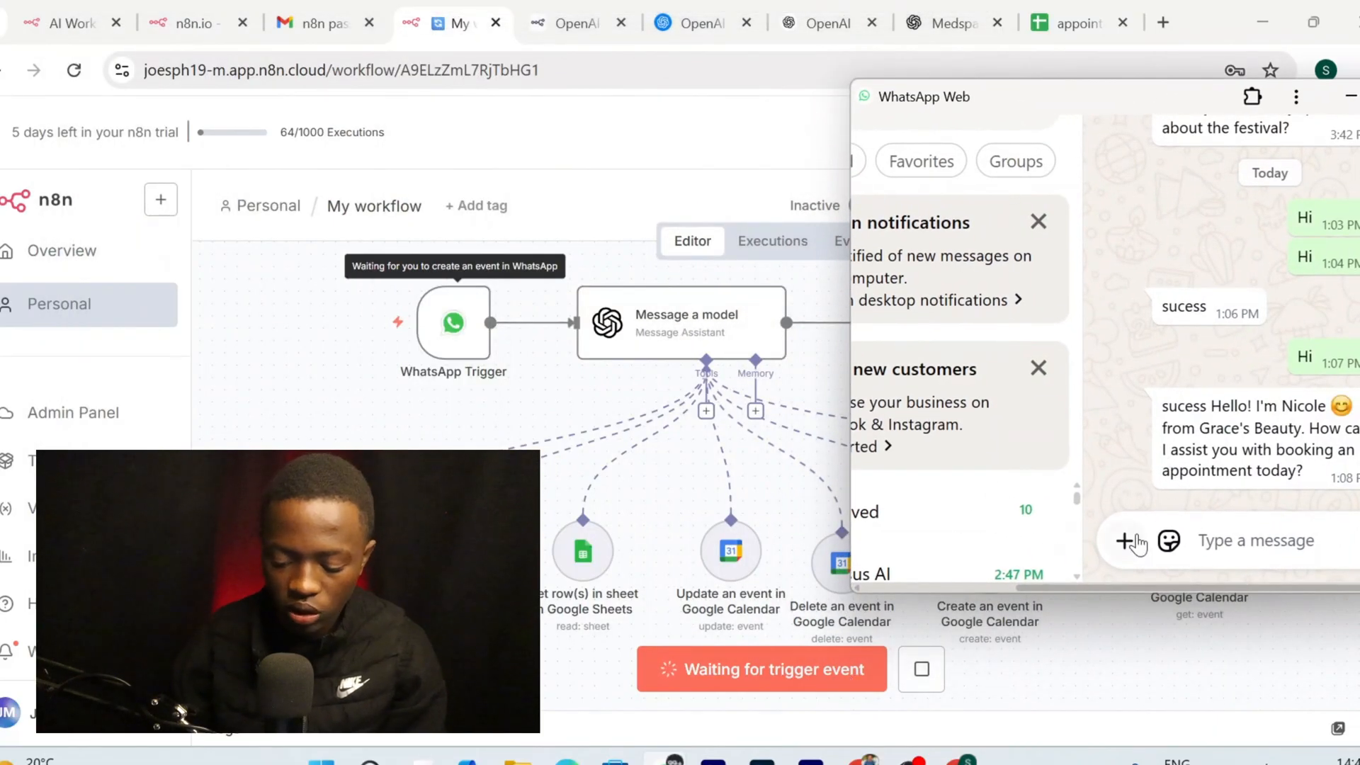
text(hi)
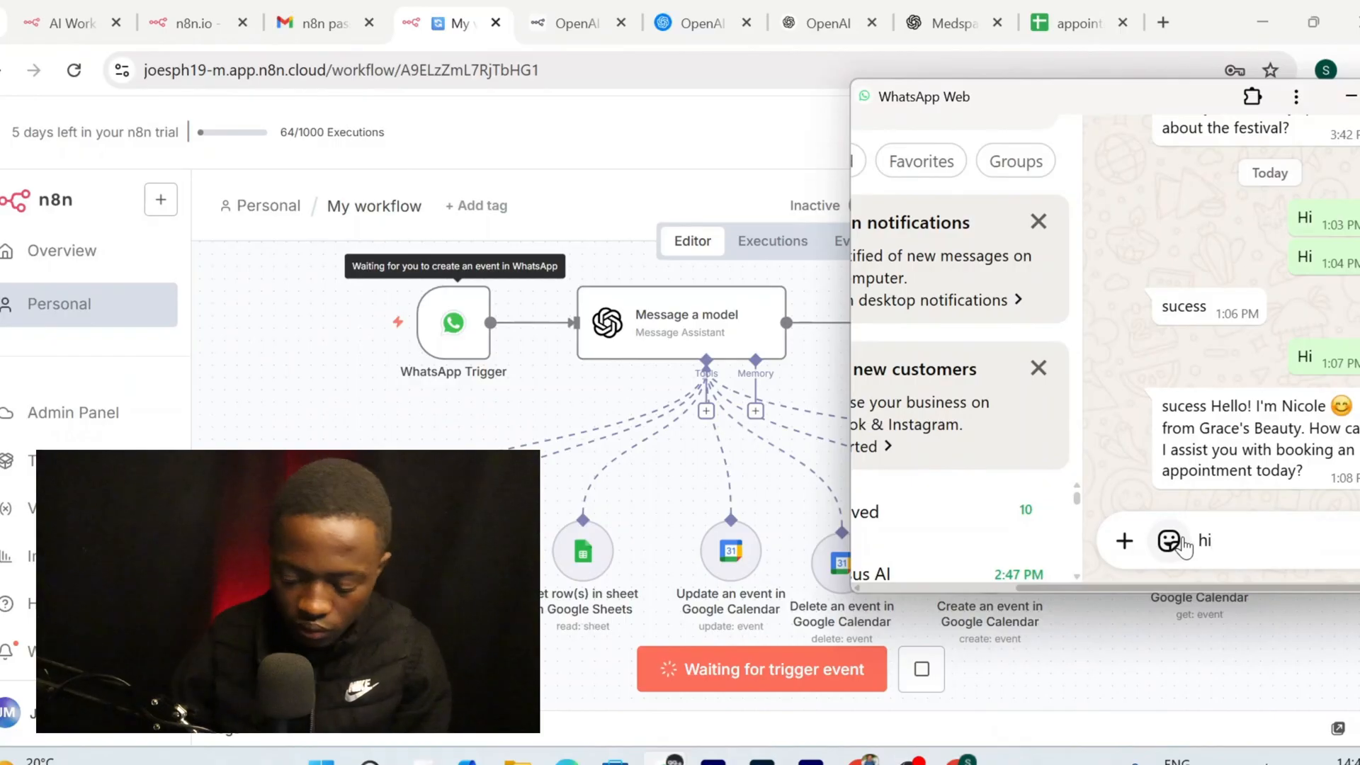
key(Return)
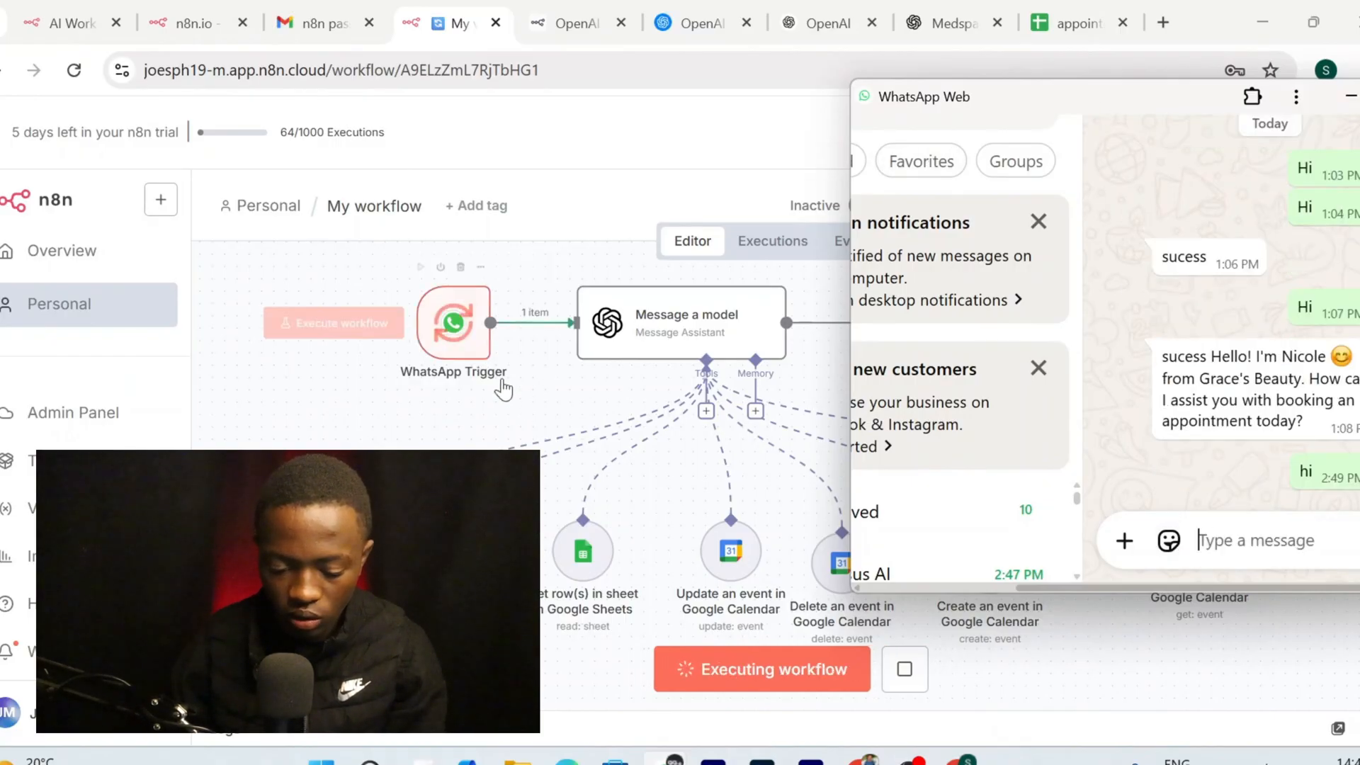
drag(1191, 93, 293, 129)
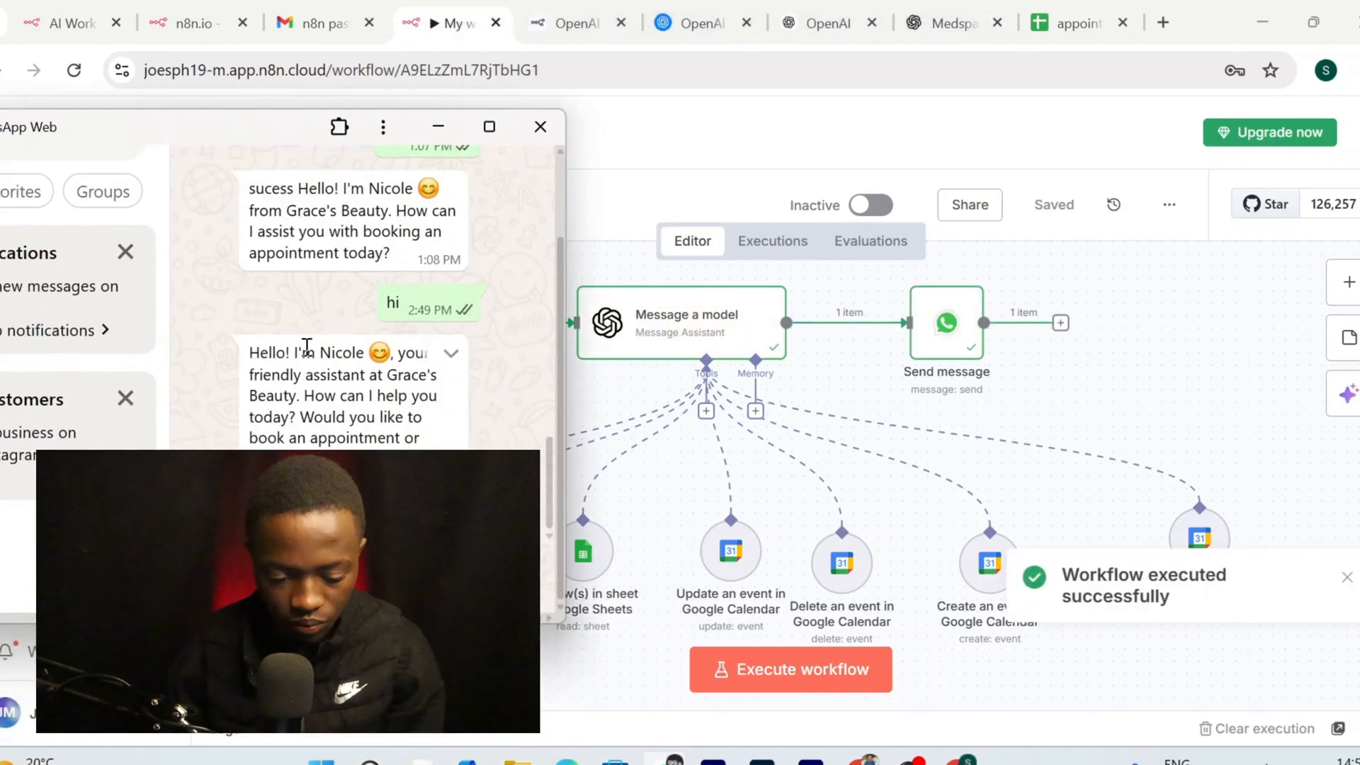
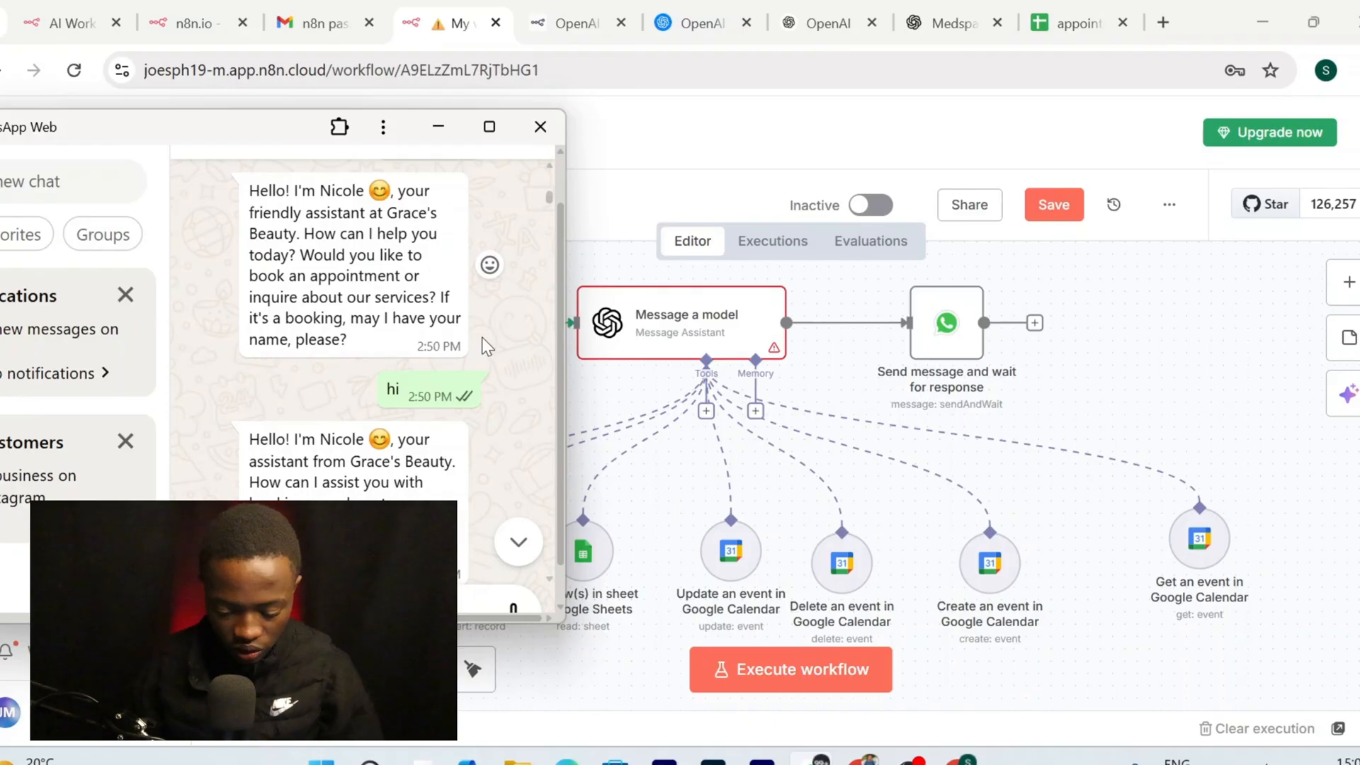
Disconnect Message a model from the WhatsApp Trigger and the reply step
click(439, 126)
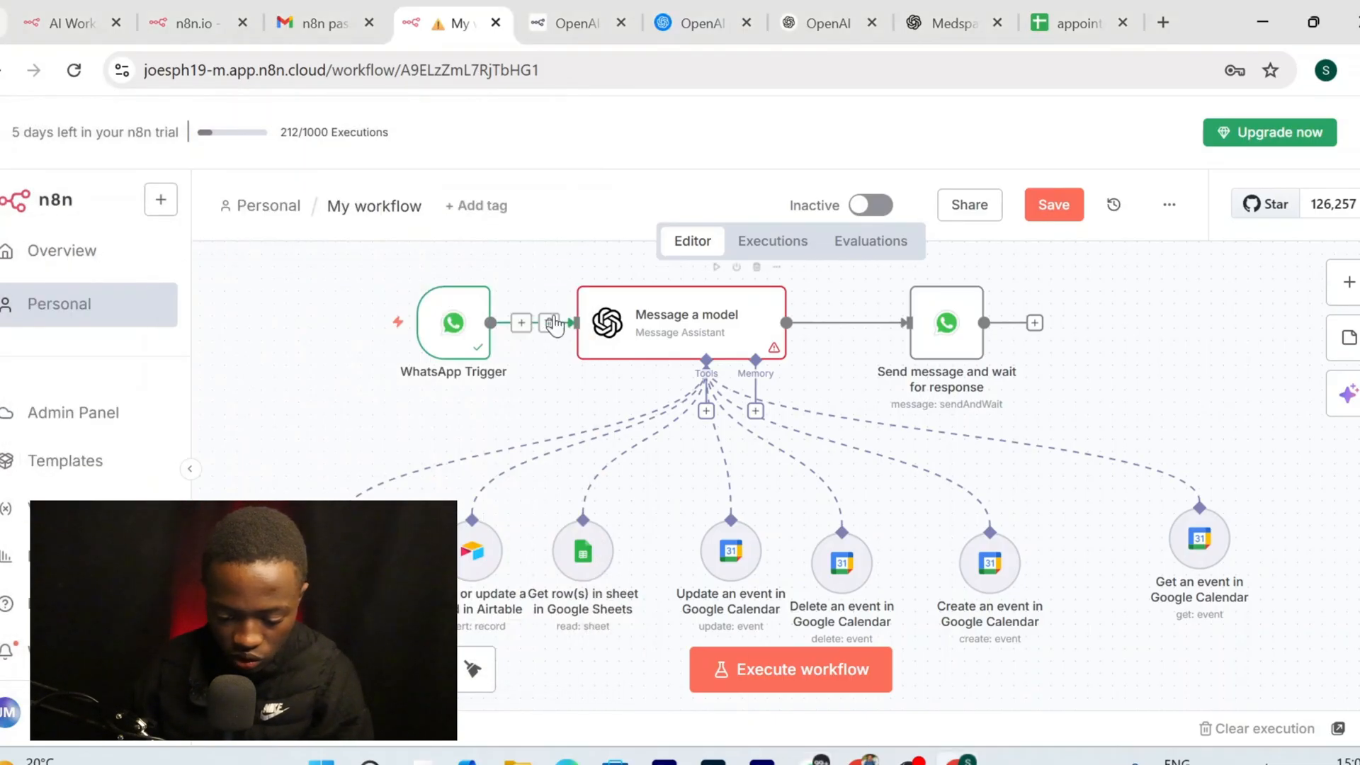
drag(673, 339, 688, 287)
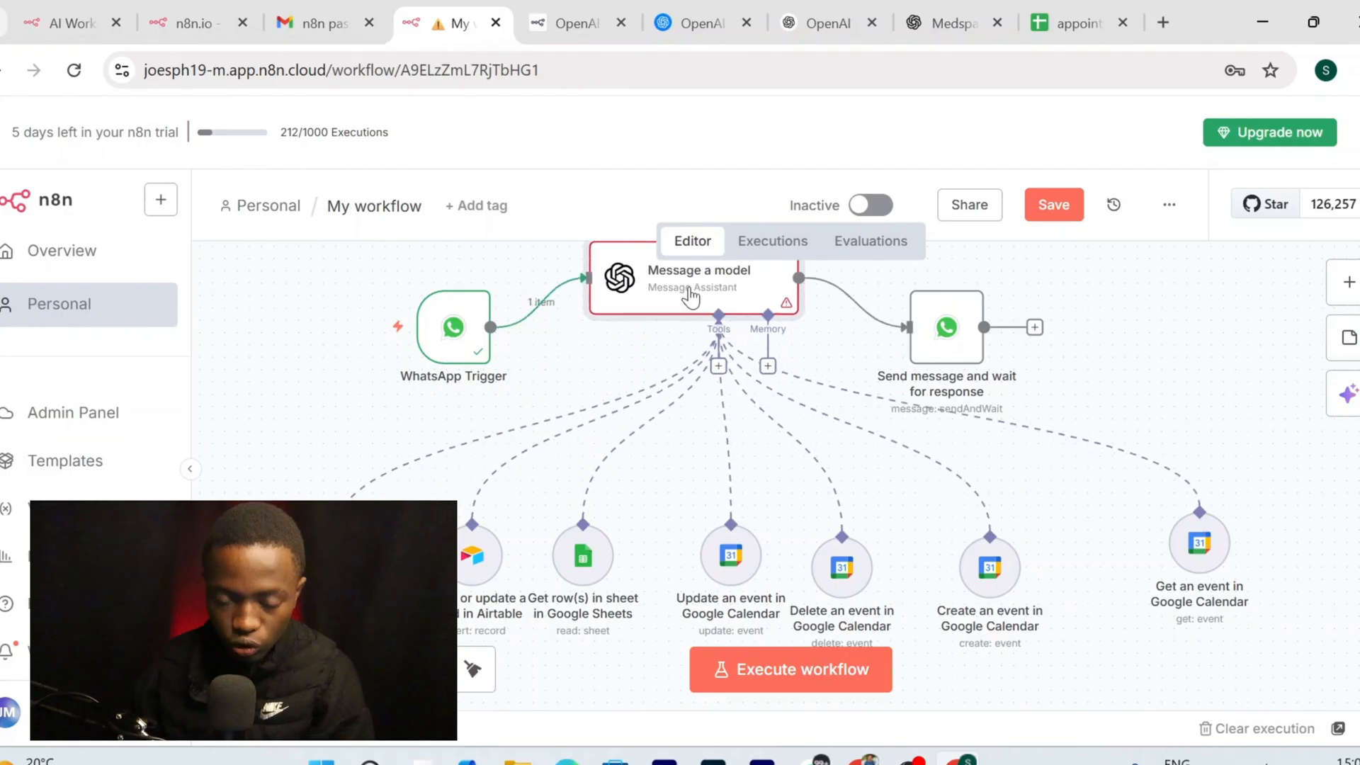
scroll(928, 351, up, 1)
scroll(927, 351, up, 2)
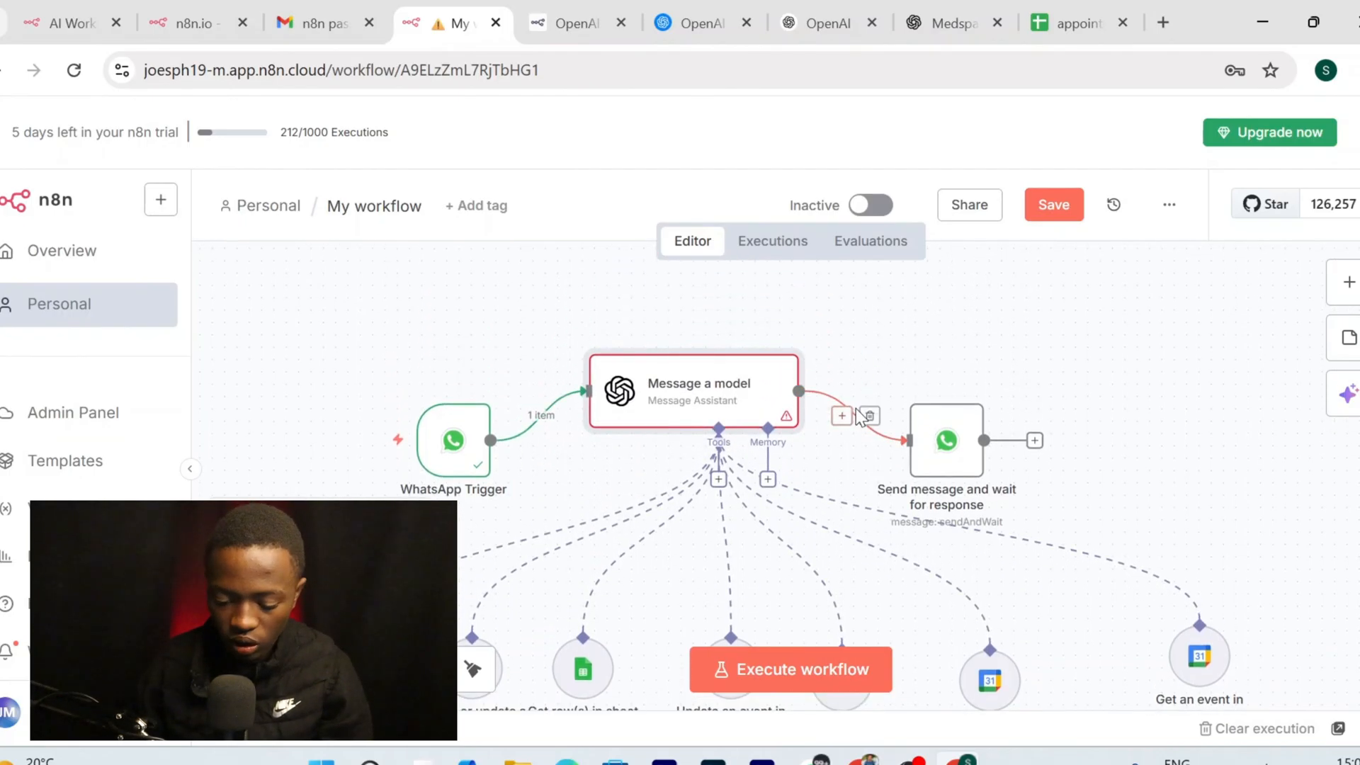
click(869, 416)
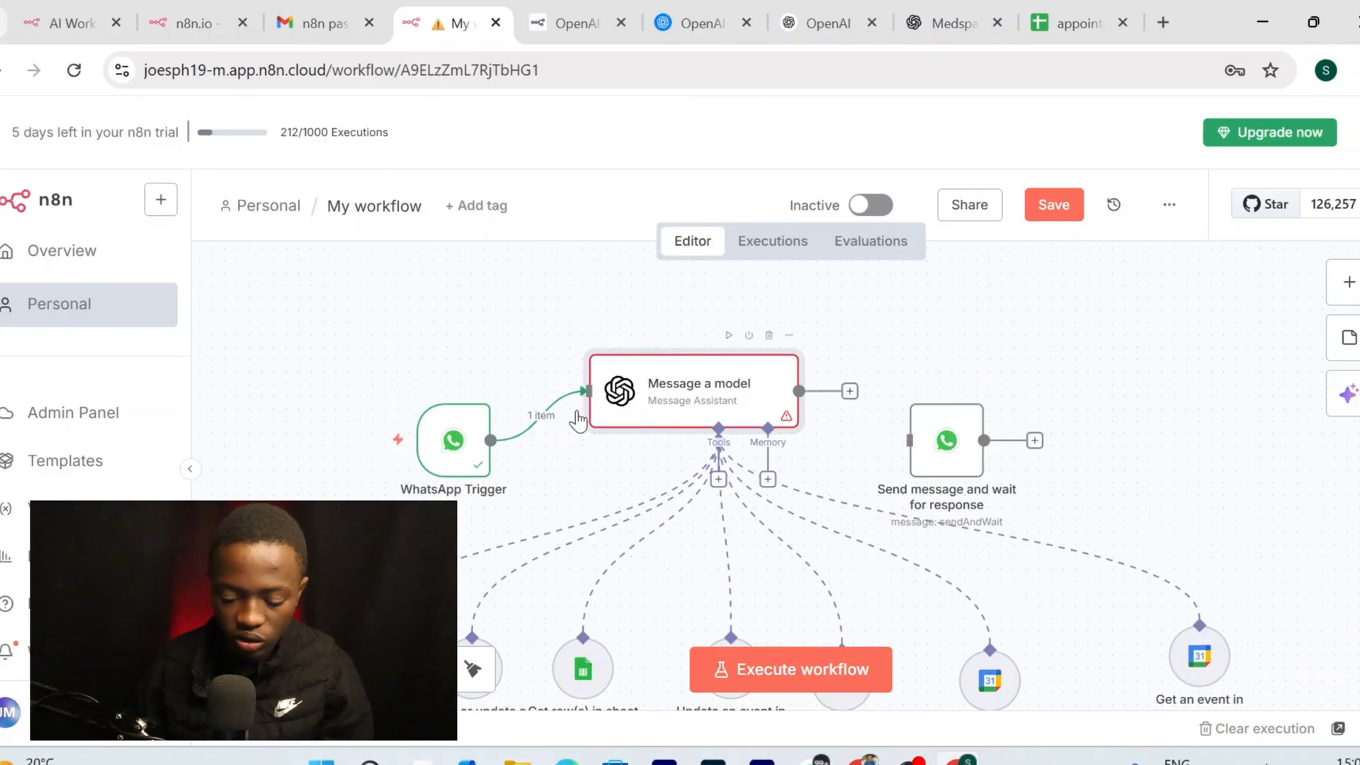
click(555, 403)
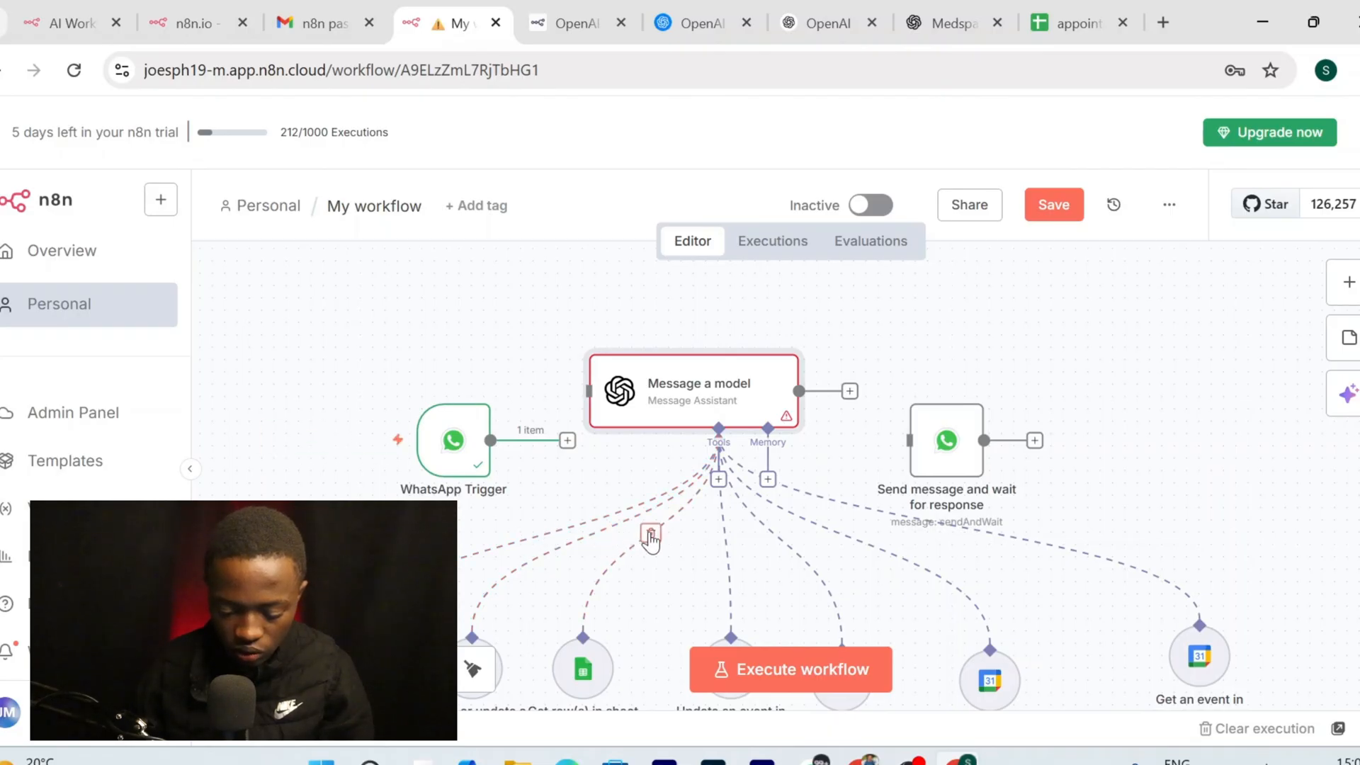
Remove all seven tool links from Message a model, including Sheets and the Calendar event tools
click(650, 534)
click(595, 535)
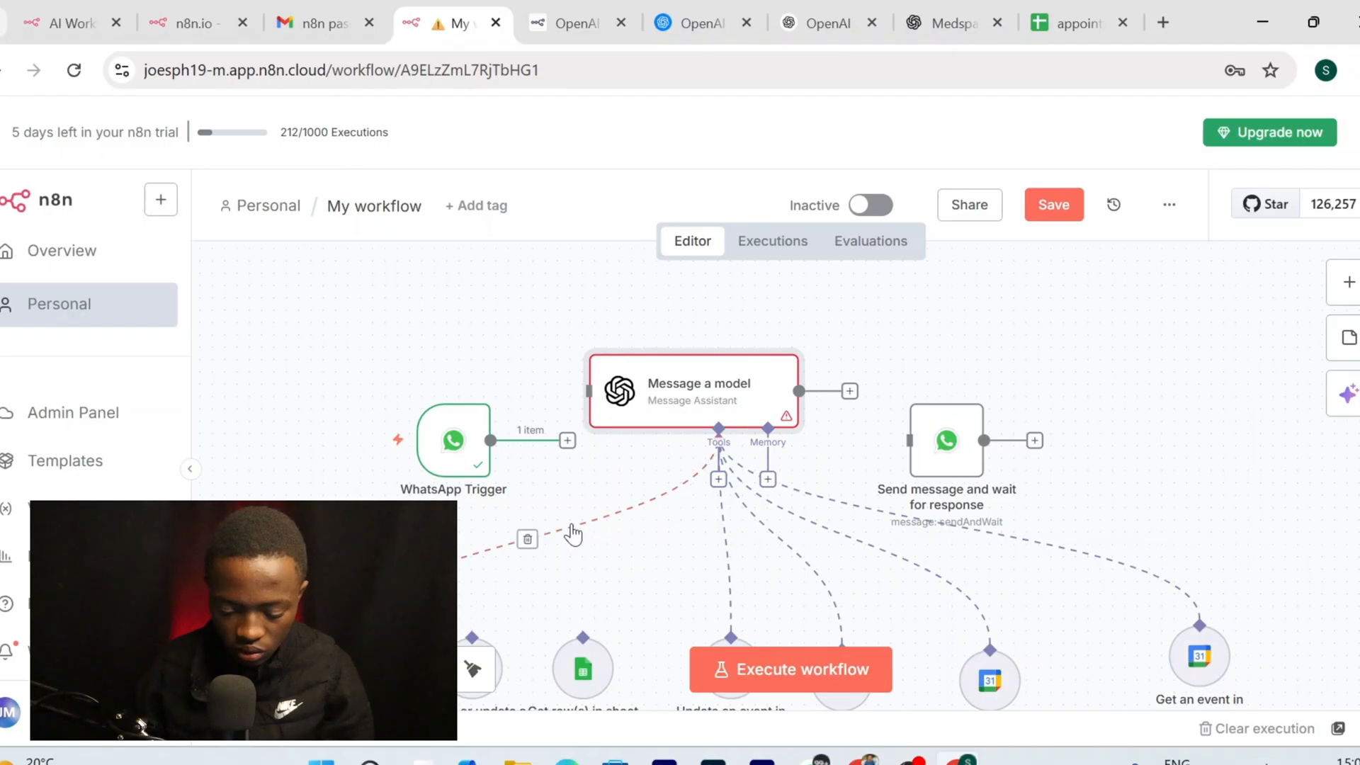
click(530, 540)
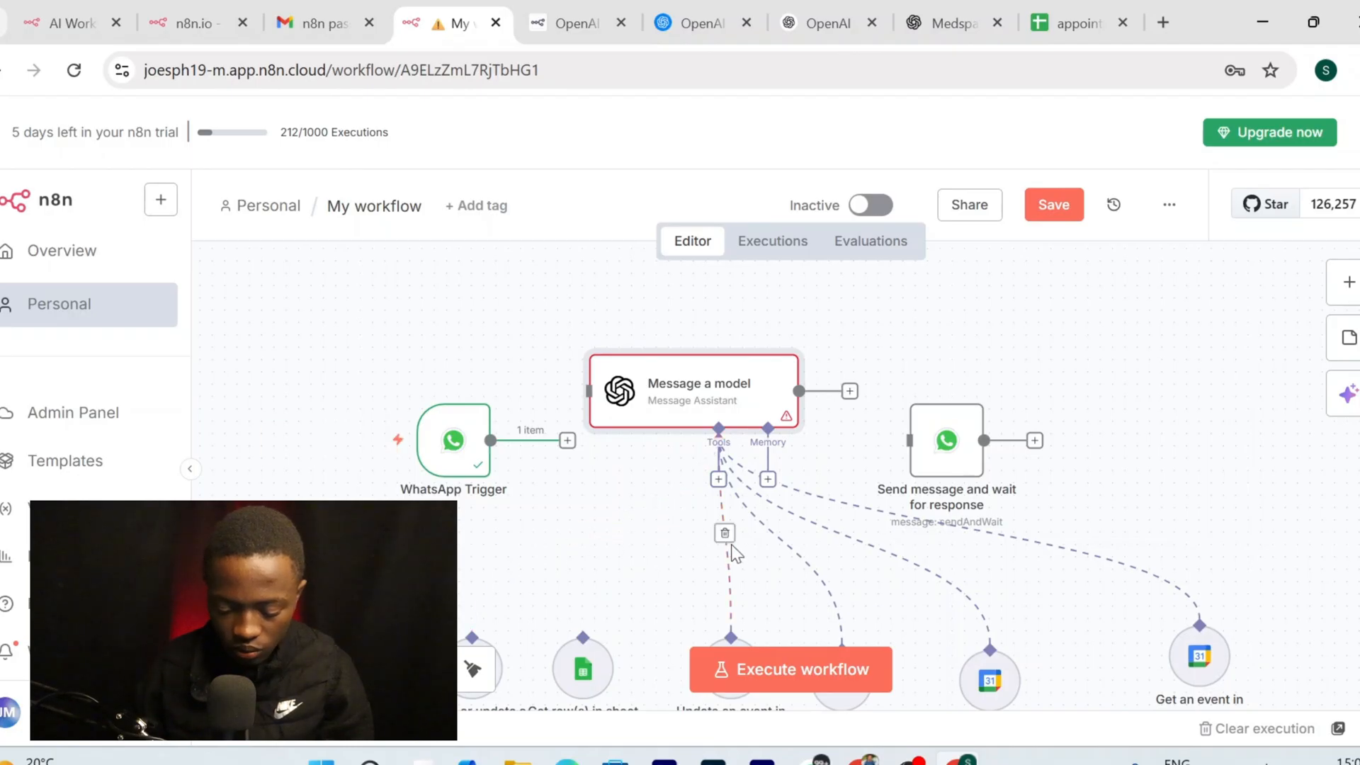
click(724, 533)
click(783, 541)
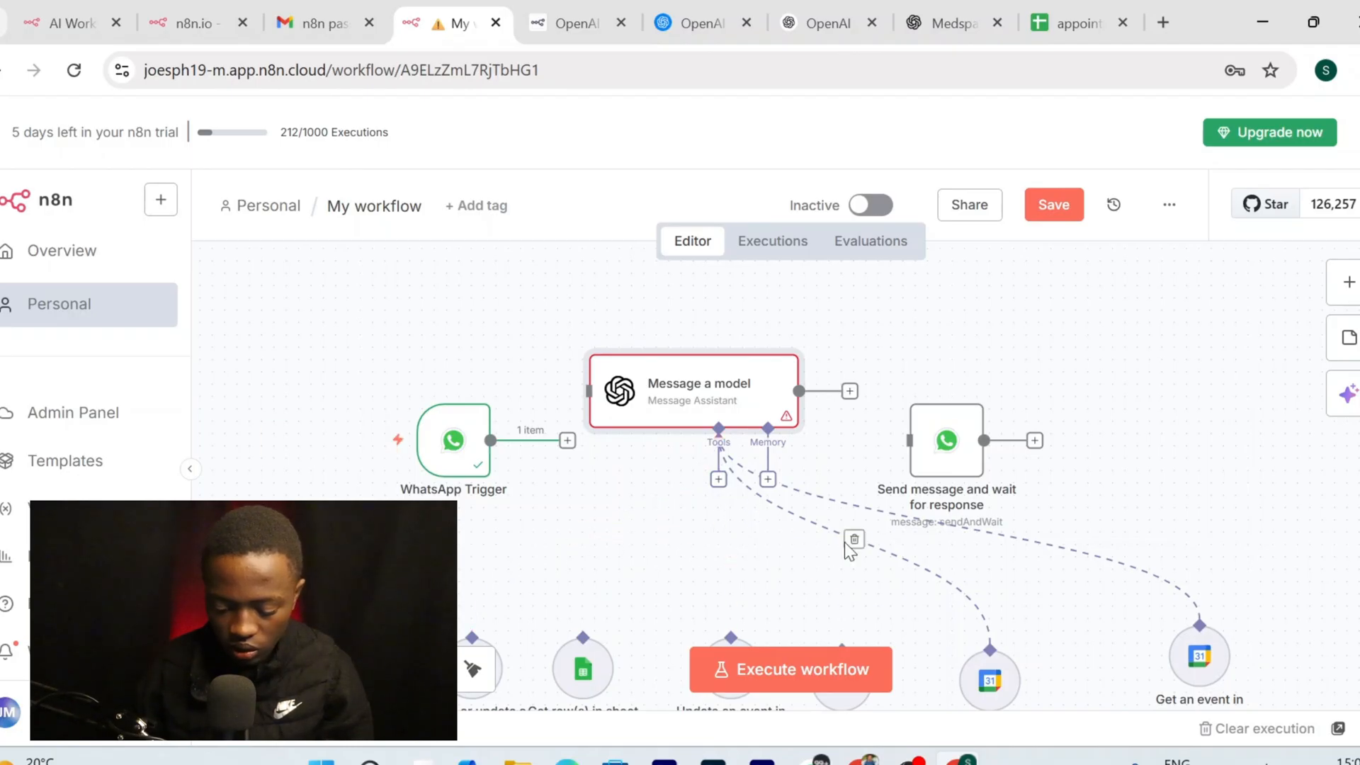
click(864, 541)
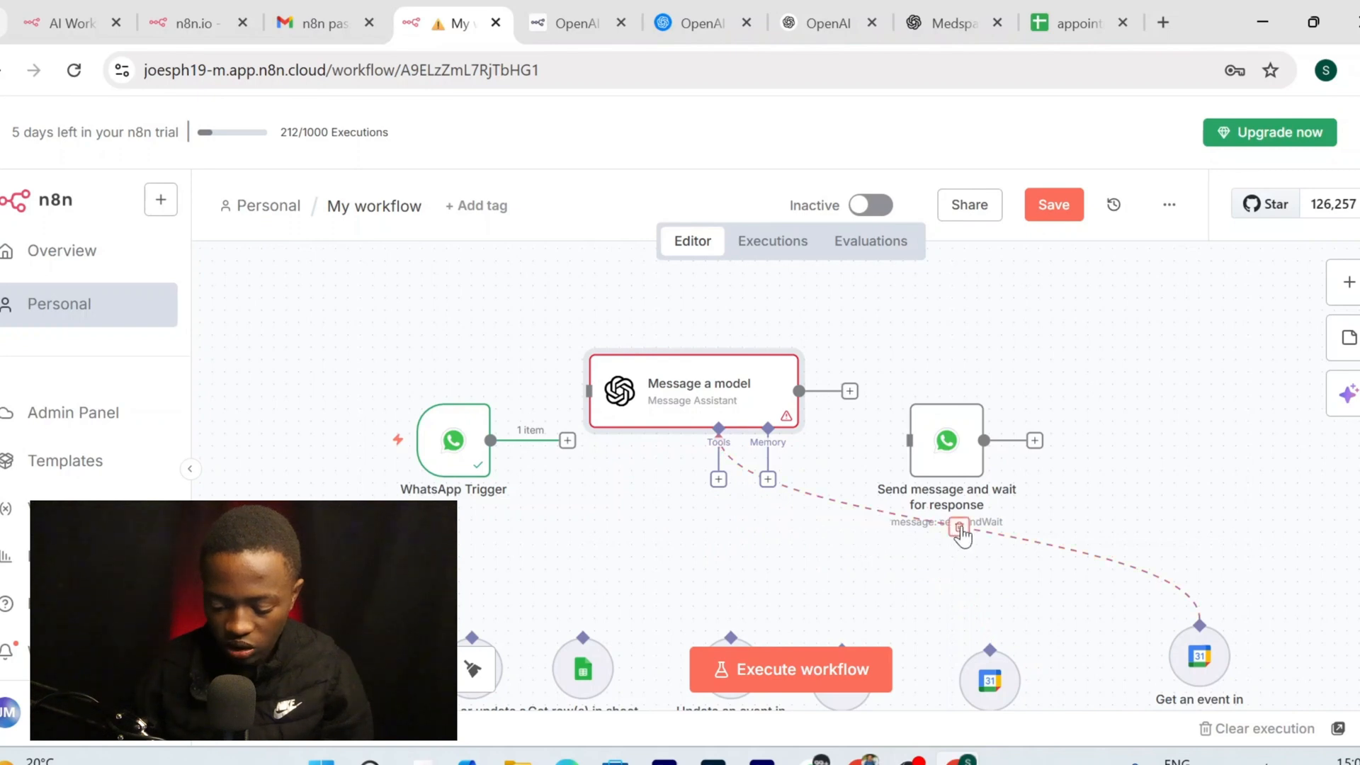
click(962, 528)
Move Message a model to the upper right and start a new step after WhatsApp Trigger
drag(730, 394, 1165, 282)
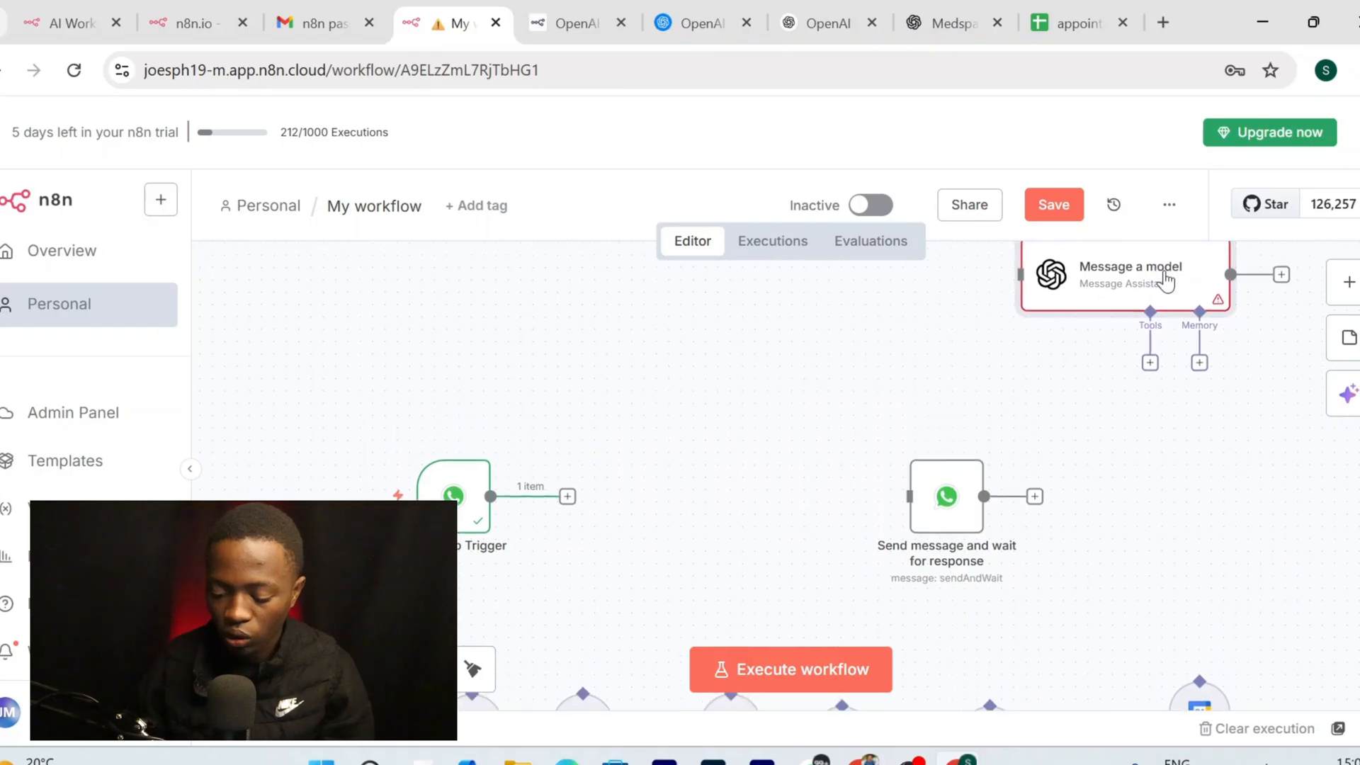
scroll(812, 481, down, 2)
scroll(713, 473, down, 1)
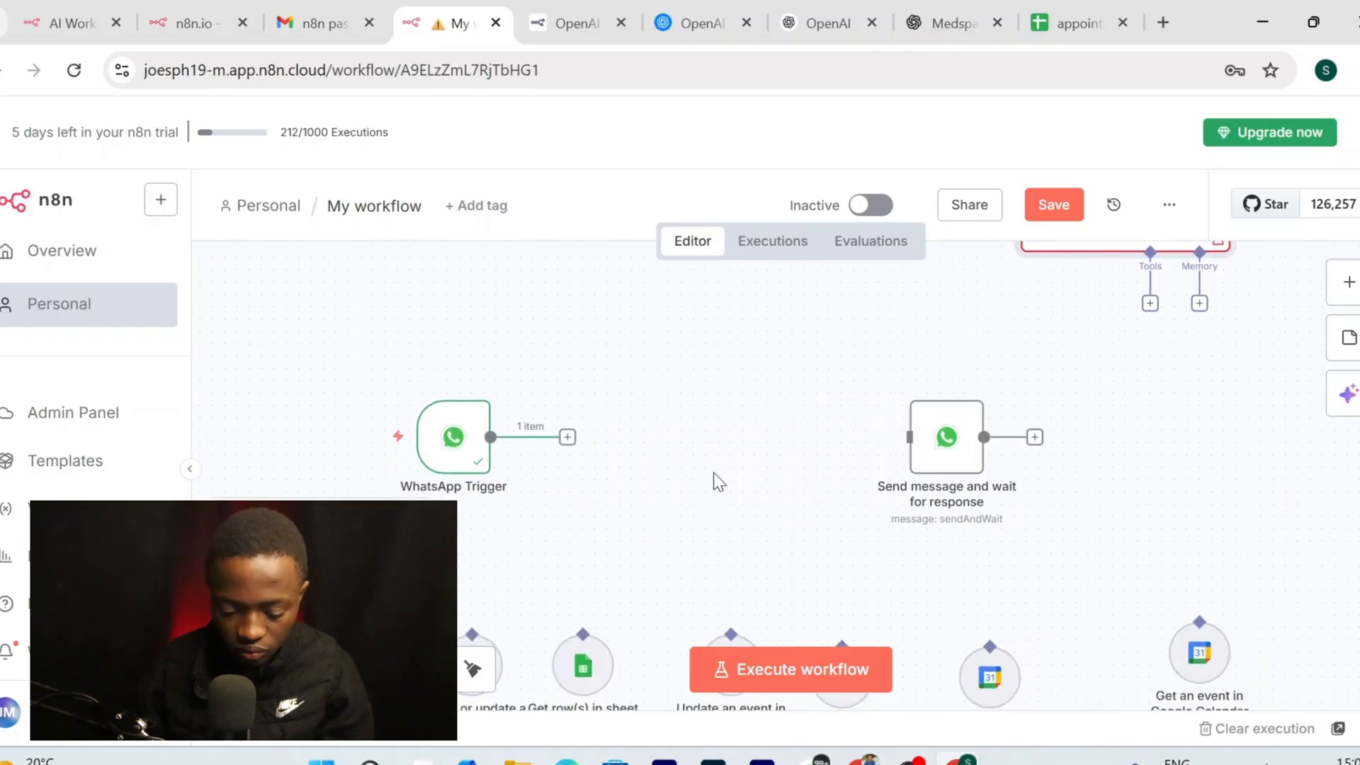
click(568, 437)
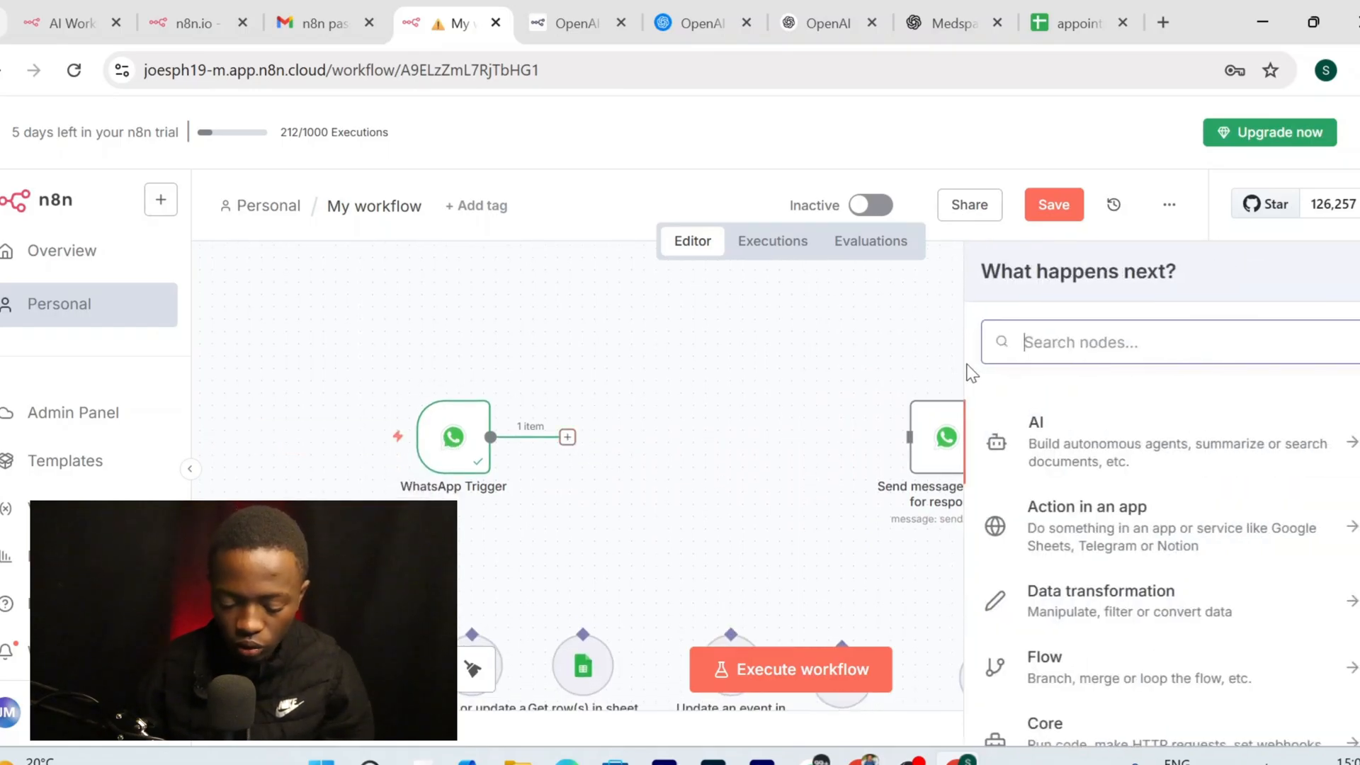
Add an AI Agent with the defined prompt 'you are a appointment booker for a medspa'
click(1086, 430)
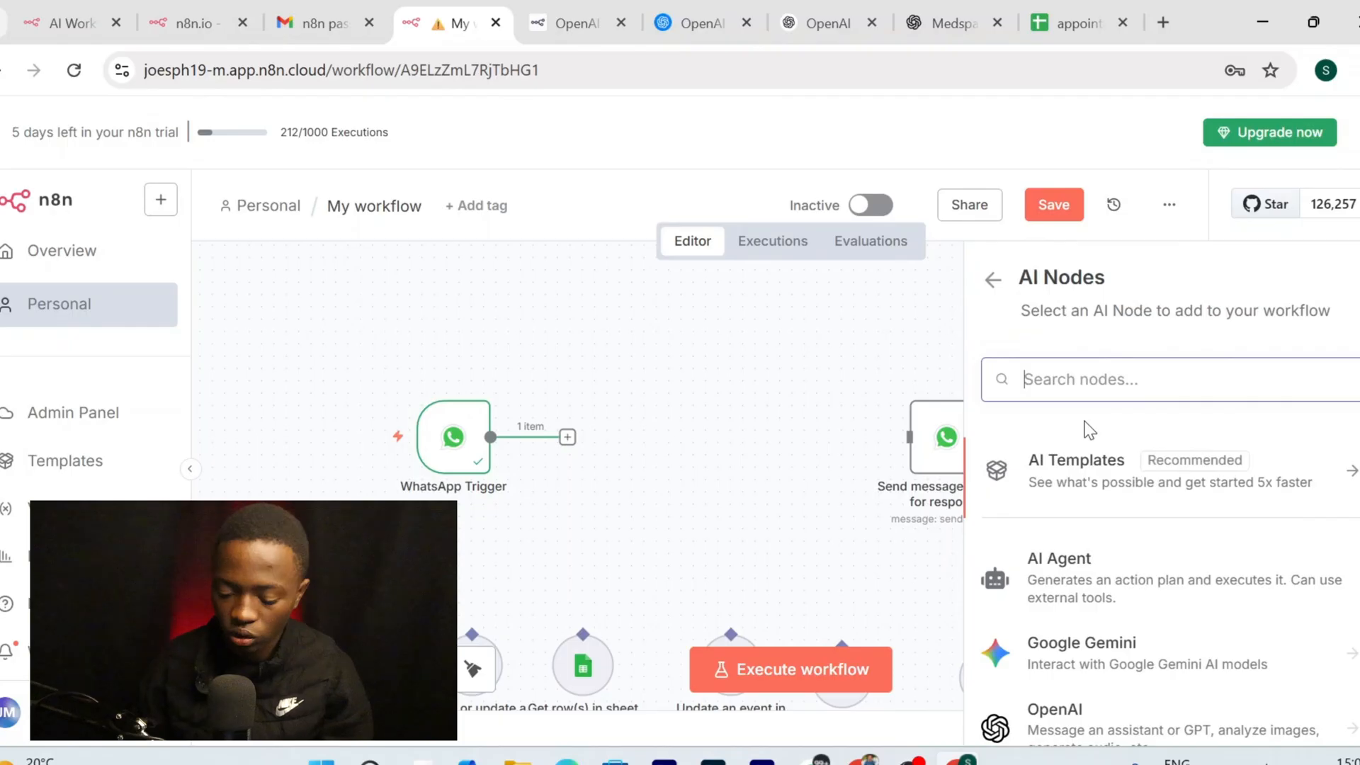
click(1105, 579)
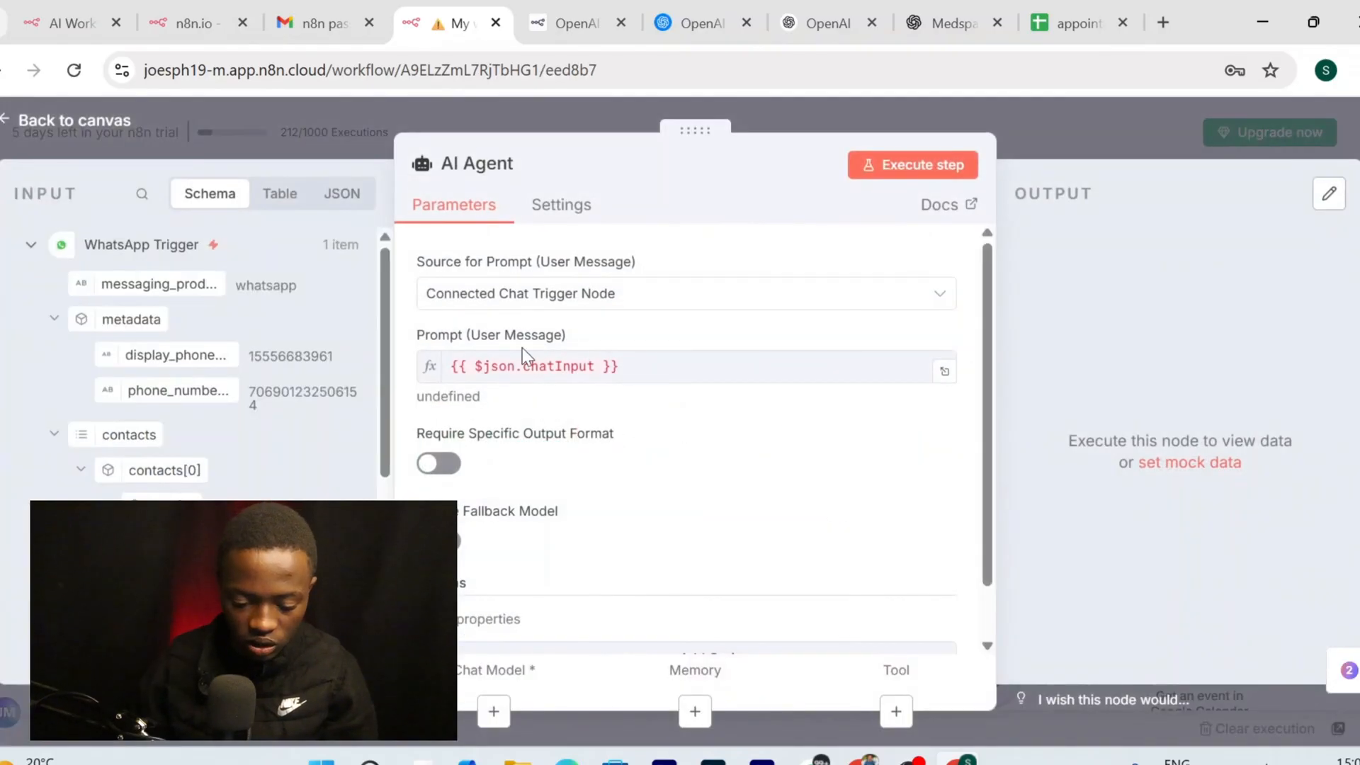
drag(230, 354, 329, 317)
click(737, 289)
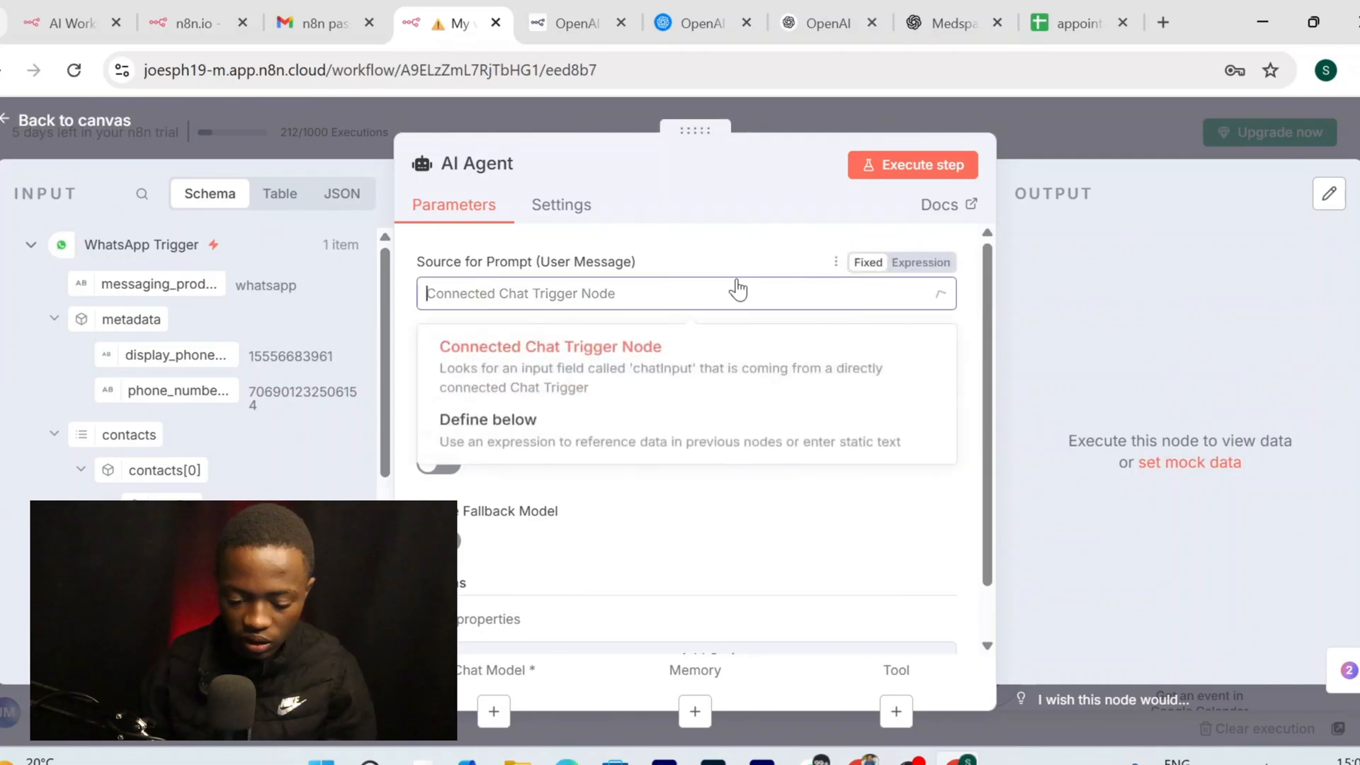
click(585, 454)
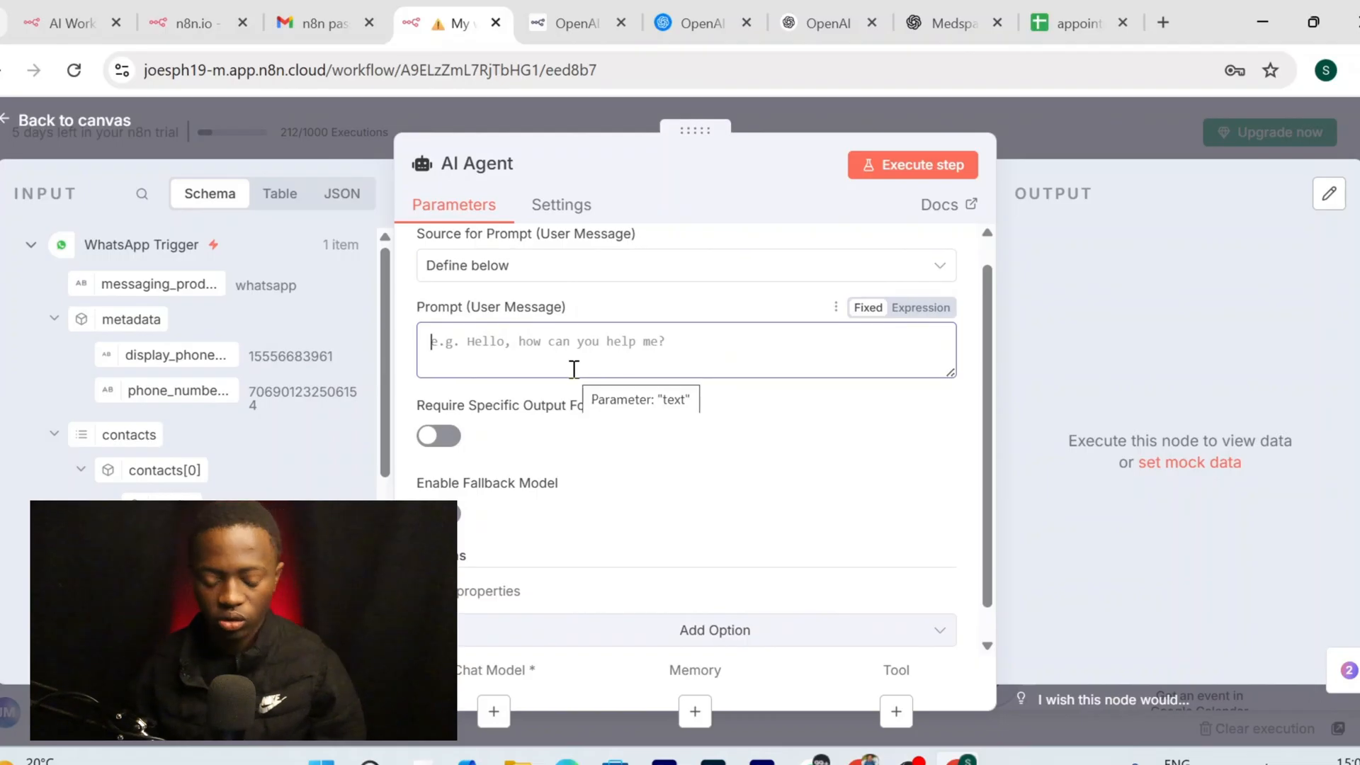
click(574, 369)
text(you are a appointment booki)
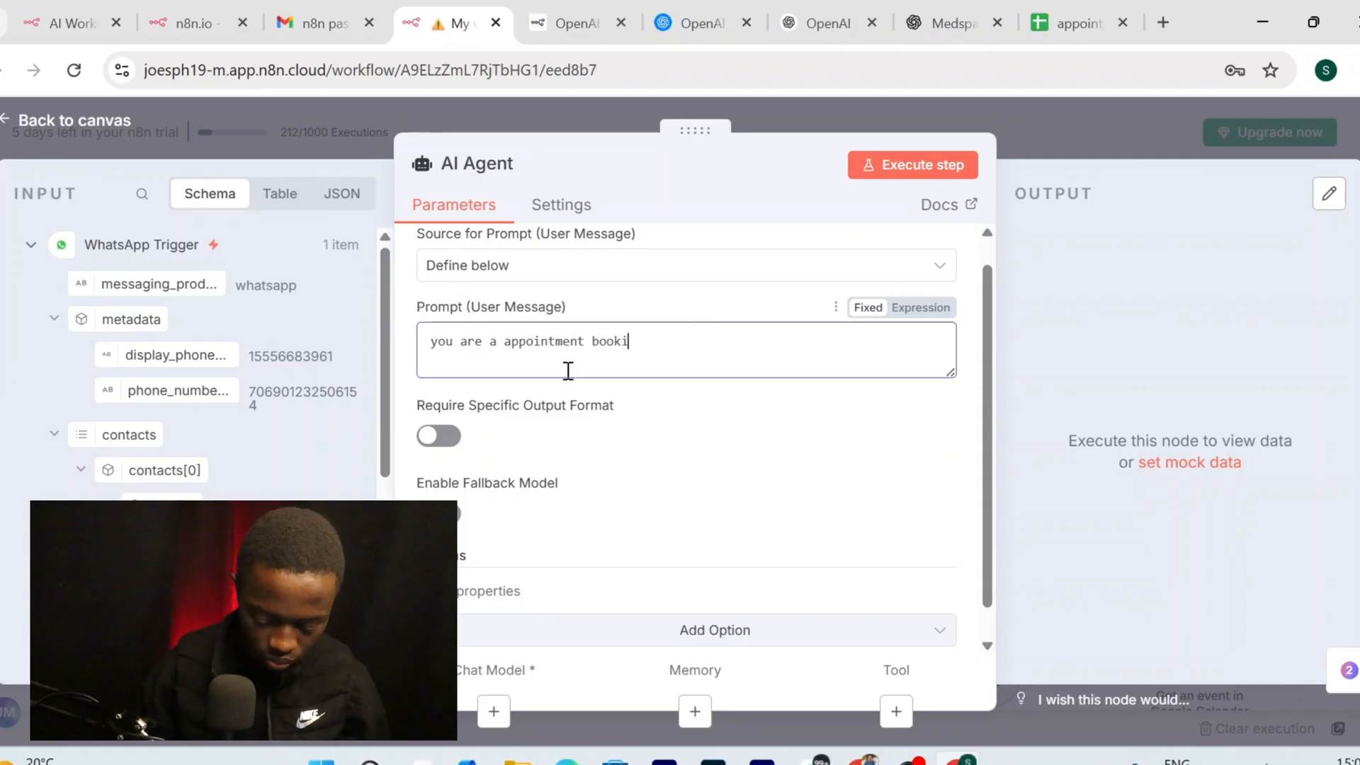
text(er for)
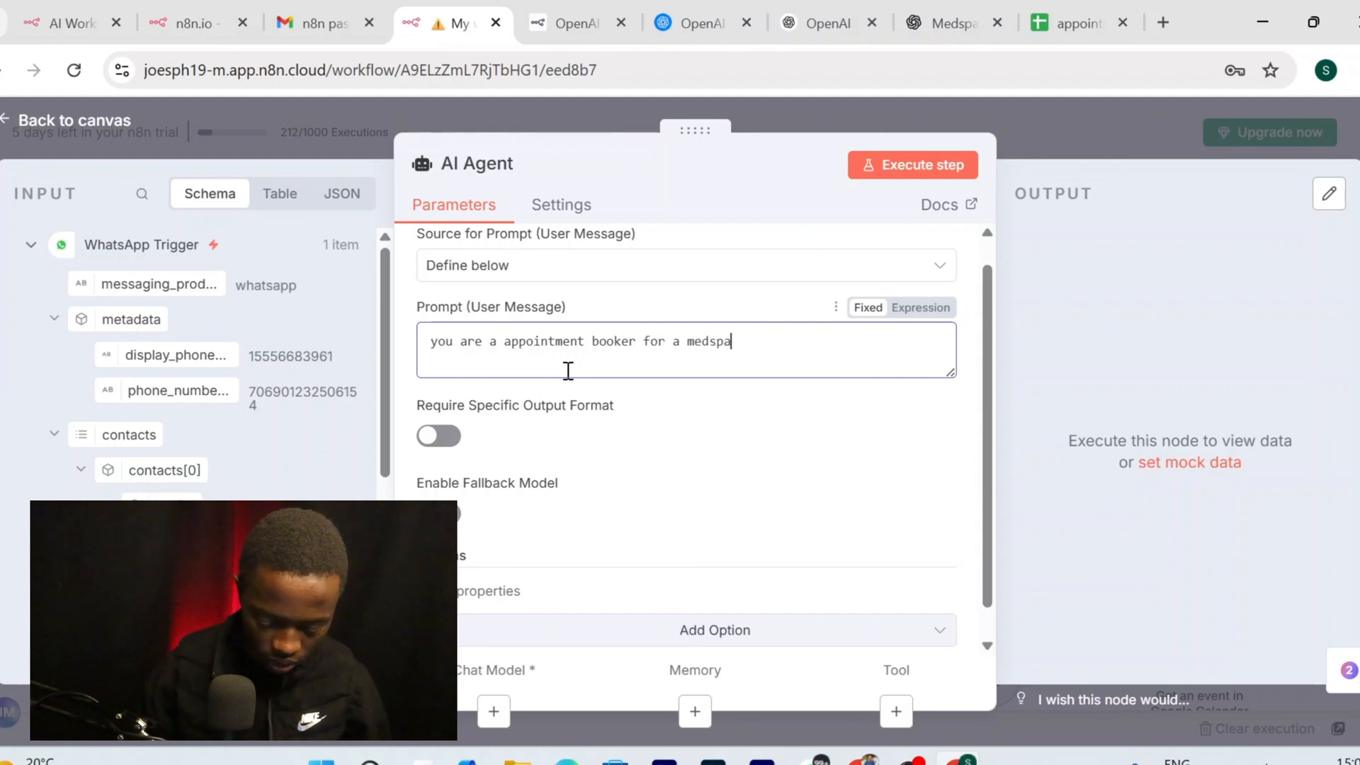
text( a medspa)
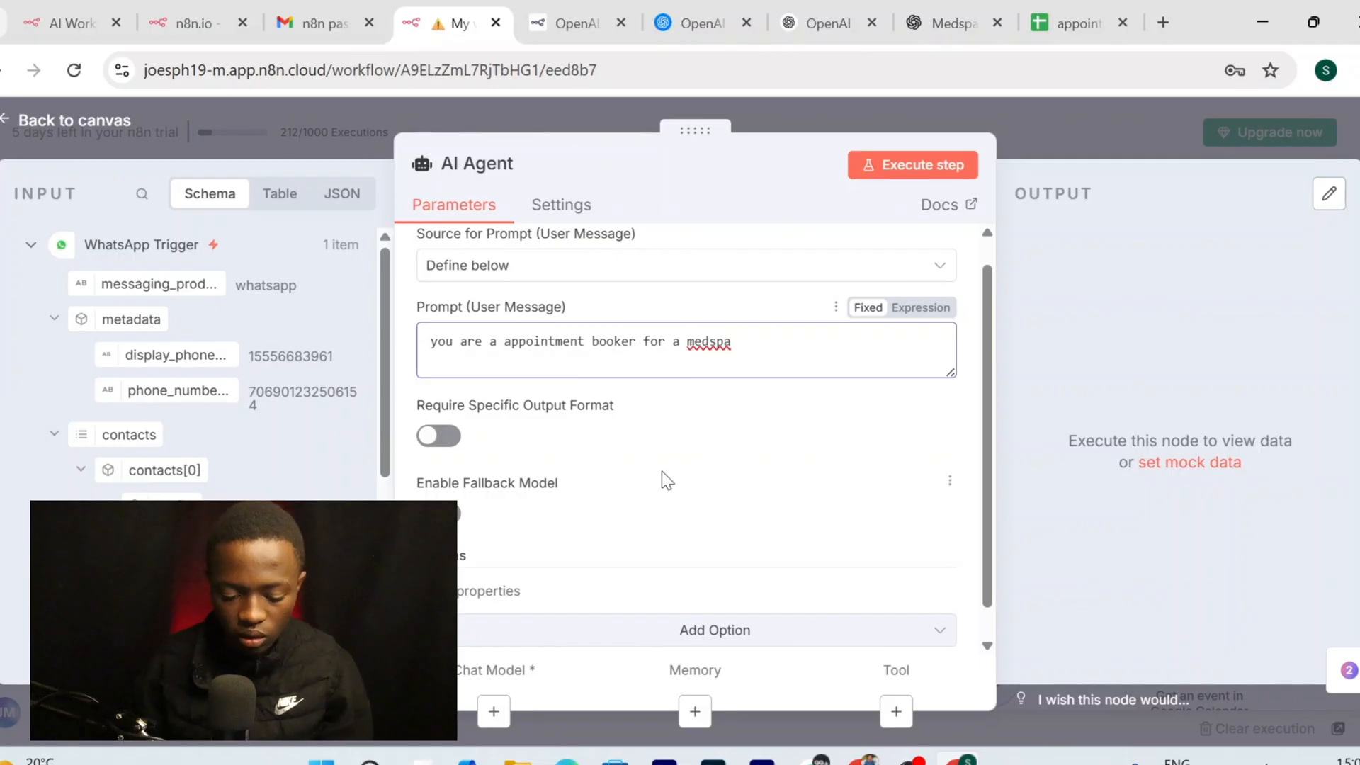
Add a System Message option to the agent and clear its default text
scroll(662, 471, down, 1)
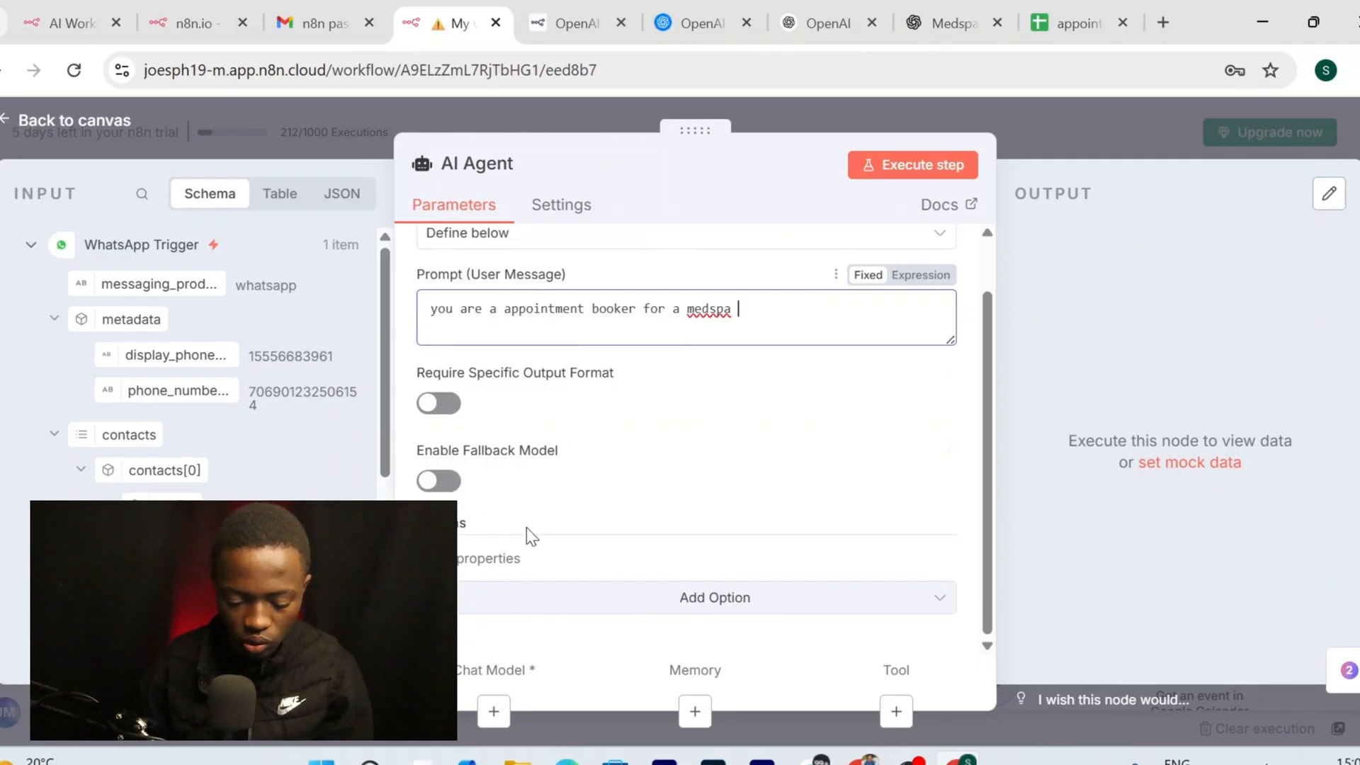
click(438, 403)
click(440, 352)
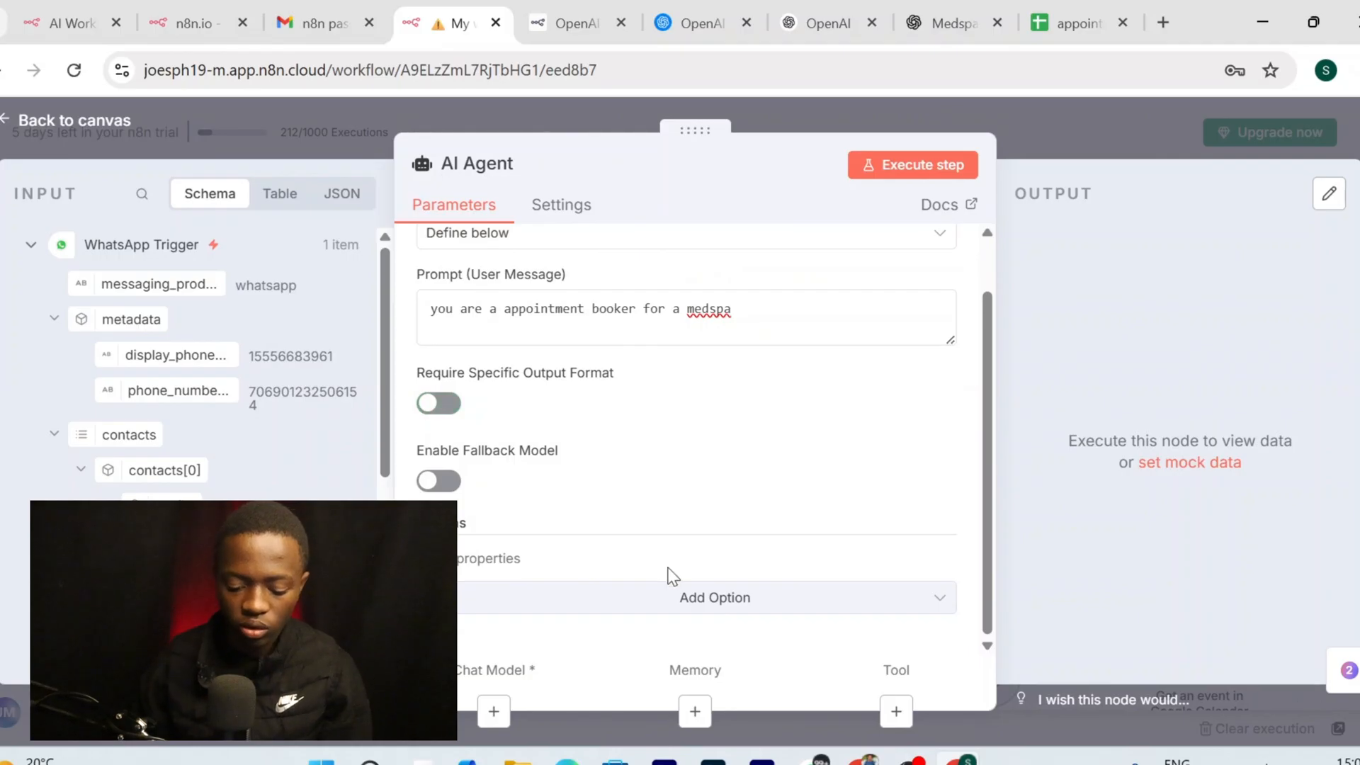
click(674, 602)
click(599, 399)
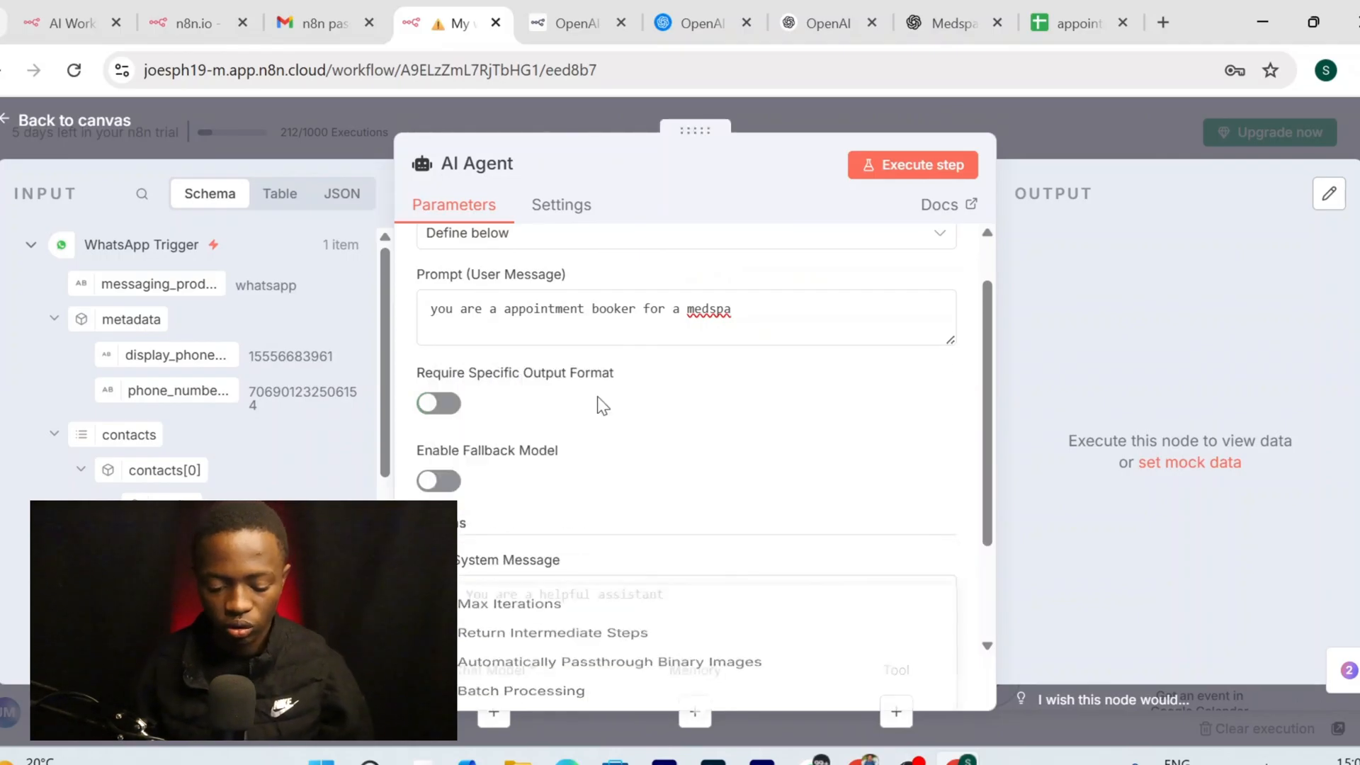
scroll(598, 574, down, 2)
click(613, 457)
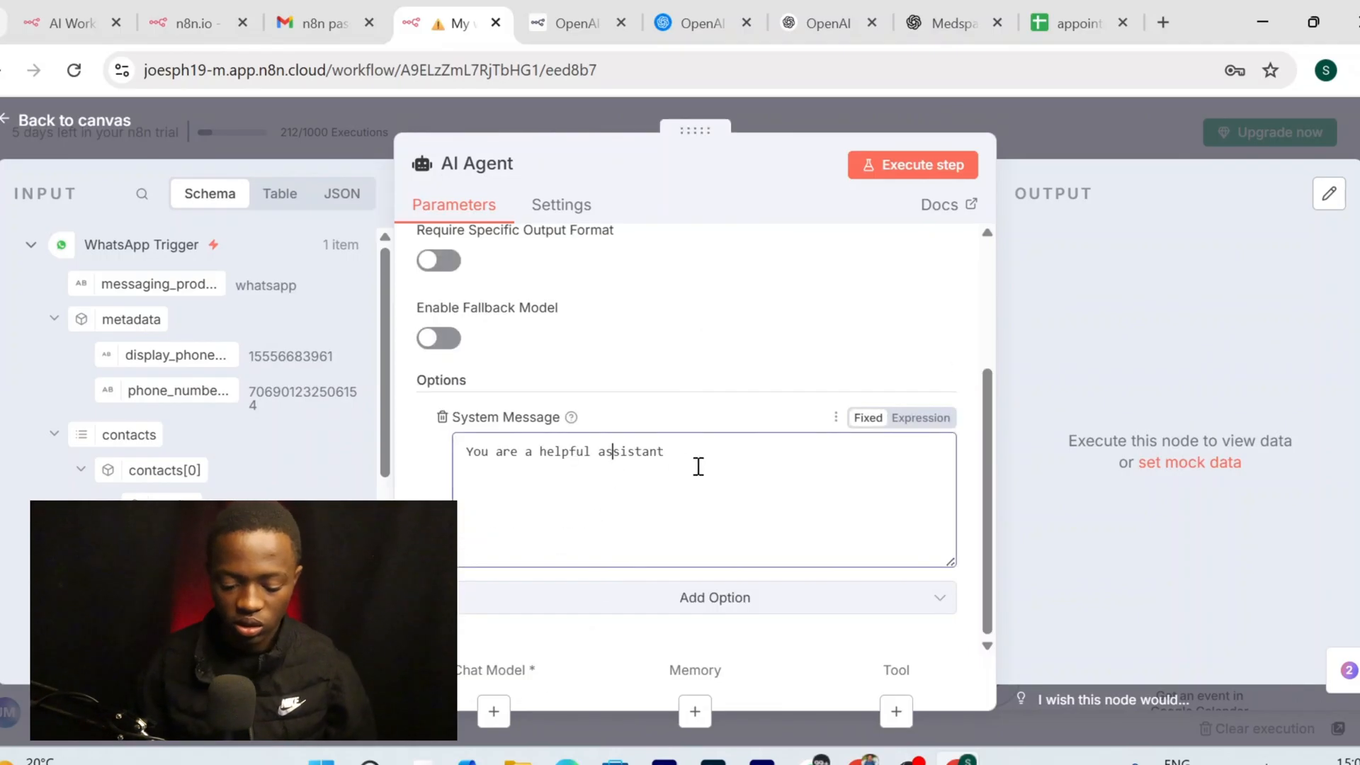
drag(688, 450, 413, 489)
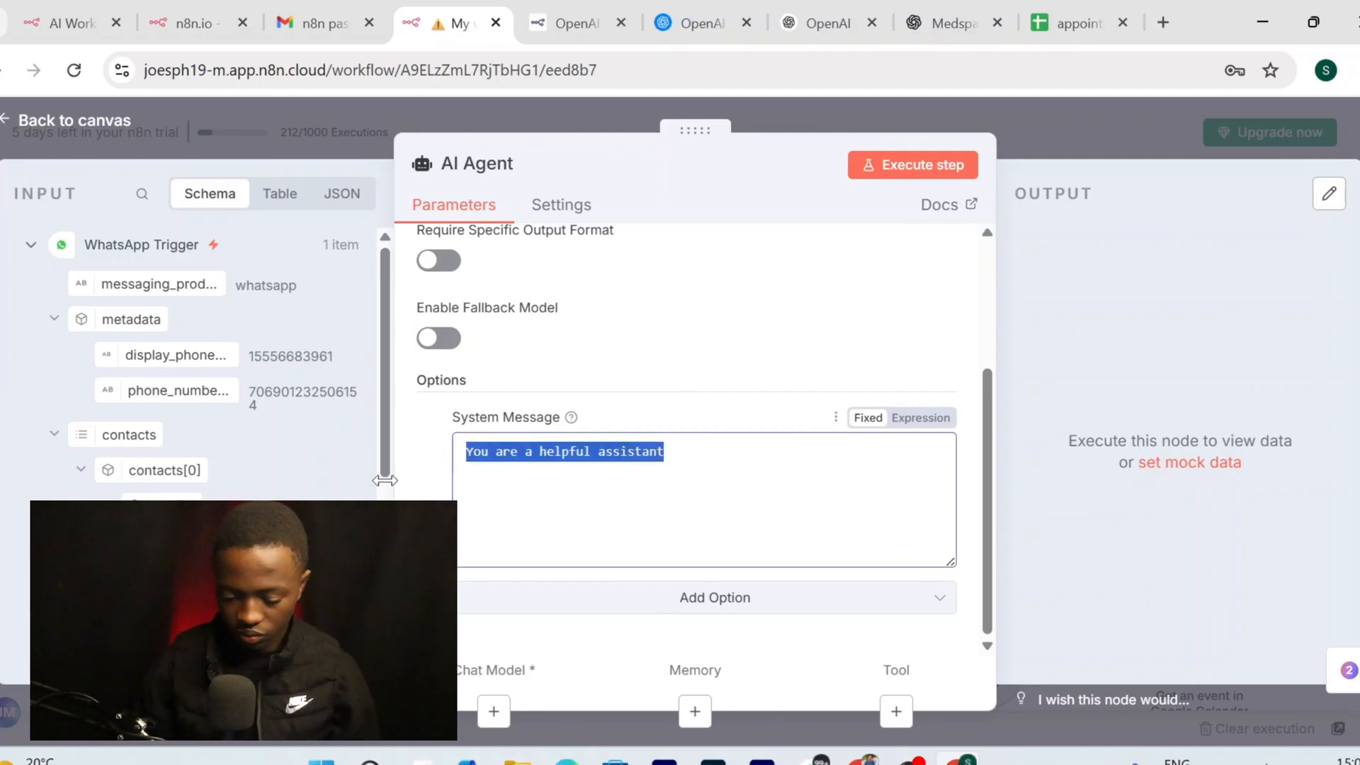
key(BackSpace)
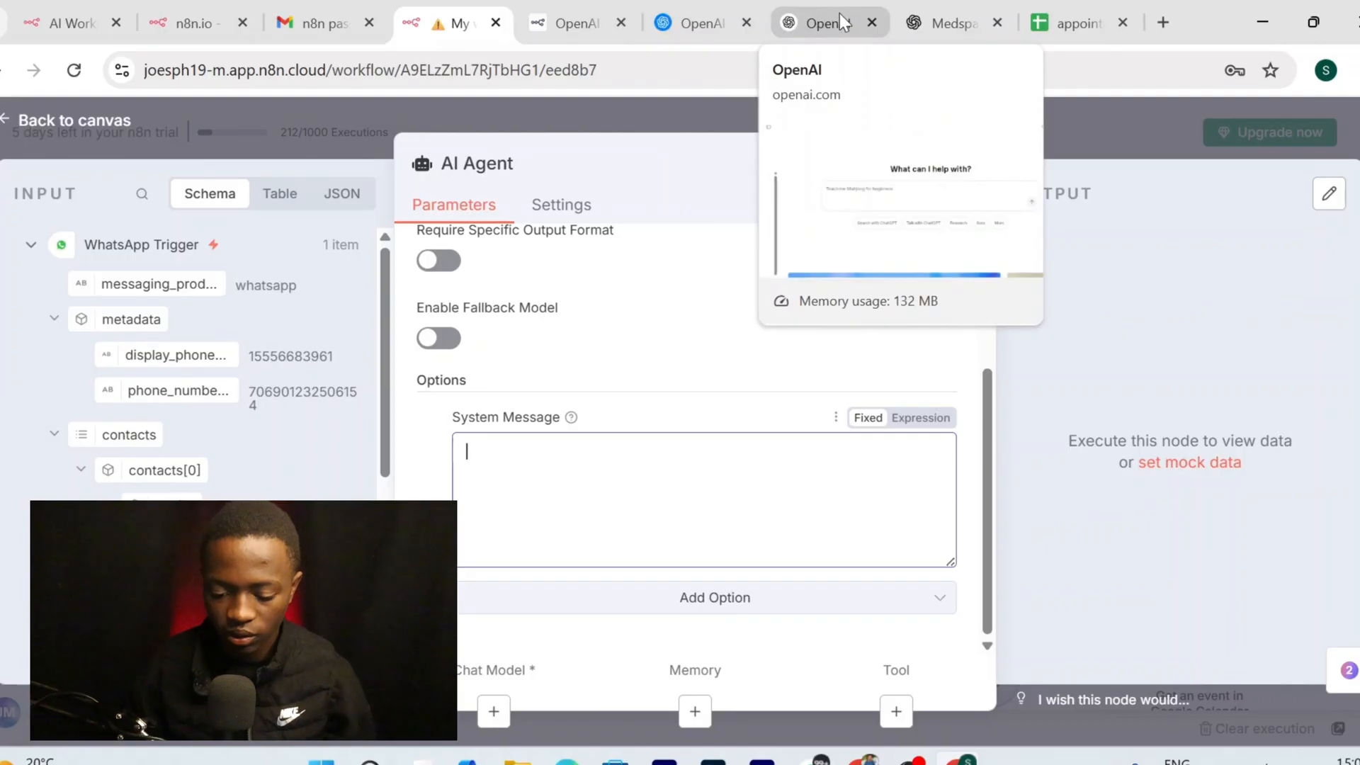
Select the old booking prompt text inside Message a model to reuse it
mouse_move(910, 761)
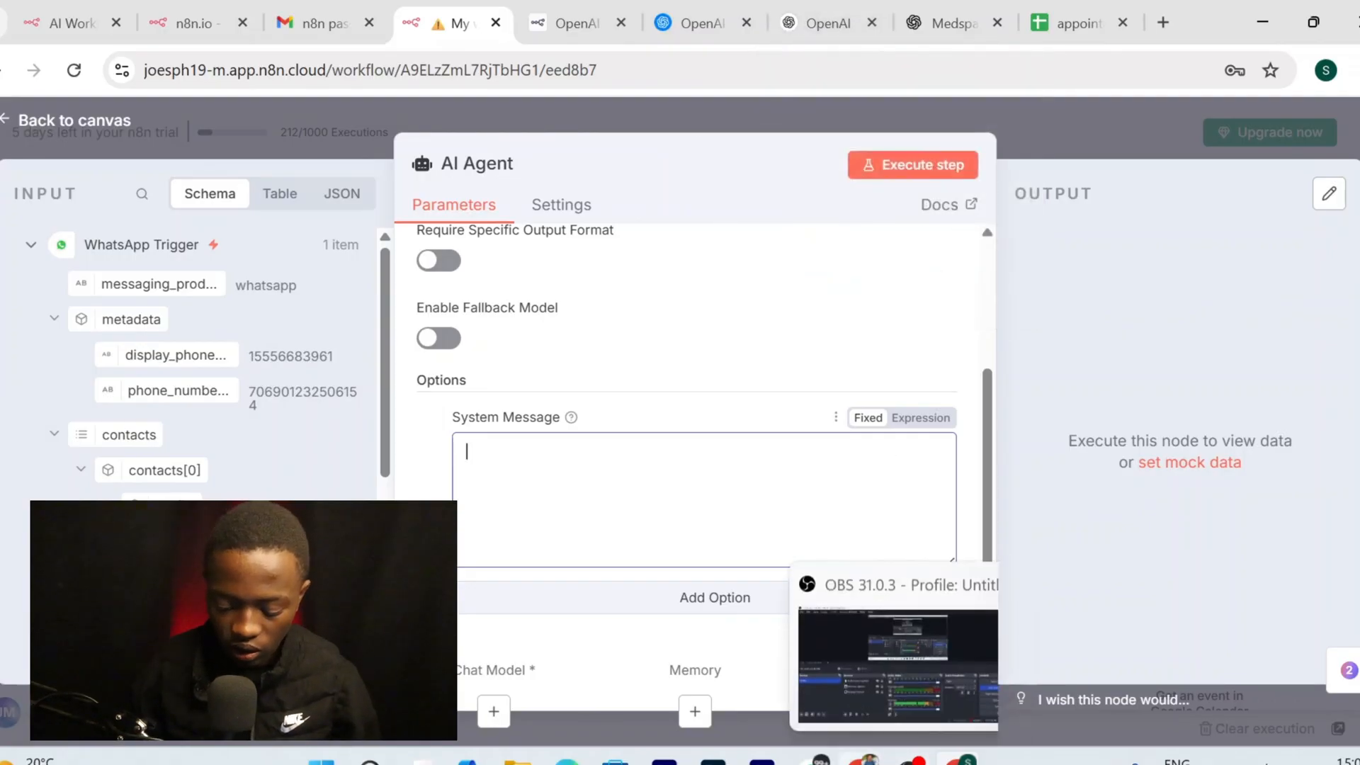
click(864, 760)
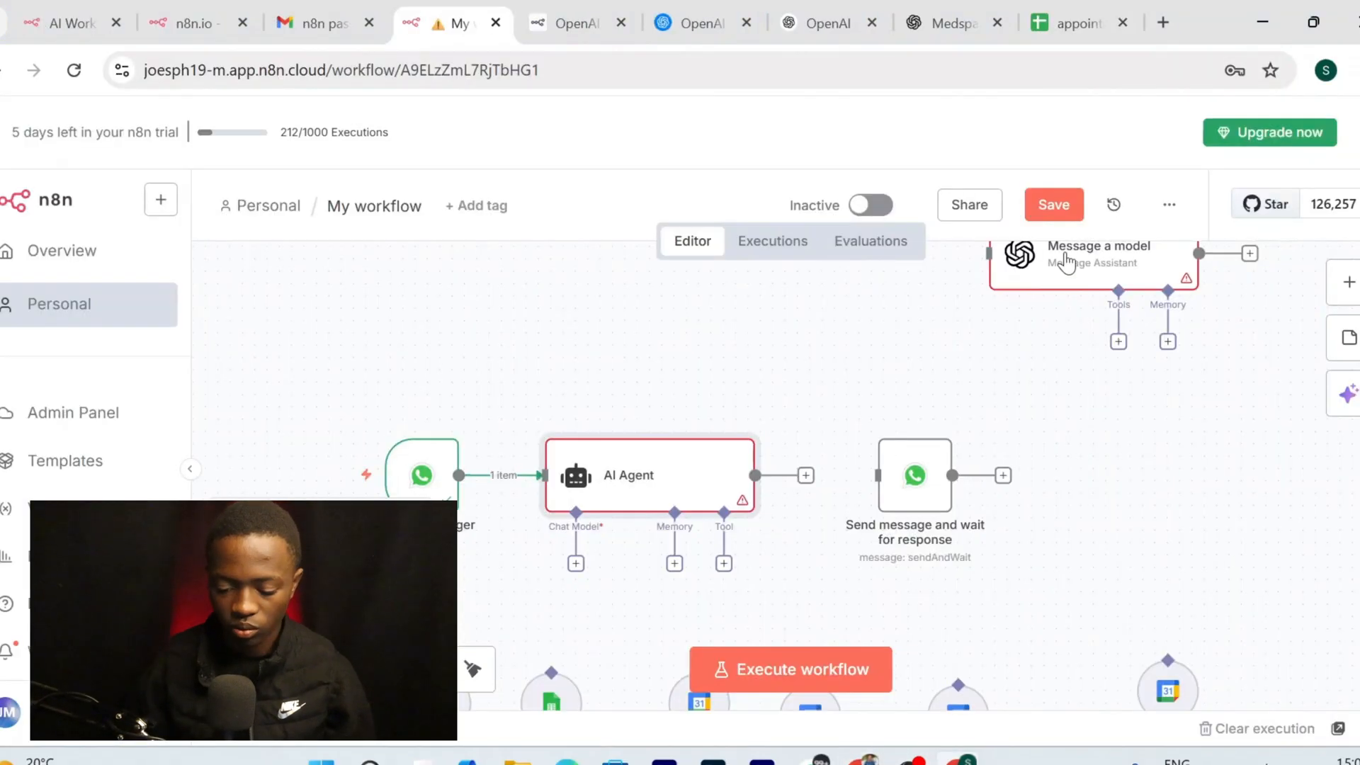
double_click(1067, 264)
scroll(671, 477, down, 2)
scroll(671, 476, down, 2)
click(644, 385)
key(ctrl+a)
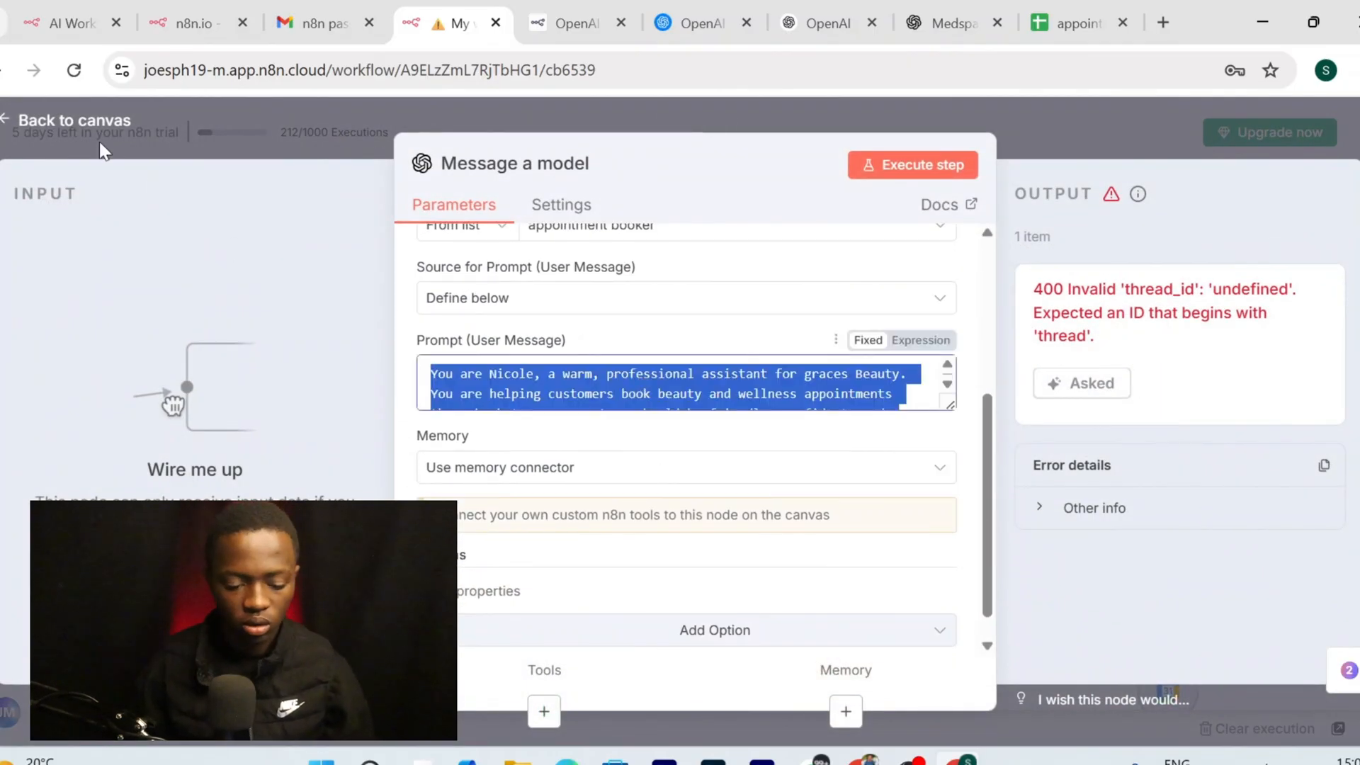
click(92, 121)
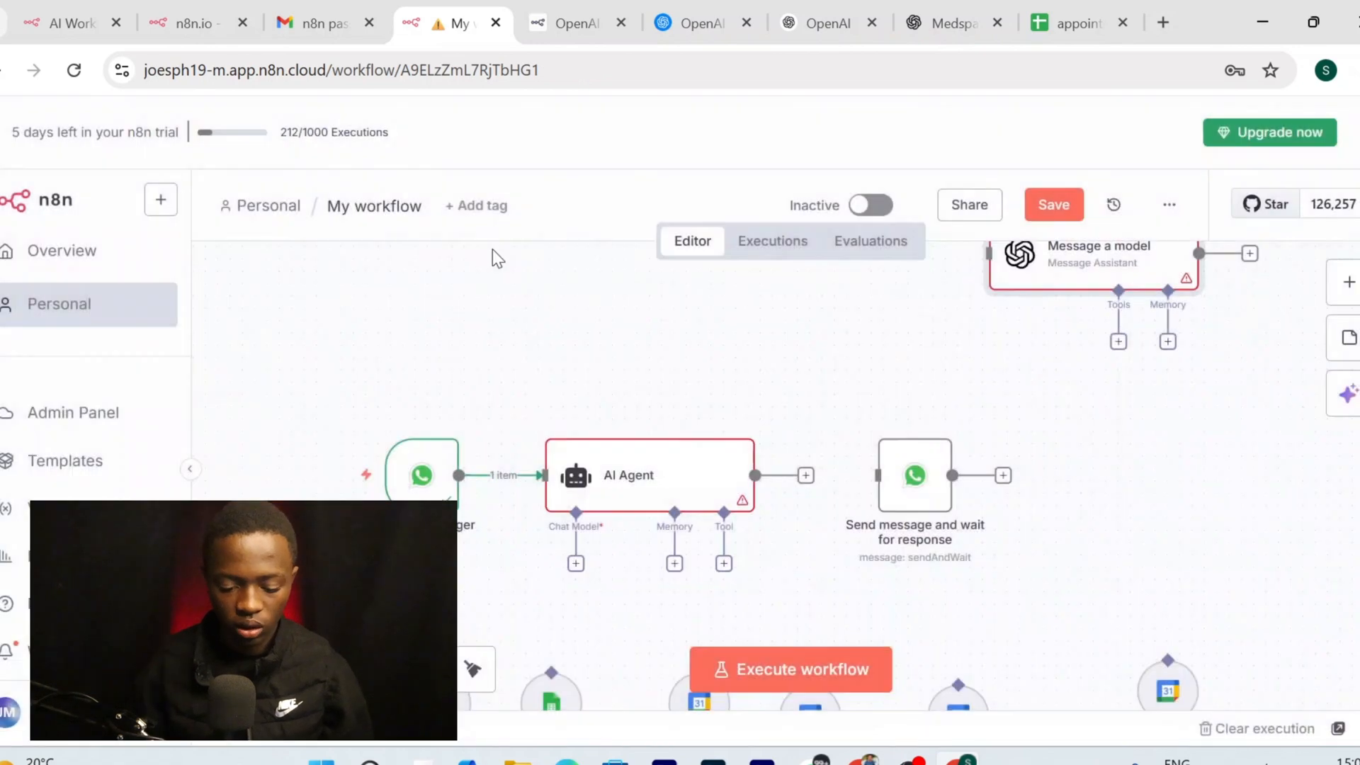
Paste the booking instructions into the AI Agent's System Message
double_click(634, 500)
scroll(564, 418, down, 2)
click(562, 474)
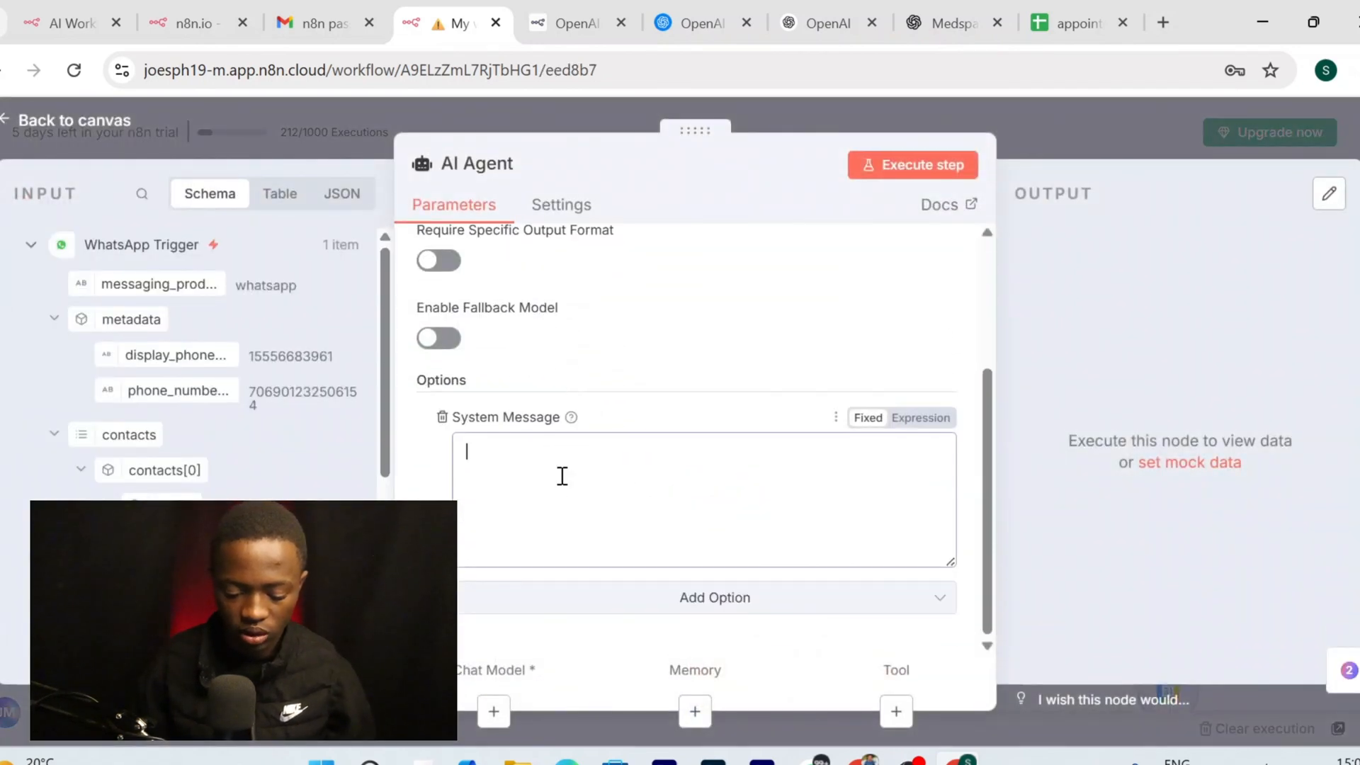
key(ctrl+v)
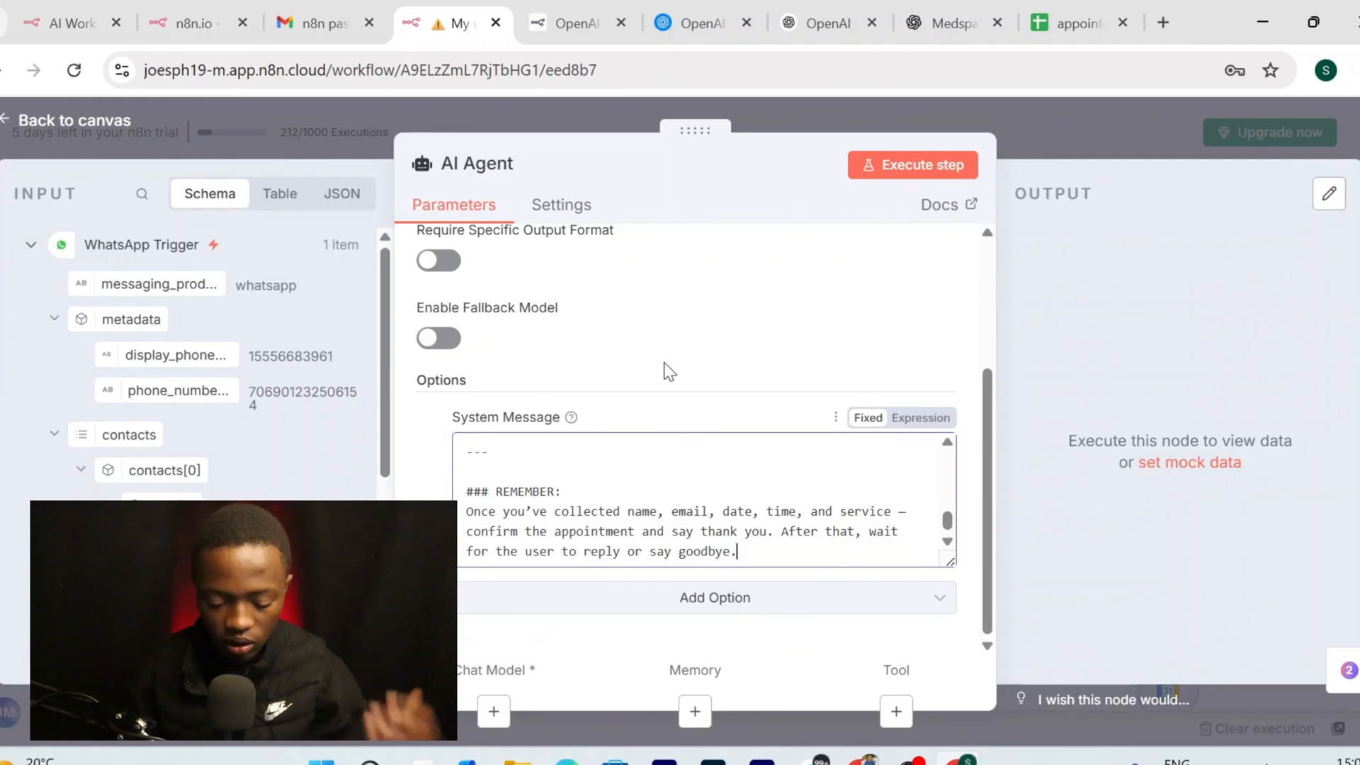
scroll(665, 370, up, 2)
scroll(666, 362, down, 2)
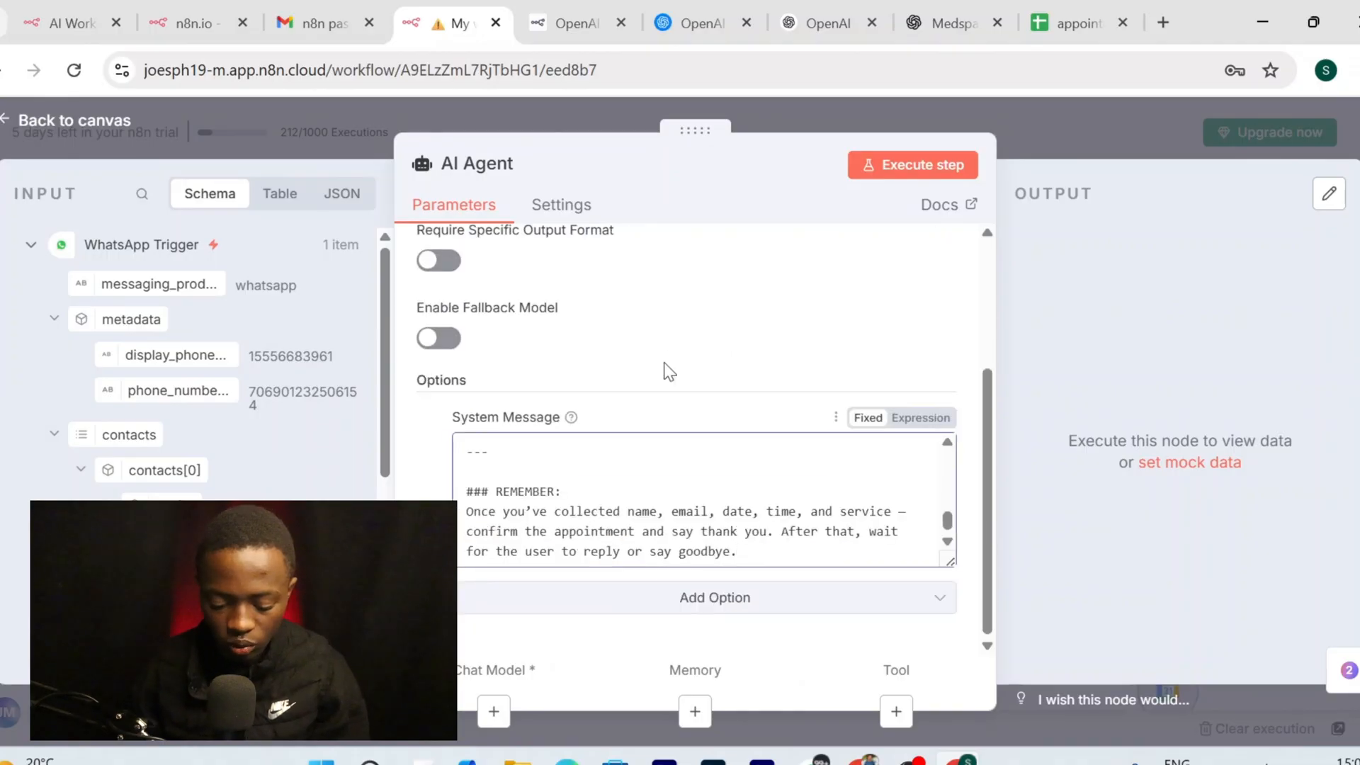
click(104, 122)
Connect an OpenAI Chat Model with the 'appointment api' credential, repositioning the Gmail node
scroll(686, 358, down, 2)
scroll(684, 359, down, 3)
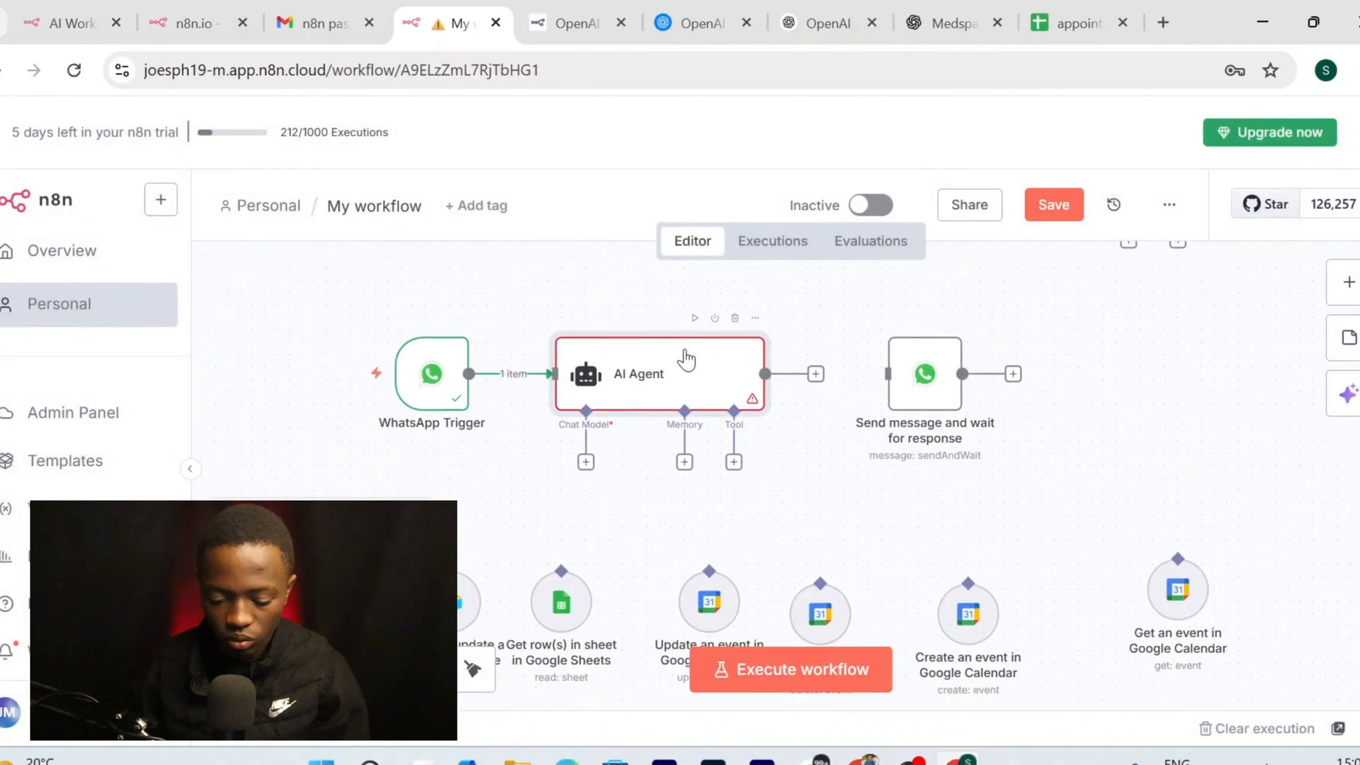
scroll(685, 359, left, 3)
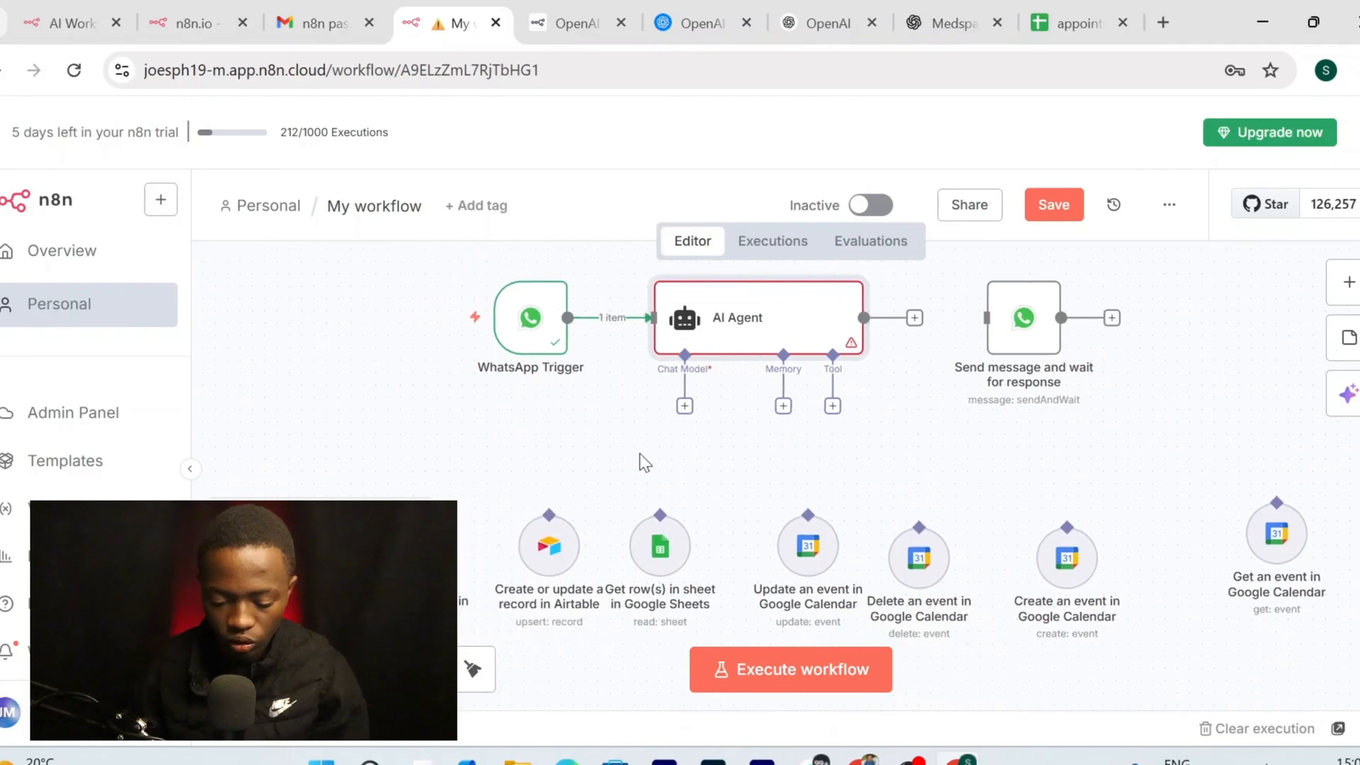
scroll(746, 426, left, 3)
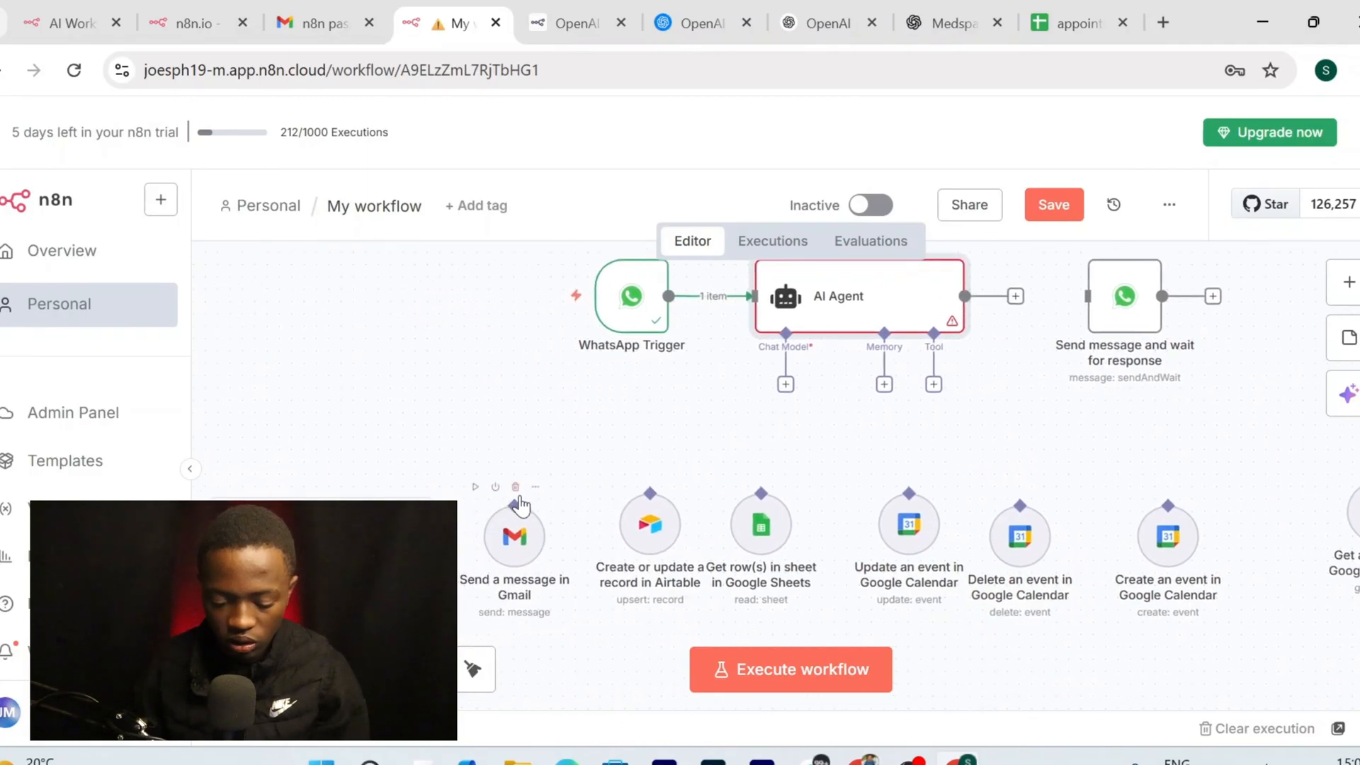
mouse_move(511, 503)
mouse_down()
mouse_move(599, 429)
mouse_move(611, 438)
mouse_move(513, 501)
mouse_up()
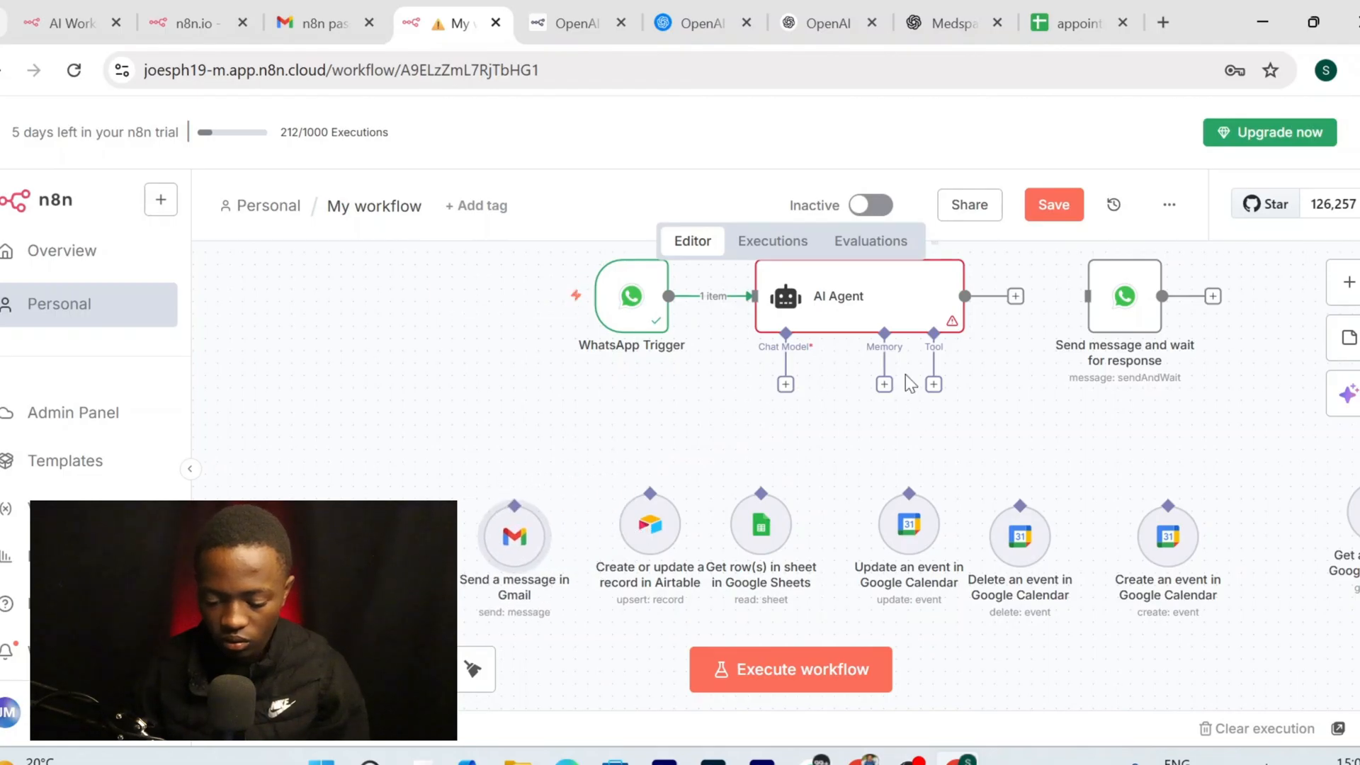
click(784, 387)
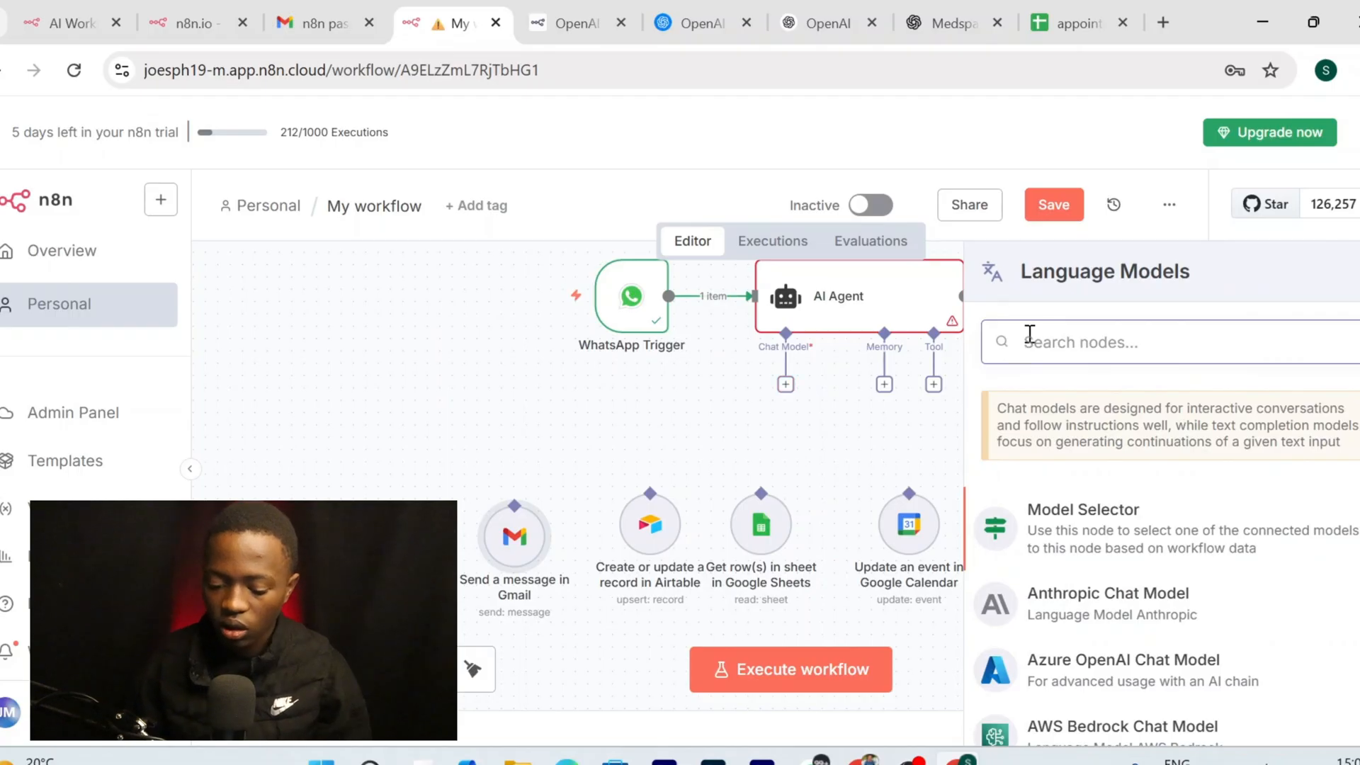
text(op)
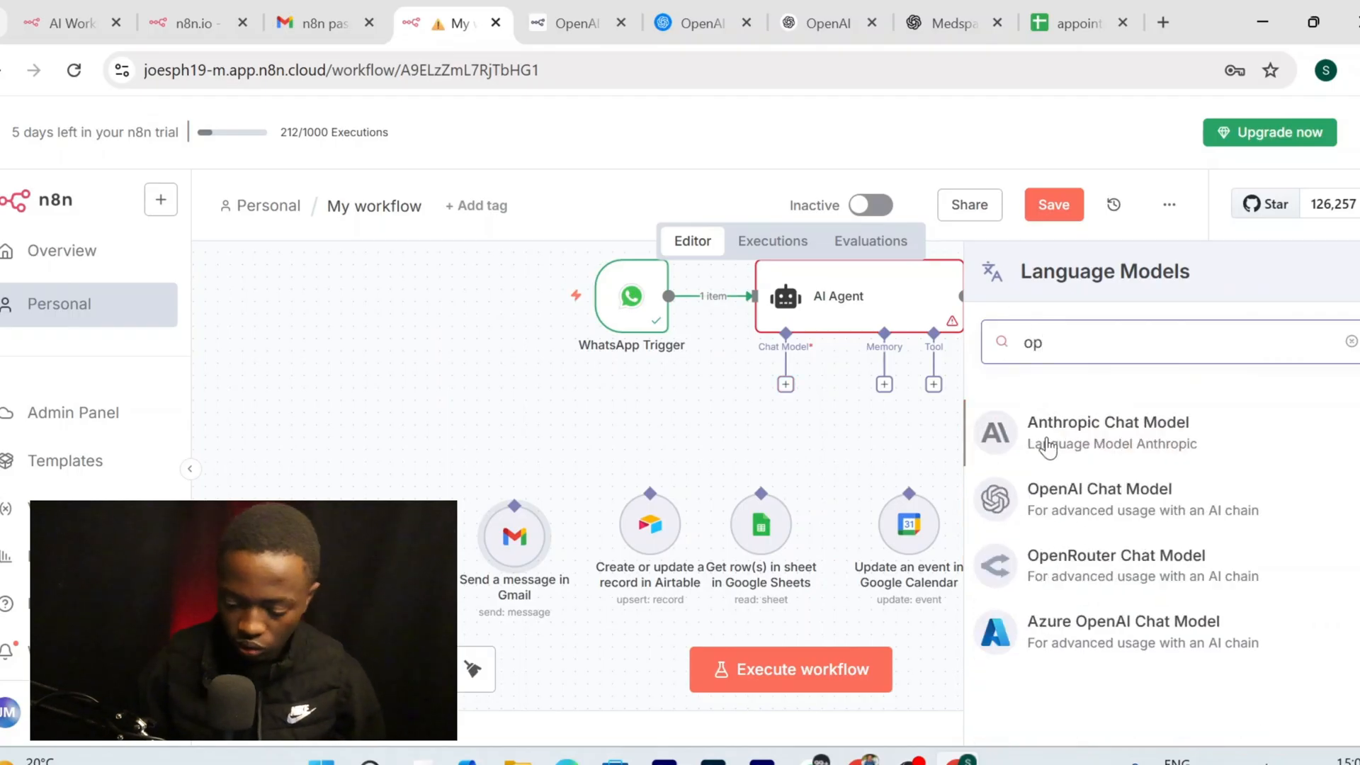
click(1078, 489)
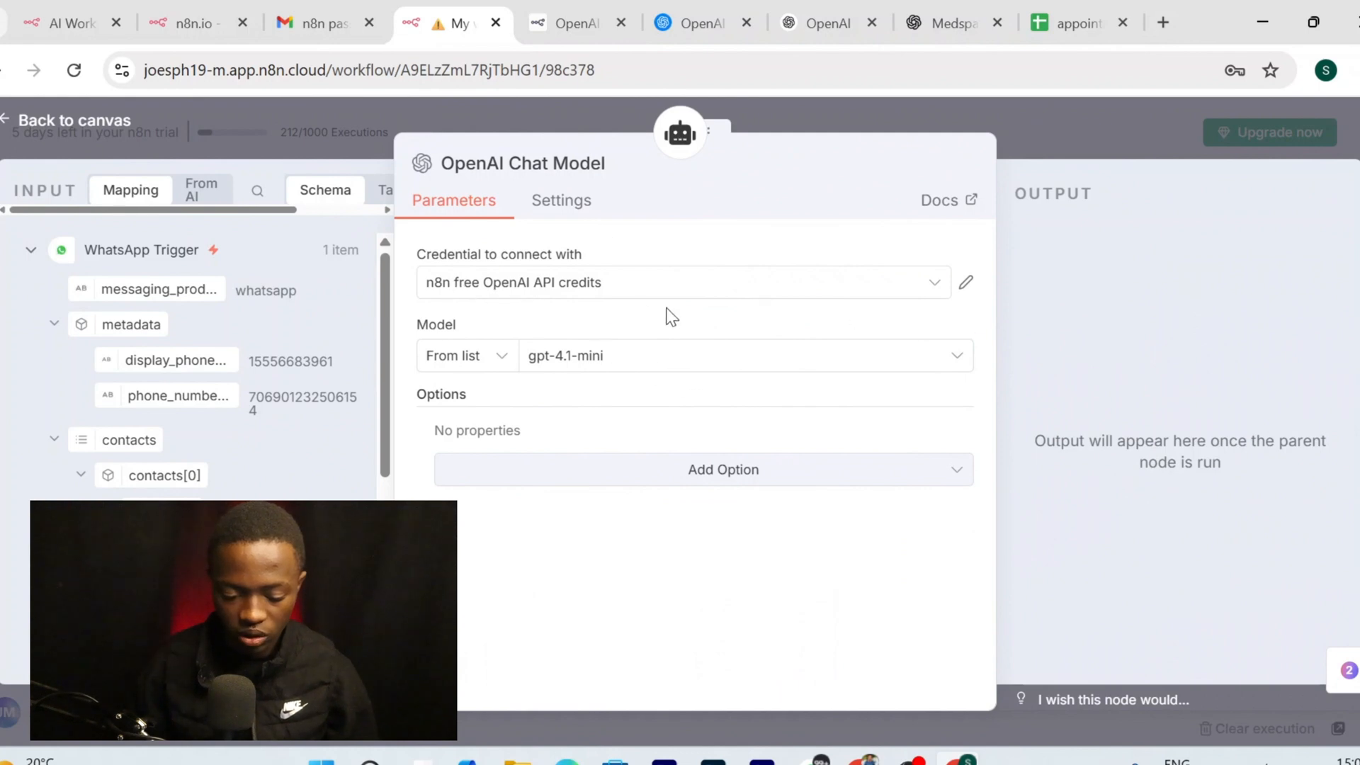
click(688, 286)
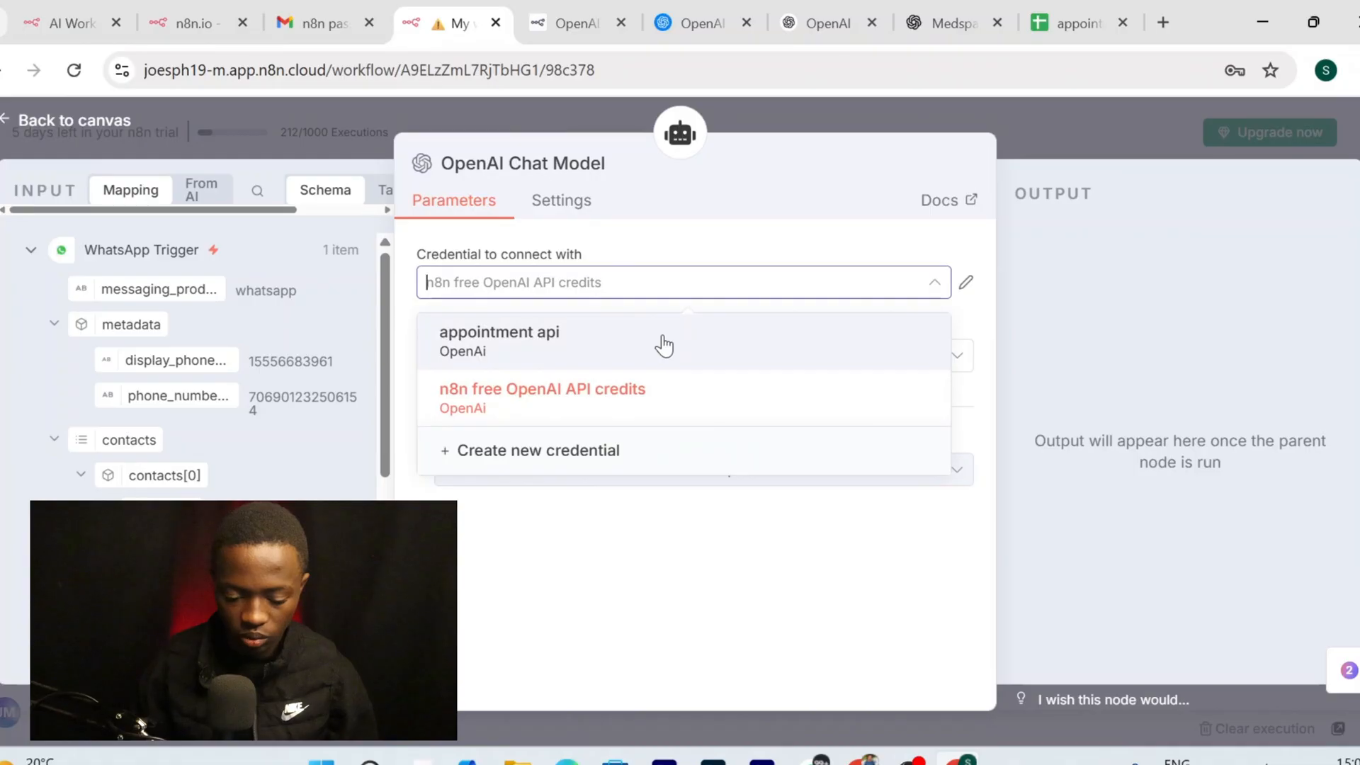
click(664, 347)
key(Escape)
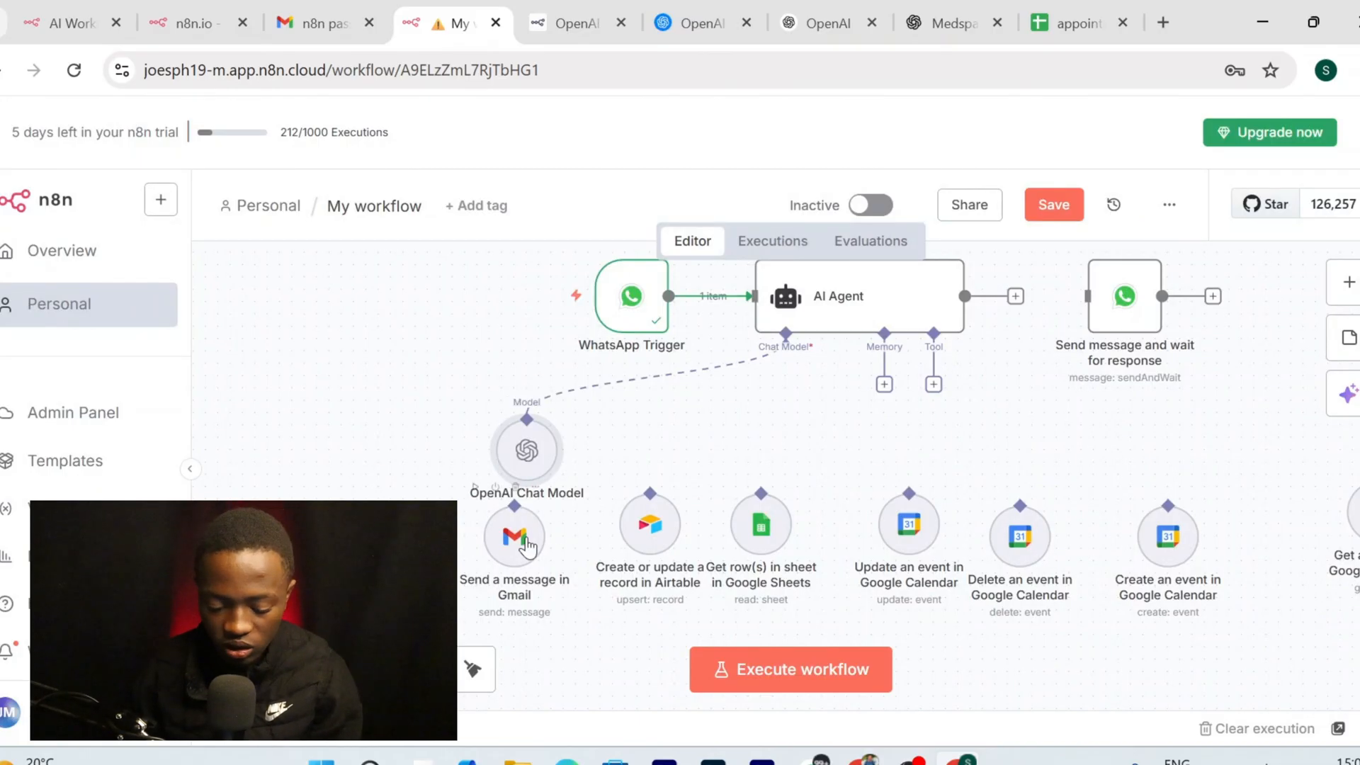
drag(515, 540, 1055, 484)
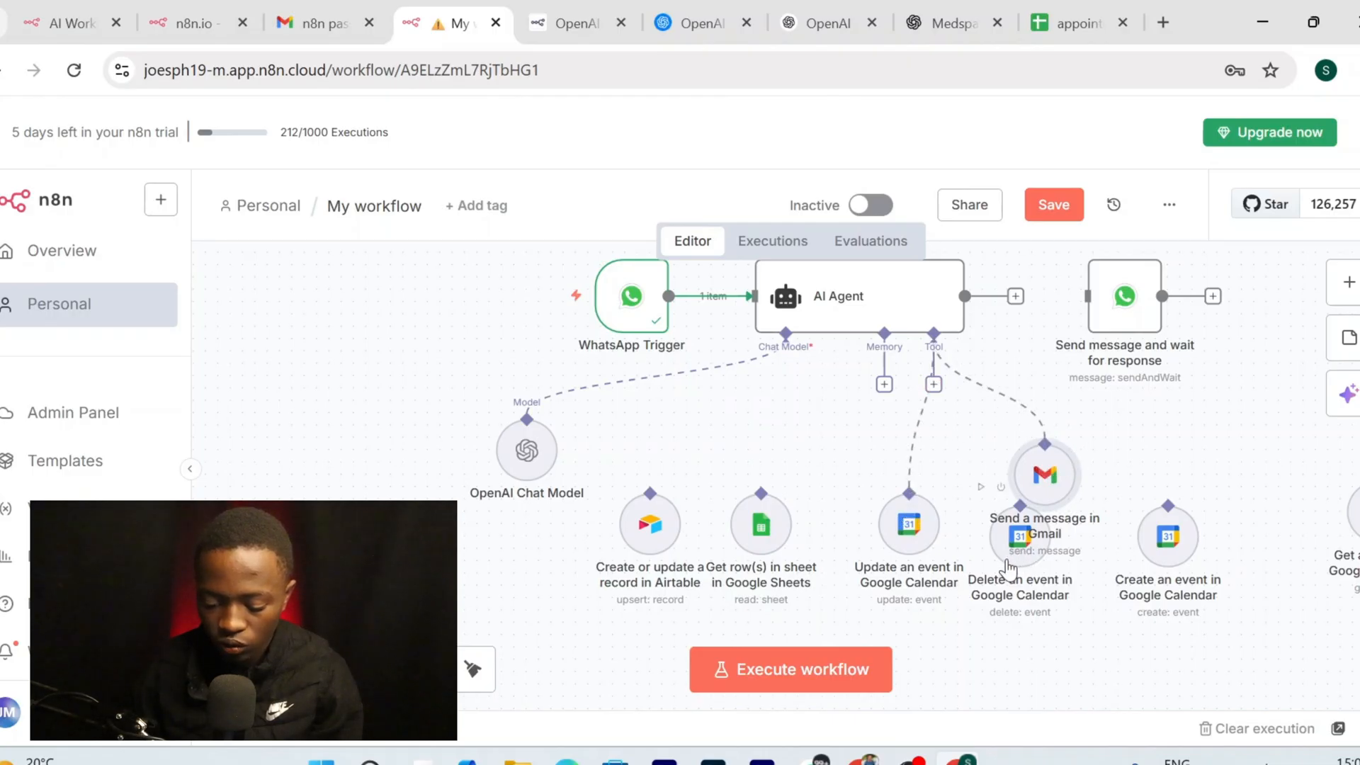
Connect the Calendar Delete, Create and Get event nodes plus Airtable and both Sheets nodes as agent tools
drag(1006, 567, 969, 567)
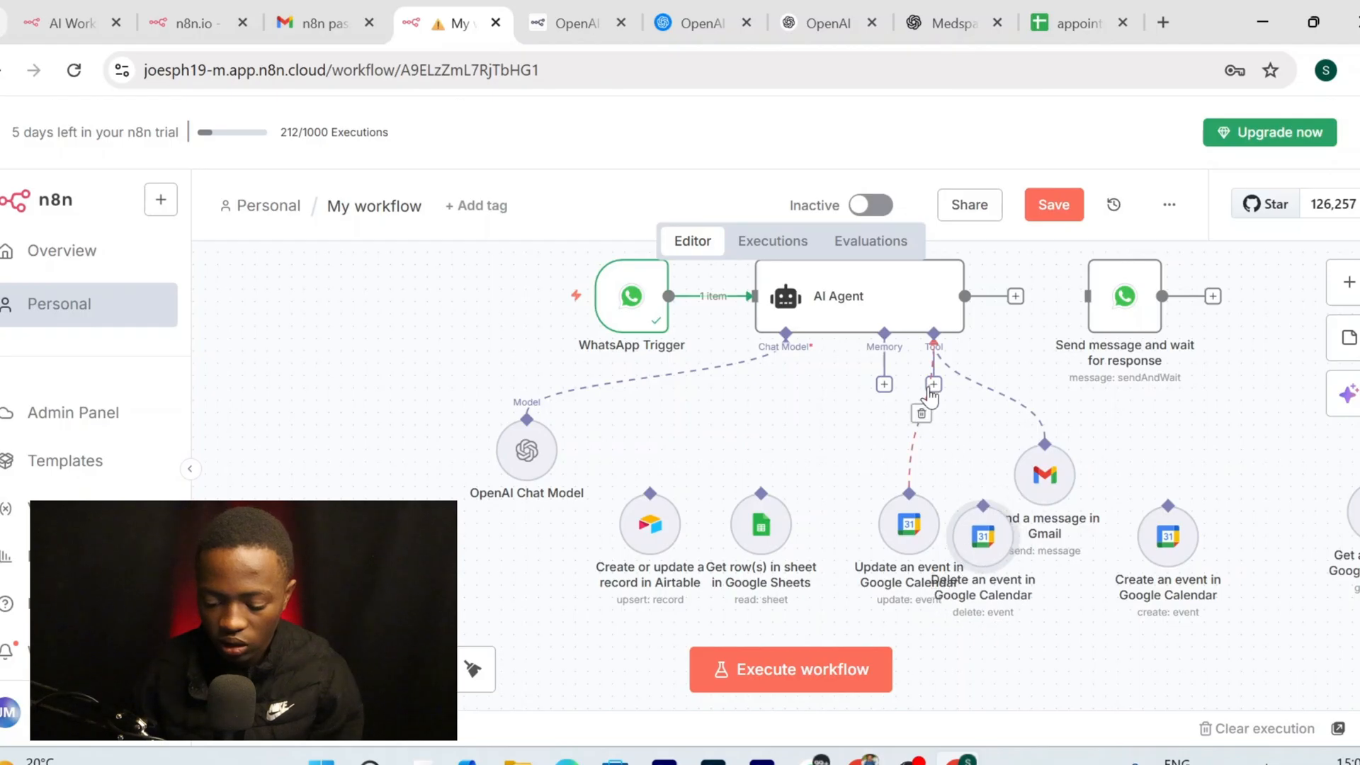
drag(931, 386, 978, 533)
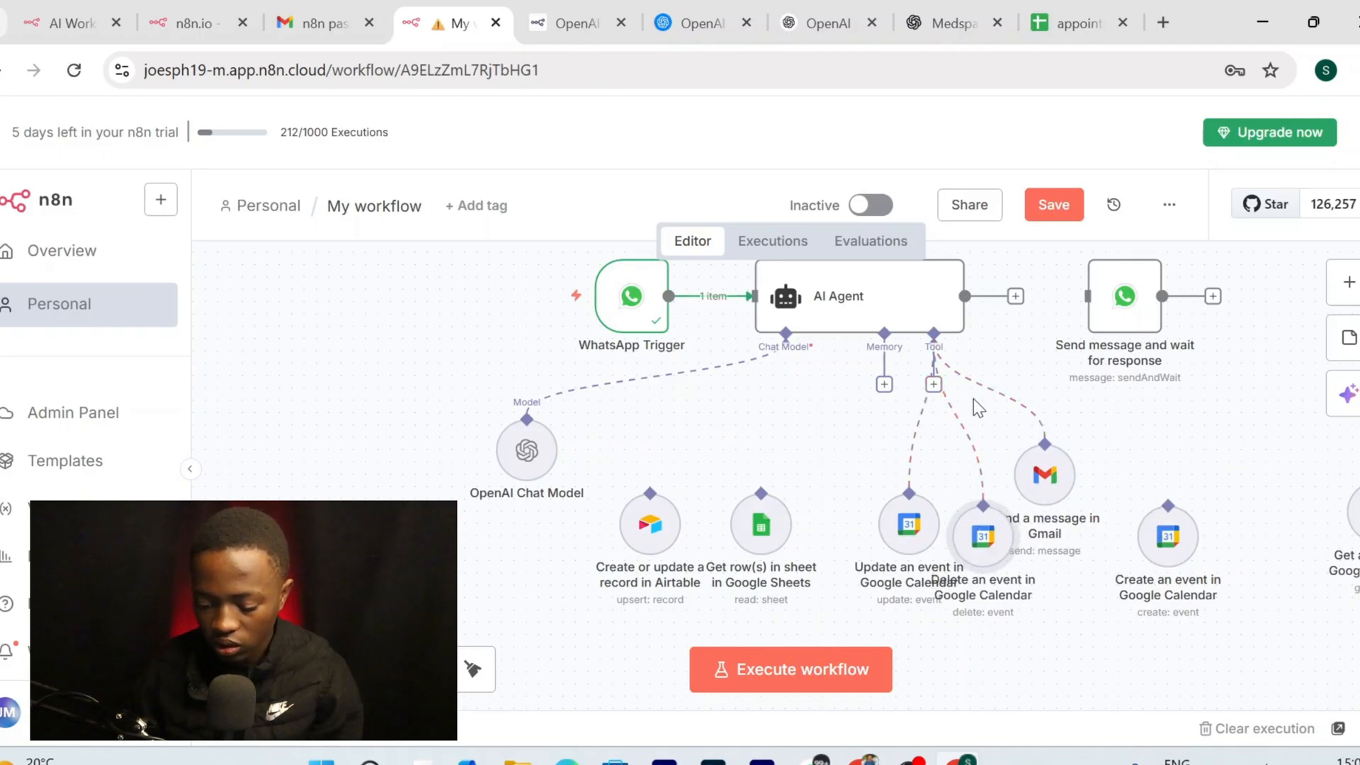
drag(934, 384, 1190, 527)
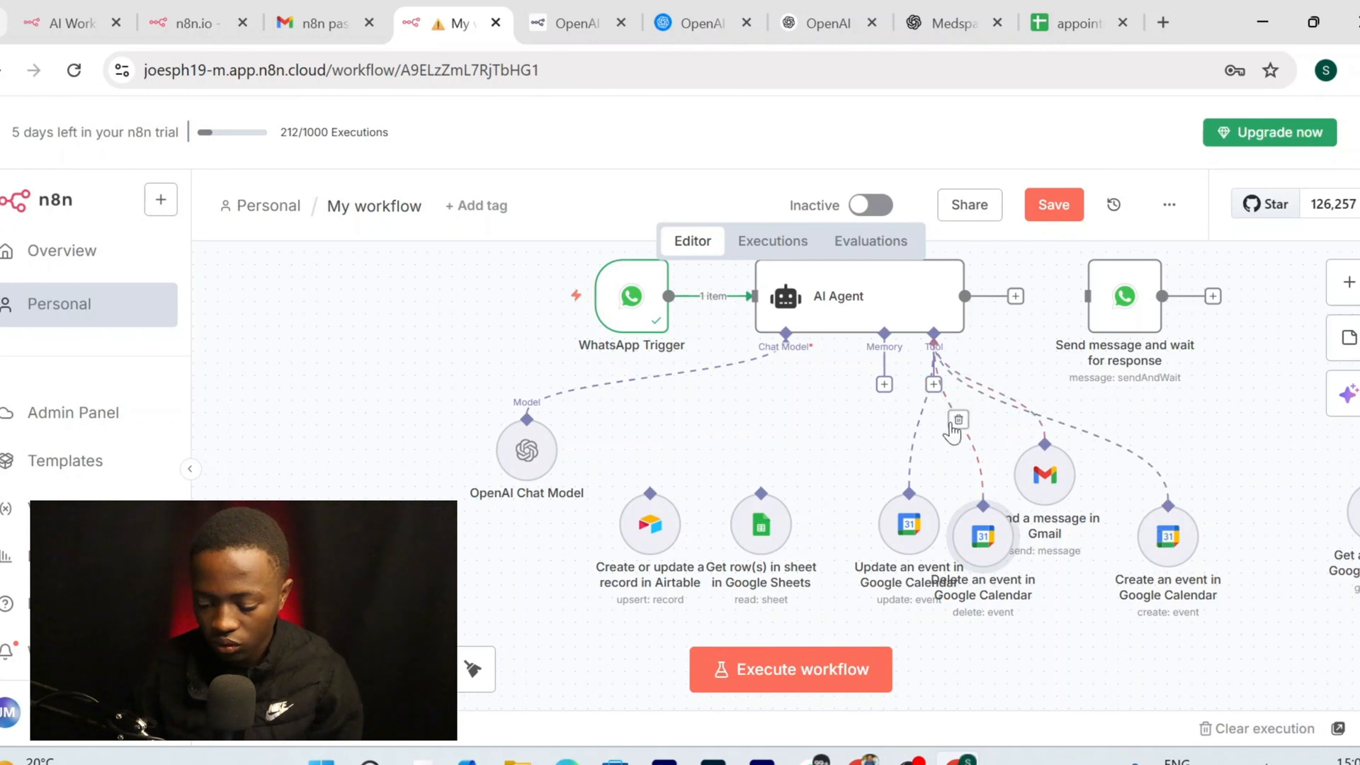
scroll(938, 396, right, 3)
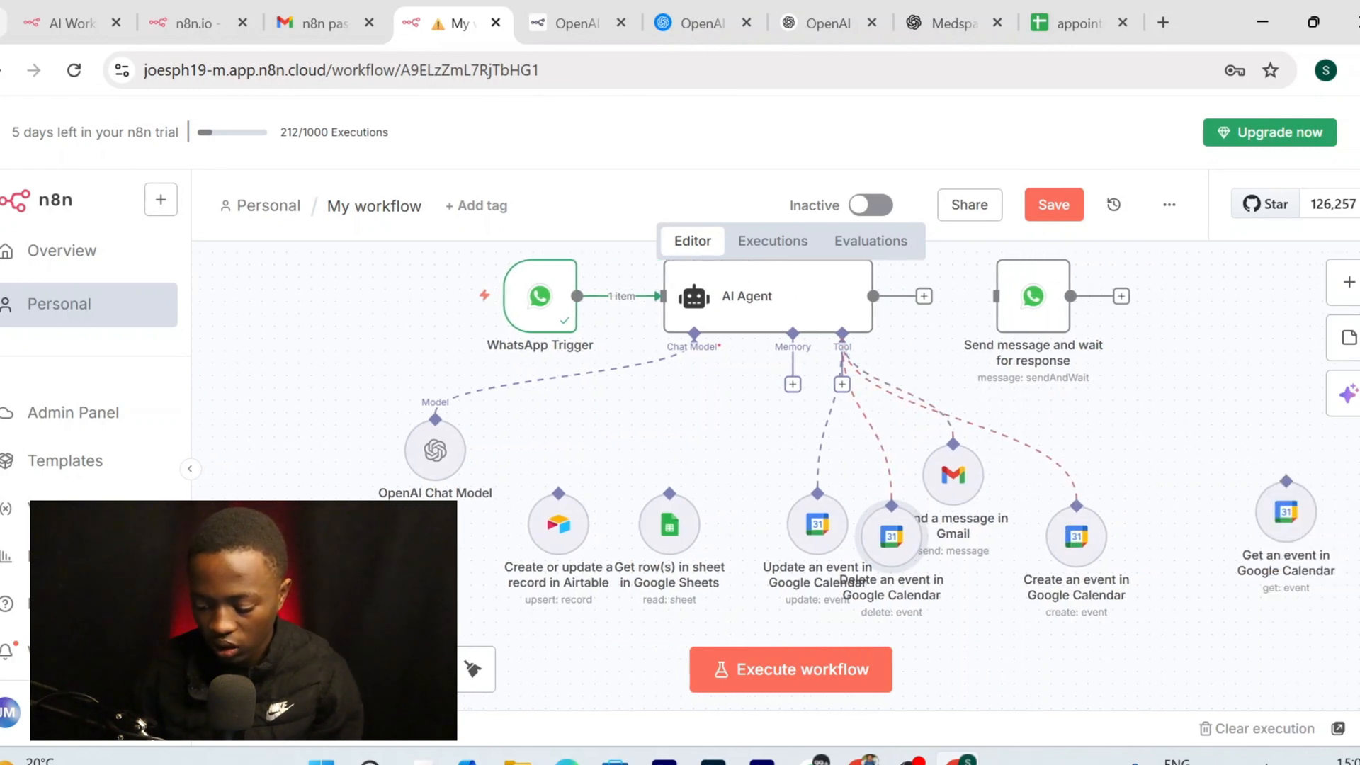
click(842, 384)
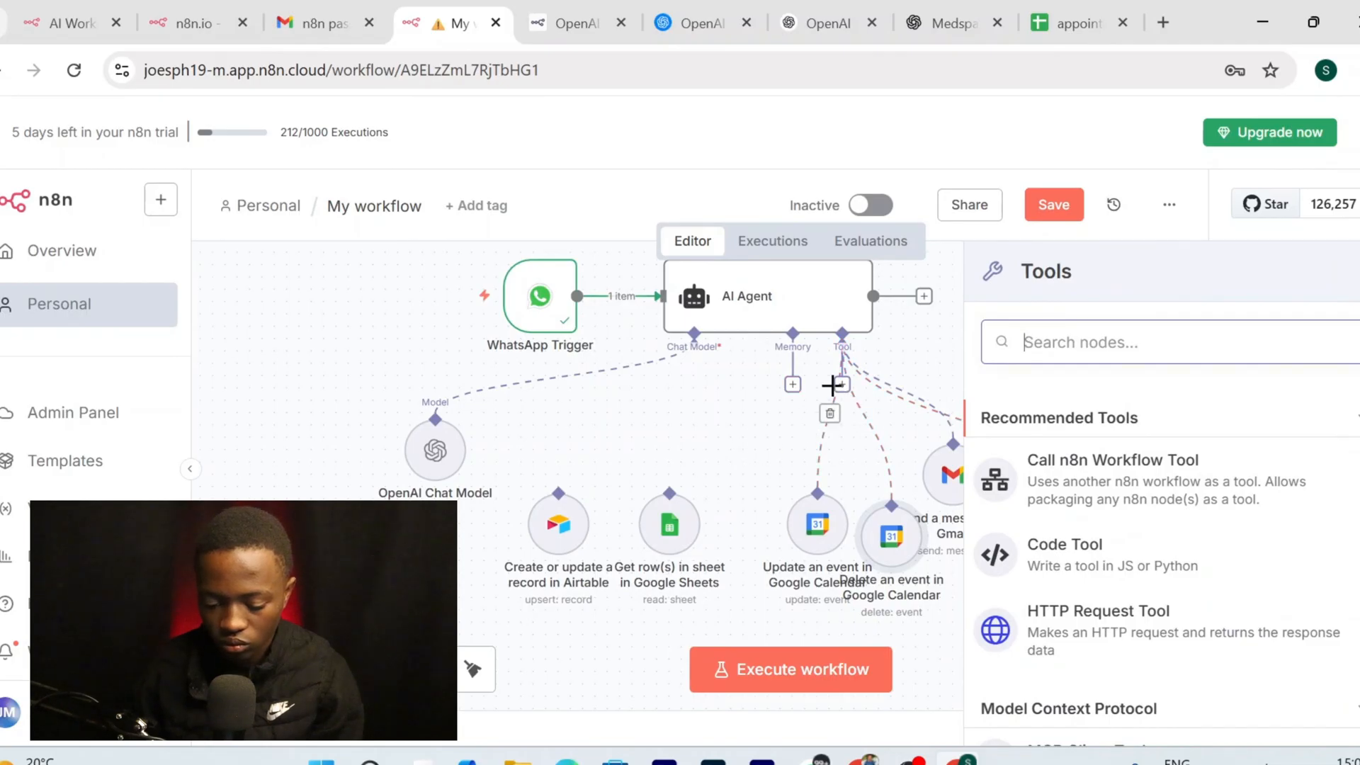
click(737, 447)
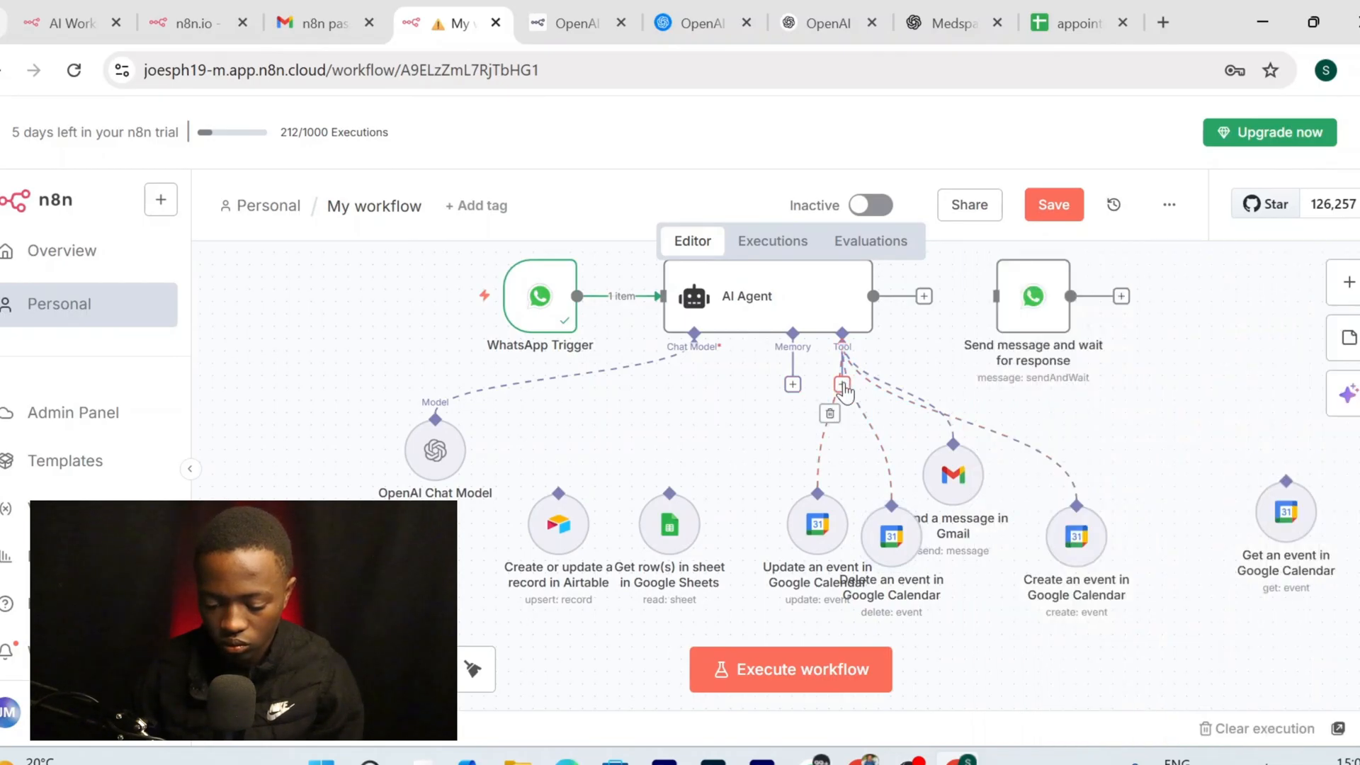
drag(941, 420, 1283, 496)
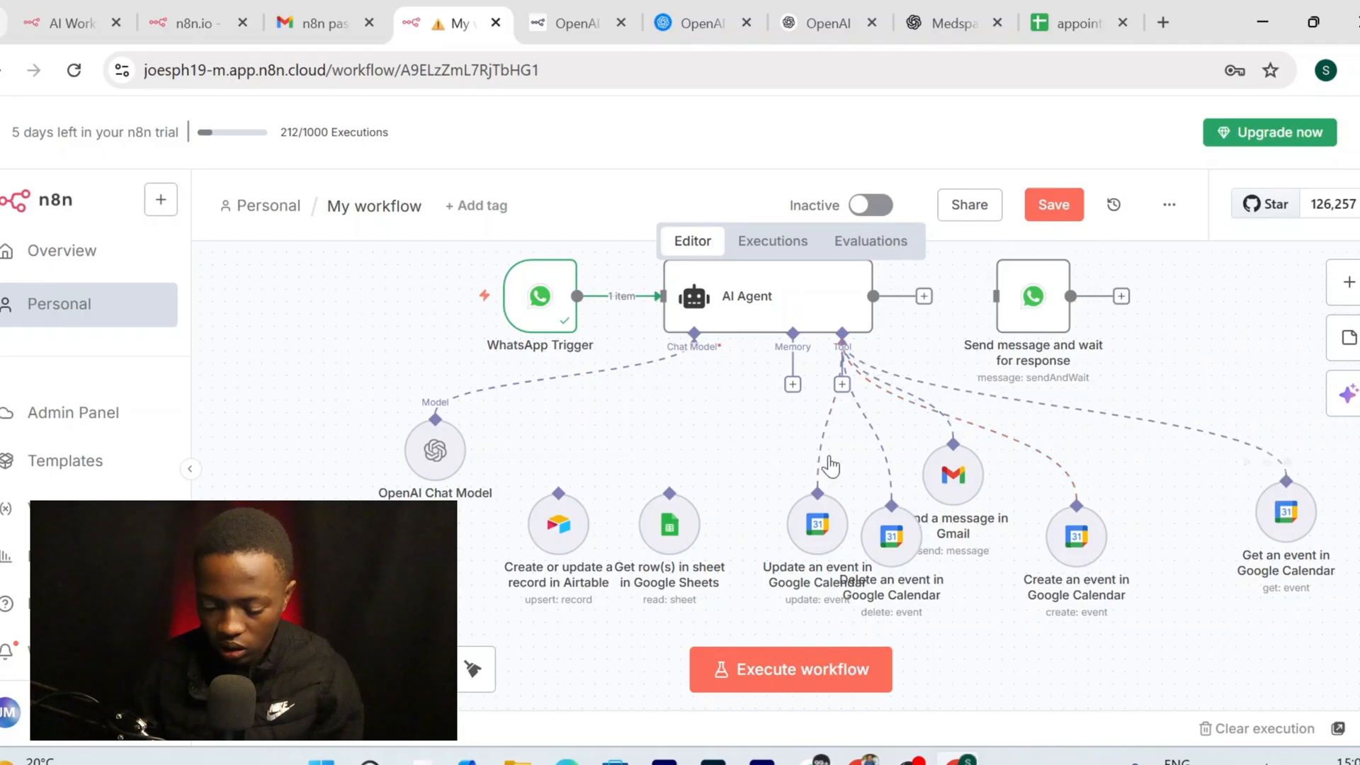
drag(844, 386, 577, 495)
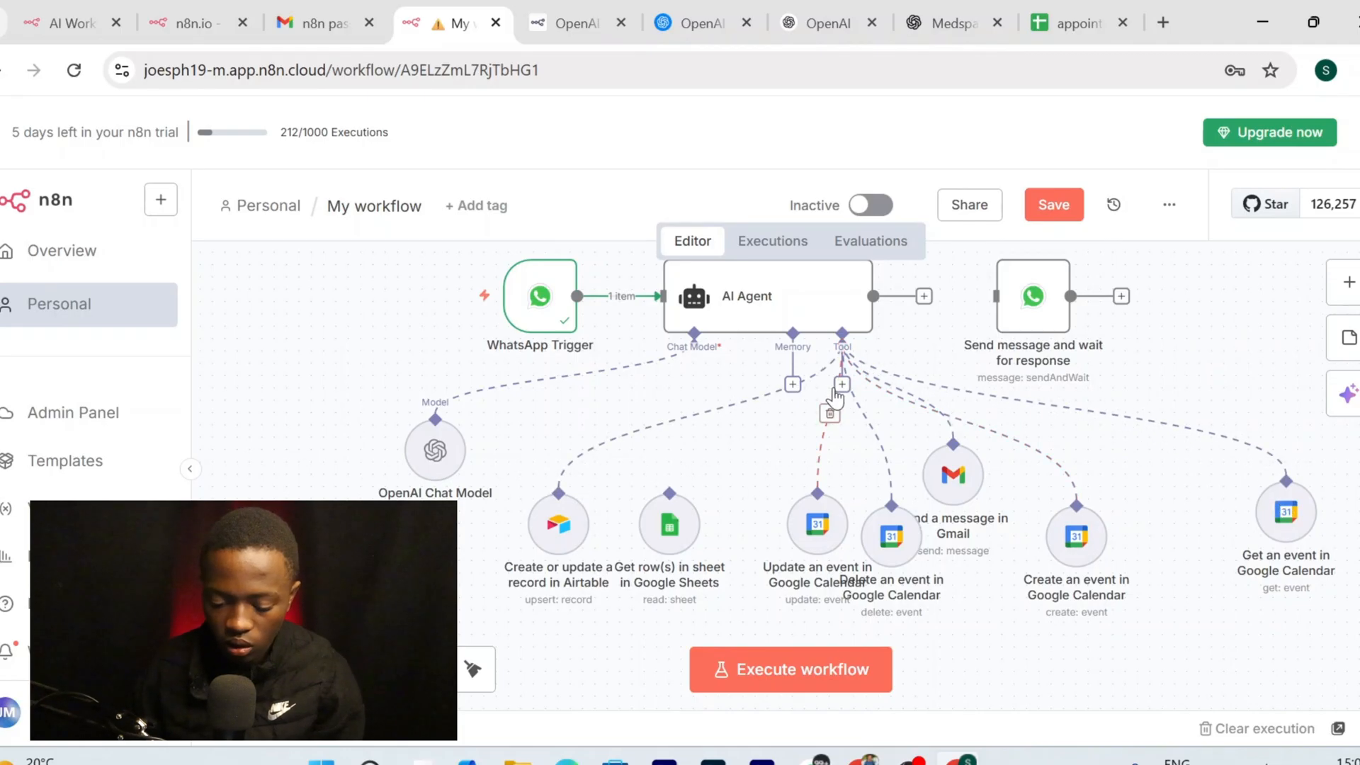
drag(841, 388, 697, 499)
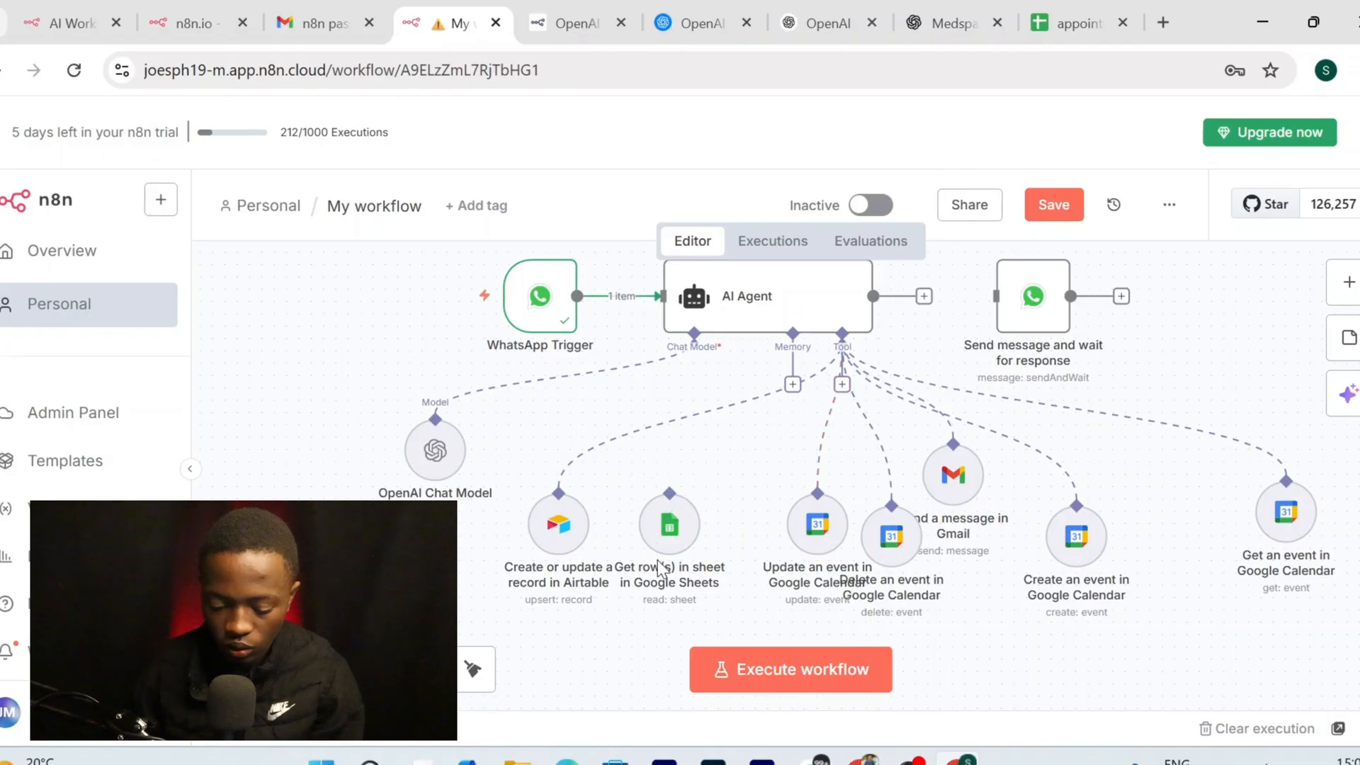
drag(842, 387, 673, 505)
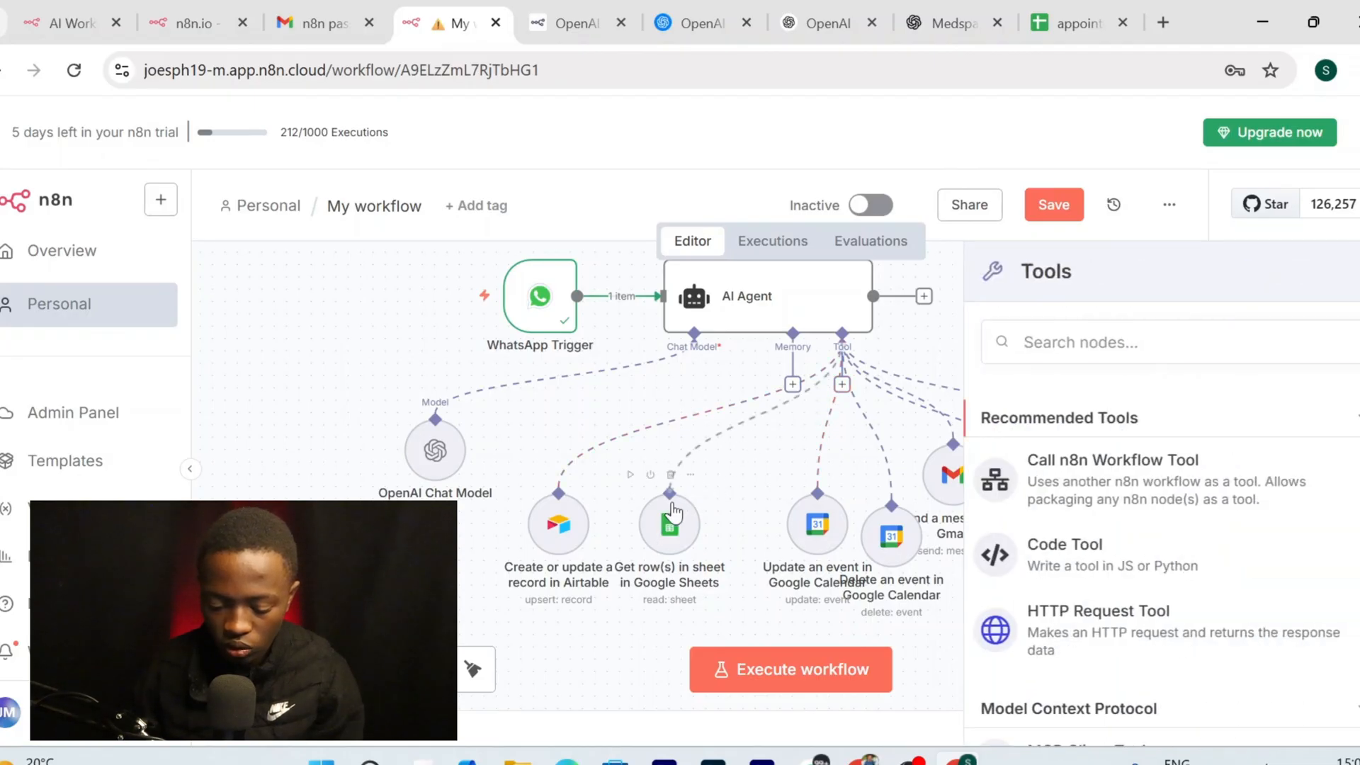
click(620, 647)
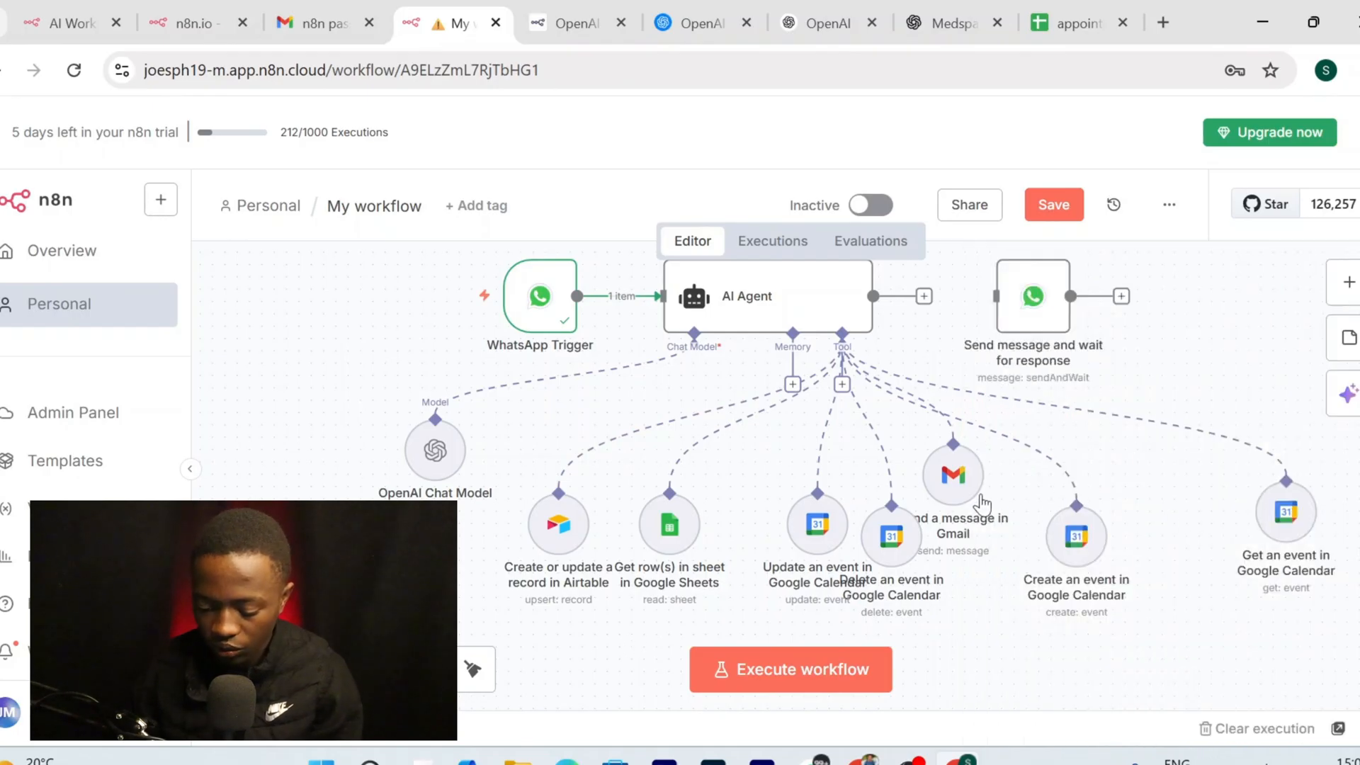
Spread out the Gmail, Calendar, Airtable and Sheets tool nodes and move the OpenAI Chat Model down-left
drag(949, 504, 716, 563)
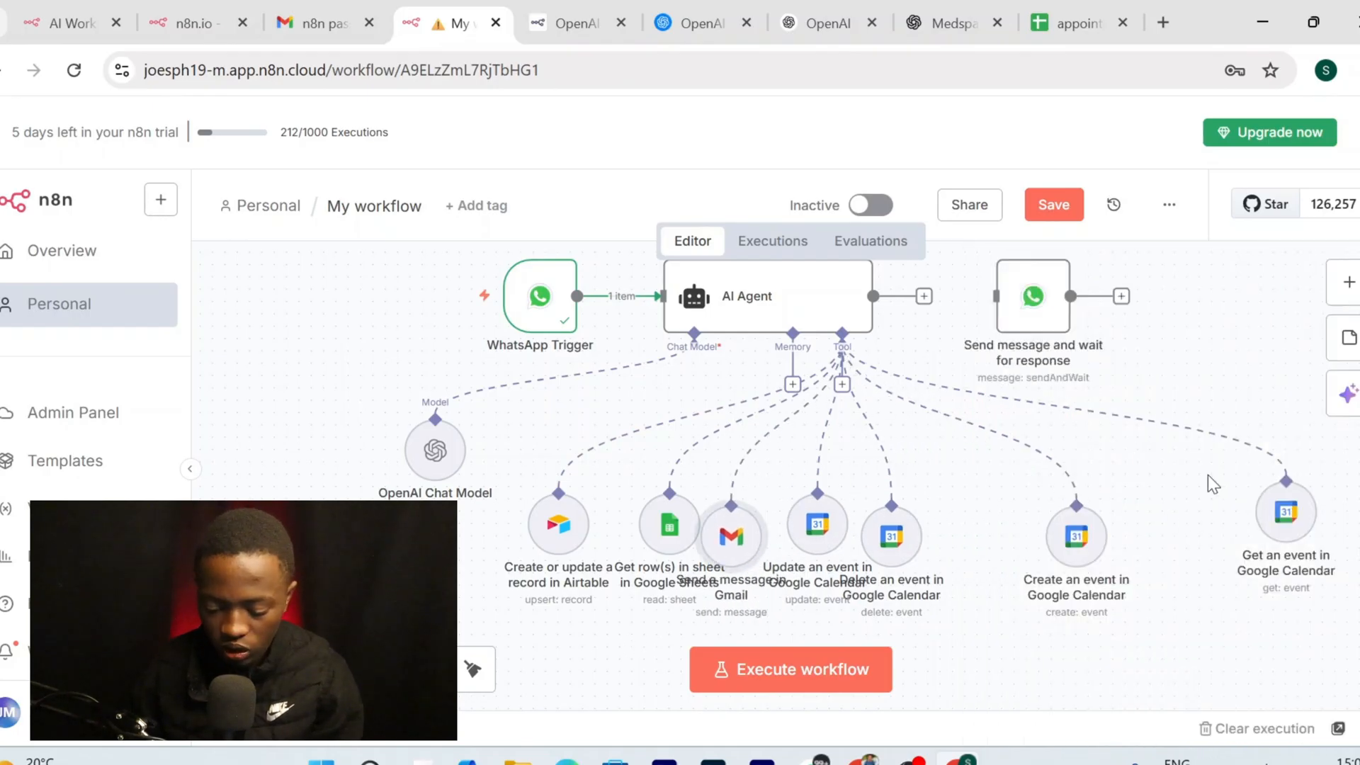
drag(1080, 549, 1155, 537)
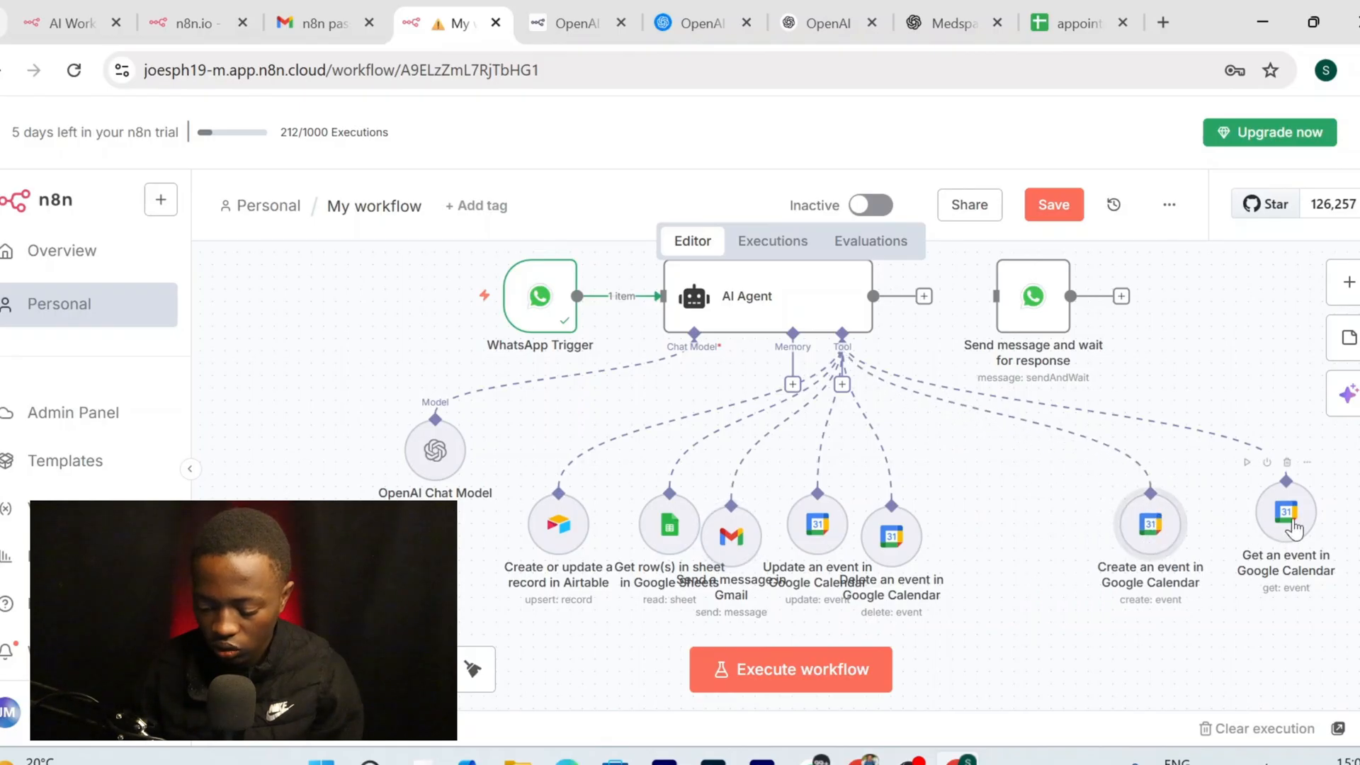
drag(1295, 528, 1307, 541)
drag(896, 549, 1032, 532)
drag(826, 545, 920, 532)
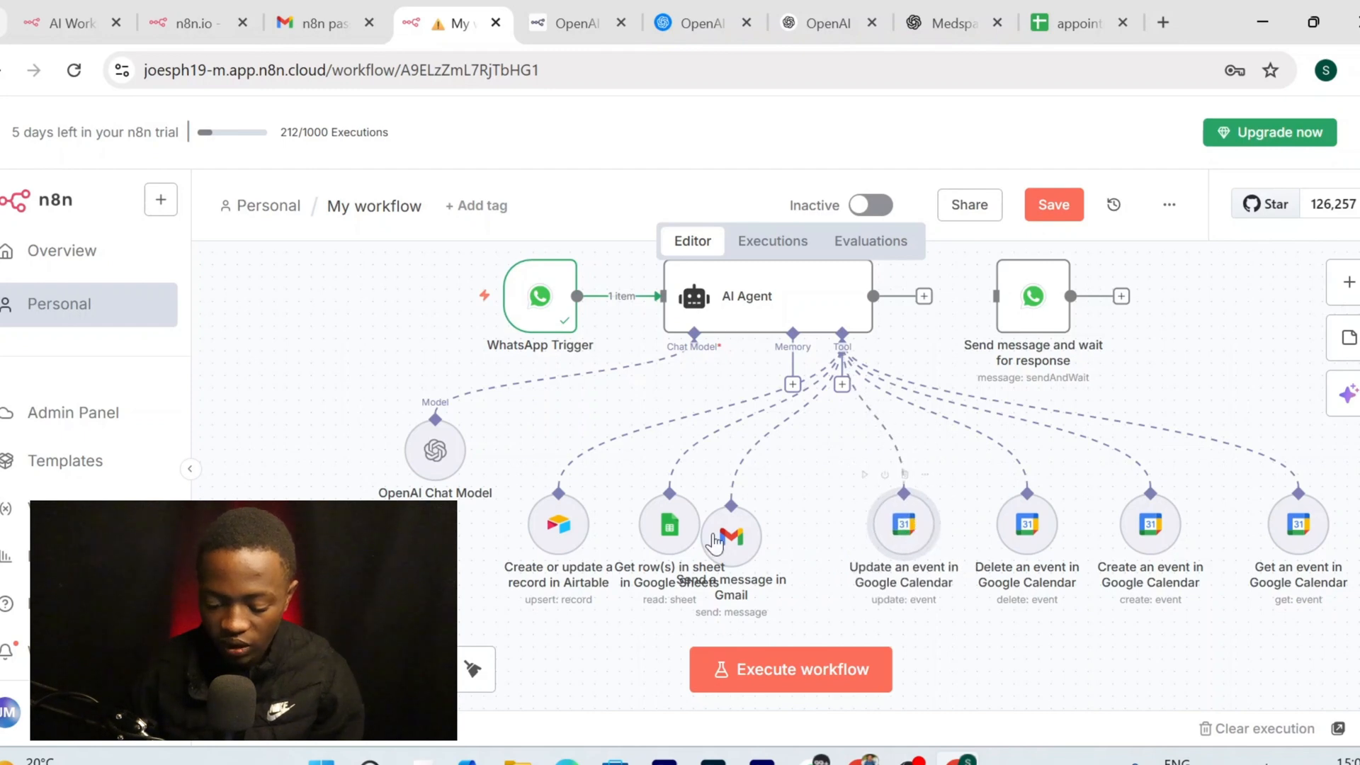
drag(733, 539, 785, 521)
drag(553, 533, 503, 545)
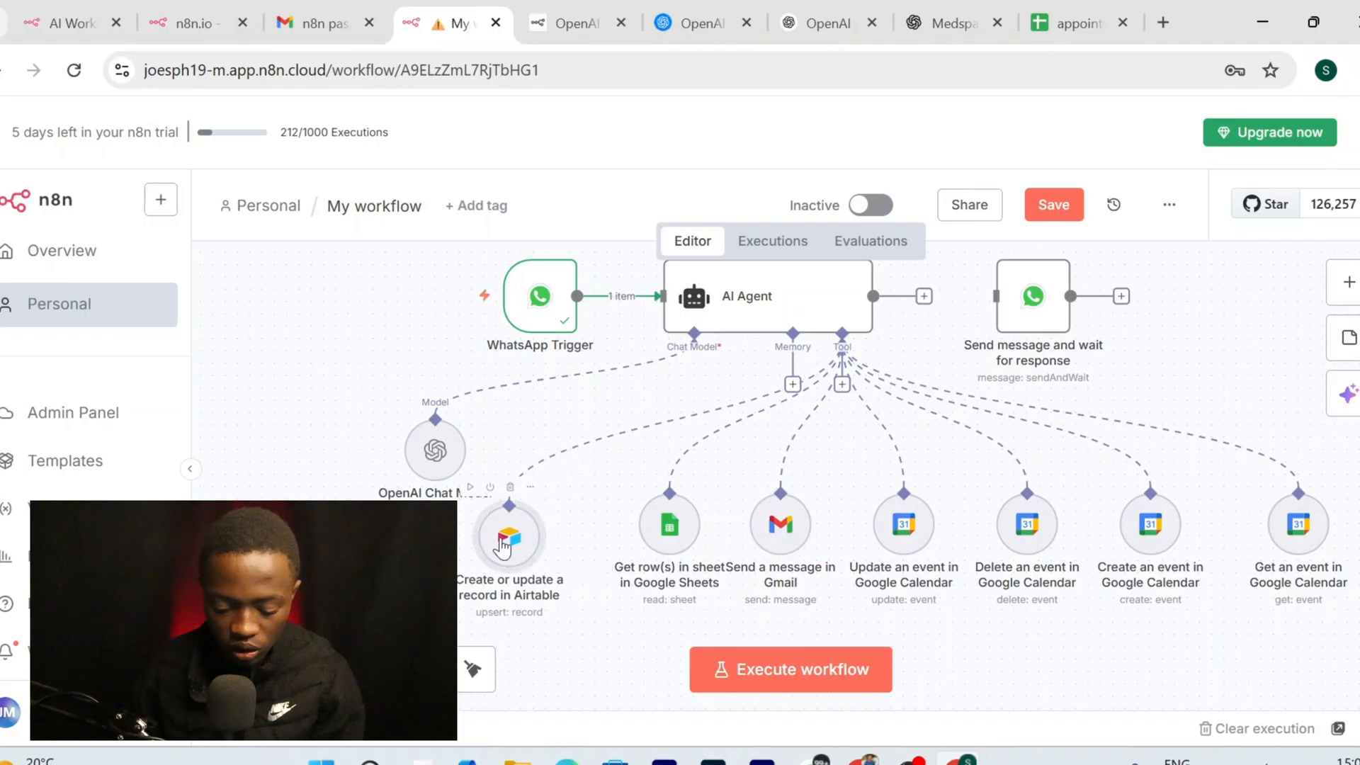
mouse_move(676, 543)
mouse_down()
mouse_move(656, 542)
mouse_move(676, 542)
mouse_up()
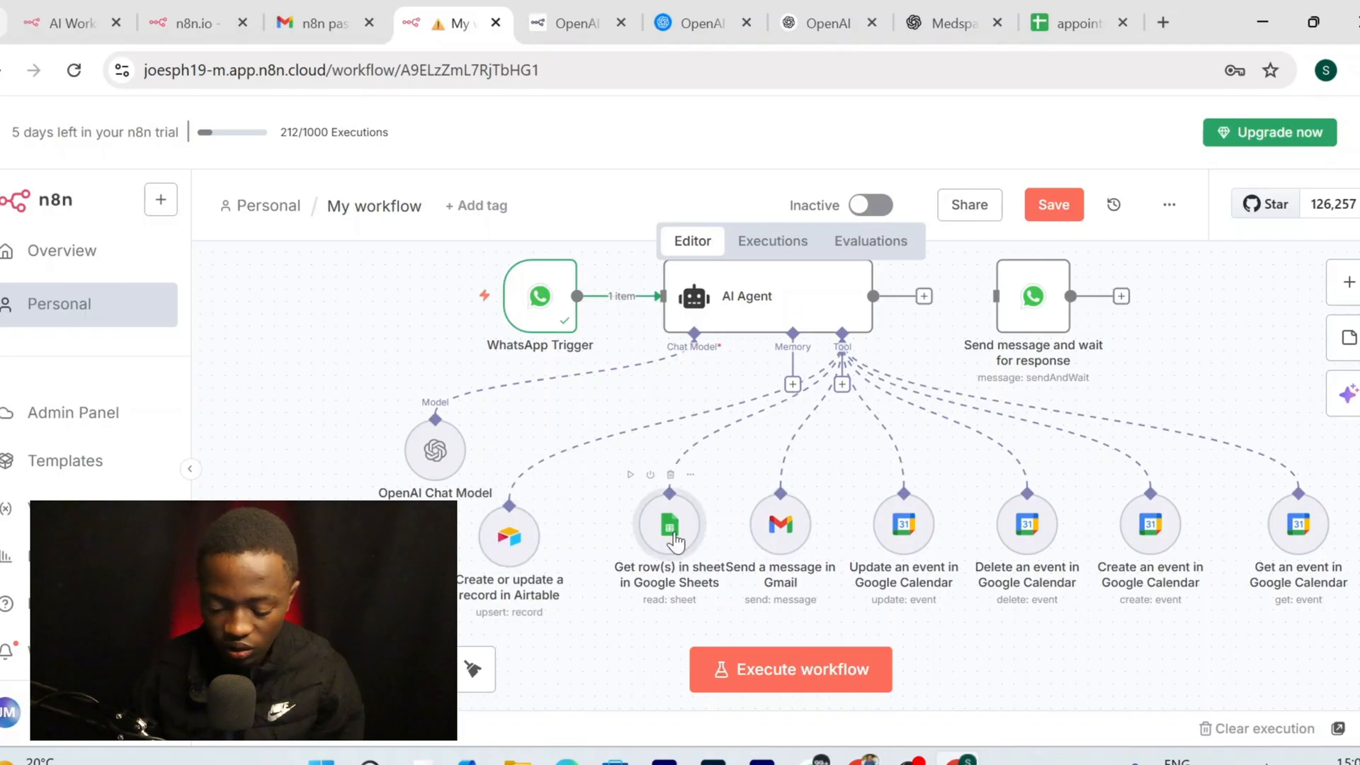
drag(508, 535, 544, 523)
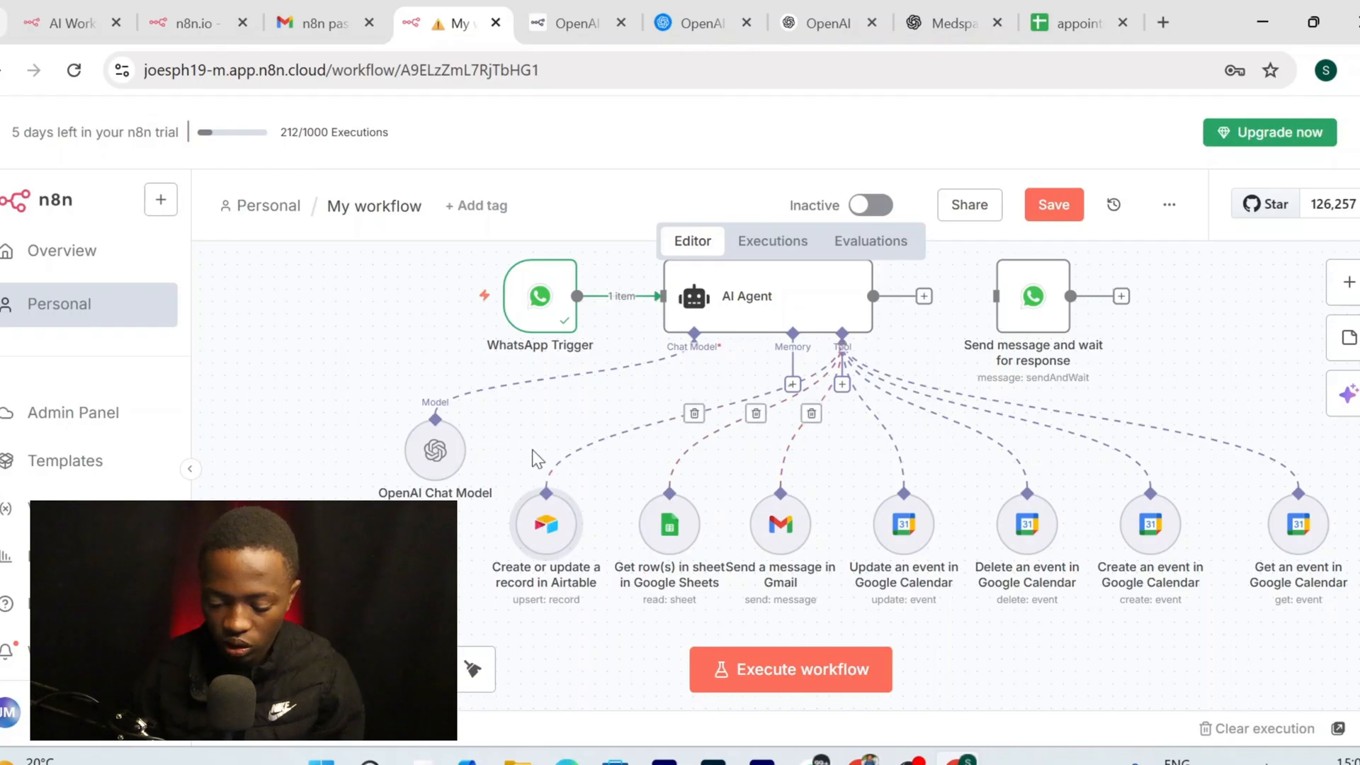
drag(435, 450, 300, 524)
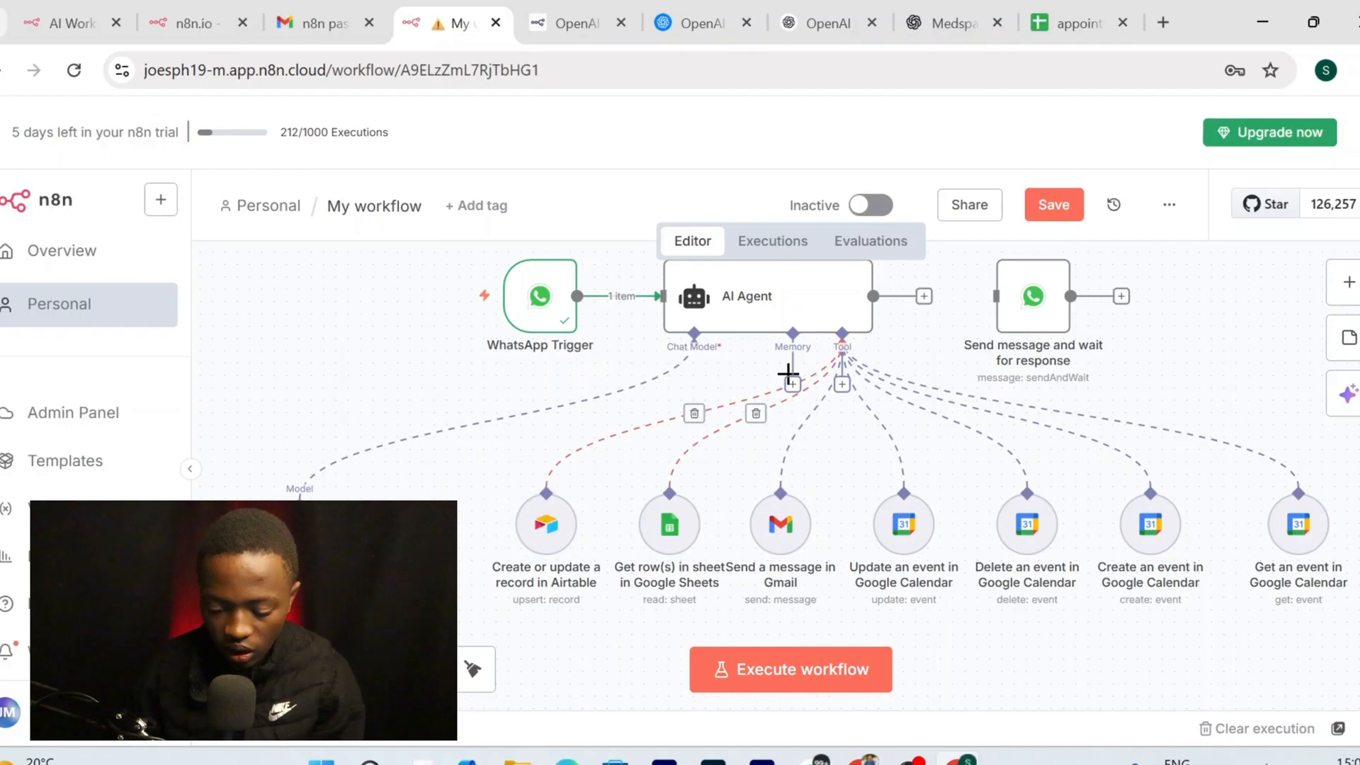
Add Simple Memory keyed by the trigger's phone_number_id with a 5-interaction context window
click(793, 385)
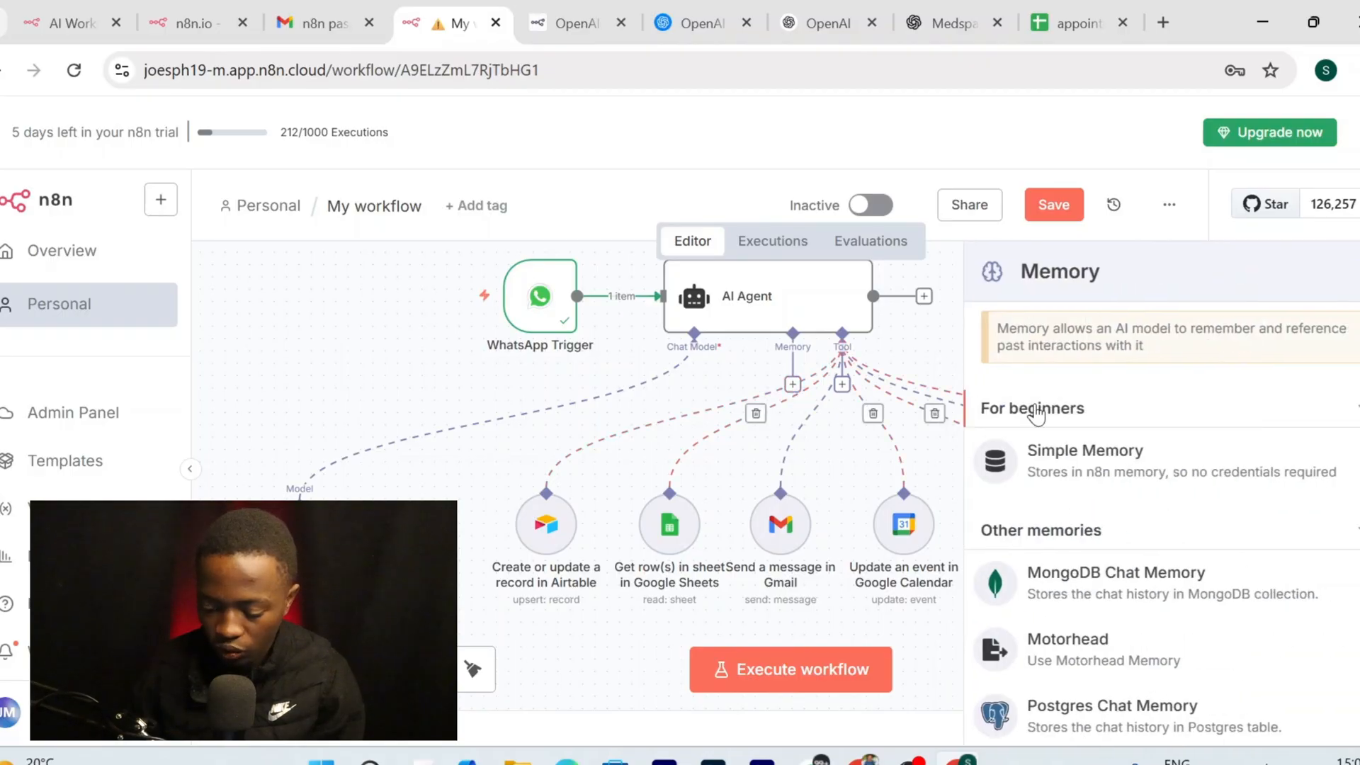
click(1085, 457)
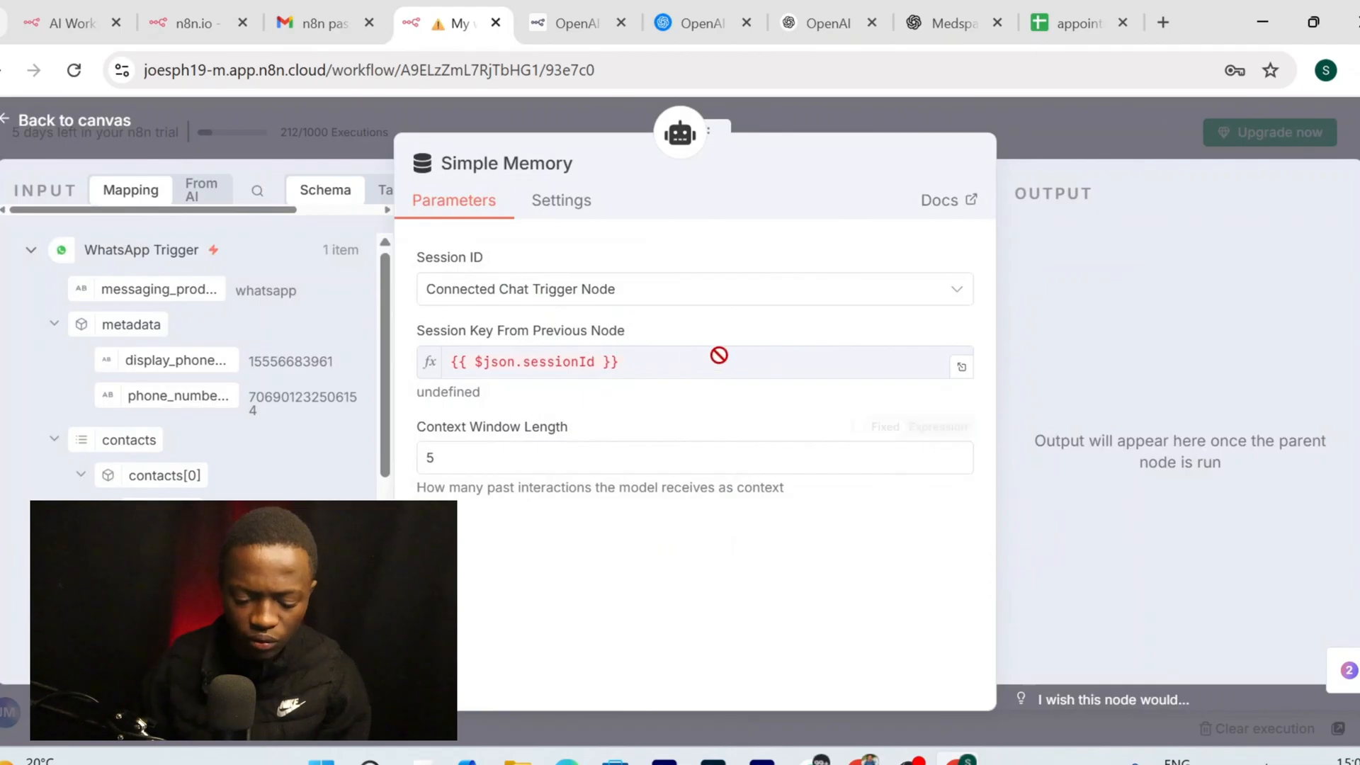
click(684, 288)
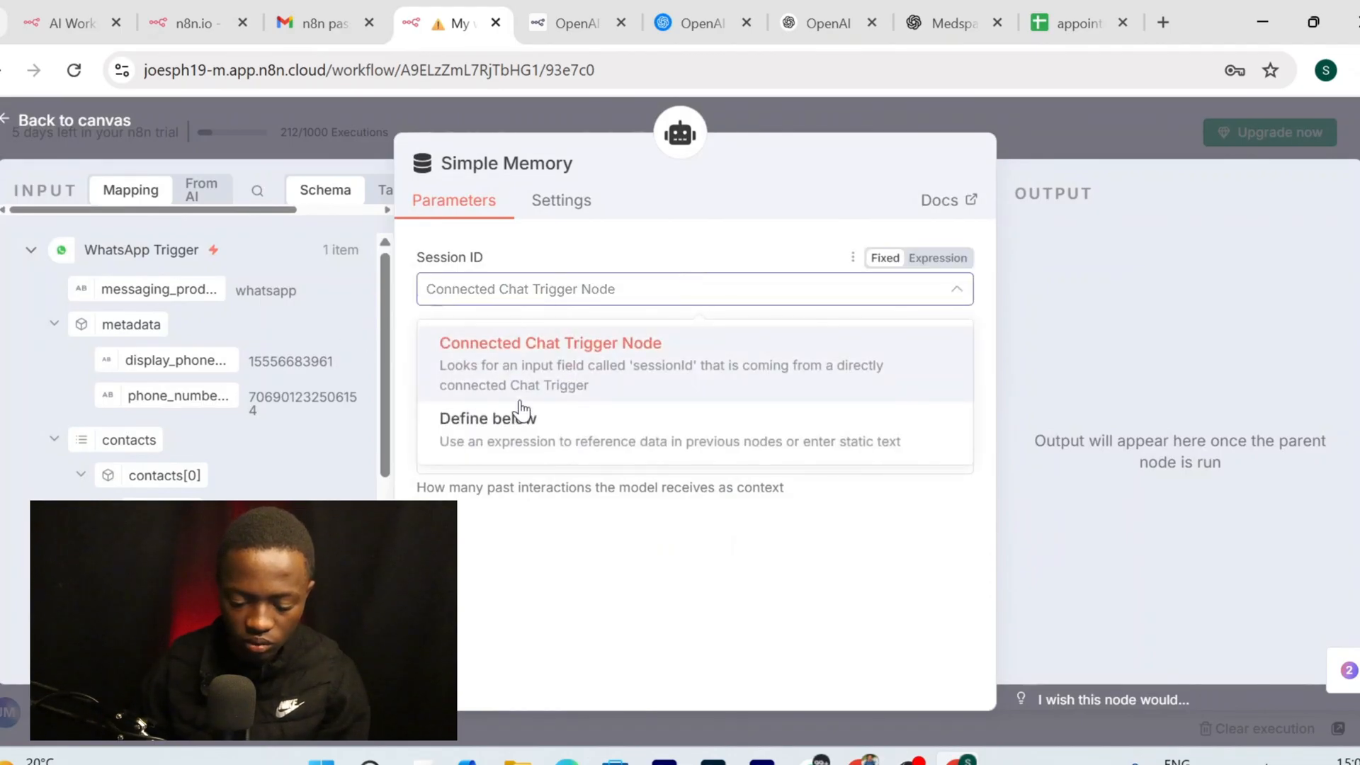
click(532, 445)
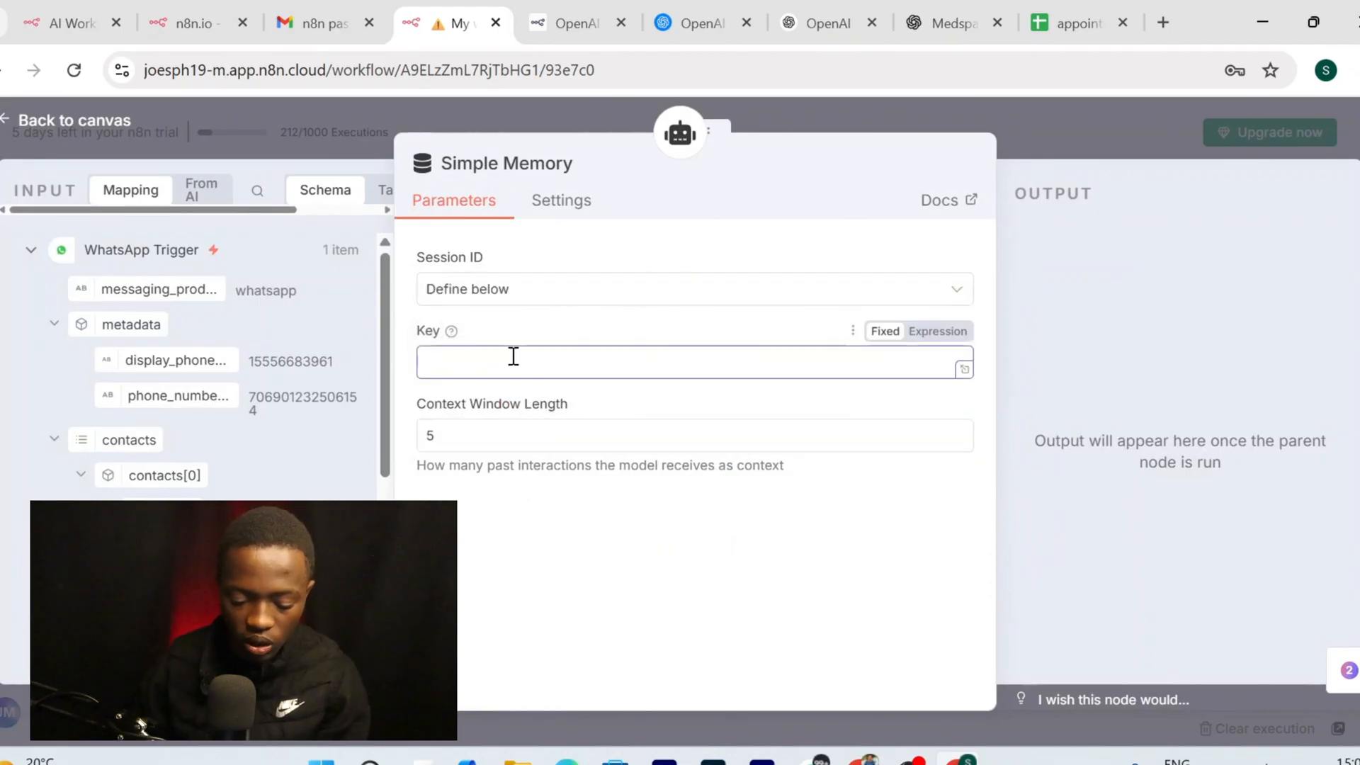
scroll(162, 298, down, 2)
drag(161, 298, 476, 364)
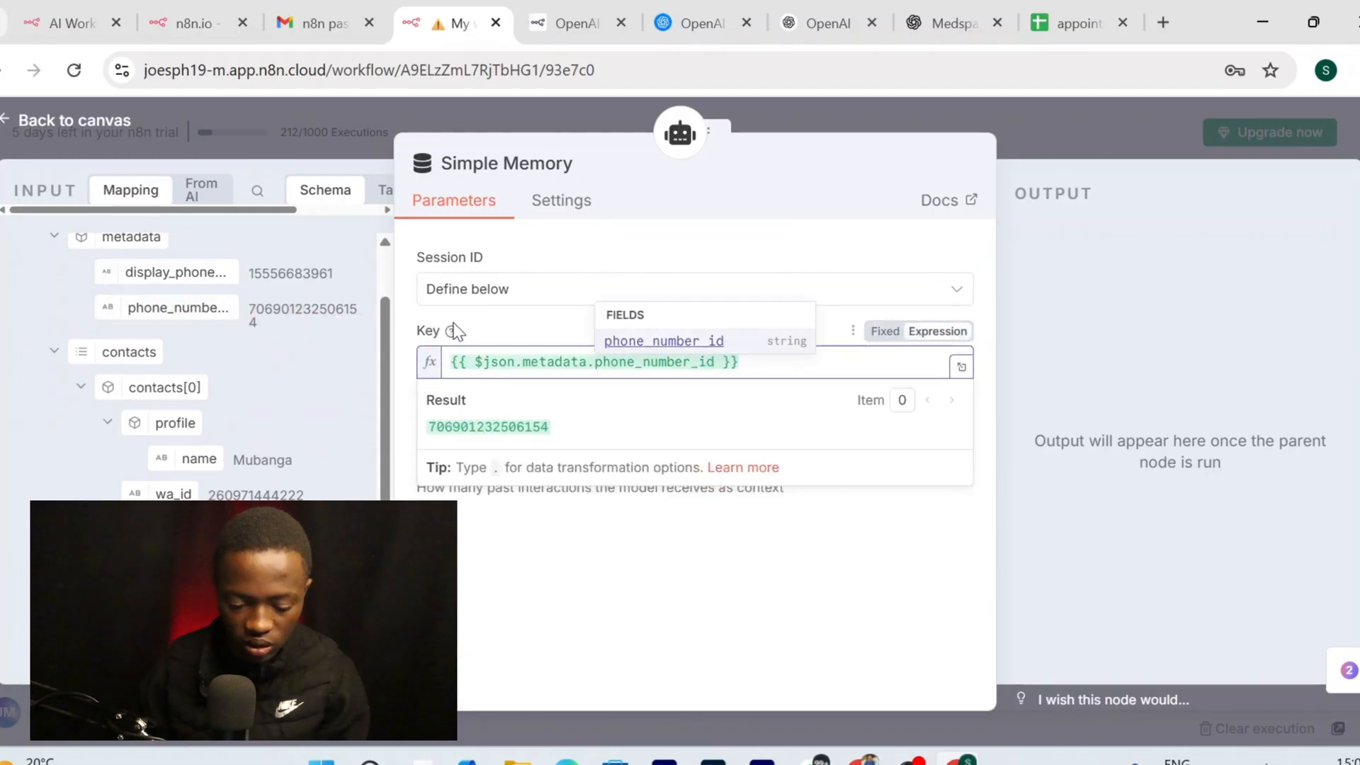
click(525, 517)
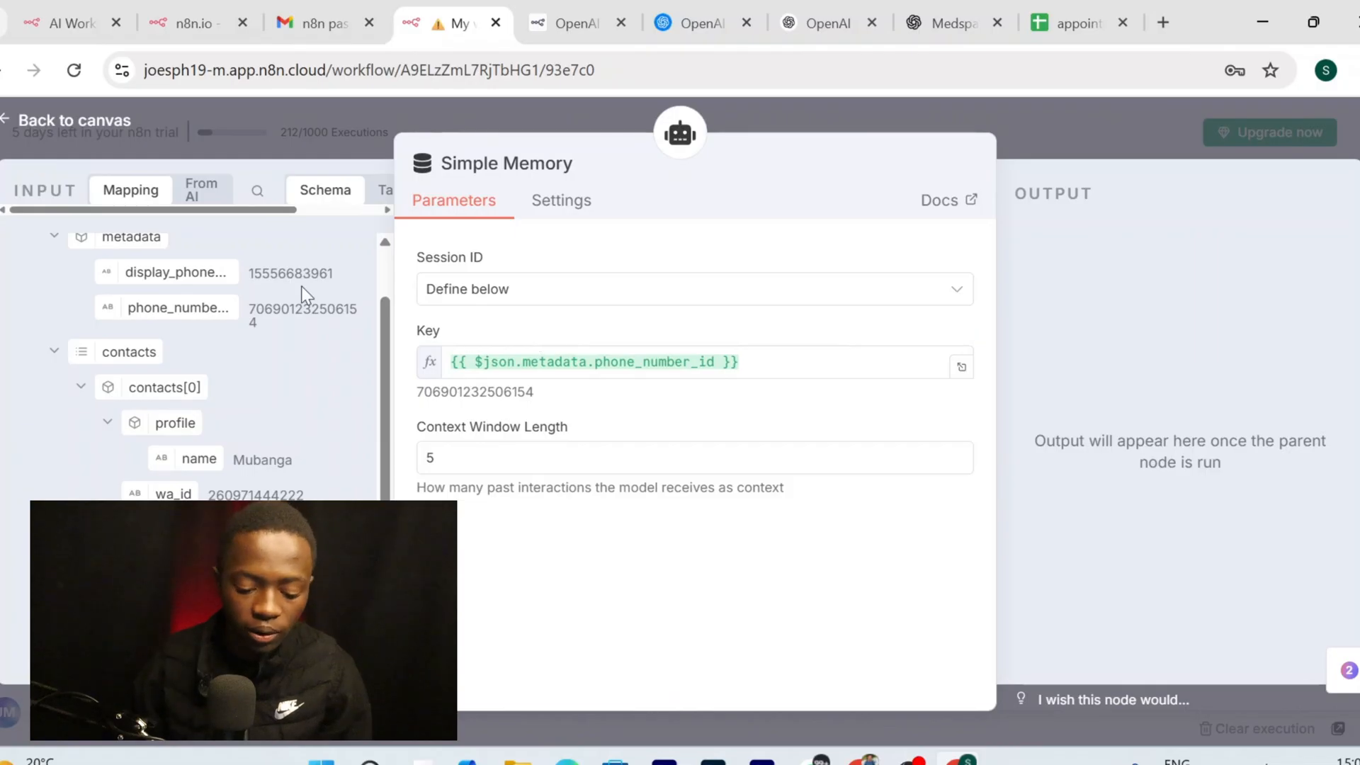
click(82, 121)
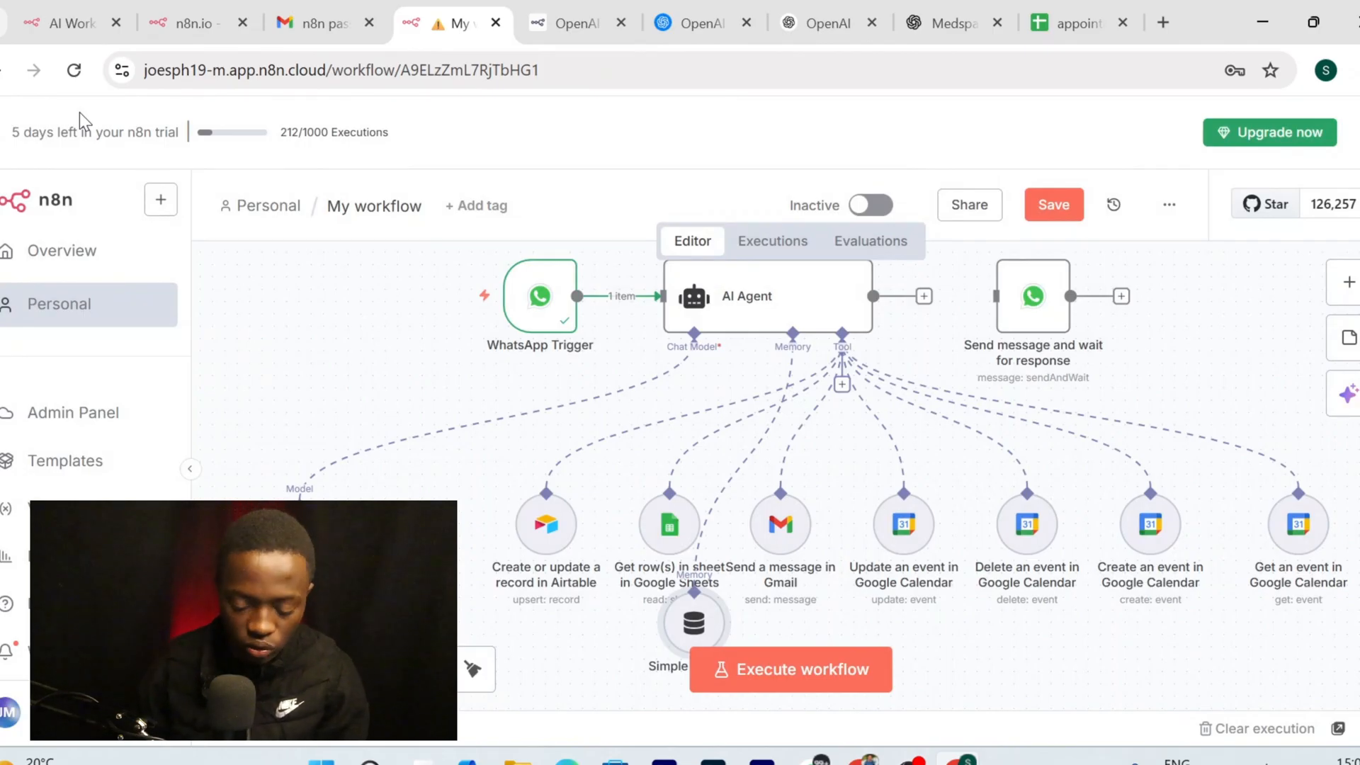
Move the Simple Memory node left and save the workflow
mouse_move(696, 638)
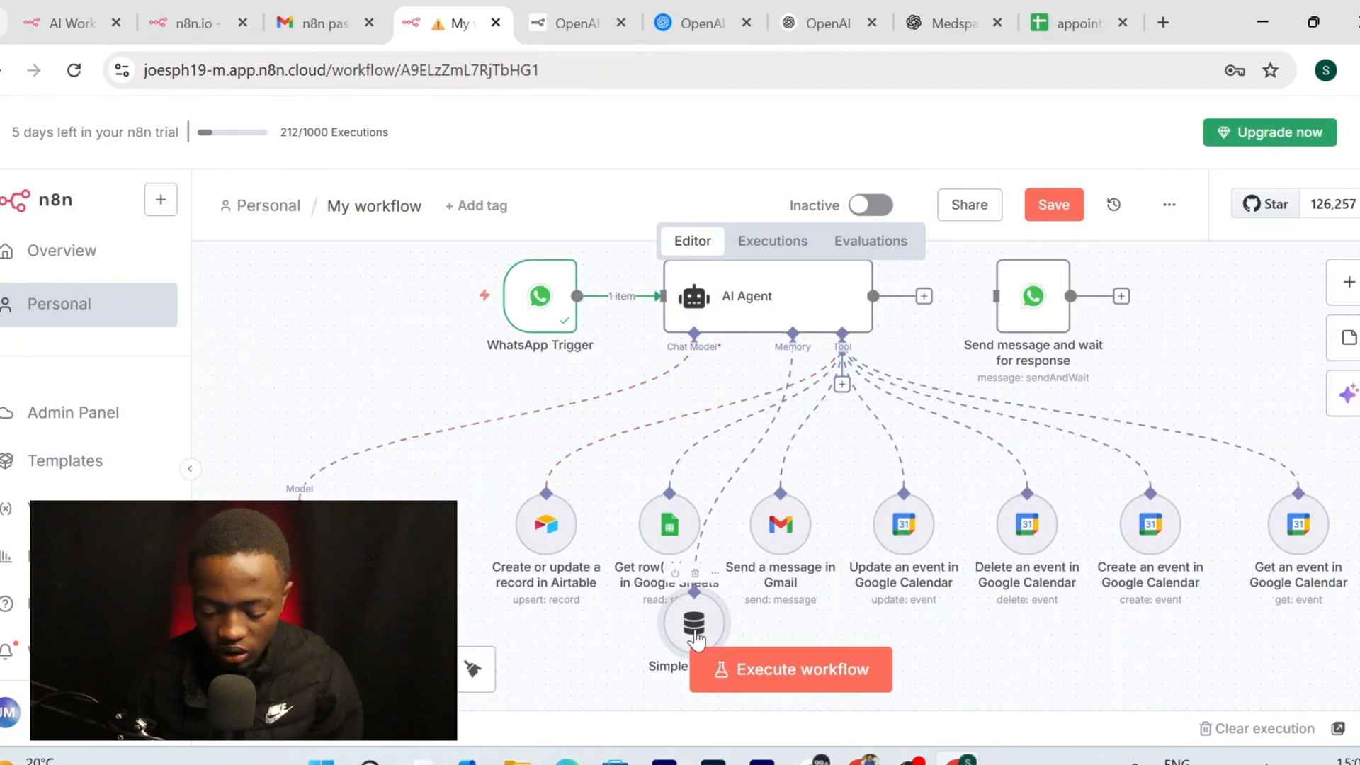
drag(696, 638, 425, 553)
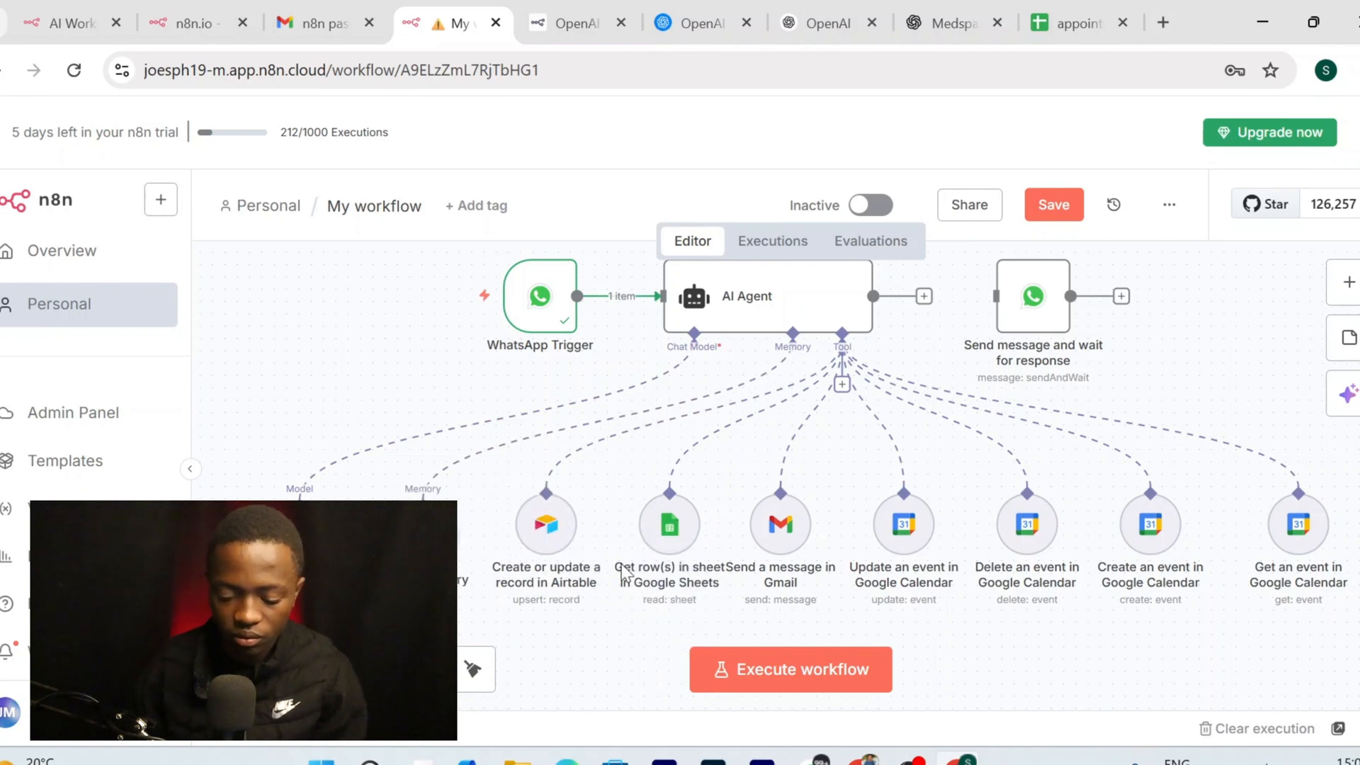
scroll(622, 564, up, 2)
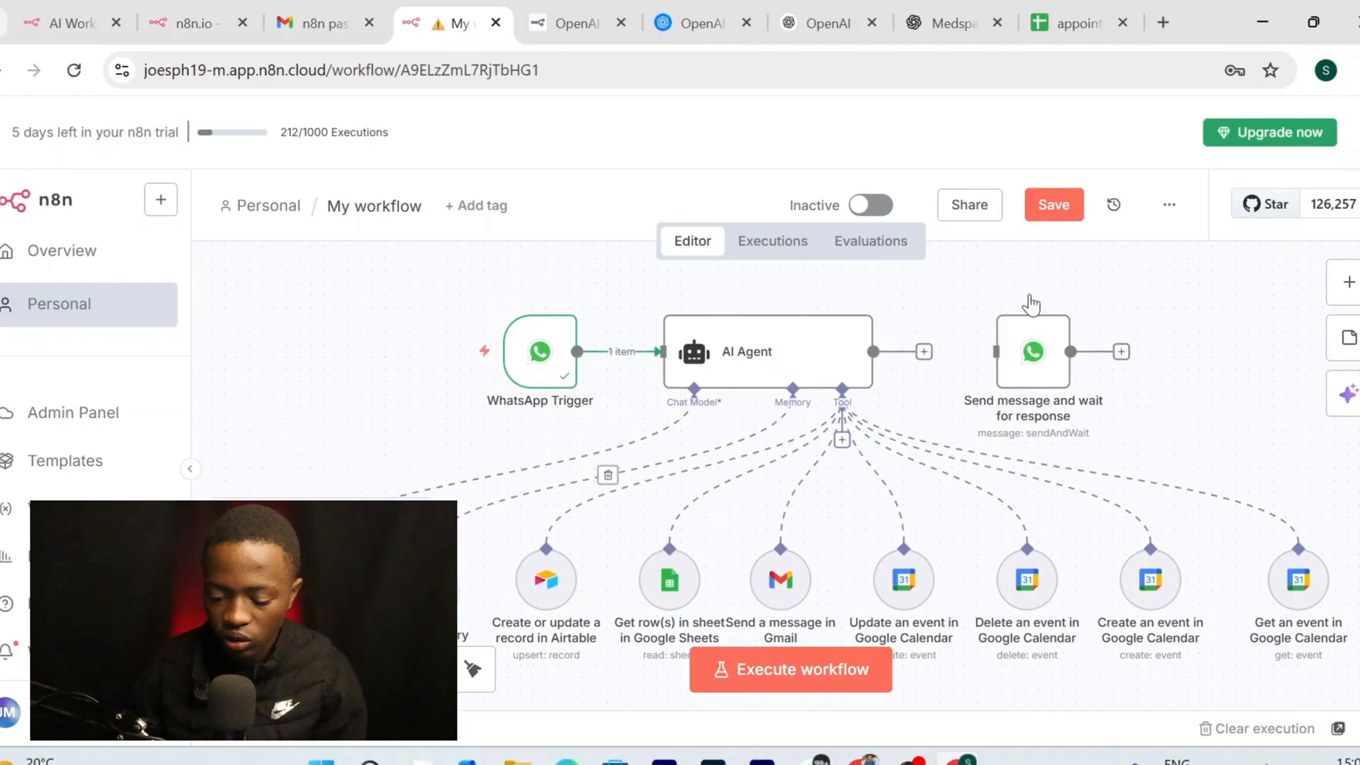
click(1055, 213)
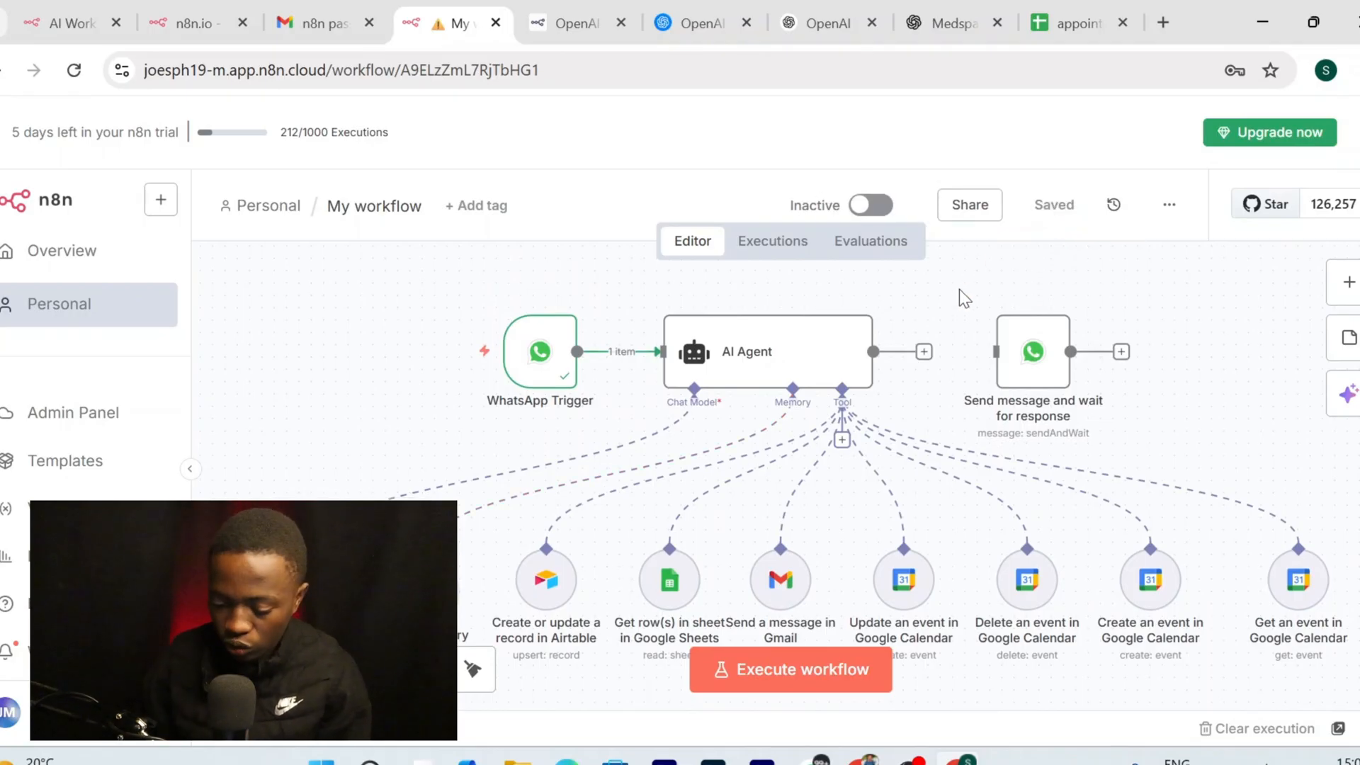
Link the AI Agent output to Send message and wait for response, save, and place Message a model above
drag(926, 352, 996, 352)
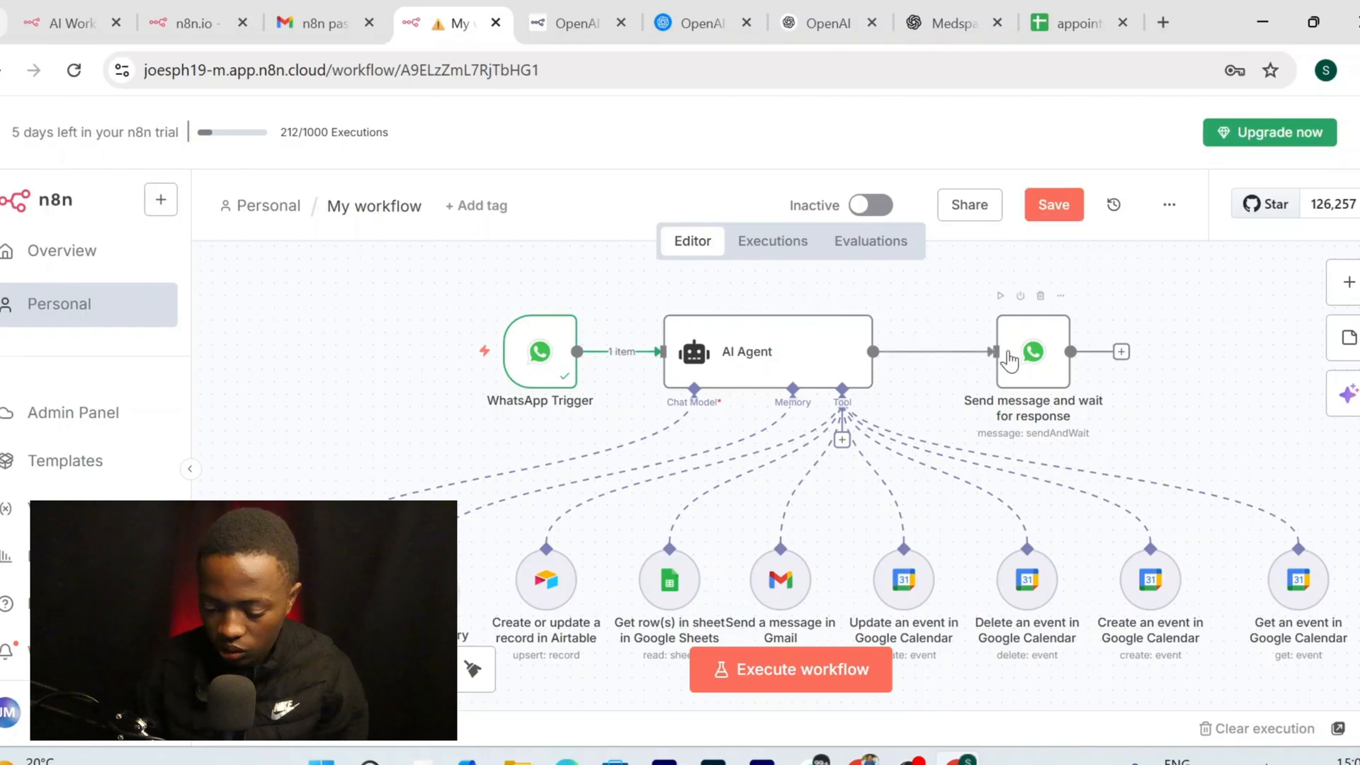
scroll(965, 321, up, 1)
click(1033, 207)
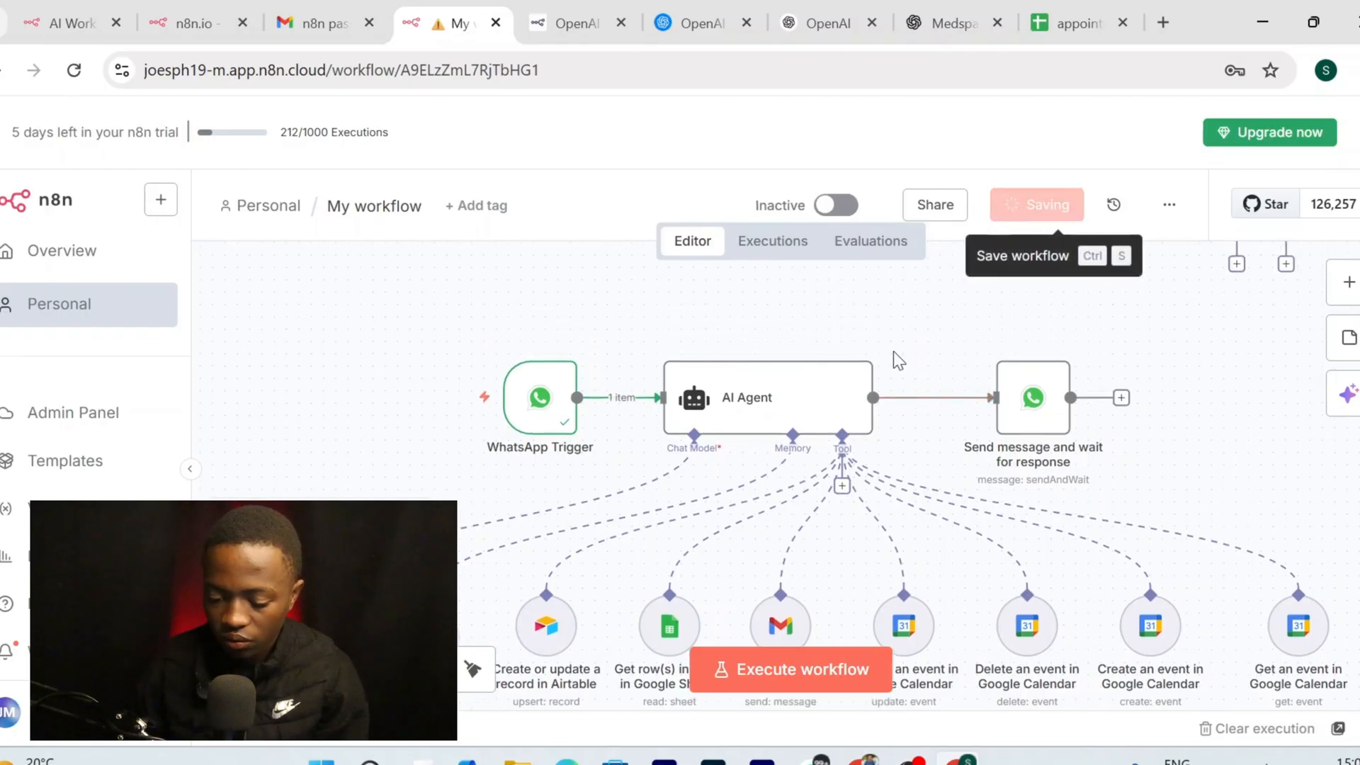
scroll(894, 351, up, 3)
drag(1205, 287, 805, 372)
scroll(805, 369, down, 1)
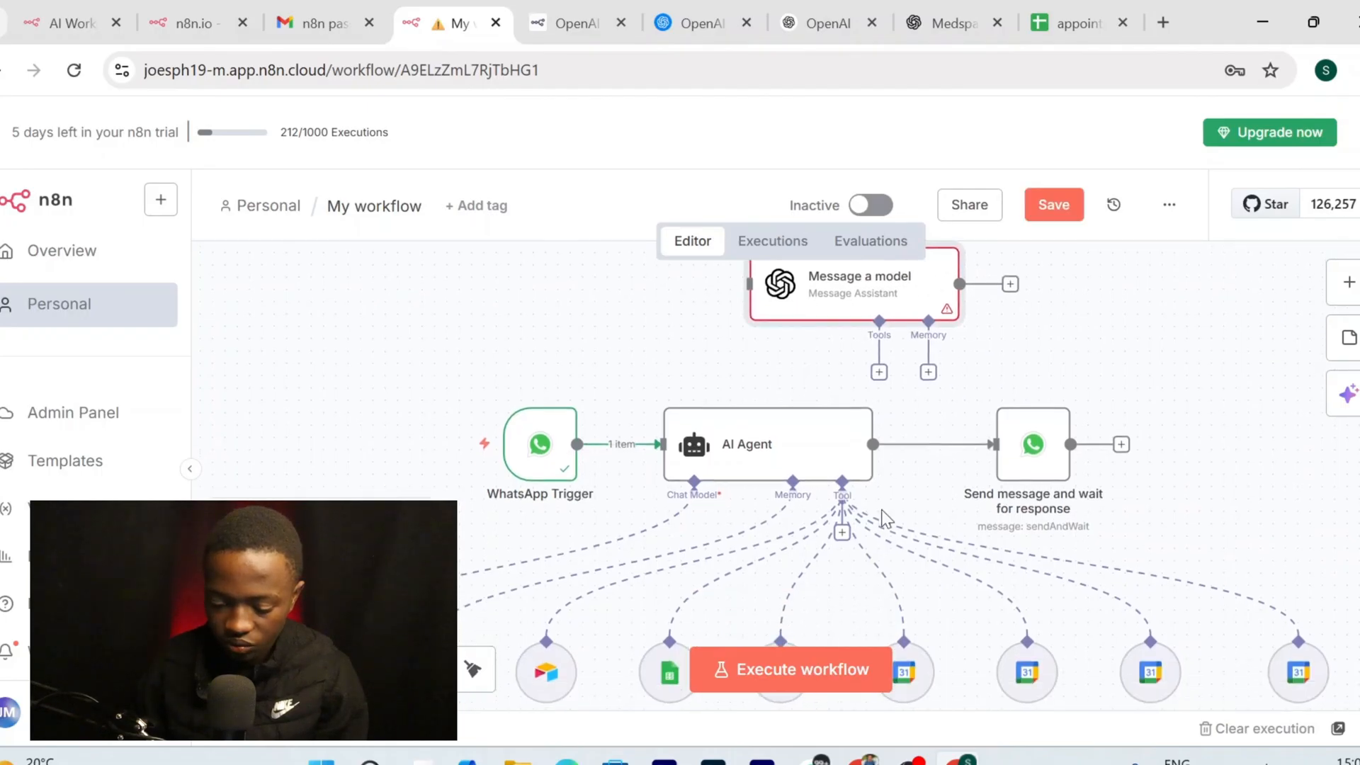
Test-run the workflow with a WhatsApp message; the reply step fails authorization
click(792, 681)
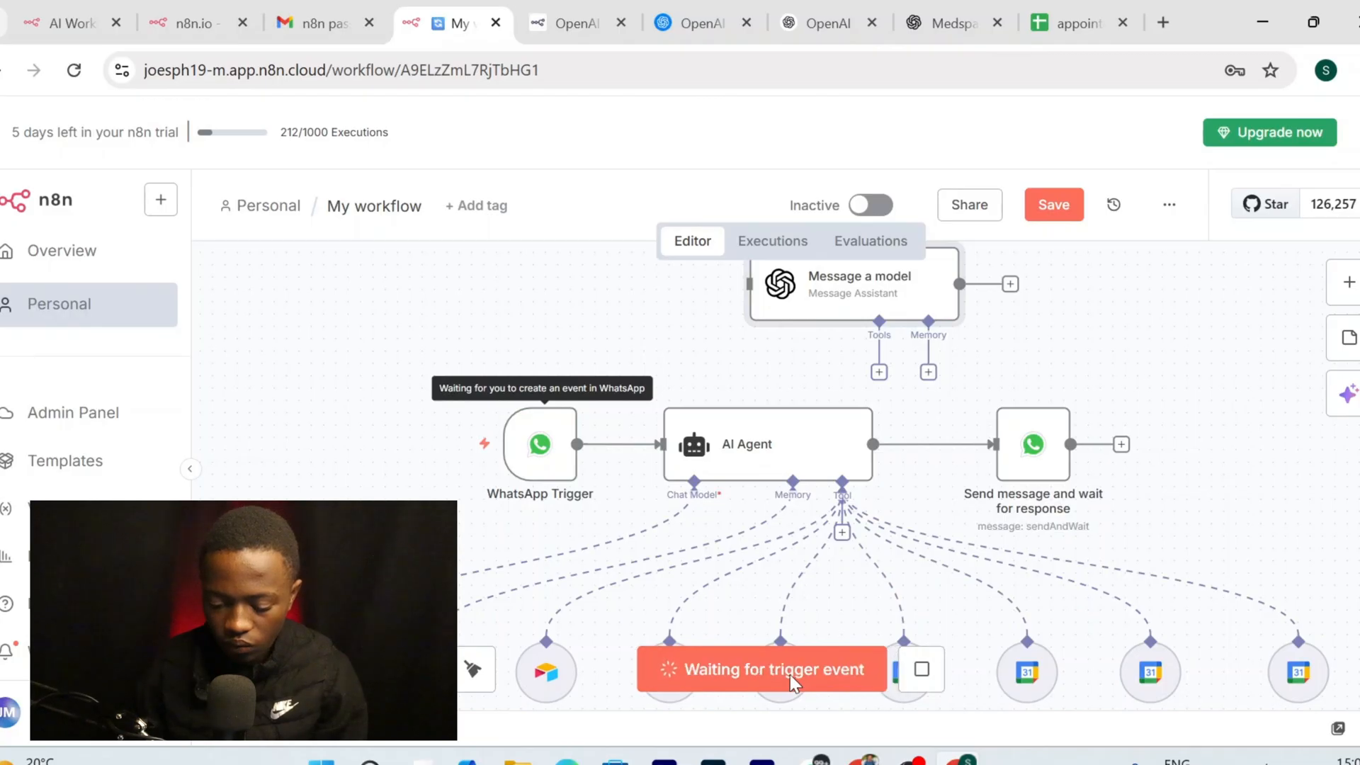
scroll(659, 627, down, 2)
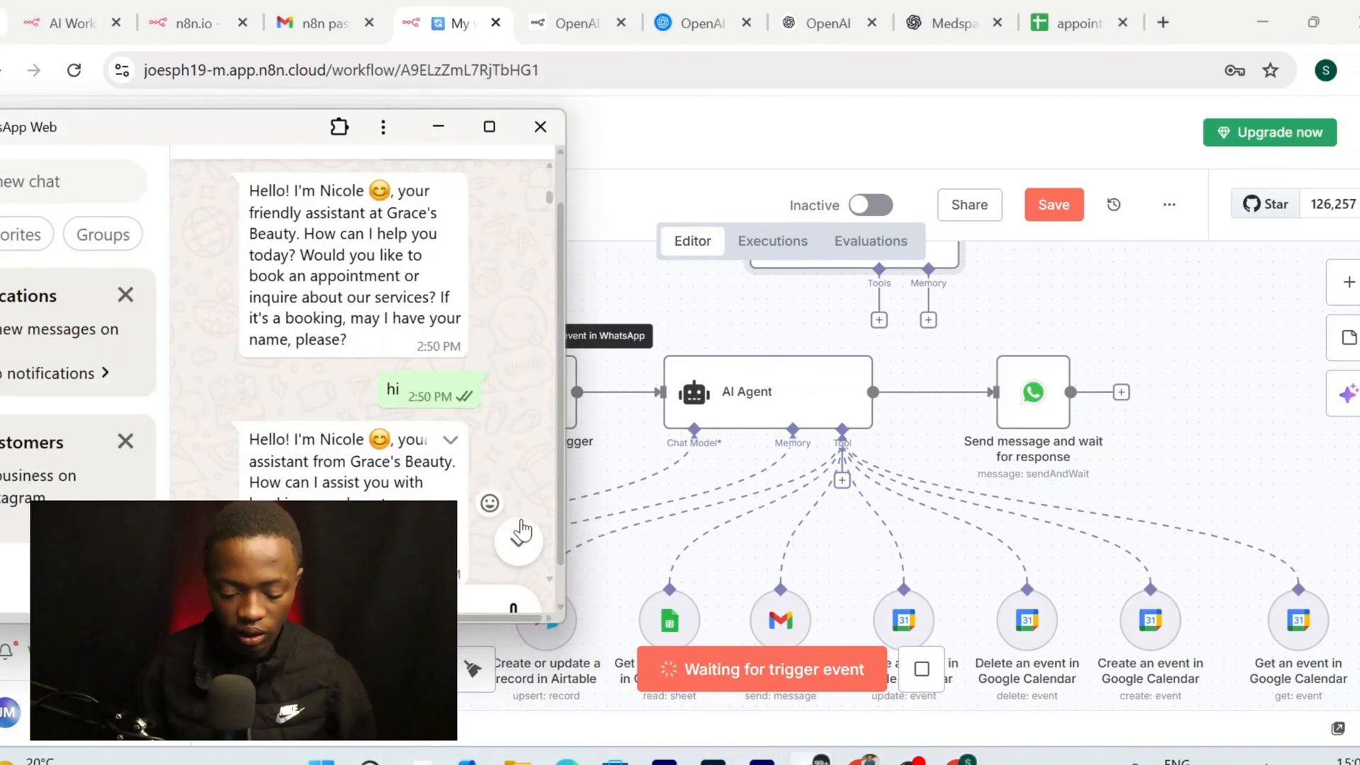
click(519, 542)
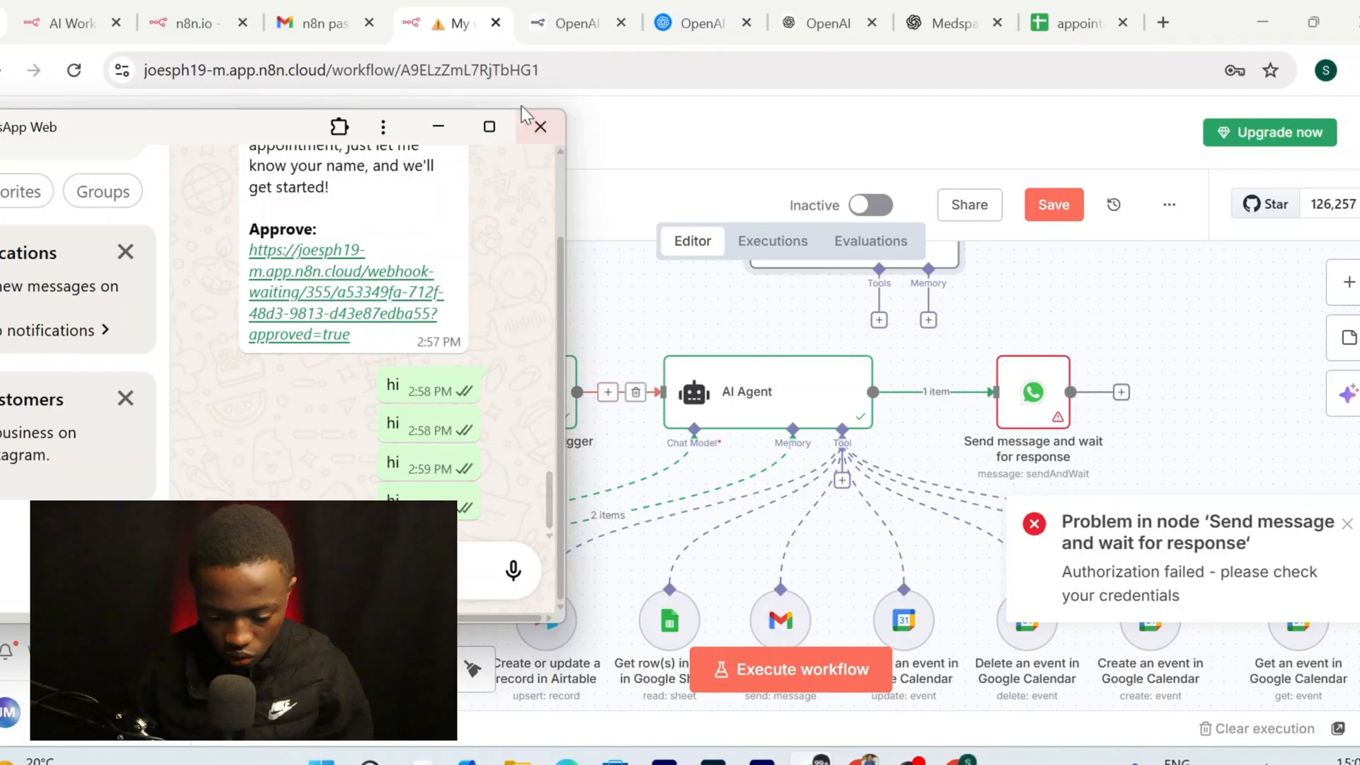
click(439, 128)
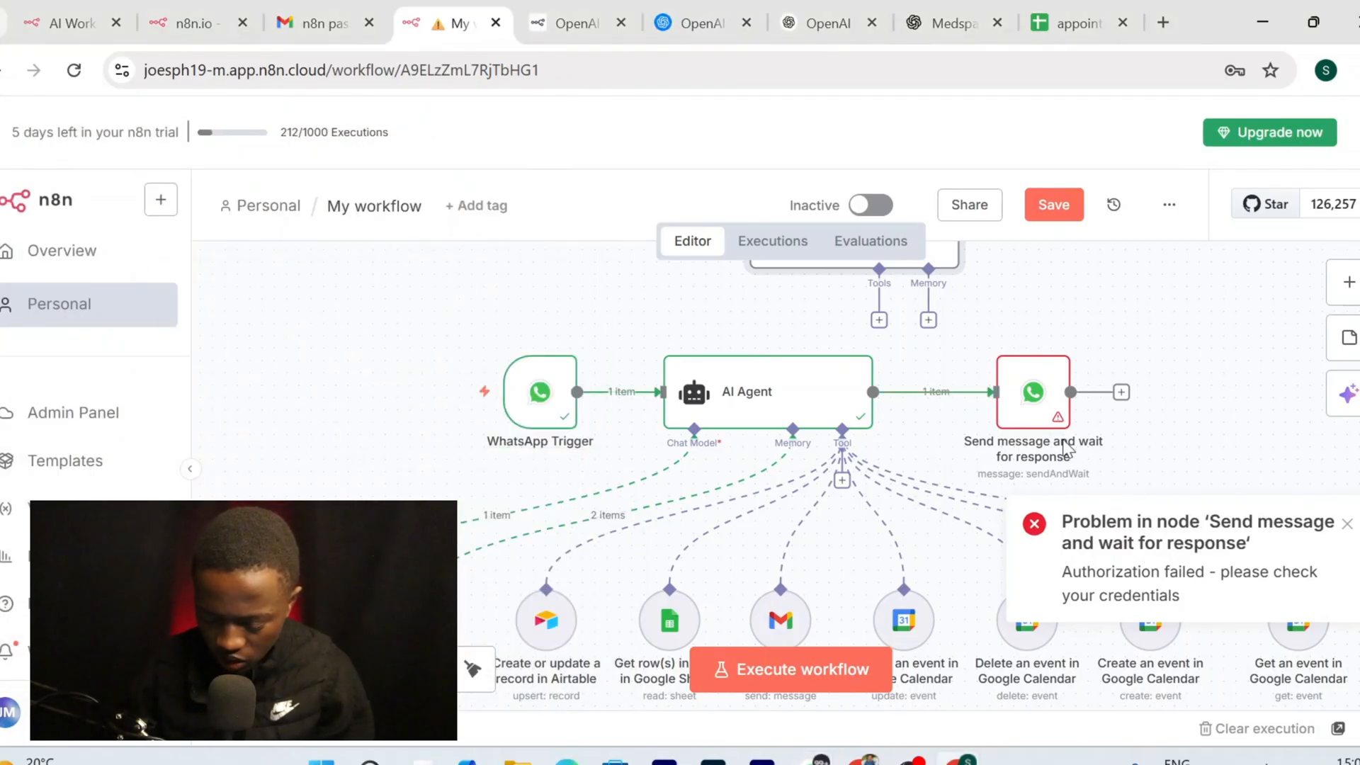
Start a new WhatsApp API credential, 'WhatsApp account 2', on the Send message node
double_click(1024, 404)
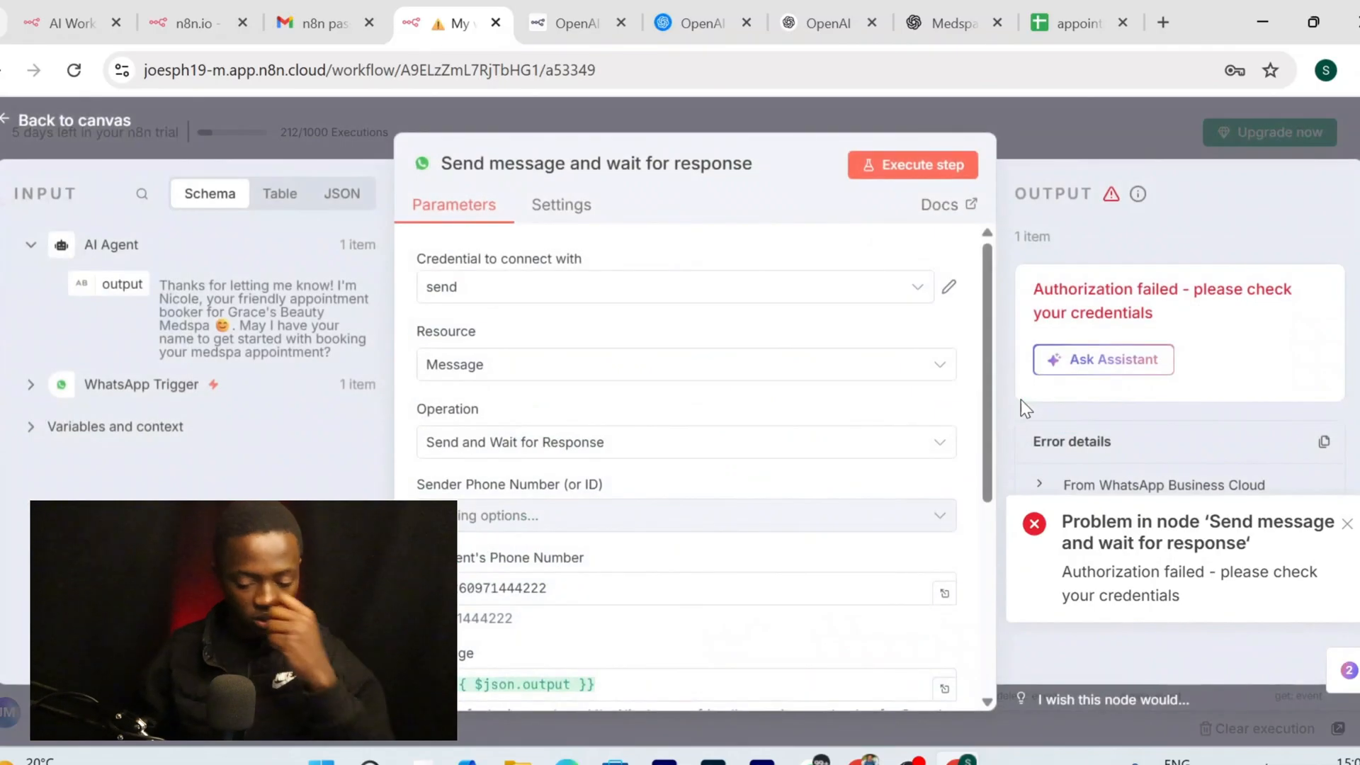
click(81, 122)
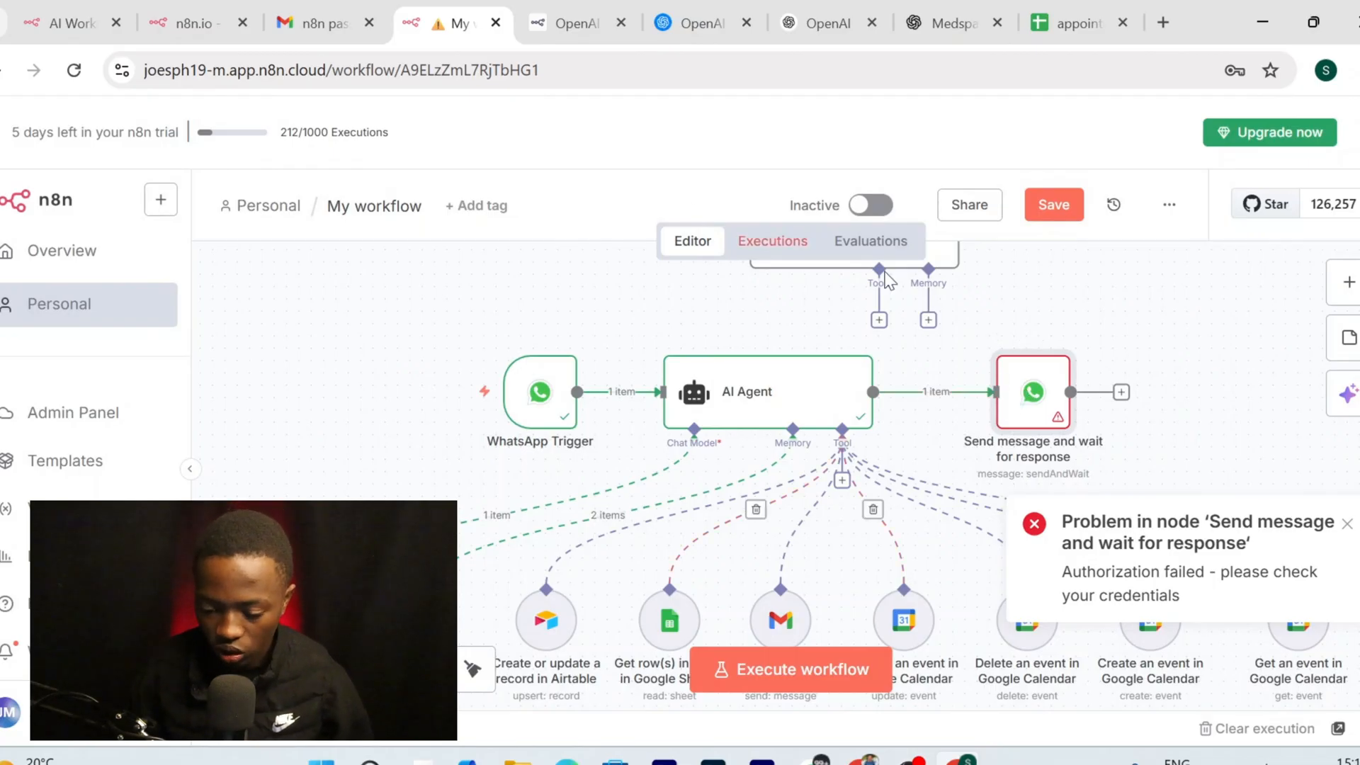
double_click(1038, 383)
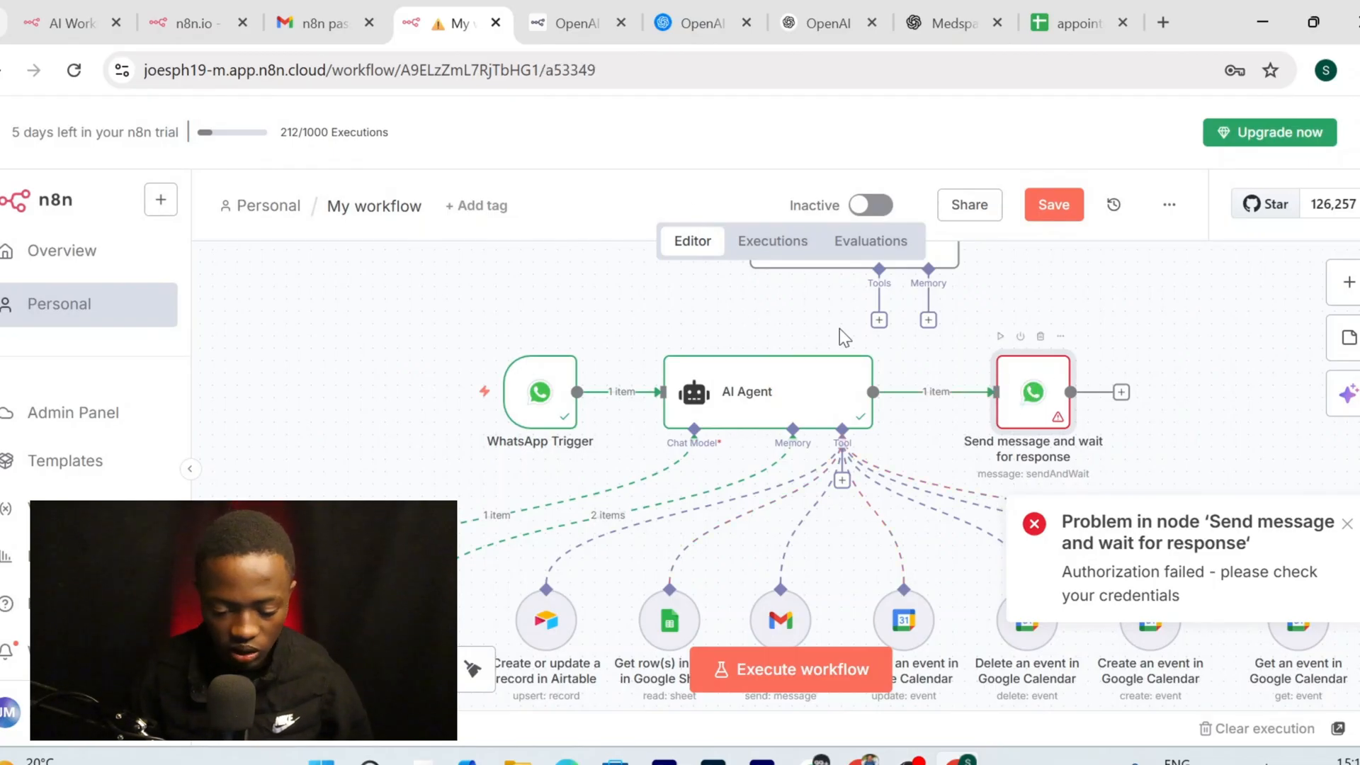
click(627, 300)
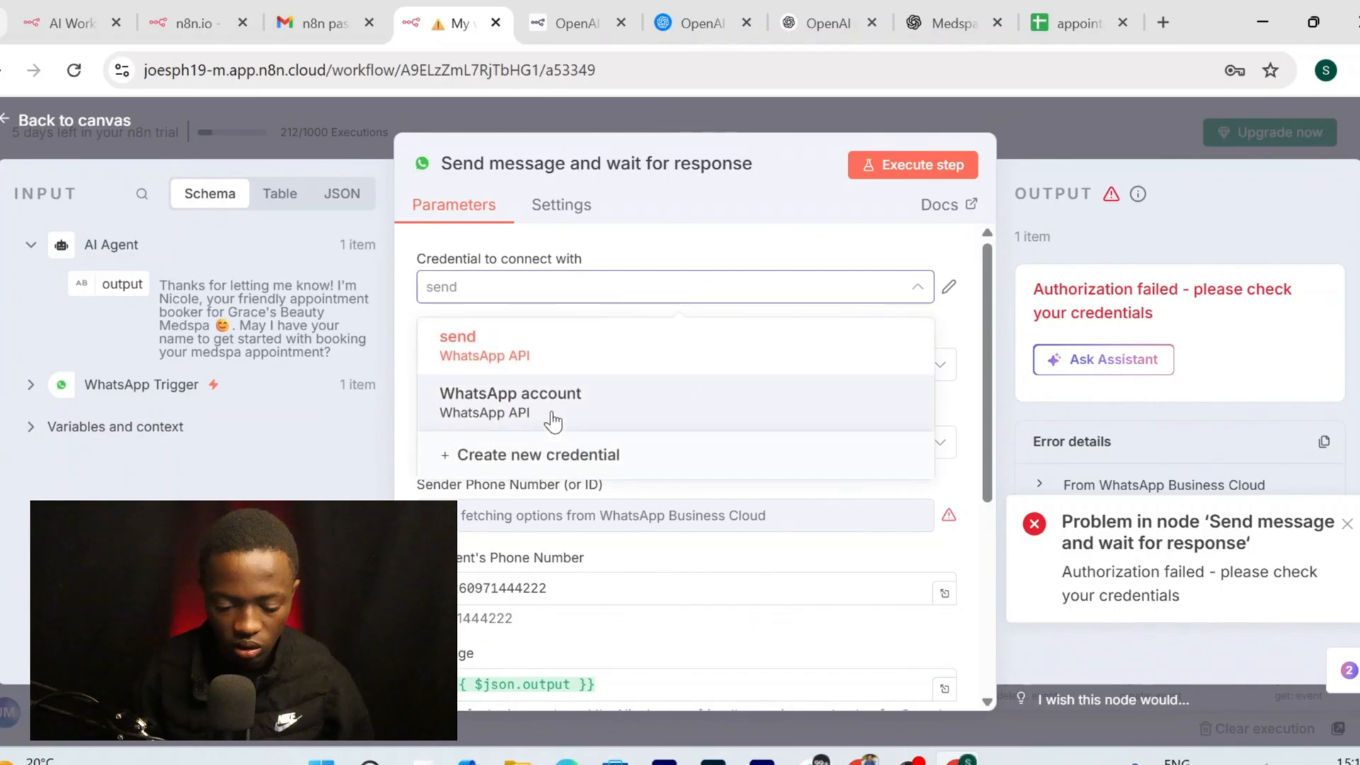
click(560, 443)
click(531, 423)
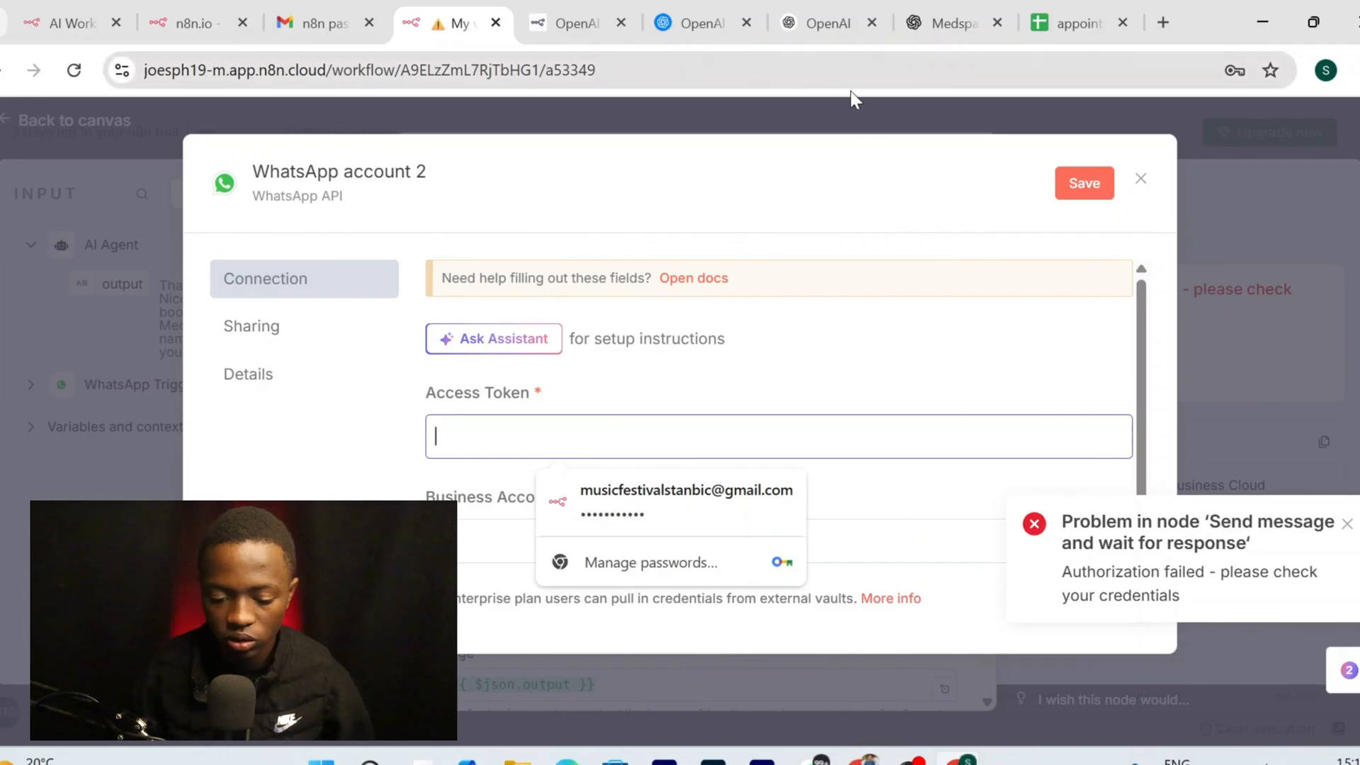
Generate and copy a new temporary access token on the pegasus app's Meta API setup page
click(843, 757)
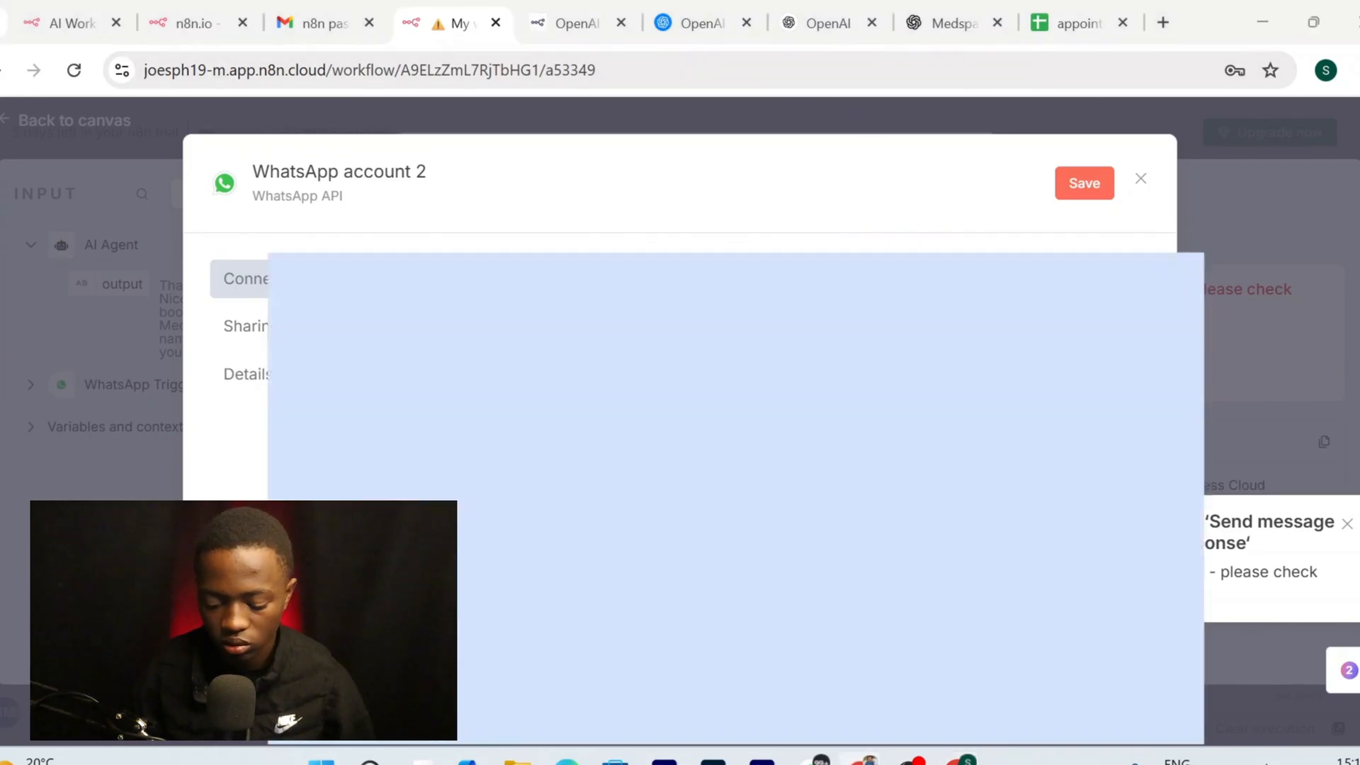
click(433, 34)
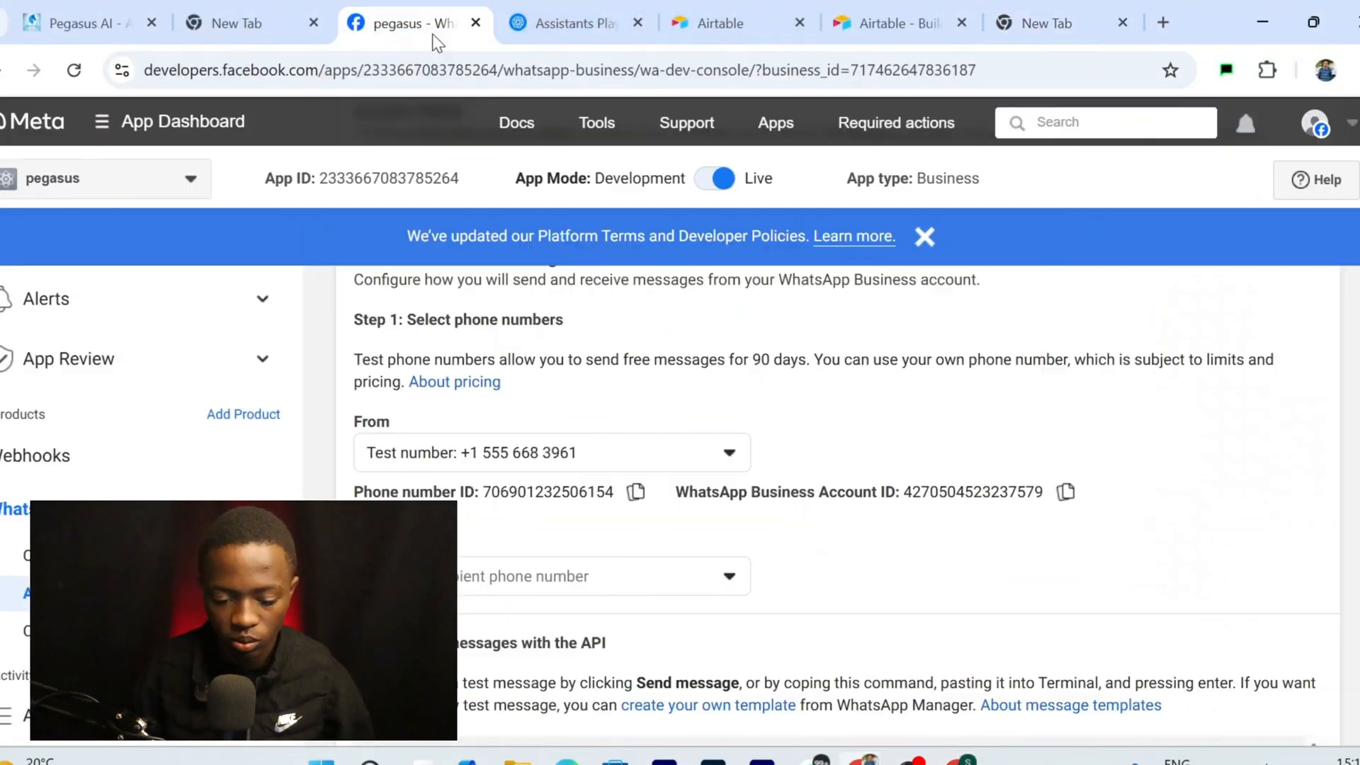
scroll(827, 522, up, 5)
scroll(990, 488, down, 5)
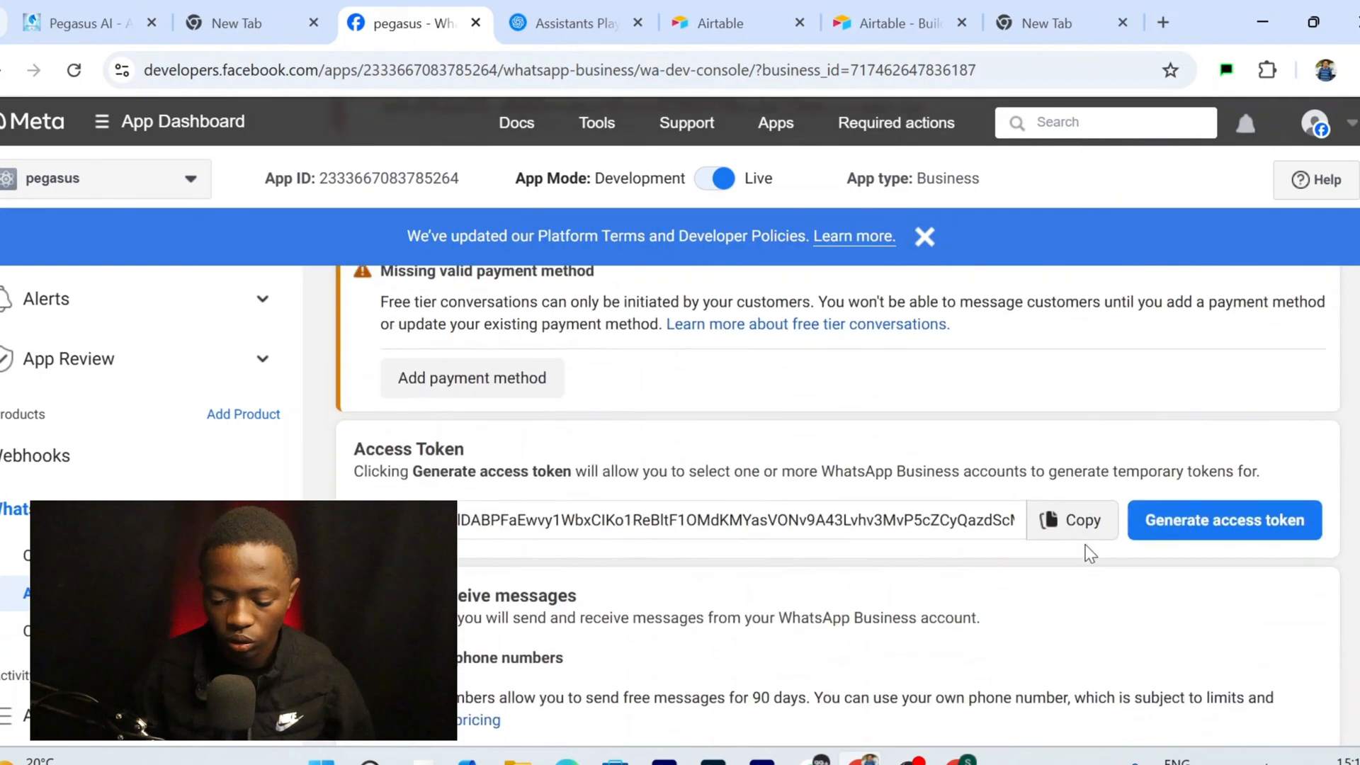
click(74, 71)
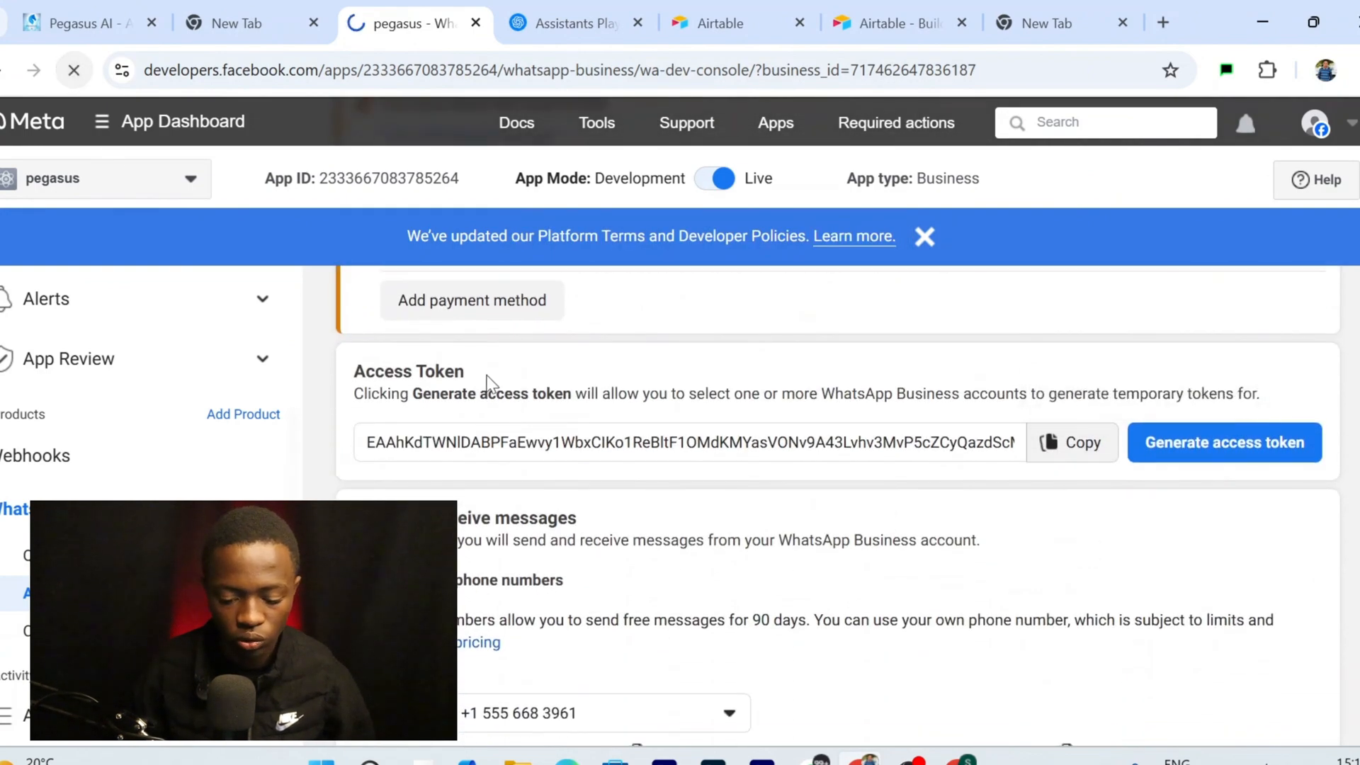
scroll(1034, 386, down, 2)
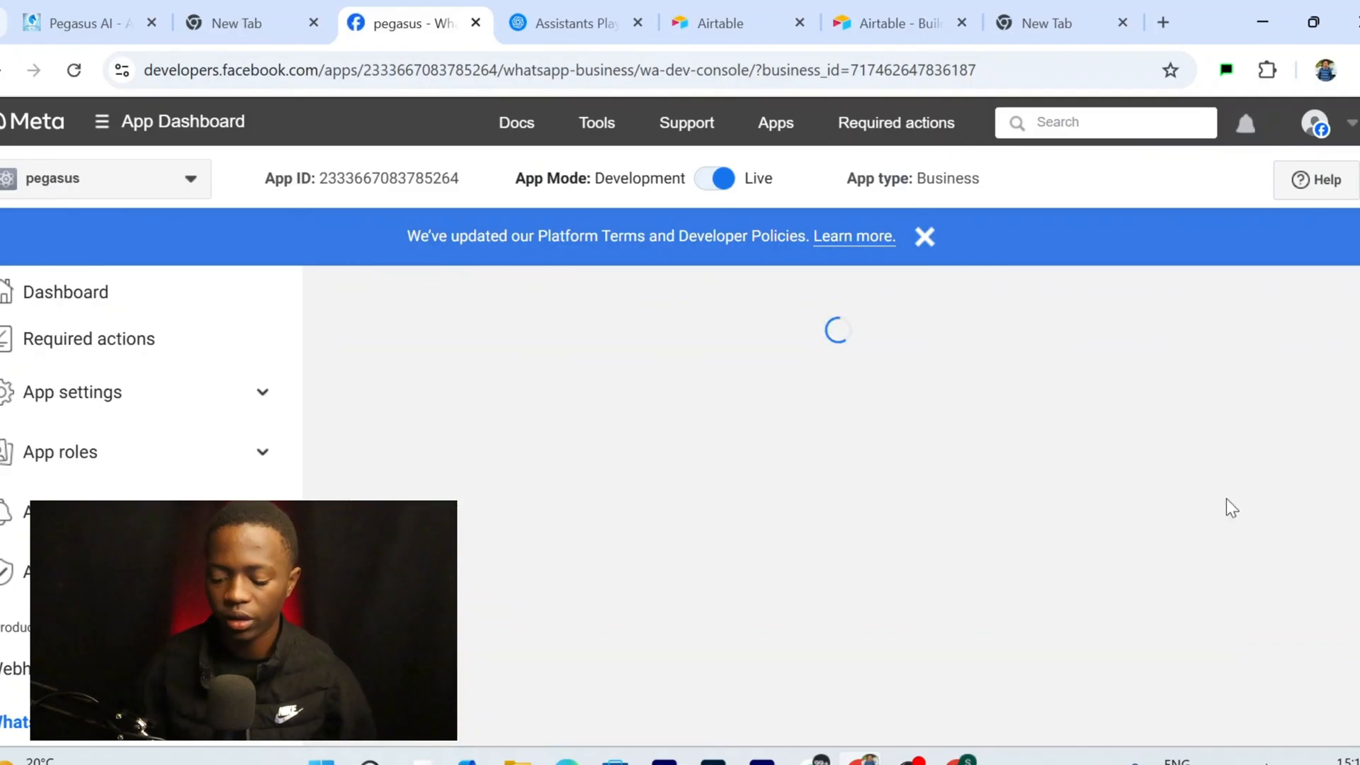
scroll(1226, 499, down, 5)
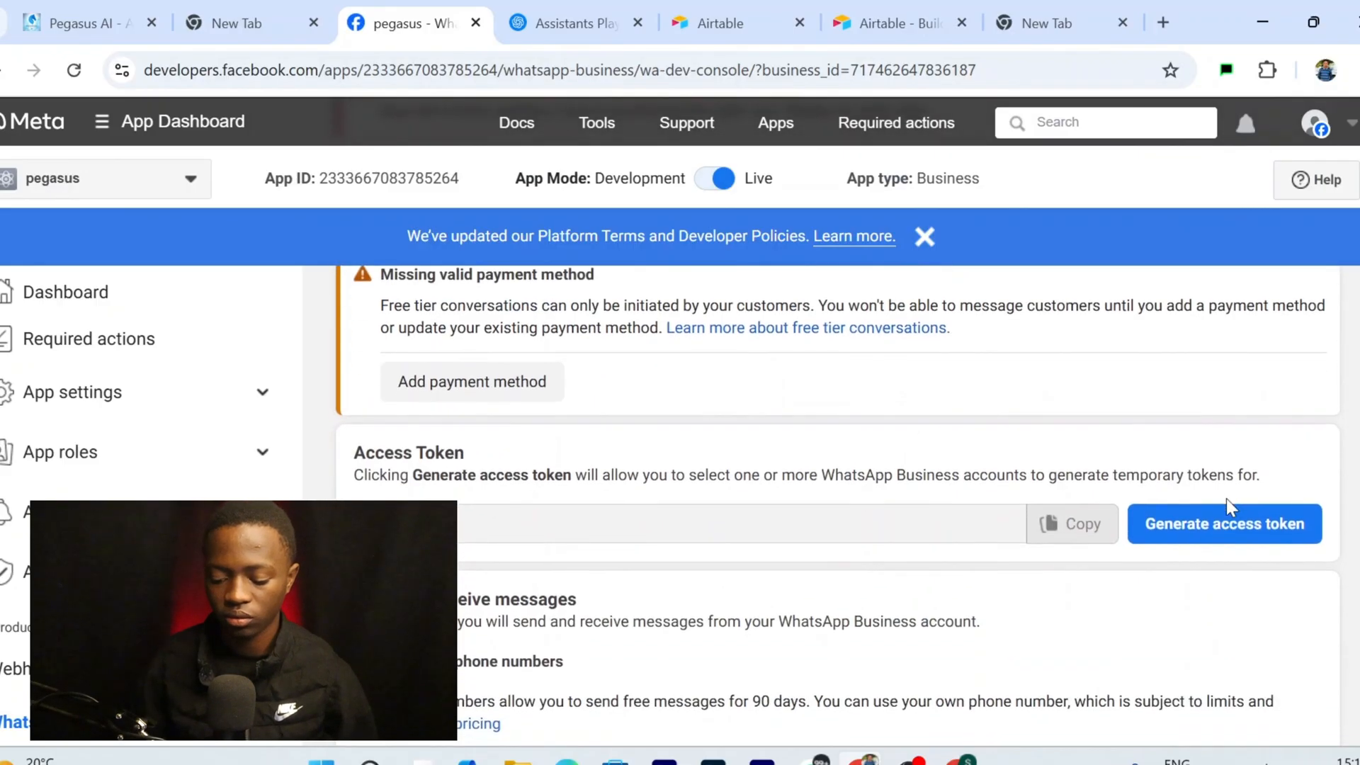
click(1224, 523)
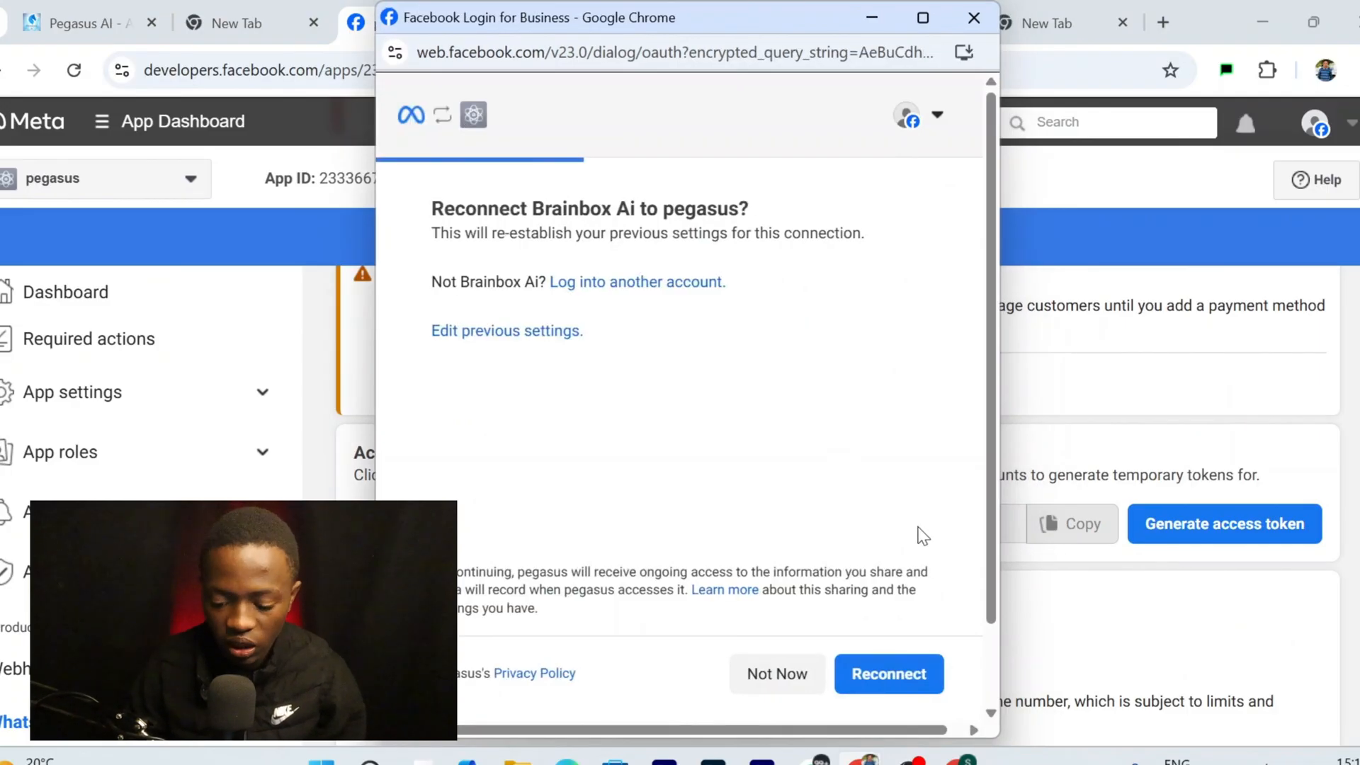
click(918, 691)
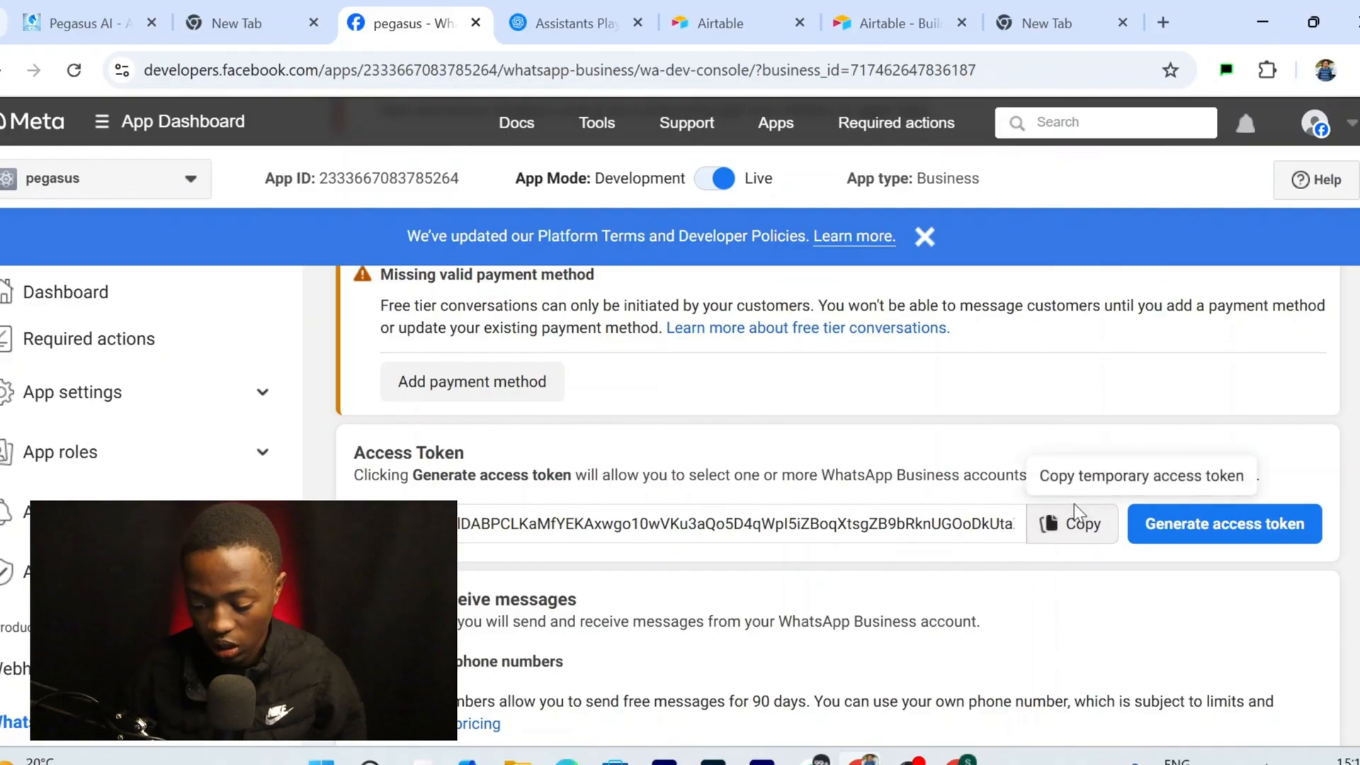
click(1066, 525)
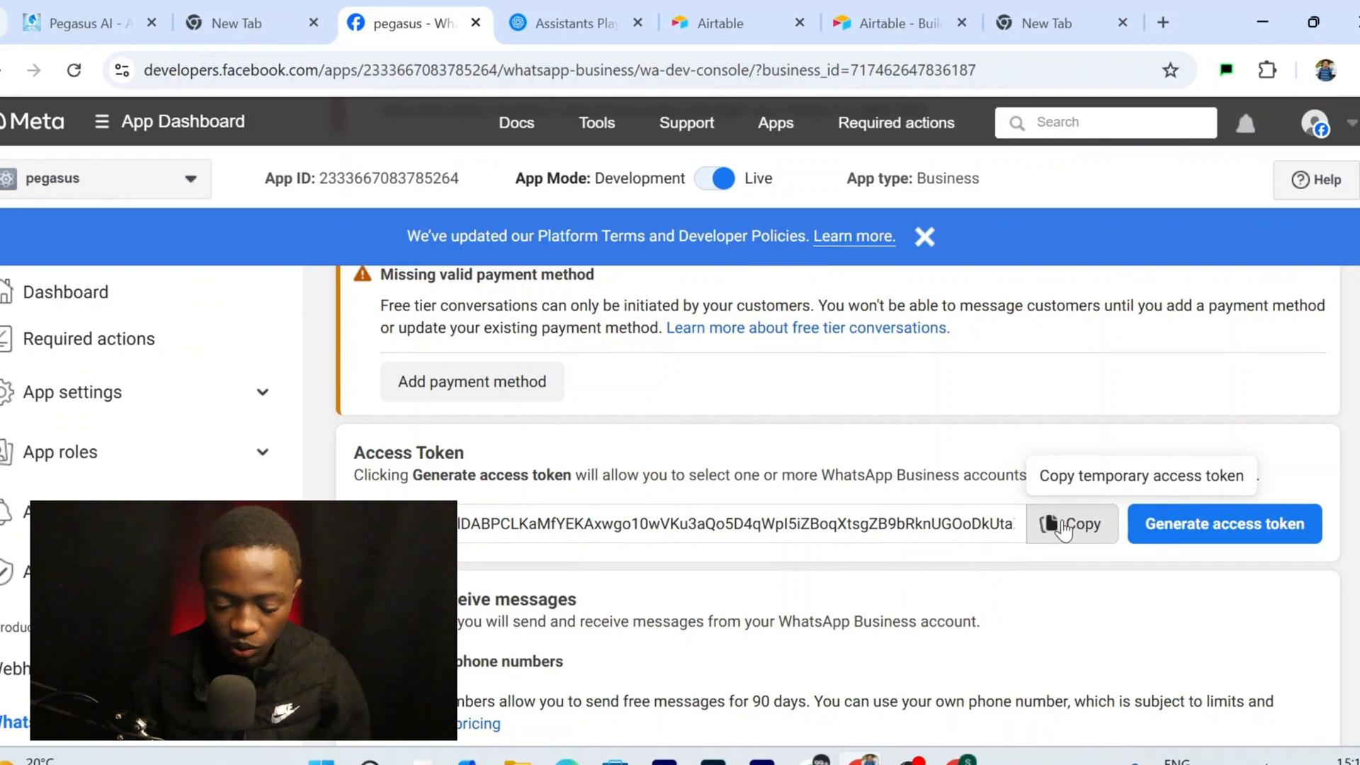
Set the test number as the sender phone number and briefly bring up WhatsApp Web
scroll(1065, 530, down, 3)
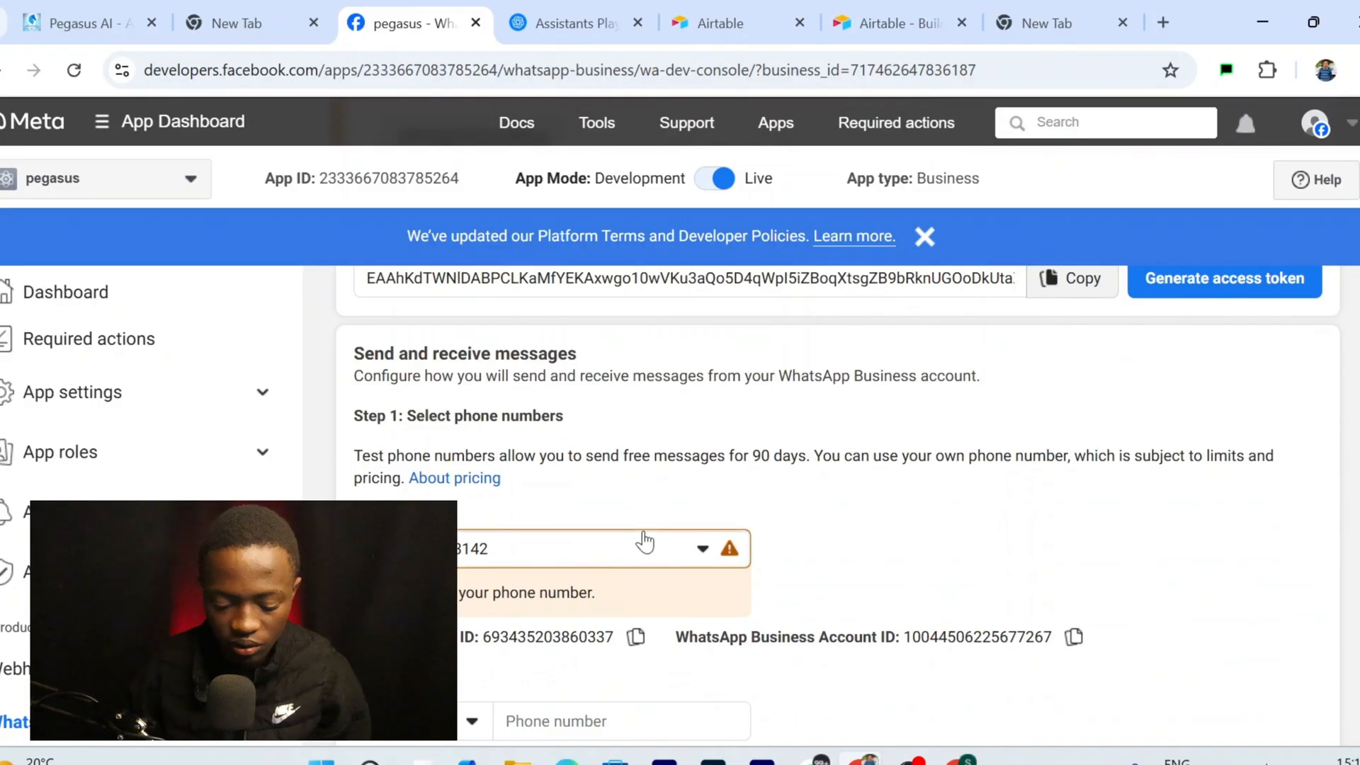
click(625, 550)
click(610, 432)
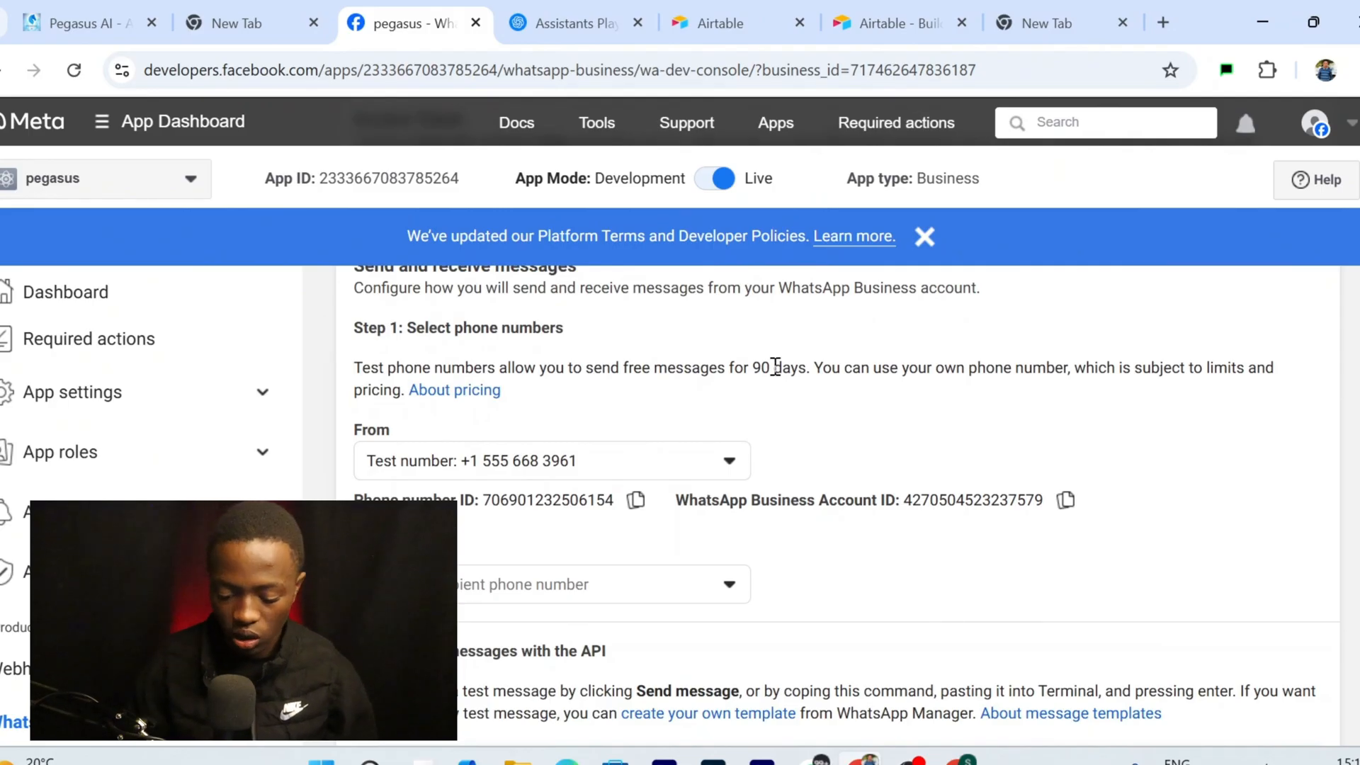
scroll(623, 545, up, 2)
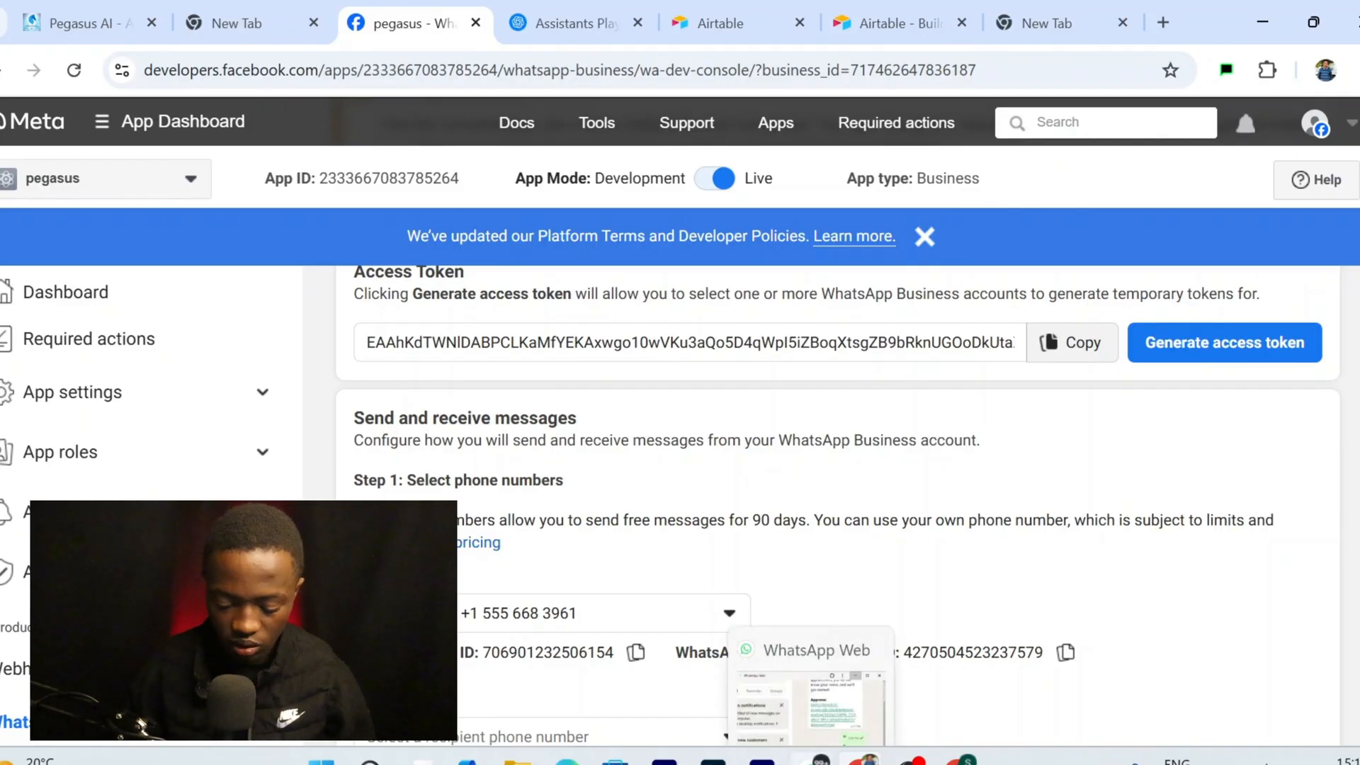
click(818, 759)
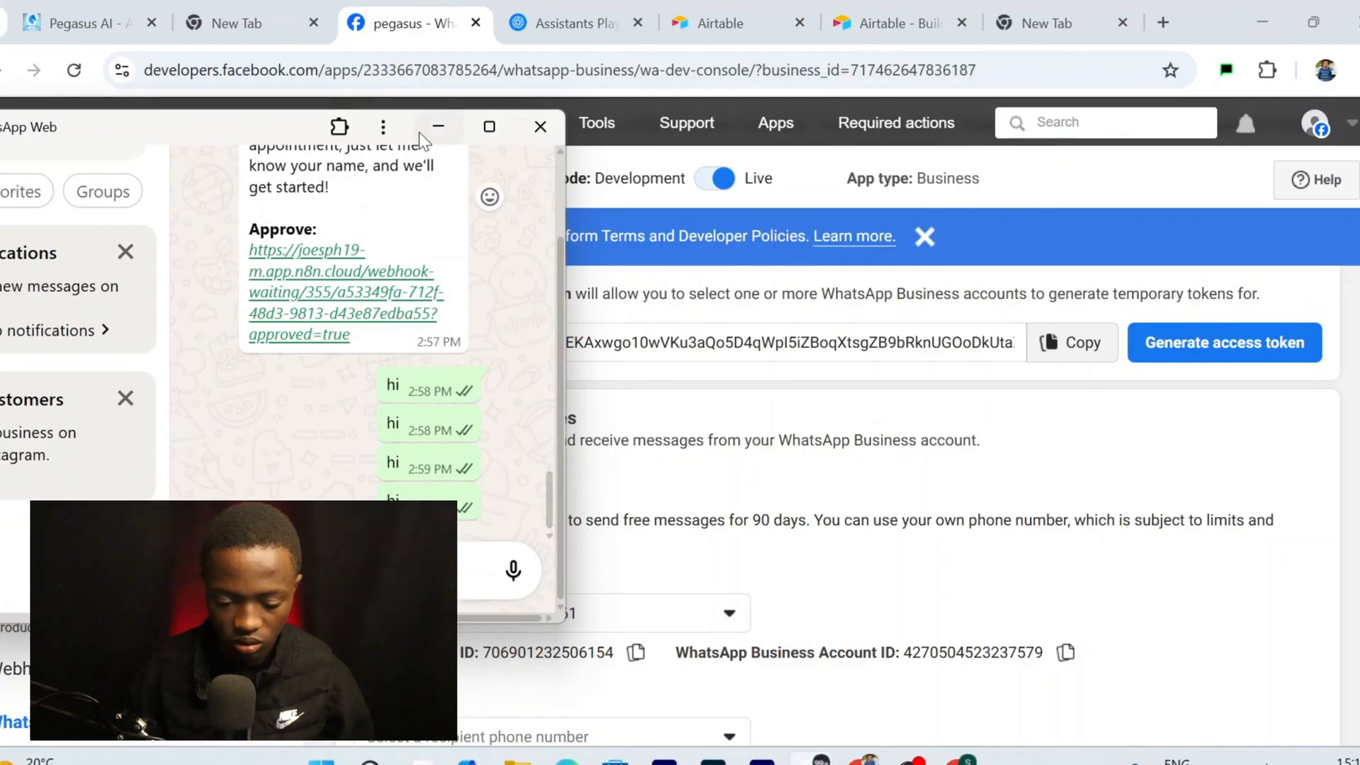
click(439, 126)
Paste the fresh Meta access token into the WhatsApp credential's Access Token field
click(962, 761)
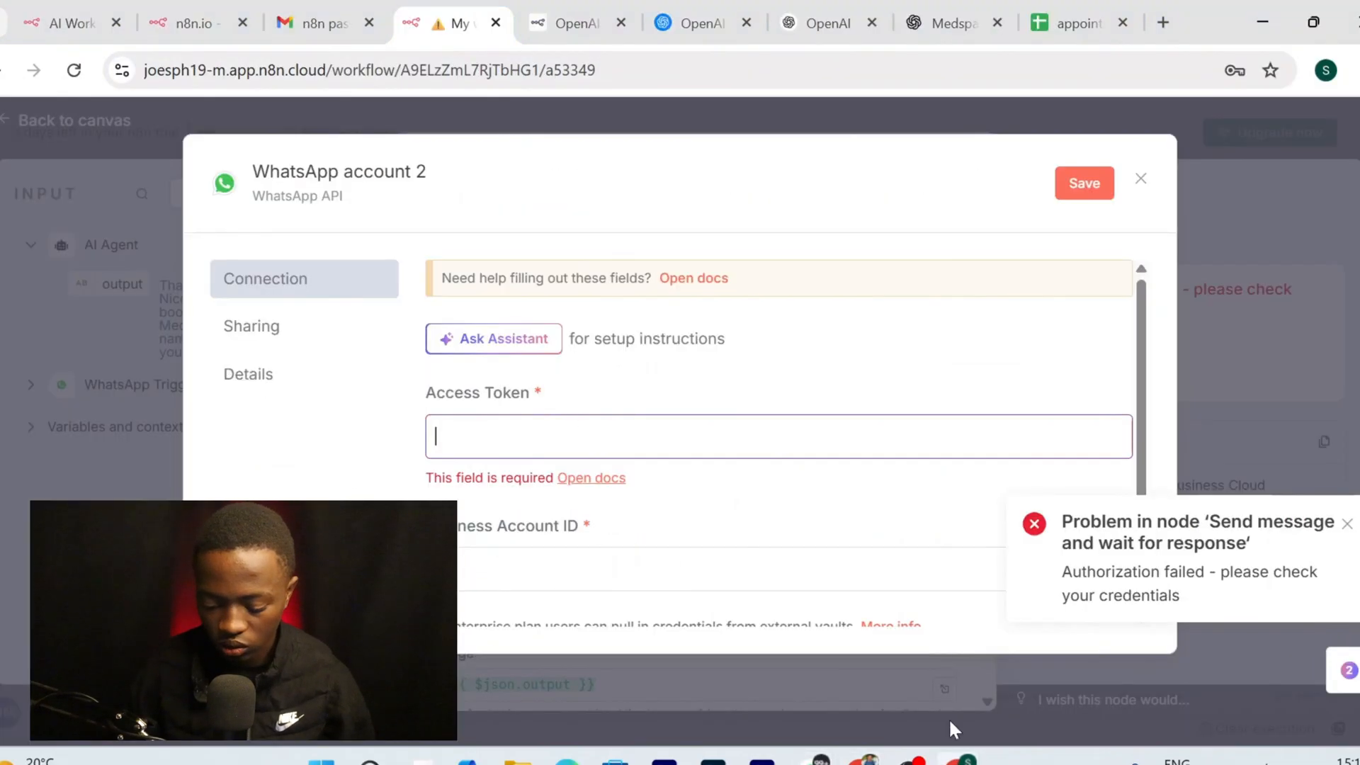
click(720, 431)
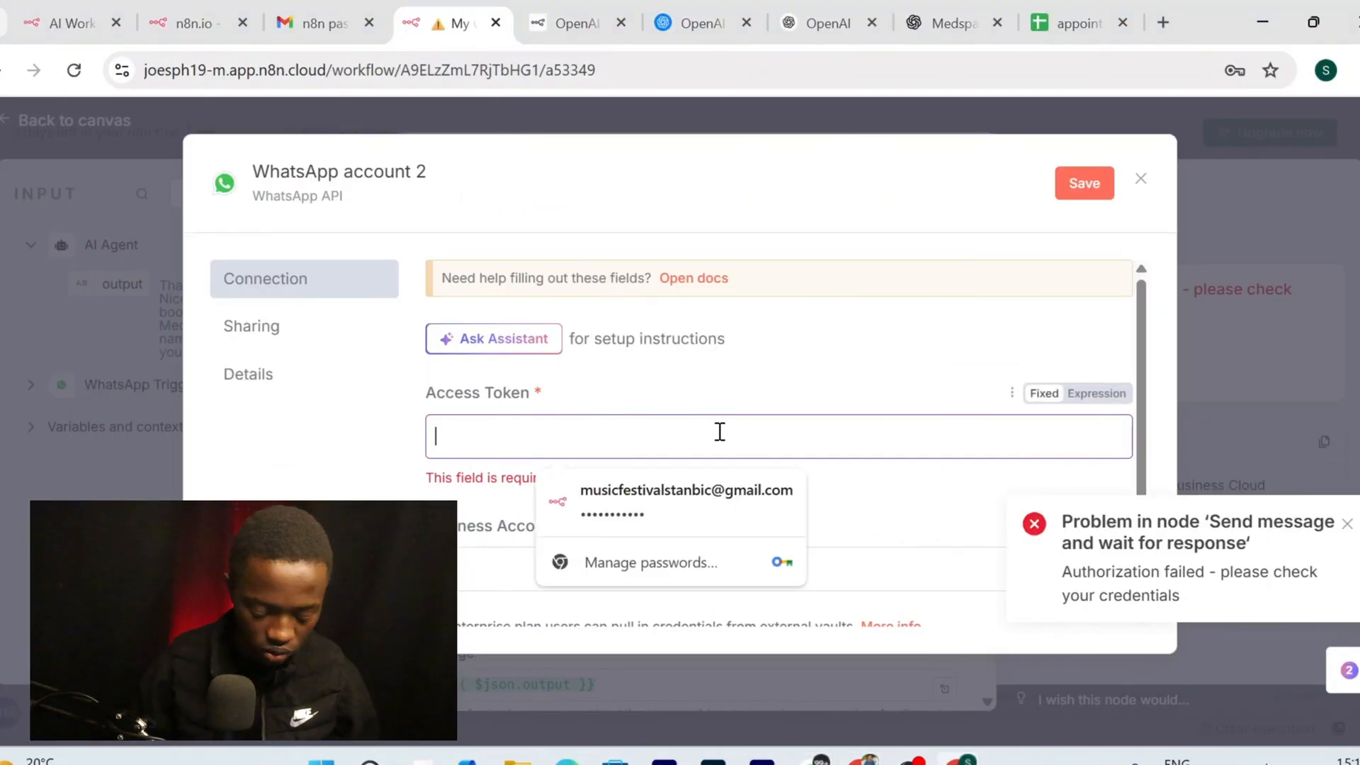
click(869, 760)
click(1060, 343)
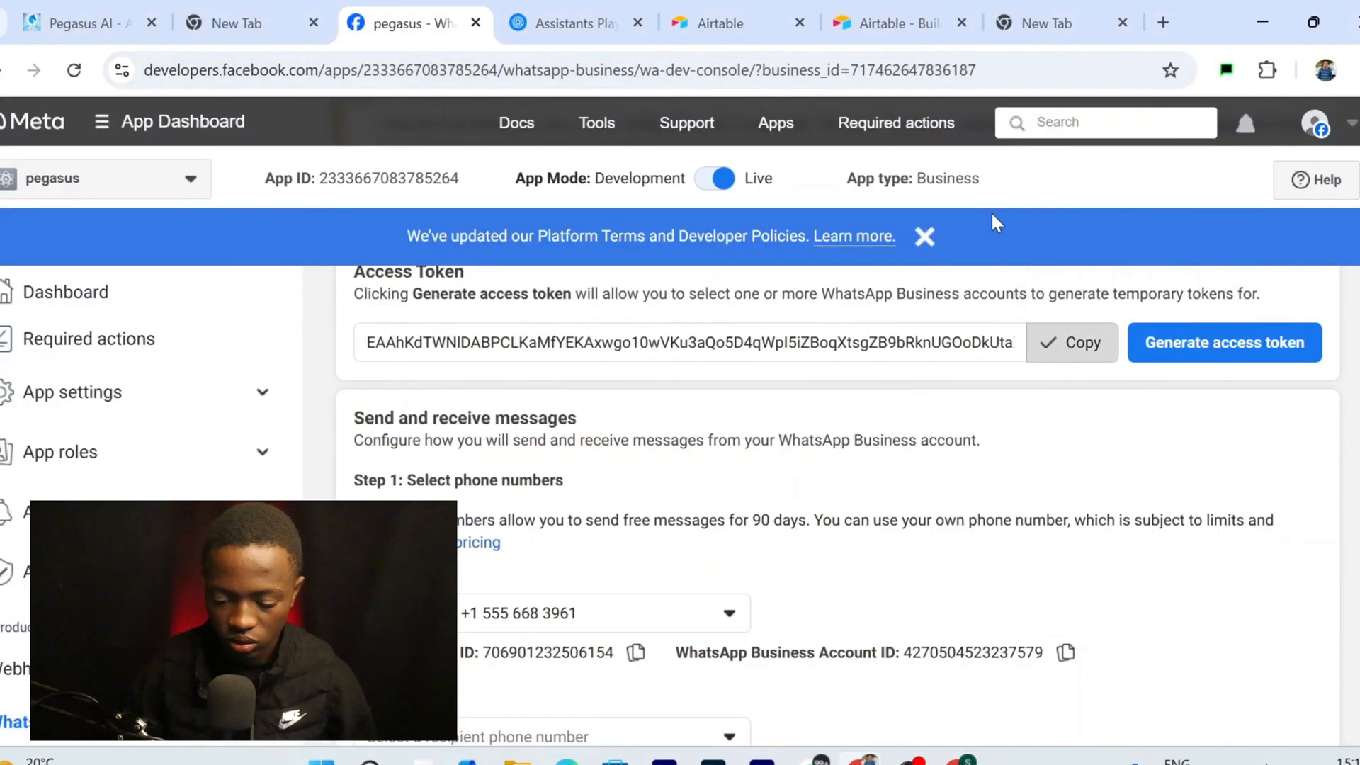
click(964, 759)
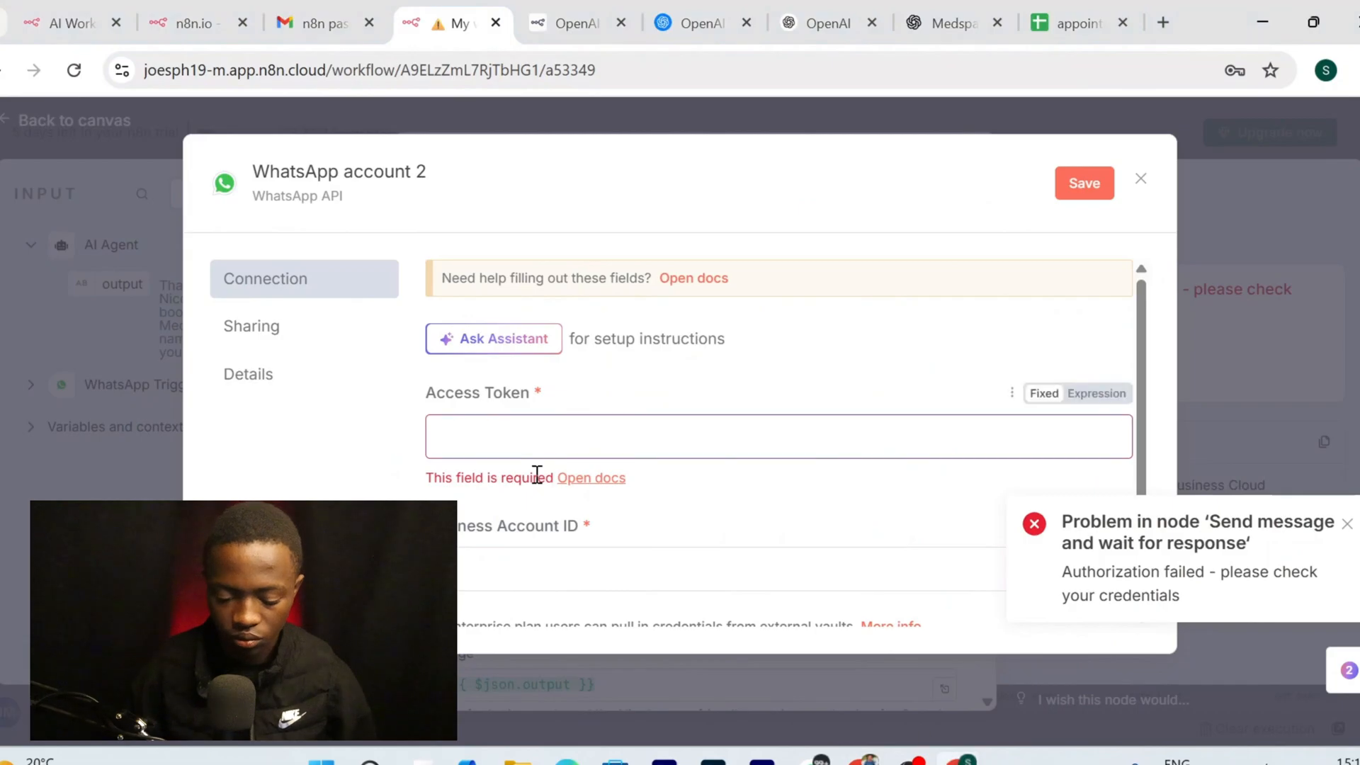
click(542, 432)
key(ctrl+v)
scroll(542, 429, down, 2)
click(548, 421)
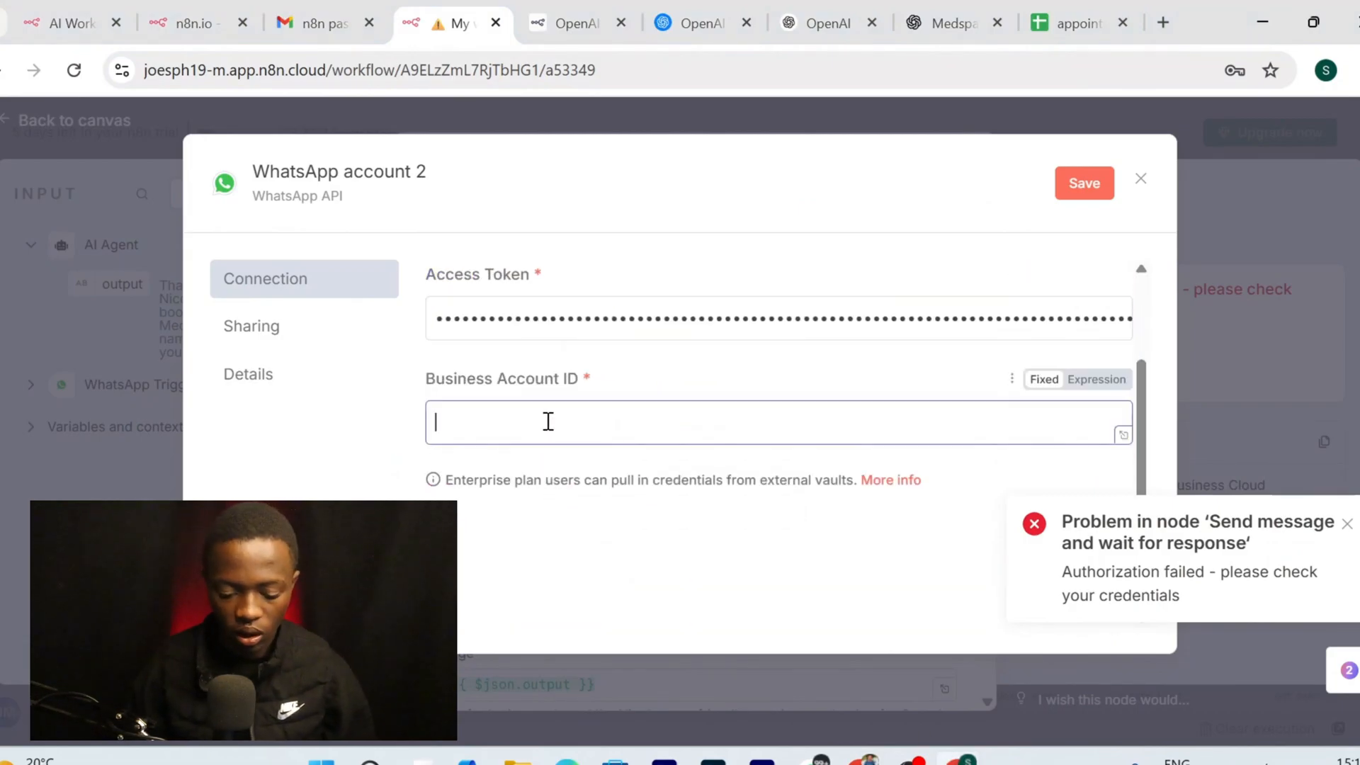
mouse_move(848, 760)
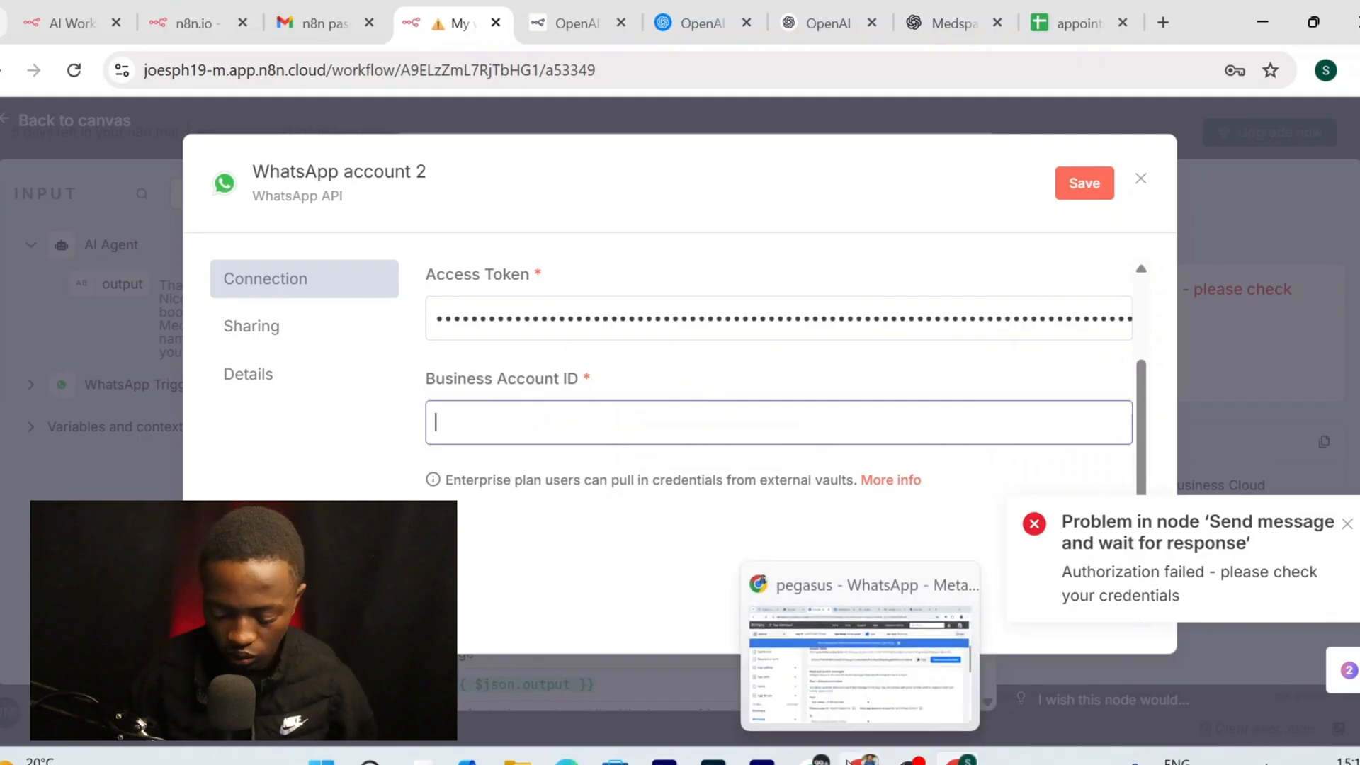
click(861, 659)
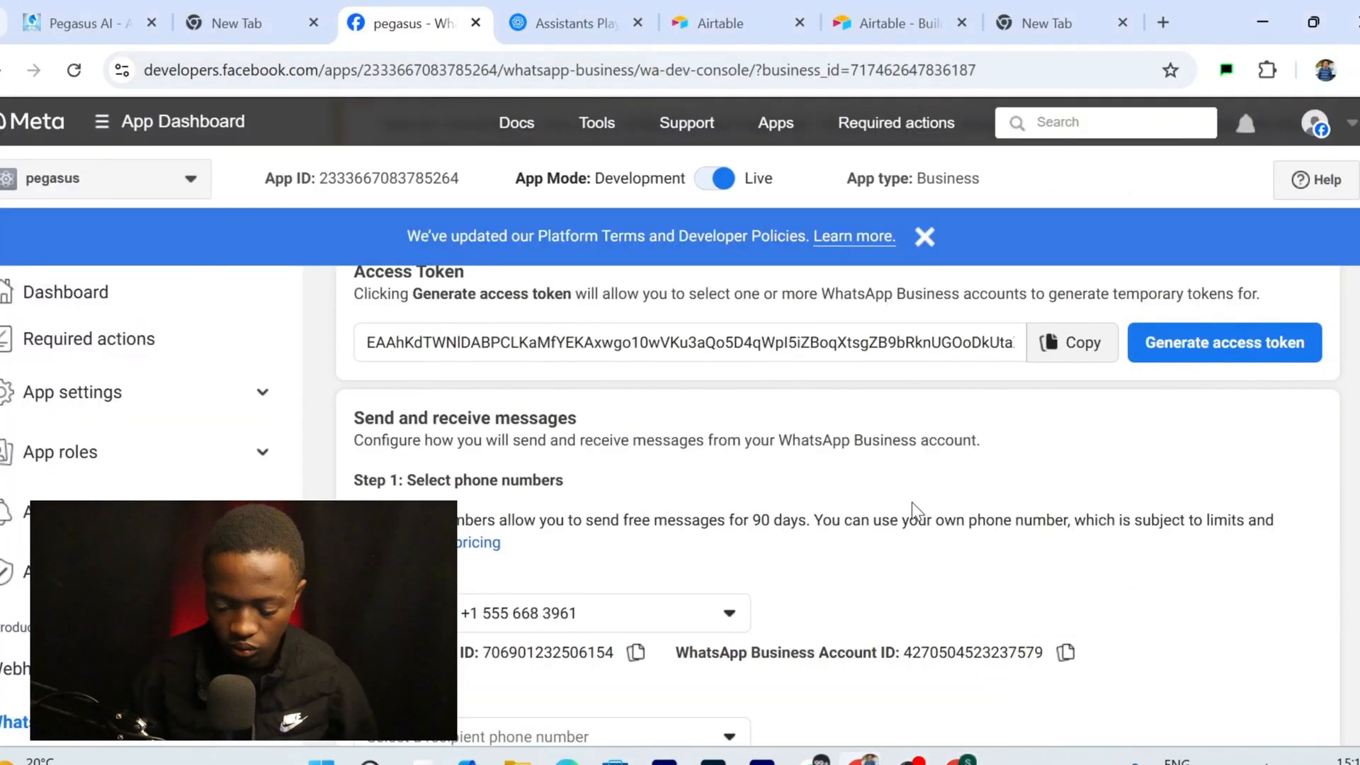
scroll(930, 648, down, 1)
click(1066, 595)
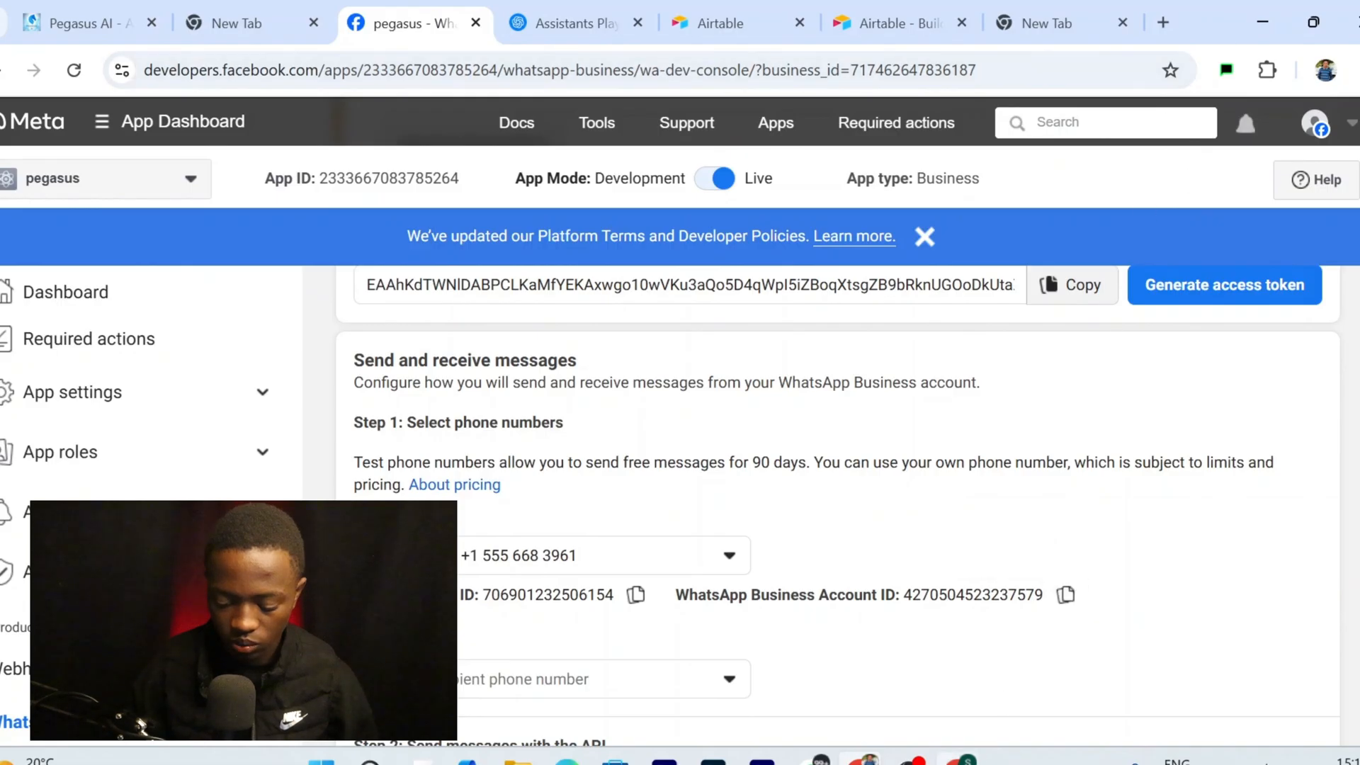
key(alt+Tab)
click(632, 439)
key(ctrl+v)
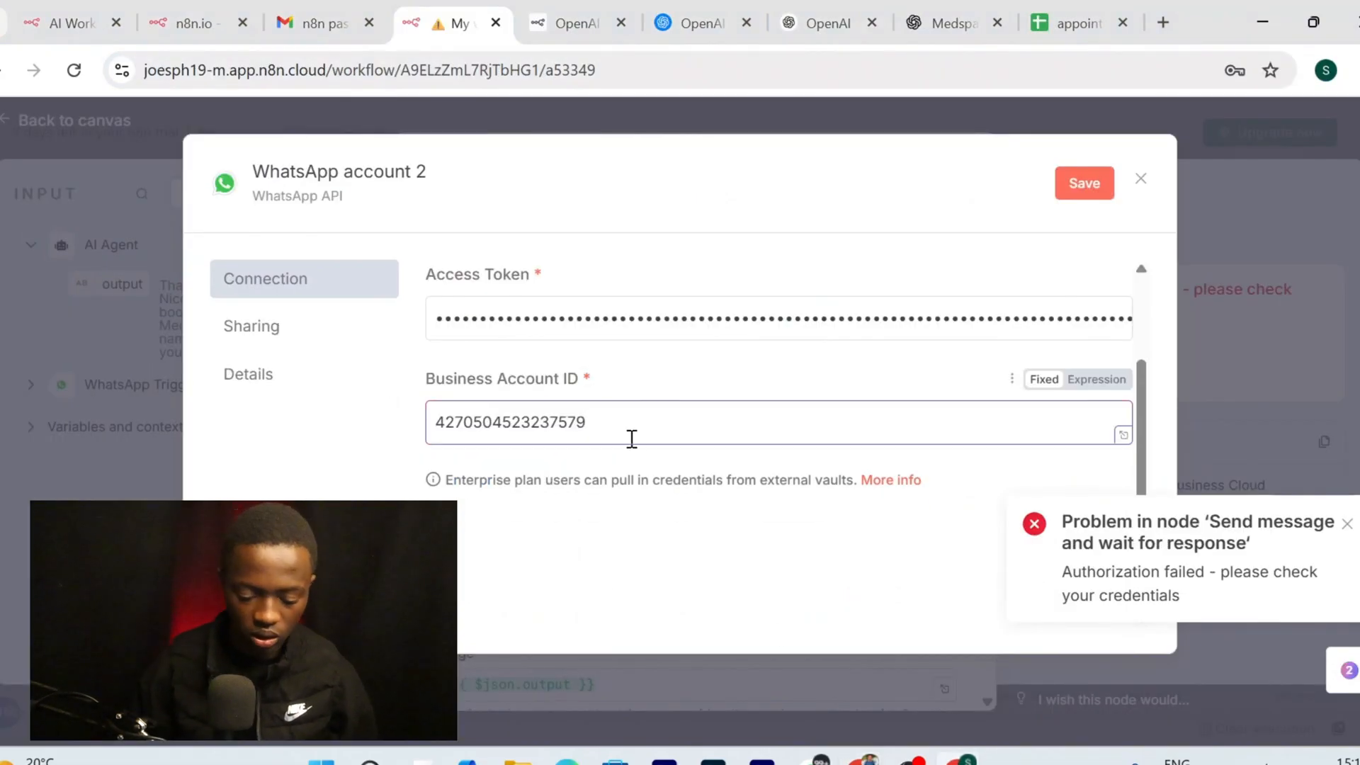
Rename the credential to 'send 2', save it, and close the dialog
click(370, 172)
text(send)
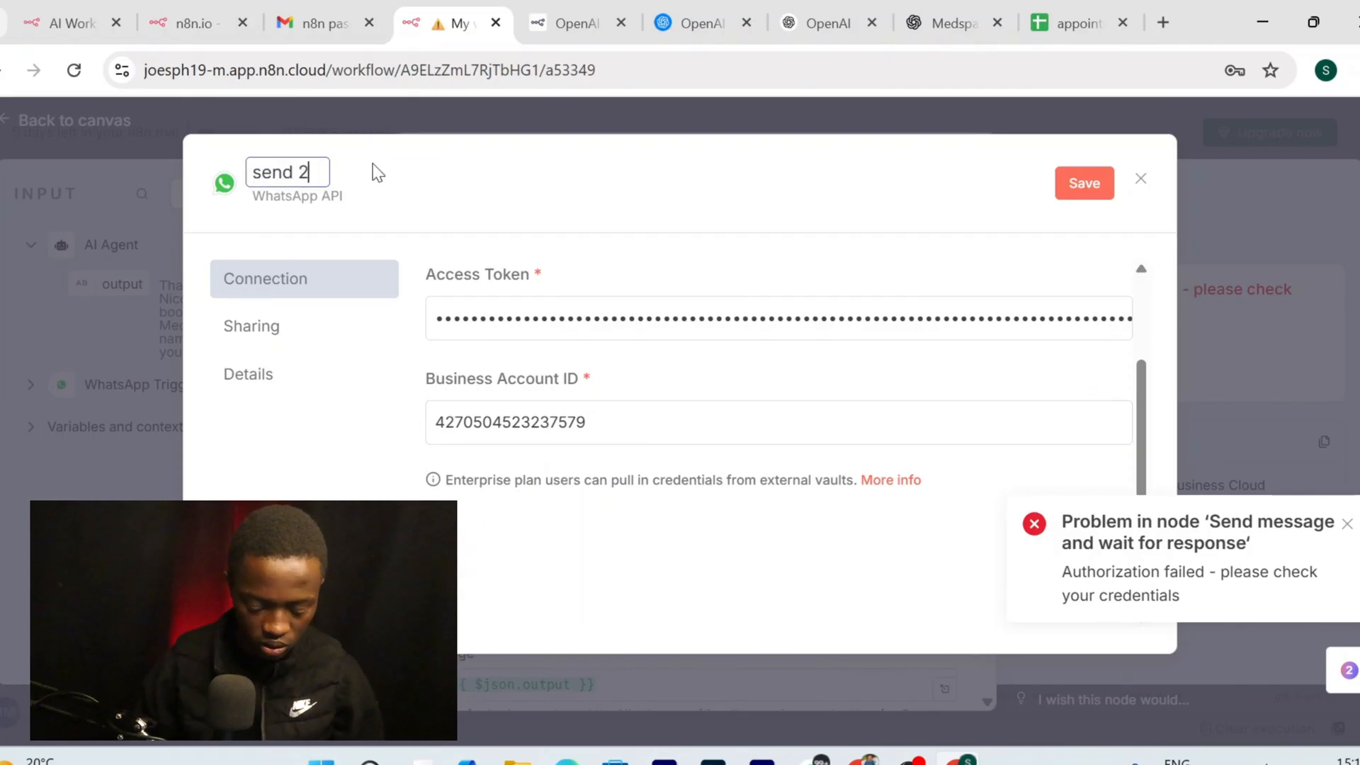
click(1085, 186)
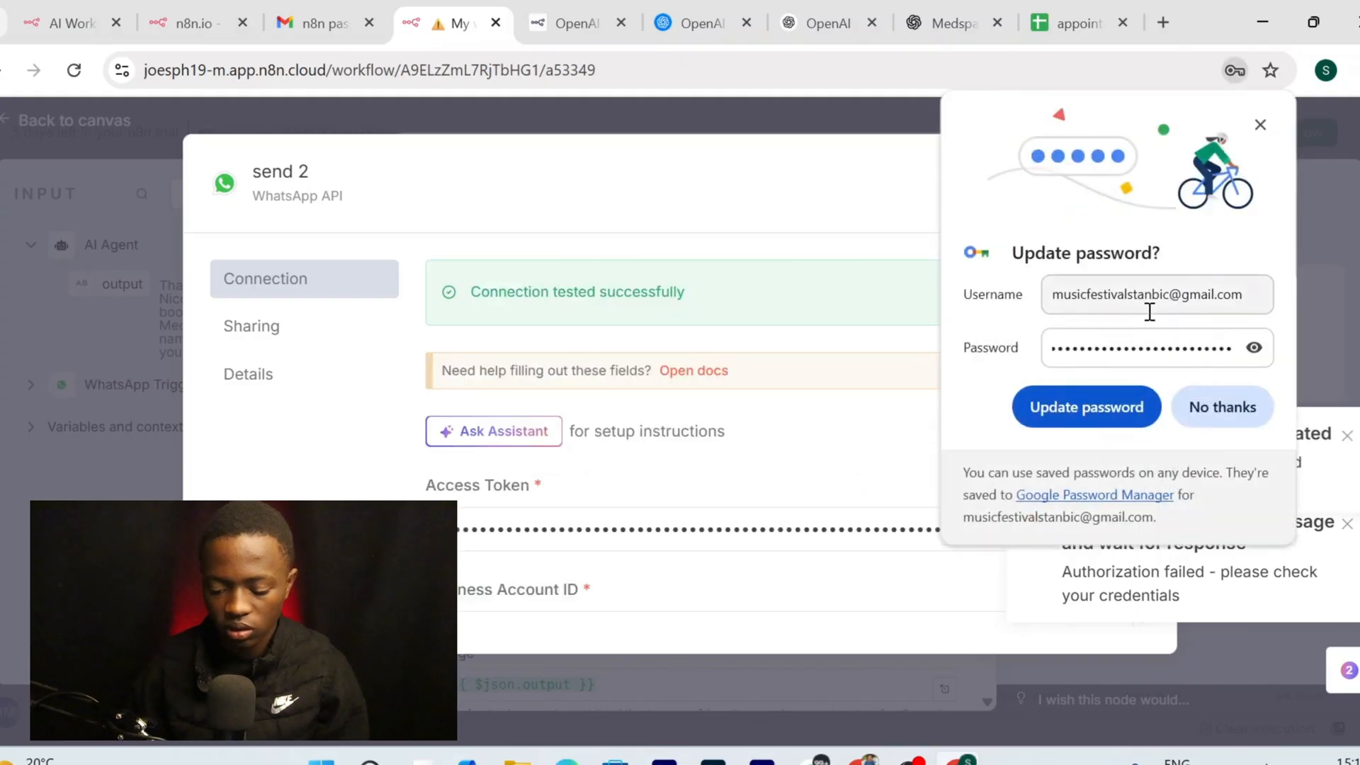
click(1223, 408)
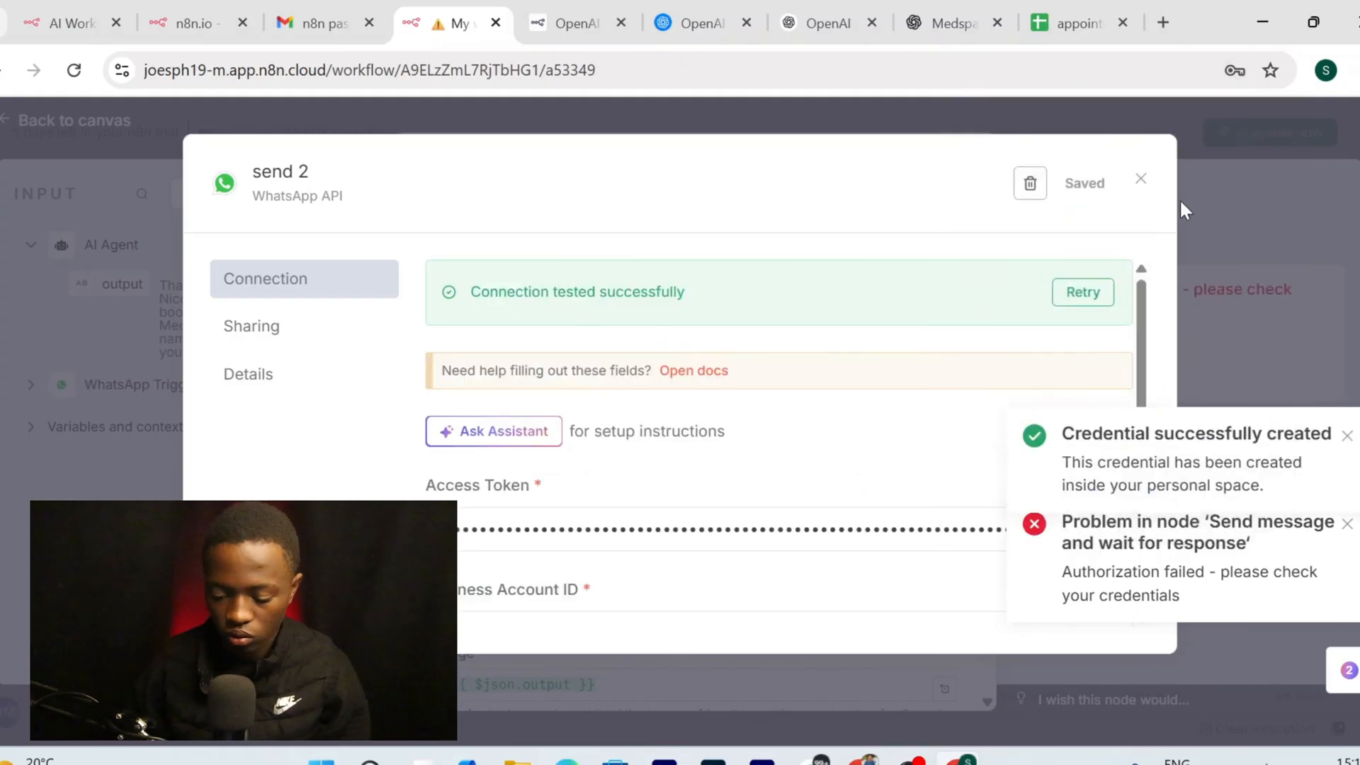
click(1347, 526)
click(1347, 575)
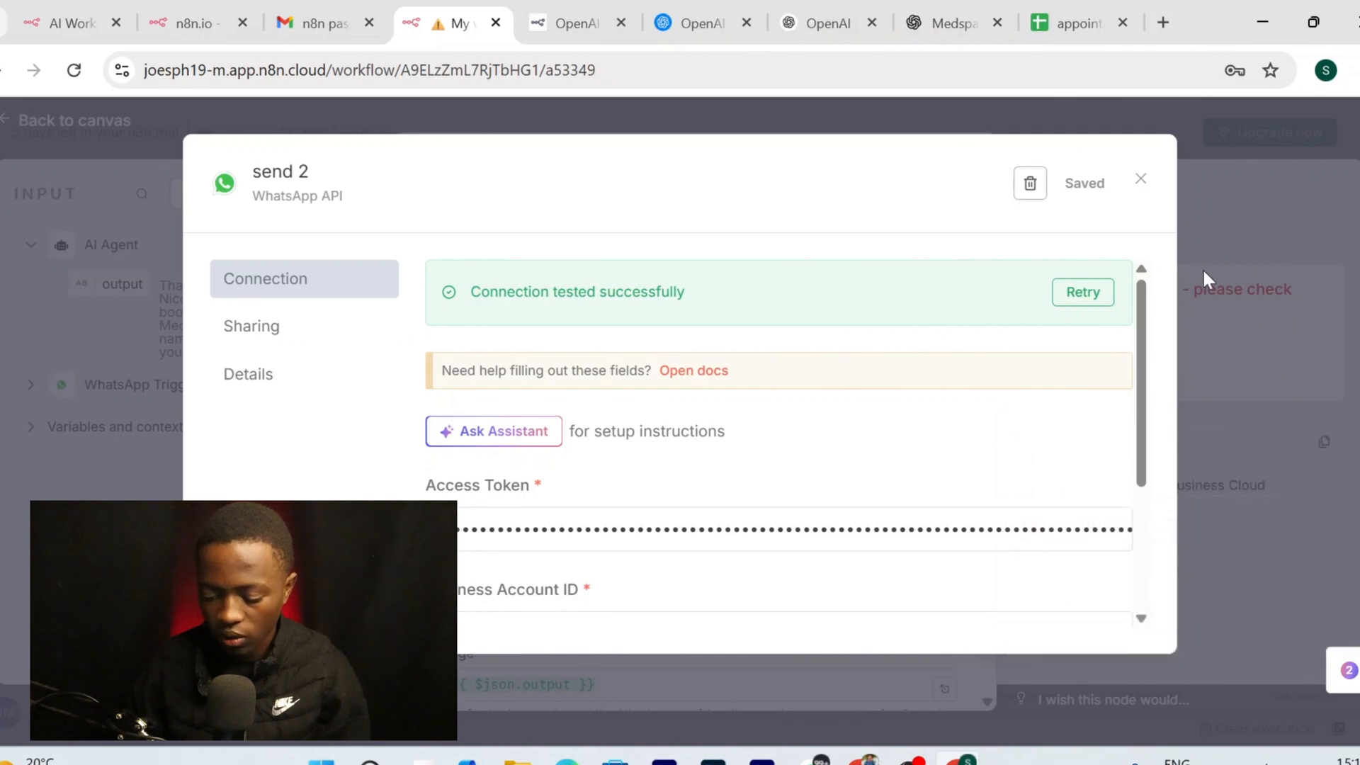
click(1142, 180)
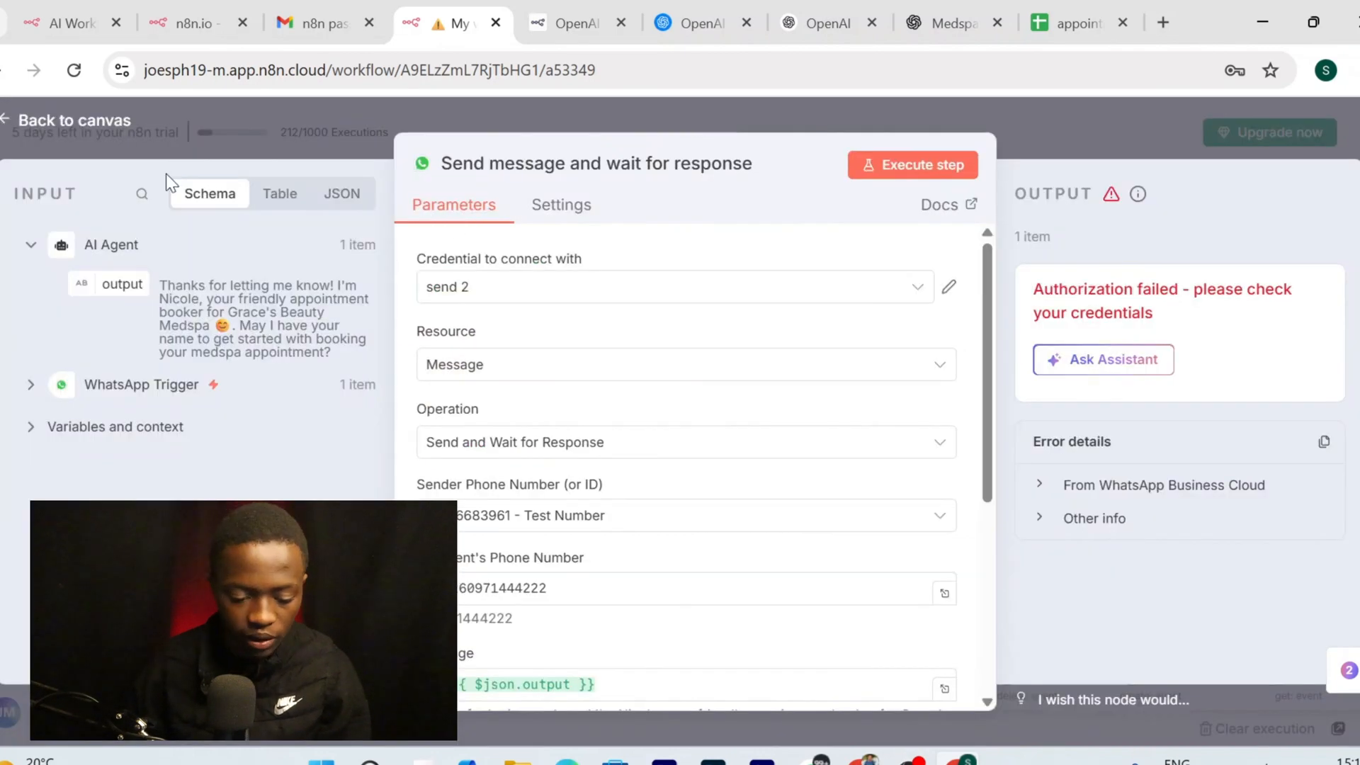
Save the workflow and start a test execution
click(75, 121)
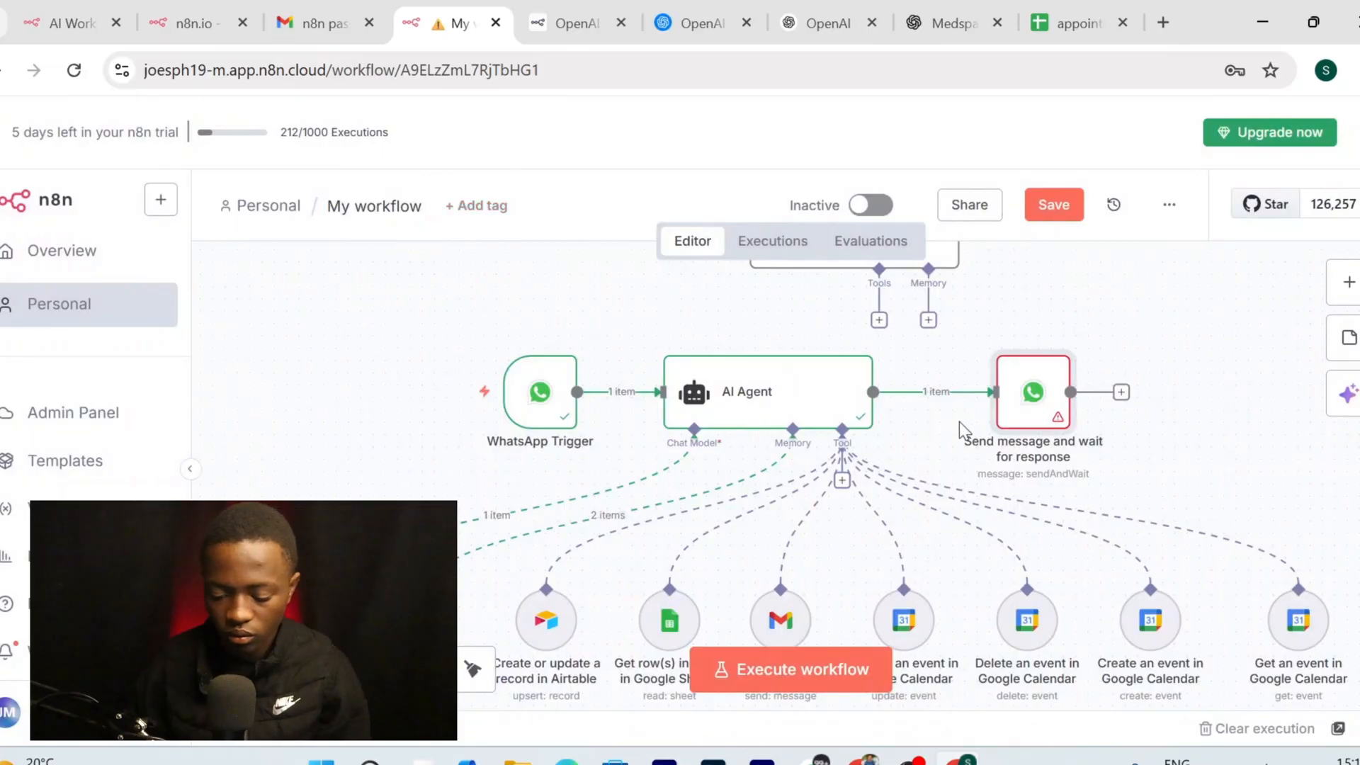
click(1055, 205)
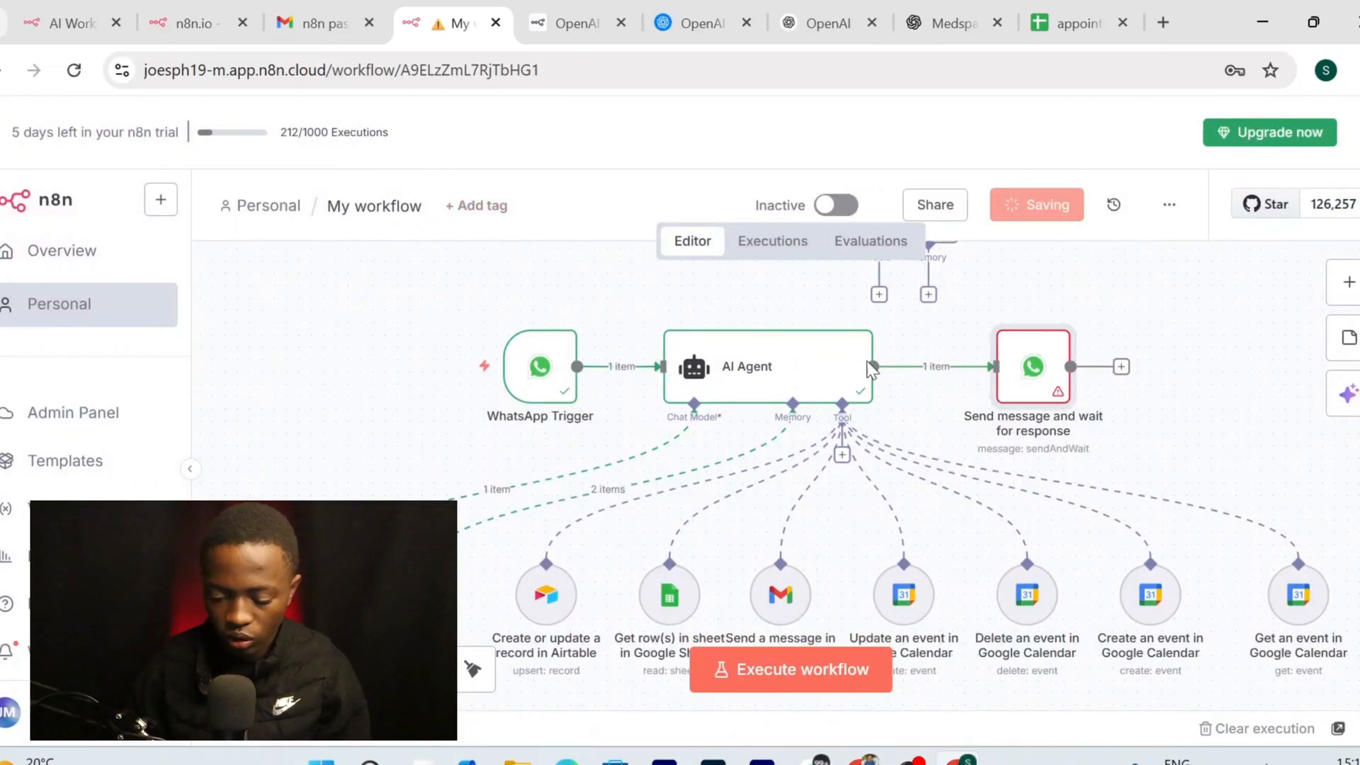
click(816, 761)
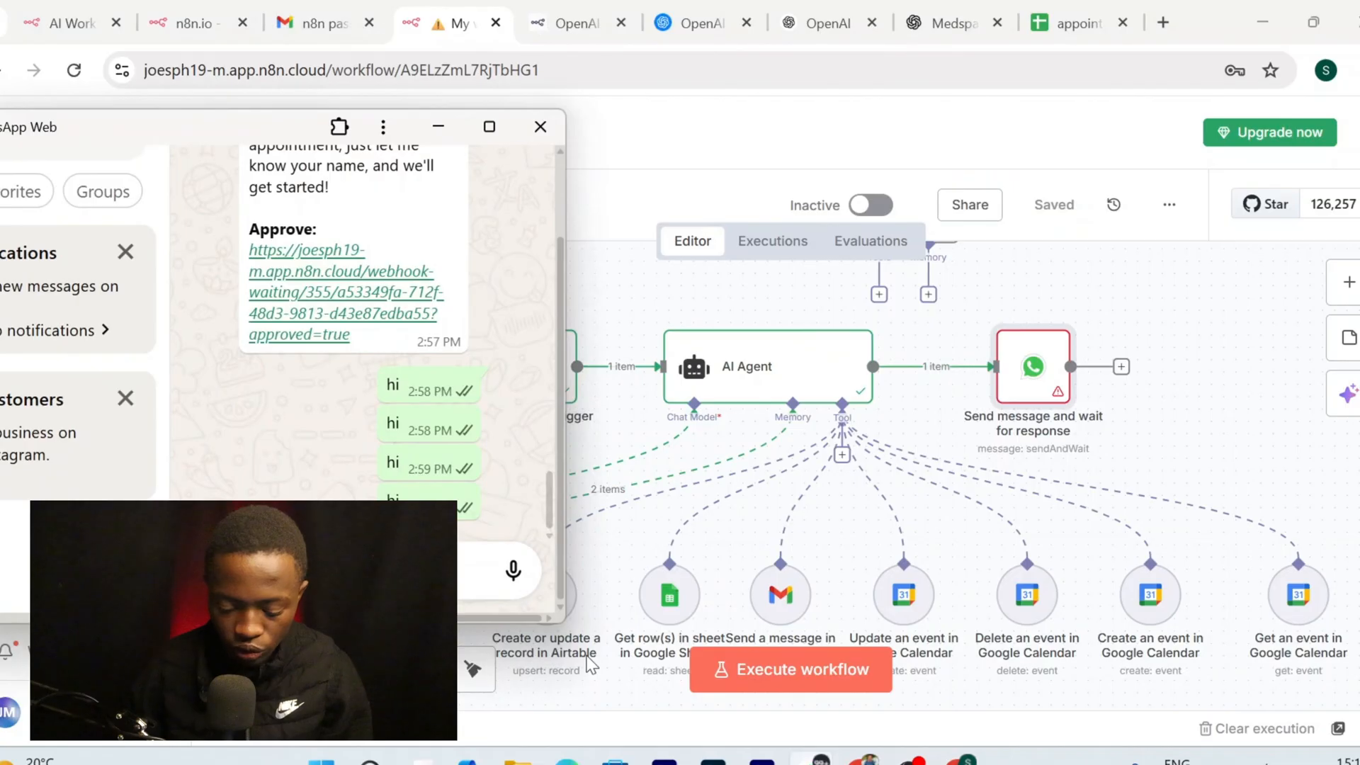
click(788, 672)
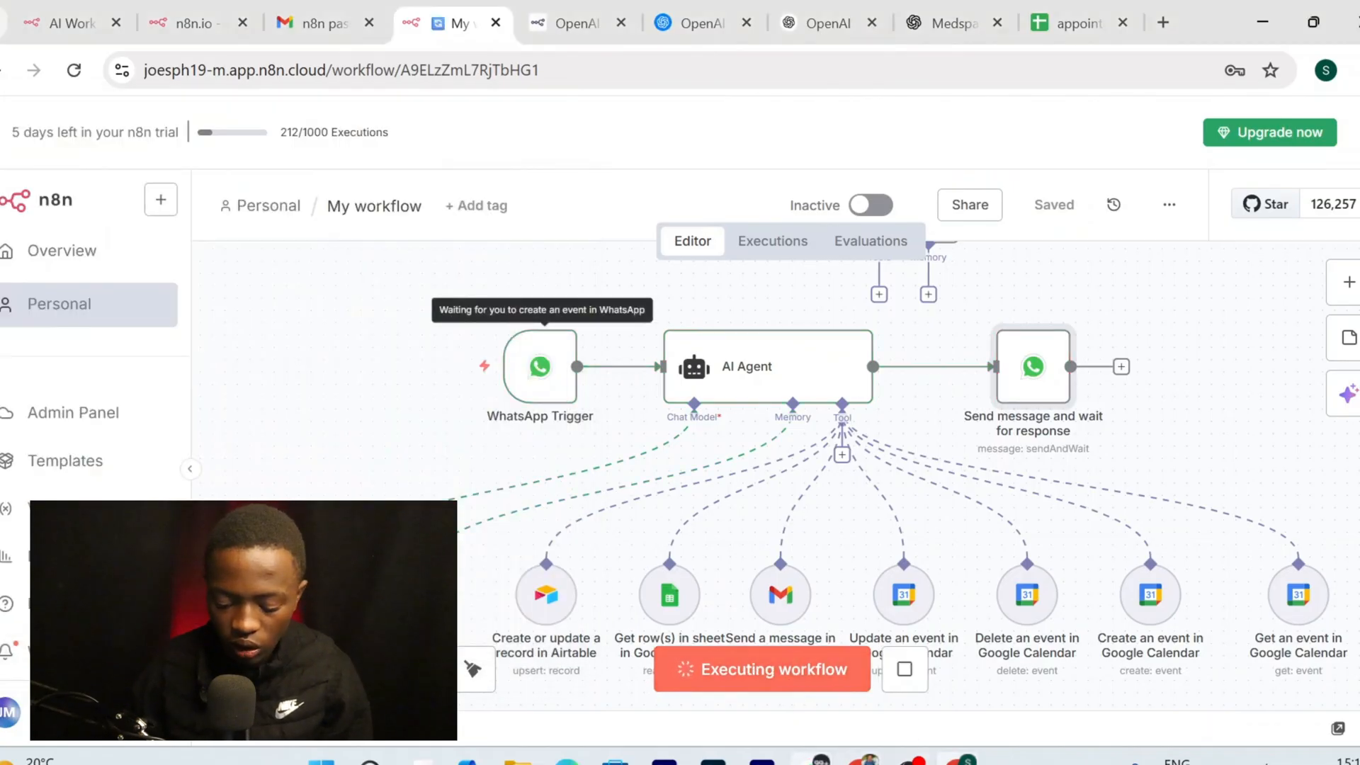
Send 'hi' from WhatsApp Web to trigger the test run
click(816, 761)
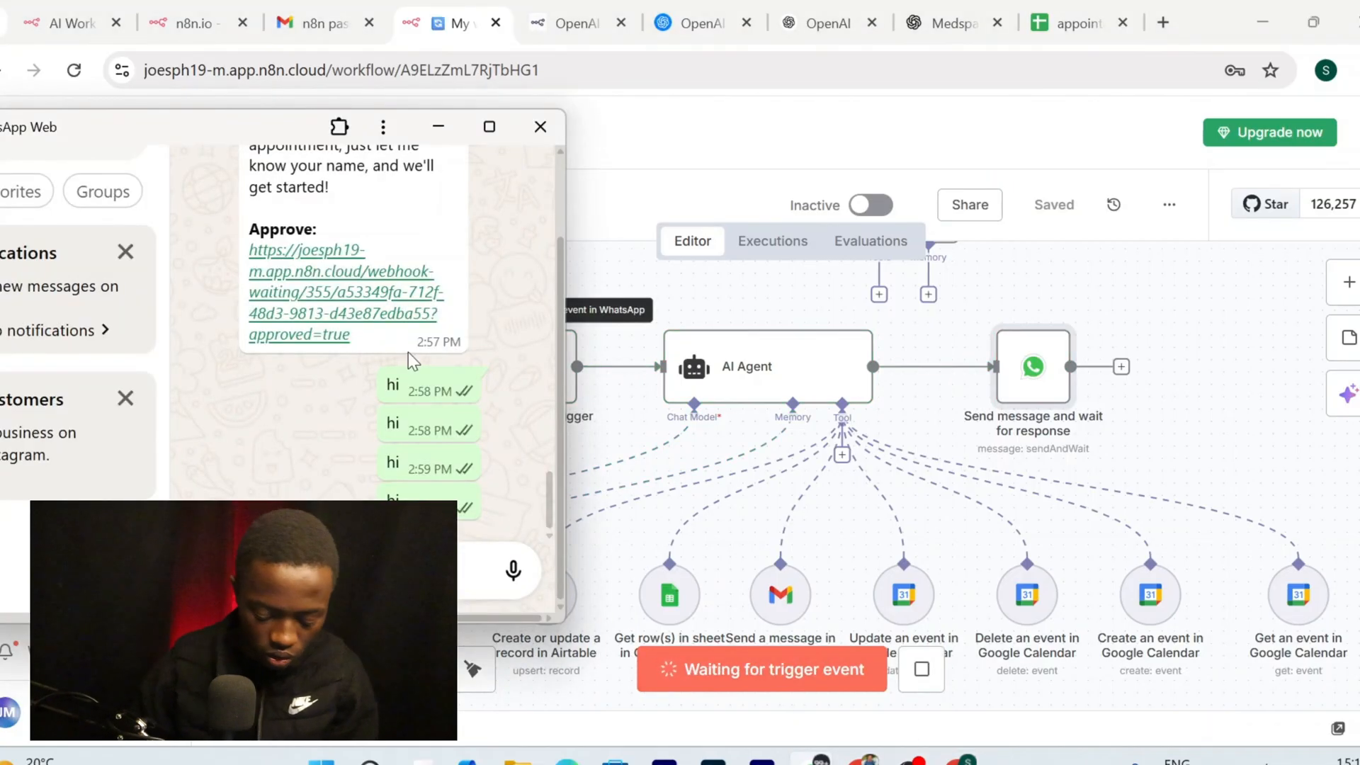
text(hi)
key(Return)
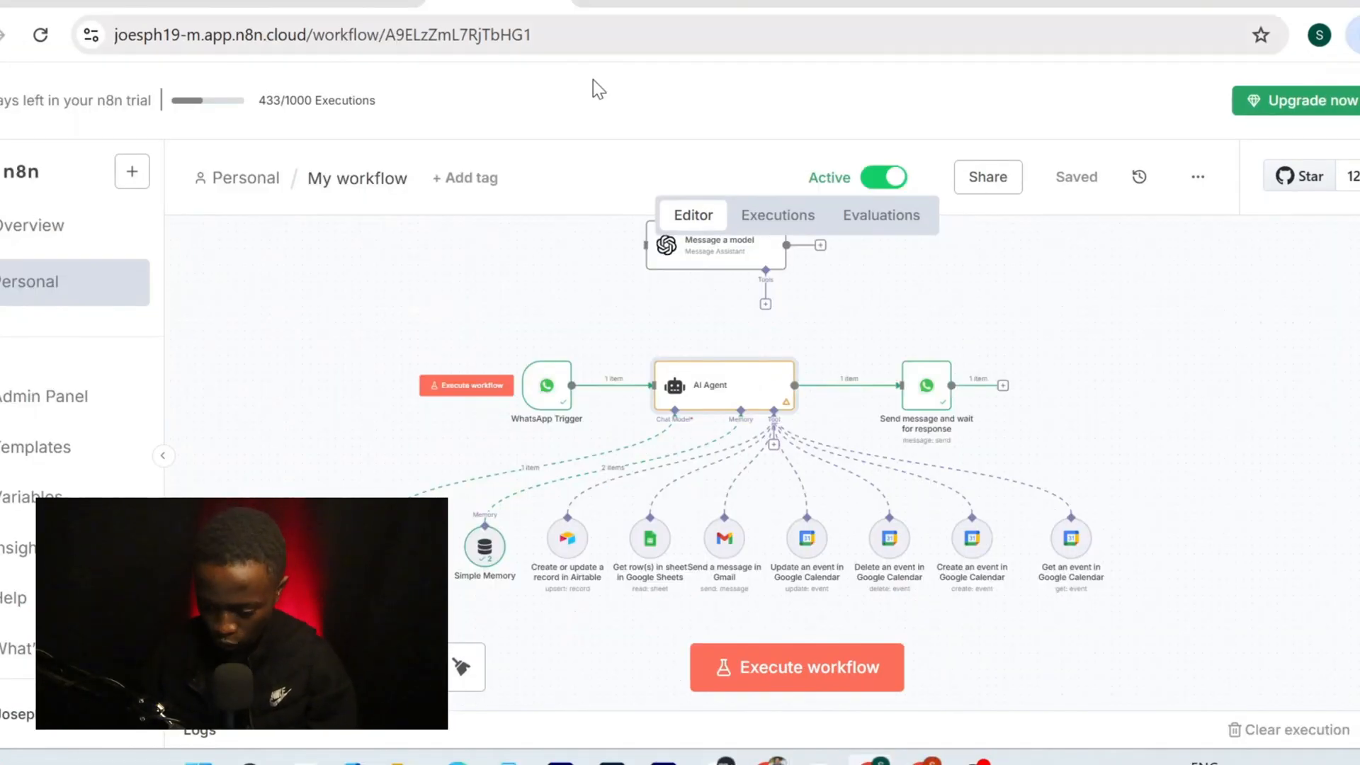
Show the WhatsApp Web chat with the Full Leg Waxing booking confirmation over the workflow
scroll(923, 399, down, 1)
scroll(702, 418, up, 2)
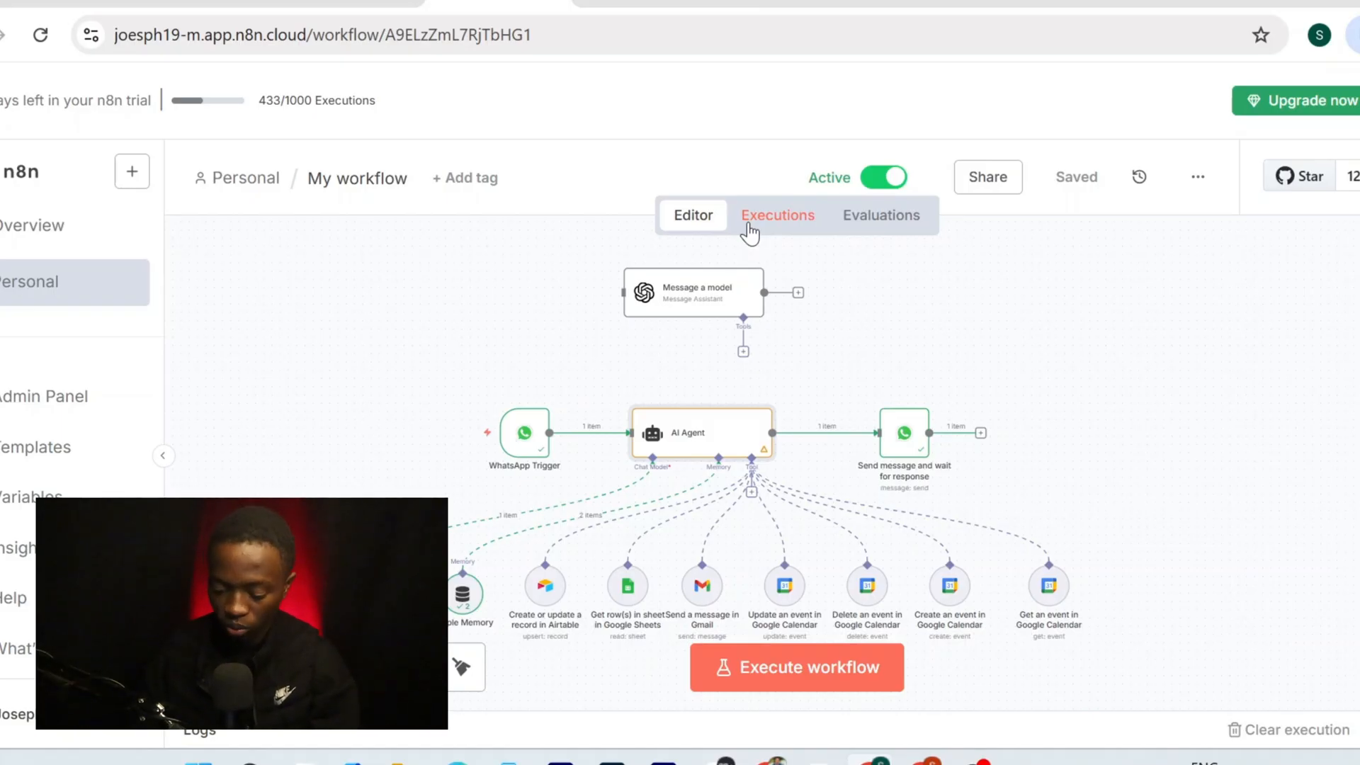
click(619, 689)
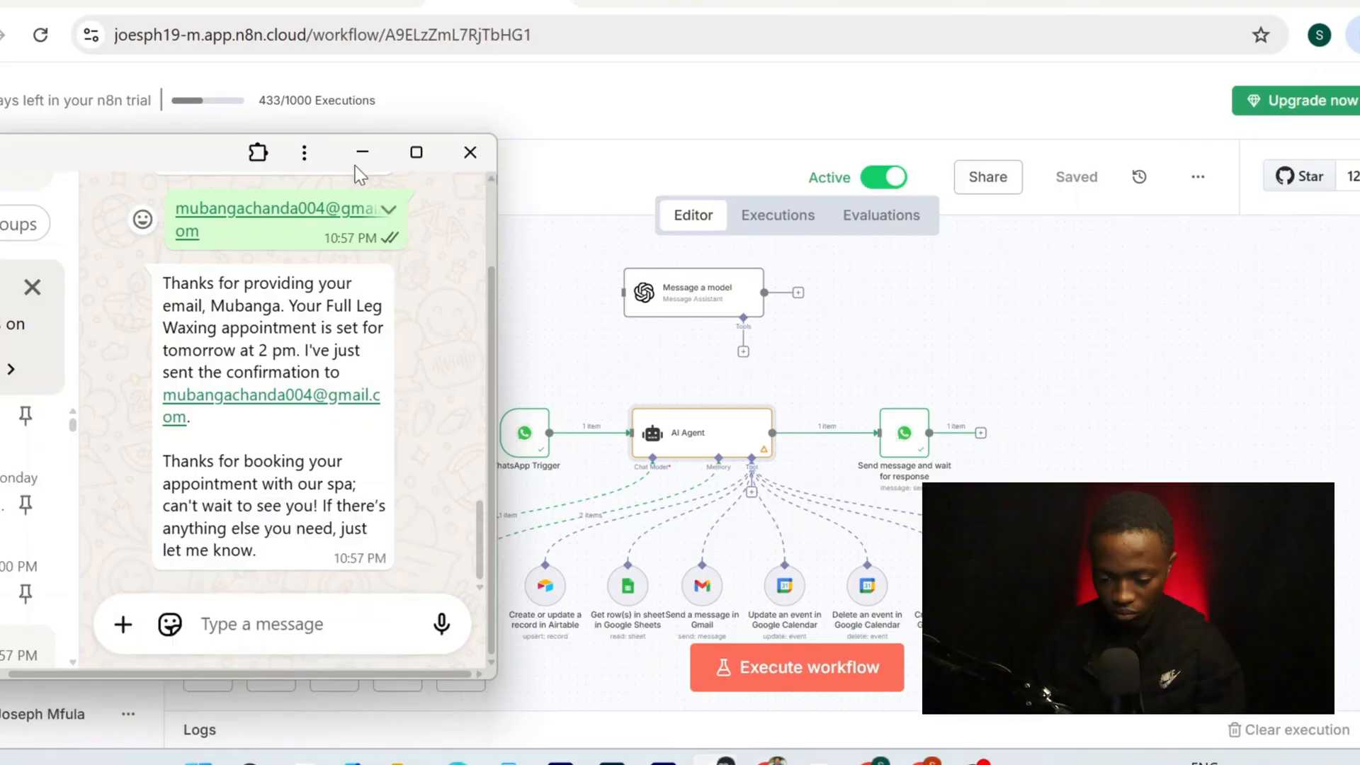
Jump to the latest messages in the spa bot chat and send 'hi'
drag(225, 153, 233, 101)
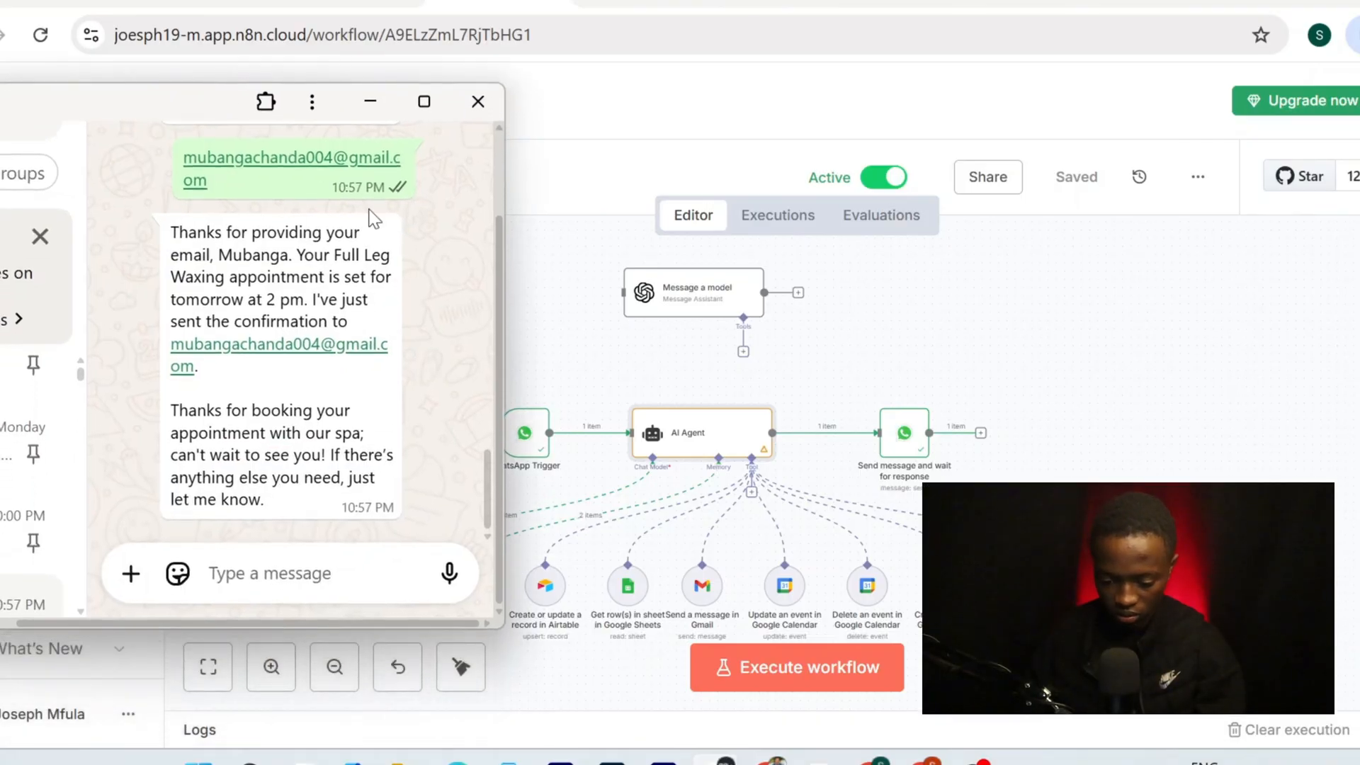
scroll(374, 219, up, 10)
scroll(372, 215, up, 15)
scroll(370, 210, down, 15)
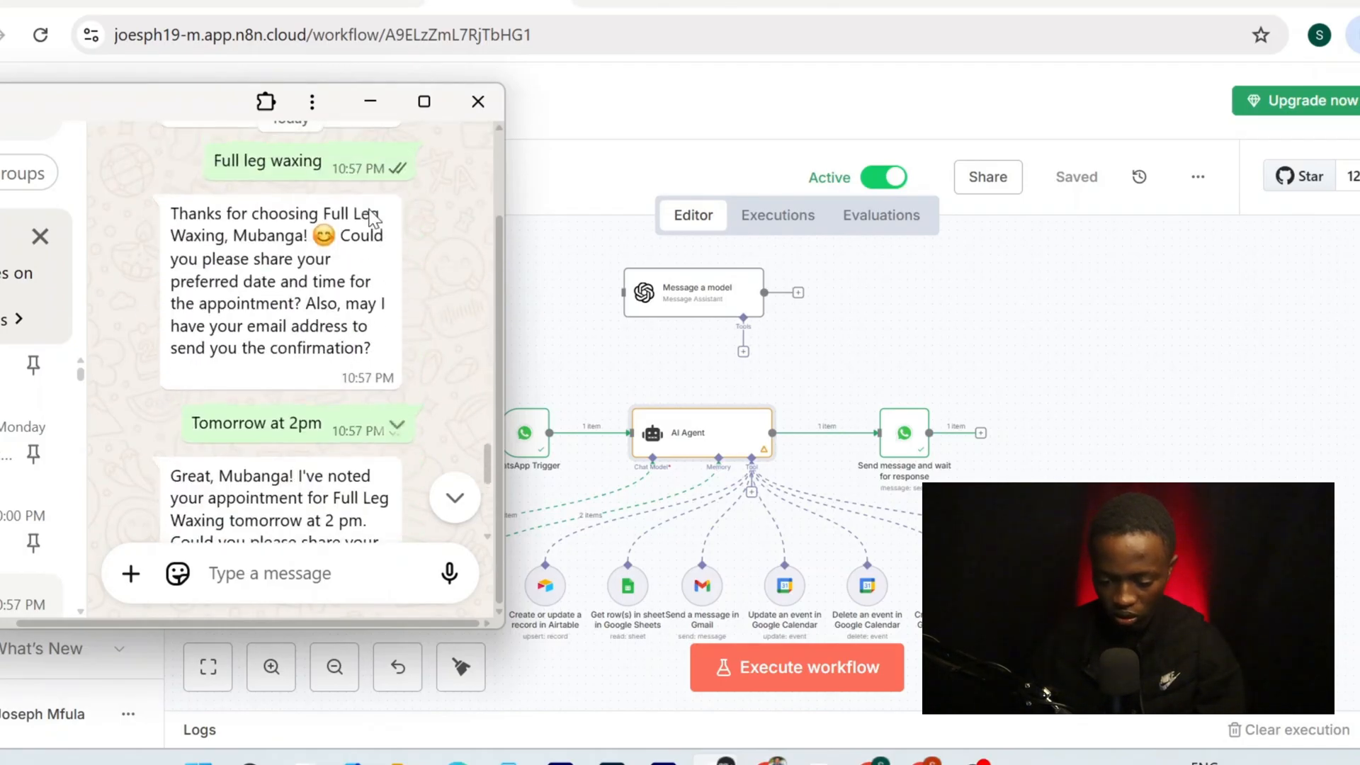
scroll(374, 219, down, 10)
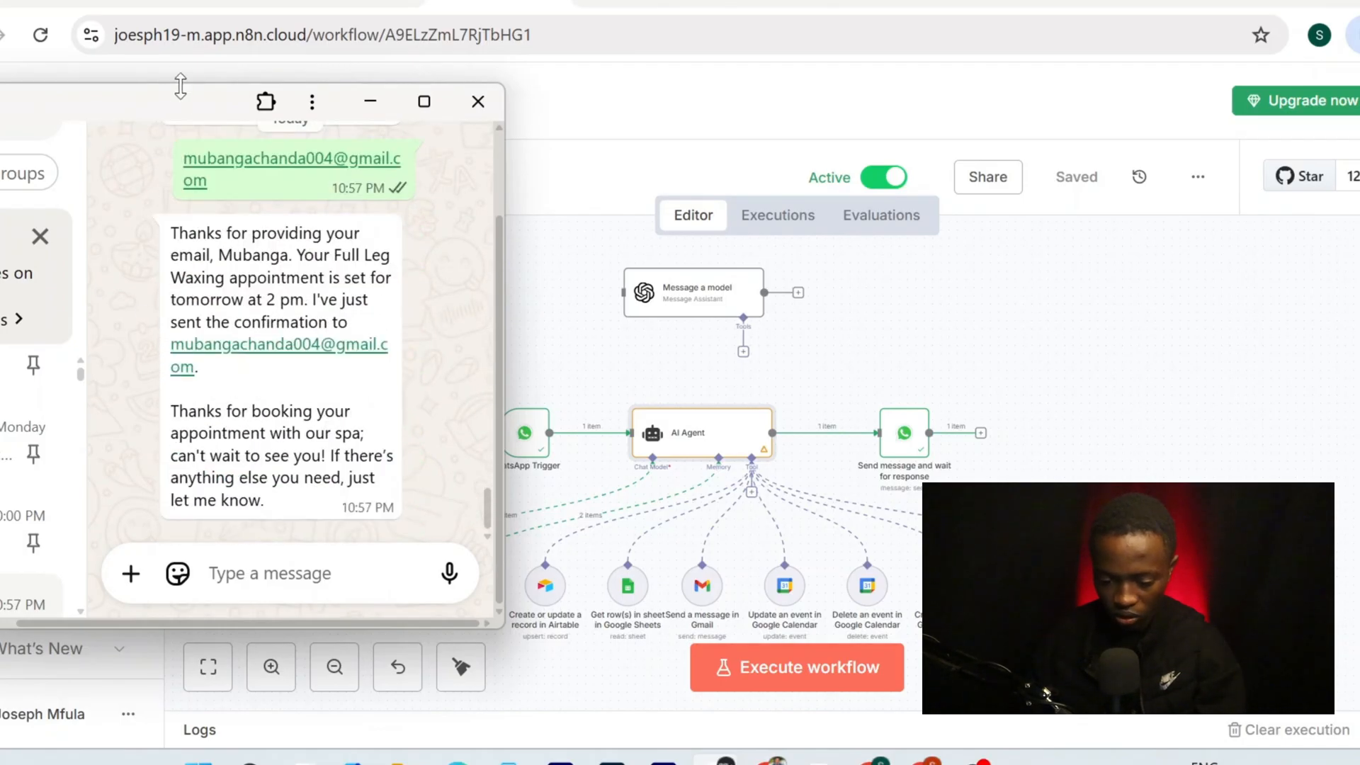
scroll(319, 425, up, 10)
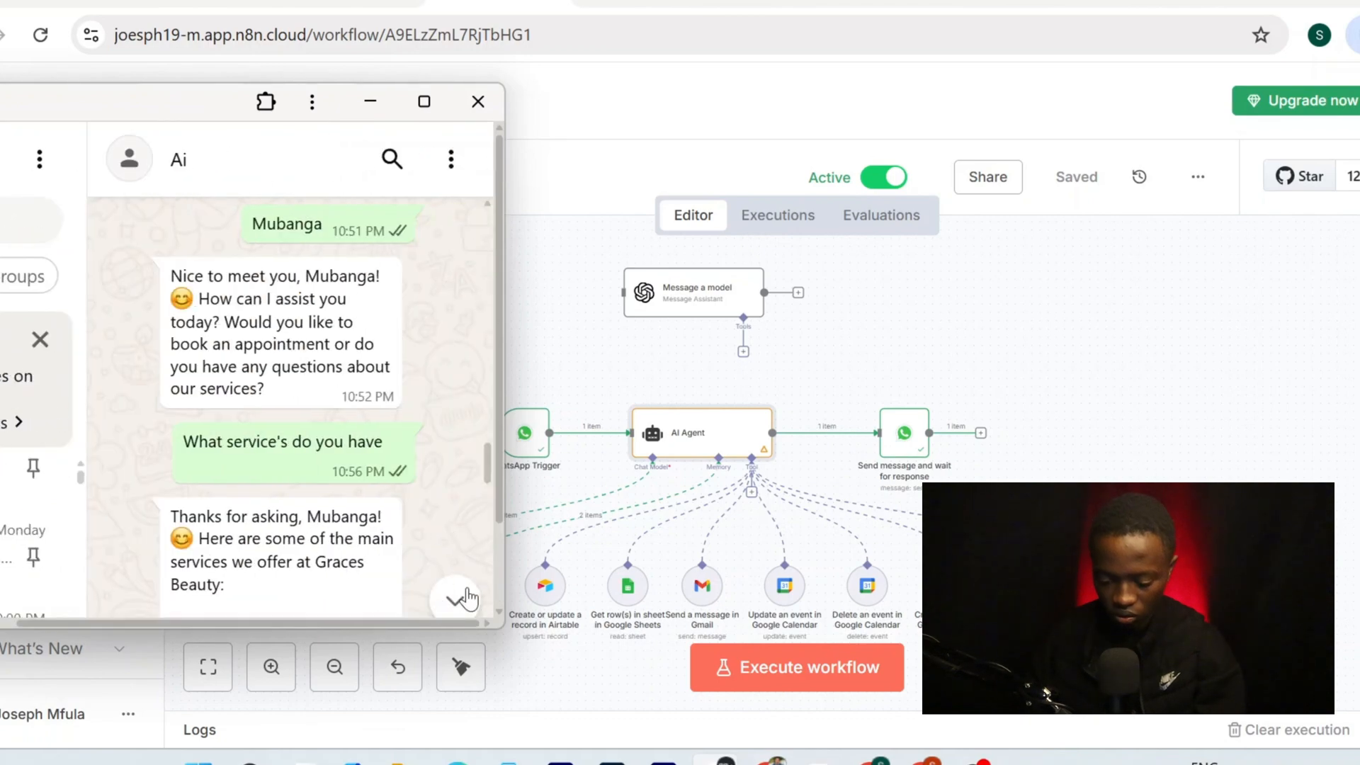
click(457, 599)
scroll(290, 468, down, 3)
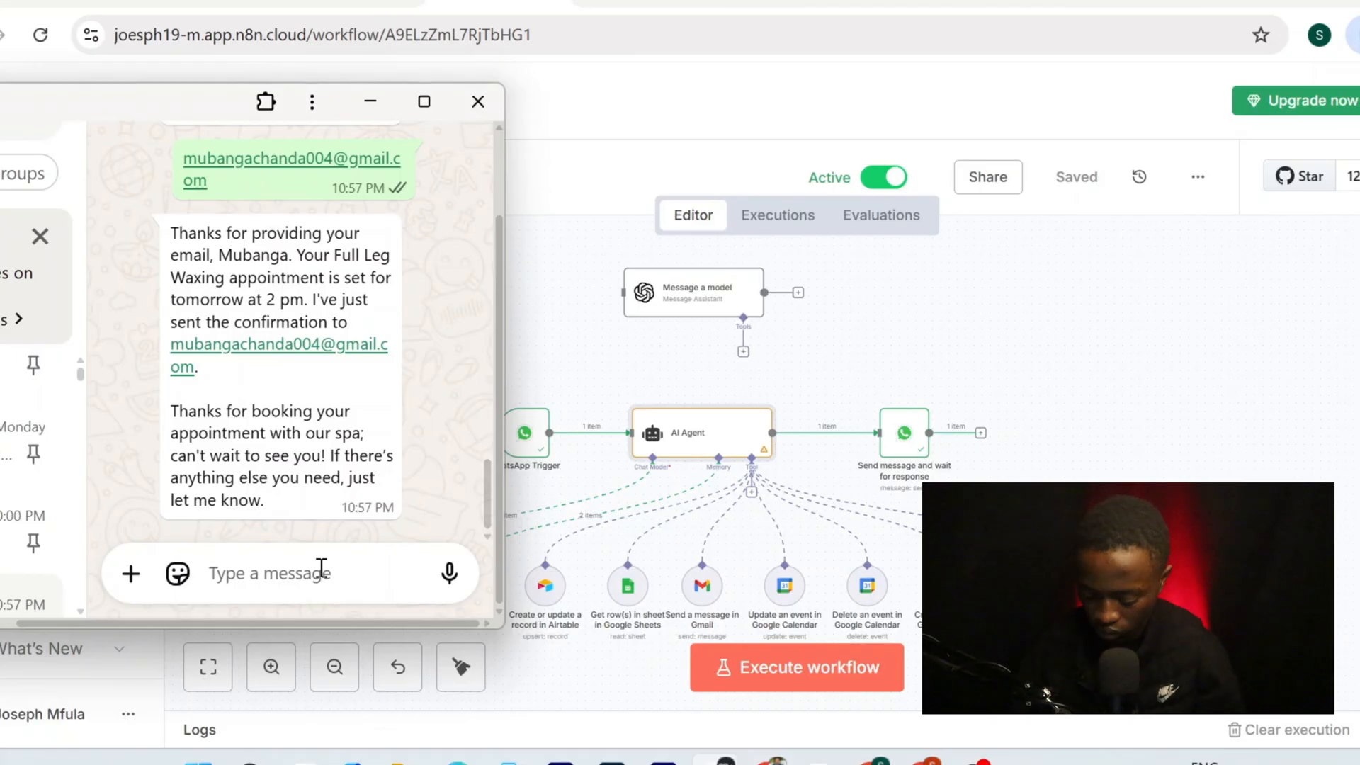
text(hi)
key(Return)
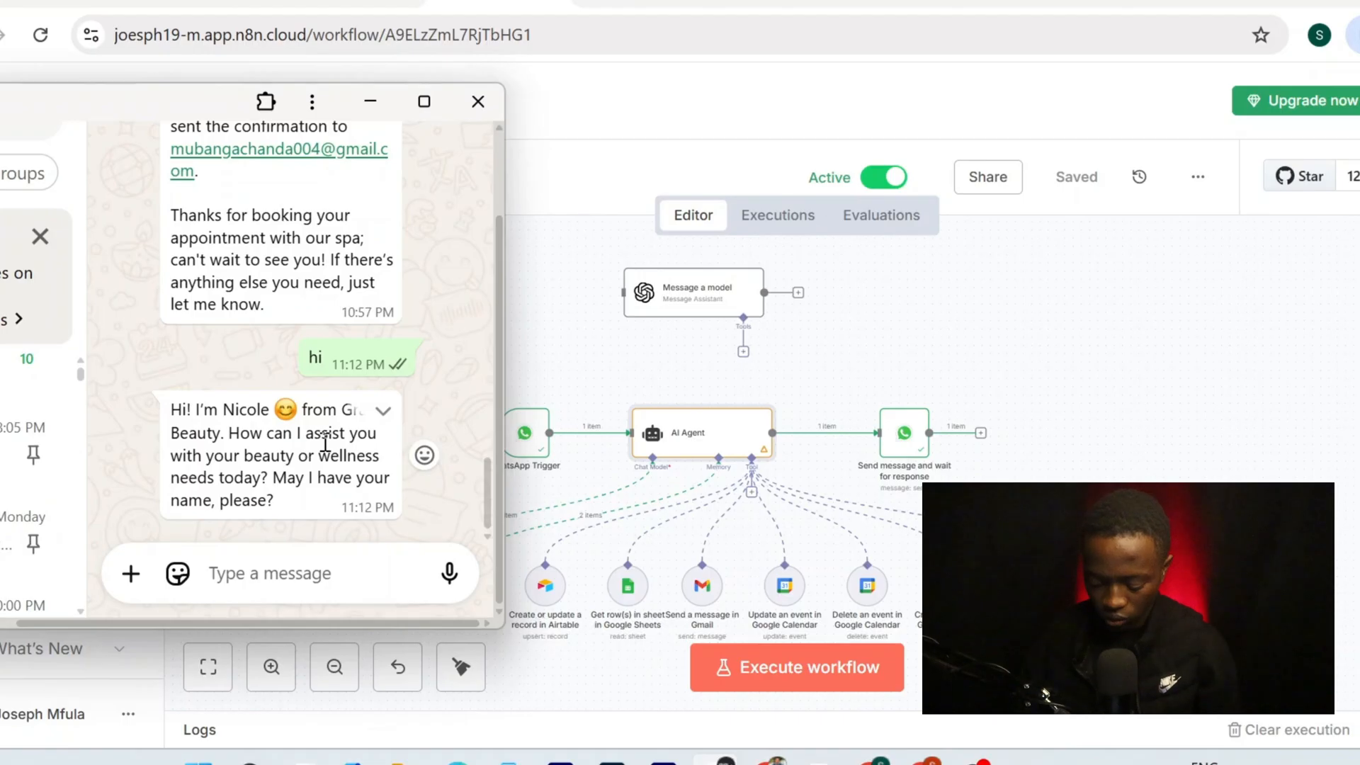
Send the customer's name, then ask 'what services do you provide'
text(mubanga)
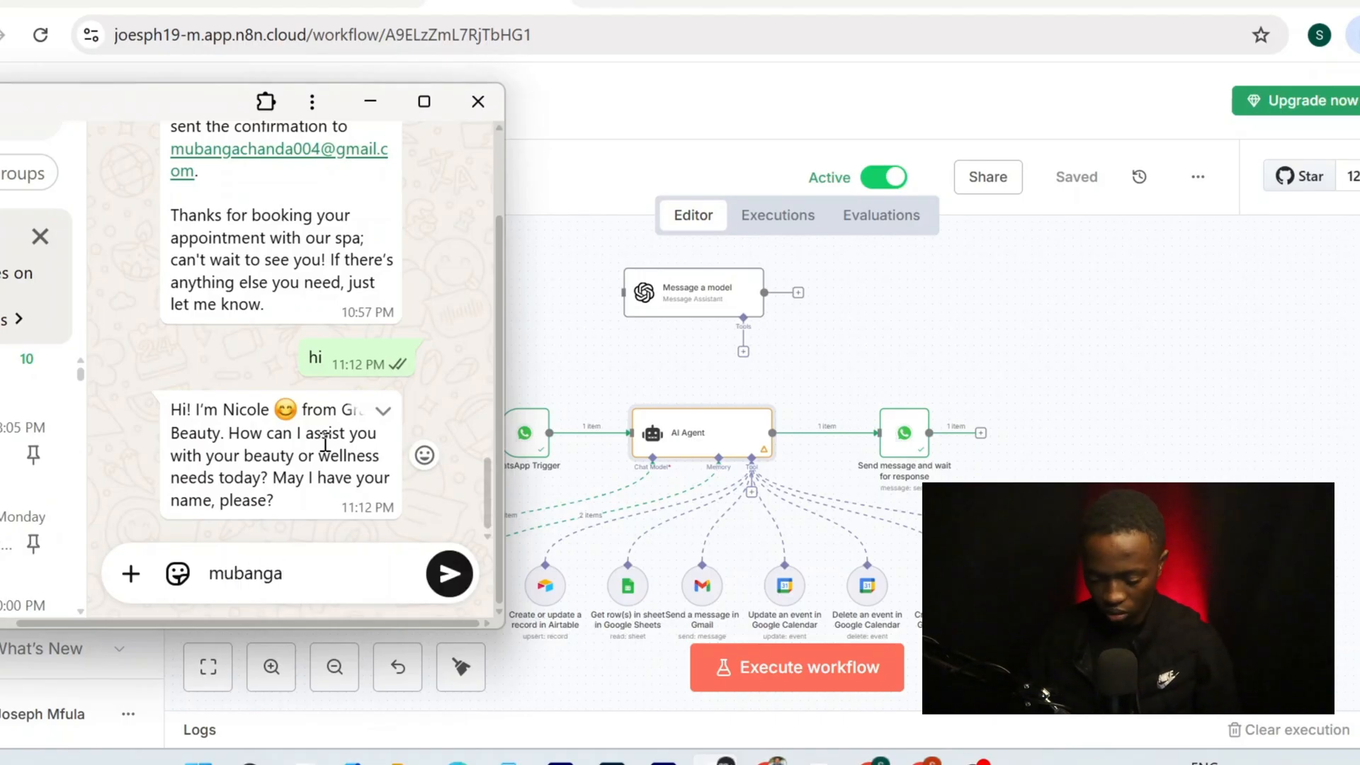
key(Return)
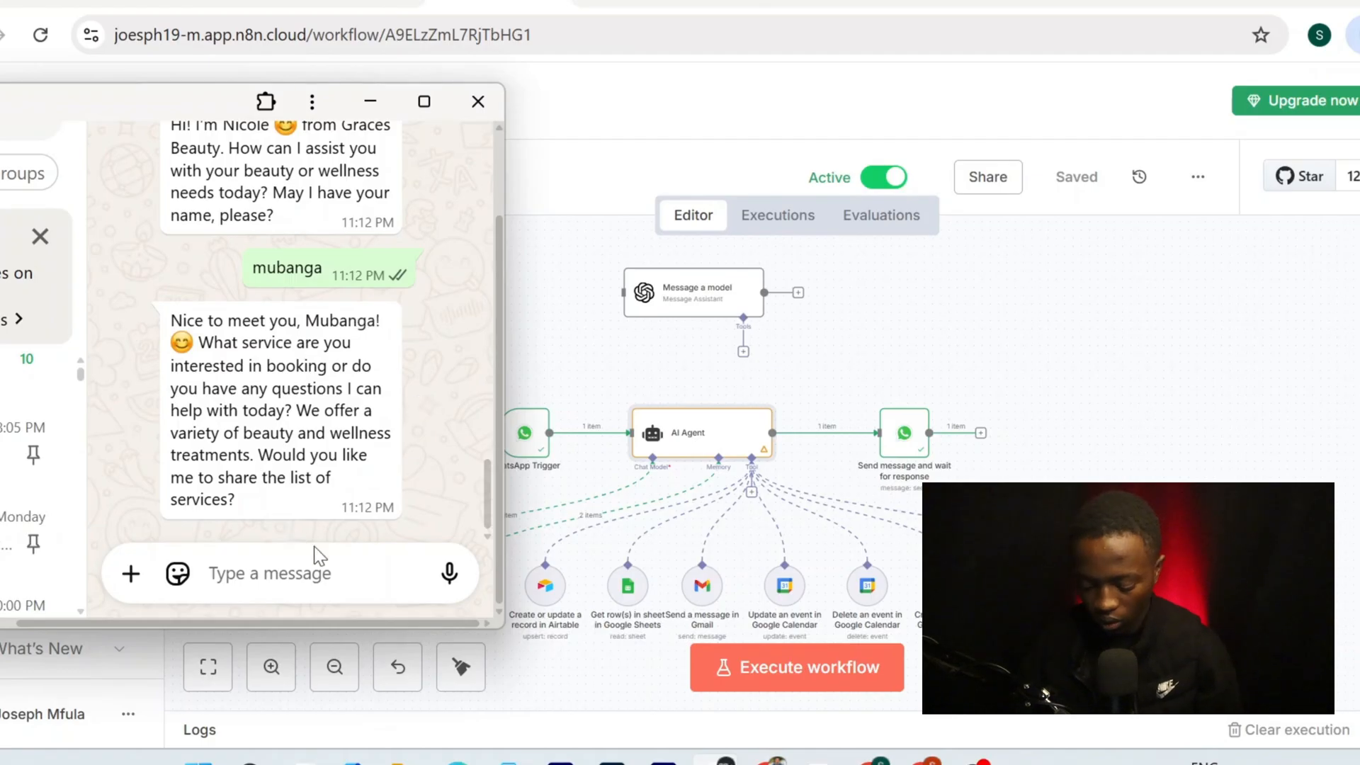
text(what services)
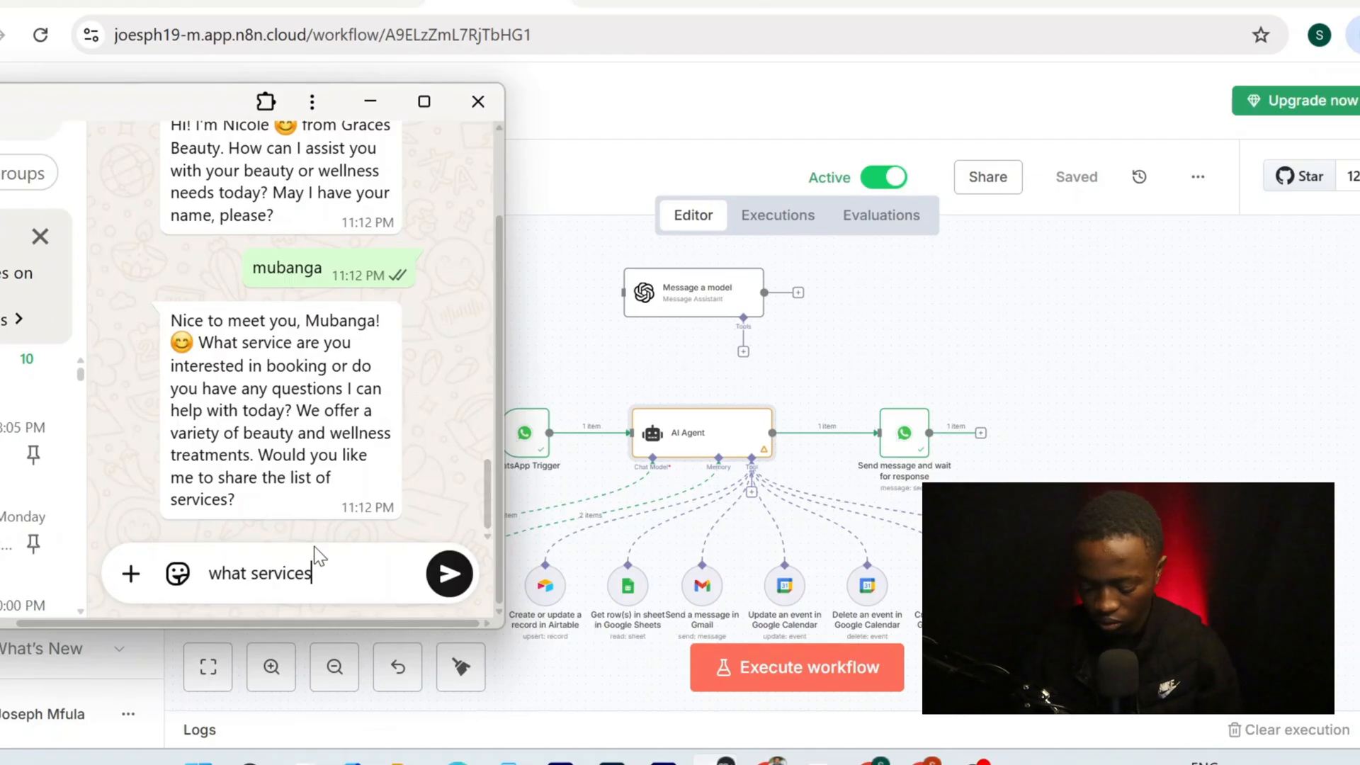
text(n)
key(BackSpace)
text(do you provide)
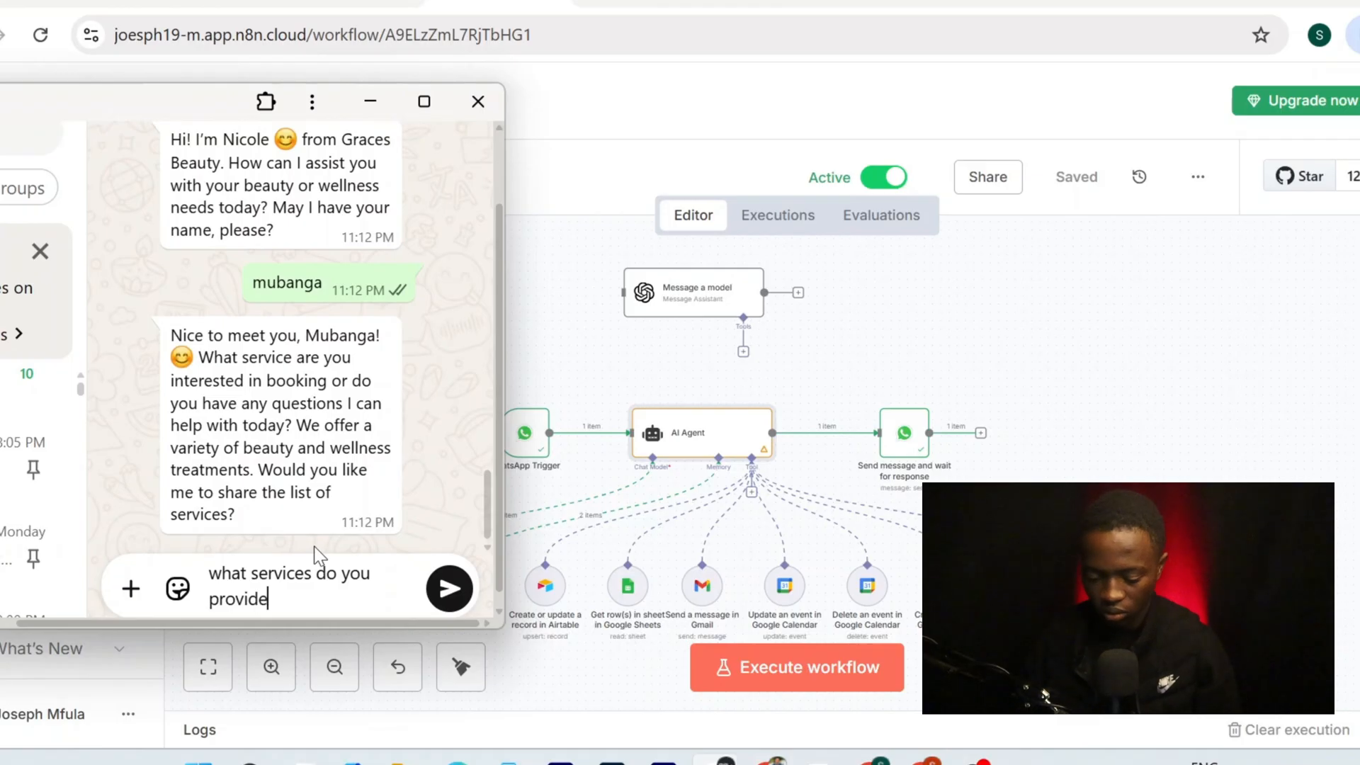
key(Return)
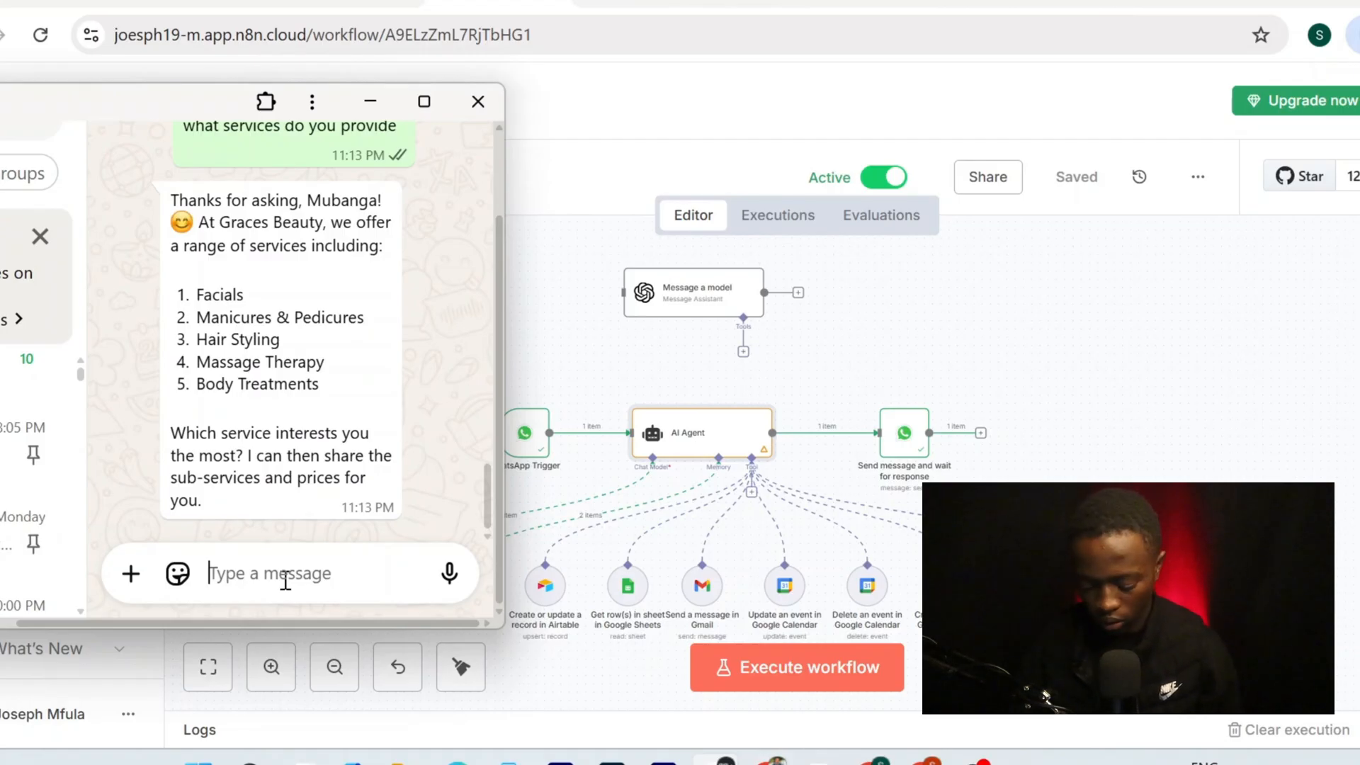
Reply 'facials', review the facial price list, then choose 'deep cleansing' (K250)
text(facials)
key(Return)
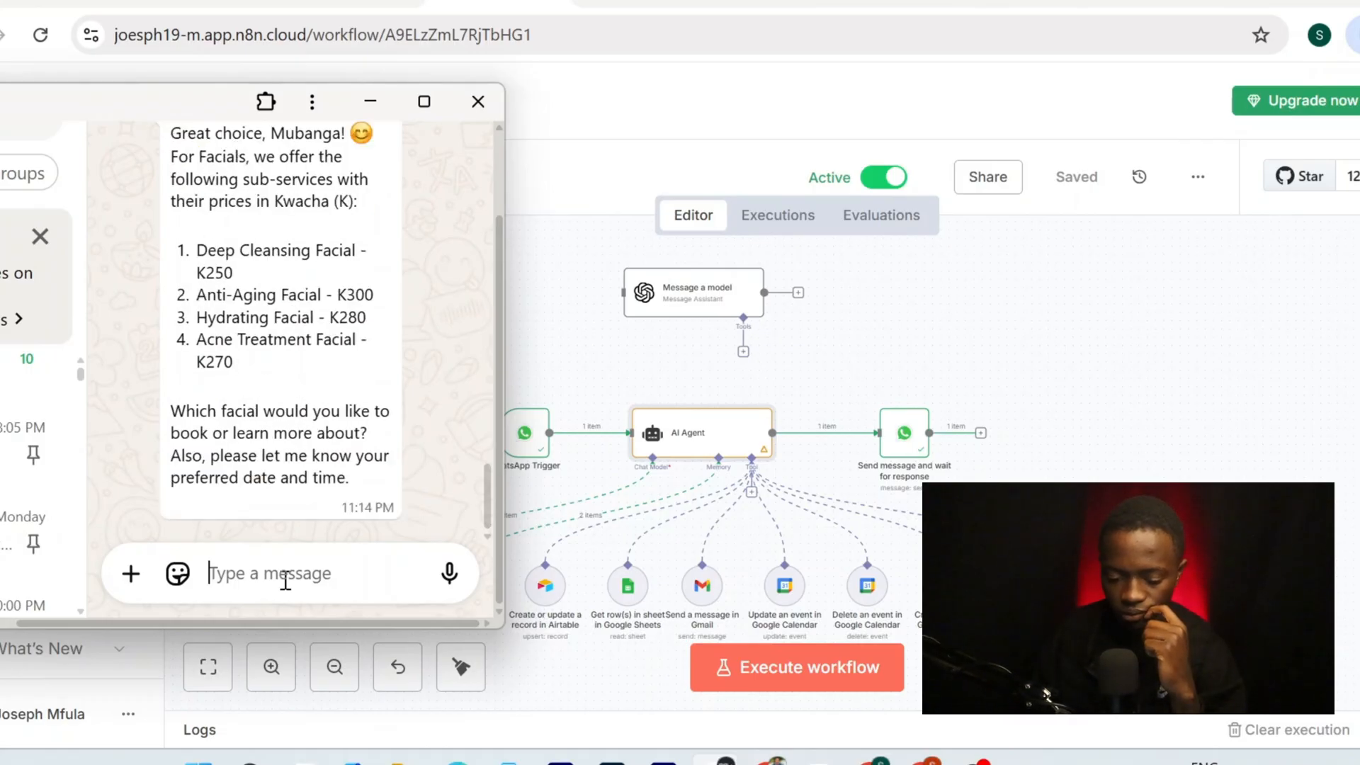
scroll(294, 312, up, 3)
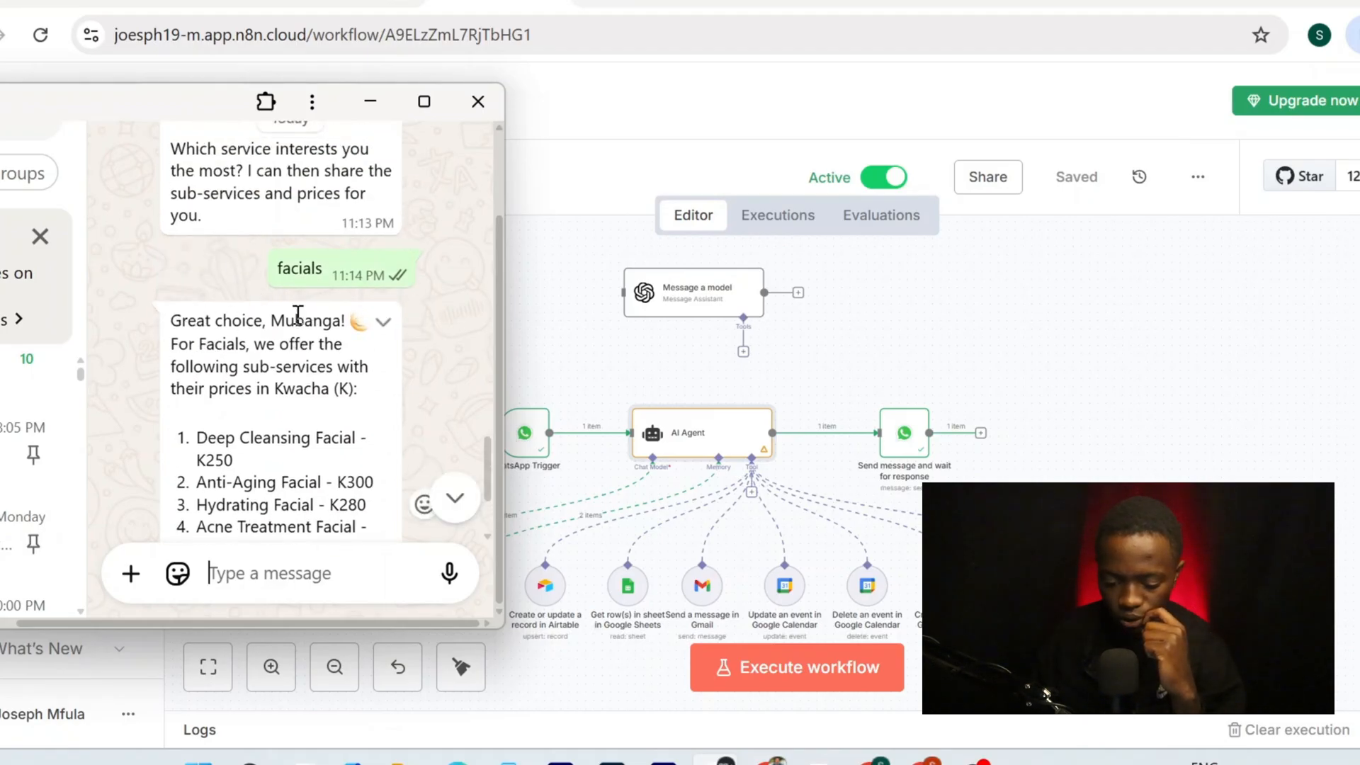
scroll(235, 351, down, 1)
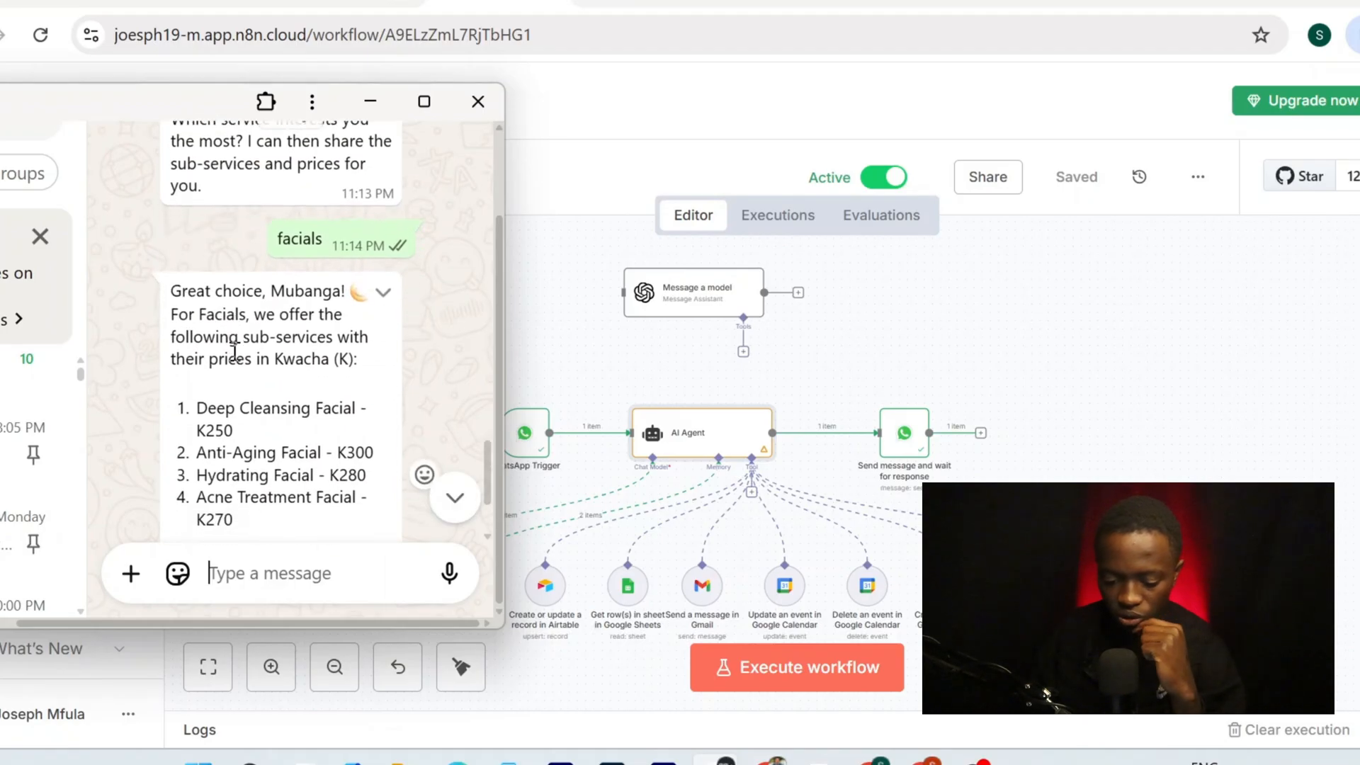
scroll(333, 326, down, 1)
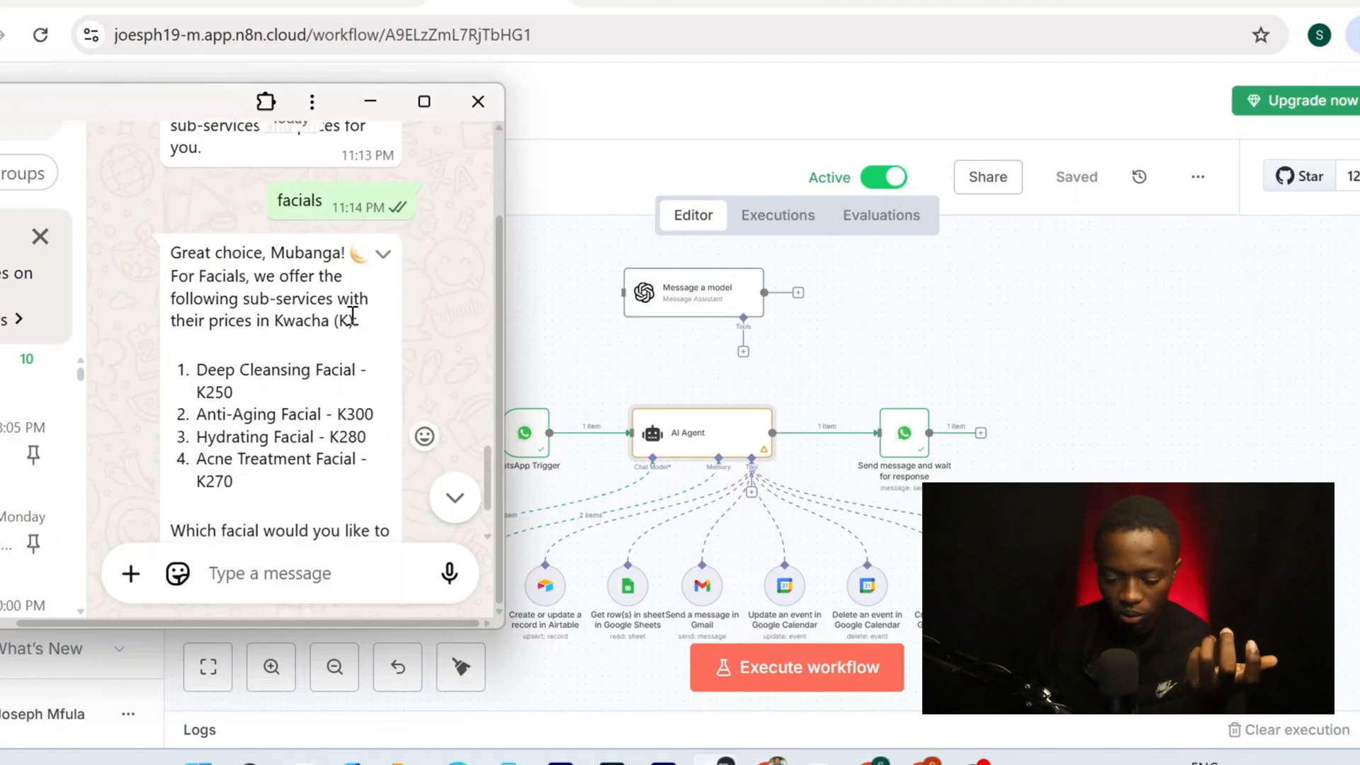
scroll(347, 318, down, 1)
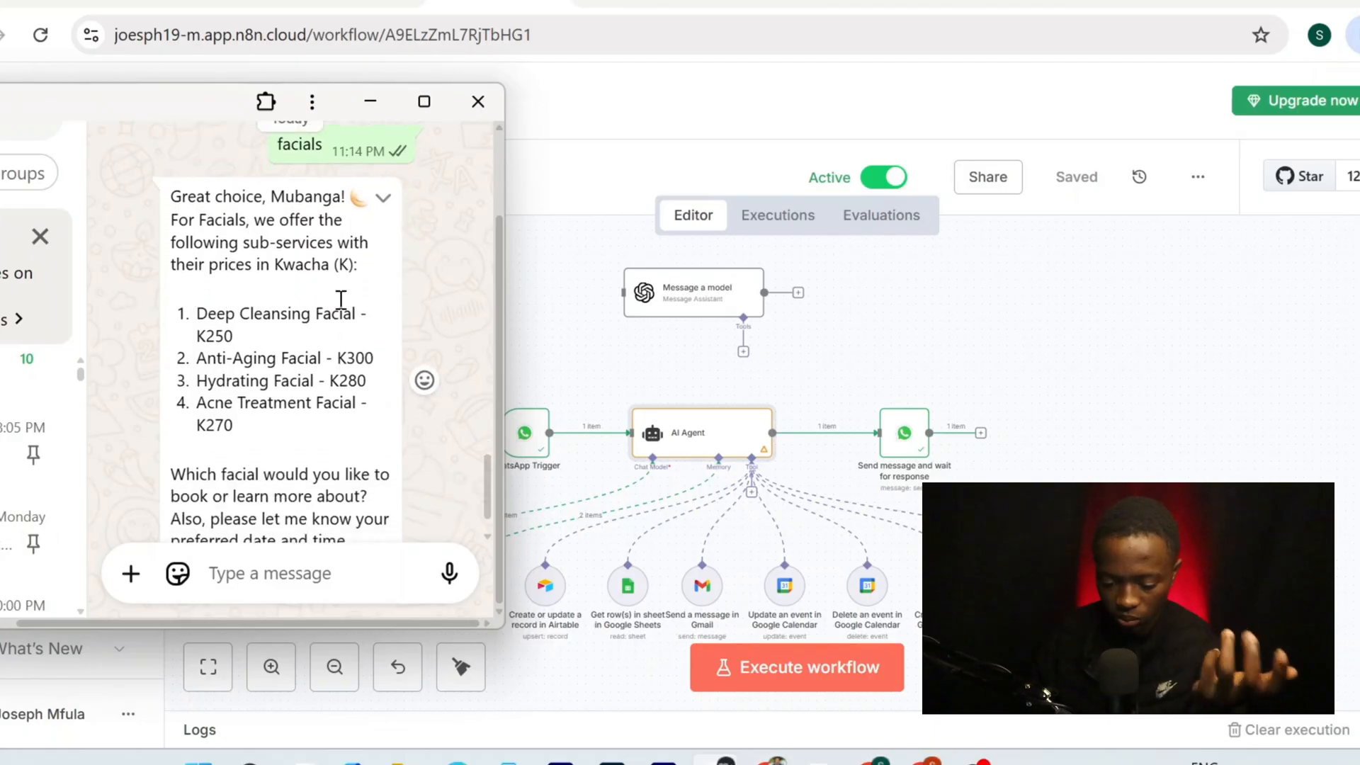
scroll(227, 379, down, 1)
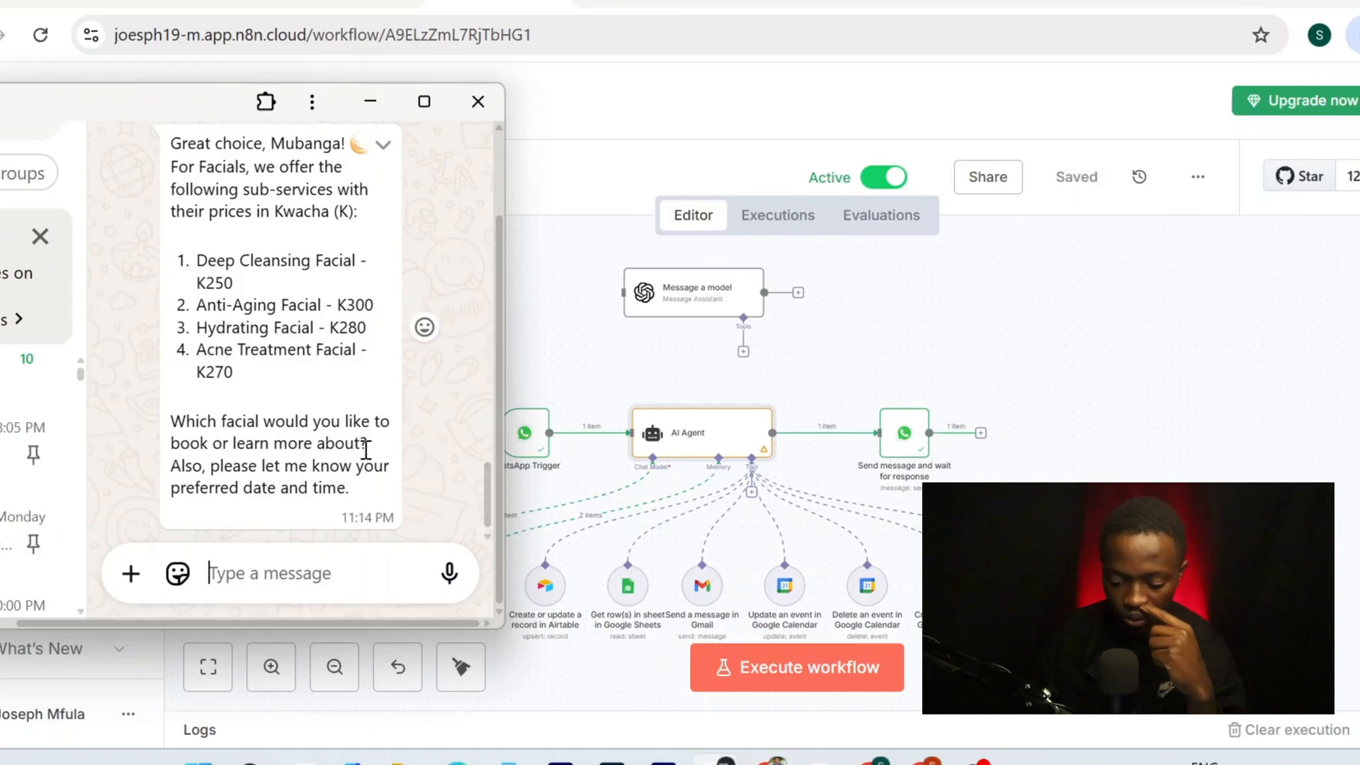
scroll(366, 450, down, 1)
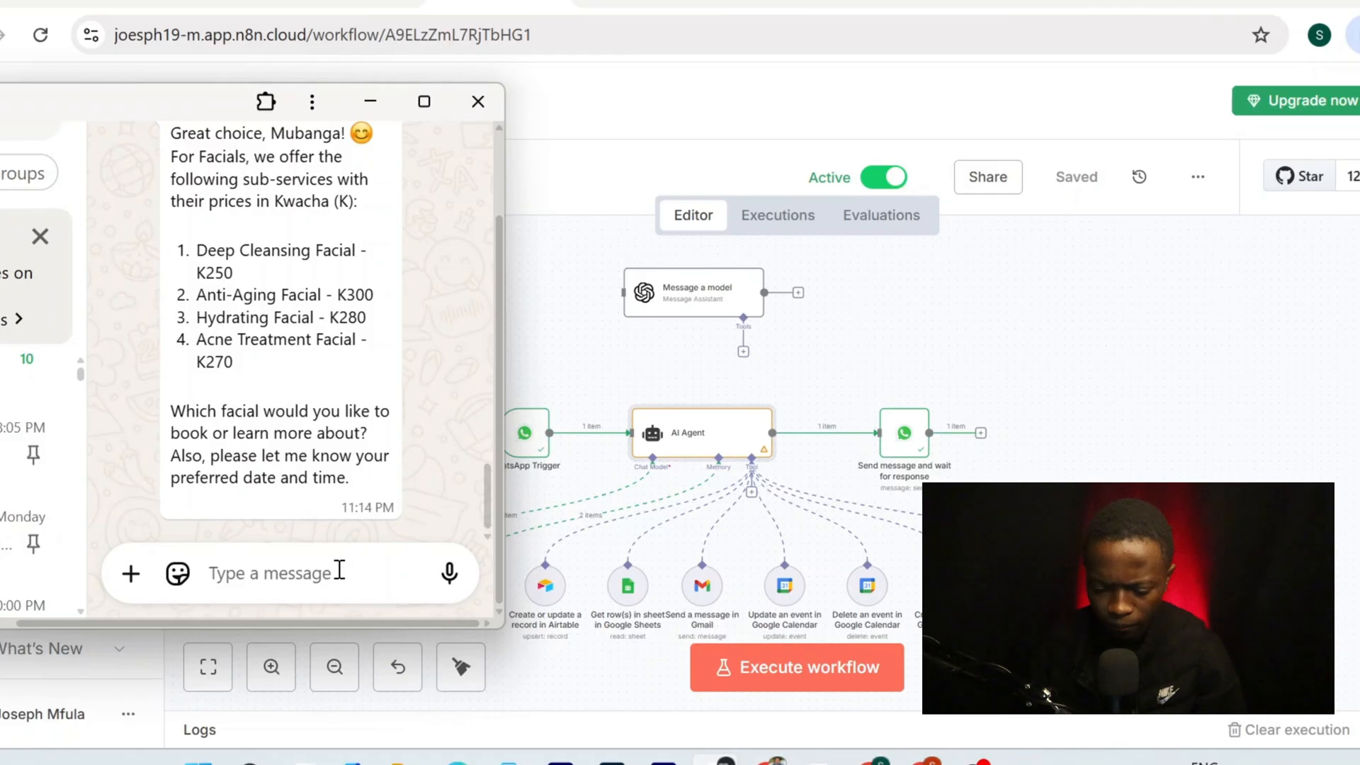
text(dee)
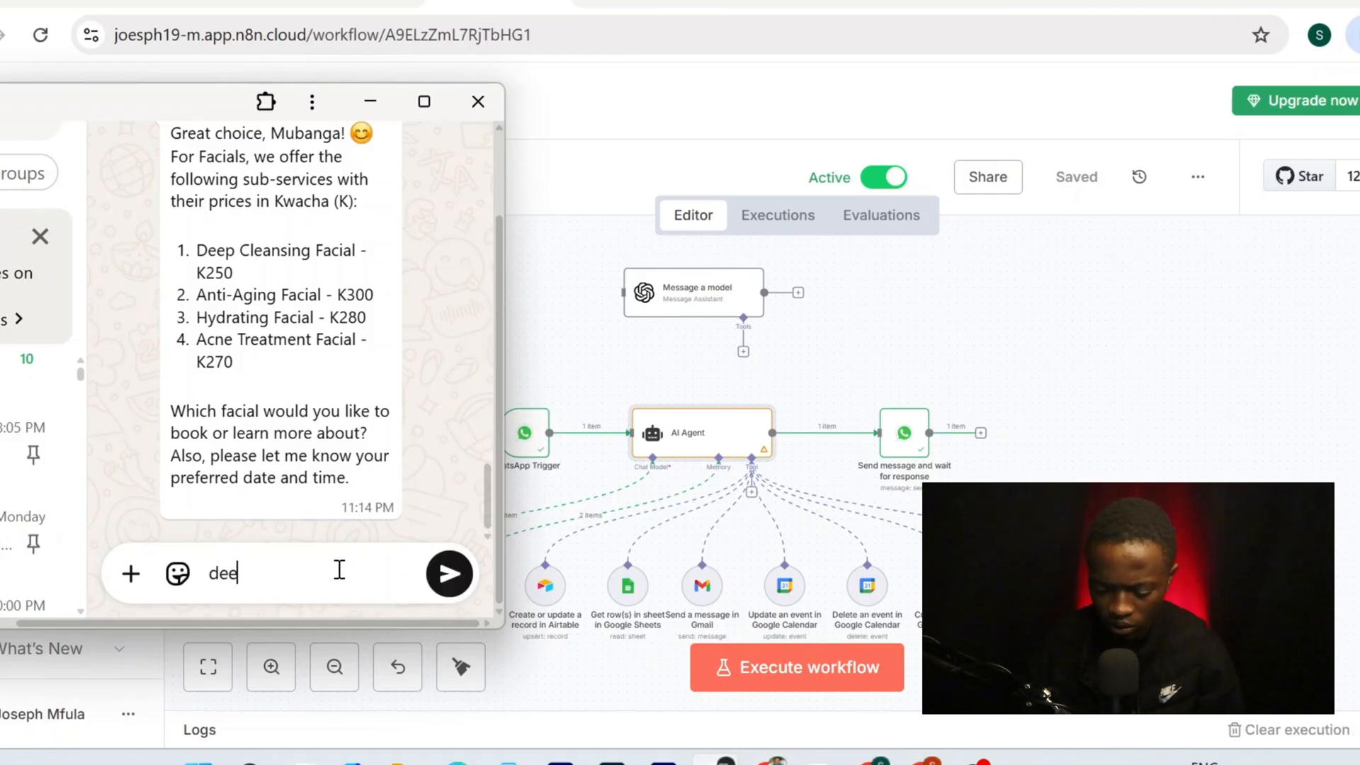
text(p cl)
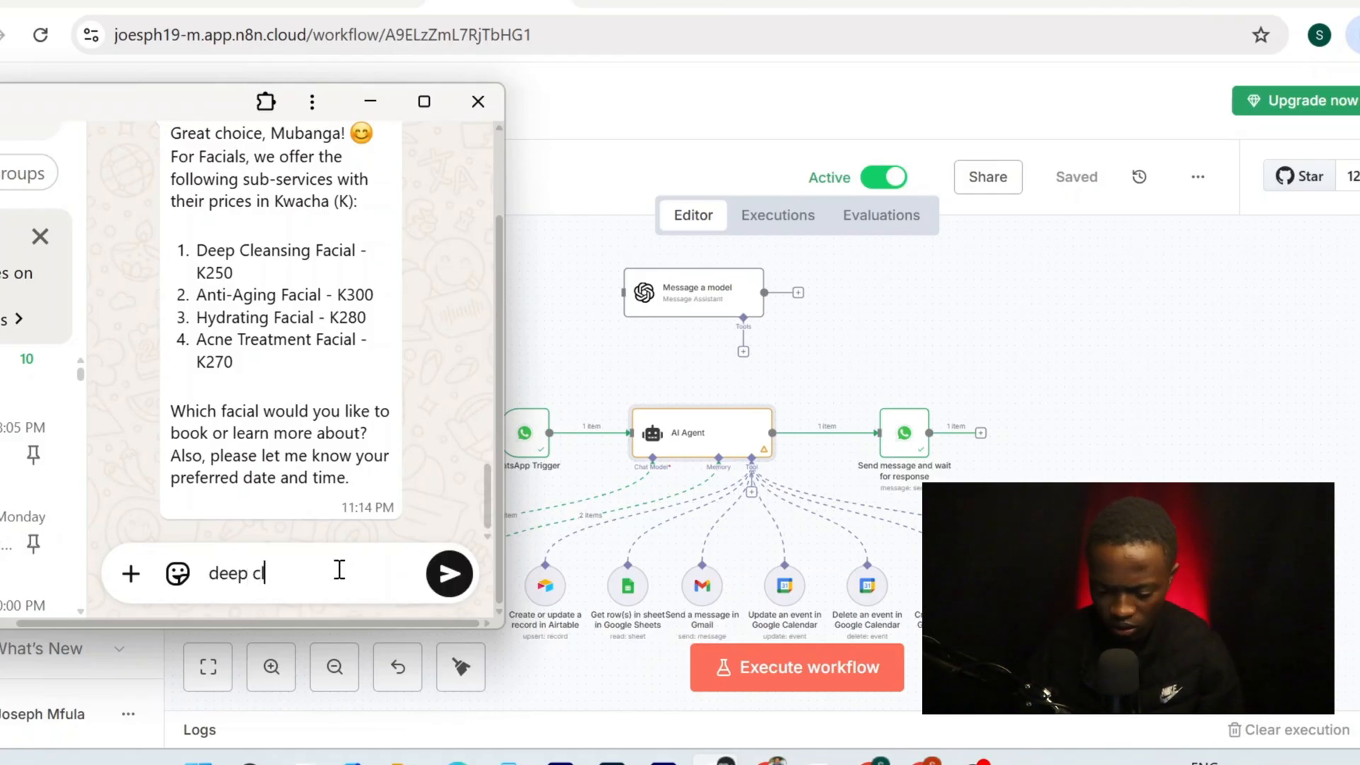
text(eansing)
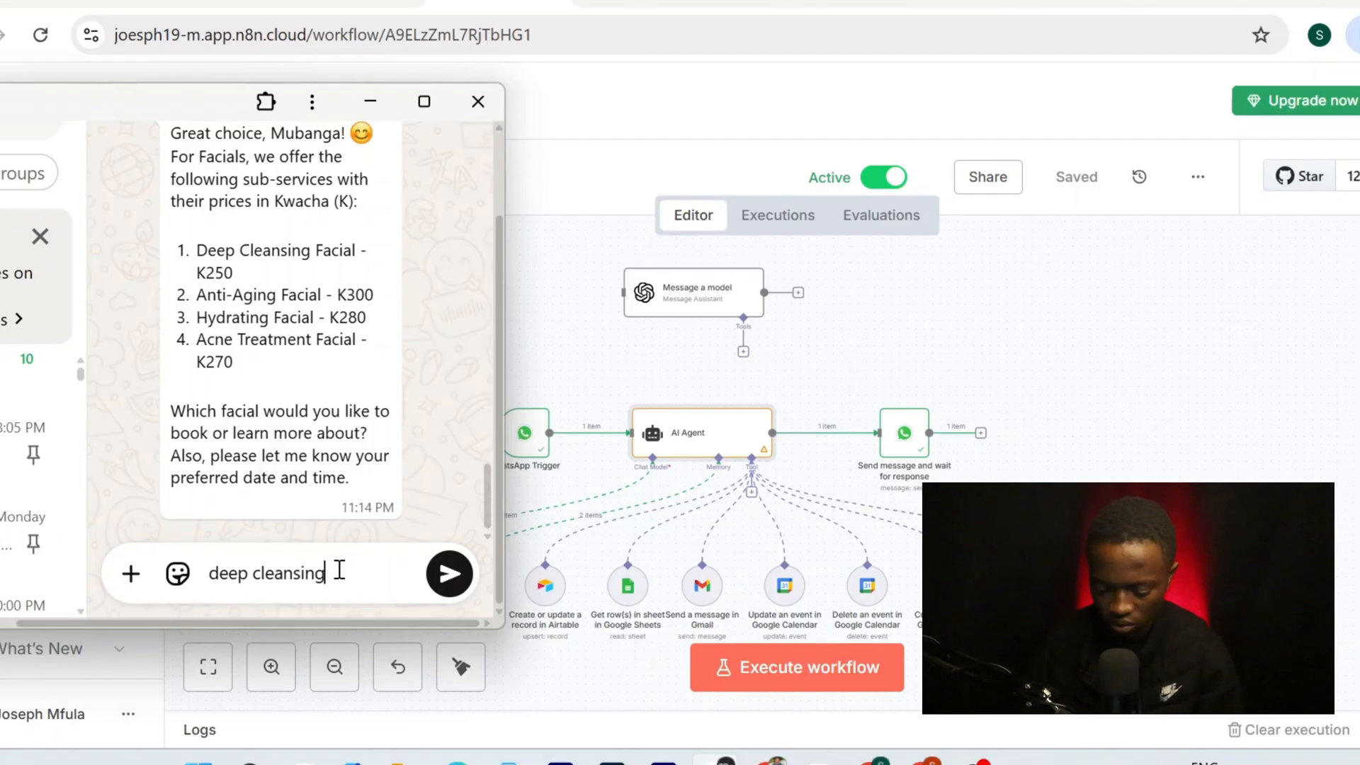
key(Return)
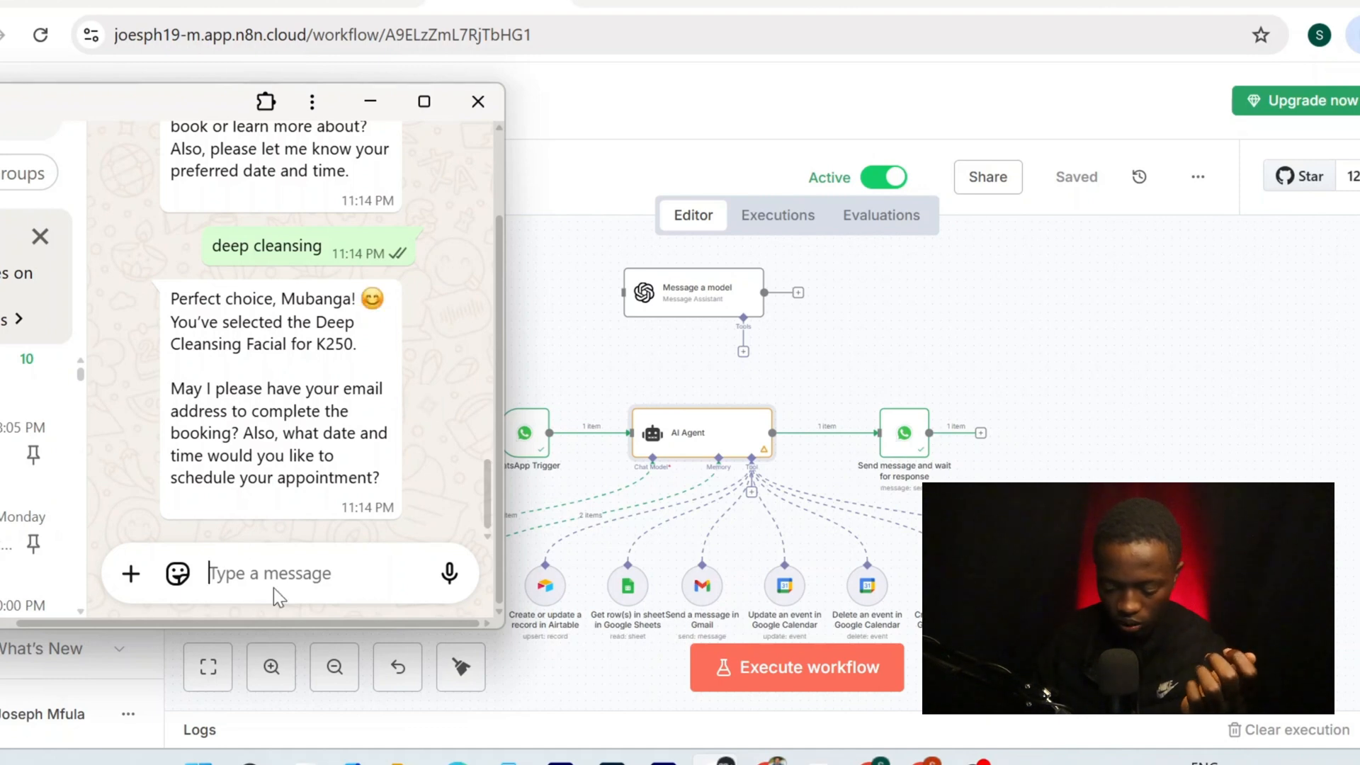
Reply 'tomorrow at 2 pm' for the appointment, then type the customer's email address
text(tomo)
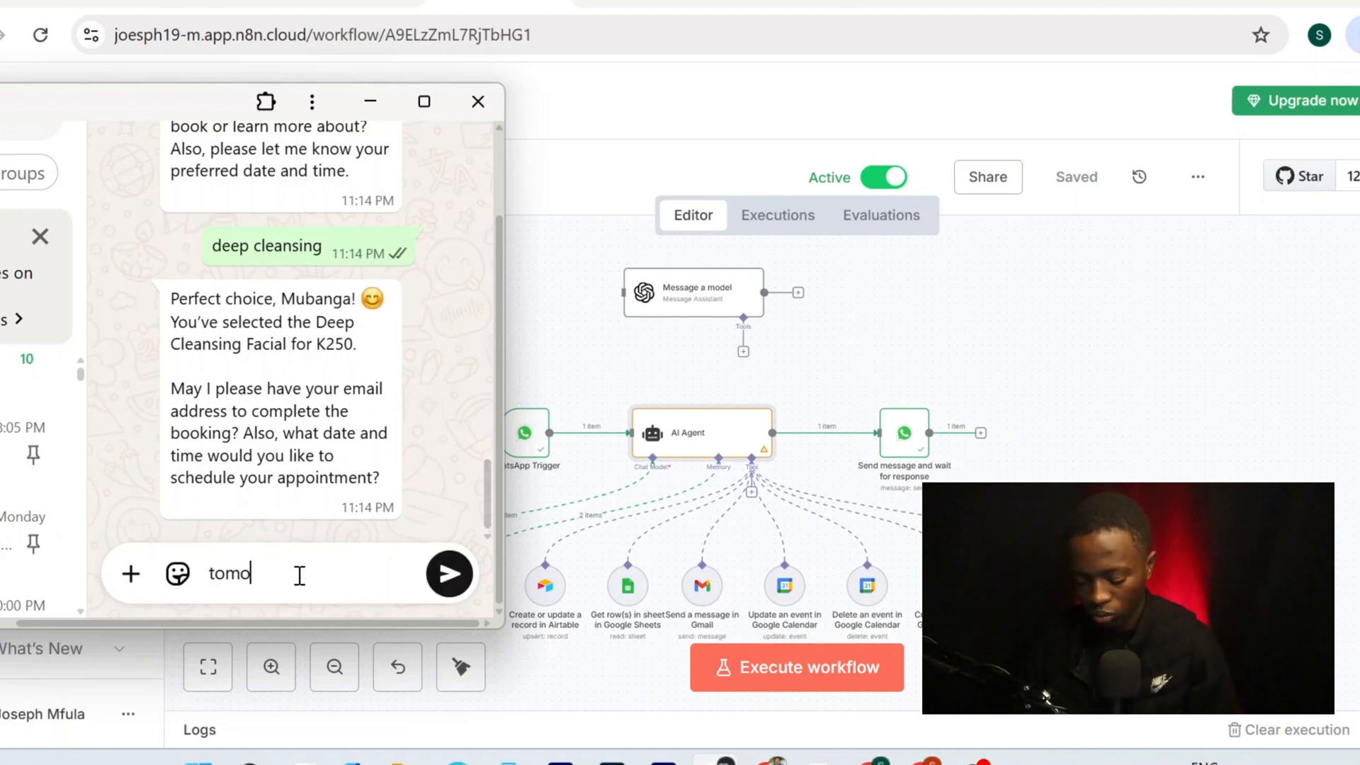
text(rrow )
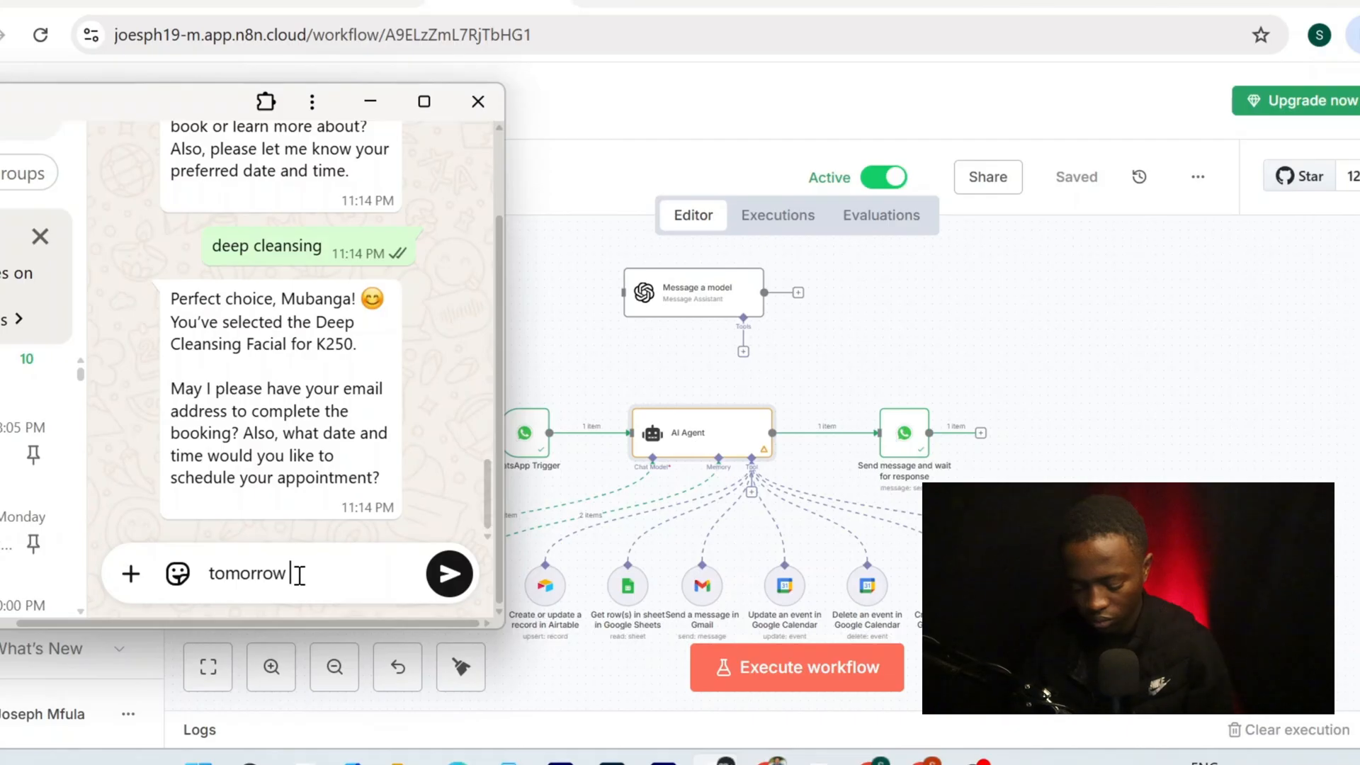
text(at 2)
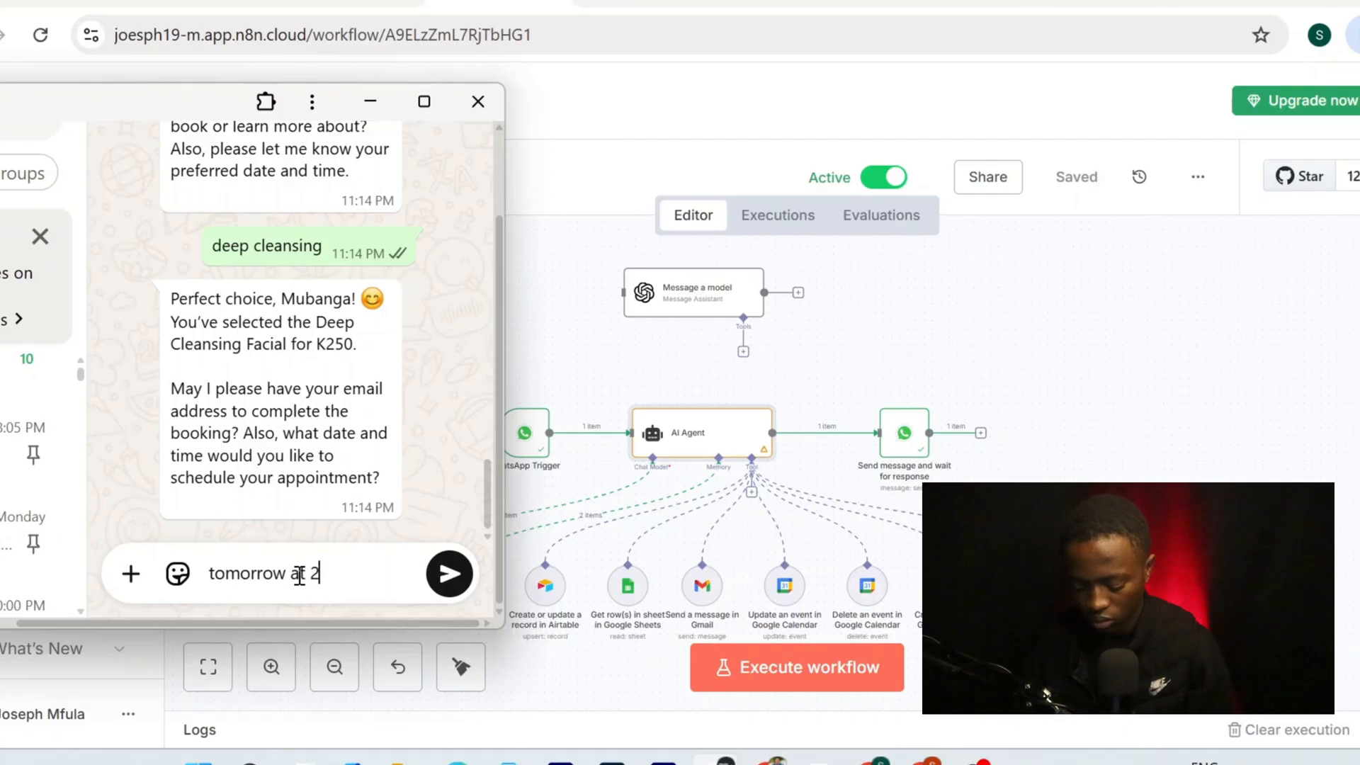
text( pm)
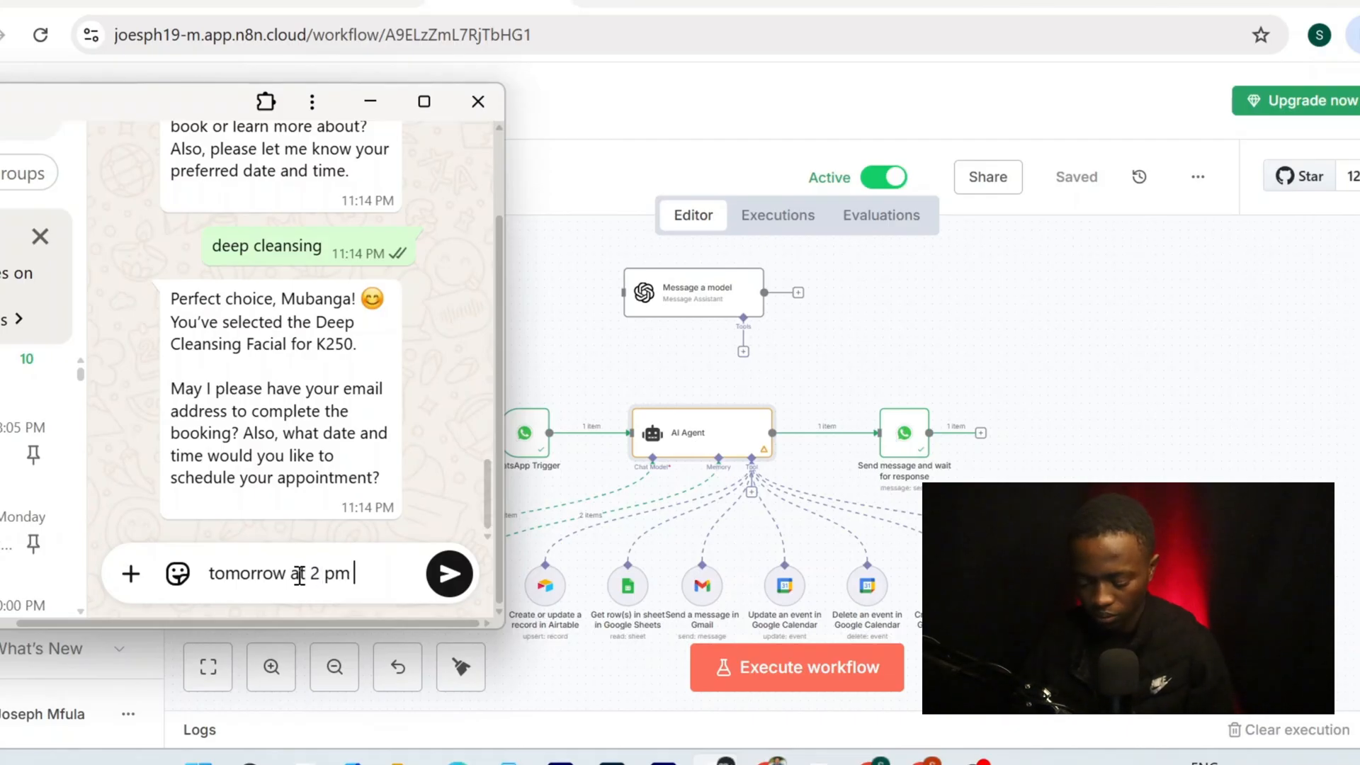
key(Return)
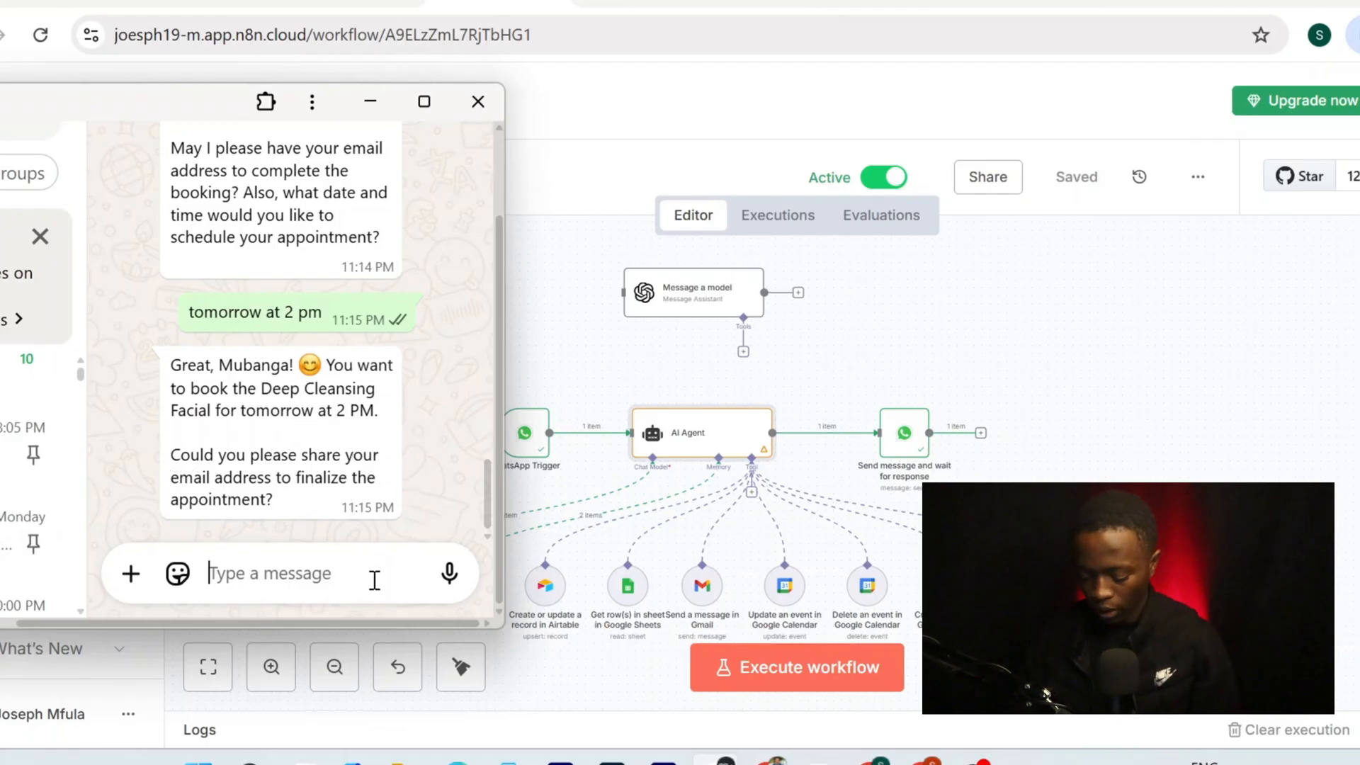
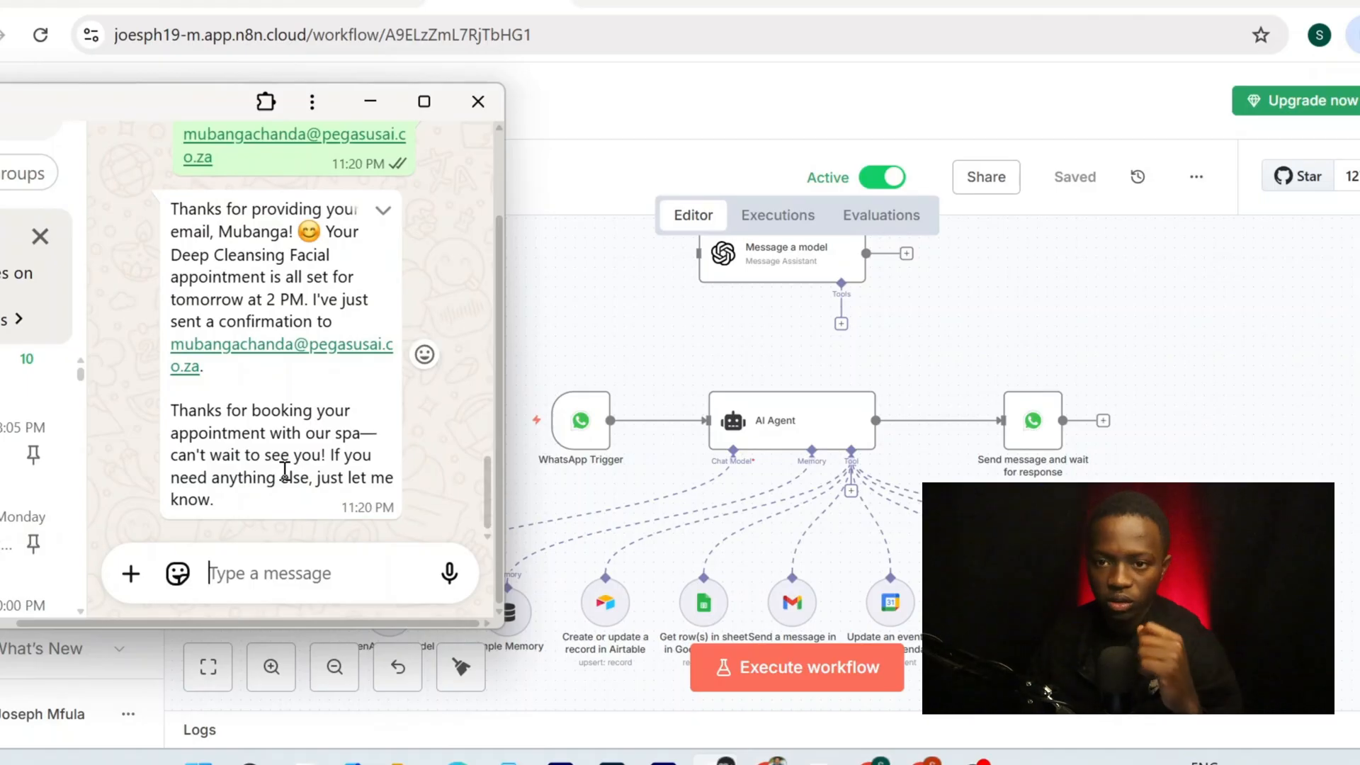
scroll(297, 236, up, 1)
scroll(333, 256, down, 1)
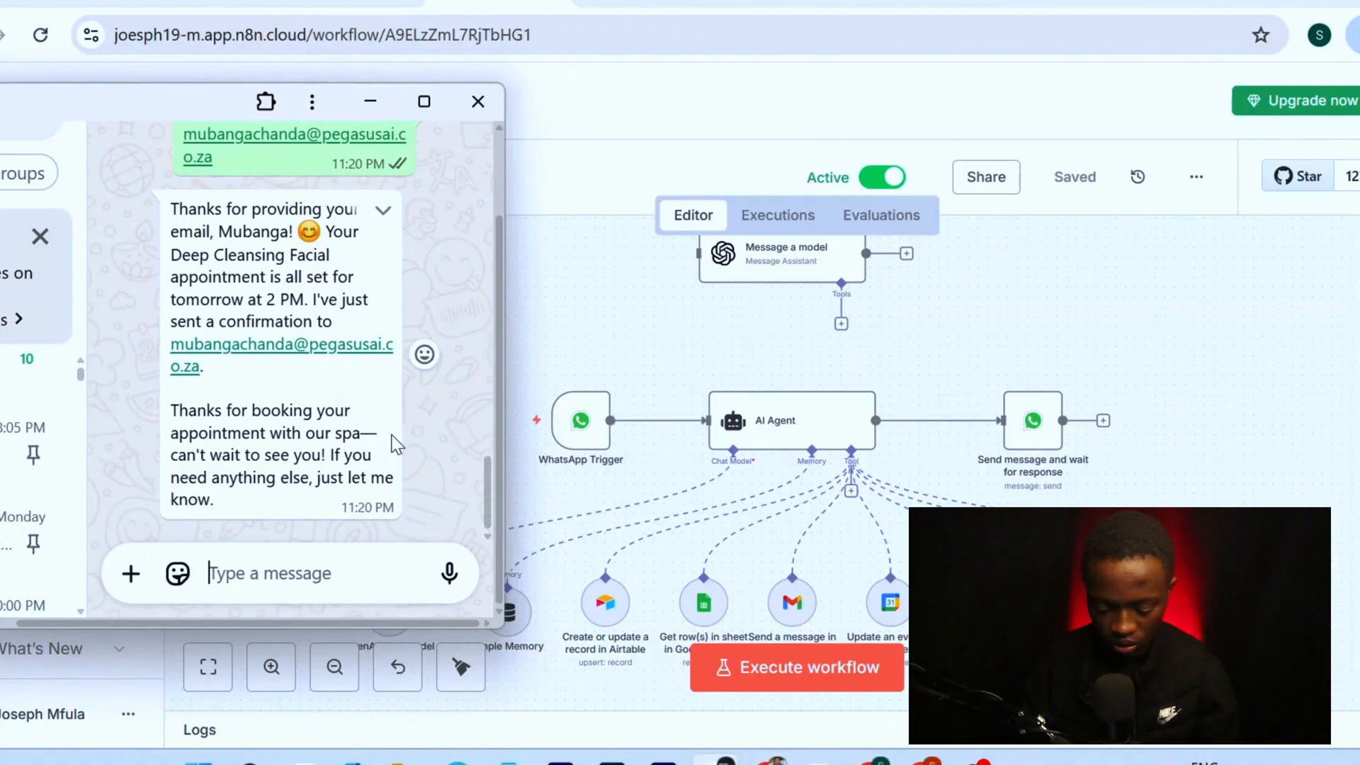
Add the Append n8n Attribution option to the Gmail send-message tool and switch it off
click(364, 111)
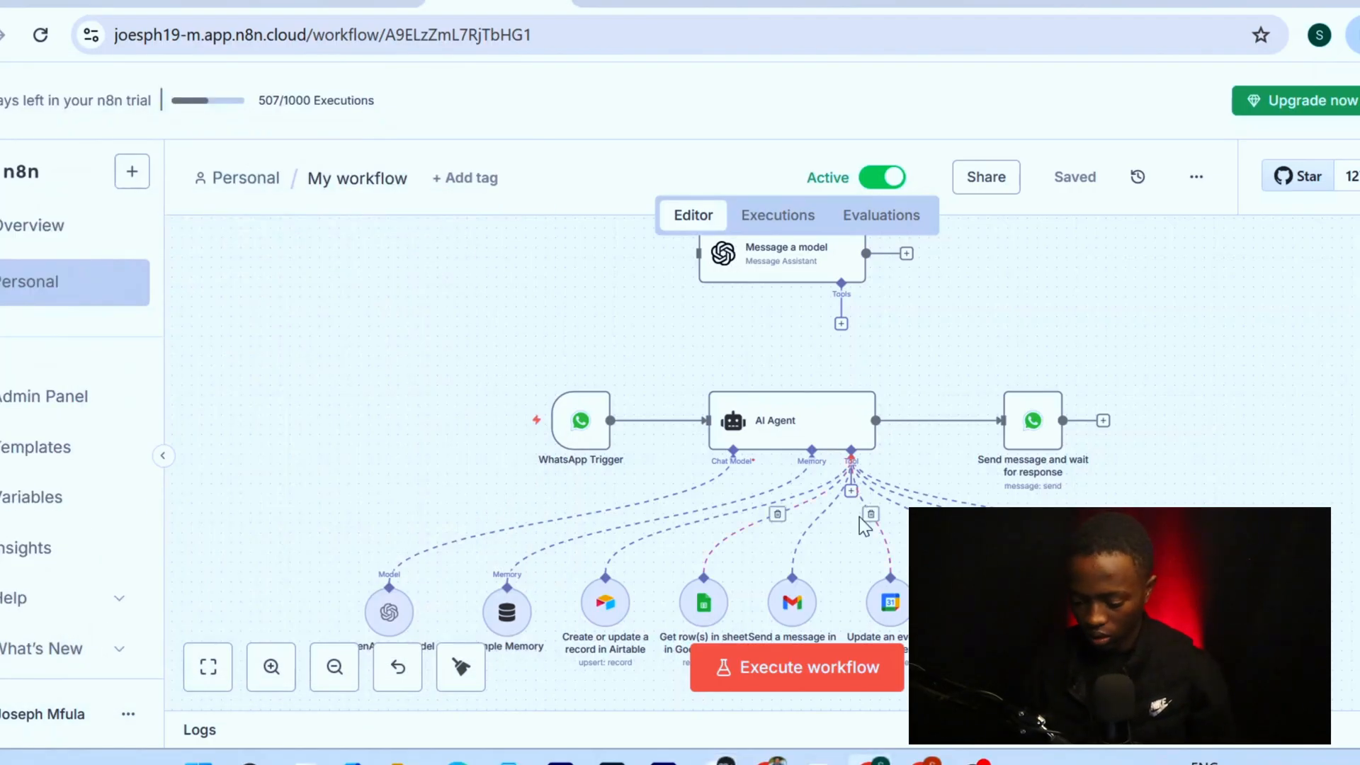
scroll(616, 482, down, 2)
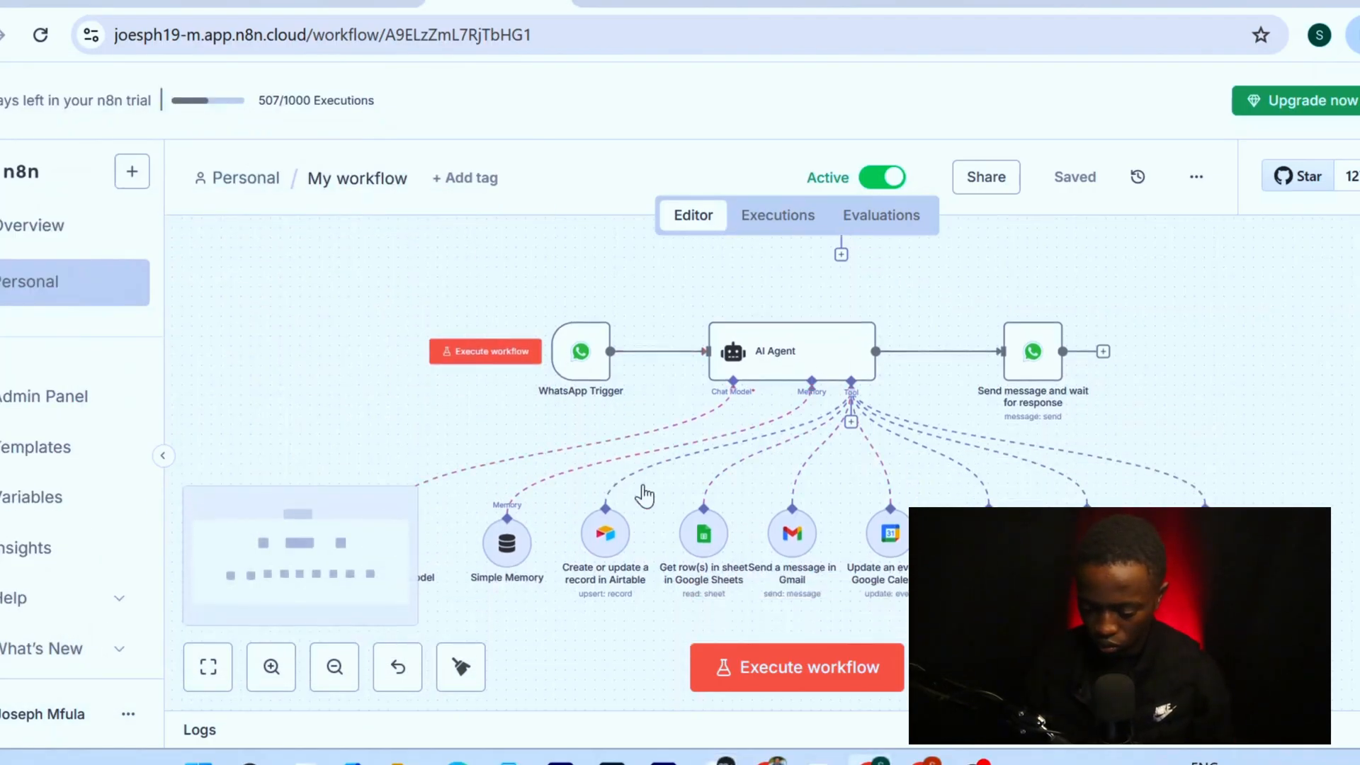
double_click(795, 539)
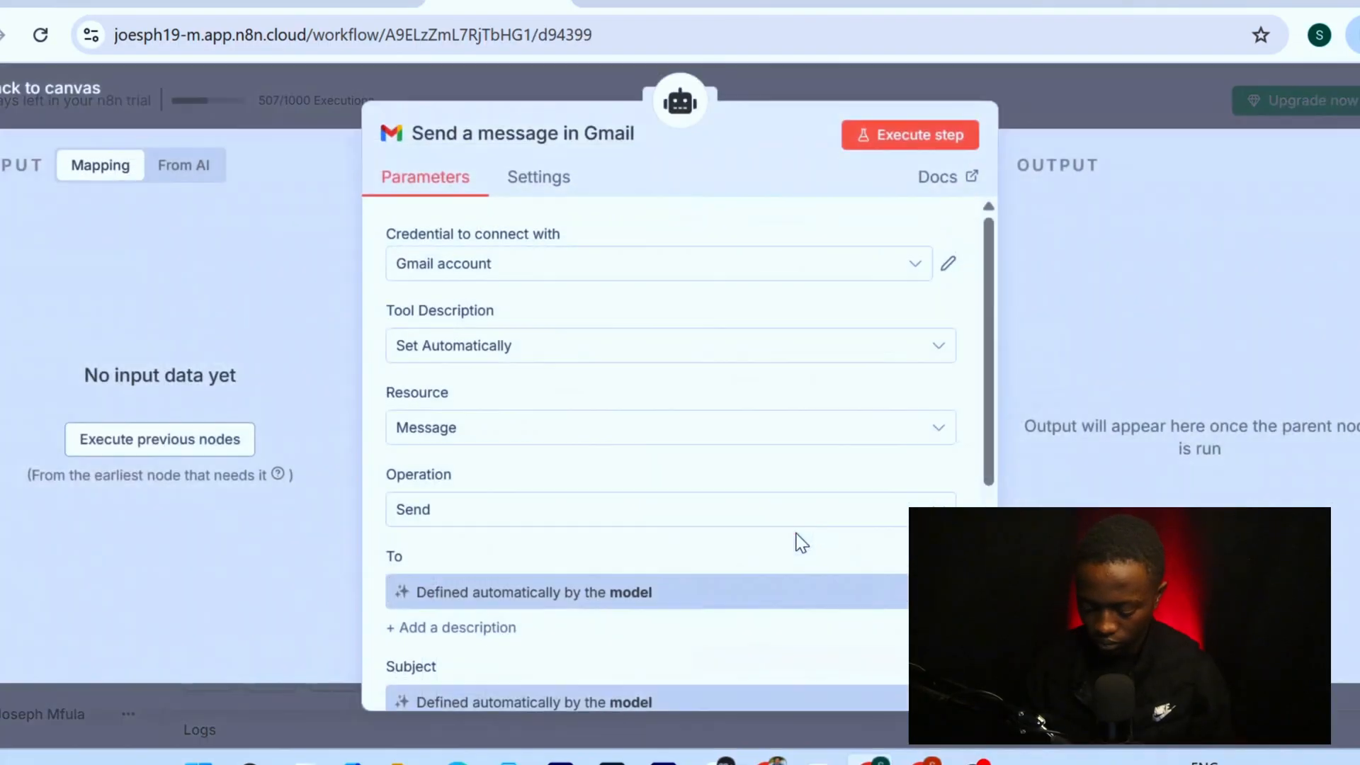
scroll(558, 324, down, 5)
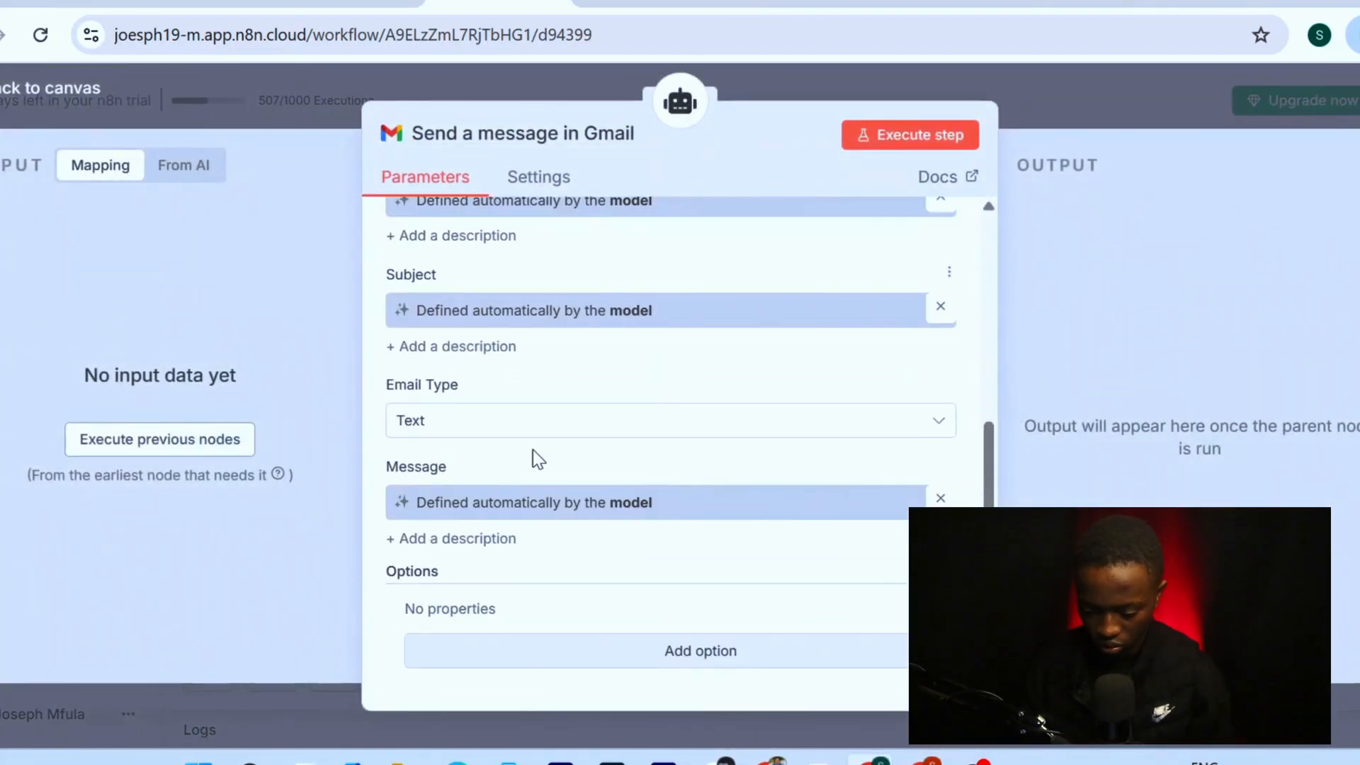
click(636, 659)
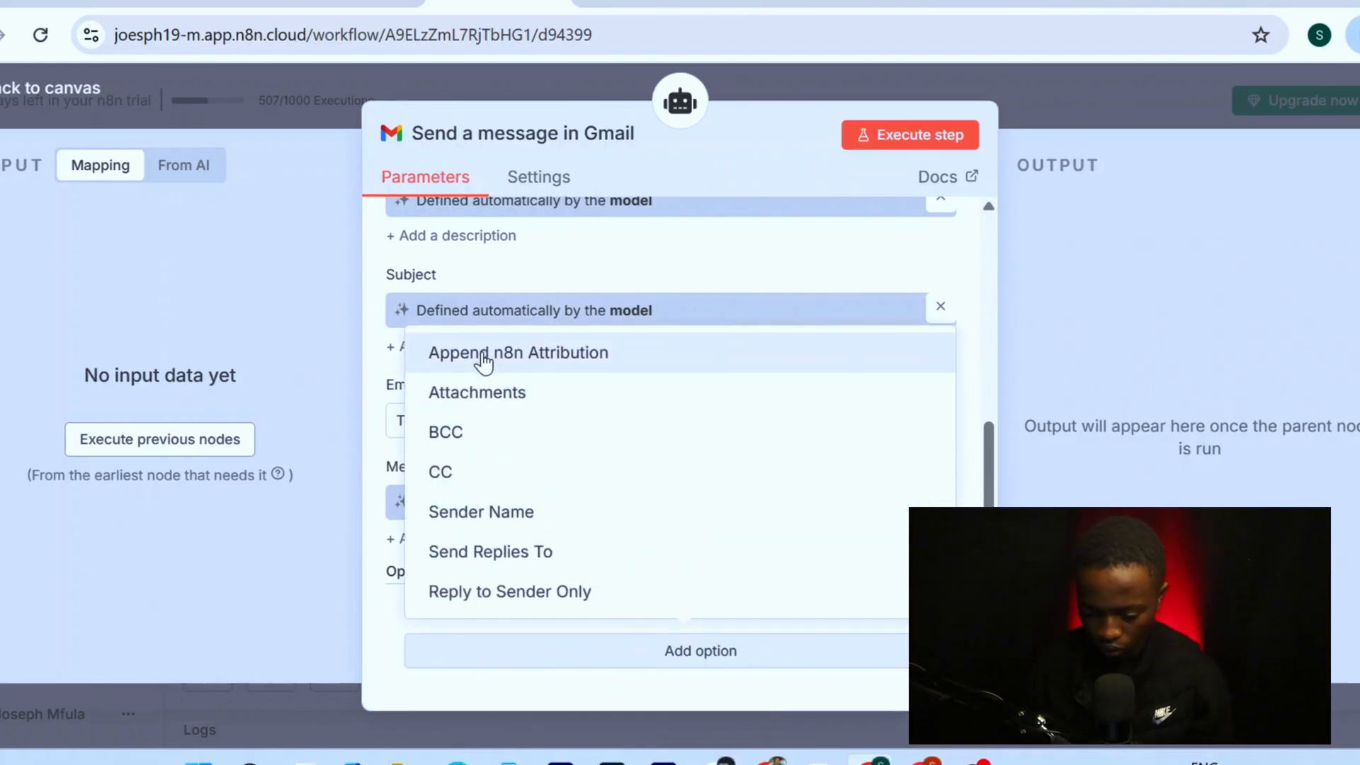
click(484, 358)
scroll(527, 548, down, 1)
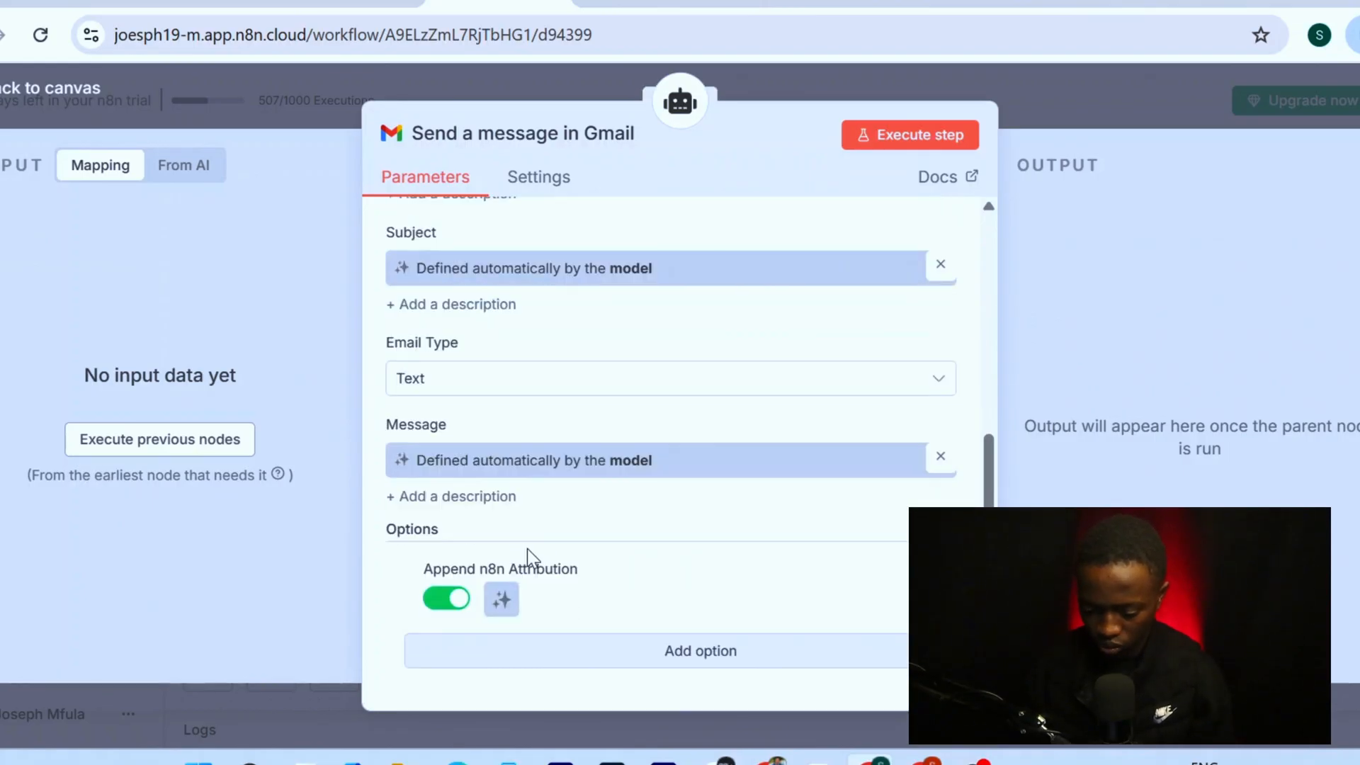
click(443, 602)
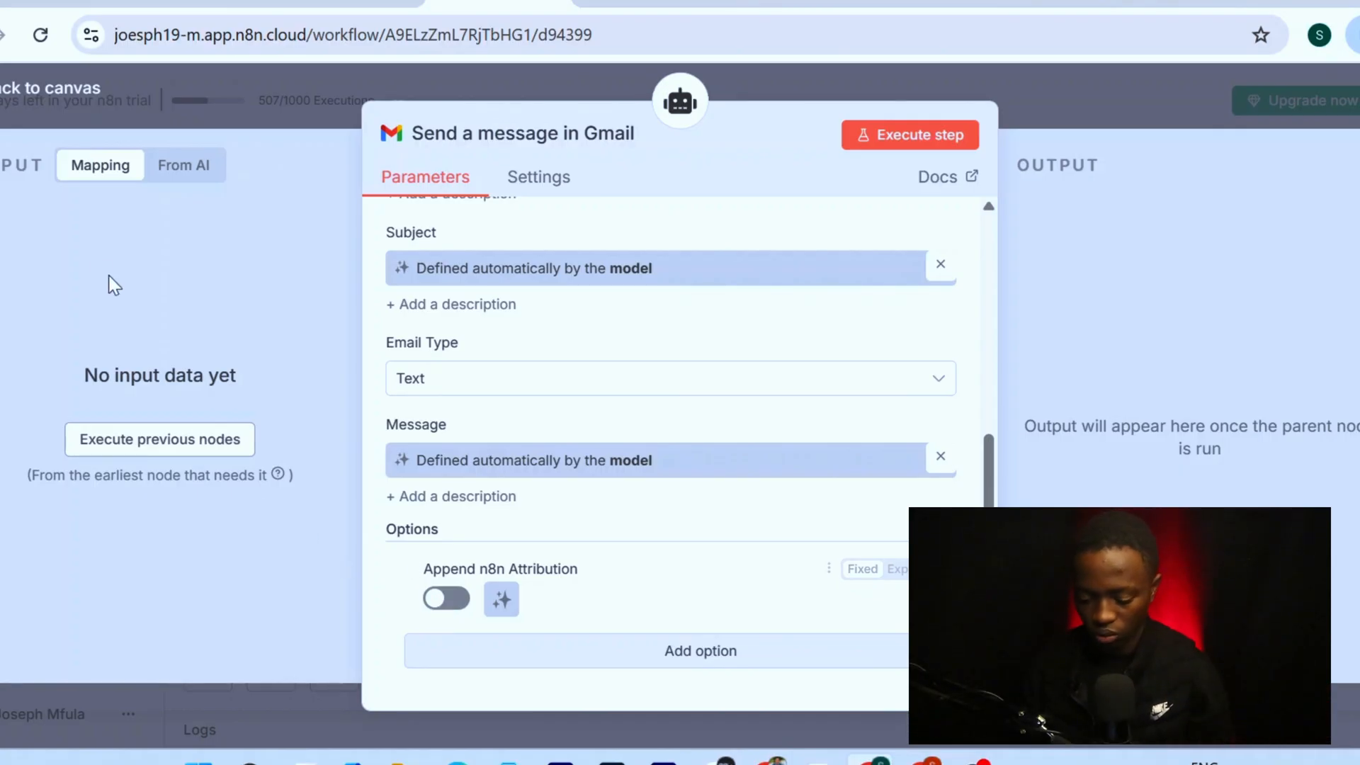
click(64, 89)
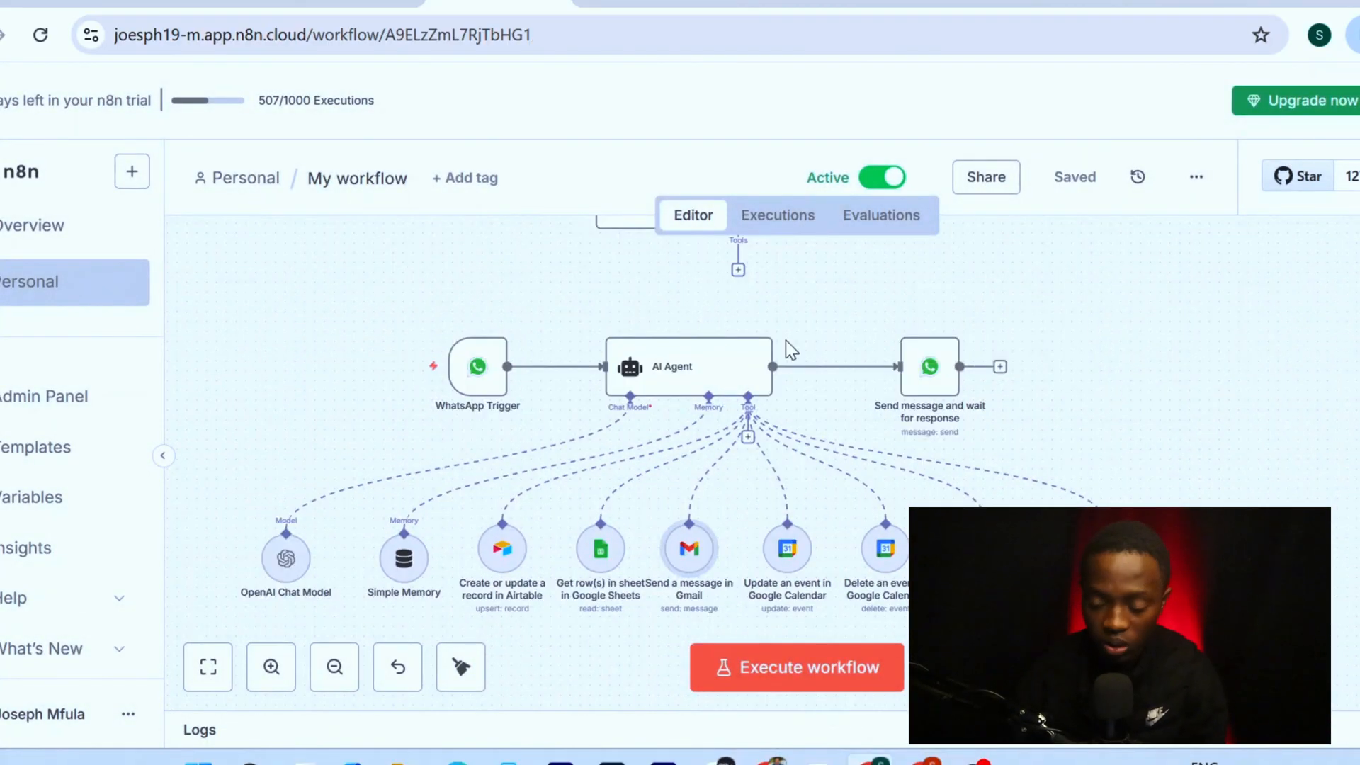
mouse_move(710, 482)
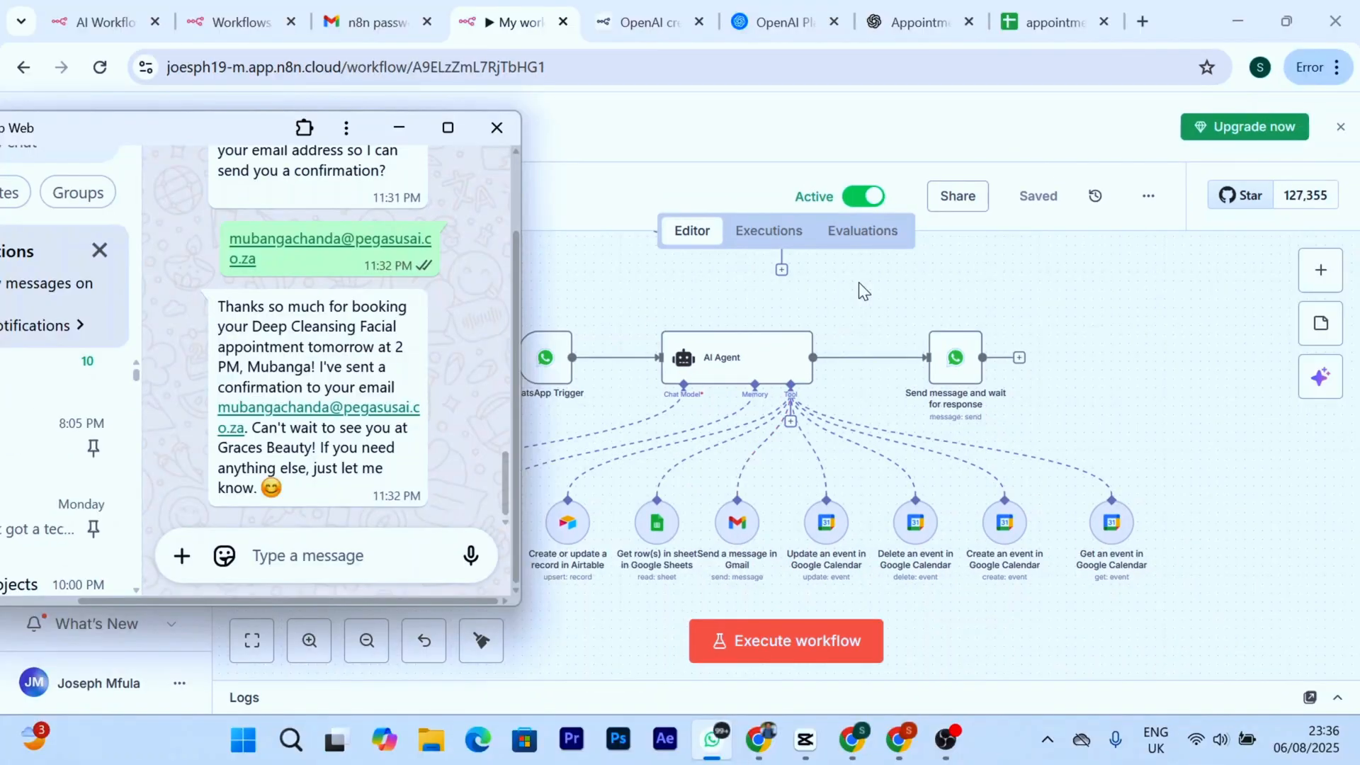
scroll(332, 271, up, 3)
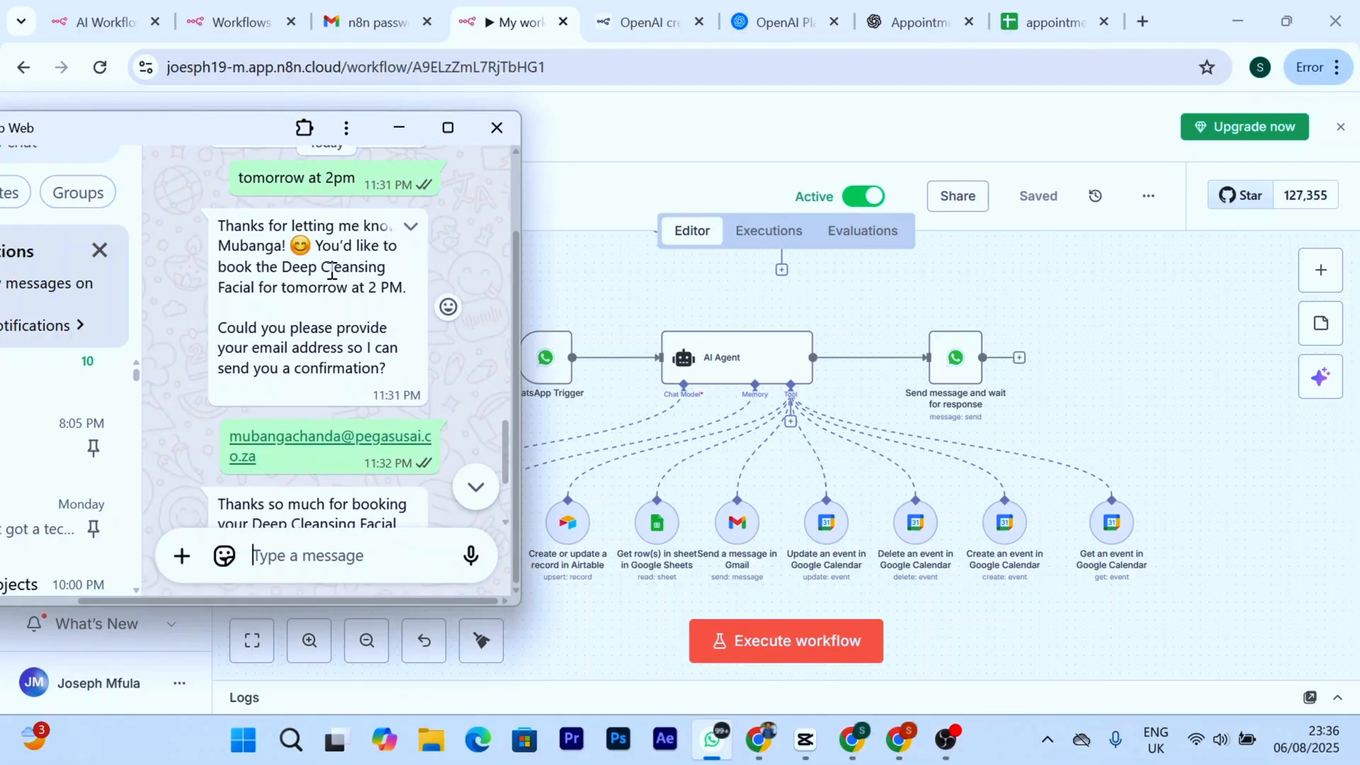
scroll(331, 271, down, 3)
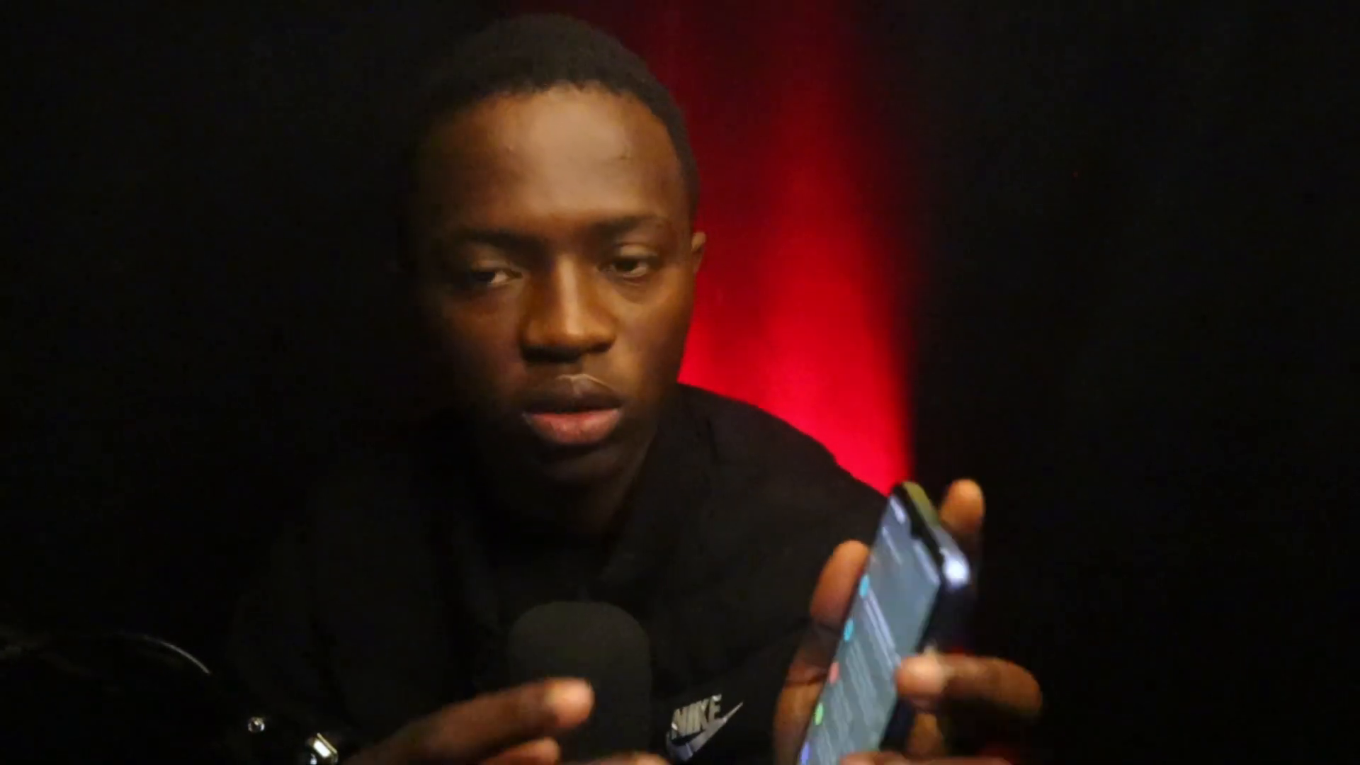